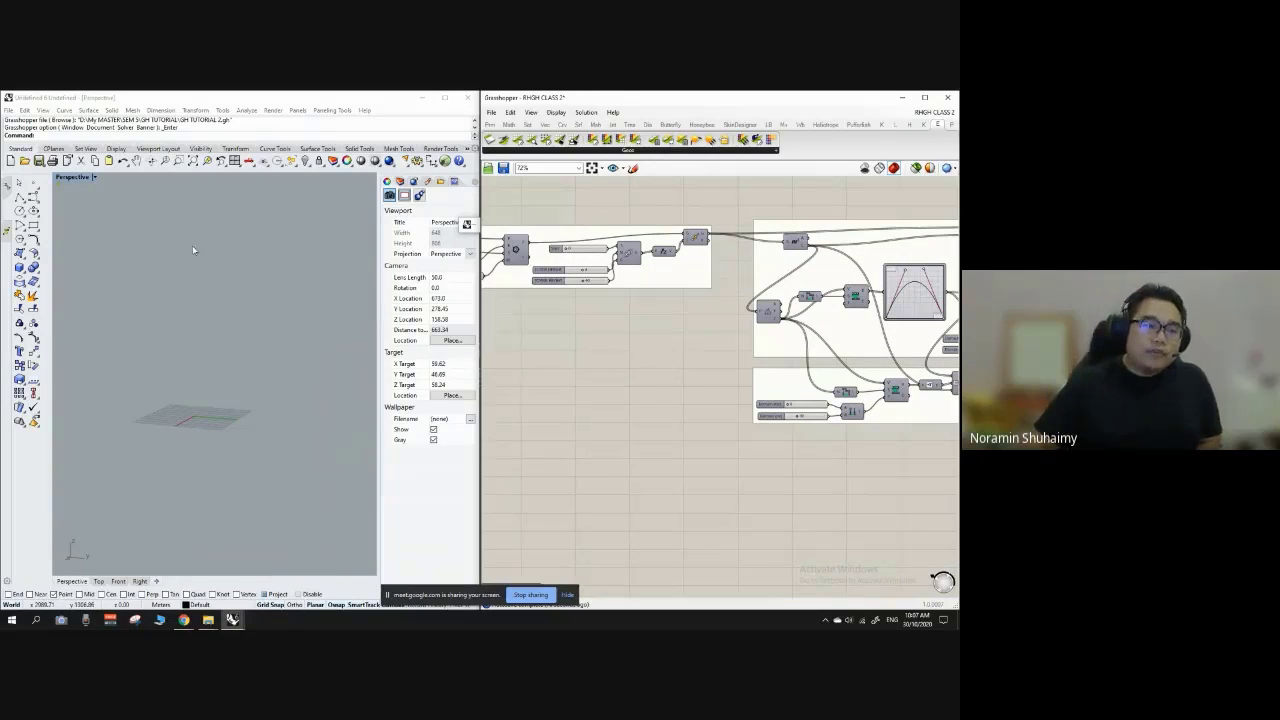
Step: Turn on the preview of the mesh parameter connected to the radiation component's mesh output in the ANALYSIS group
scroll(655, 310, "down", 5)
scroll(825, 310, "up", 3)
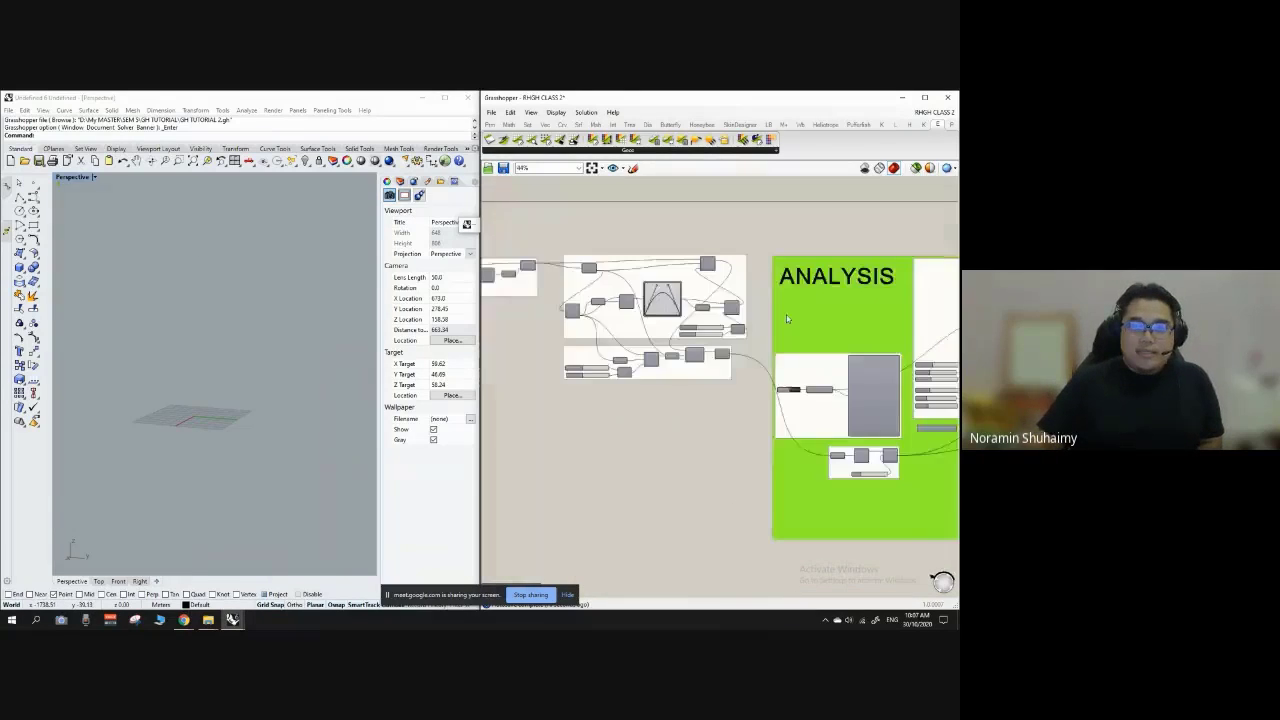
scroll(560, 307, "down", 6)
scroll(835, 325, "up", 3)
scroll(655, 313, "up", 6)
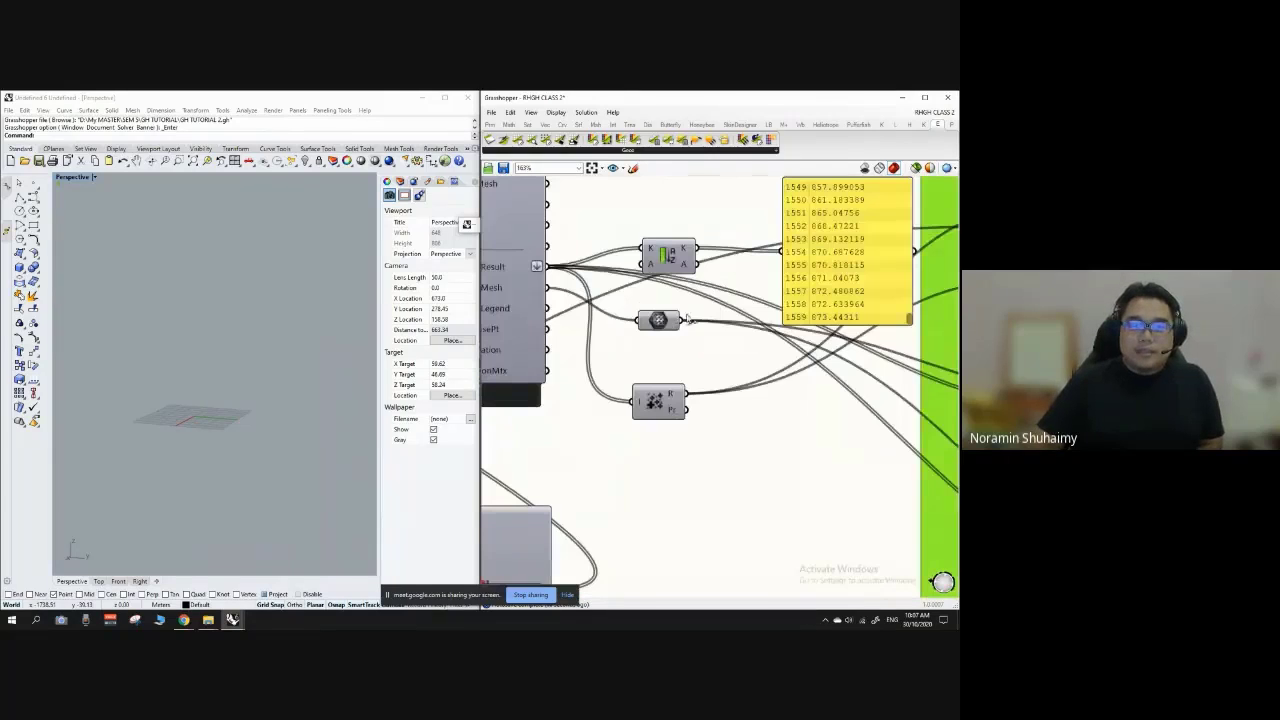
right_click(662, 319)
left_click(709, 346)
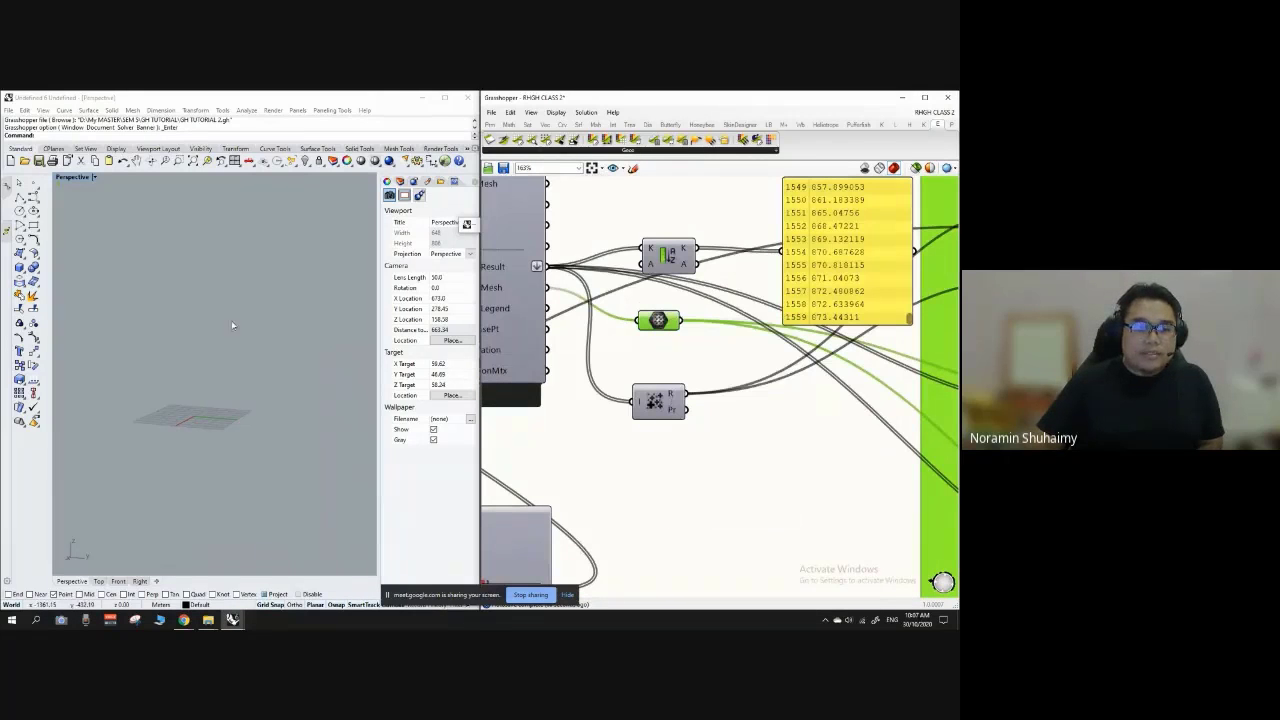
Step: Set the Rhino viewport to the Perspective view and fit the Rhino window to half the screen beside Grasshopper
scroll(675, 277, "down", 5)
scroll(622, 340, "up", 2)
left_click(86, 149)
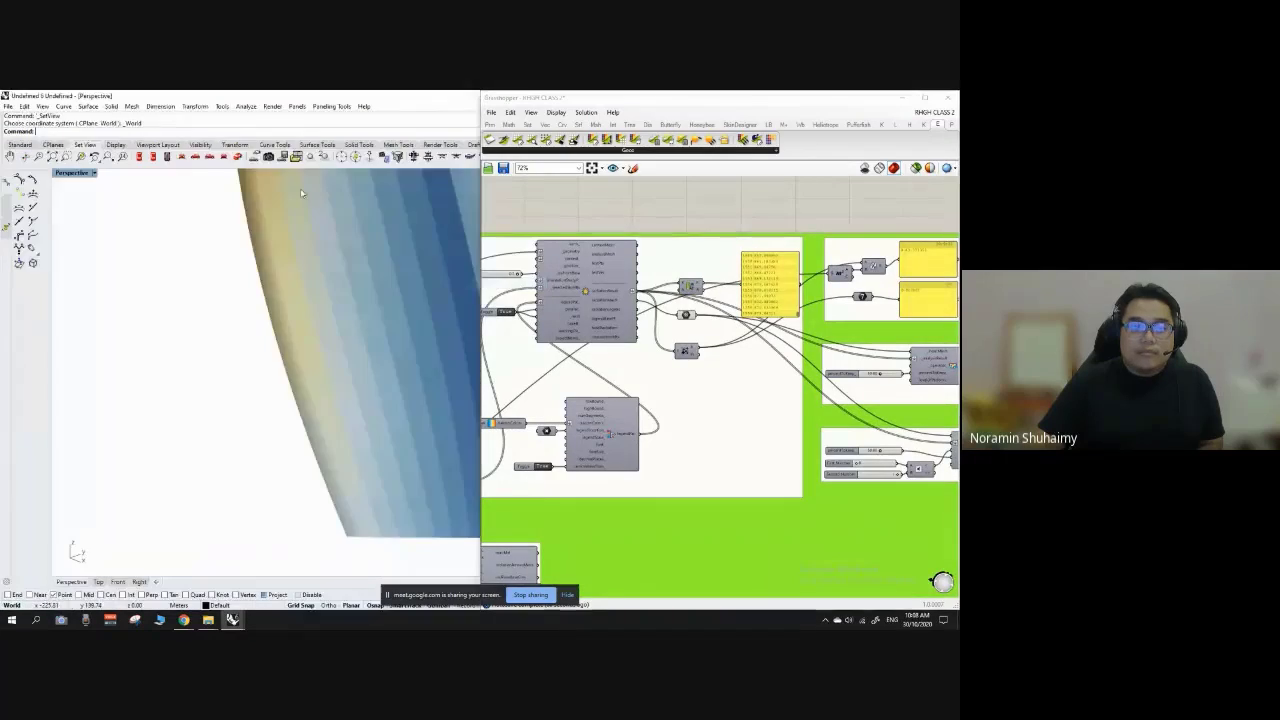
key("super+Left")
scroll(330, 372, "down", 10)
right_click_drag(302, 343, 237, 355)
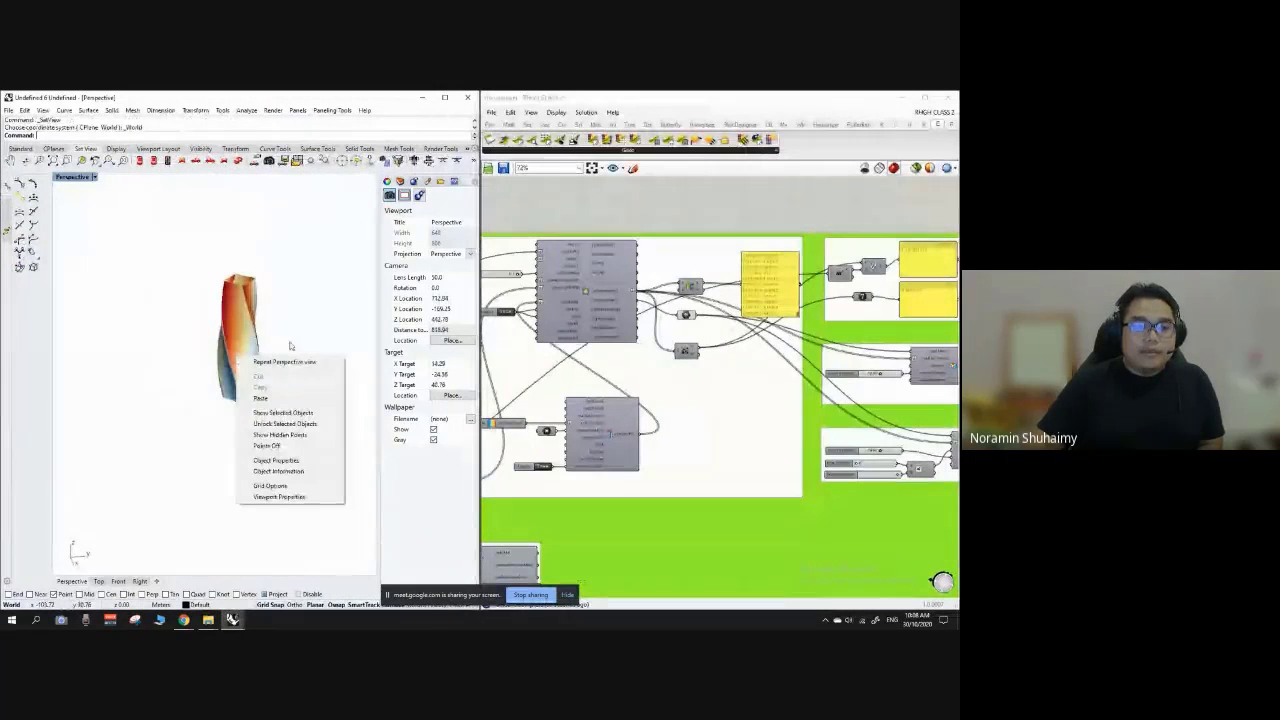
left_click(582, 214)
scroll(733, 321, "down", 3)
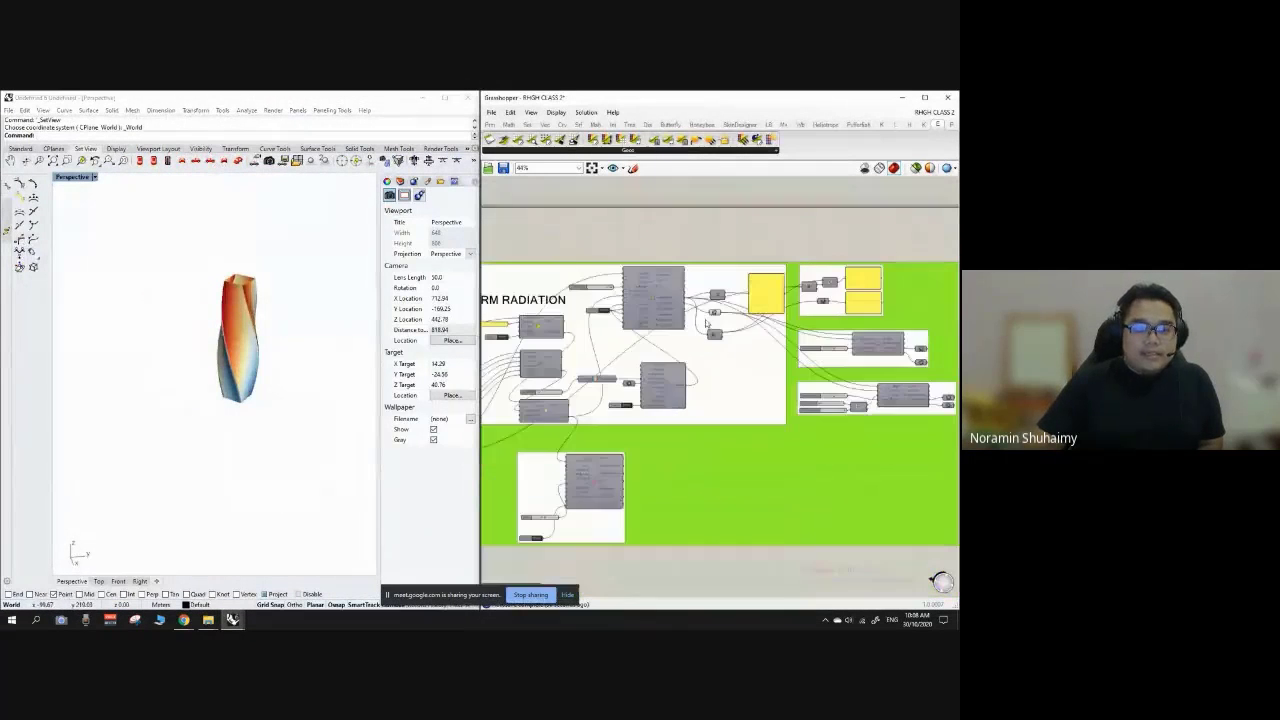
Step: Examine the radiation colours on the twisted tower from several sides
scroll(732, 322, "down", 4)
scroll(238, 346, "up", 5)
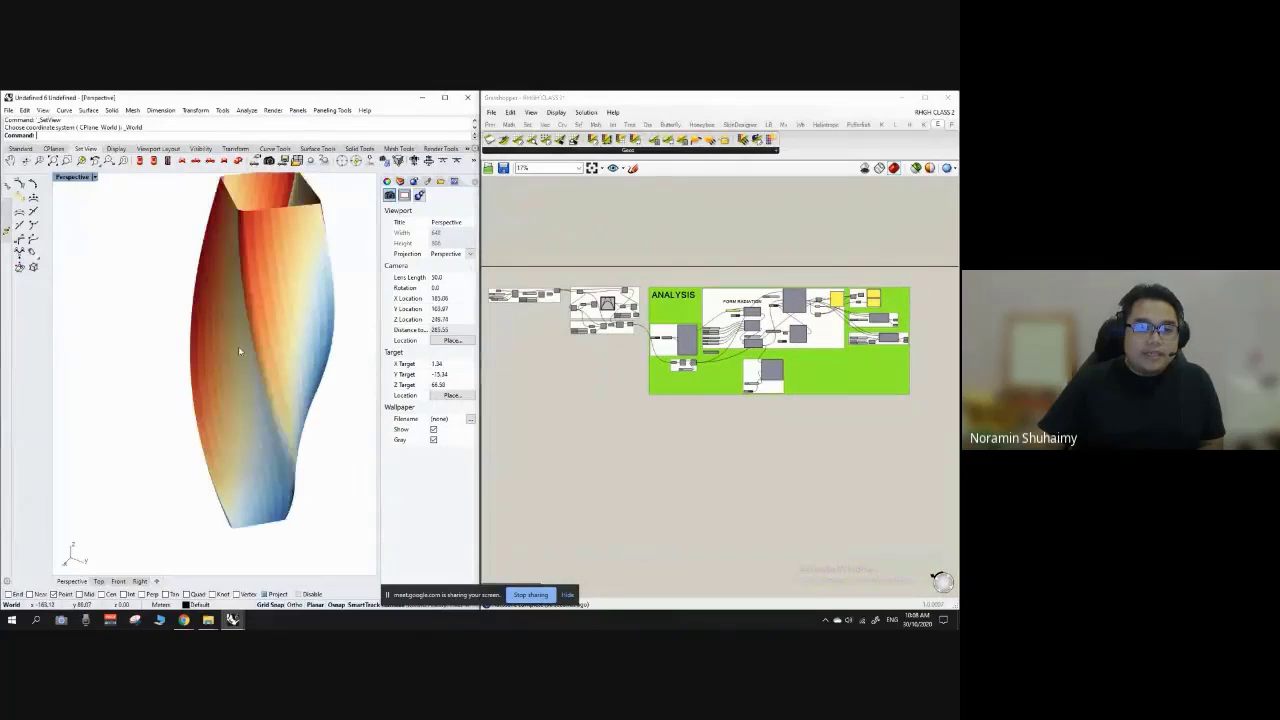
scroll(267, 355, "down", 3)
right_click_drag(267, 356, 278, 318)
scroll(534, 329, "up", 3)
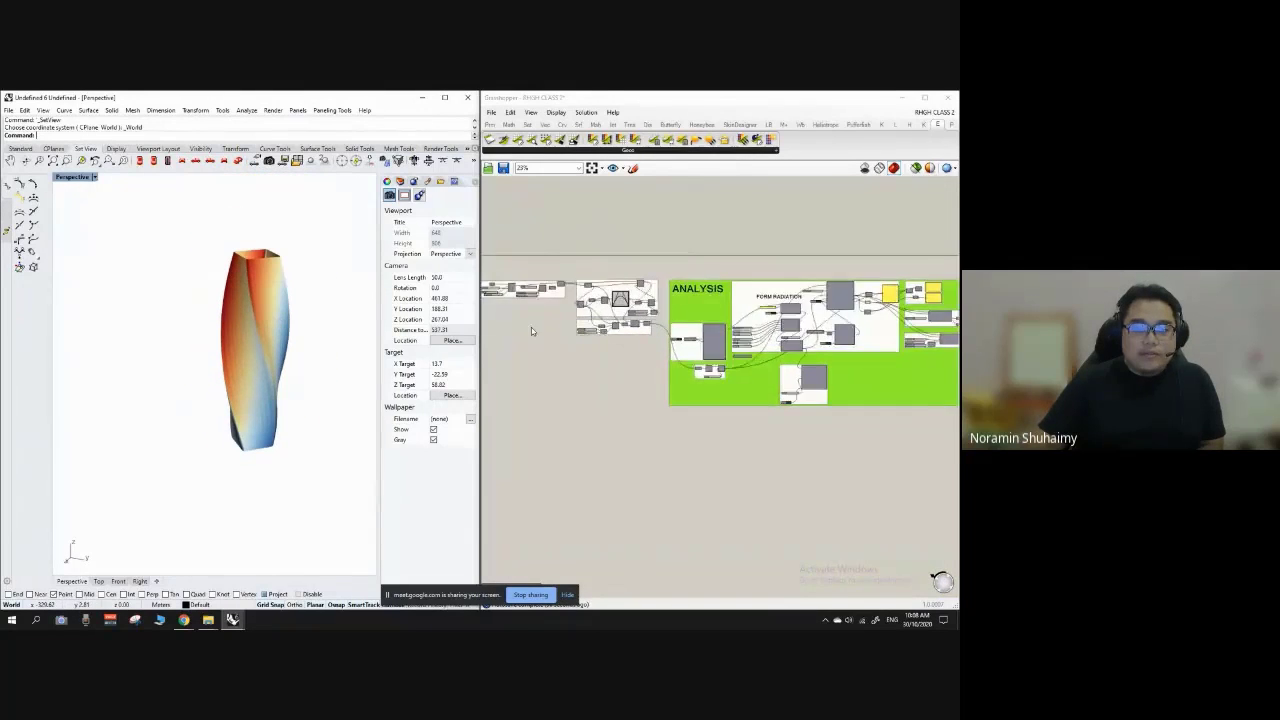
scroll(230, 336, "up", 3)
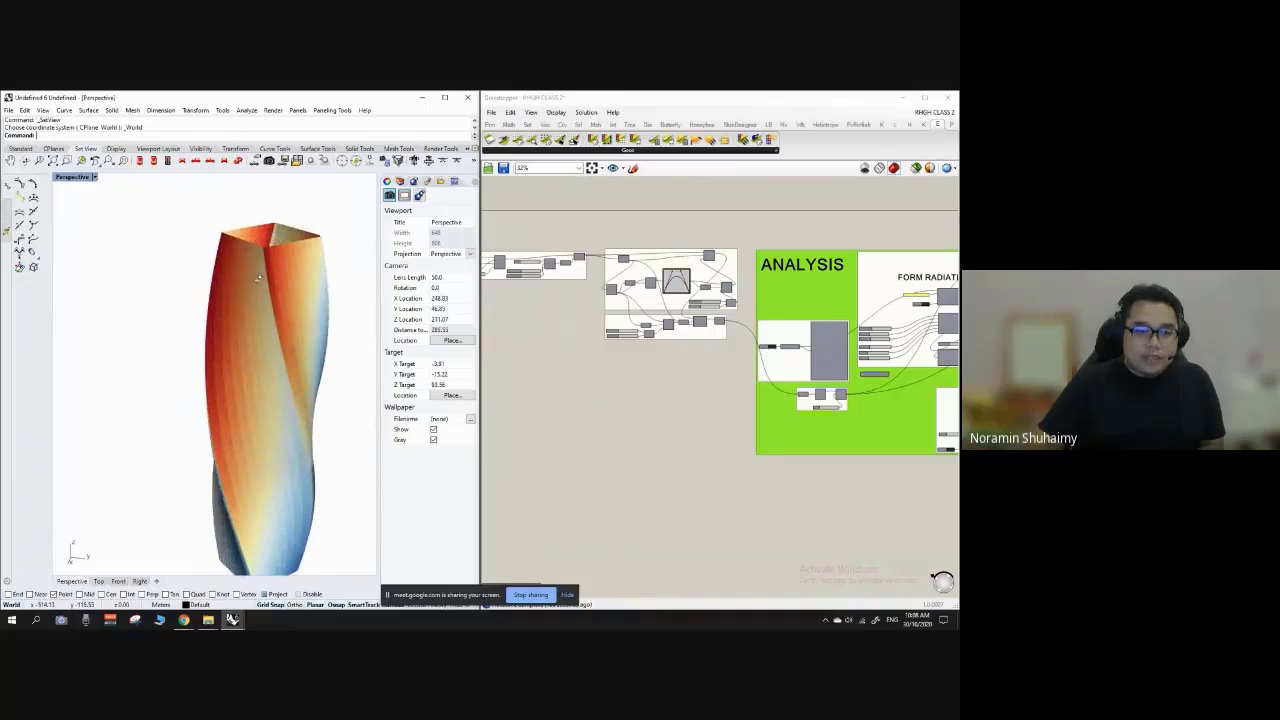
right_click_drag(214, 315, 228, 338)
scroll(214, 283, "down", 5)
scroll(246, 294, "up", 5)
scroll(279, 299, "down", 5)
right_click_drag(228, 338, 272, 314, "shift")
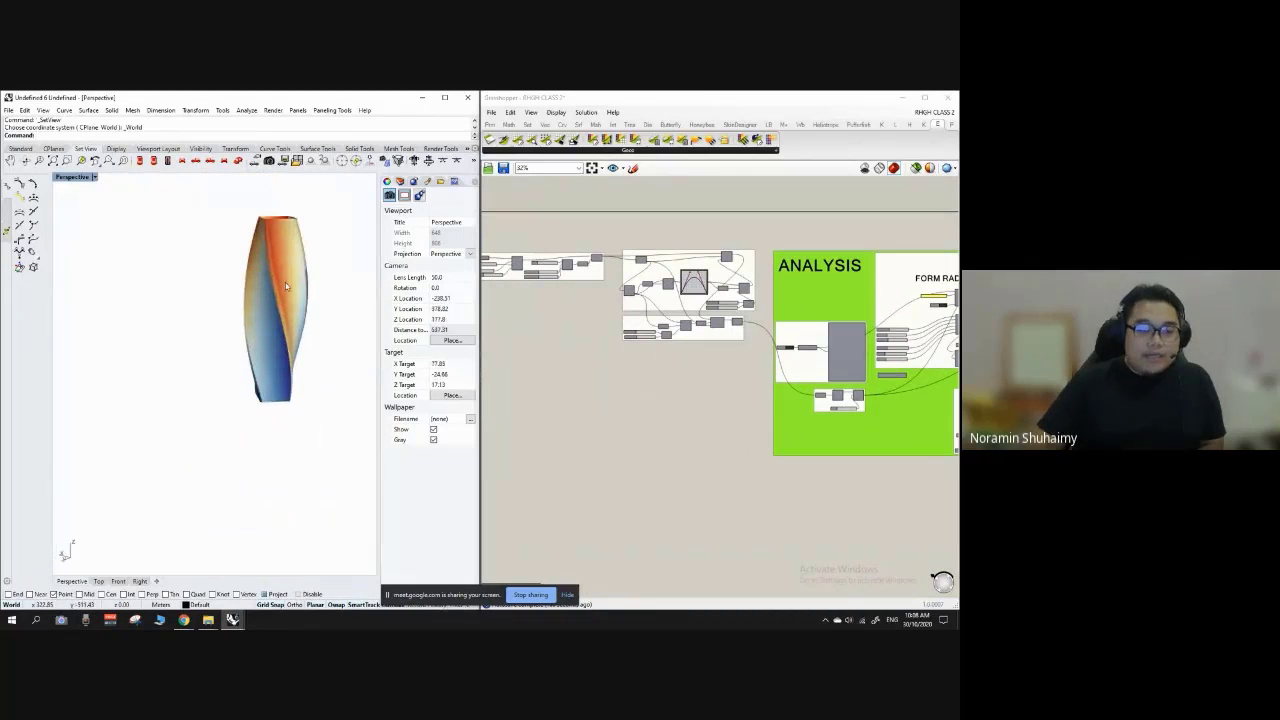
Step: Locate the base geometry group in the definition and inspect the tower's remaining faces, from base to open top
right_click_drag(546, 309, 677, 313)
scroll(580, 289, "up", 2)
scroll(680, 278, "down", 2)
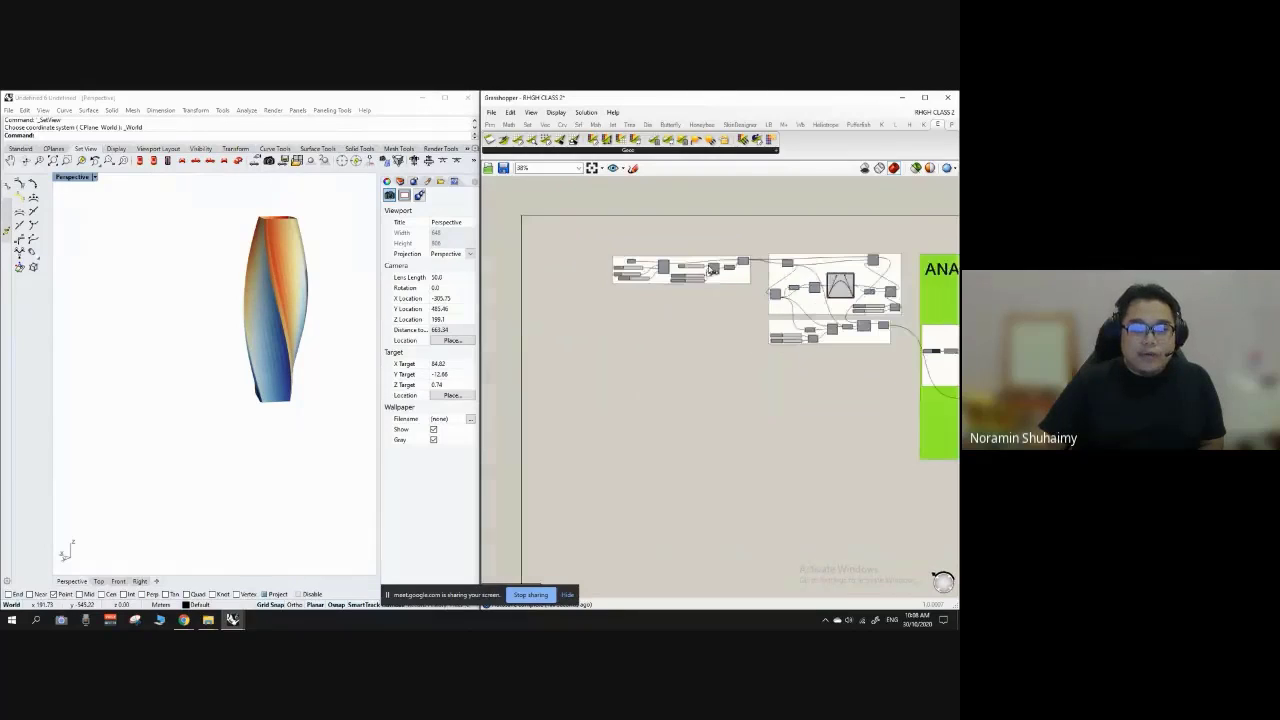
scroll(690, 277, "up", 5)
right_click_drag(284, 286, 348, 243)
scroll(266, 275, "up", 6)
scroll(268, 264, "down", 4)
scroll(290, 276, "up", 2)
scroll(282, 289, "down", 4)
right_click_drag(214, 257, 279, 262)
scroll(180, 234, "up", 6)
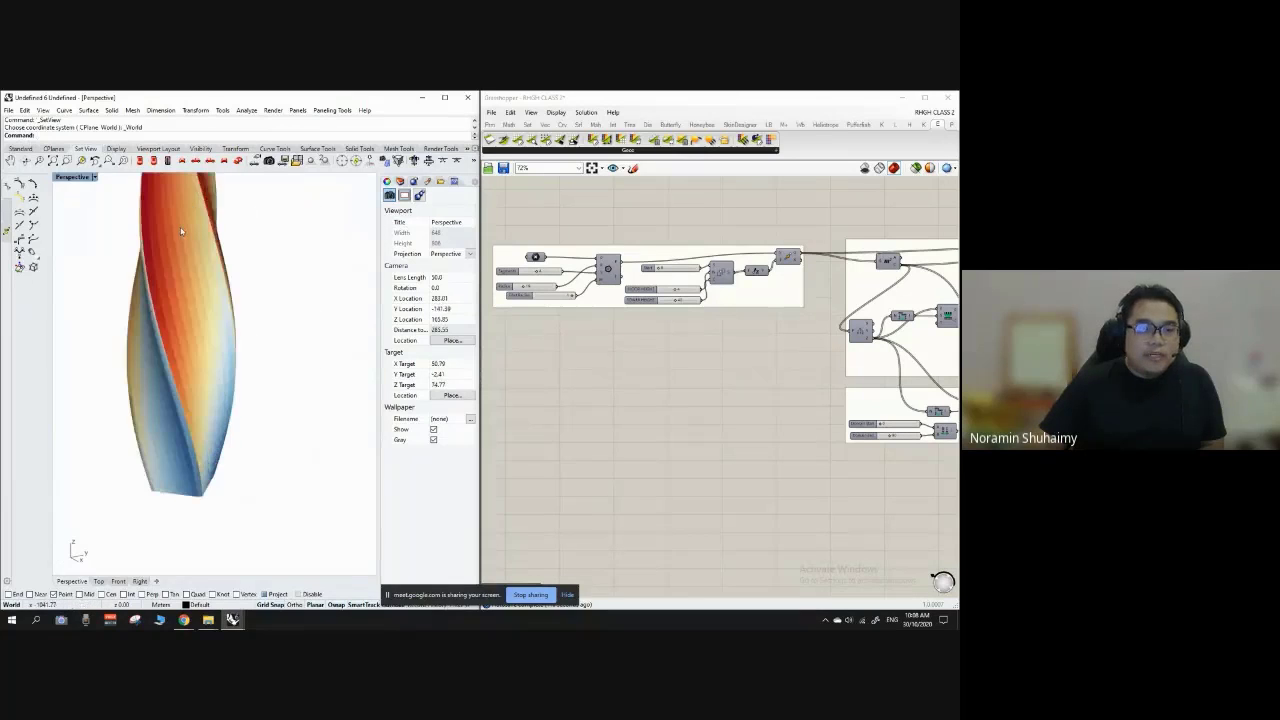
right_click_drag(180, 234, 309, 314)
scroll(155, 297, "down", 6)
scroll(185, 337, "up", 3)
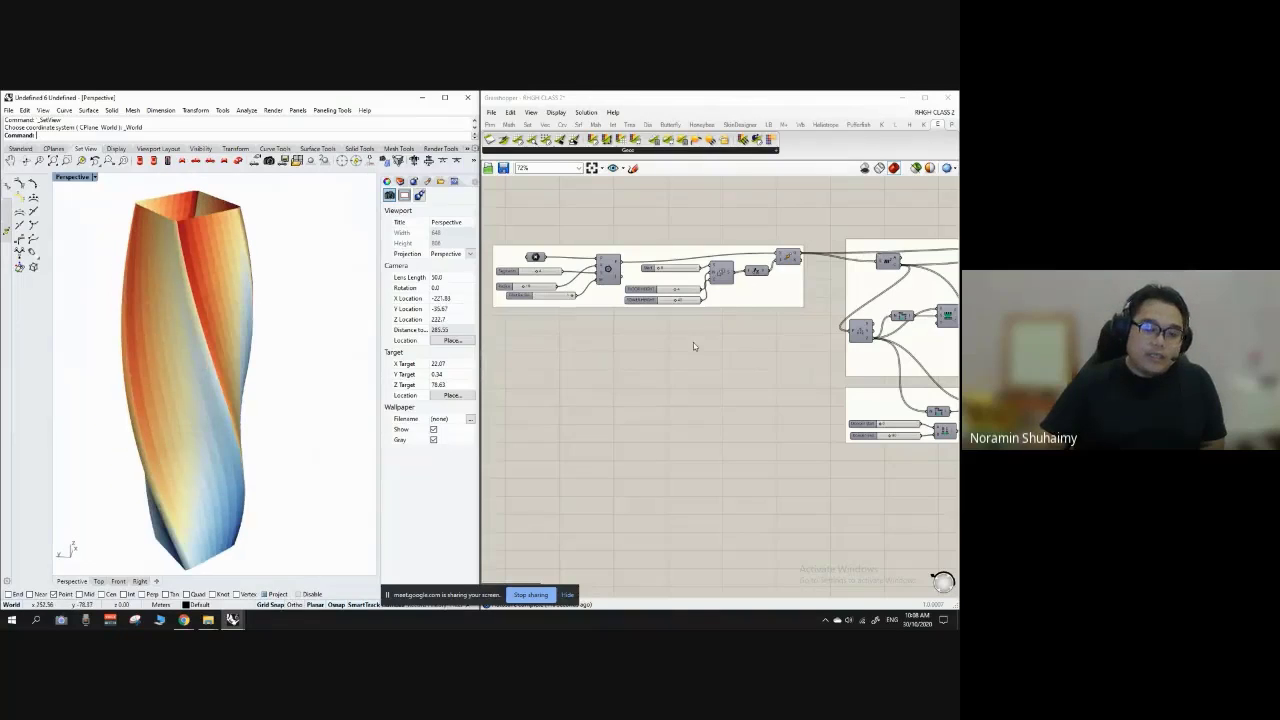
Step: Reposition the Start slider above the FLOOR HEIGHT slider and shift the polygon component away from it
left_click(692, 300)
scroll(691, 245, "up", 3)
scroll(680, 298, "up", 1)
left_click_drag(678, 291, 650, 307)
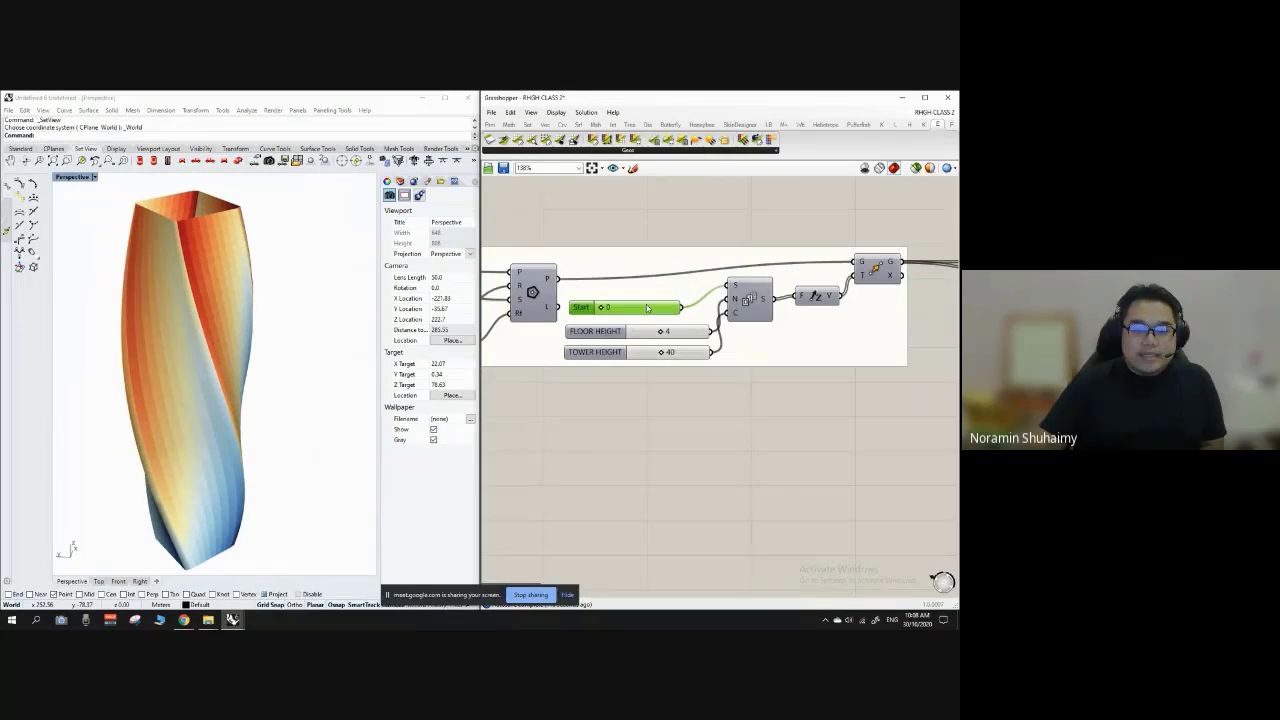
left_click(615, 204)
scroll(600, 251, "down", 1)
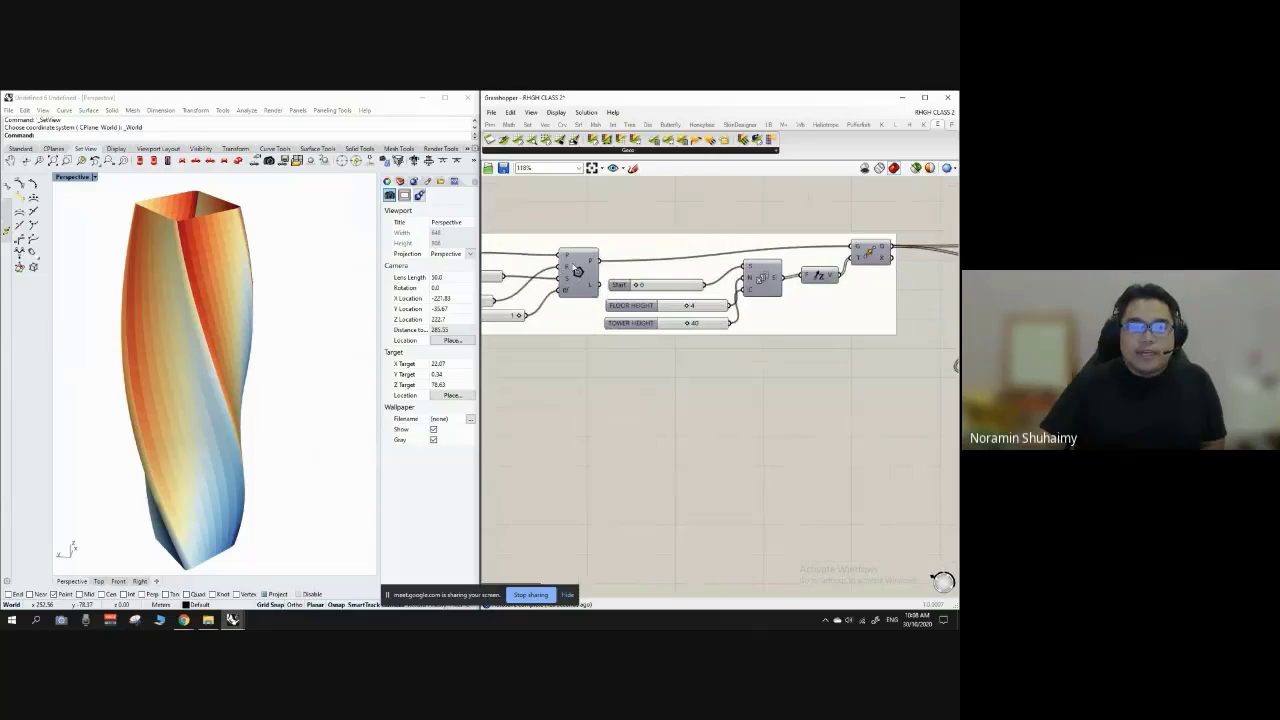
left_click(548, 268)
left_click(542, 223)
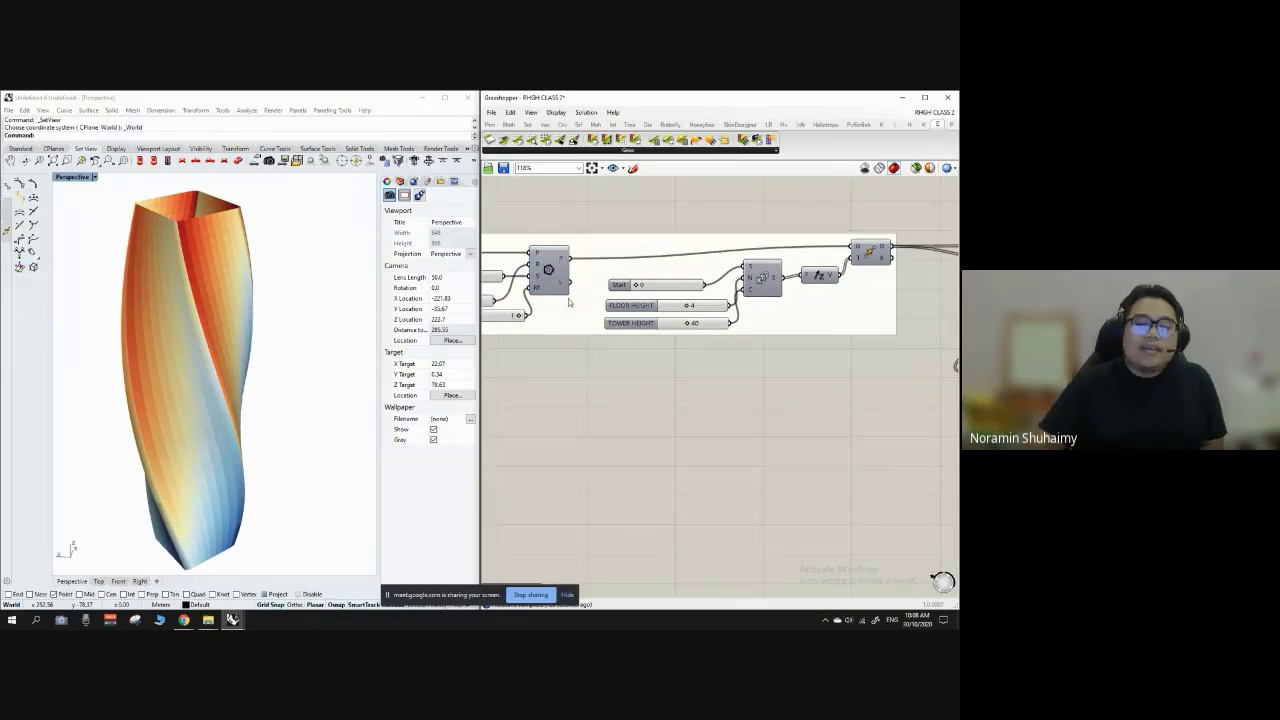
Step: Shift the sliders for the polygon's Segments, Radius and Fillet Radius farther from the component into an aligned column
scroll(568, 302, "up", 2)
right_click_drag(504, 291, 606, 296)
scroll(606, 296, "down", 4)
scroll(552, 288, "up", 4)
left_click(608, 285)
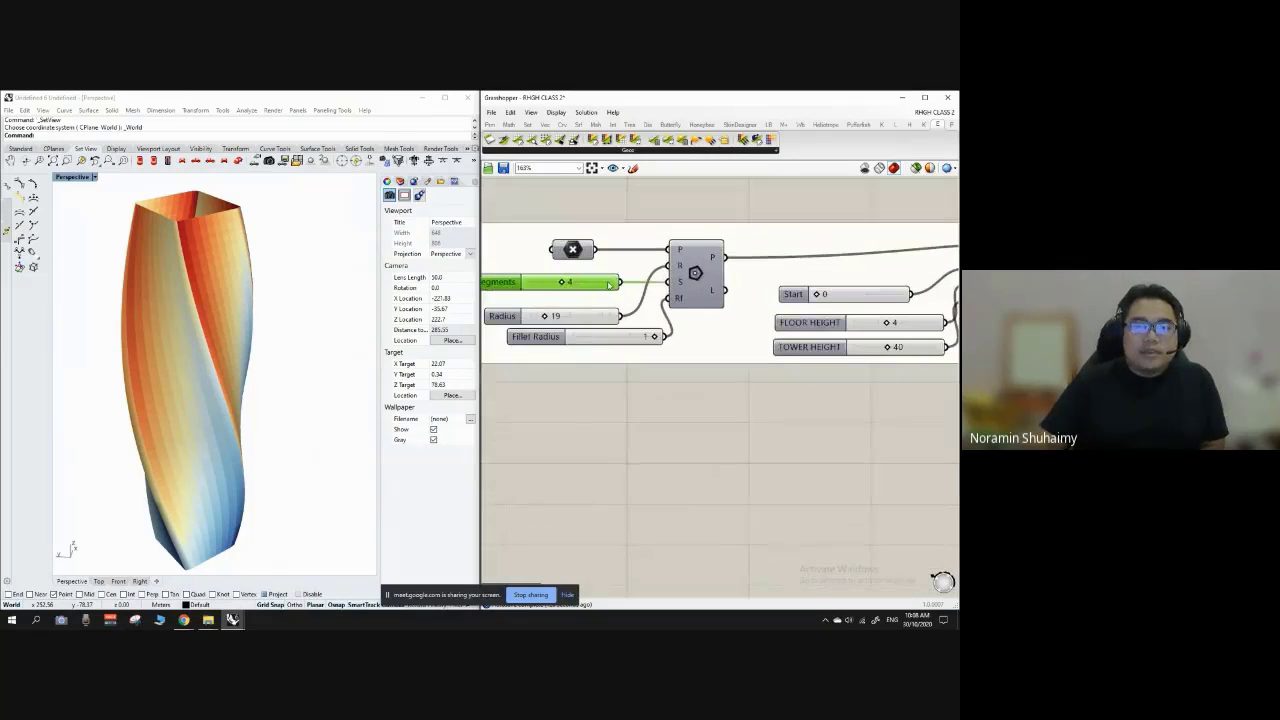
left_click_drag(608, 285, 579, 337)
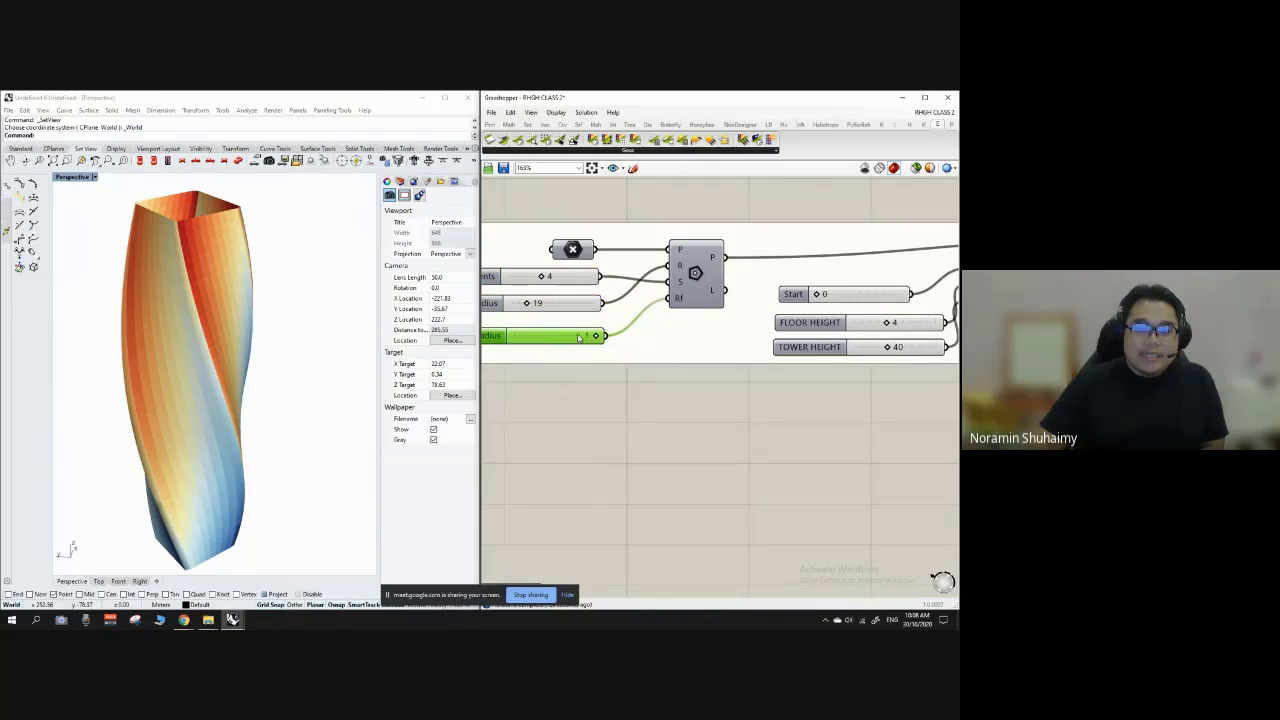
left_click(627, 368)
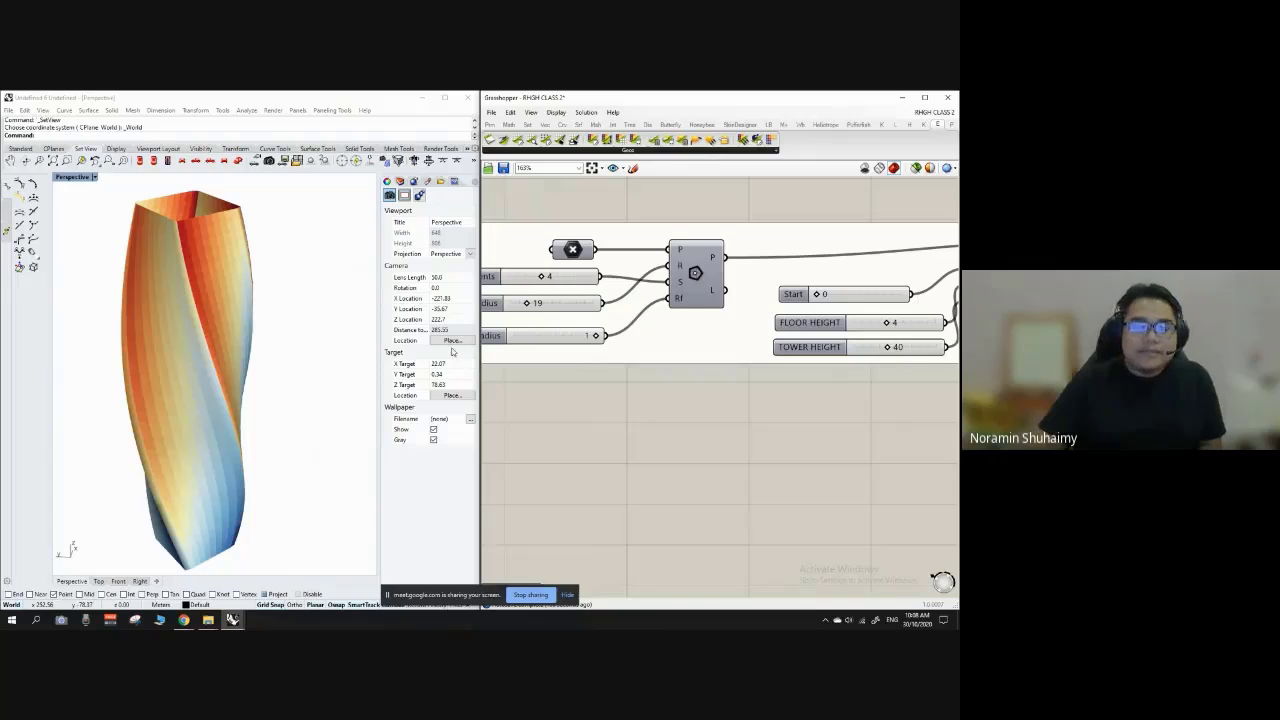
Step: Place the Fillet Radius slider close under the Radius slider and nudge the point parameter up above the sliders
scroll(572, 360, "up", 2)
left_click_drag(592, 311, 588, 302)
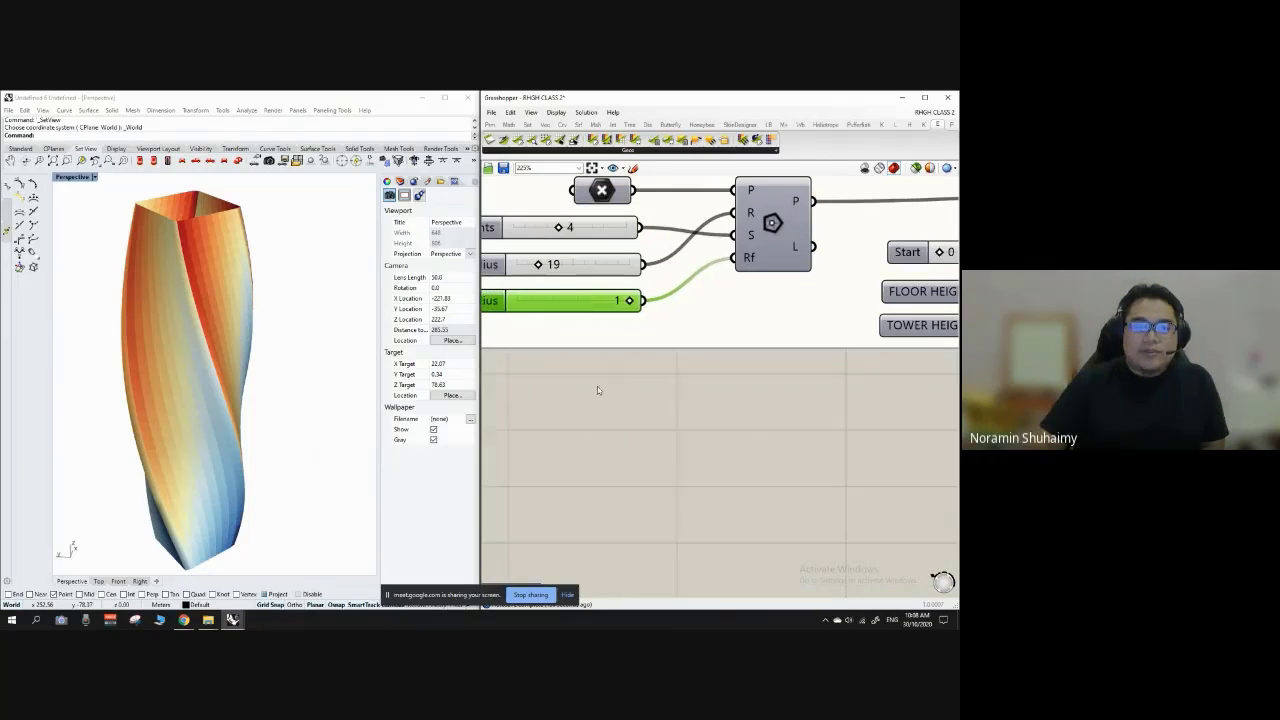
left_click(597, 386)
scroll(614, 322, "down", 4)
scroll(645, 212, "up", 3)
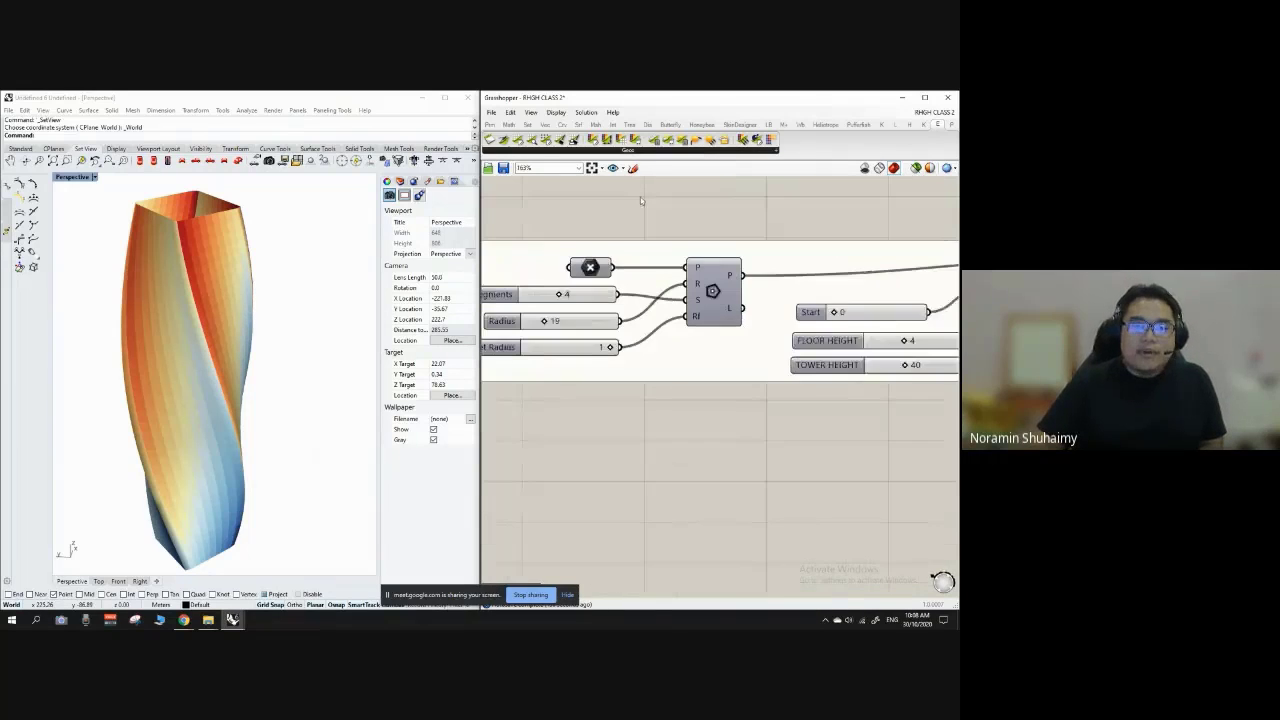
left_click_drag(601, 268, 604, 256)
left_click(602, 225)
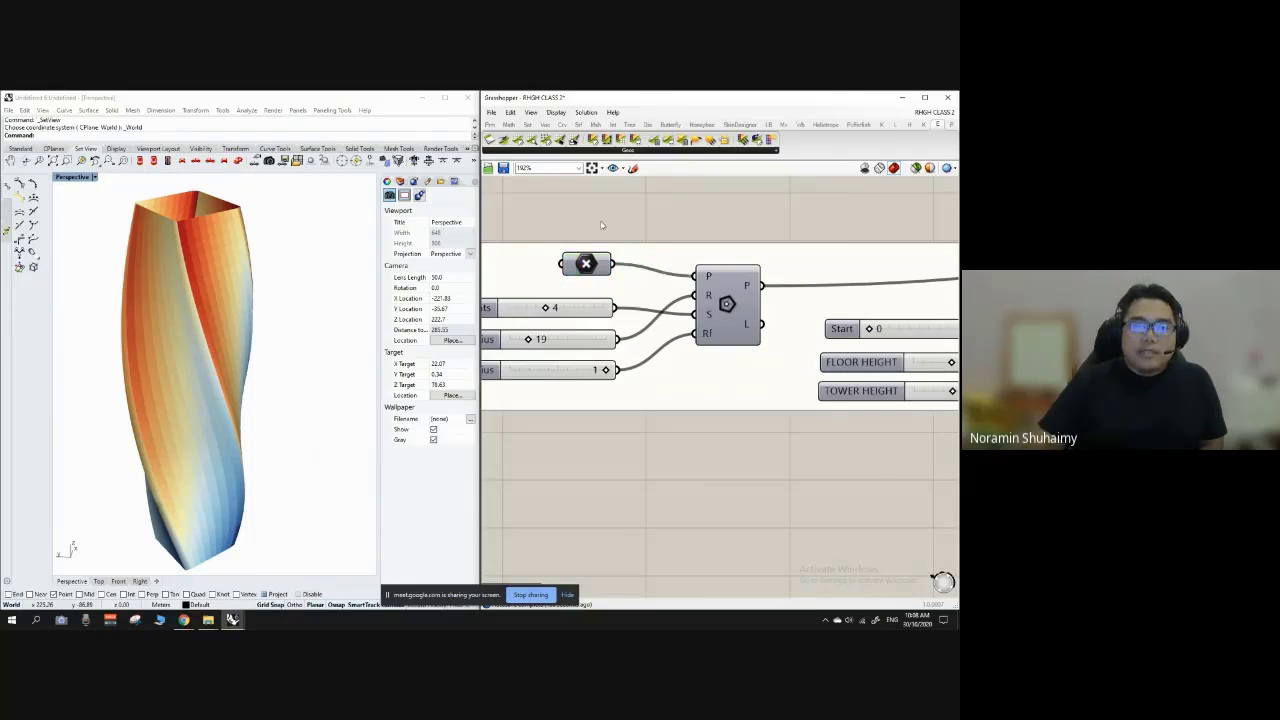
Step: Try TOWER HEIGHT values of 38 and 42, and return the slider to 40
scroll(600, 223, "down", 5)
scroll(780, 240, "up", 2)
scroll(696, 262, "up", 4)
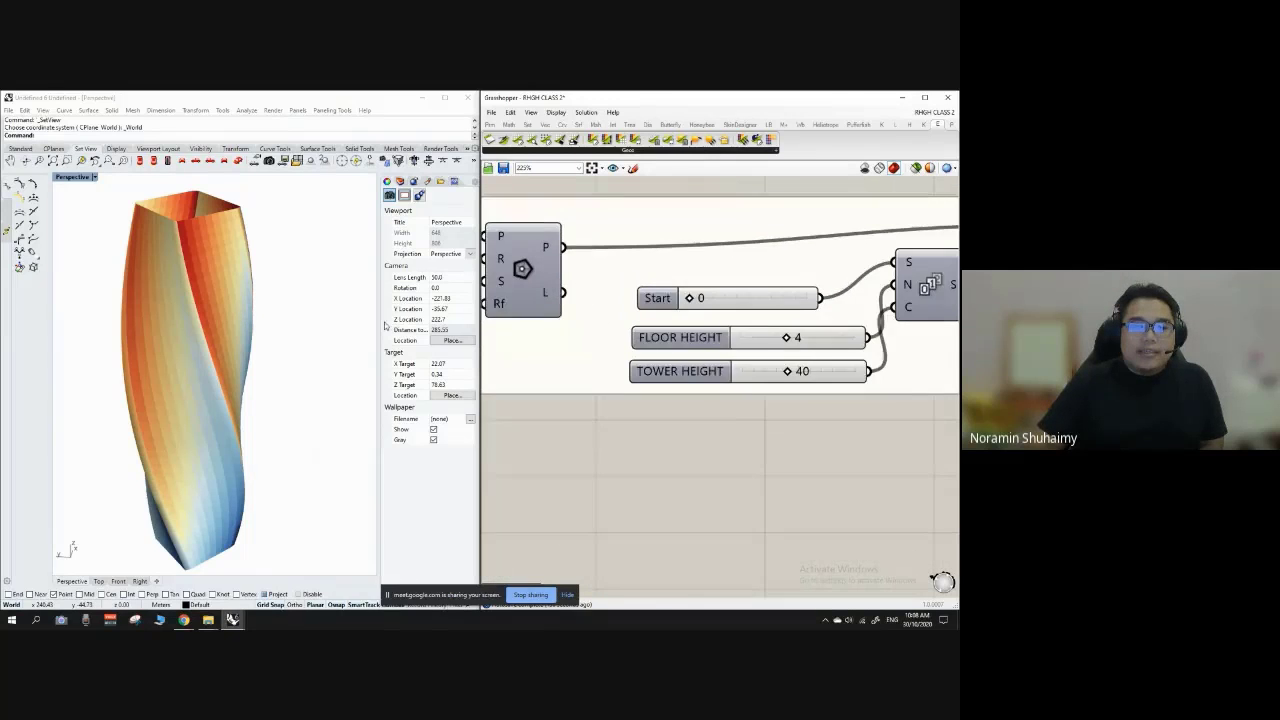
scroll(700, 320, "down", 5)
scroll(717, 357, "up", 6)
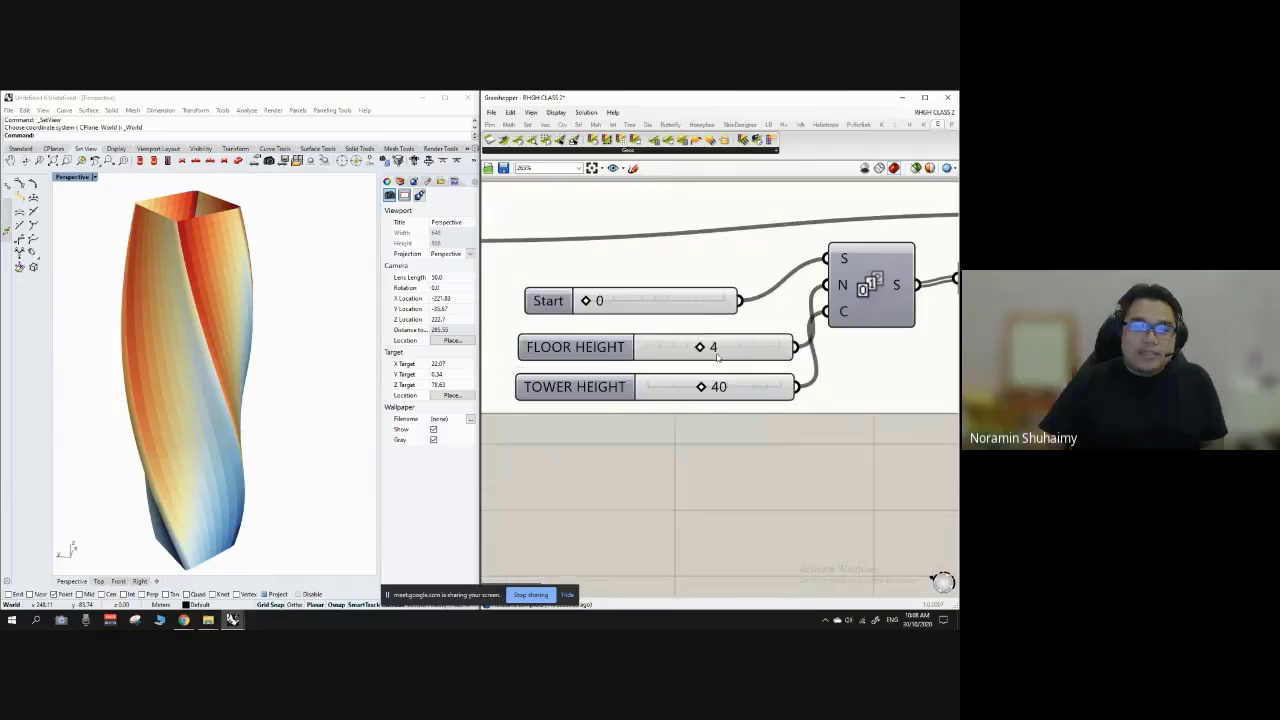
scroll(300, 366, "down", 3)
scroll(703, 347, "up", 2)
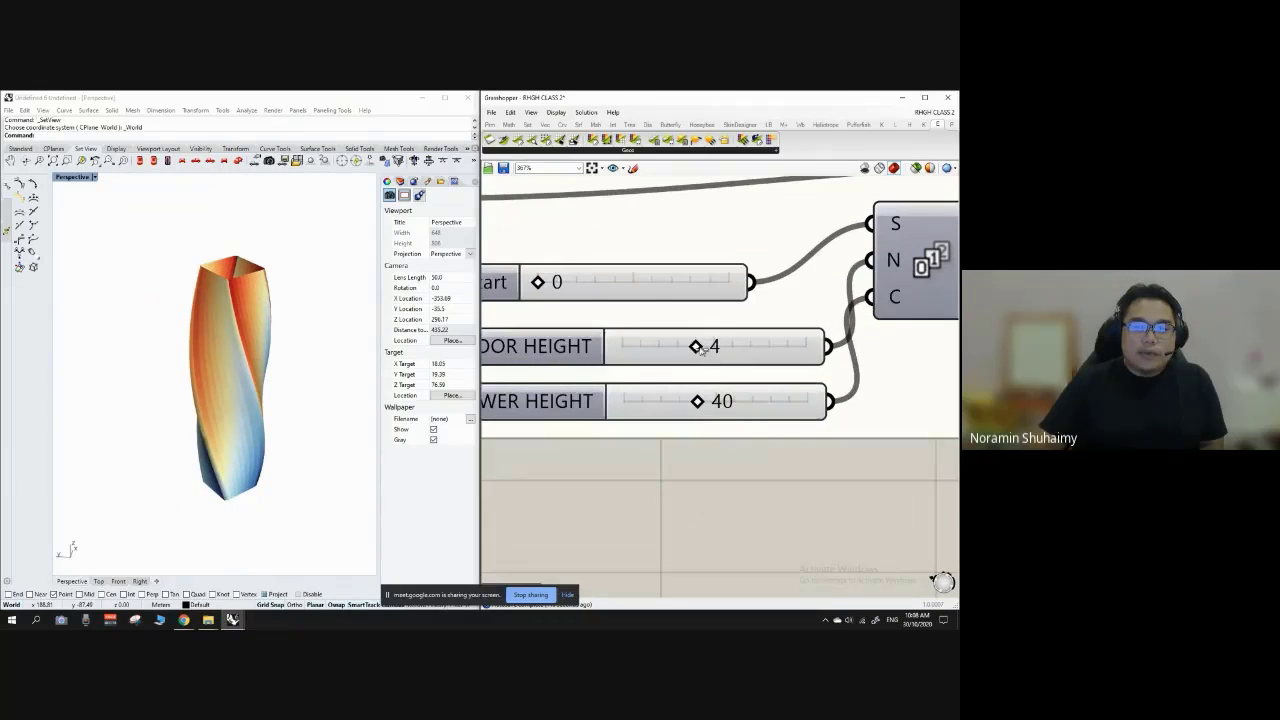
scroll(703, 348, "down", 2)
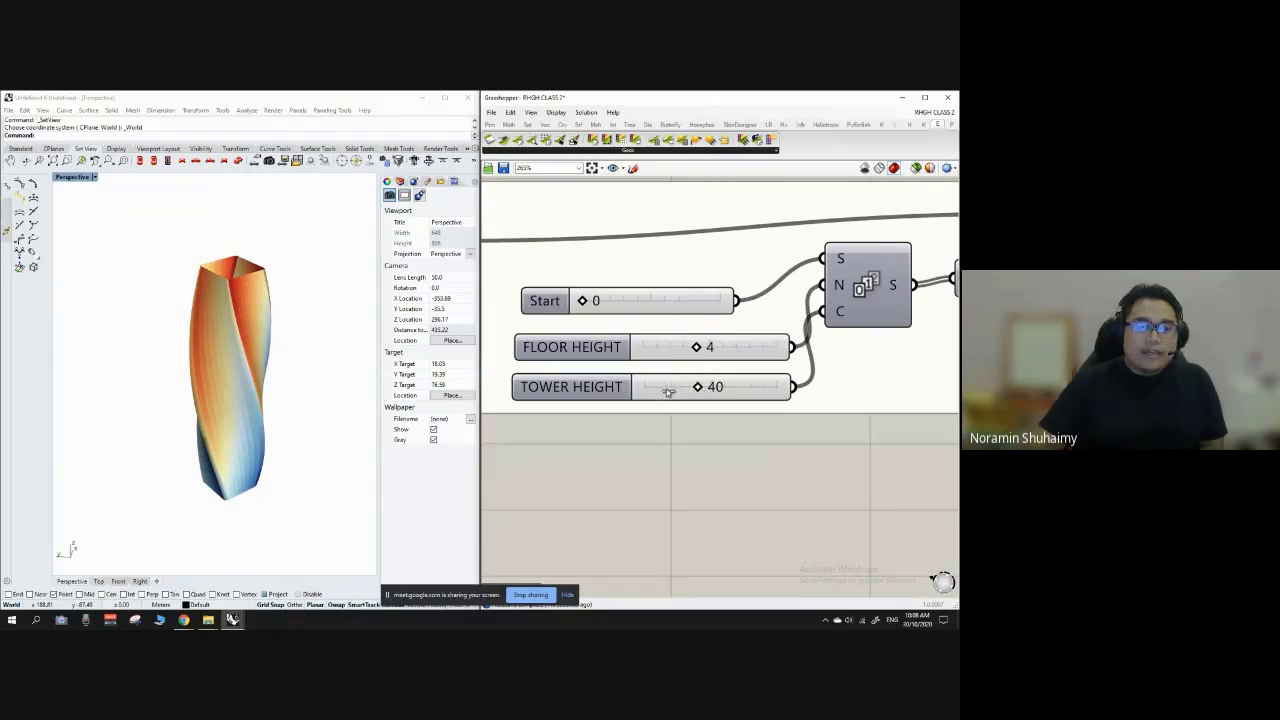
left_click_drag(741, 386, 739, 386)
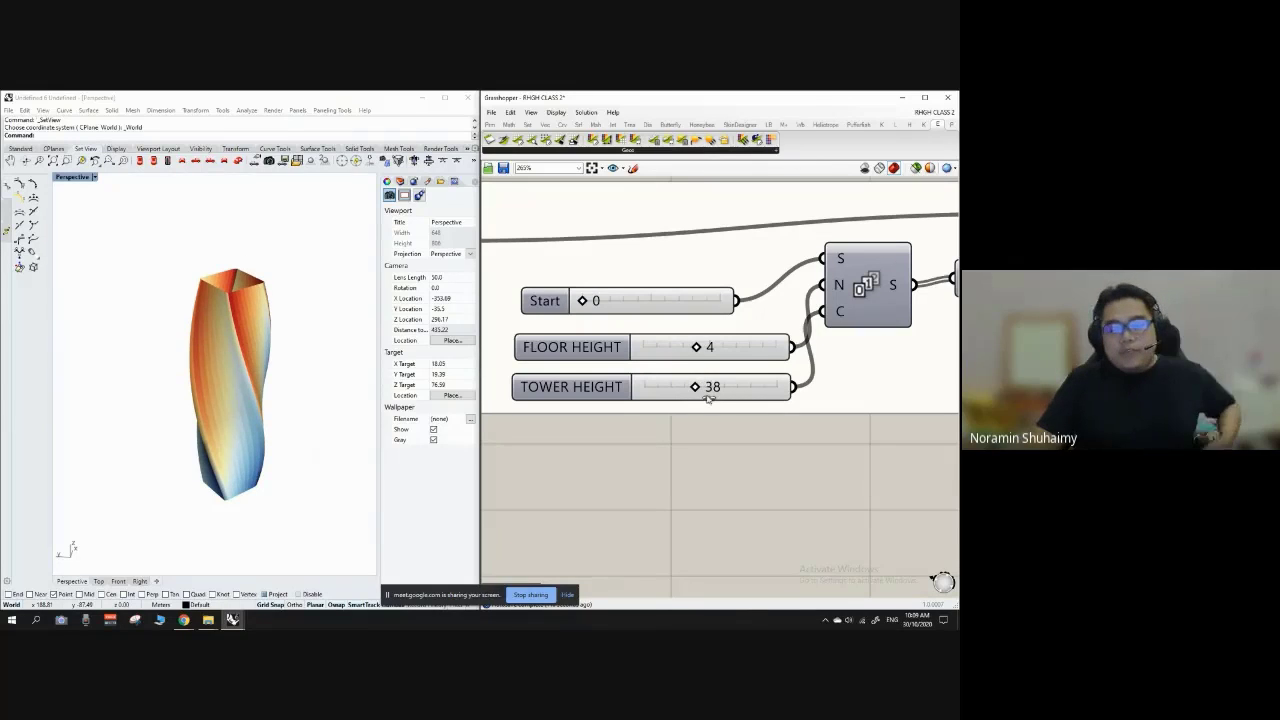
scroll(580, 390, "up", 4)
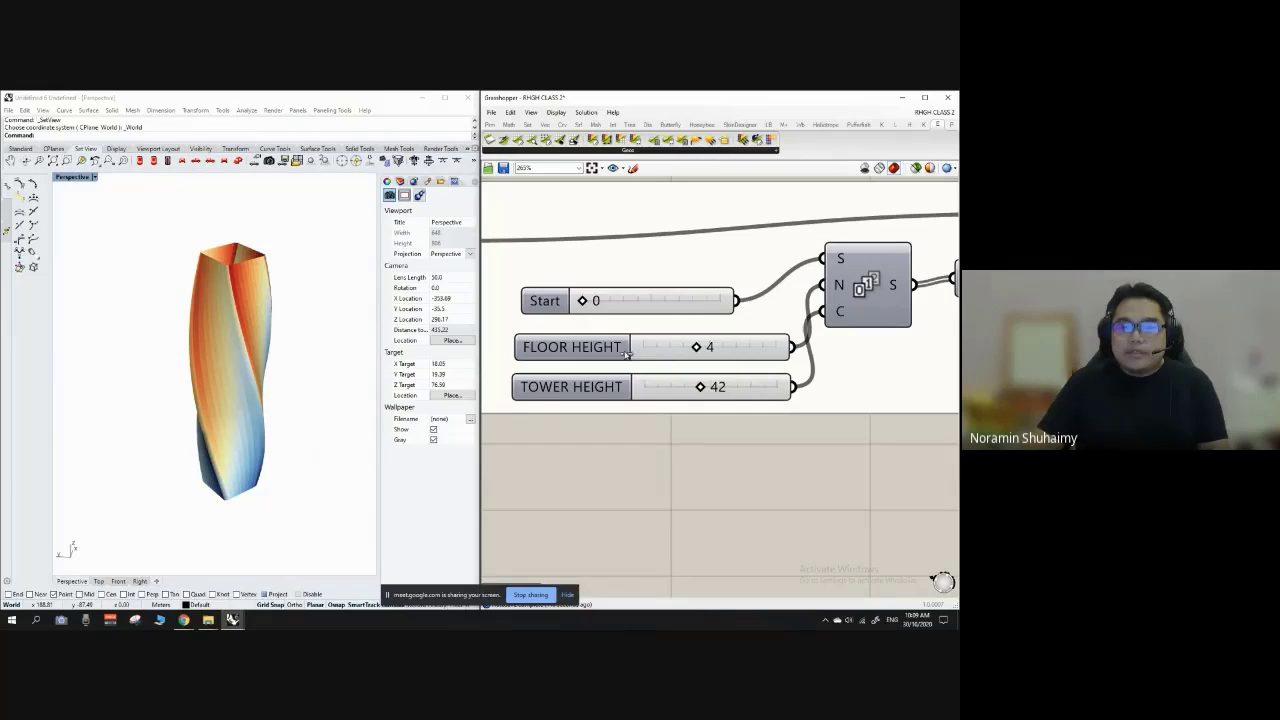
scroll(629, 330, "down", 3)
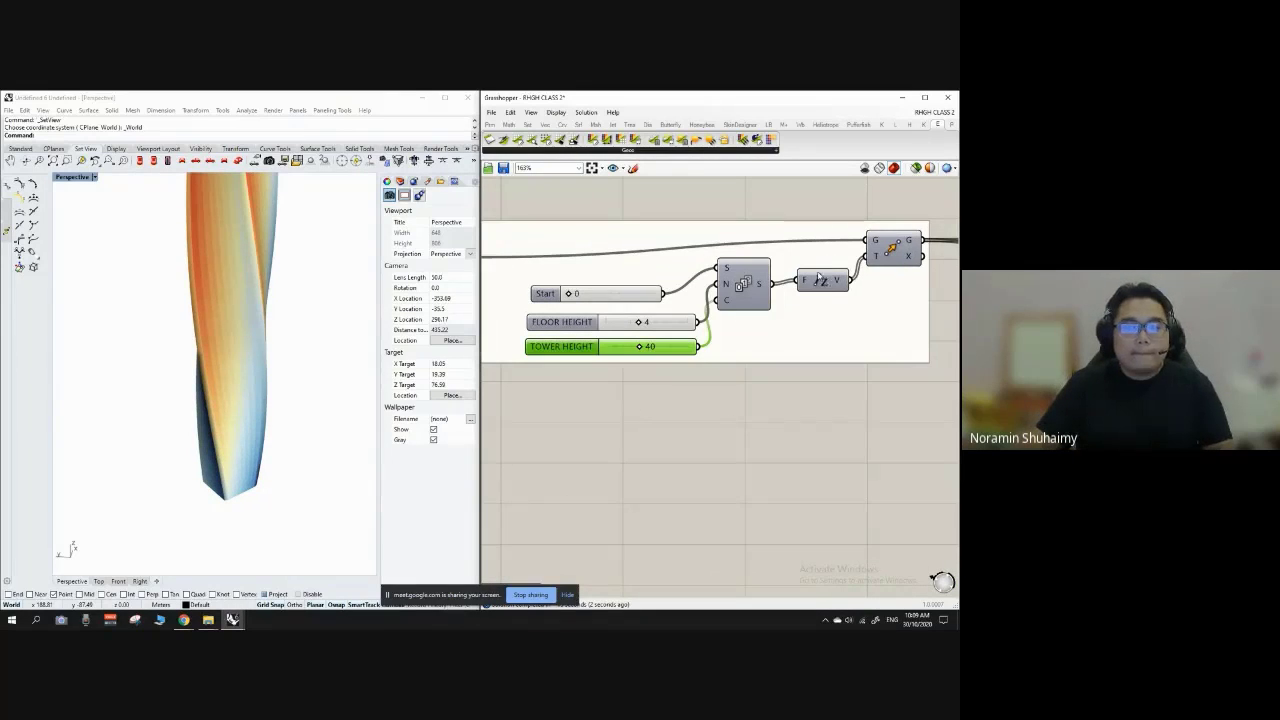
Step: Set the end slider of the domain component in the lower group to 180
scroll(673, 383, "down", 4)
scroll(673, 383, "up", 8)
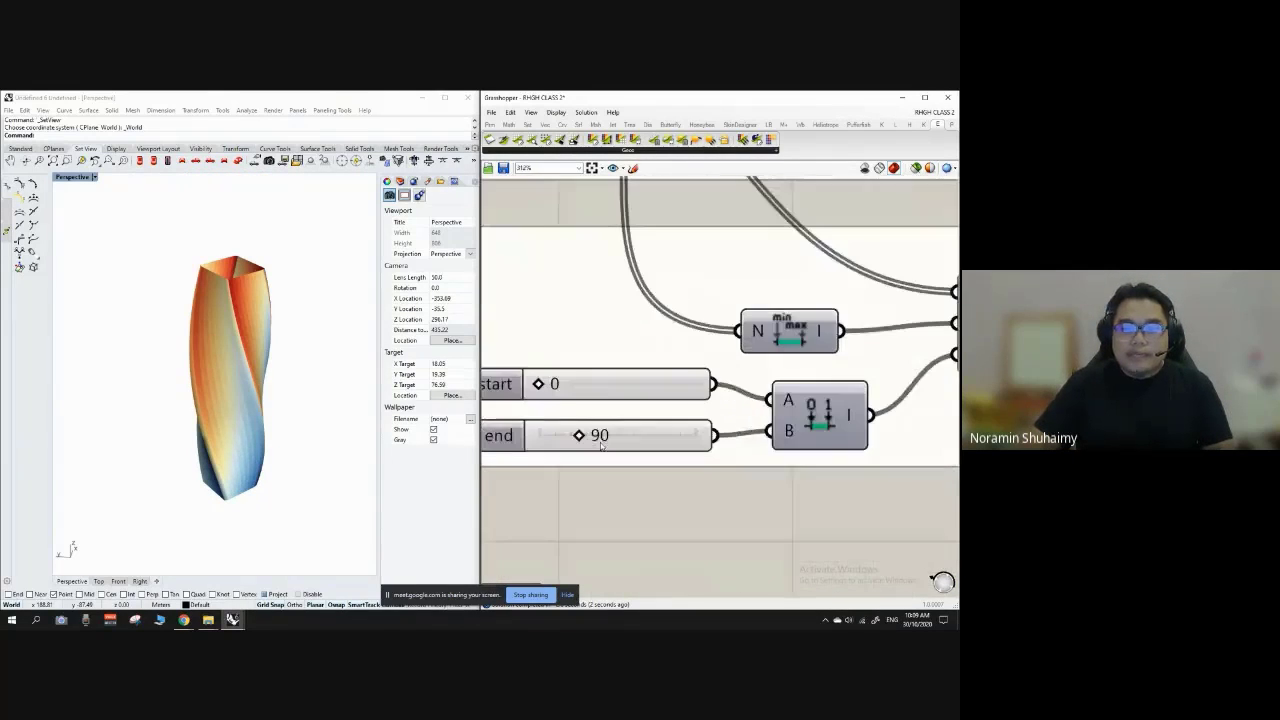
left_click(603, 437)
double_click(603, 437)
type("1")
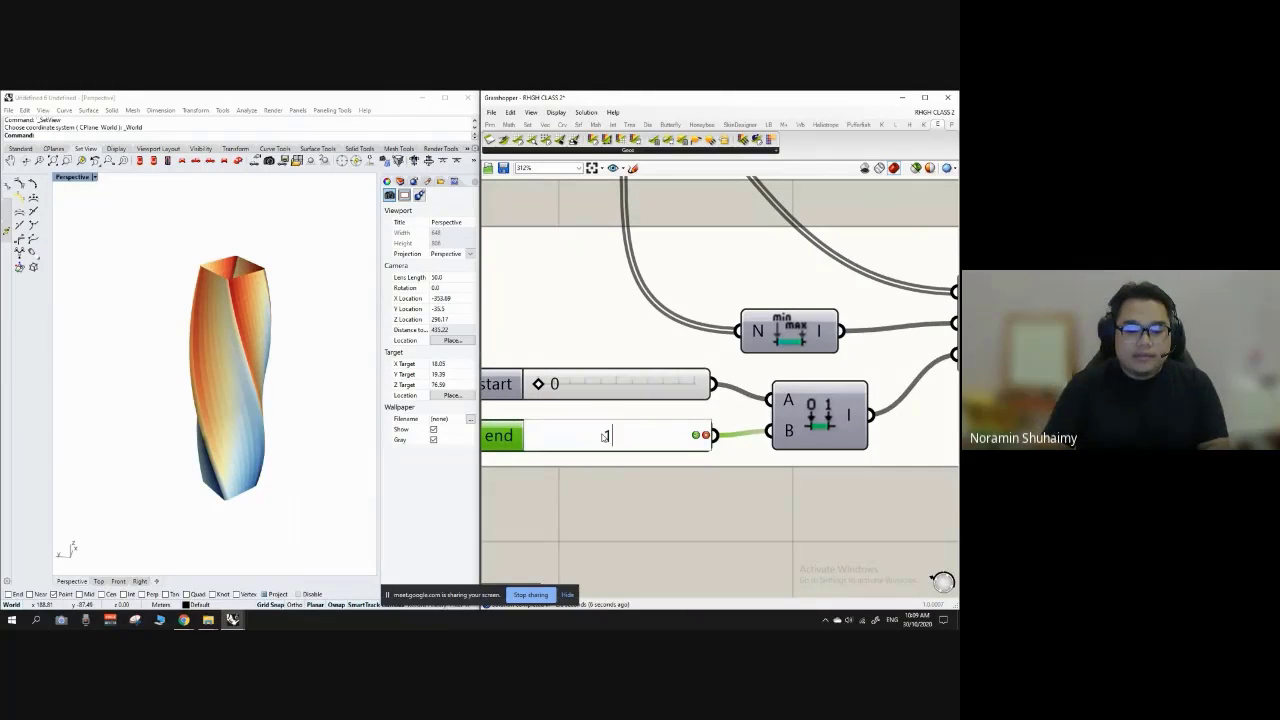
type("00")
key("Return")
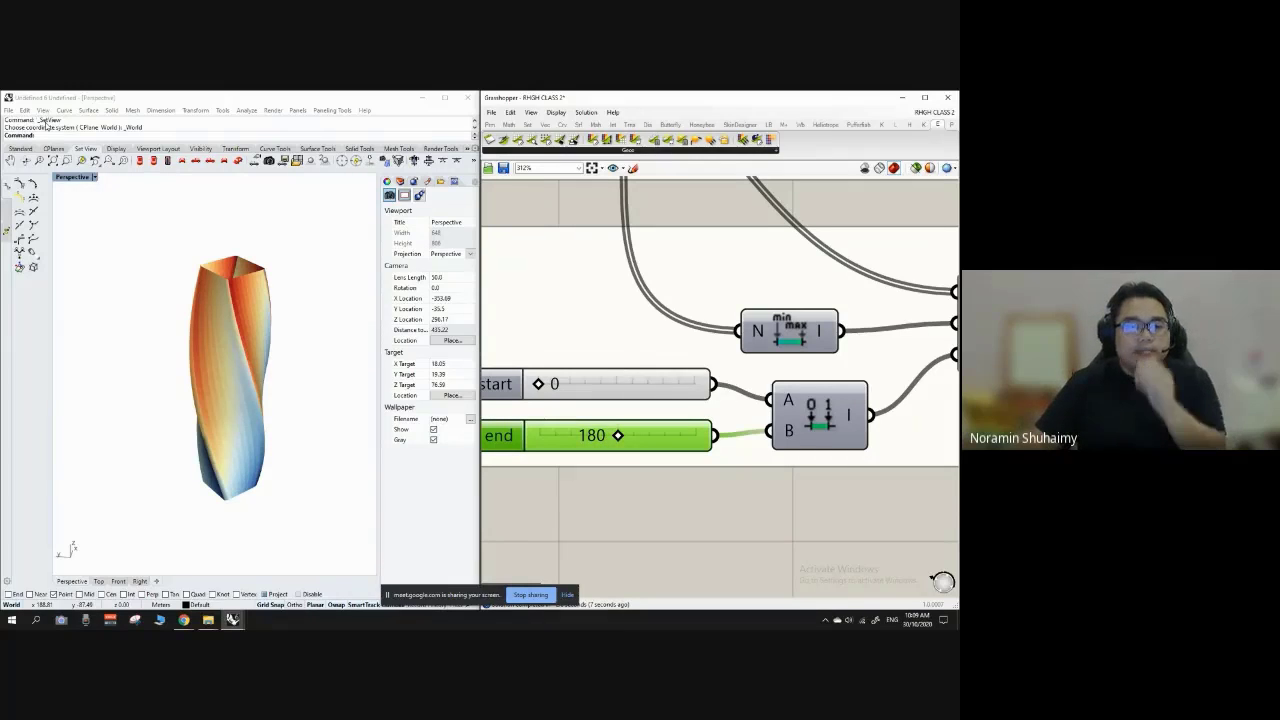
Step: Inspect the more strongly twisted tower and trace the definition to the radiation component's result and mesh outputs
right_click_drag(267, 390, 259, 347)
left_click(597, 289)
scroll(597, 289, "down", 6)
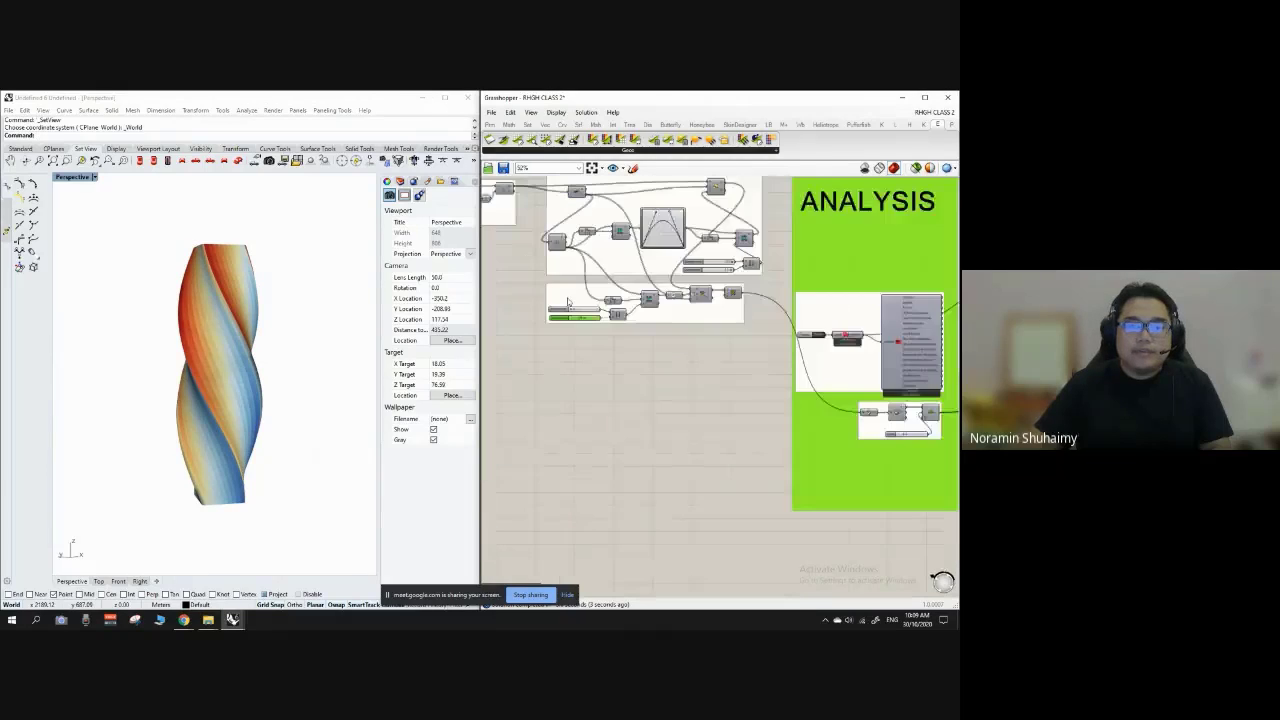
scroll(590, 288, "down", 3)
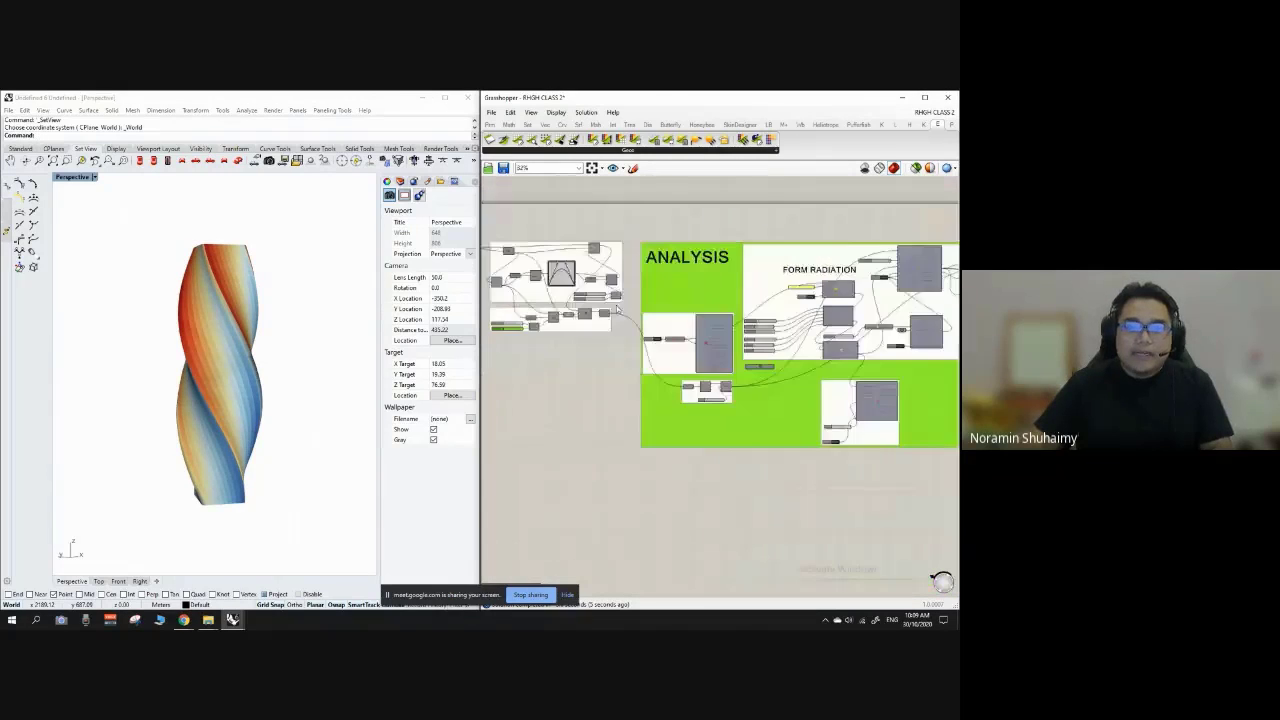
scroll(845, 300, "up", 3)
scroll(640, 300, "down", 3)
scroll(838, 279, "up", 3)
scroll(838, 280, "up", 5)
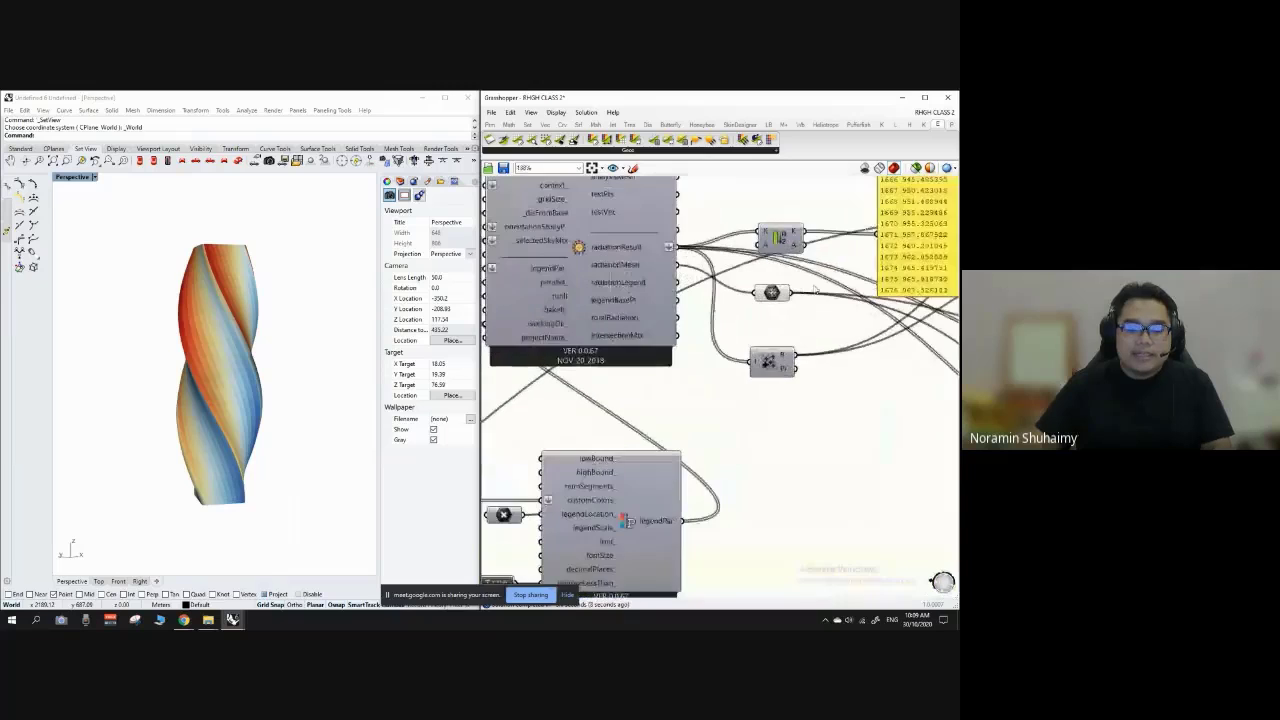
Step: Examine the radiation colouring around the whole twisted tower from several sides
scroll(808, 328, "down", 4)
scroll(710, 297, "up", 2)
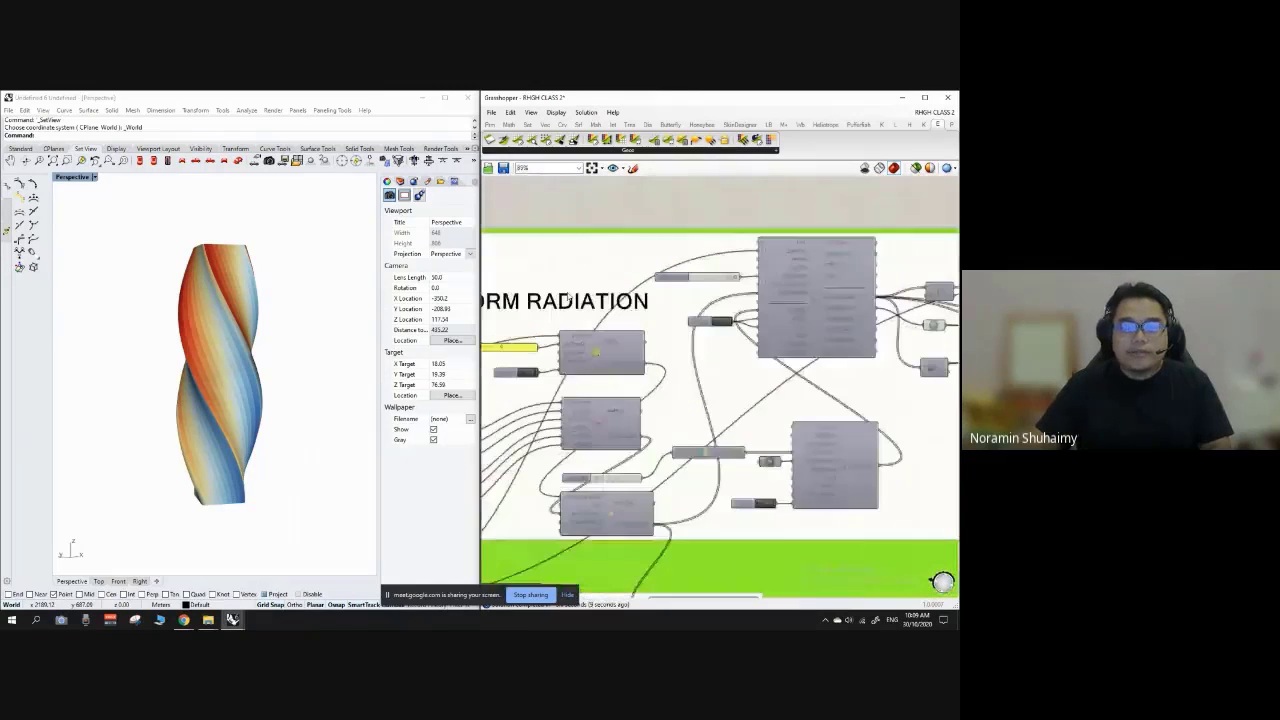
mouse_move(224, 290)
right_mouse_down()
mouse_move(197, 351)
mouse_move(226, 286)
right_mouse_up()
left_click(216, 322)
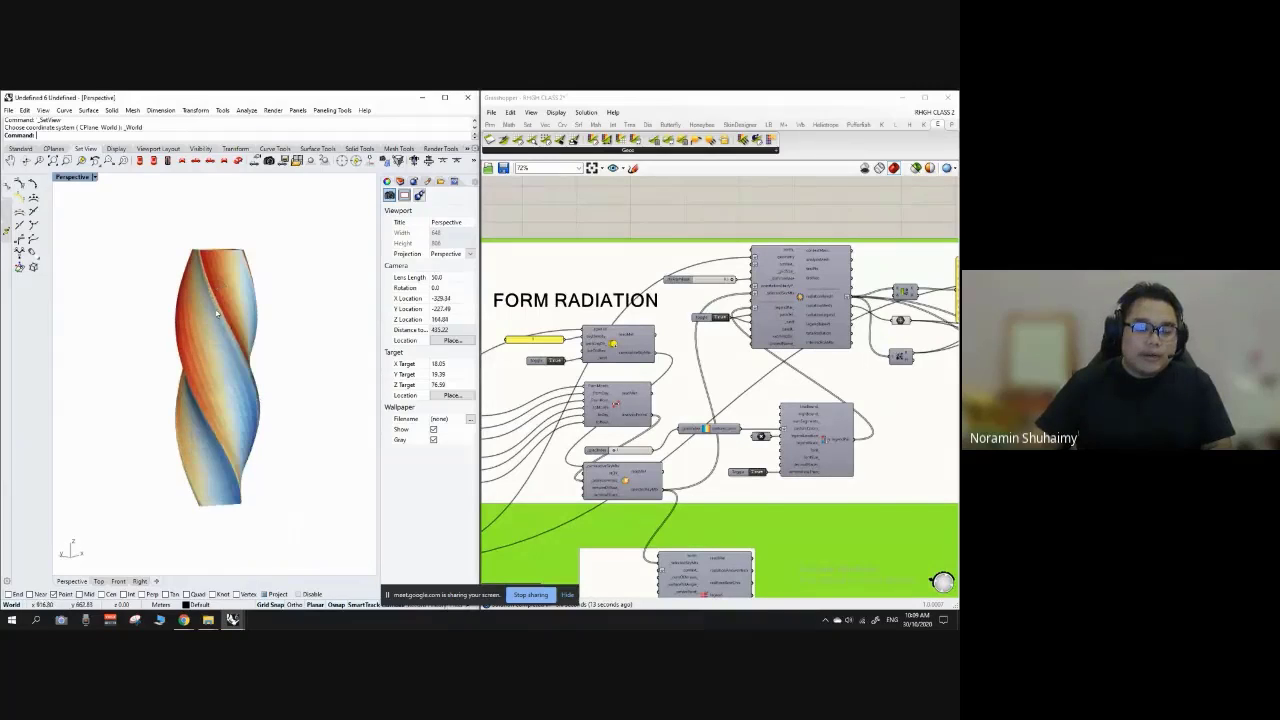
scroll(226, 286, "up", 3)
scroll(230, 233, "down", 5)
right_click_drag(230, 233, 326, 257)
scroll(212, 245, "up", 6)
right_click_drag(199, 246, 270, 238)
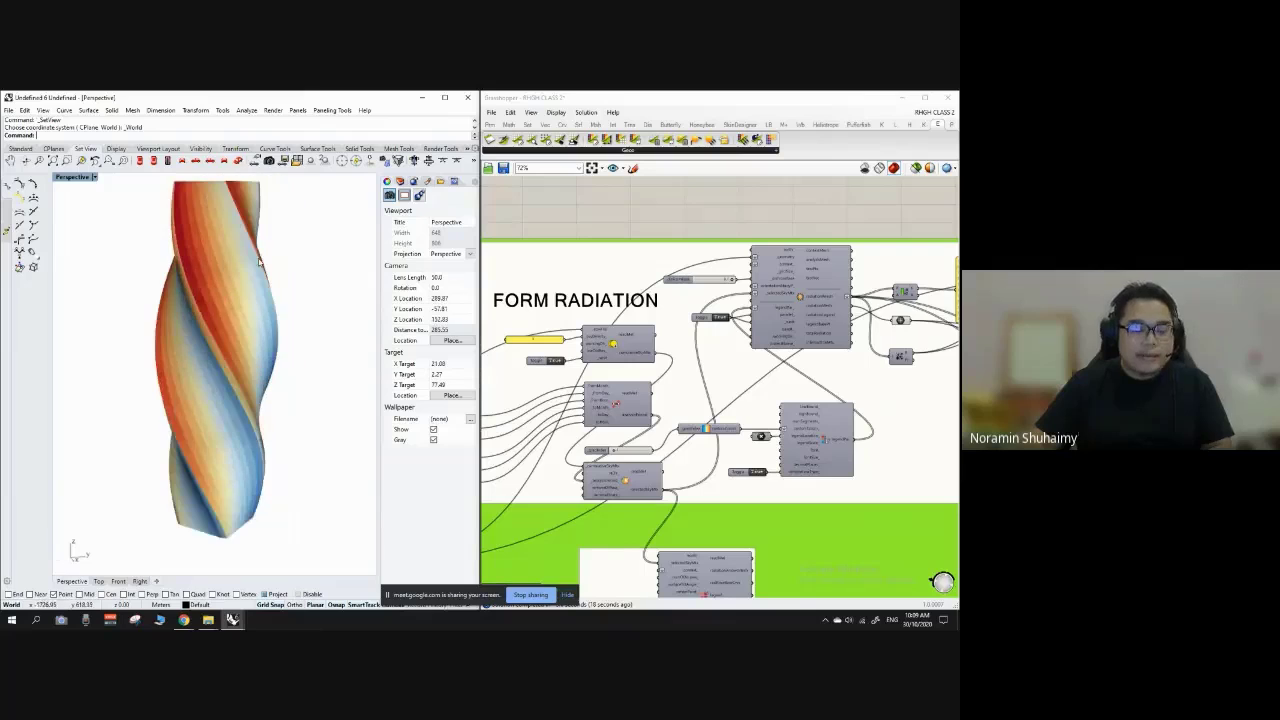
right_click_drag(120, 240, 238, 299)
scroll(250, 302, "down", 3)
right_click(219, 336)
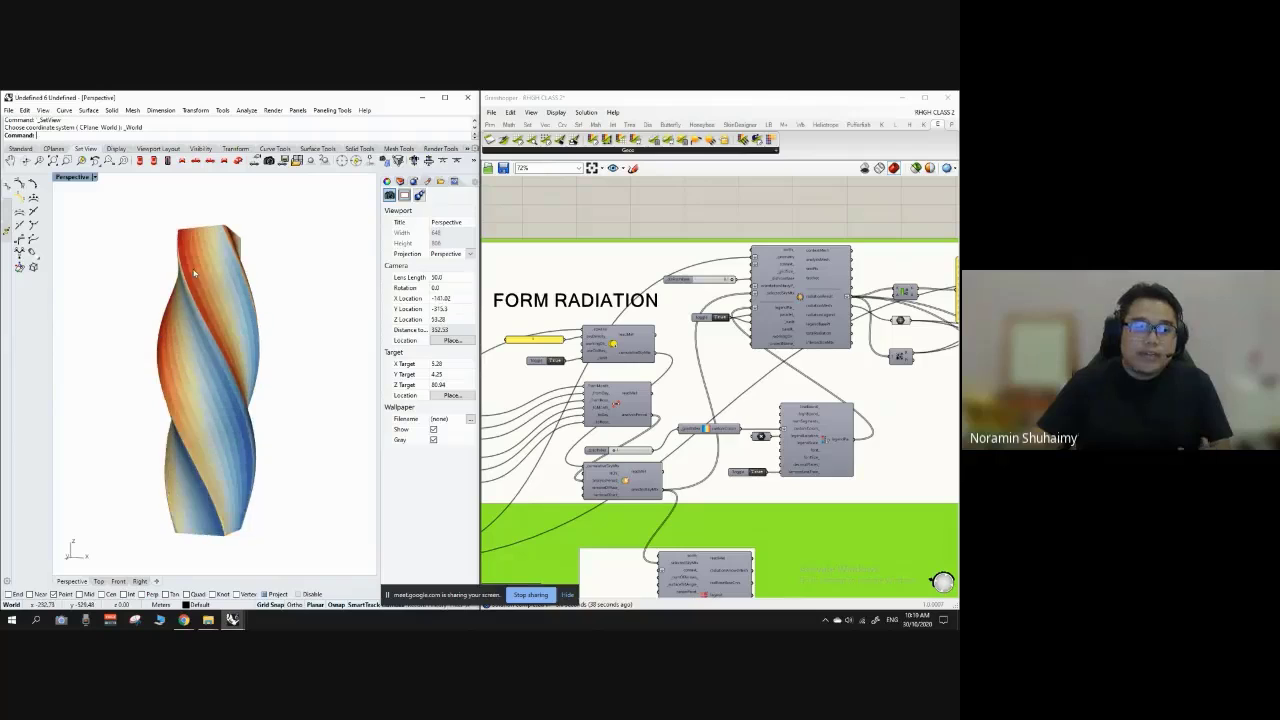
Step: Compare the colour bands near the tower's top with those on its other faces and from above
scroll(182, 250, "up", 4)
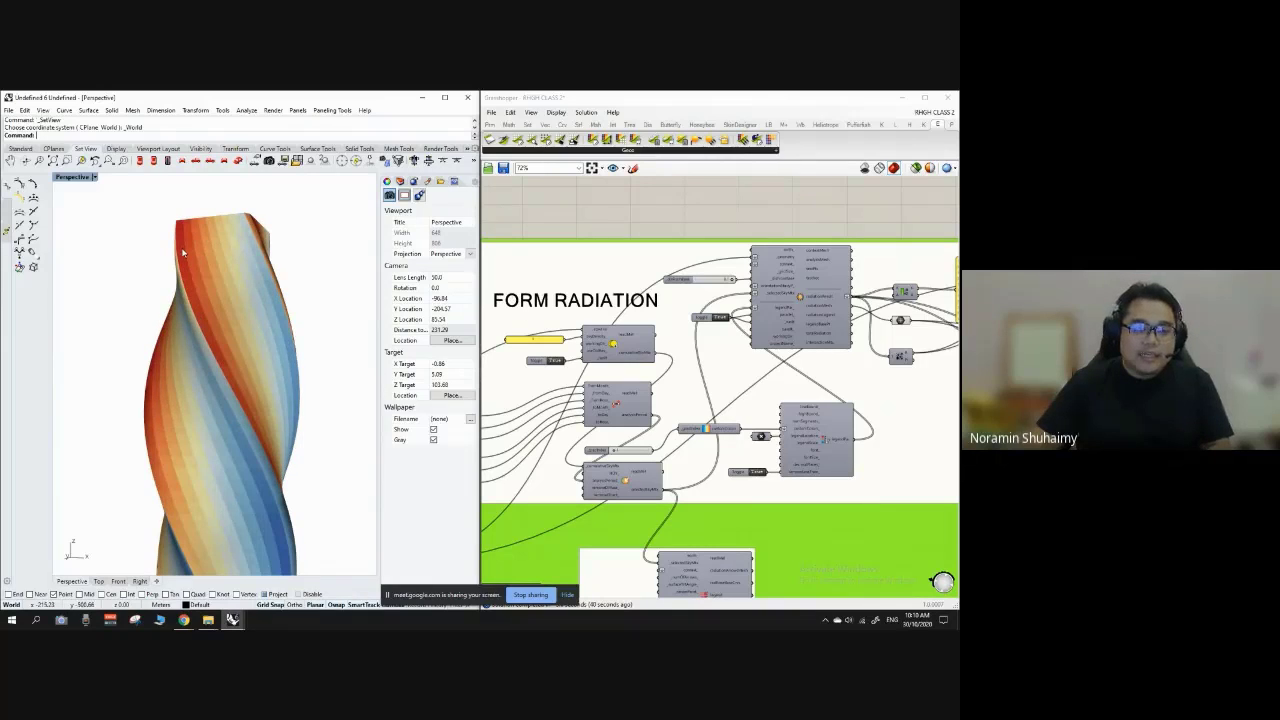
right_click_drag(183, 253, 253, 273)
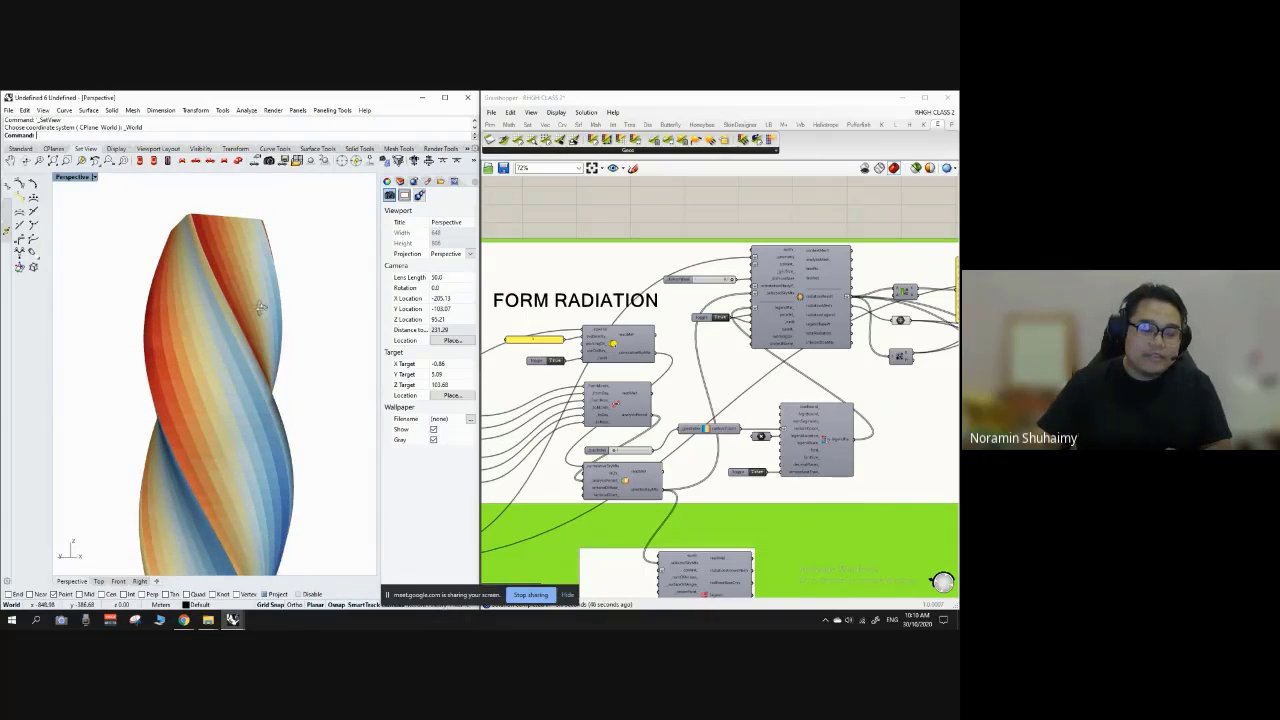
scroll(255, 298, "down", 3)
right_click_drag(250, 285, 224, 286)
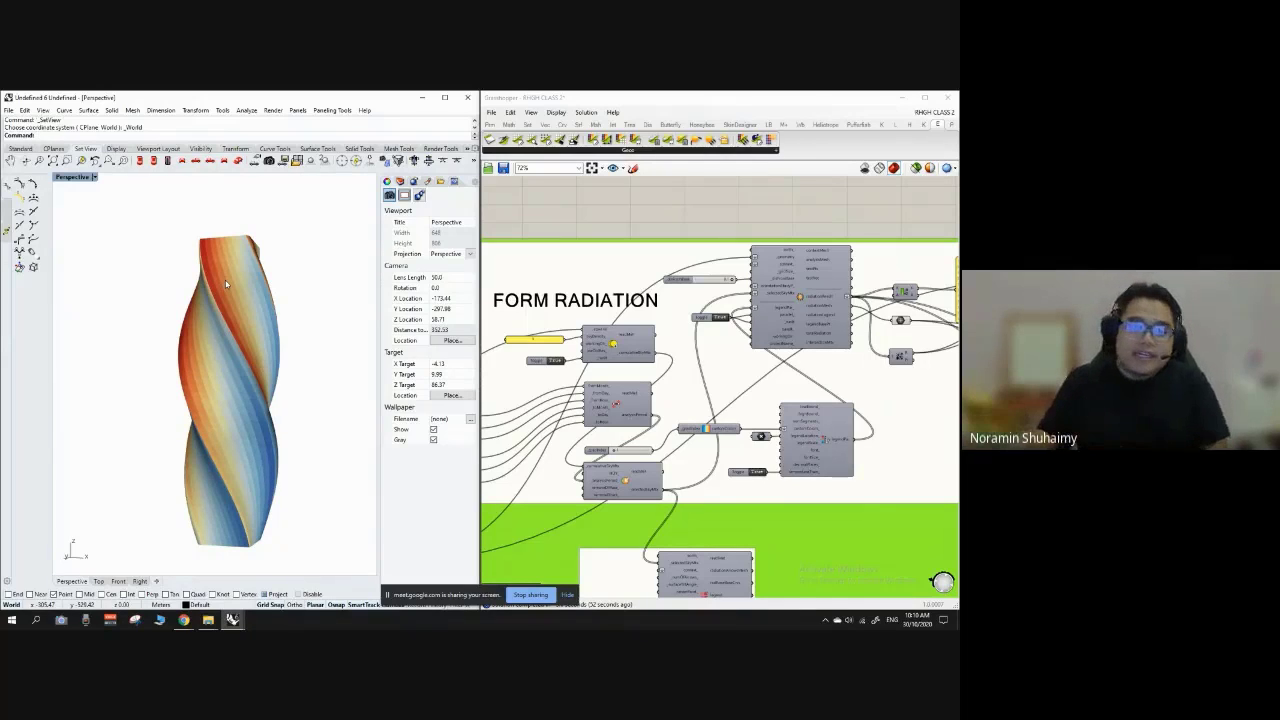
mouse_move(253, 283)
right_mouse_down()
mouse_move(277, 277)
mouse_move(267, 286)
right_mouse_up()
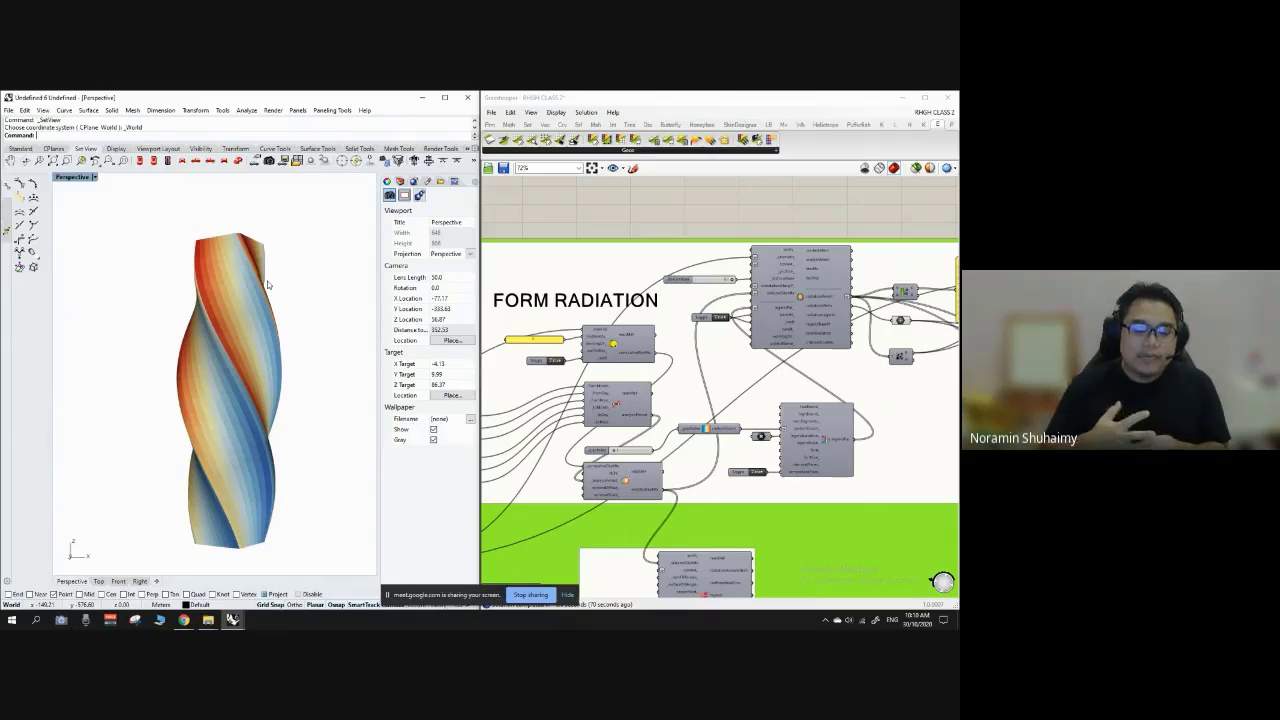
right_click_drag(267, 279, 346, 301)
Step: Hide the preview of the mesh parameter fed by the radiationMesh output
left_click(727, 216)
scroll(640, 232, "down", 3)
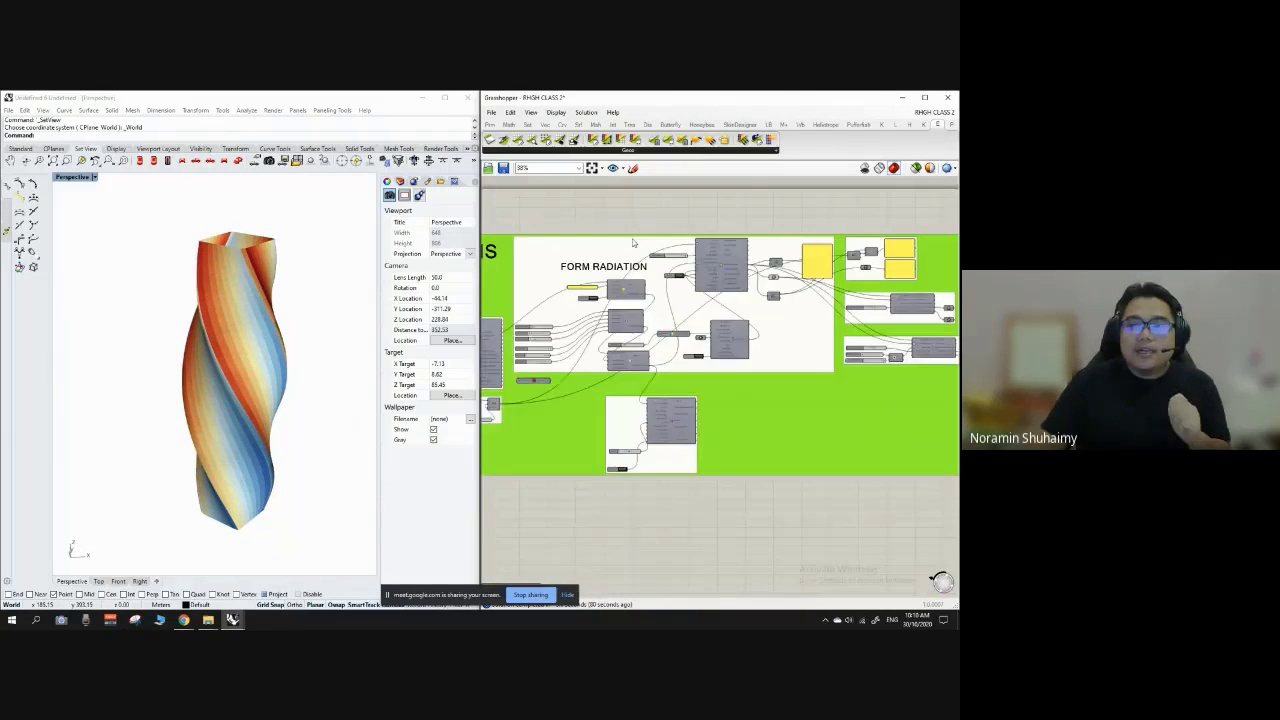
scroll(820, 276, "up", 7)
left_click(683, 276)
right_click(683, 276)
left_click(710, 296)
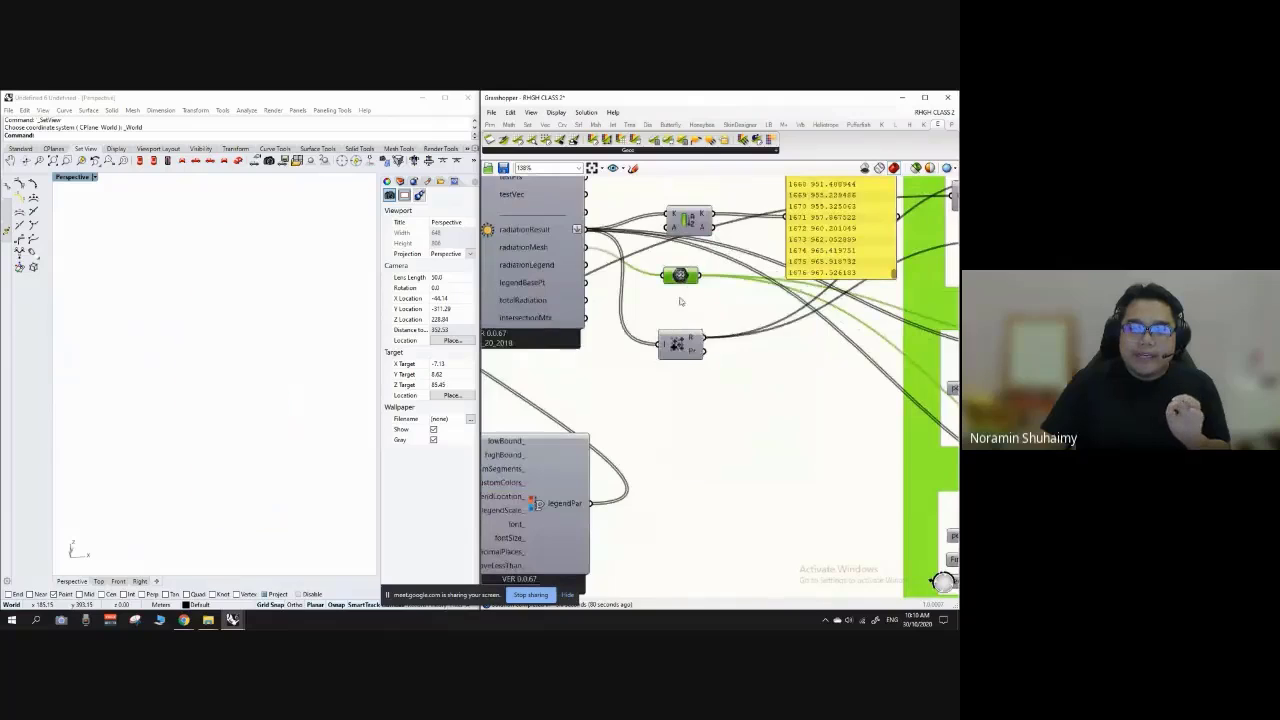
Step: Review the definition's overall layout, from the base polygon and tower height inputs through the graph mapper group to the ANALYSIS group
scroll(675, 301, "down", 9)
scroll(779, 226, "up", 2)
scroll(779, 225, "down", 2)
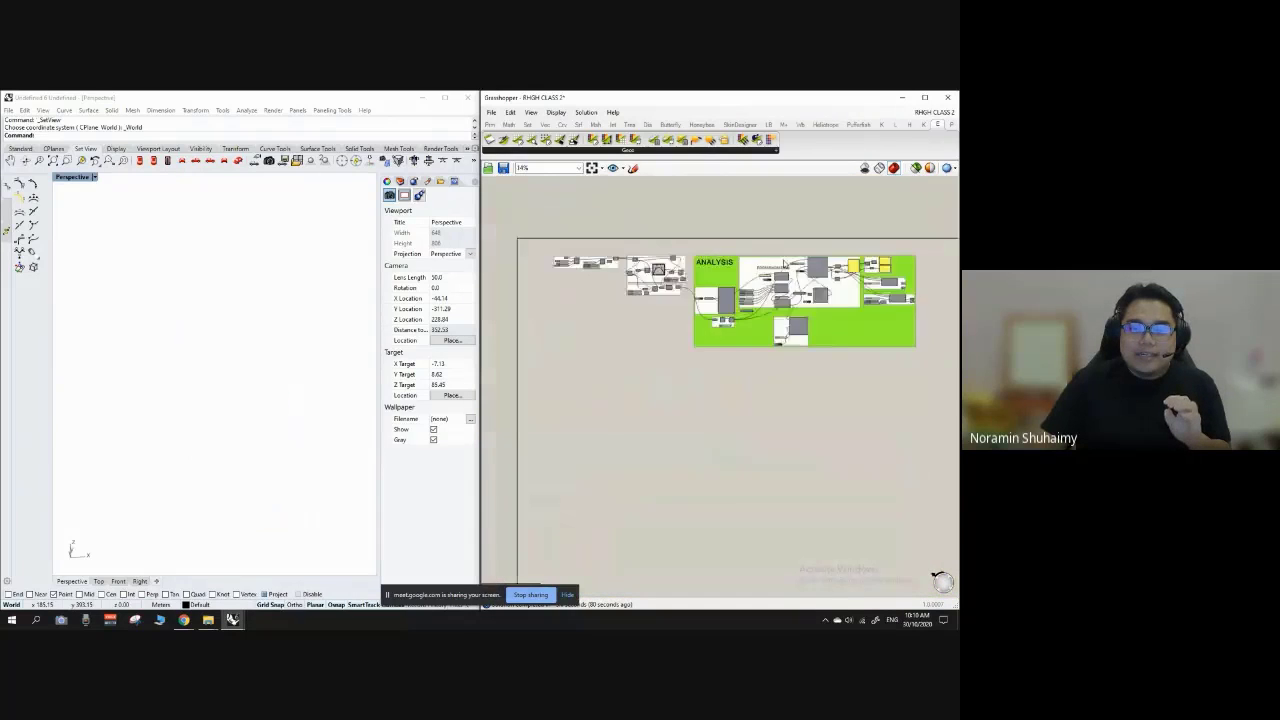
scroll(837, 301, "up", 3)
right_click_drag(524, 245, 709, 277)
scroll(652, 294, "up", 4)
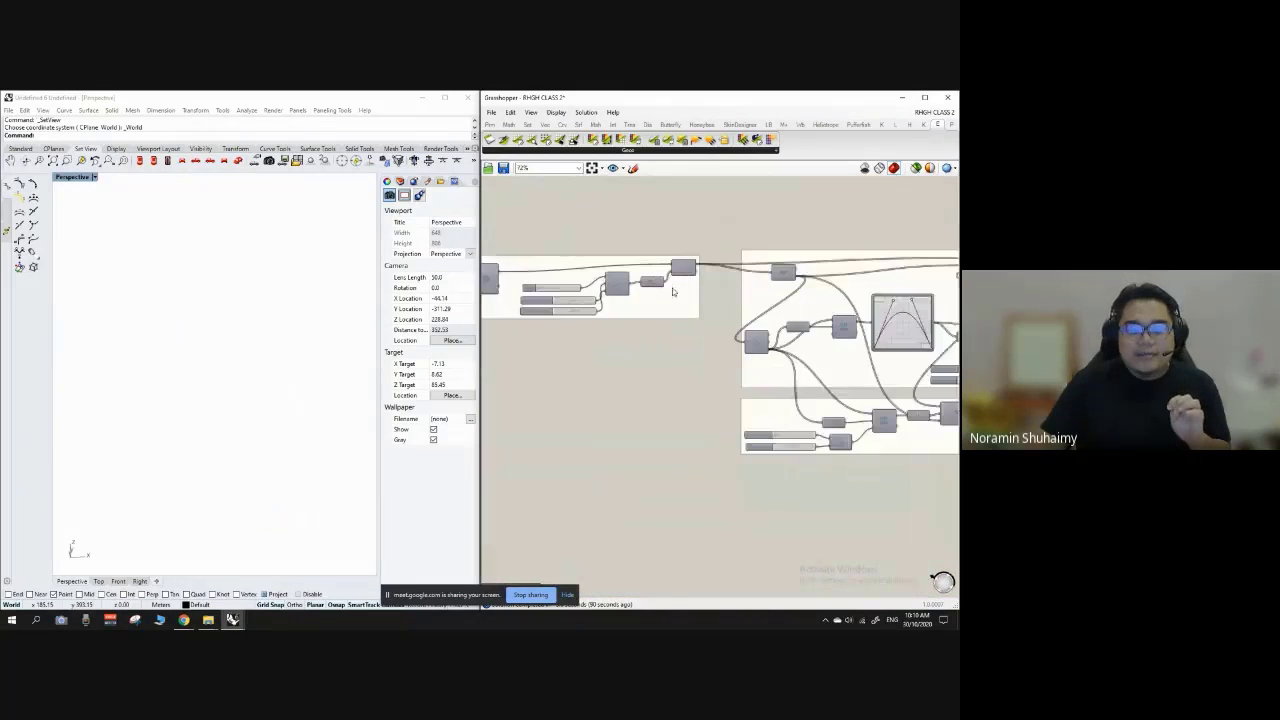
left_click(688, 293)
left_click(705, 230)
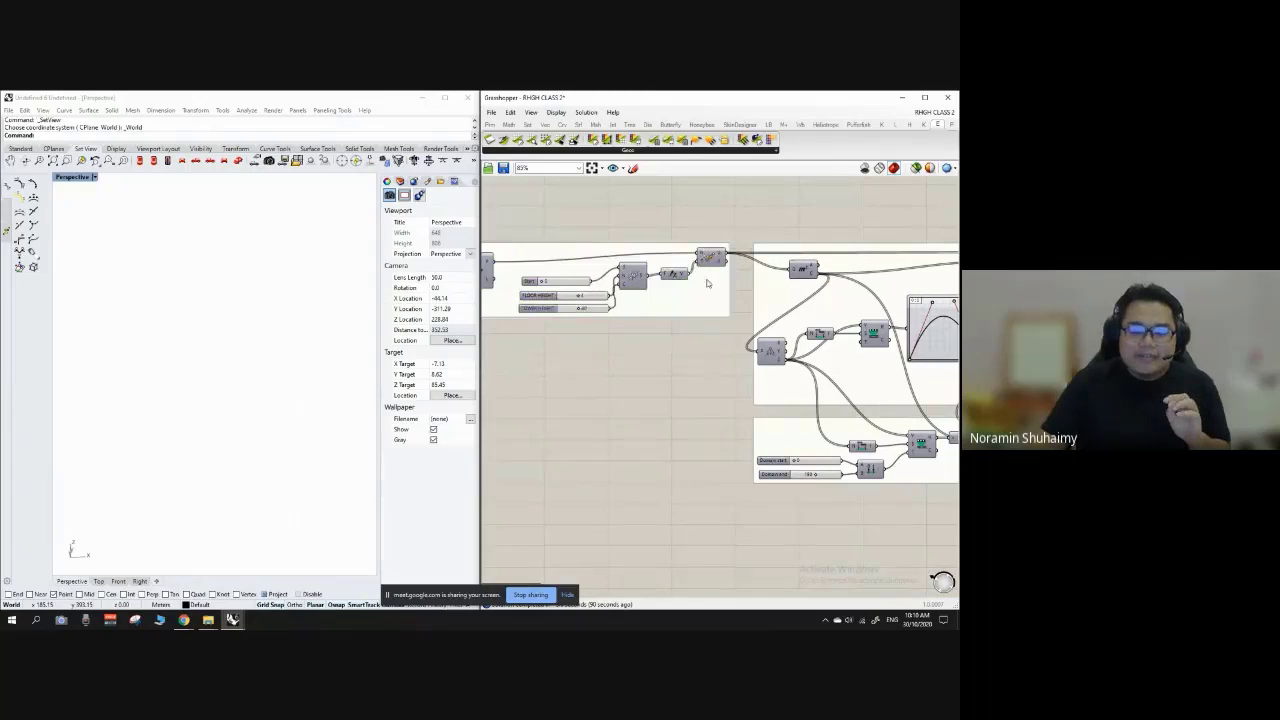
left_click_drag(707, 280, 712, 280)
left_click(702, 228)
scroll(765, 282, "down", 1)
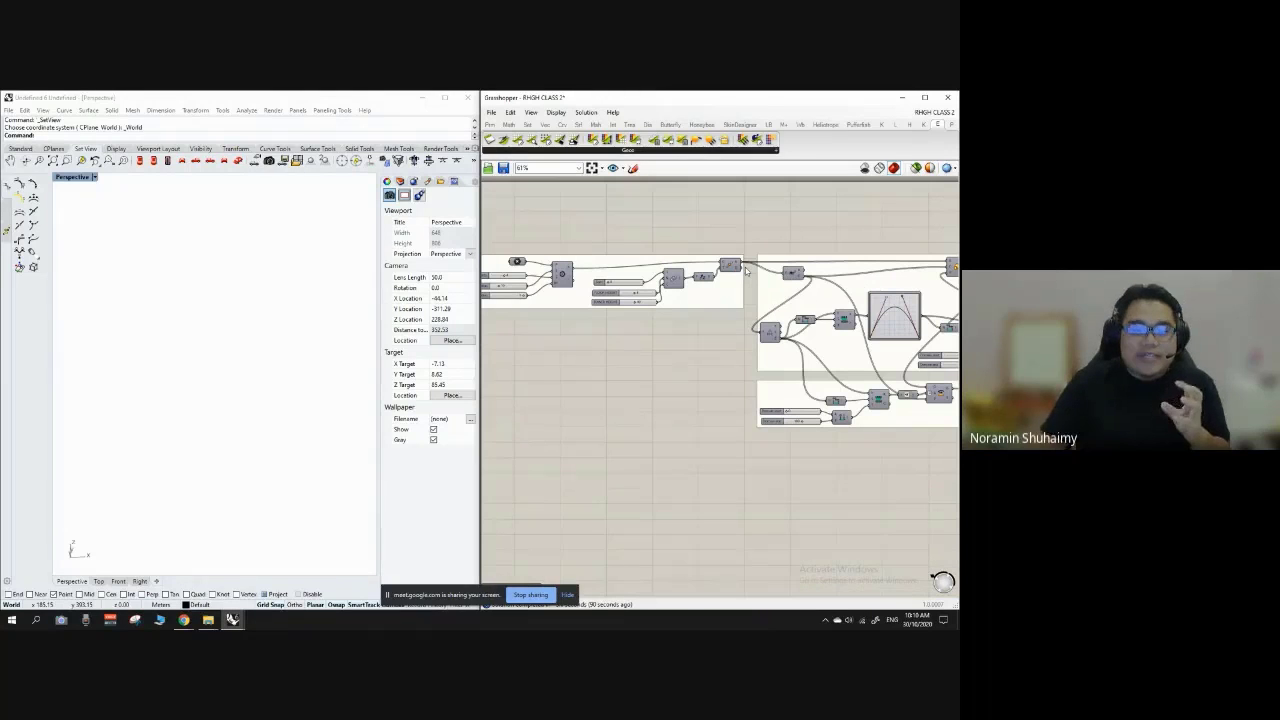
scroll(747, 271, "down", 1)
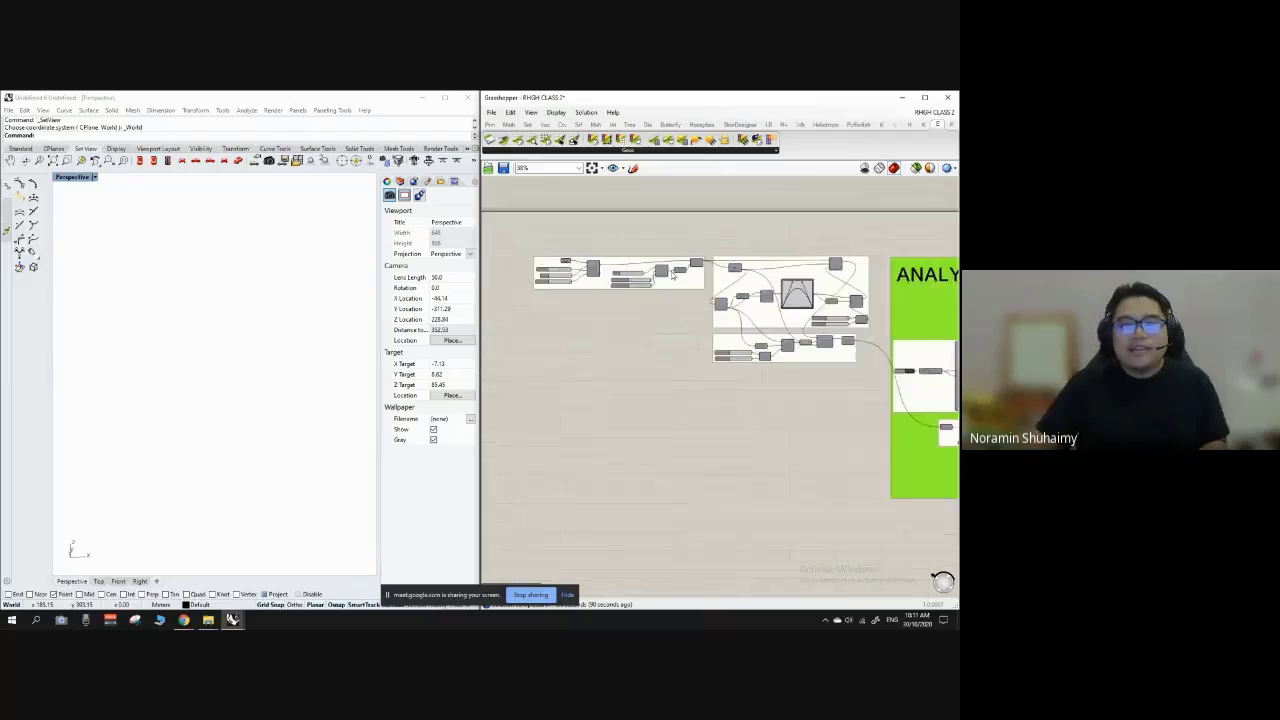
scroll(598, 265, "down", 9)
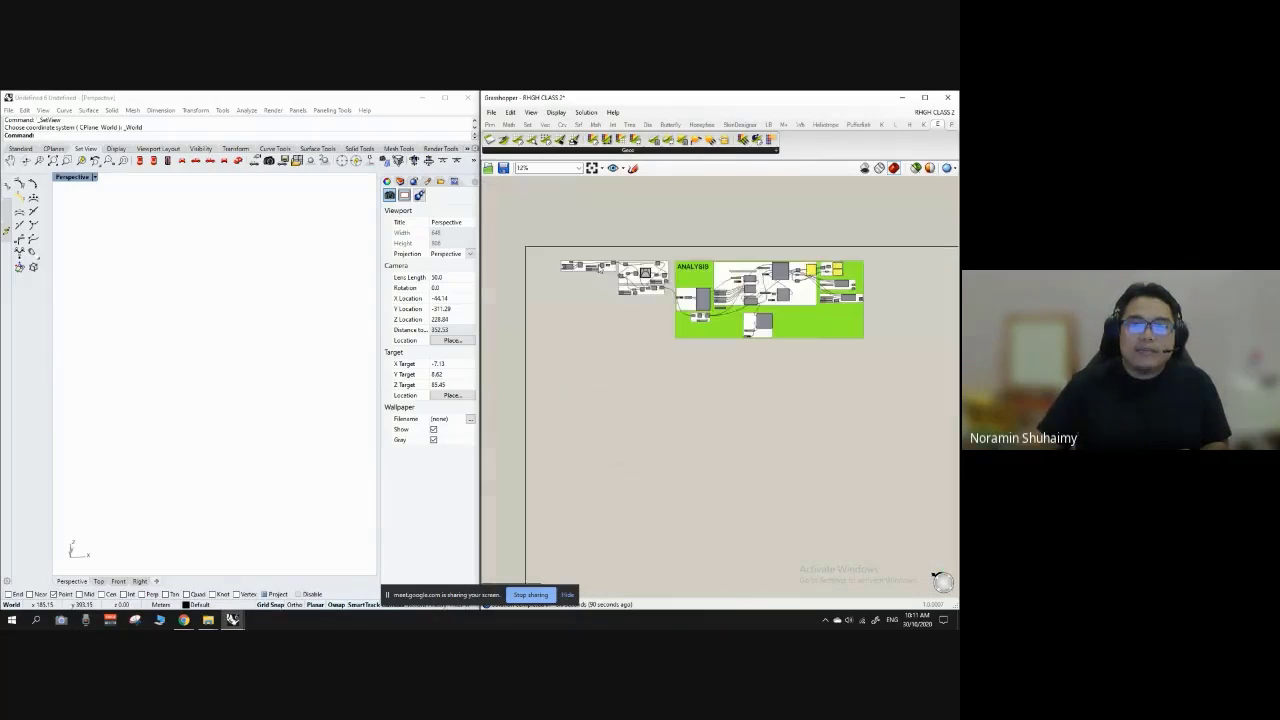
scroll(834, 271, "up", 5)
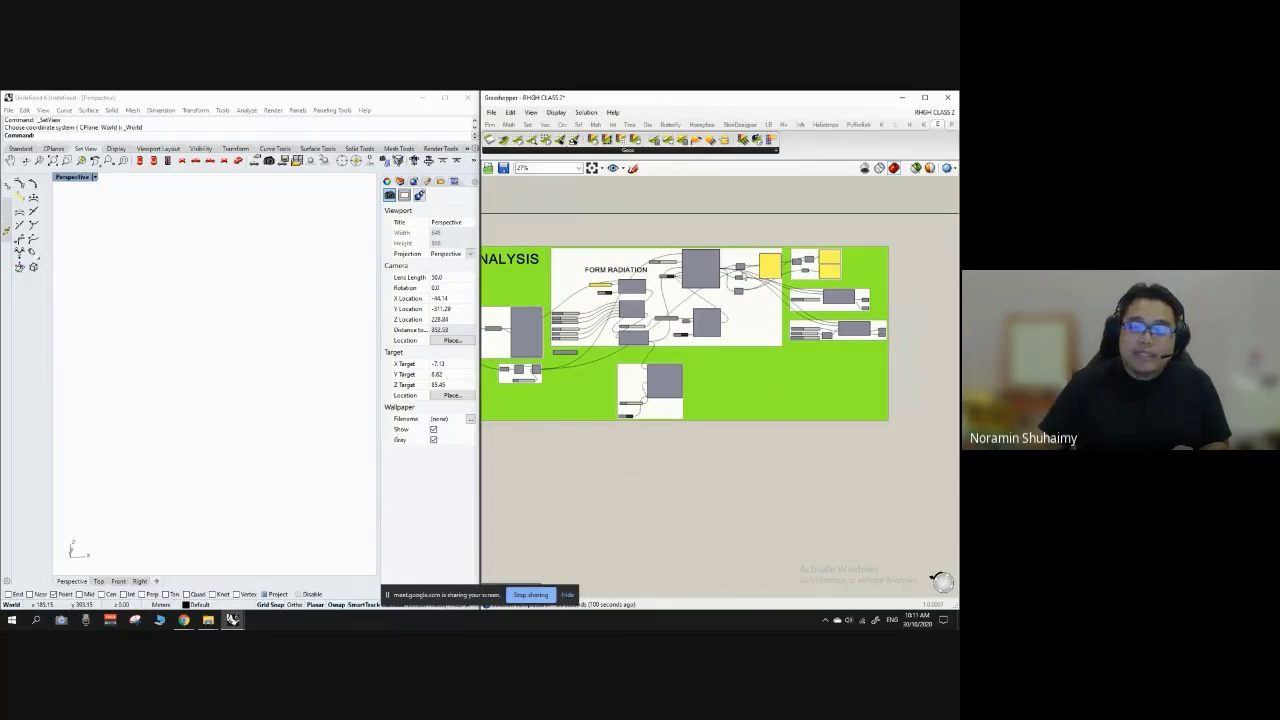
scroll(744, 277, "down", 4)
scroll(505, 273, "up", 3)
scroll(531, 266, "down", 2)
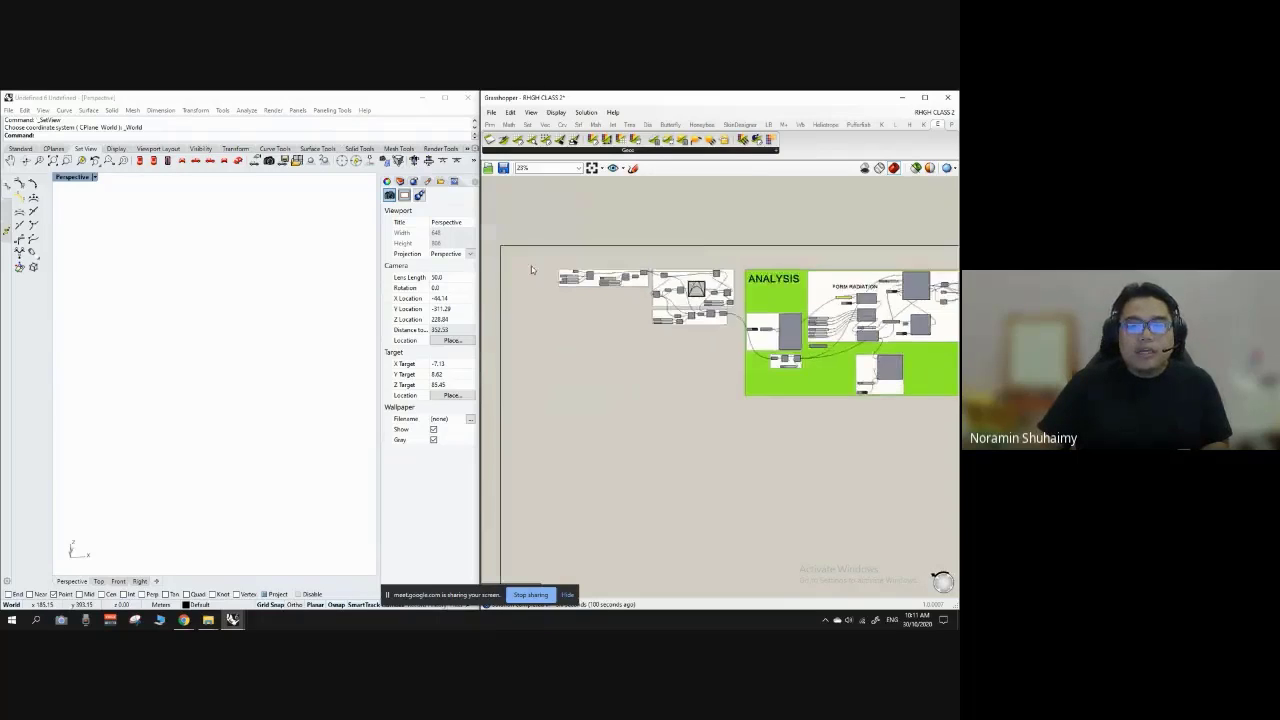
scroll(531, 266, "up", 8)
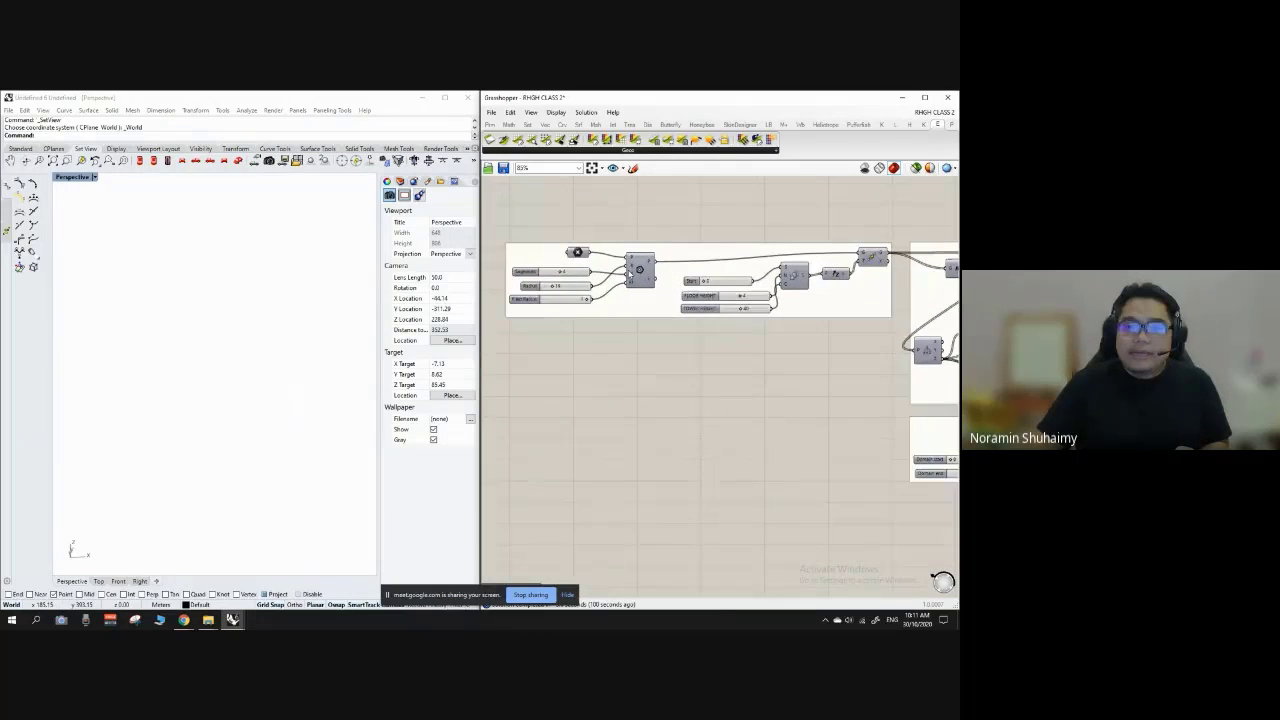
Step: Group all the tower-form components ahead of the ANALYSIS group and move the new group down to free canvas space
scroll(628, 272, "down", 6)
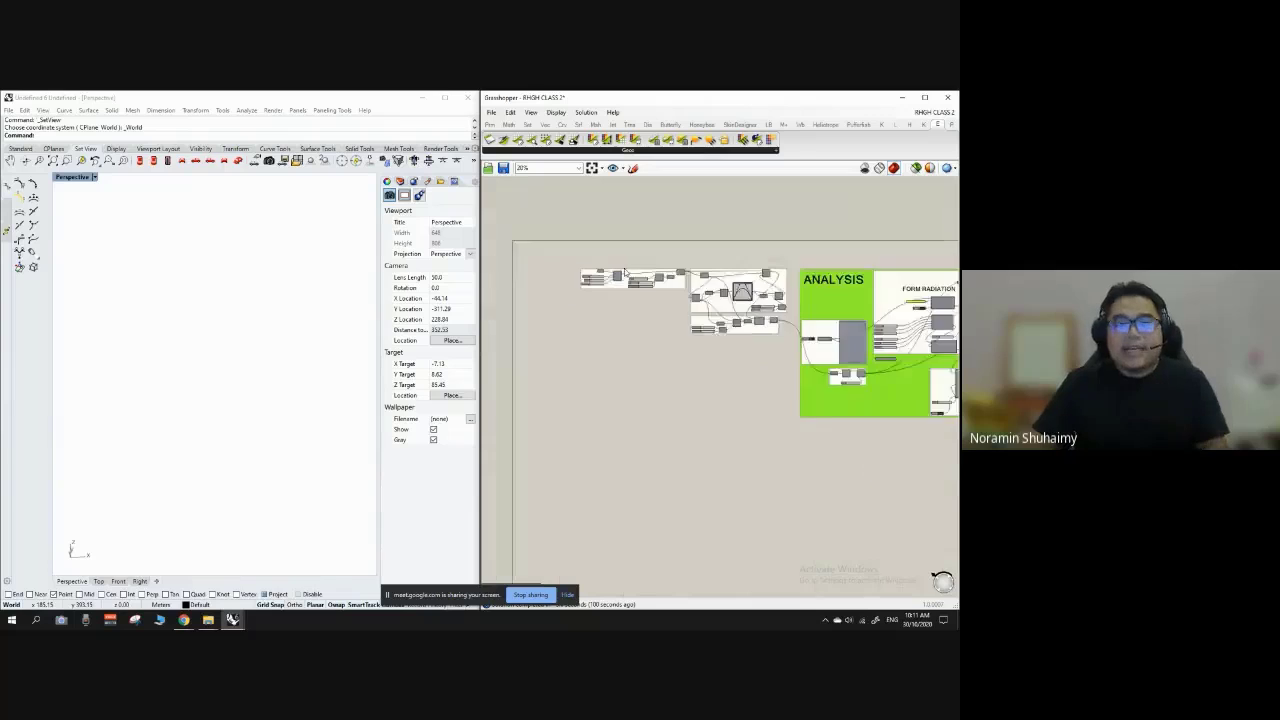
scroll(645, 272, "up", 1)
scroll(650, 272, "down", 1)
left_click_drag(570, 228, 782, 334)
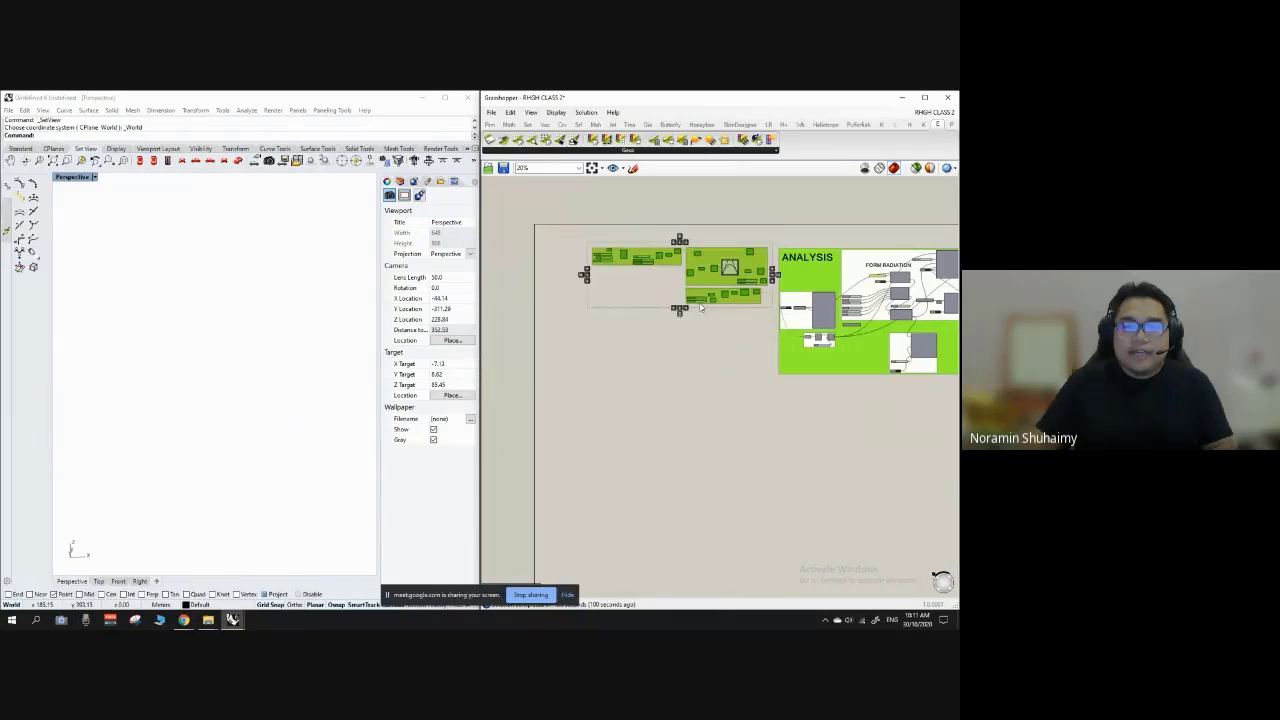
right_click(638, 298)
left_click(655, 376)
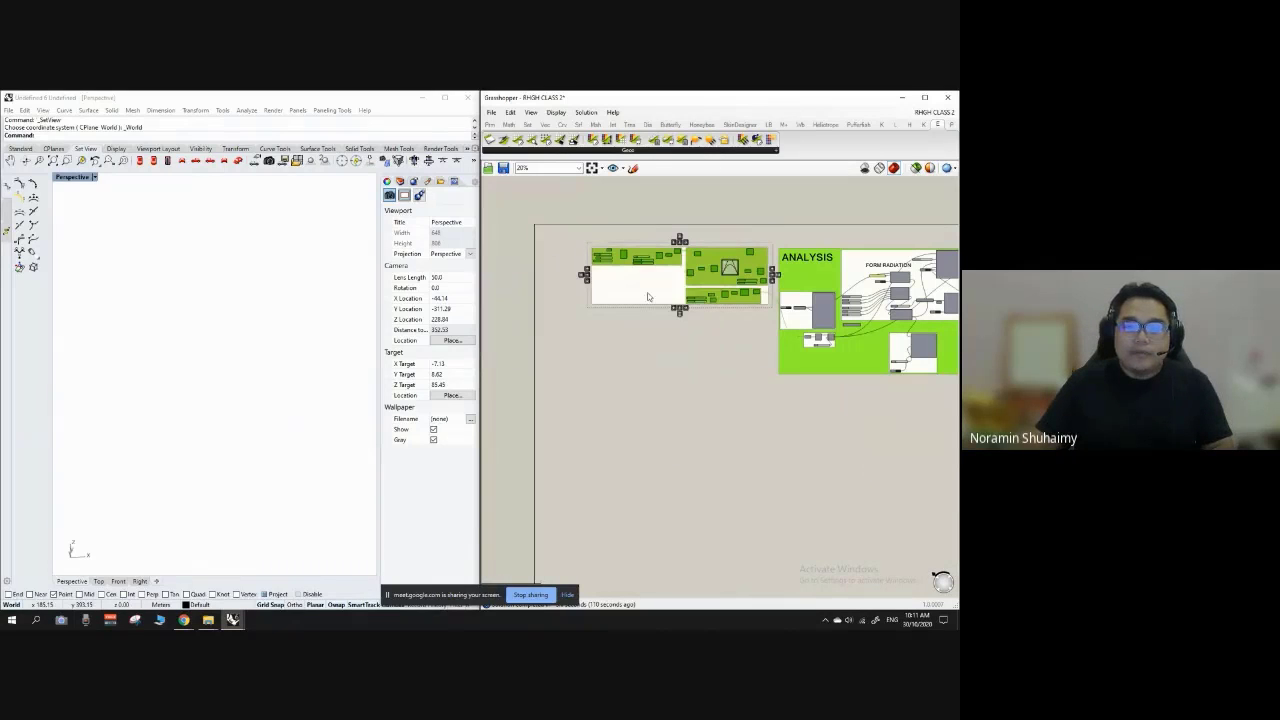
left_click_drag(648, 297, 650, 440)
left_click(702, 465)
Step: Add a Polygon component on the empty canvas below the tower-form group and check its outline in the viewport
right_click_drag(597, 356, 544, 311)
scroll(590, 358, "up", 1)
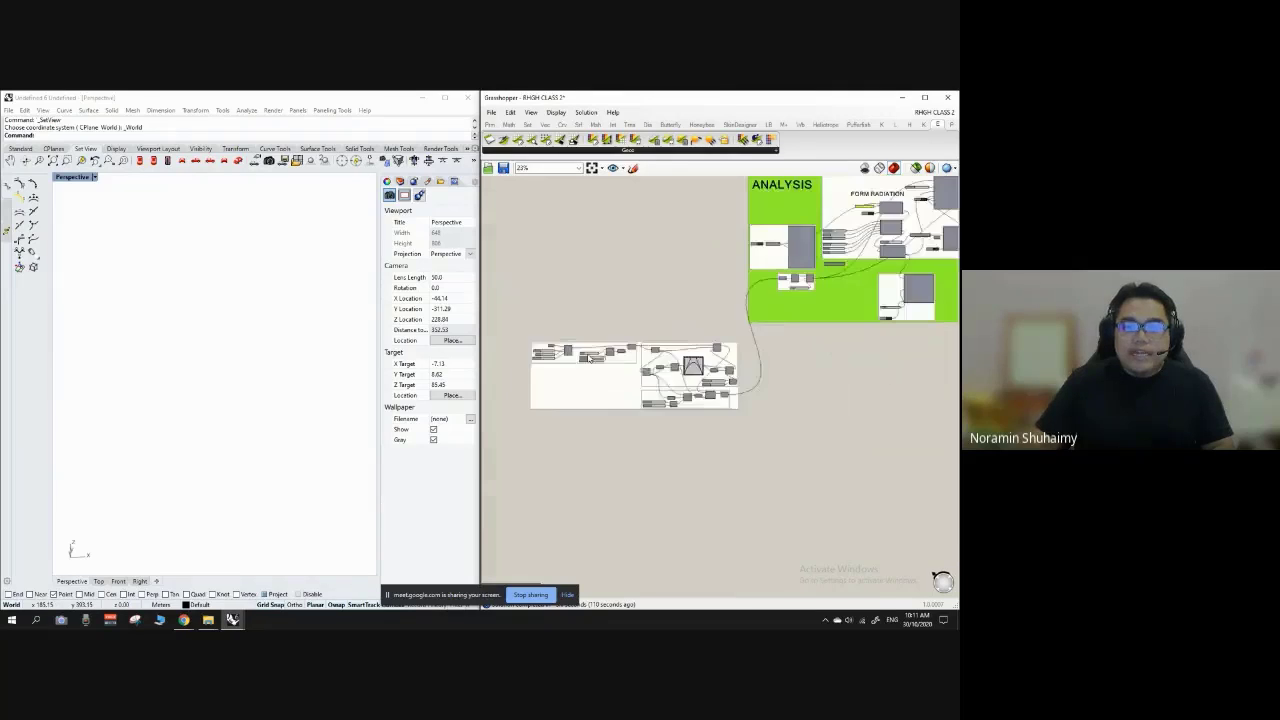
scroll(531, 411, "up", 3)
scroll(575, 259, "up", 3)
scroll(639, 245, "down", 1)
right_click_drag(622, 388, 637, 281)
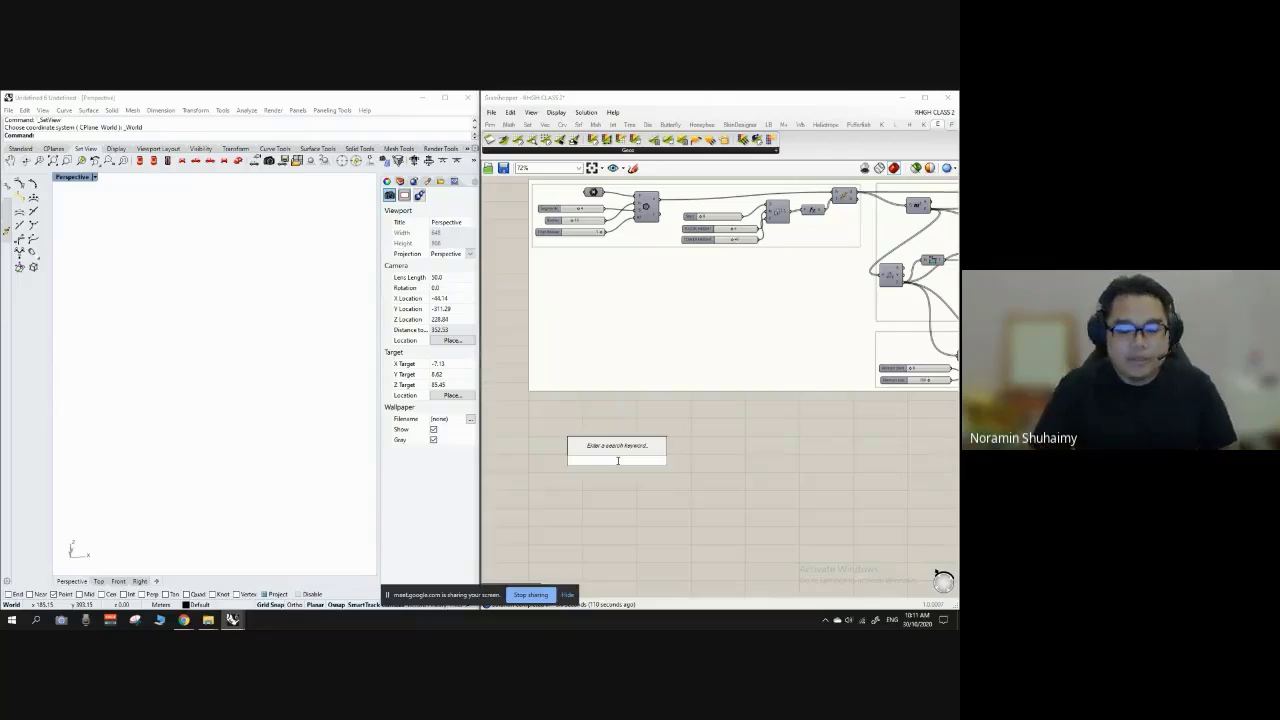
type("poly")
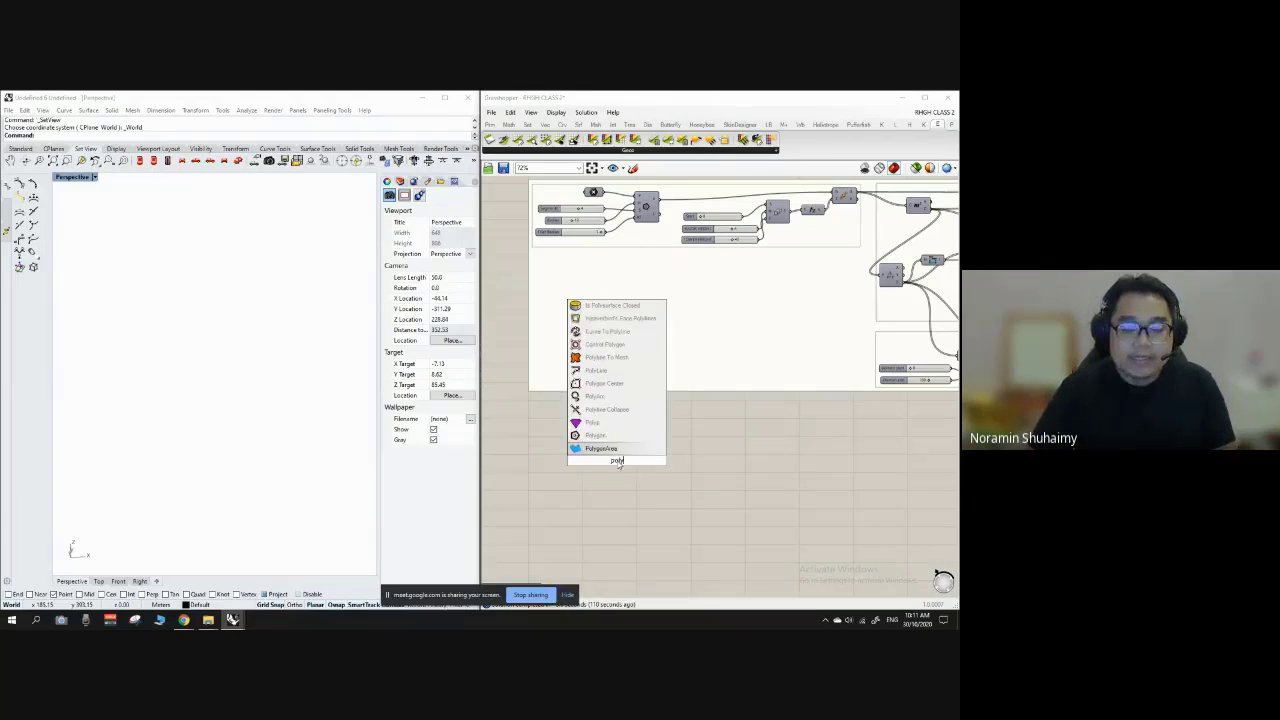
type("gonm")
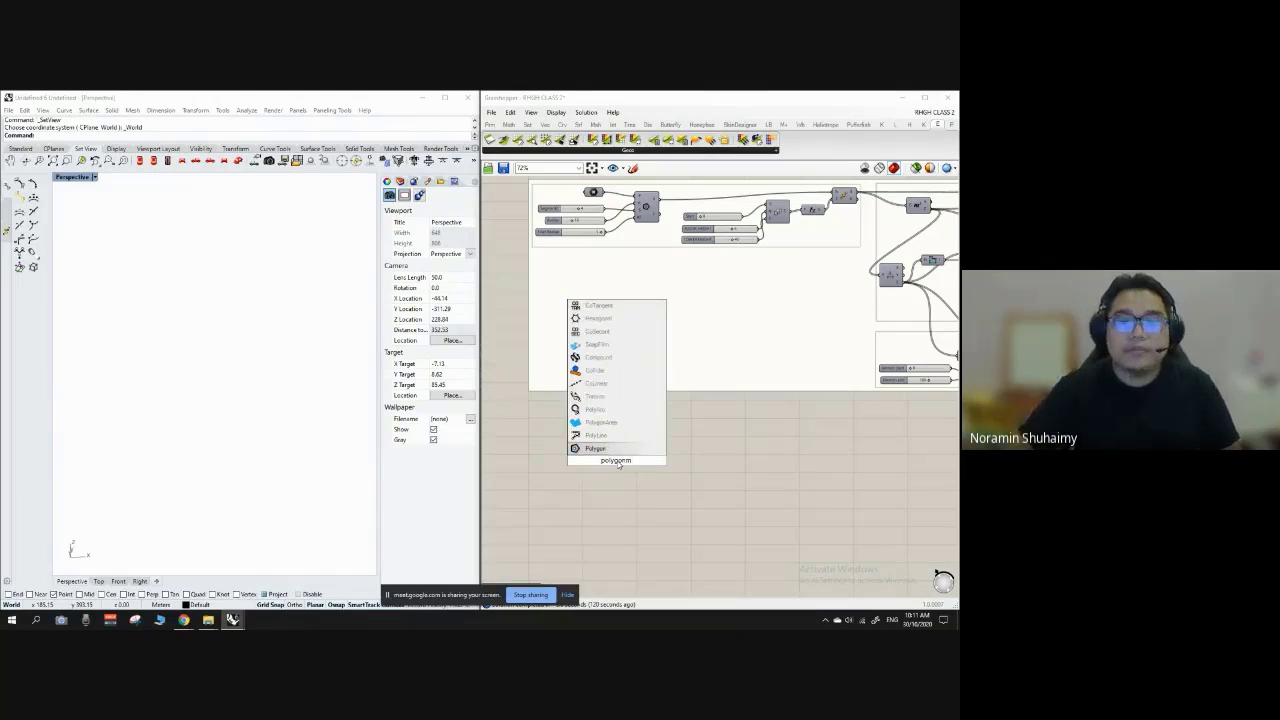
key("Return")
scroll(587, 432, "up", 3)
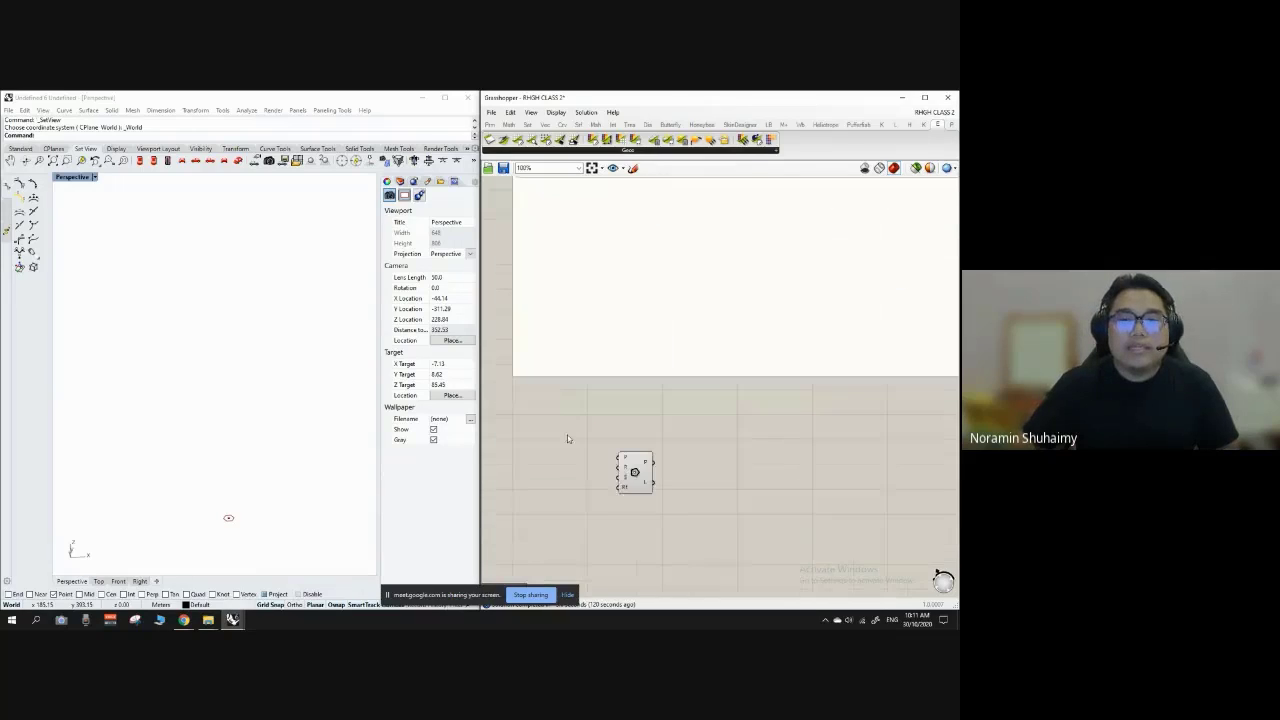
scroll(240, 515, "up", 2)
scroll(240, 508, "up", 5)
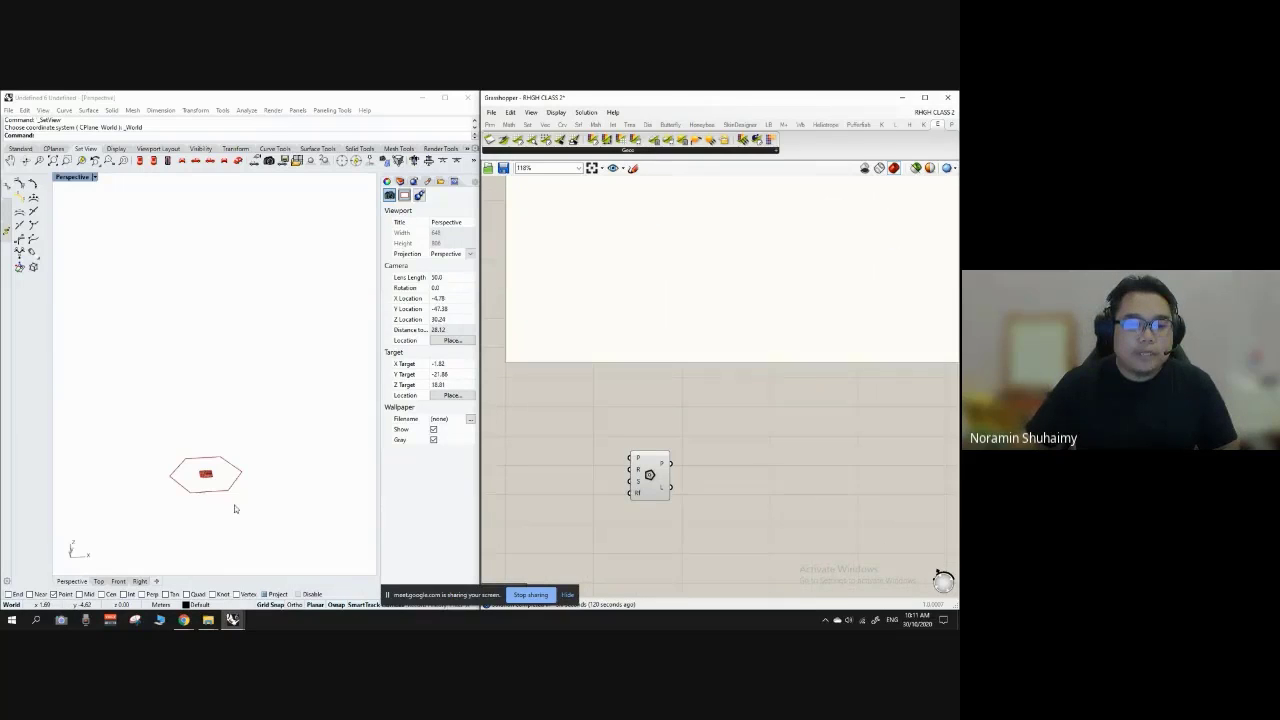
scroll(569, 460, "down", 2)
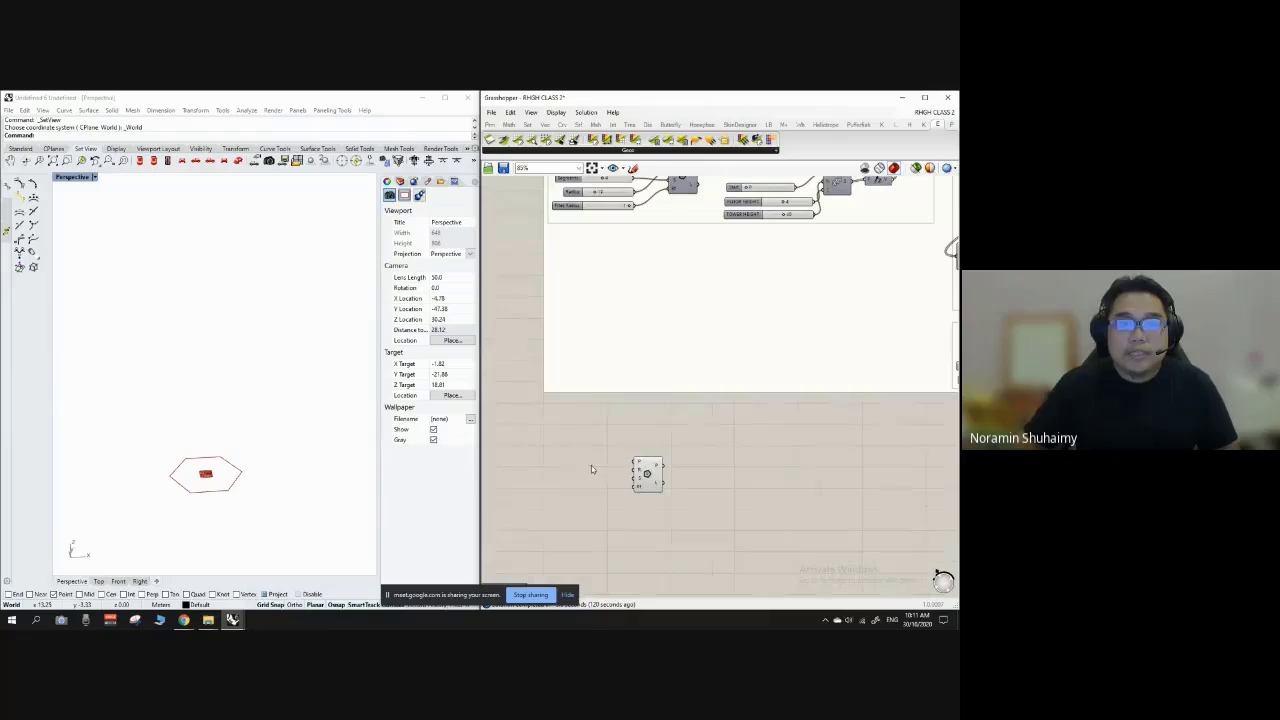
Step: Add a number slider set to 4, connect it to the new Polygon's Segments input and align it beside the component
double_click(591, 474)
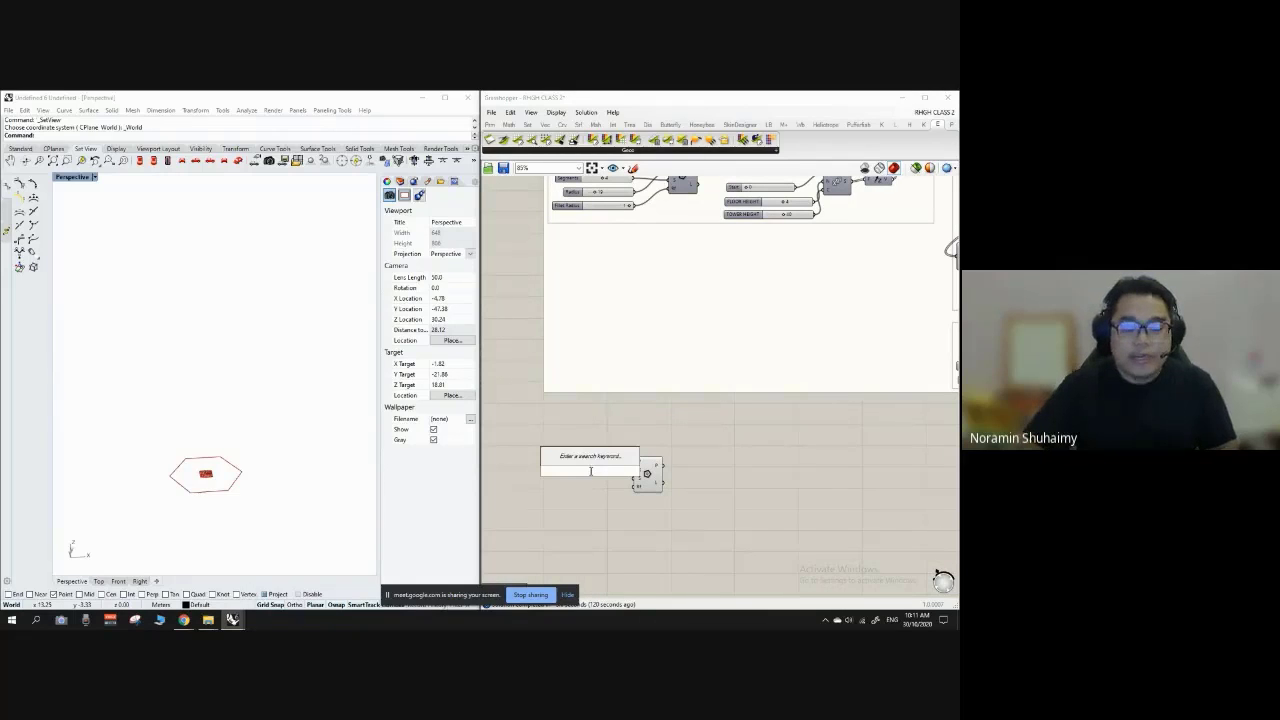
type("4")
key("Return")
scroll(640, 470, "up", 4)
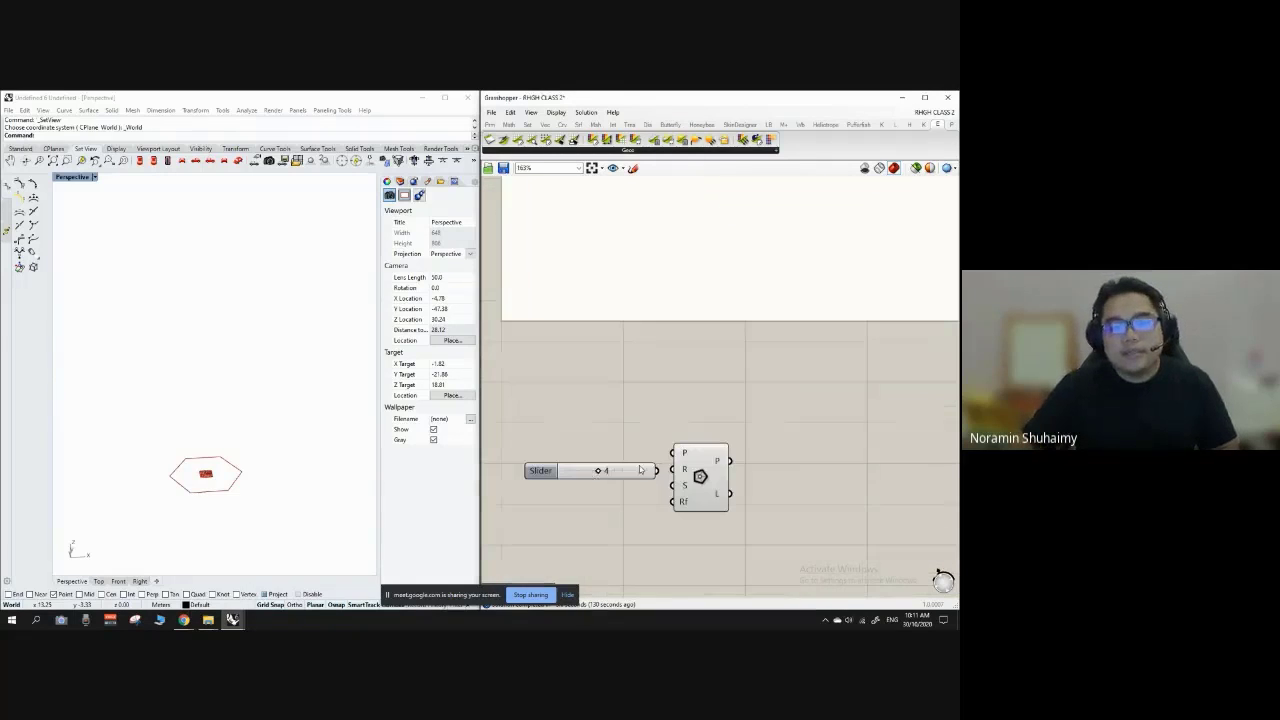
left_click_drag(642, 471, 748, 451)
left_click(640, 492)
scroll(620, 477, "up", 1)
left_click(664, 393)
left_click(680, 469)
left_click_drag(617, 475, 603, 474)
left_click(666, 480)
scroll(690, 470, "down", 5)
scroll(650, 455, "up", 4)
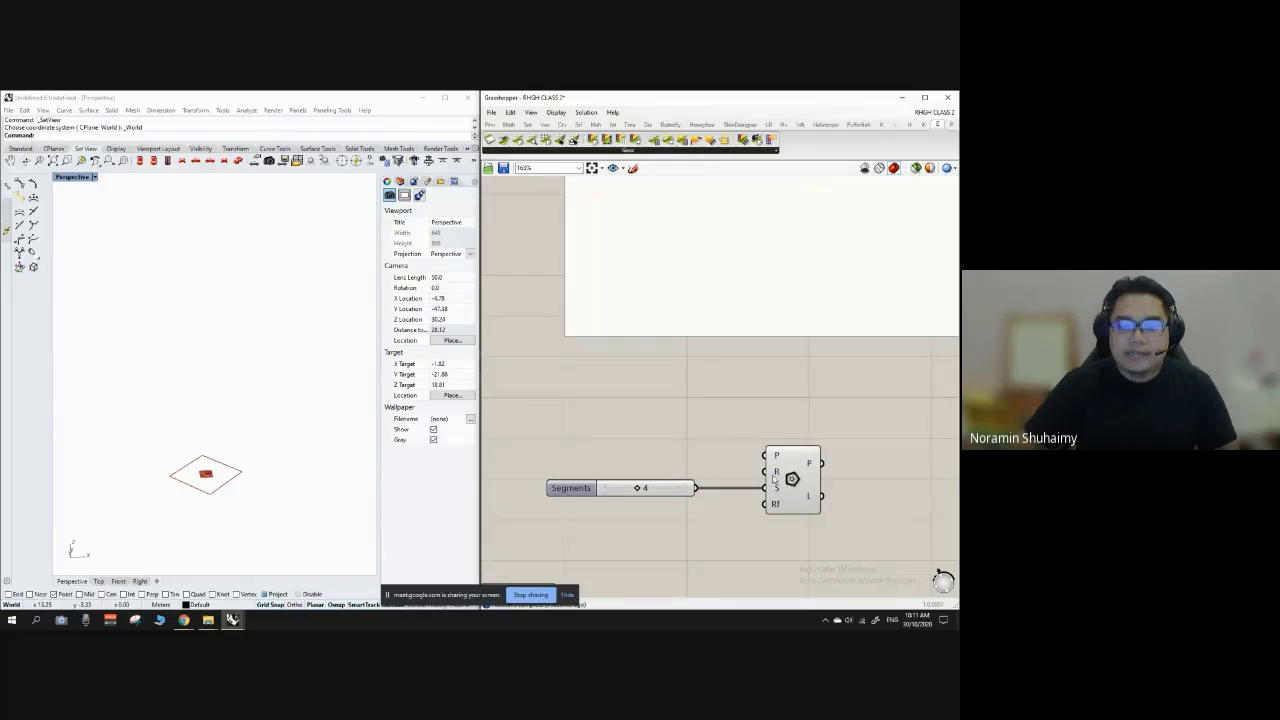
Step: Add a slider set to 30, connect it to the Polygon's Radius input and place it above the Segments slider
double_click(615, 436)
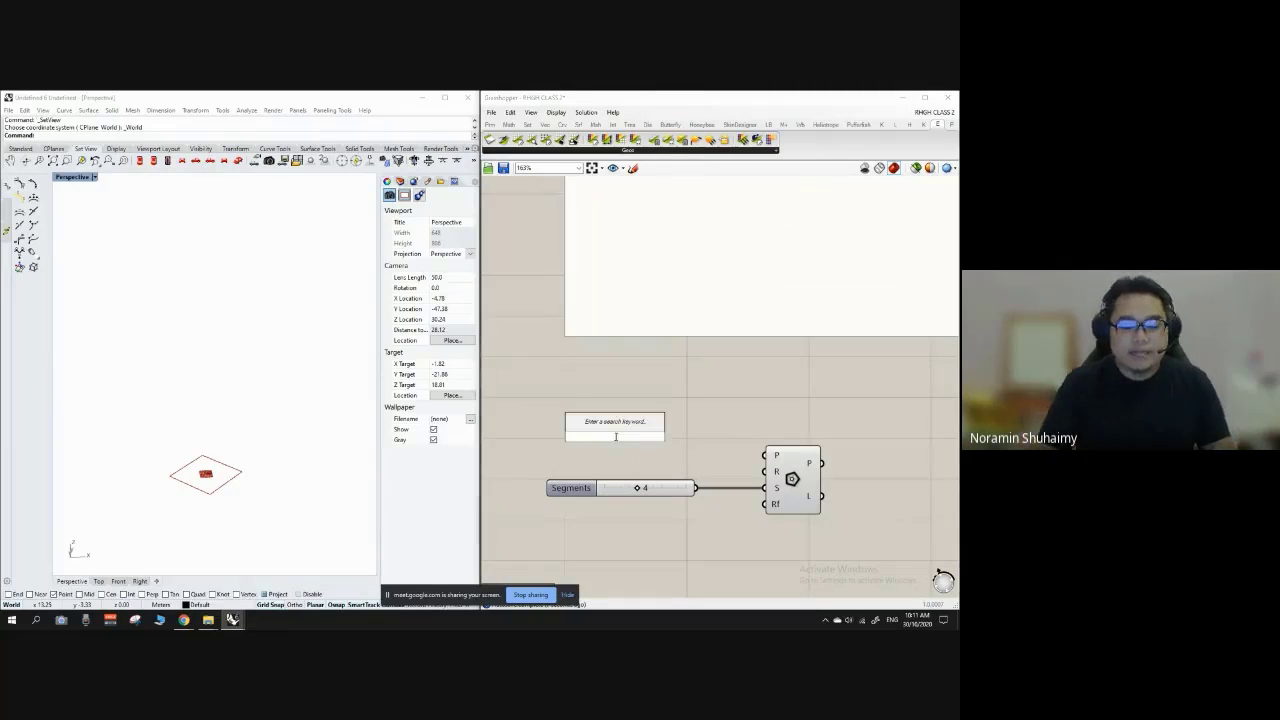
type("30")
key("Return")
left_click_drag(650, 438, 764, 471)
left_click(682, 452)
scroll(702, 427, "down", 2)
scroll(240, 402, "down", 3)
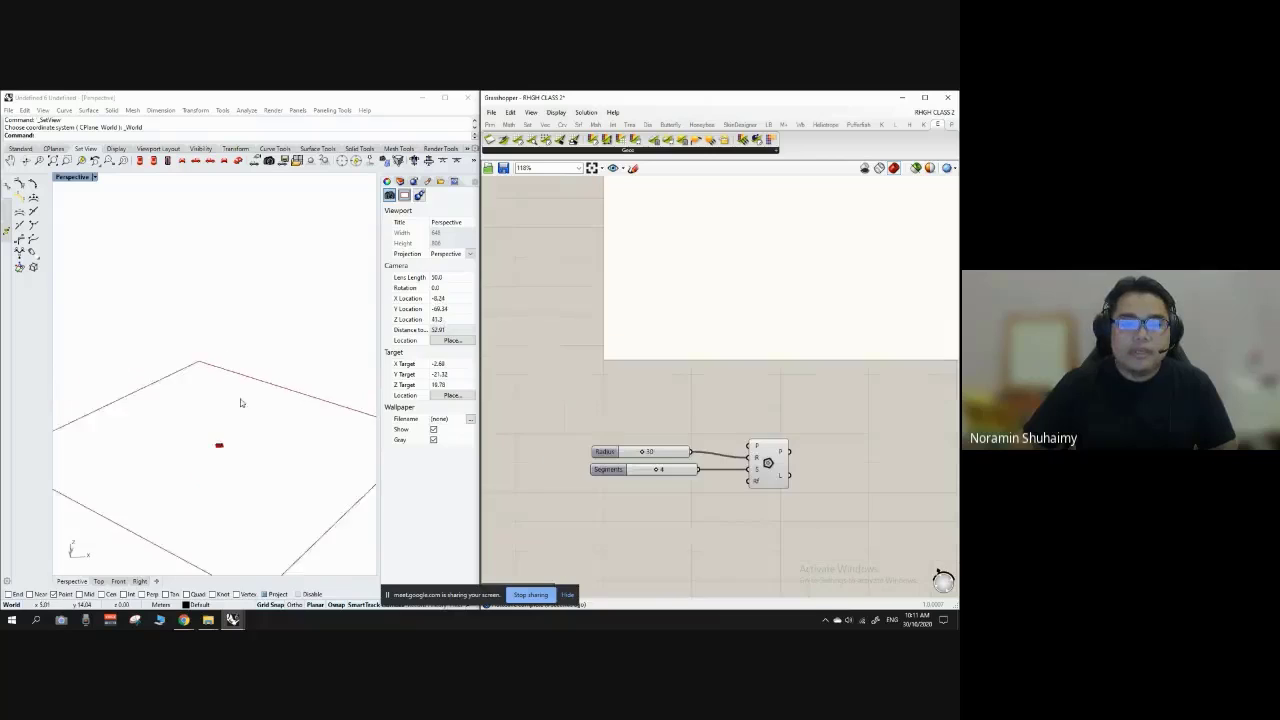
scroll(240, 402, "up", 2)
scroll(652, 494, "up", 3)
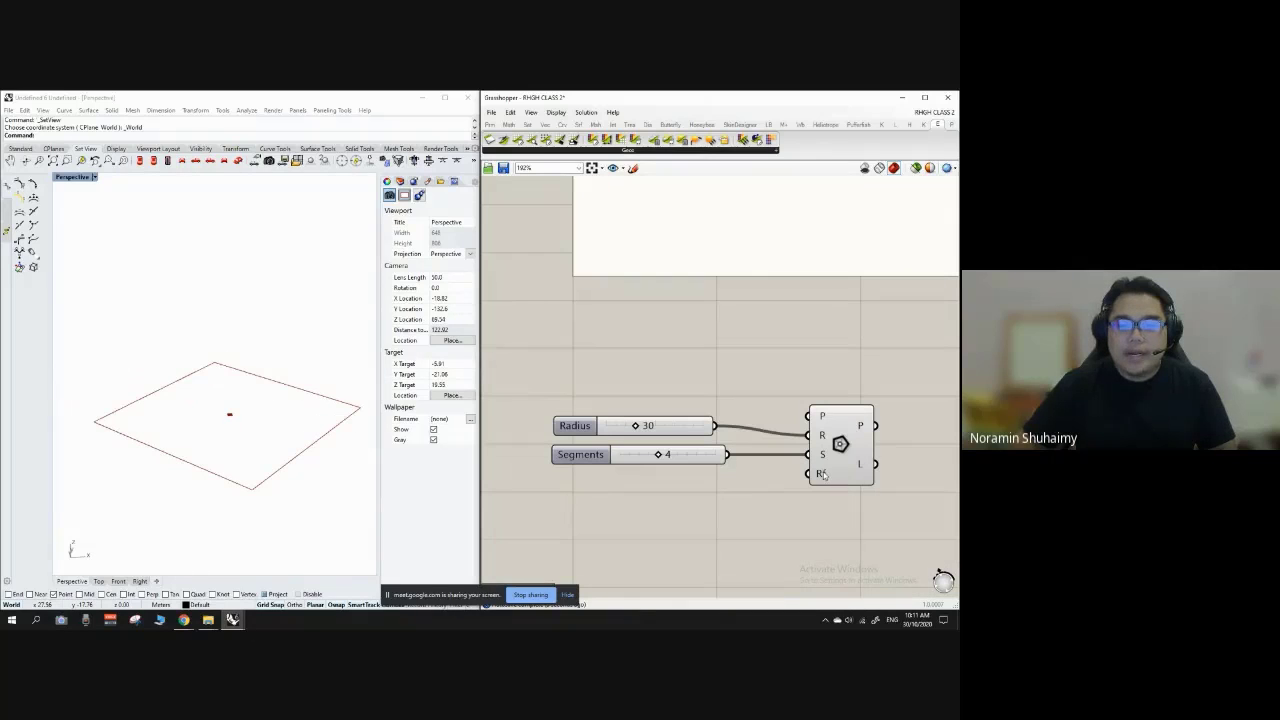
Step: Add a number slider set to 1, connect it to the Polygon's Fillet Radius input and check the rounded corners in the viewport
double_click(680, 517)
key("Return")
left_click_drag(692, 521, 808, 473)
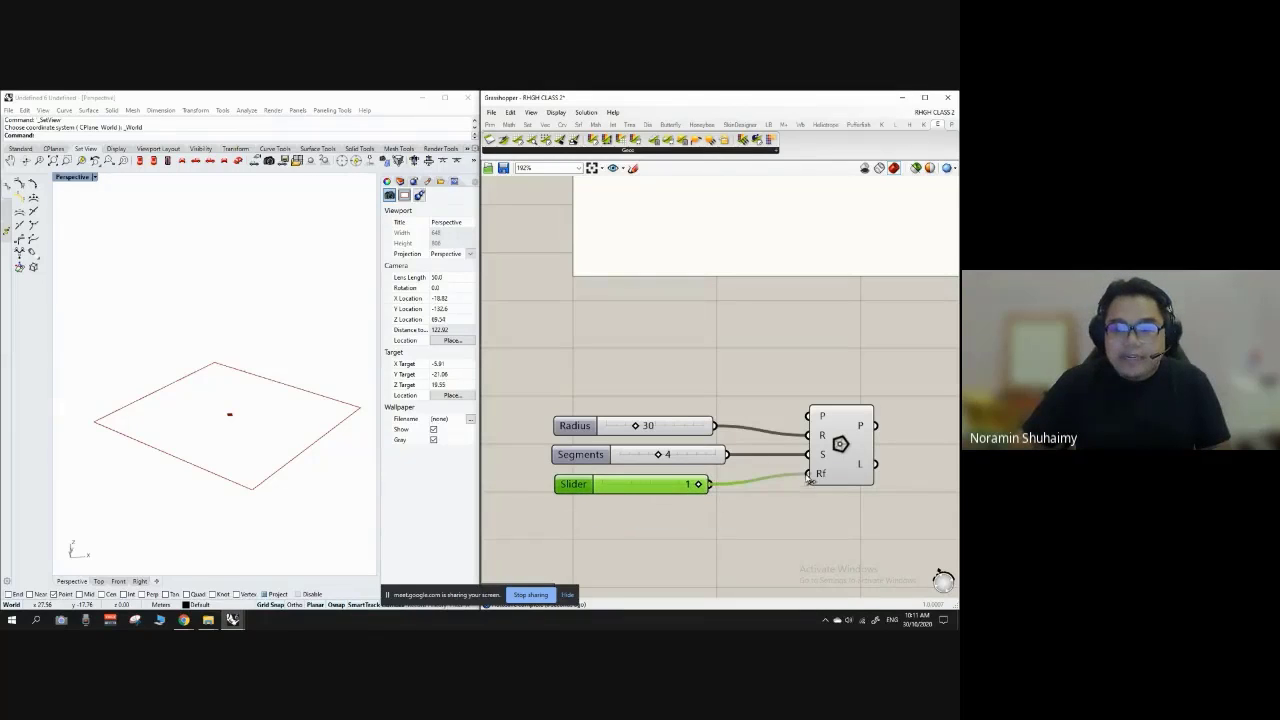
left_click(771, 505)
right_click_drag(328, 400, 312, 412)
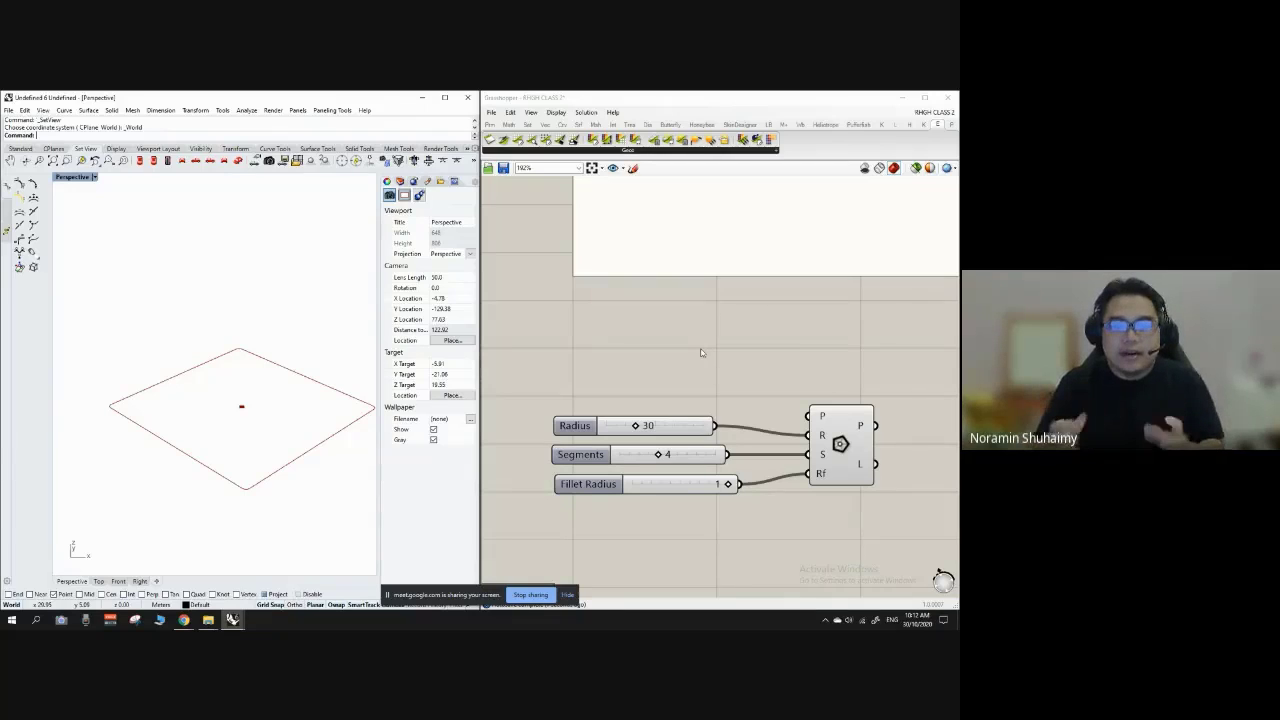
Step: Ungroup the outer group that encloses all the original tower-form components
scroll(738, 384, "up", 3)
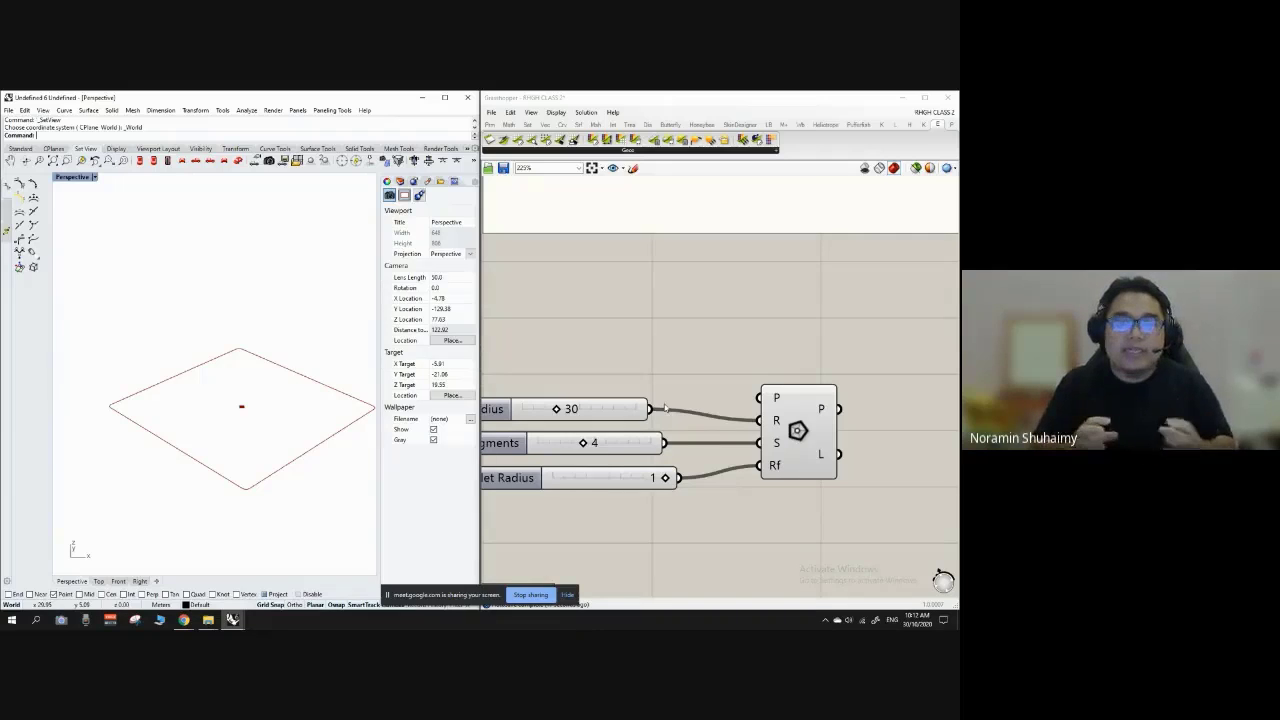
scroll(628, 414, "down", 9)
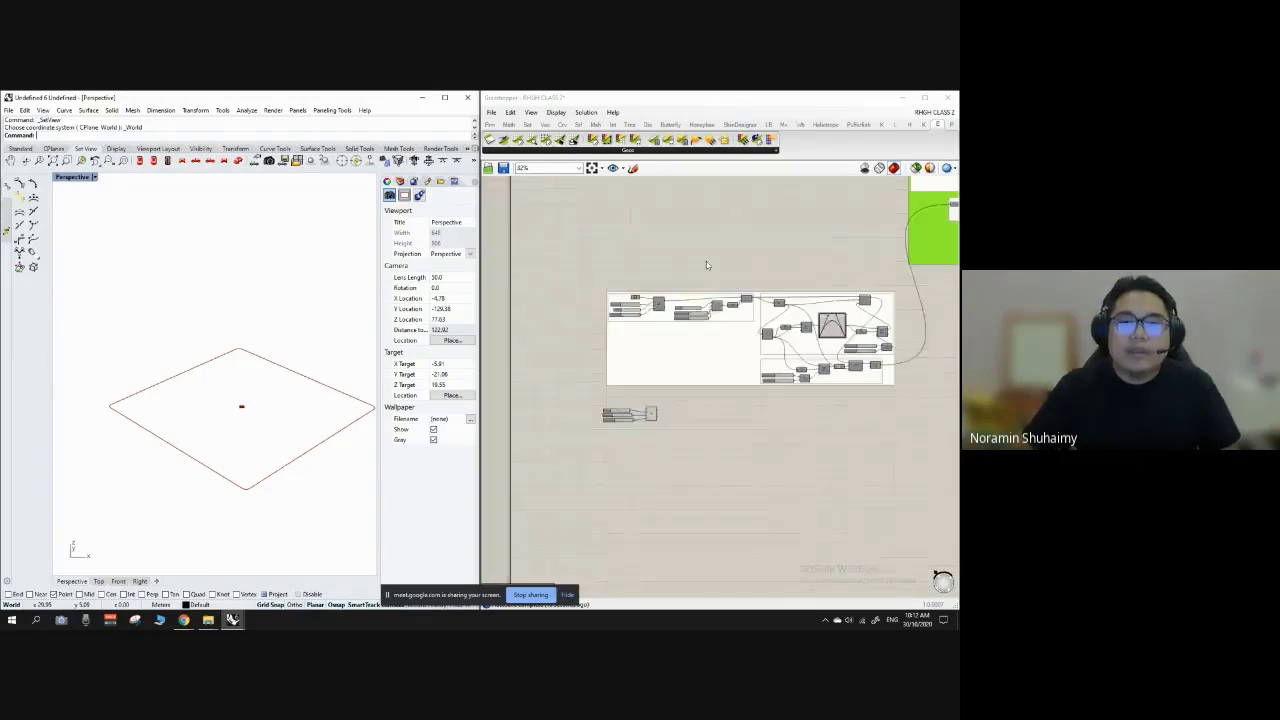
scroll(680, 315, "up", 6)
scroll(643, 300, "down", 3)
scroll(640, 390, "up", 3)
scroll(625, 430, "down", 2)
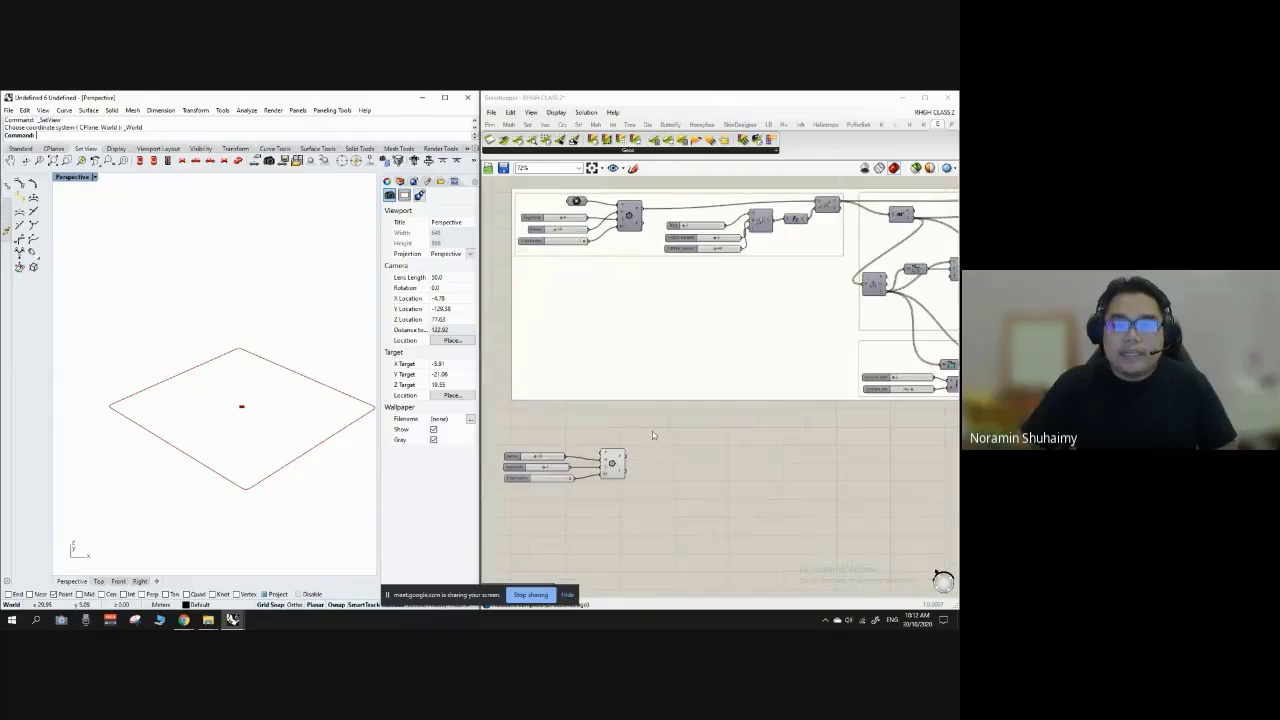
right_click(639, 348)
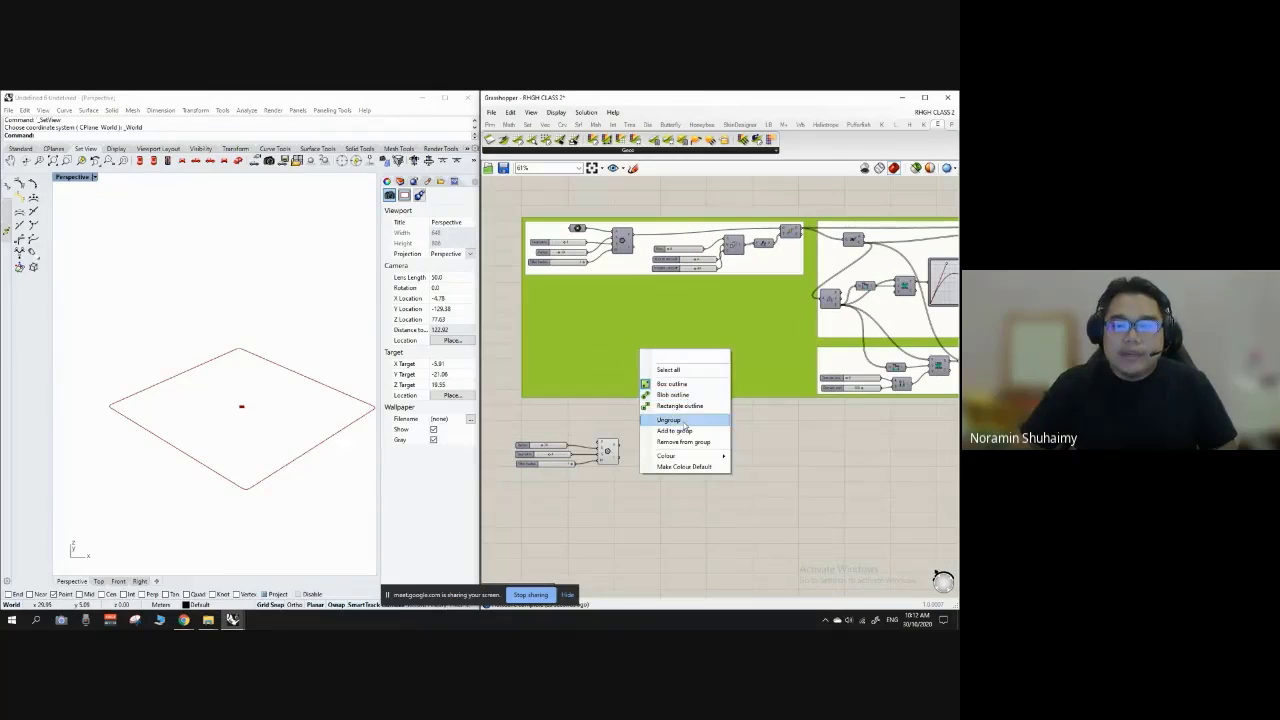
left_click(668, 419)
Step: Move the new Polygon and its three sliders up to just below the original base-polygon group
left_click_drag(664, 510, 514, 431)
left_click_drag(608, 453, 623, 318)
left_click(669, 286)
Step: Add a Move component beside the new Polygon and connect the Polygon output to its Geometry input
scroll(690, 240, "up", 4)
scroll(680, 298, "down", 2)
scroll(606, 383, "up", 4)
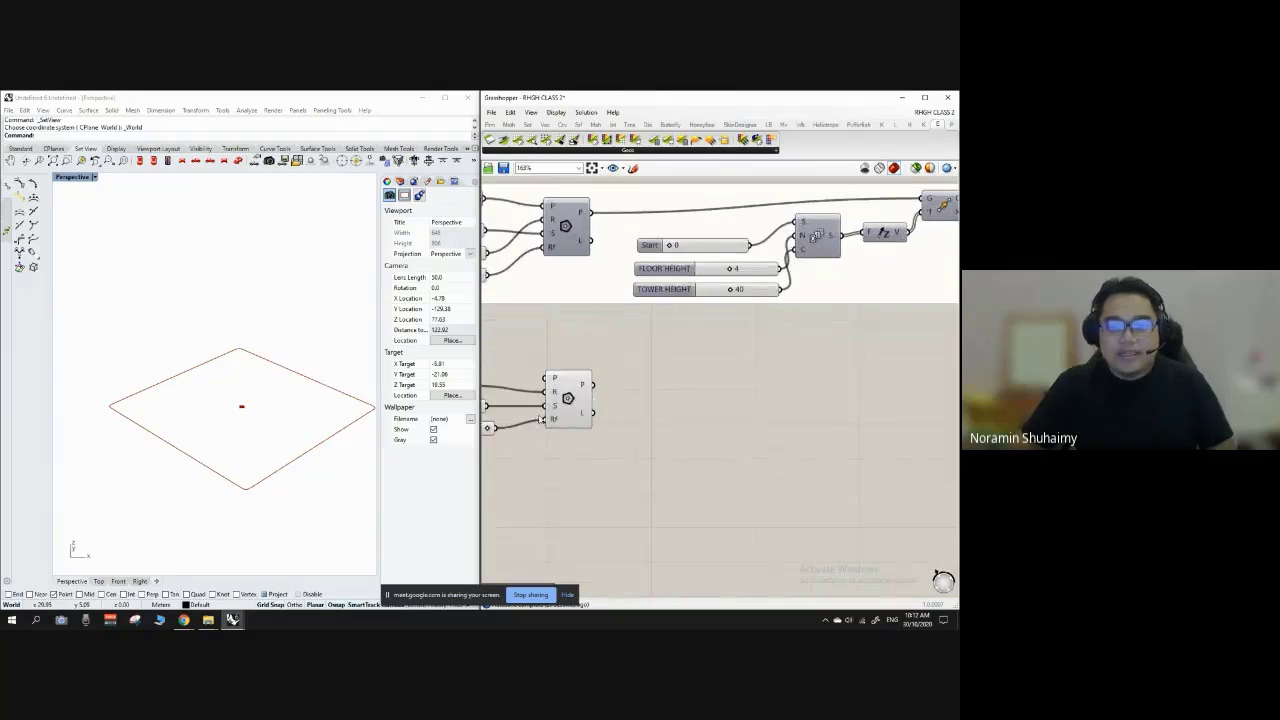
scroll(596, 384, "down", 2)
scroll(594, 384, "up", 2)
scroll(562, 397, "down", 1)
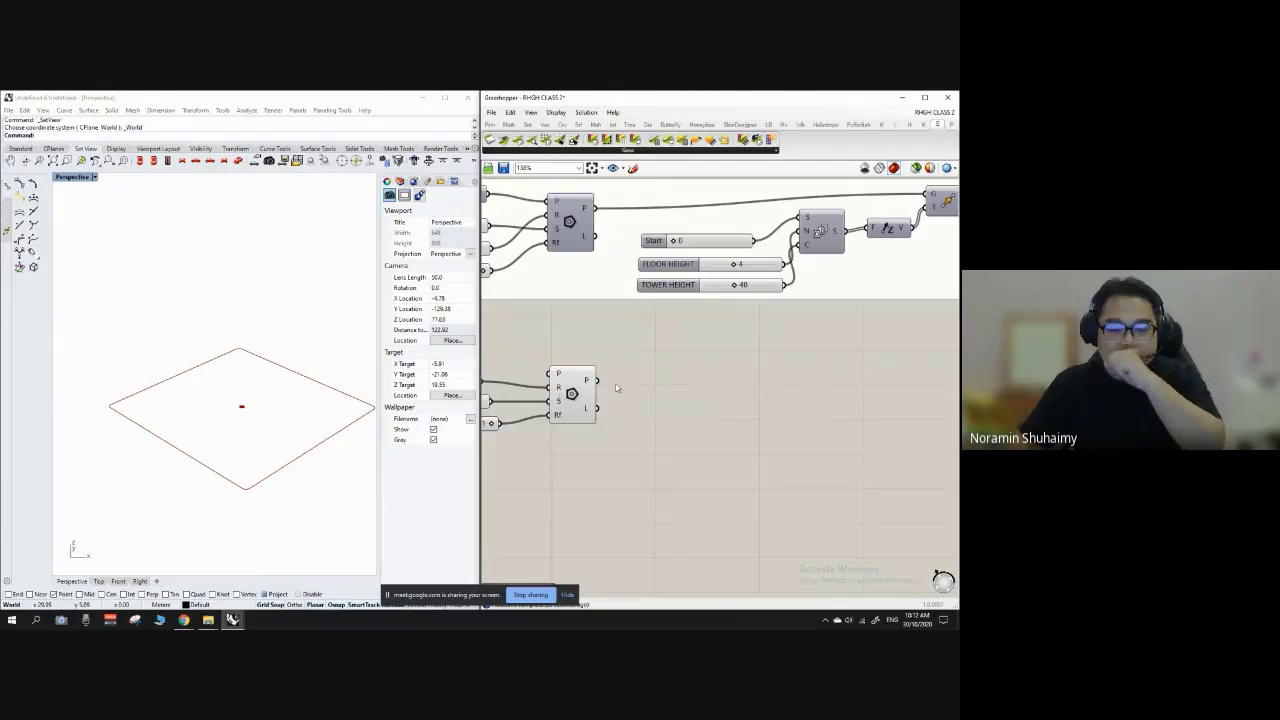
scroll(565, 396, "down", 2)
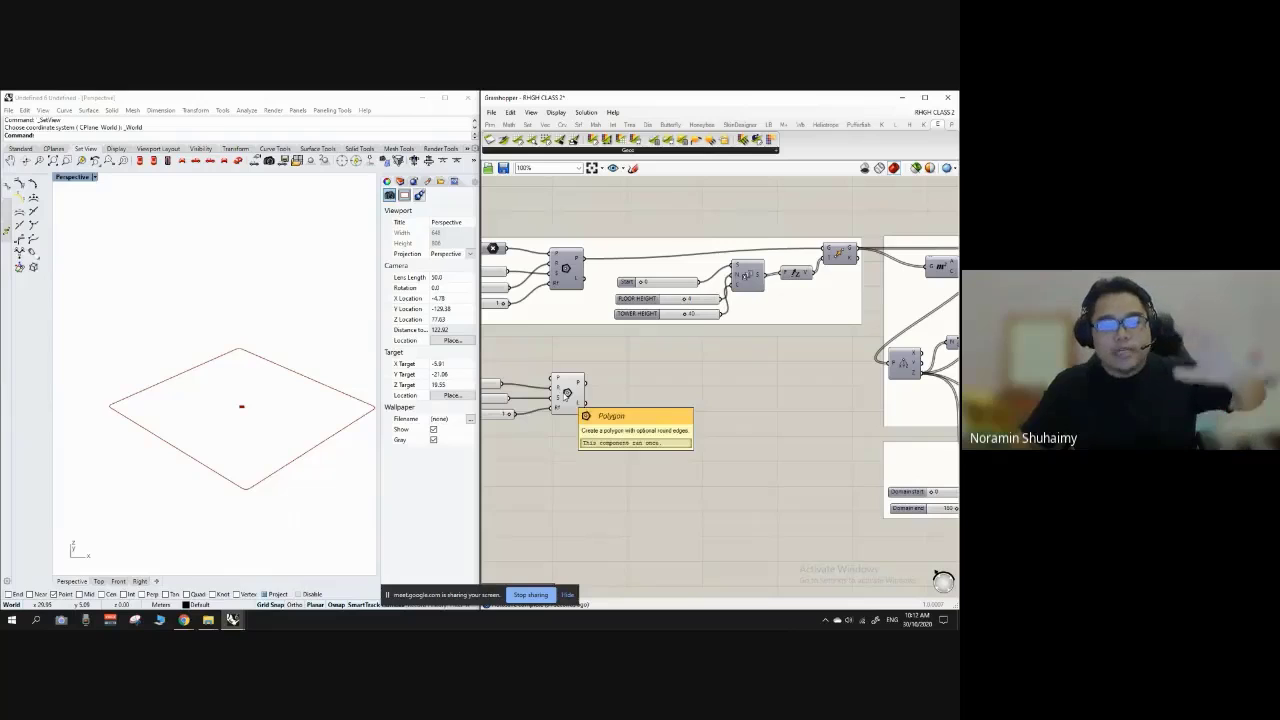
scroll(620, 338, "up", 1)
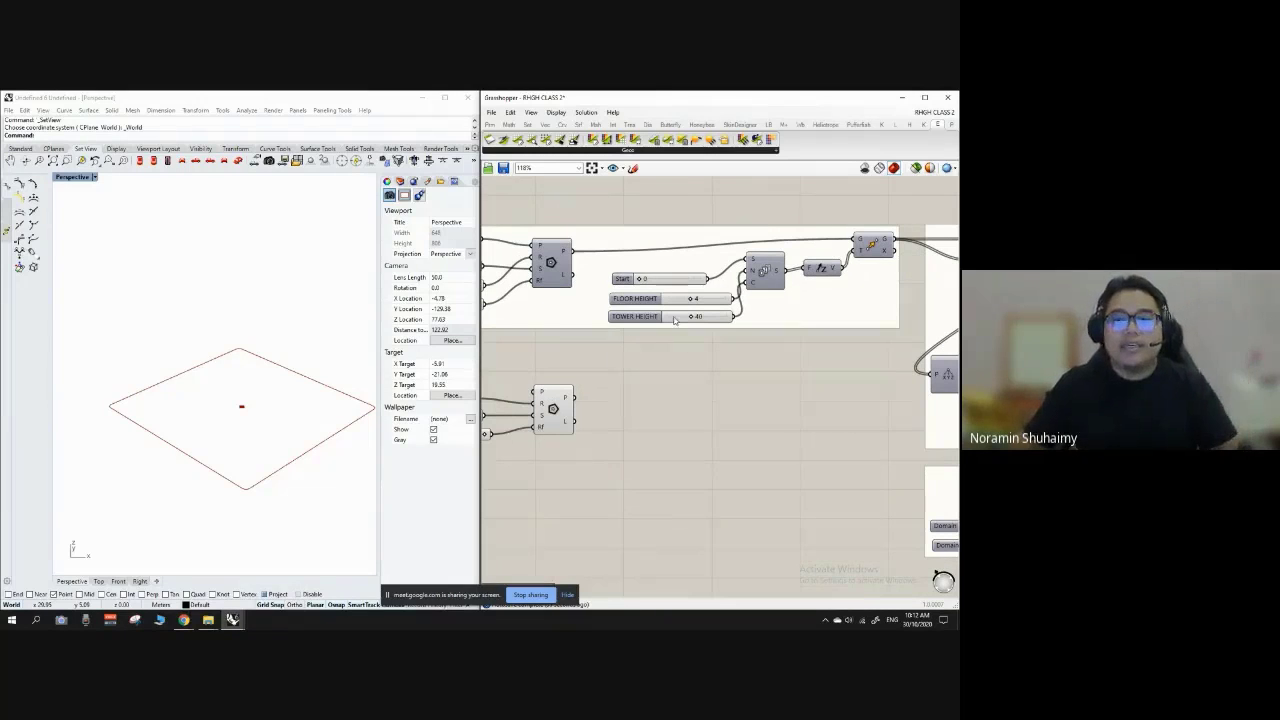
mouse_move(671, 389)
right_mouse_down()
mouse_move(670, 371)
mouse_move(661, 390)
right_mouse_up()
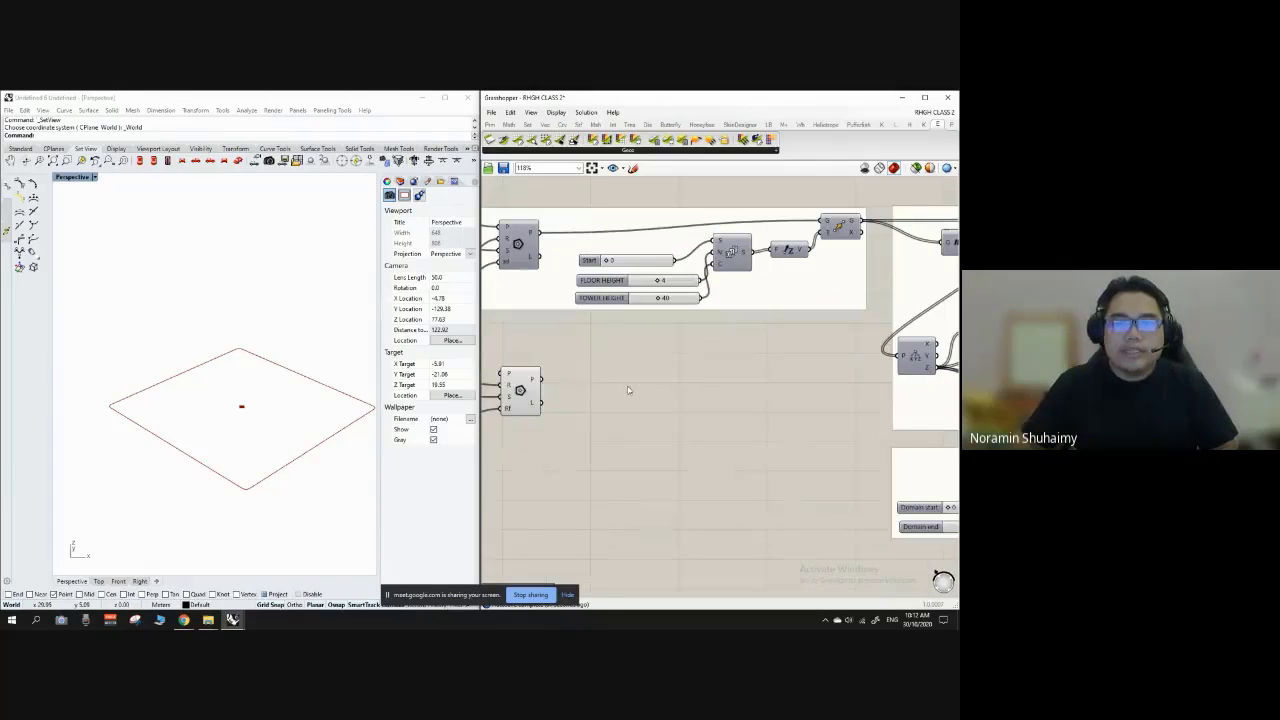
double_click(628, 389)
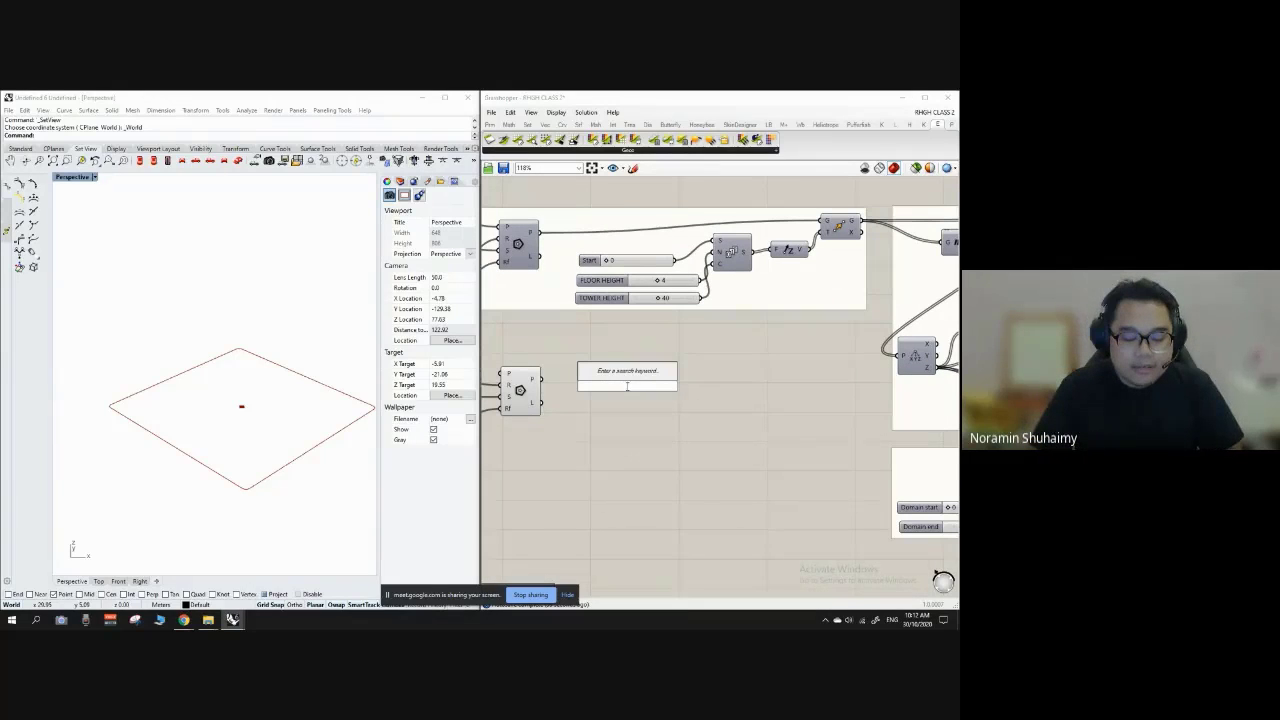
type("move")
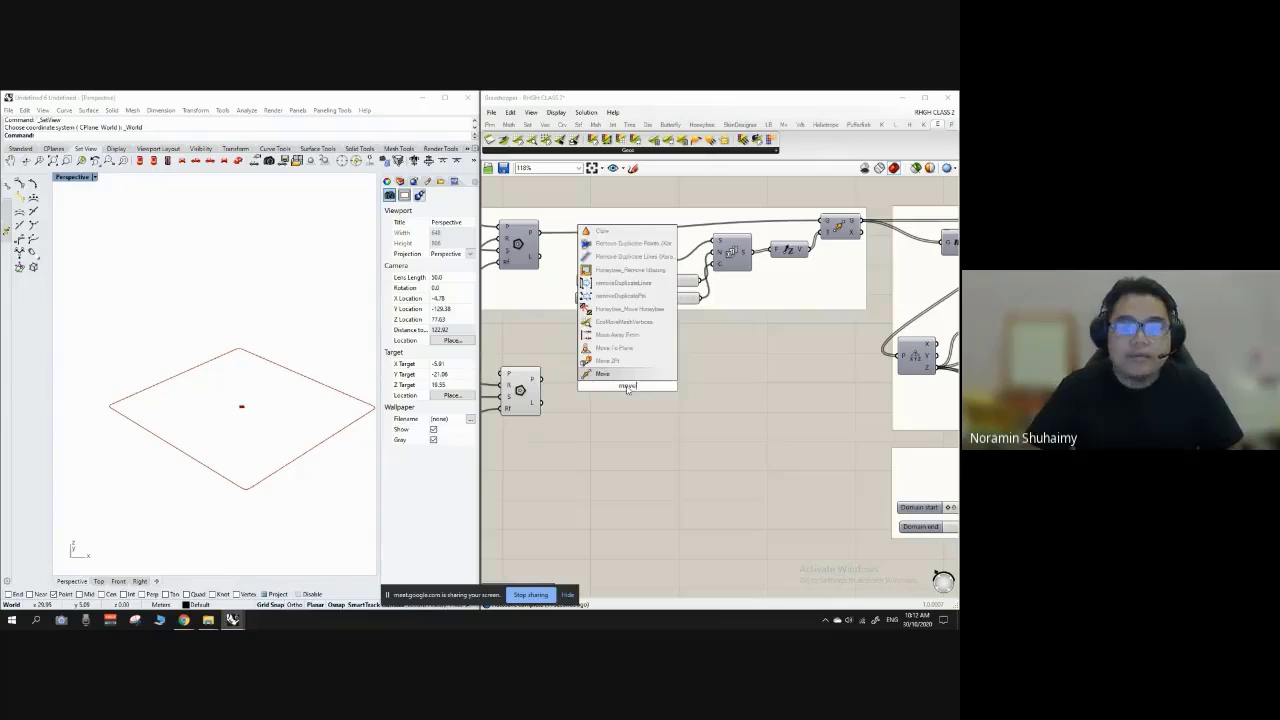
key("Return")
scroll(557, 377, "up", 2)
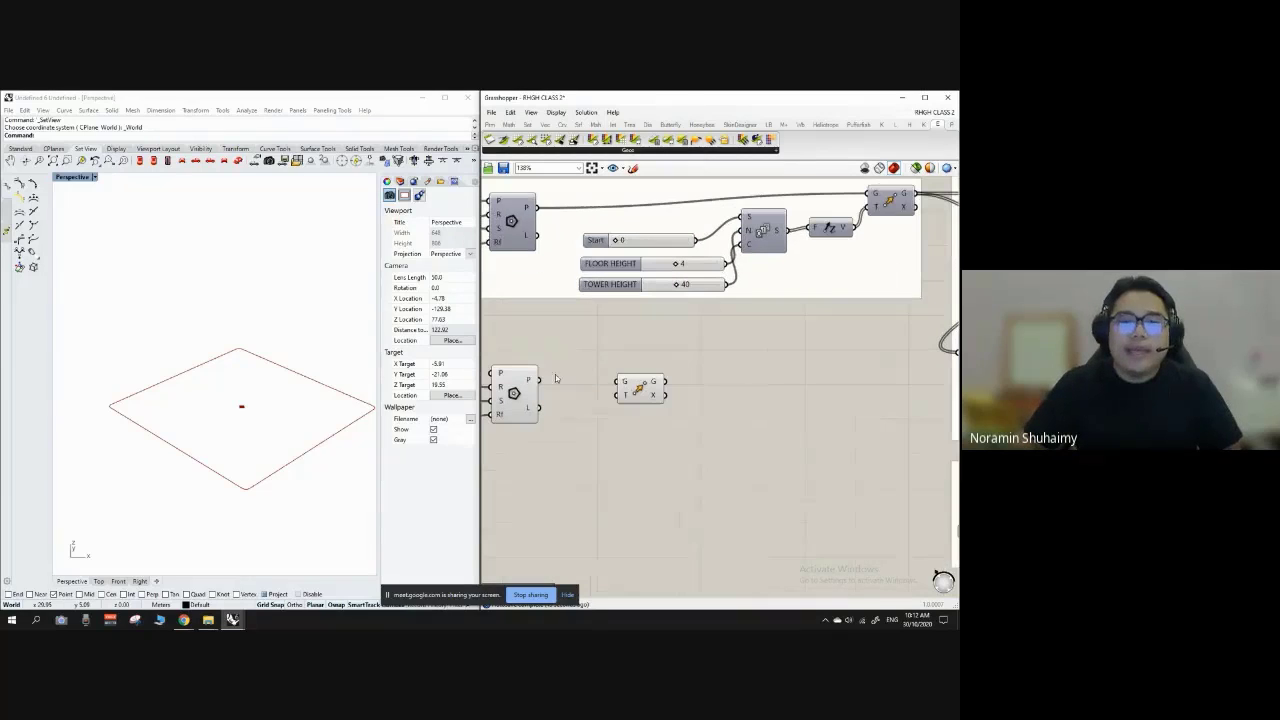
left_click_drag(540, 380, 690, 379)
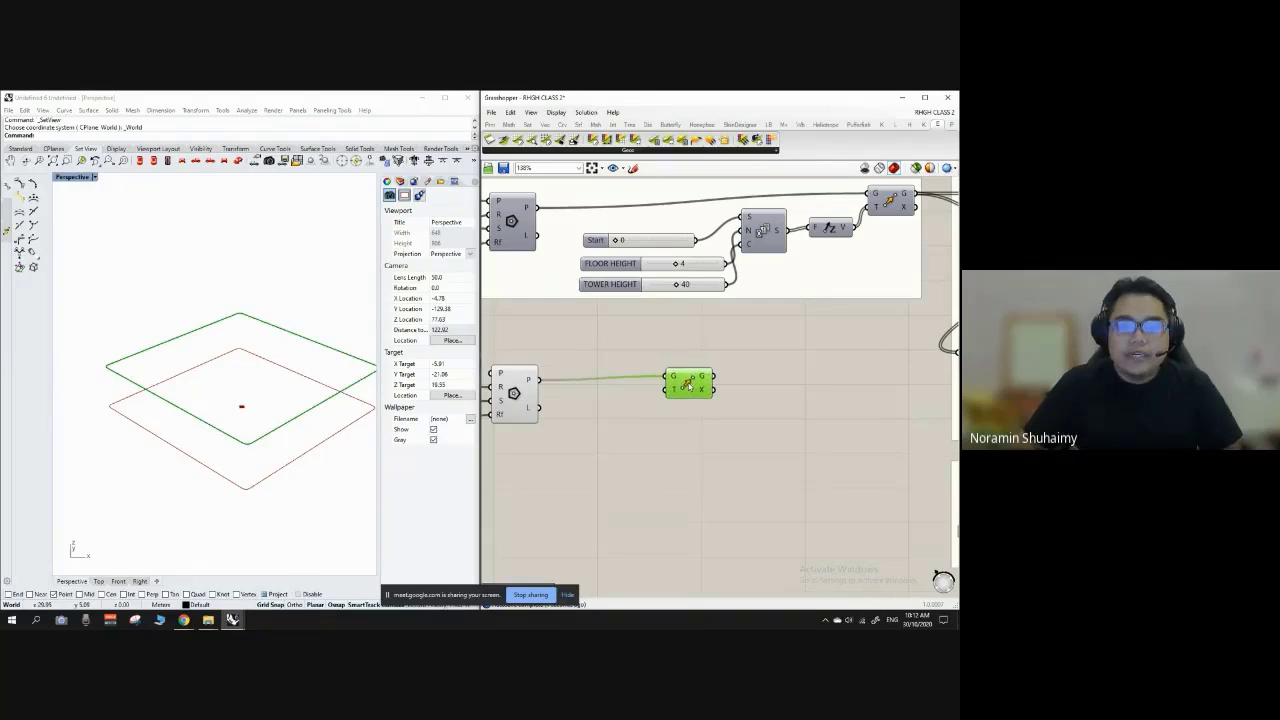
left_click(664, 347)
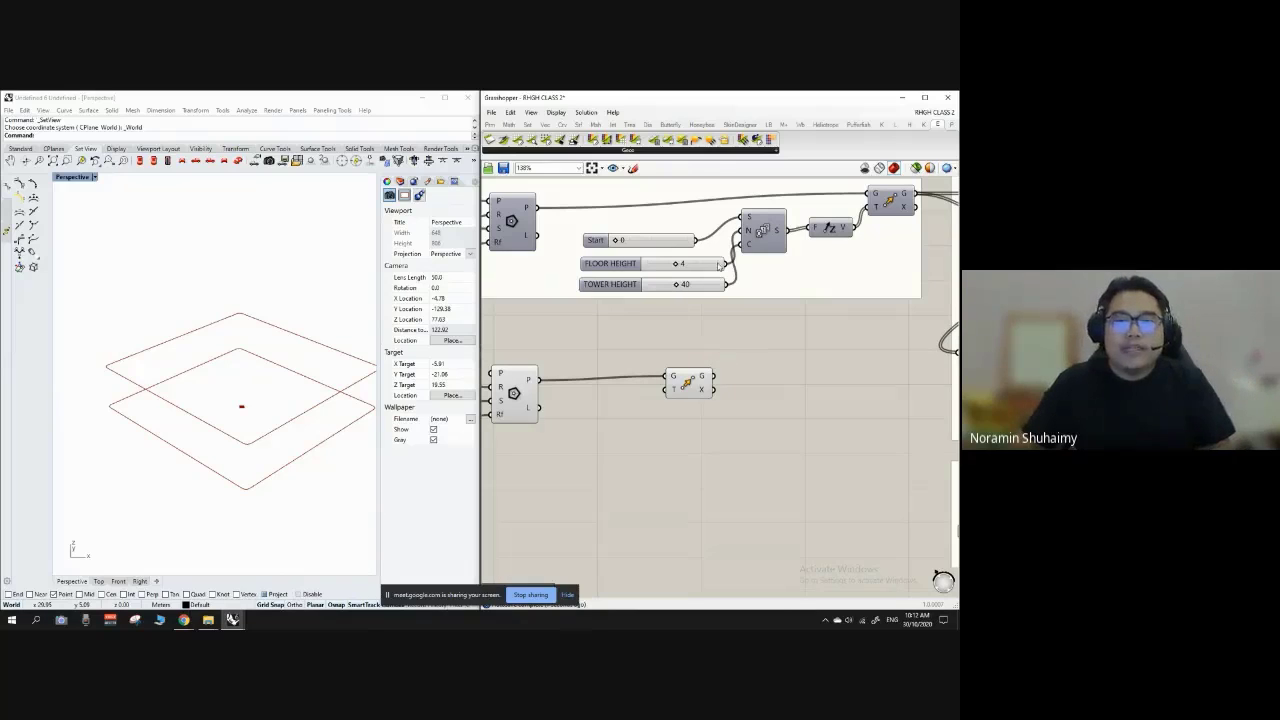
Step: Add a Series component below the wire between the new Polygon and Move, following the original definition
left_click(762, 232)
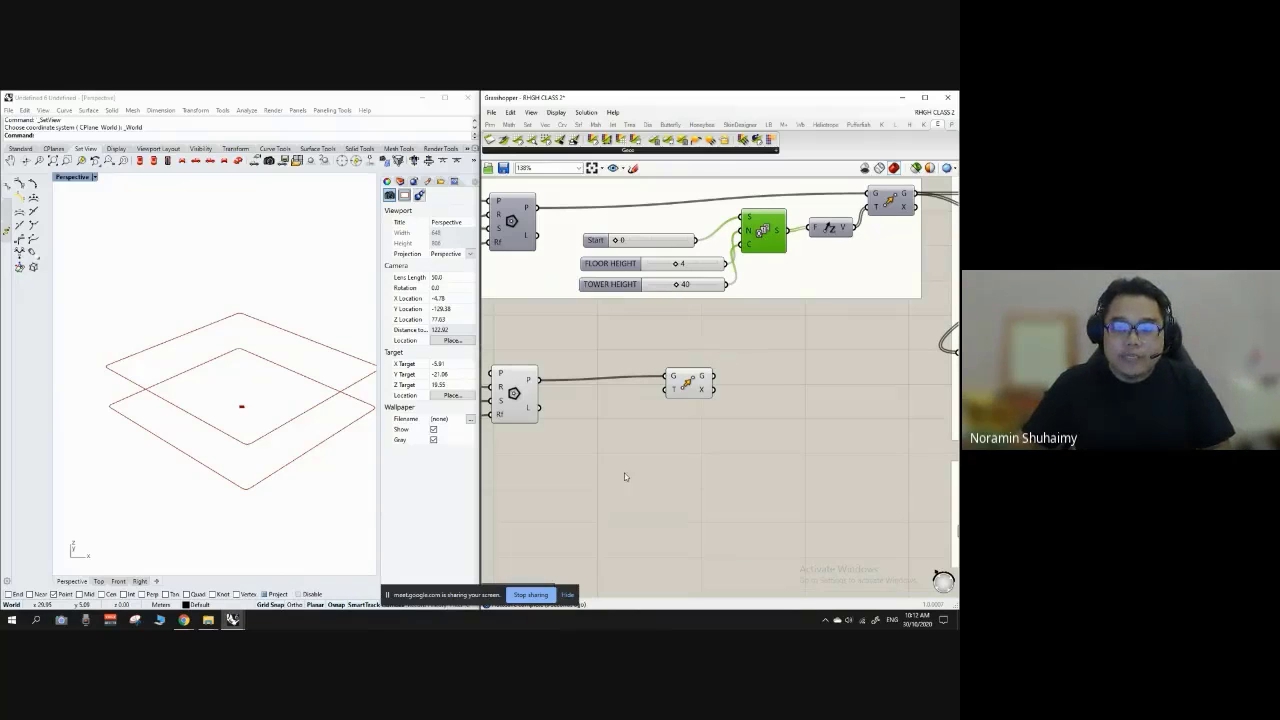
double_click(625, 442)
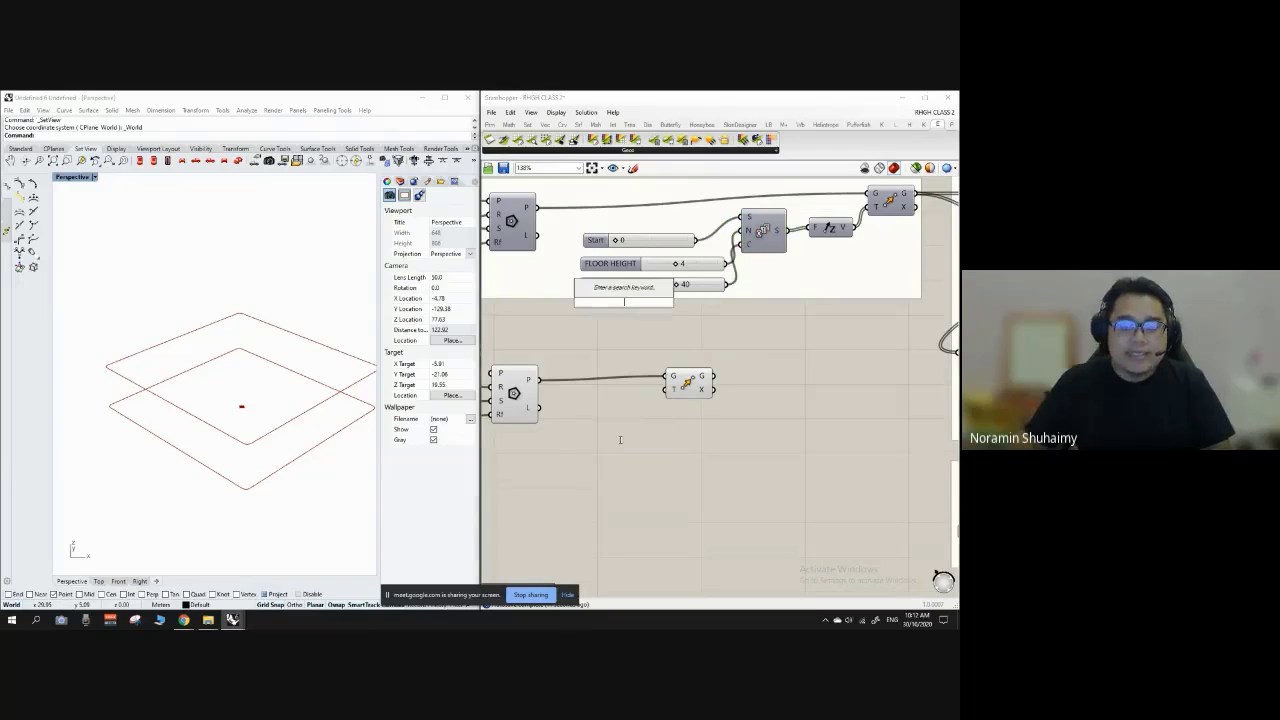
type("series")
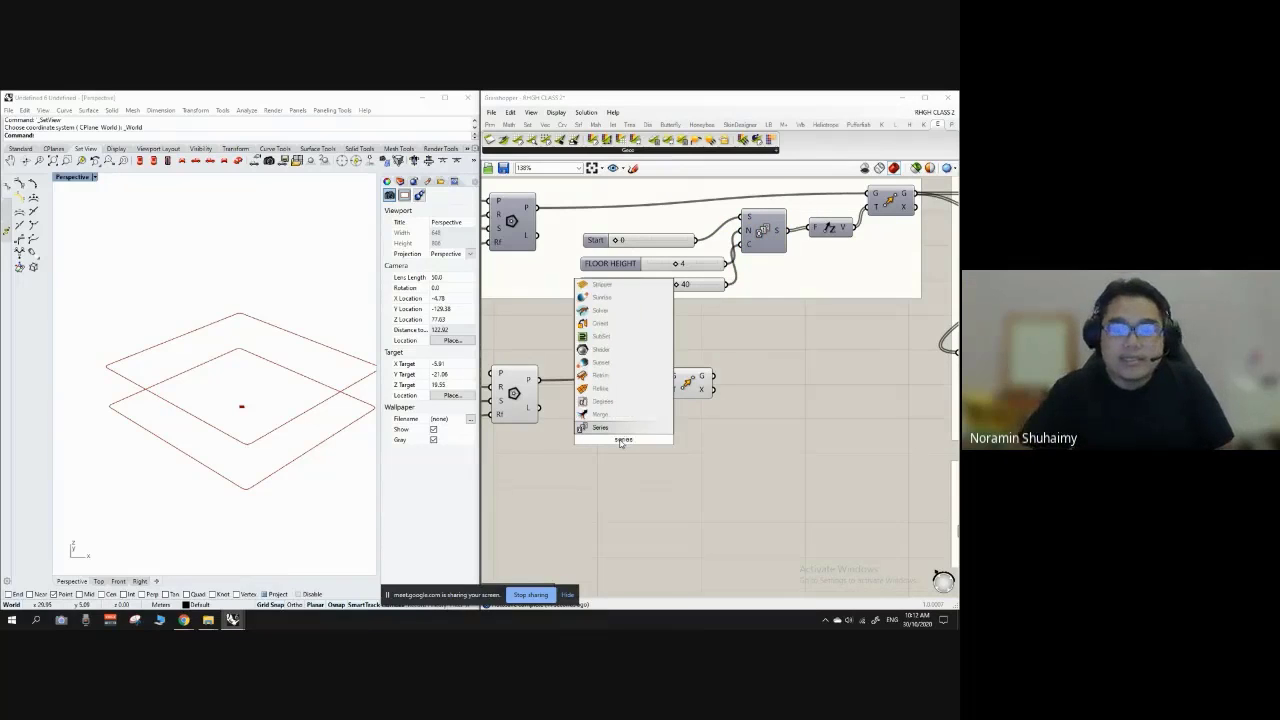
key("Return")
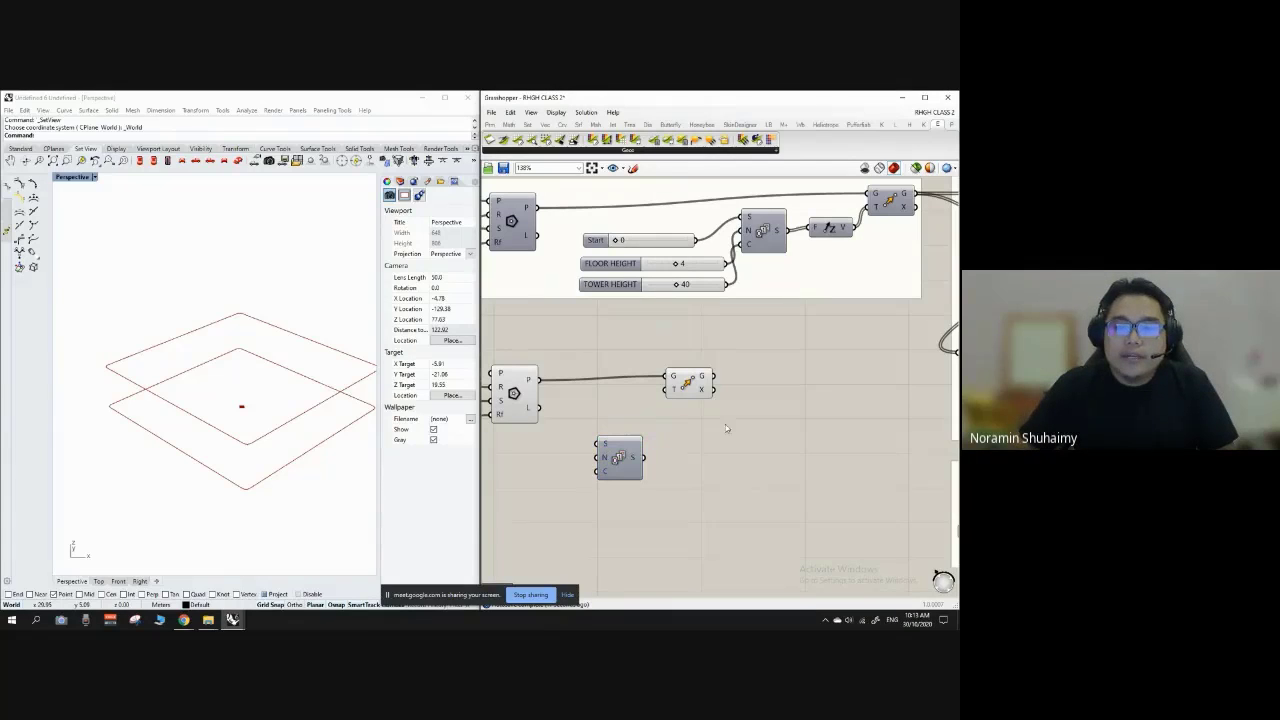
Step: Shift the Move component further from the Polygon, add a Unit Z vector and connect it to Move's motion input
scroll(693, 377, "up", 2)
left_click_drag(691, 378, 768, 385)
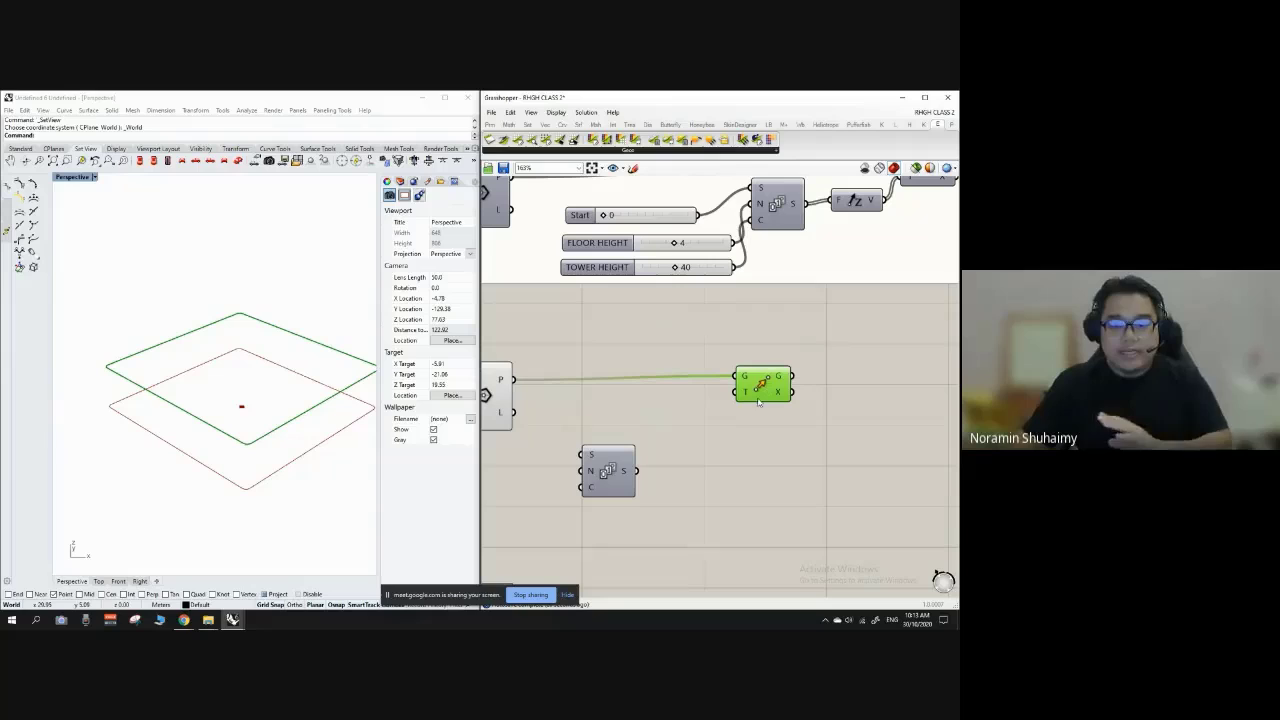
double_click(712, 449)
type("z")
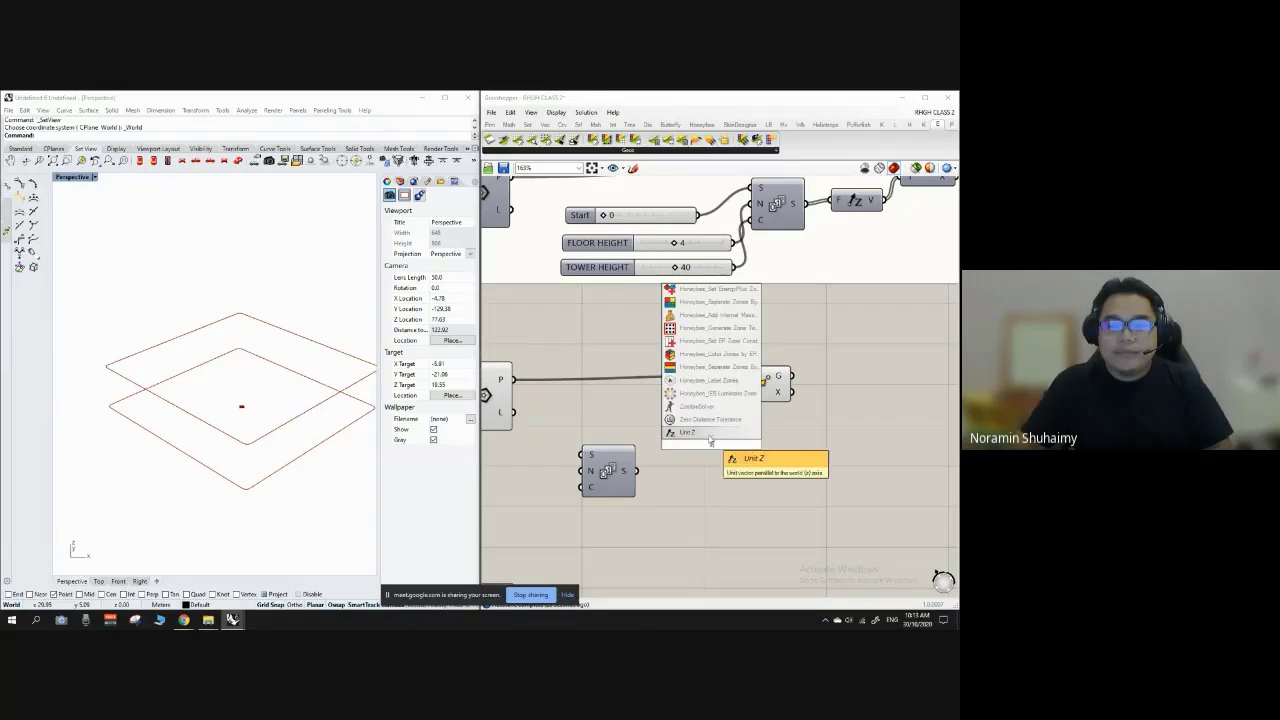
left_click(710, 436)
left_click_drag(740, 445, 741, 391)
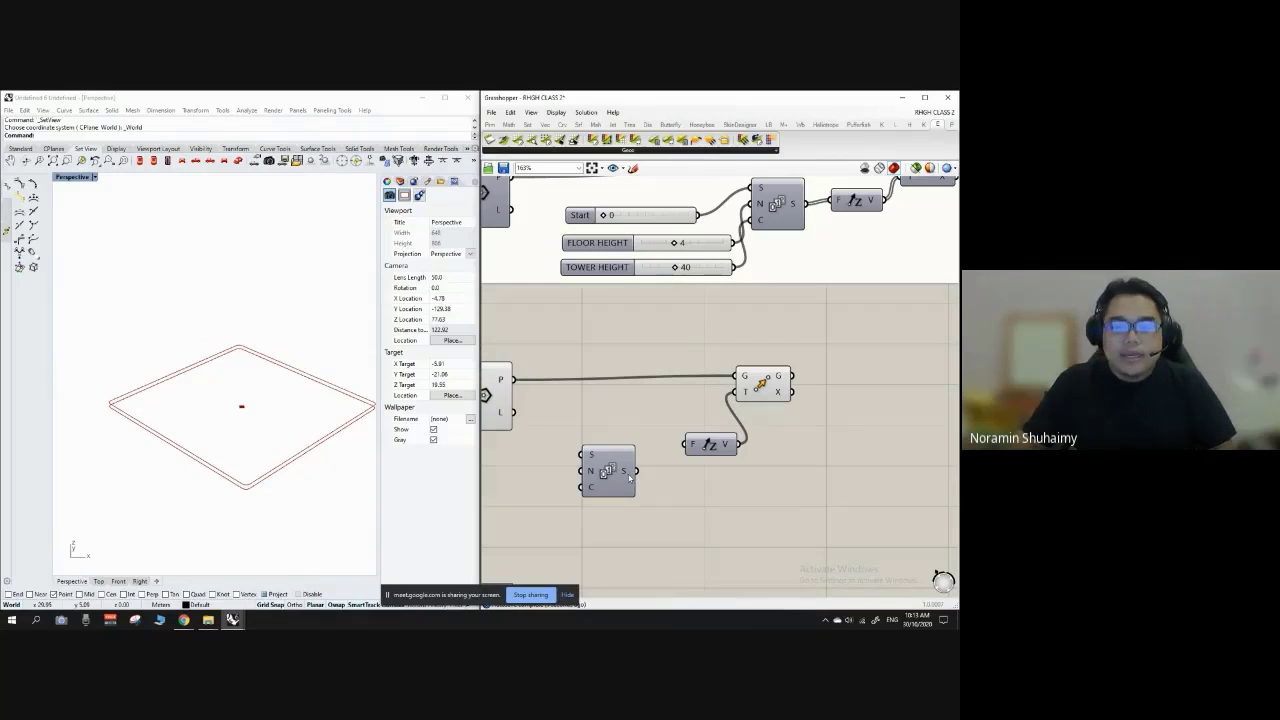
Step: Connect the Series output to Unit Z's Factor input and check the stacked polygons from a lower viewing angle
mouse_move(629, 478)
scroll(632, 478, "down", 2)
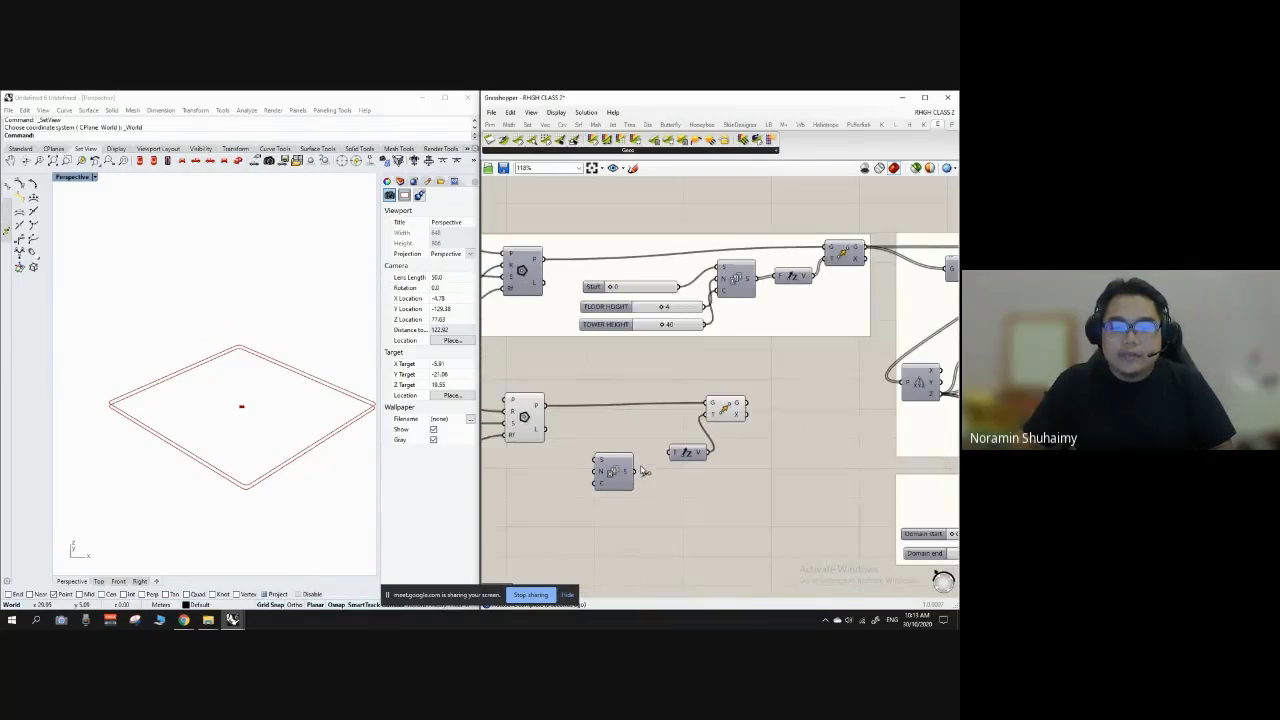
left_click_drag(642, 471, 670, 453)
scroll(658, 452, "up", 2)
left_click(244, 410)
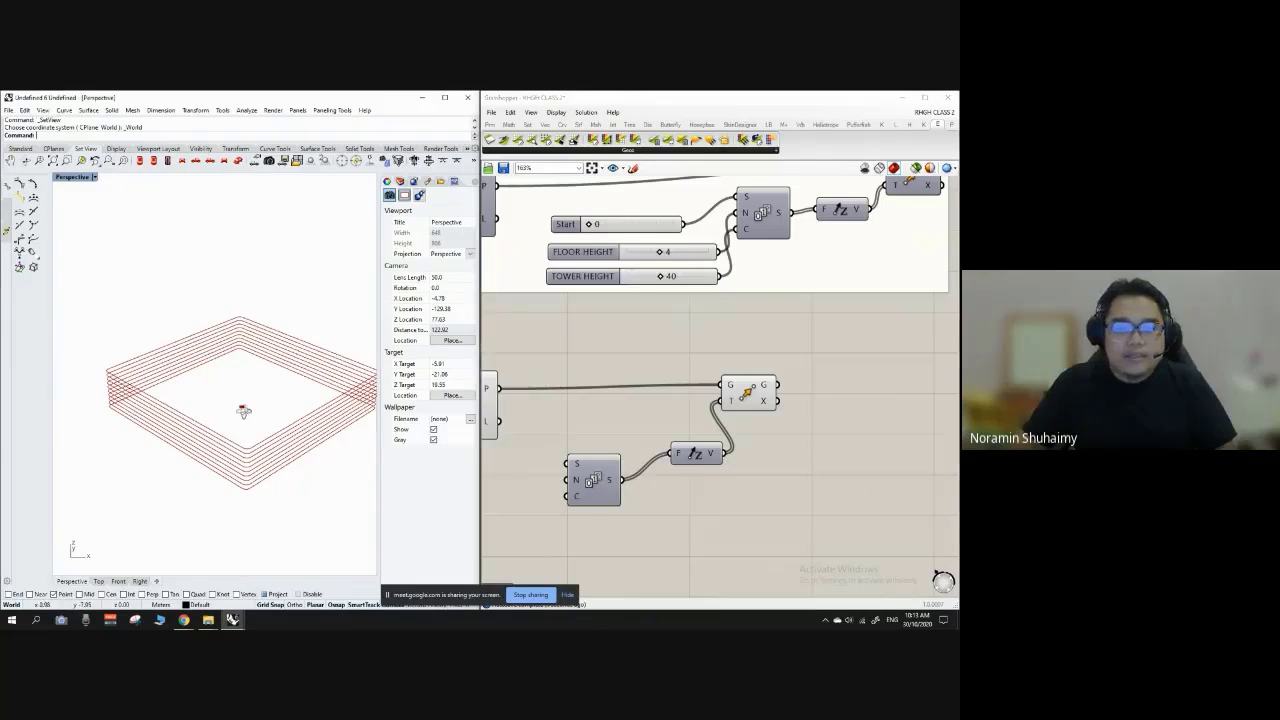
right_click_drag(244, 410, 255, 440)
Step: Add a number slider set to 0, connect it to the Series Start input and align the Series component with it
scroll(703, 410, "down", 4)
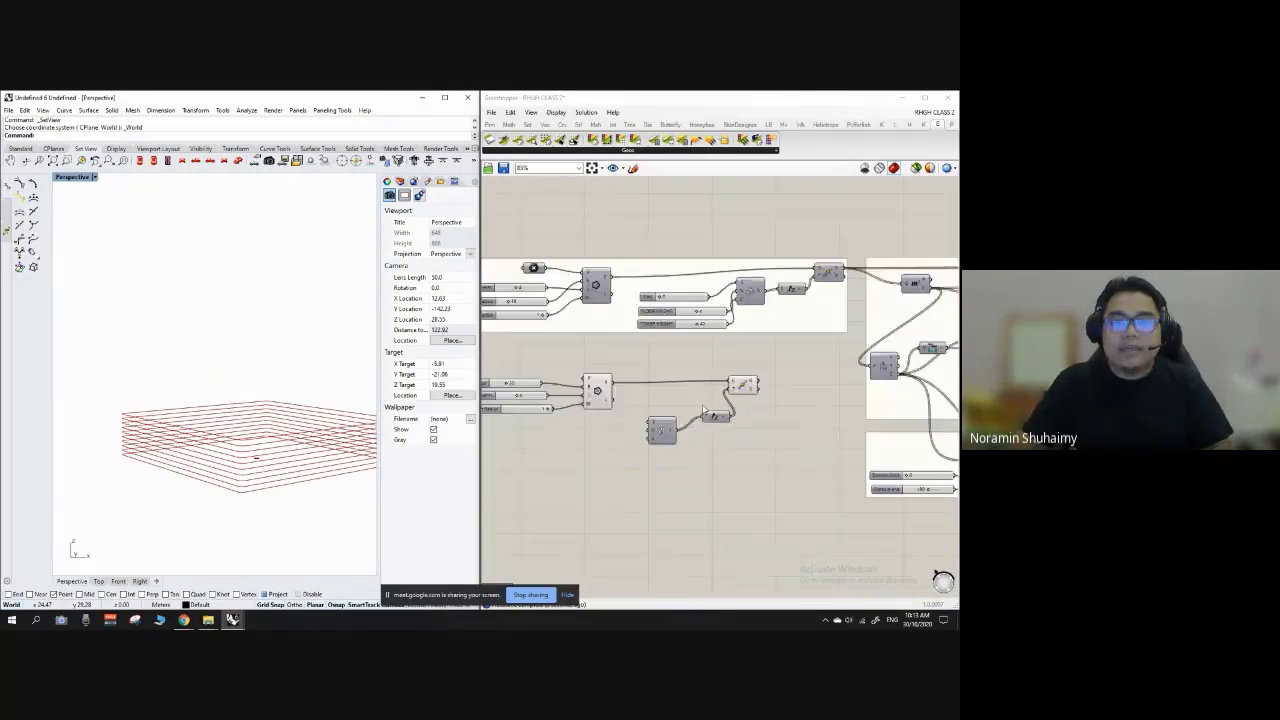
scroll(694, 432, "up", 5)
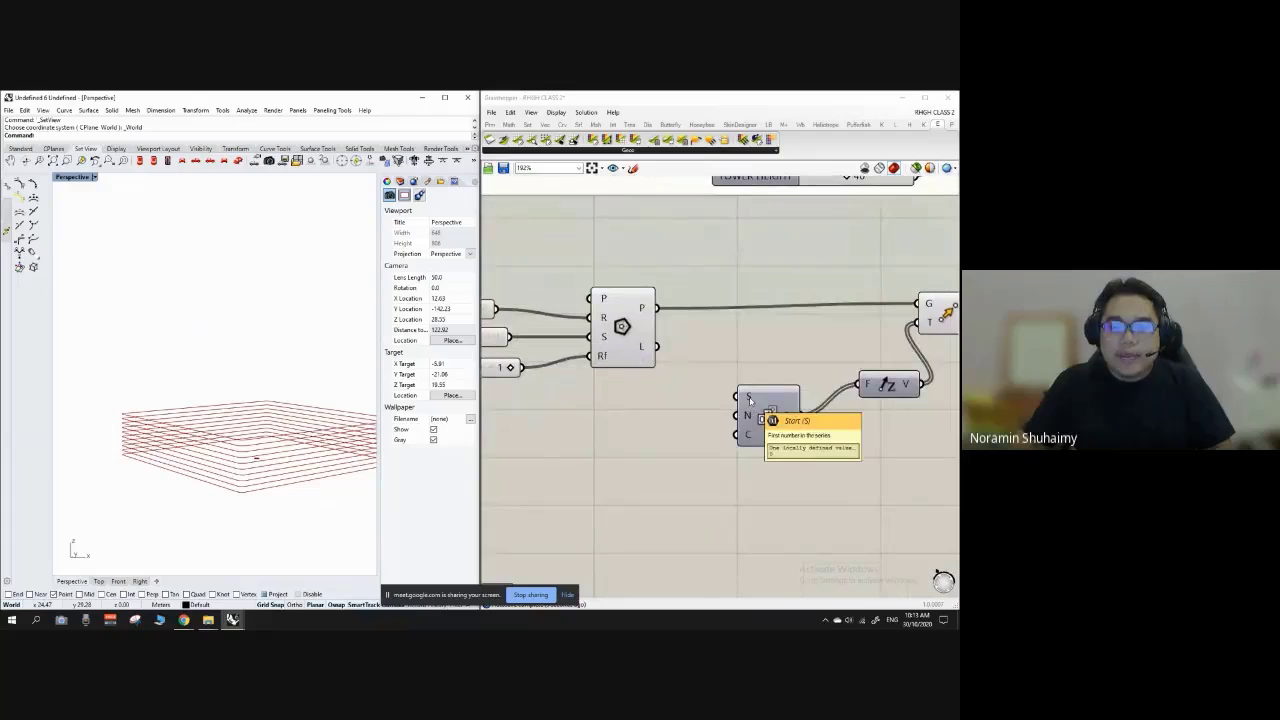
scroll(662, 398, "down", 1)
right_click_drag(664, 398, 622, 424)
scroll(605, 440, "down", 1)
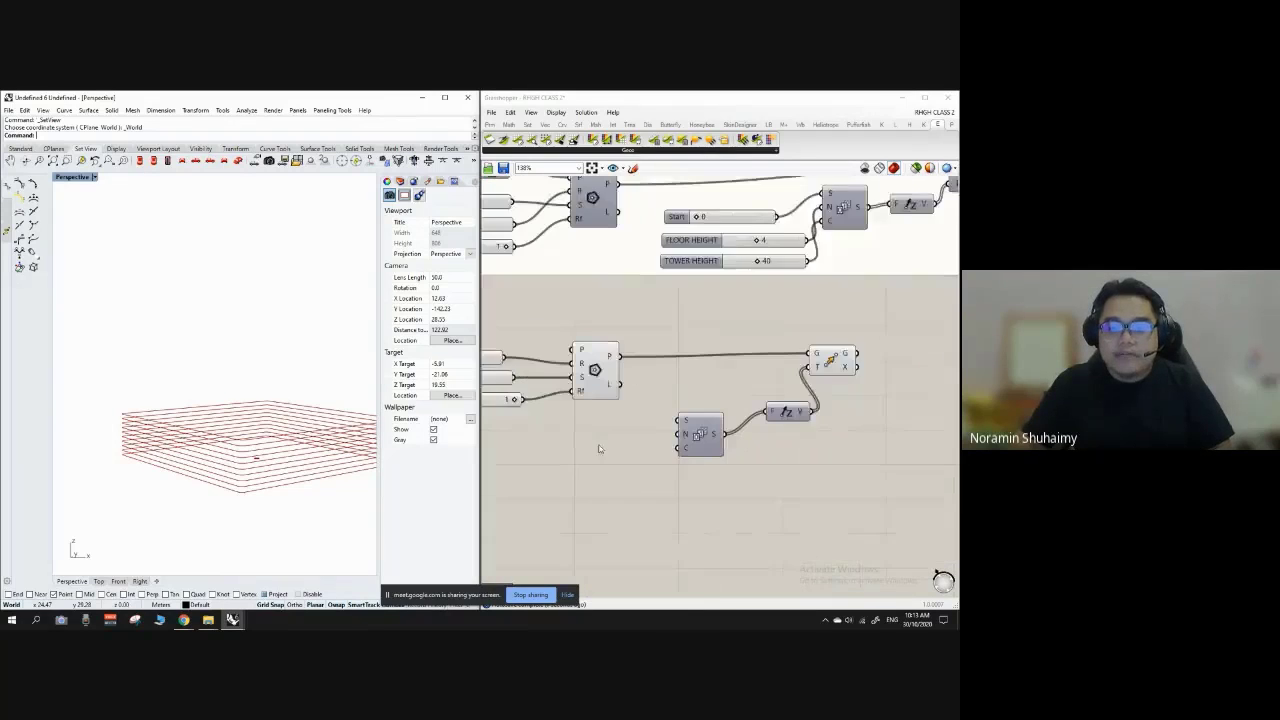
scroll(685, 424, "up", 1)
double_click(560, 437)
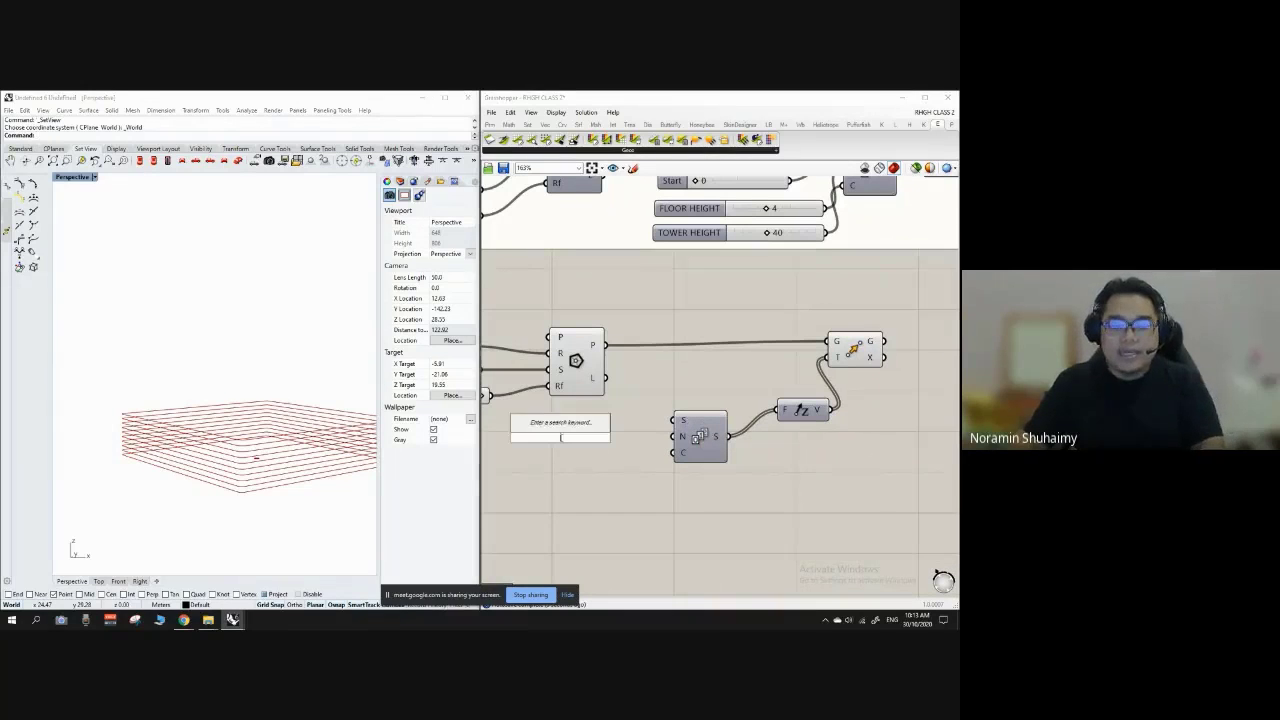
type("0")
key("Return")
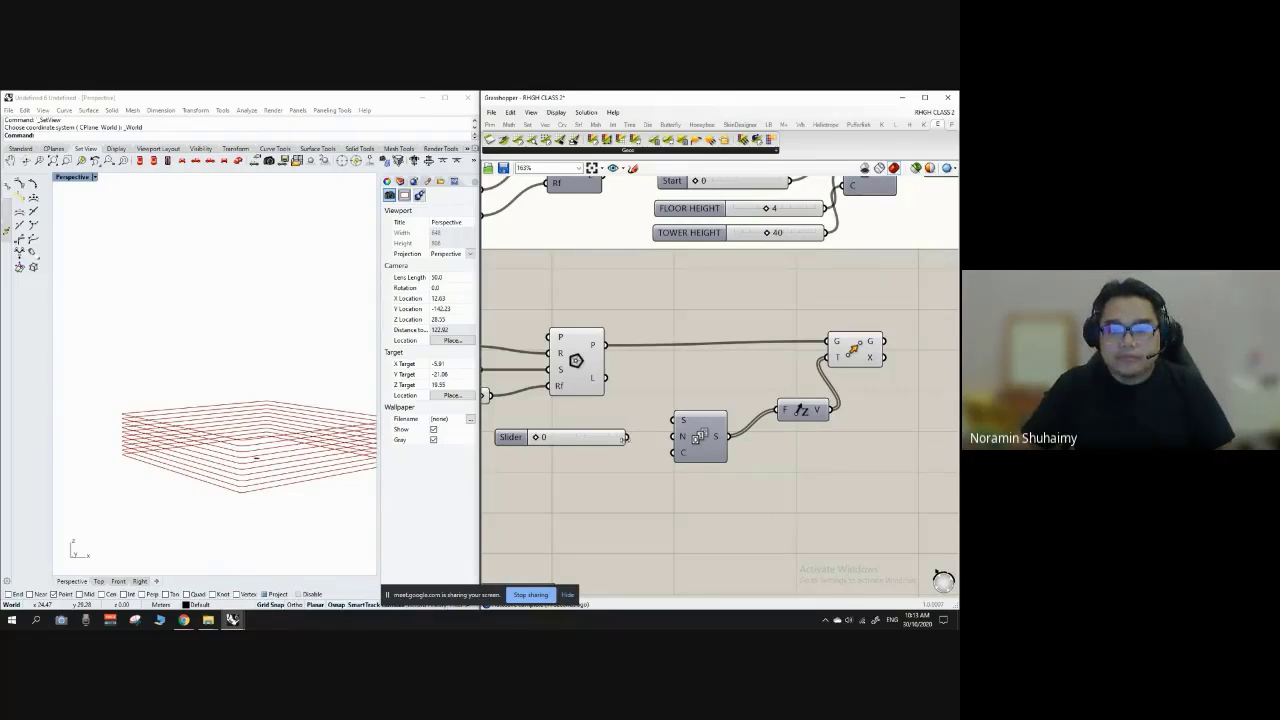
left_click_drag(629, 439, 695, 449)
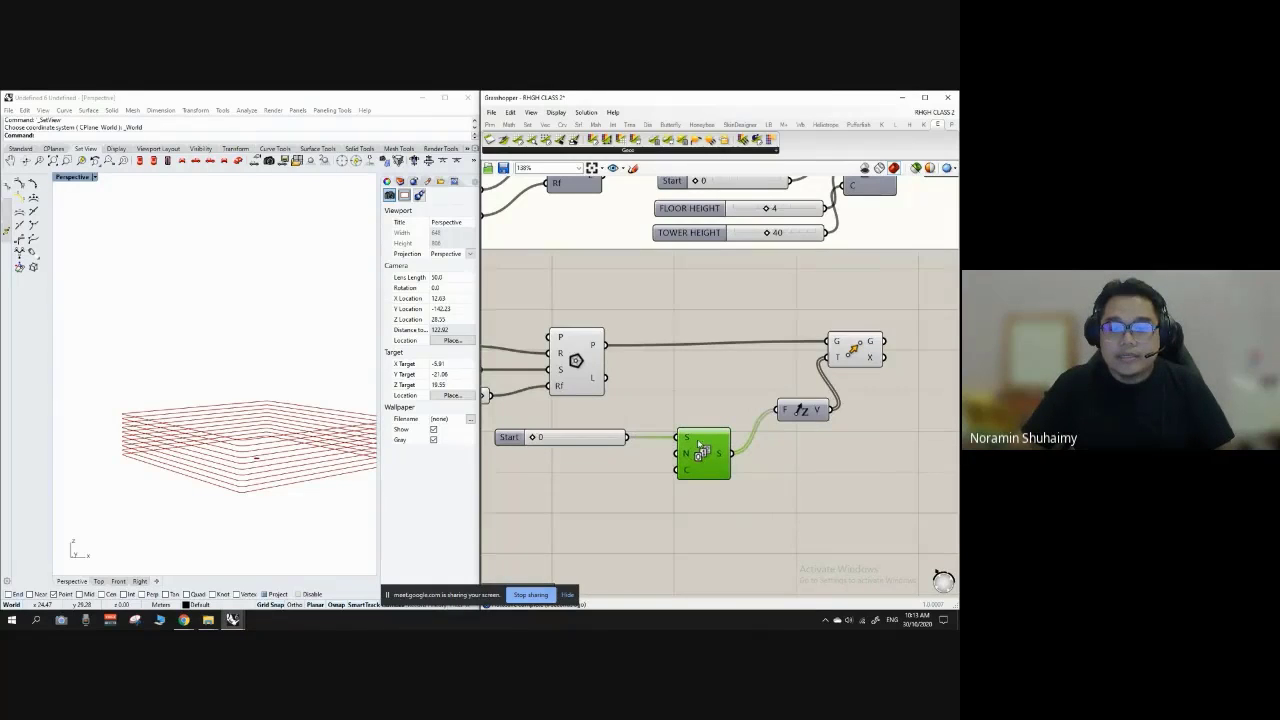
Step: Add a number slider set to 4 below the Start slider and connect it to the Series Step input
scroll(583, 466, "down", 1)
right_click_drag(583, 466, 615, 460)
scroll(615, 460, "up", 1)
left_click(621, 461)
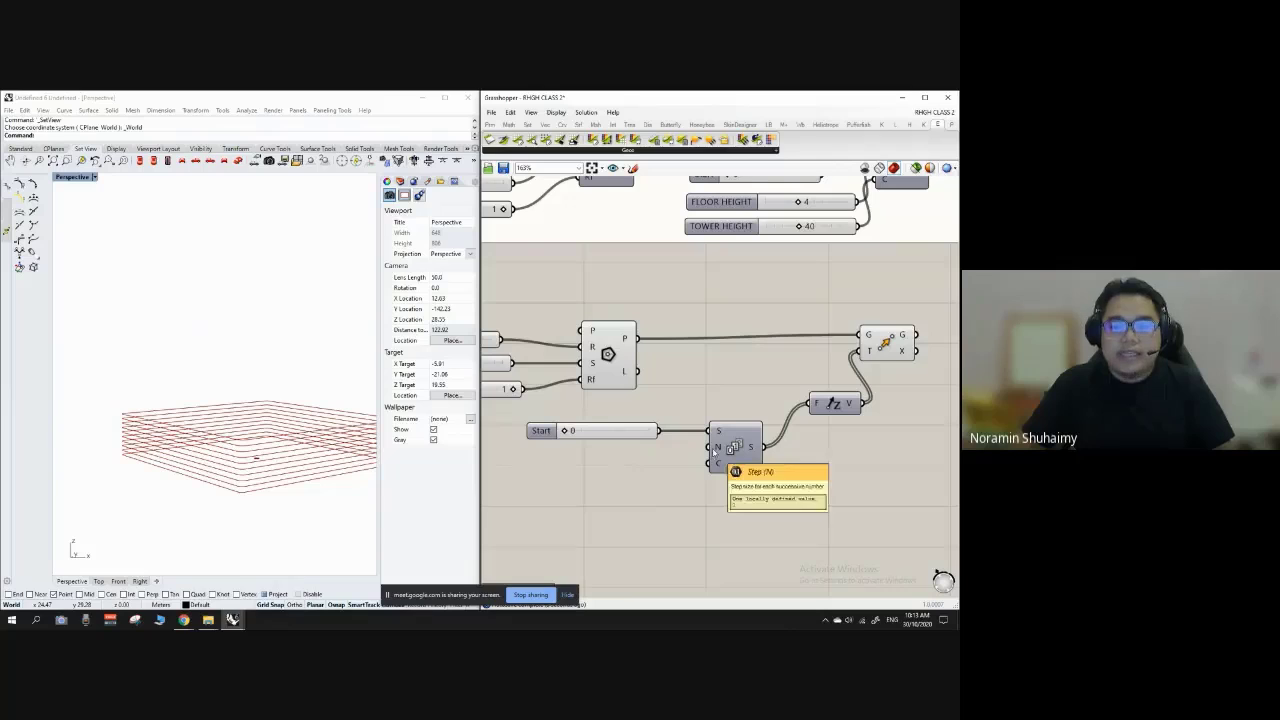
double_click(587, 475)
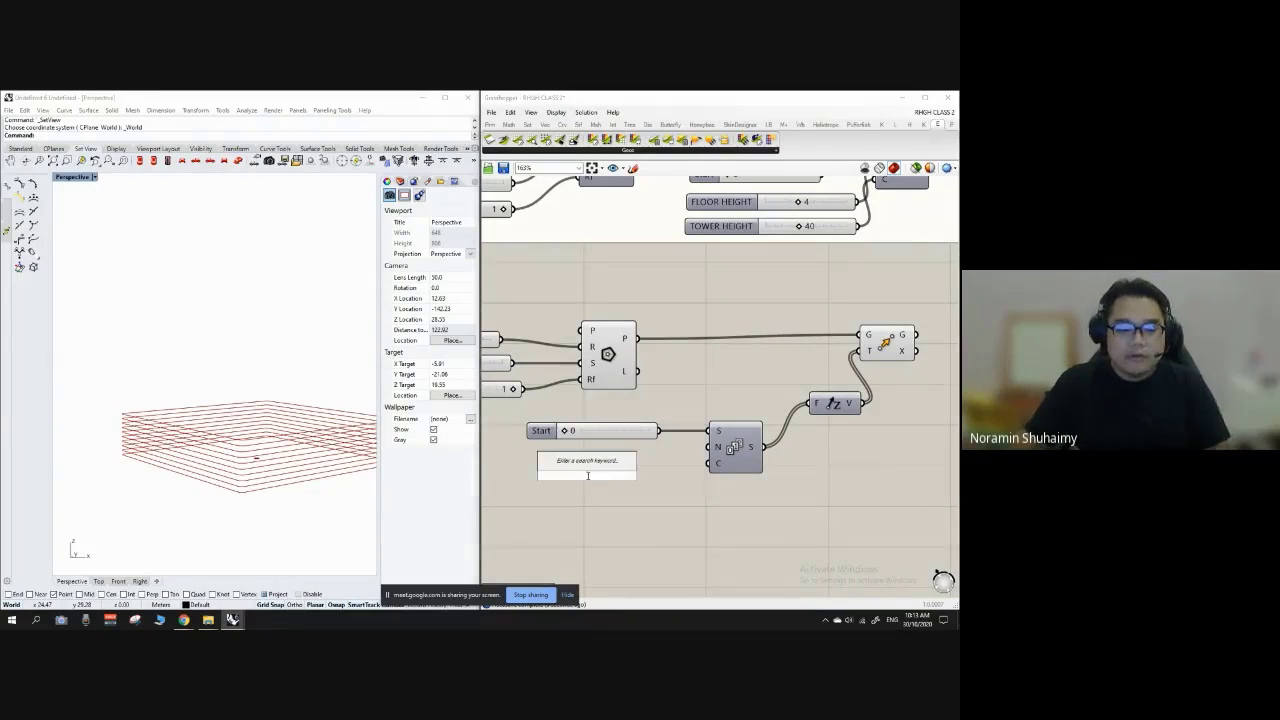
type("5")
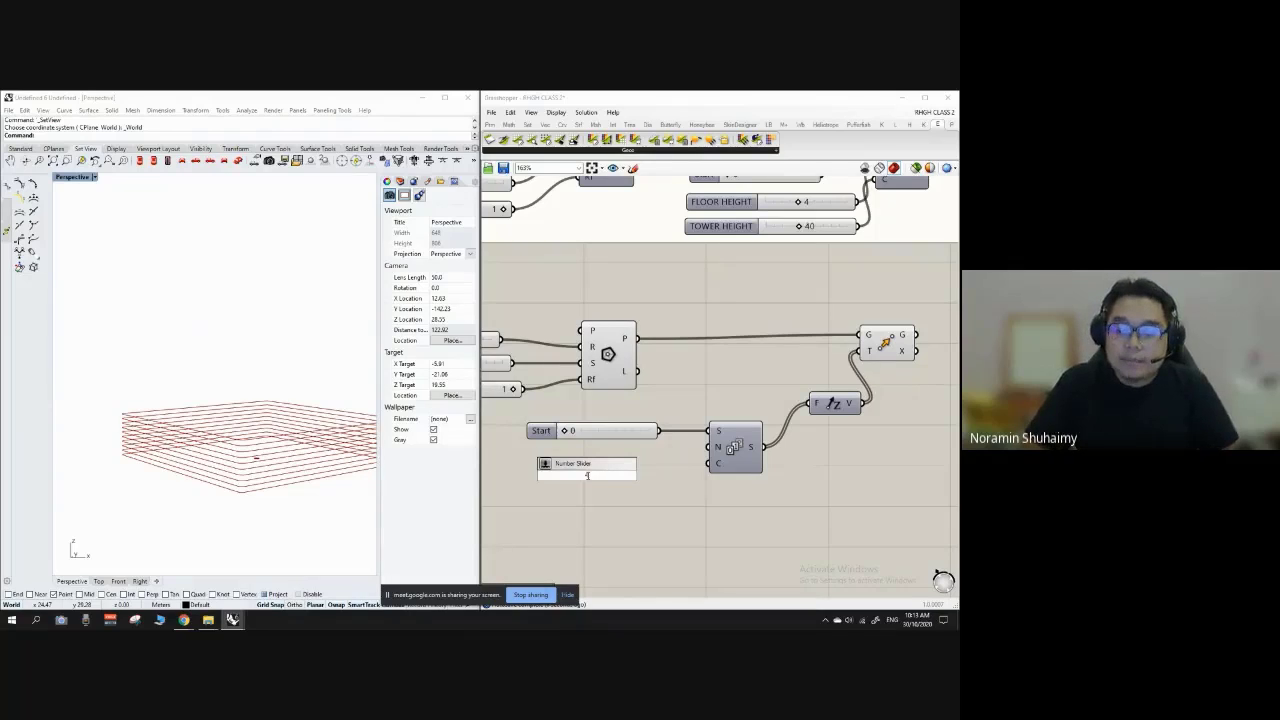
key("Return")
left_click_drag(632, 478, 708, 448)
scroll(724, 287, "down", 2)
scroll(782, 359, "up", 2)
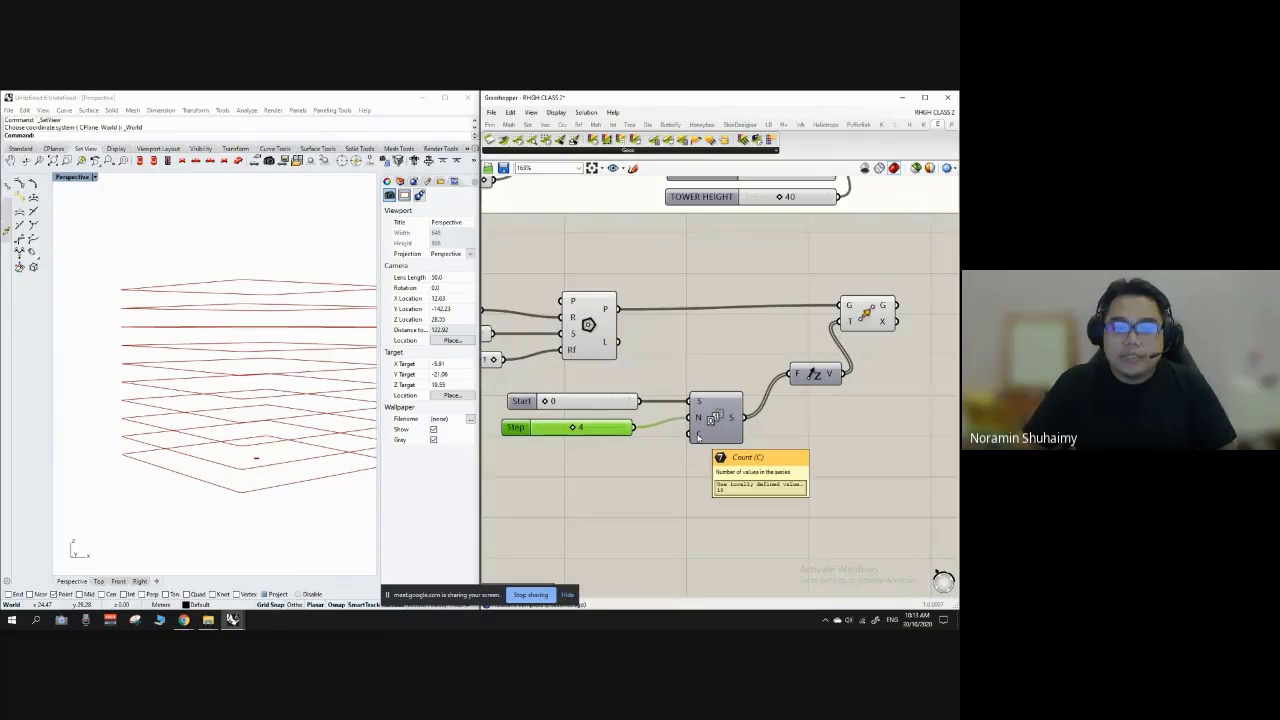
Step: Add a number slider set to 40 below the Step slider, connect it to the Series Count input and view the whole tower
scroll(698, 437, "down", 1)
scroll(585, 465, "up", 1)
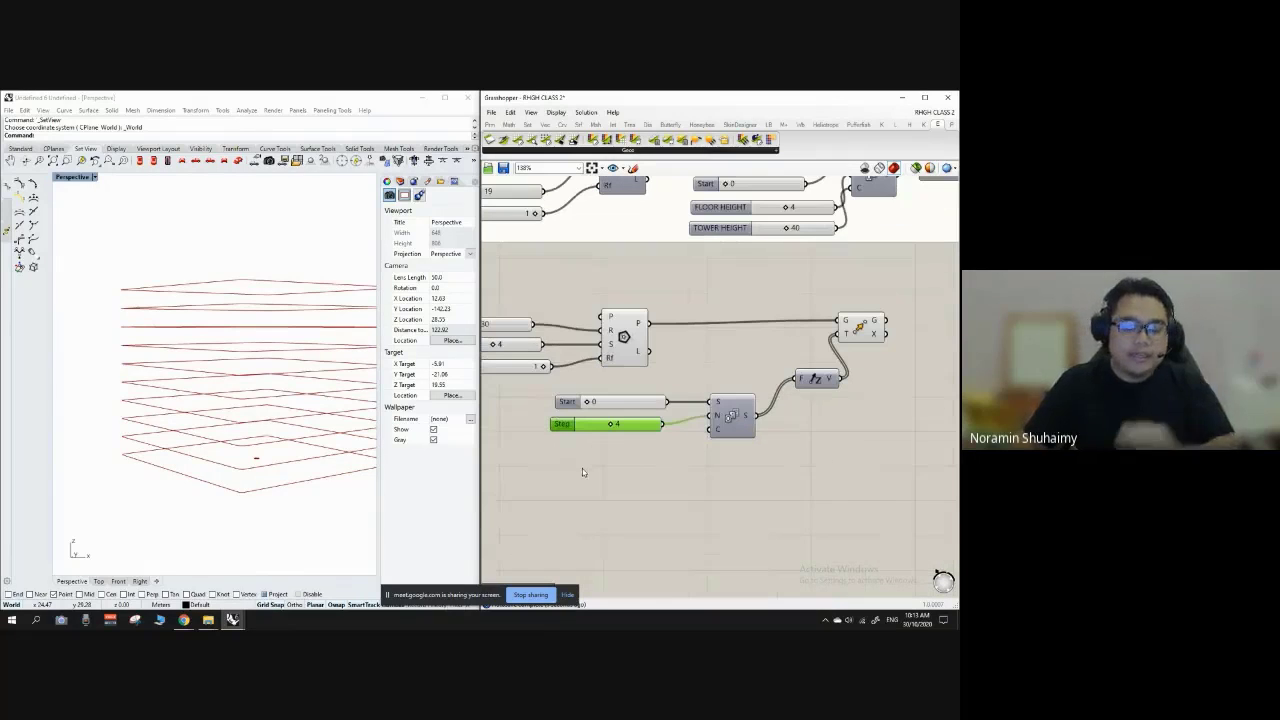
double_click(580, 473)
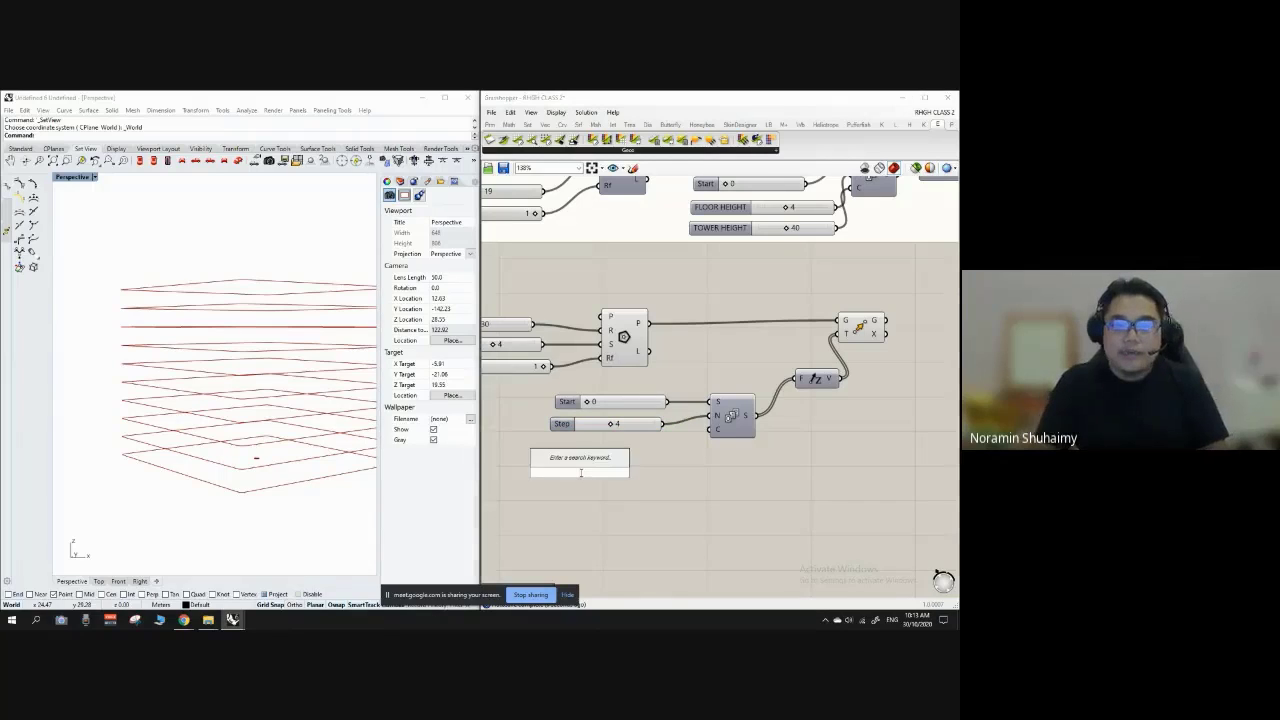
type("40")
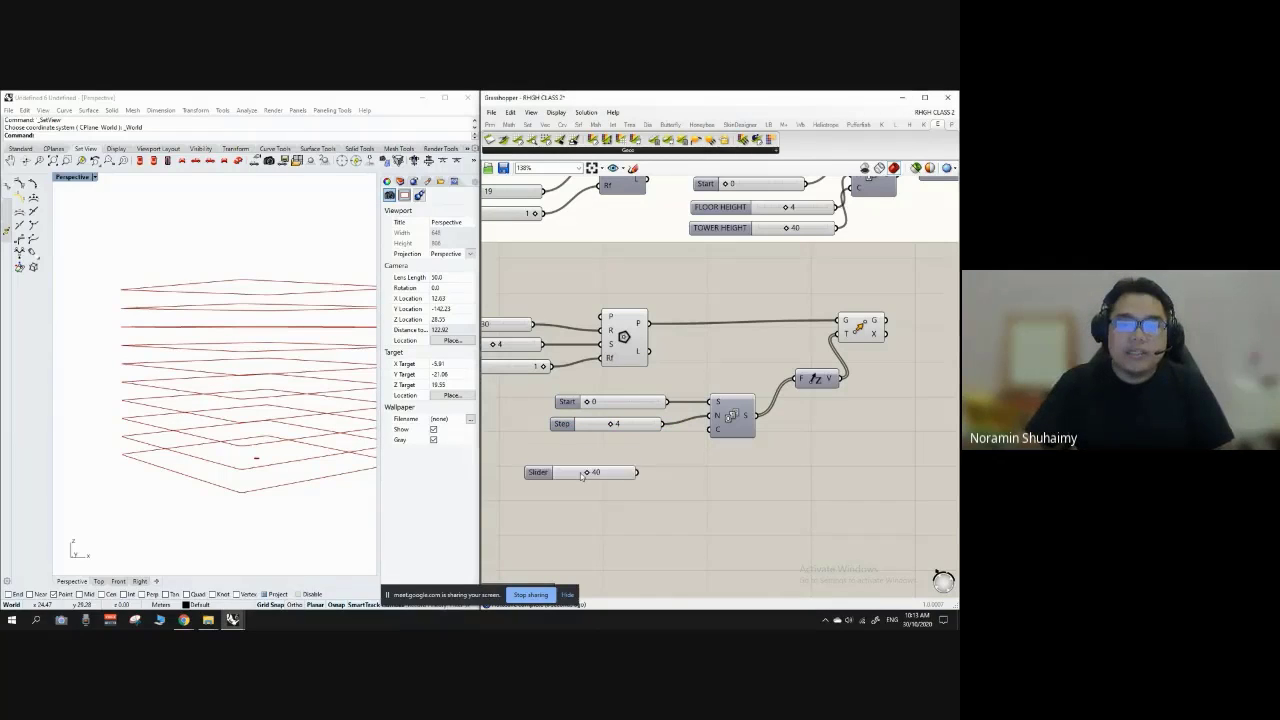
key("Return")
left_click_drag(588, 478, 716, 429)
scroll(244, 449, "down", 14)
right_click_drag(250, 368, 291, 391)
scroll(240, 310, "up", 5)
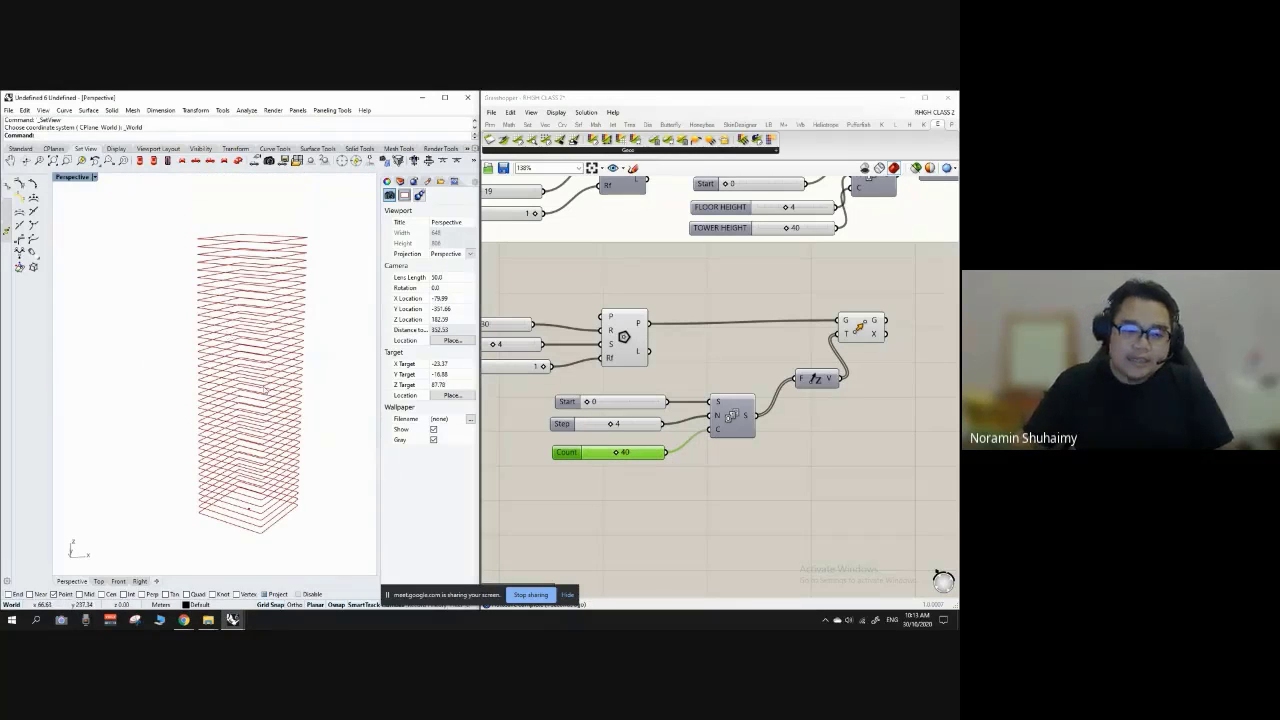
Step: Turn off the preview of the new Polygon component
right_click(627, 337)
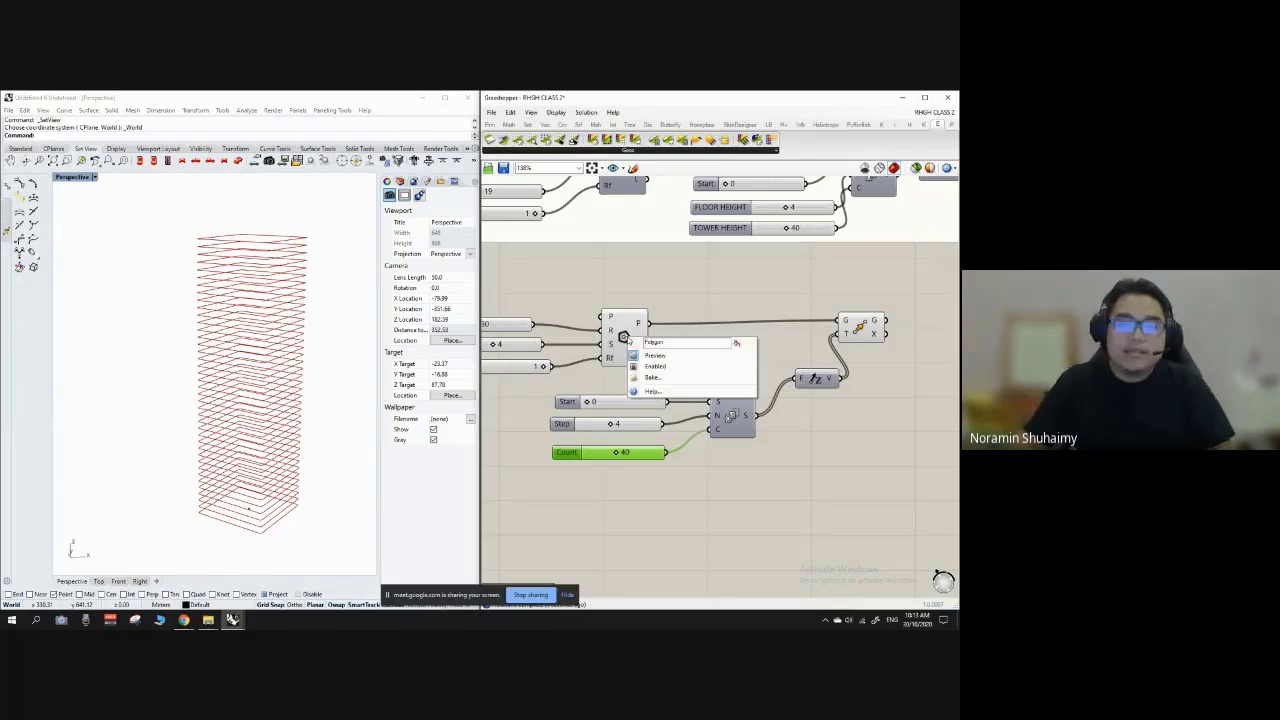
left_click(624, 336)
right_click(621, 332)
left_click(642, 351)
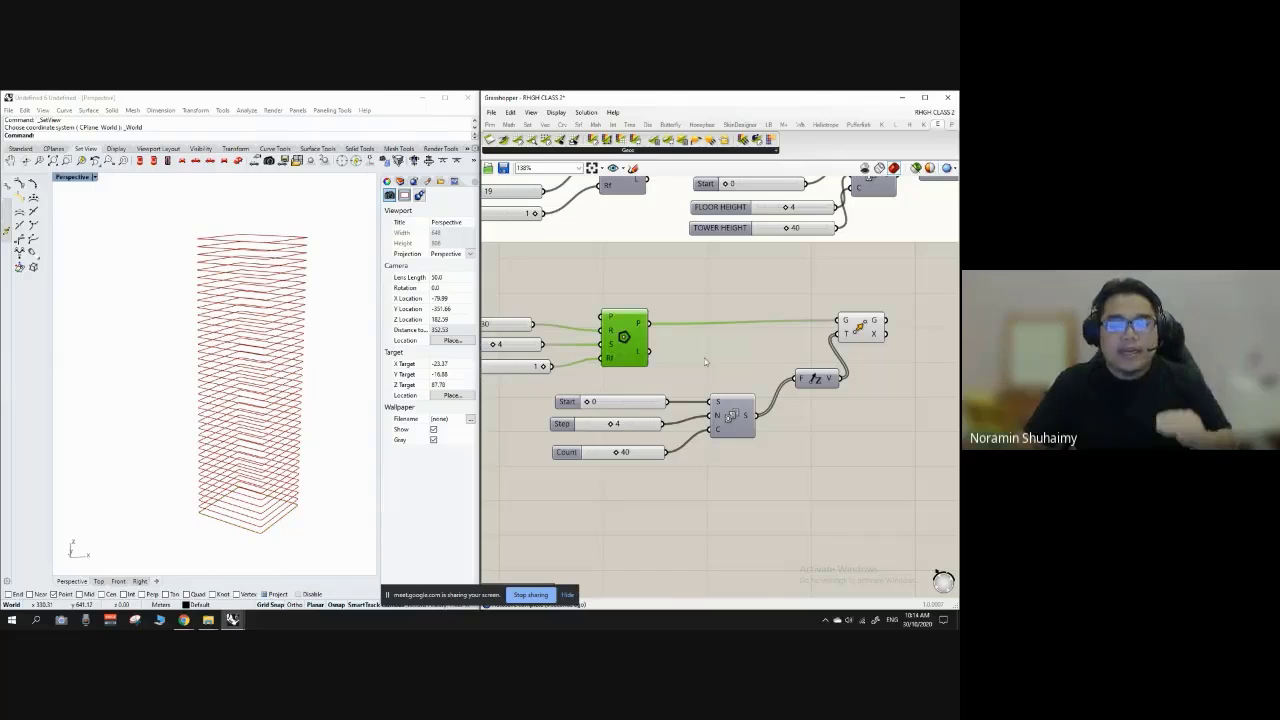
left_click(705, 362)
Step: Review the new floor-stacking components and examine the following groups of the reference definition, including the graph mapper section
scroll(700, 380, "down", 3)
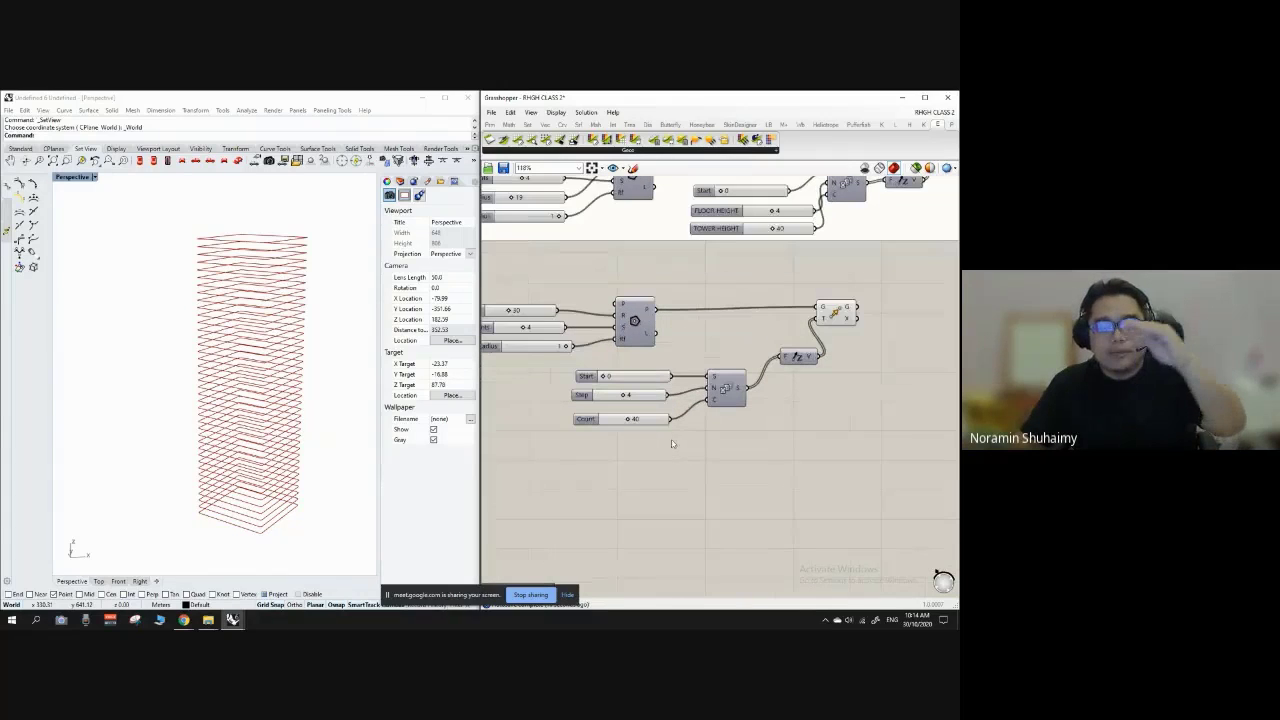
scroll(646, 432, "up", 2)
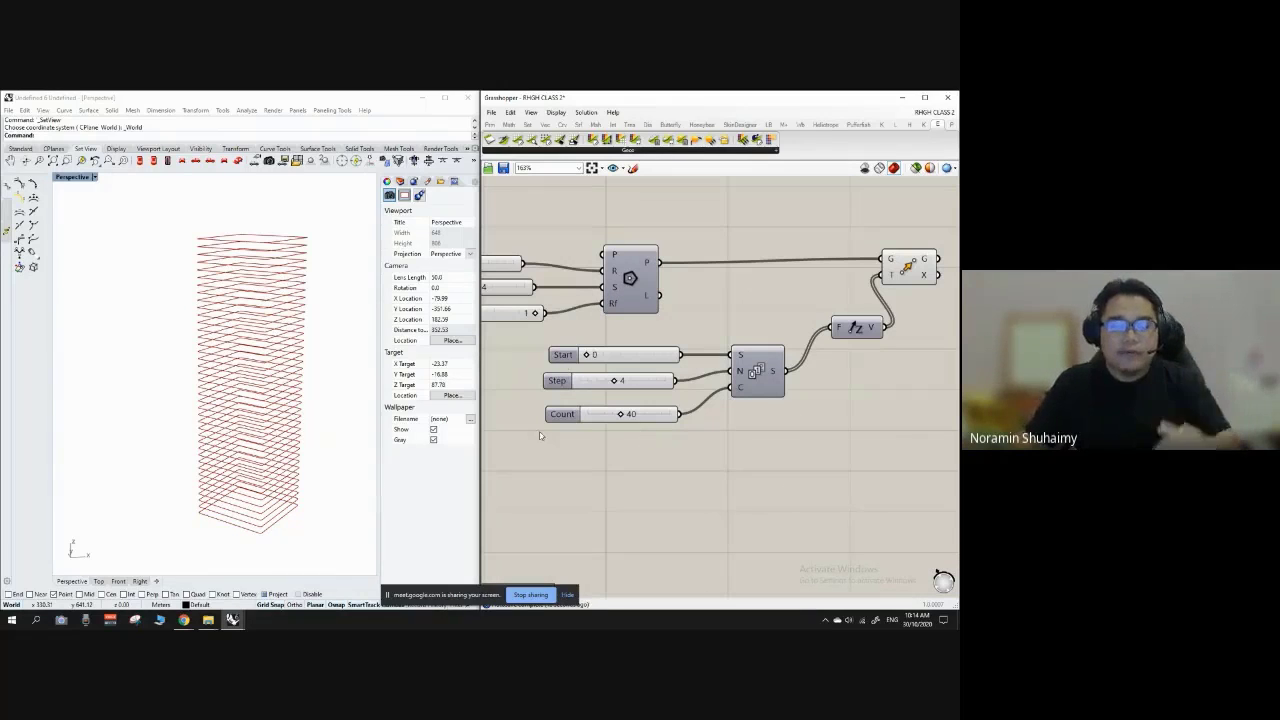
scroll(646, 385, "down", 1)
left_click(646, 387)
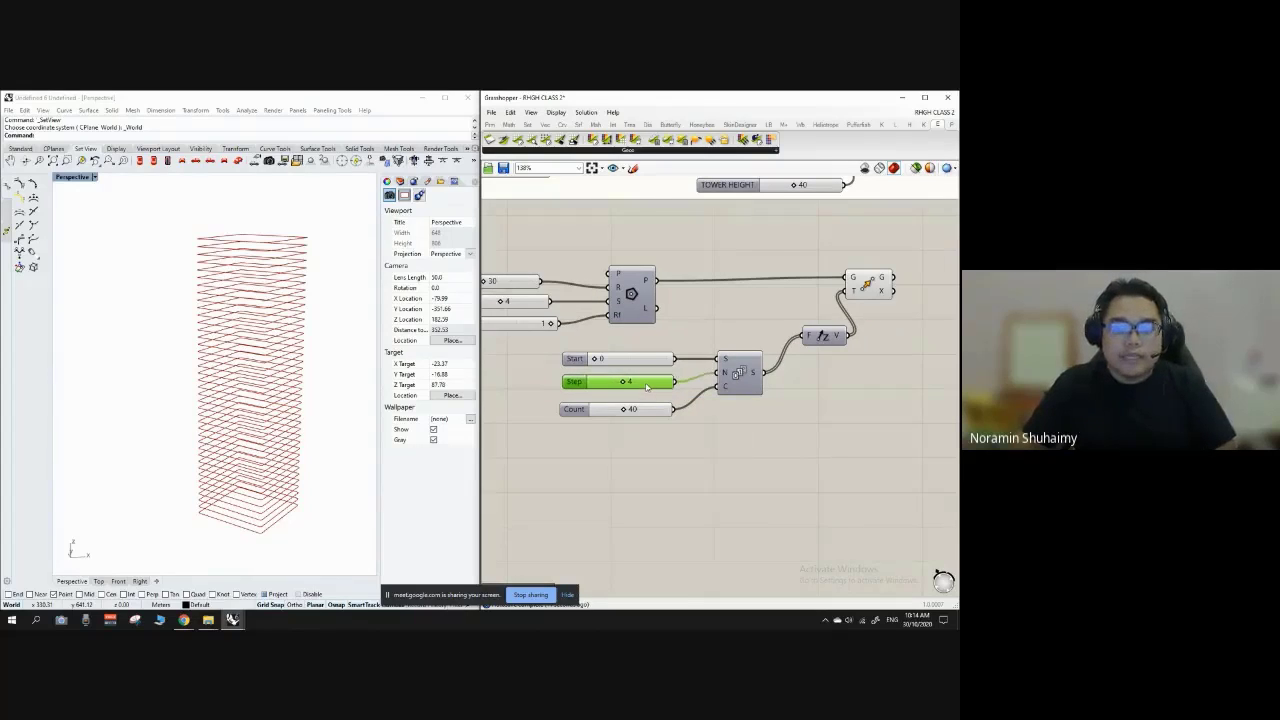
scroll(646, 387, "down", 3)
left_click(706, 376)
scroll(648, 358, "down", 5)
scroll(700, 312, "up", 7)
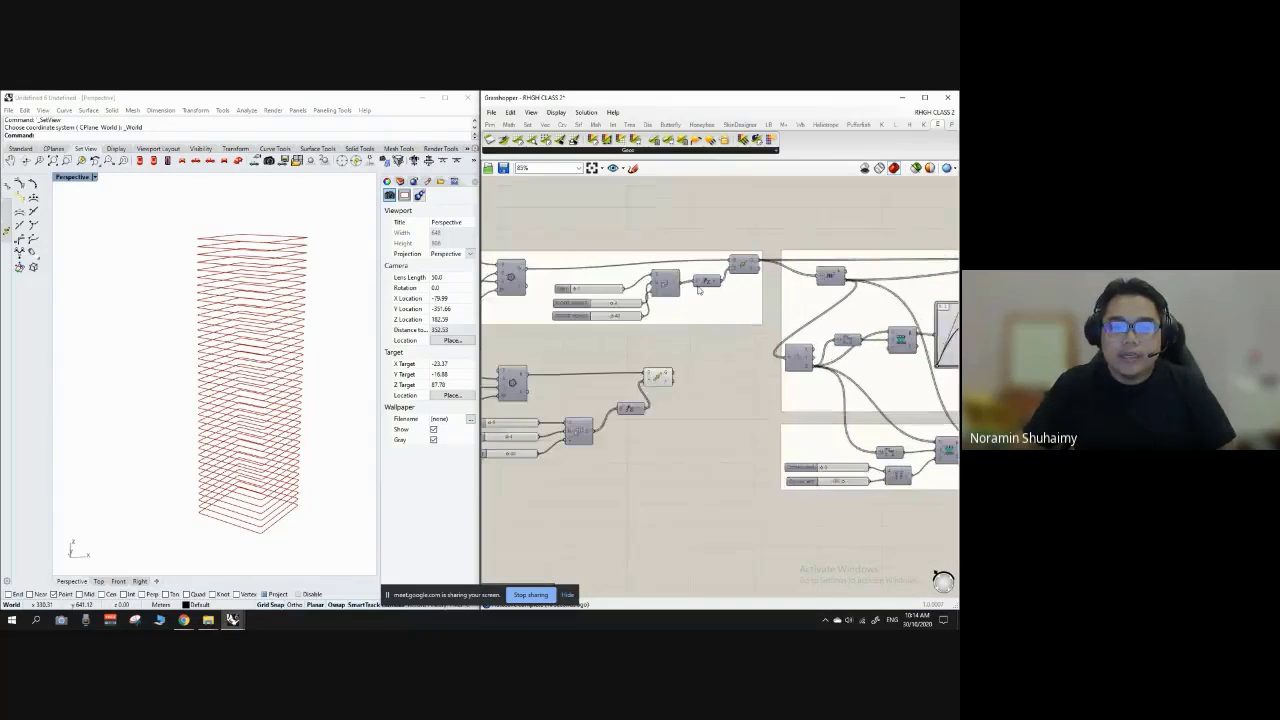
scroll(517, 302, "down", 3)
scroll(550, 362, "up", 4)
scroll(549, 367, "down", 2)
scroll(549, 367, "down", 3)
scroll(740, 345, "up", 2)
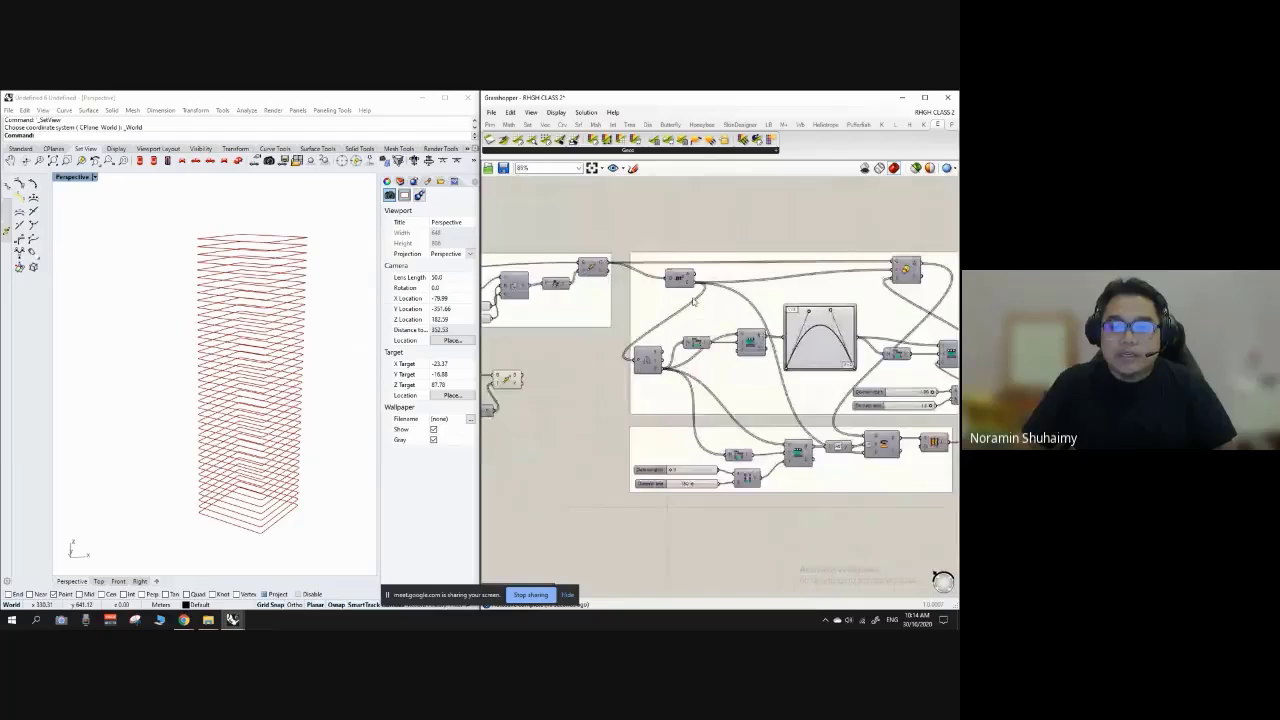
scroll(680, 300, "down", 1)
scroll(689, 348, "up", 2)
Step: Shift the Deconstruct component below Bounds in the graph mapper group and move the lower reference group further away from it
left_click_drag(649, 345, 692, 377)
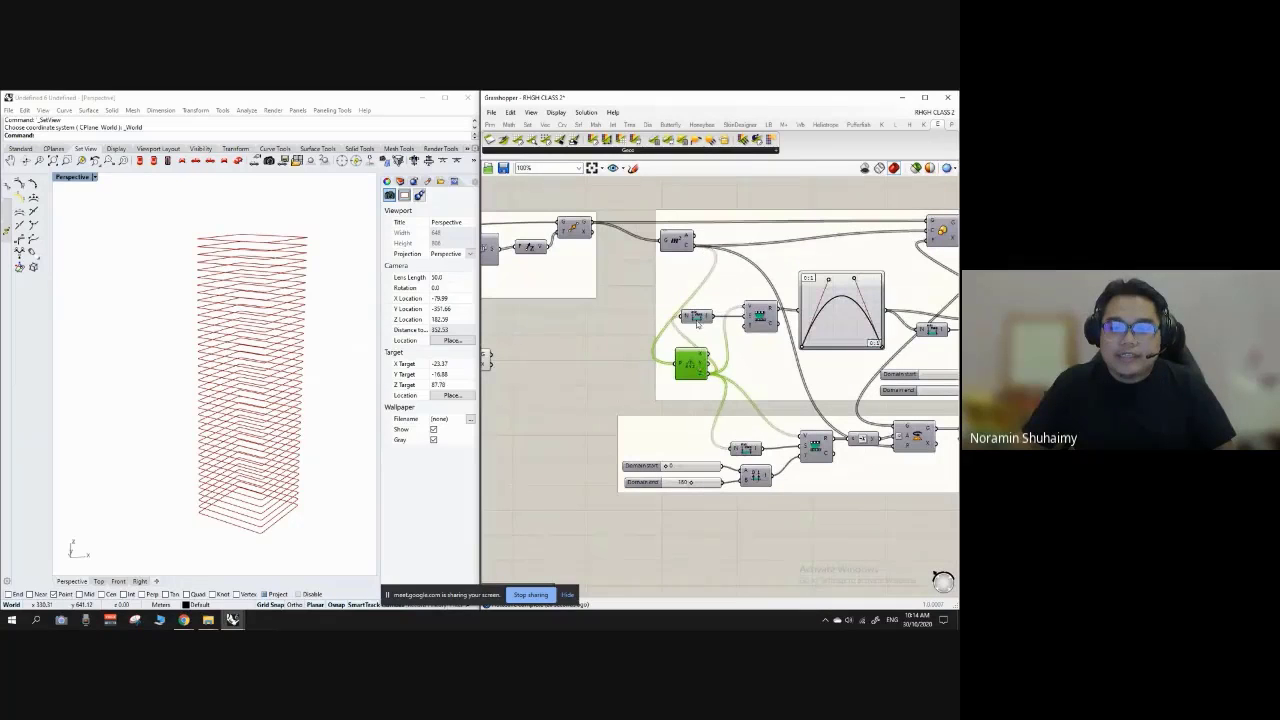
scroll(670, 275, "down", 5)
scroll(725, 288, "up", 2)
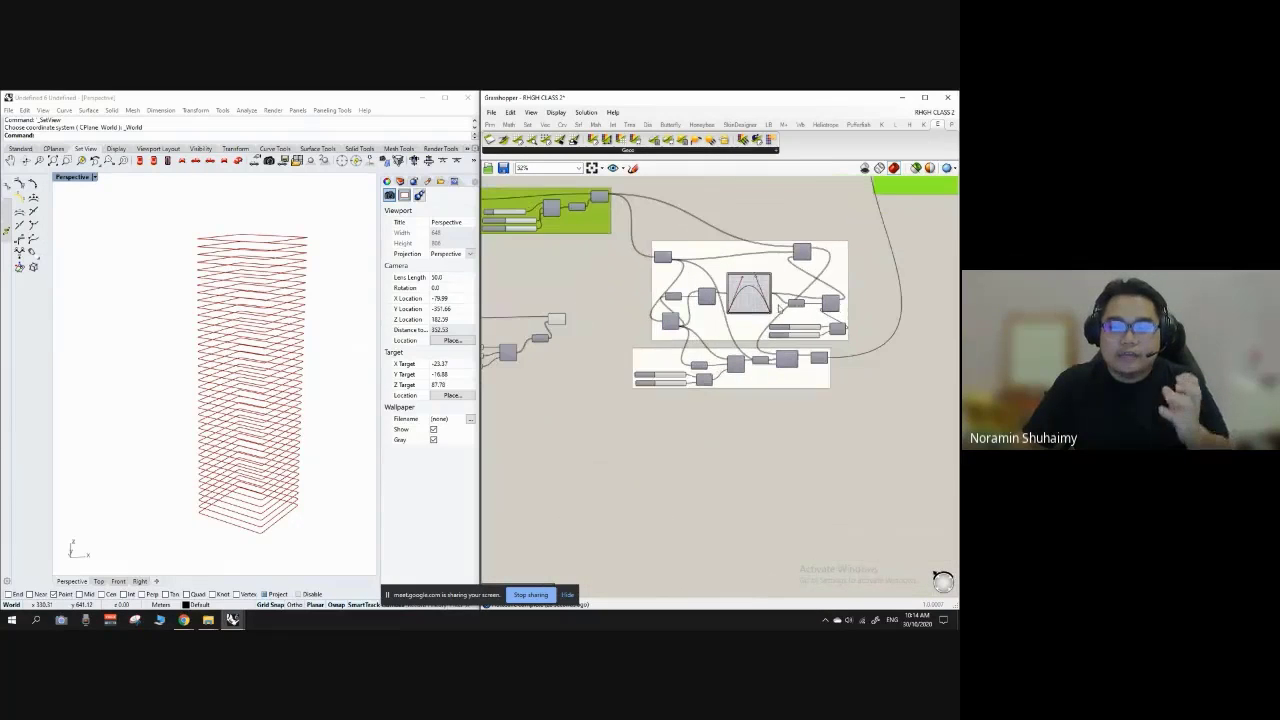
left_click_drag(802, 390, 879, 413)
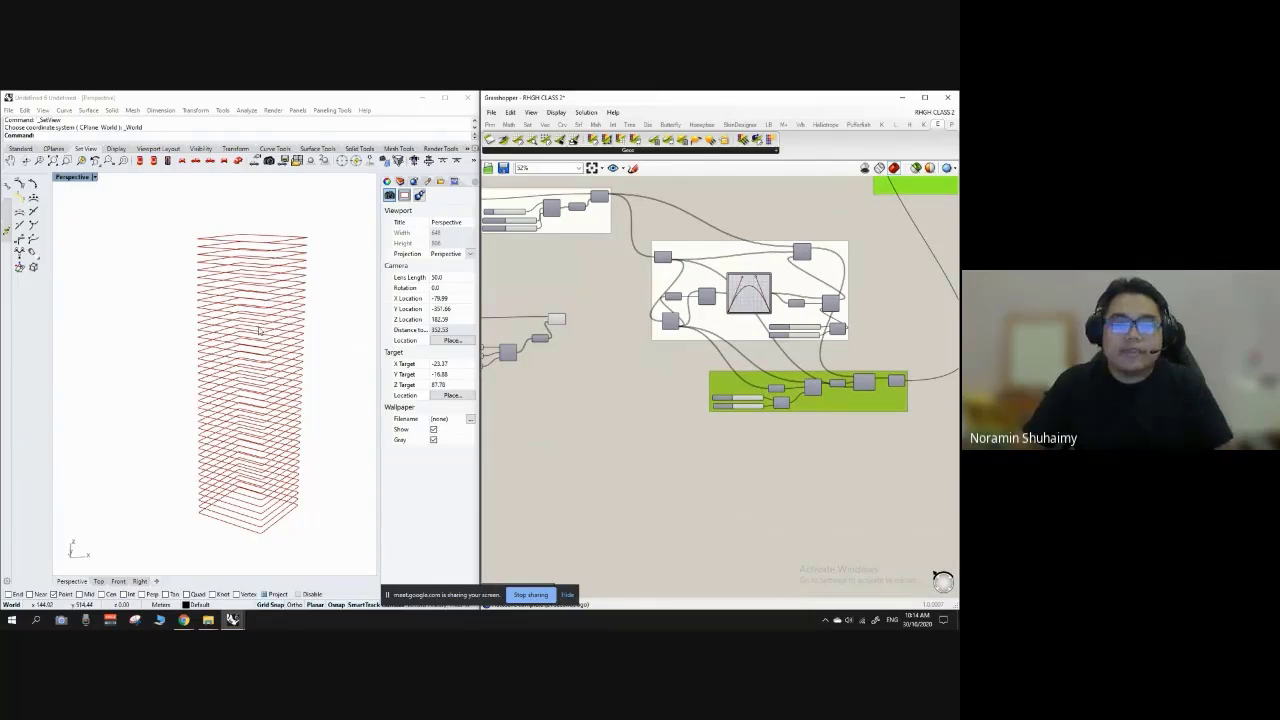
Step: Orbit the stacked floors to a higher angle and move the reference group's Scale component closer to its Area component
right_click_drag(261, 318, 250, 350)
right_click_drag(330, 279, 325, 266)
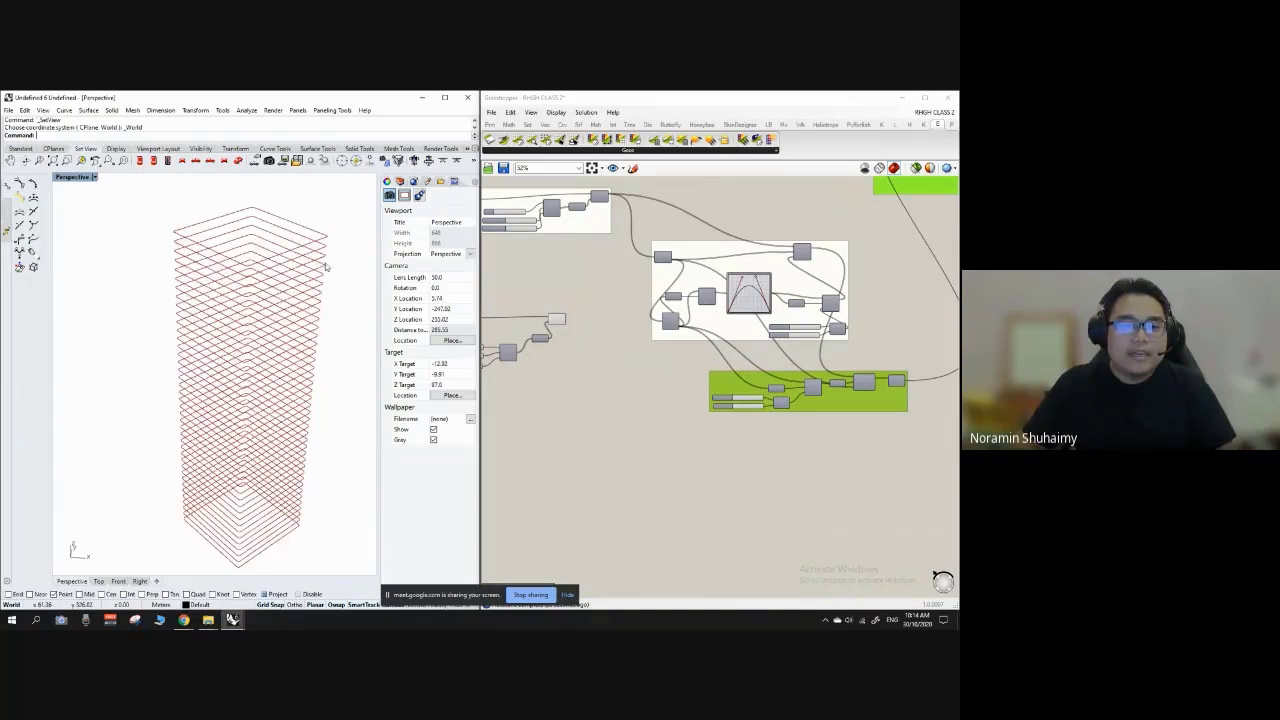
scroll(687, 239, "up", 3)
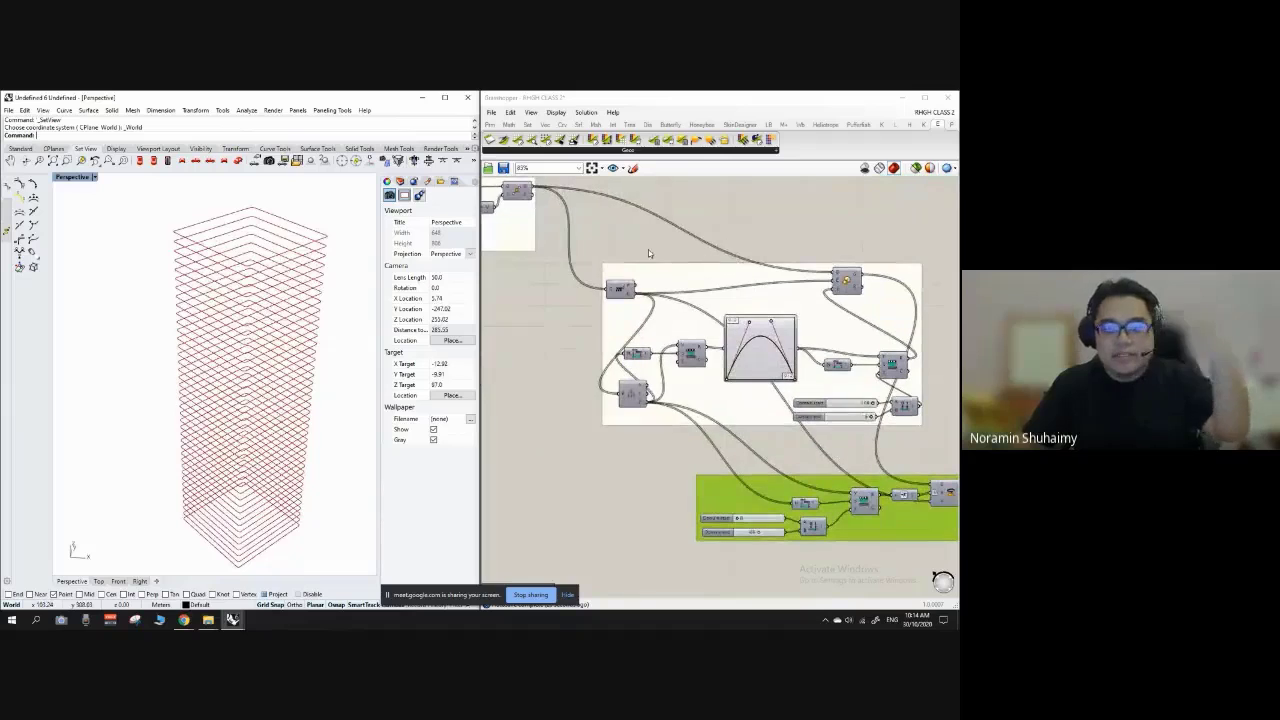
scroll(757, 281, "down", 2)
scroll(790, 283, "up", 2)
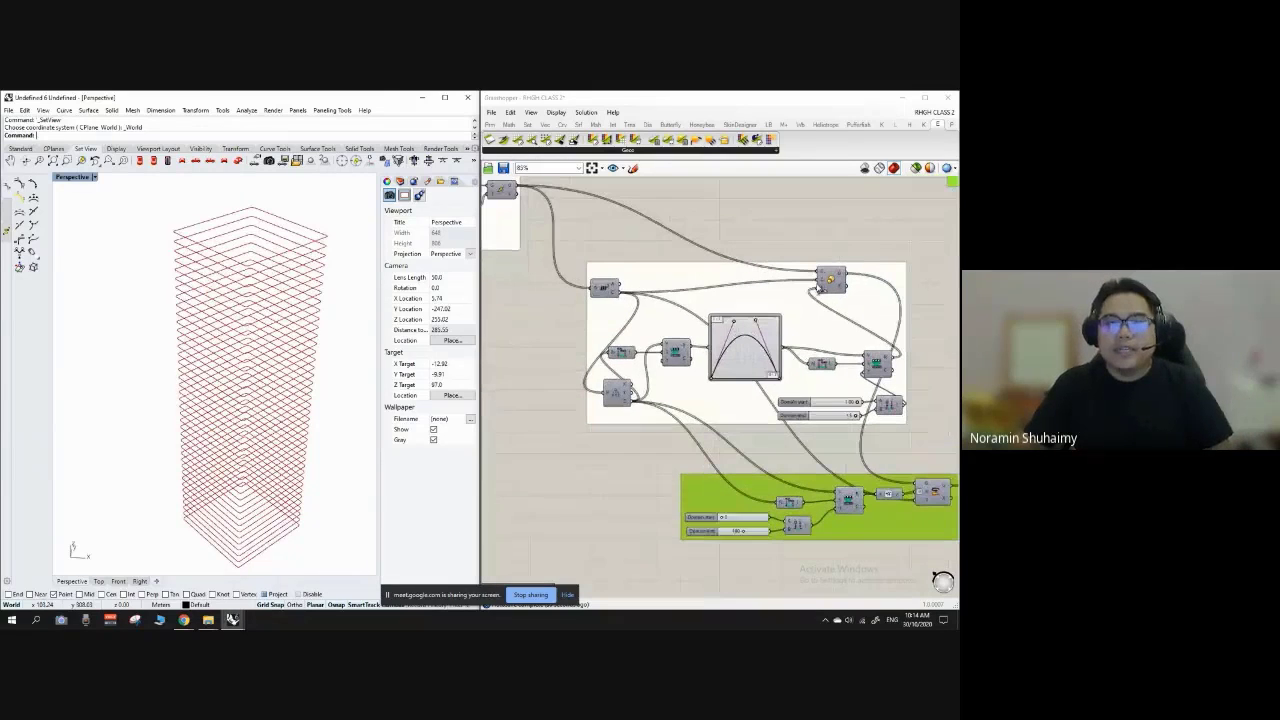
scroll(848, 295, "up", 1)
left_click_drag(822, 266, 737, 275)
left_click(737, 272)
scroll(684, 338, "down", 2)
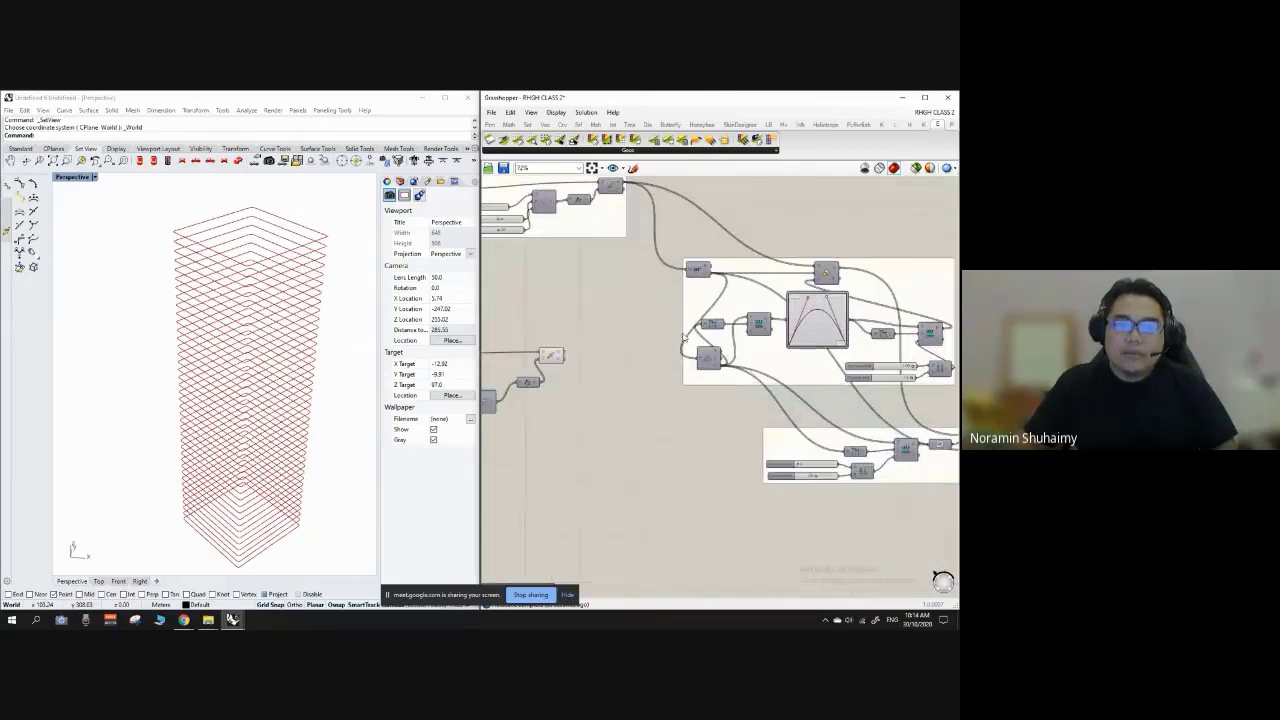
scroll(560, 335, "down", 1)
scroll(548, 345, "up", 2)
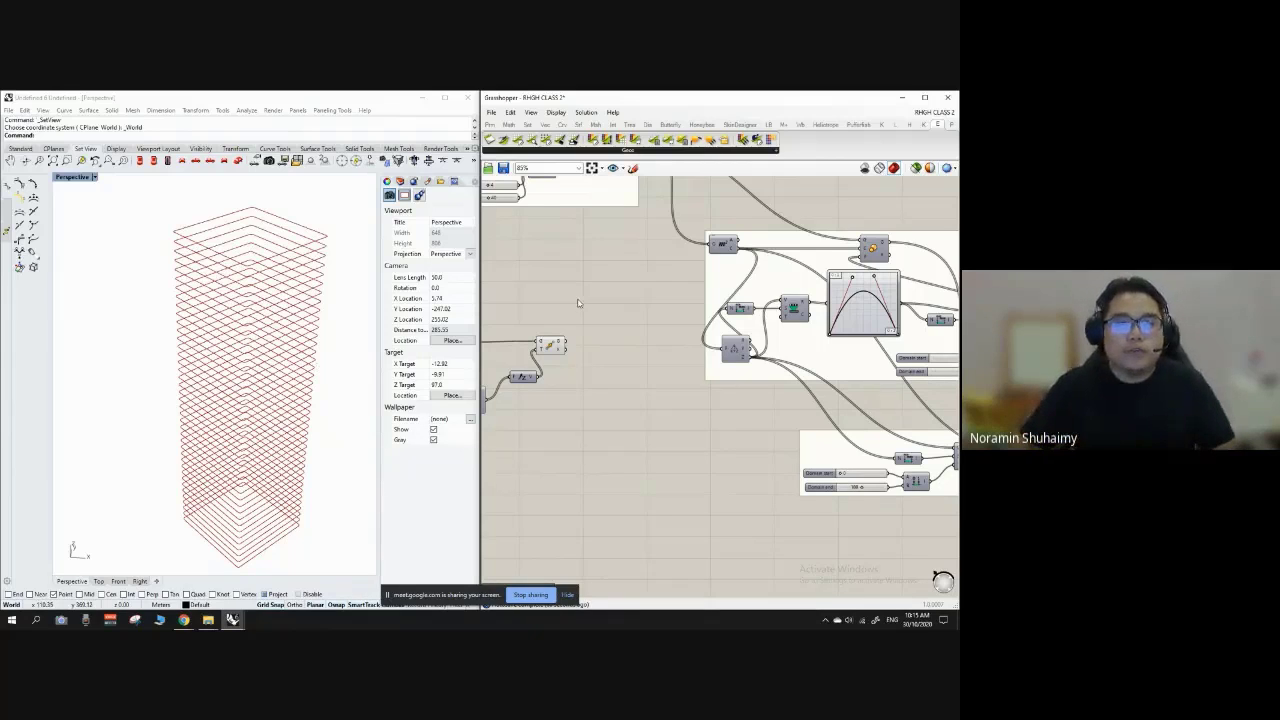
Step: Move the new Unit Z component up in line with Move's motion input
scroll(750, 262, "down", 2)
scroll(596, 349, "up", 3)
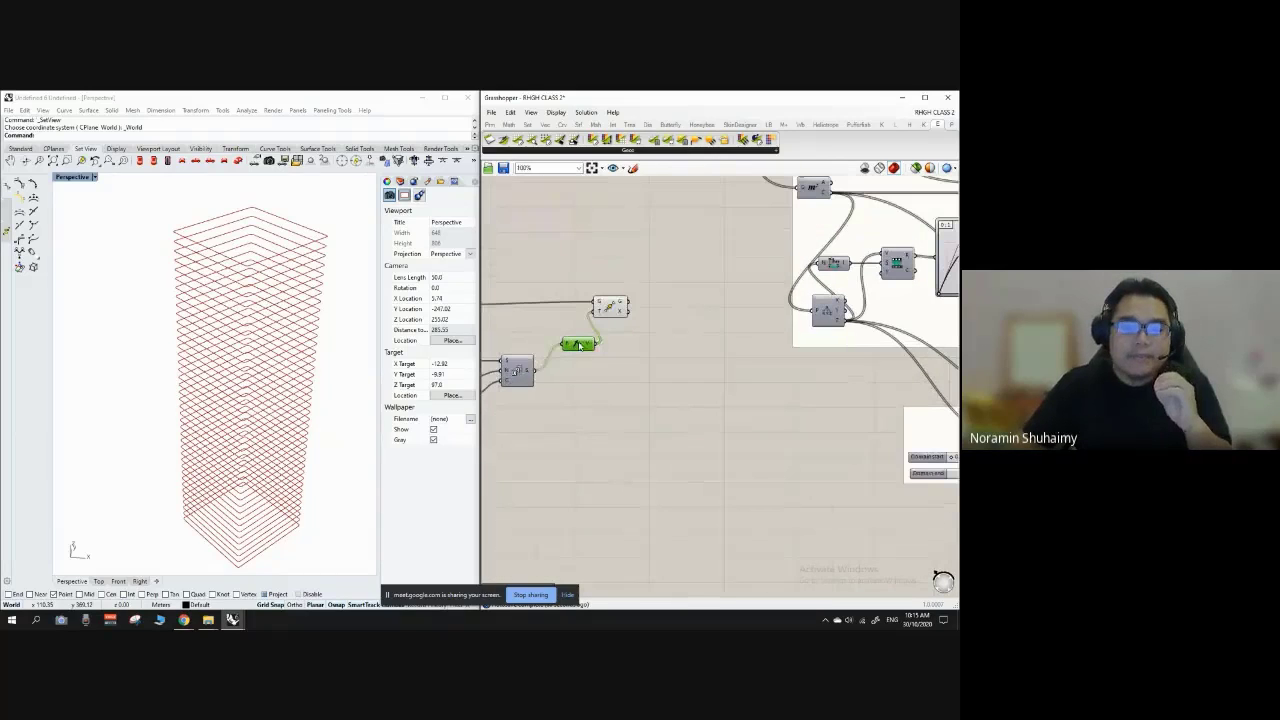
left_click_drag(580, 346, 551, 314)
left_click(574, 339)
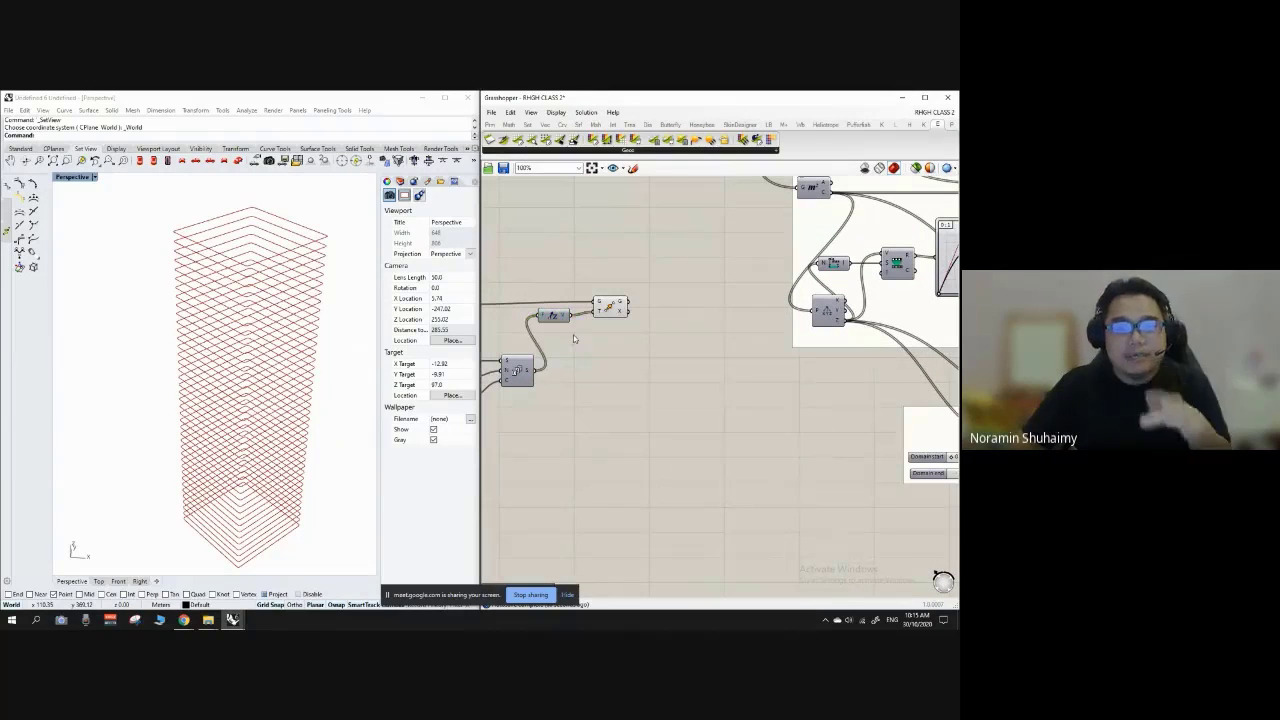
Step: Shift the reference group containing the graph mapper slightly higher on the canvas
scroll(585, 380, "down", 4)
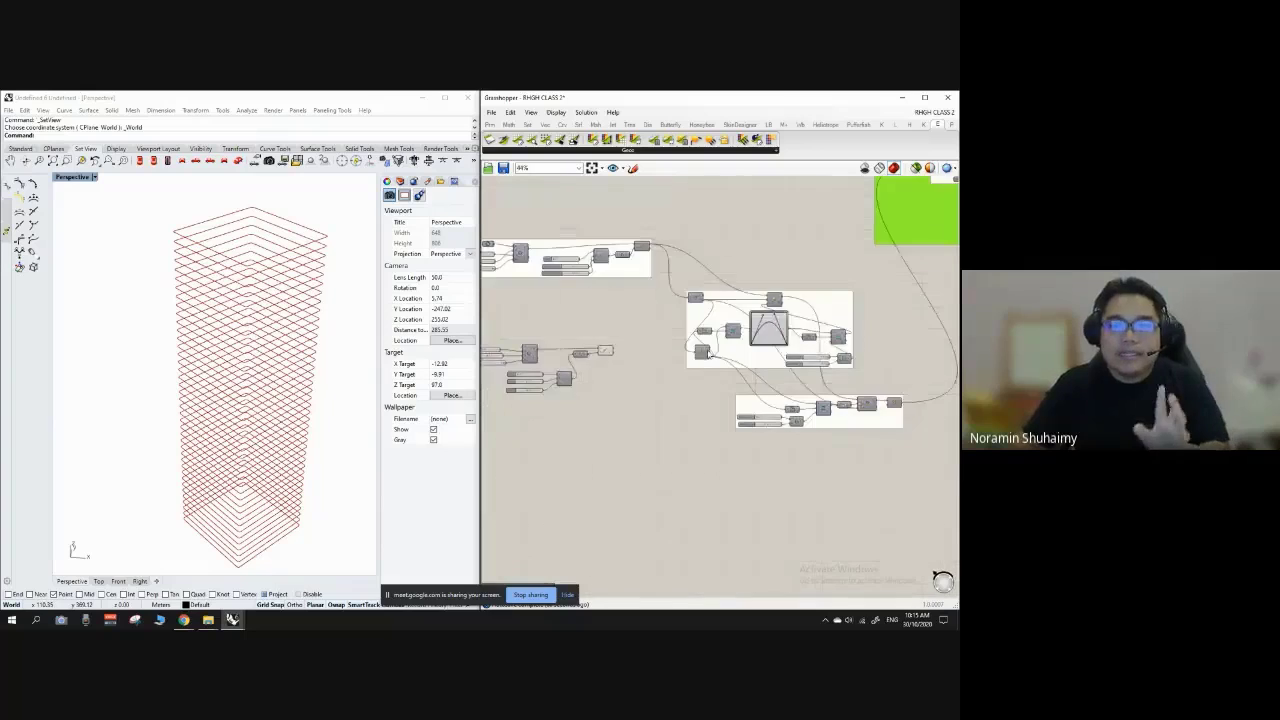
scroll(746, 342, "up", 3)
left_click(787, 374)
left_click_drag(787, 374, 790, 360)
right_click_drag(525, 370, 594, 366)
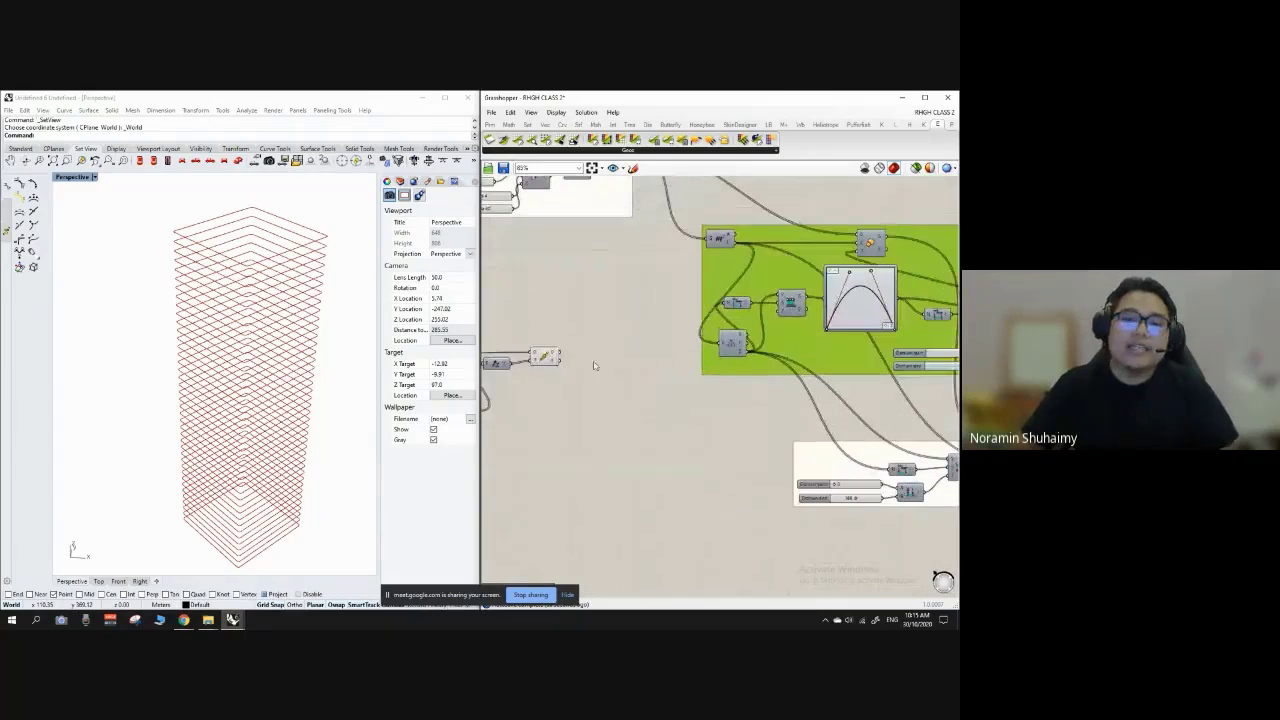
Step: Add a Scale component beside the new Move component and place it slightly lower on the canvas
left_click(546, 359)
left_click(650, 366)
scroll(575, 353, "down", 3)
scroll(582, 352, "up", 3)
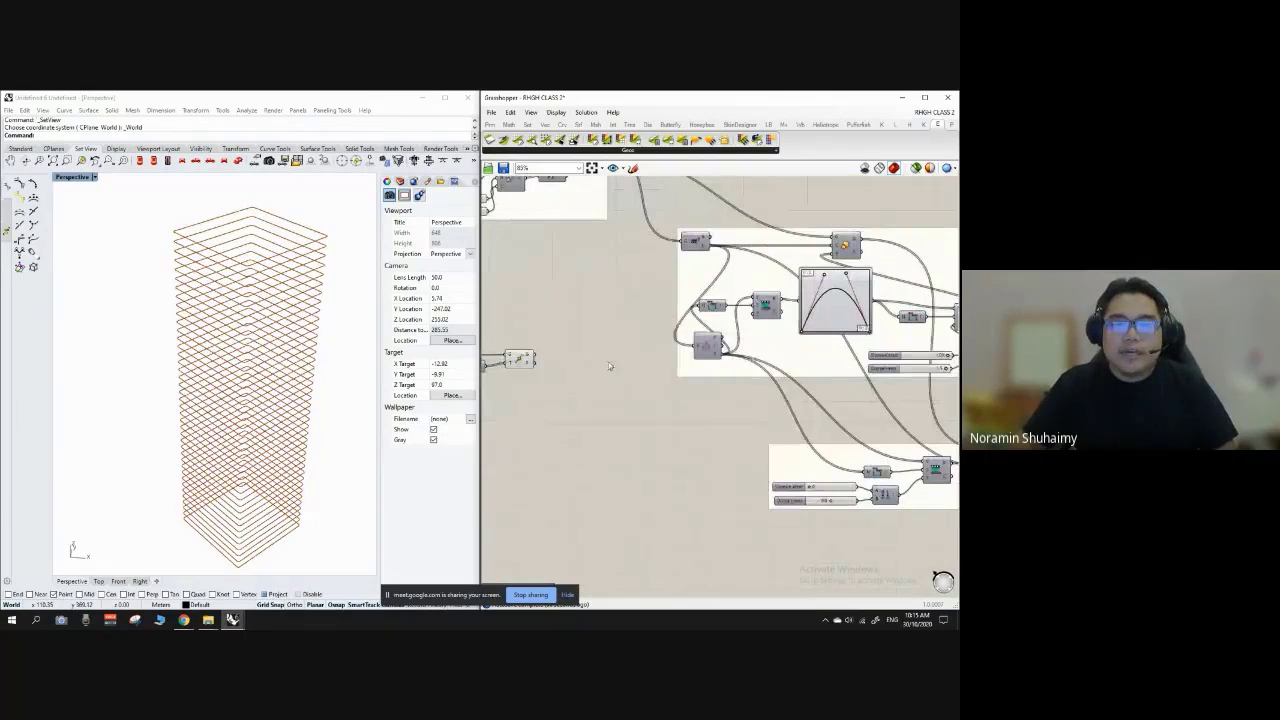
double_click(598, 362)
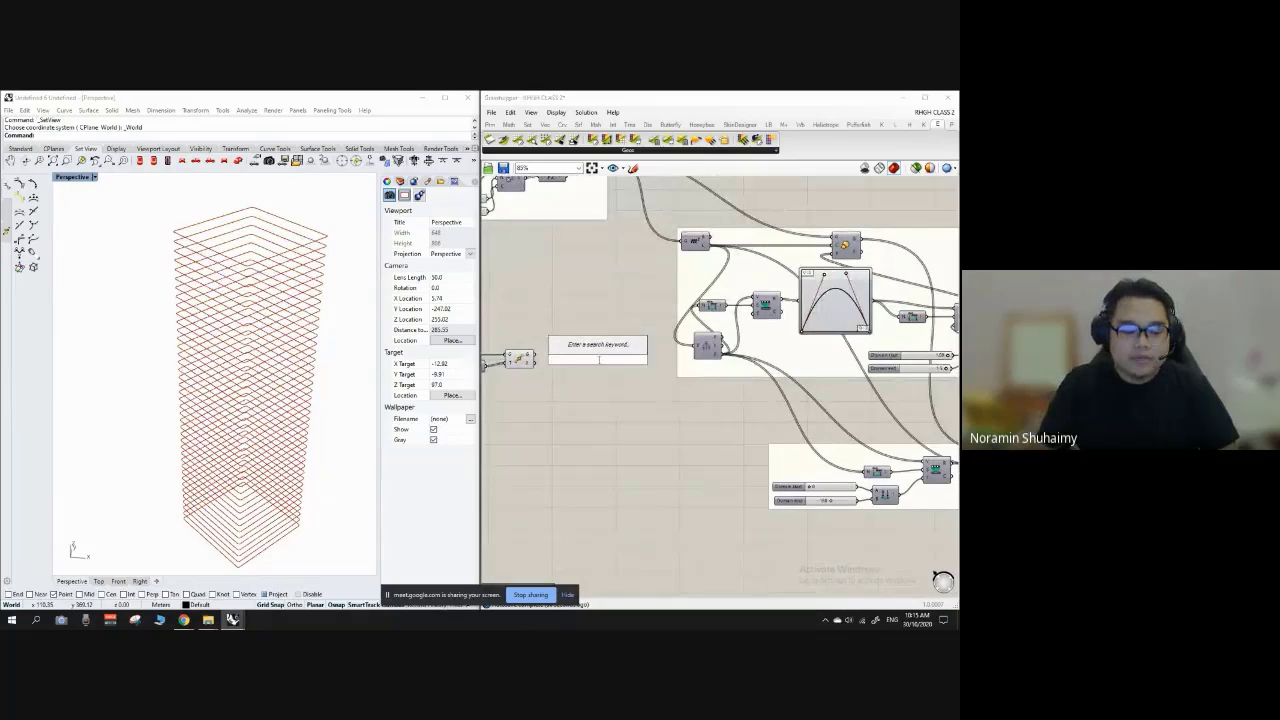
type("scale")
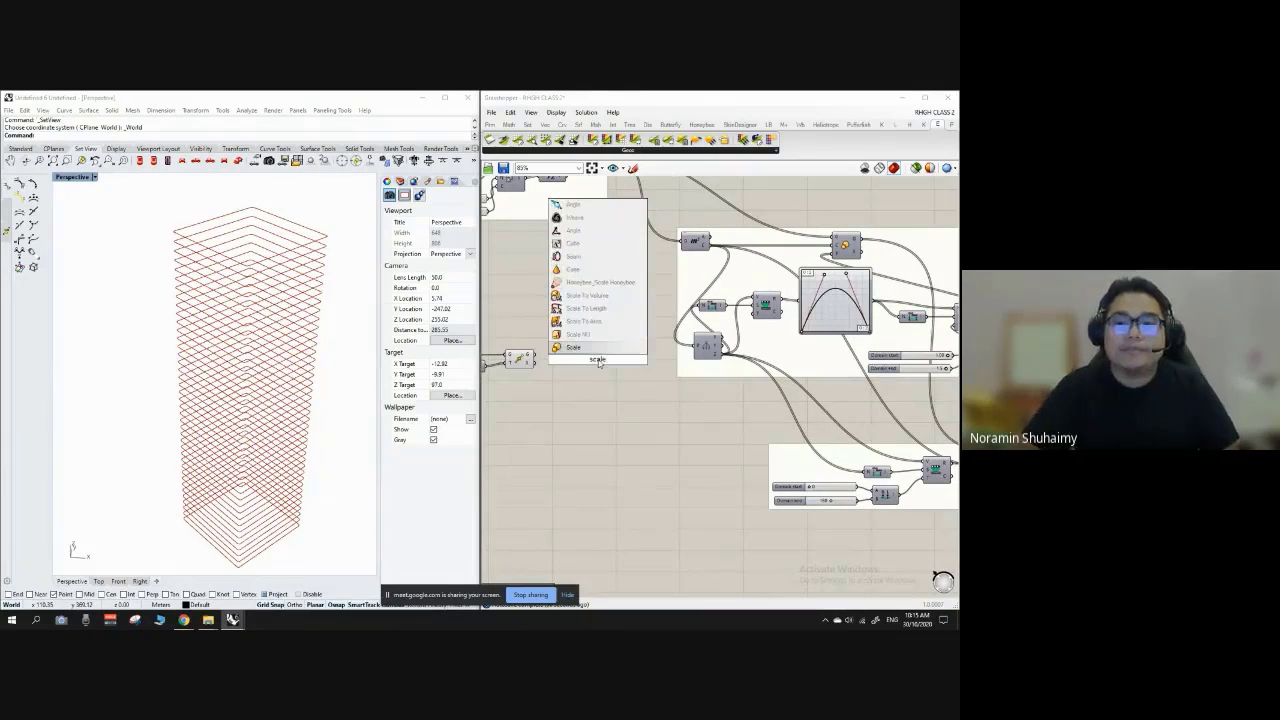
key("Return")
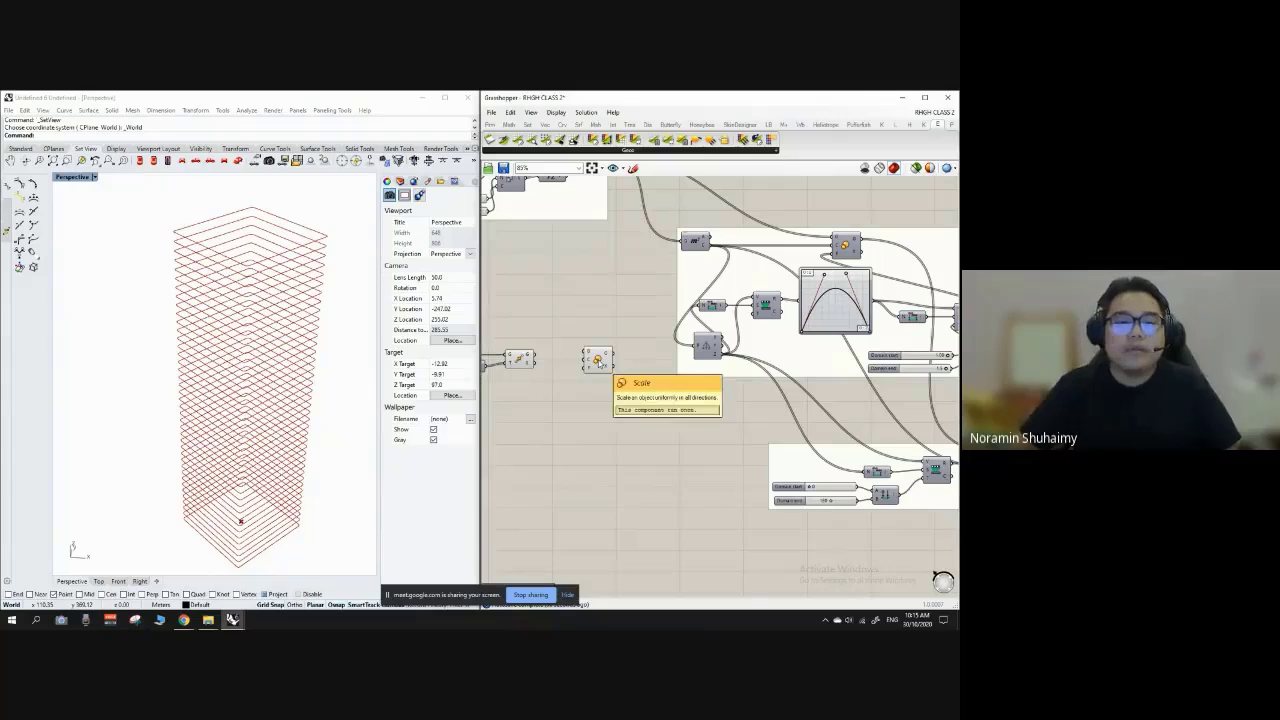
scroll(593, 358, "up", 1)
left_click_drag(598, 368, 603, 422)
left_click(561, 308)
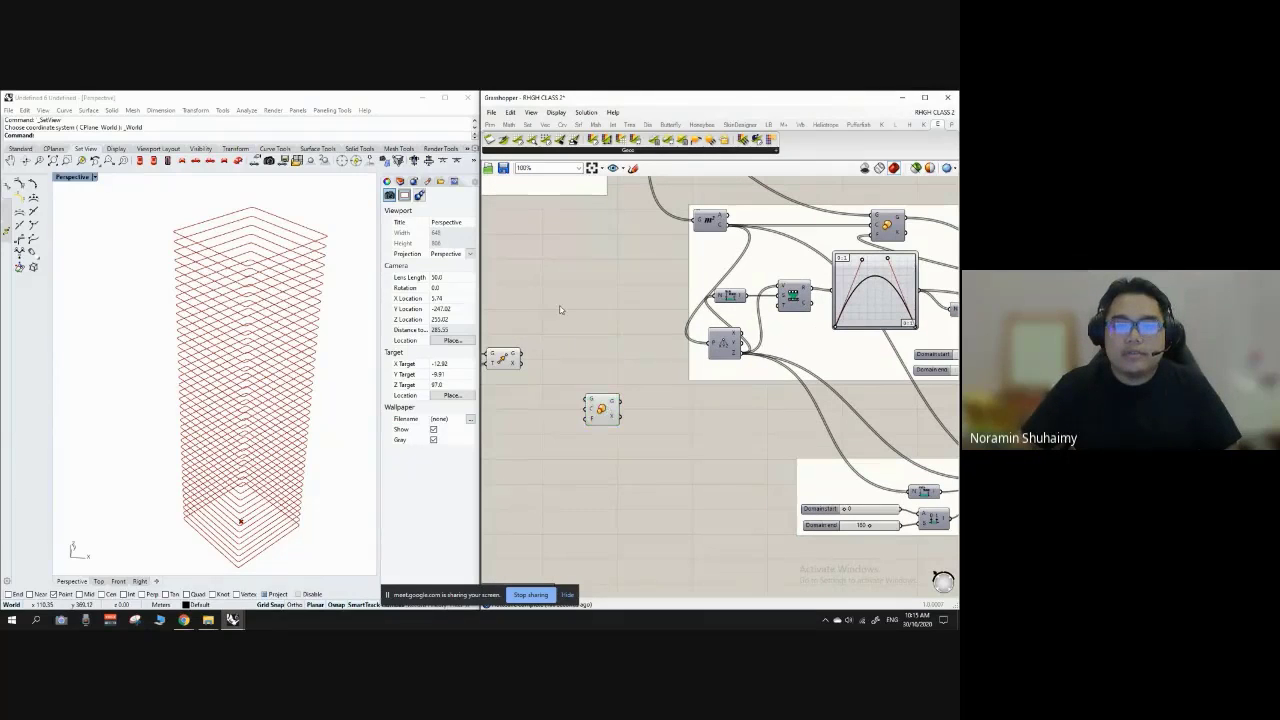
Step: Add an Area component between the new Move and Scale components
scroll(577, 451, "down", 3)
scroll(552, 424, "up", 3)
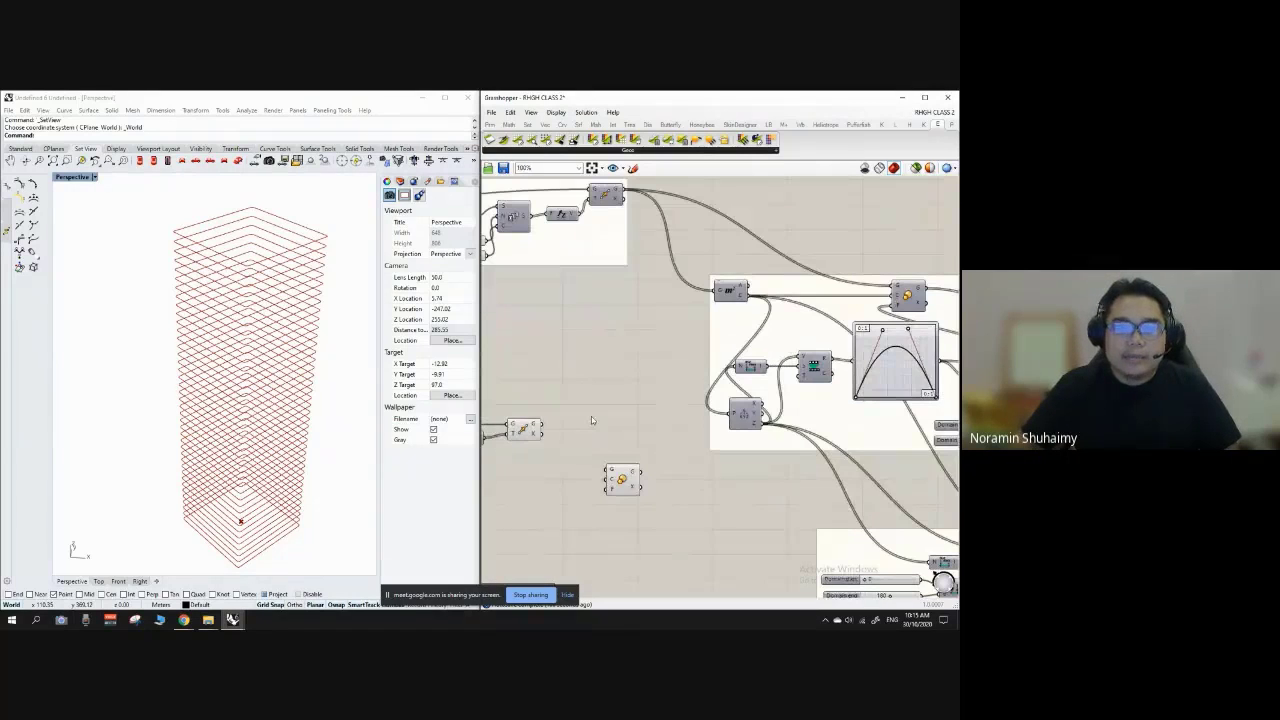
double_click(591, 416)
type("area")
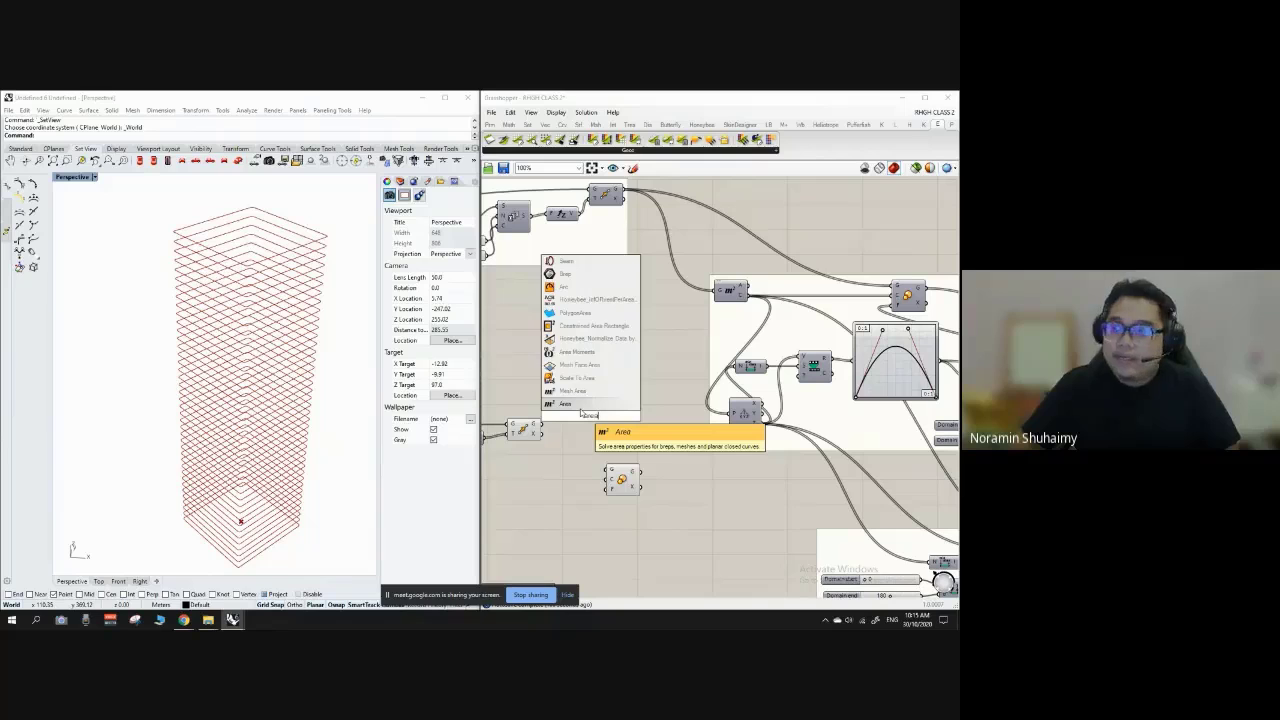
key("Return")
scroll(555, 435, "down", 2)
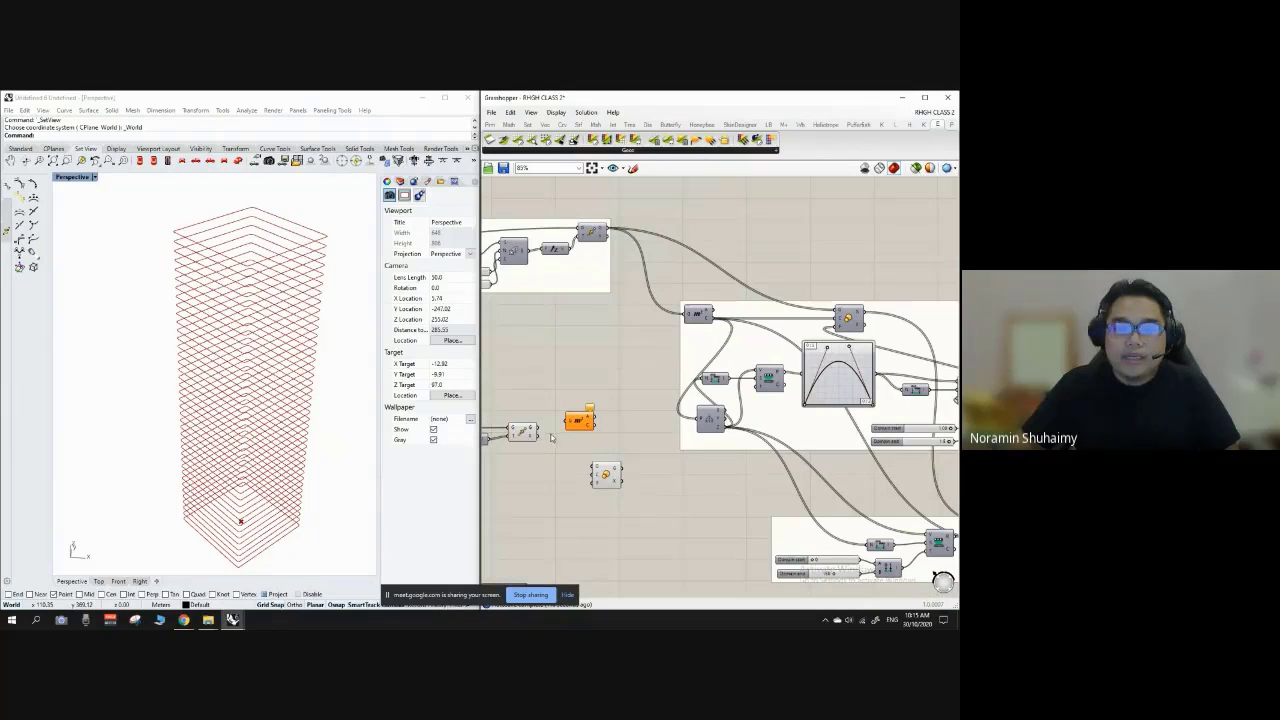
scroll(550, 437, "up", 1)
Step: Connect Move's geometry output to the Area input, place Area above Move and inspect the floor centroids along the tower
left_click(518, 431)
scroll(521, 433, "up", 3)
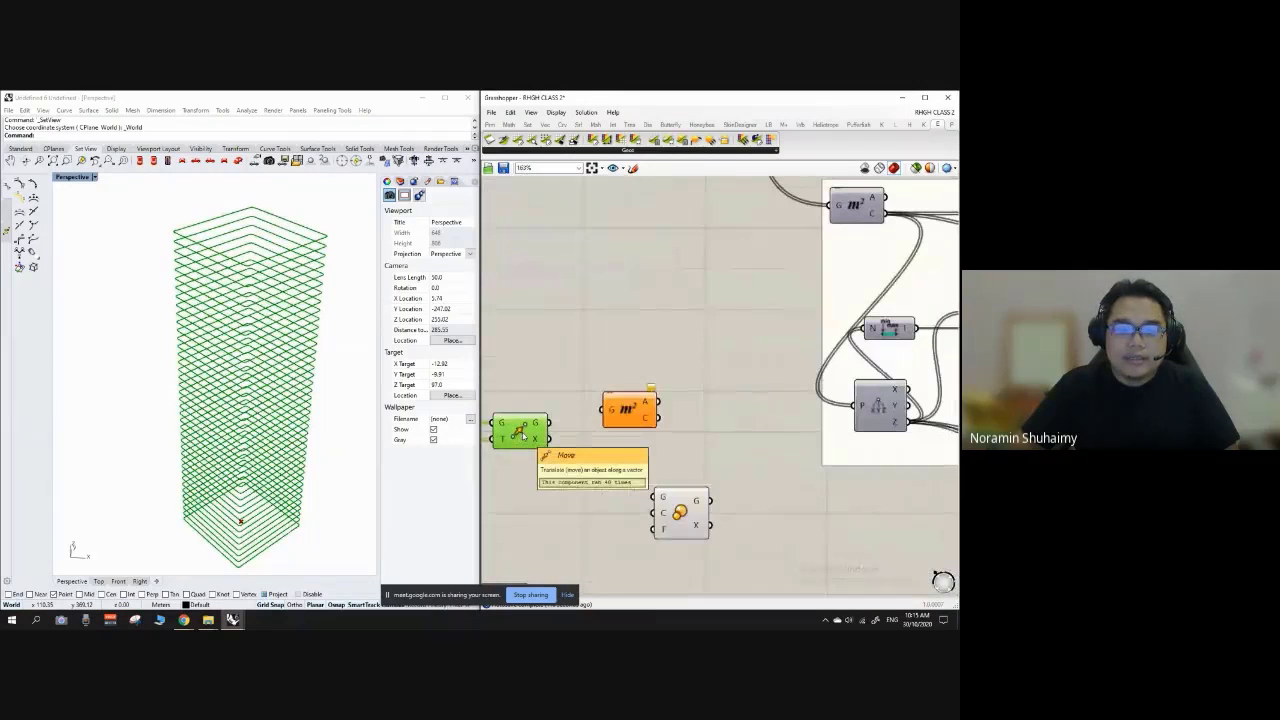
left_click_drag(549, 424, 620, 340)
left_click(590, 330)
right_click_drag(266, 366, 252, 254)
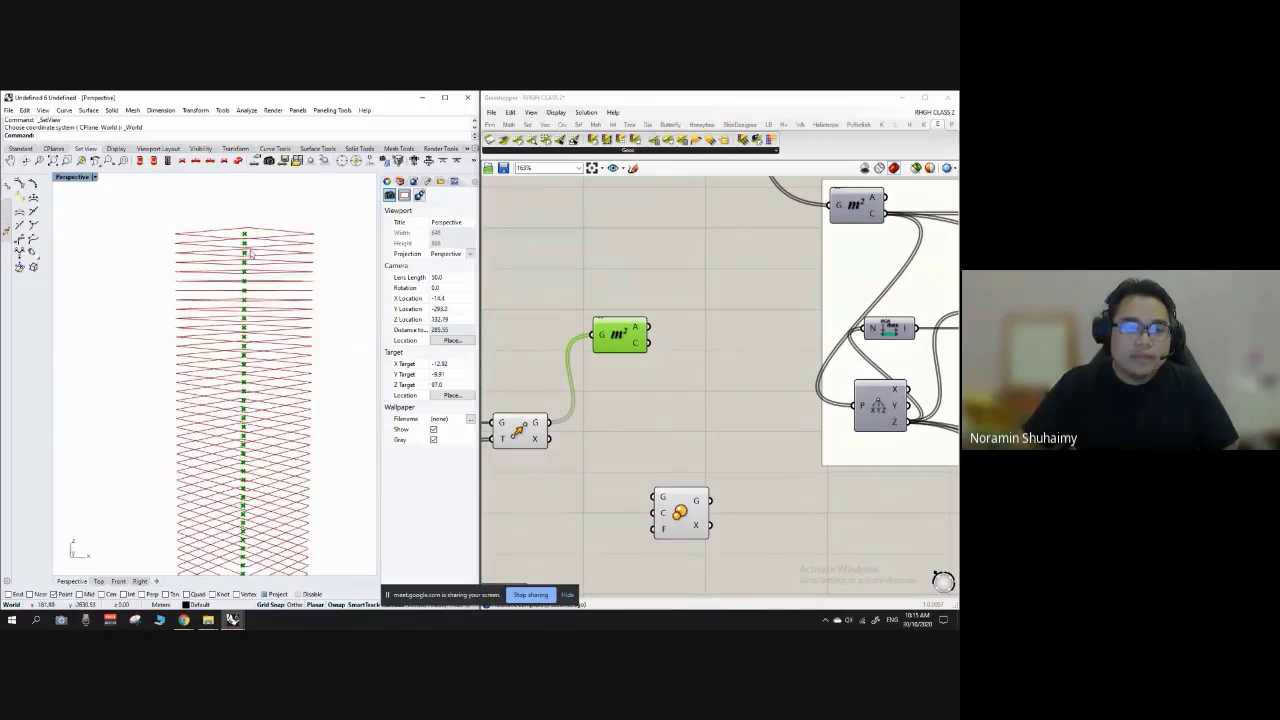
right_click_drag(282, 313, 232, 364)
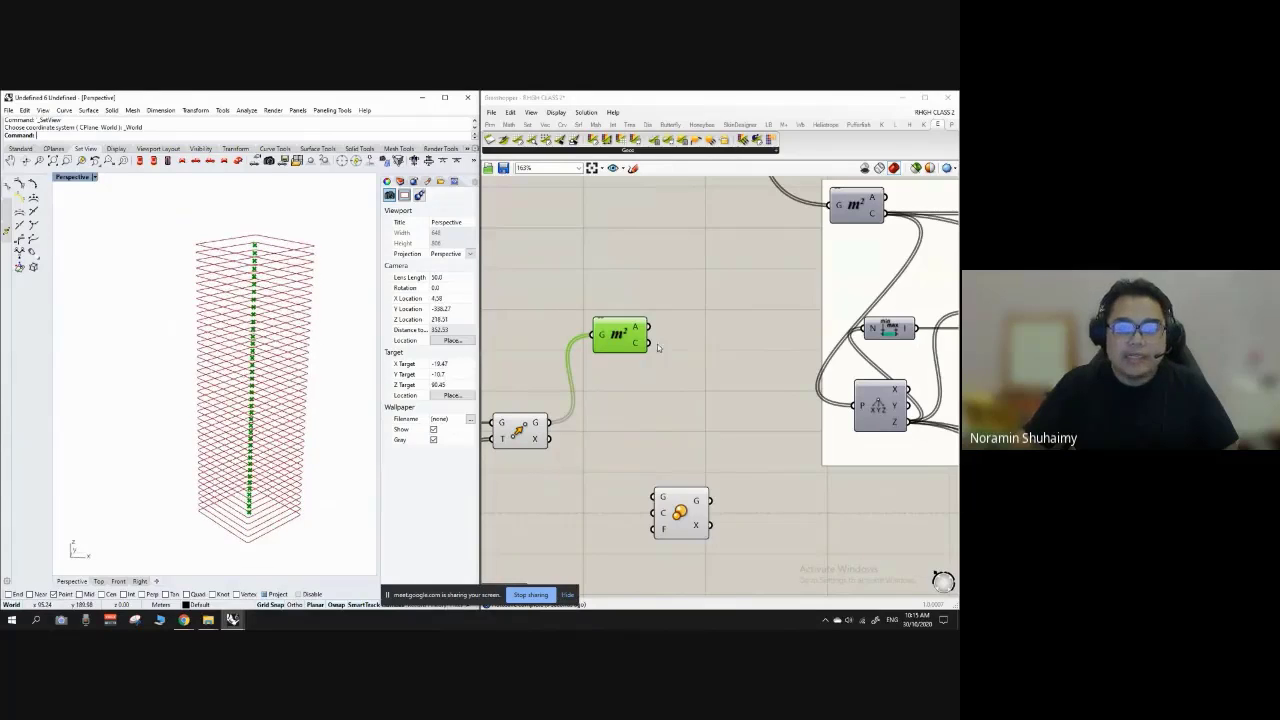
scroll(658, 347, "up", 2)
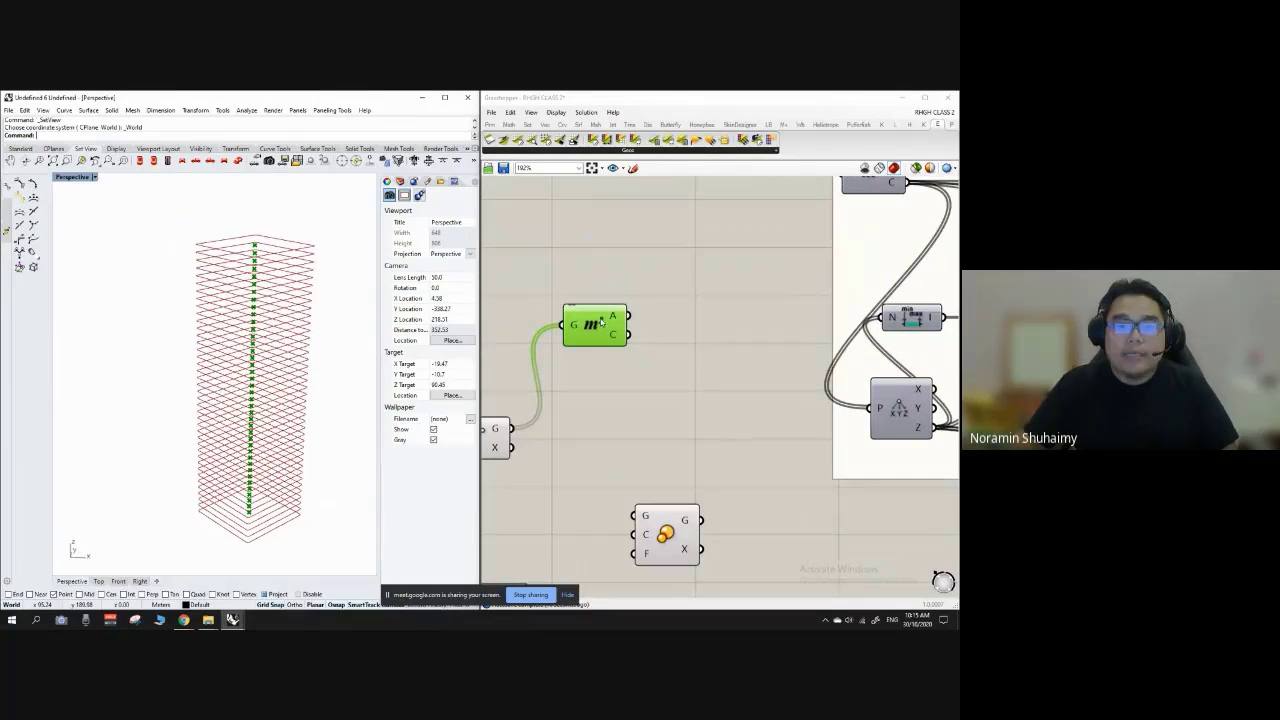
Step: Connect the new Move's geometry output to Scale's geometry input and place Scale farther along the chain
mouse_move(619, 340)
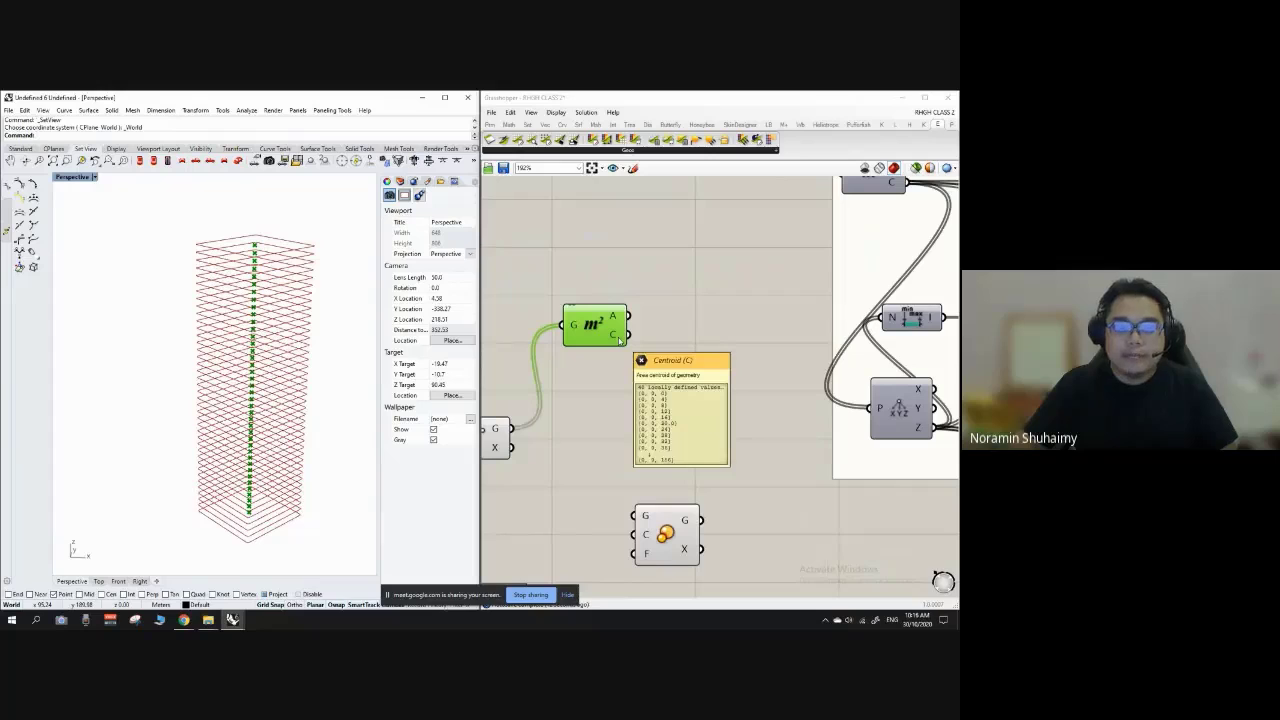
left_click(678, 341)
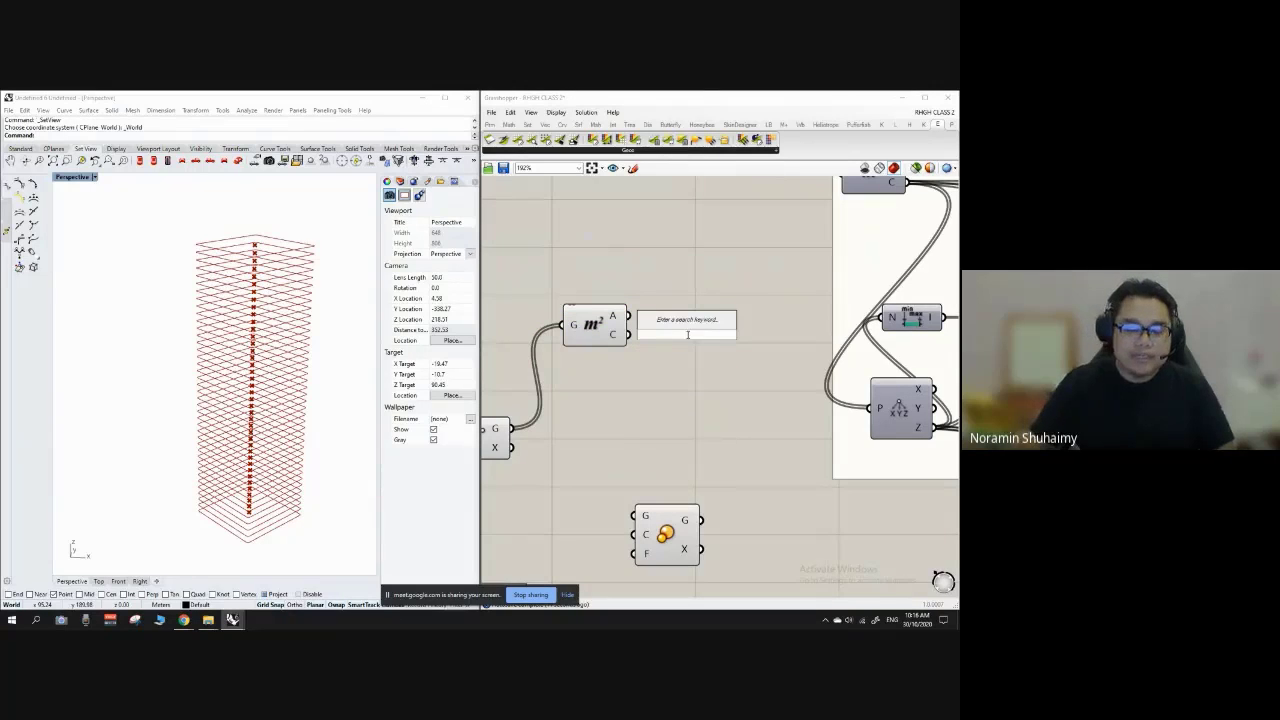
scroll(654, 330, "down", 3)
left_click_drag(657, 451, 623, 424)
left_click(548, 367)
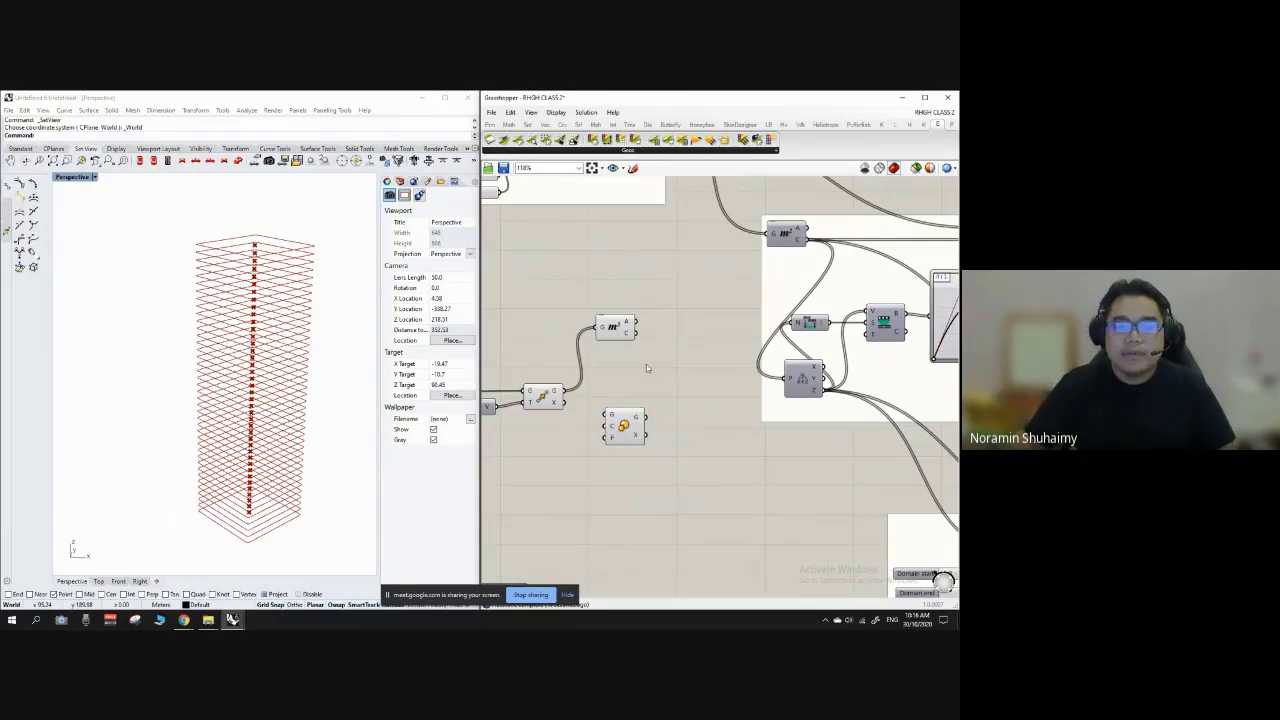
right_click_drag(631, 398, 603, 382)
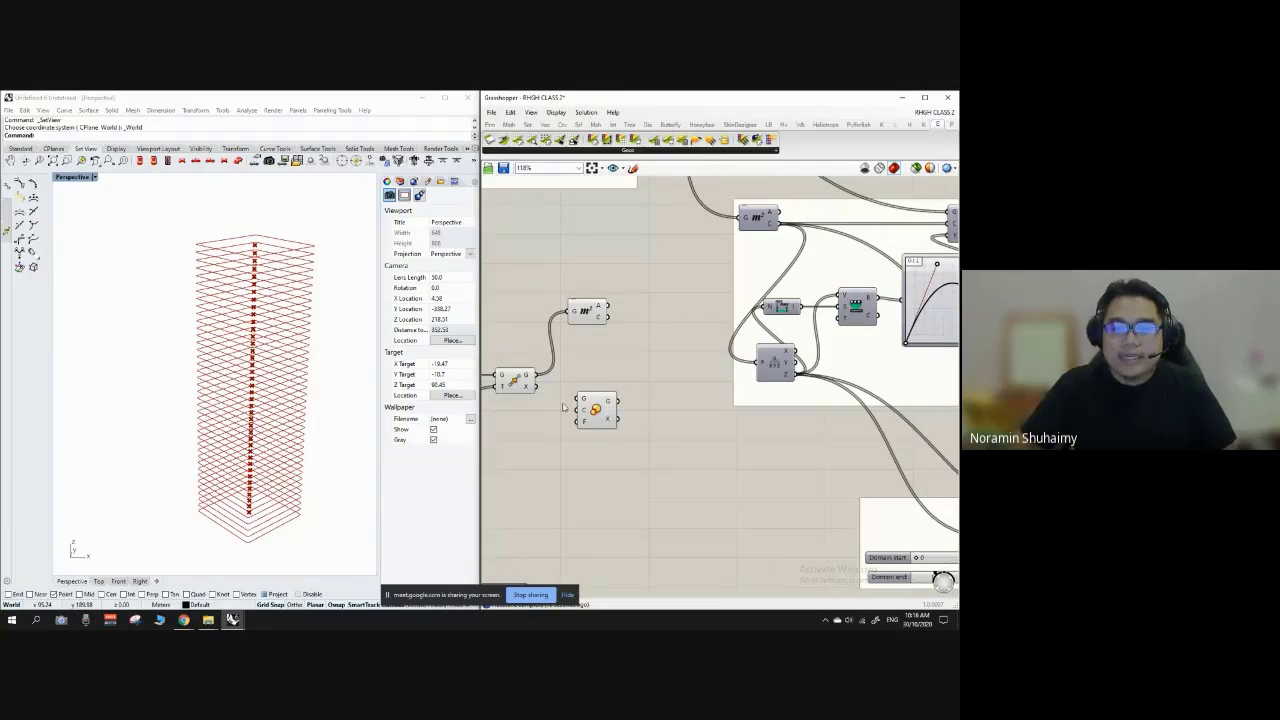
scroll(563, 406, "down", 2)
scroll(529, 390, "up", 2)
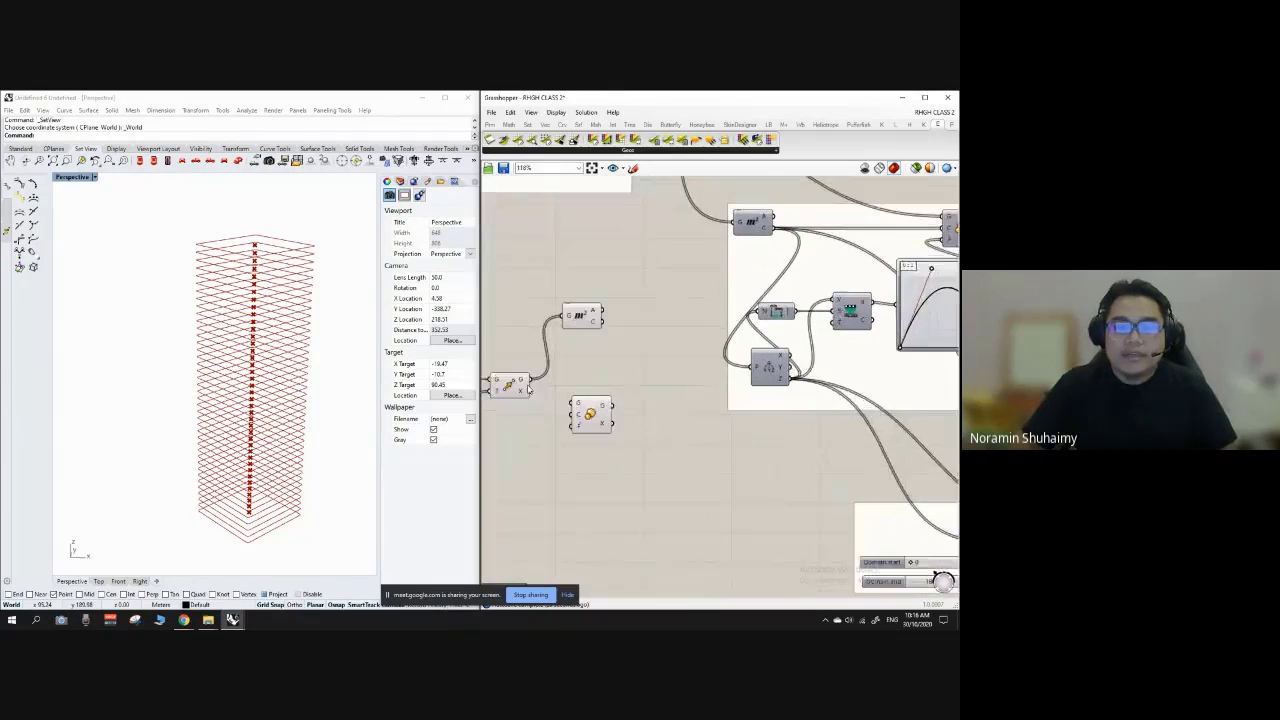
scroll(529, 390, "up", 1)
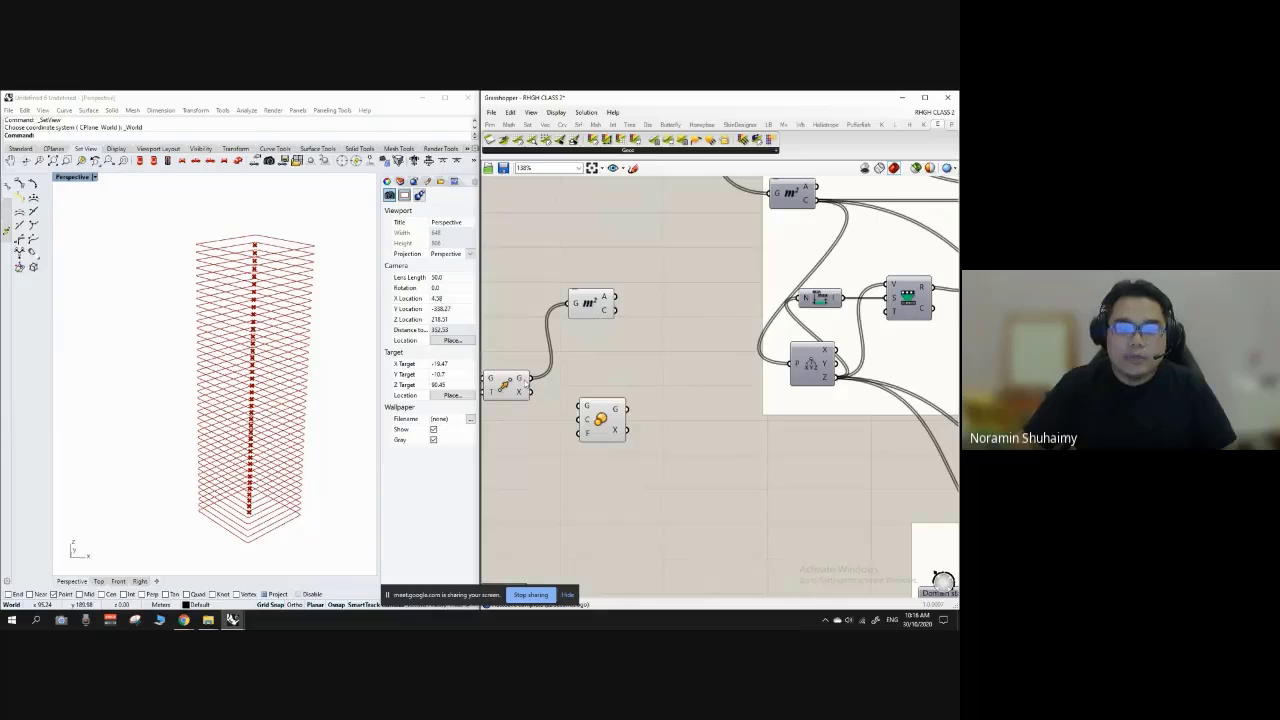
left_click_drag(522, 383, 671, 428)
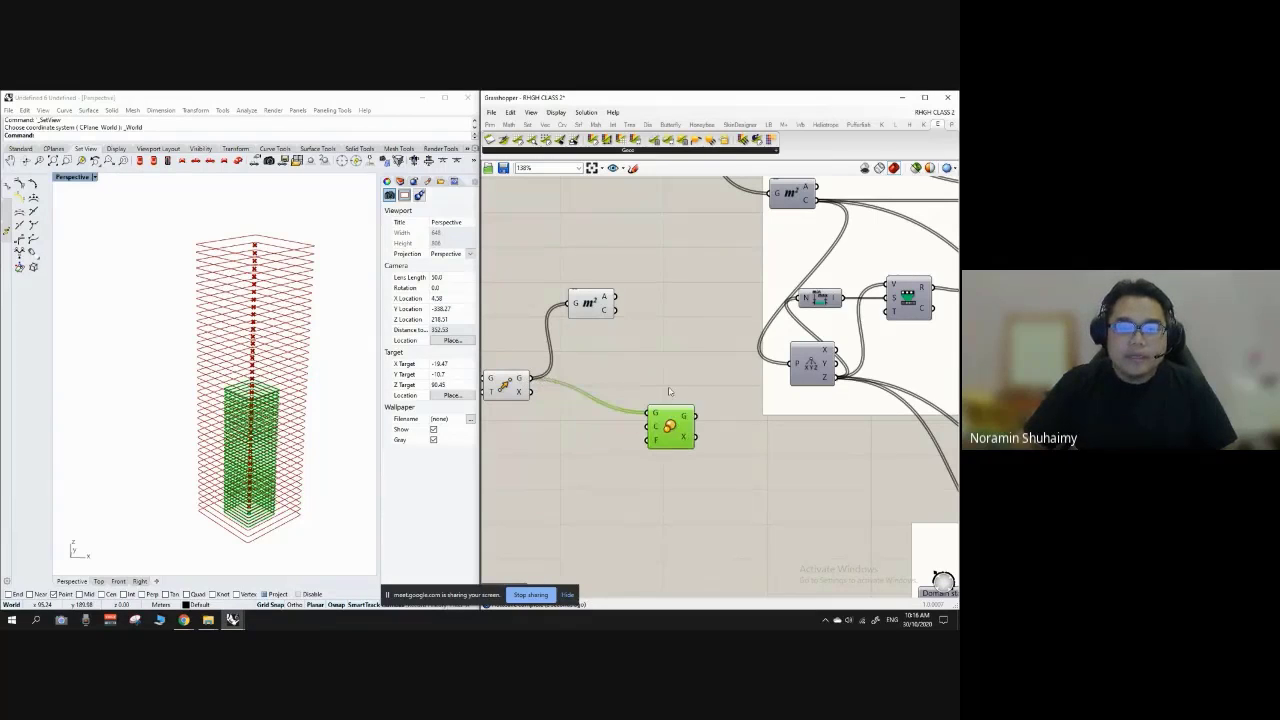
Step: Connect Area's centroid output to the center input of the new Scale component
left_click(665, 380)
scroll(613, 321, "up", 1)
left_click_drag(612, 321, 603, 338)
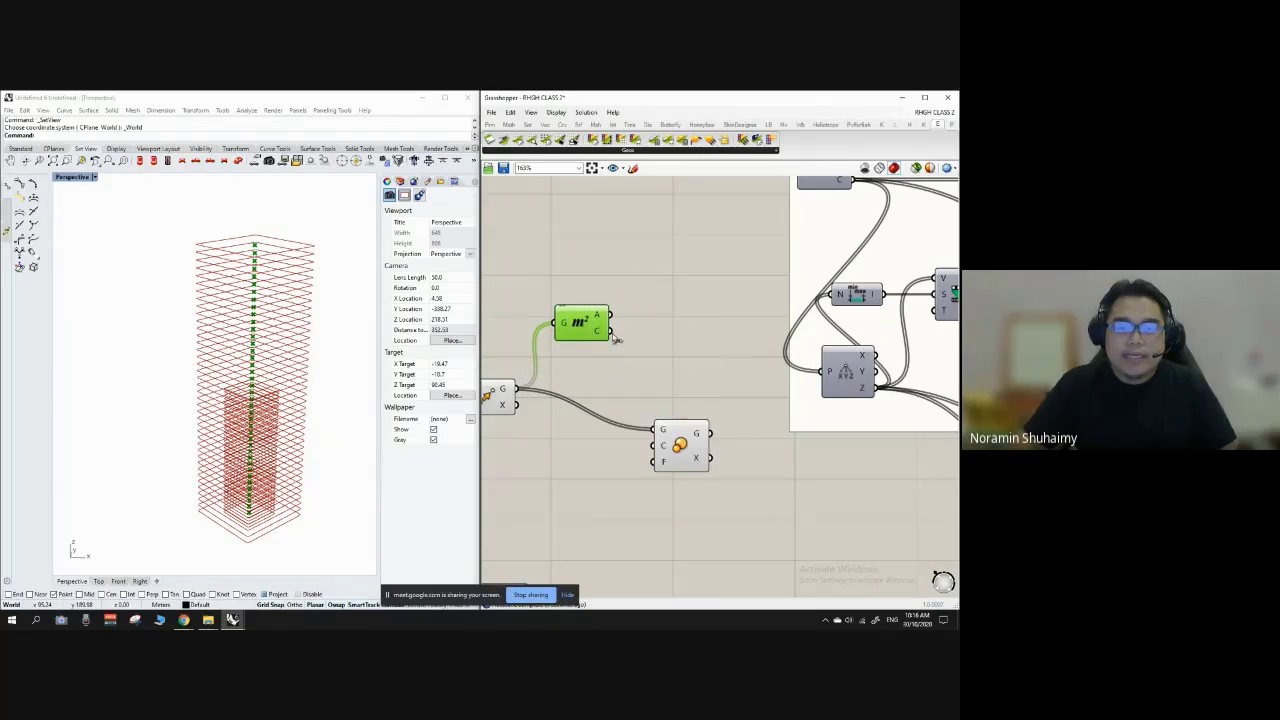
left_click_drag(613, 337, 655, 445)
left_click(648, 352)
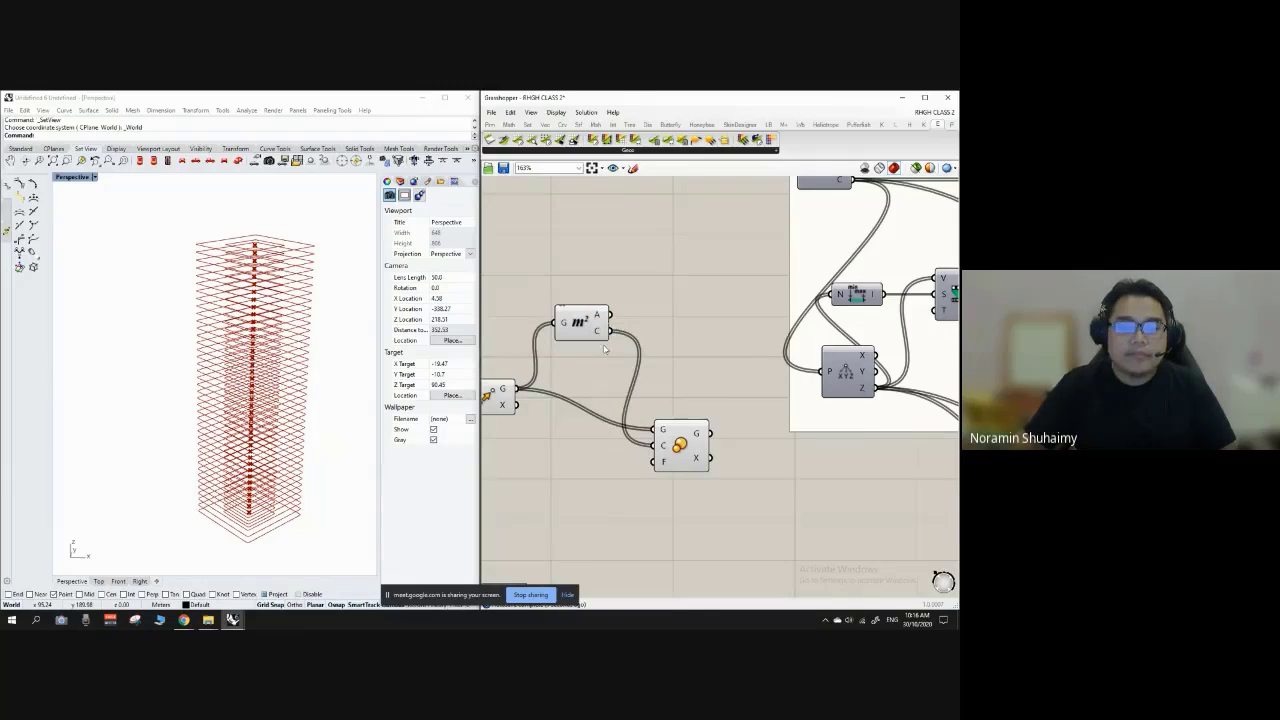
Step: Turn off the previews of the new Move and Area components so only the scaled floors are shown
scroll(640, 352, "down", 5)
scroll(593, 352, "up", 4)
scroll(593, 352, "down", 1)
scroll(585, 352, "up", 3)
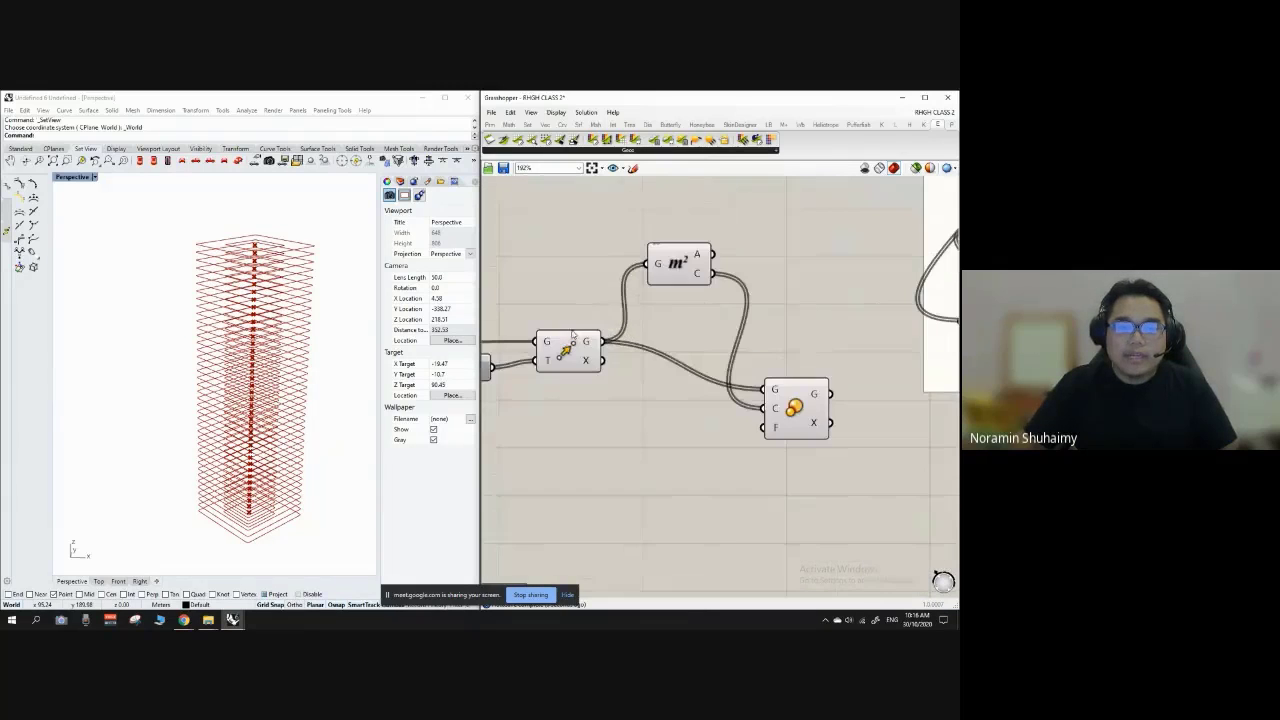
left_click(567, 348)
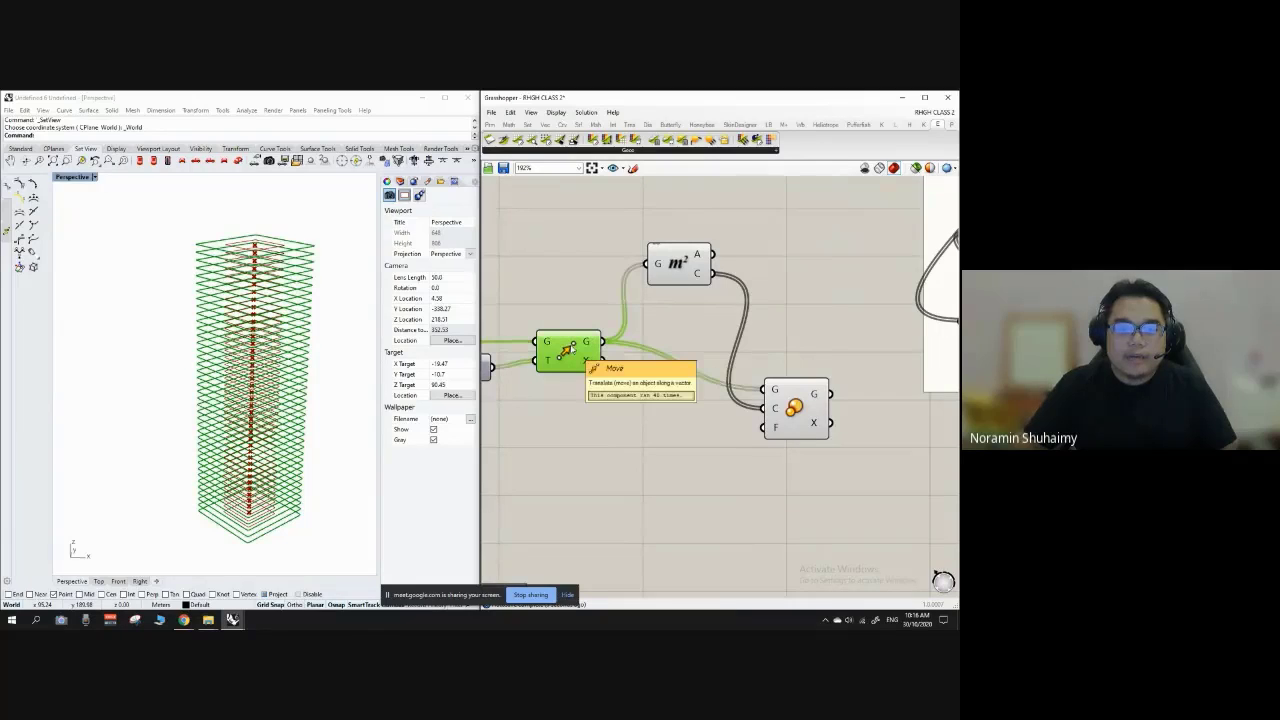
right_click(570, 348)
left_click(600, 366)
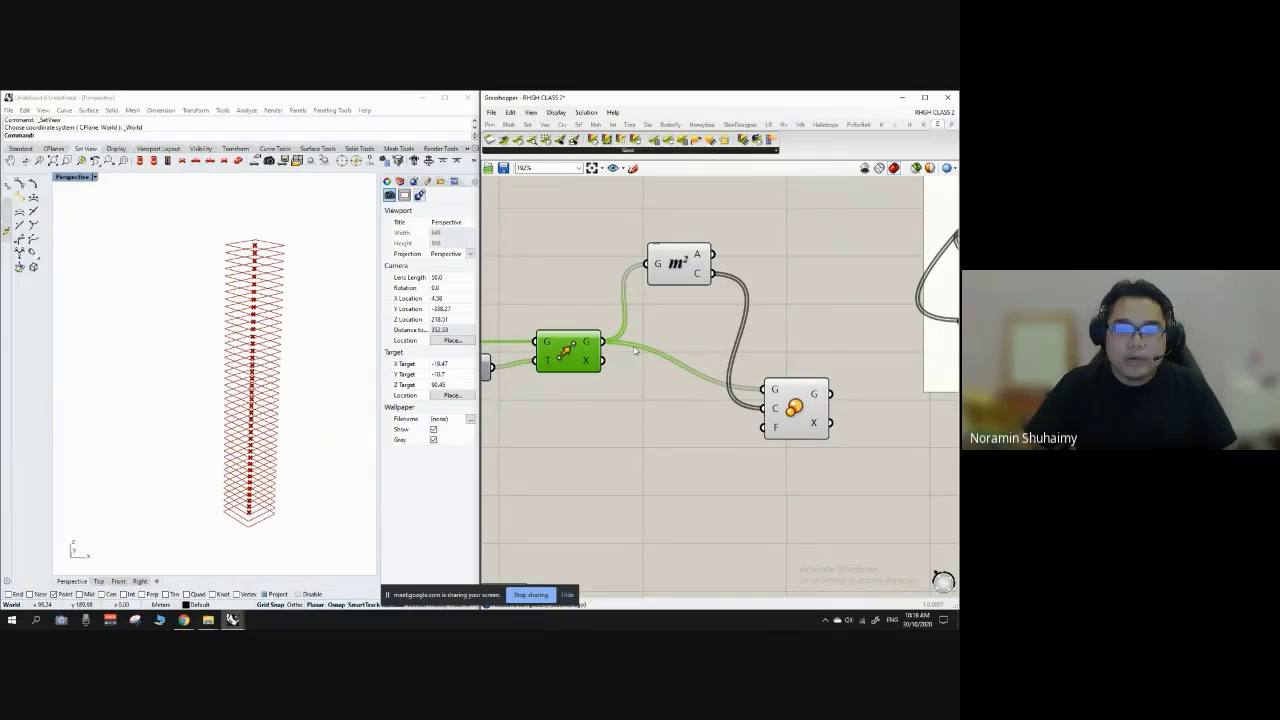
left_click(676, 265)
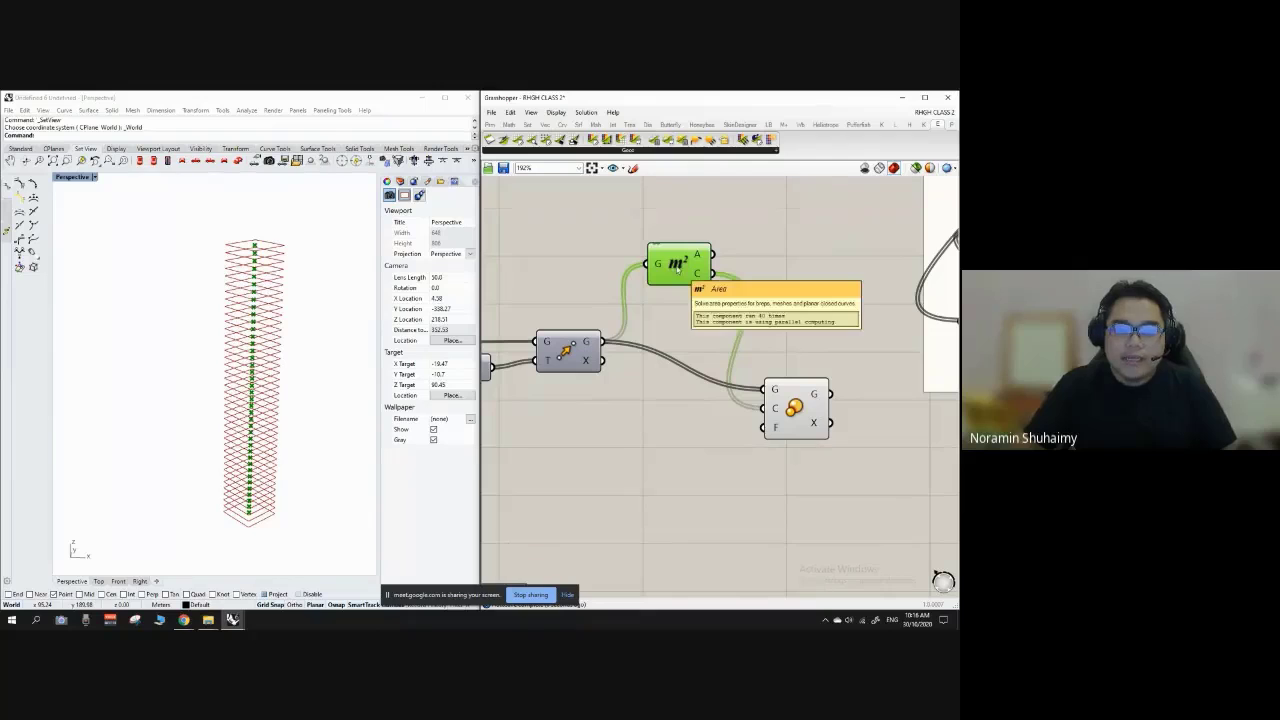
right_click(677, 266)
left_click(697, 284)
left_click(655, 396)
Step: Shift the reference graph mapper group higher on the canvas and place the reference rotation group directly beneath it
scroll(655, 396, "down", 2)
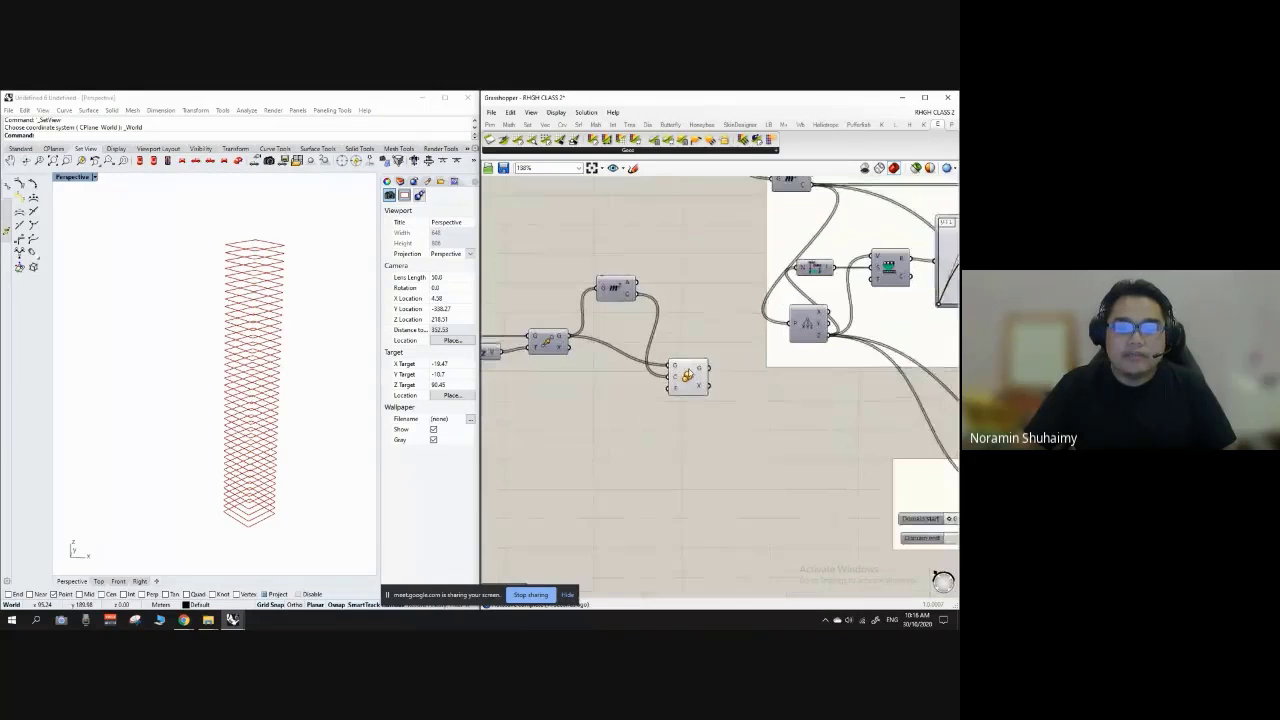
scroll(655, 396, "down", 5)
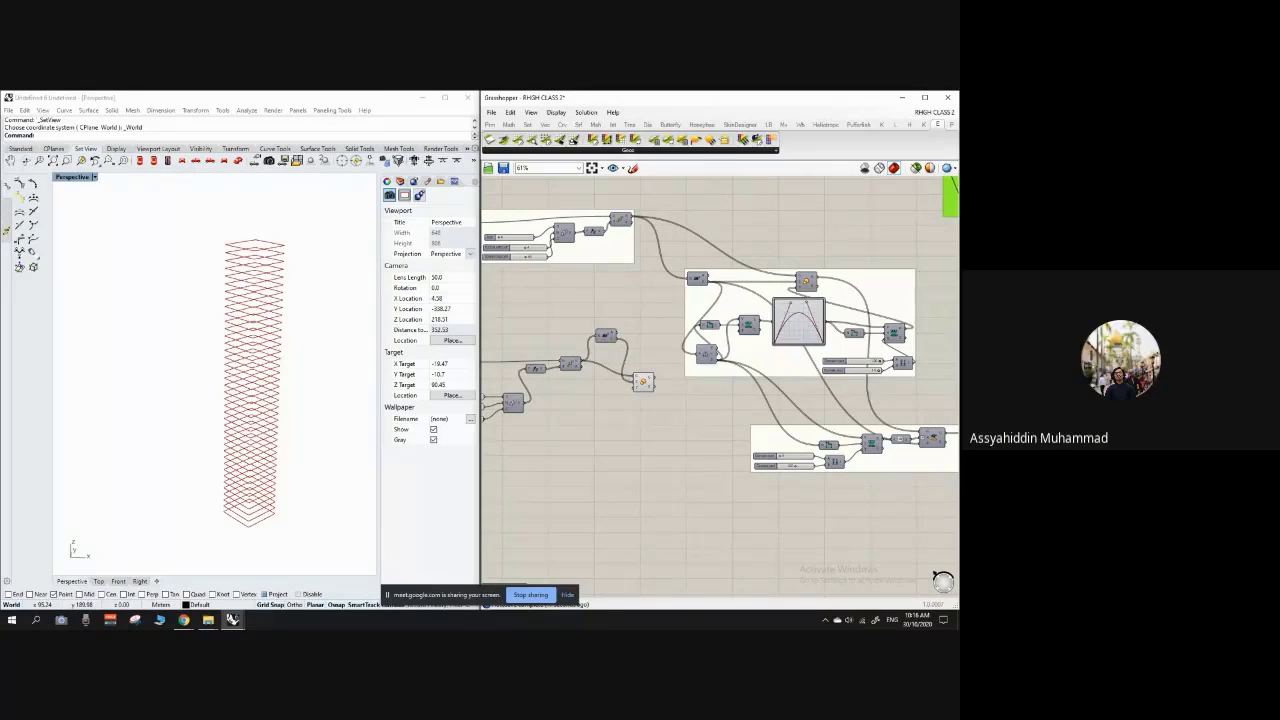
scroll(669, 354, "down", 3)
scroll(814, 322, "up", 3)
left_click_drag(812, 326, 807, 263)
scroll(779, 468, "up", 2)
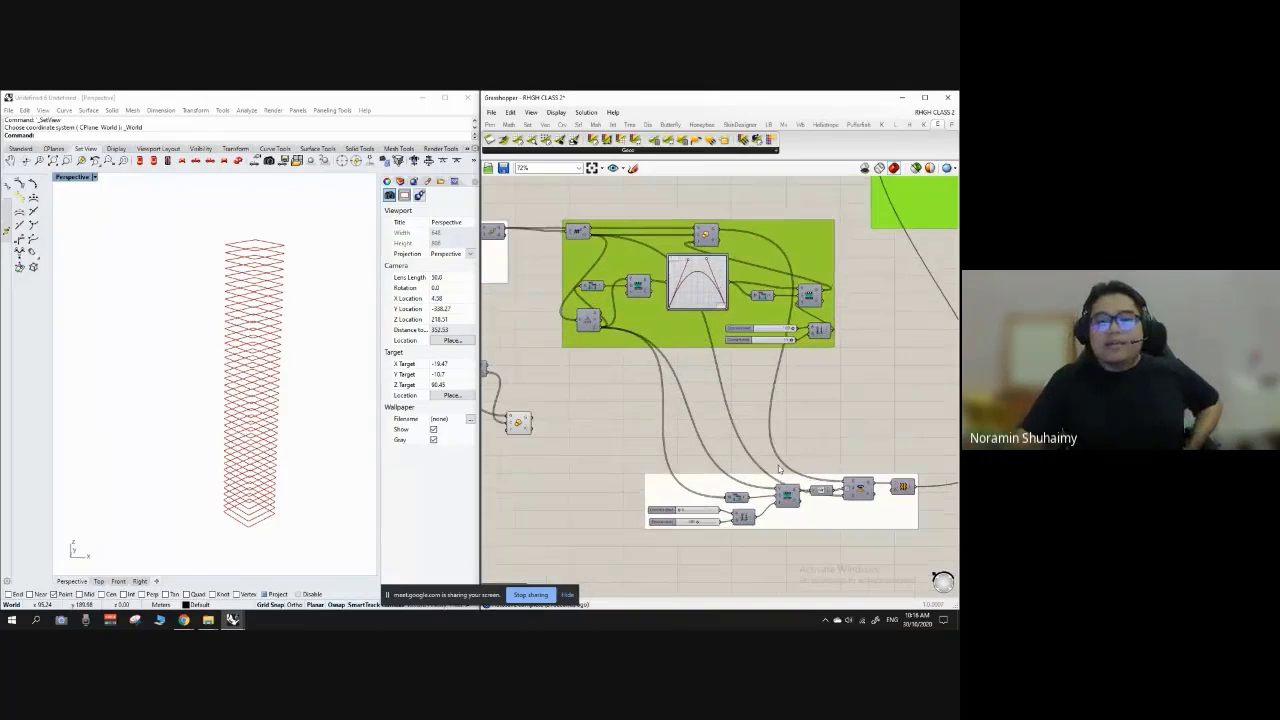
left_click_drag(837, 522, 754, 399)
left_click(768, 446)
scroll(760, 334, "down", 2)
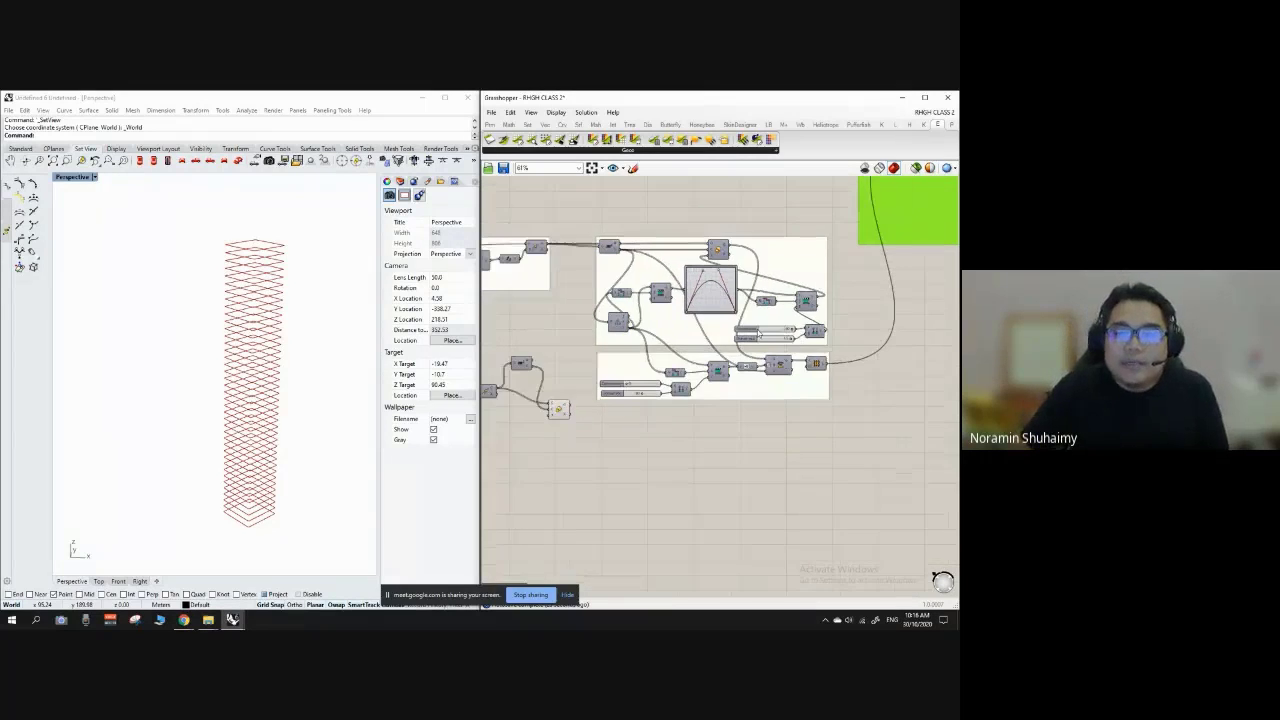
Step: Tidy the graph mapper group by arranging Deconstruct and Remap side by side with Bounds beneath them
scroll(619, 298, "up", 5)
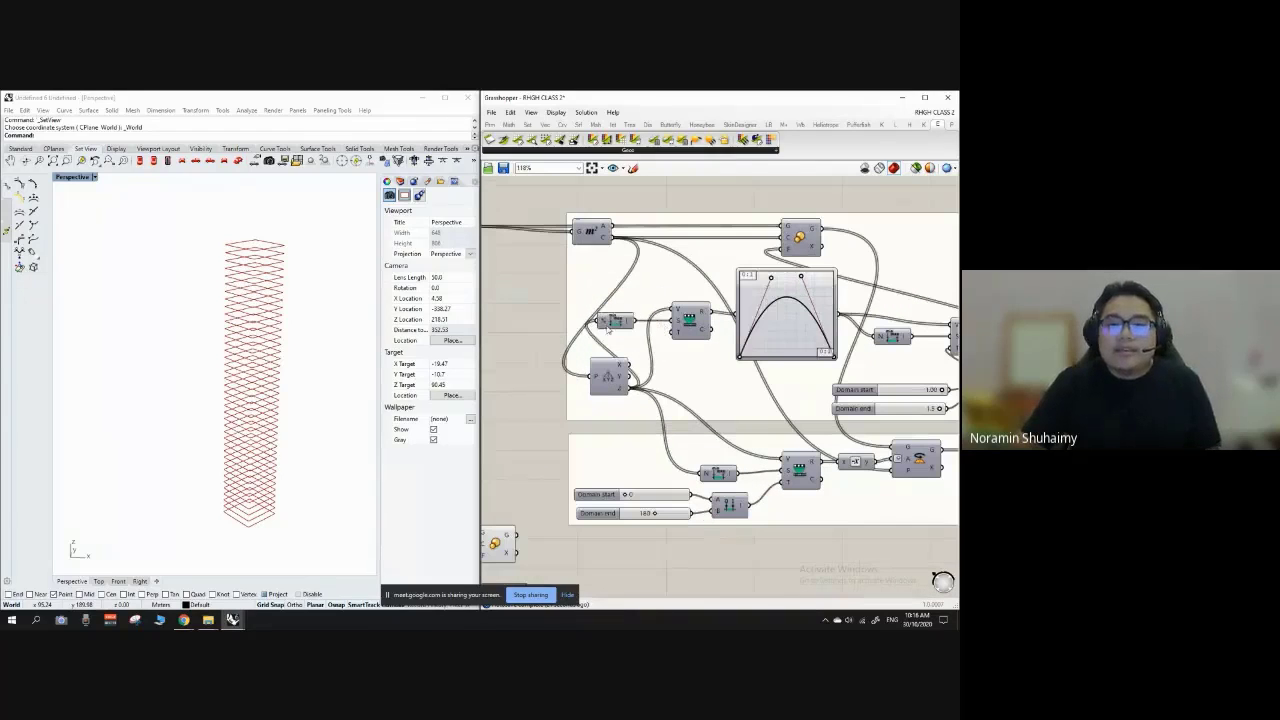
mouse_move(628, 325)
left_mouse_down()
mouse_move(671, 376)
mouse_move(607, 325)
left_mouse_up()
left_click_drag(690, 318, 681, 318)
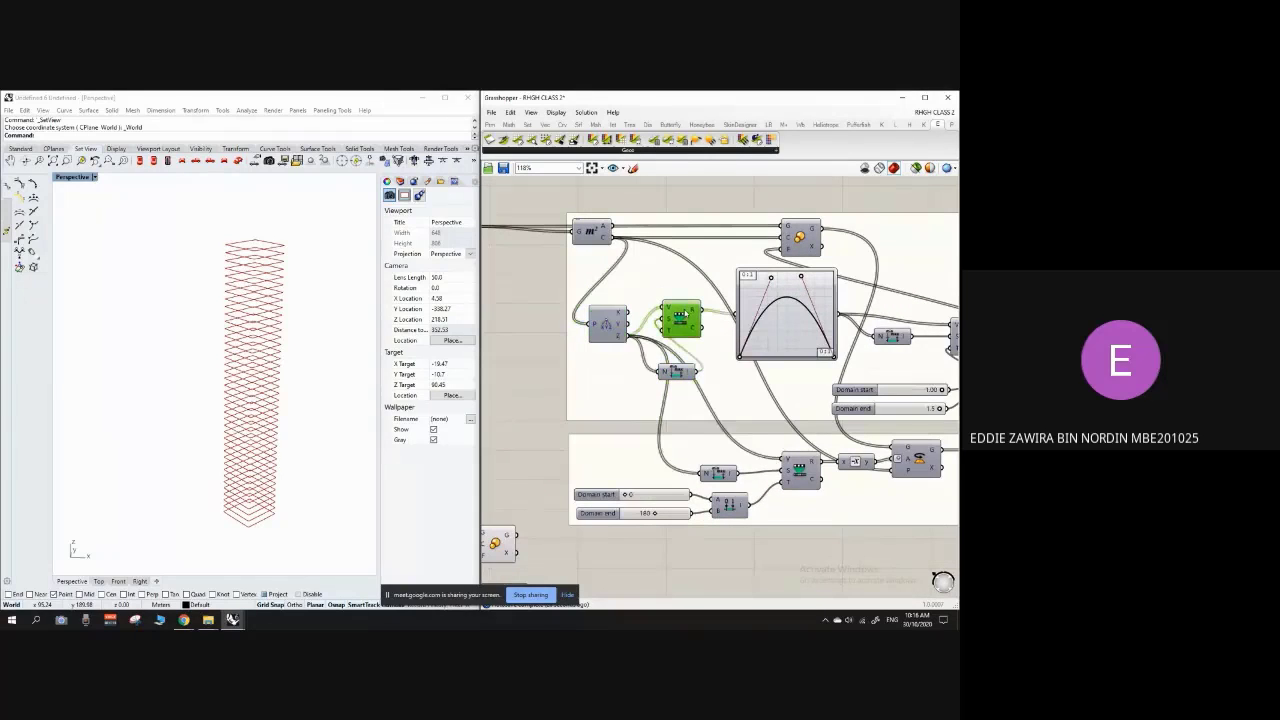
scroll(655, 289, "down", 4)
scroll(587, 402, "up", 4)
Step: Align the new Scale component with Move and position Area above and between them
left_click_drag(558, 448, 566, 420)
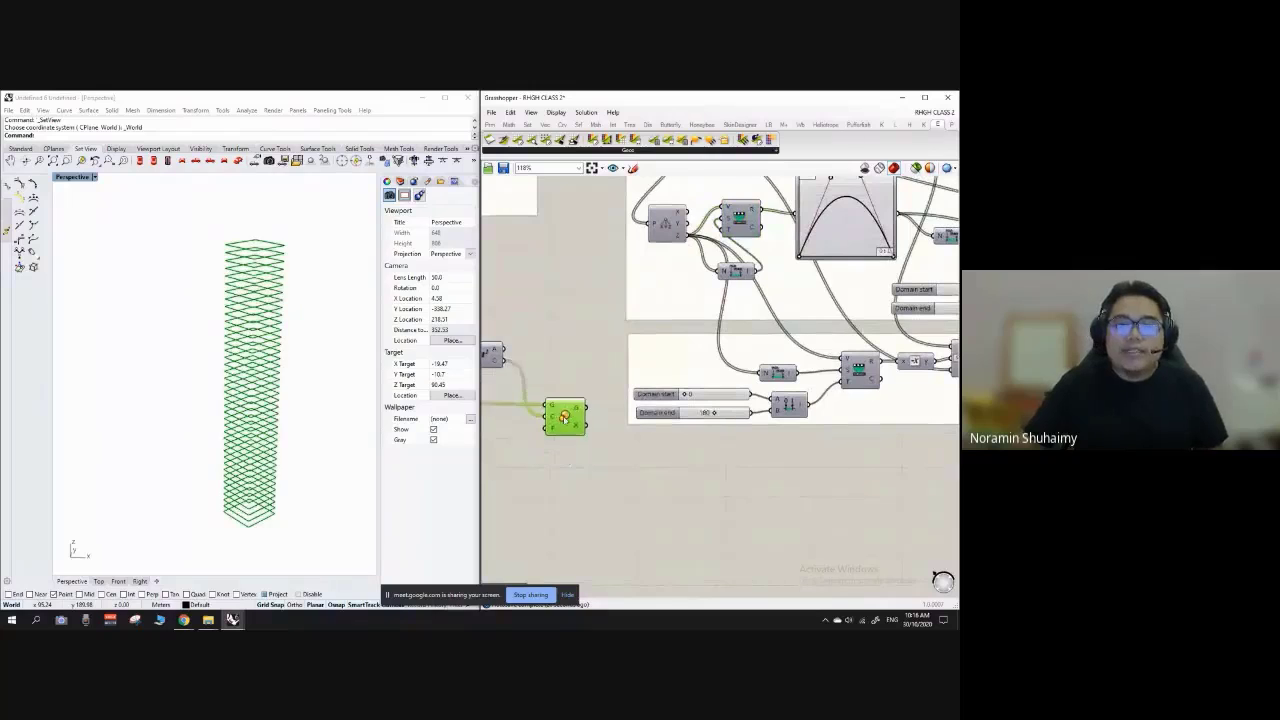
left_click(696, 461)
right_click_drag(495, 425, 598, 437)
scroll(598, 432, "up", 3)
left_click_drag(573, 323, 578, 323)
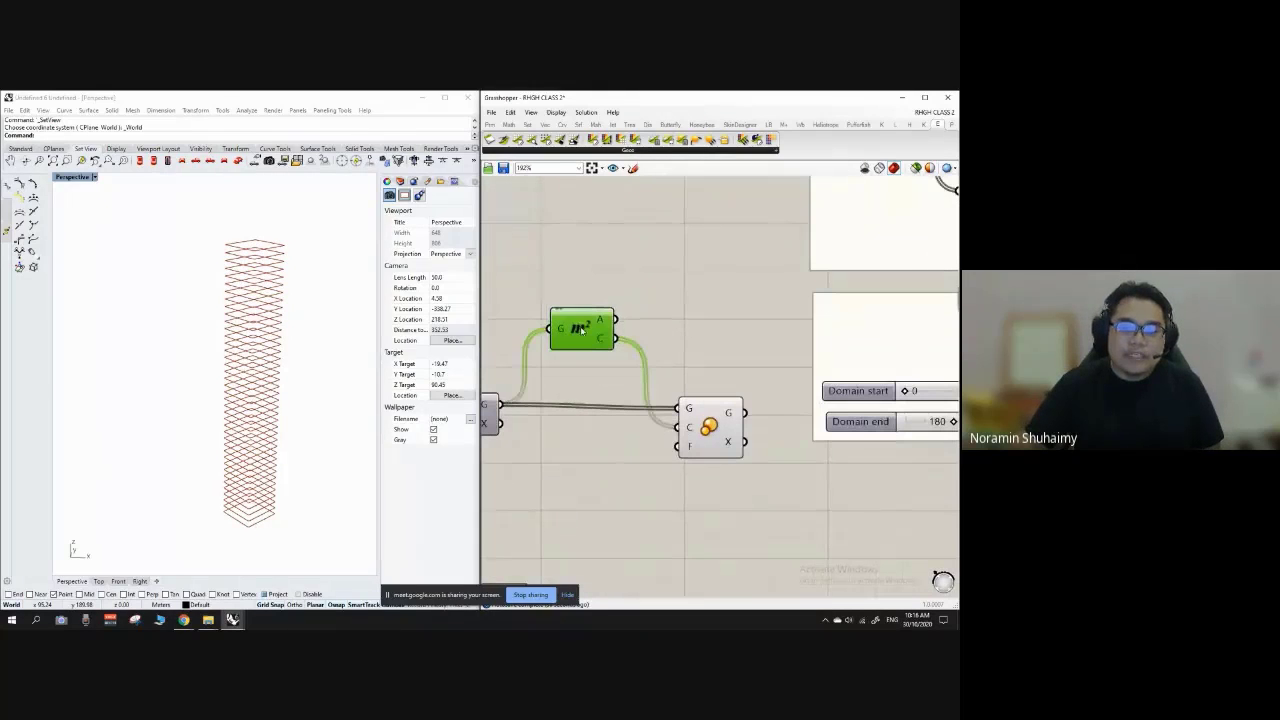
left_click(603, 261)
Step: Add a number slider with value 1.5 below Move and connect it to Scale's factor input
scroll(570, 440, "down", 2)
double_click(592, 450)
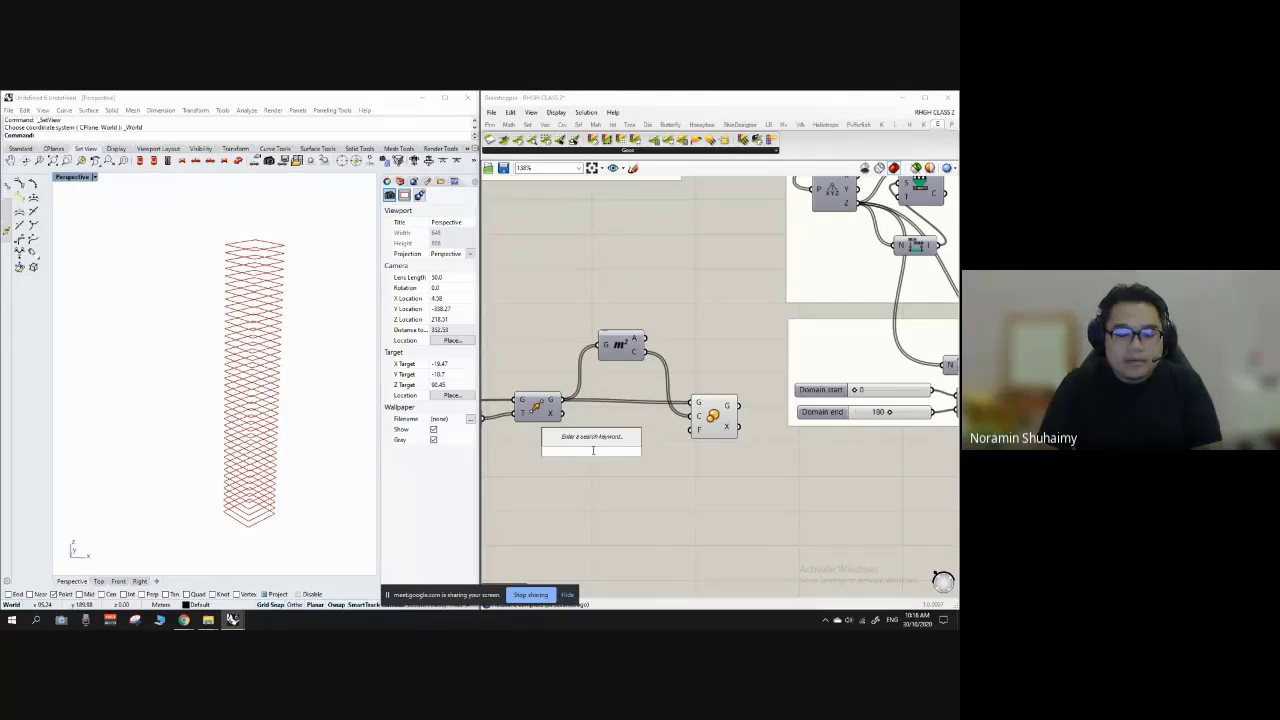
left_click(688, 444)
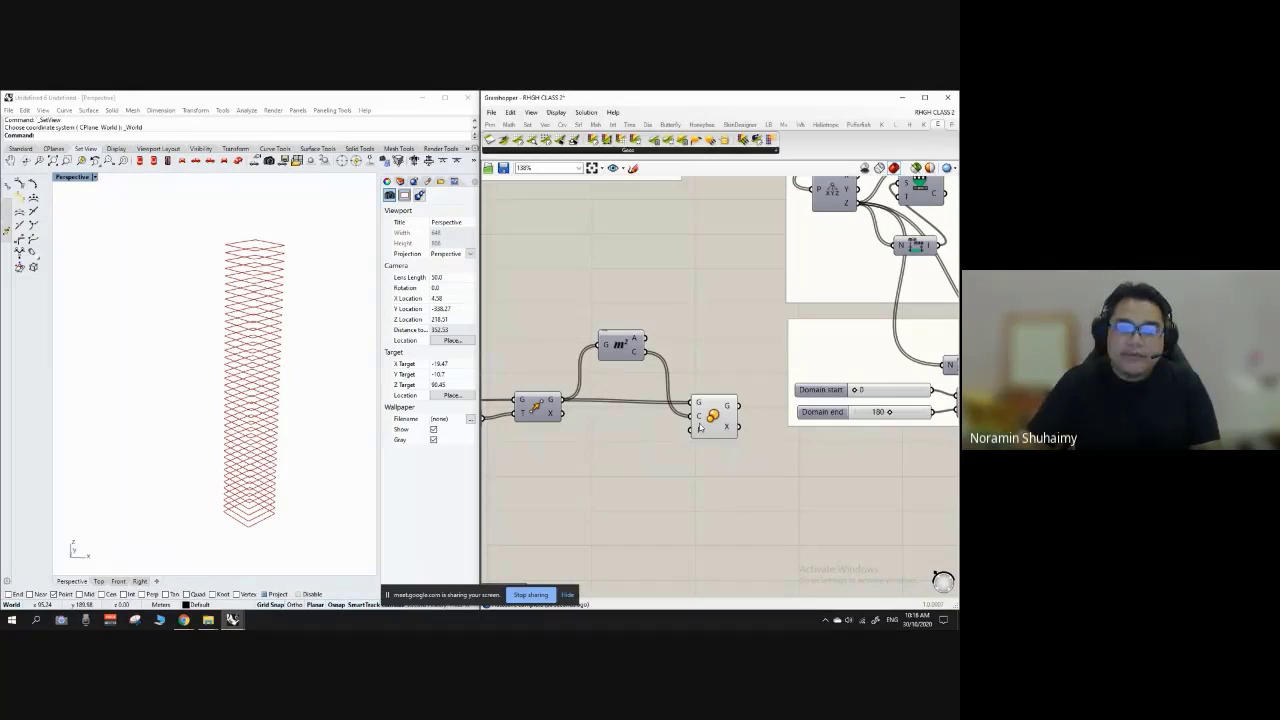
double_click(592, 486)
type("1.5")
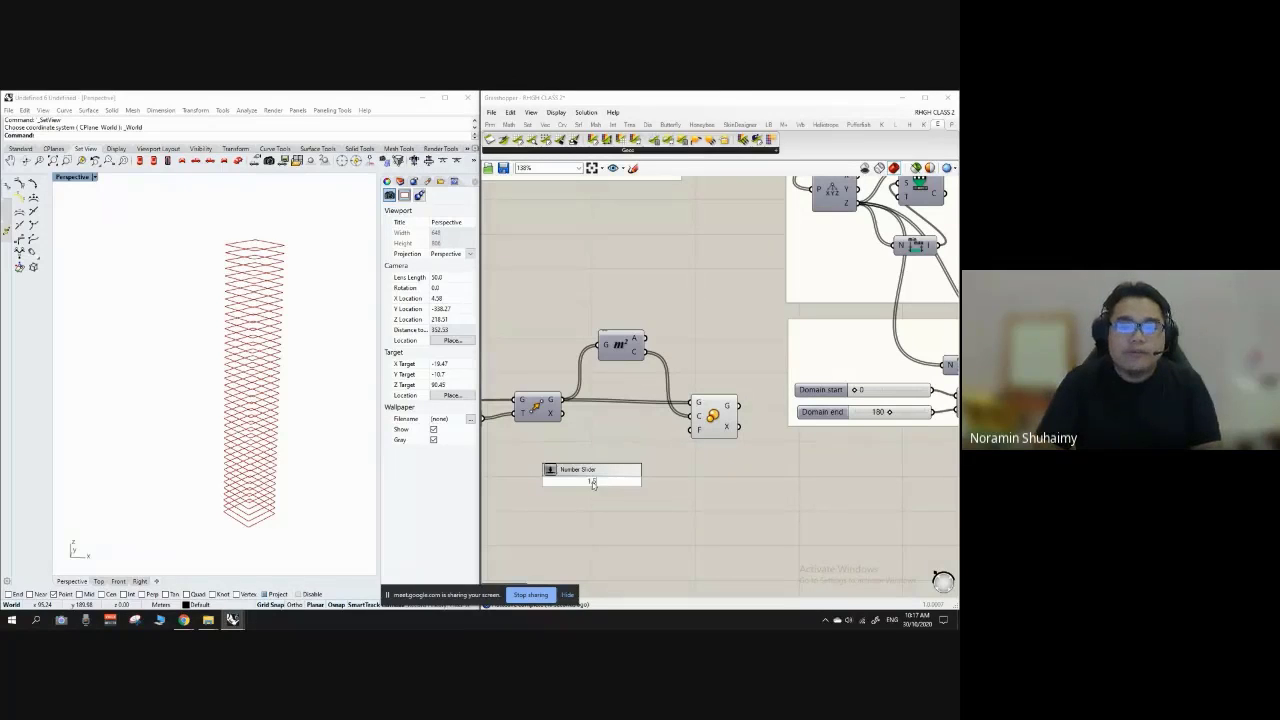
key("Return")
left_click_drag(648, 482, 693, 430)
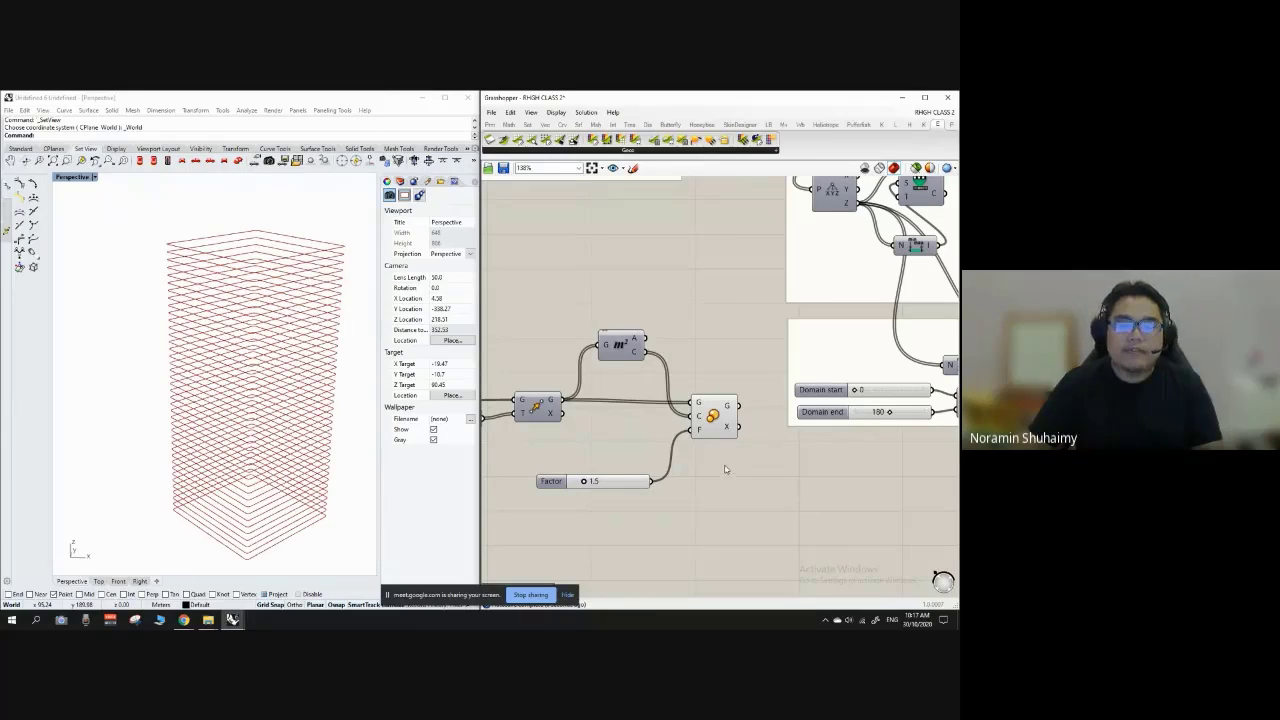
Step: Set the Factor slider of the new Scale component to 1.3
scroll(726, 469, "down", 3)
scroll(559, 510, "up", 5)
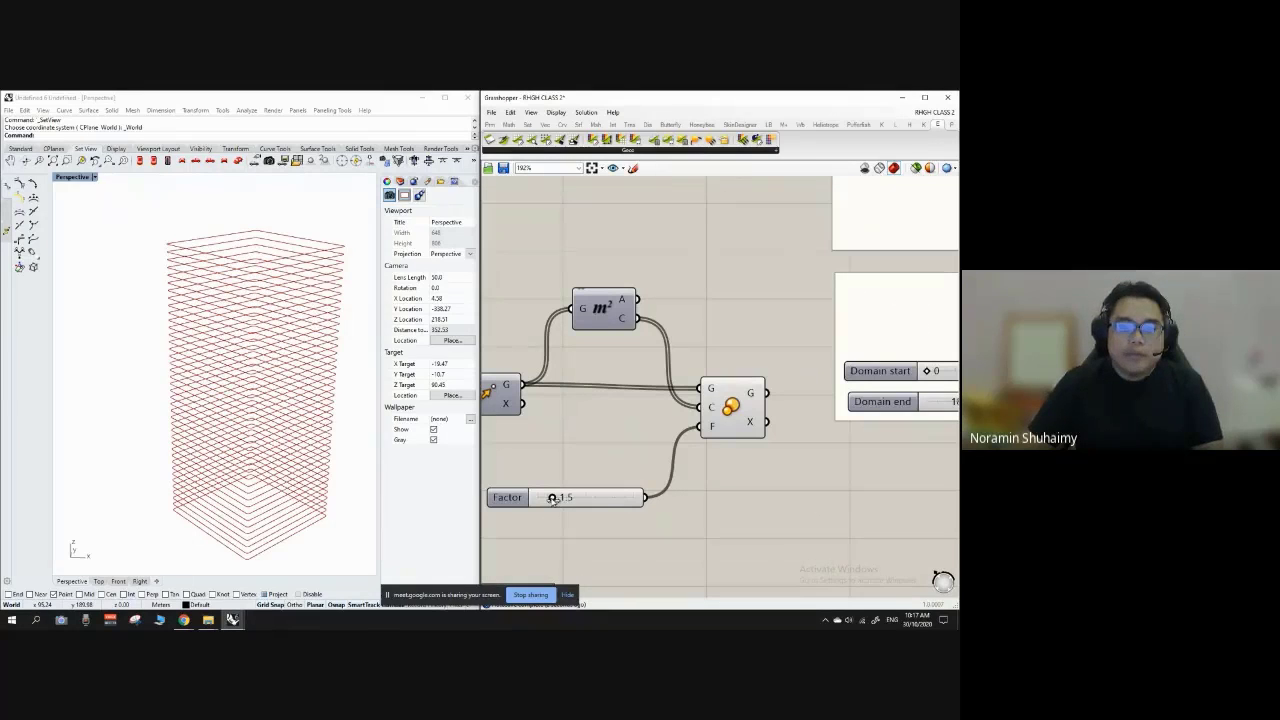
mouse_move(552, 499)
left_mouse_down()
mouse_move(537, 500)
mouse_move(566, 498)
mouse_move(538, 500)
mouse_move(551, 499)
left_mouse_up()
scroll(581, 440, "down", 4)
scroll(557, 429, "up", 3)
Step: Show the preview of the new Move for comparison and set the Factor slider to 1.4
left_click(526, 415)
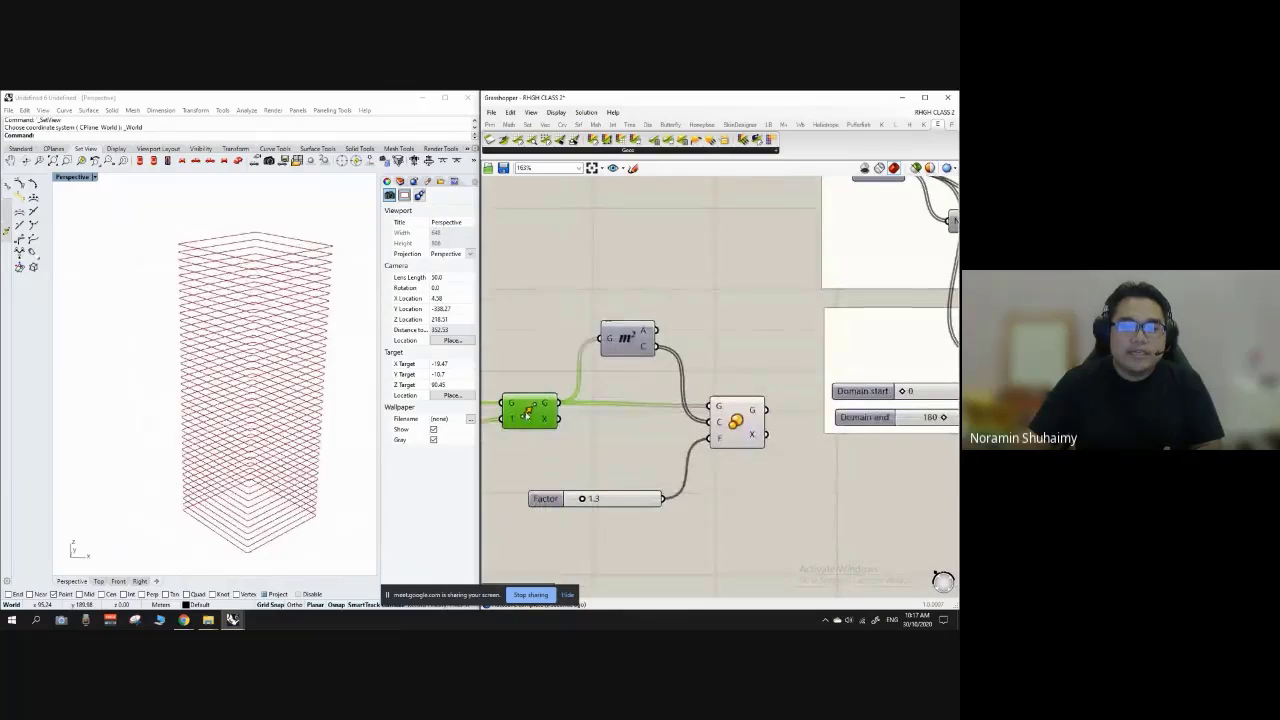
right_click(527, 413)
left_click(556, 434)
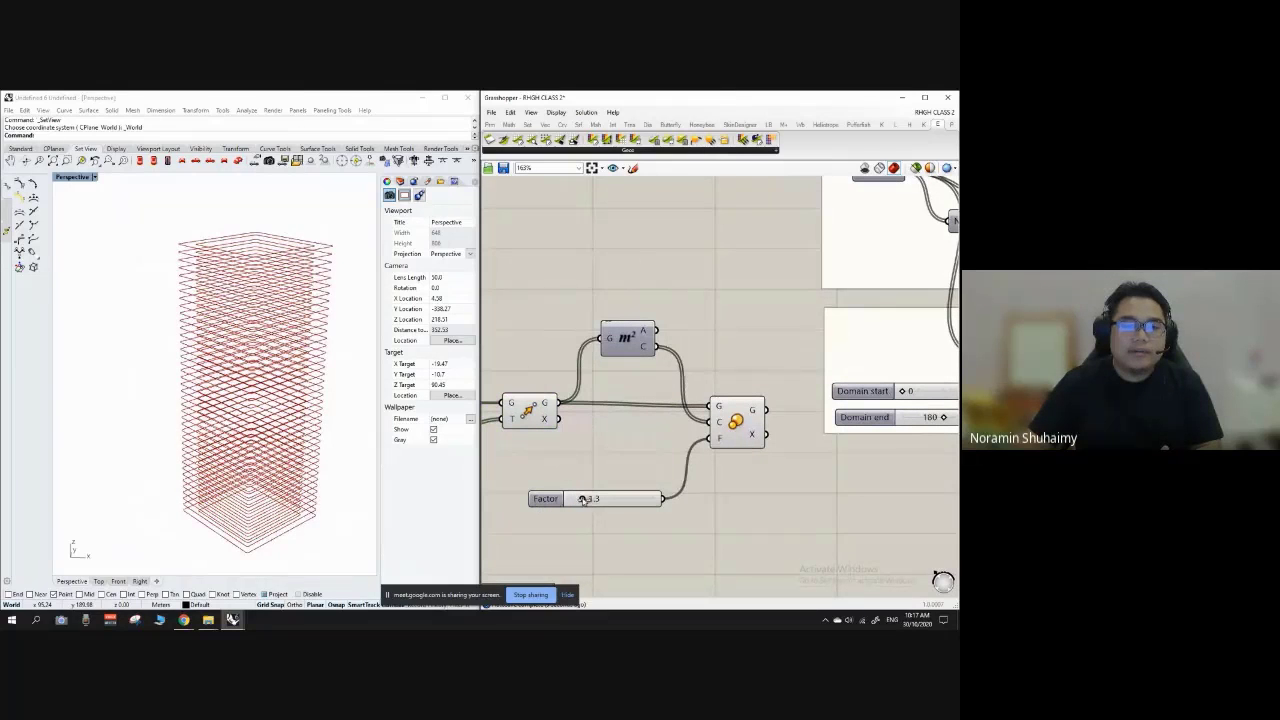
mouse_move(583, 499)
left_mouse_down()
mouse_move(604, 499)
mouse_move(571, 499)
mouse_move(582, 499)
left_mouse_up()
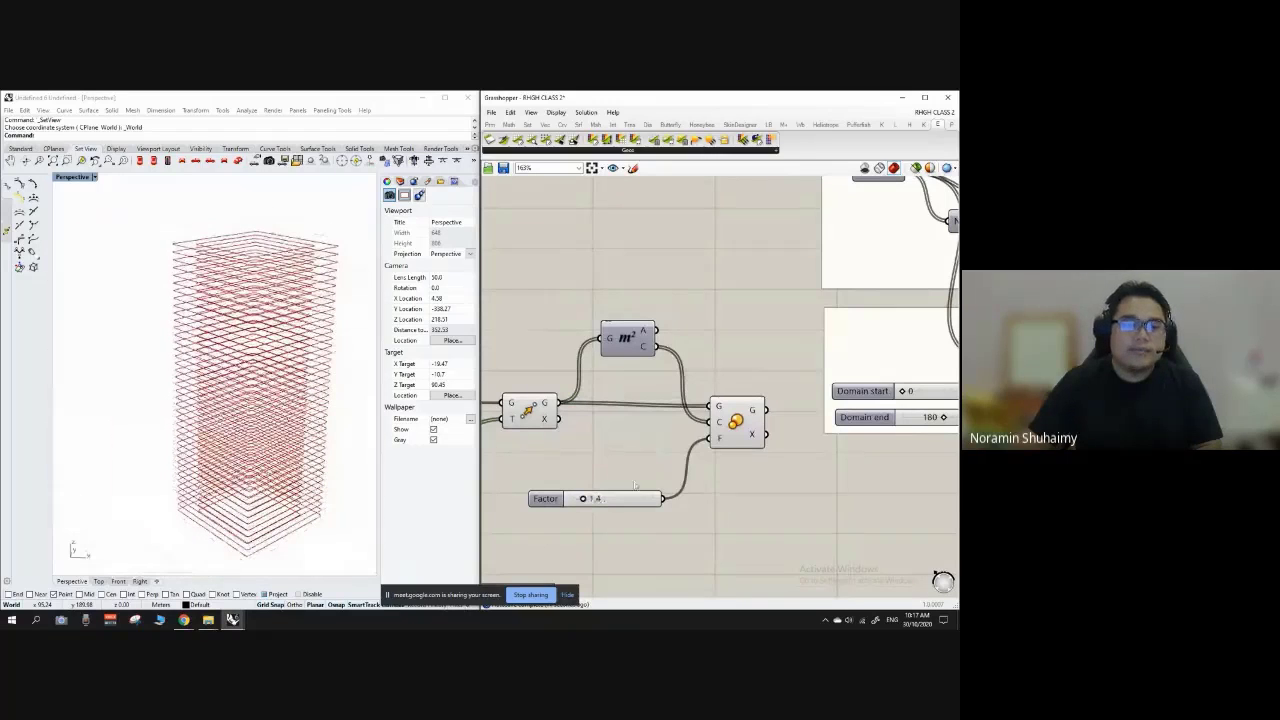
Step: Hide the new Move's preview again and place the Factor slider directly below Move
right_click(527, 413)
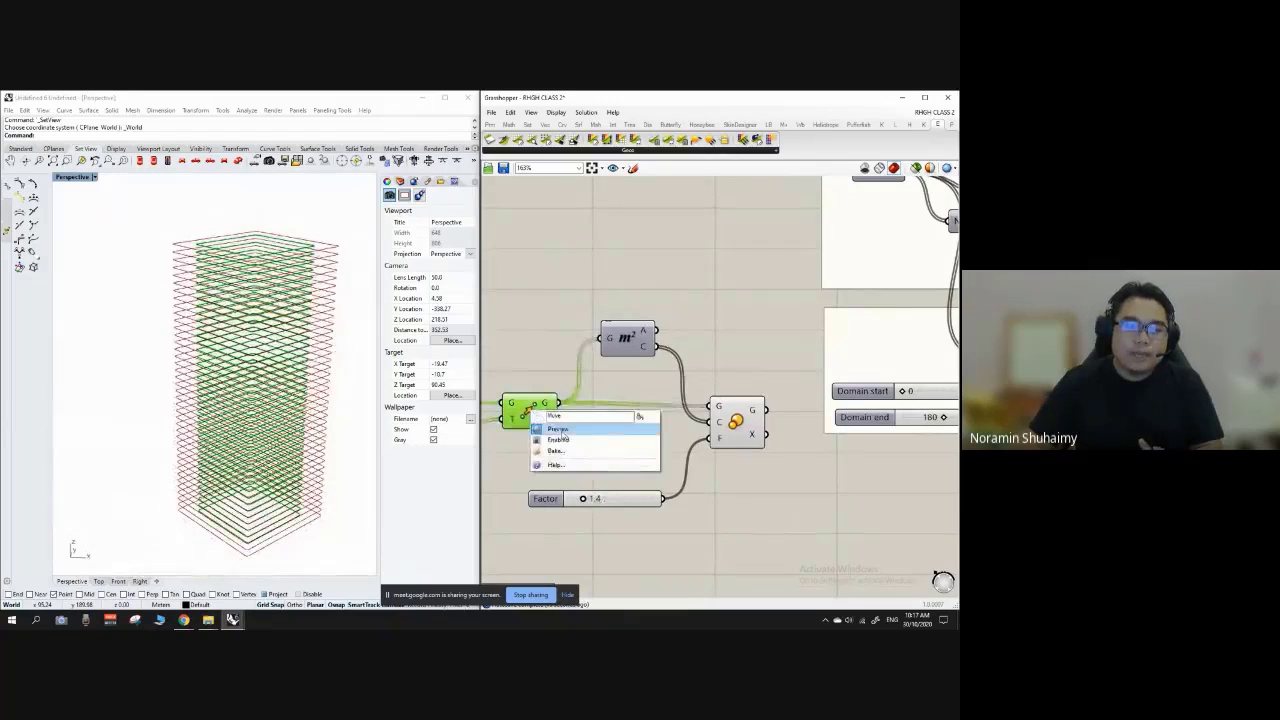
left_click(556, 433)
left_click_drag(617, 502, 596, 464)
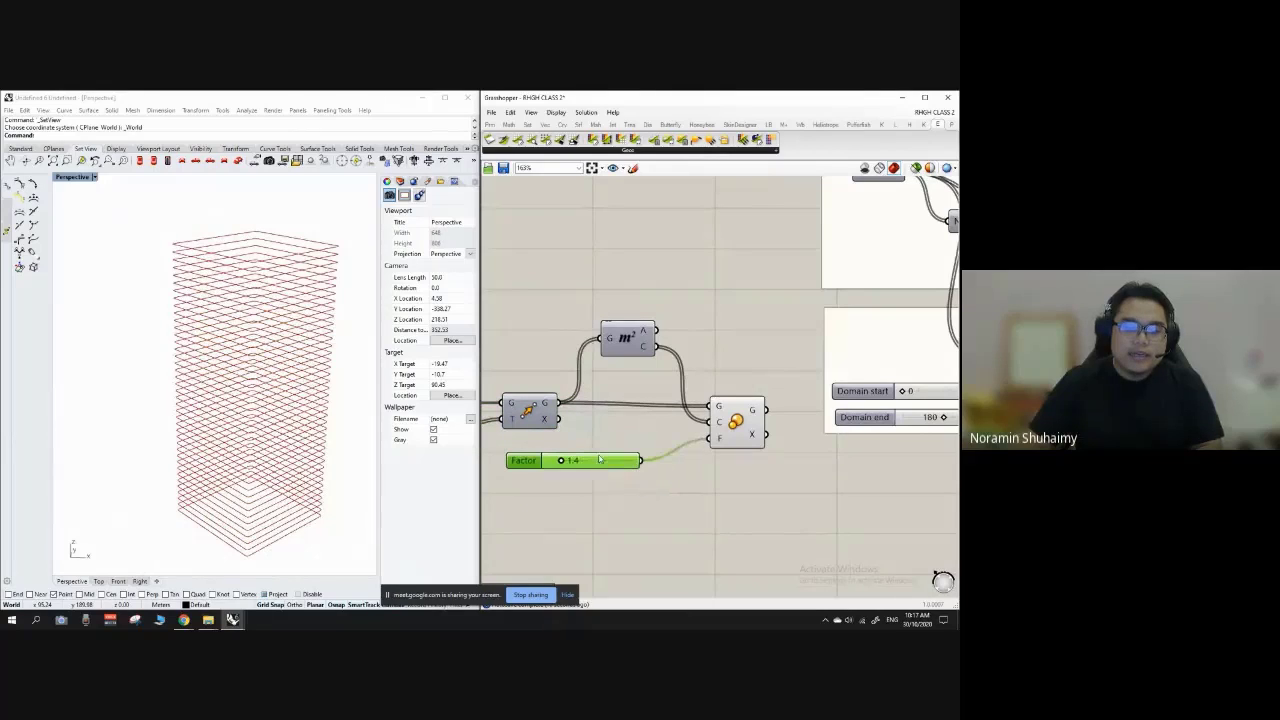
left_click(600, 432)
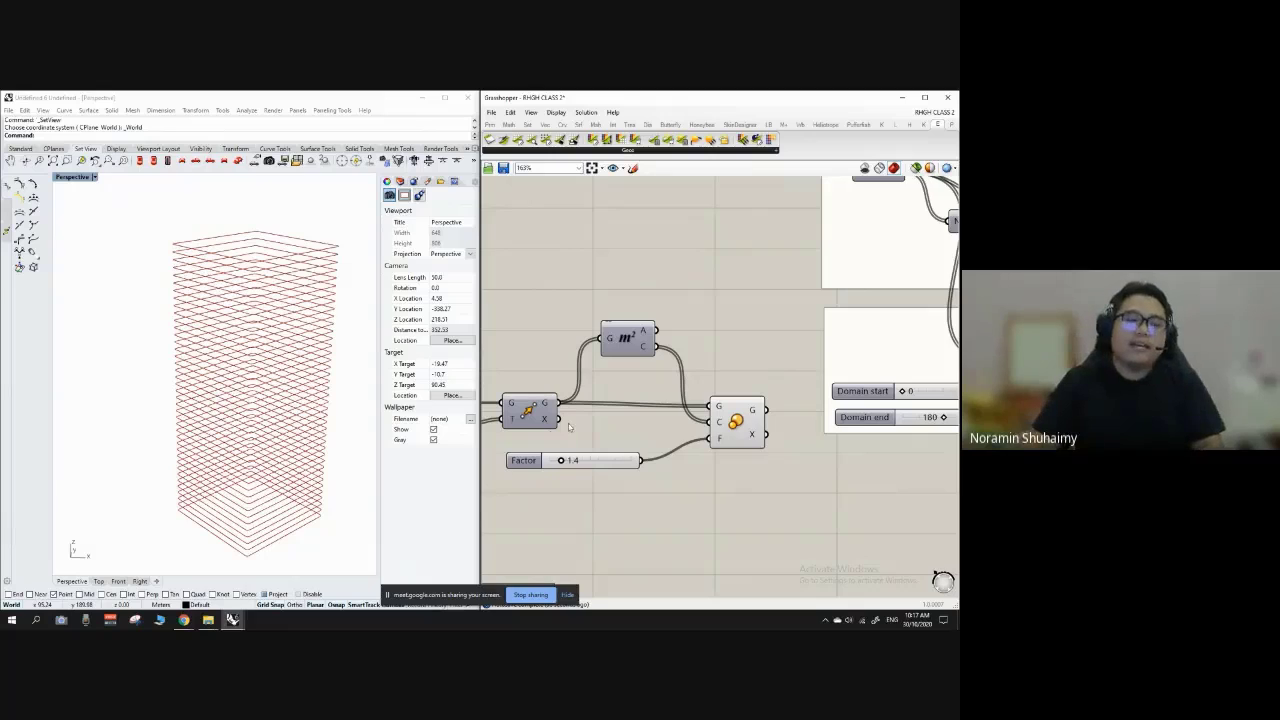
Step: Turn on the preview of the Rotate component in the reference rotation group
scroll(569, 427, "down", 6)
scroll(745, 392, "up", 4)
left_click(603, 382)
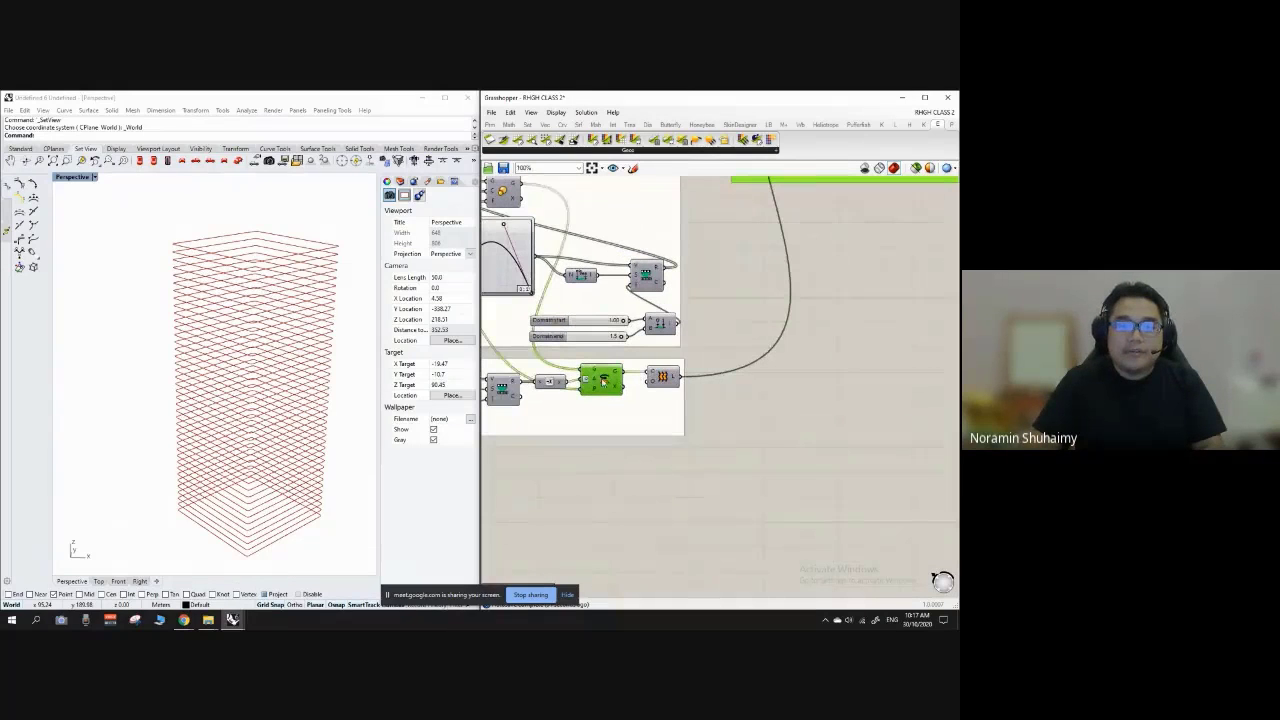
right_click(603, 381)
left_click(628, 404)
scroll(855, 424, "down", 2)
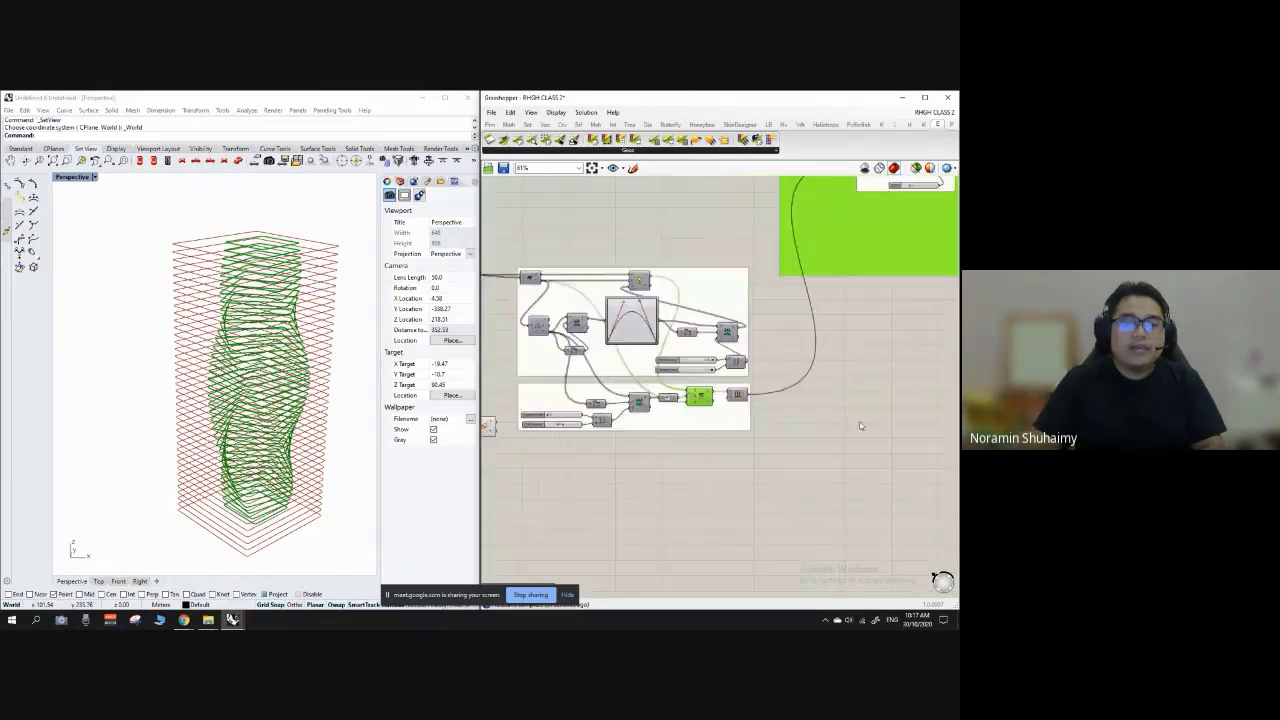
Step: Turn off the preview of the new Scale component so only the reference twisted tower is shown
scroll(860, 426, "down", 1)
right_click_drag(790, 418, 822, 417)
scroll(611, 421, "up", 3)
left_click(549, 430)
right_click(549, 430)
left_click(573, 453)
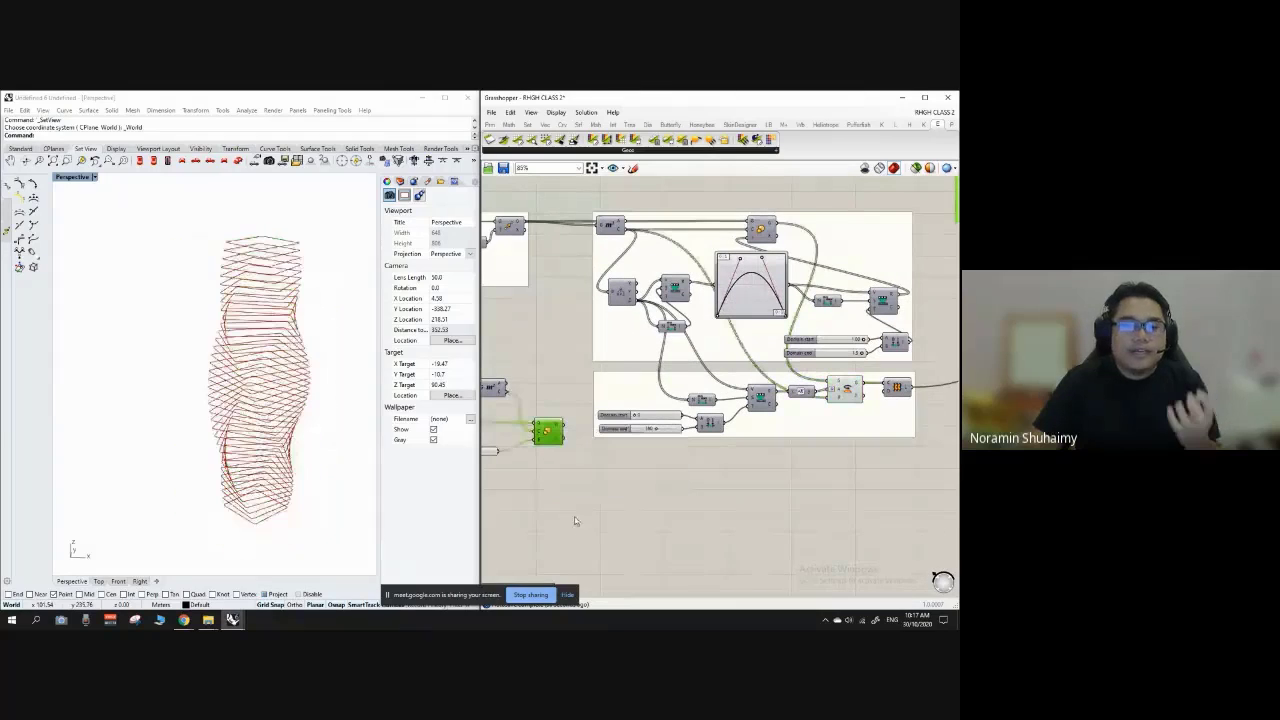
Step: Turn off the preview of the Rotate component in the reference rotation group after viewing the twisted tower
right_click_drag(284, 482, 266, 463)
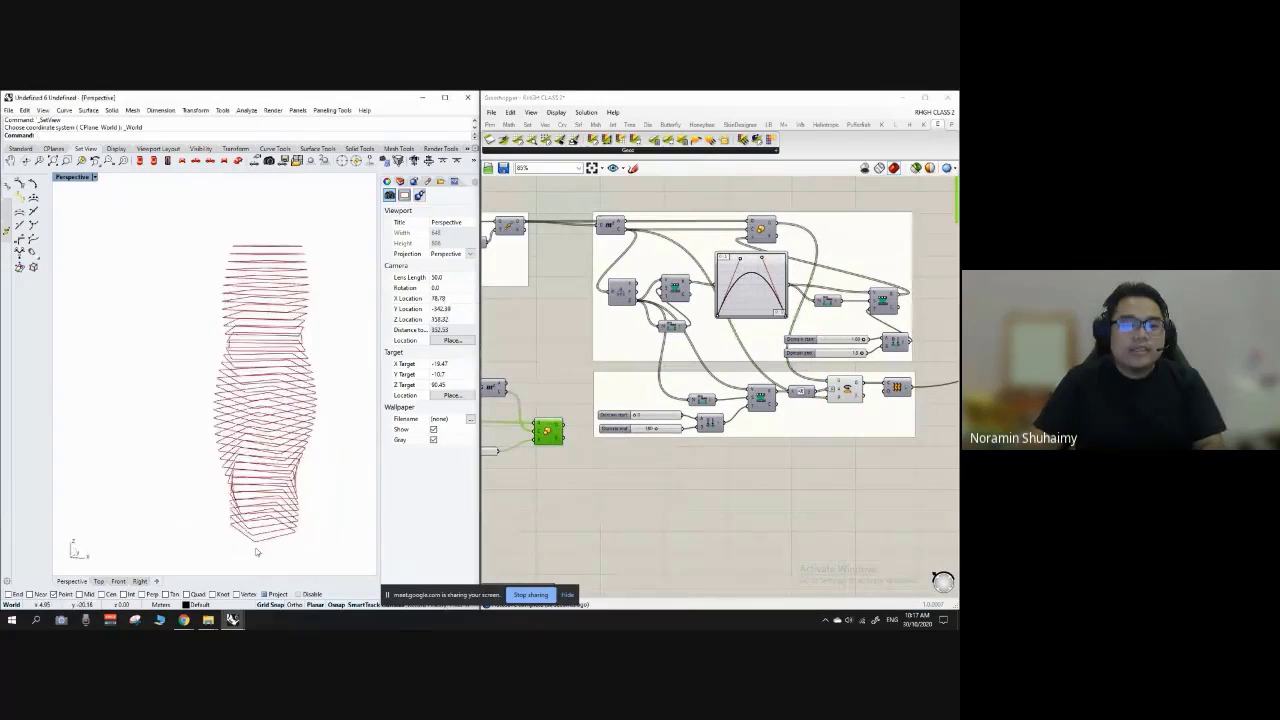
scroll(257, 549, "up", 3)
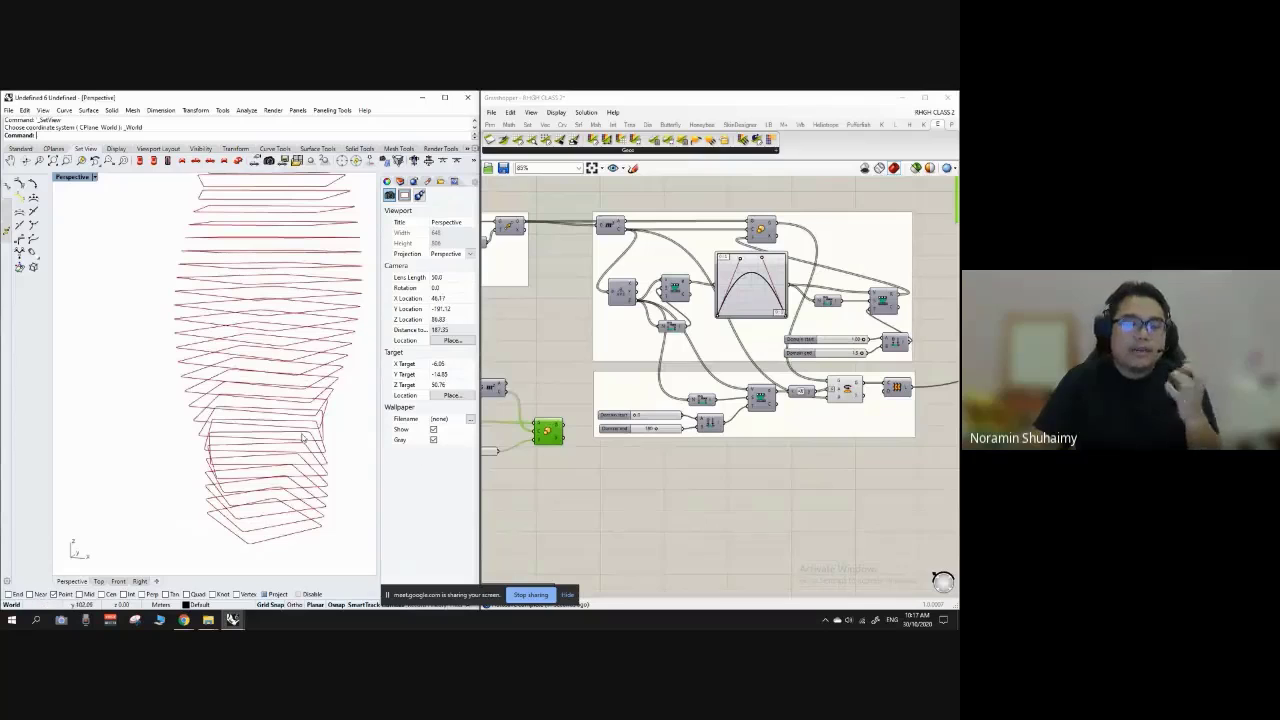
scroll(300, 448, "down", 3)
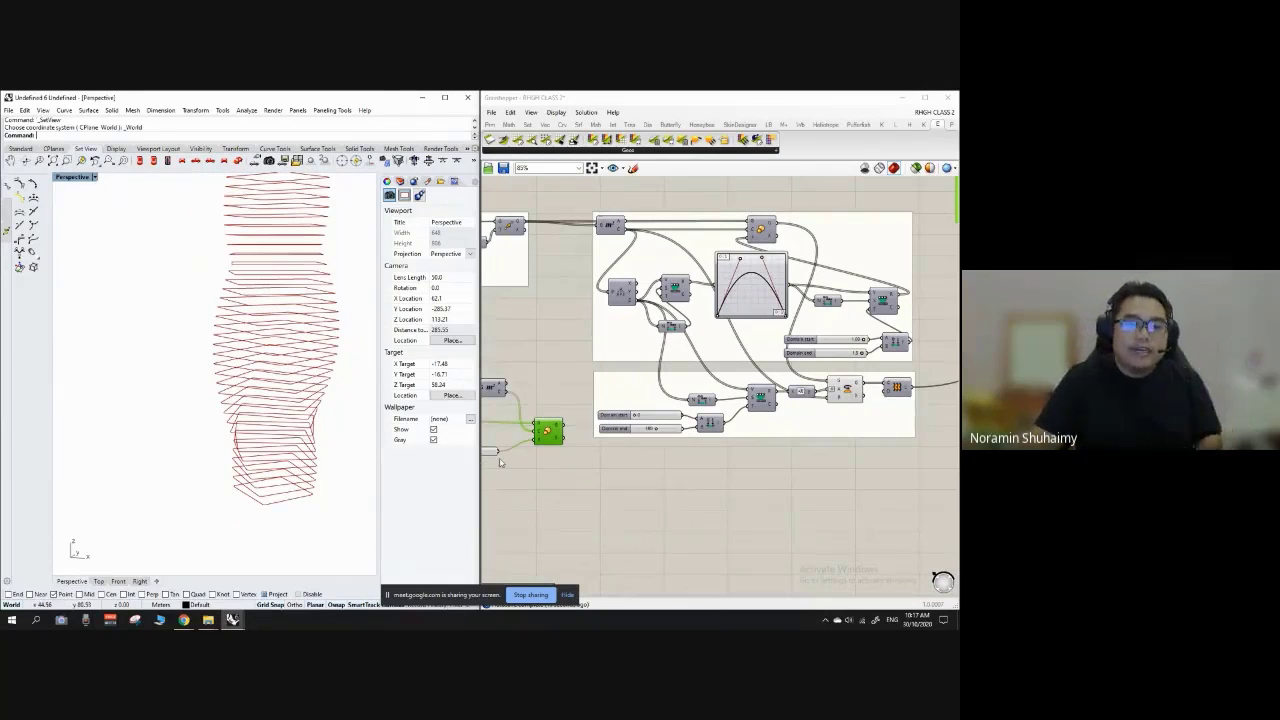
scroll(500, 462, "up", 1)
left_click(537, 469)
scroll(537, 469, "down", 1)
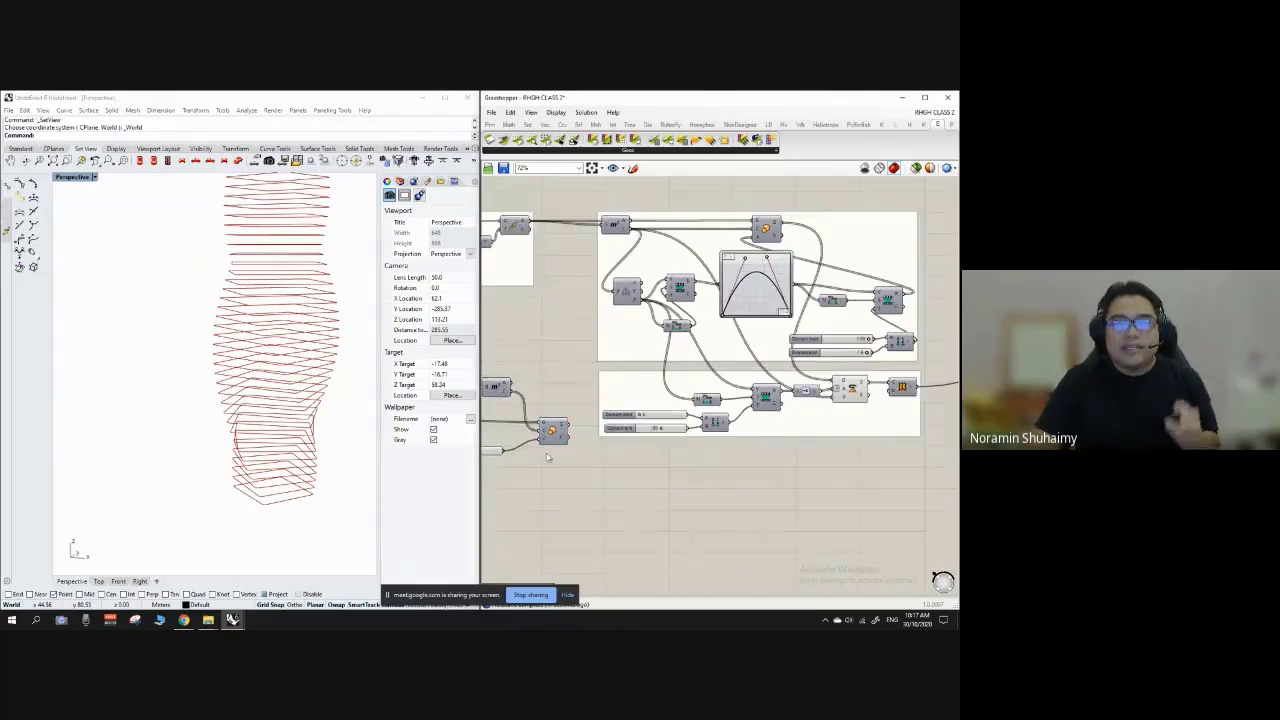
scroll(852, 388, "up", 2)
right_click_drag(852, 388, 762, 385)
right_click(762, 384)
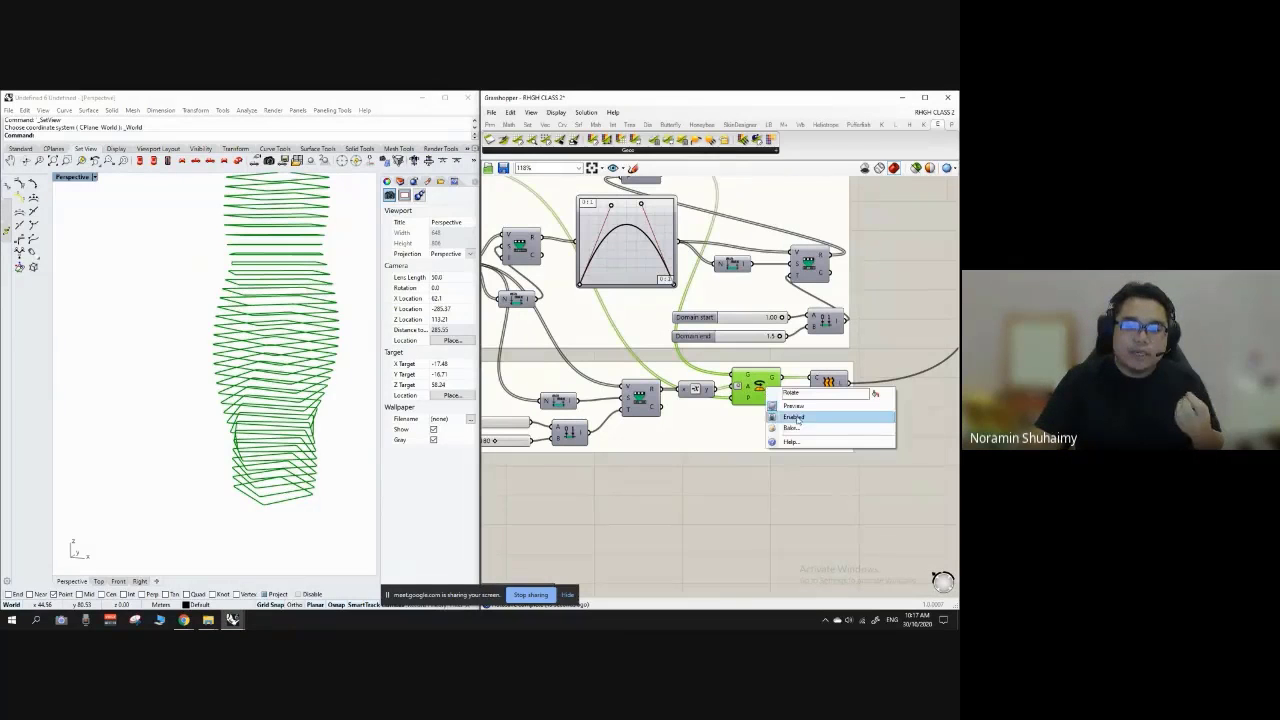
left_click(790, 400)
Step: Move the whole new definition up and left so it sits just beneath the reference's floor-stacking group
scroll(792, 471, "down", 6)
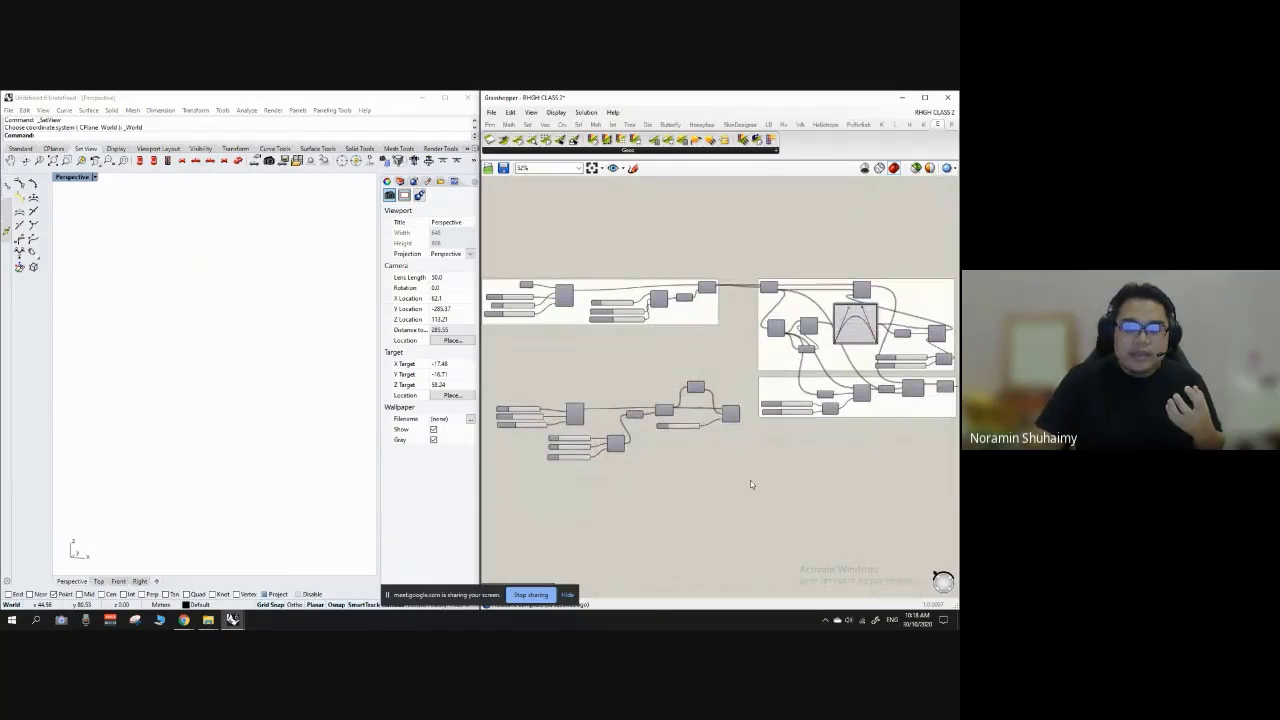
left_click_drag(724, 470, 507, 371)
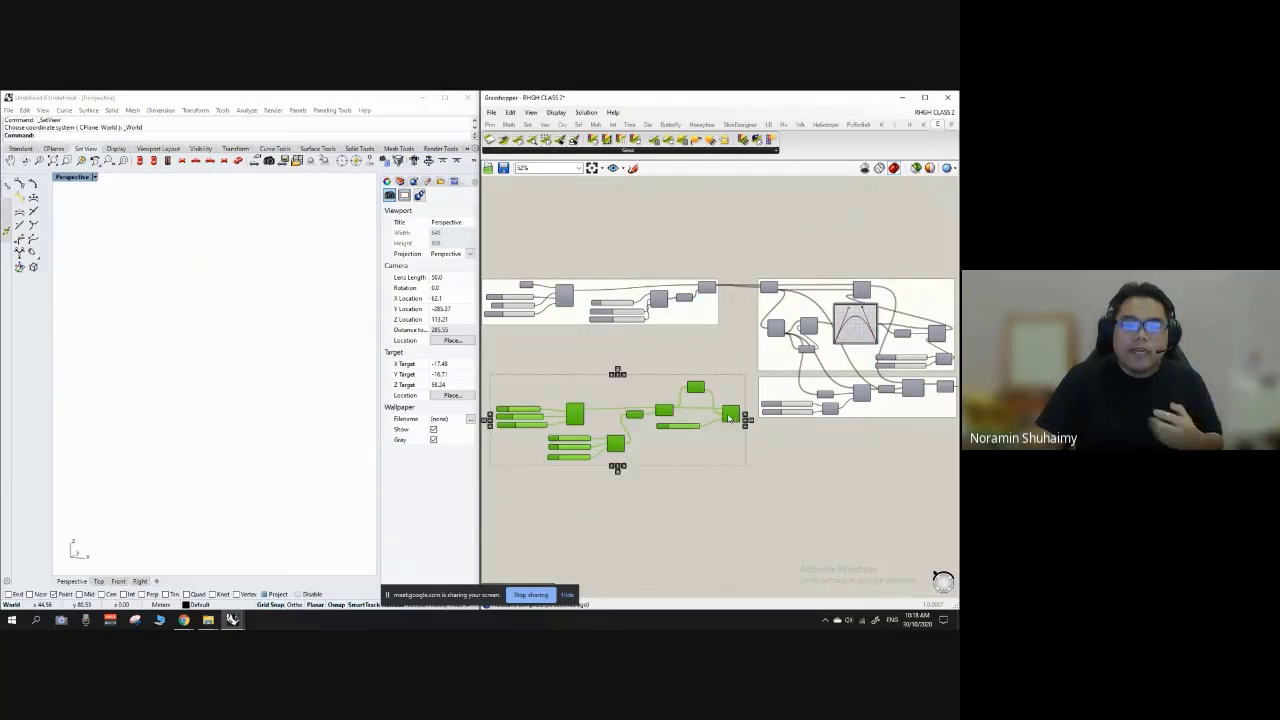
left_click_drag(729, 418, 674, 370)
left_click(712, 346)
scroll(519, 329, "down", 1)
scroll(671, 342, "up", 3)
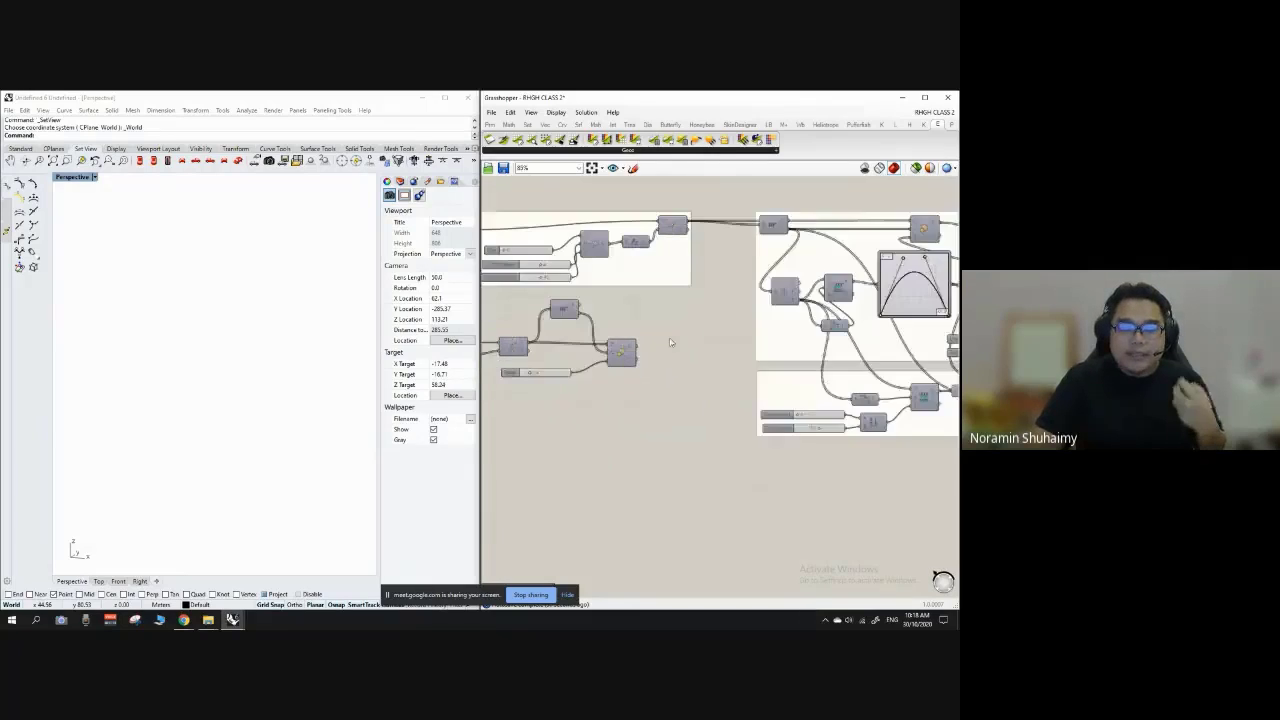
scroll(498, 345, "down", 3)
scroll(699, 308, "up", 4)
scroll(692, 345, "down", 2)
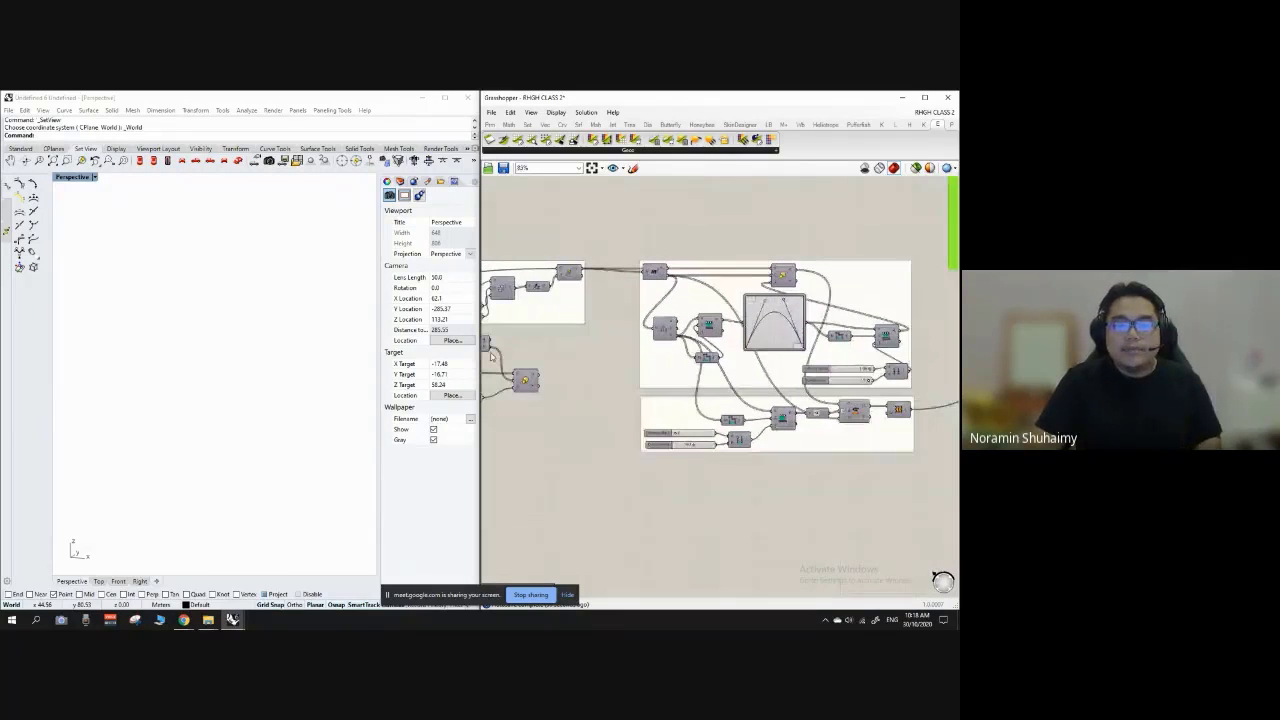
Step: Shift the Area component in the reference scaling group slightly down and left, clear of the Scale input wires
scroll(490, 355, "up", 1)
left_click_drag(719, 240, 680, 263)
scroll(776, 322, "up", 1)
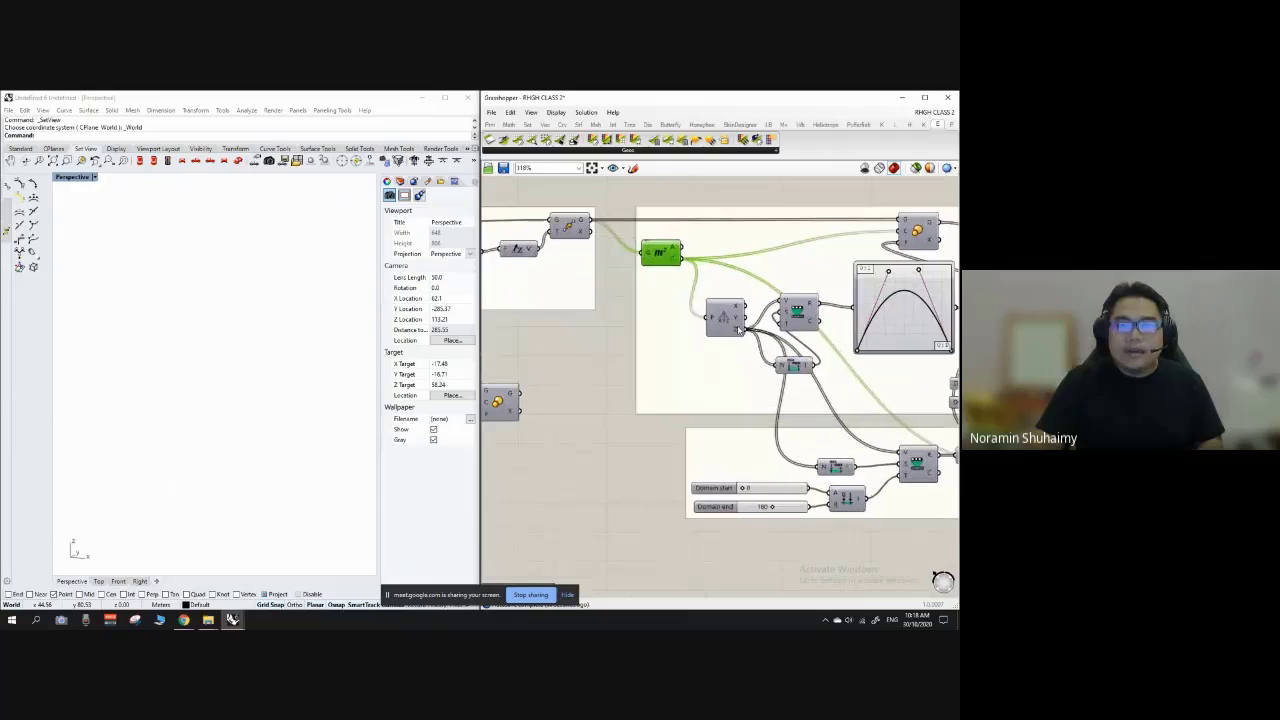
left_click(716, 323)
scroll(688, 286, "down", 2)
scroll(560, 354, "up", 3)
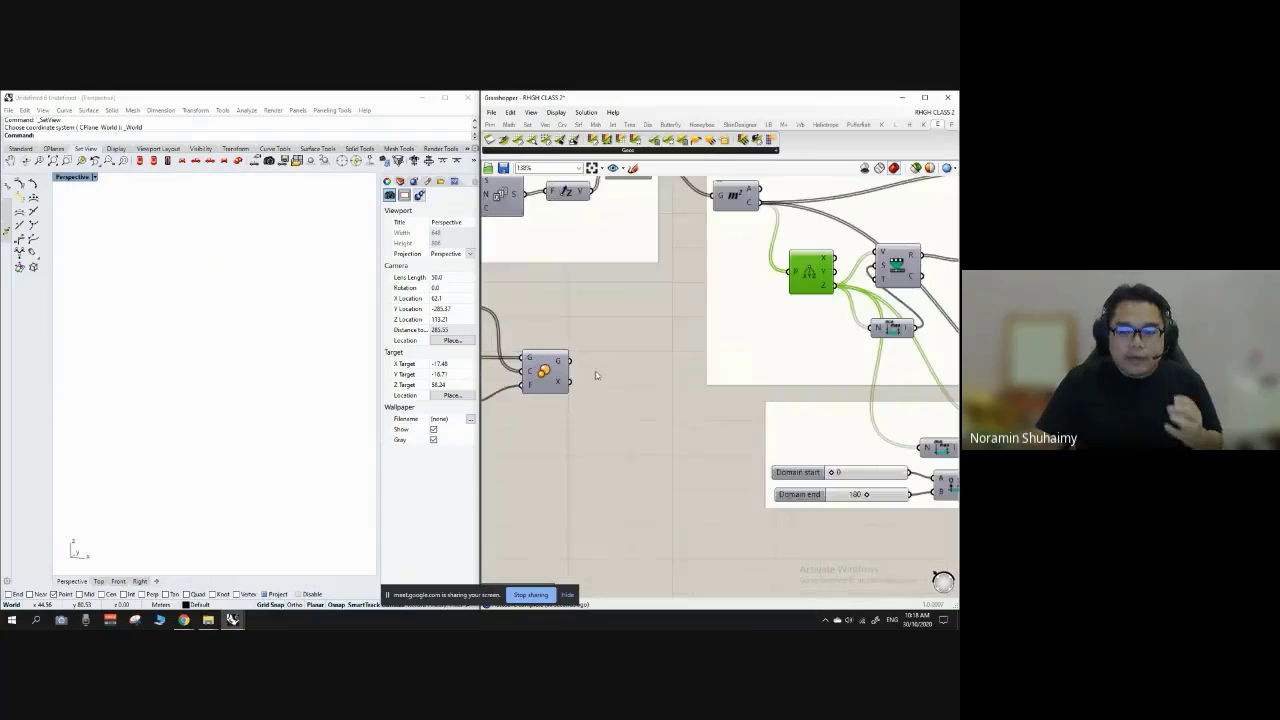
scroll(592, 345, "down", 2)
scroll(859, 229, "up", 2)
Step: Move the reference Scale component left so it sits above the group's Deconstruct and Remap components
left_click_drag(928, 217, 769, 207)
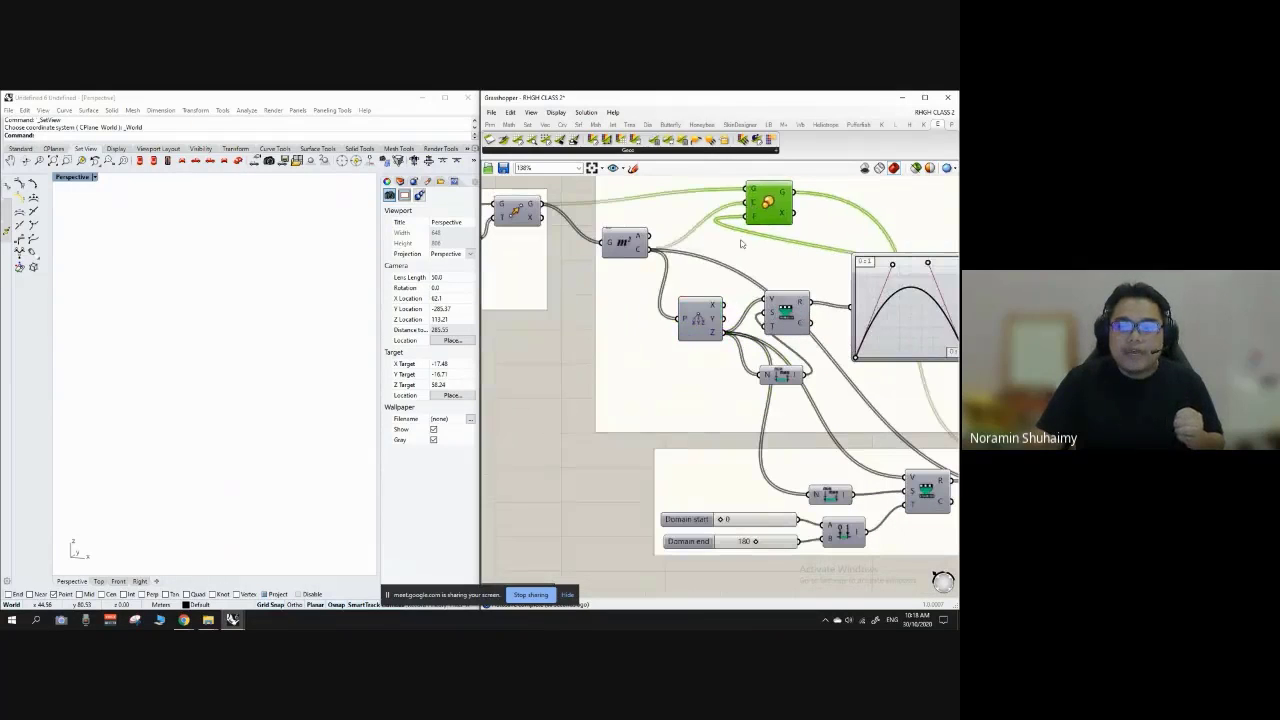
scroll(737, 246, "down", 2)
scroll(563, 363, "up", 2)
scroll(568, 294, "down", 3)
scroll(517, 340, "up", 2)
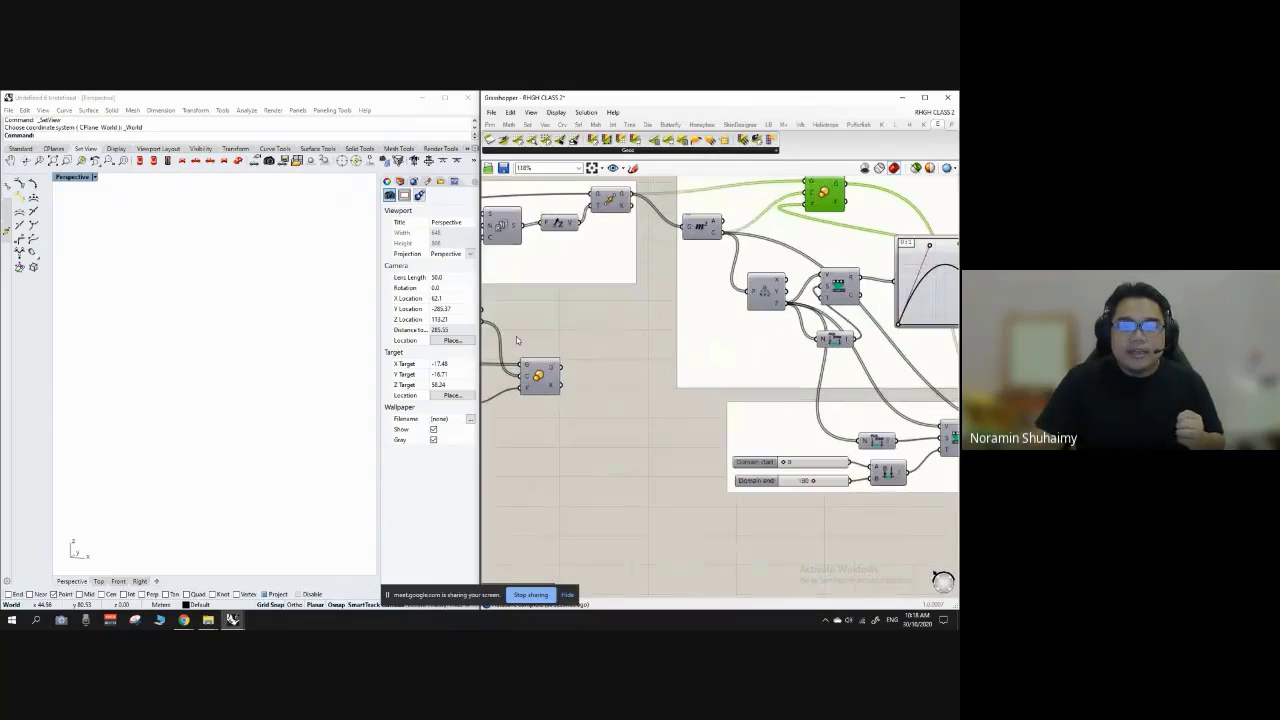
scroll(562, 367, "down", 2)
scroll(628, 354, "up", 1)
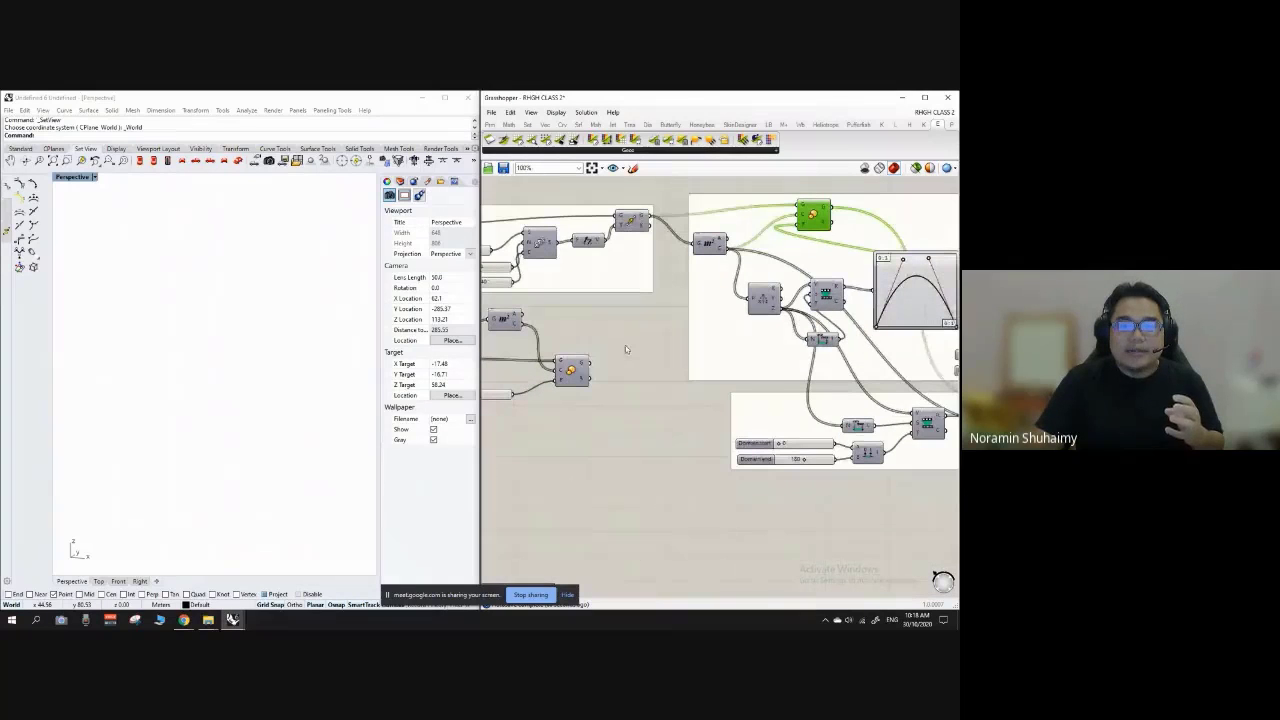
Step: Add a Deconstruct point component and place it directly below the new Scale component
left_click(572, 370)
scroll(600, 359, "up", 1)
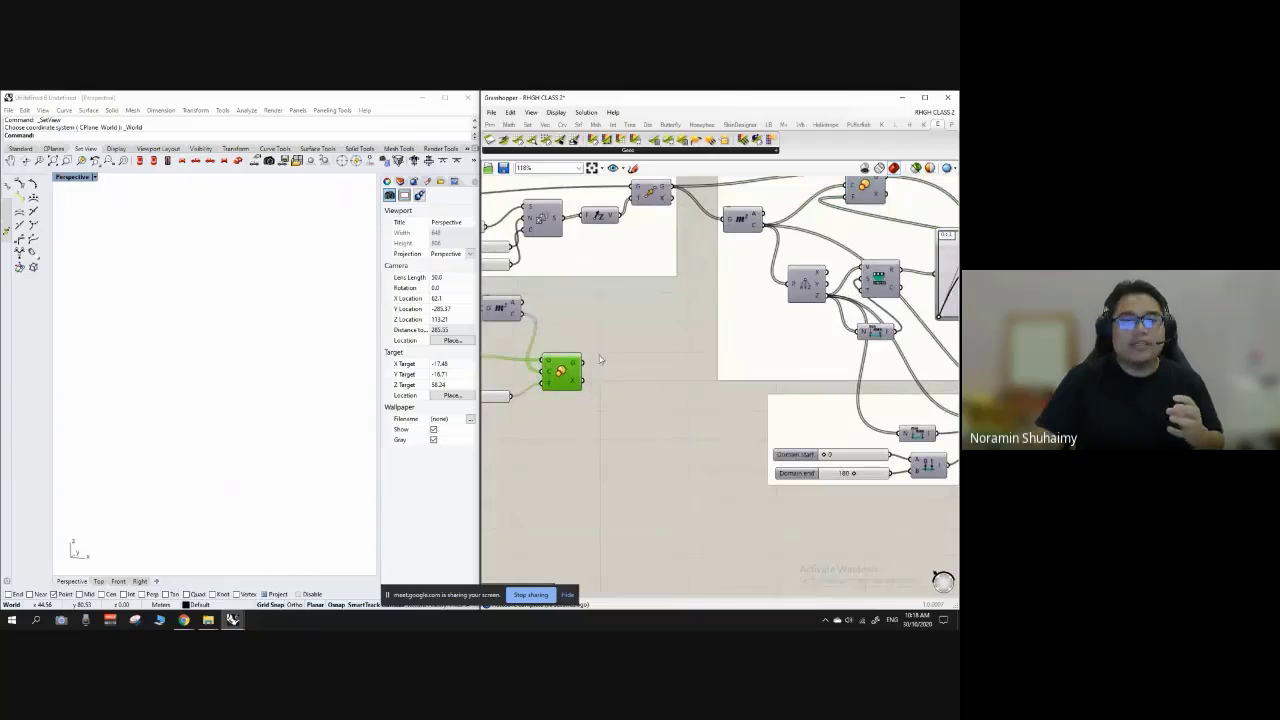
left_click(600, 361)
scroll(574, 383, "down", 1)
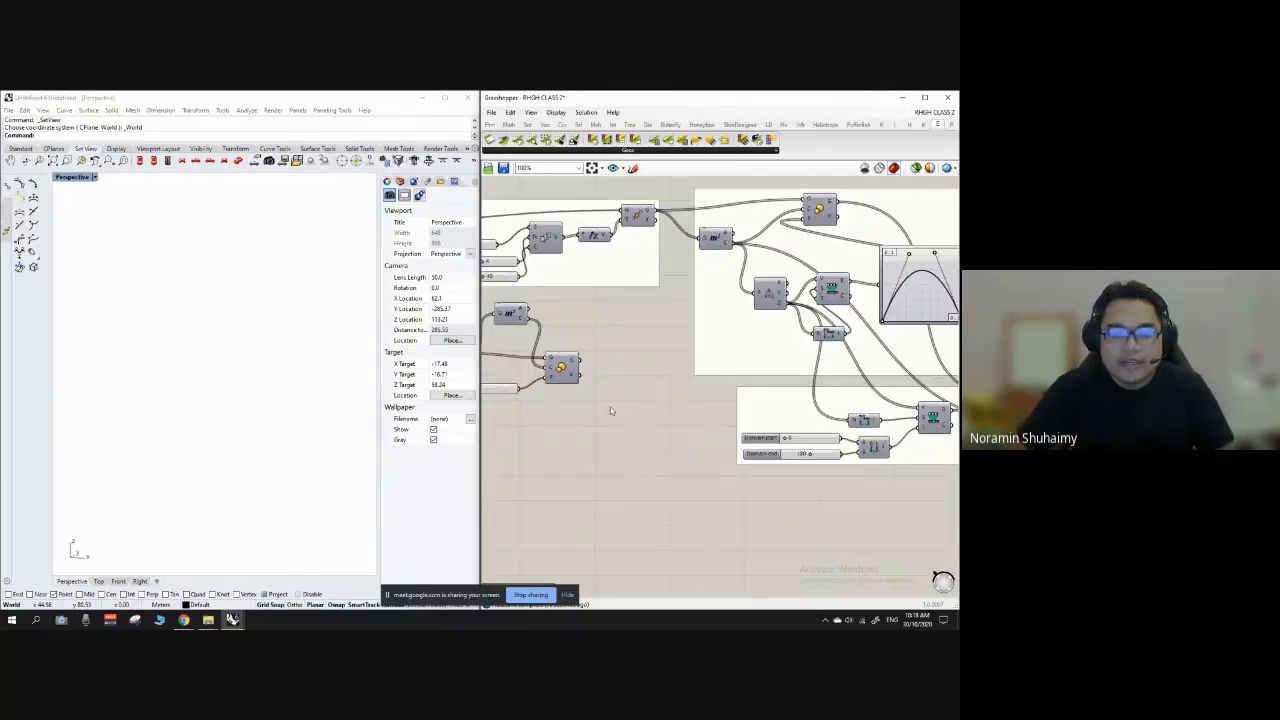
scroll(597, 381, "up", 2)
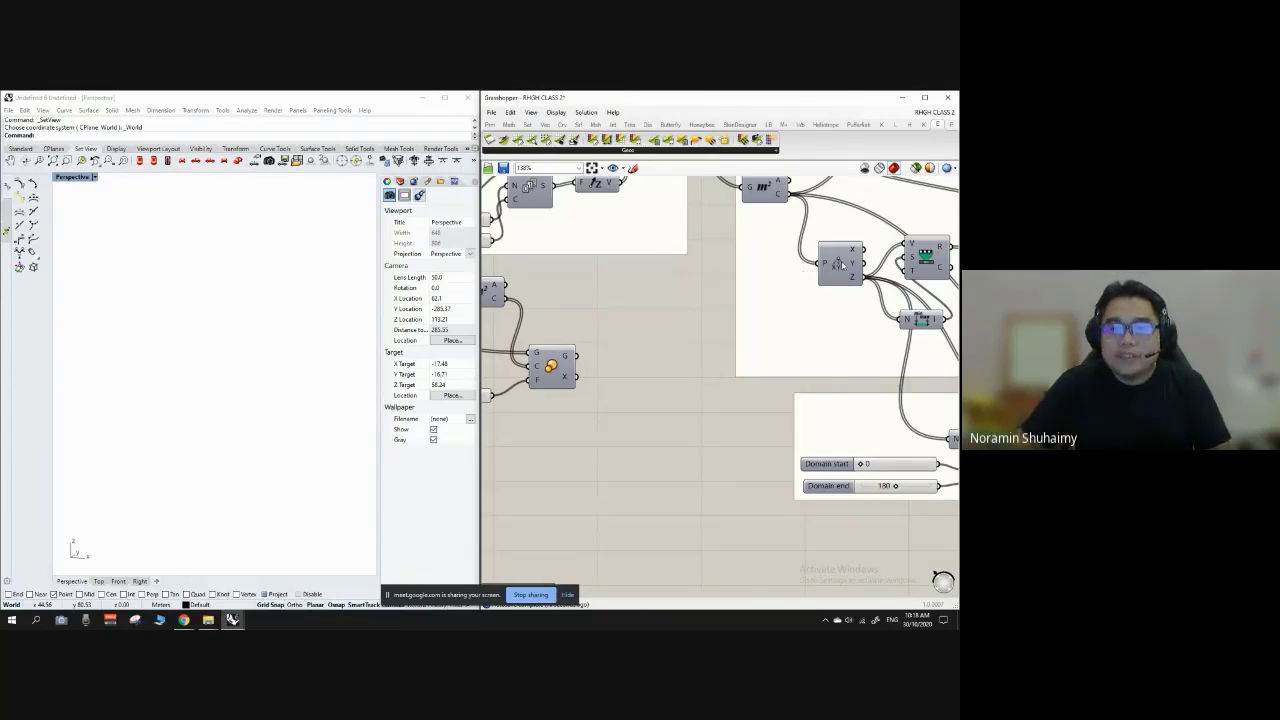
double_click(666, 393)
type("decon")
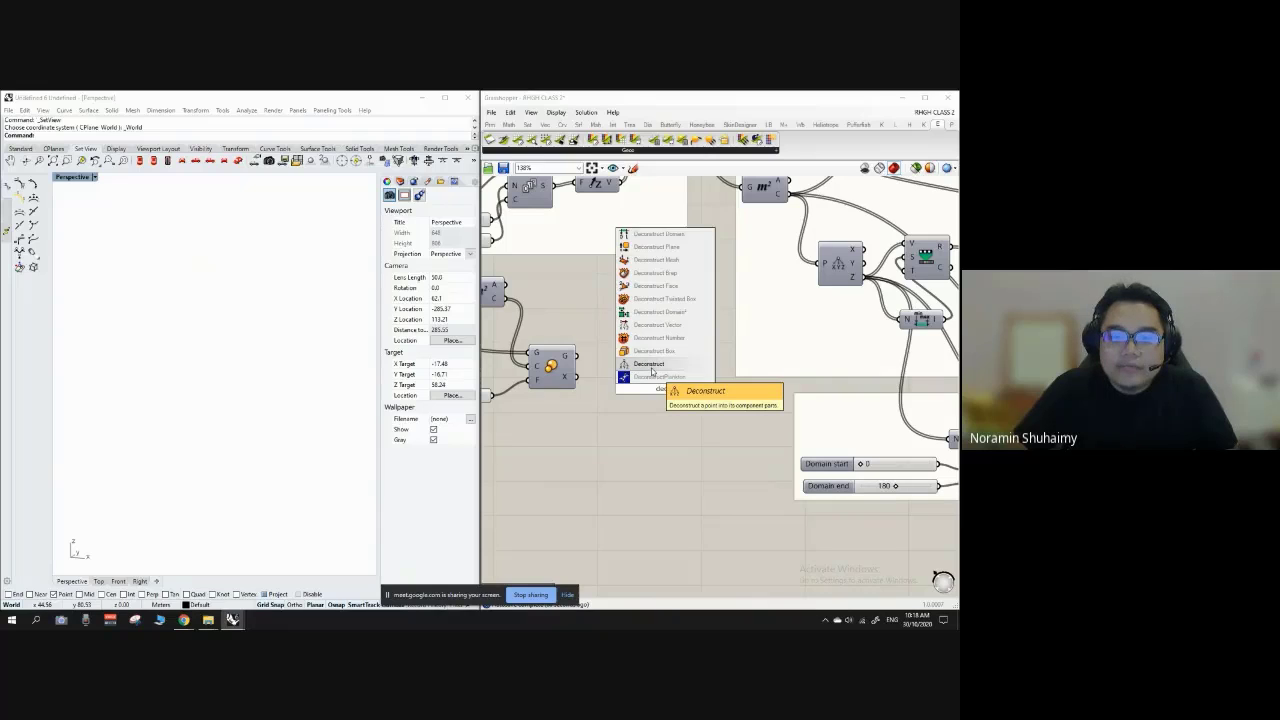
left_click(651, 367)
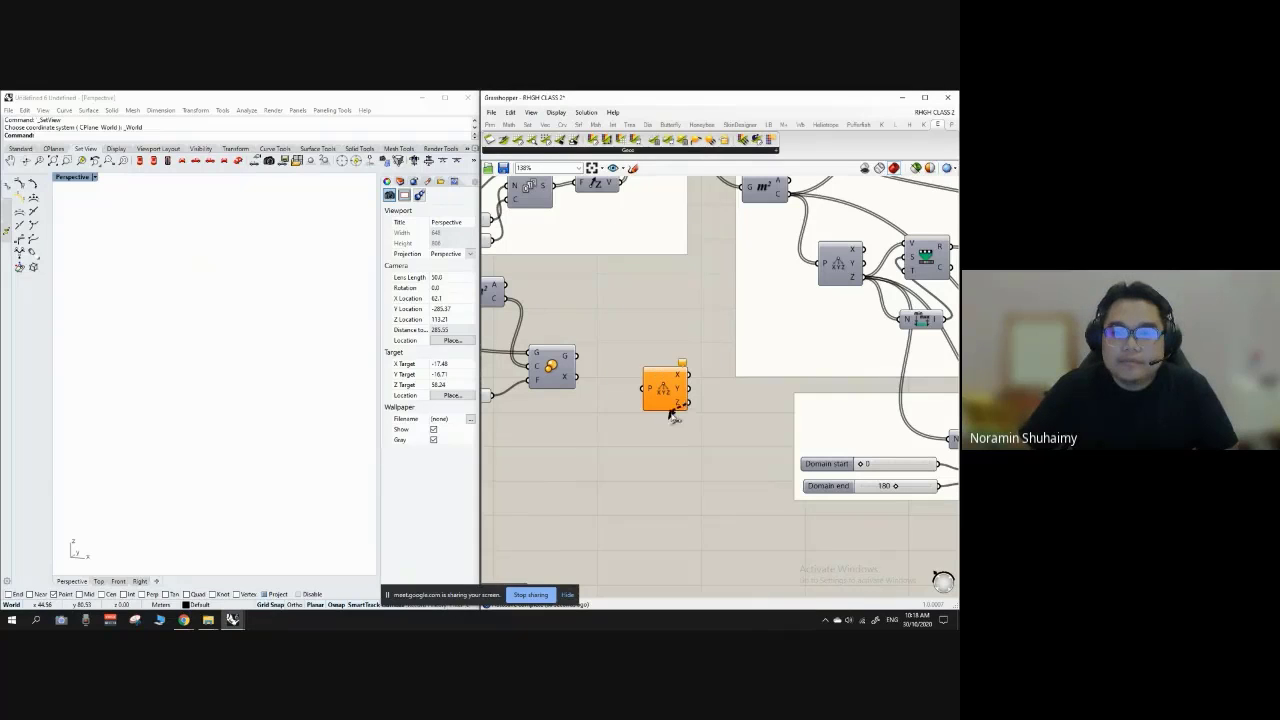
left_click_drag(677, 390, 567, 440)
left_click(594, 408)
Step: Connect the new Area component's centroid output to the point input of Deconstruct
scroll(518, 340, "up", 3)
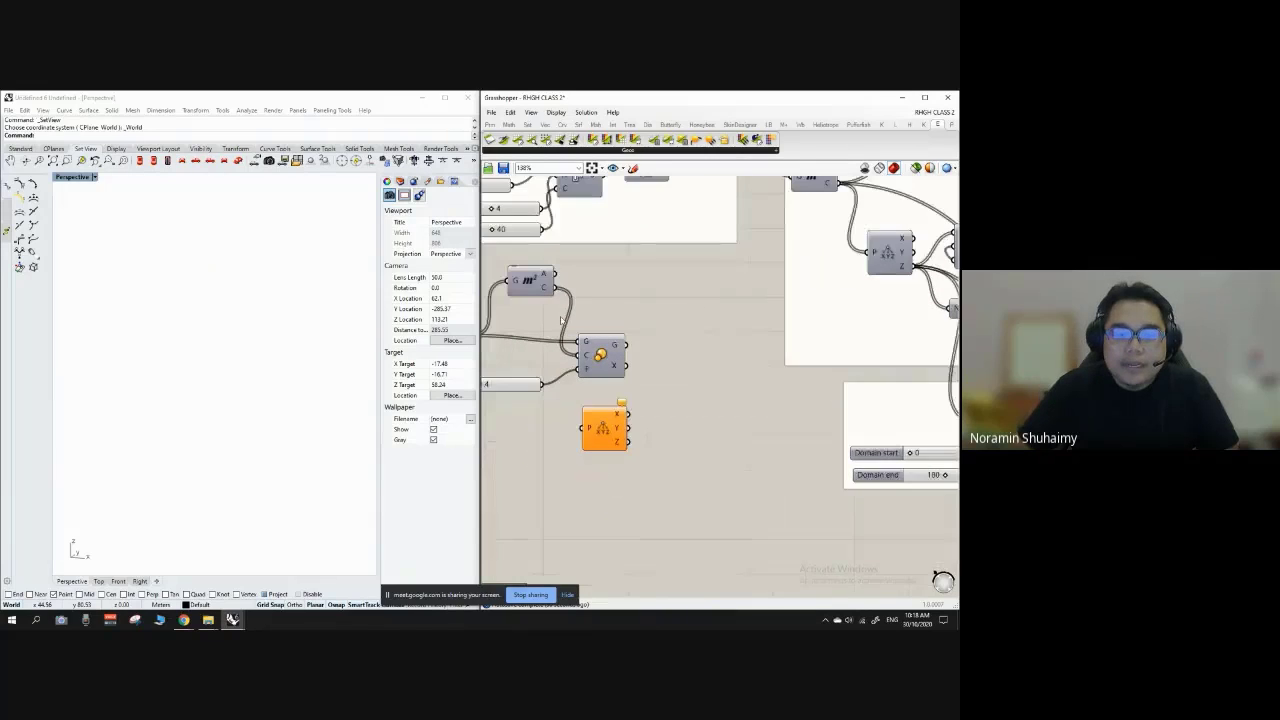
scroll(671, 258, "down", 1)
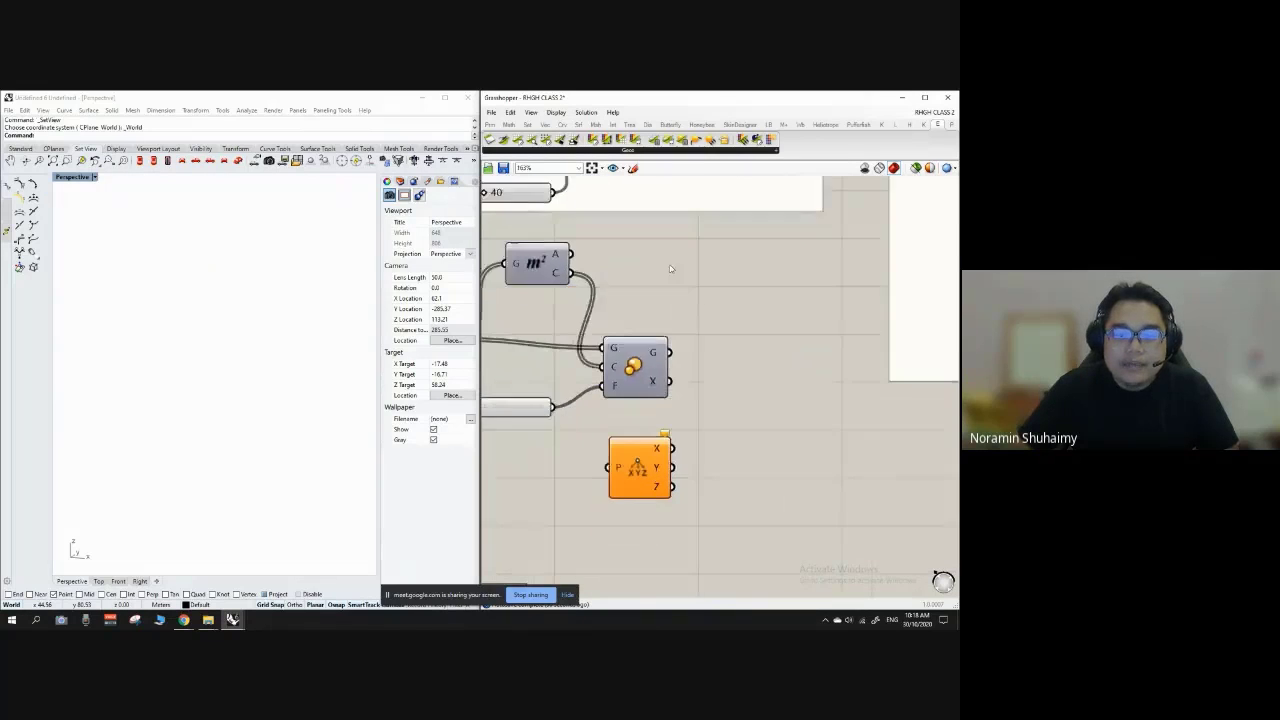
right_click_drag(671, 262, 735, 262)
left_click_drag(603, 256, 672, 465)
scroll(630, 408, "down", 3)
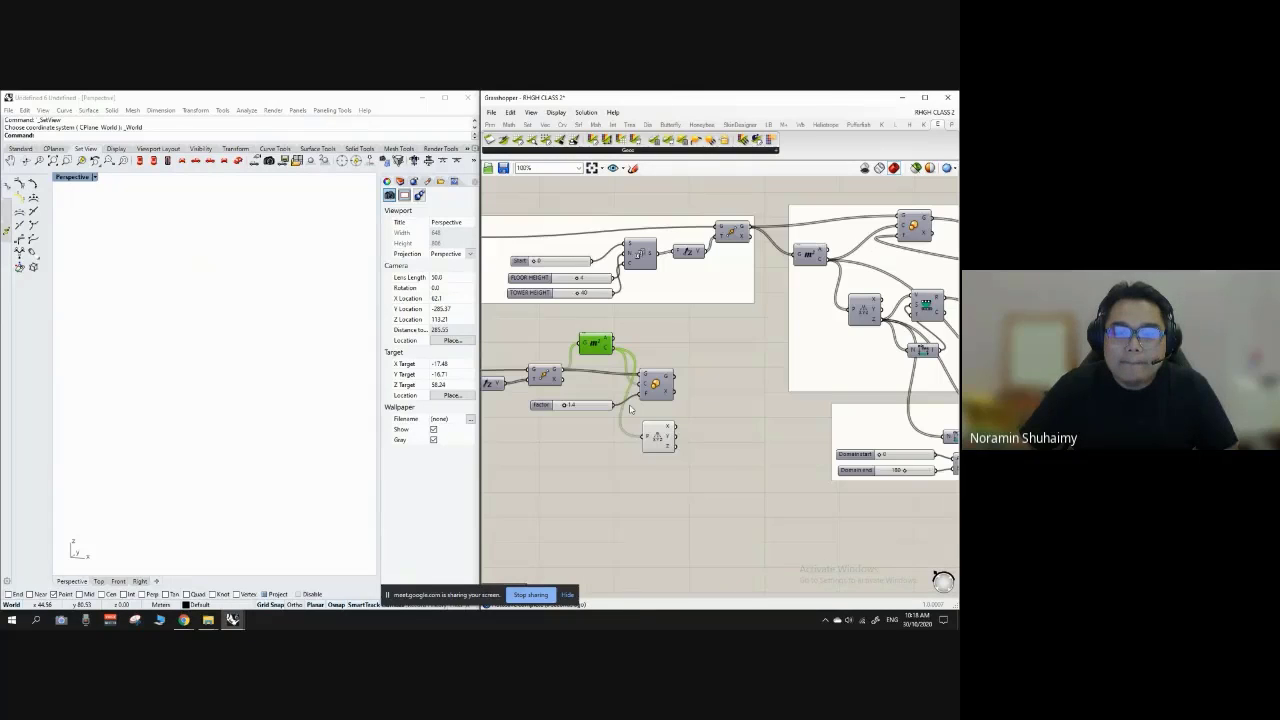
Step: Inspect the new Deconstruct component's coordinate outputs and compare them with its centroid input
scroll(630, 408, "up", 3)
left_click(630, 410)
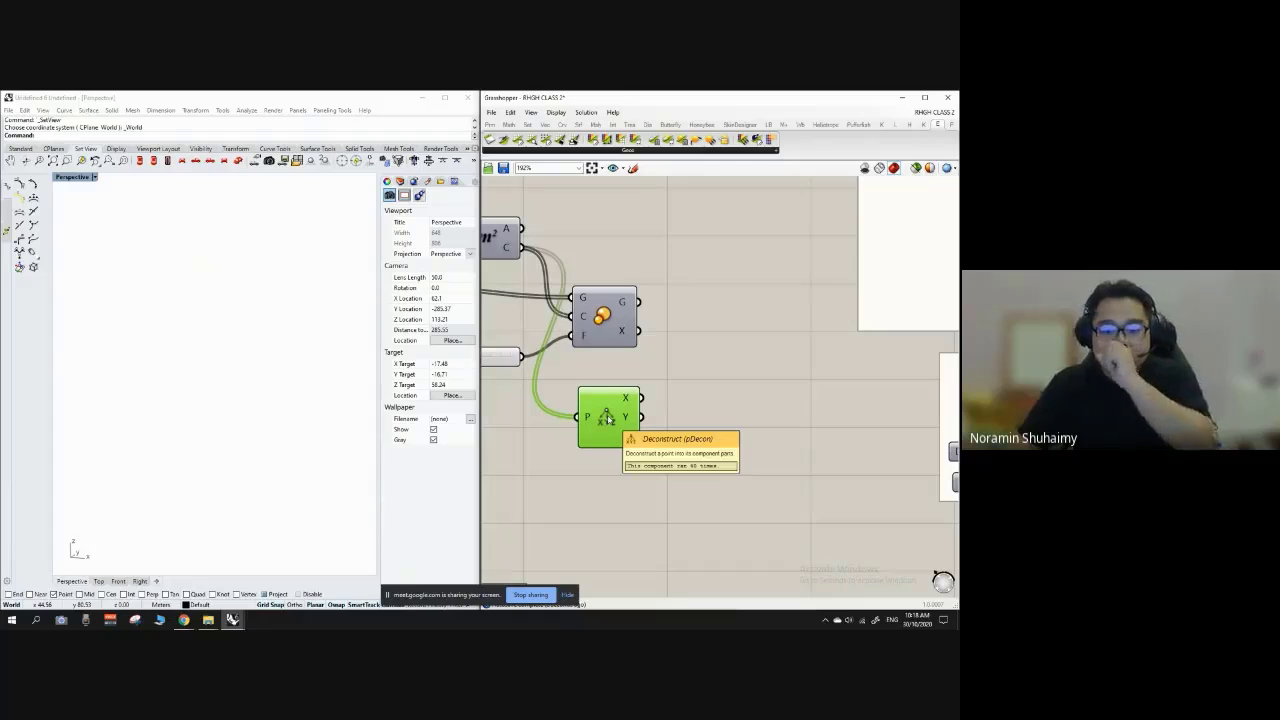
mouse_move(624, 414)
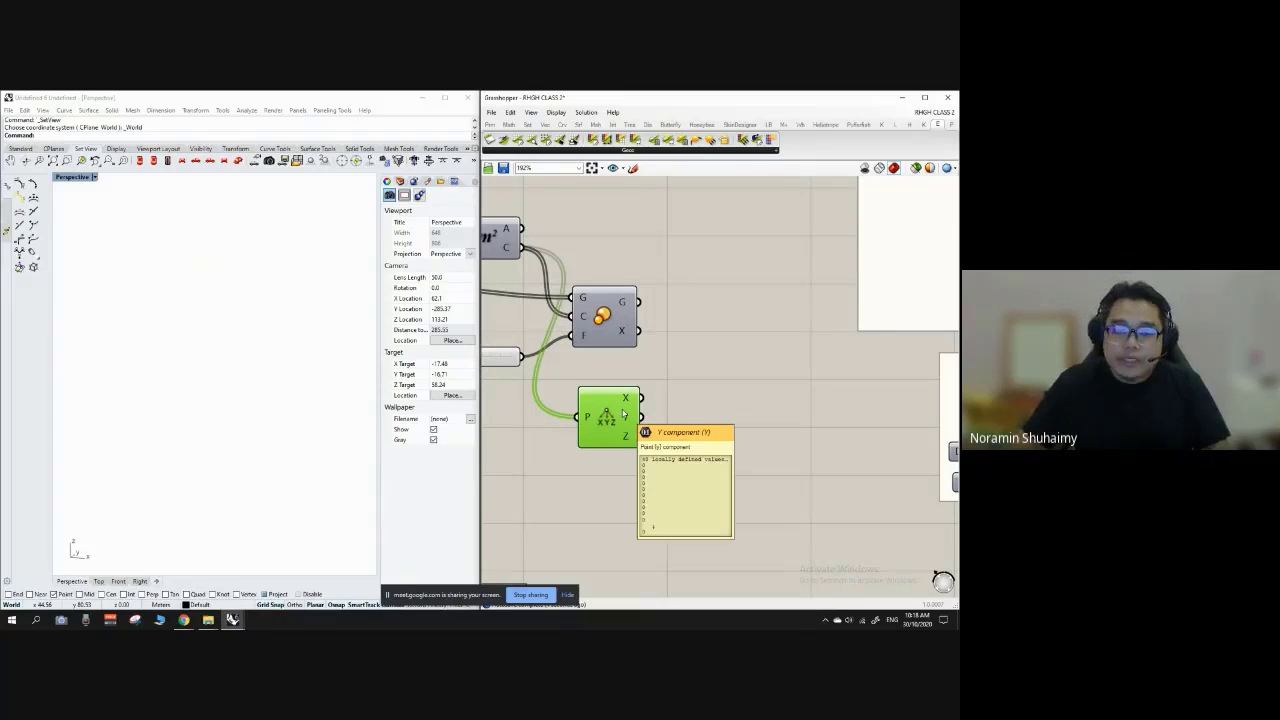
scroll(612, 414, "down", 1)
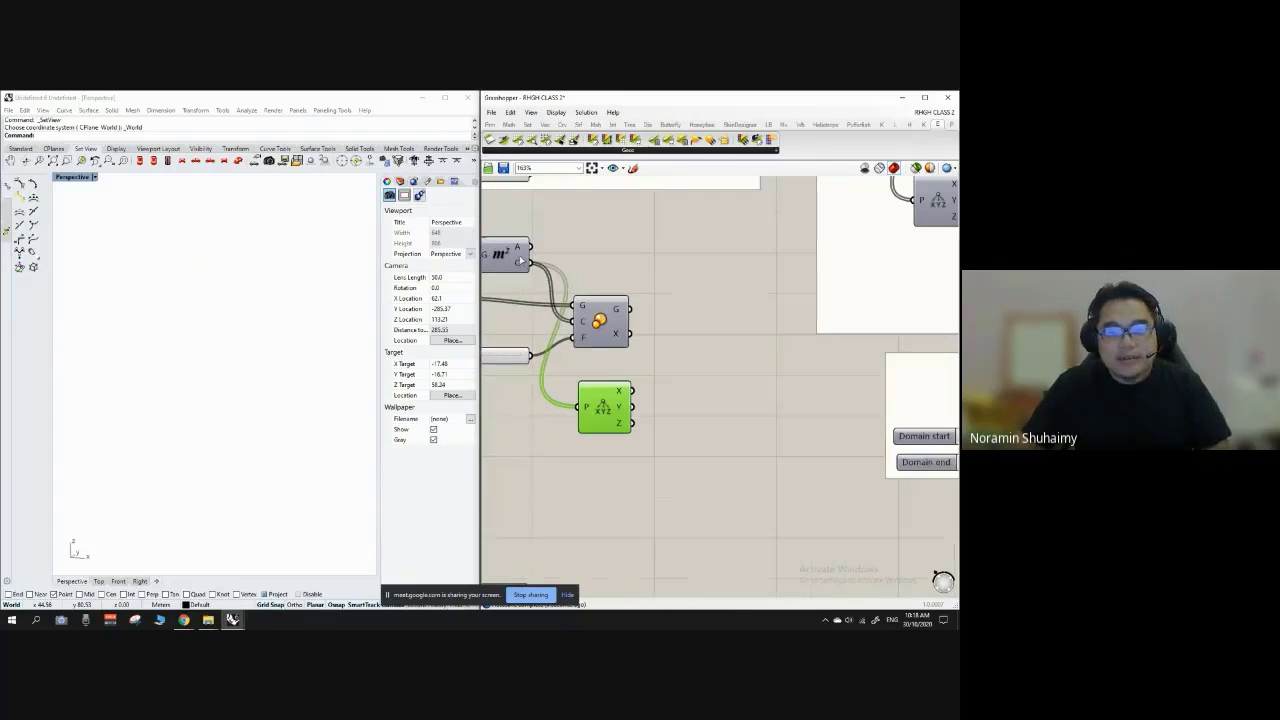
scroll(650, 385, "up", 1)
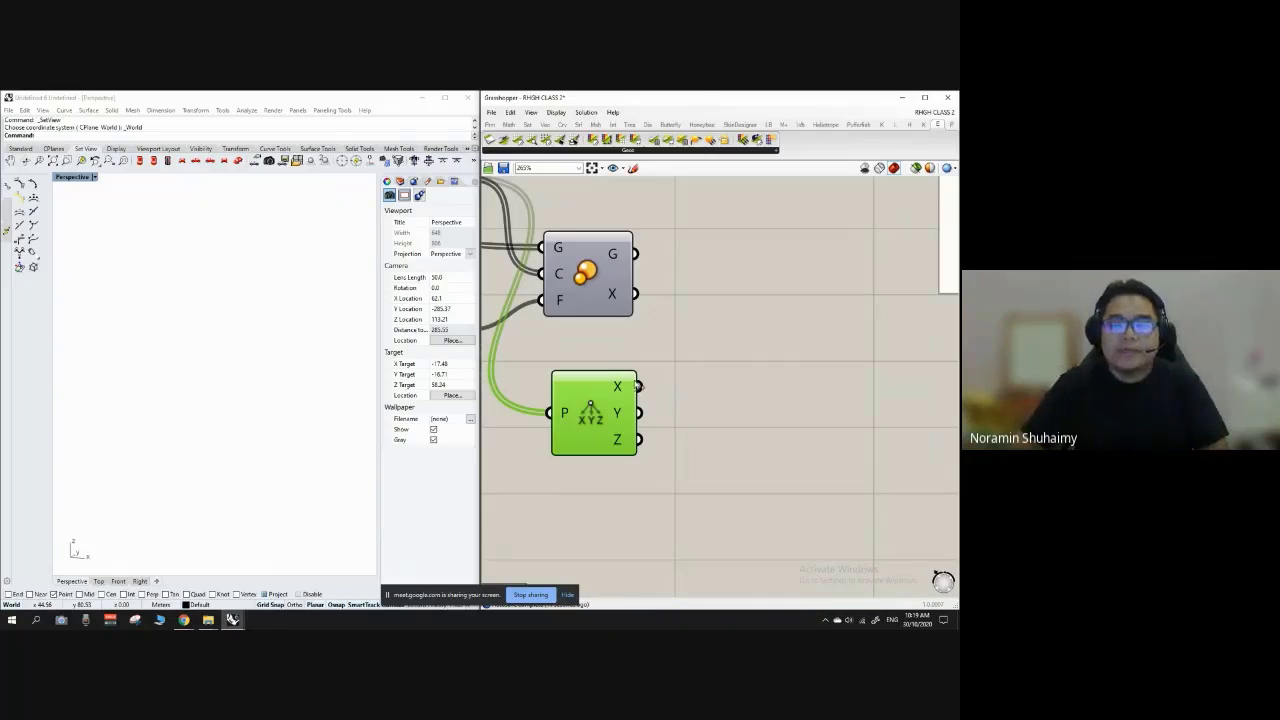
right_click(590, 413)
left_click(639, 429)
scroll(639, 429, "down", 1)
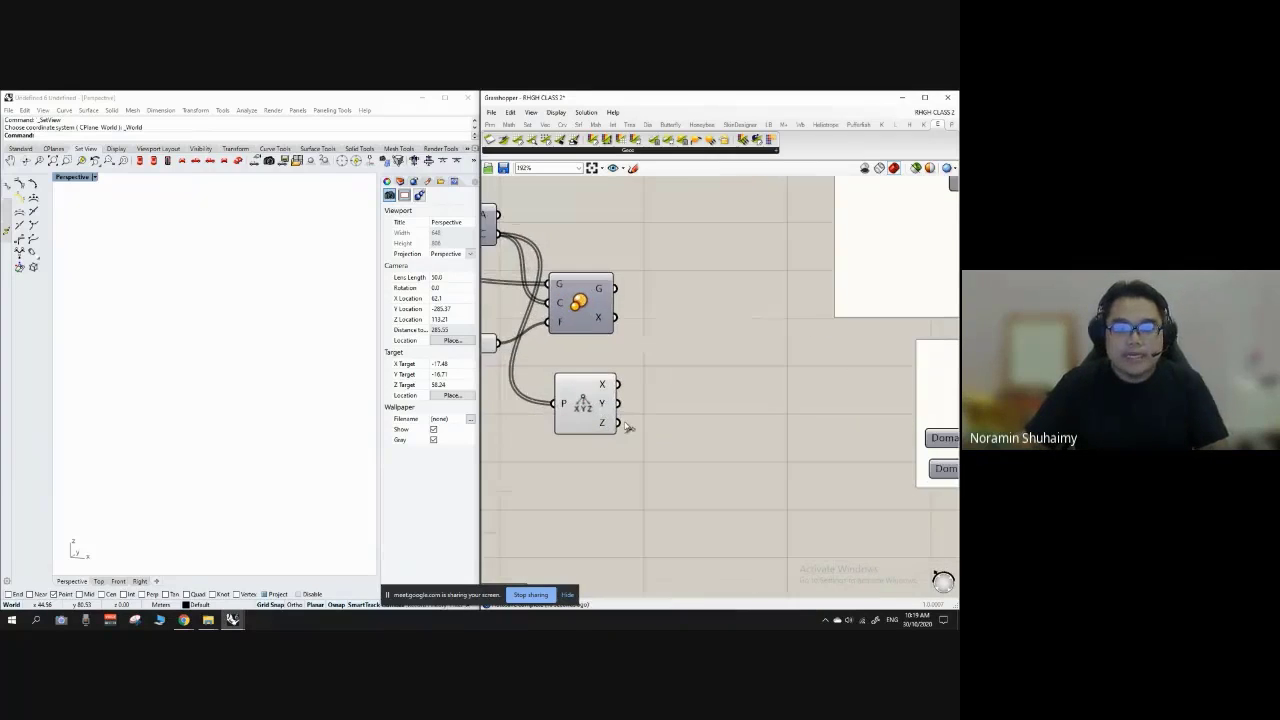
double_click(675, 437)
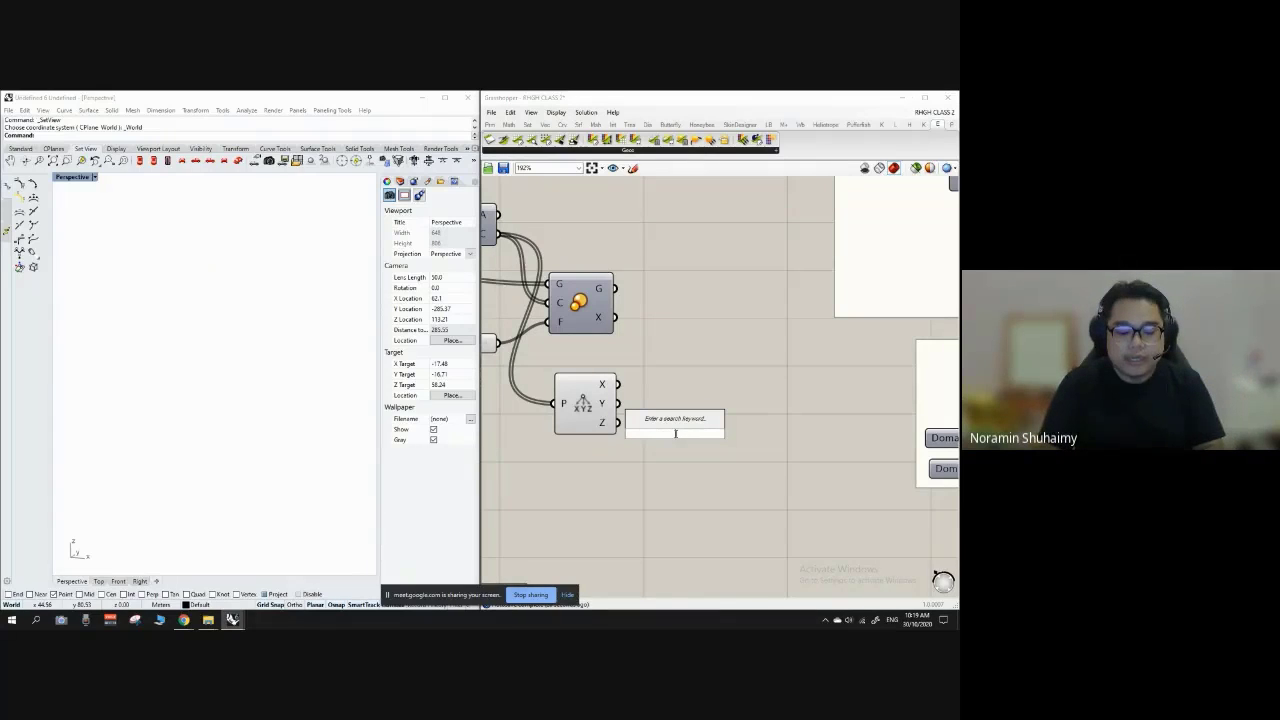
type("point")
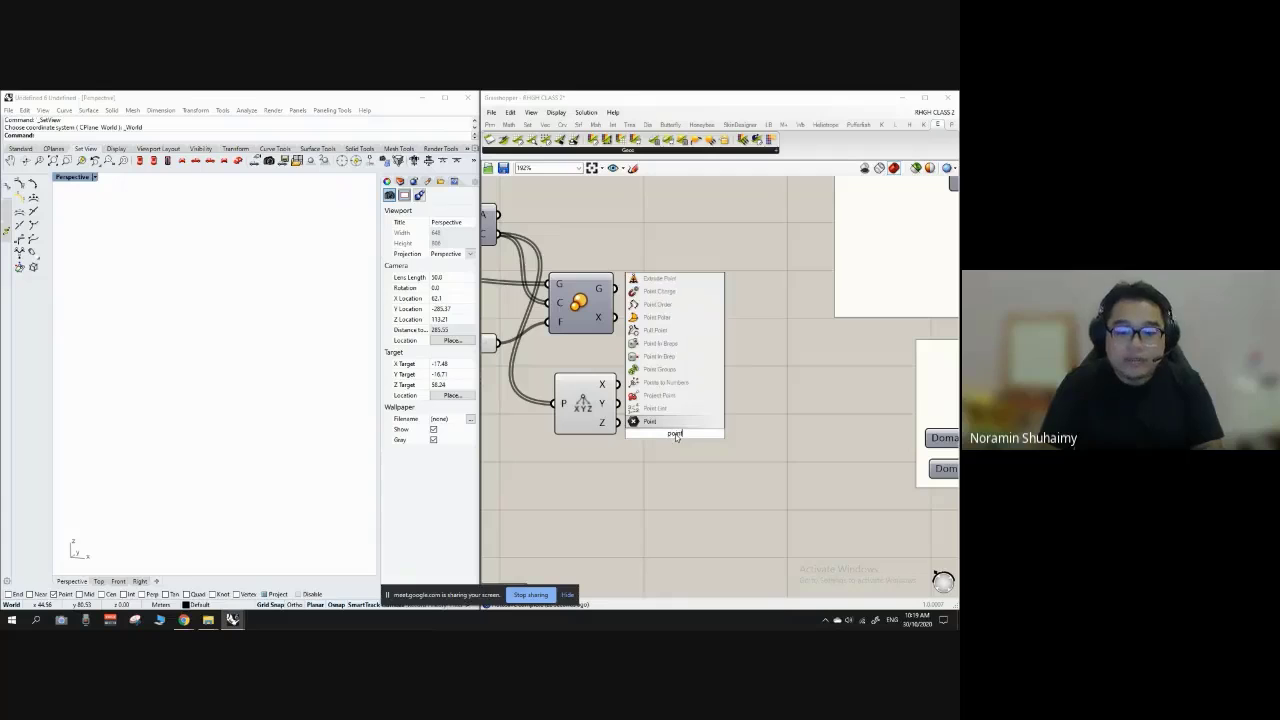
key("Escape")
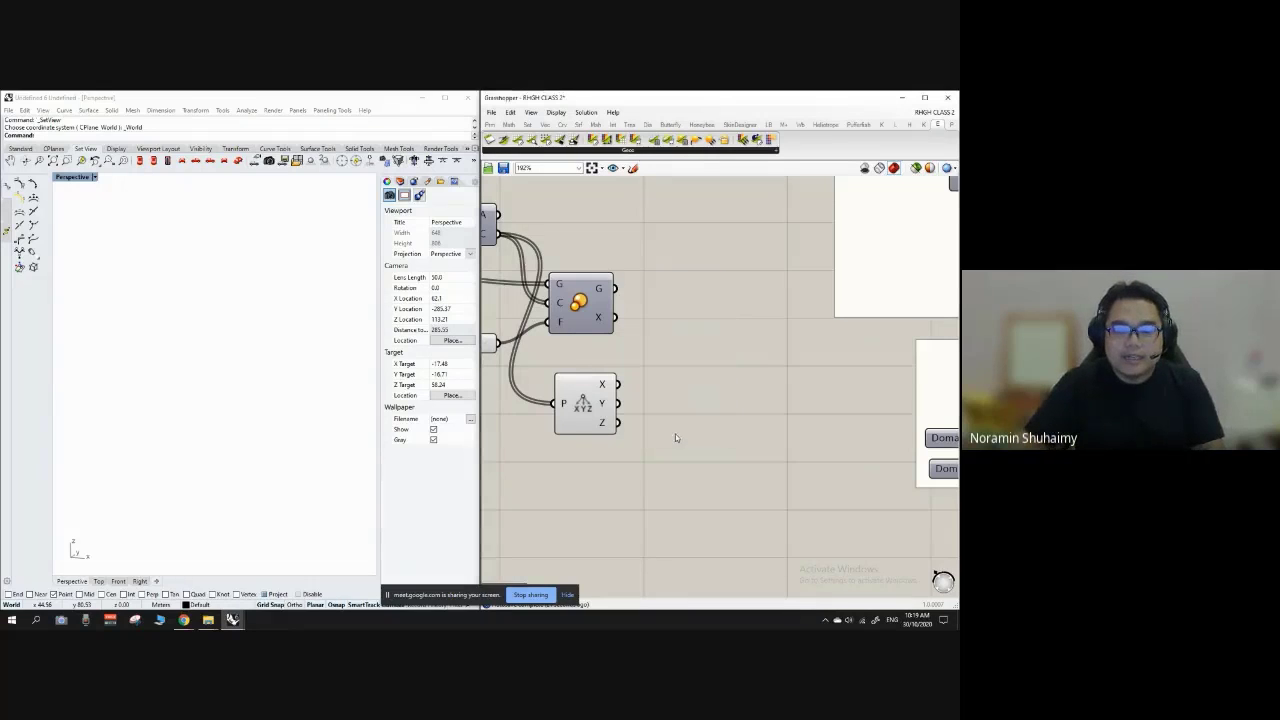
Step: Try to feed the Z output of the new Deconstruct into an added Point parameter
double_click(699, 425)
type("point")
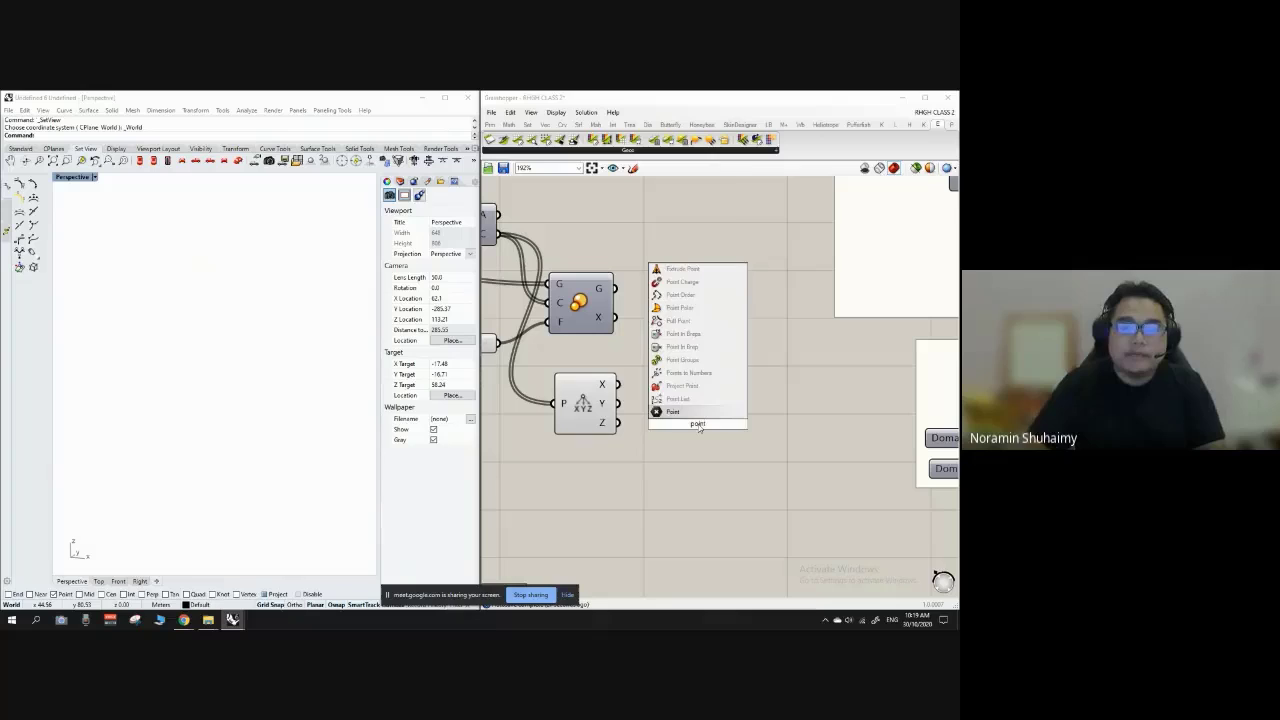
key("Return")
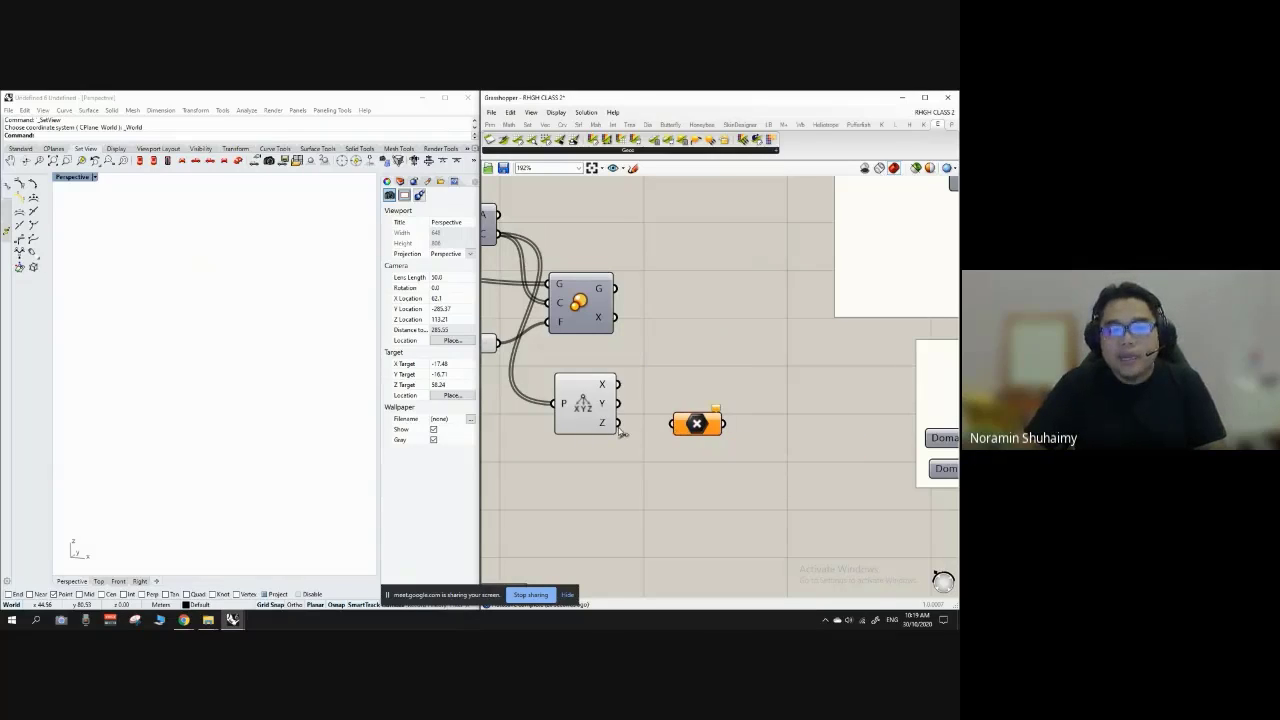
left_click_drag(619, 425, 671, 428)
left_click(548, 432)
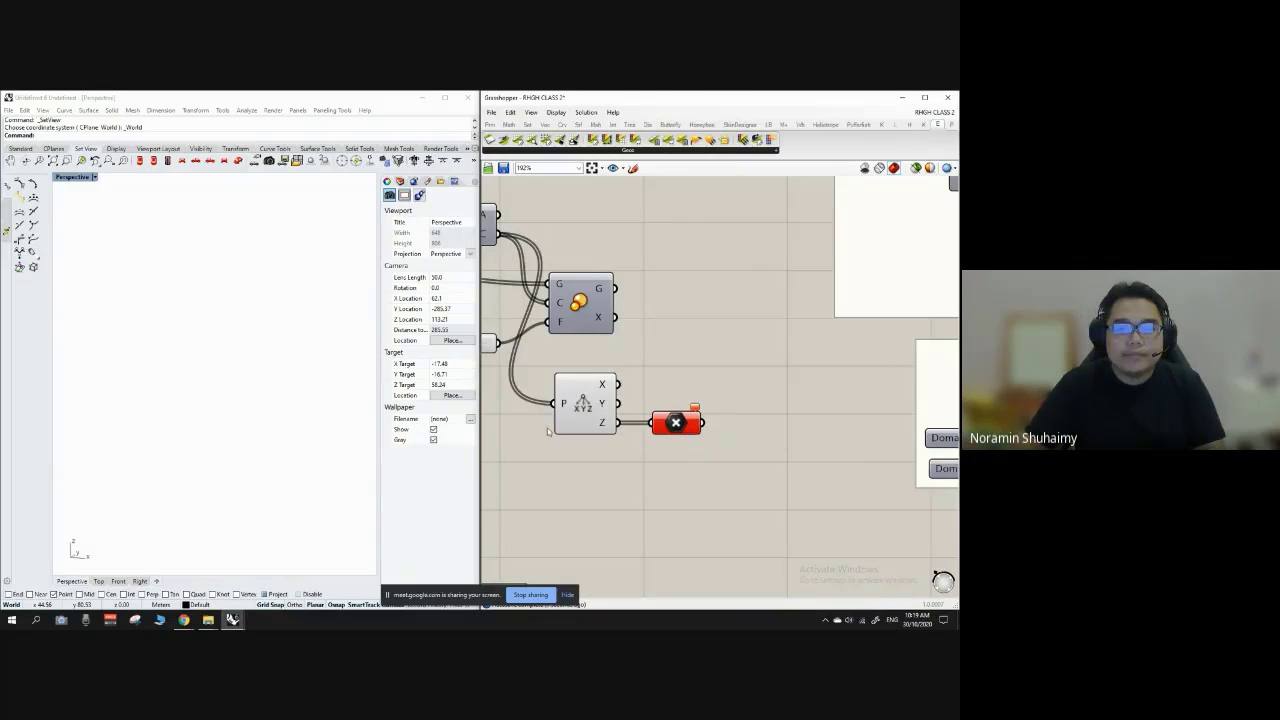
Step: Delete the Point parameter connected to the new Deconstruct's Z output
right_click_drag(597, 417, 562, 437)
scroll(562, 437, "down", 1)
scroll(562, 437, "up", 1)
left_click(638, 445)
key("Delete")
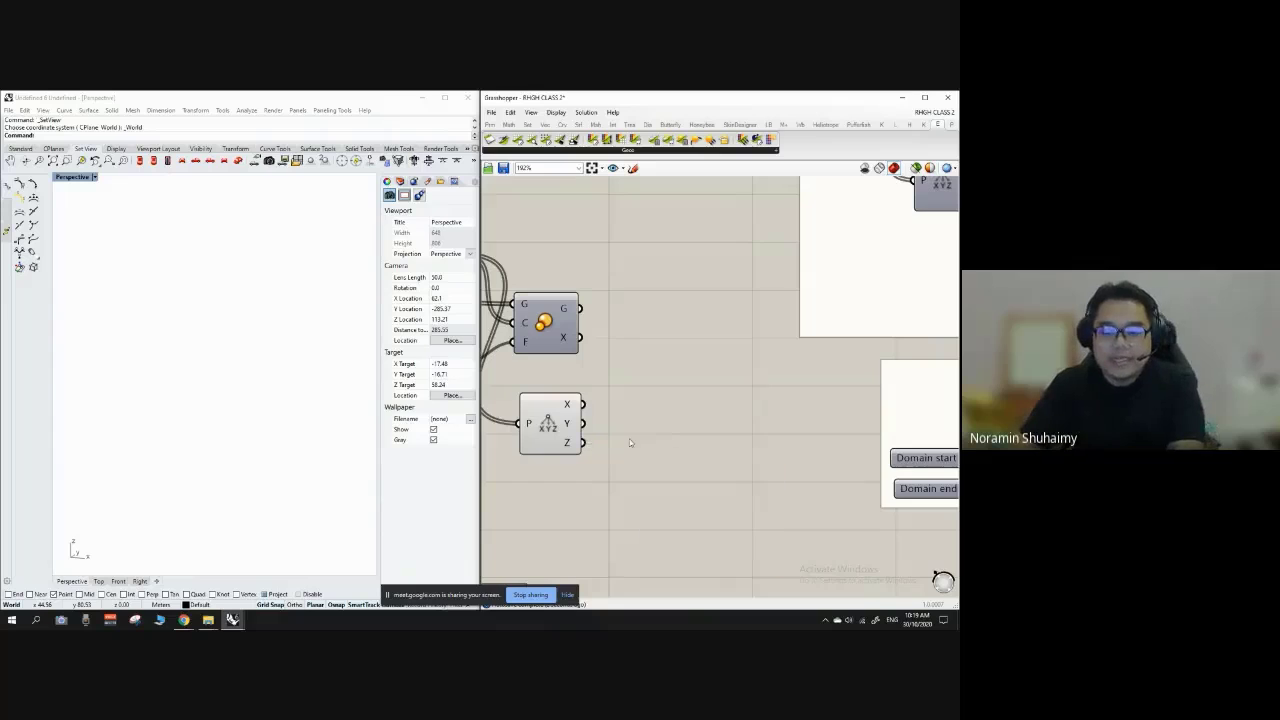
scroll(602, 432, "down", 3)
scroll(722, 288, "up", 2)
right_click_drag(735, 288, 678, 285)
scroll(695, 283, "down", 2)
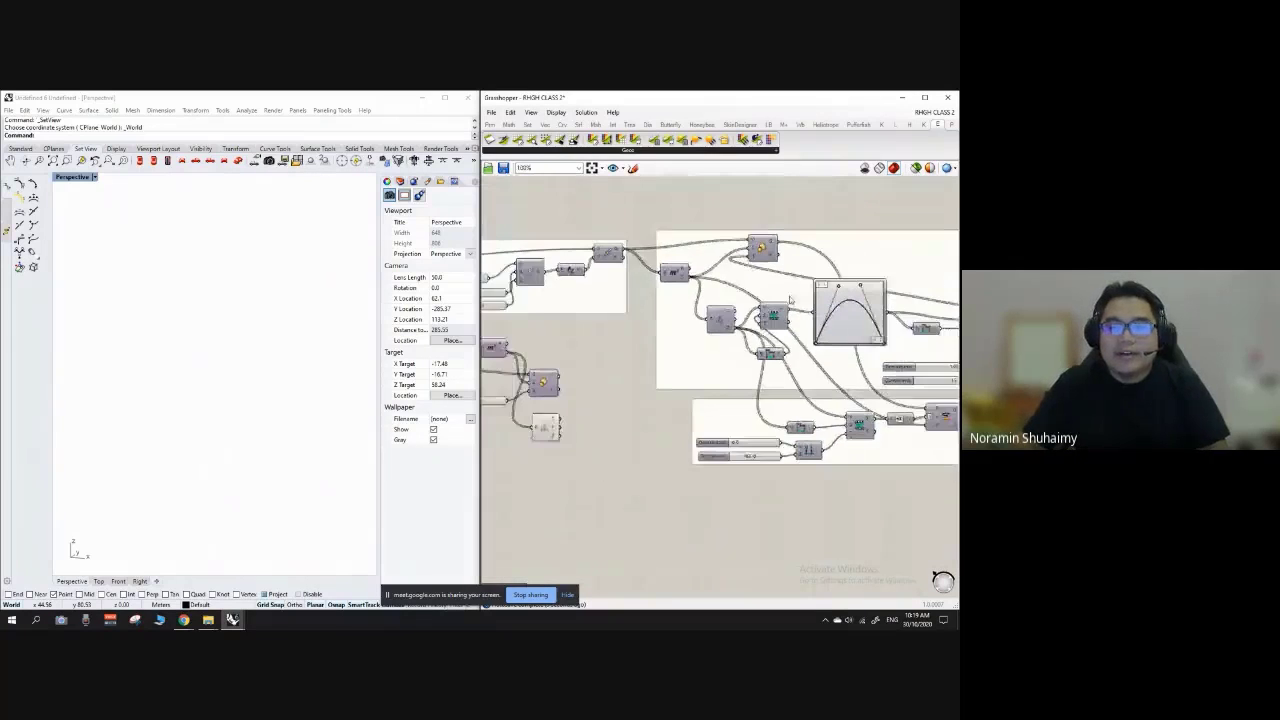
Step: Add a Panel beside the new Deconstruct, connect the Z output to it, and enlarge it to show a long list
scroll(687, 323, "up", 4)
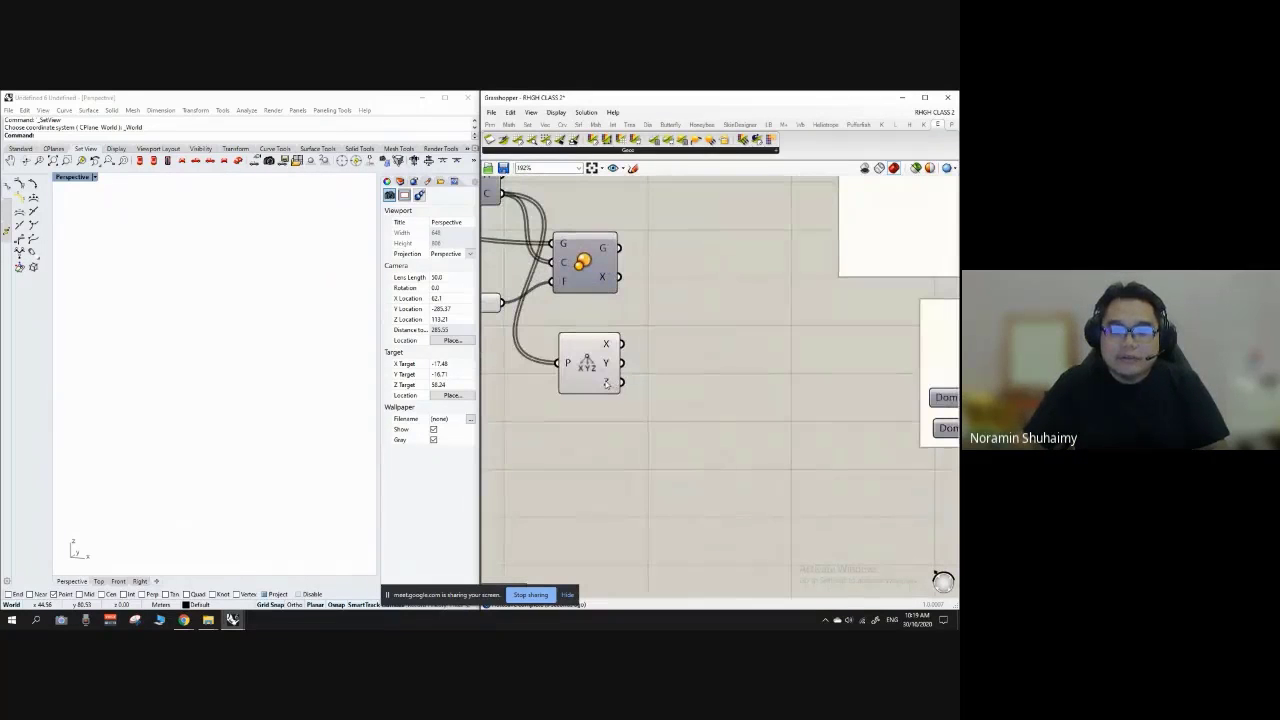
mouse_move(606, 384)
double_click(671, 390)
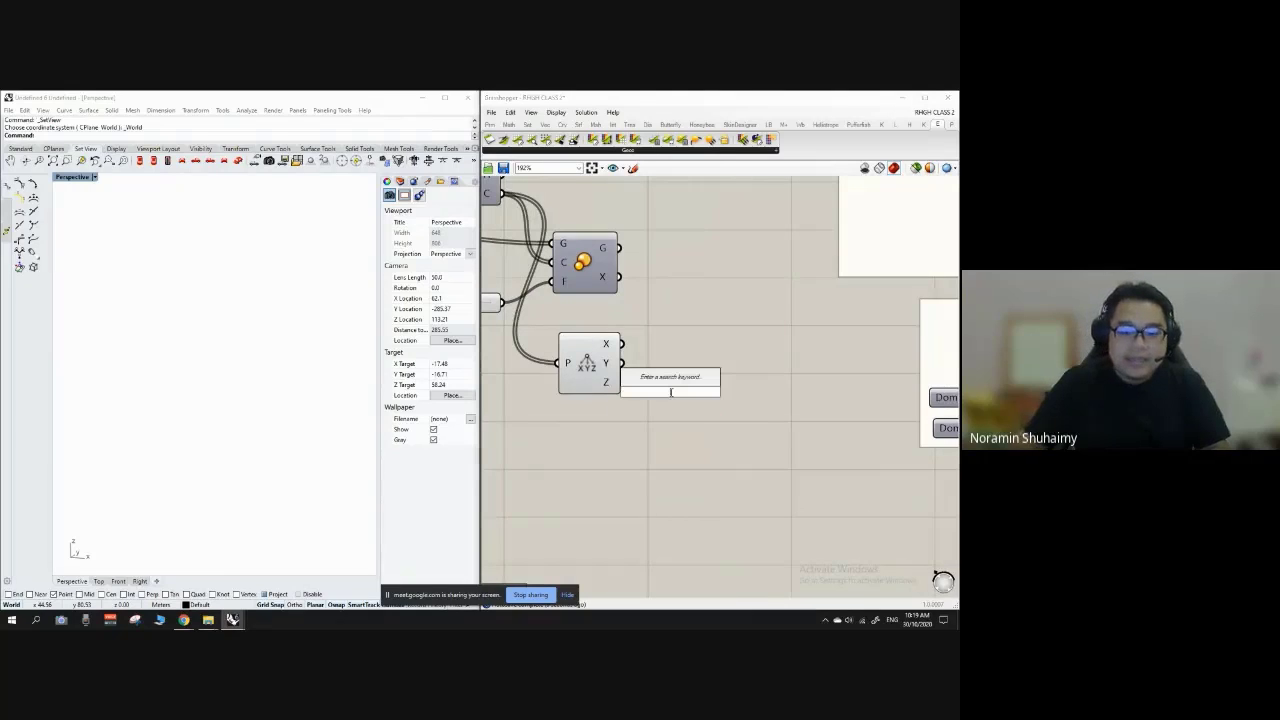
type("panel")
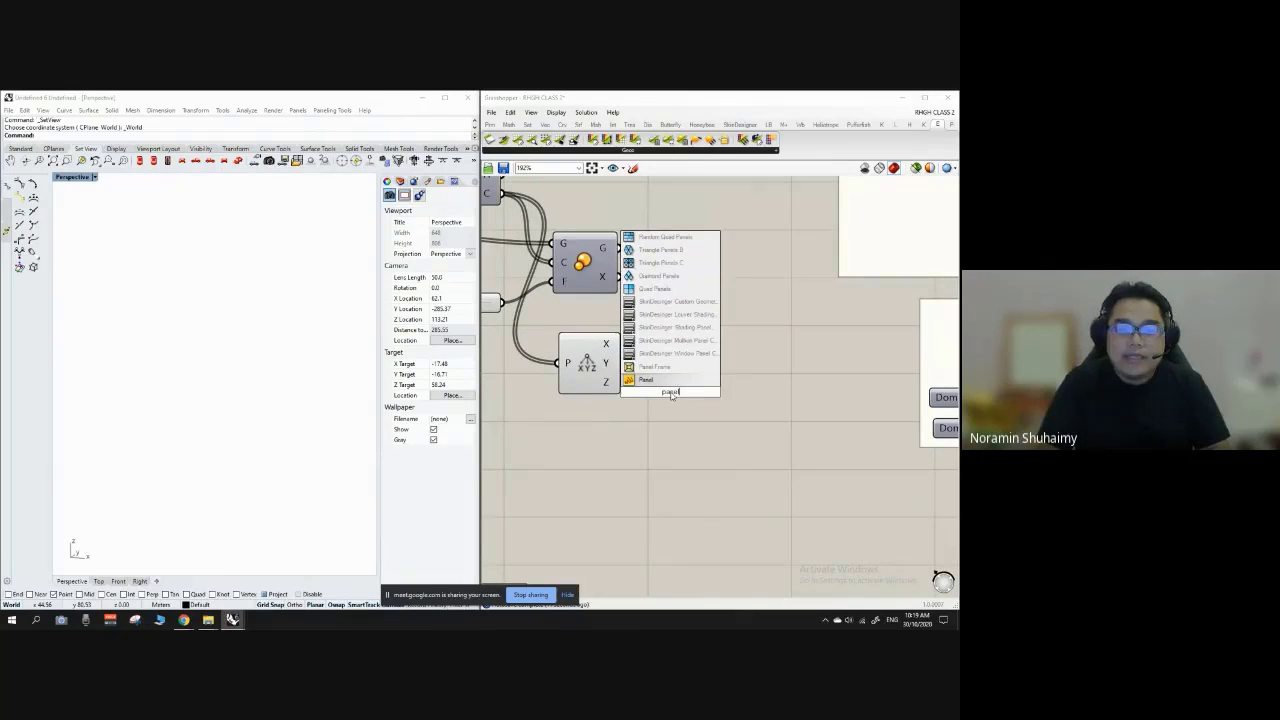
key("Return")
left_click_drag(657, 399, 746, 409)
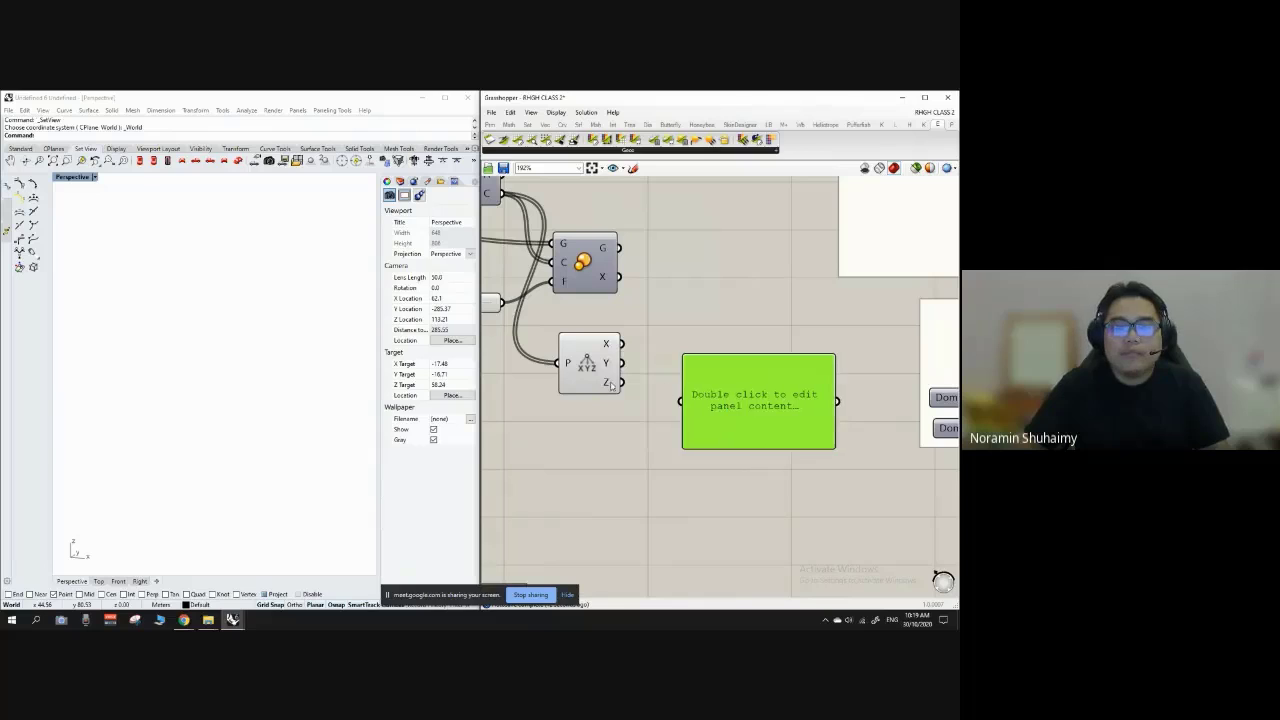
left_click_drag(630, 389, 724, 577)
Step: Read the list of Z values in the panel and compare it with the FLOOR HEIGHT and TOWER HEIGHT sliders
scroll(718, 399, "up", 1)
scroll(695, 405, "down", 5)
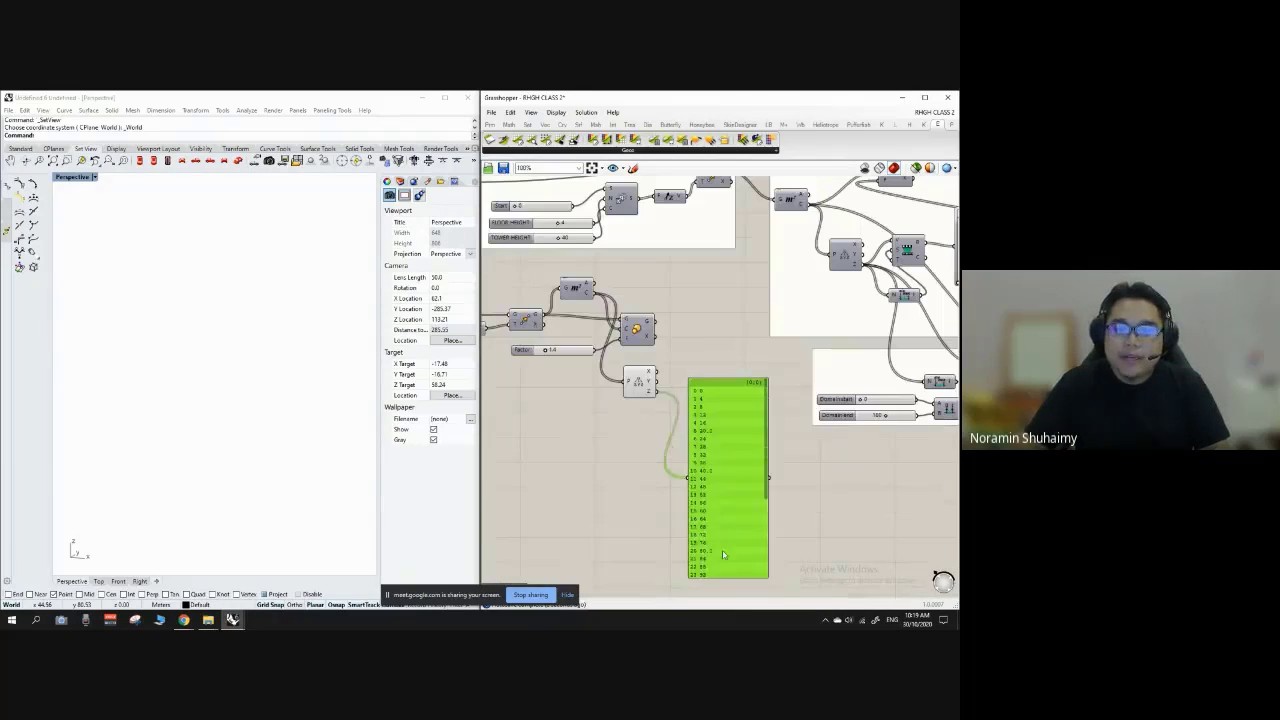
scroll(752, 495, "up", 3)
scroll(700, 282, "up", 1)
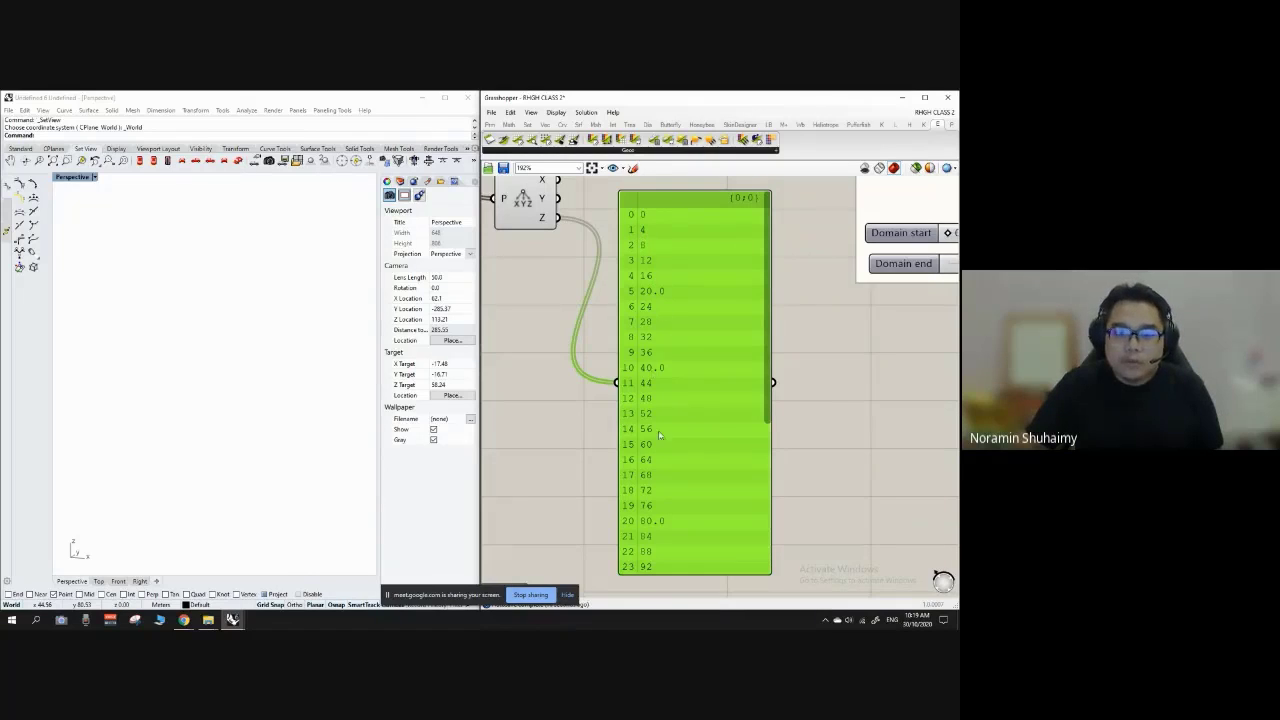
scroll(675, 358, "down", 4)
scroll(717, 355, "up", 3)
left_click_drag(725, 358, 711, 507)
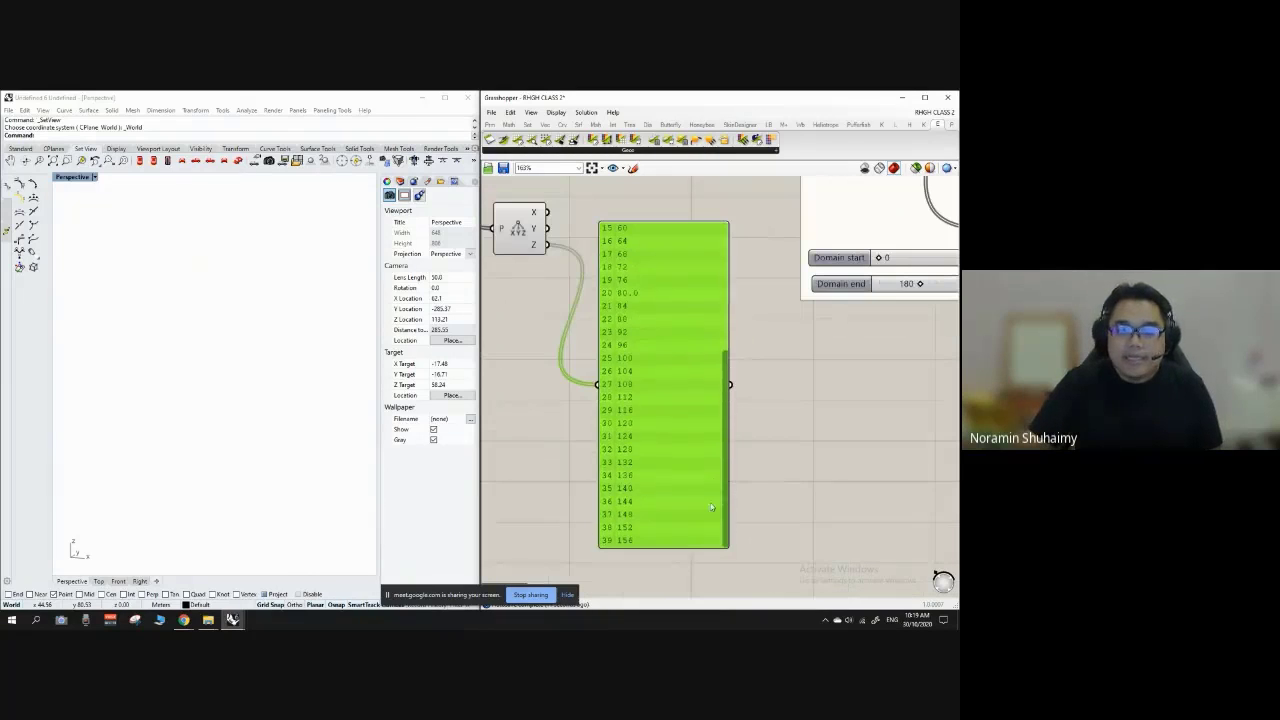
scroll(637, 544, "down", 2)
scroll(628, 546, "up", 3)
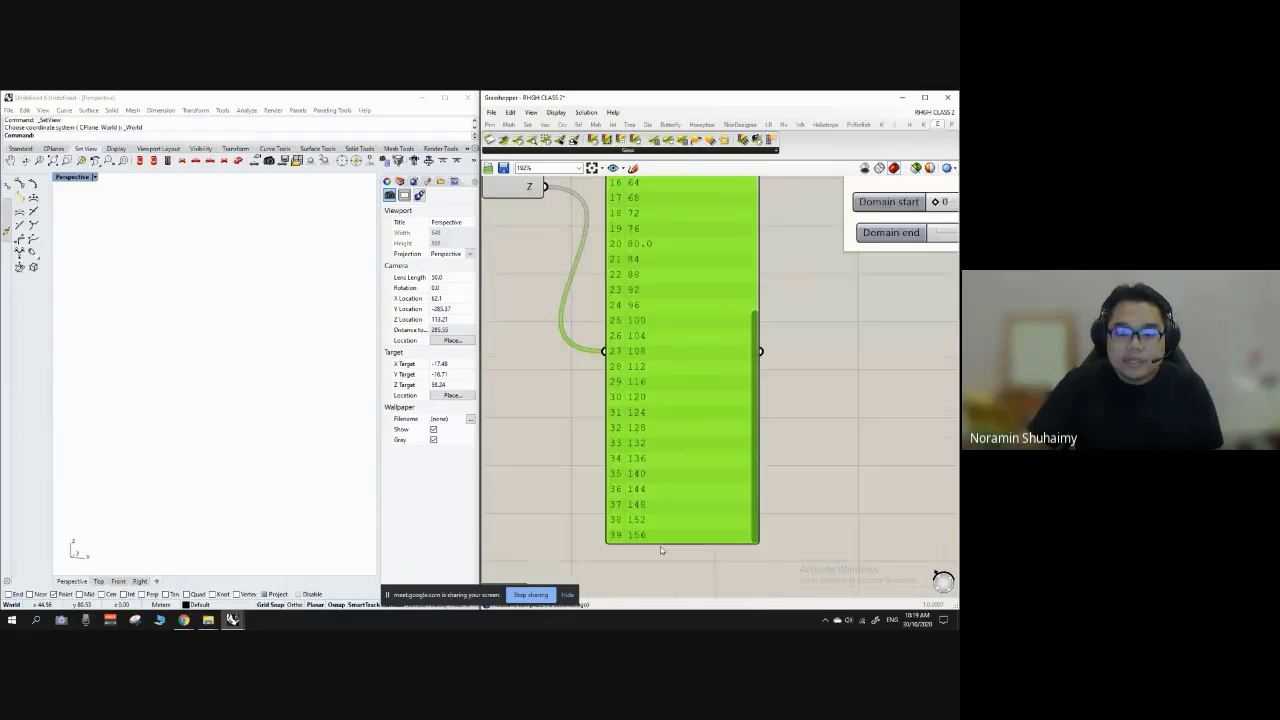
scroll(786, 523, "down", 6)
scroll(577, 286, "up", 1)
scroll(577, 286, "up", 3)
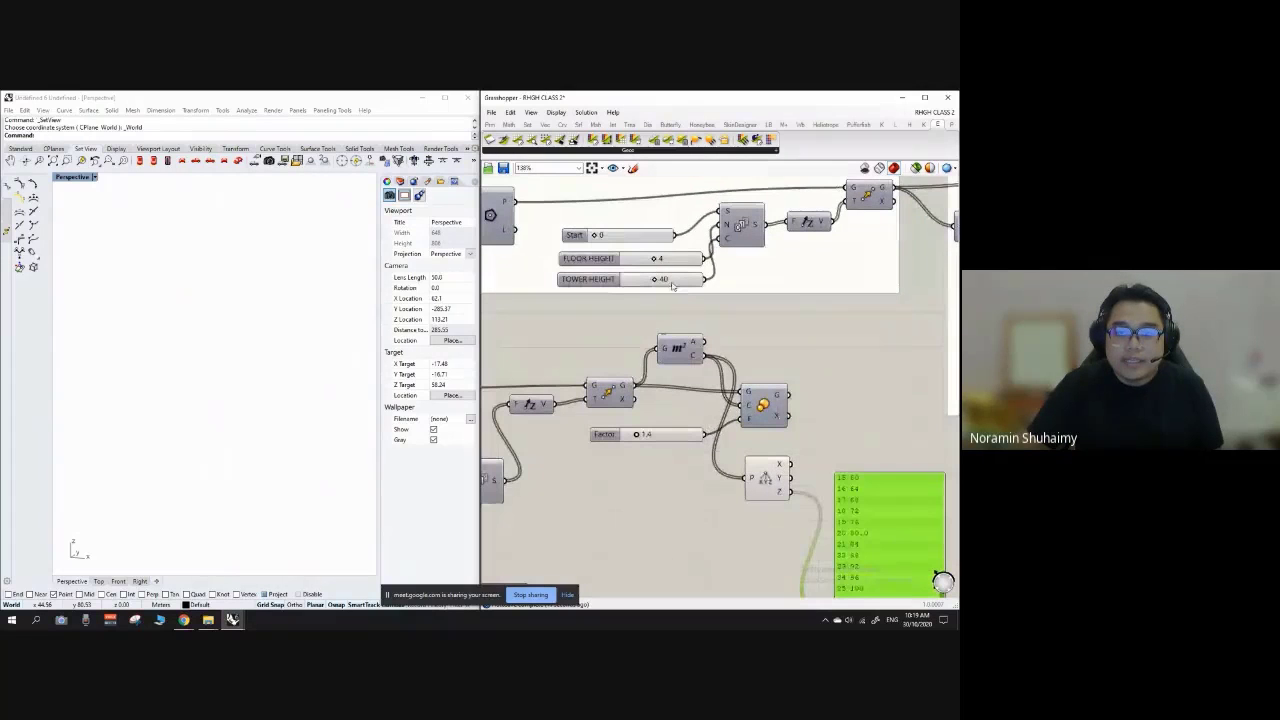
scroll(628, 280, "down", 3)
scroll(605, 245, "up", 8)
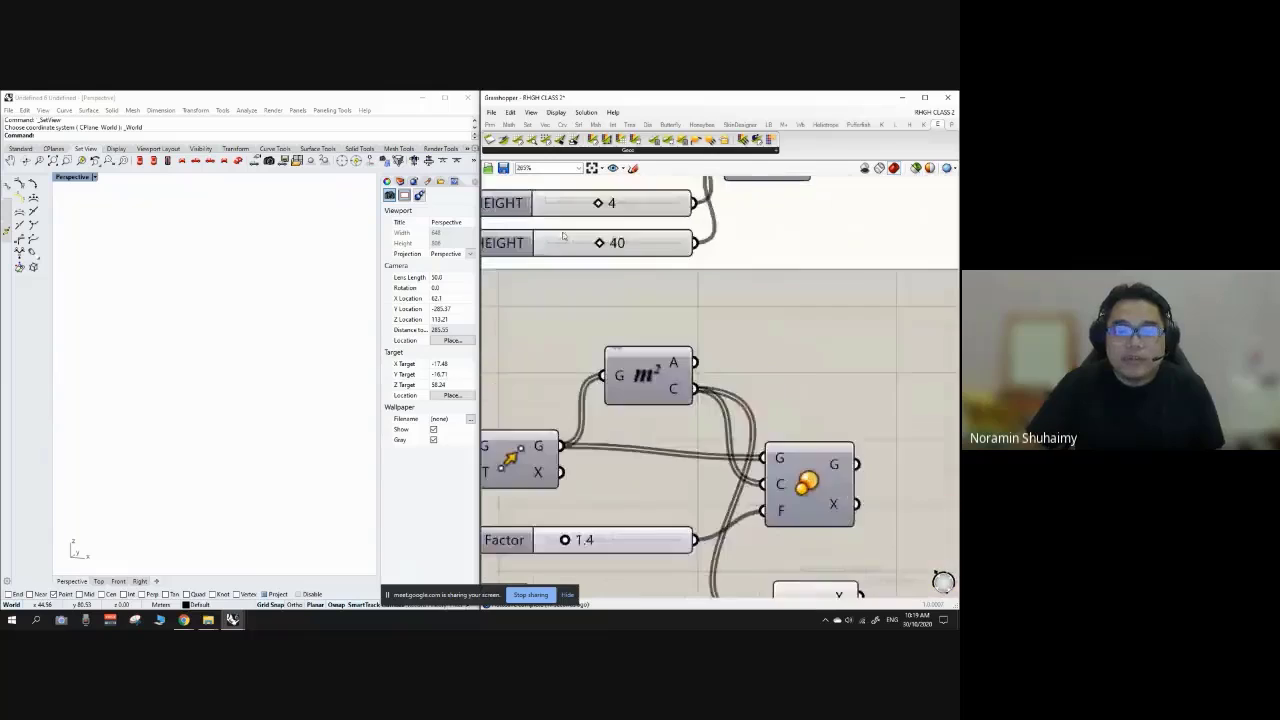
Step: Delete the panel connected to the new Deconstruct's Z output
scroll(605, 240, "down", 3)
scroll(677, 300, "down", 3)
left_click(800, 446)
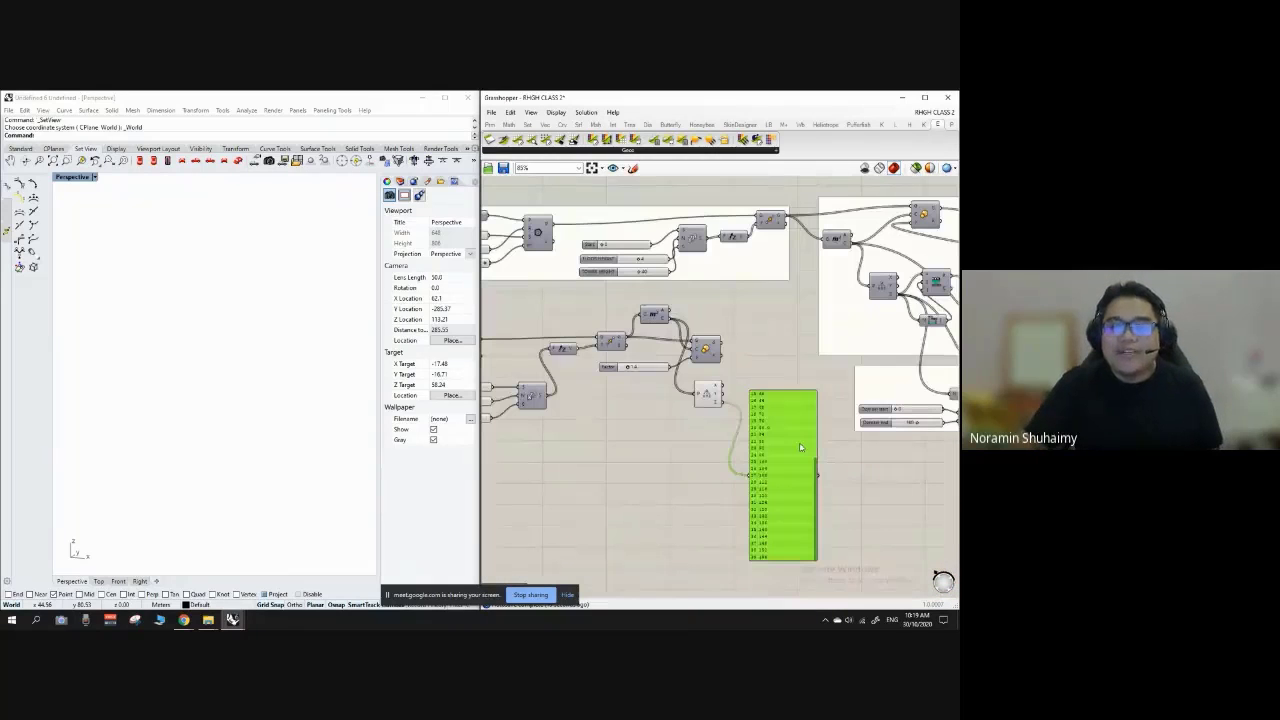
key("Delete")
Step: Examine the Start, FLOOR HEIGHT and TOWER HEIGHT sliders that feed the reference Series component
scroll(640, 259, "up", 4)
scroll(640, 258, "up", 3)
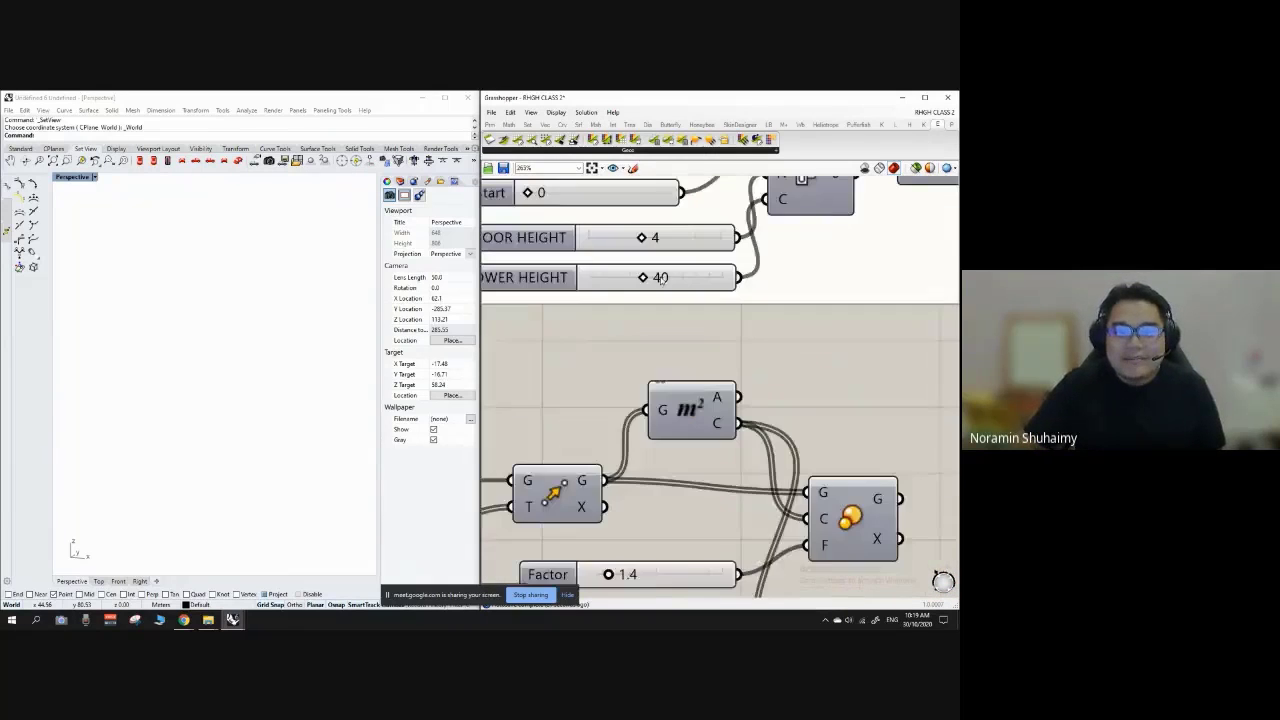
left_click(563, 258)
left_click(589, 330)
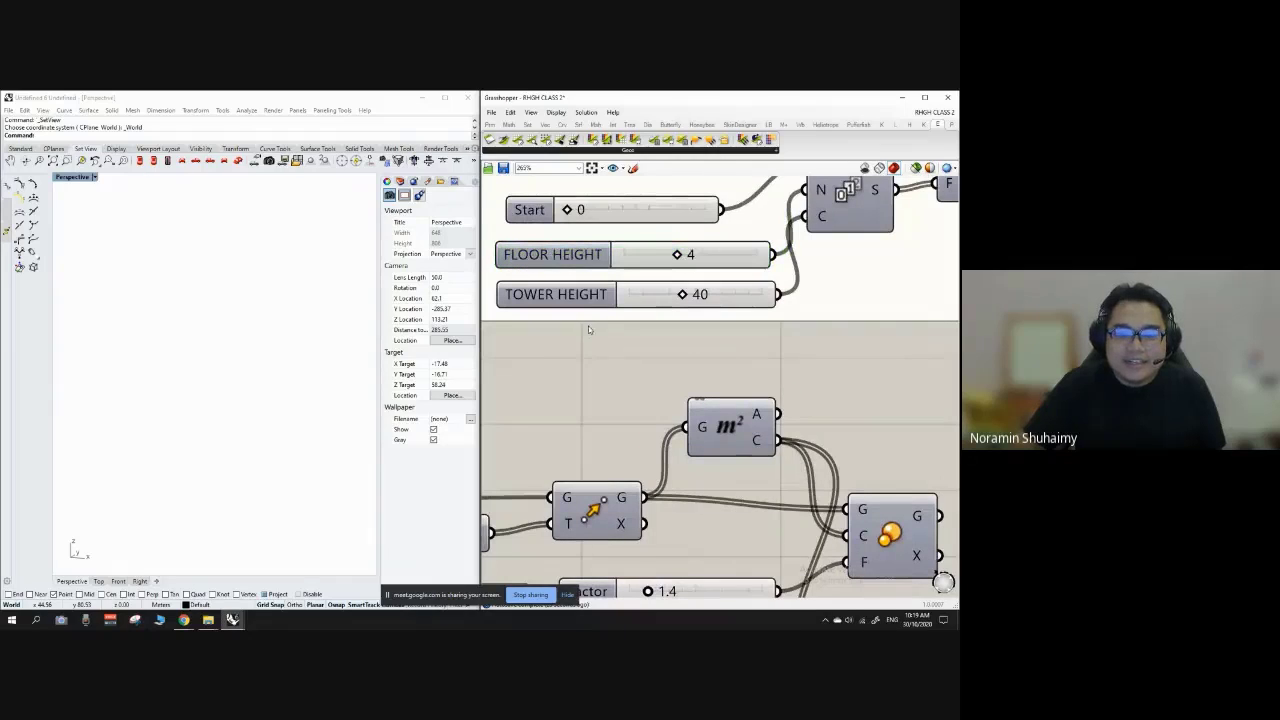
left_click(705, 296)
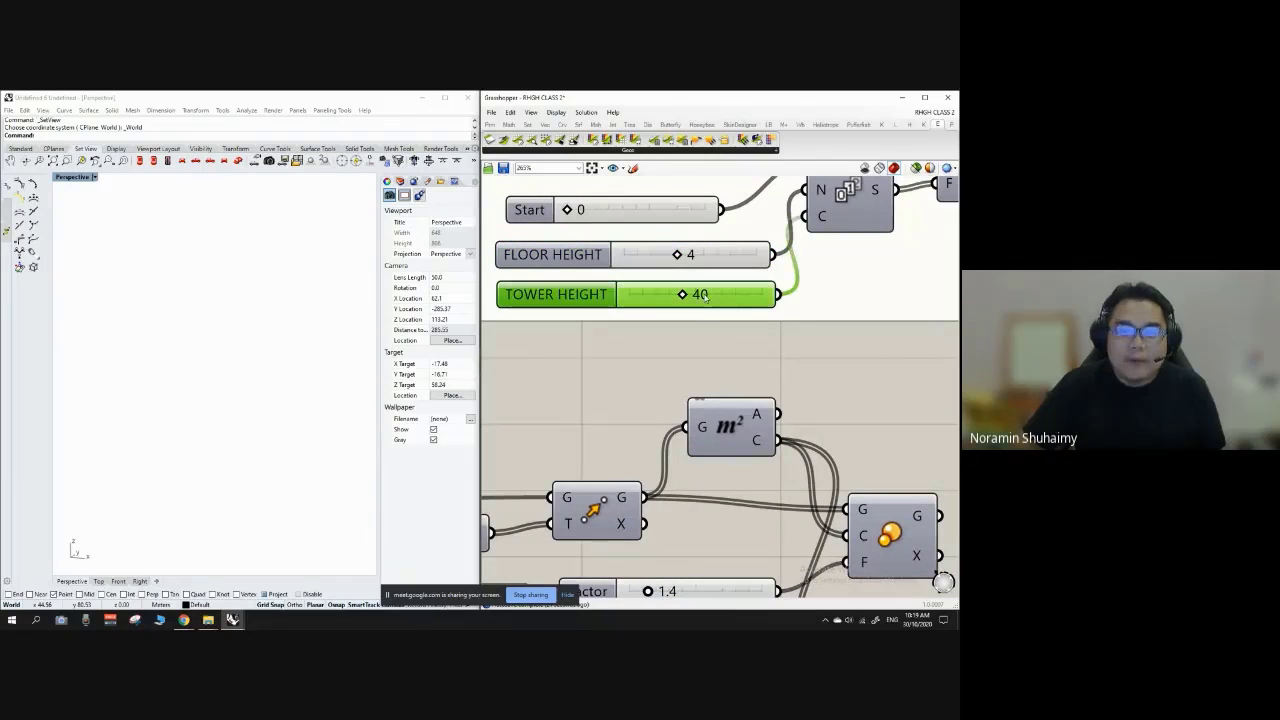
double_click(571, 296)
key("Escape")
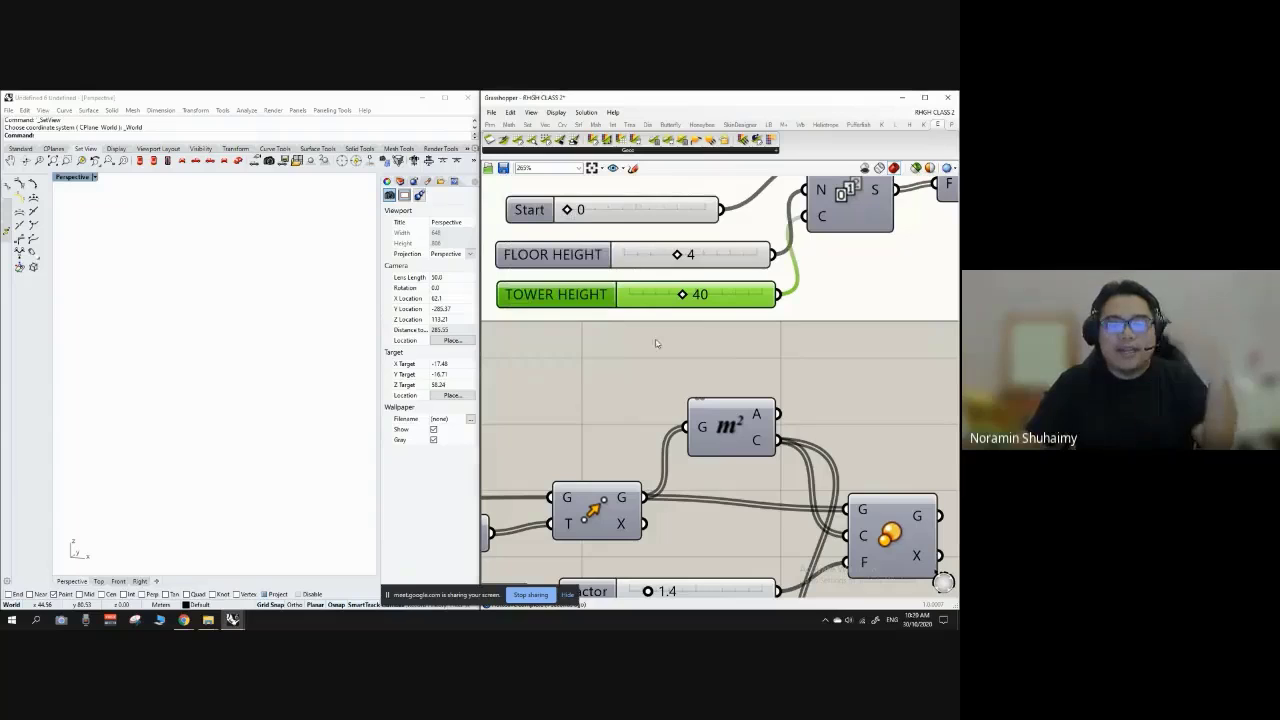
right_click(583, 297)
left_click(531, 357)
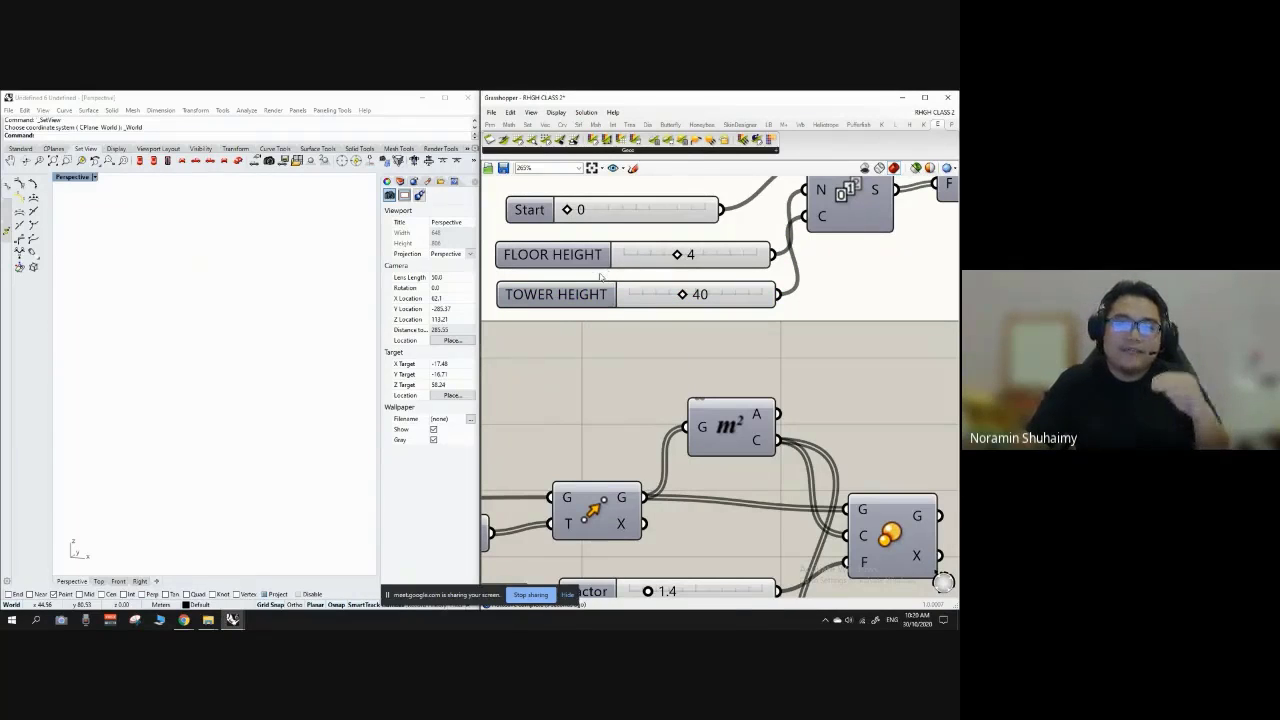
scroll(650, 302, "down", 3)
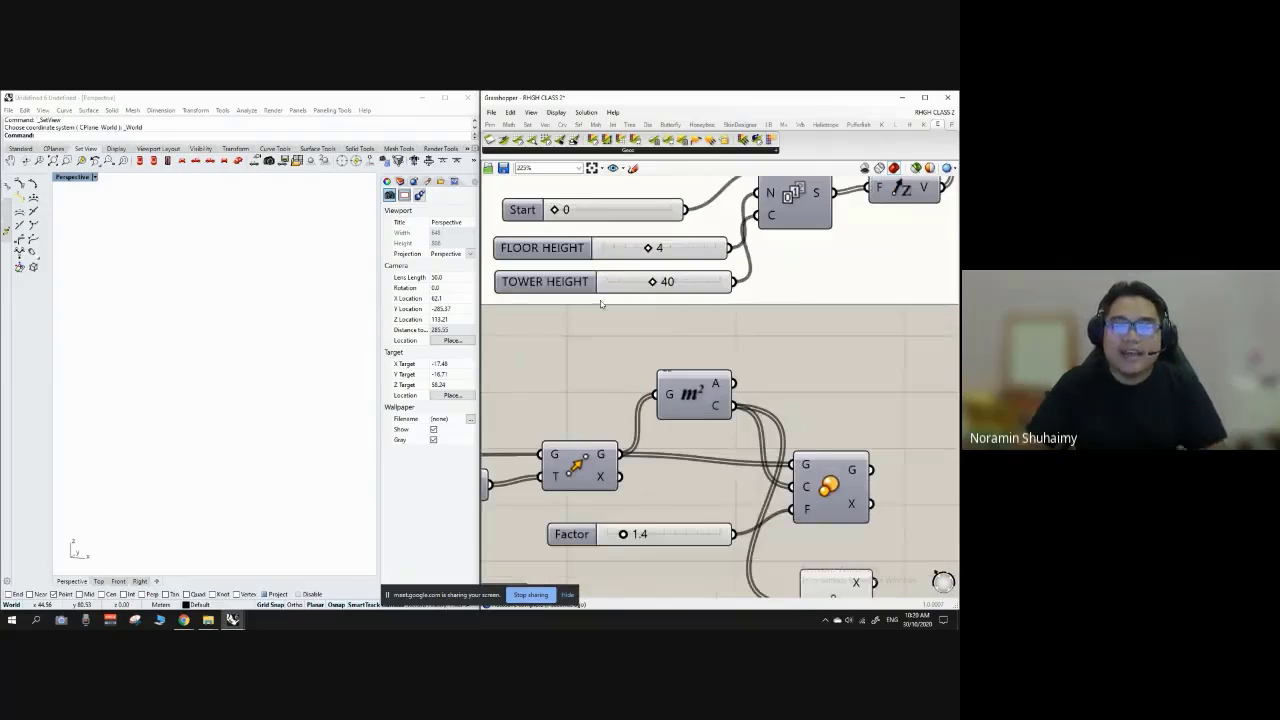
scroll(600, 300, "down", 3)
scroll(603, 237, "up", 4)
left_click(604, 238)
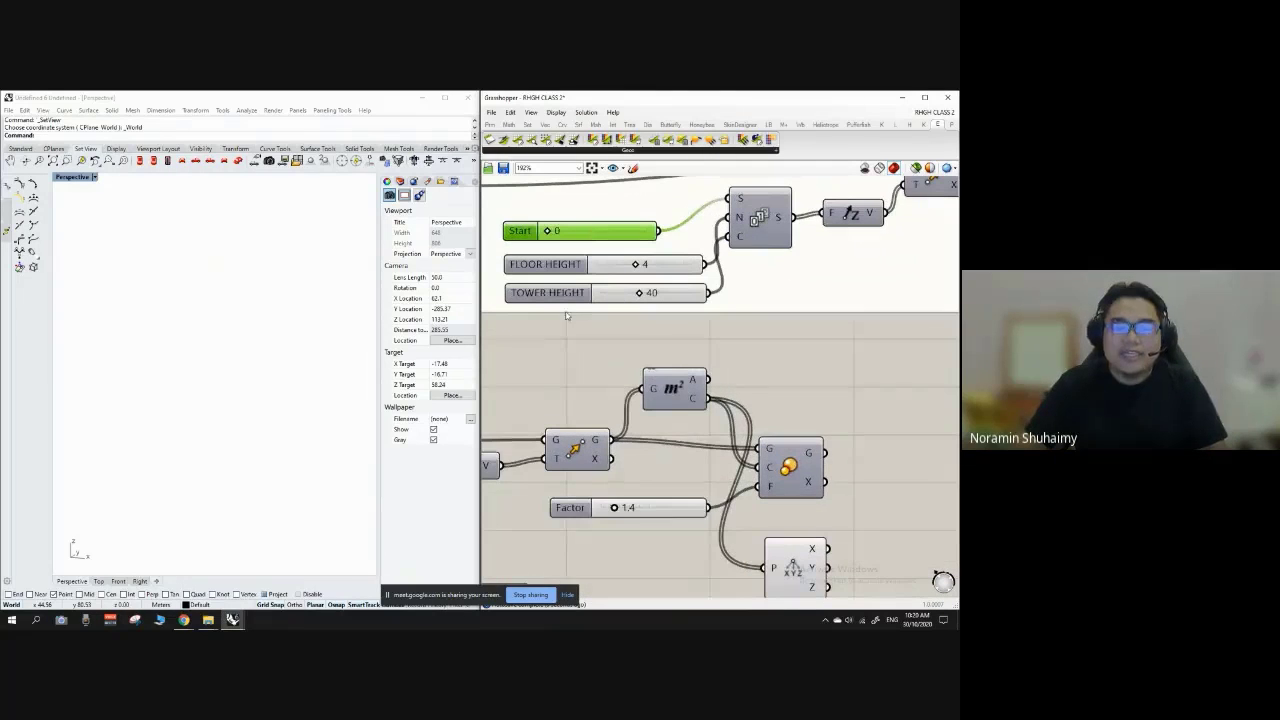
left_click(567, 318)
scroll(620, 274, "down", 3)
scroll(740, 452, "up", 5)
Step: Add another Panel next to the new Deconstruct and feed the Z output into it
left_click(706, 450)
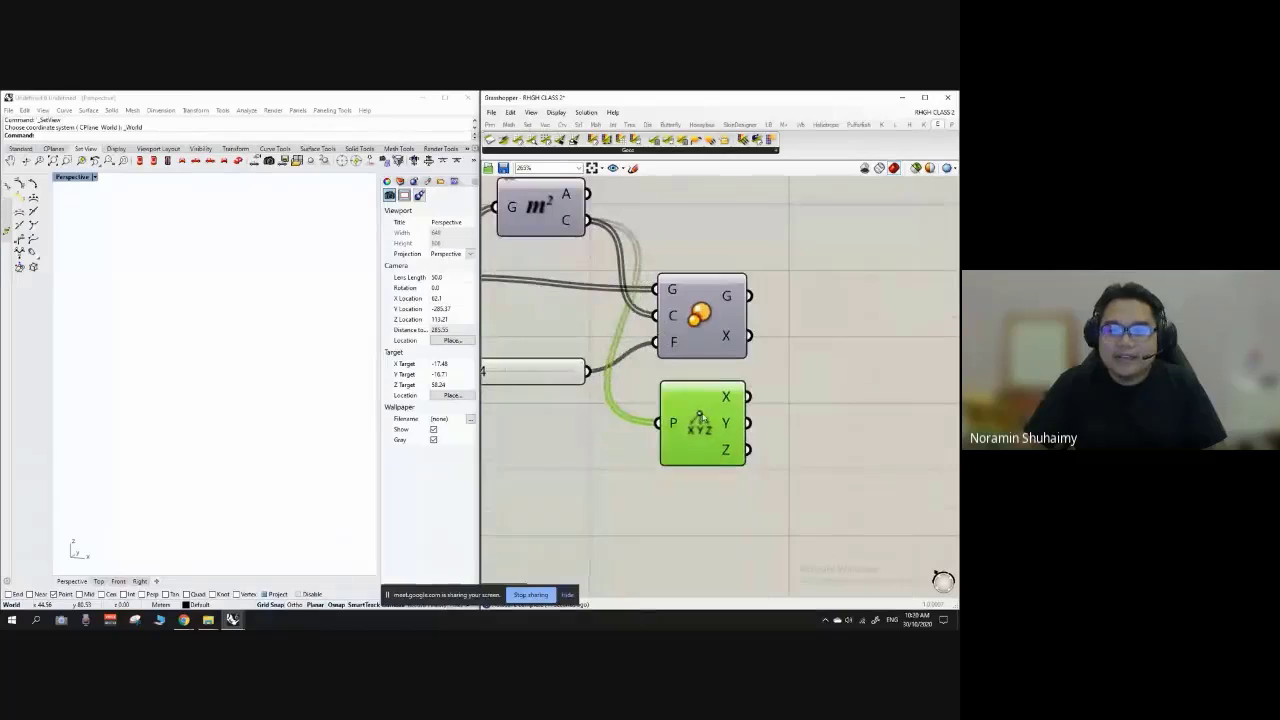
scroll(690, 430, "up", 1)
scroll(653, 397, "down", 3)
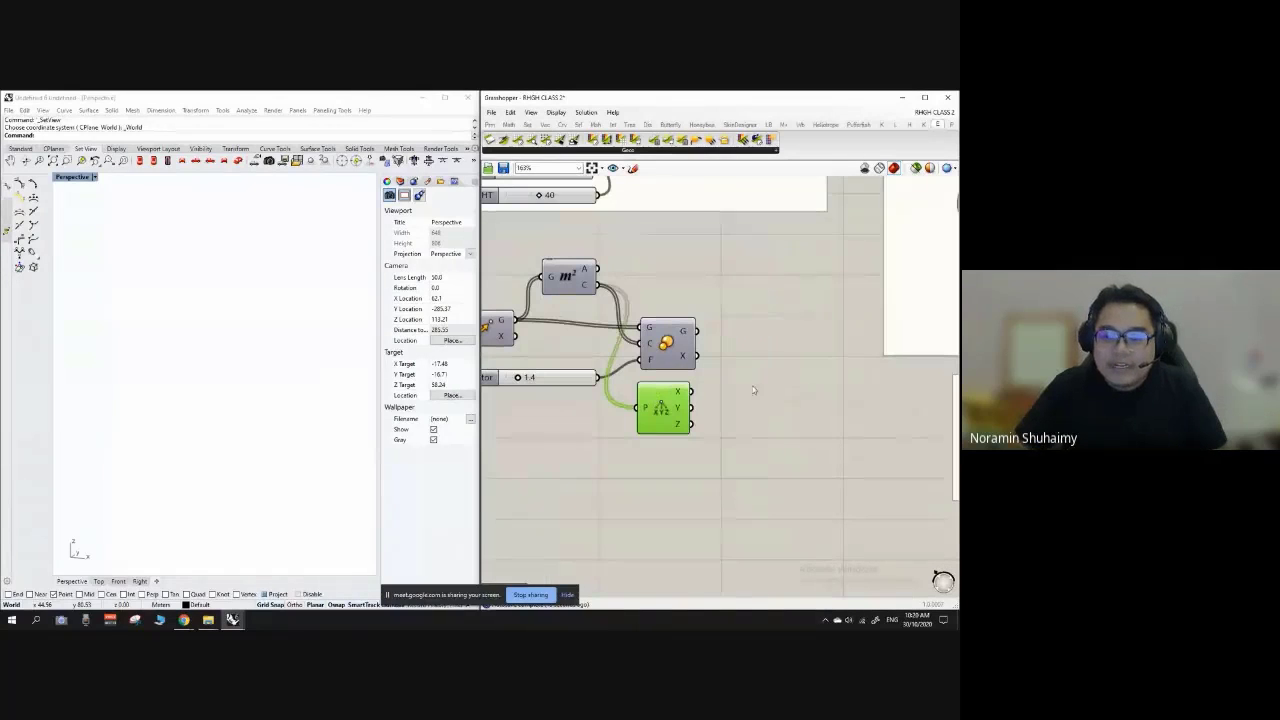
left_click(760, 444)
double_click(760, 444)
type("panel")
key("Return")
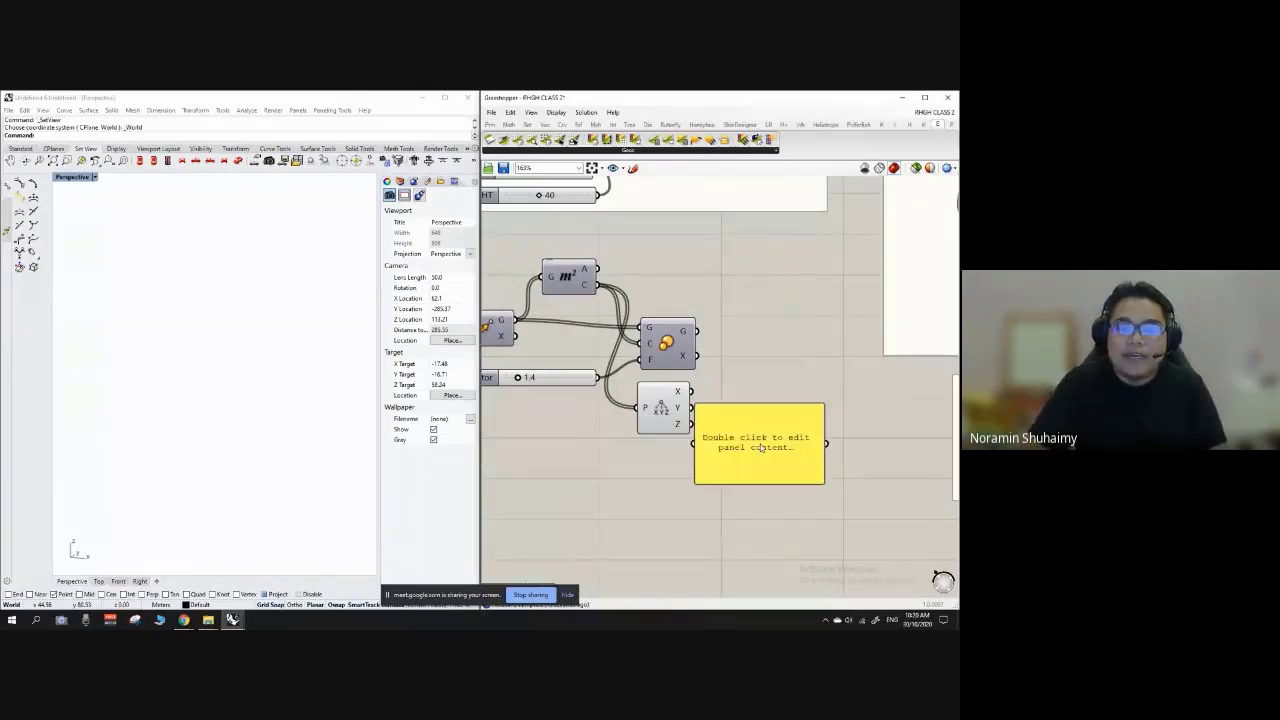
left_click_drag(760, 445, 818, 435)
left_click_drag(691, 424, 765, 432)
Step: Check the last Z values listed in the small panel and delete the panel
scroll(891, 418, "up", 2)
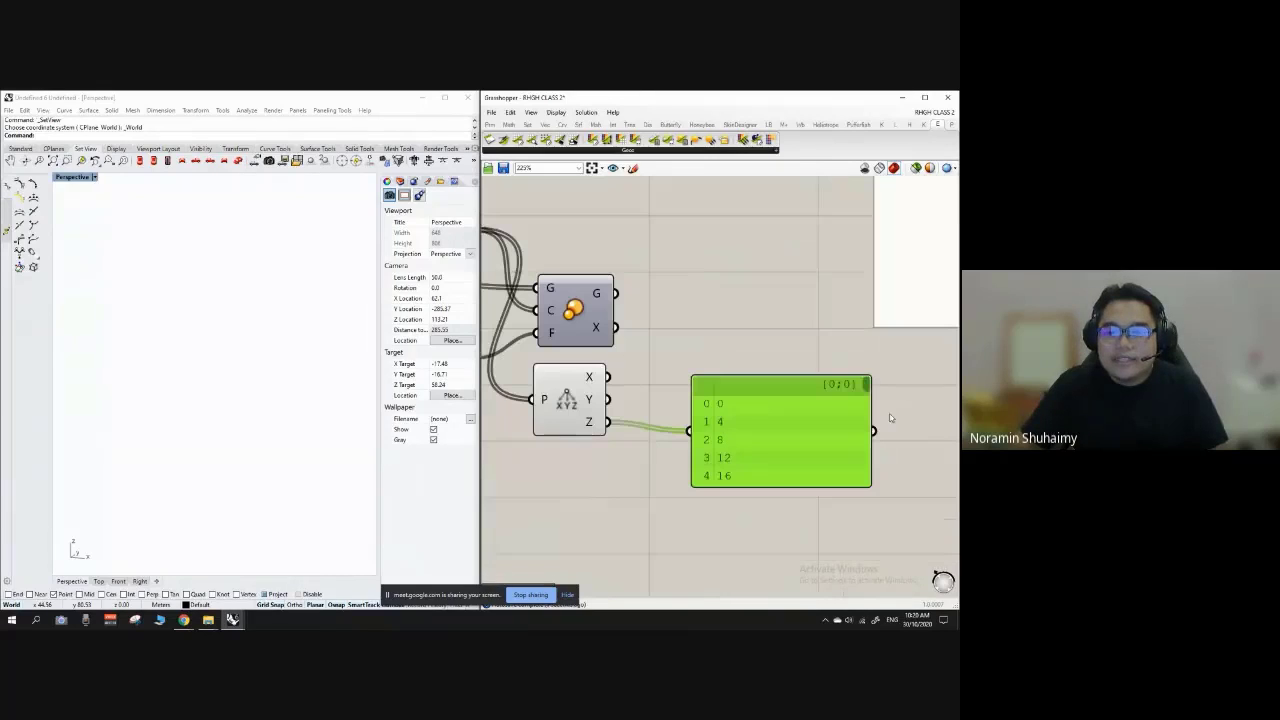
left_click_drag(865, 383, 872, 488)
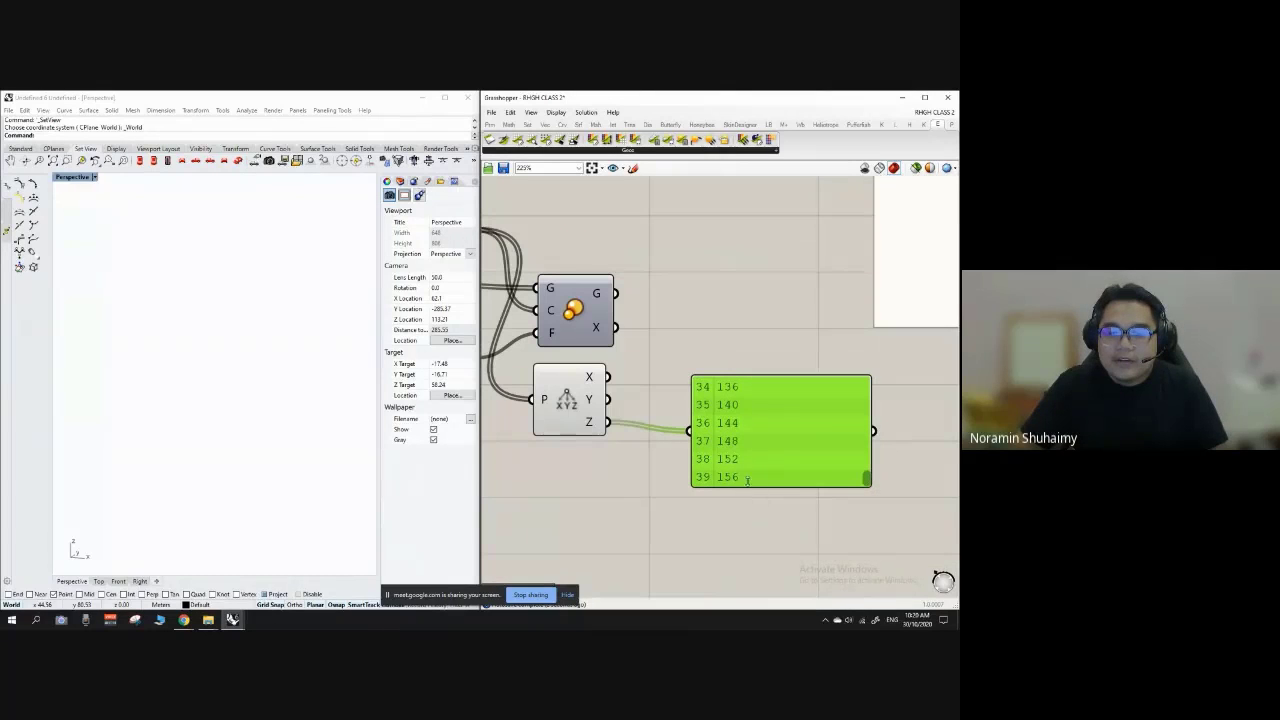
left_click_drag(741, 479, 732, 470)
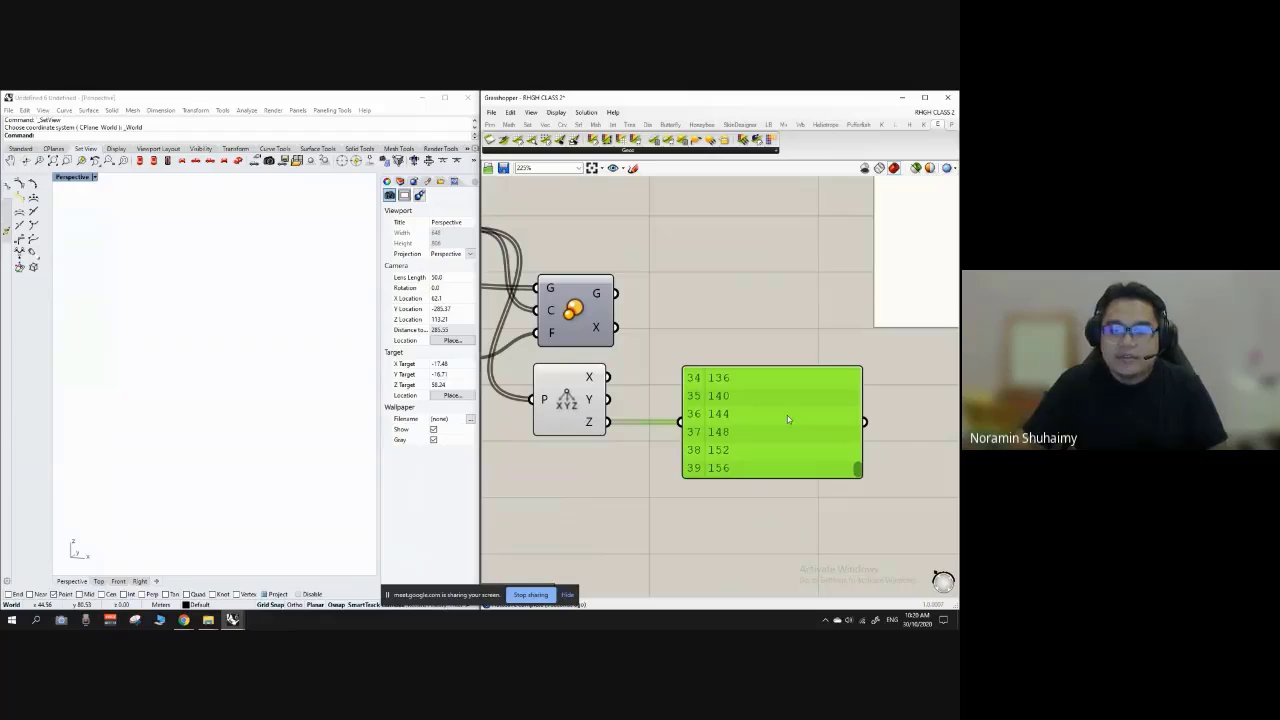
left_click_drag(782, 407, 747, 434)
left_click_drag(821, 490, 818, 477)
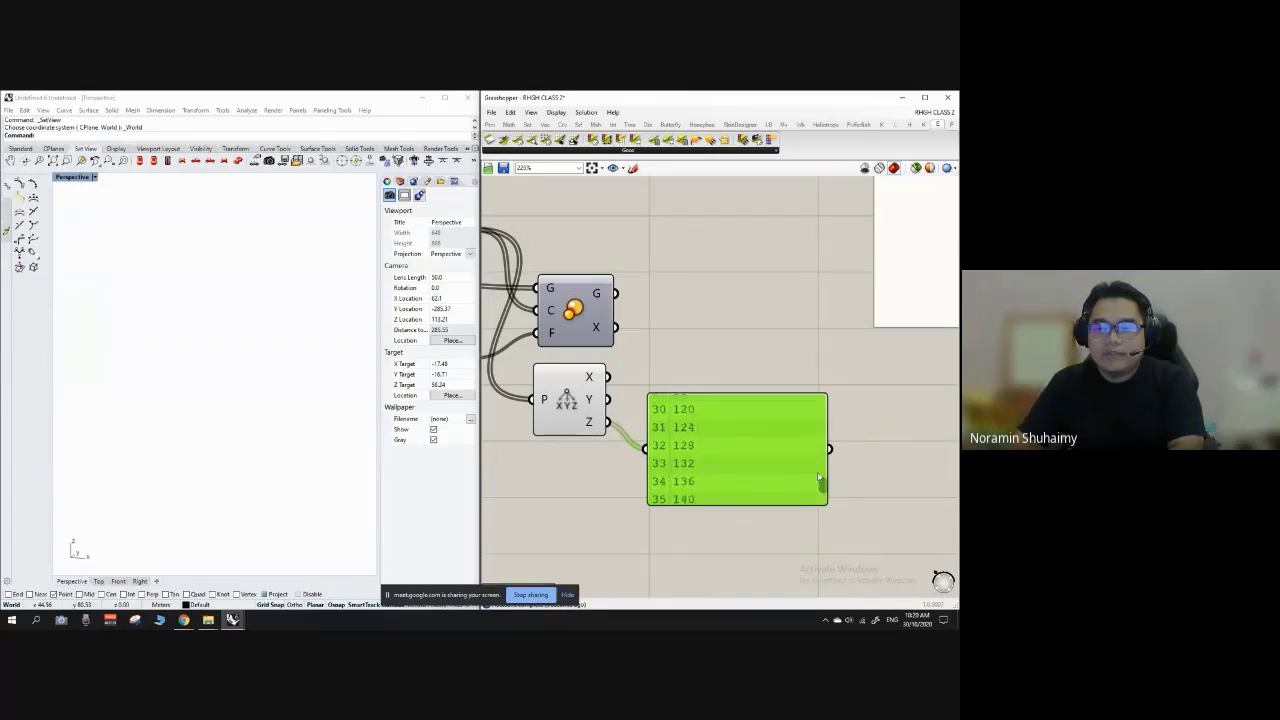
key("Delete")
scroll(725, 399, "down", 2)
scroll(632, 346, "up", 2)
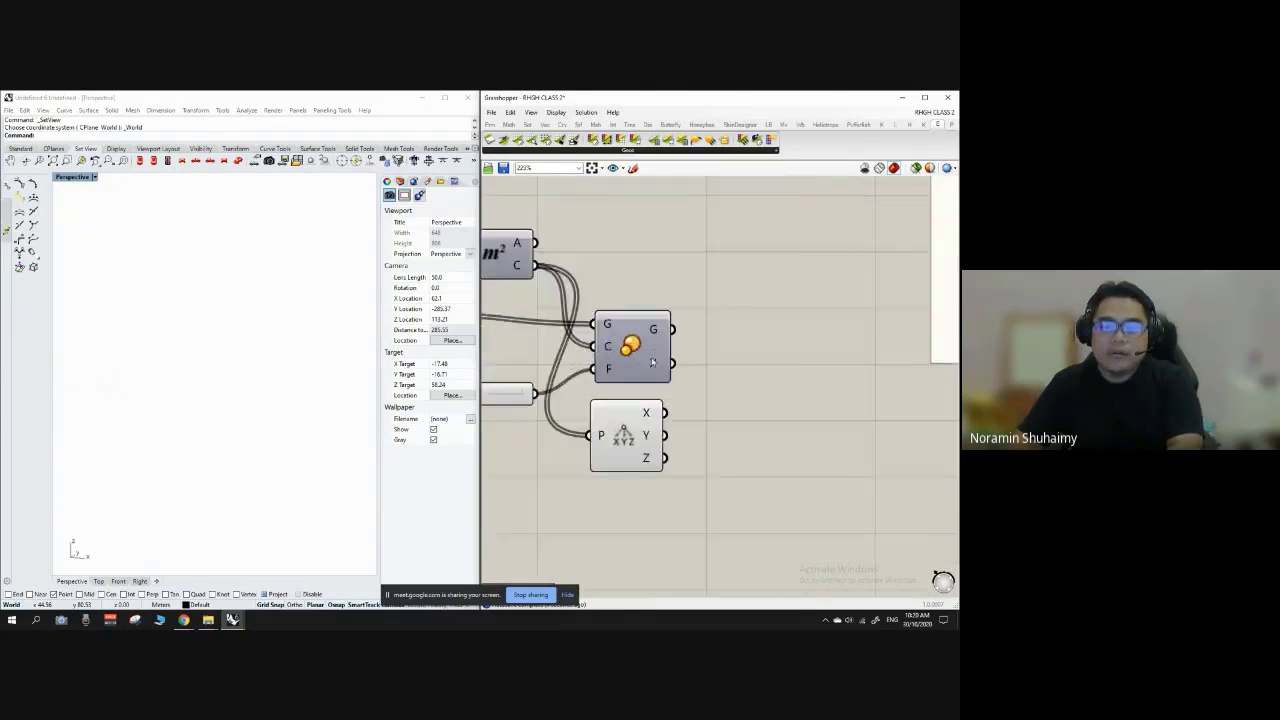
Step: Reposition the reference group's Graph Mapper, Scale and Deconstruct components to spread out their wires
scroll(655, 372, "down", 6)
scroll(845, 317, "up", 4)
left_click_drag(787, 307, 776, 313)
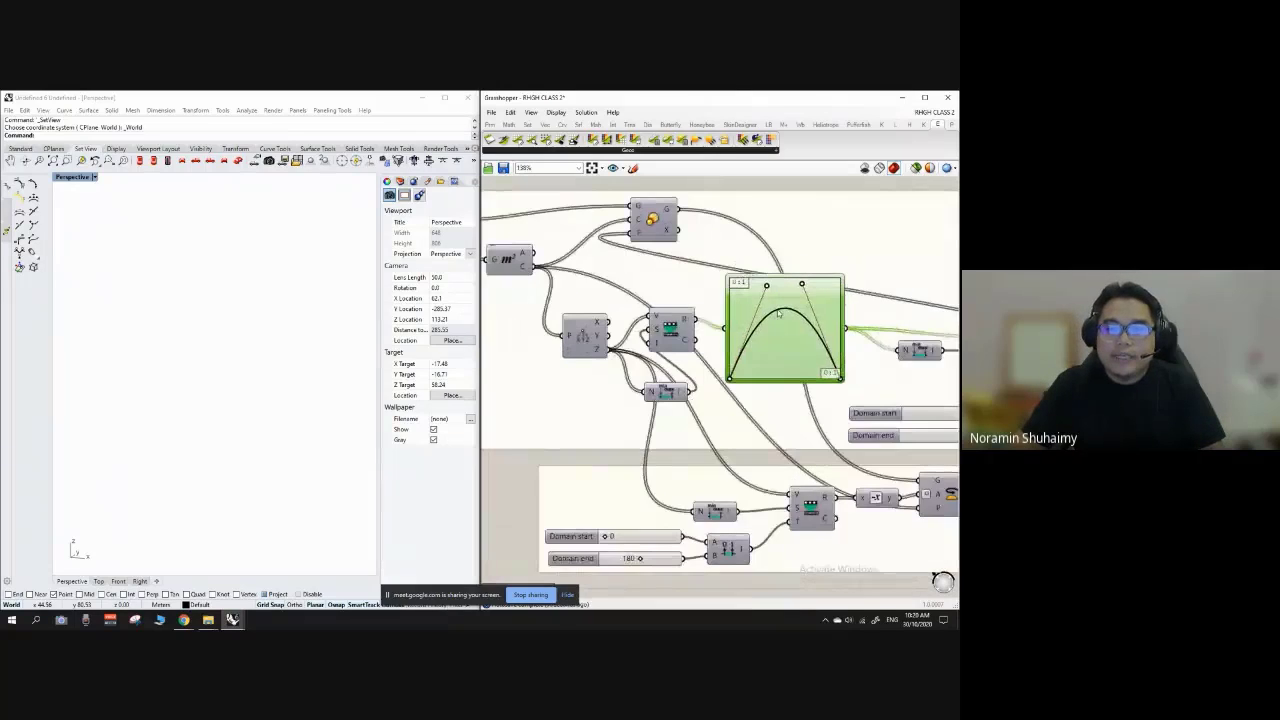
scroll(655, 229, "down", 2)
left_click_drag(660, 223, 758, 197)
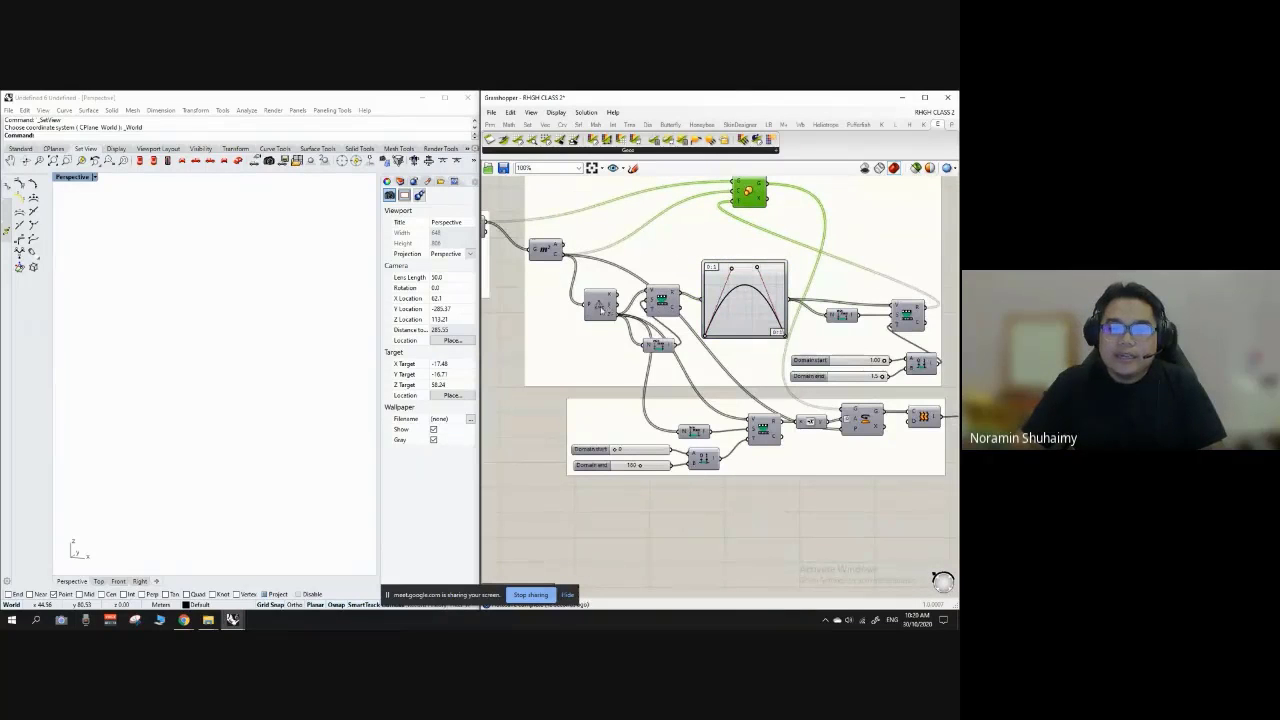
left_click_drag(601, 309, 570, 338)
scroll(651, 345, "up", 2)
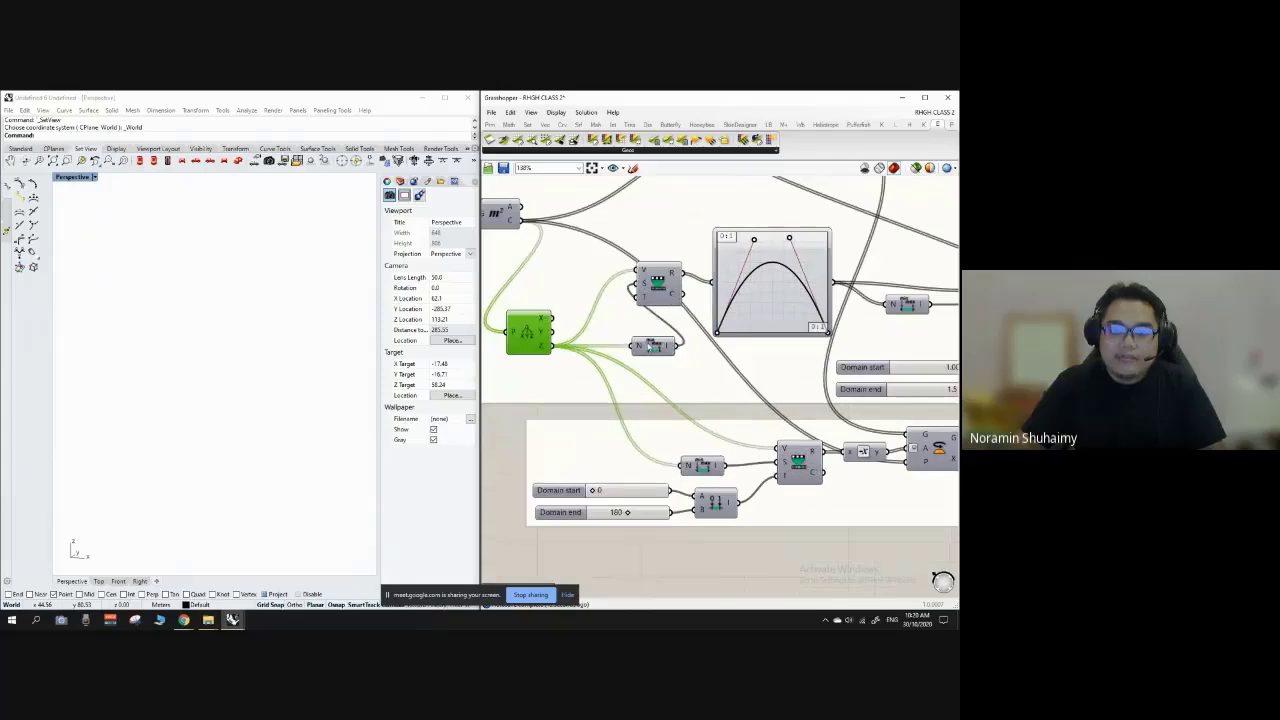
Step: Arrange the reference Bounds and Remap Numbers components between Deconstruct and the Graph Mapper, and shift the Graph Mapper slightly
left_click_drag(648, 346, 626, 338)
left_click_drag(655, 278, 578, 390)
left_click_drag(680, 350, 643, 341)
scroll(651, 325, "down", 2)
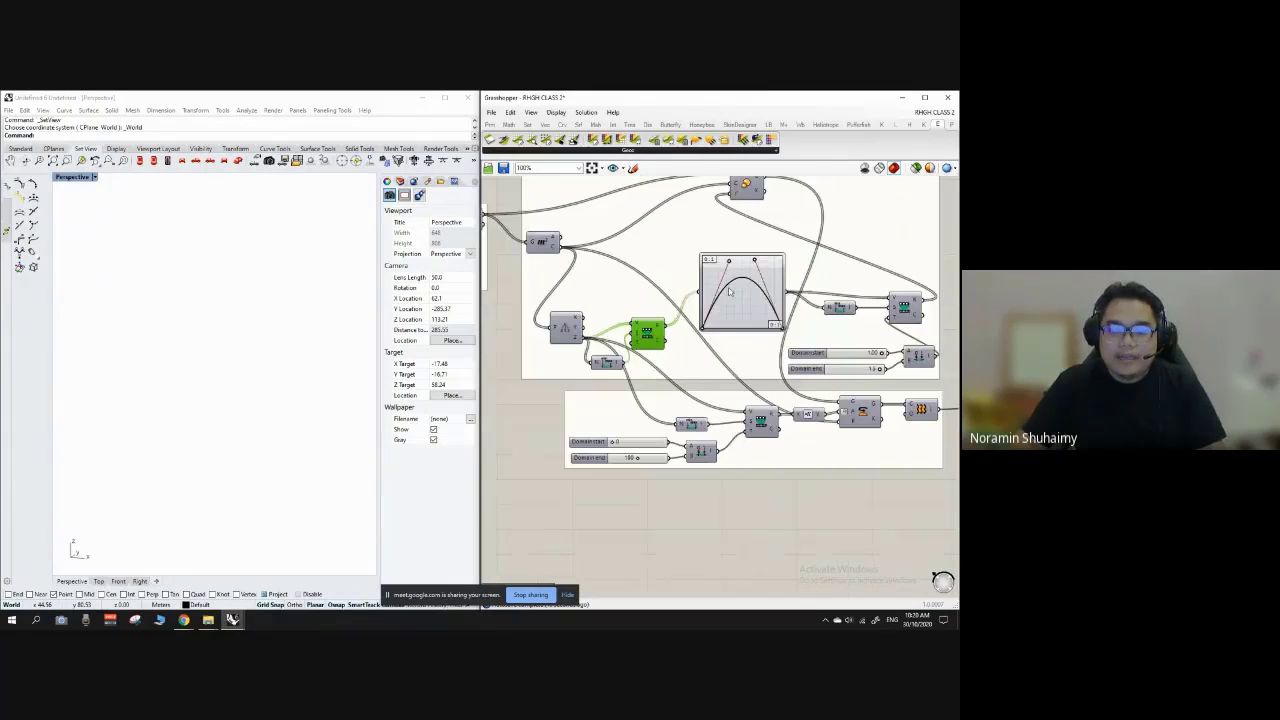
mouse_move(731, 302)
left_mouse_down()
mouse_move(717, 324)
mouse_move(717, 289)
left_mouse_up()
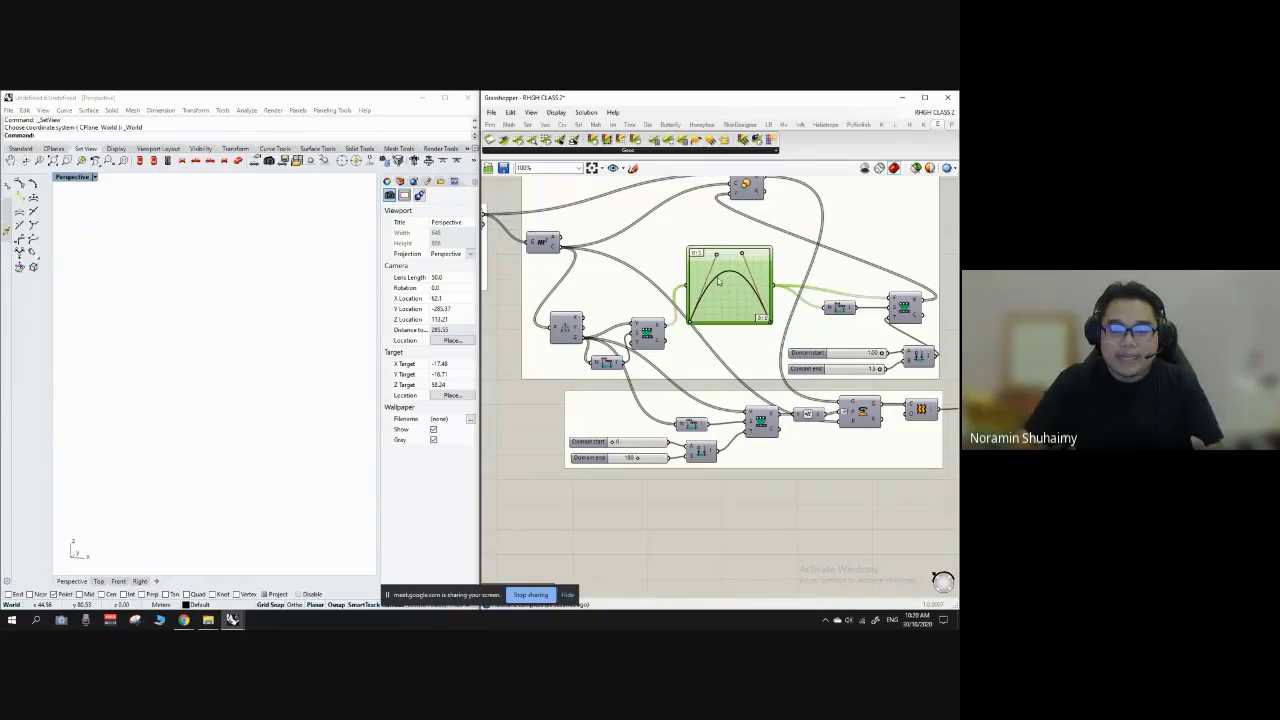
Step: Move the Remap Numbers and Bounds components that follow the reference Graph Mapper up, away from the domain sliders
scroll(839, 331, "up", 3)
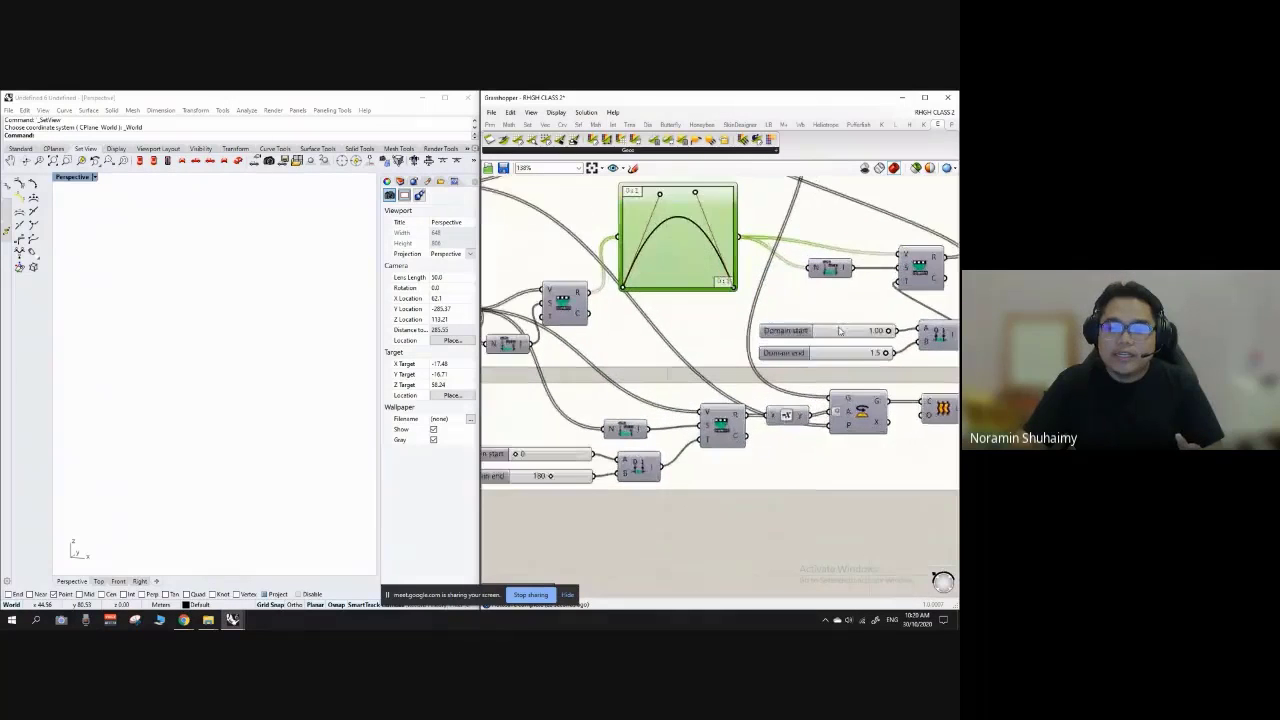
scroll(804, 271, "down", 2)
scroll(868, 259, "up", 2)
left_click_drag(909, 277, 878, 219)
left_click_drag(815, 270, 799, 249)
scroll(812, 233, "down", 3)
scroll(812, 233, "down", 2)
scroll(800, 250, "up", 4)
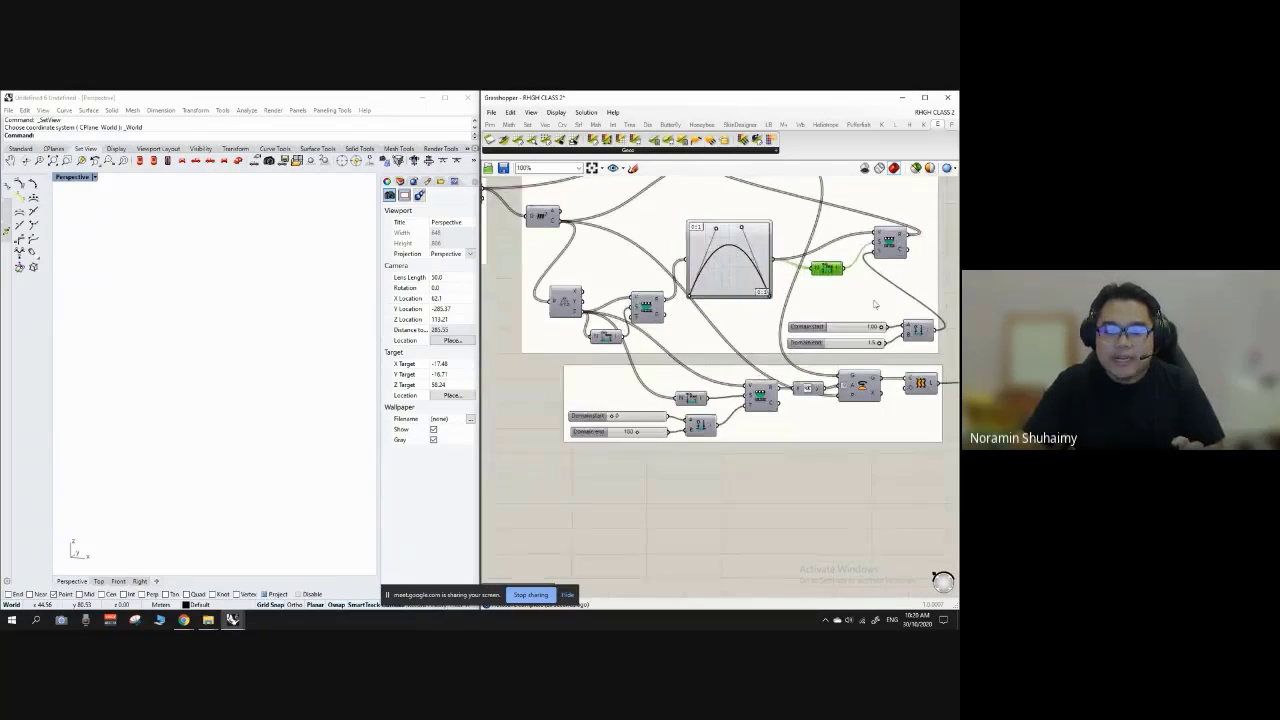
Step: Move the reference Graph Mapper down into line with the Remap Numbers component that feeds it
left_click(784, 273)
left_click_drag(784, 273, 784, 306)
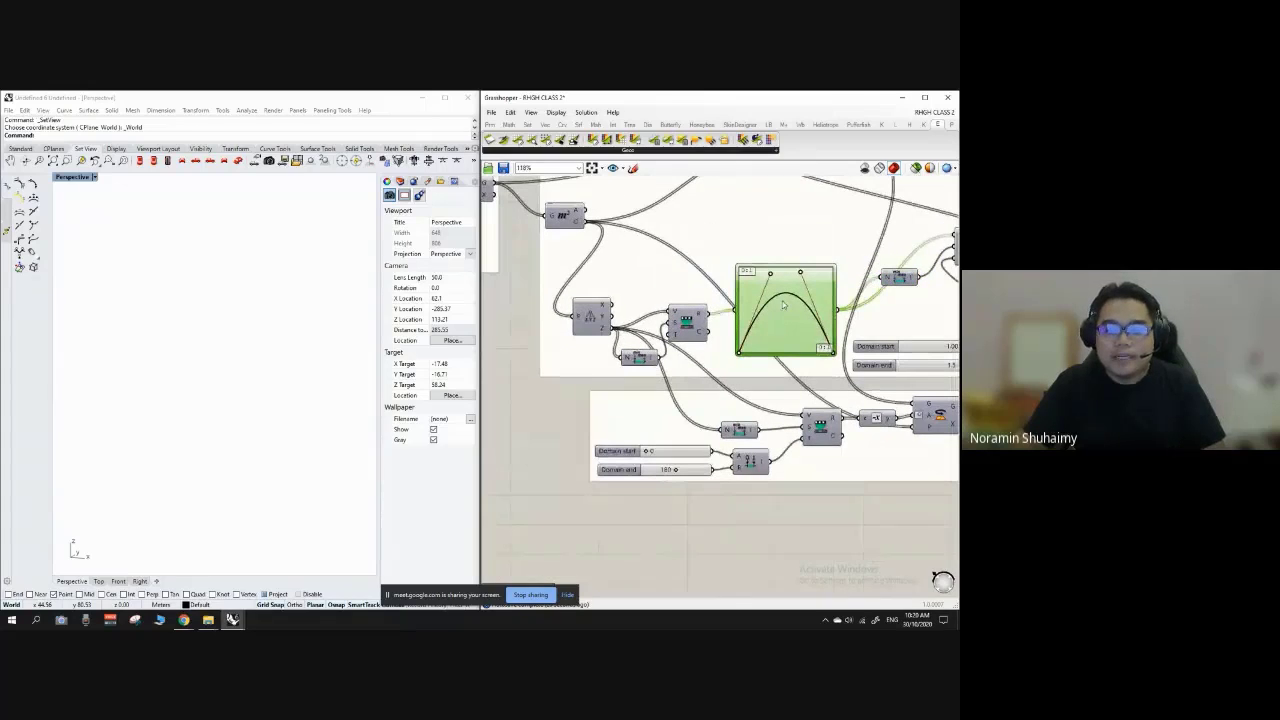
scroll(797, 298, "down", 4)
scroll(732, 318, "up", 5)
scroll(795, 272, "down", 4)
scroll(725, 268, "up", 4)
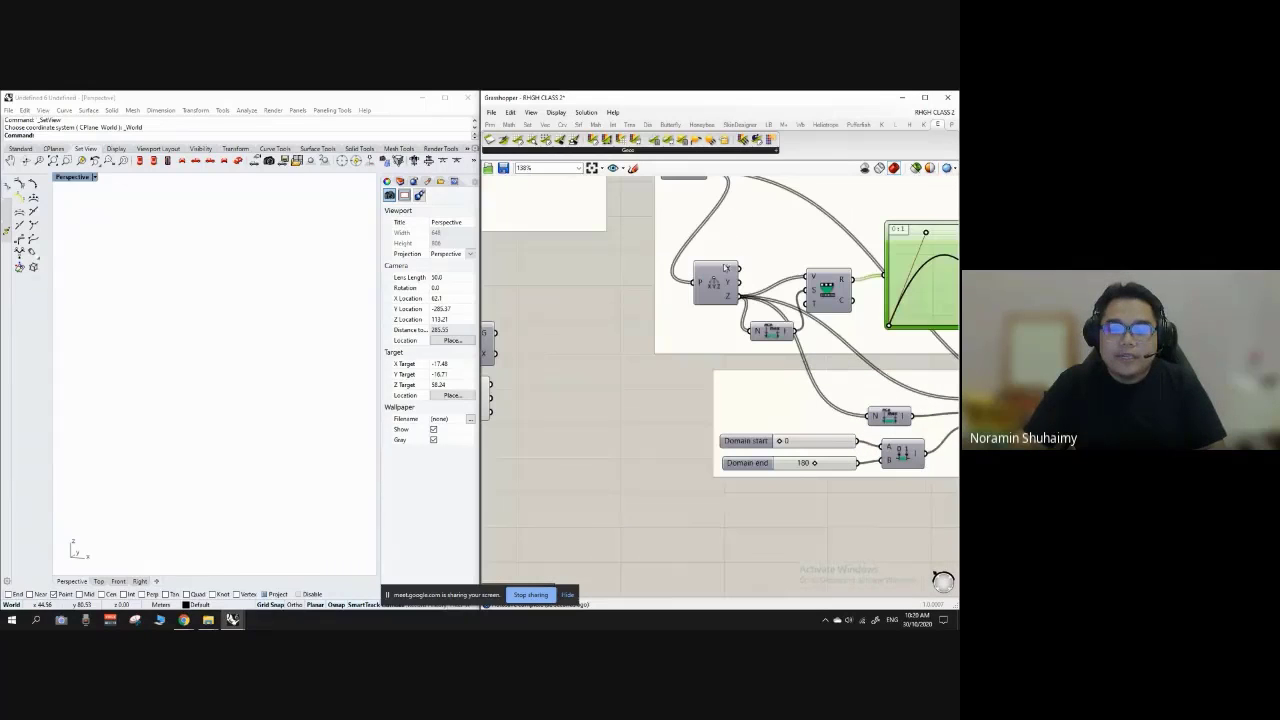
Step: Add a Remap Numbers component beside the Deconstruct component of the rebuilt definition
left_click(713, 285)
scroll(713, 285, "down", 2)
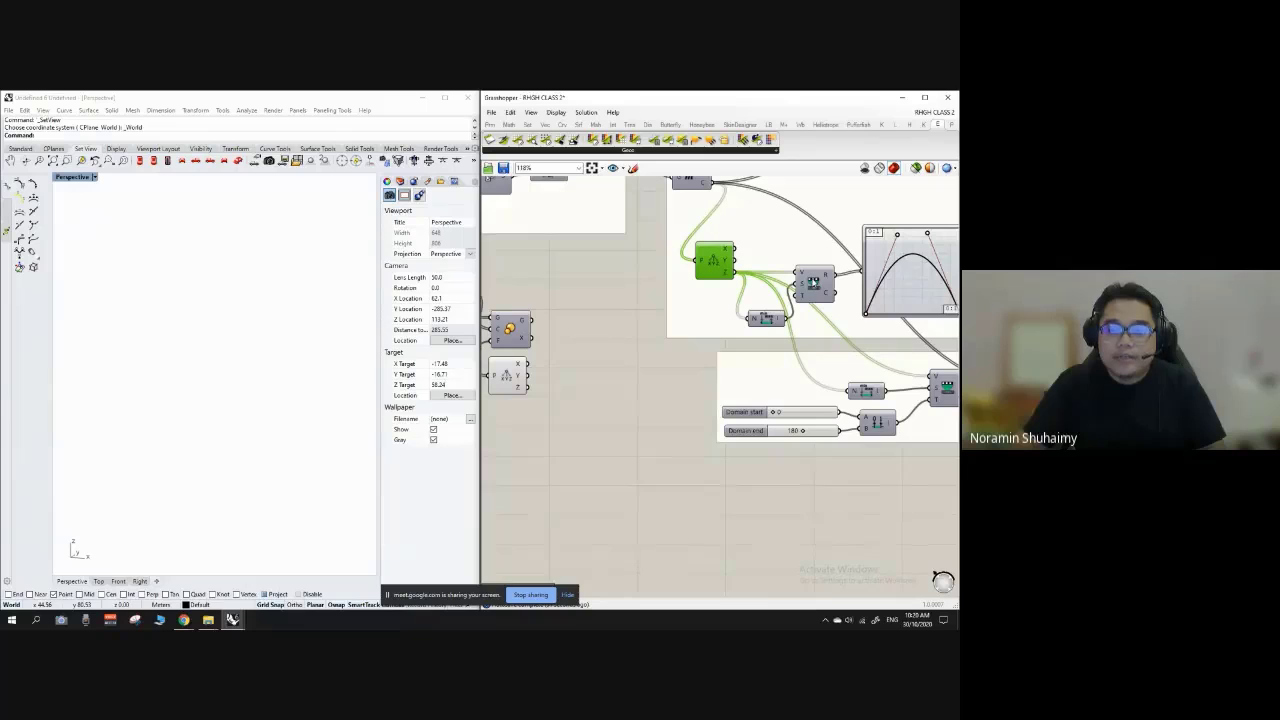
double_click(632, 385)
type("re")
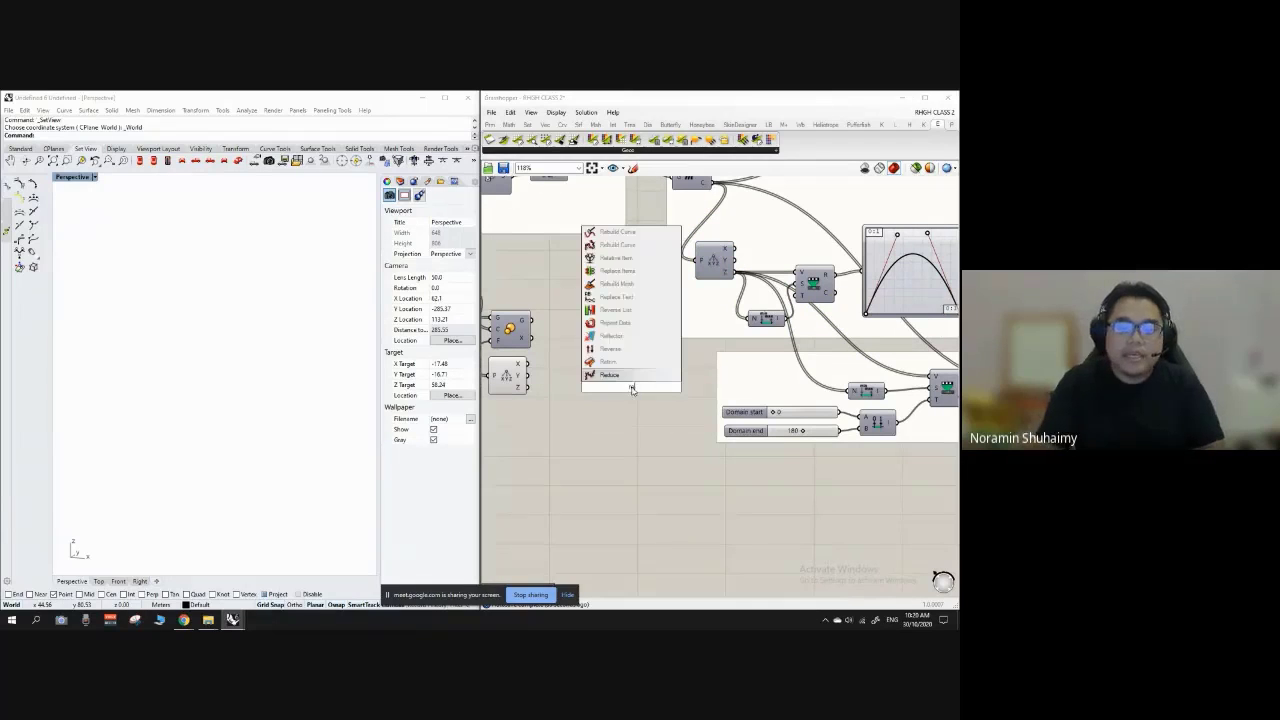
type("map")
key("Return")
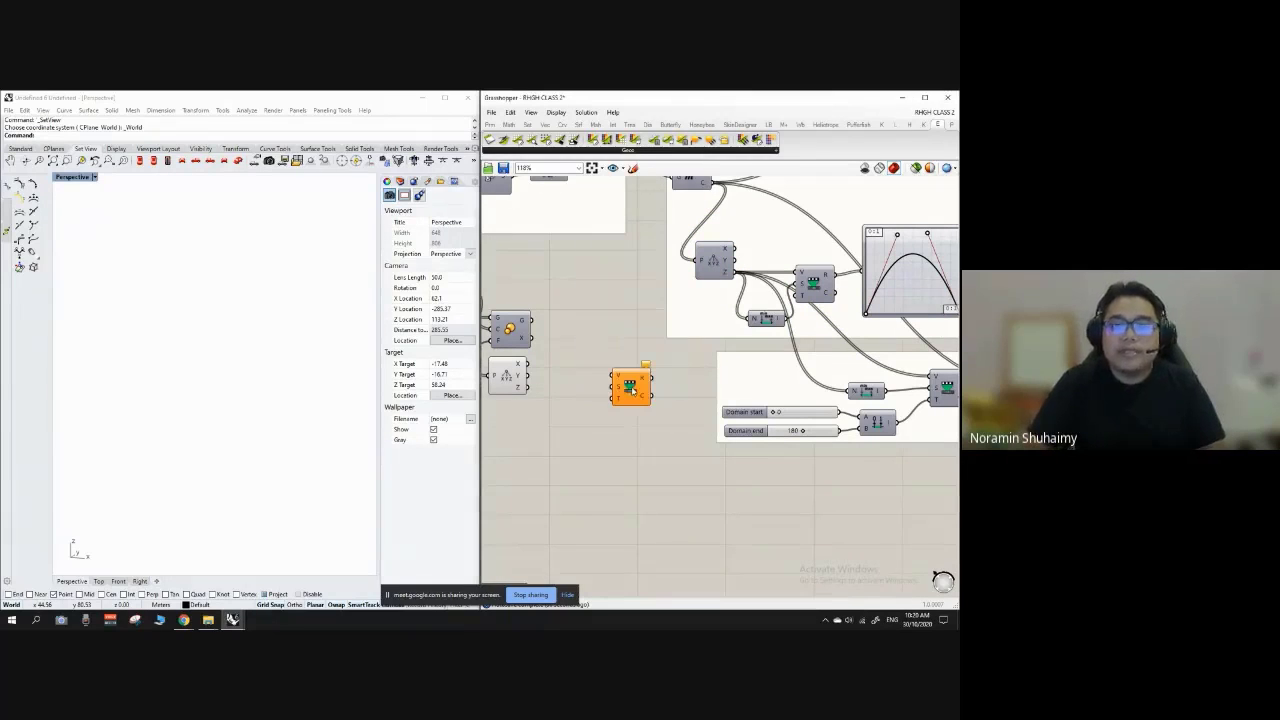
Step: Add a Bounds component below the new Deconstruct component and move Remap Numbers closer to it
scroll(640, 428, "up", 2)
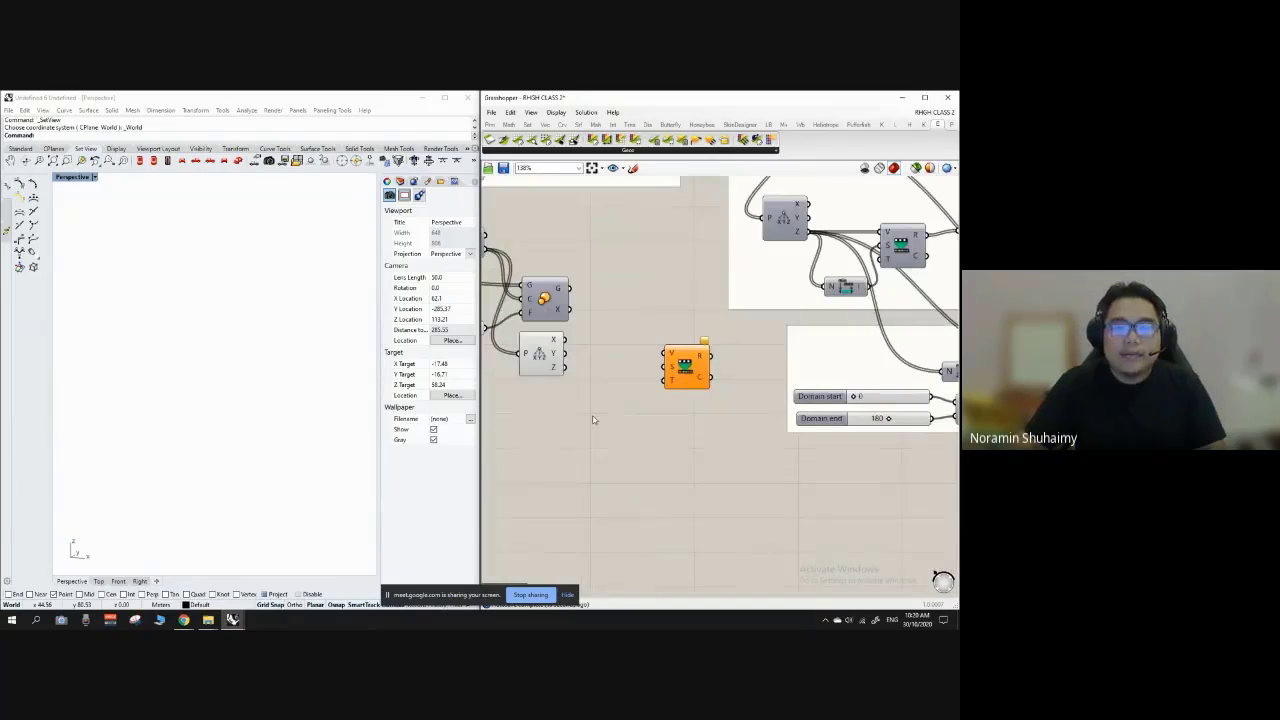
double_click(592, 420)
type("bounds")
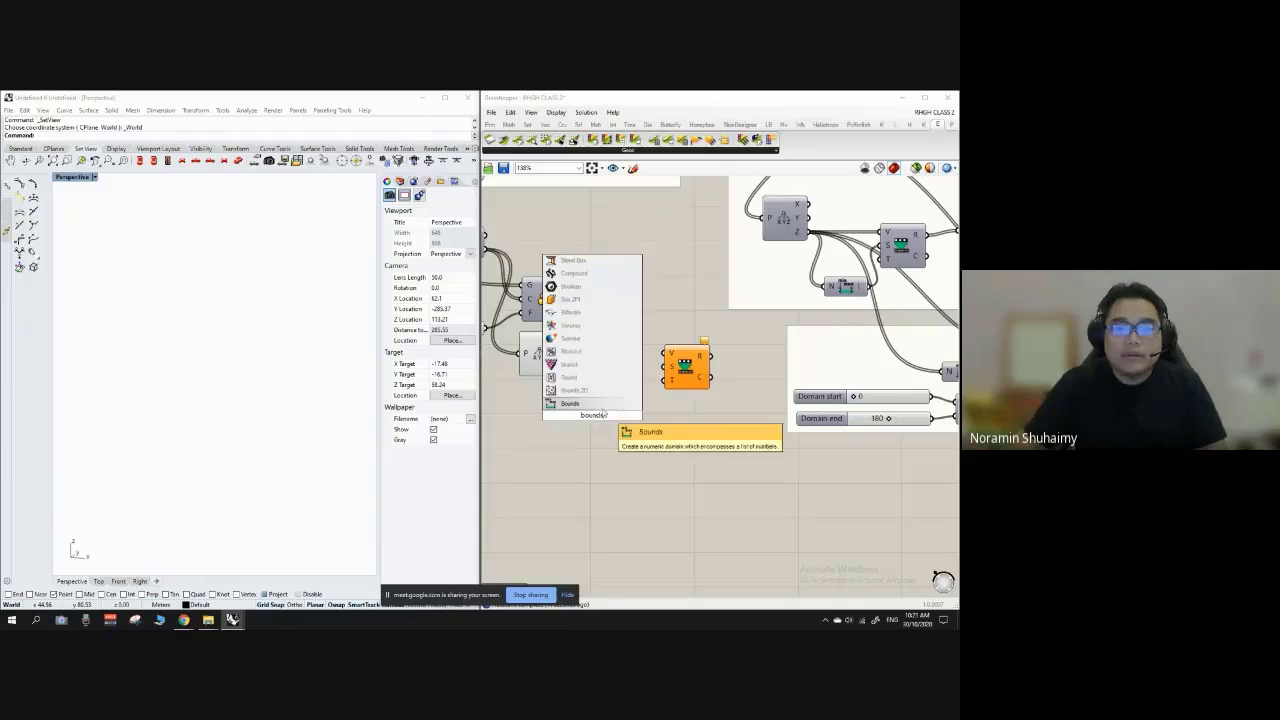
left_click(594, 405)
scroll(630, 385, "up", 2)
left_click_drag(700, 366, 657, 383)
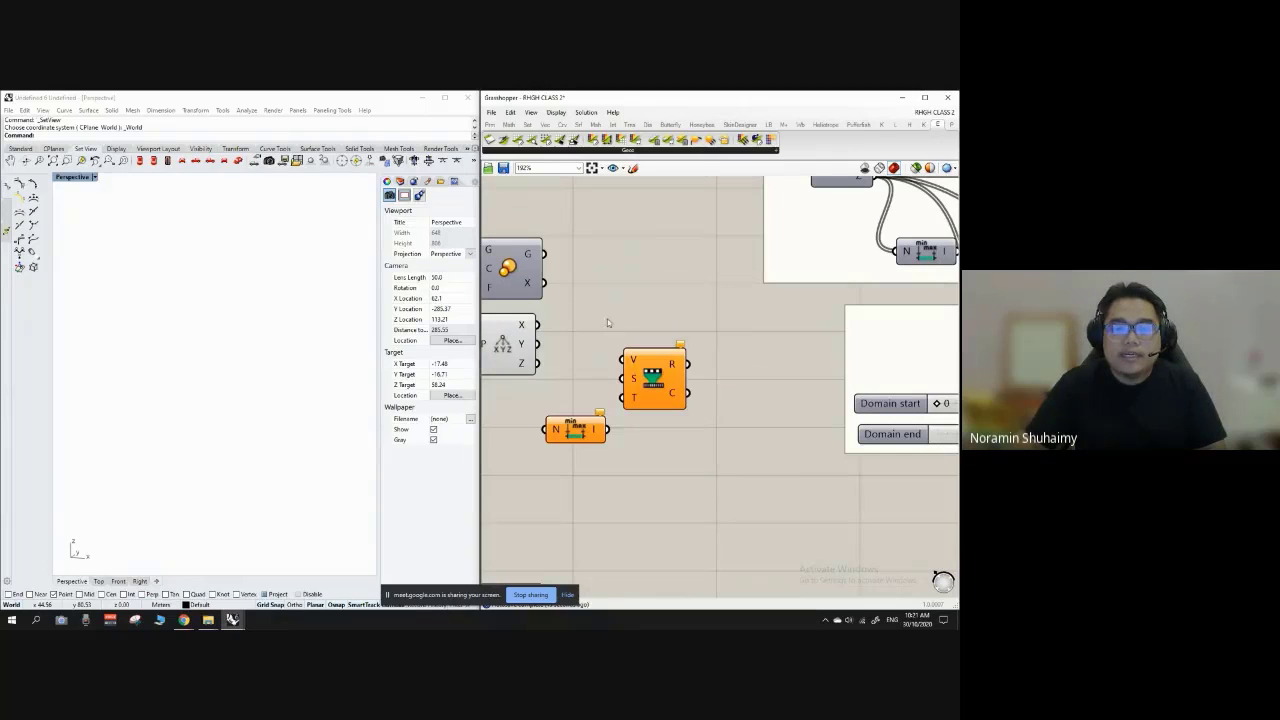
Step: Wire Deconstruct's Z output into Bounds and the Remap Numbers Value input, and connect Bounds to the Source input
left_click(588, 445)
right_click_drag(572, 377, 564, 386)
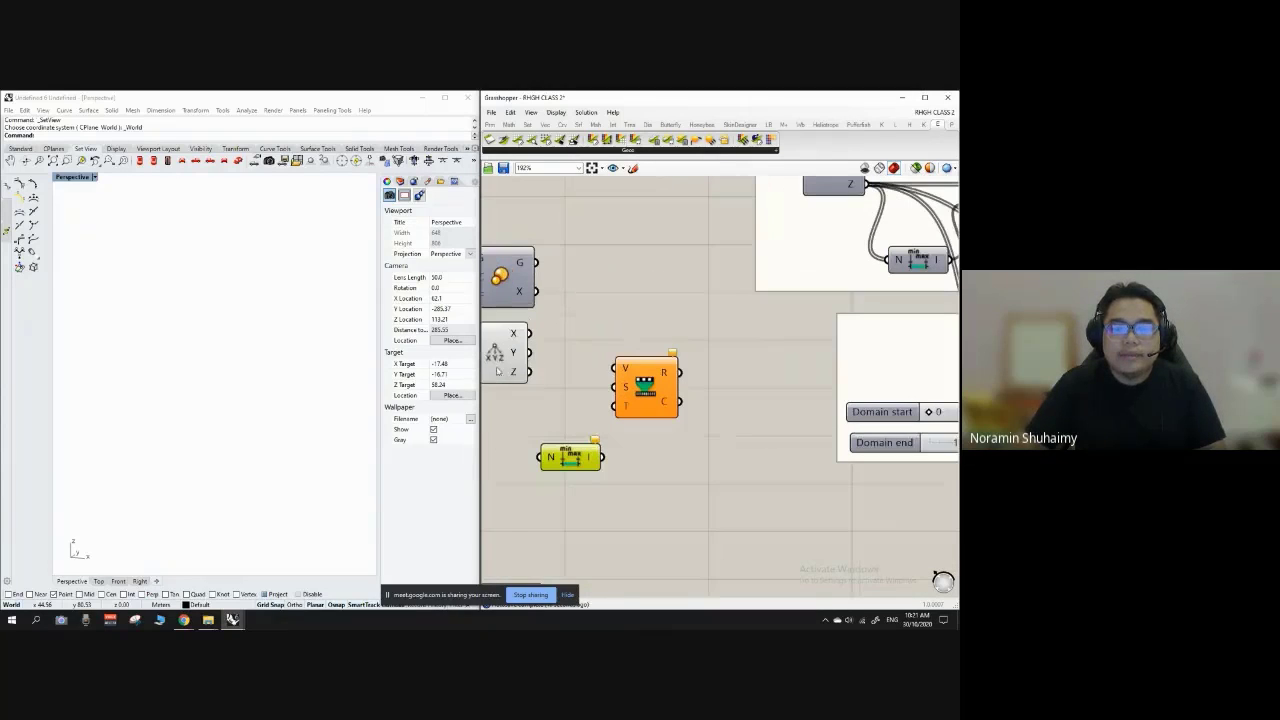
left_click_drag(499, 360, 541, 457)
left_click(542, 376)
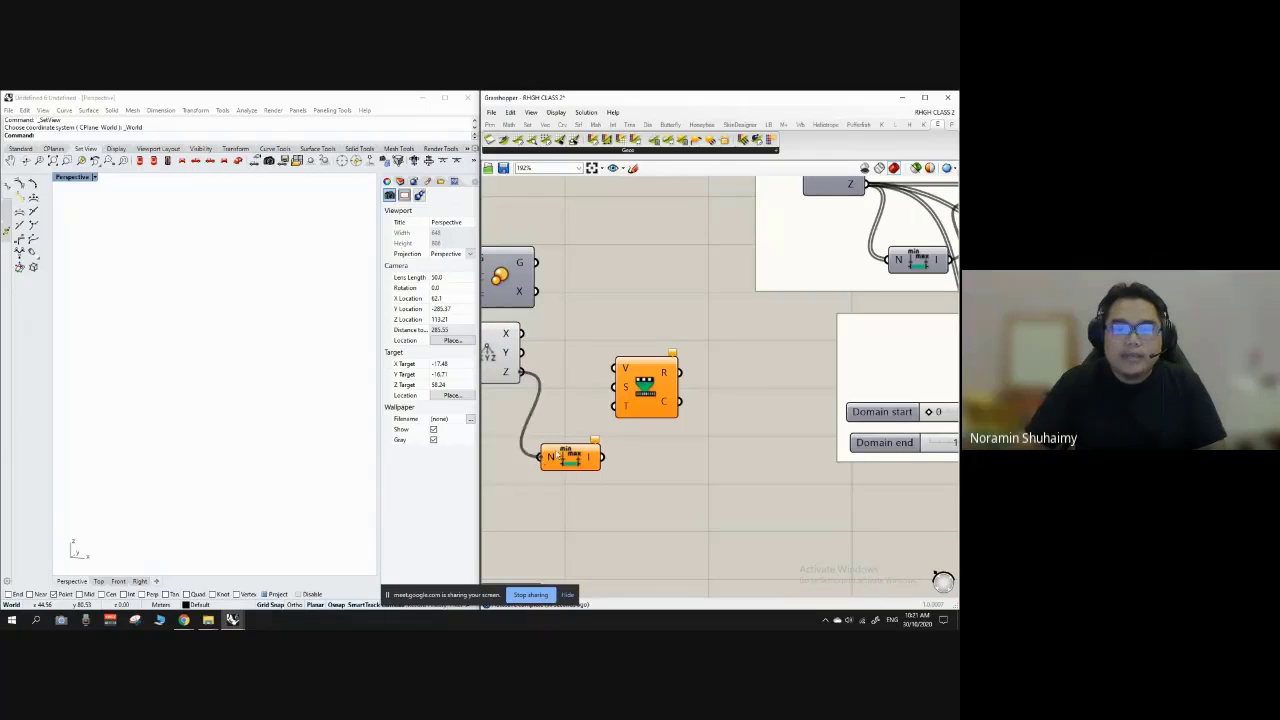
scroll(598, 430, "down", 1)
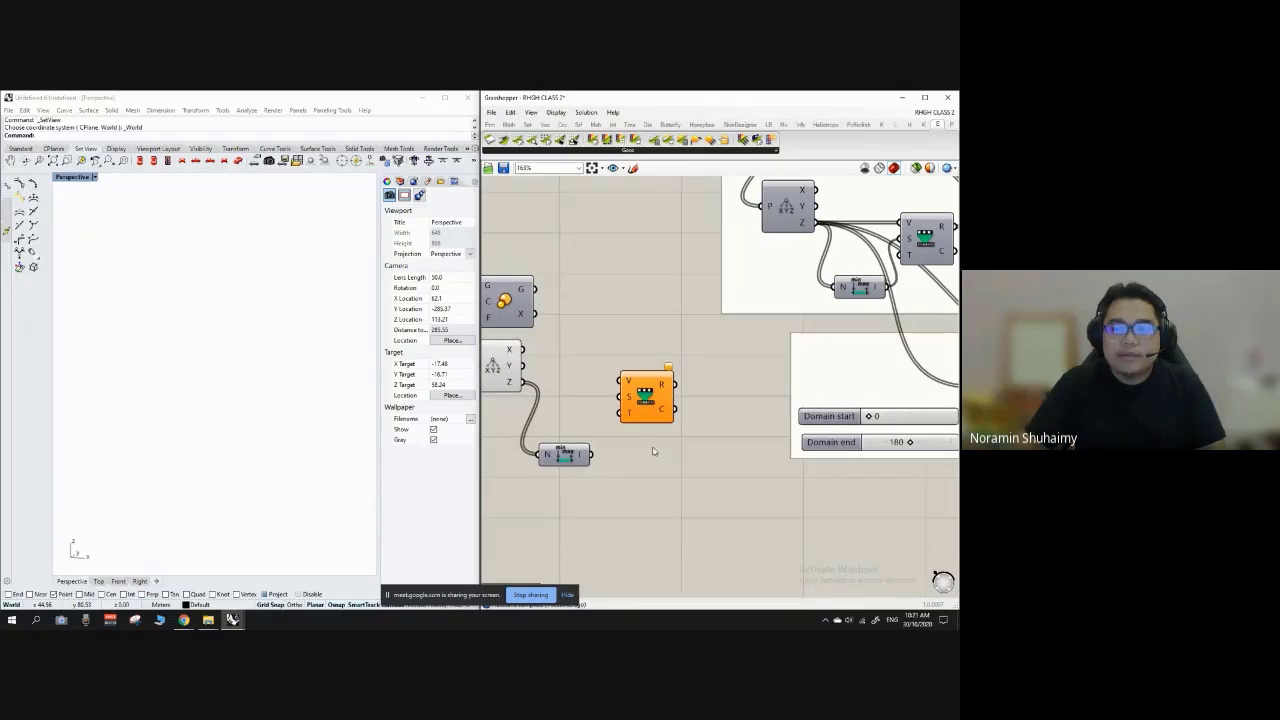
left_click_drag(594, 456, 614, 400)
left_click_drag(523, 385, 628, 382)
mouse_move(629, 382)
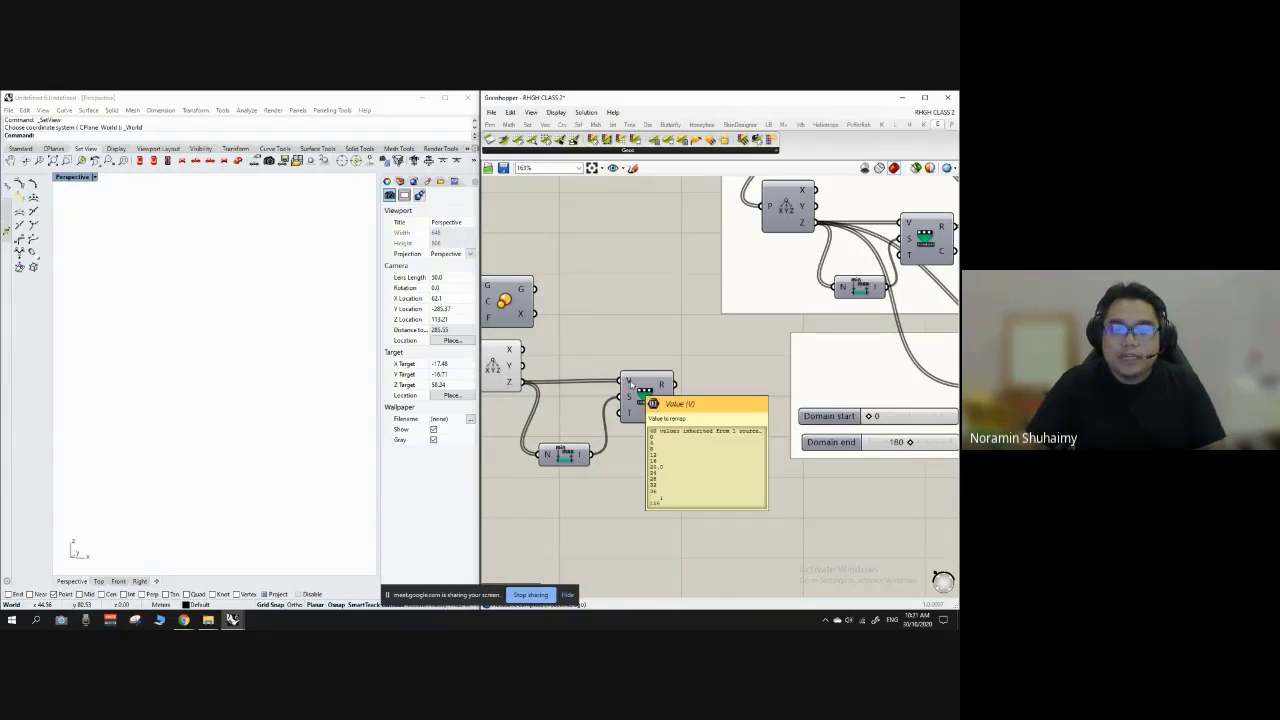
Step: Turn off the preview of the new Deconstruct component
scroll(631, 384, "down", 2)
scroll(531, 382, "up", 2)
left_click(531, 367)
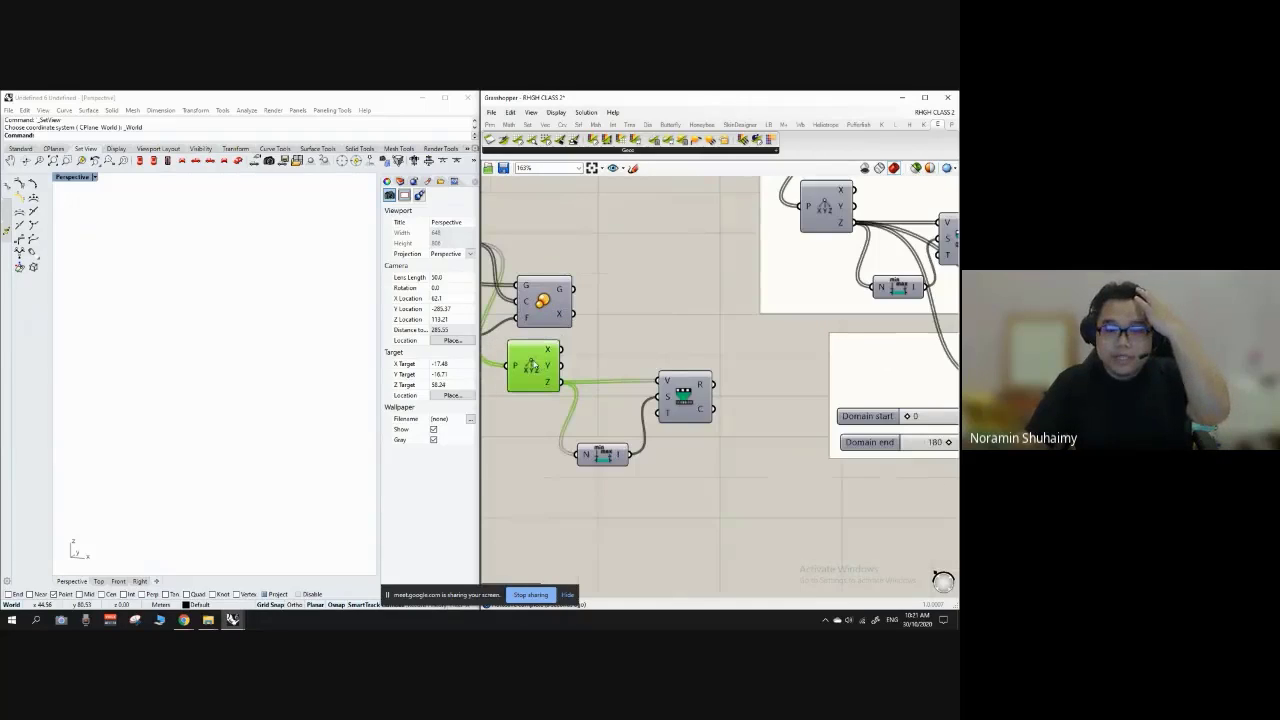
right_click(531, 366)
left_click(584, 381)
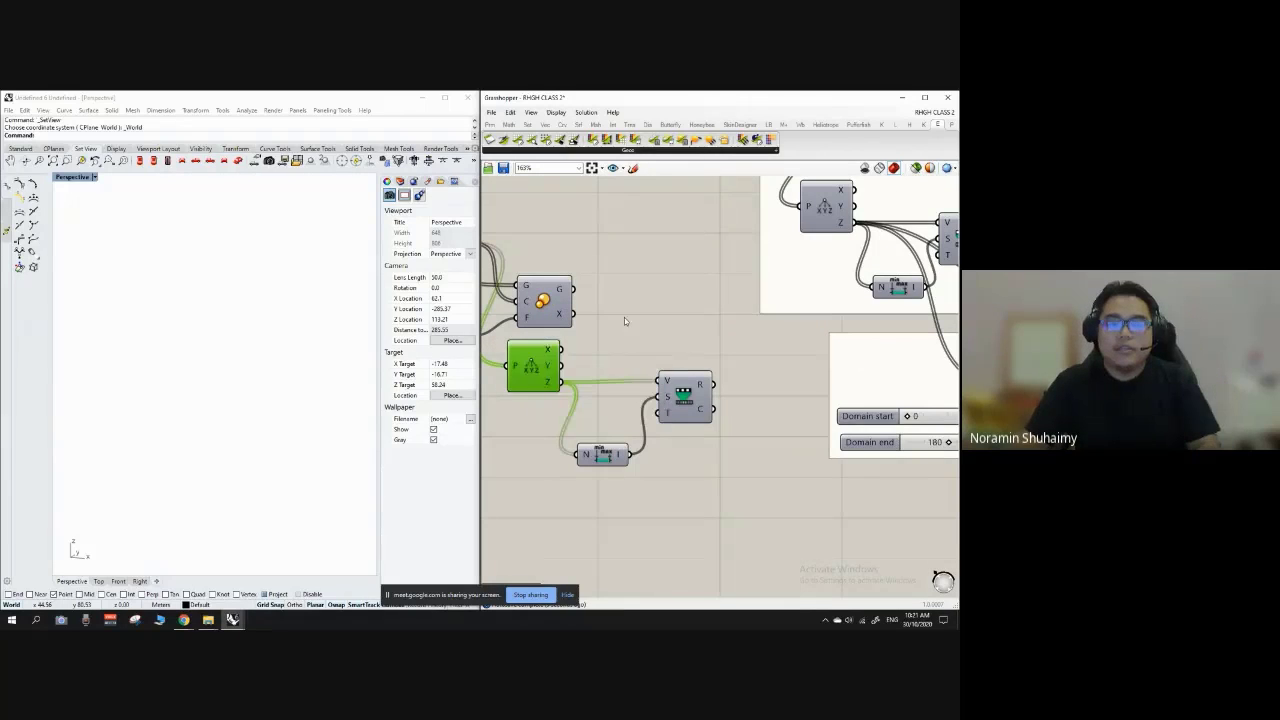
left_click(624, 317)
Step: Turn on the preview of the new Scale component and move it away from the Deconstruct component
scroll(617, 356, "down", 3)
right_click(561, 321)
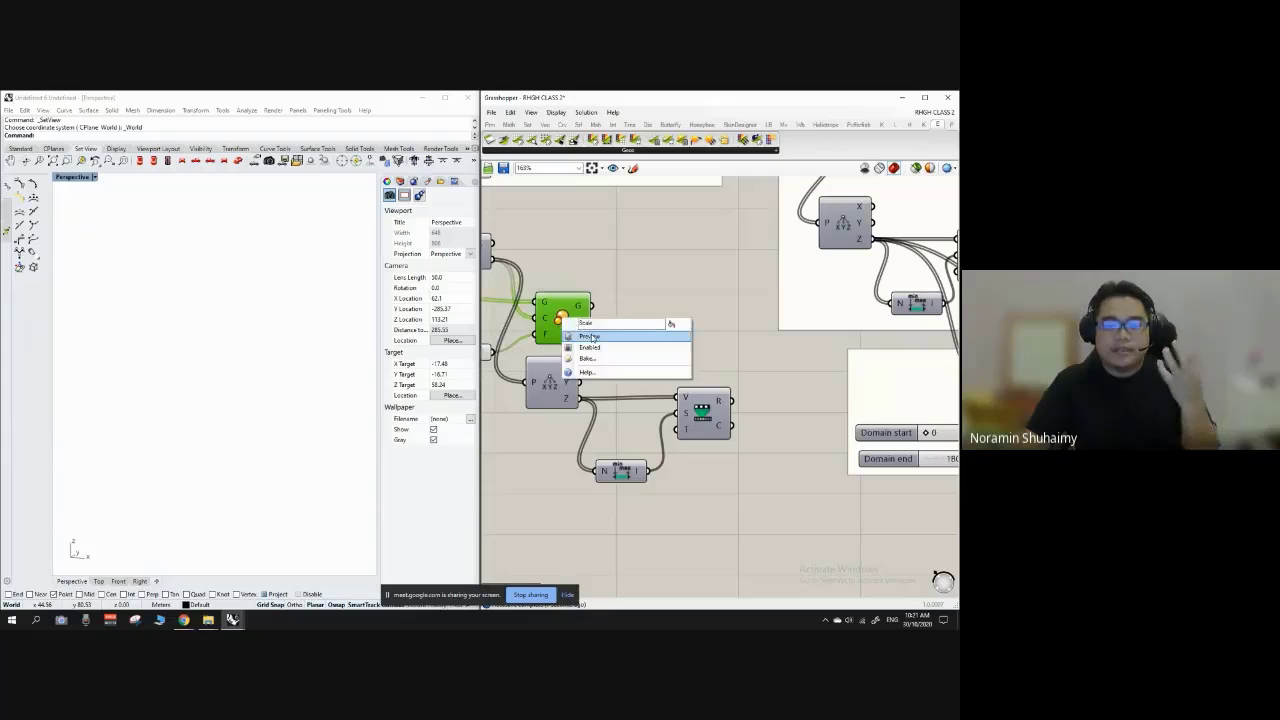
left_click(593, 338)
left_click_drag(570, 320, 656, 291)
left_click(702, 288)
scroll(702, 288, "down", 3)
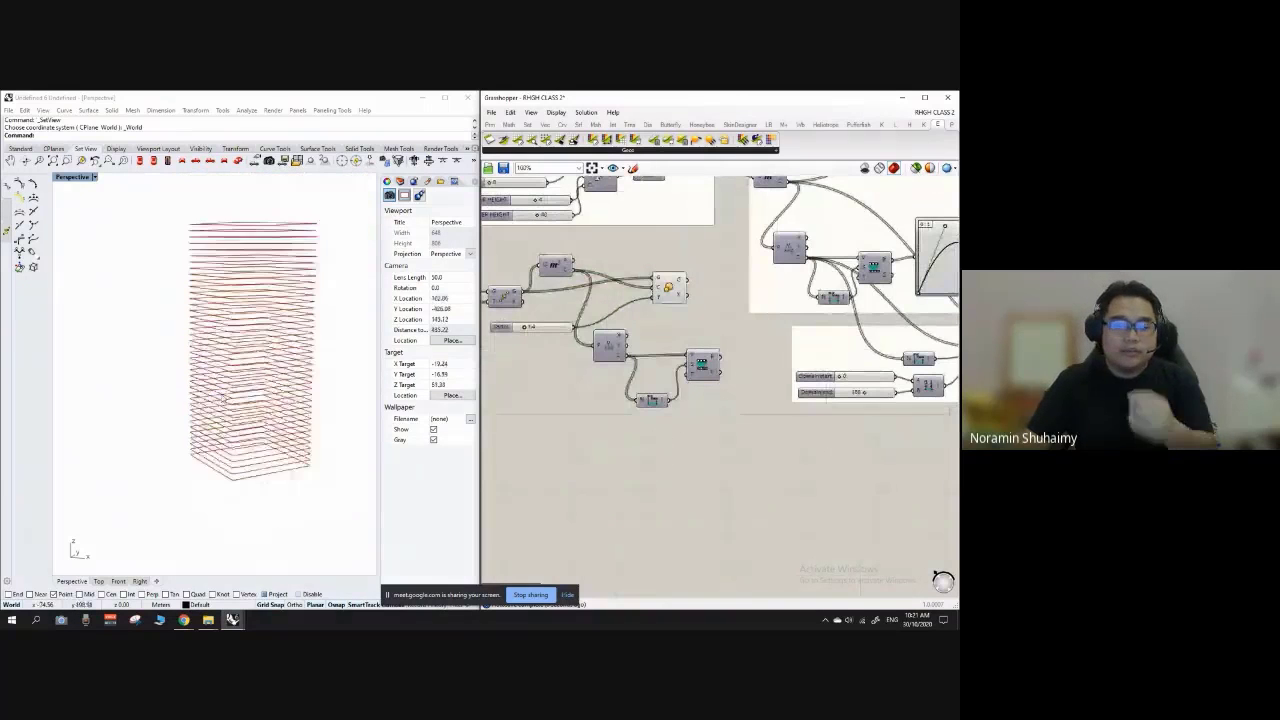
Step: Move the reference rotation group down, away from the scaling group, and shift the scaling group slightly down
scroll(515, 368, "down", 3)
scroll(705, 316, "up", 3)
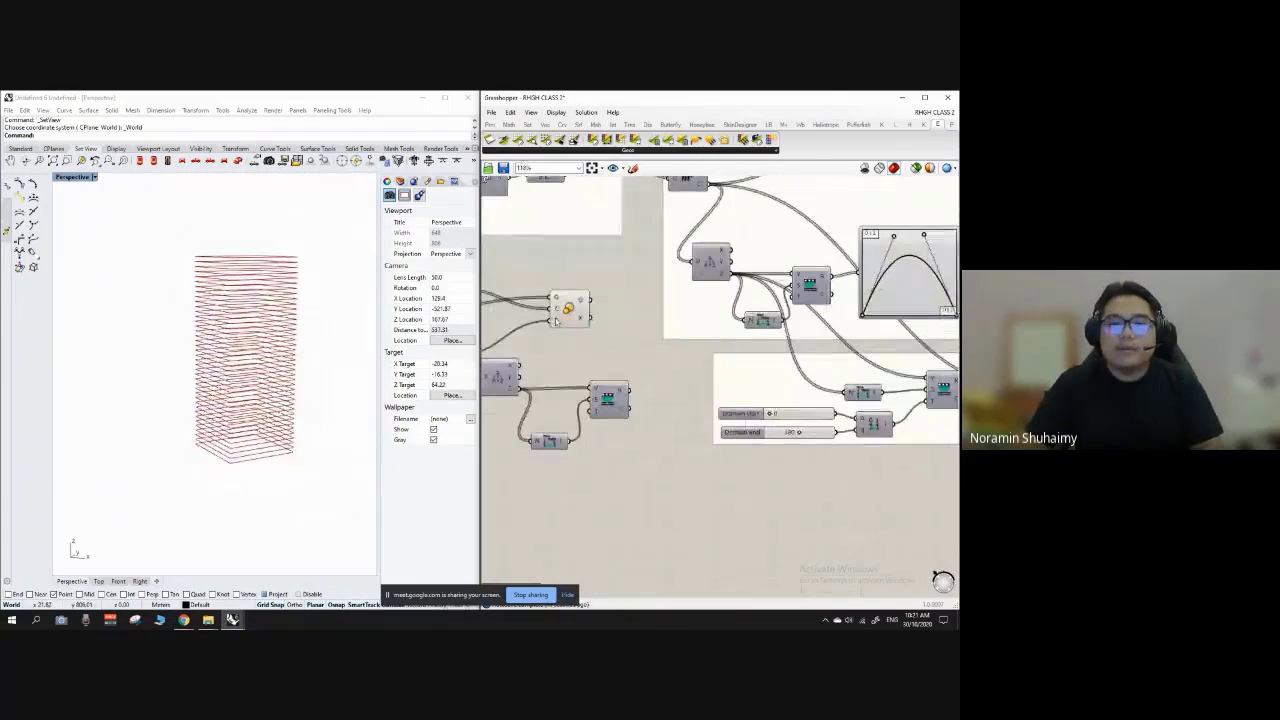
scroll(655, 319, "down", 2)
scroll(560, 319, "down", 3)
scroll(787, 330, "up", 2)
left_click_drag(786, 387, 838, 453)
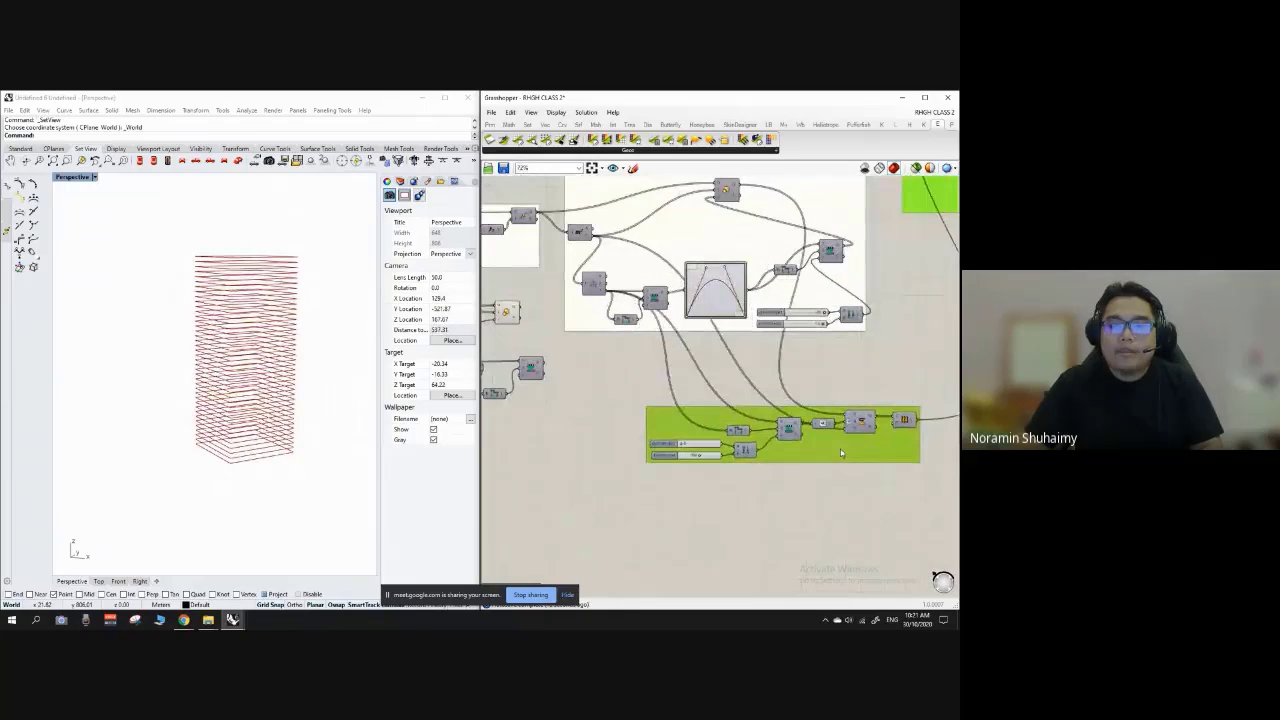
scroll(732, 346, "down", 2)
scroll(762, 258, "up", 2)
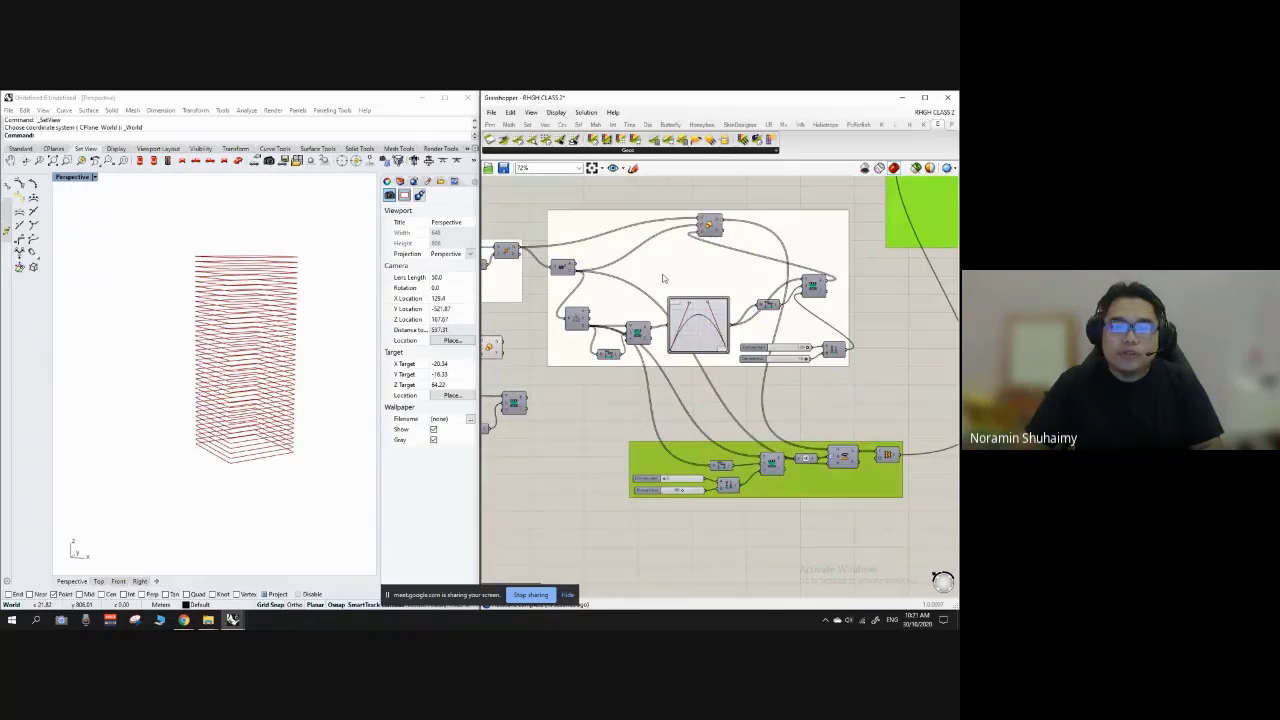
left_click_drag(662, 278, 664, 295)
left_click(600, 188)
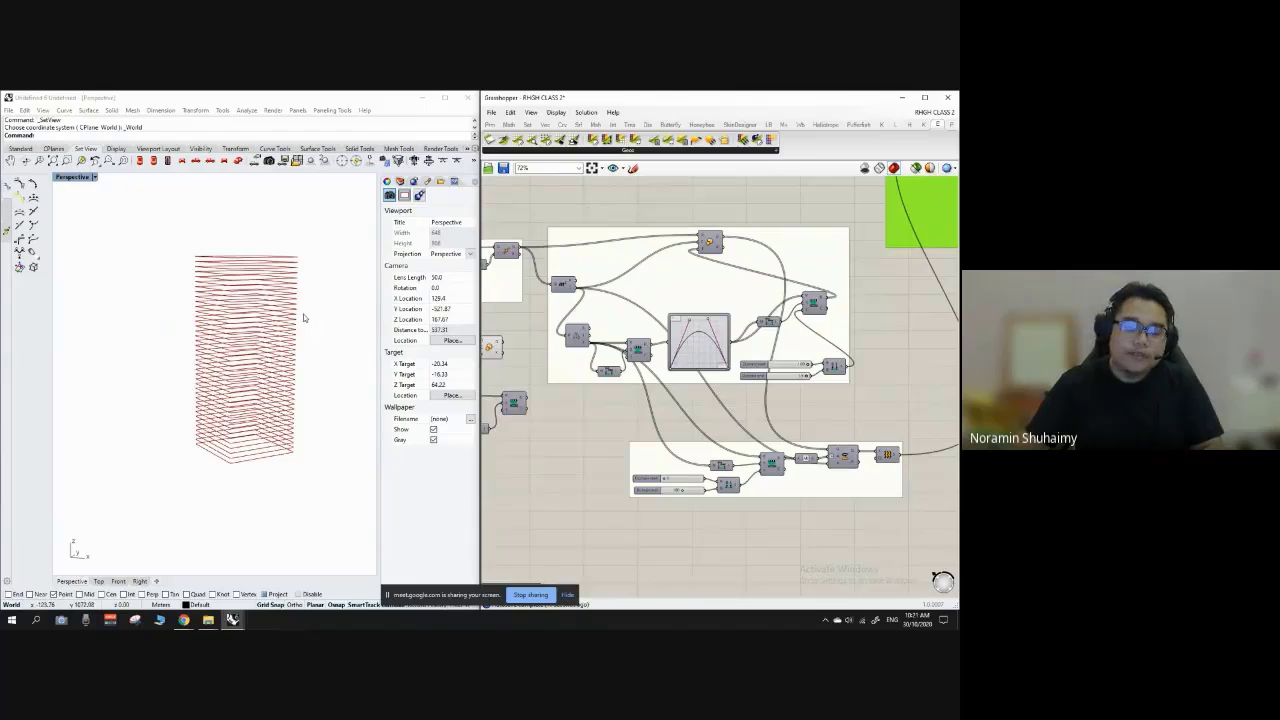
Step: Examine the stacked floor outlines in the perspective view and the Bezier curve of the reference Graph Mapper
right_click_drag(295, 322, 306, 343)
scroll(238, 311, "up", 4)
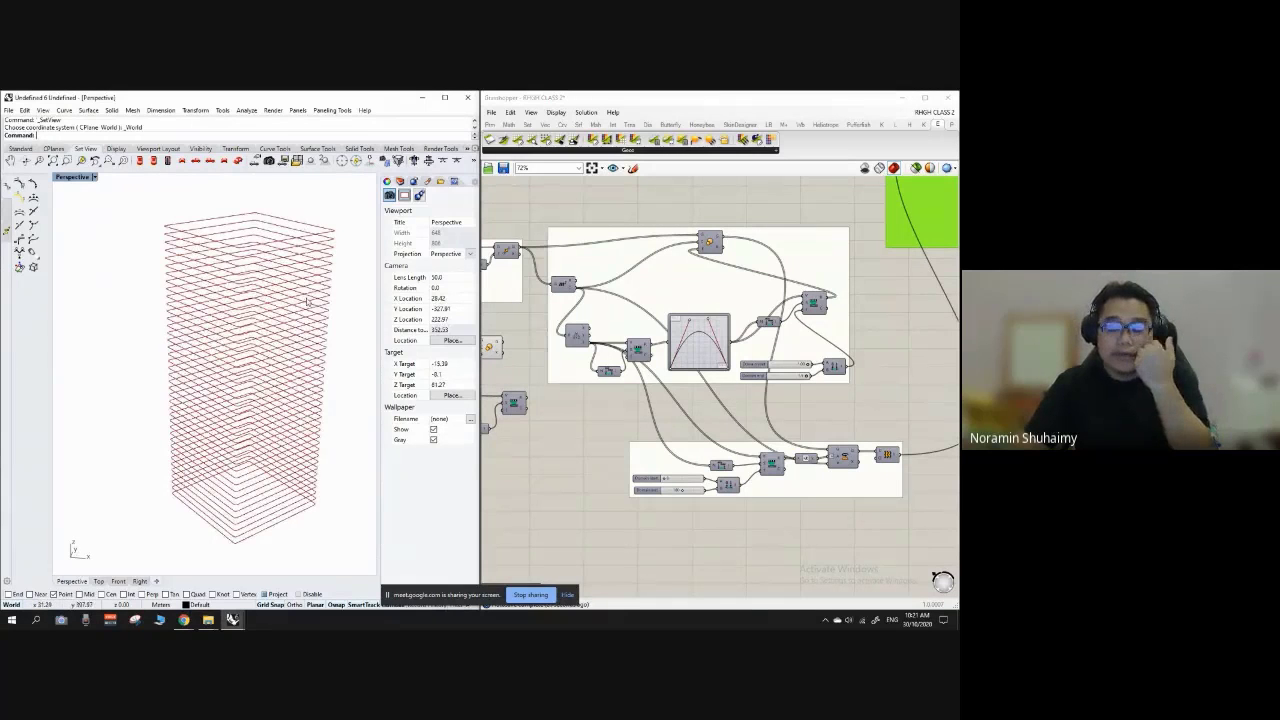
right_click_drag(211, 396, 233, 376)
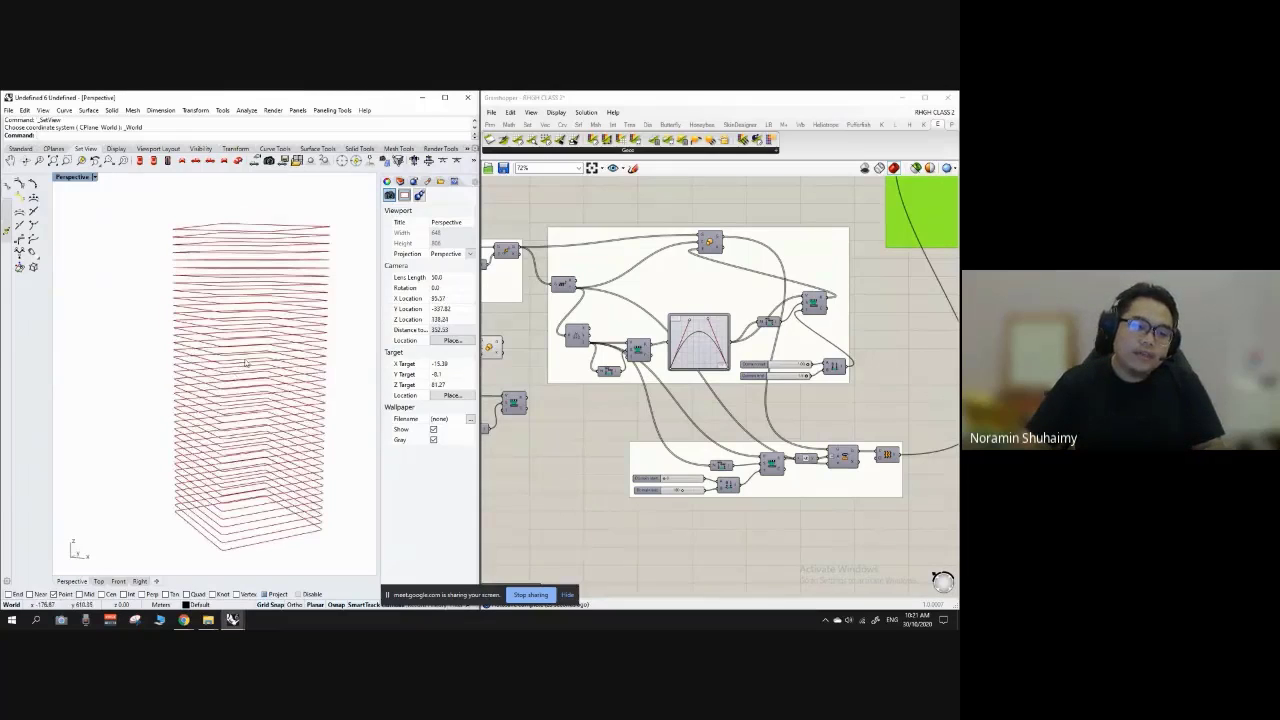
scroll(600, 320, "up", 3)
scroll(600, 320, "down", 4)
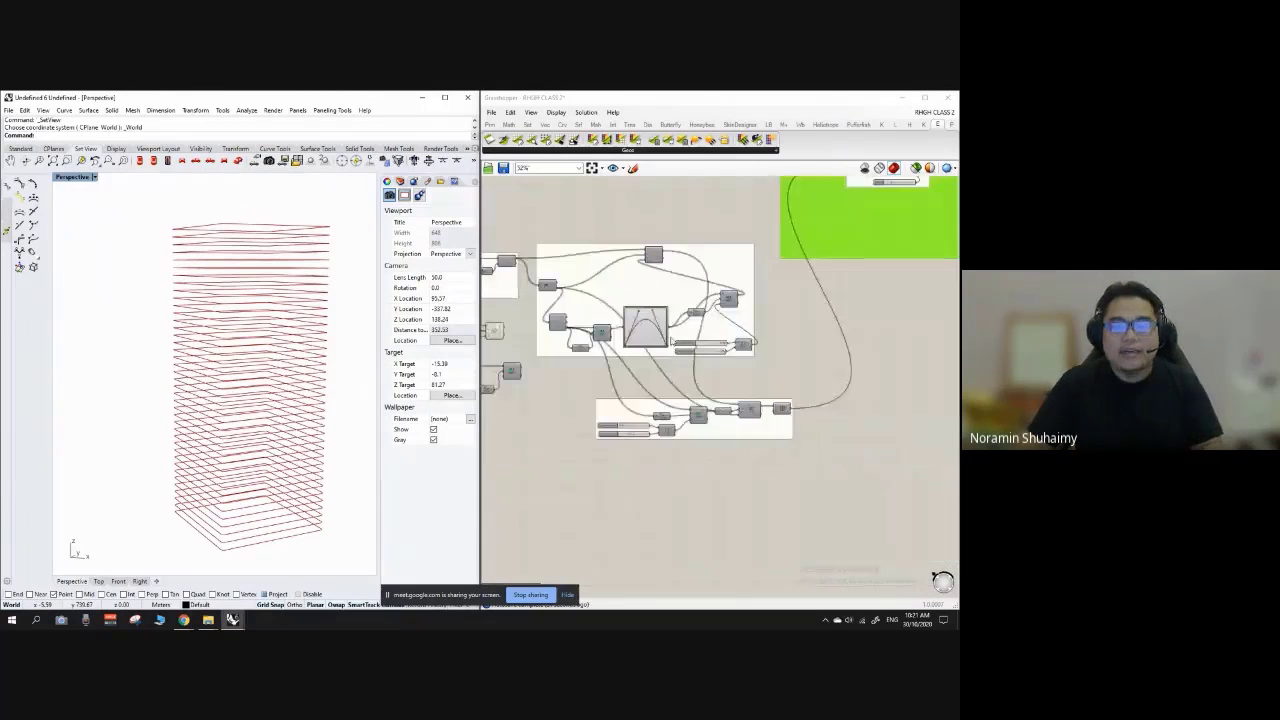
scroll(620, 312, "up", 5)
scroll(623, 311, "down", 1)
left_click(623, 311)
scroll(623, 311, "down", 3)
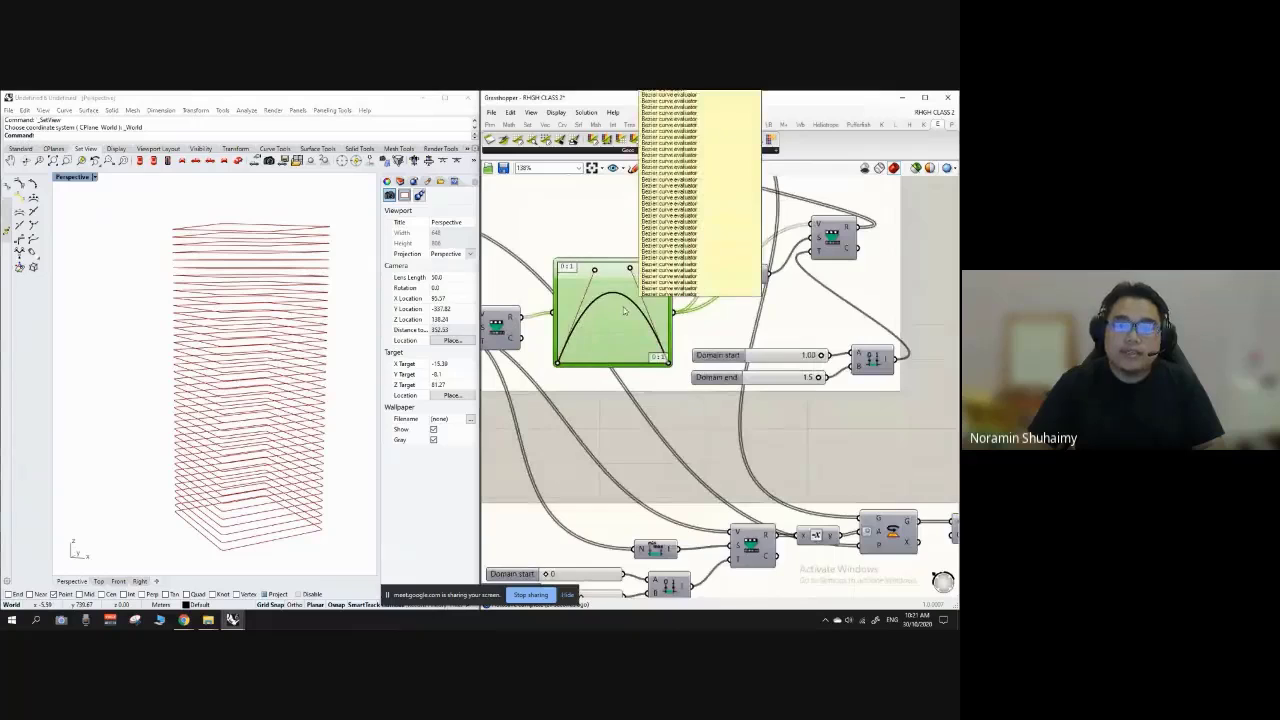
scroll(612, 304, "down", 4)
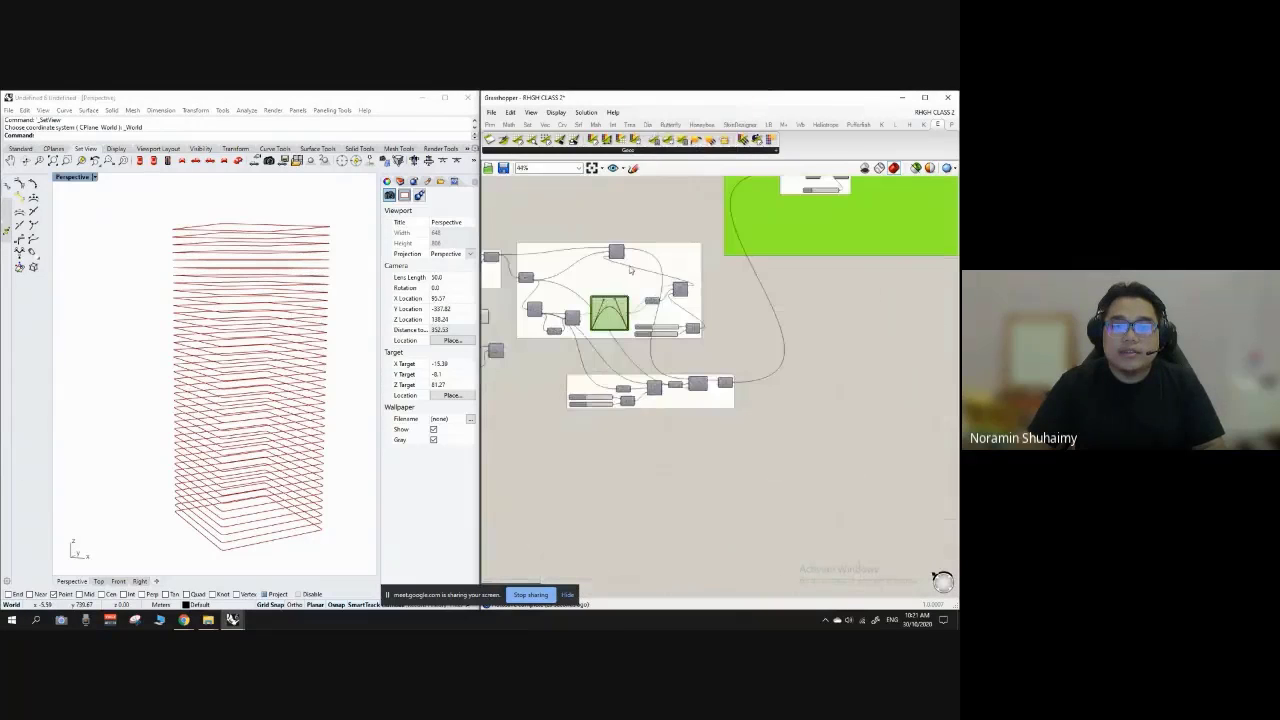
Step: Add a Graph Mapper component after the new Remap Numbers component
scroll(631, 271, "up", 2)
scroll(586, 383, "down", 1)
scroll(525, 432, "up", 2)
left_click(519, 438)
double_click(519, 437)
type("graph")
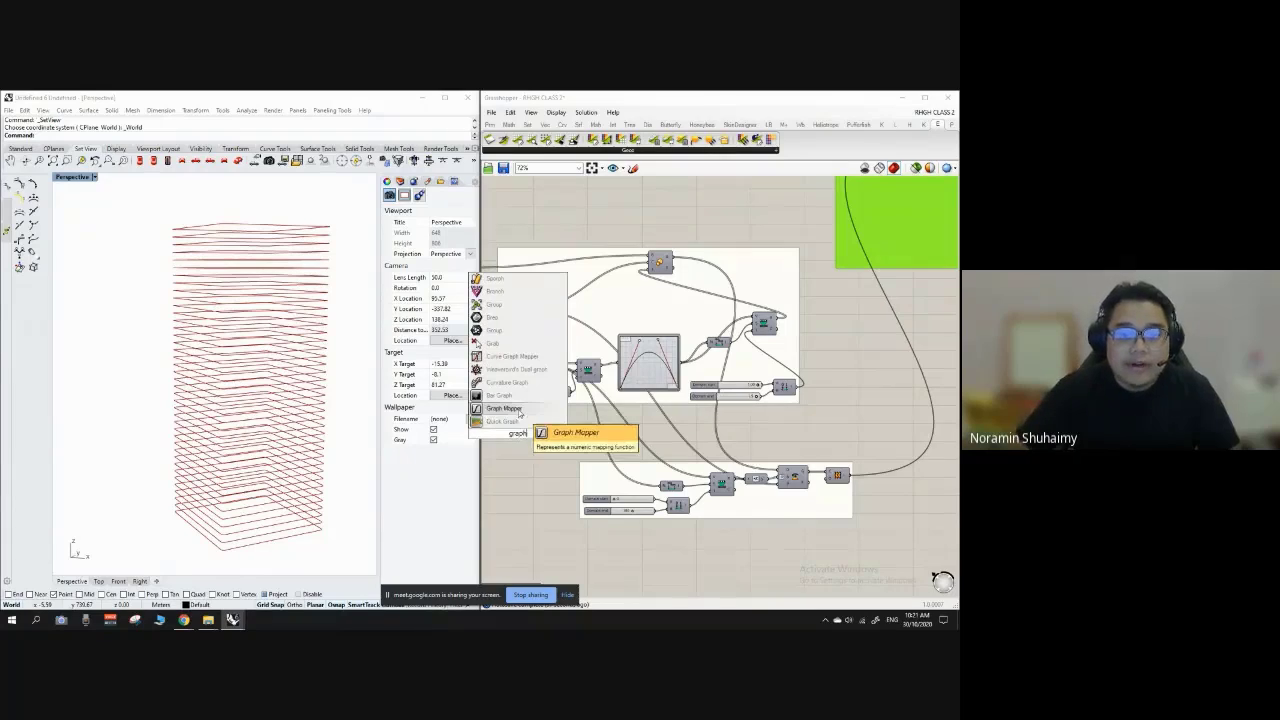
left_click(521, 410)
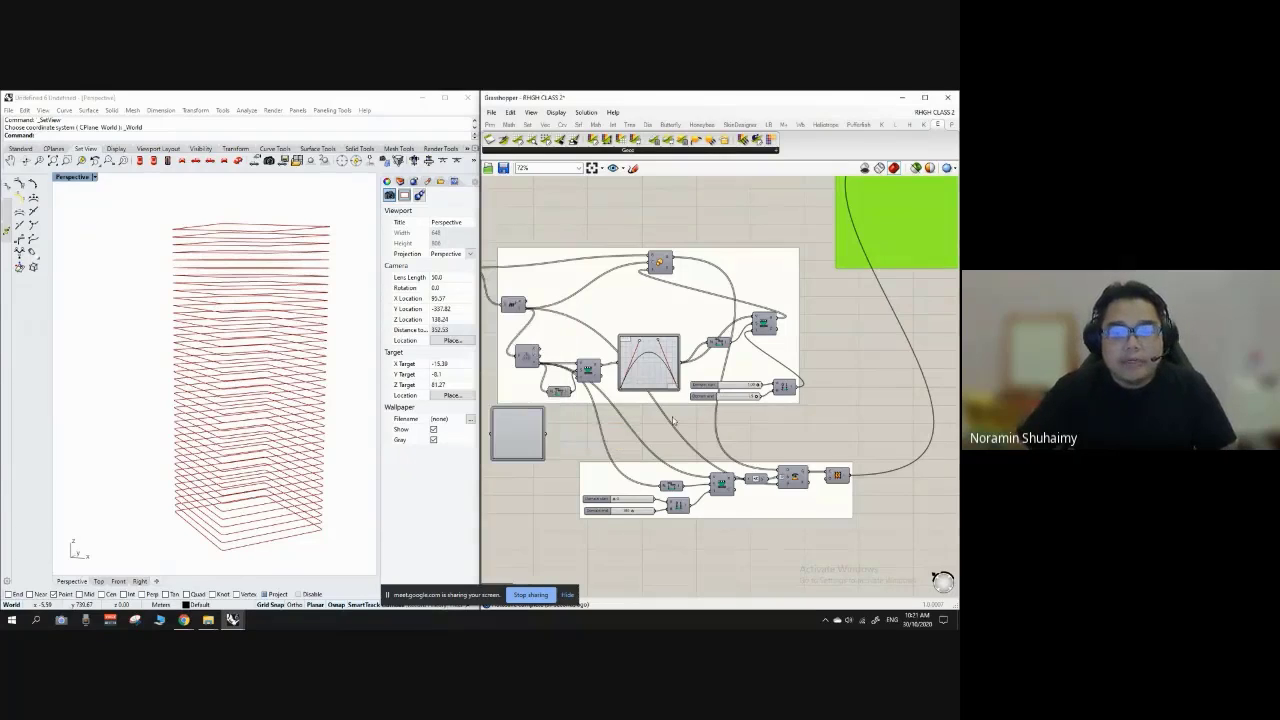
scroll(668, 420, "down", 3)
scroll(555, 425, "up", 8)
scroll(631, 389, "down", 4)
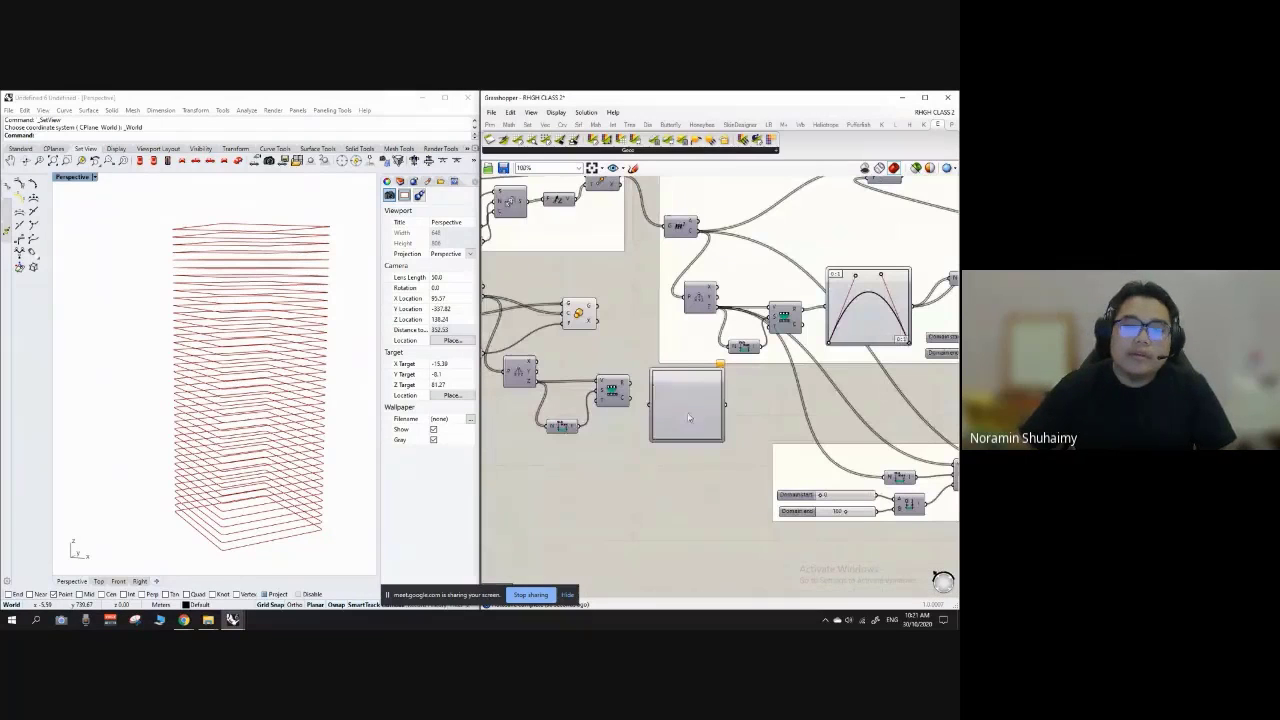
double_click(632, 502)
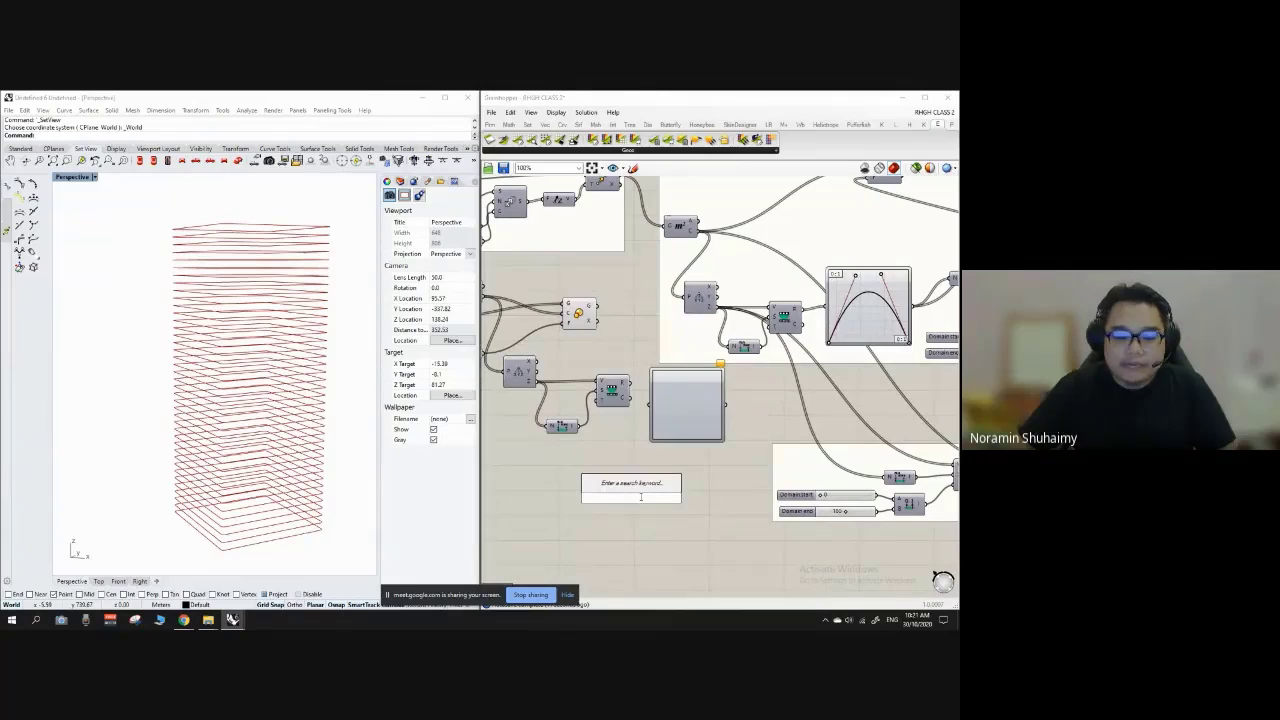
type("graph")
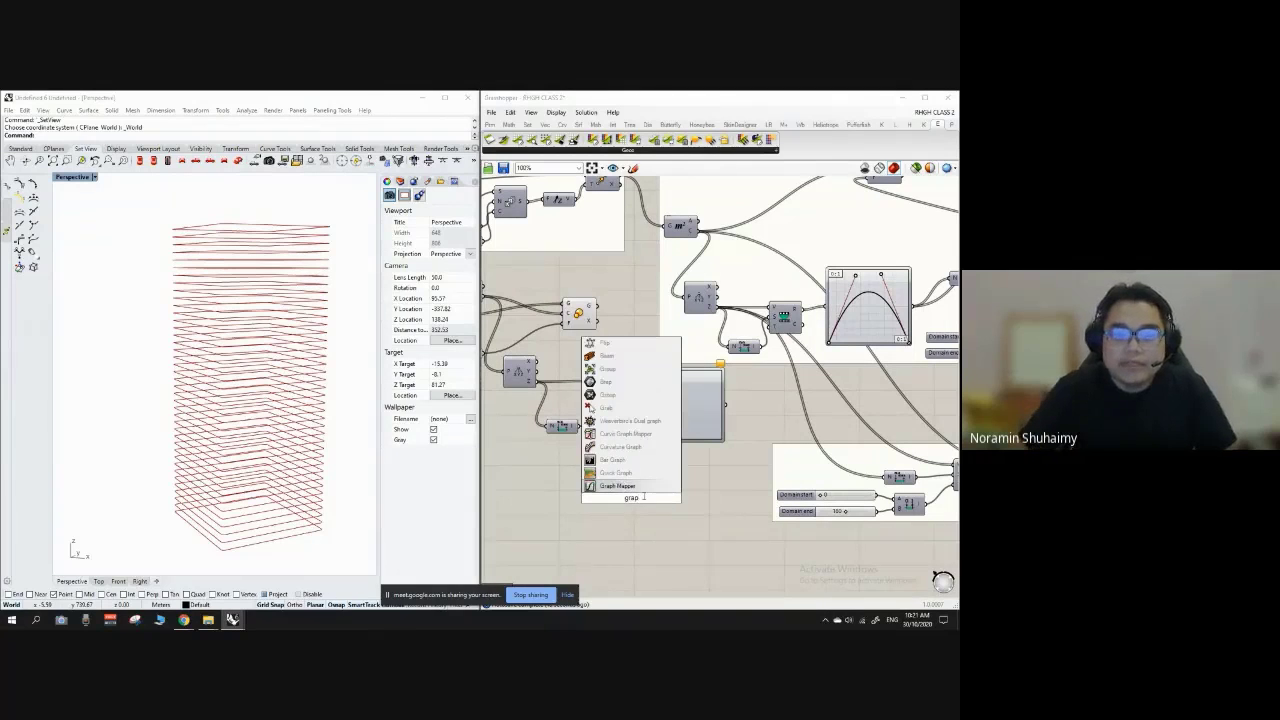
left_click(630, 486)
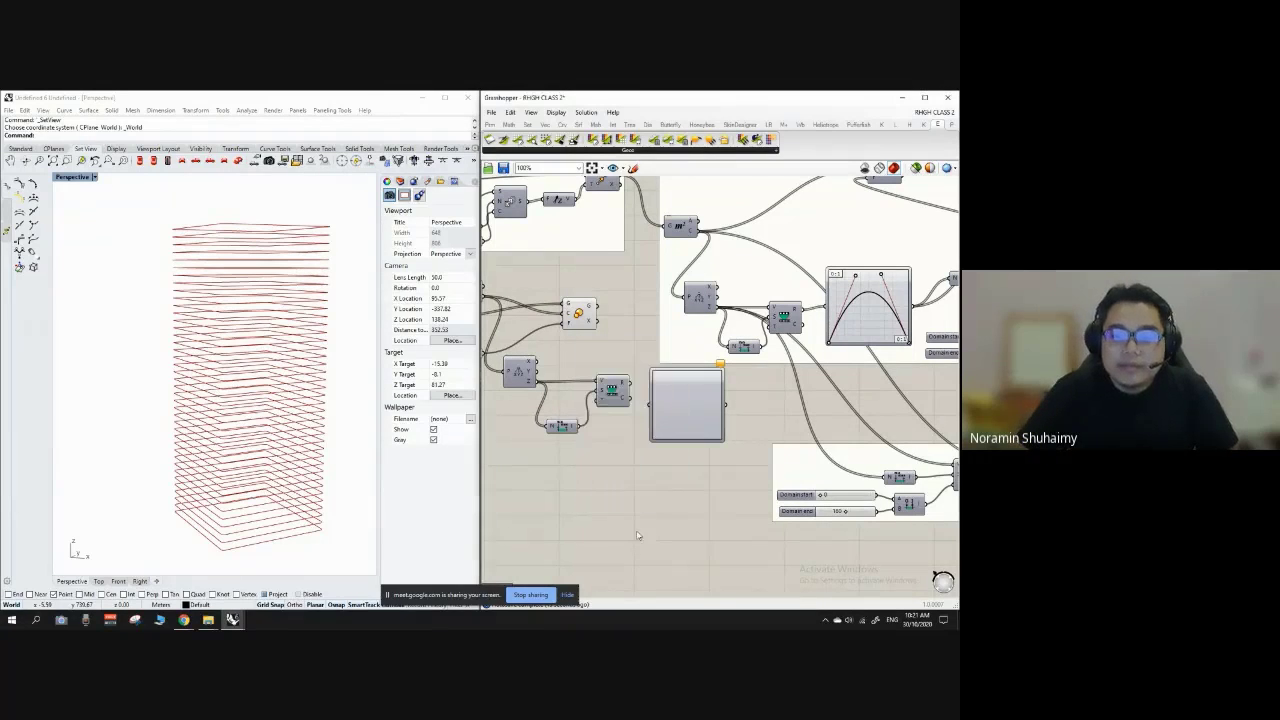
Step: Move the reference scaling group up to clear space around the new Graph Mapper
scroll(600, 406, "up", 3)
scroll(556, 400, "down", 3)
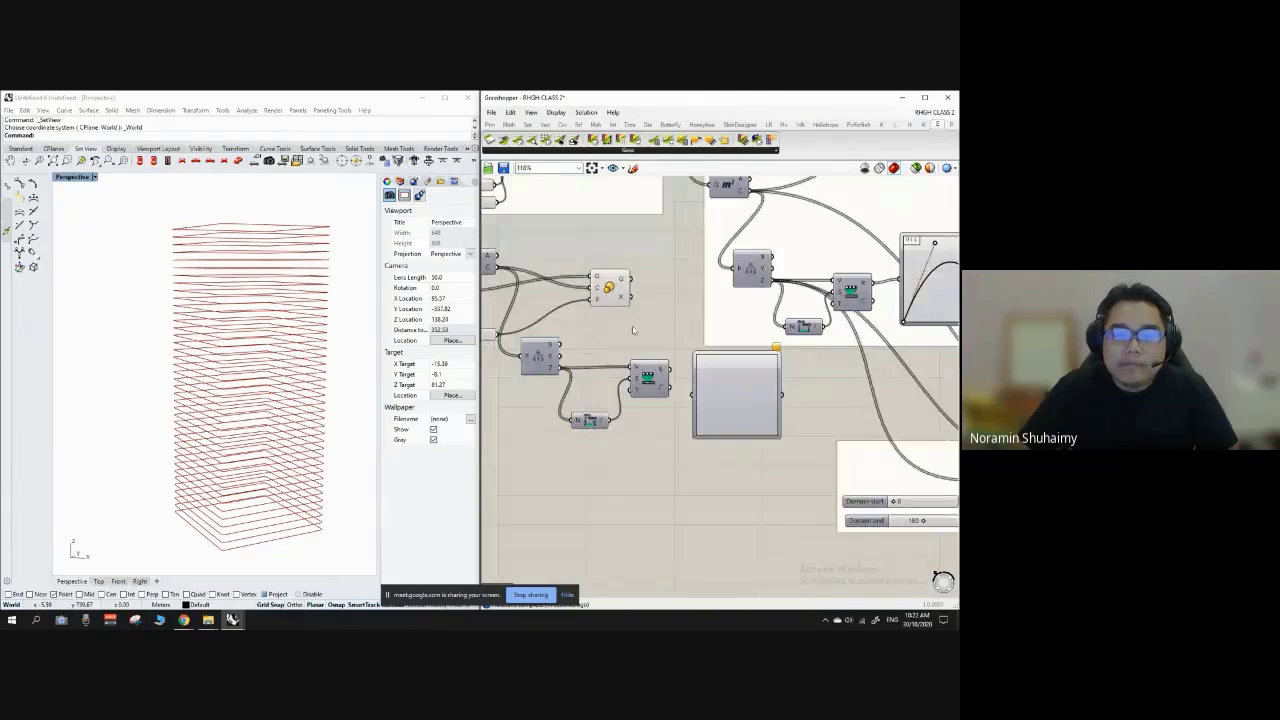
left_click(635, 370)
scroll(637, 370, "down", 3)
left_click_drag(770, 296, 786, 241)
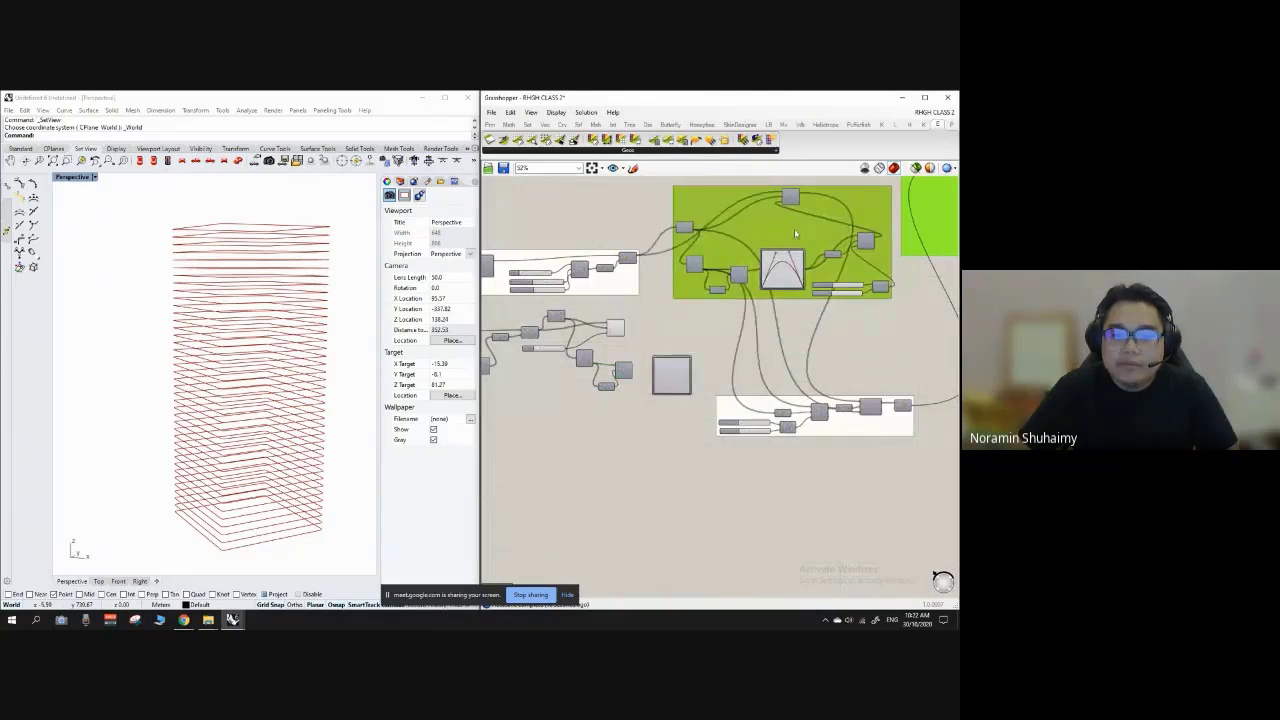
Step: Connect the new Remap Numbers R output to the Graph Mapper and move the Graph Mapper into line beside it
scroll(670, 362, "up", 5)
left_click(666, 392)
left_click_drag(665, 392, 659, 391)
scroll(606, 377, "up", 1)
scroll(606, 377, "down", 3)
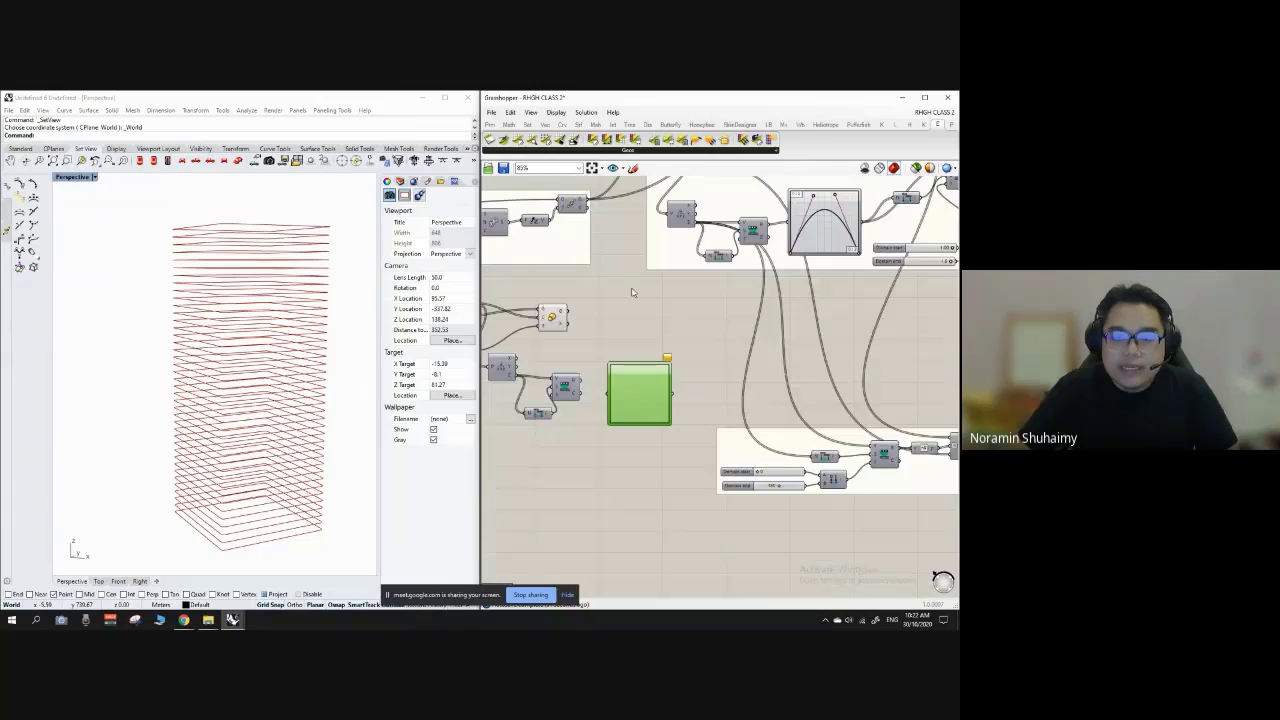
scroll(633, 292, "up", 2)
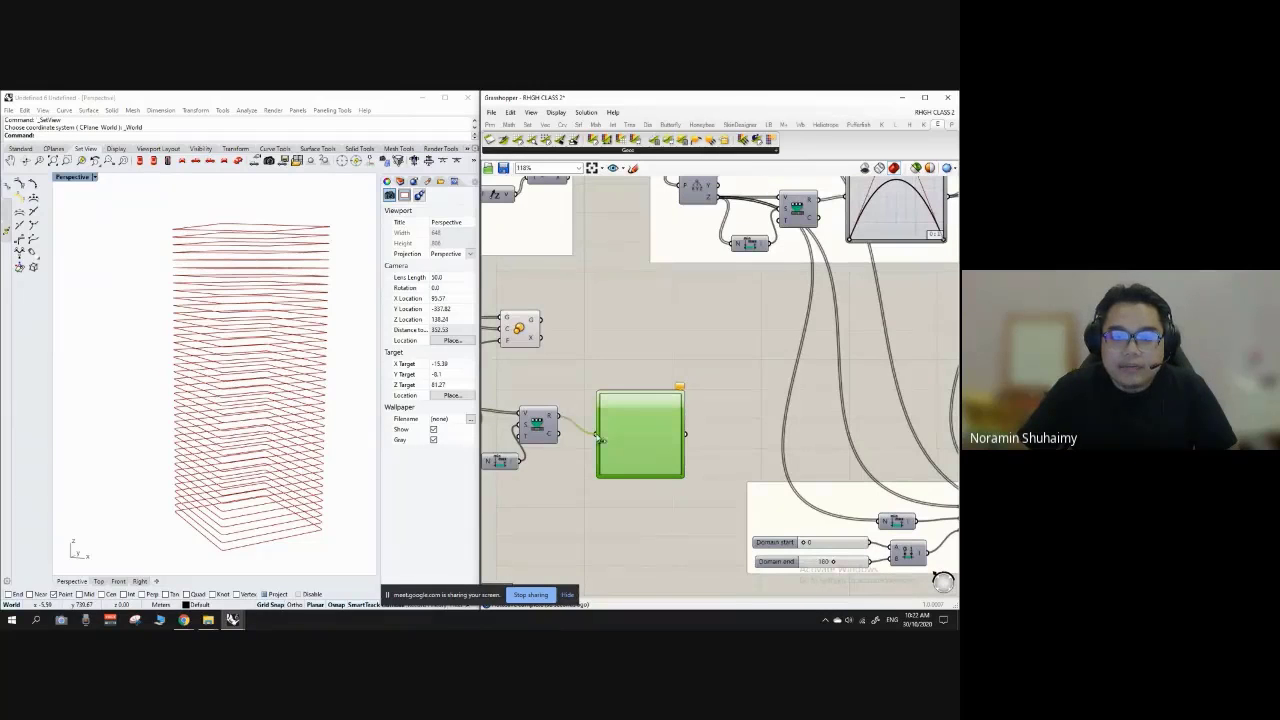
left_click_drag(620, 430, 614, 406)
left_click(618, 342)
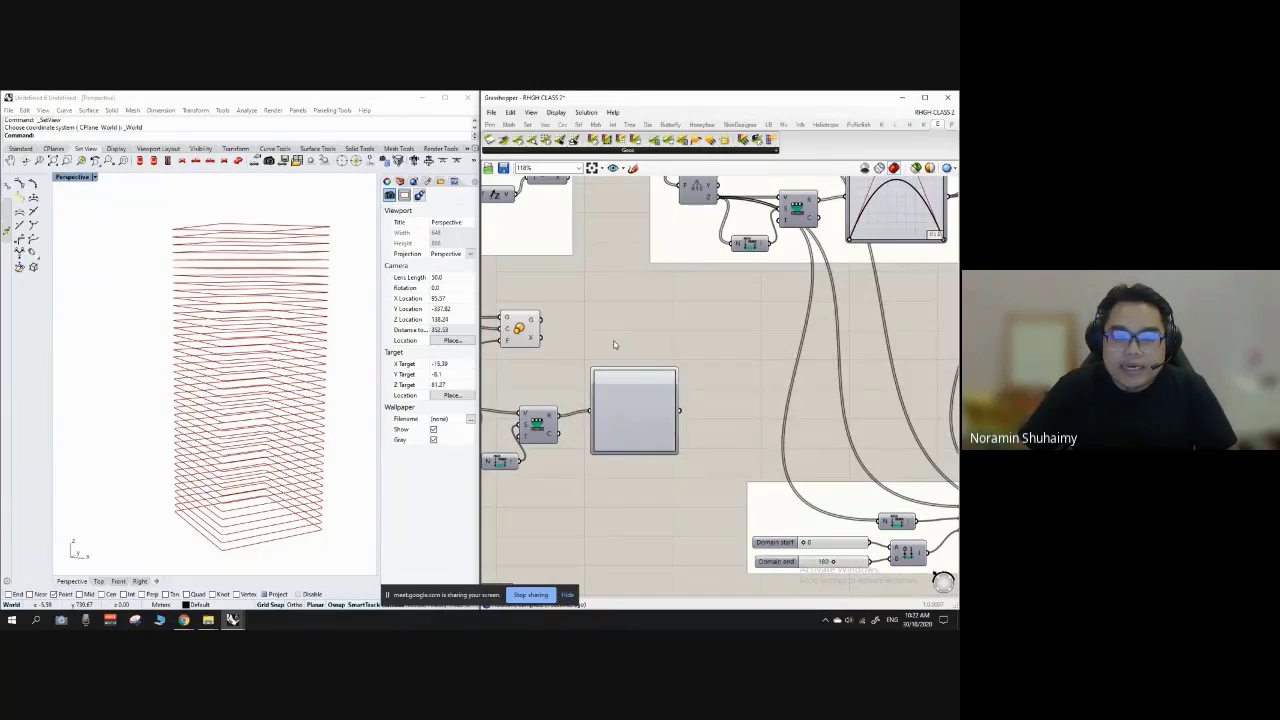
scroll(615, 345, "down", 1)
scroll(613, 390, "up", 1)
left_click(614, 410)
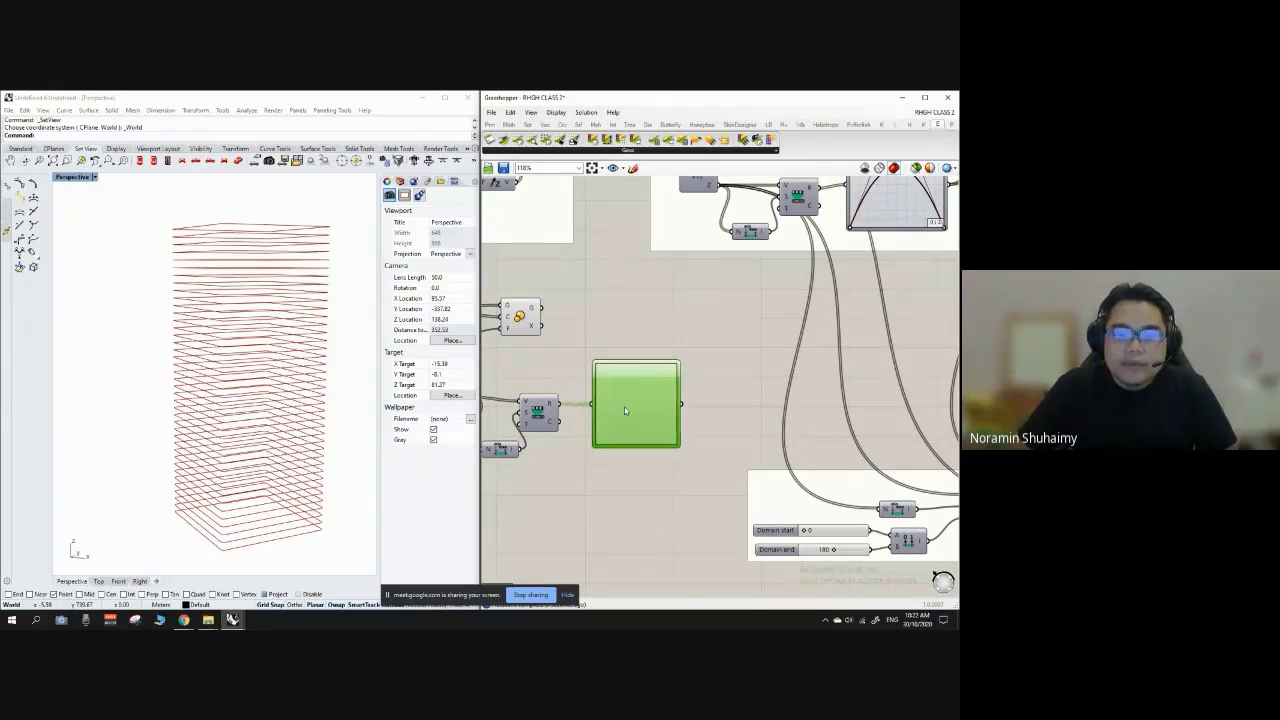
Step: Try the Gaussian graph type on the new Graph Mapper
scroll(639, 400, "up", 2)
right_click(640, 400)
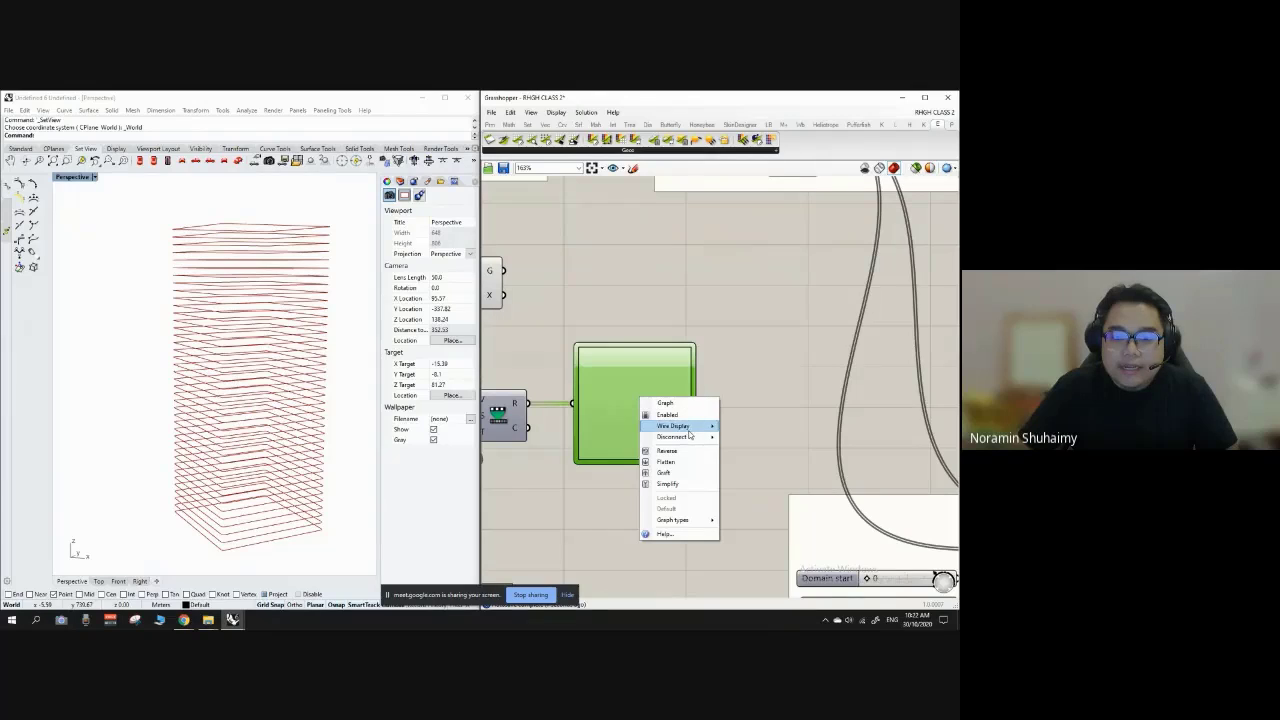
mouse_move(692, 521)
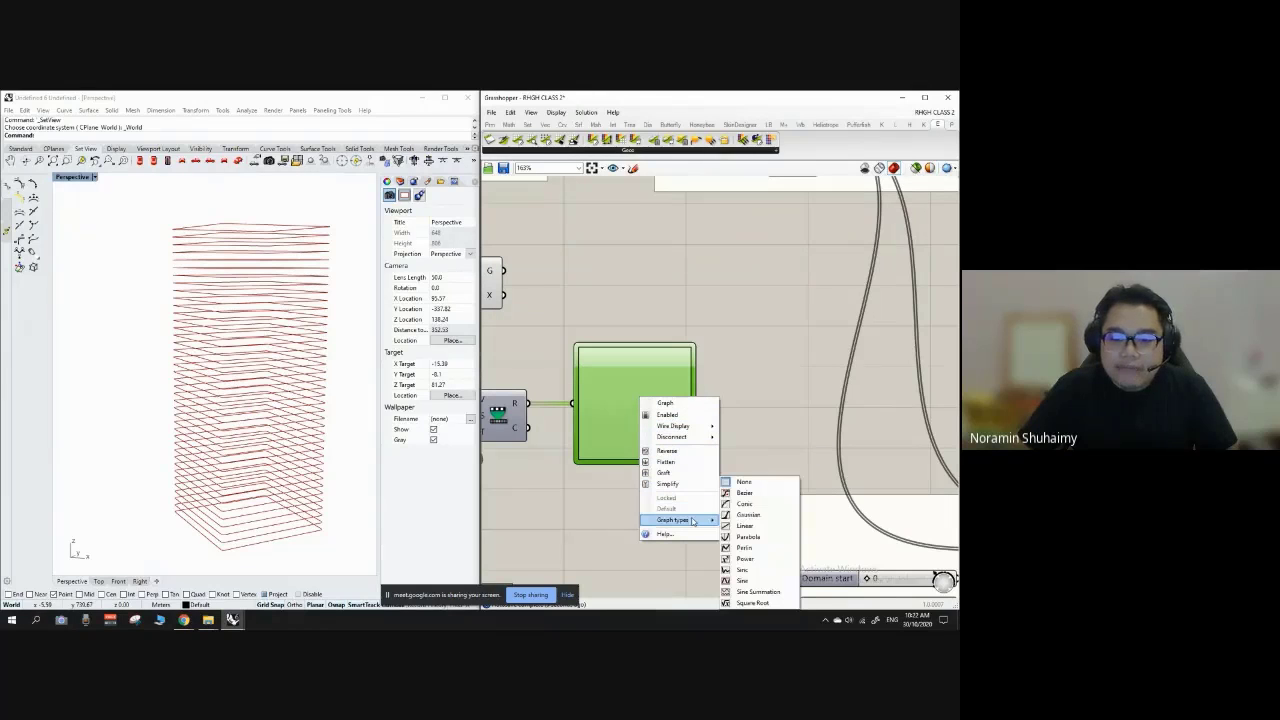
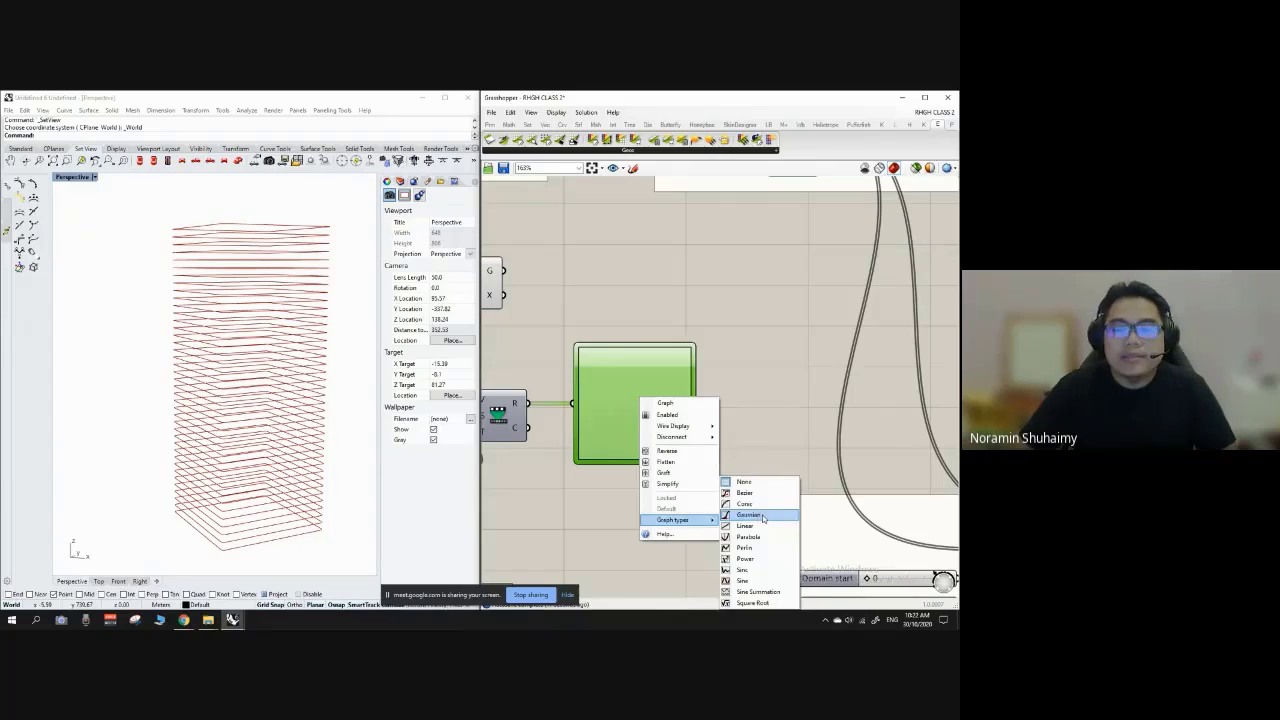
left_click(763, 518)
right_click(664, 410)
left_click(630, 385)
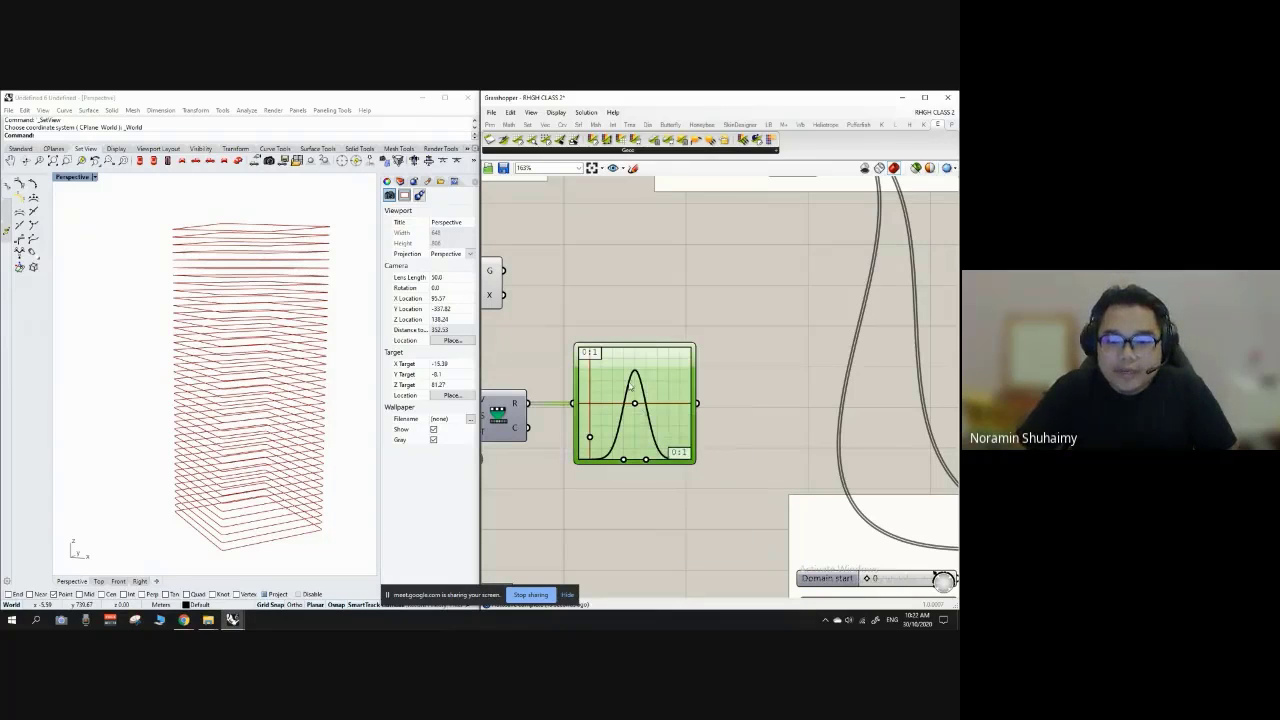
Step: Set the new Graph Mapper's graph type to Bezier
right_click(631, 386)
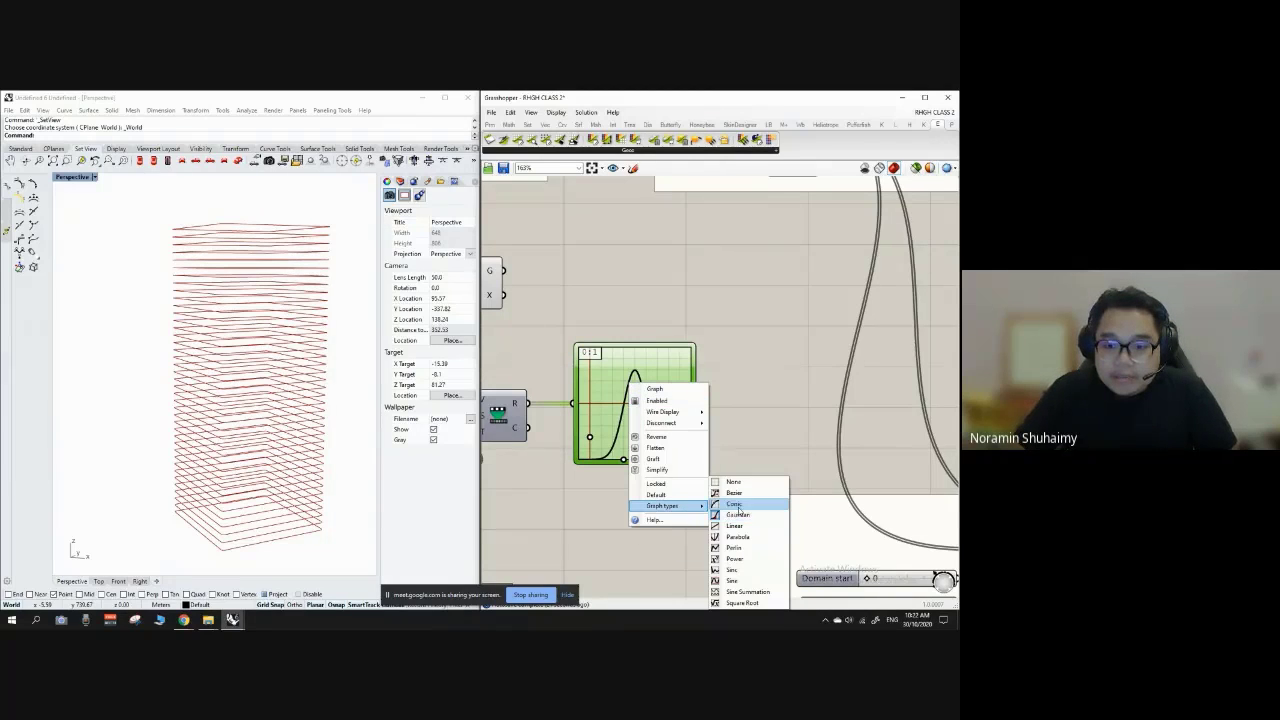
left_click(741, 494)
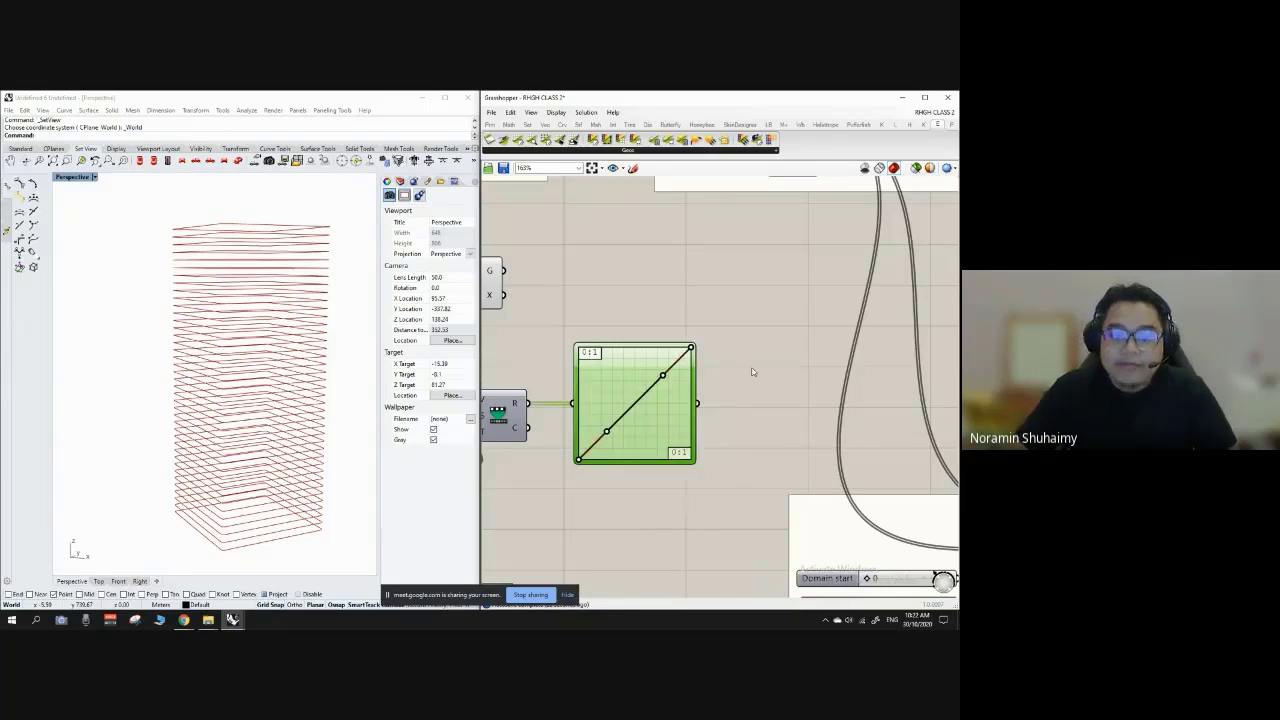
left_click(752, 374)
Step: Shape the new Graph Mapper's Bezier curve into an arch, with both end points at the graph's base and both handles at its upper edge
scroll(615, 390, "down", 3)
scroll(619, 393, "up", 3)
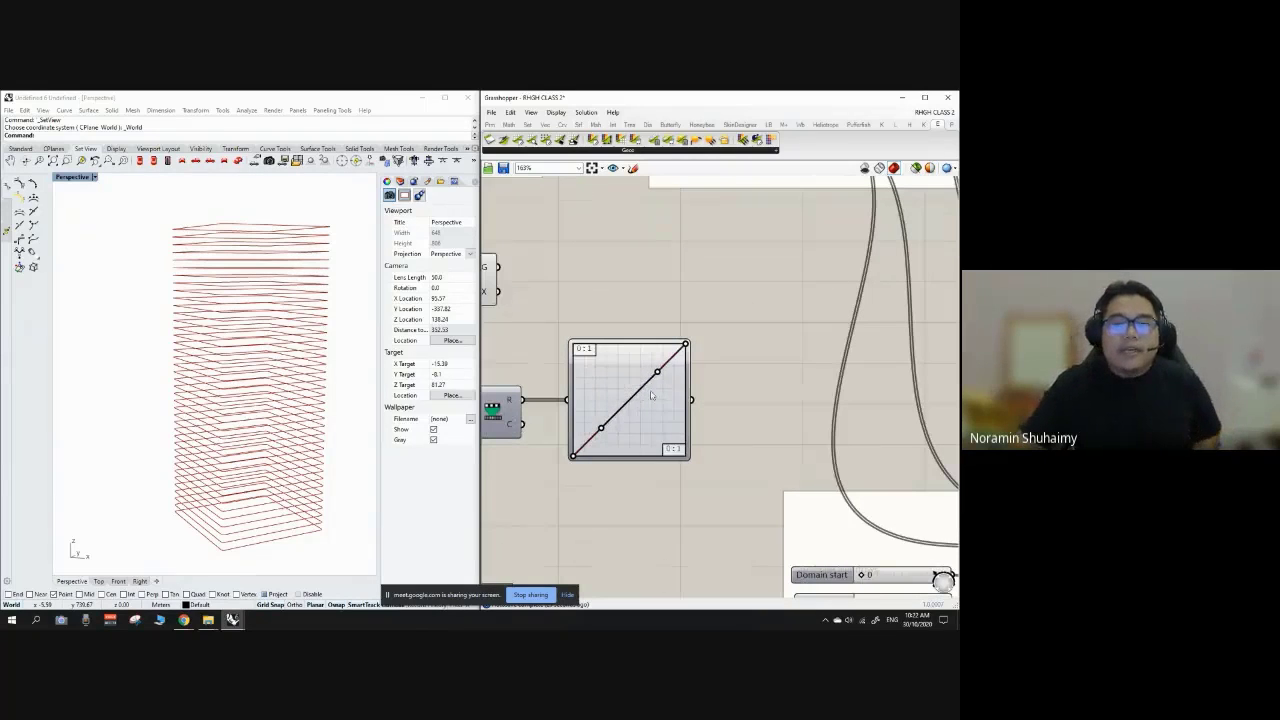
left_click_drag(657, 373, 605, 400)
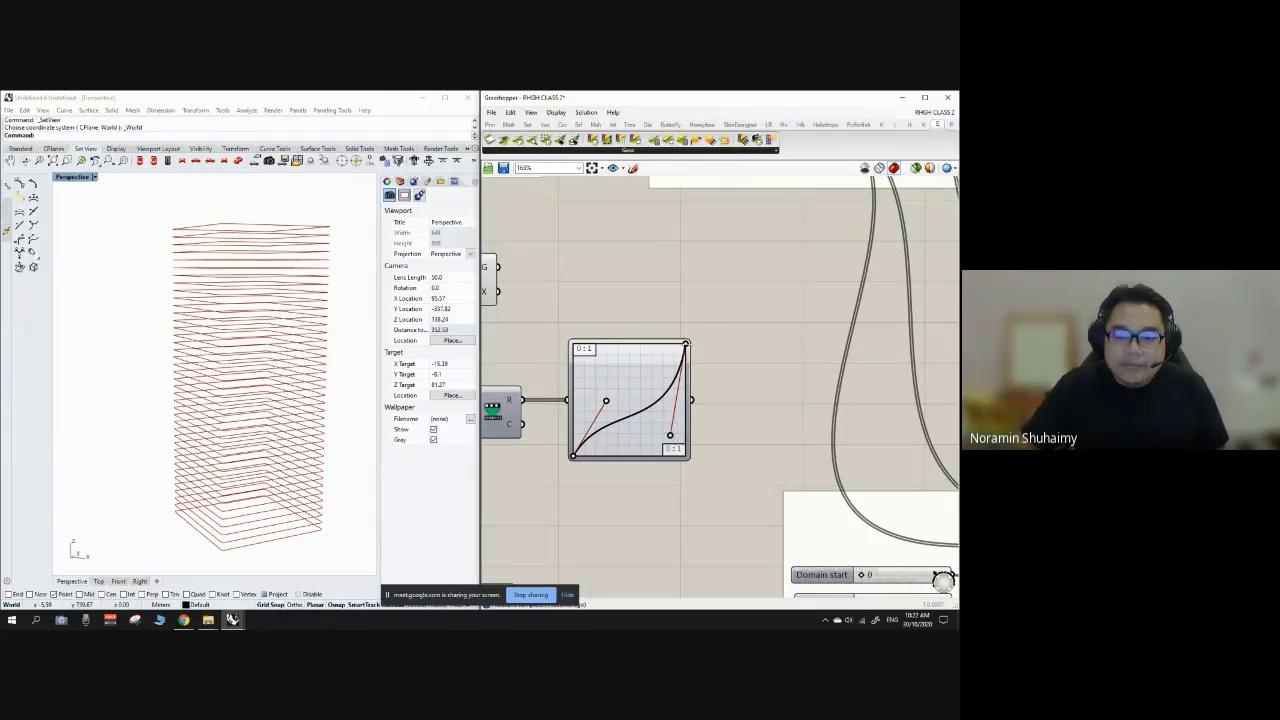
scroll(634, 405, "up", 3)
scroll(606, 398, "down", 3)
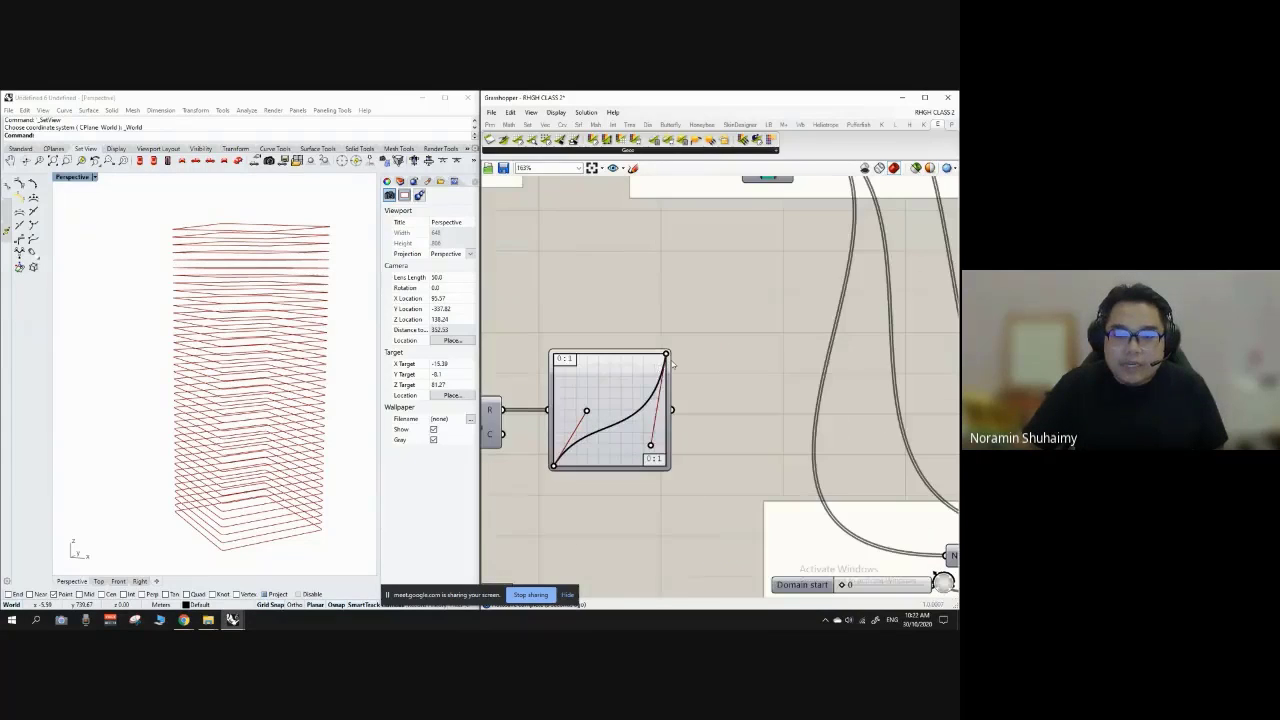
left_click_drag(665, 354, 666, 397)
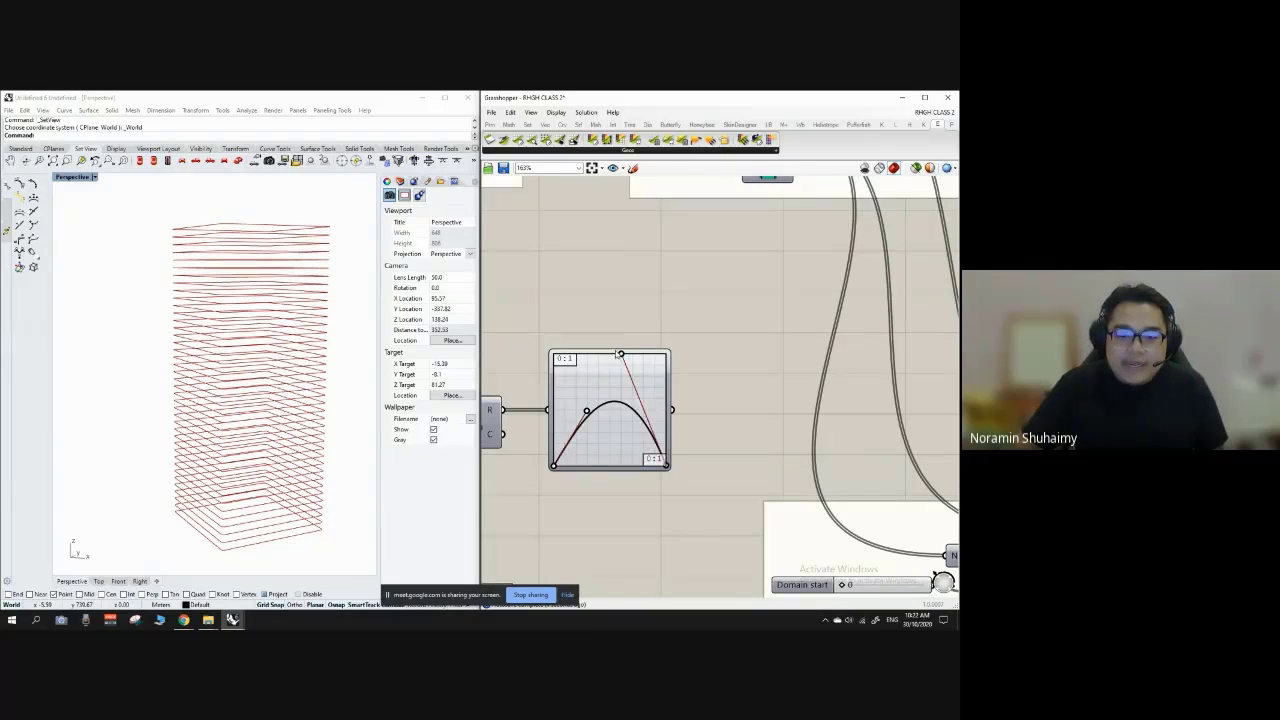
left_click_drag(588, 413, 600, 351)
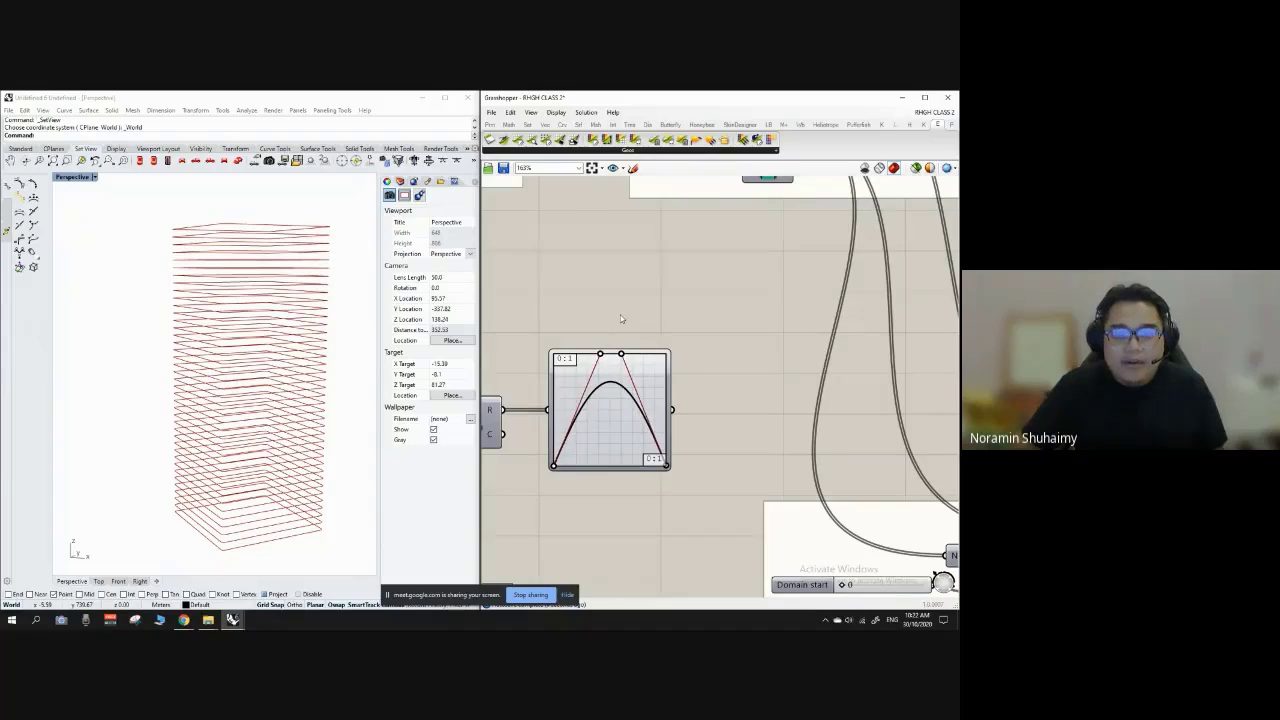
Step: Fine-tune the two upper handles of the new Graph Mapper so the Bezier arch peaks near the middle
scroll(631, 366, "down", 4)
scroll(628, 364, "up", 6)
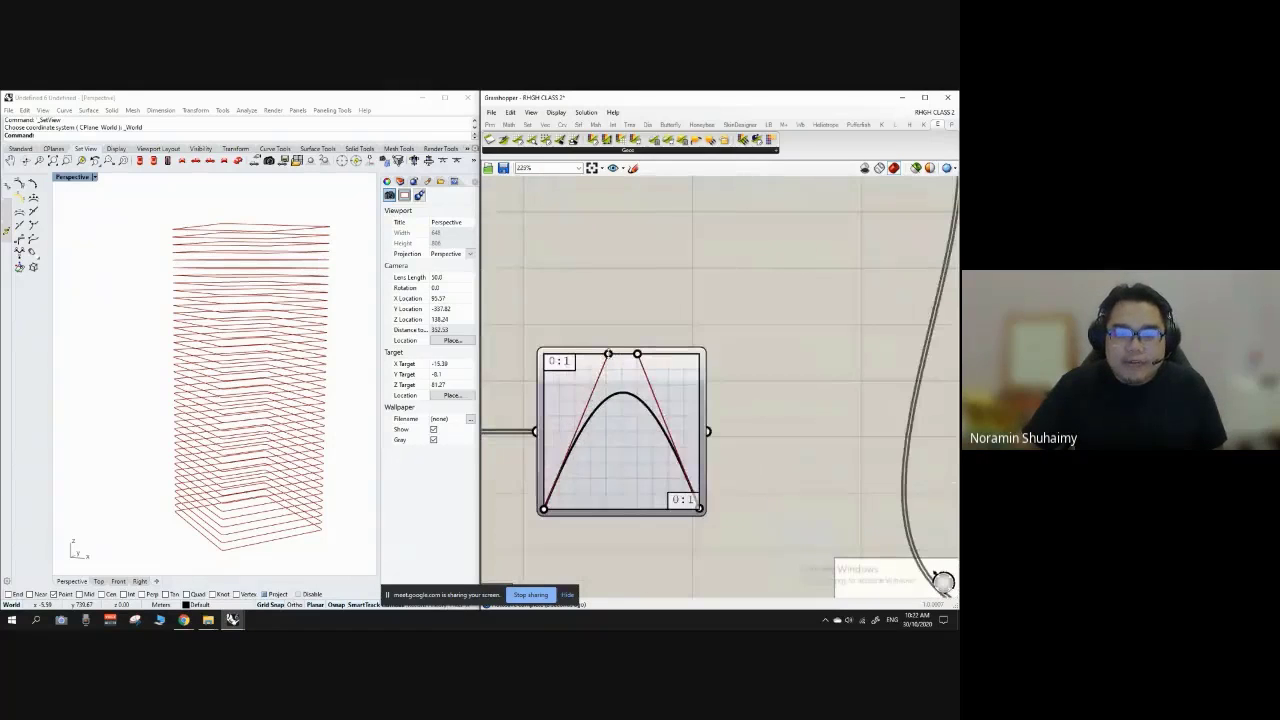
left_click_drag(608, 354, 630, 354)
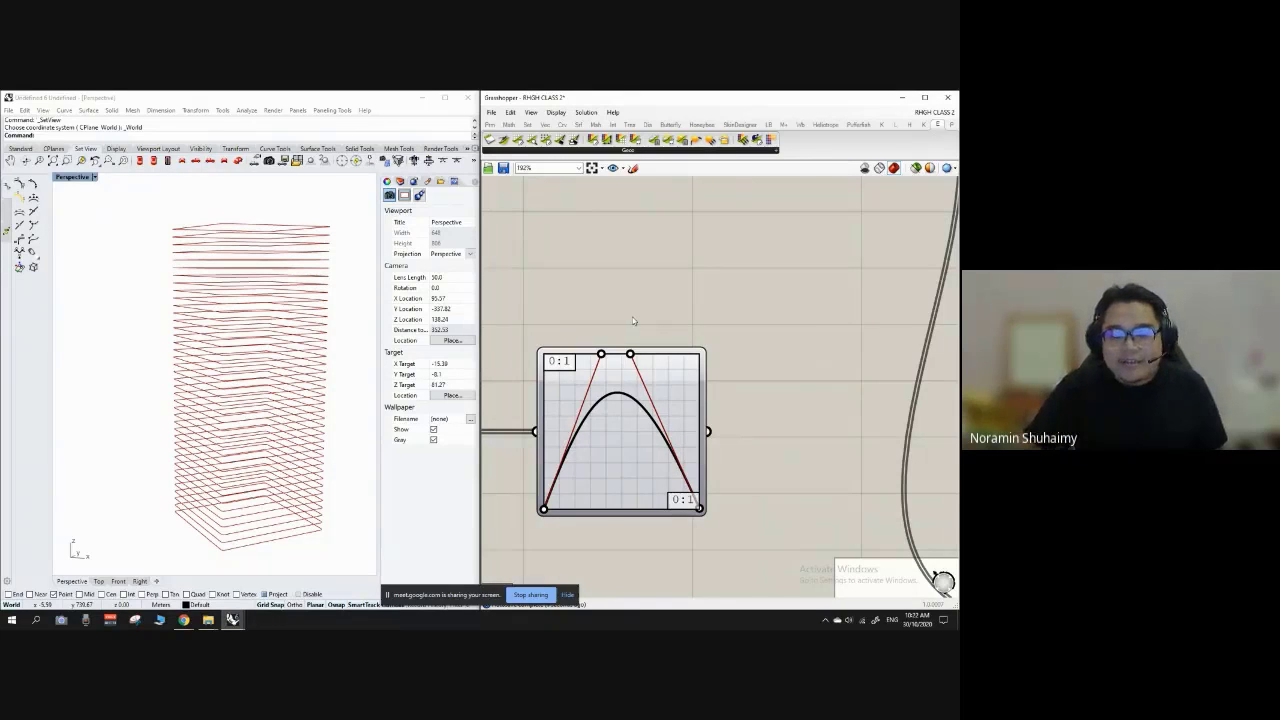
scroll(630, 317, "down", 2)
left_click(602, 368)
left_click_drag(602, 368, 614, 368)
left_click(593, 253)
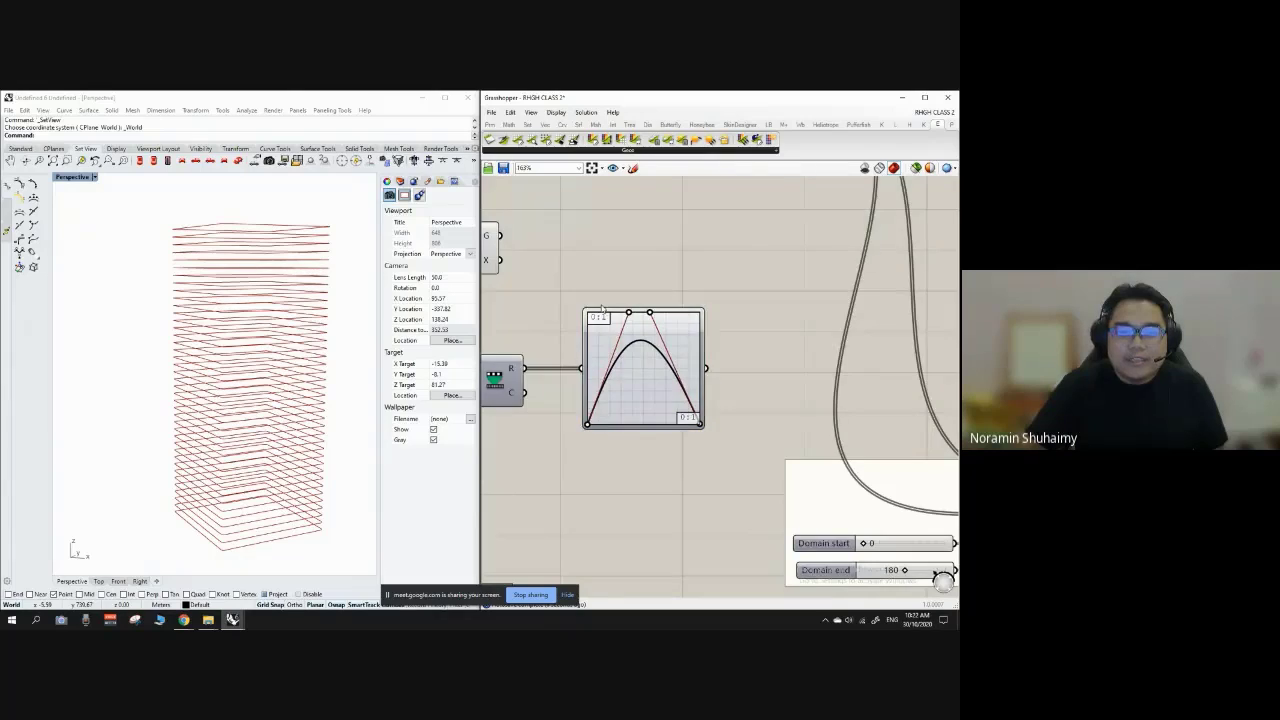
Step: Move the reference rotation group up so it sits just below the reference scaling group
scroll(602, 310, "down", 7)
scroll(685, 235, "up", 3)
left_click(738, 267)
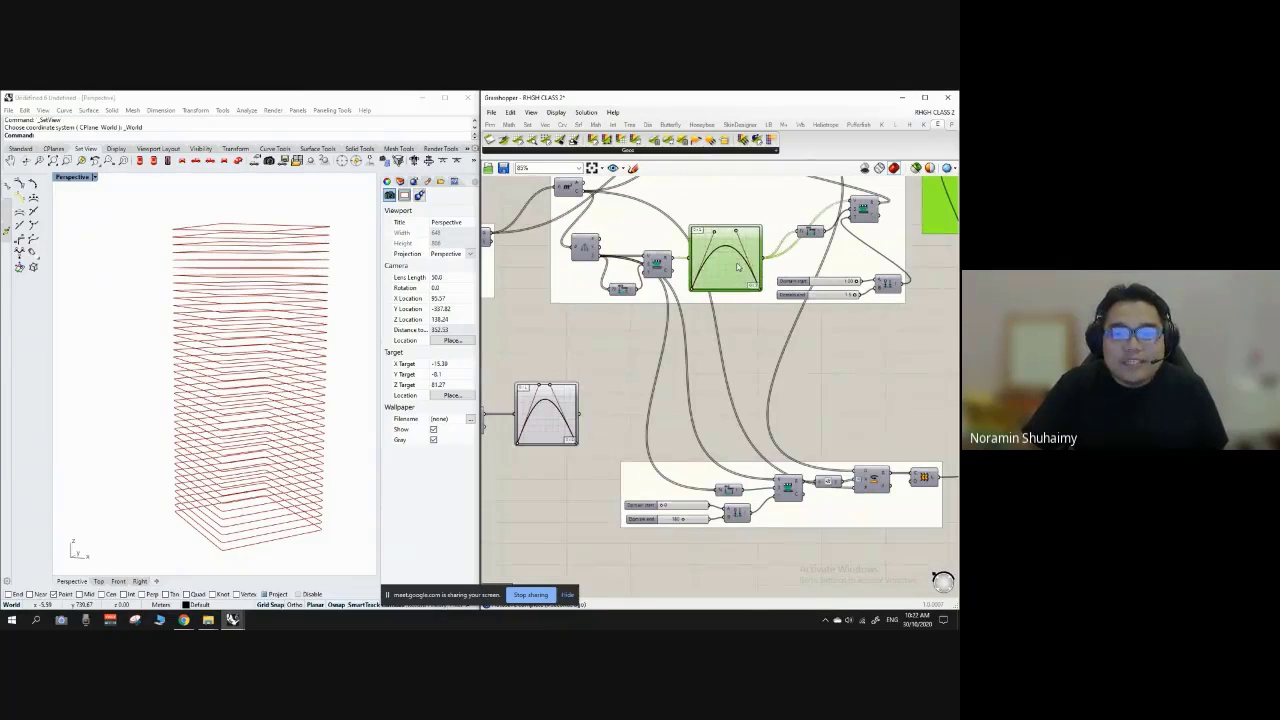
left_click(741, 347)
scroll(741, 340, "up", 3)
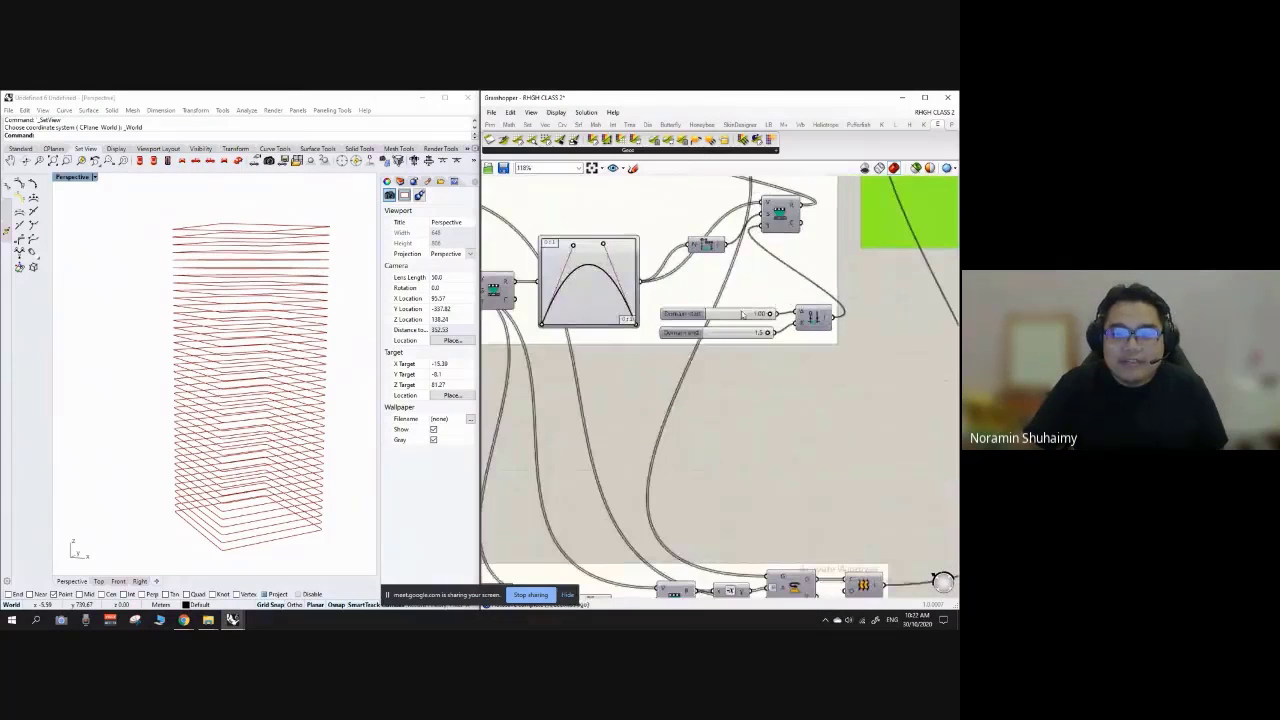
scroll(684, 308, "down", 3)
left_click_drag(776, 503, 779, 400)
scroll(779, 402, "up", 1)
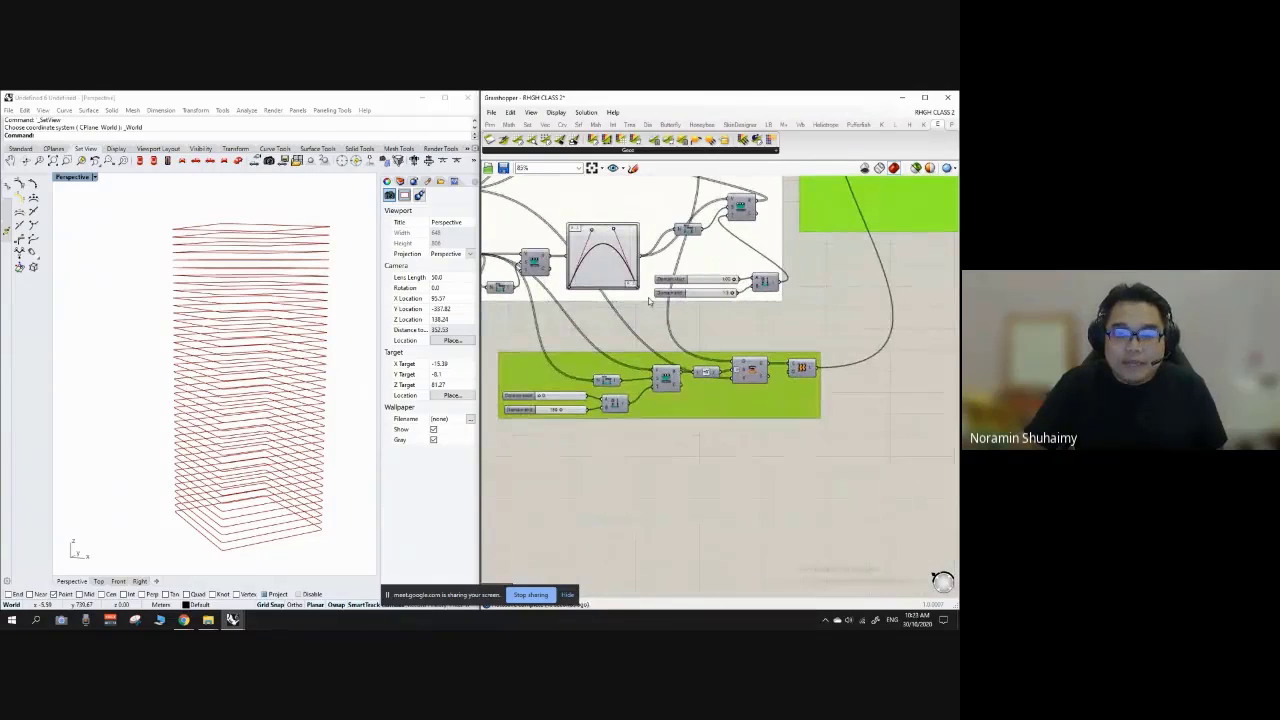
Step: Turn off the preview of the new Scale component's stacked floor outlines
scroll(826, 357, "up", 1)
left_click(755, 375)
right_click(745, 370)
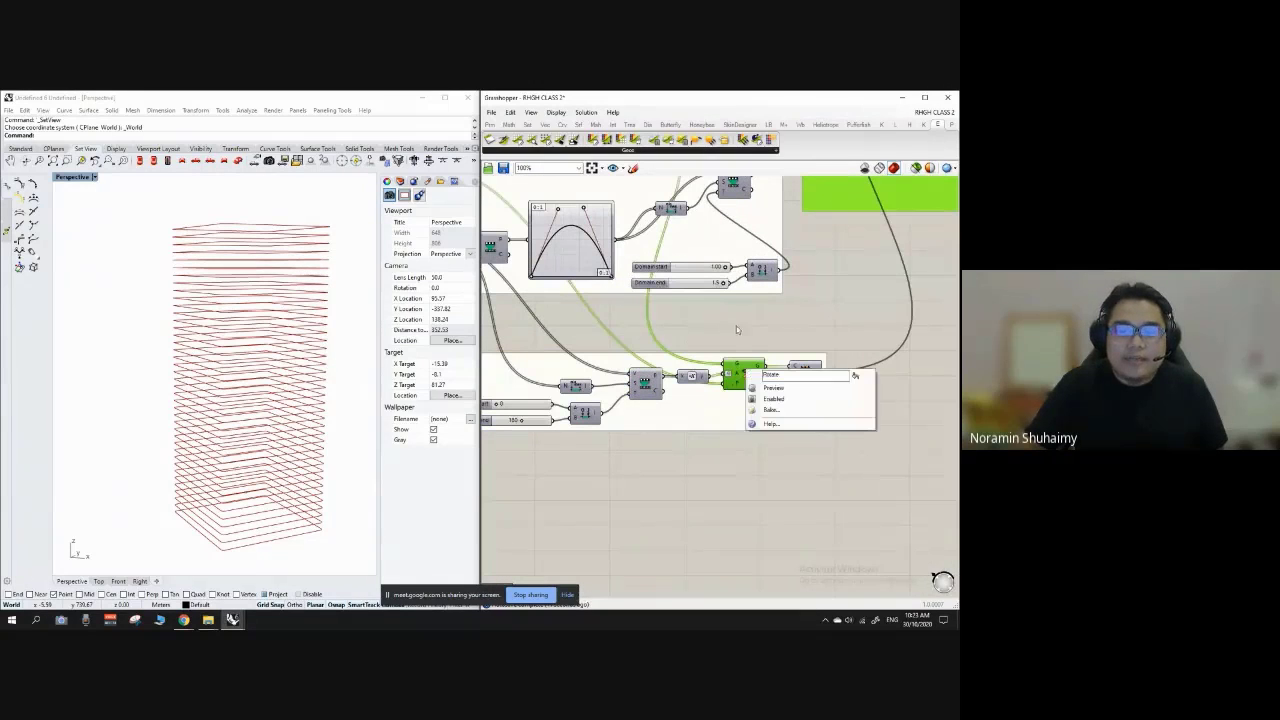
left_click(737, 328)
scroll(828, 319, "down", 3)
scroll(493, 304, "up", 3)
left_click(546, 348)
right_click(546, 347)
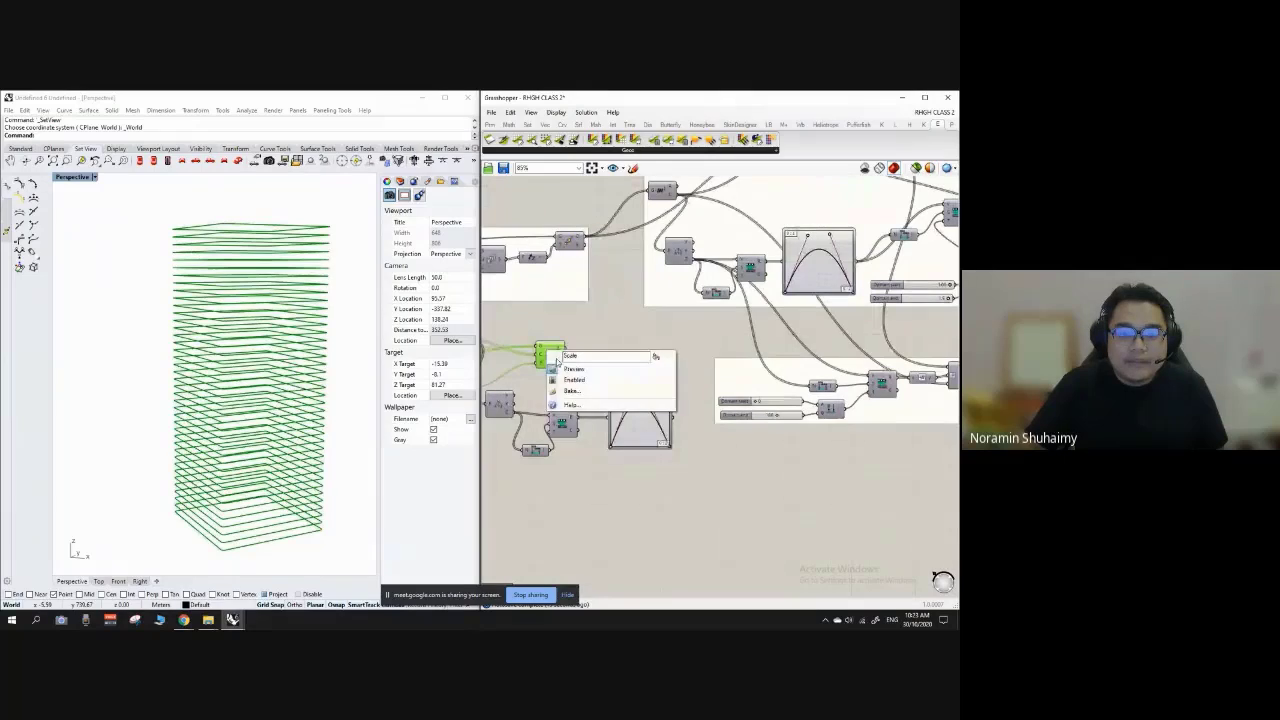
left_click(580, 369)
left_click(597, 334)
Step: Turn on the preview of the reference Rotate component and view the twisted tower from another side
scroll(540, 328, "down", 3)
scroll(769, 300, "up", 1)
left_click(800, 402)
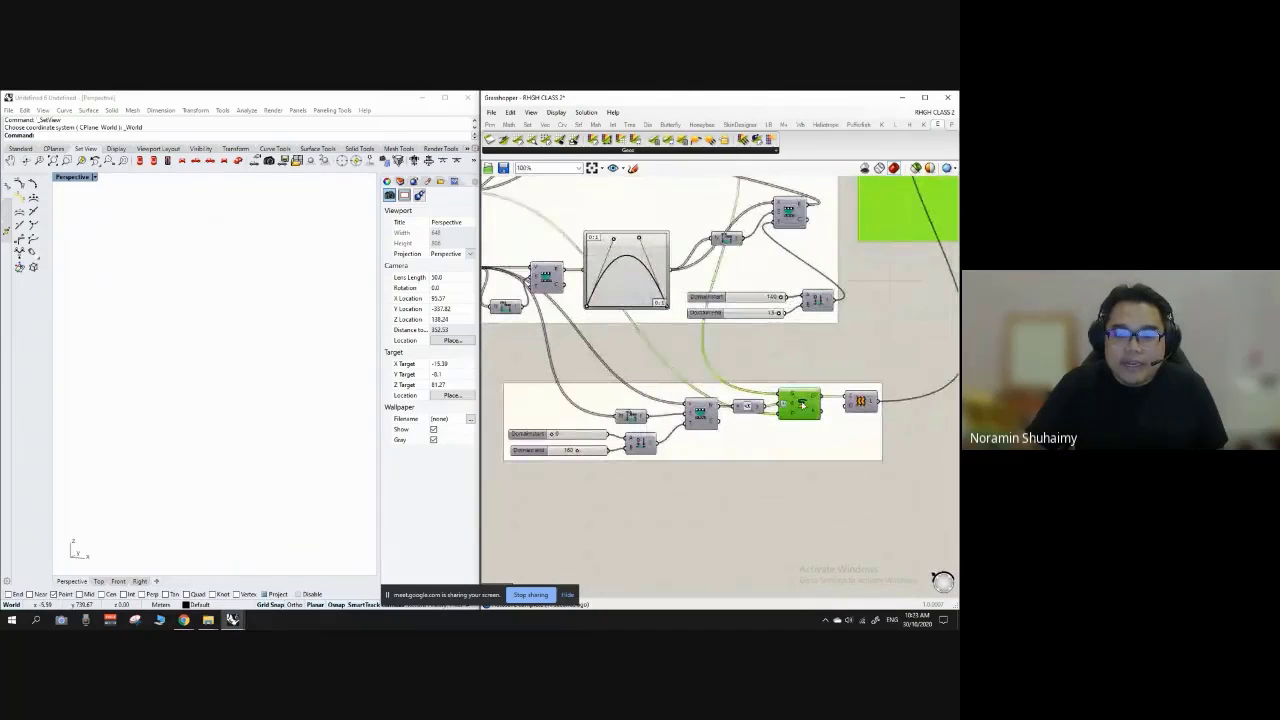
right_click(808, 402)
left_click(830, 424)
right_click_drag(310, 386, 192, 280)
scroll(190, 318, "up", 2)
scroll(187, 318, "down", 6)
scroll(209, 304, "up", 4)
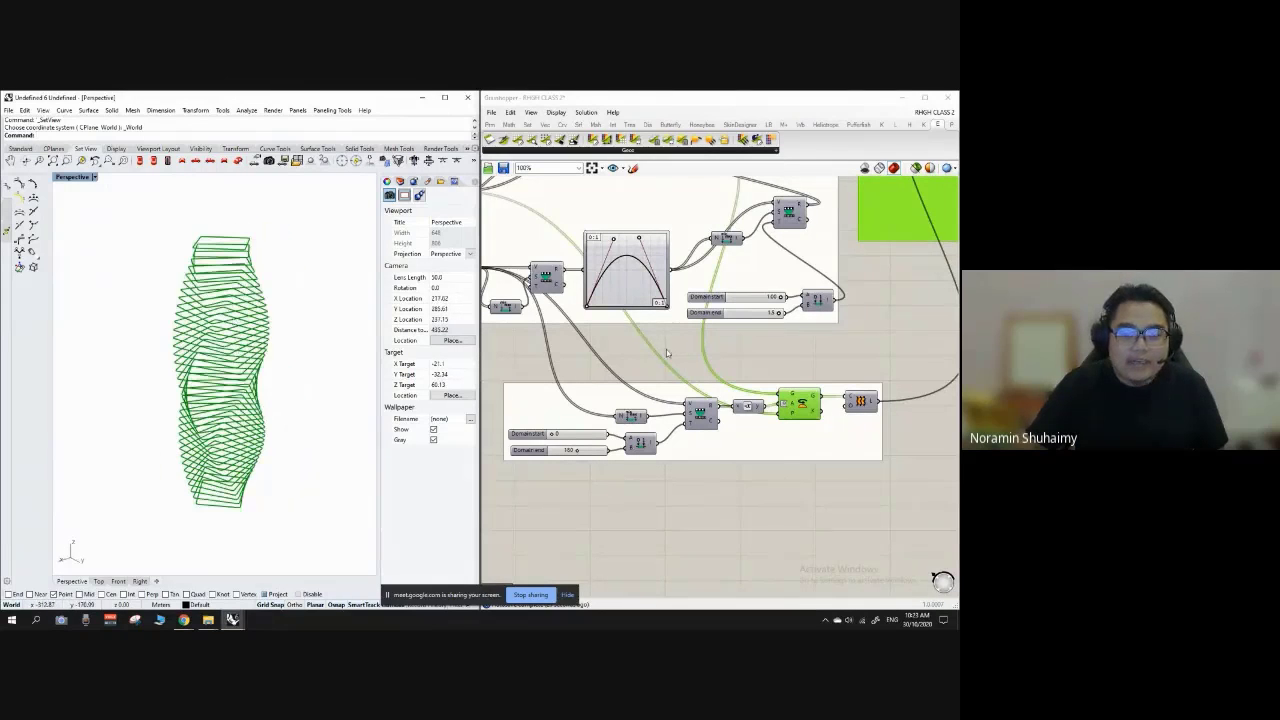
left_click(661, 348)
Step: Lower the second Bezier handle of the reference Graph Mapper toward the middle of the graph
scroll(615, 246, "up", 1)
scroll(614, 244, "up", 2)
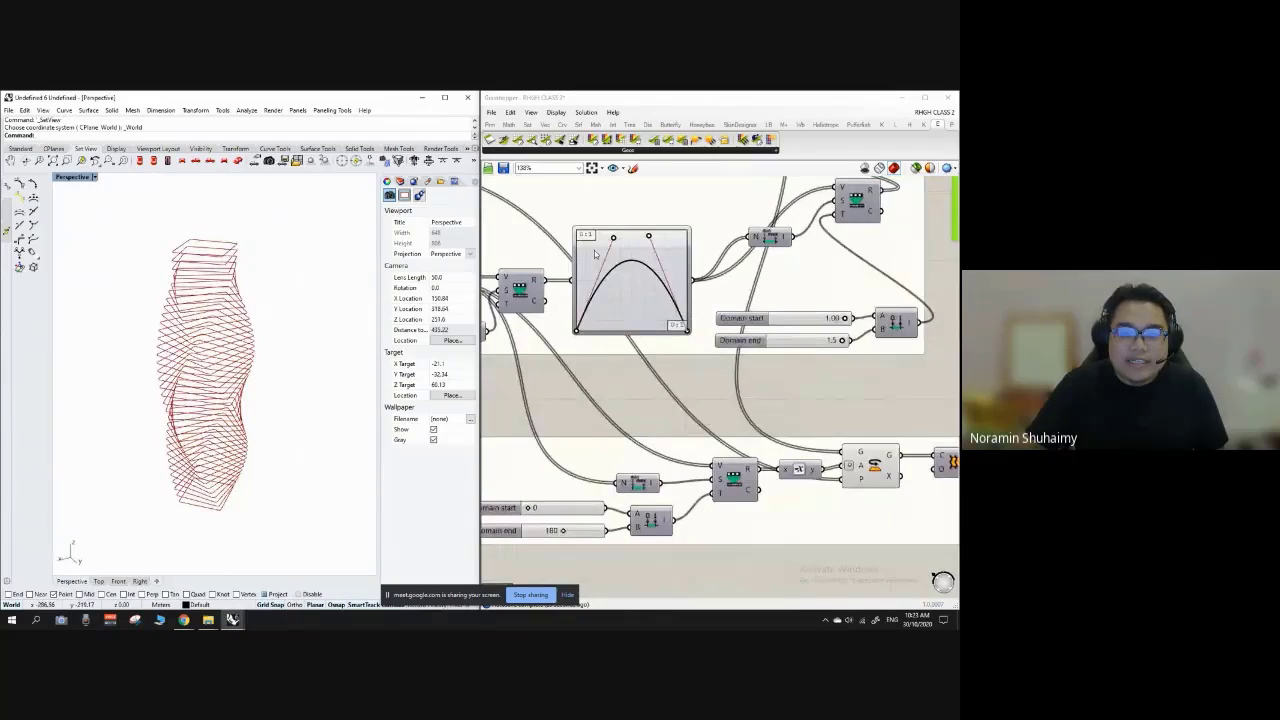
scroll(595, 255, "up", 2)
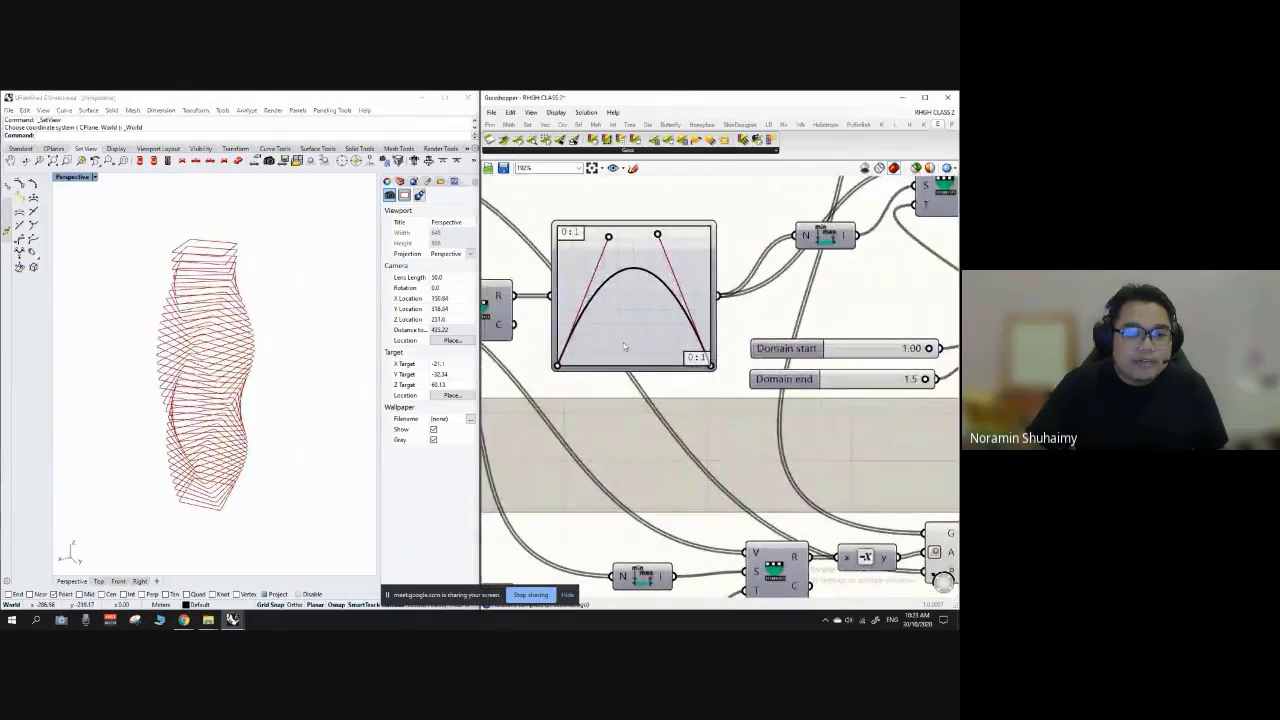
left_click_drag(658, 234, 631, 316)
Step: Disconnect the List Item wire from the _geometry input of the reference analysis component
scroll(622, 379, "down", 8)
scroll(900, 235, "up", 4)
scroll(679, 264, "up", 3)
right_click(656, 269)
mouse_move(700, 306)
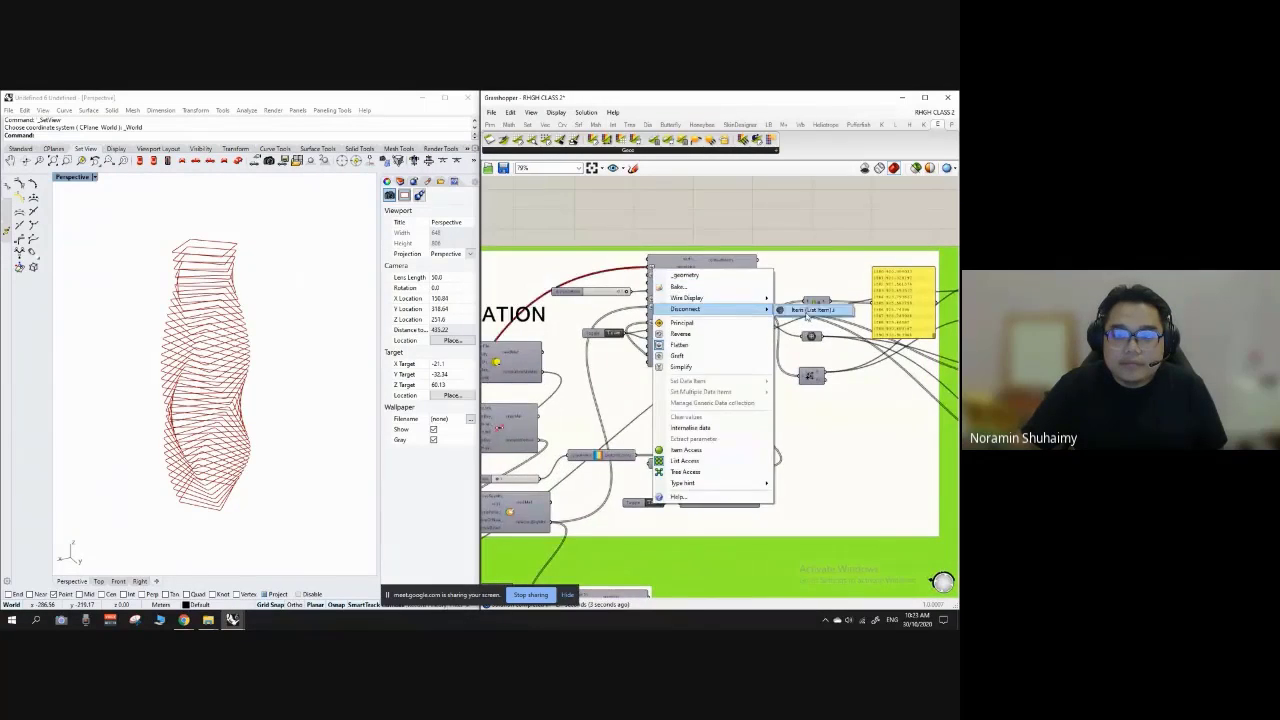
left_click(805, 308)
Step: Raise the second handle of the reference Graph Mapper and reposition the first one to form a broad arch
scroll(860, 260, "down", 7)
scroll(540, 418, "up", 6)
scroll(688, 384, "down", 4)
scroll(802, 338, "up", 11)
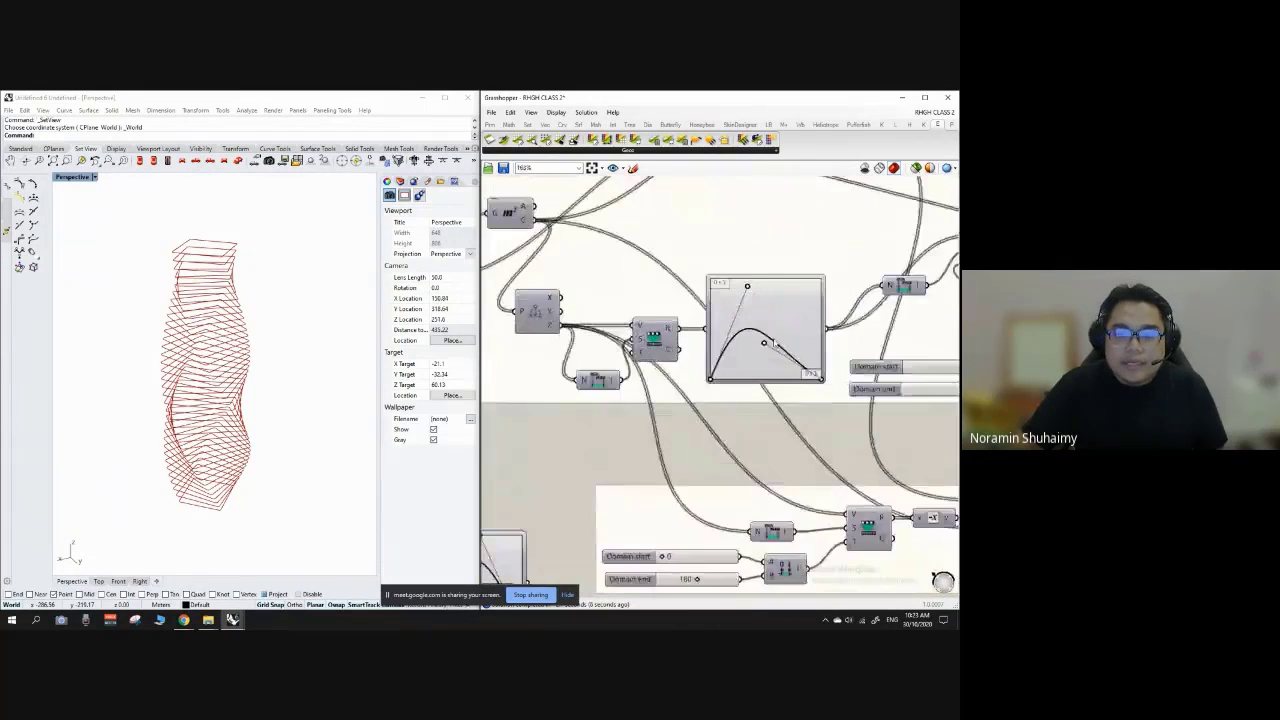
left_click_drag(756, 347, 793, 270)
left_click_drag(744, 320, 809, 265)
left_click_drag(748, 312, 710, 292)
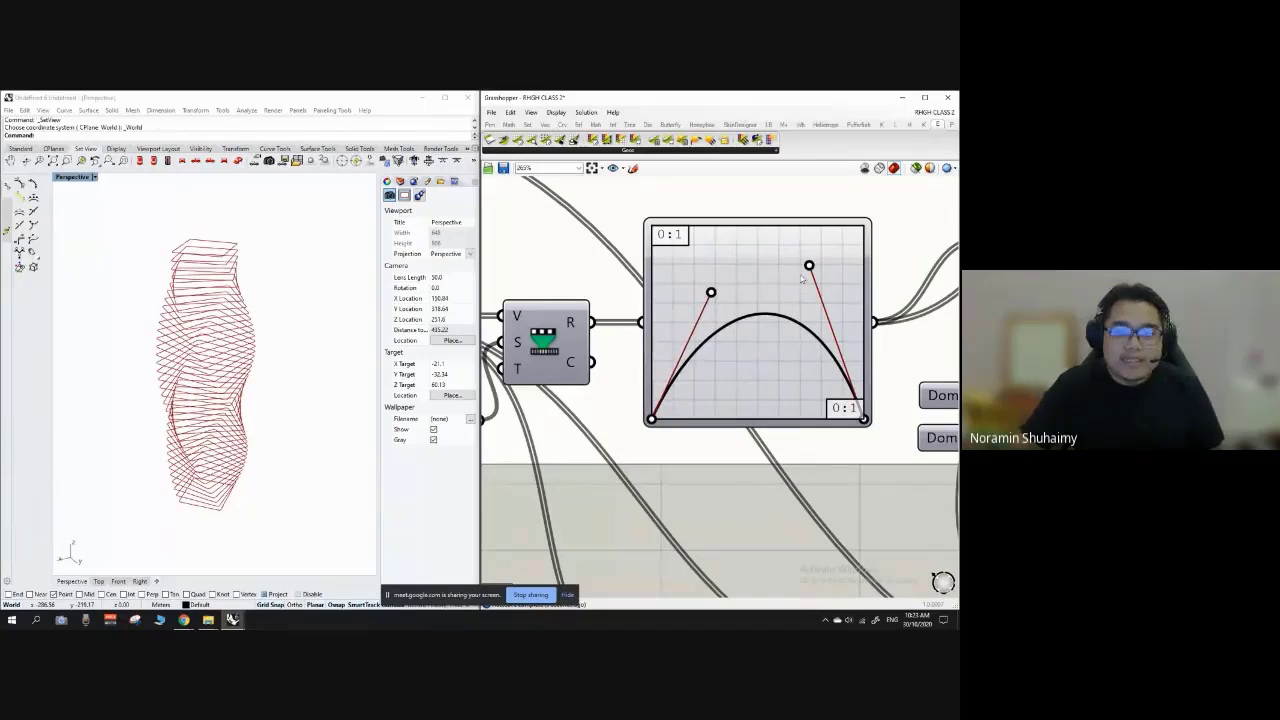
Step: Try a valley-shaped curve in the reference Graph Mapper by raising both end points to the graph's upper corners and lowering the handles
left_click_drag(808, 267, 740, 383)
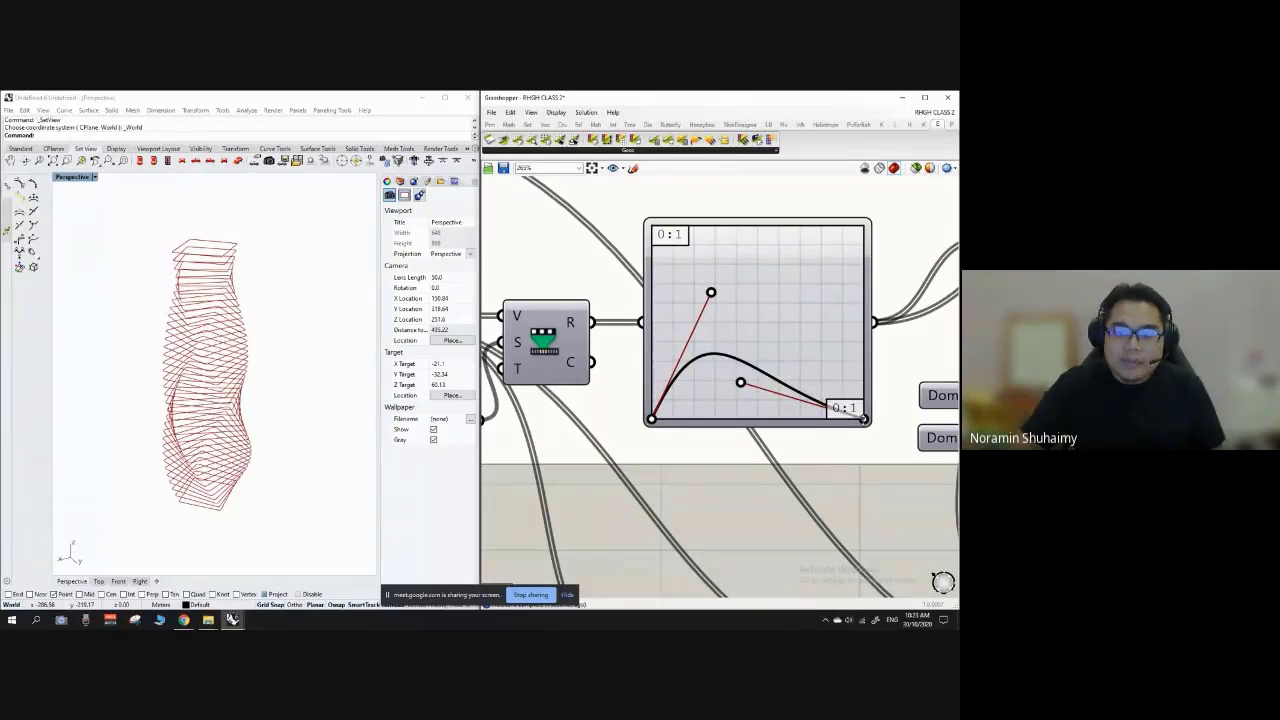
left_click_drag(862, 416, 855, 191)
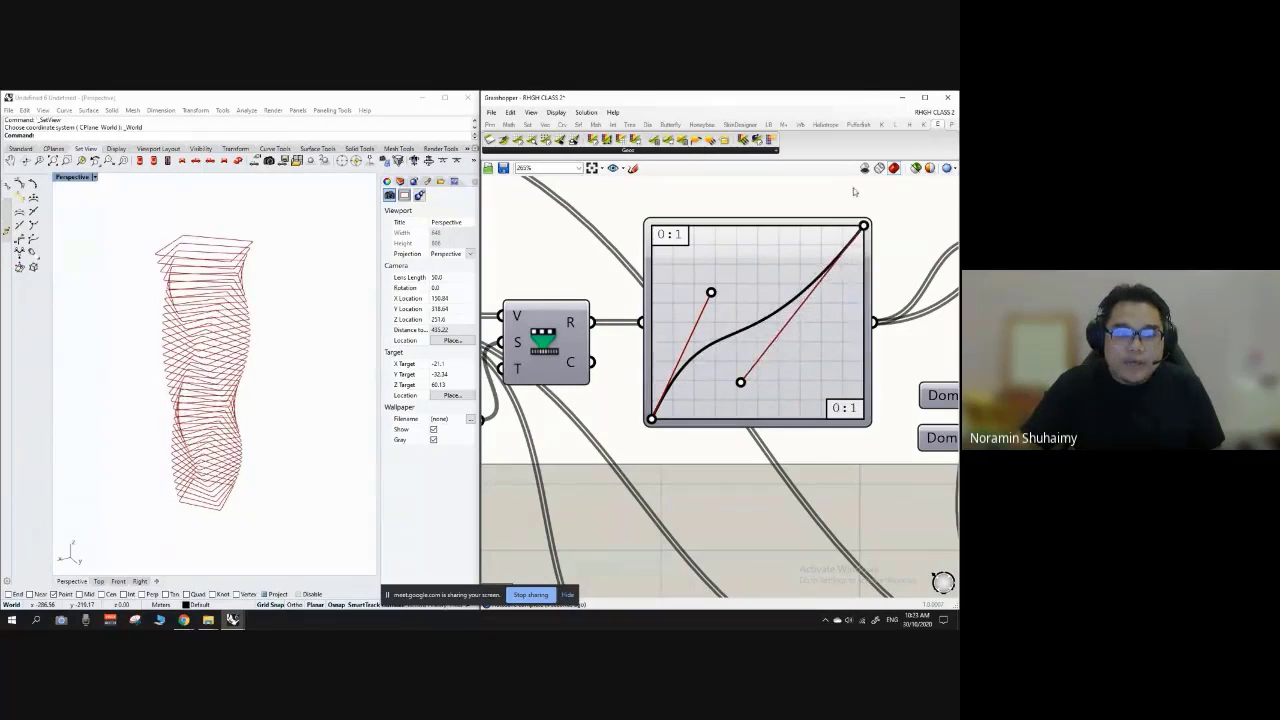
mouse_move(651, 418)
left_mouse_down()
mouse_move(651, 228)
mouse_move(625, 192)
mouse_move(651, 314)
mouse_move(651, 418)
left_mouse_up()
left_click_drag(651, 292, 626, 186)
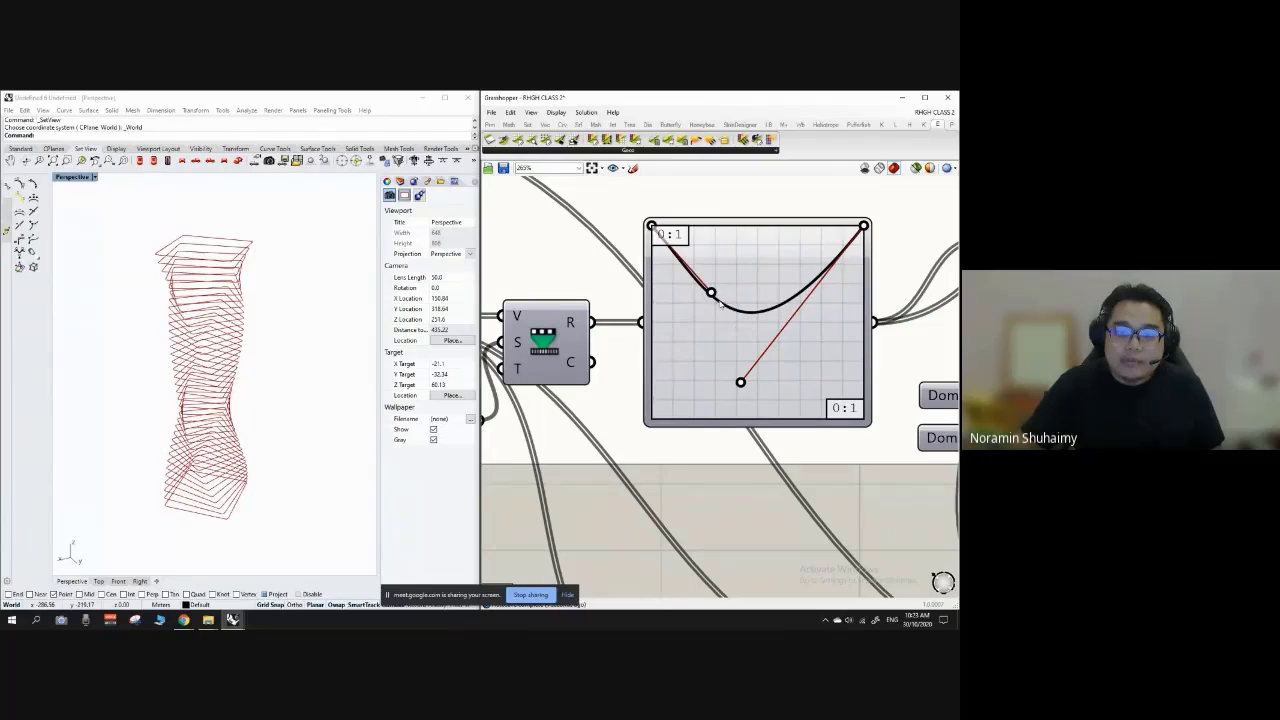
left_click_drag(670, 334, 660, 338)
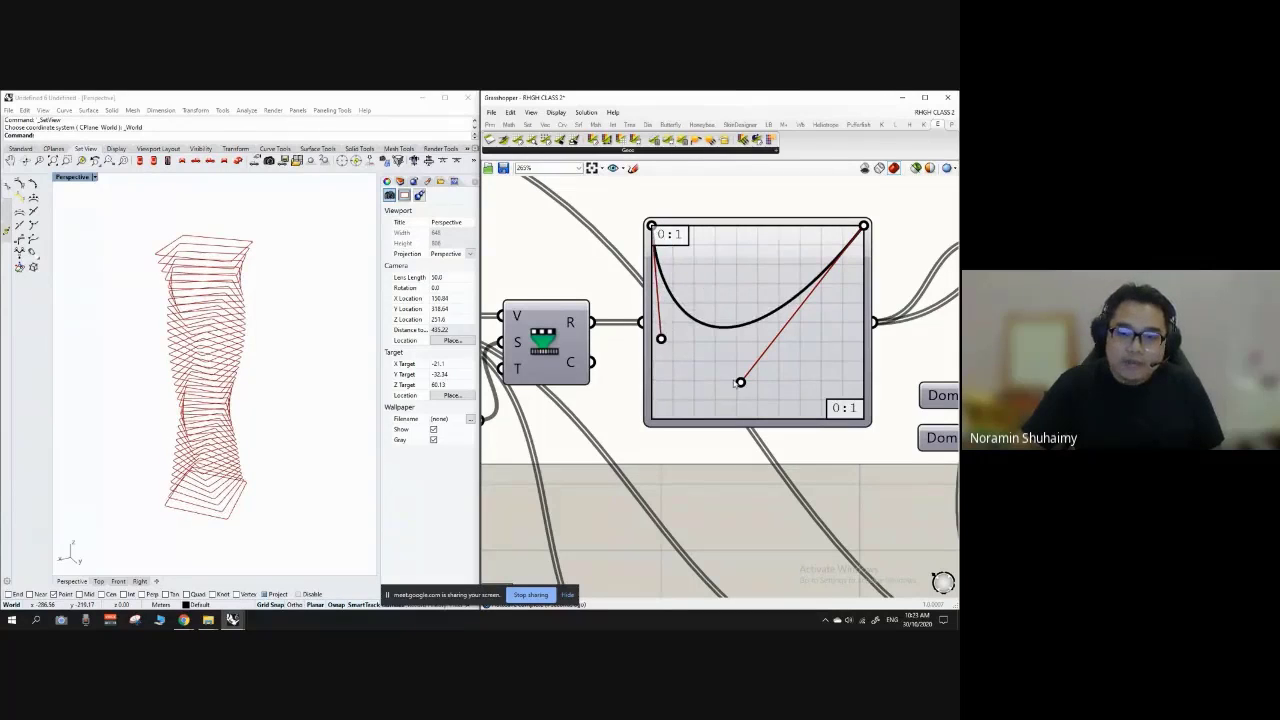
left_click_drag(804, 353, 847, 333)
Step: Reshape the reference Graph Mapper curve into an arch, with both end points at the graph's lower corners and both handles raised
right_click_drag(310, 430, 231, 363)
scroll(231, 363, "up", 4)
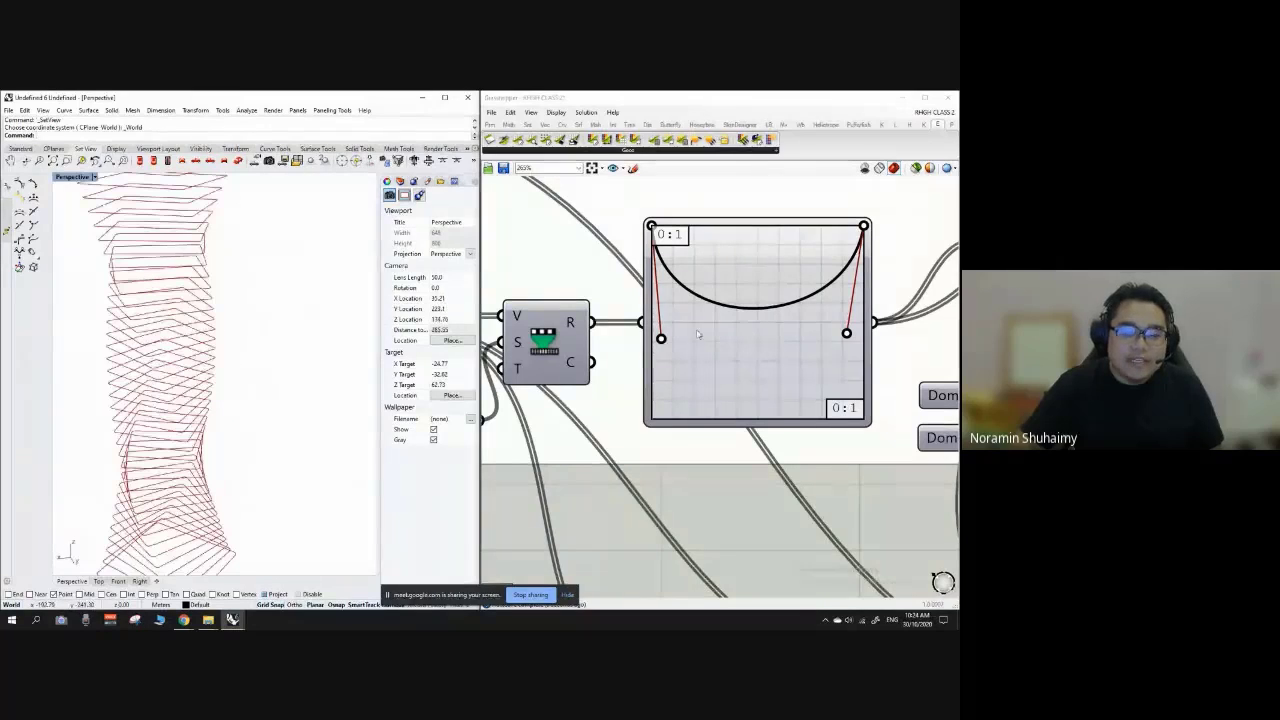
left_click_drag(847, 335, 817, 302)
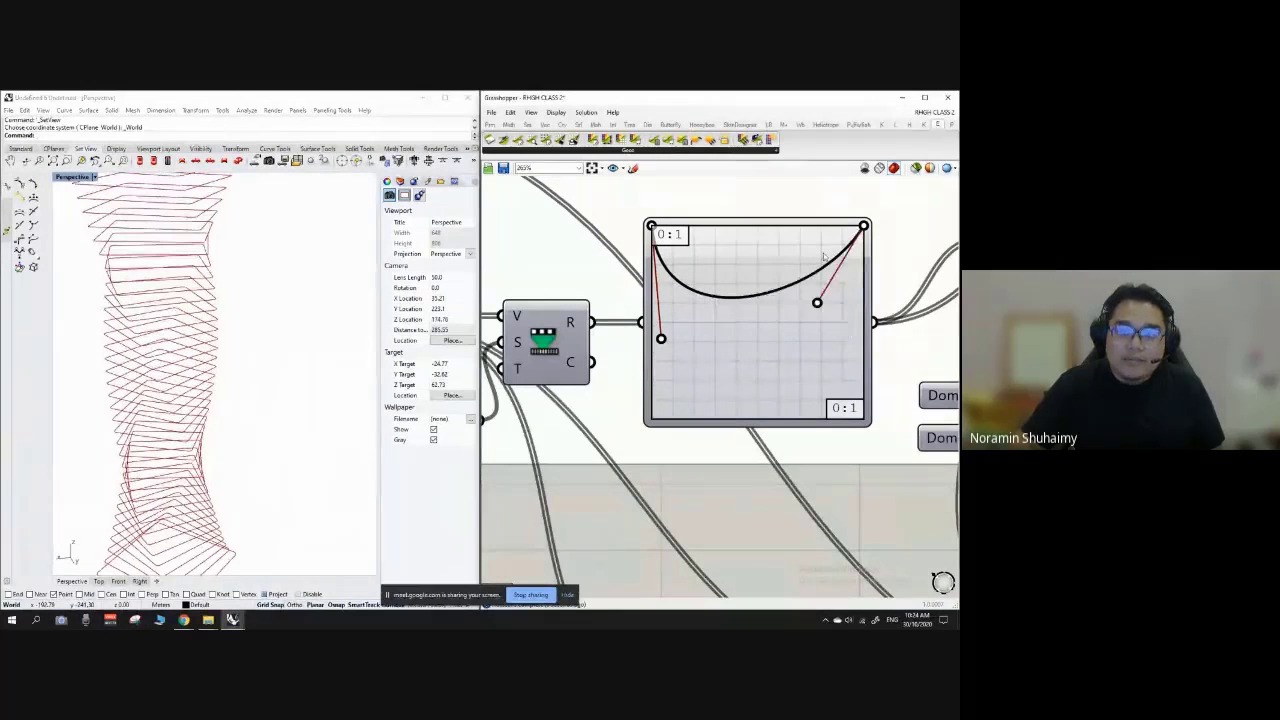
left_click_drag(863, 381, 860, 429)
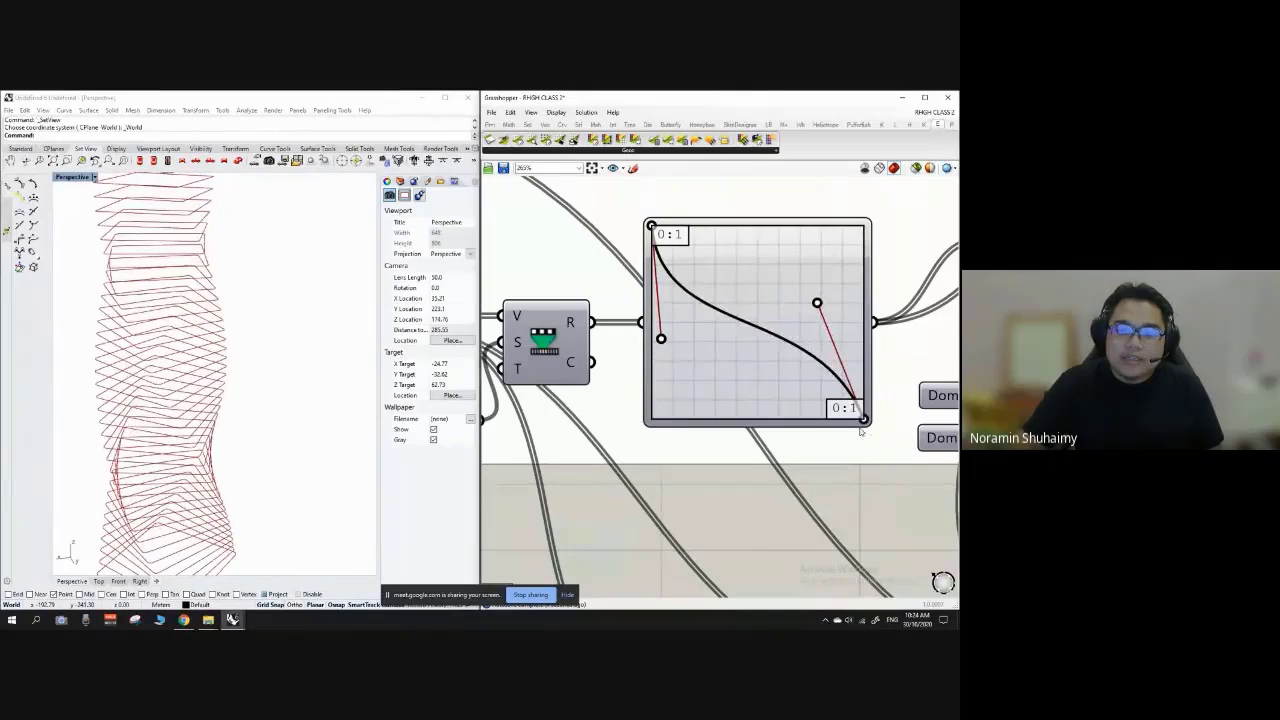
left_click_drag(651, 226, 651, 418)
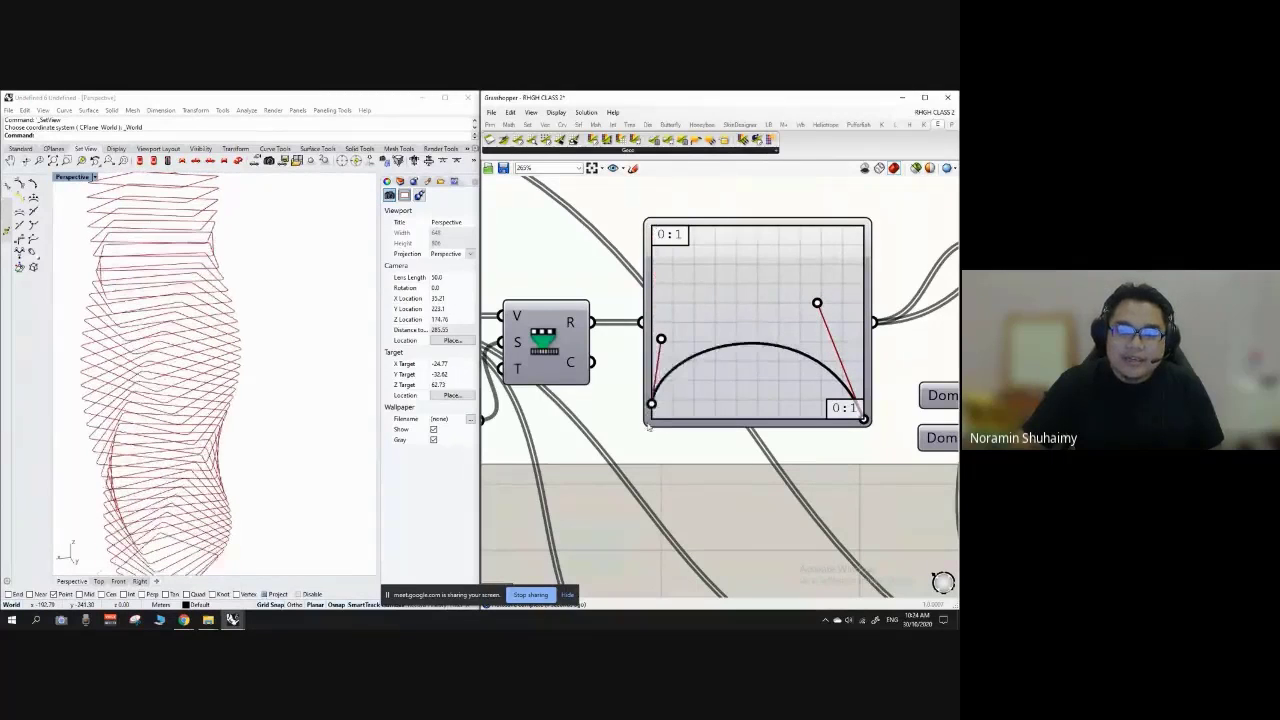
left_click_drag(661, 340, 726, 292)
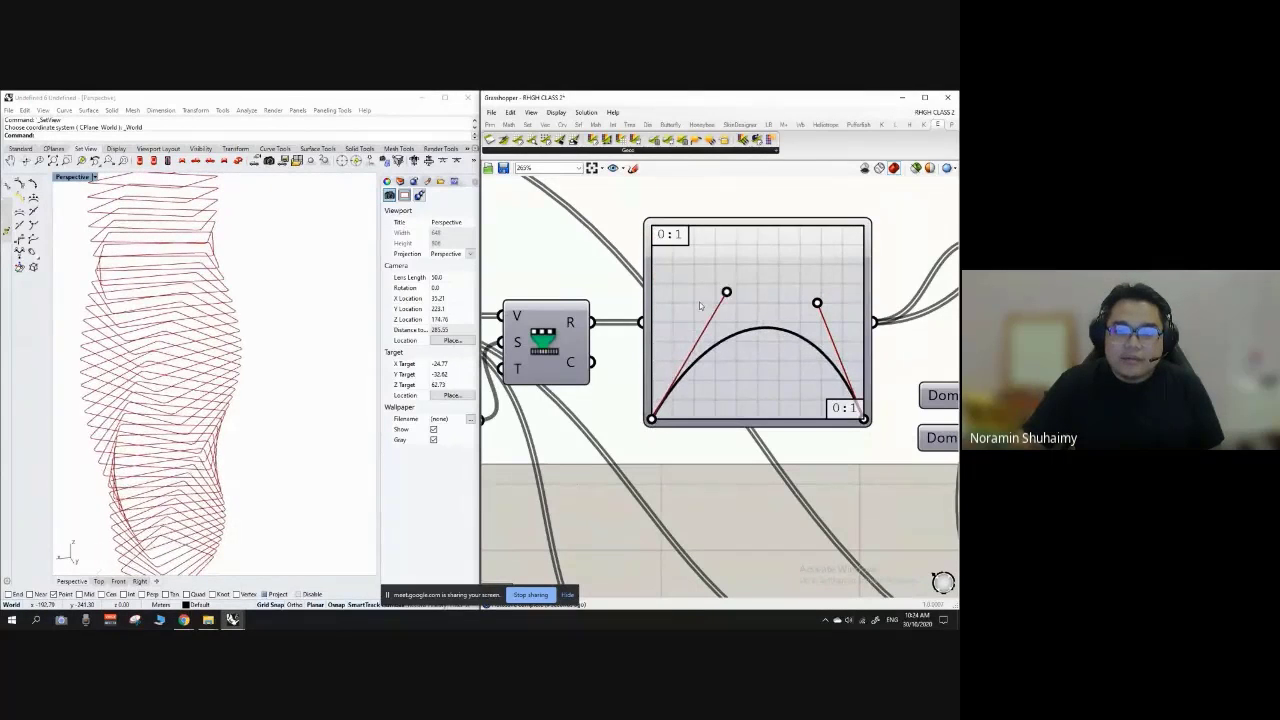
Step: Move the new Graph Mapper slightly closer to the Remap Numbers component that feeds it
scroll(293, 334, "down", 5)
scroll(780, 393, "down", 5)
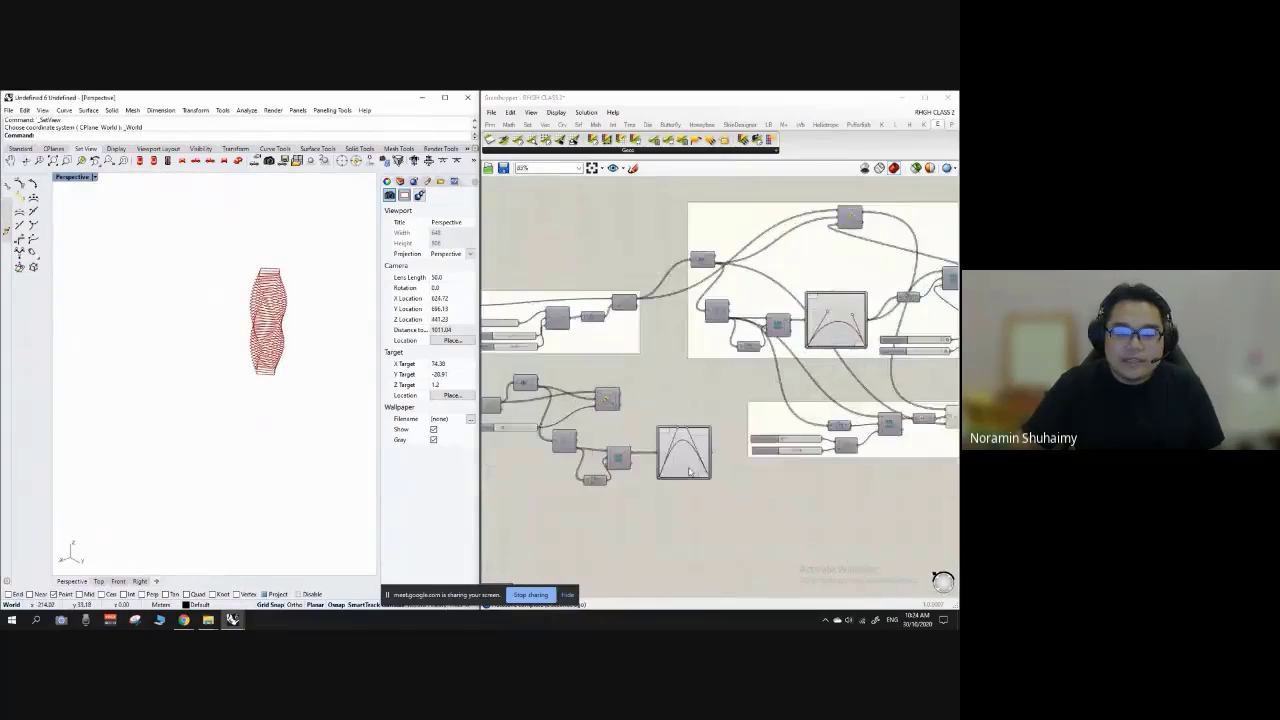
scroll(665, 380, "up", 3)
left_click_drag(665, 380, 643, 383)
scroll(643, 383, "down", 2)
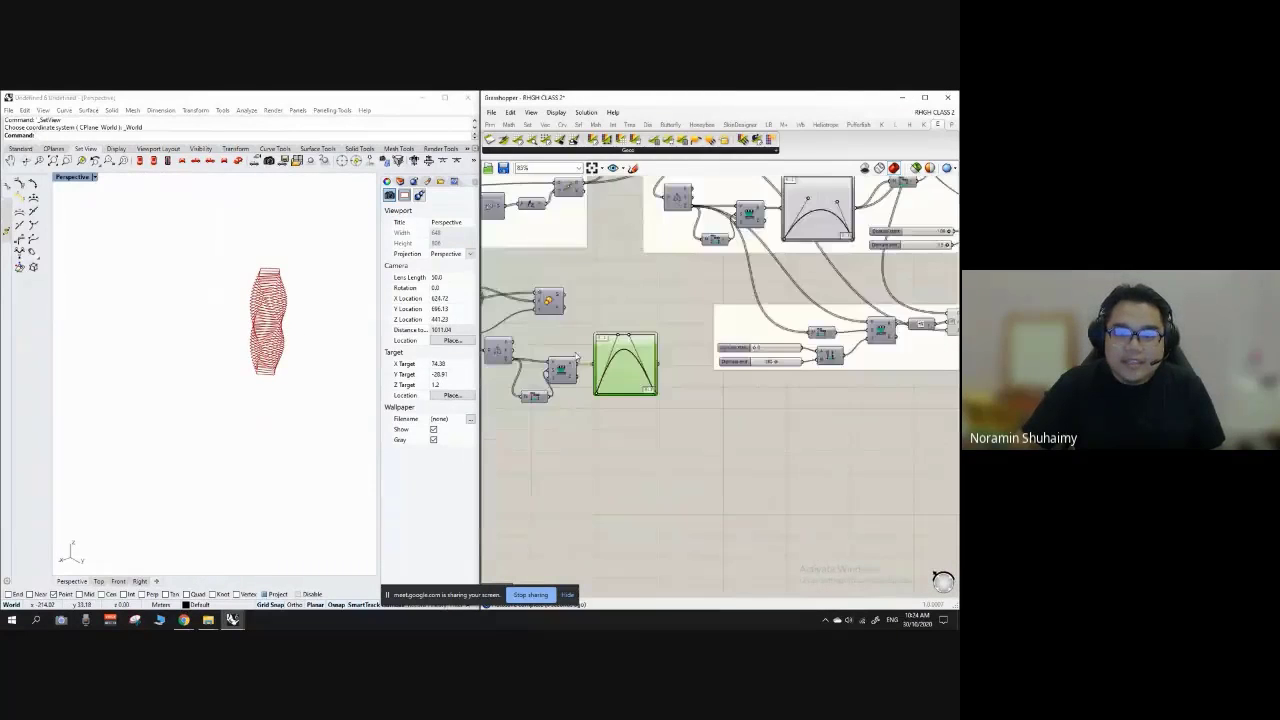
Step: Hide the preview of the Rotate component in the reference rotation group
right_click_drag(669, 318, 500, 328)
scroll(799, 371, "down", 1)
left_click_drag(798, 368, 848, 346)
scroll(805, 304, "up", 2)
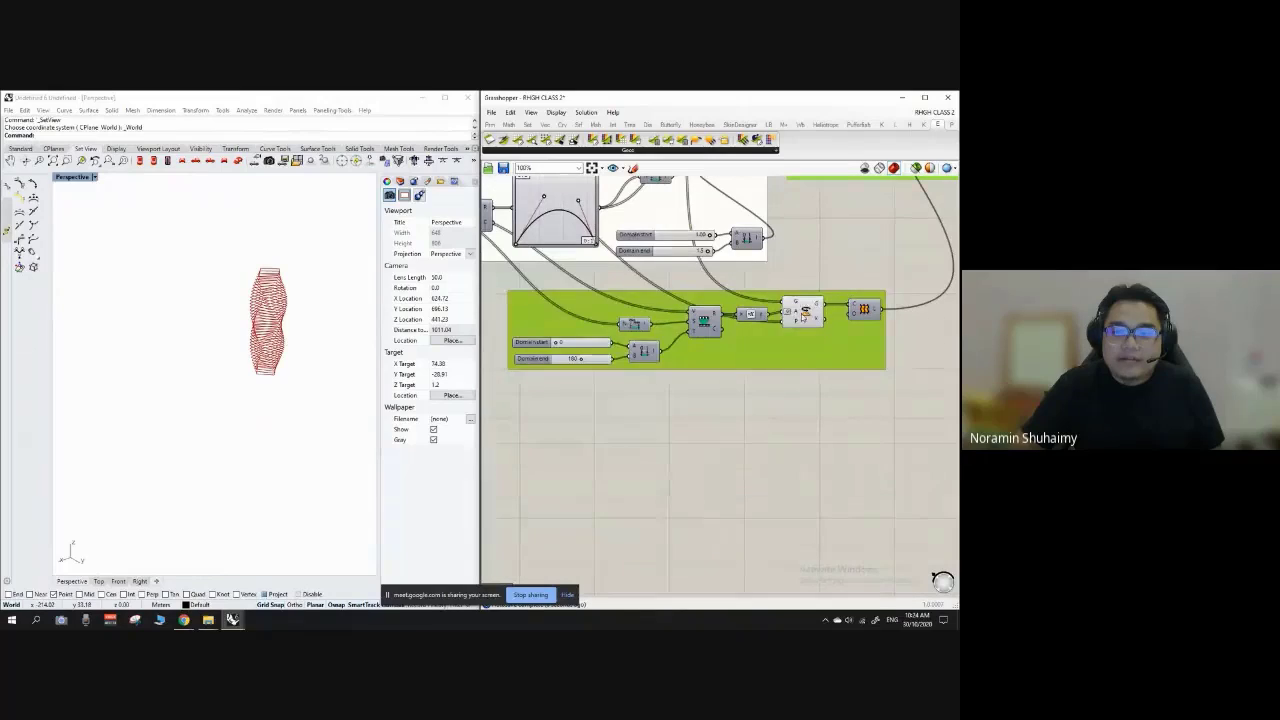
right_click(807, 312)
left_click(840, 334)
scroll(857, 411, "down", 2)
scroll(660, 338, "up", 1)
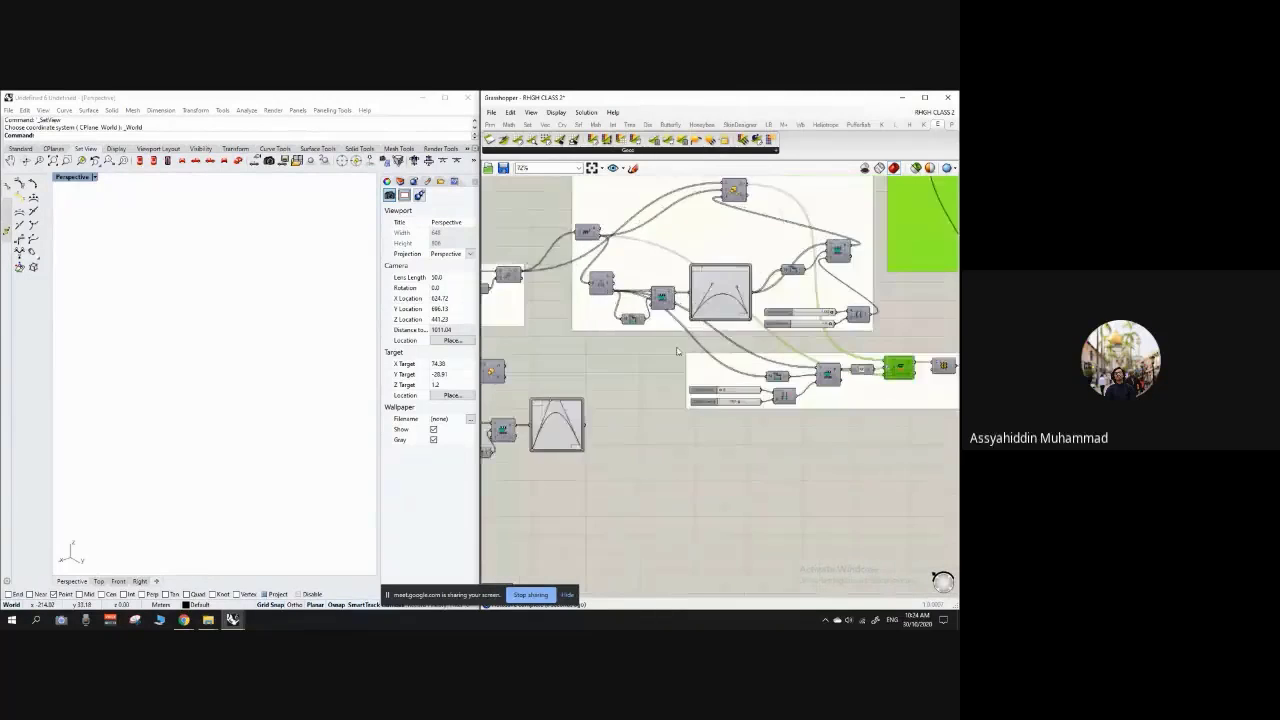
Step: Reposition the Bounds and Remap Numbers components that follow the reference Graph Mapper in the scaling group
right_click_drag(662, 340, 690, 343)
scroll(846, 272, "up", 1)
scroll(806, 274, "up", 1)
left_click_drag(808, 279, 811, 293)
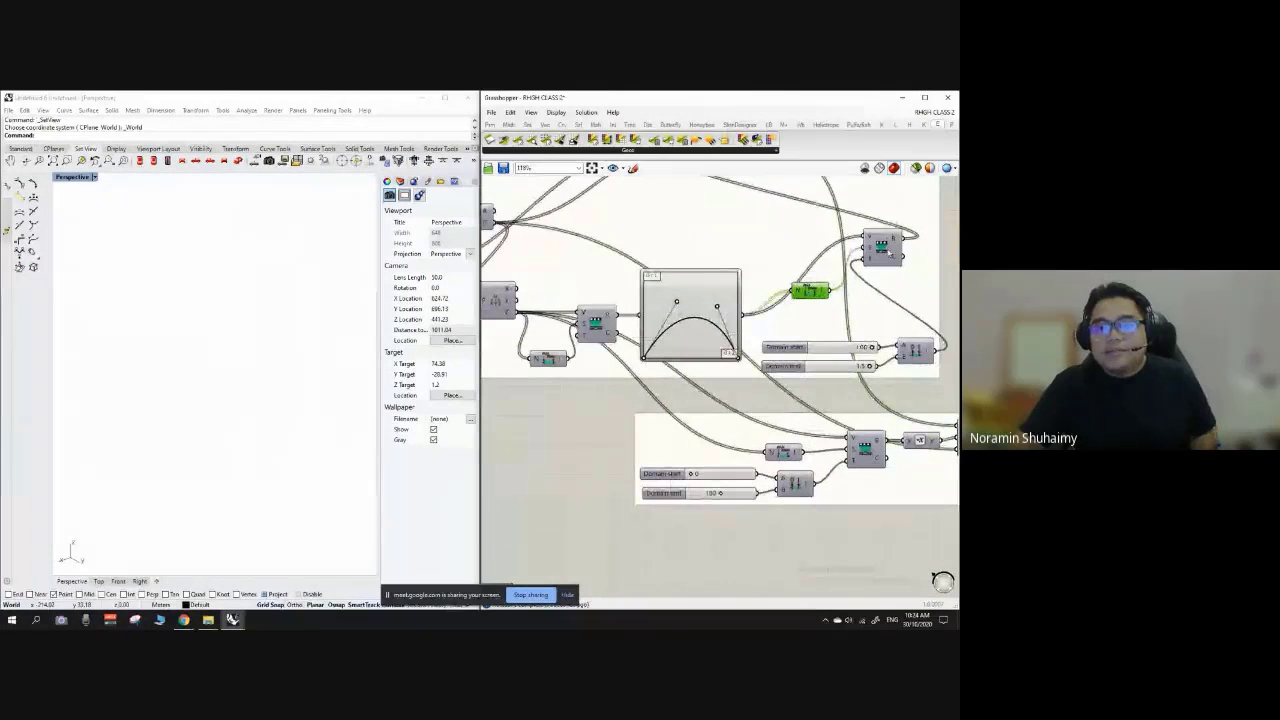
left_click_drag(883, 250, 882, 275)
left_click_drag(811, 295, 802, 320)
scroll(692, 287, "down", 3)
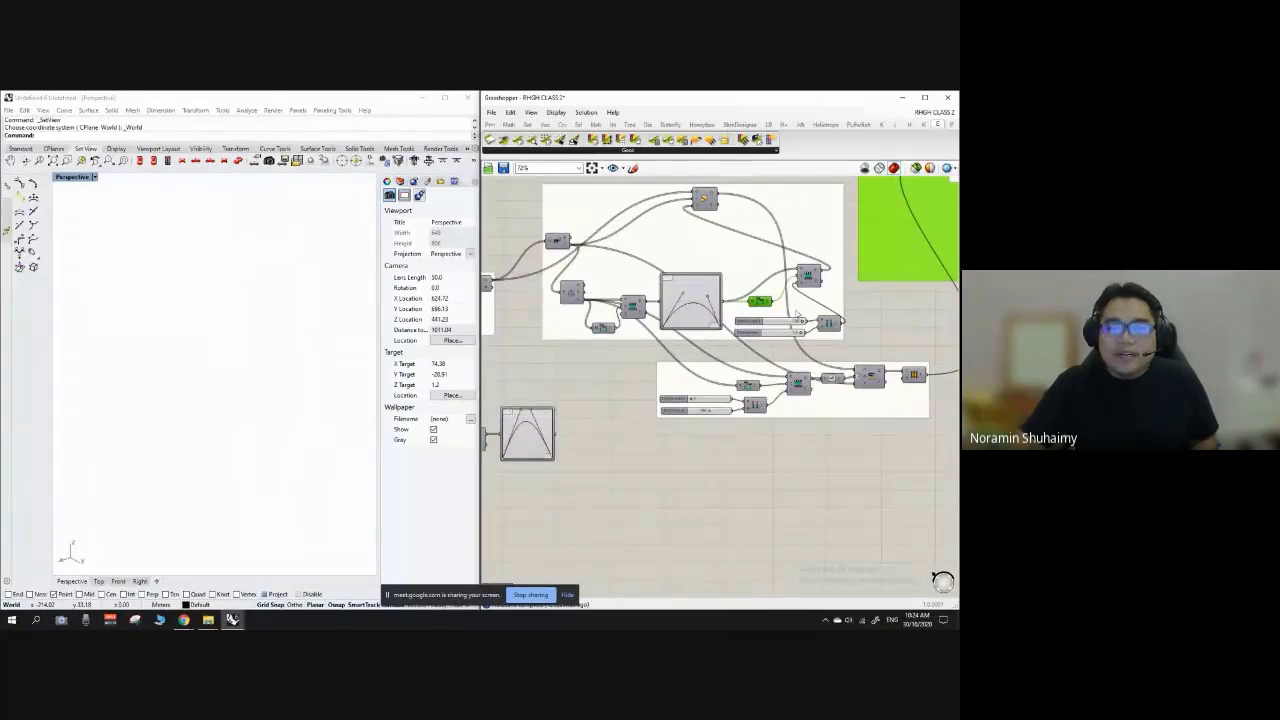
Step: Duplicate the new Remap Numbers and Bounds components and place the copies on the output side of the new Graph Mapper
scroll(780, 296, "up", 3)
scroll(805, 274, "down", 2)
scroll(615, 322, "down", 4)
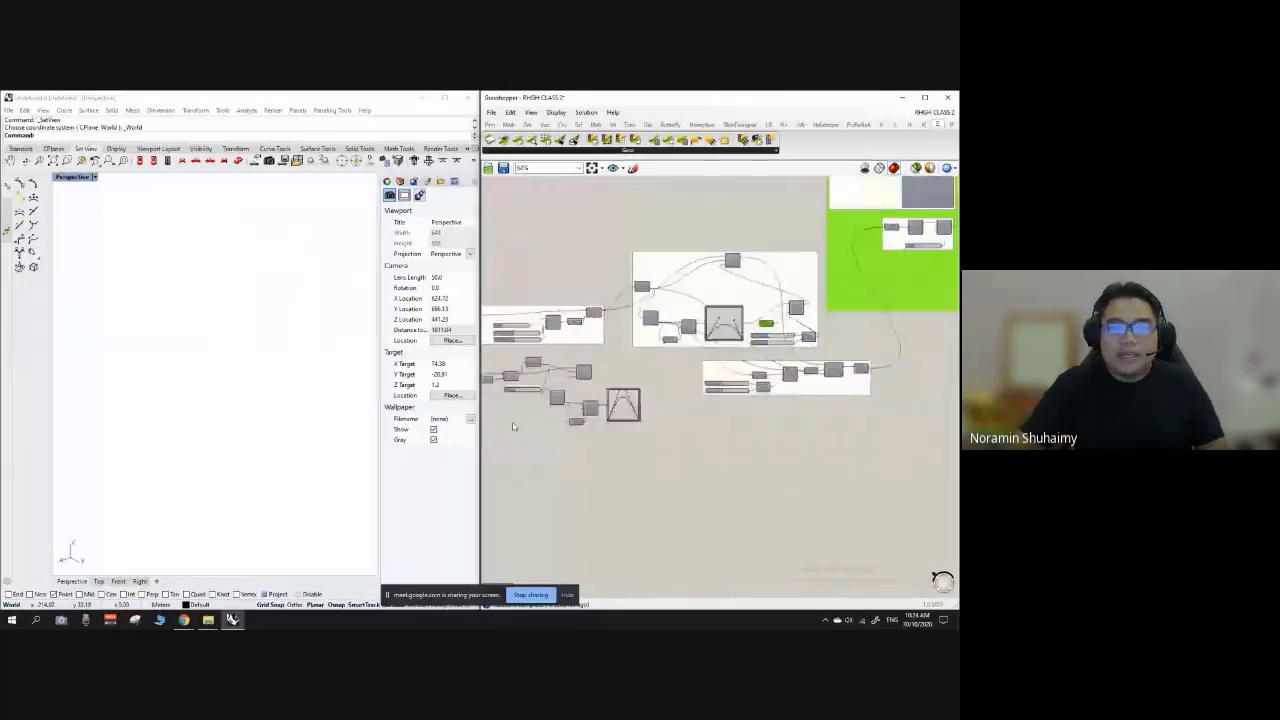
scroll(569, 417, "up", 6)
left_click(626, 396)
left_click(588, 433, "shift")
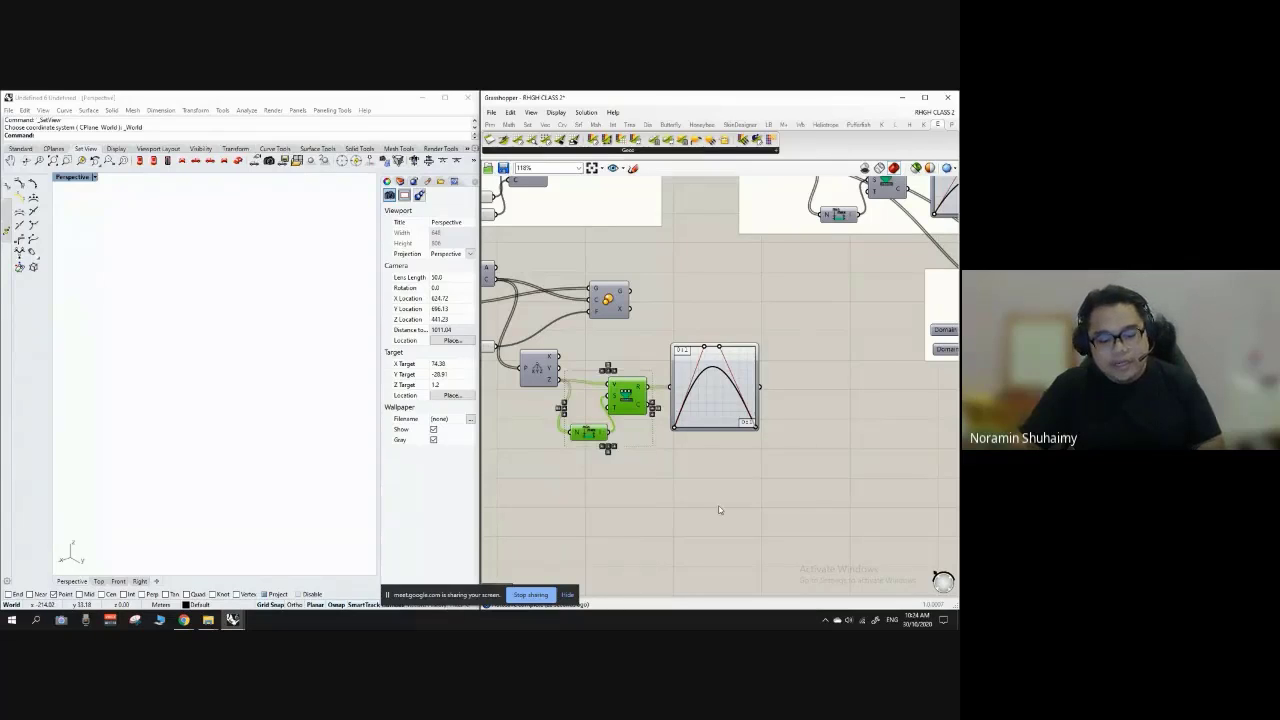
left_click_drag(628, 393, 884, 385)
left_click(719, 325)
Step: Examine how the reference Graph Mapper output is wired to its Bounds and Remap Numbers components
scroll(719, 325, "down", 4)
right_click_drag(928, 303, 800, 333)
scroll(800, 333, "up", 3)
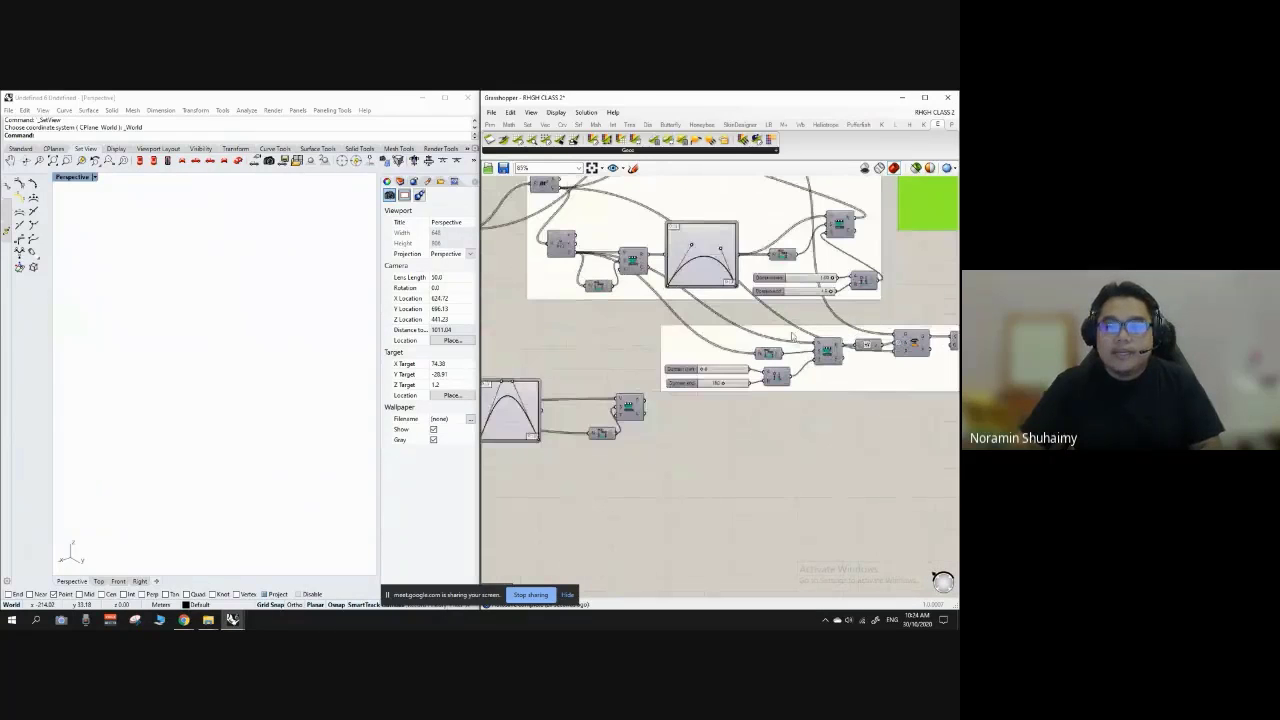
scroll(530, 470, "up", 1)
scroll(553, 482, "down", 2)
right_click_drag(553, 482, 588, 462)
scroll(593, 425, "up", 3)
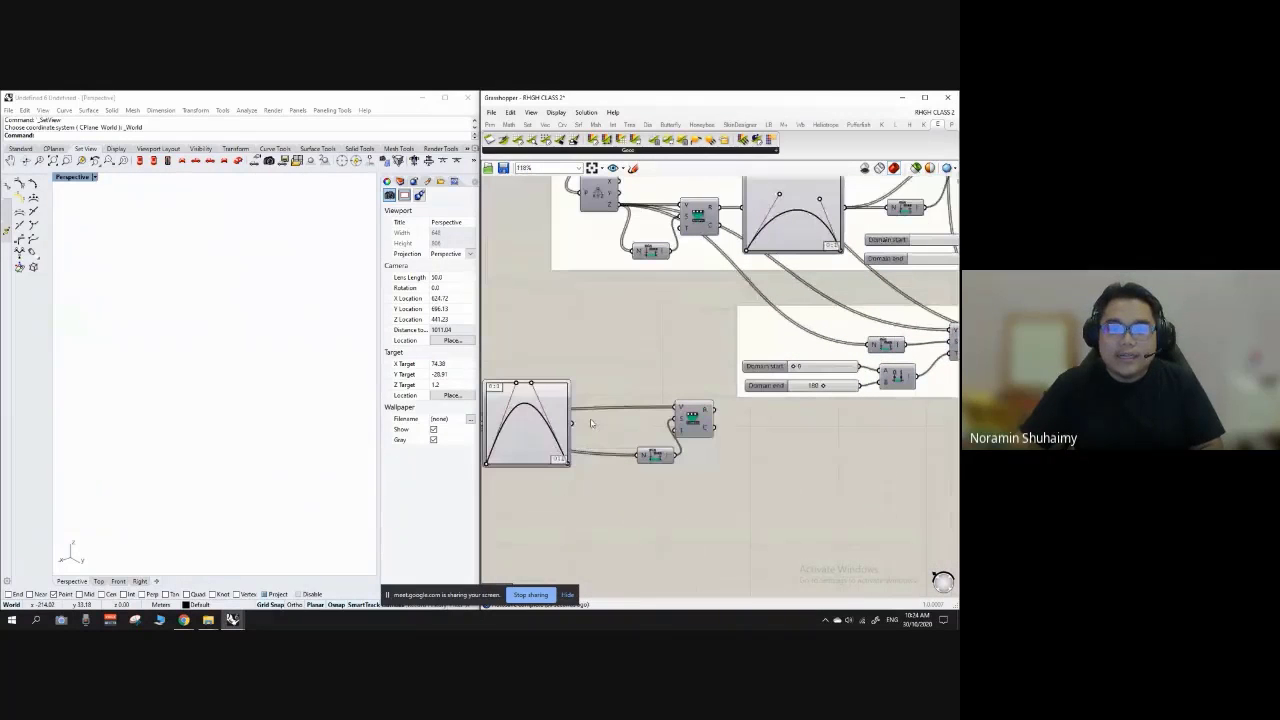
scroll(580, 424, "down", 1)
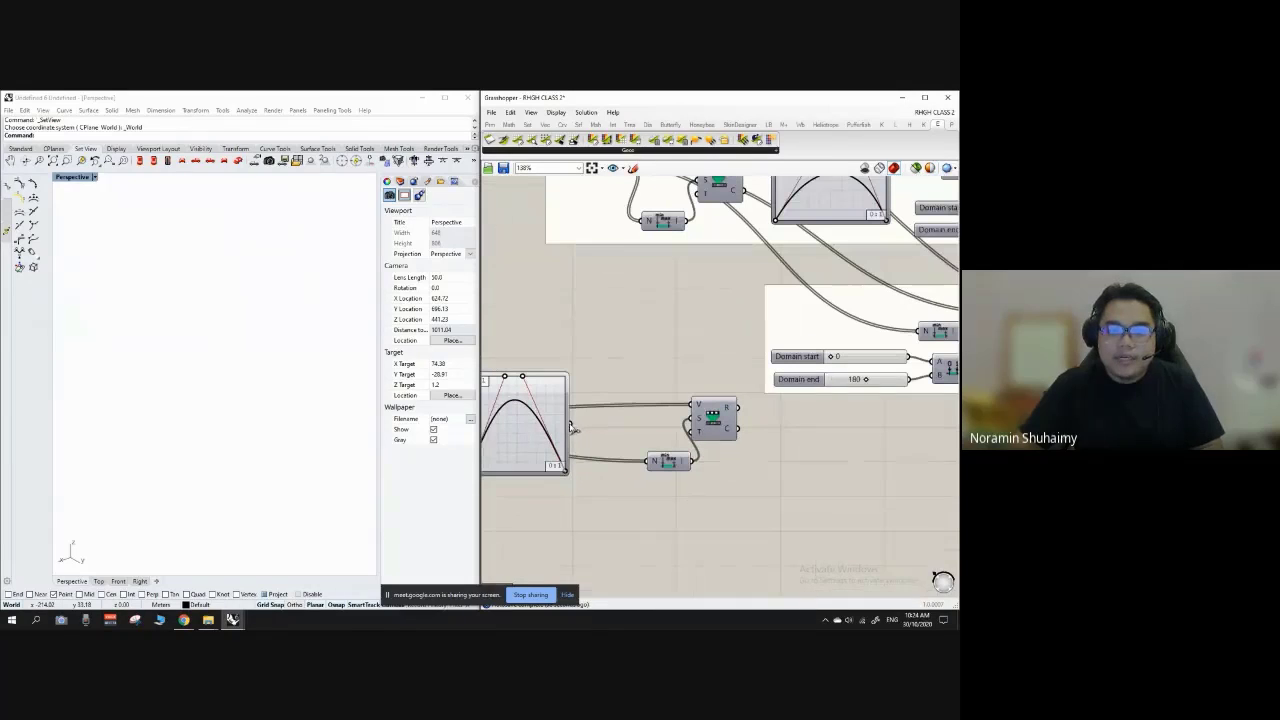
Step: Wire the new Graph Mapper output into the copied Remap Numbers V input and Bounds N input, and tidy their layout
left_click_drag(647, 413, 689, 405)
right_click_drag(650, 431, 648, 432)
left_click_drag(668, 463, 625, 450)
scroll(641, 483, "up", 3)
scroll(592, 419, "down", 3)
left_click_drag(706, 394, 709, 419)
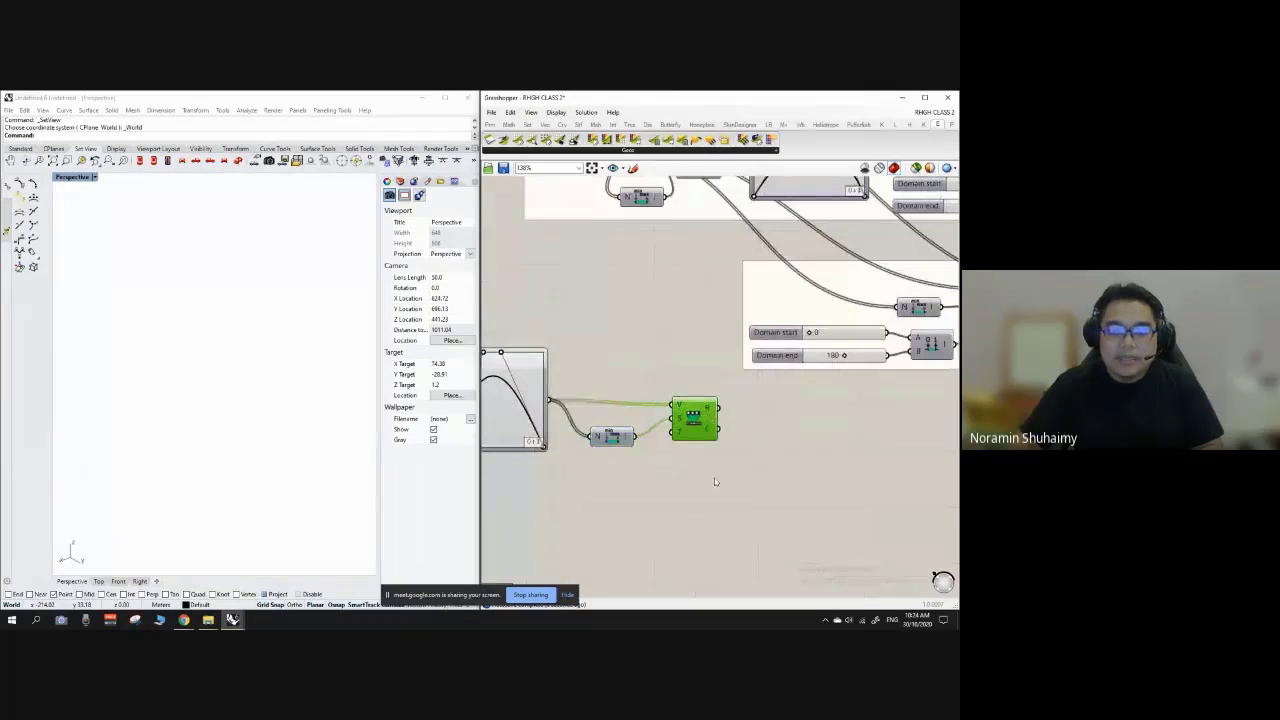
scroll(700, 460, "down", 1)
scroll(700, 450, "up", 2)
Step: Nudge the new Graph Mapper a little further away from the copied Bounds and Remap Numbers components
double_click(703, 342)
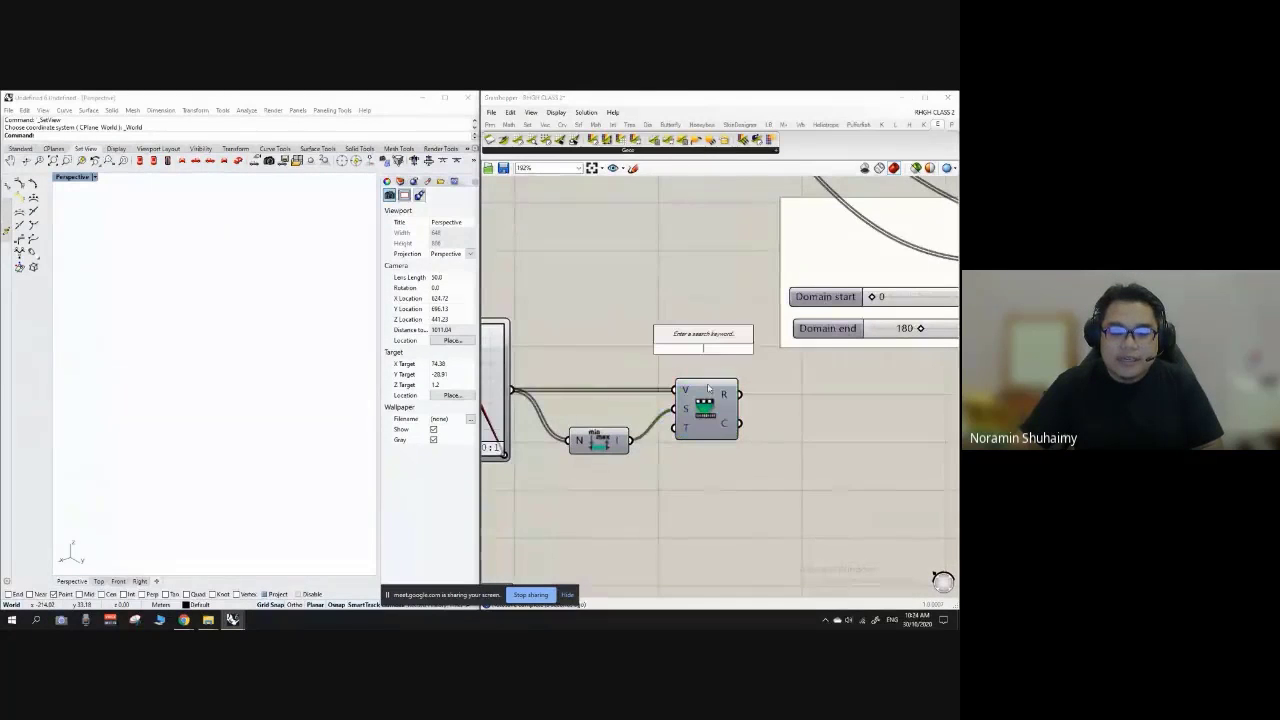
scroll(658, 476, "down", 2)
scroll(577, 400, "up", 2)
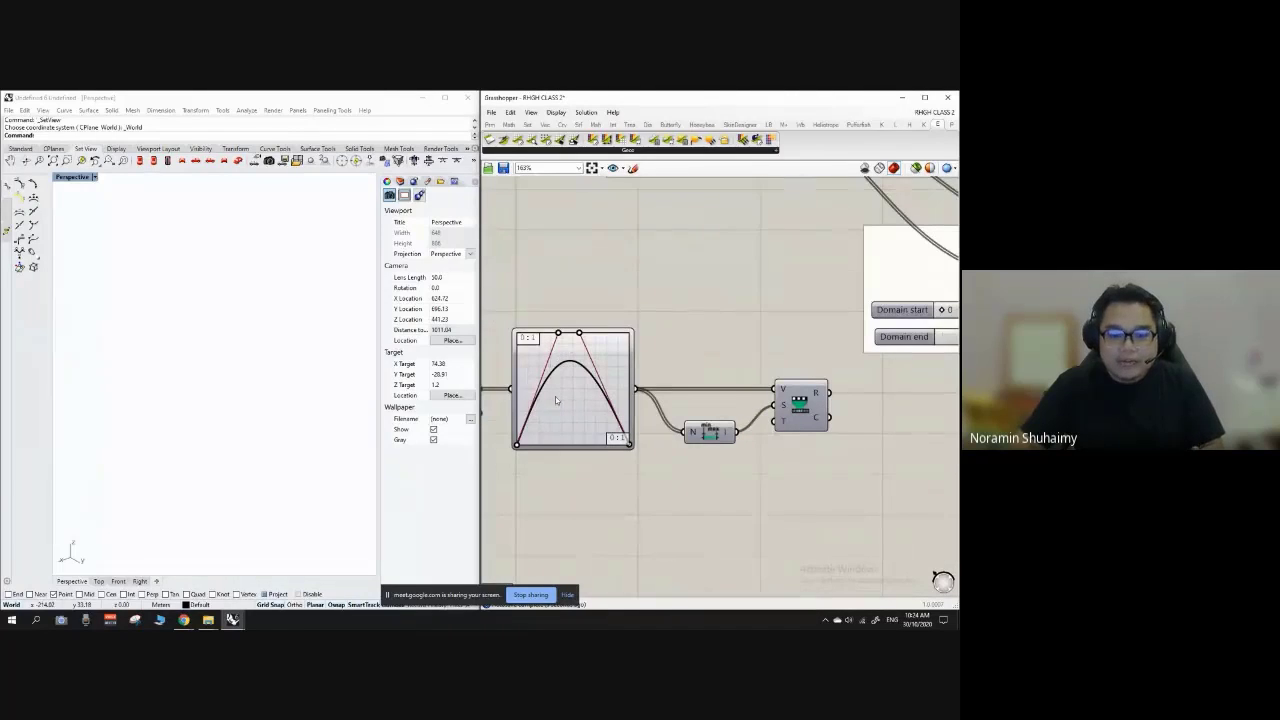
scroll(680, 379, "down", 3)
scroll(592, 382, "up", 5)
scroll(657, 366, "down", 1)
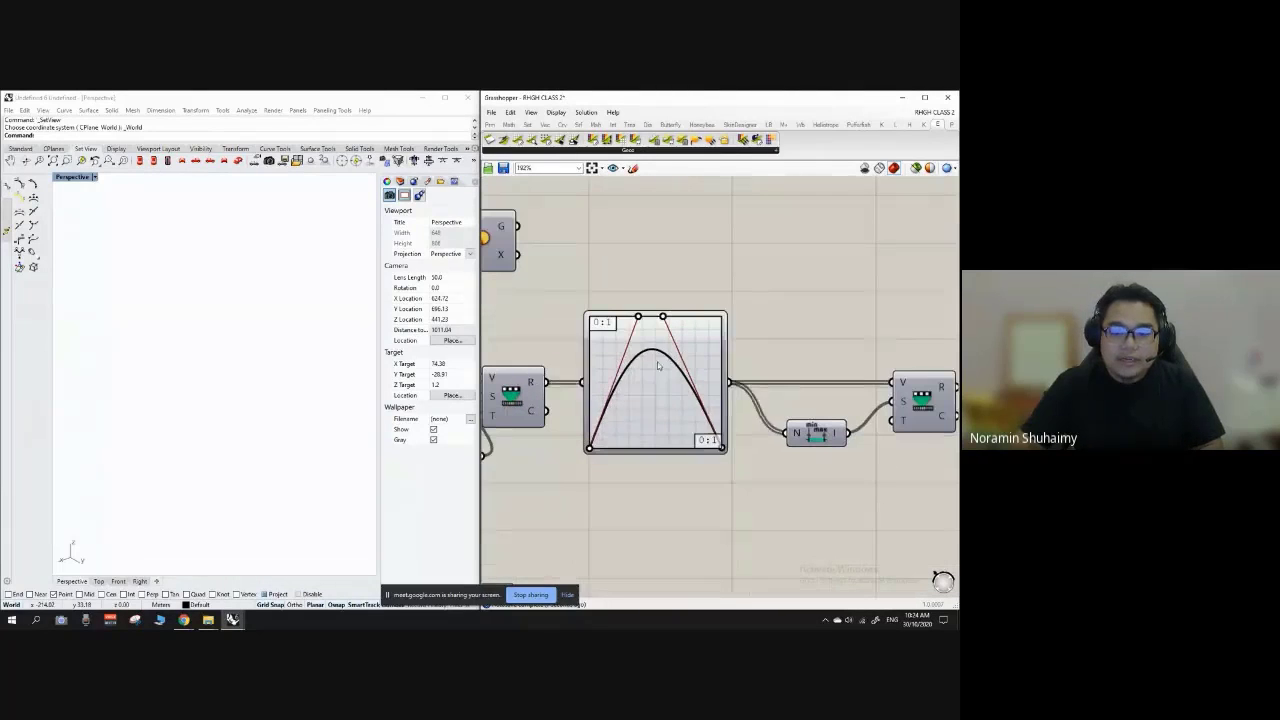
left_click_drag(657, 363, 648, 363)
left_click(751, 348)
Step: Examine how the reference groups build the Remap Numbers target domain from two sliders and a Construct Domain component
right_click_drag(637, 351, 522, 408)
scroll(579, 357, "up", 2)
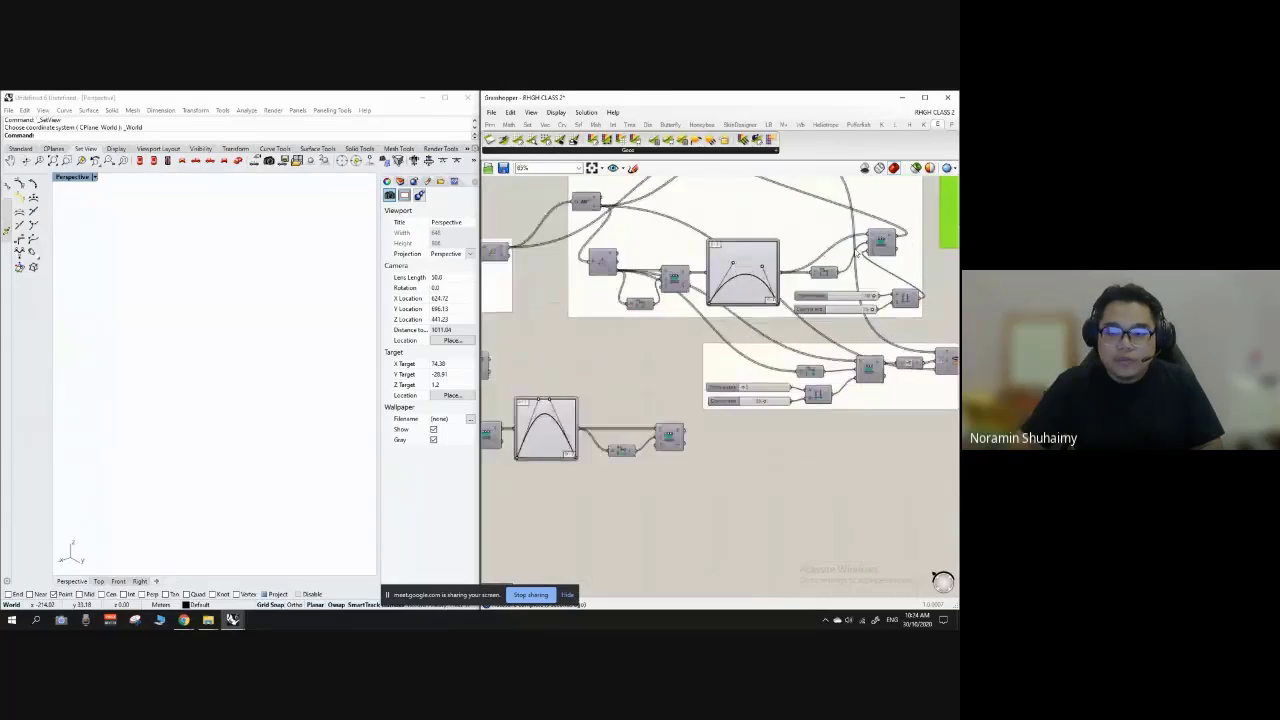
scroll(579, 357, "down", 2)
scroll(880, 285, "up", 4)
scroll(795, 335, "down", 2)
scroll(758, 362, "up", 4)
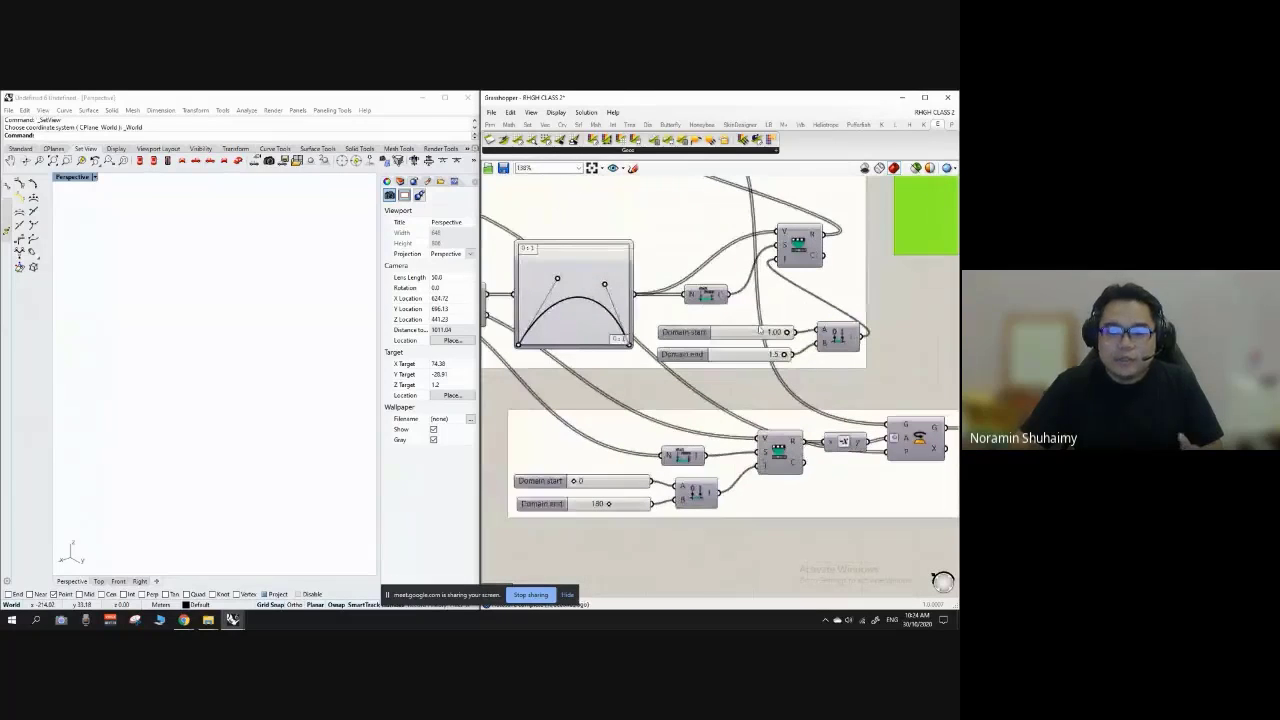
scroll(762, 350, "down", 4)
scroll(768, 368, "down", 1)
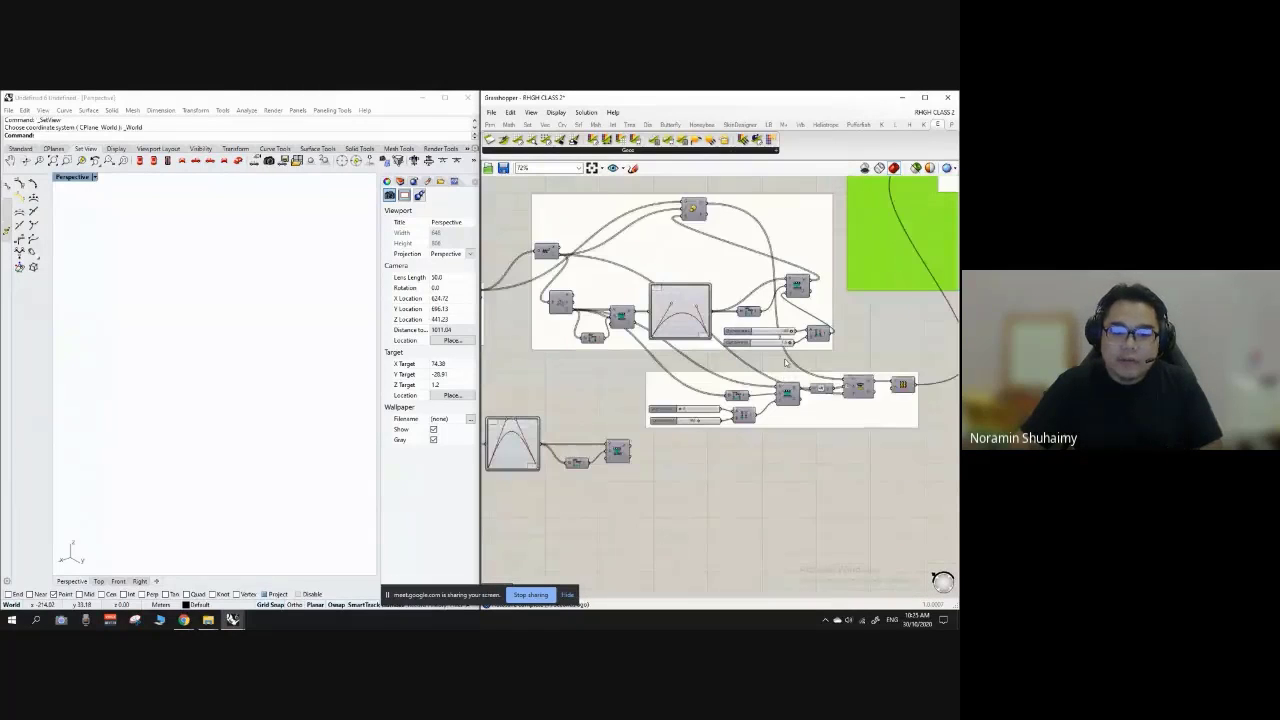
scroll(818, 344, "up", 1)
scroll(700, 380, "down", 2)
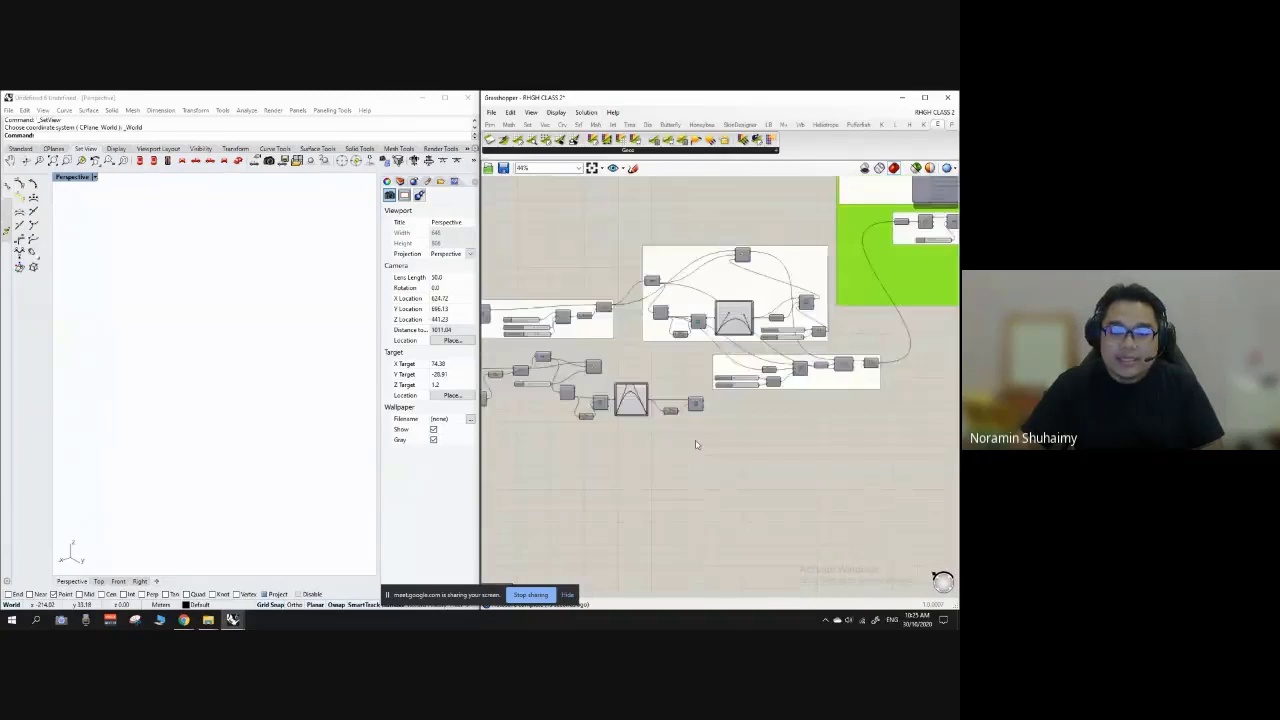
Step: Add a Construct Domain component below the copied Remap Numbers component
scroll(676, 410, "up", 4)
double_click(676, 410)
type("con")
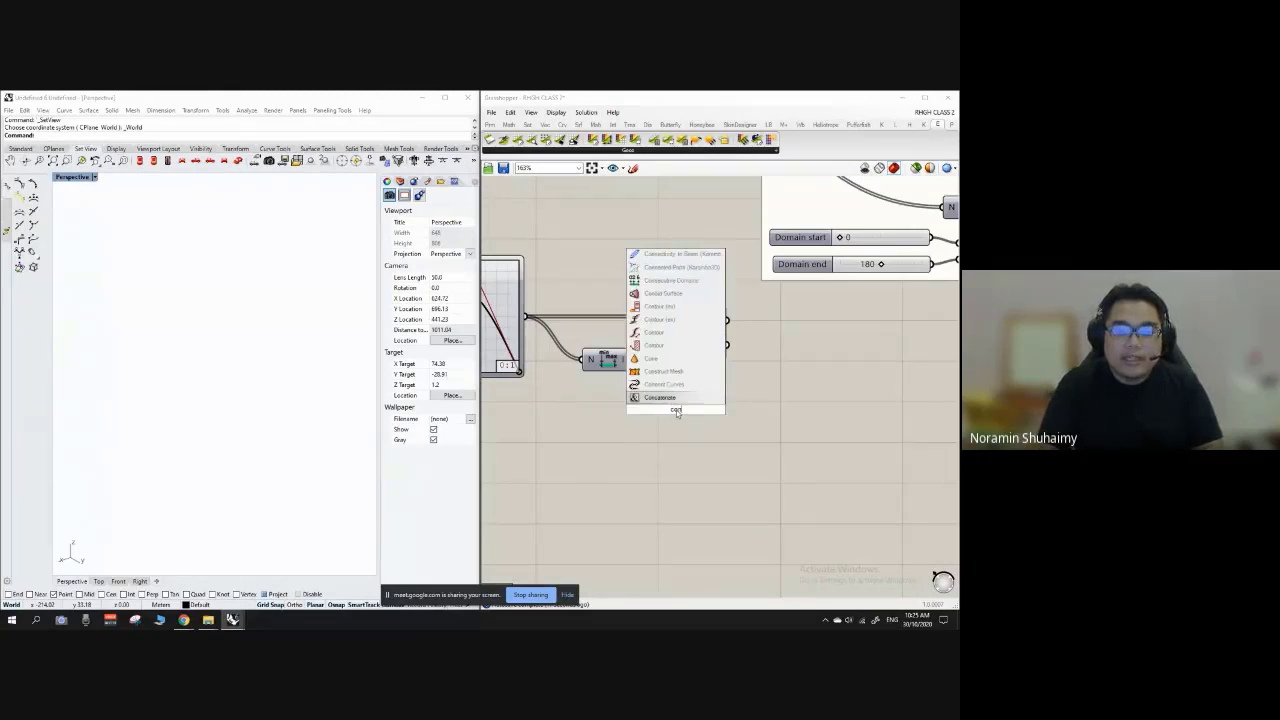
type("struct")
key("BackSpace")
key("BackSpace")
key("BackSpace")
key("BackSpace")
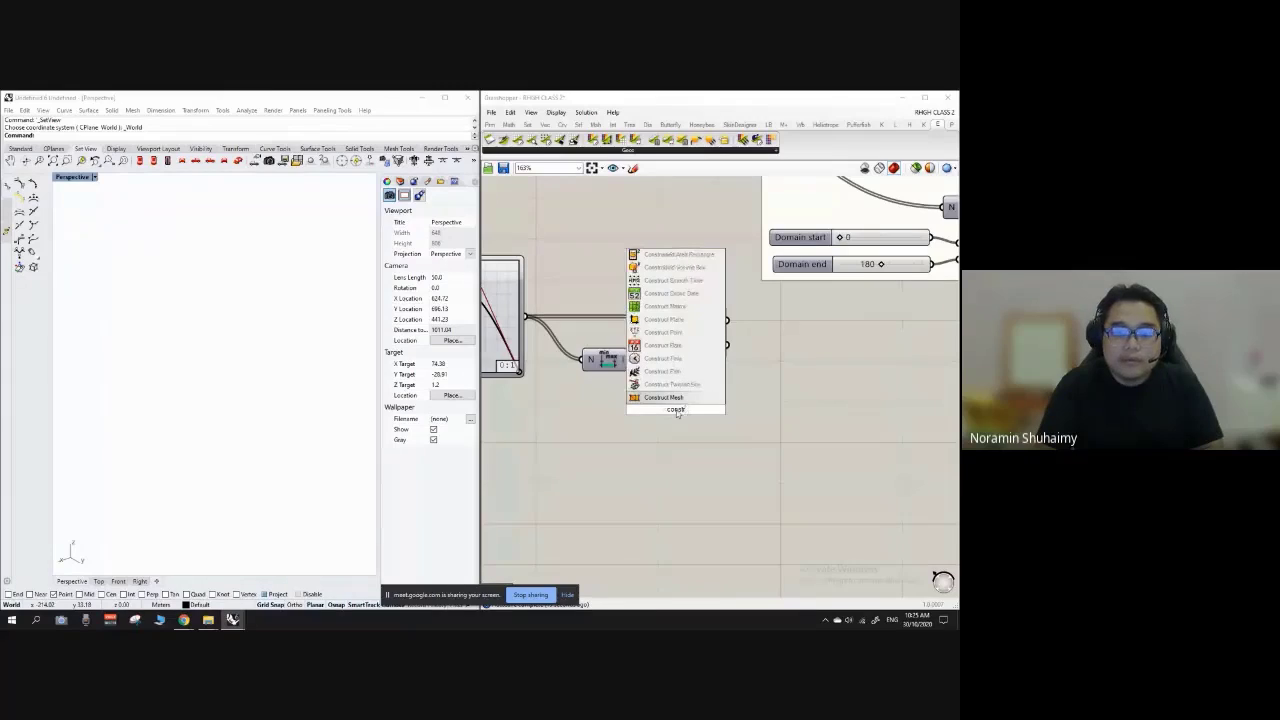
type("ruct")
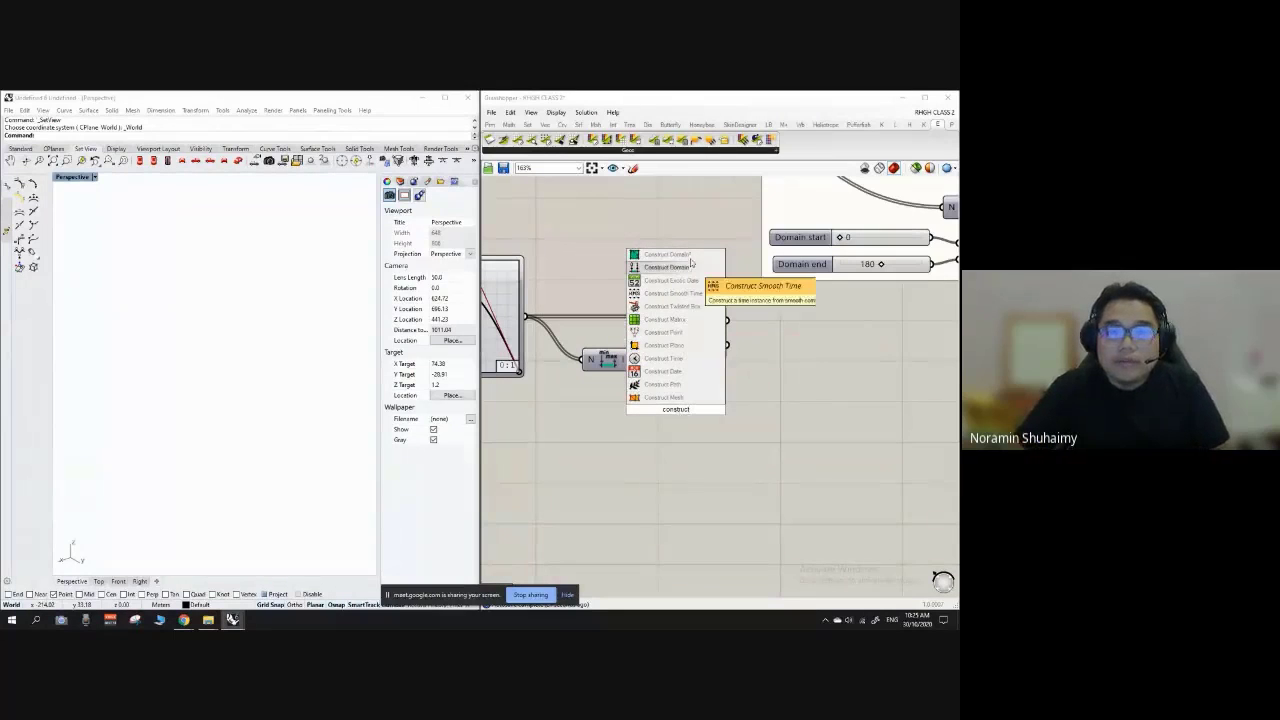
left_click(688, 271)
Step: Connect the Construct Domain output to the T input of the copied Remap Numbers and align Construct Domain beneath Bounds
scroll(565, 394, "down", 2)
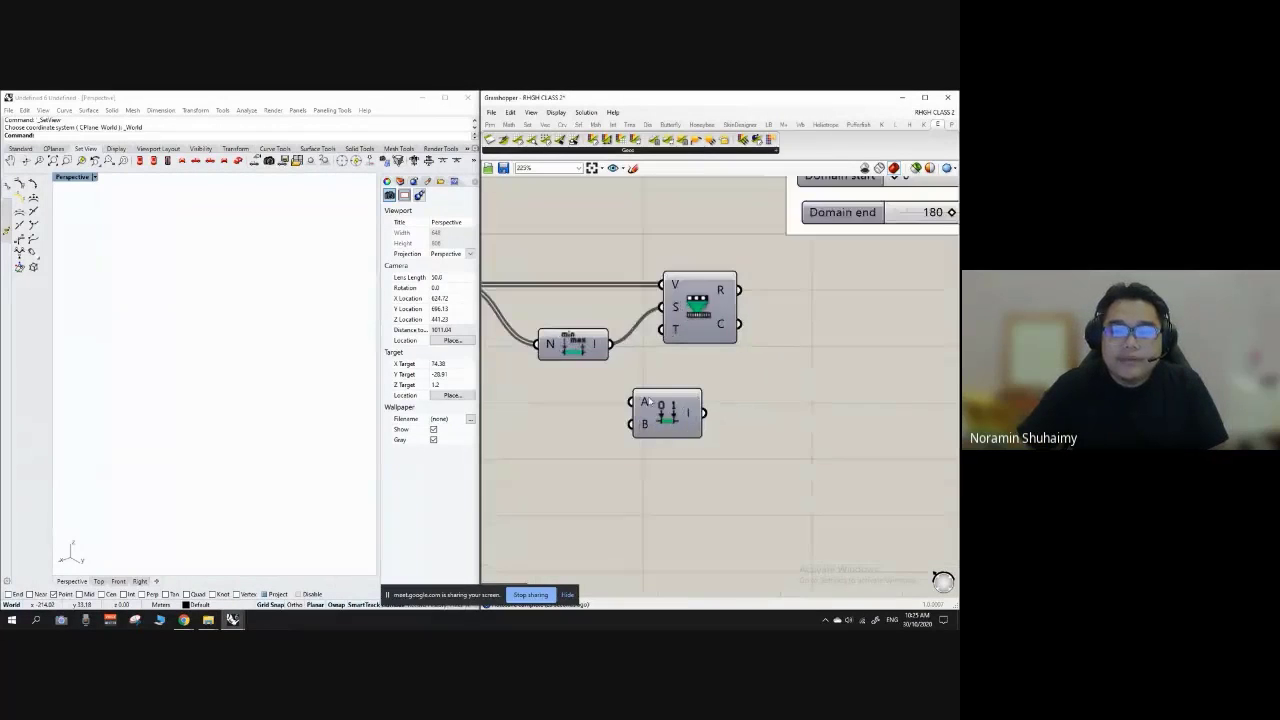
left_click_drag(656, 398, 672, 334)
left_click(648, 389)
scroll(631, 410, "up", 3)
scroll(756, 405, "down", 2)
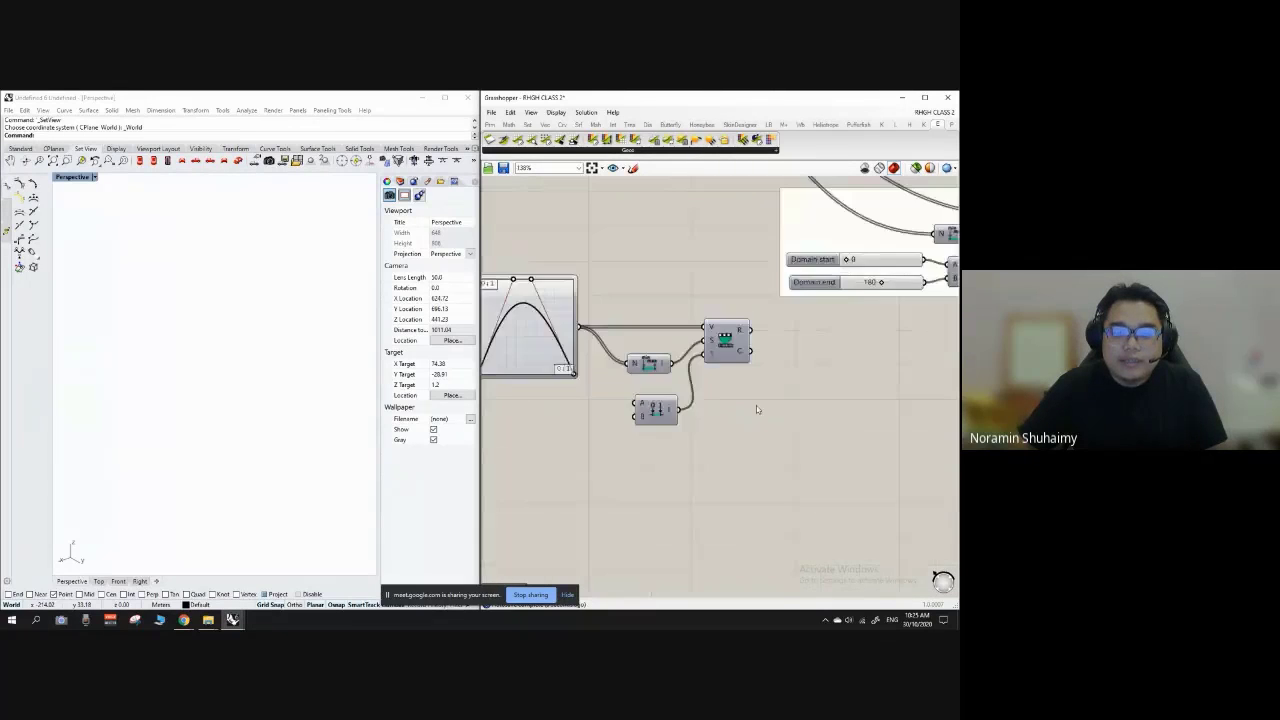
scroll(684, 400, "up", 2)
left_click_drag(692, 402, 685, 402)
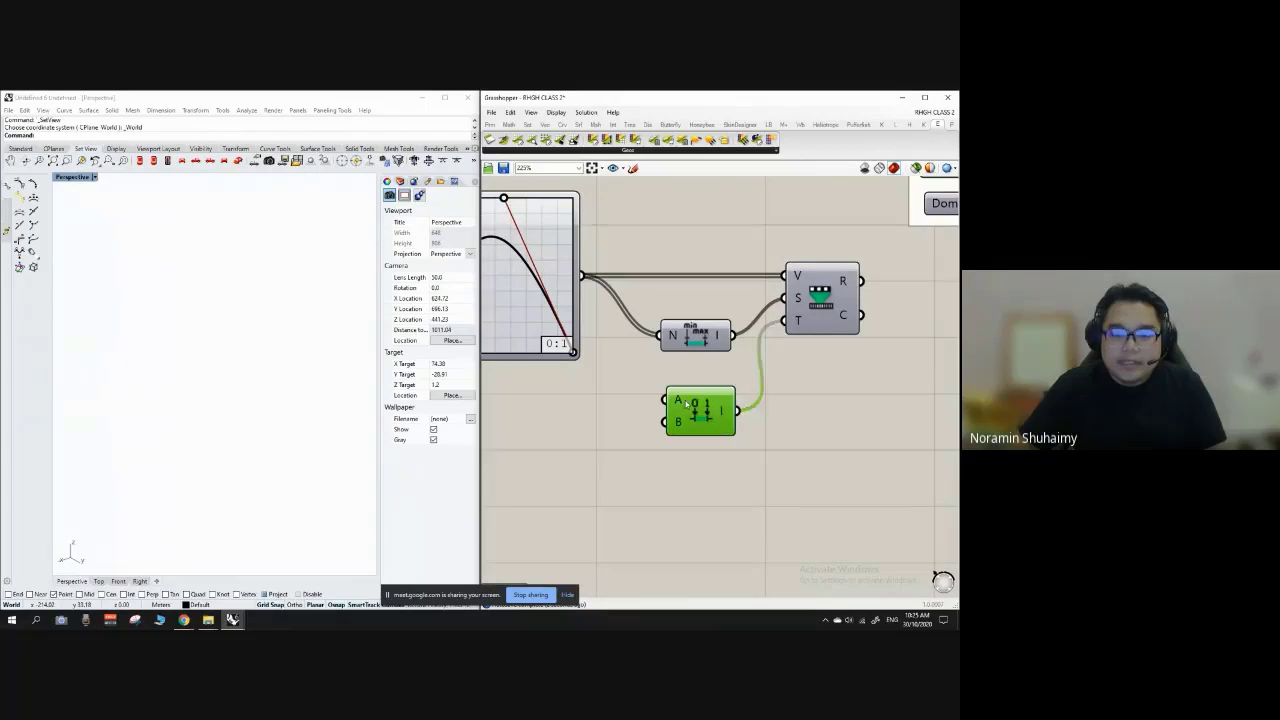
left_click(771, 407)
Step: Add a number slider set to 1.0 and connect it to the A input of Construct Domain
scroll(634, 361, "down", 2)
scroll(593, 375, "up", 3)
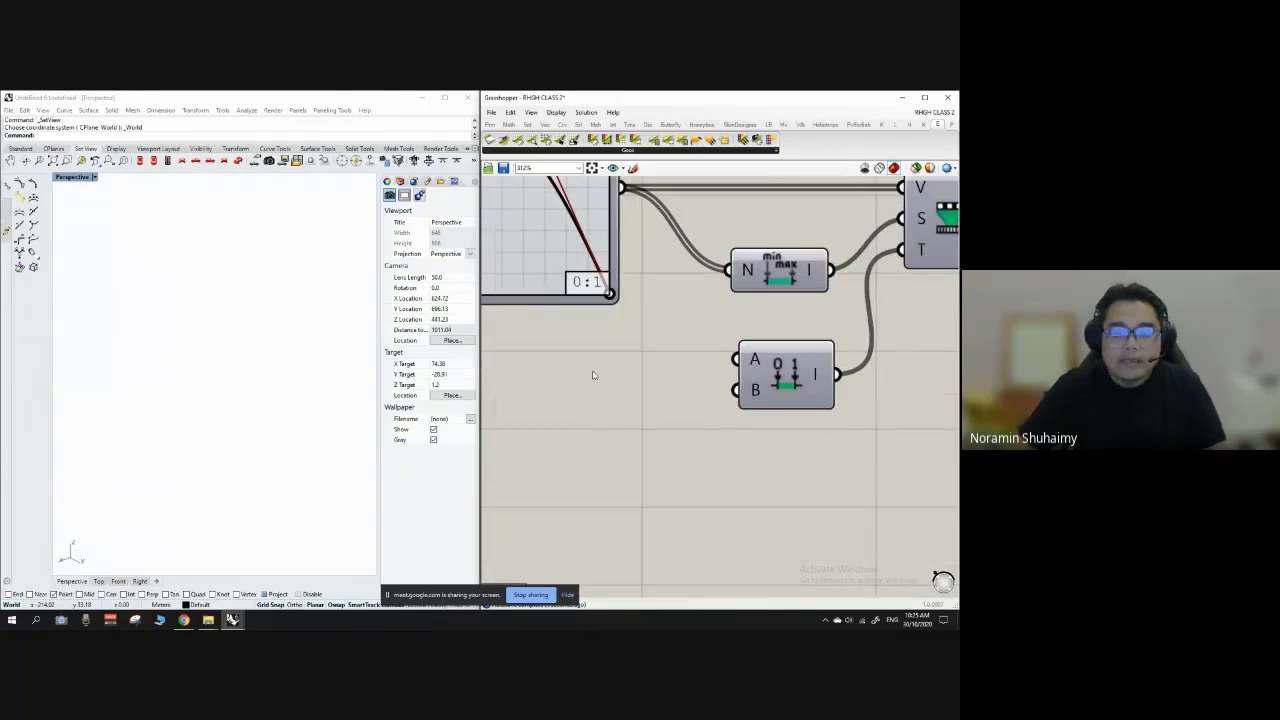
double_click(599, 366)
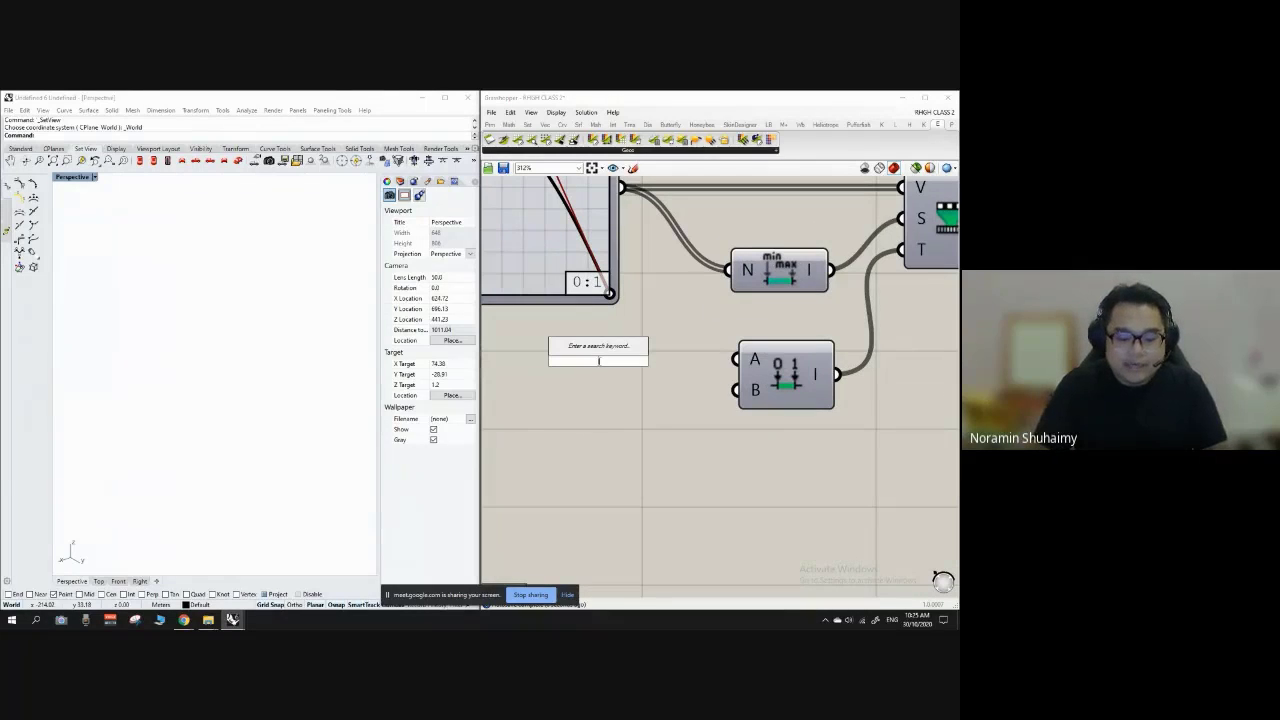
type("1.0")
key("Return")
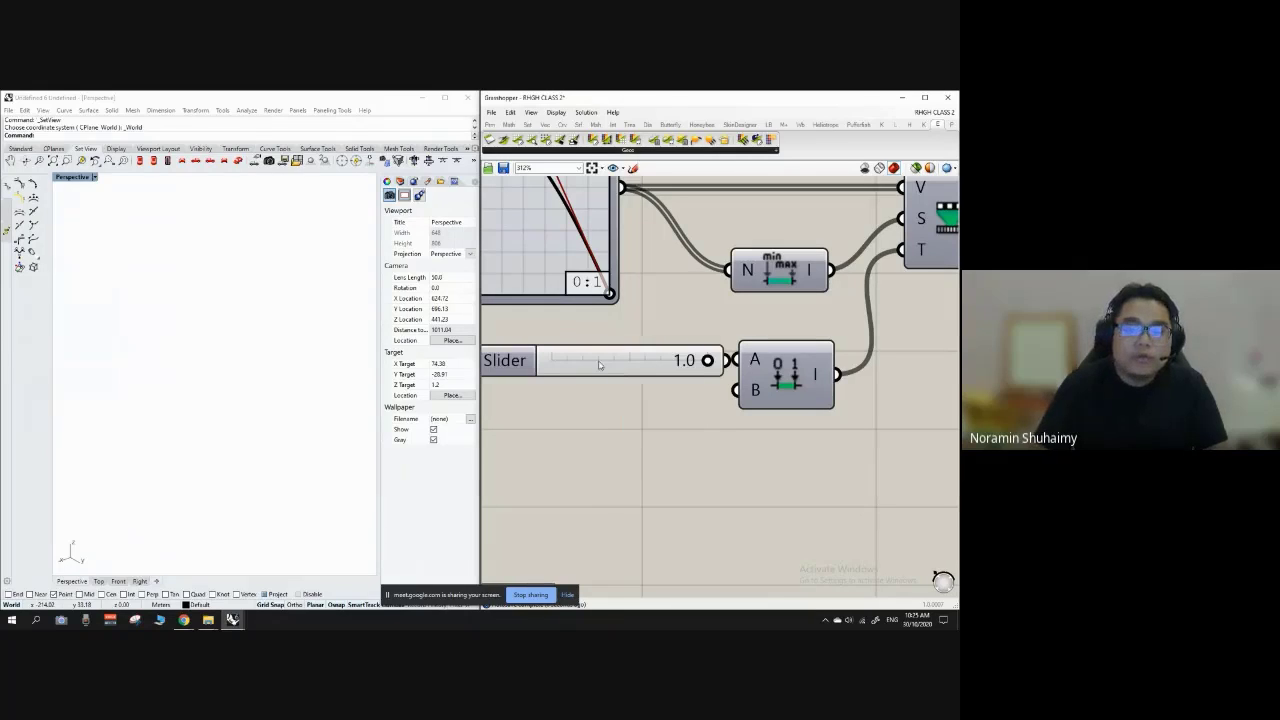
left_click_drag(620, 354, 553, 354)
scroll(675, 360, "up", 1)
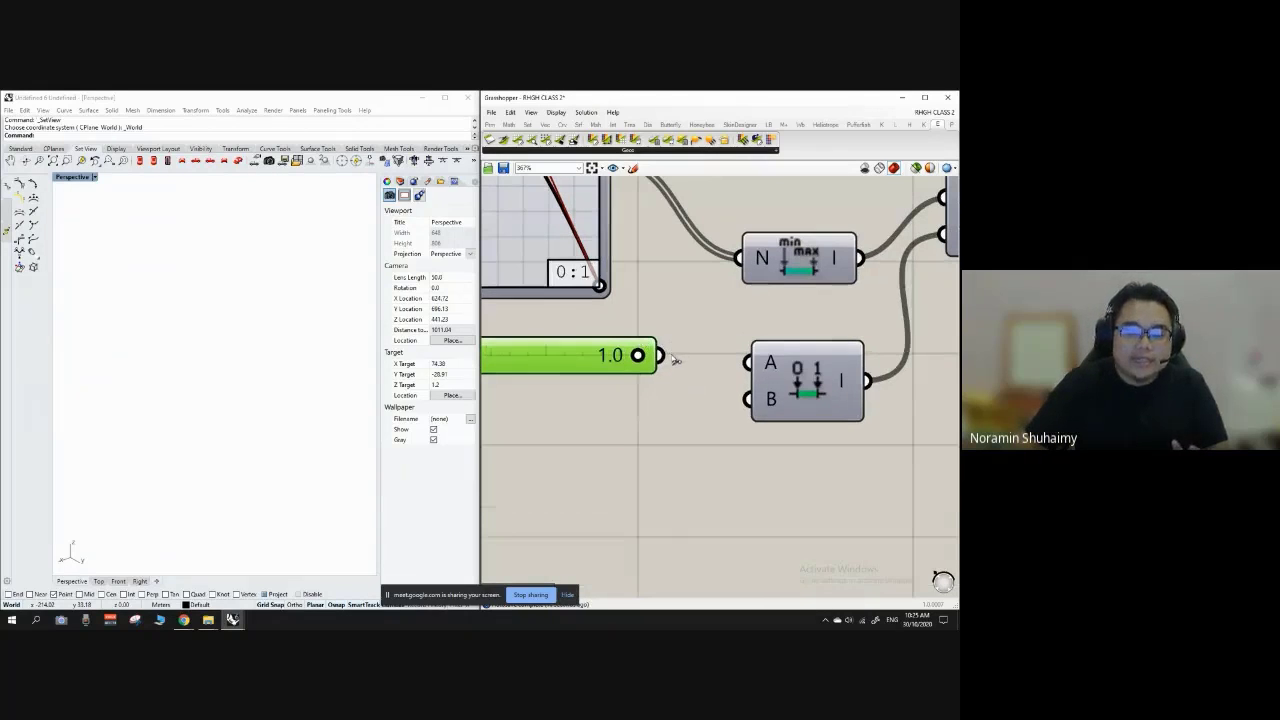
left_click_drag(668, 356, 743, 362)
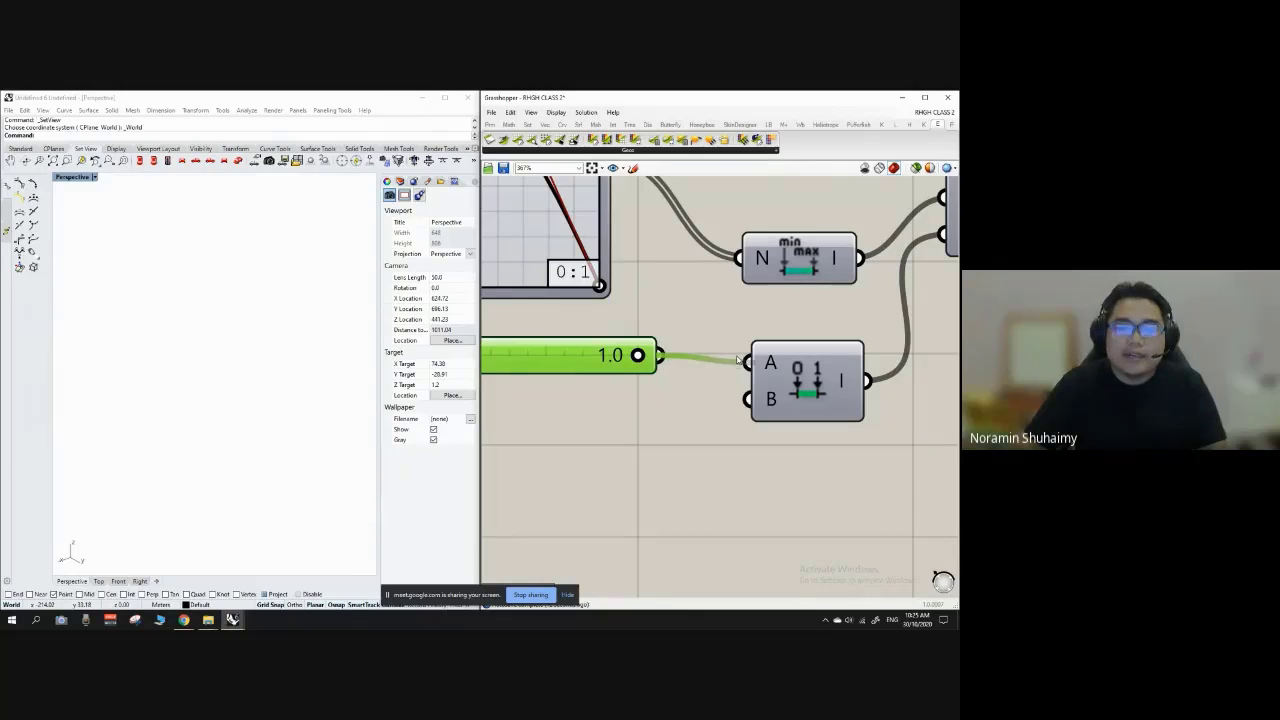
left_click_drag(544, 354, 573, 352)
left_click(698, 321)
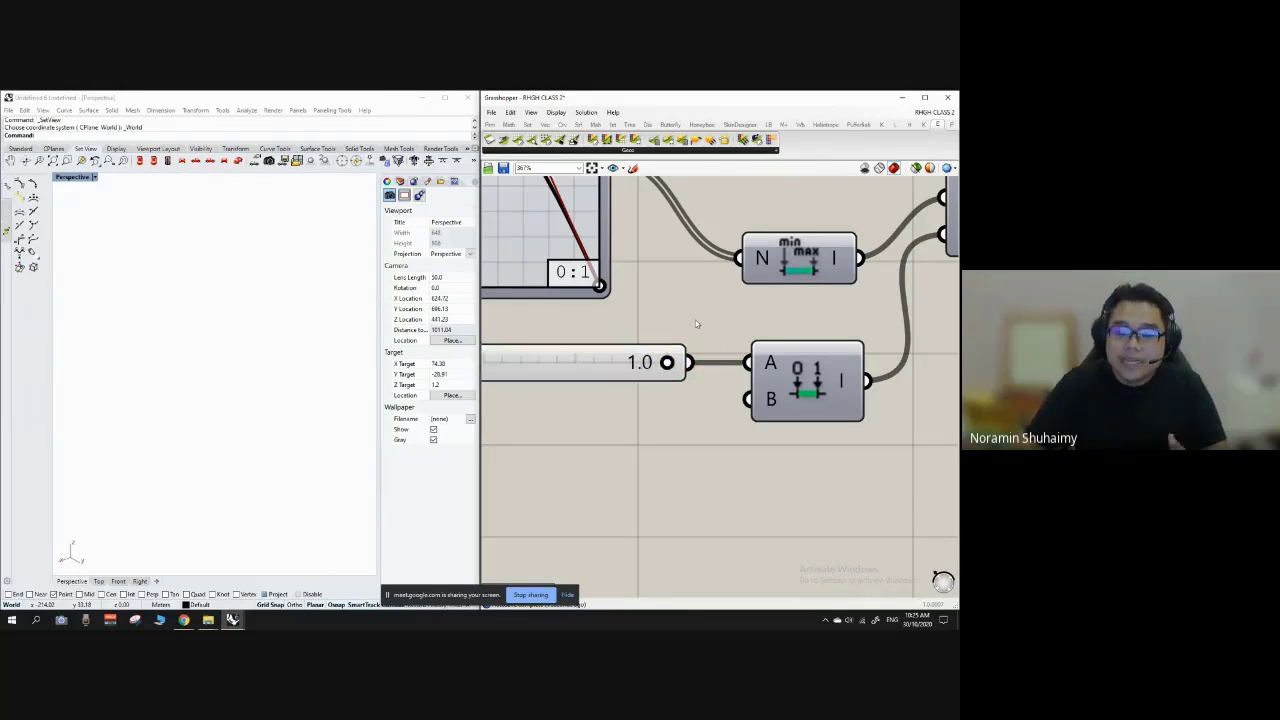
Step: Adjust the positions of the 1.0 slider and Construct Domain to leave more space between them
scroll(686, 360, "down", 3)
left_click_drag(646, 357, 616, 357)
left_click(717, 342)
right_click_drag(769, 355, 747, 376)
scroll(747, 376, "down", 1)
scroll(747, 376, "up", 2)
left_click_drag(747, 378, 747, 397)
left_click(732, 366)
scroll(732, 366, "down", 3)
scroll(618, 424, "up", 2)
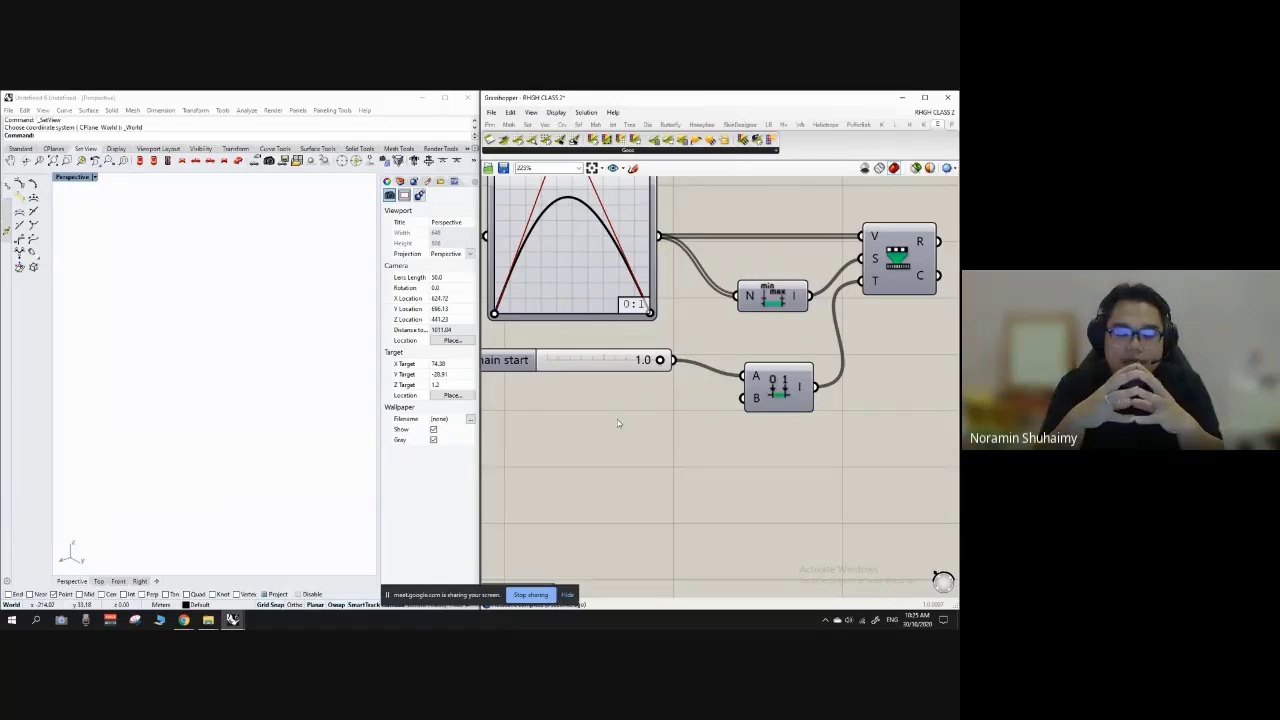
Step: Add a number slider set to 1.5 and place it directly beneath the Domain start slider
double_click(618, 423)
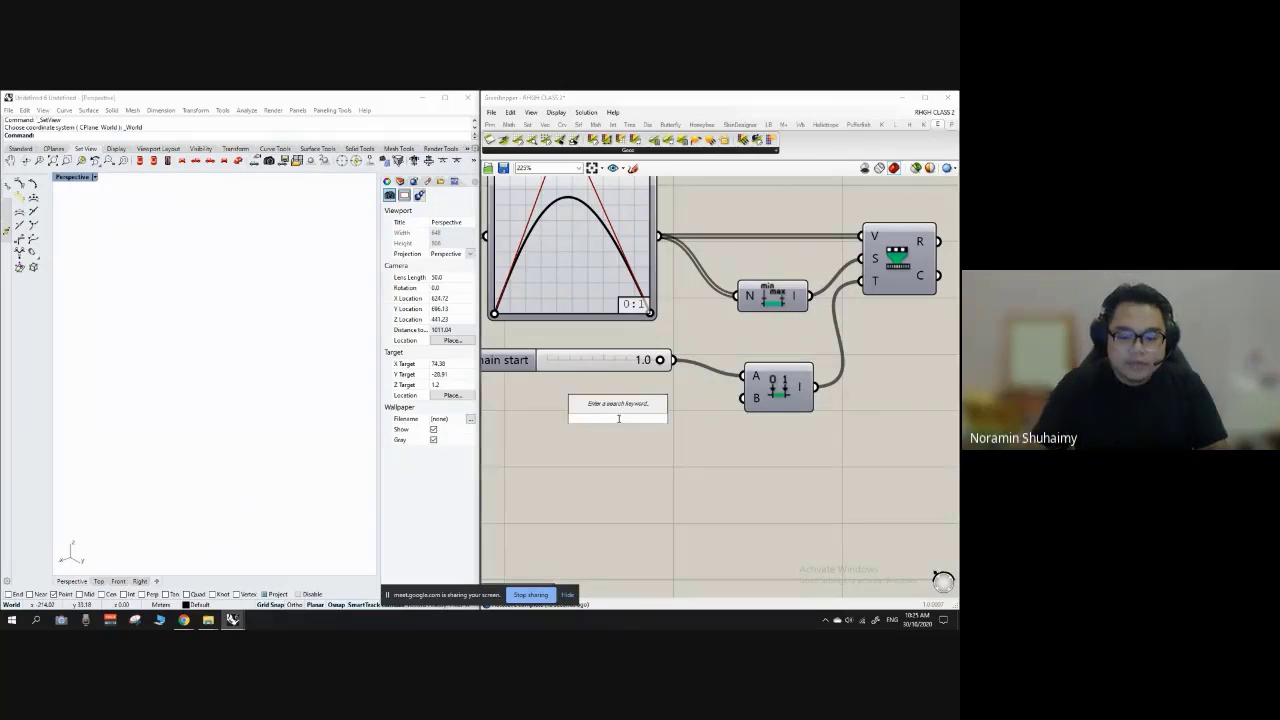
type("1.5")
key("Return")
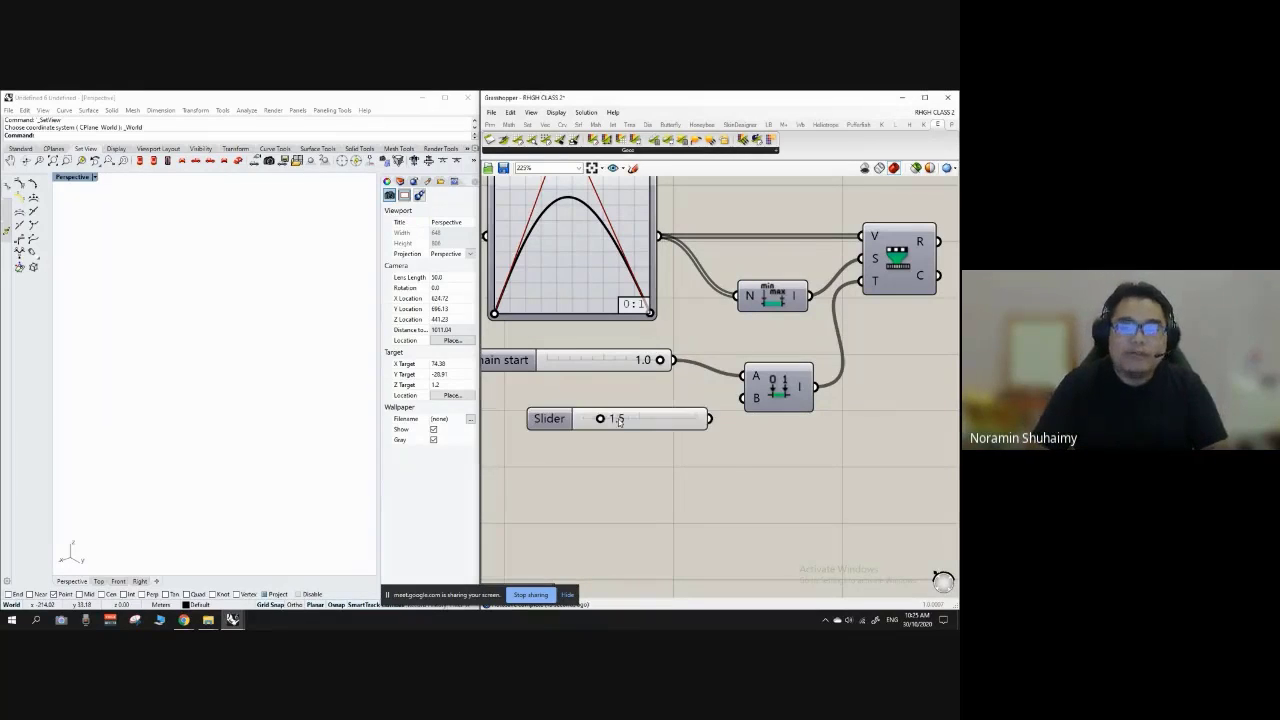
left_click_drag(640, 418, 599, 410)
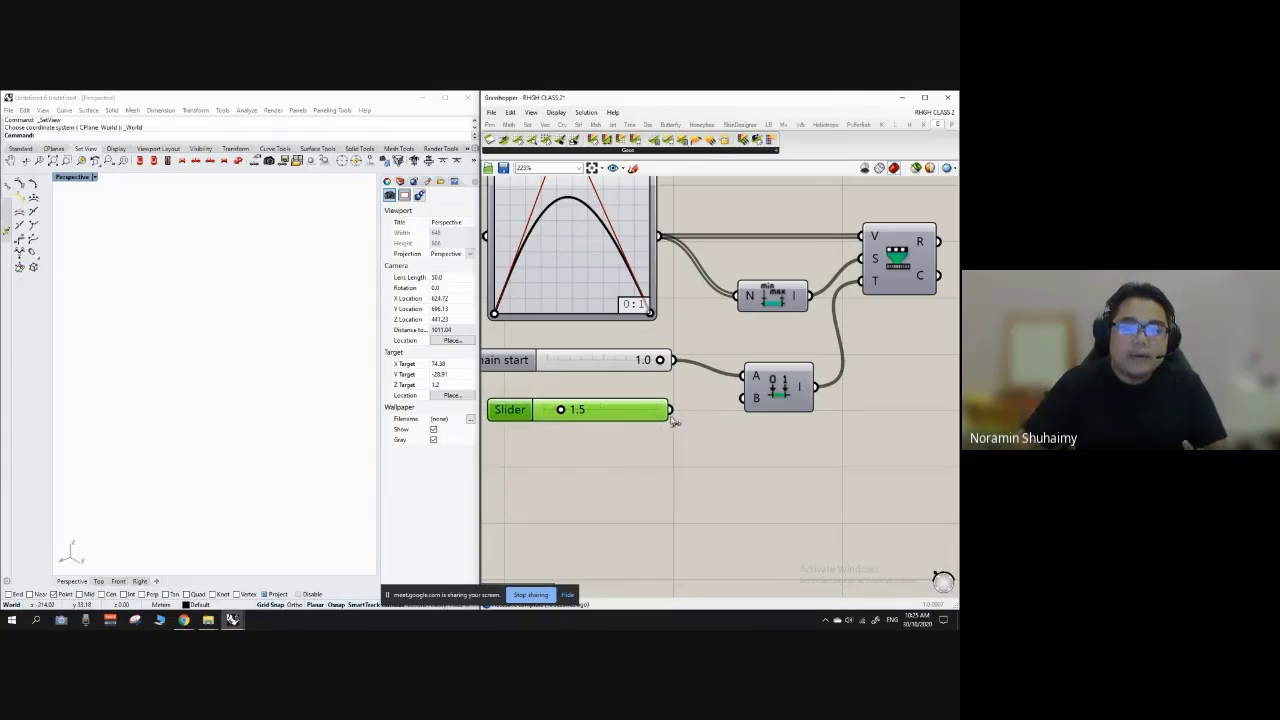
Step: Connect the 1.5 slider to the B input of Construct Domain
left_click_drag(733, 400, 742, 398)
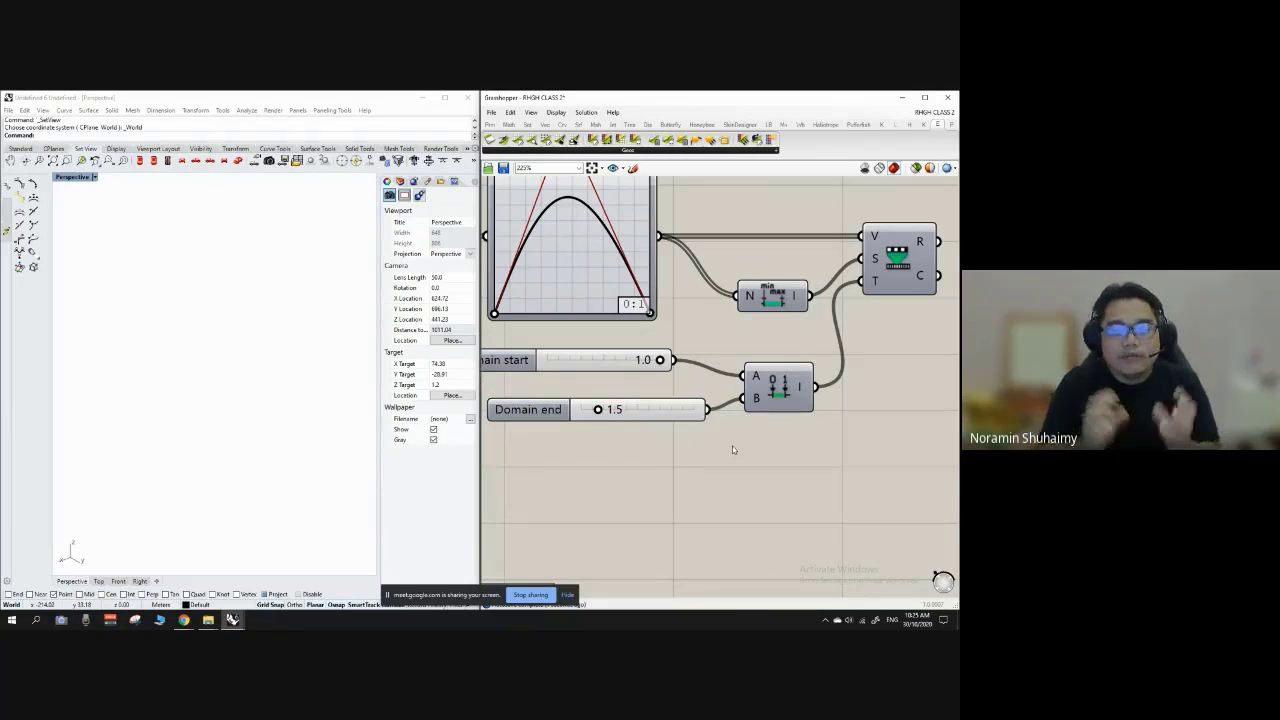
scroll(663, 398, "down", 6)
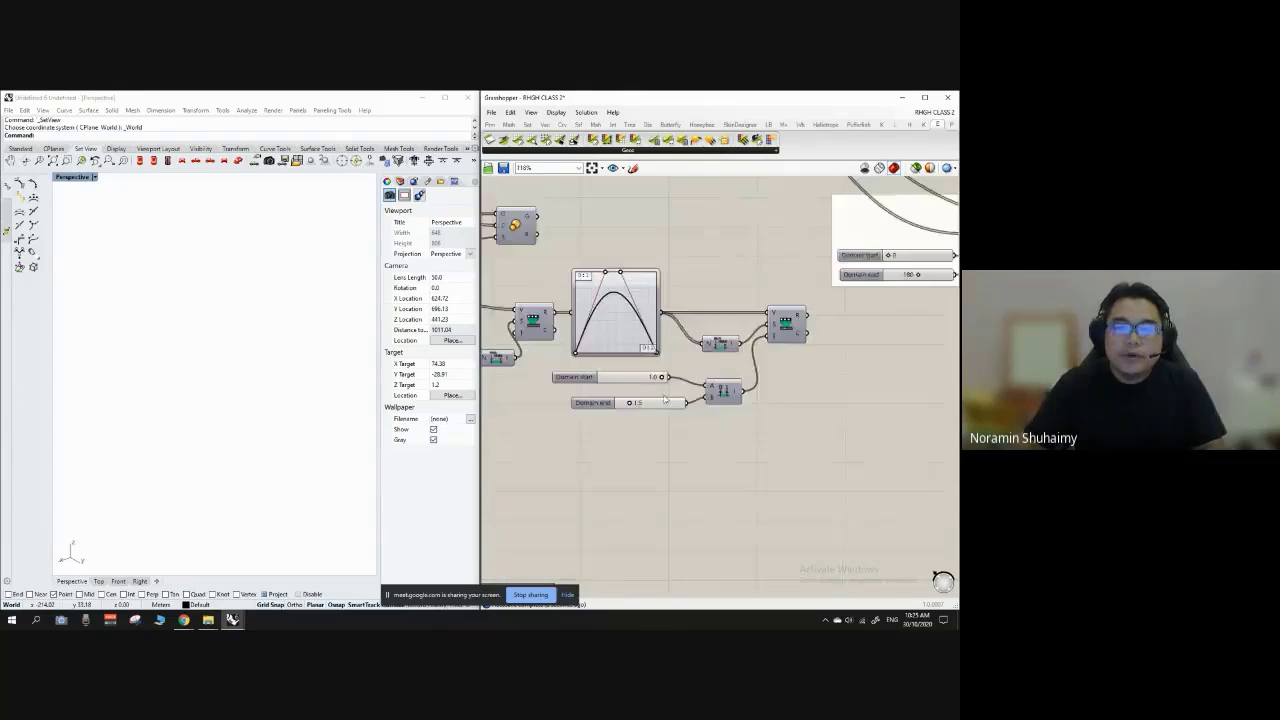
Step: Examine the rebuilt Graph Mapper, Bounds, Construct Domain and Remap Numbers chain alongside the reference definition
scroll(786, 324, "up", 4)
scroll(684, 330, "down", 5)
scroll(783, 220, "up", 2)
scroll(733, 346, "up", 5)
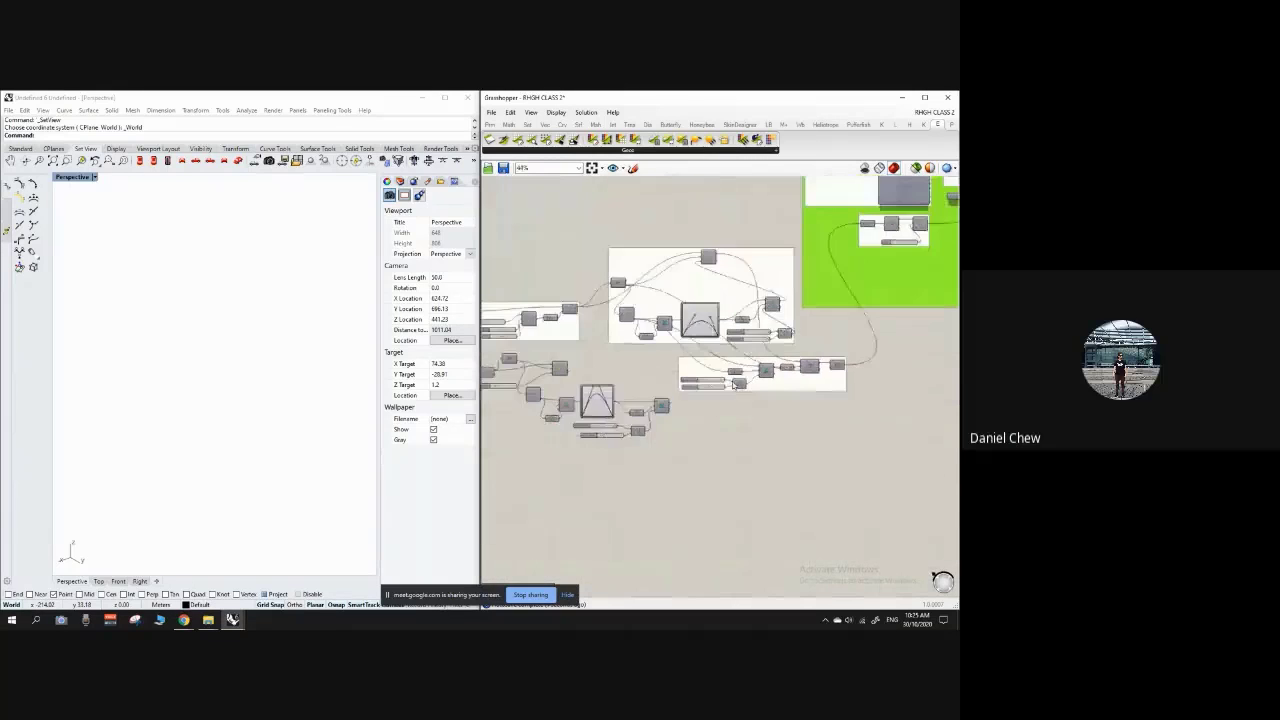
left_click(672, 397)
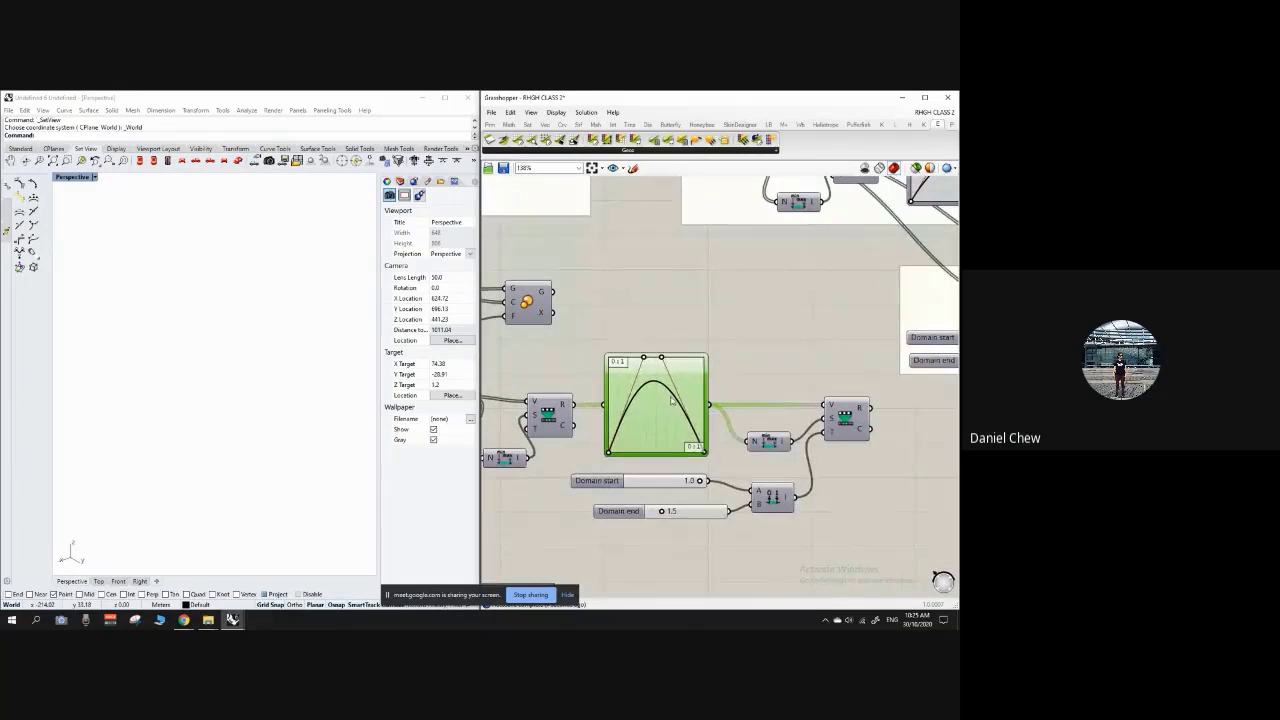
left_click(730, 347)
scroll(717, 475, "up", 2)
scroll(718, 509, "up", 1)
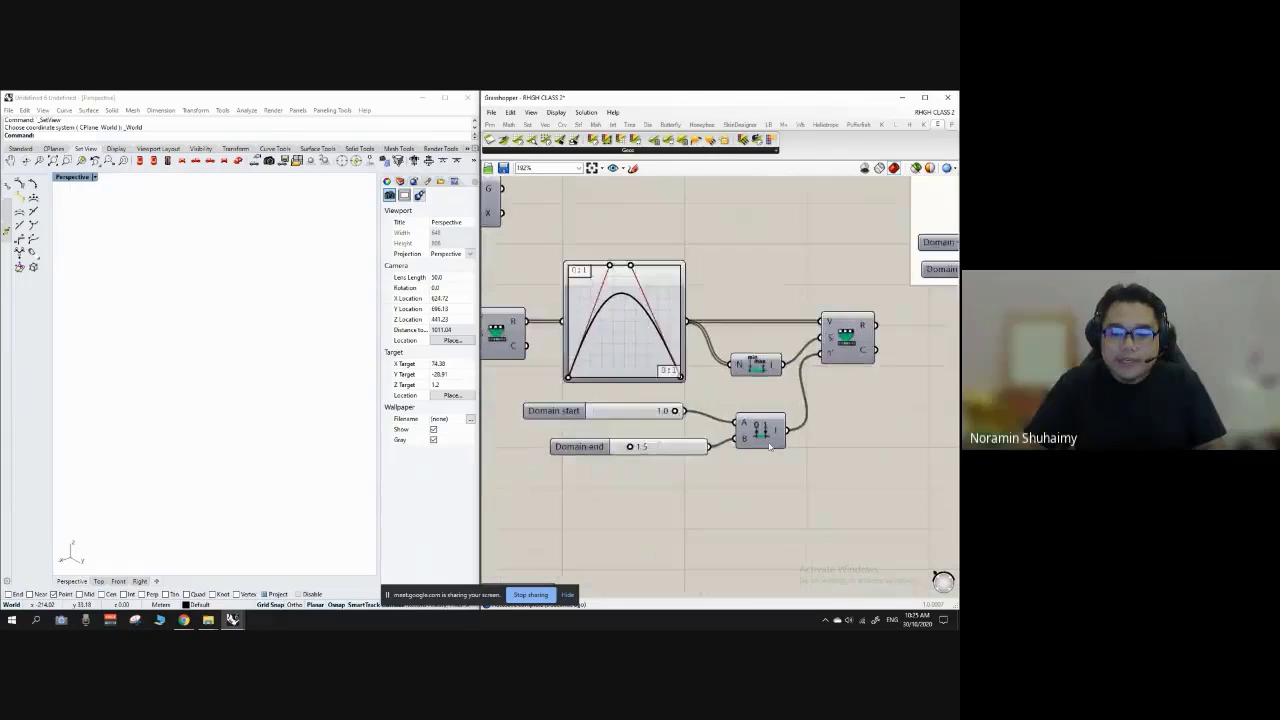
left_click(763, 430)
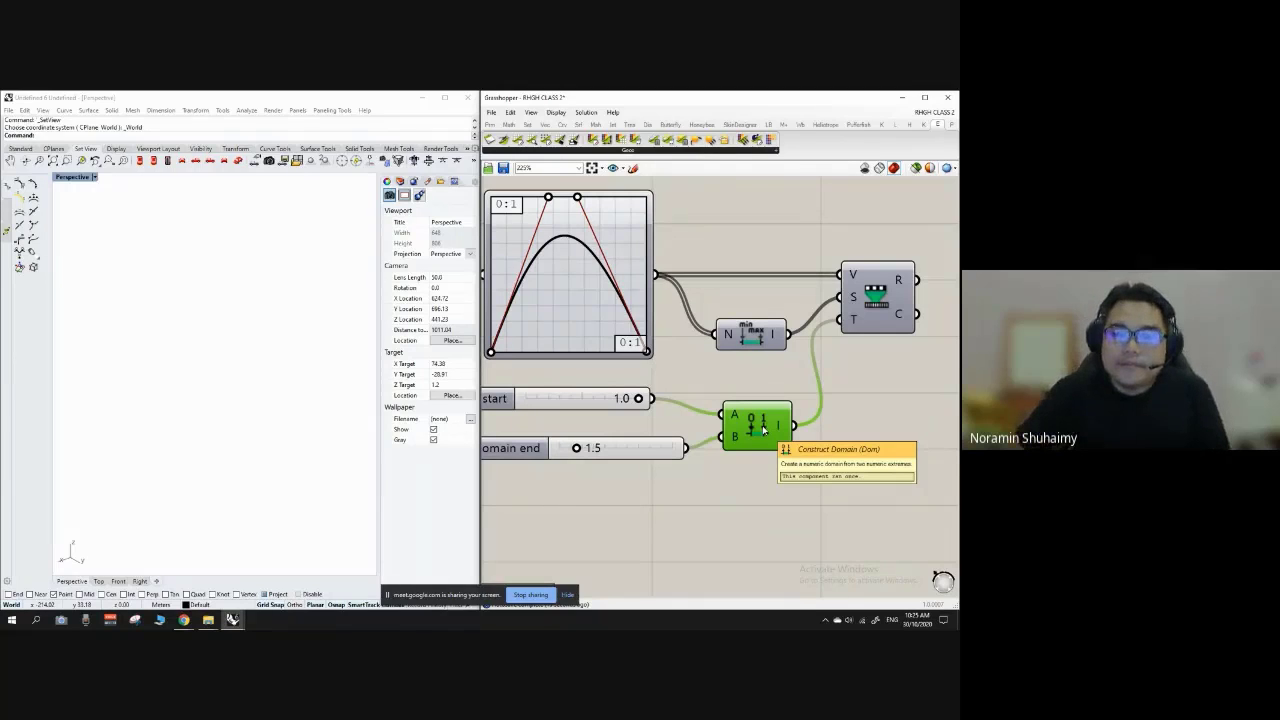
Step: Align the Domain end slider directly beneath the Domain start slider
scroll(763, 430, "down", 2)
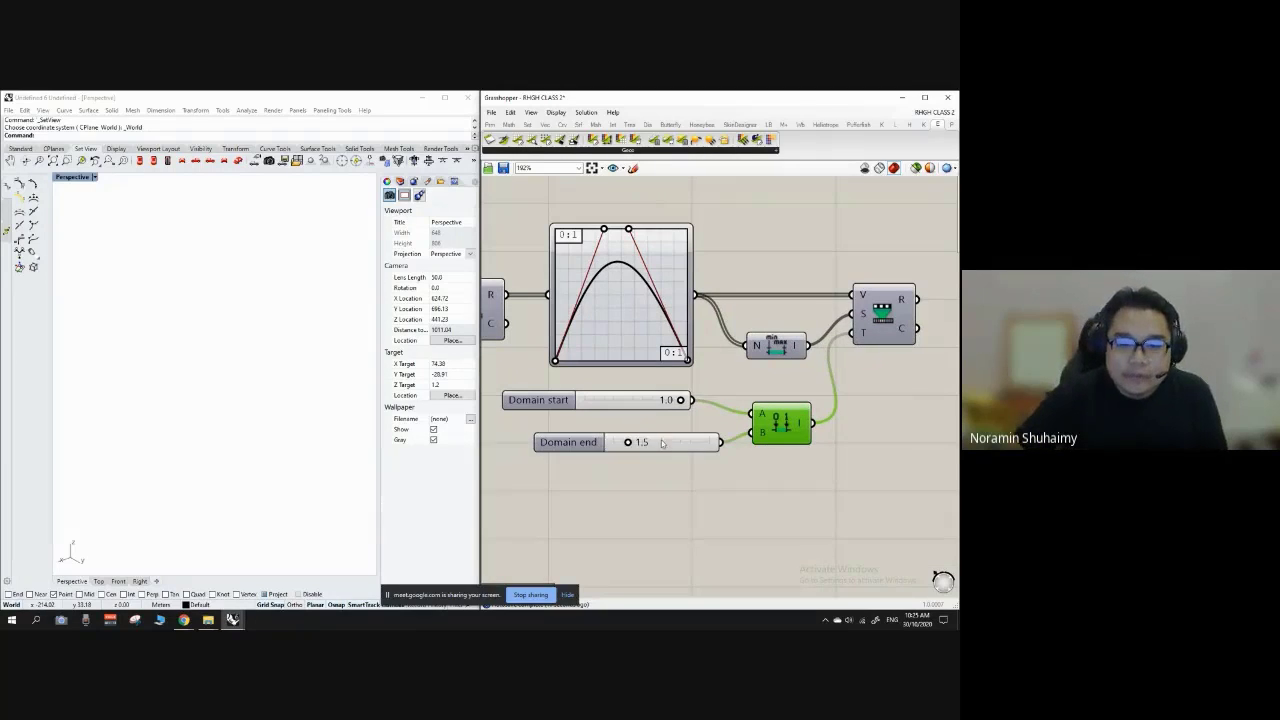
left_click_drag(661, 443, 635, 433)
left_click(668, 463)
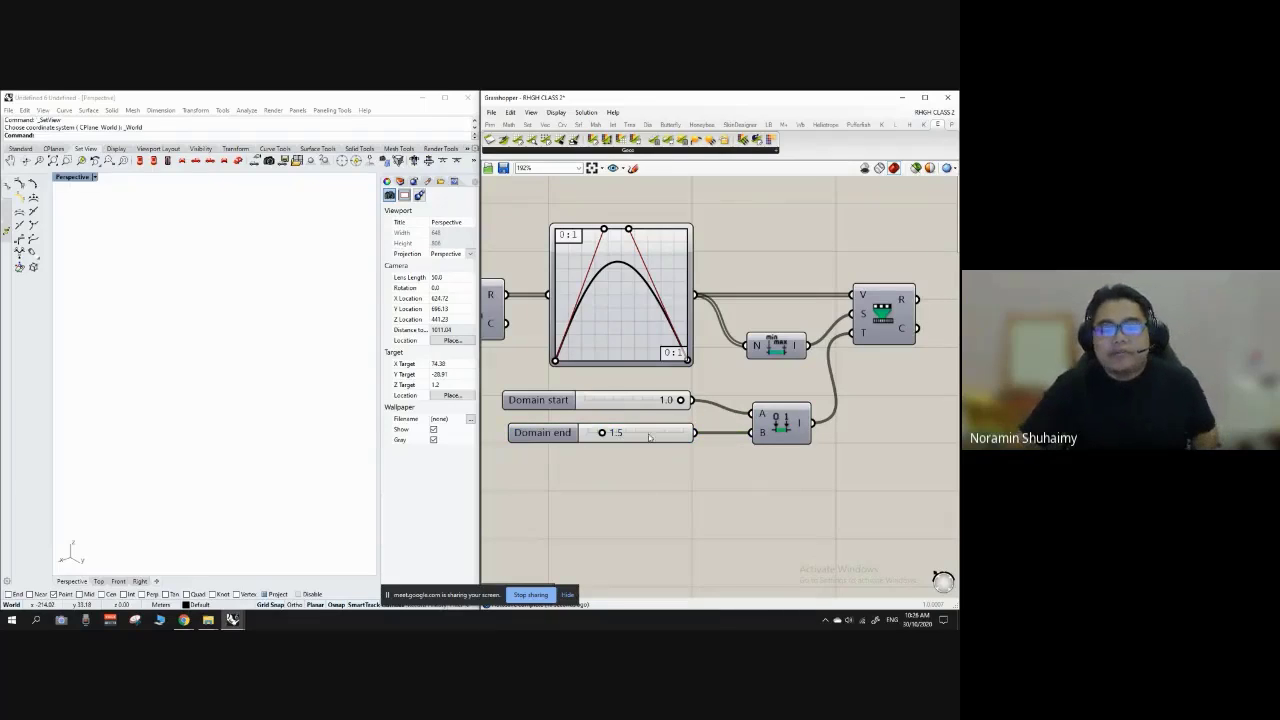
scroll(650, 405, "down", 2)
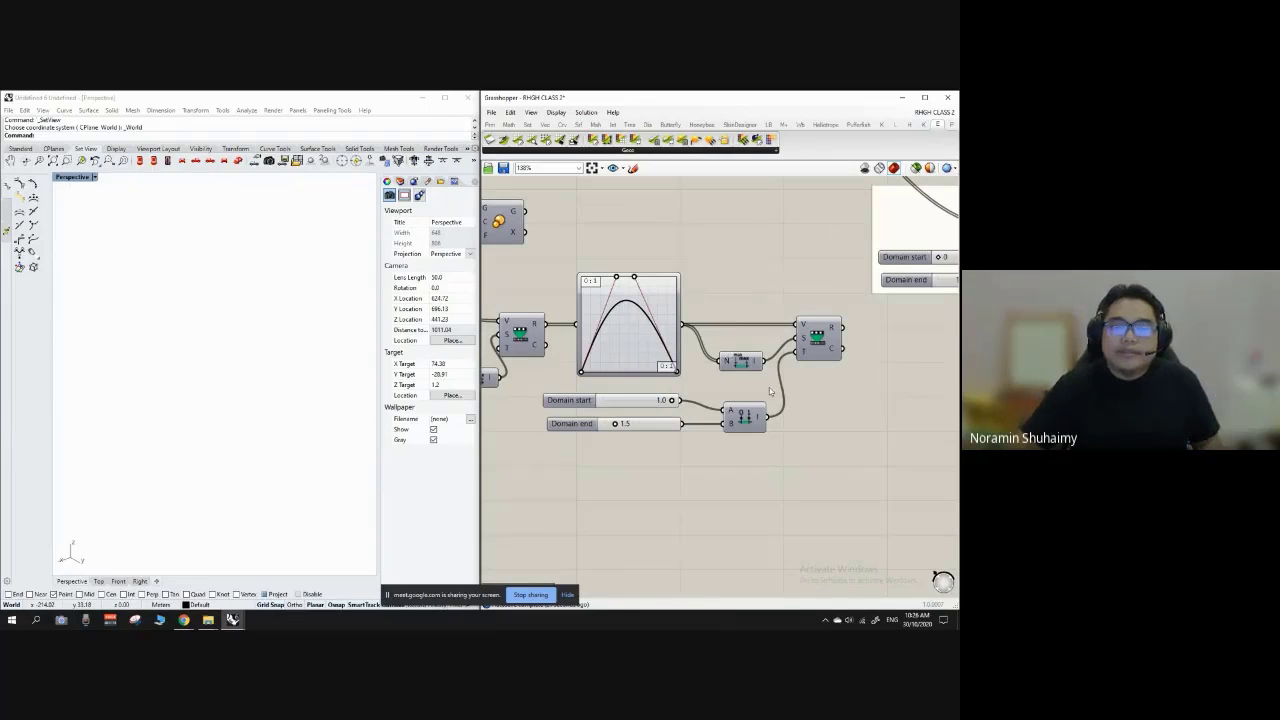
scroll(775, 400, "up", 1)
double_click(764, 453)
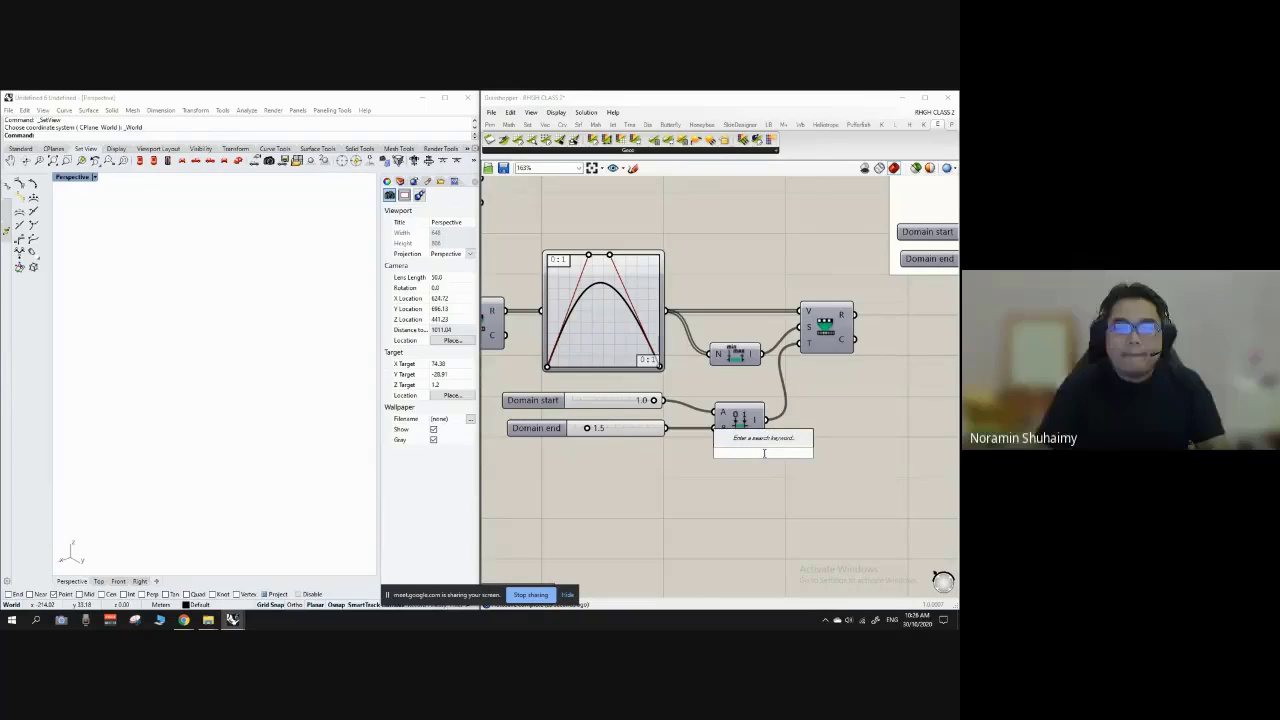
left_click(702, 415)
scroll(699, 394, "down", 6)
scroll(714, 320, "up", 5)
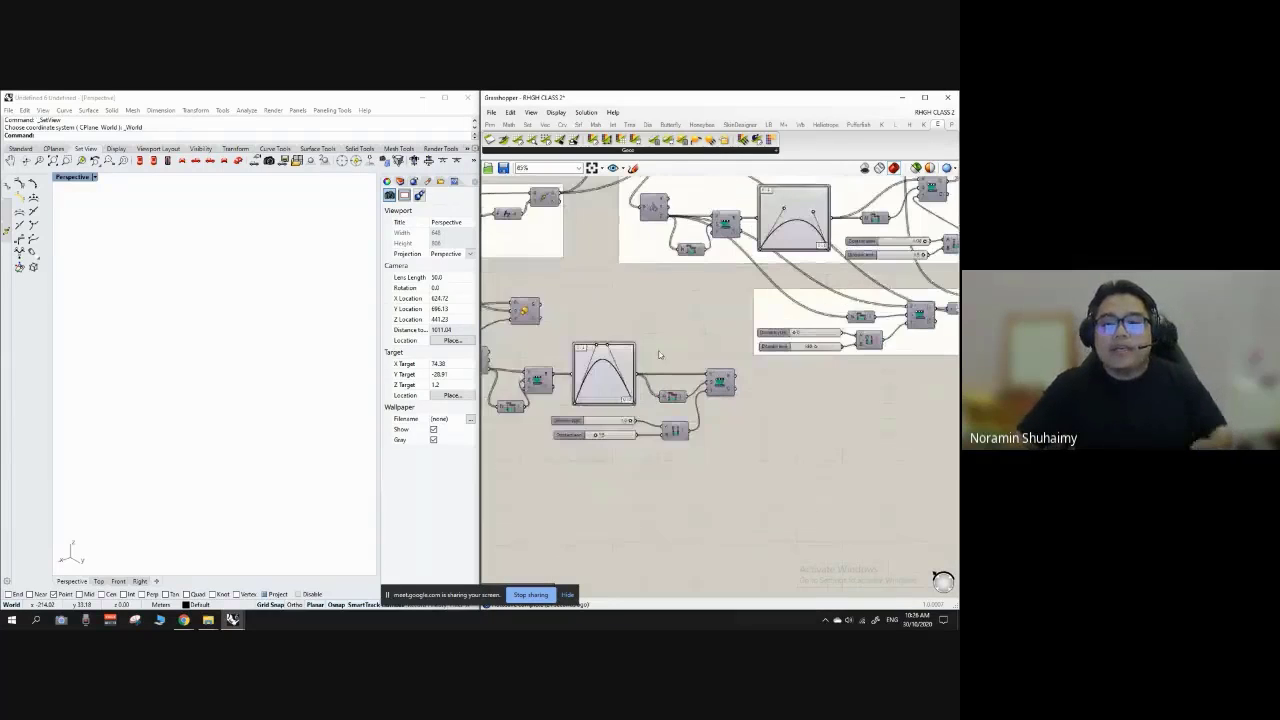
Step: Move the Scale component directly above the second Remap Numbers component
mouse_move(751, 382)
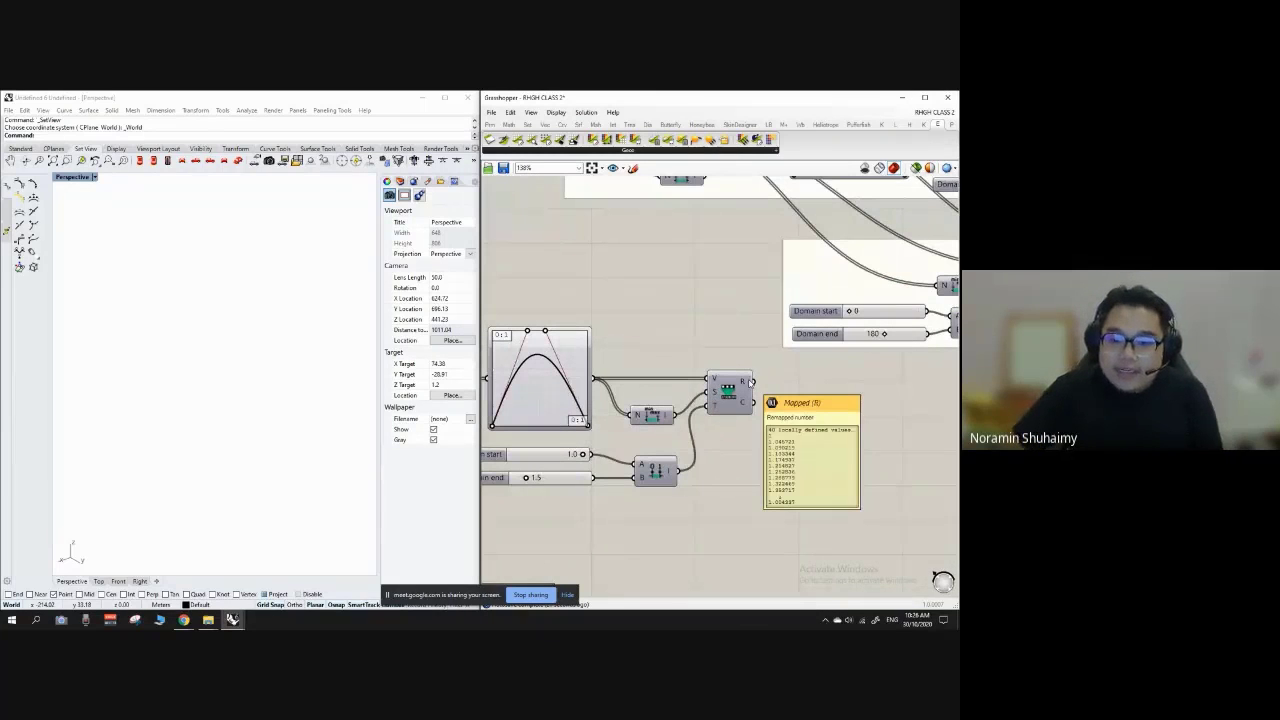
scroll(750, 382, "down", 3)
left_click_drag(538, 314, 736, 323)
scroll(736, 323, "up", 3)
left_click(722, 319)
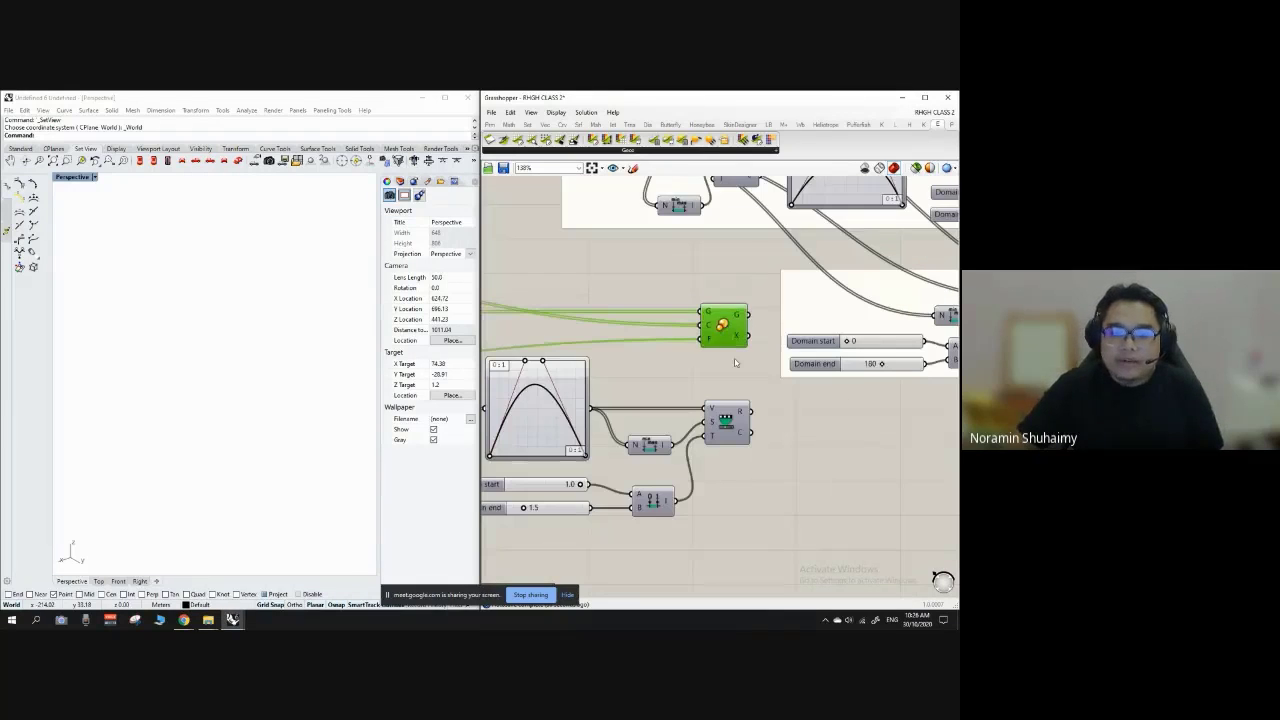
Step: Add a Panel beside the second Remap Numbers and connect its R output to it
scroll(738, 410, "up", 2)
double_click(836, 405)
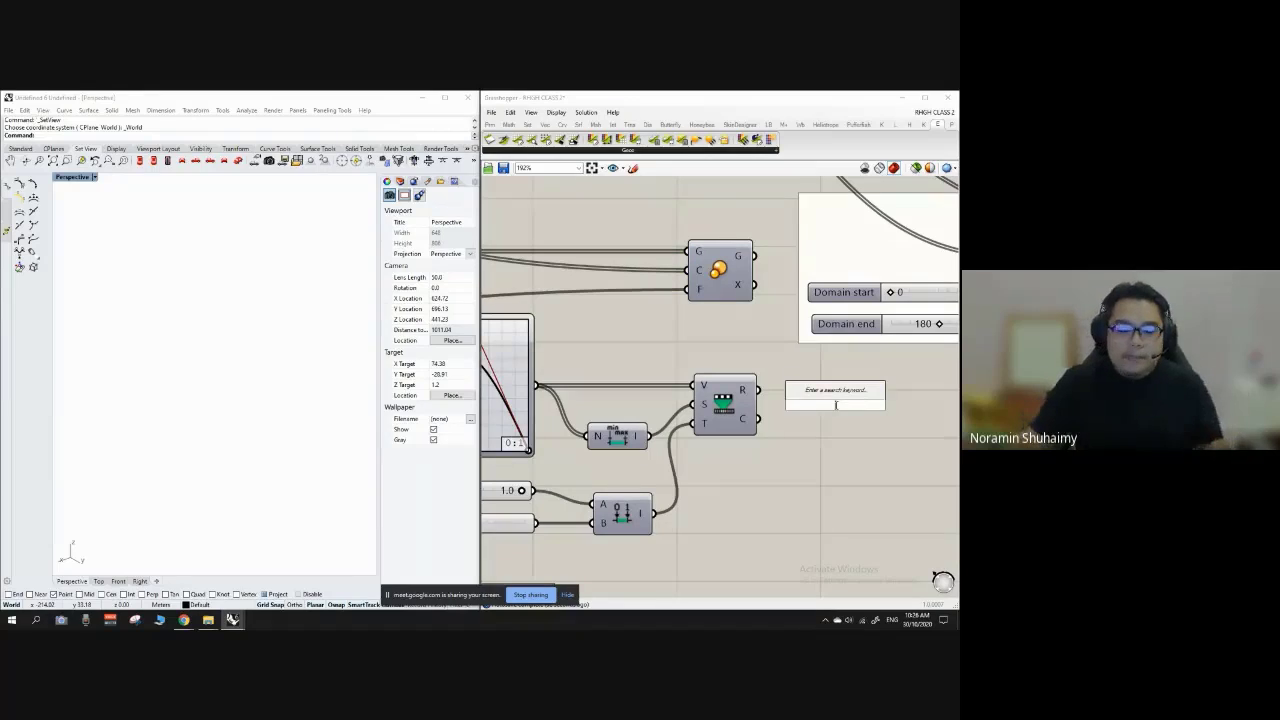
type("panel")
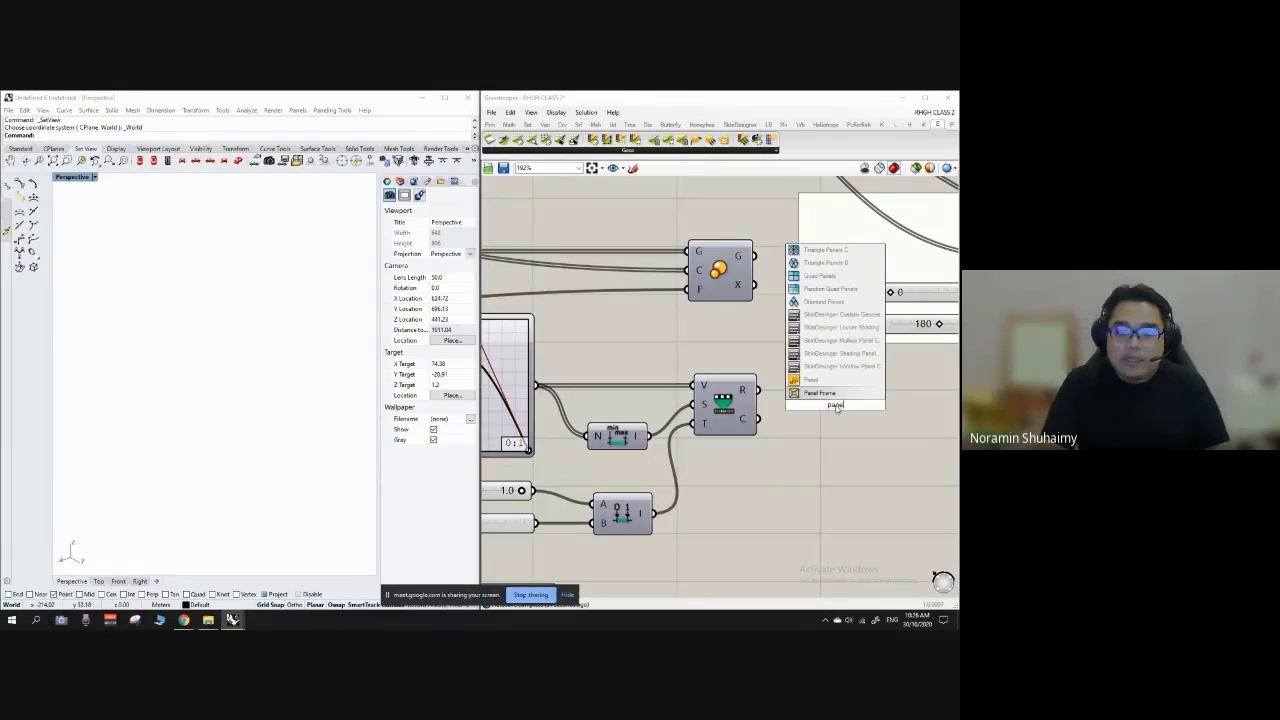
key("Return")
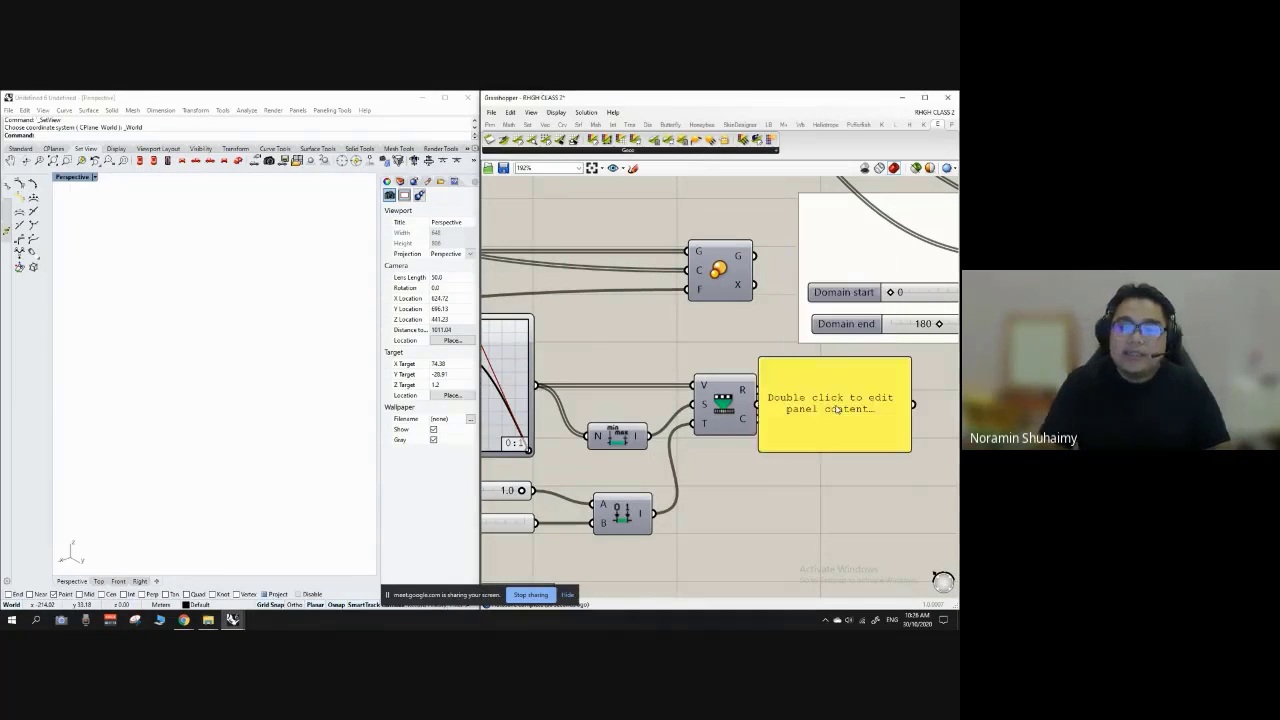
left_click(880, 403)
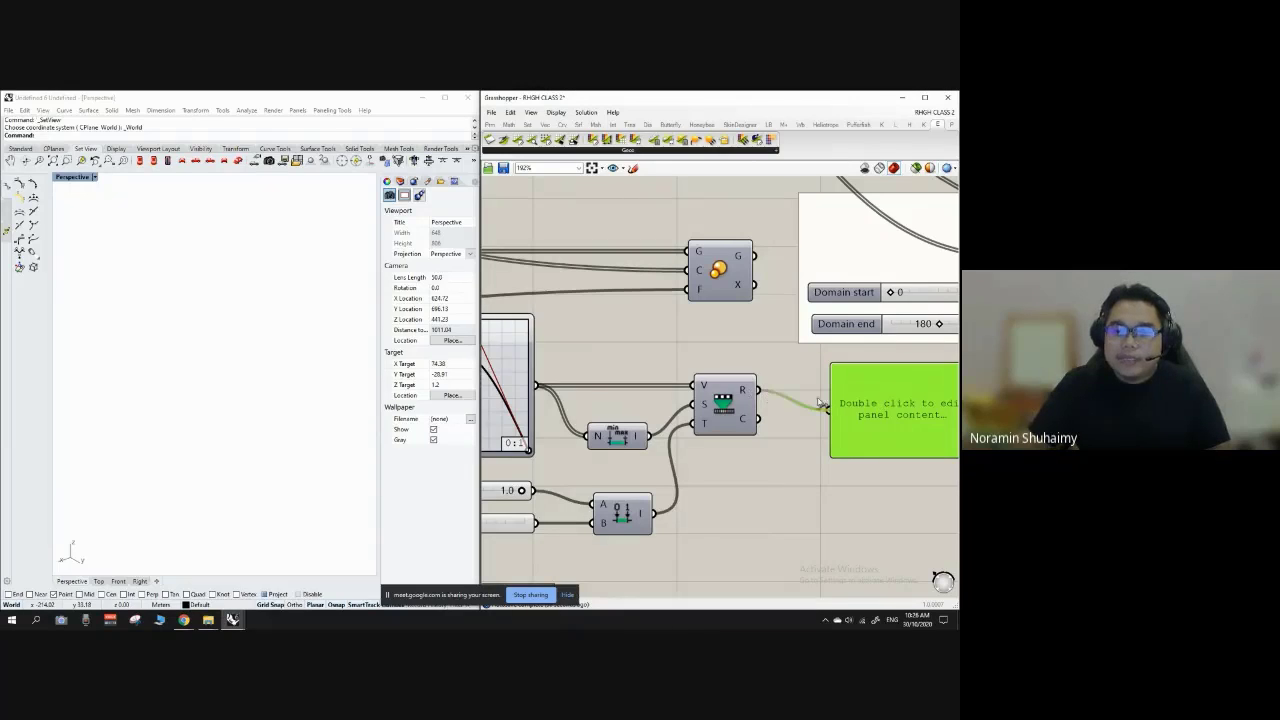
left_click_drag(818, 401, 824, 406)
Step: Lengthen the Panel downward so that it shows about twenty or more rows of remapped values
scroll(583, 397, "down", 6)
scroll(757, 391, "up", 7)
scroll(691, 434, "down", 5)
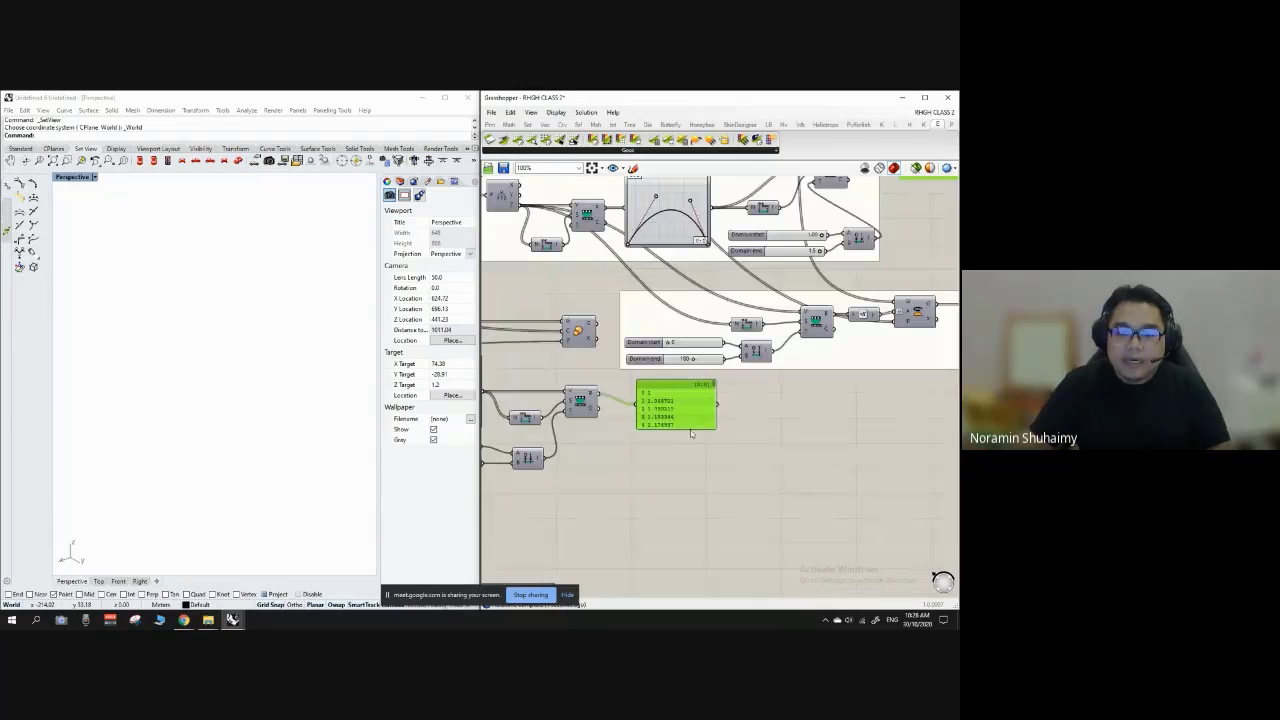
left_click_drag(690, 431, 688, 575)
scroll(663, 494, "up", 4)
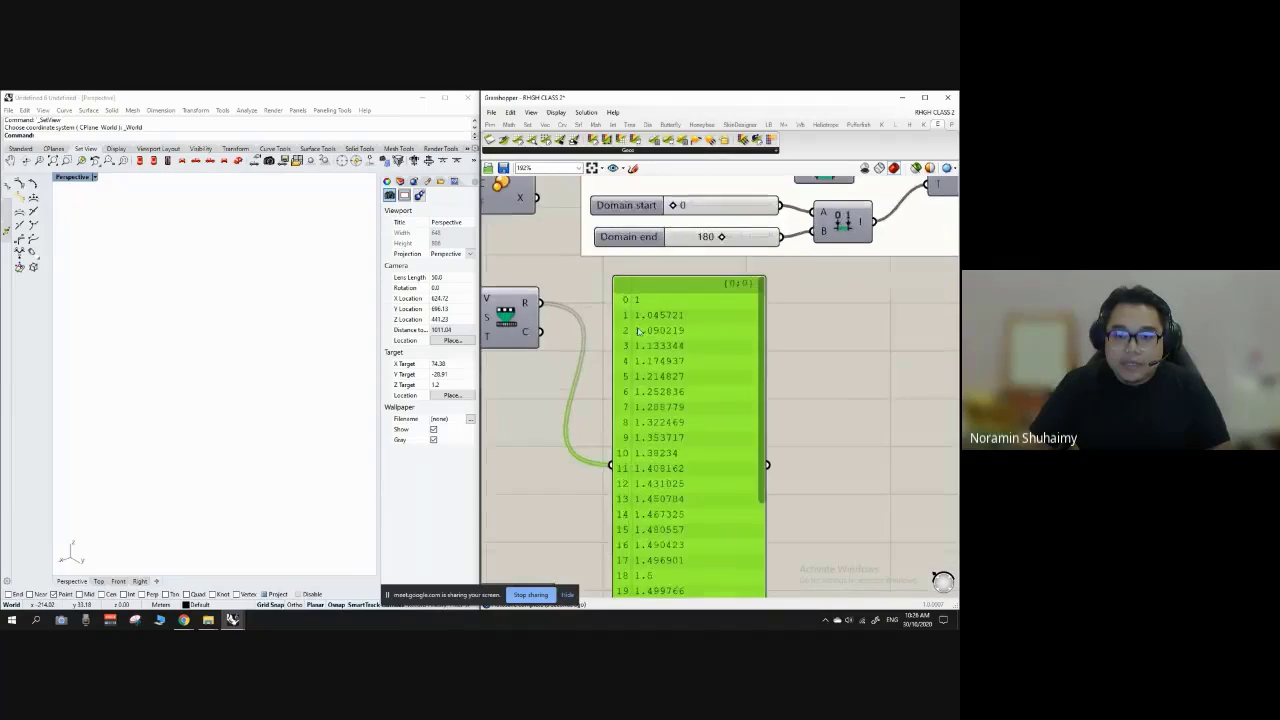
Step: Examine the first remapped values in the Panel and compare them with the Domain start and Domain end sliders
scroll(638, 331, "up", 1)
scroll(648, 307, "down", 2)
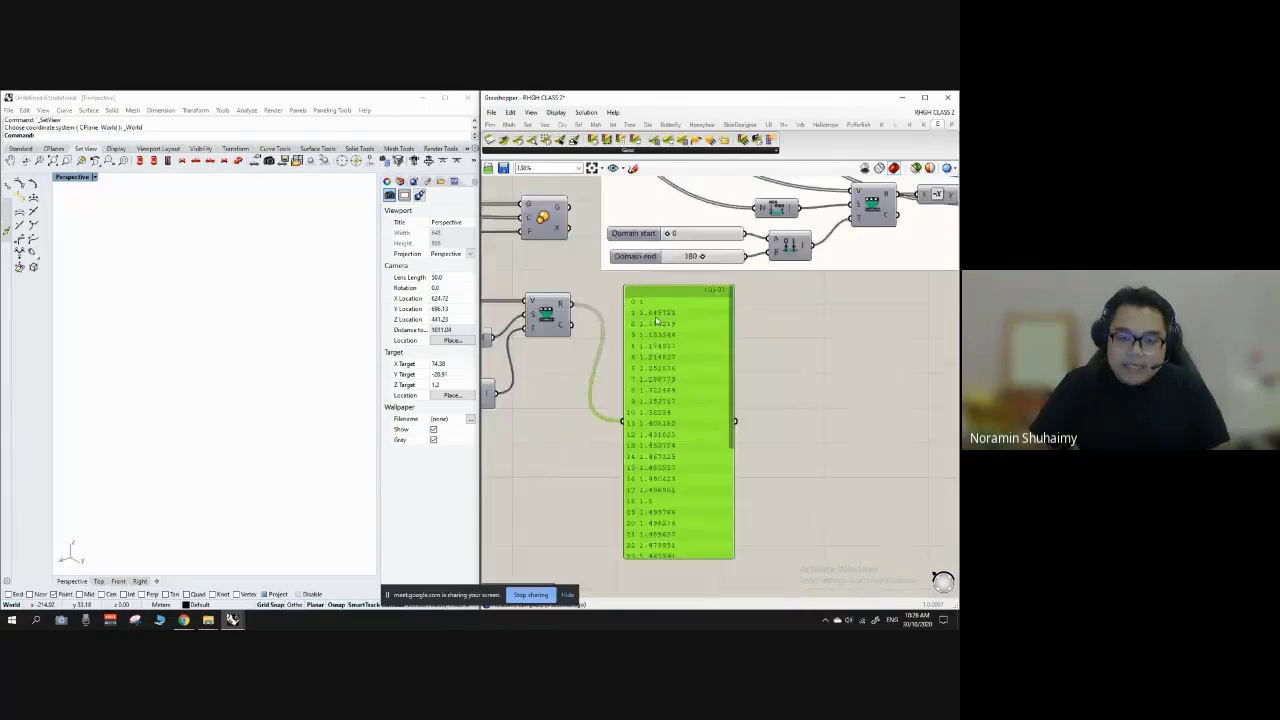
scroll(617, 293, "up", 3)
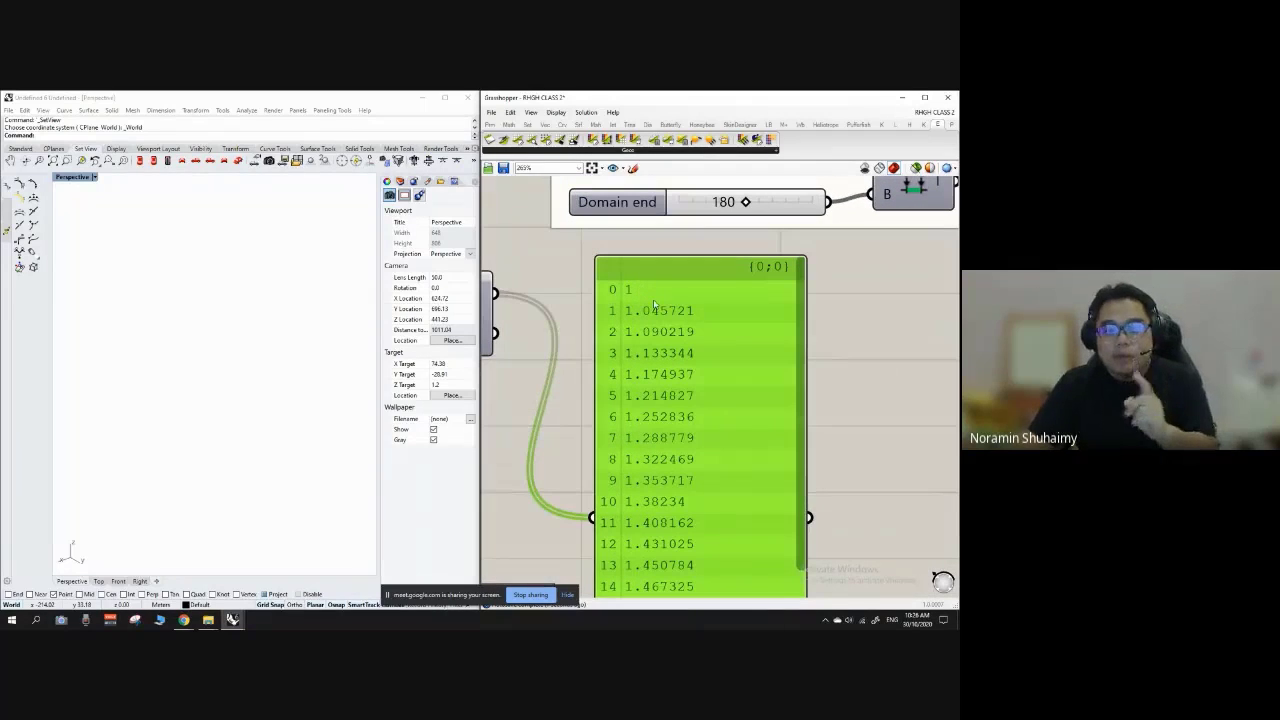
scroll(655, 305, "down", 3)
scroll(656, 303, "up", 3)
scroll(657, 300, "down", 4)
scroll(659, 297, "up", 2)
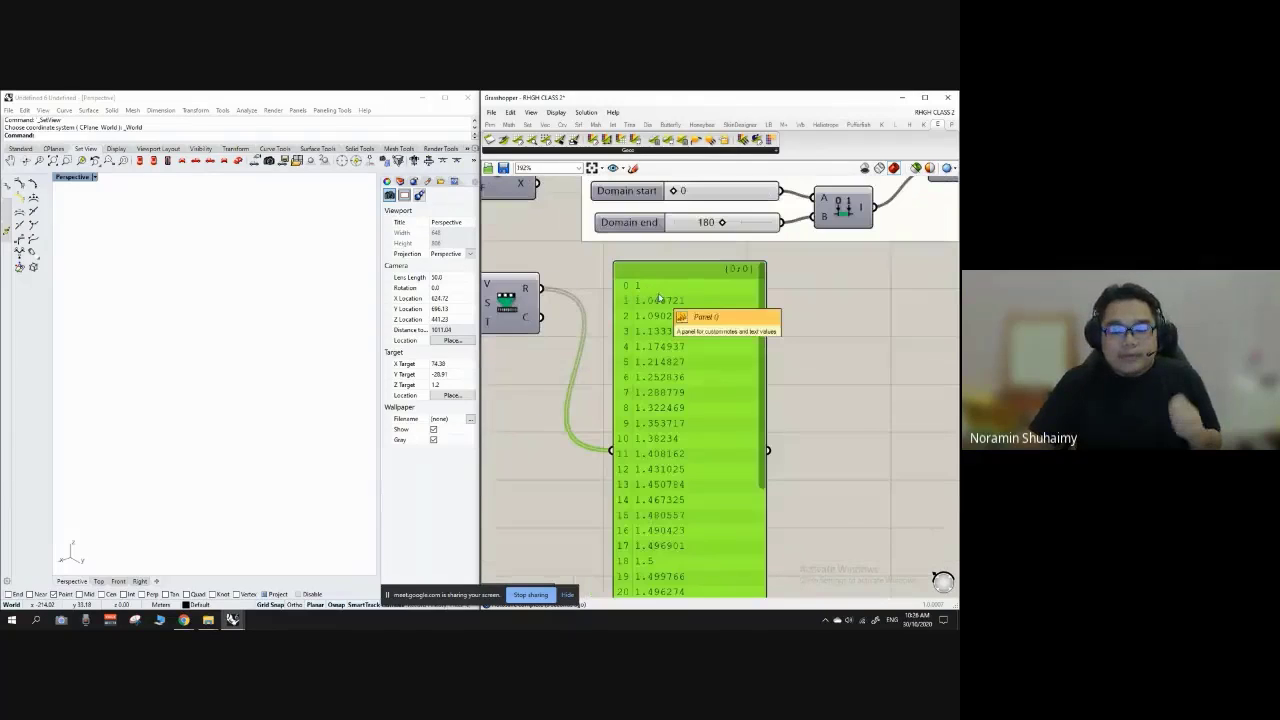
scroll(660, 298, "down", 4)
right_click_drag(675, 300, 832, 278)
scroll(618, 312, "up", 6)
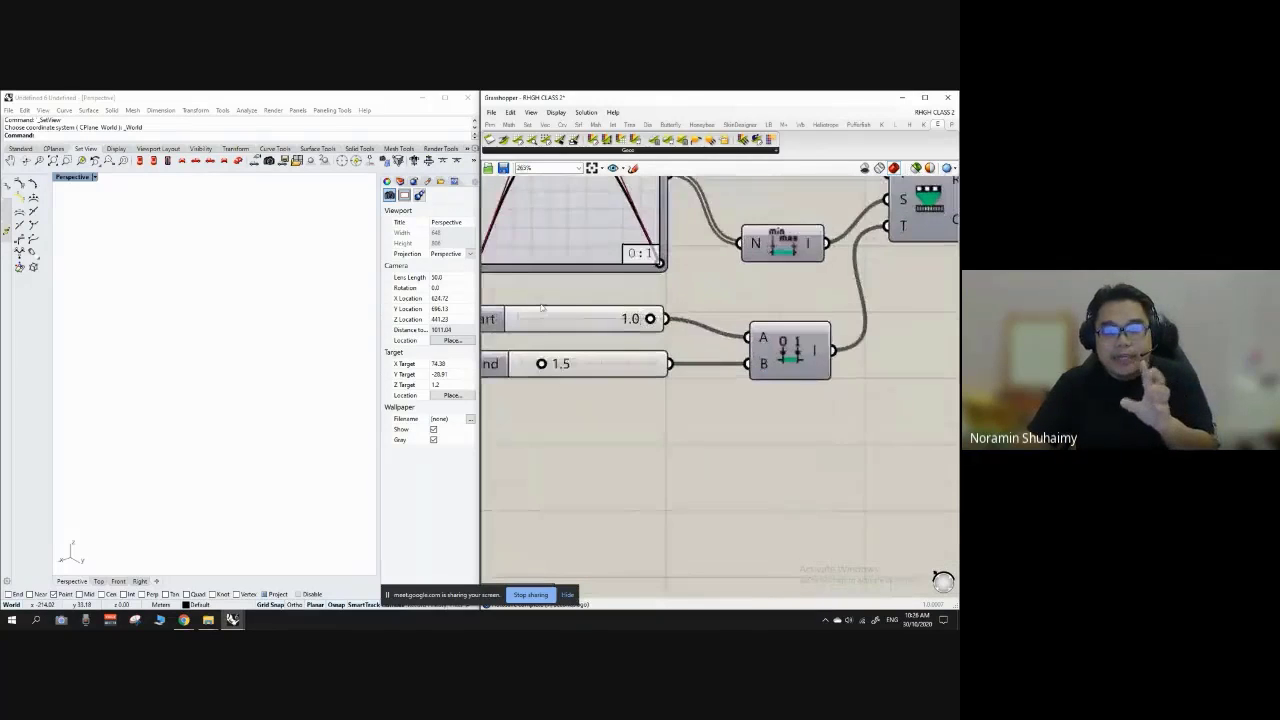
scroll(541, 308, "down", 5)
scroll(784, 280, "up", 3)
Step: Examine the last remapped values in the Panel and compare their progression with the Graph Mapper's Bezier curve
left_click_drag(869, 242, 867, 405)
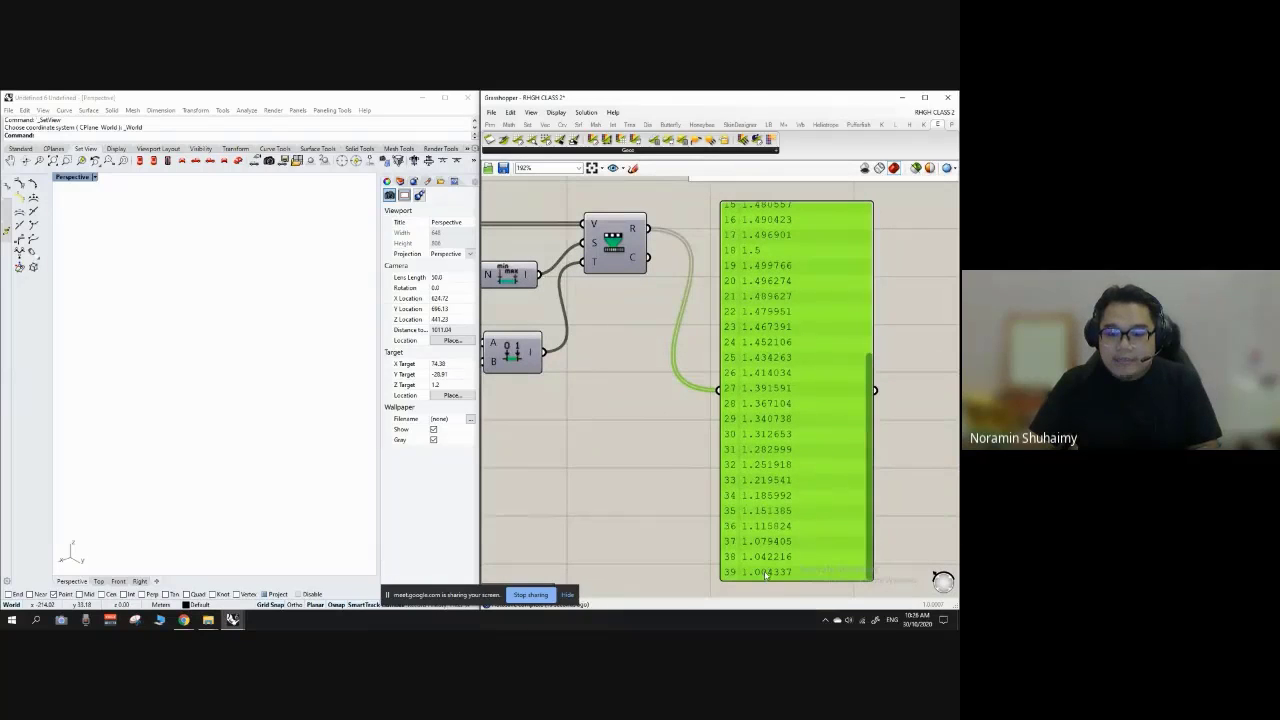
scroll(765, 574, "down", 2)
right_click_drag(495, 308, 529, 321)
scroll(529, 321, "up", 2)
left_click(533, 318)
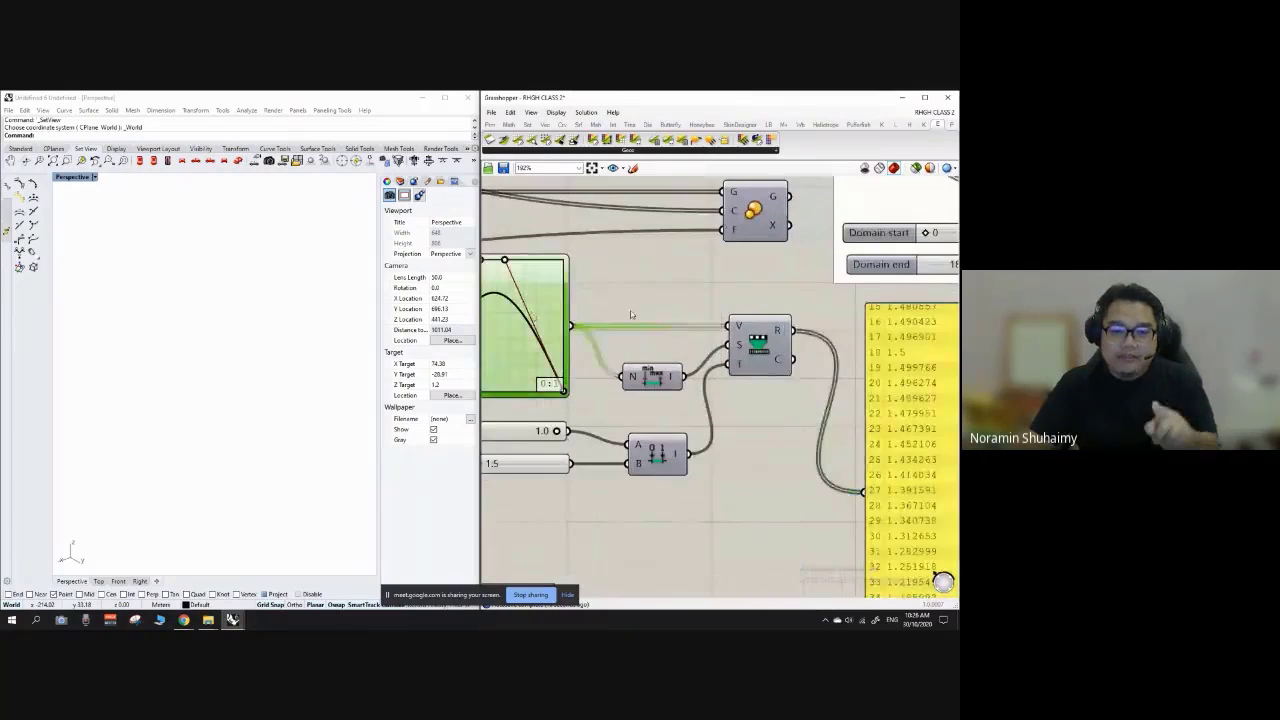
scroll(630, 314, "down", 3)
scroll(532, 309, "up", 1)
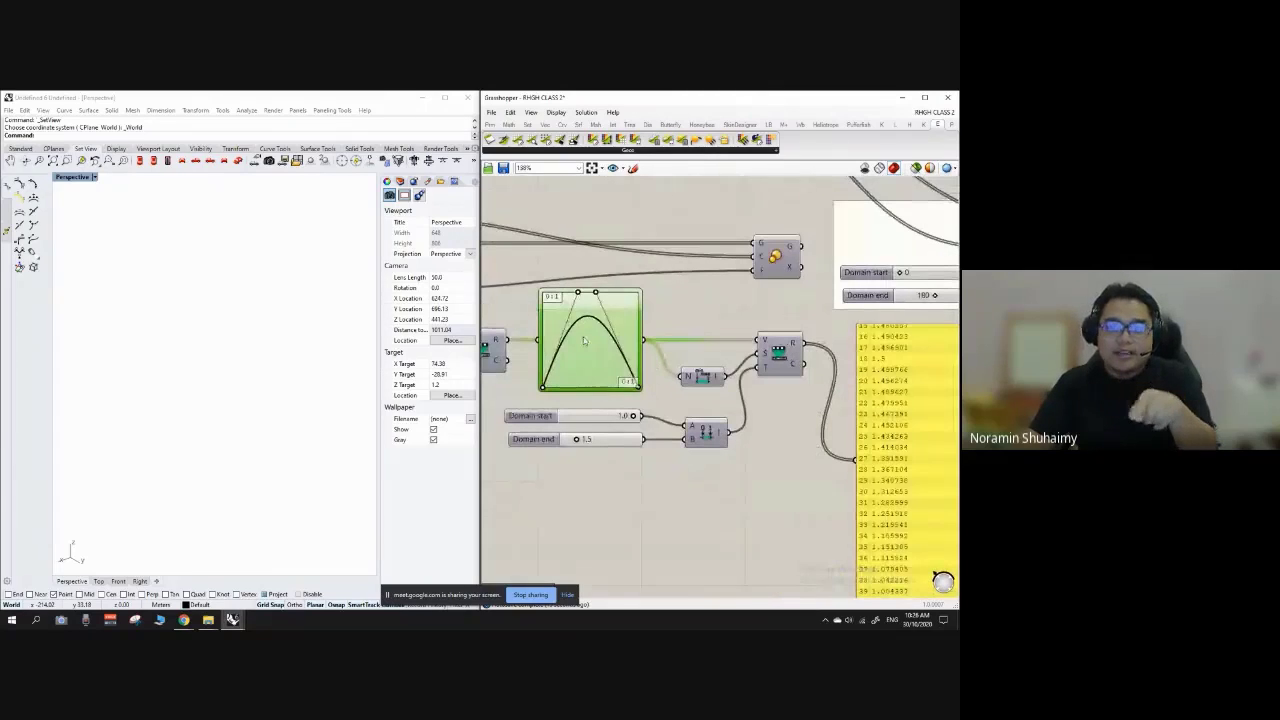
scroll(588, 340, "up", 2)
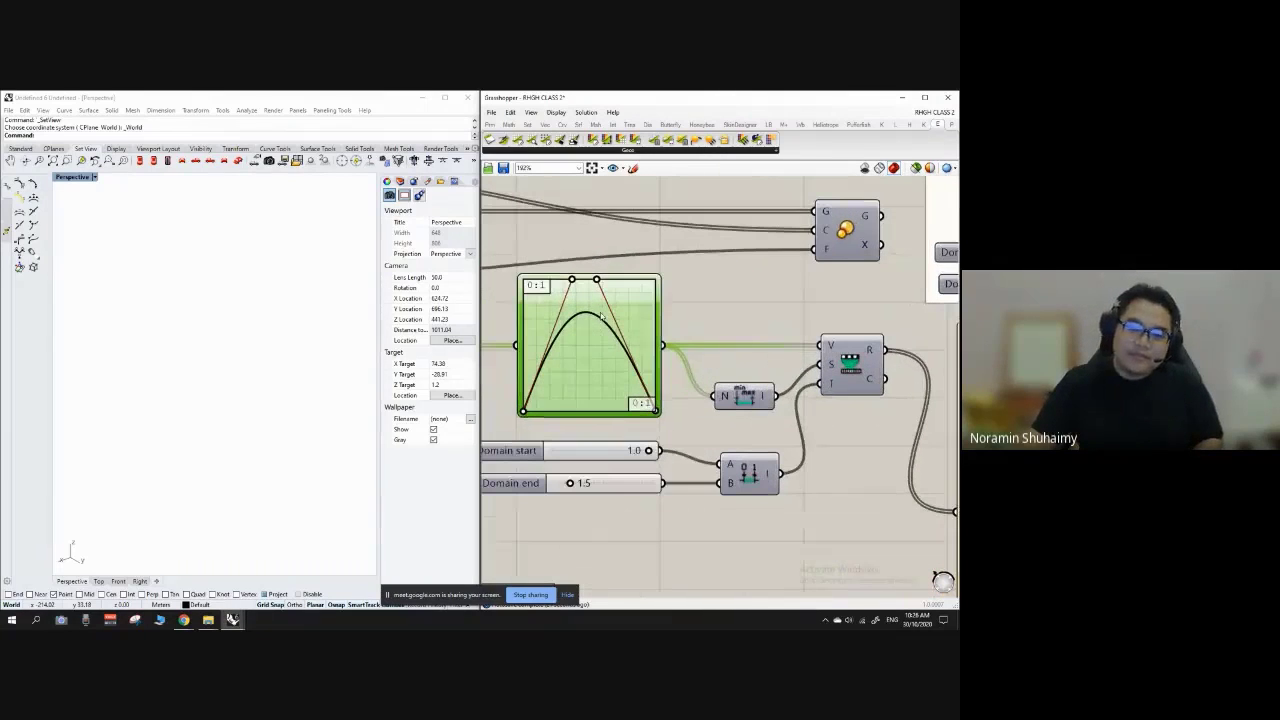
Step: Change the Graph Mapper's graph type to Linear
left_click(703, 315)
scroll(603, 314, "down", 4)
left_click(594, 330)
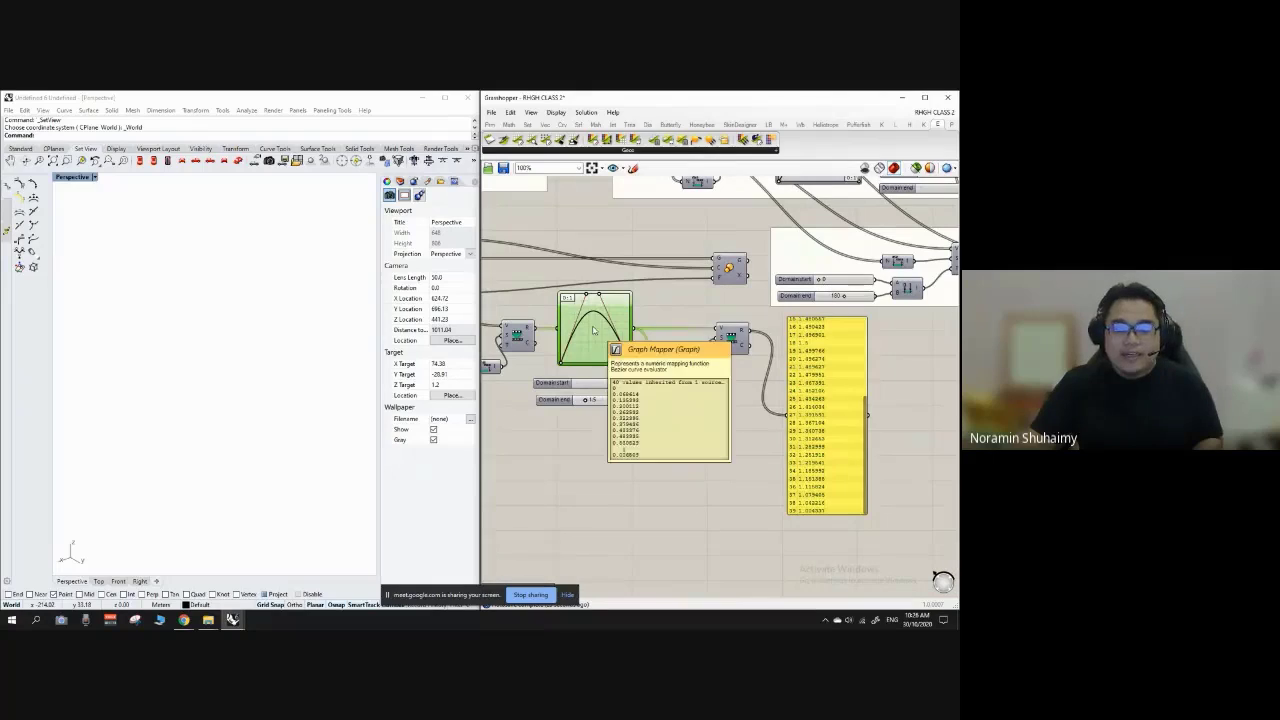
right_click(594, 330)
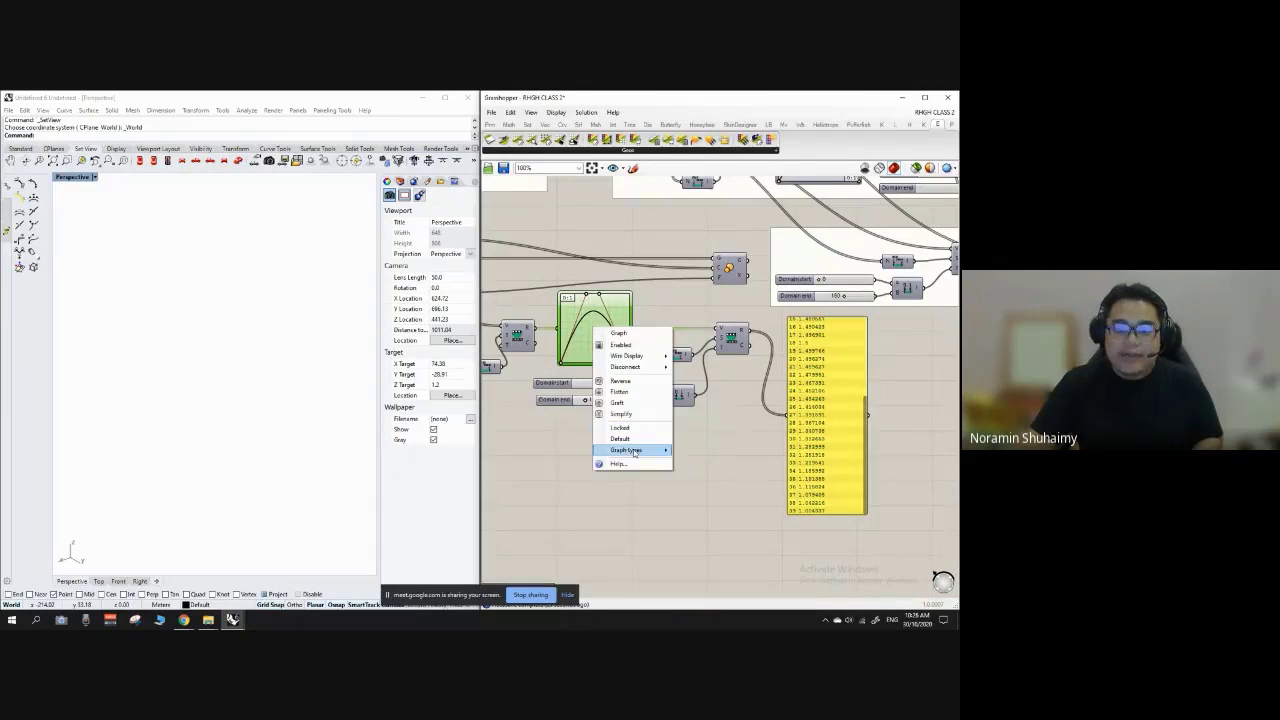
mouse_move(640, 451)
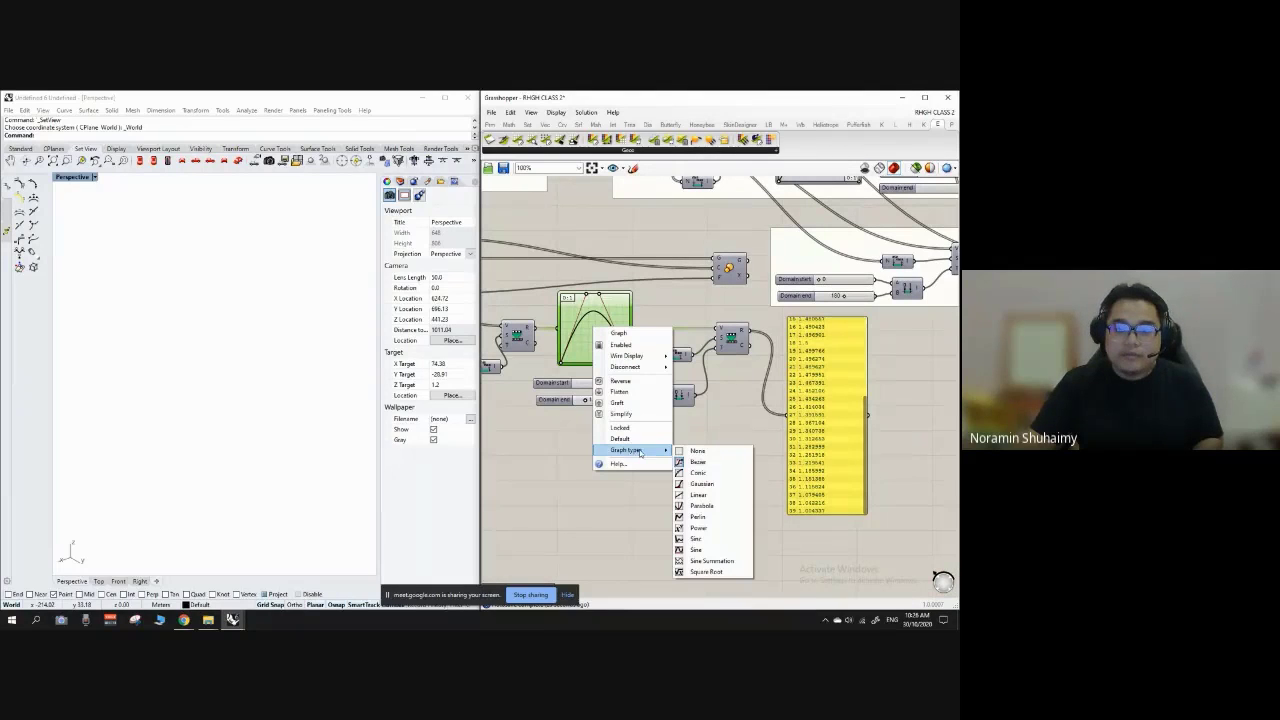
left_click(710, 496)
scroll(571, 334, "up", 3)
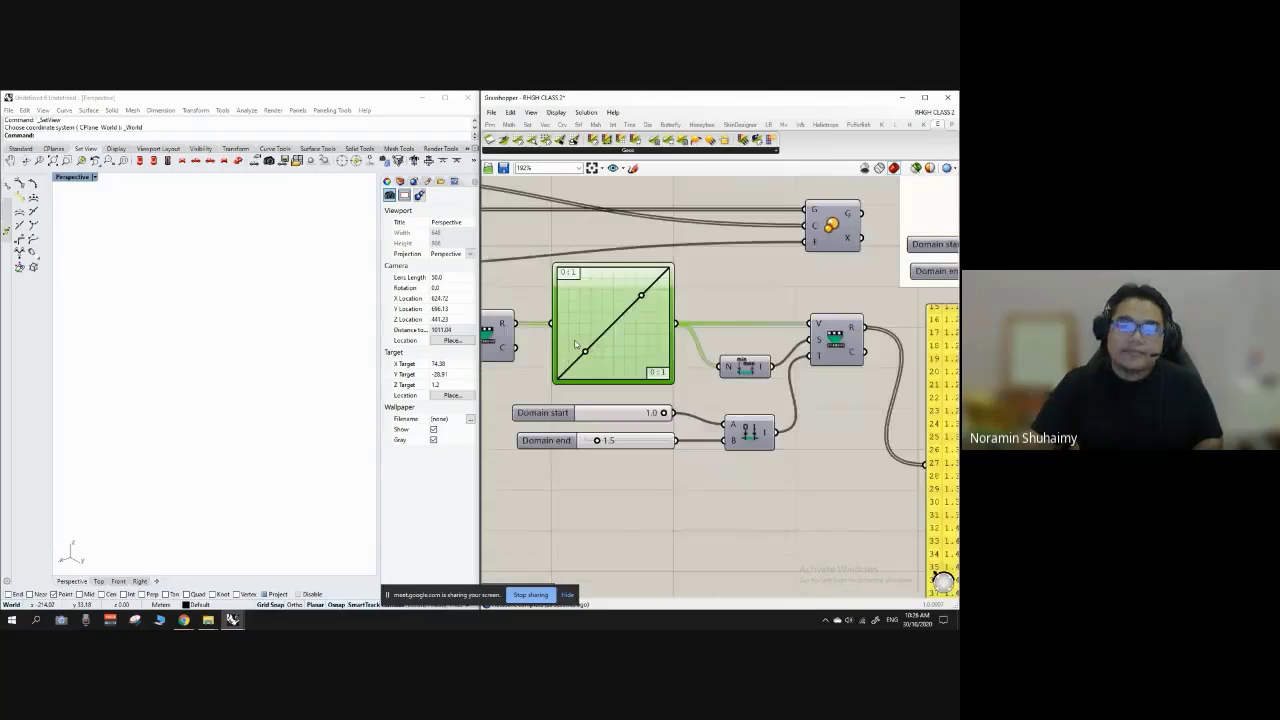
Step: Examine how the remapped values in the Panel progress with the linear graph
scroll(629, 351, "down", 3)
scroll(652, 328, "up", 2)
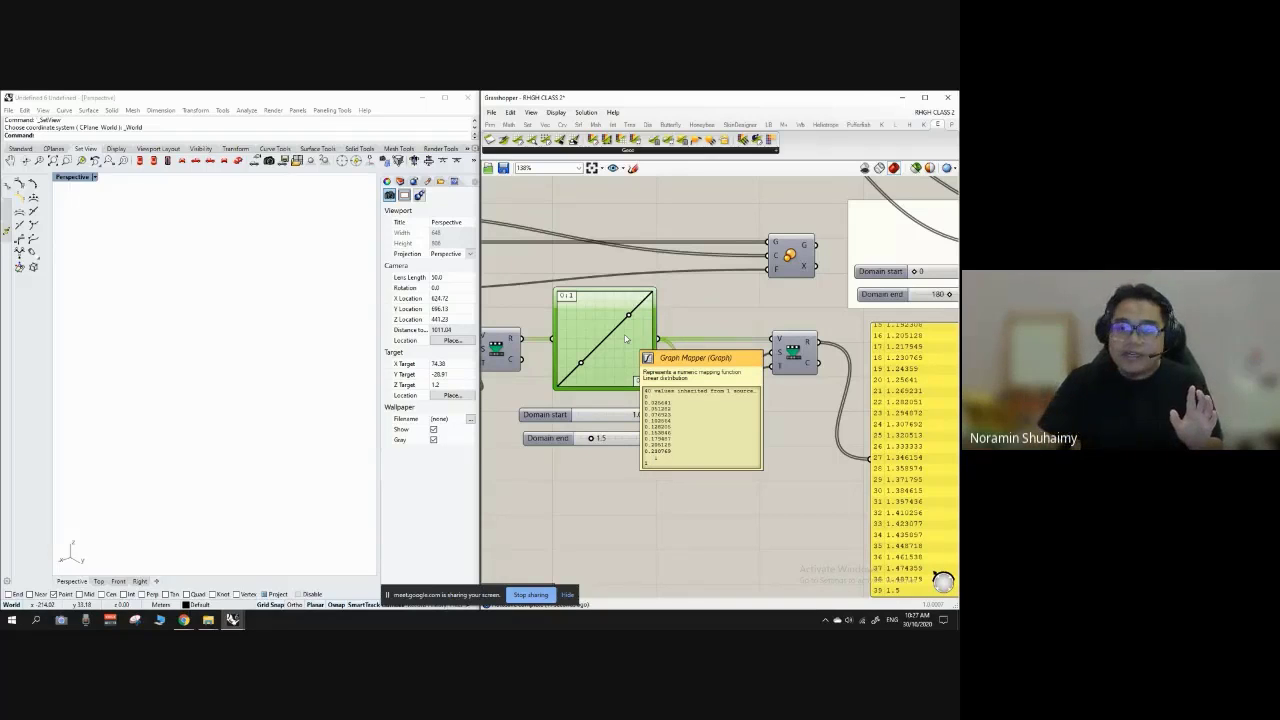
scroll(626, 338, "down", 1)
scroll(627, 330, "up", 3)
right_click_drag(627, 335, 647, 315)
scroll(628, 372, "down", 3)
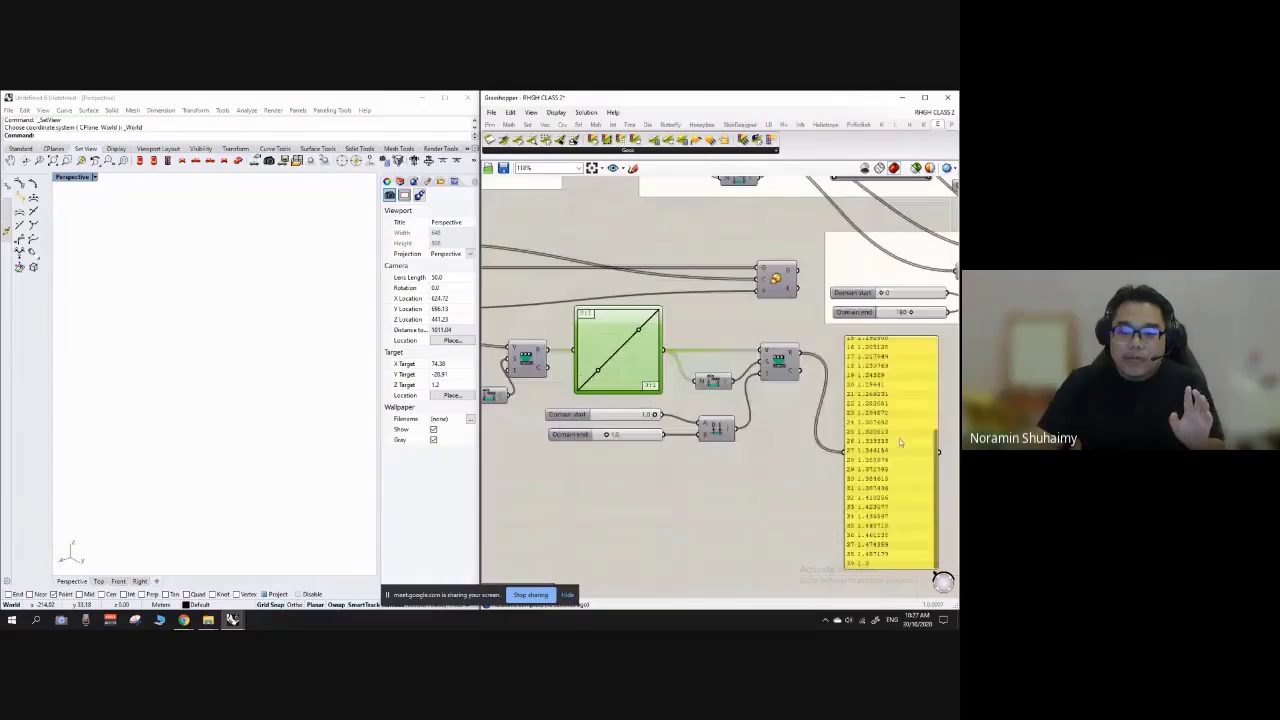
scroll(900, 442, "up", 2)
left_click_drag(888, 427, 884, 458)
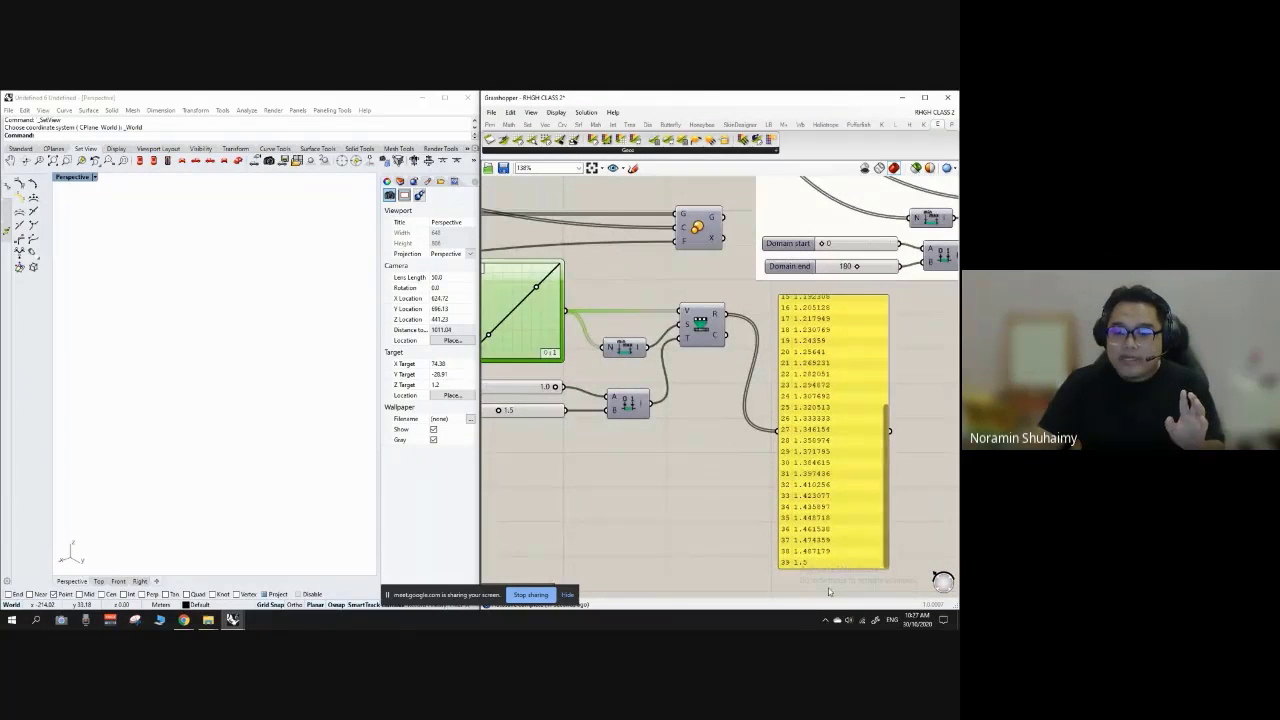
scroll(826, 482, "up", 2)
scroll(655, 460, "down", 6)
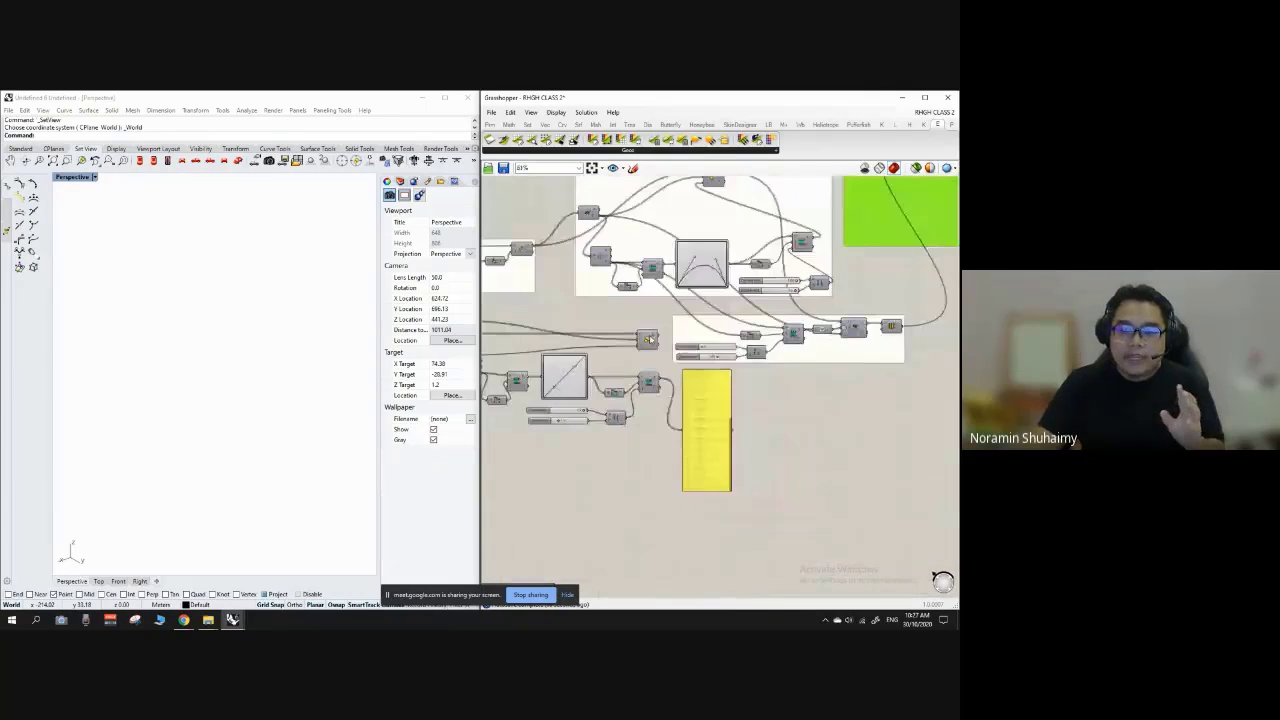
Step: Examine the Scale component's inputs alongside the remapped output and trace the slider wired to its factor
scroll(648, 341, "up", 2)
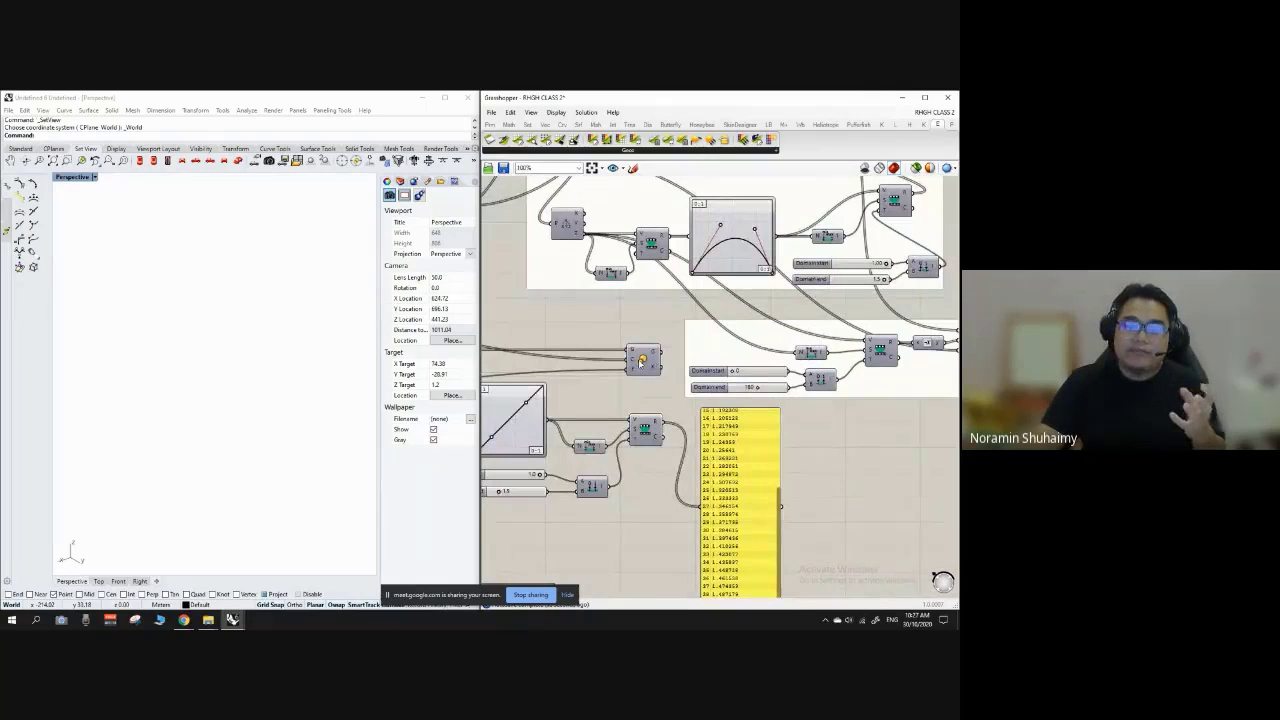
scroll(642, 360, "down", 3)
scroll(661, 338, "up", 1)
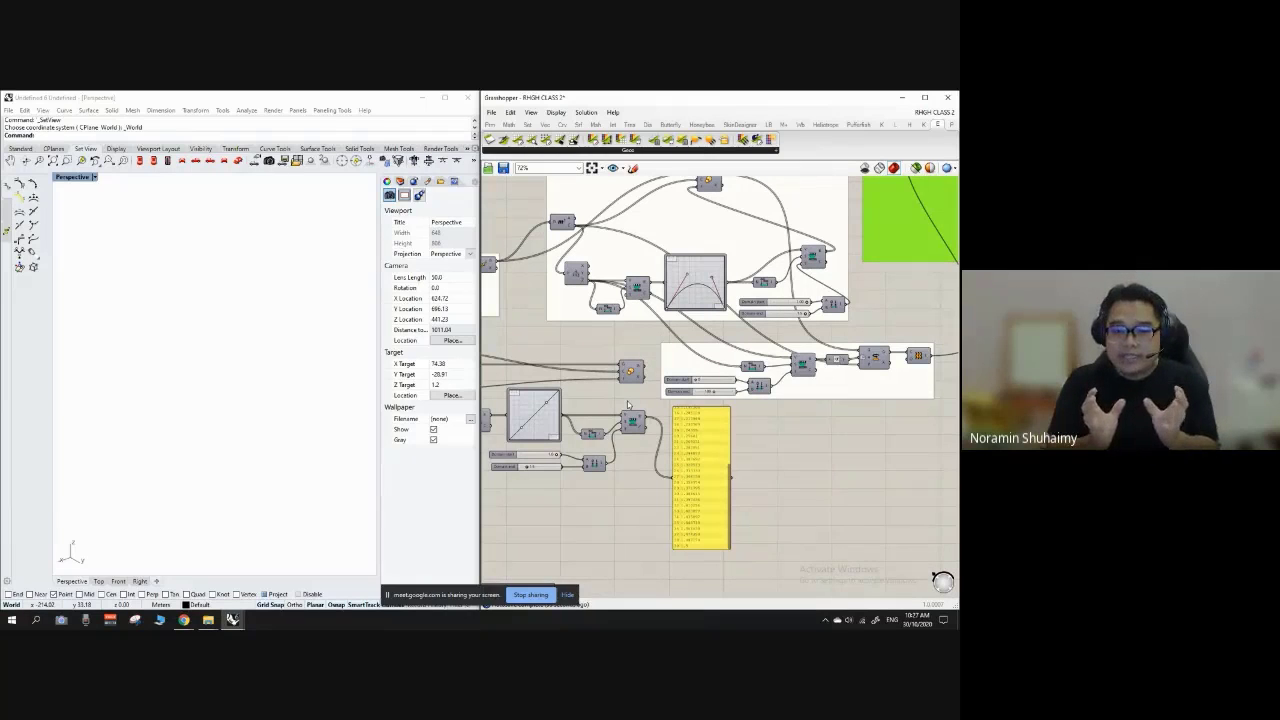
scroll(624, 418, "up", 4)
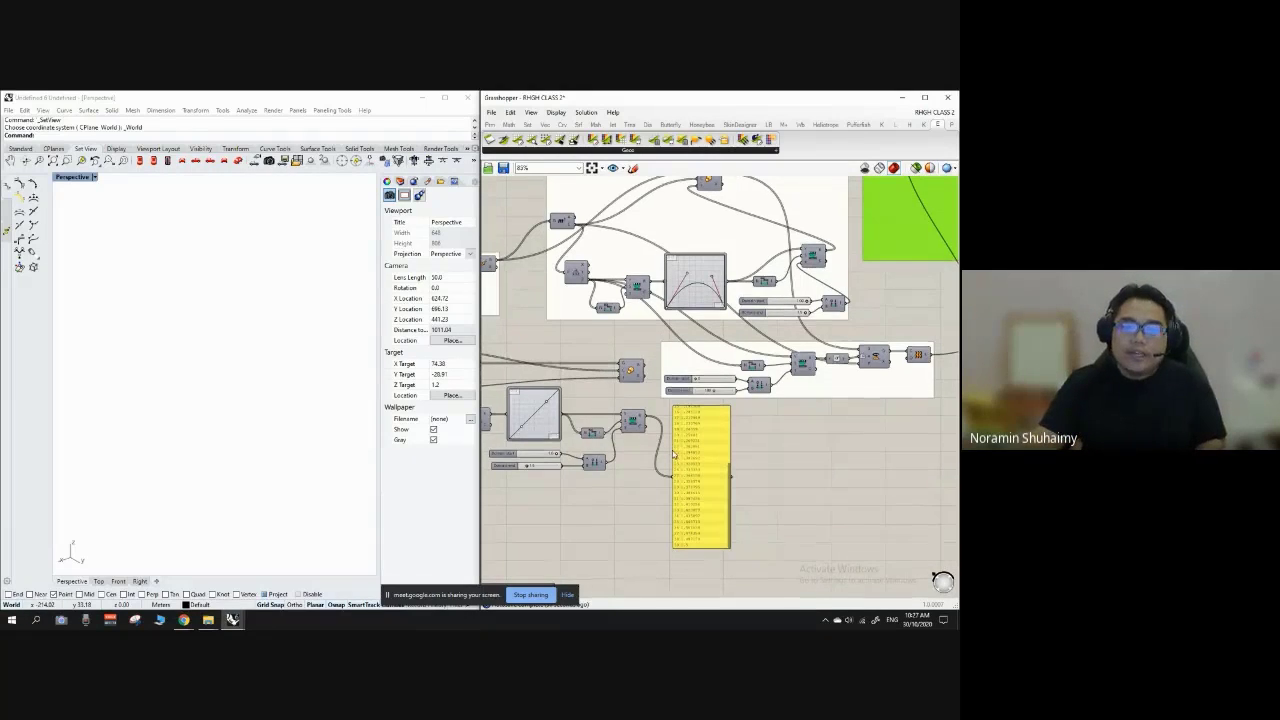
scroll(633, 440, "up", 2)
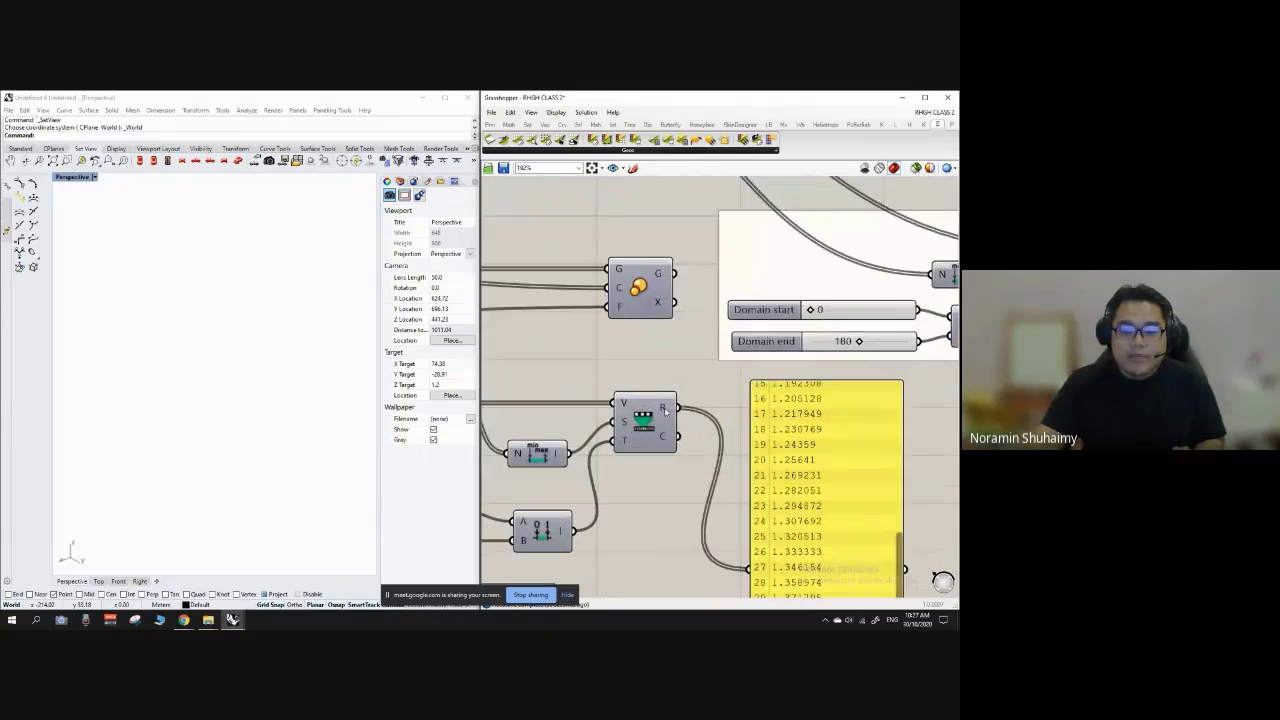
scroll(676, 360, "down", 3)
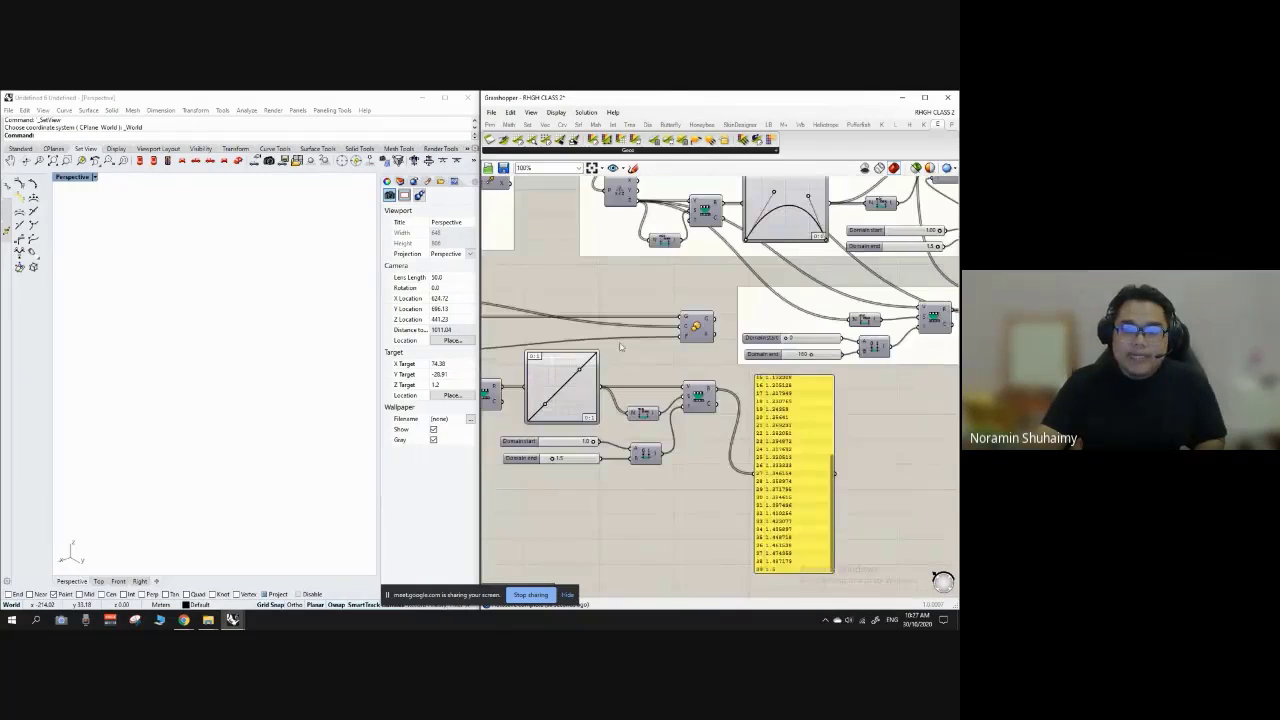
scroll(701, 343, "up", 3)
scroll(783, 343, "down", 7)
scroll(676, 353, "up", 4)
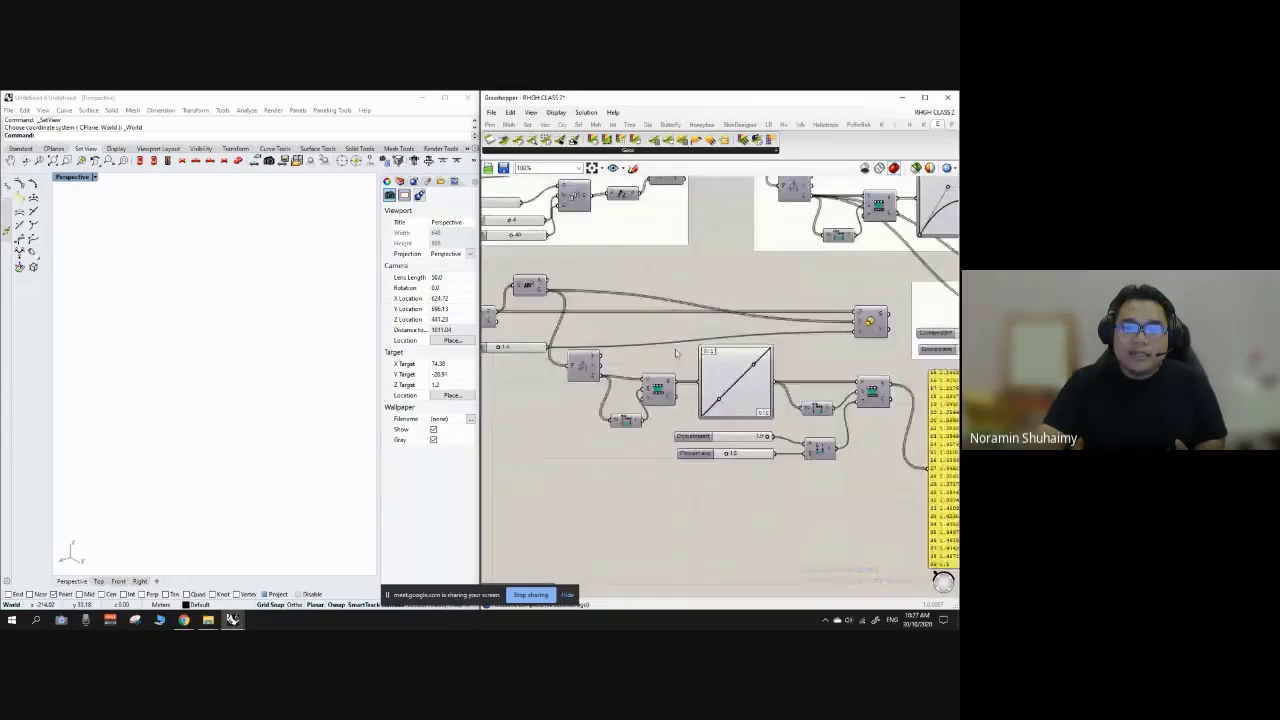
Step: Delete the Factor number slider that feeds the Scale component
scroll(676, 353, "down", 1)
left_click_drag(508, 348, 705, 330)
scroll(813, 349, "up", 3)
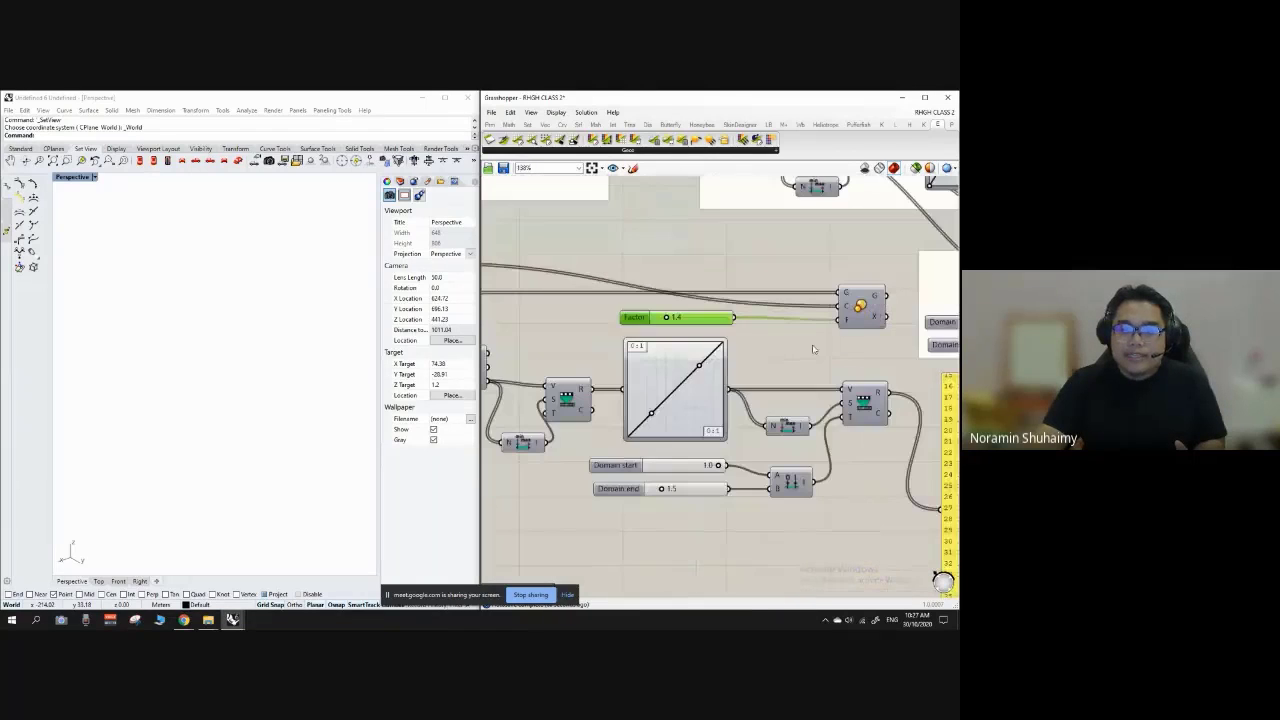
scroll(905, 268, "up", 1)
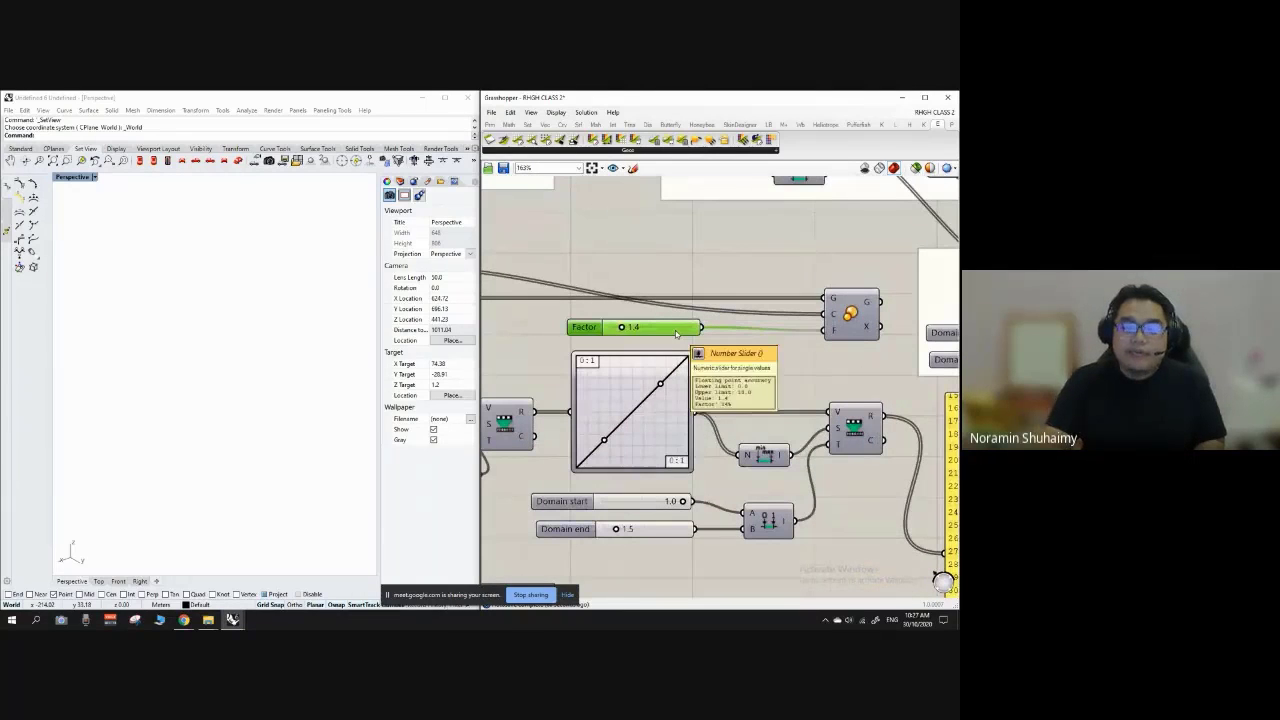
key("Delete")
Step: Connect the remapped graph values to the Scale component's factor input and turn on the component's preview
scroll(683, 326, "down", 2)
scroll(931, 407, "up", 2)
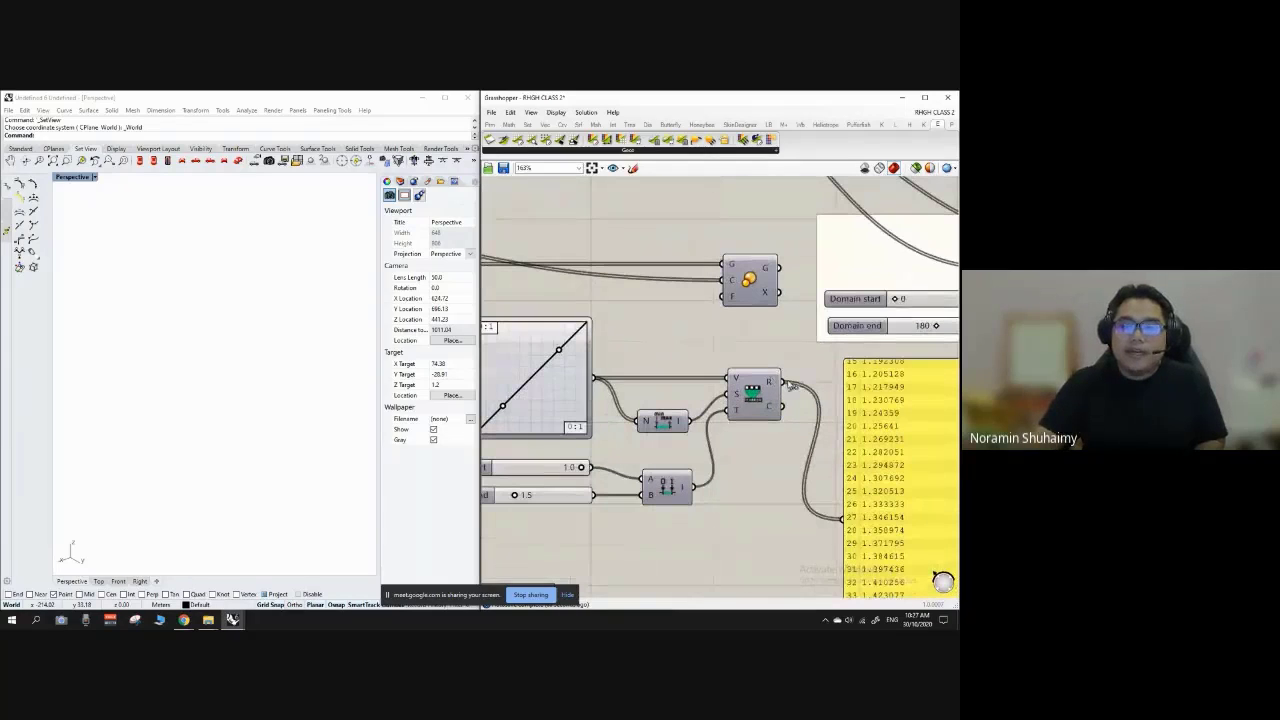
left_click_drag(779, 355, 723, 298)
scroll(726, 436, "down", 2)
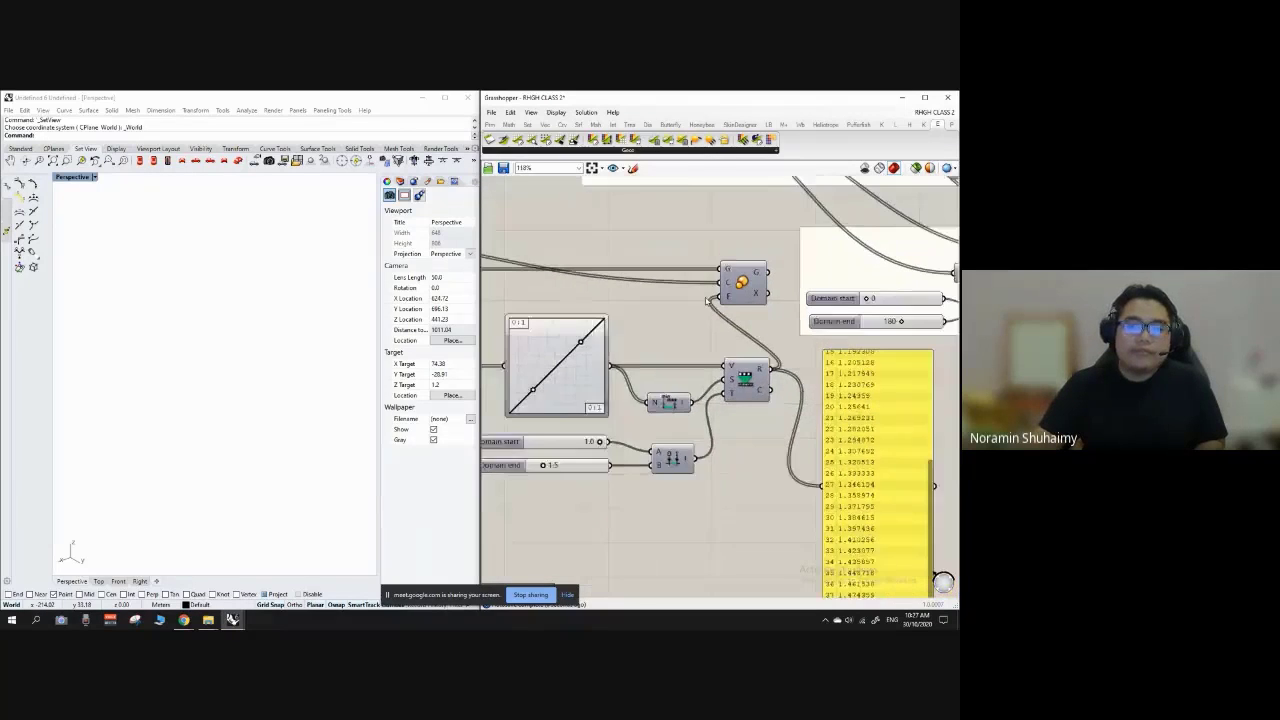
right_click(735, 285)
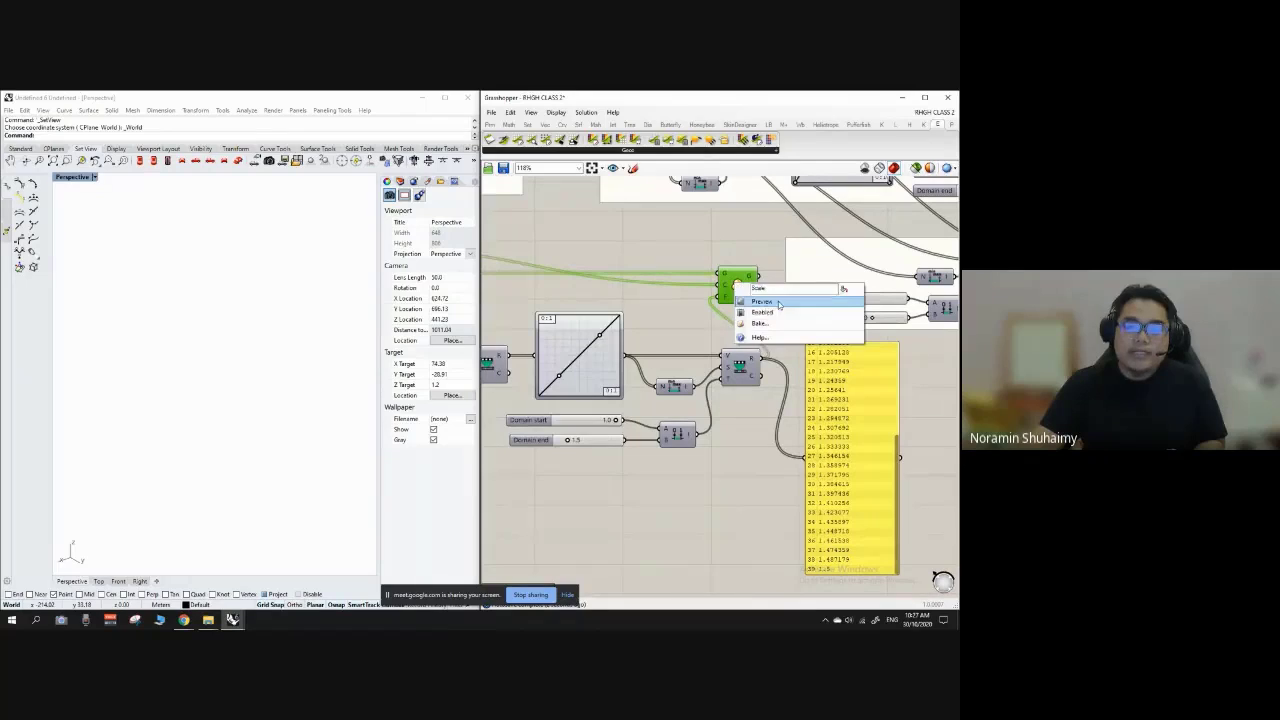
left_click(768, 302)
Step: Examine the scaled stack of rectangles in the perspective view from different angles and distances
right_click_drag(310, 347, 222, 378)
scroll(258, 288, "up", 5)
right_click(255, 286)
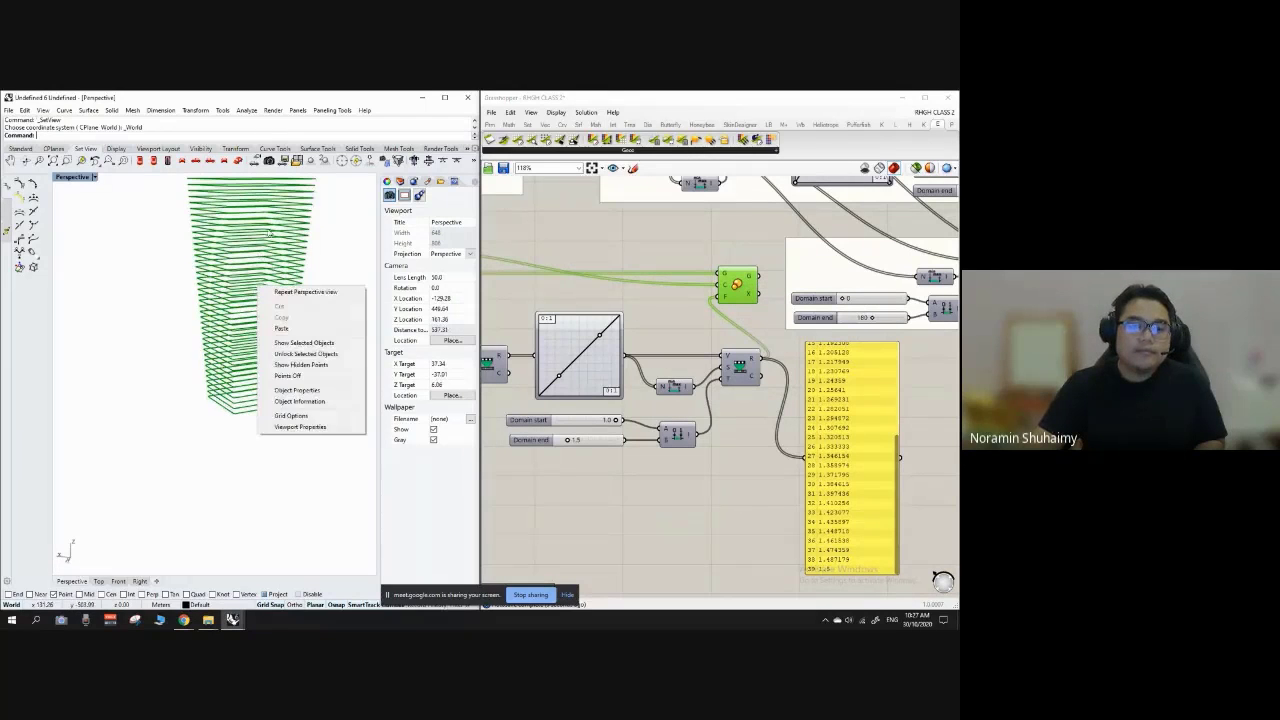
right_click_drag(284, 230, 294, 262)
left_click(609, 288)
right_click_drag(880, 396, 773, 359)
scroll(773, 359, "down", 5)
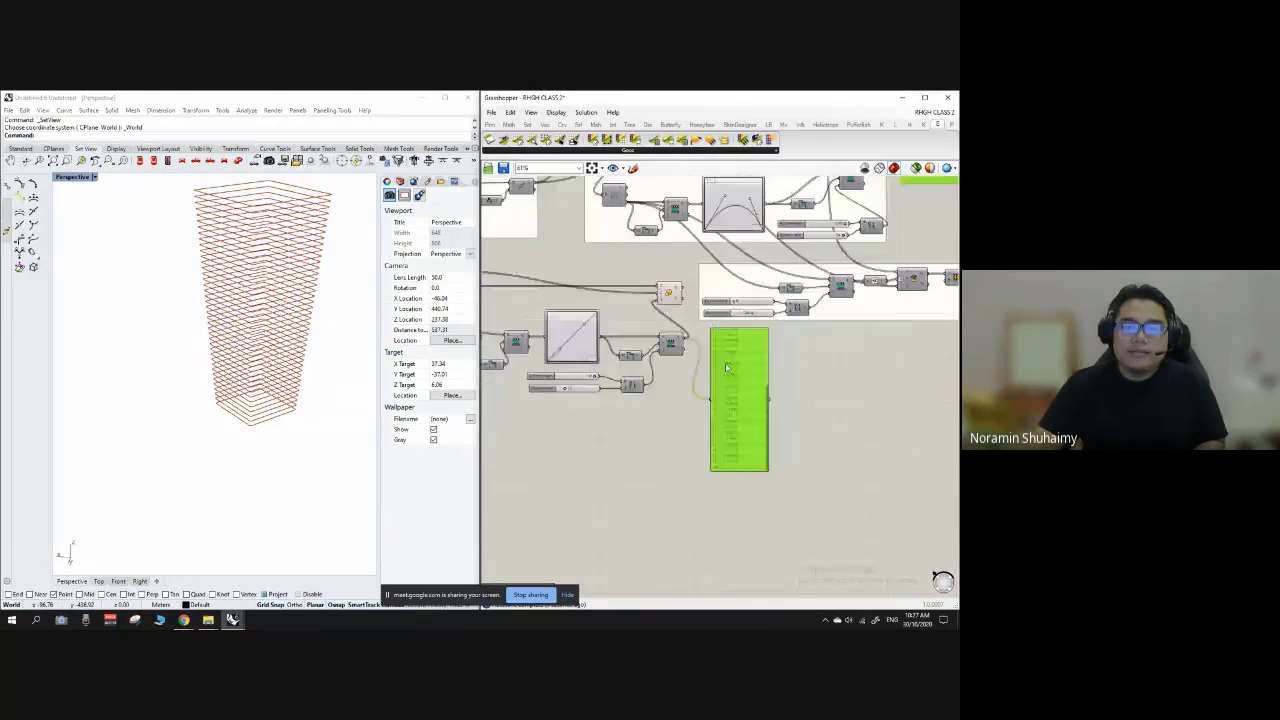
right_click_drag(305, 299, 232, 258)
scroll(232, 258, "down", 4)
mouse_move(236, 312)
right_mouse_down()
mouse_move(240, 264)
mouse_move(227, 324)
right_mouse_up()
scroll(241, 265, "up", 4)
scroll(227, 324, "up", 4)
Step: Group all components of the scaled tower definition, excluding the value panel, and shift the group away from the panel
right_click_drag(789, 355, 895, 418)
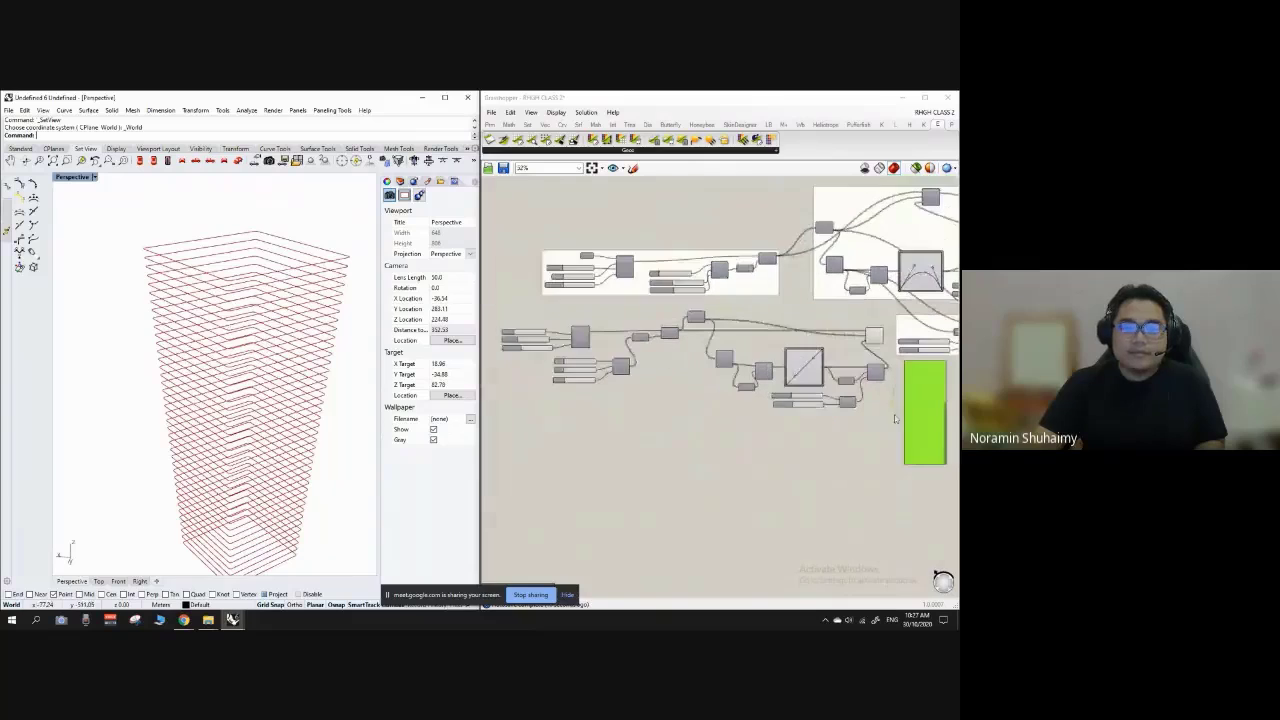
left_click_drag(897, 460, 488, 303)
key("ctrl+g")
right_click(600, 314)
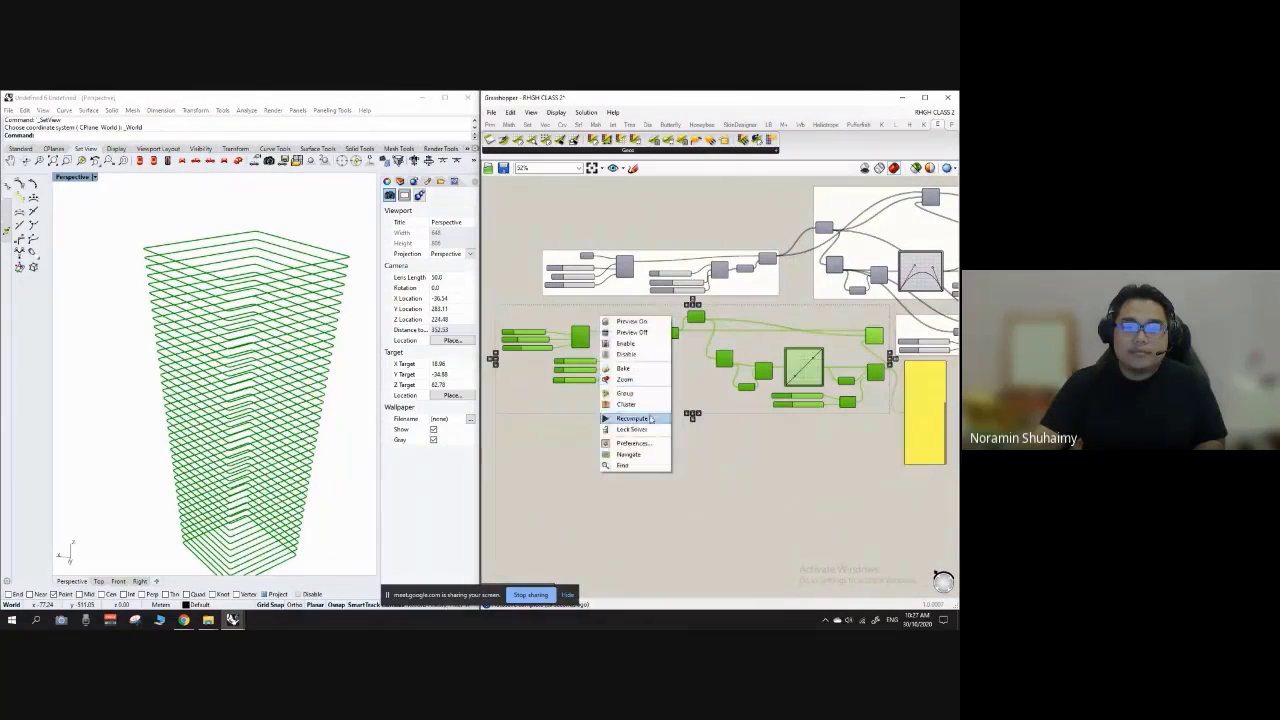
left_click(636, 412)
left_click_drag(730, 384, 634, 395)
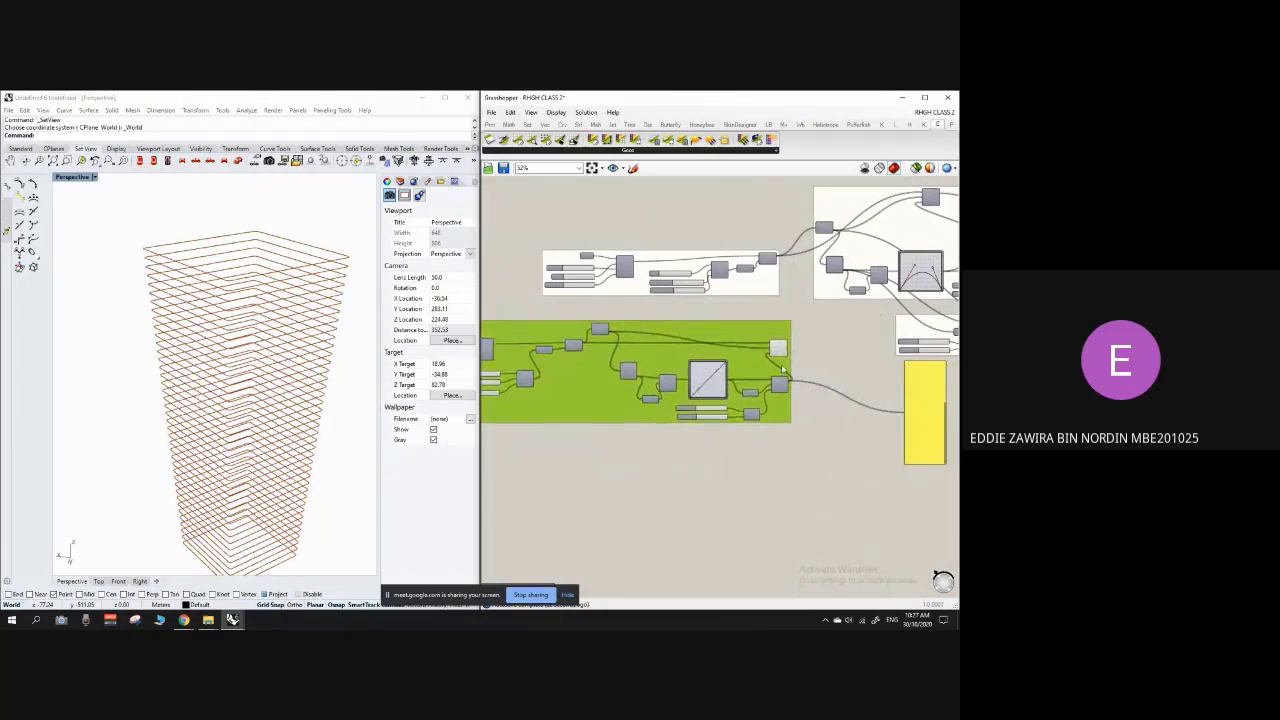
left_click(831, 345)
Step: Reverse the linear graph in the Graph Mapper so it descends from the upper-left to the lower-right corner
scroll(831, 345, "up", 5)
scroll(700, 390, "down", 3)
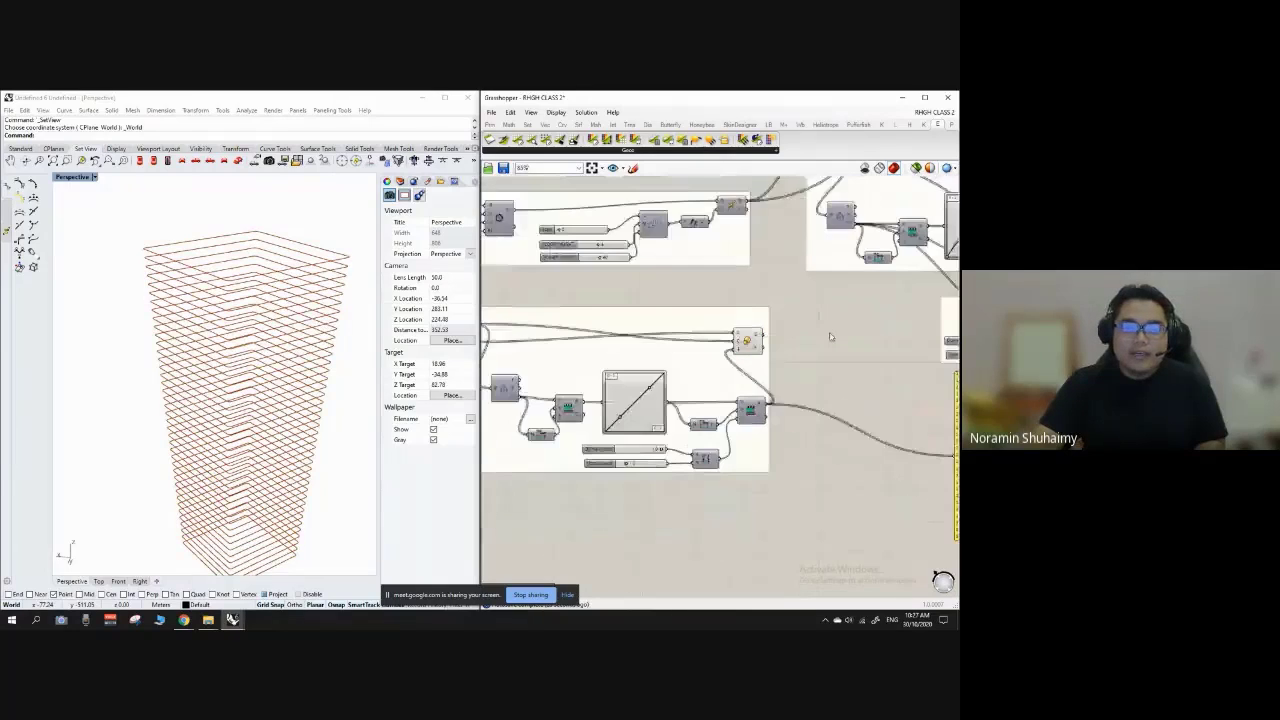
scroll(699, 391, "up", 2)
scroll(699, 391, "up", 3)
left_click(648, 392)
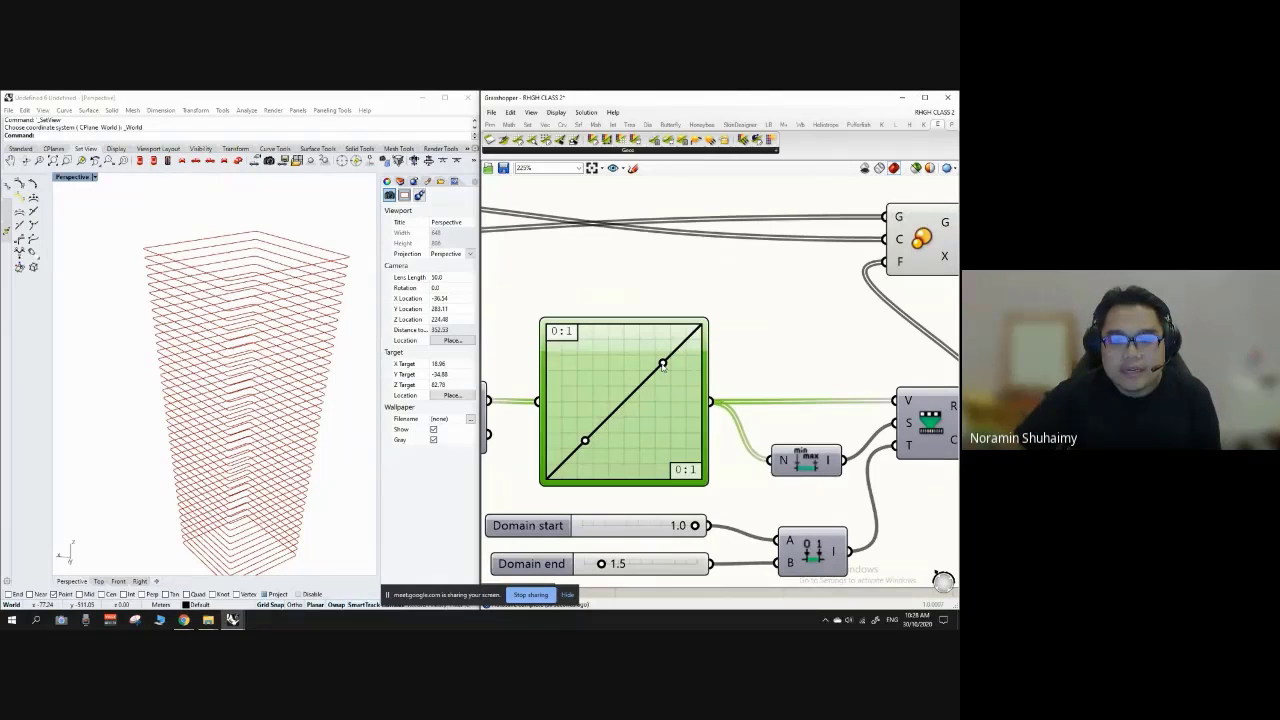
left_click_drag(662, 363, 660, 470)
left_click_drag(586, 442, 545, 328)
left_click_drag(659, 474, 697, 476)
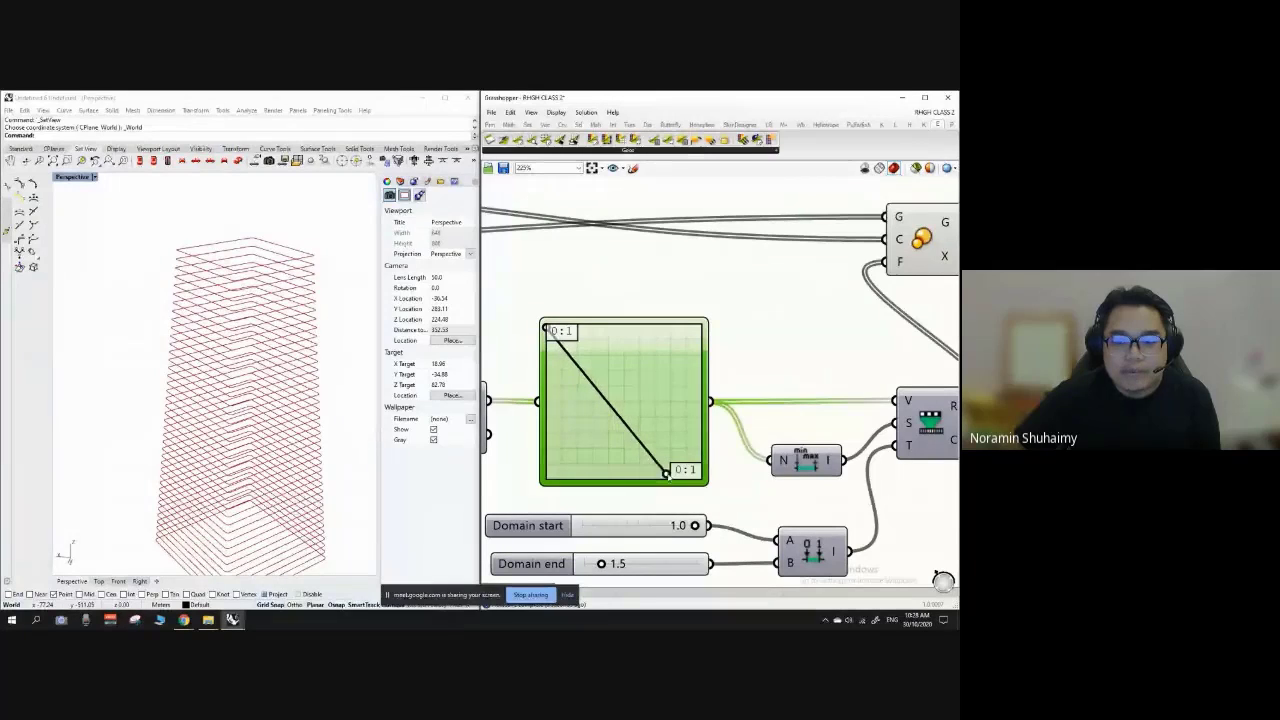
scroll(276, 320, "down", 3)
right_click_drag(276, 320, 272, 342)
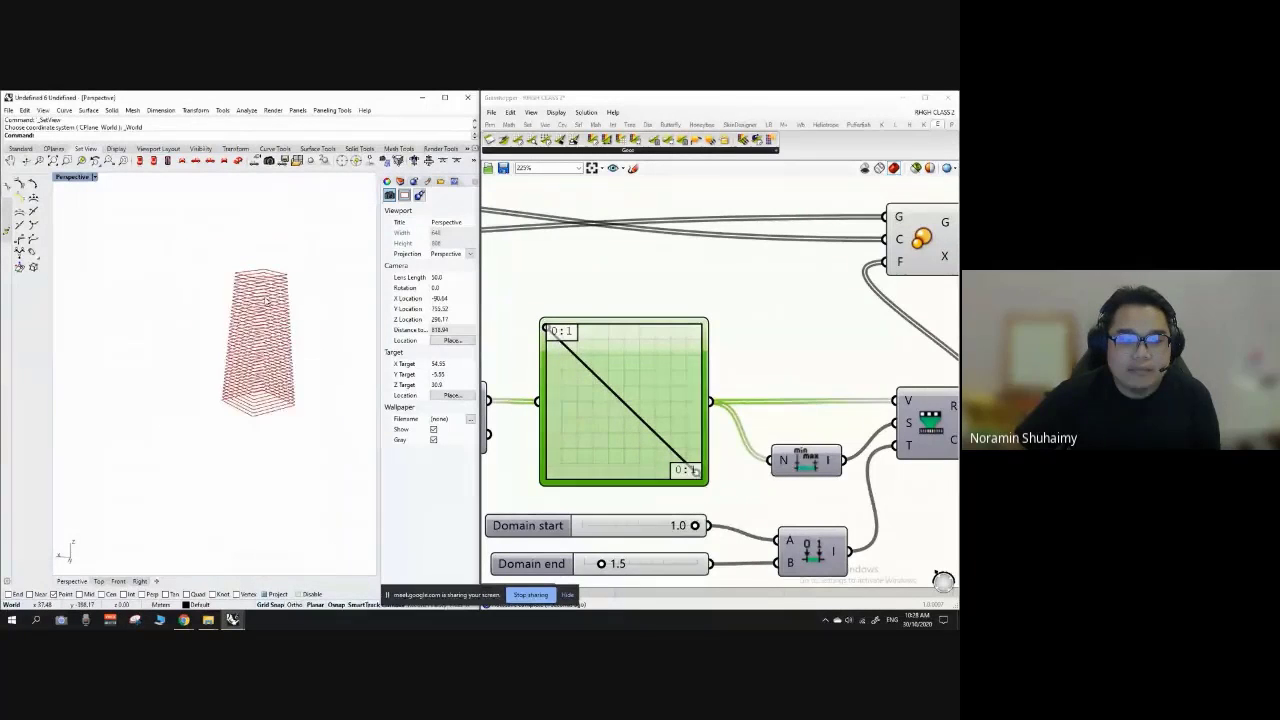
Step: Move the value panel close to the right edge of the grouped tower definition
scroll(265, 280, "up", 5)
scroll(669, 347, "down", 7)
scroll(843, 336, "up", 3)
left_click_drag(697, 343, 541, 293)
scroll(541, 293, "up", 3)
scroll(706, 320, "down", 7)
scroll(643, 333, "up", 4)
scroll(643, 333, "up", 3)
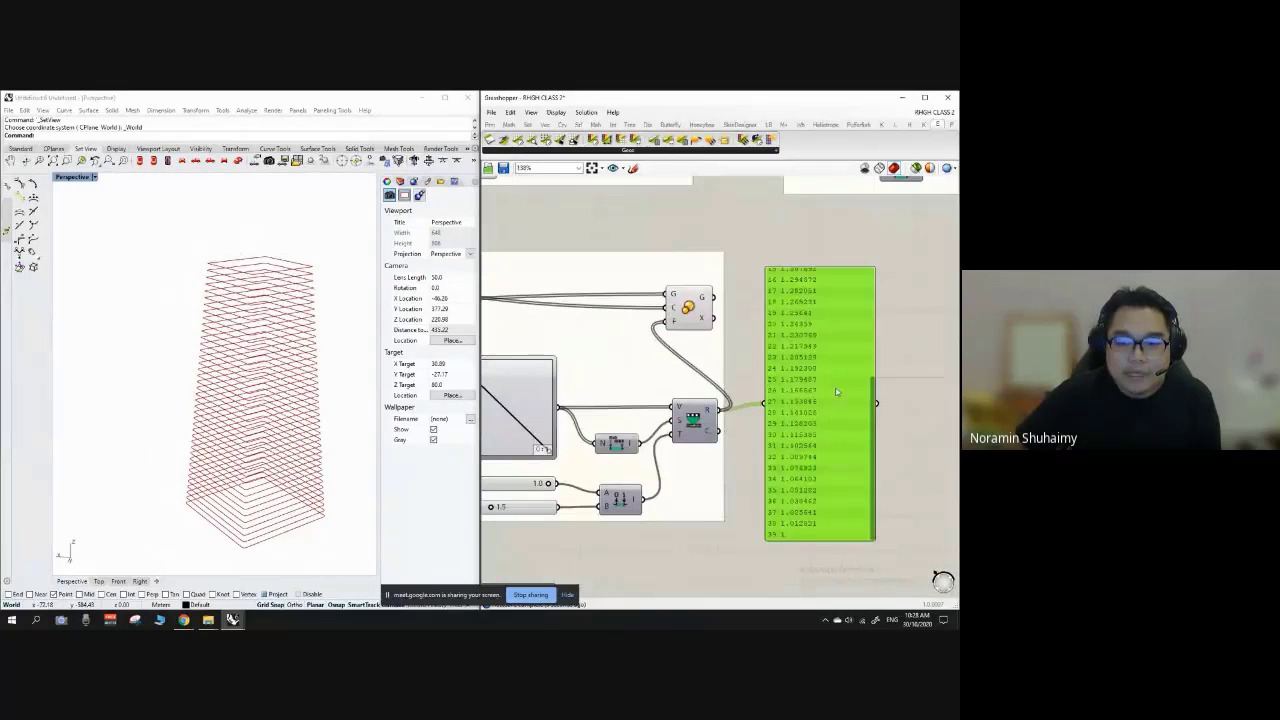
Step: Examine the first and last remapped scale values in the panel
left_click_drag(876, 401, 837, 289)
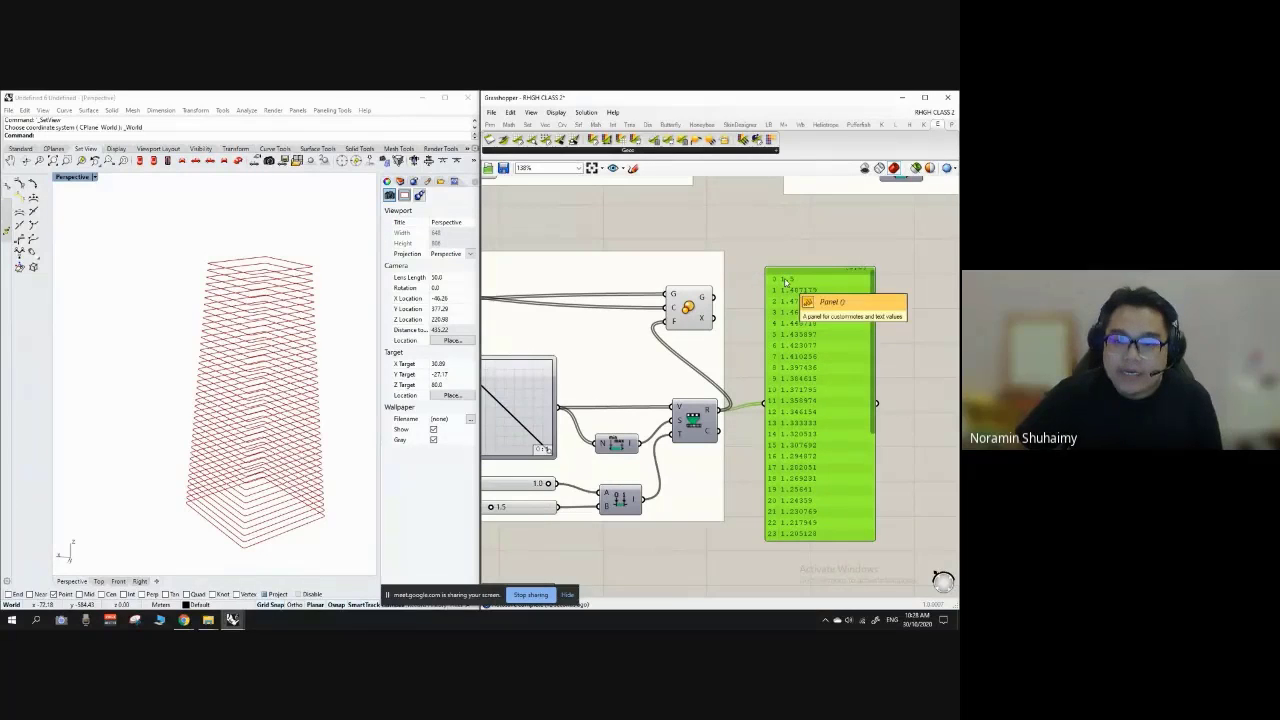
left_click_drag(875, 293, 872, 400)
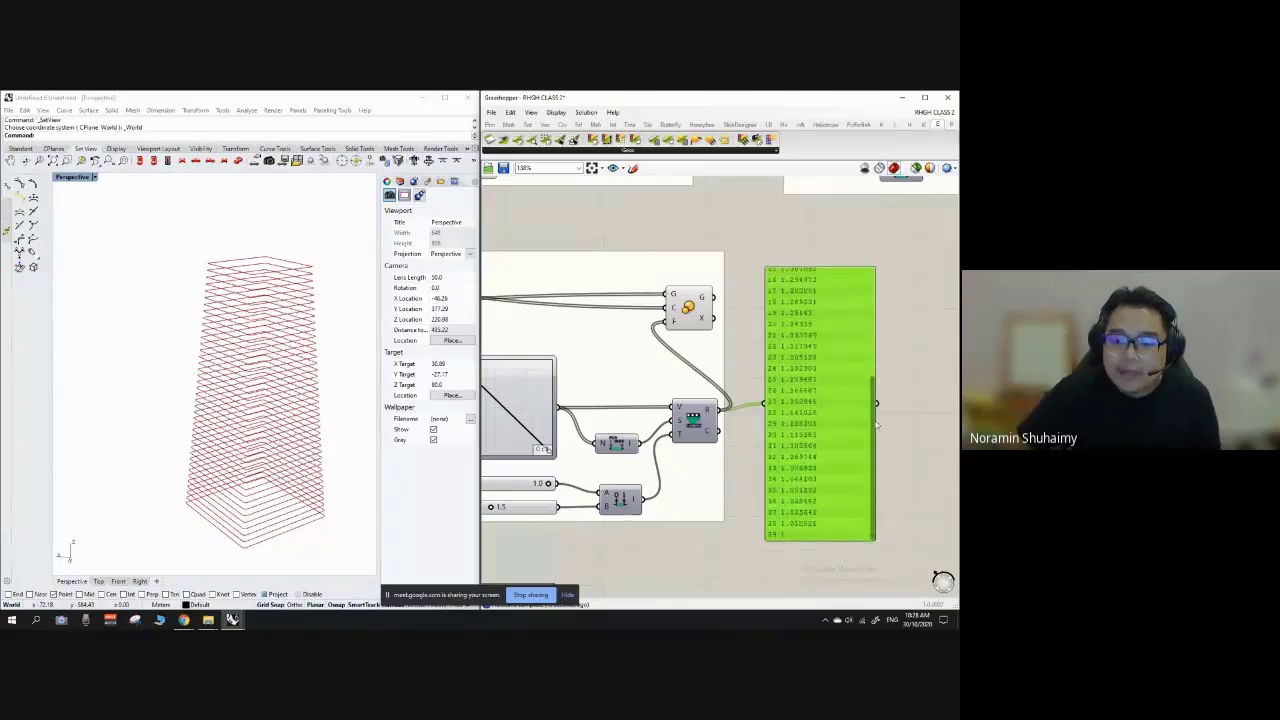
left_click(939, 331)
Step: Change the Graph Mapper's graph type to Bezier and check the tower's shape in perspective
scroll(932, 328, "down", 3)
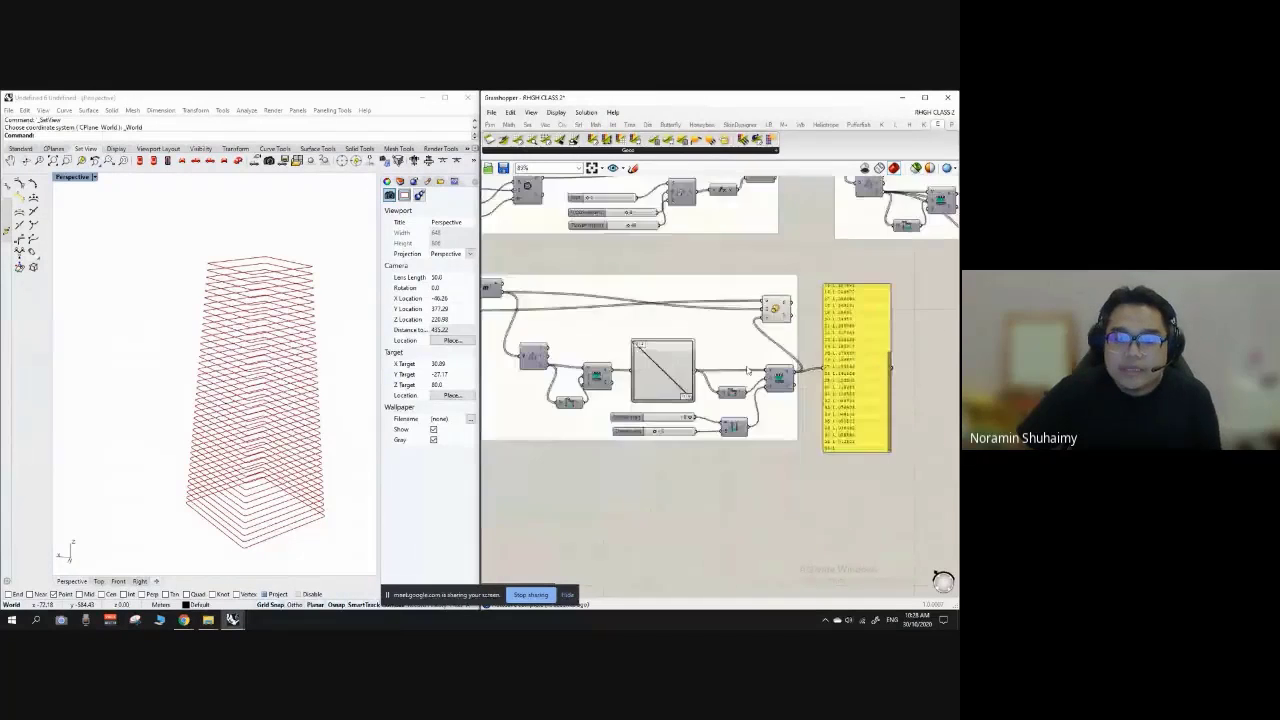
scroll(631, 353, "up", 3)
left_click(687, 361)
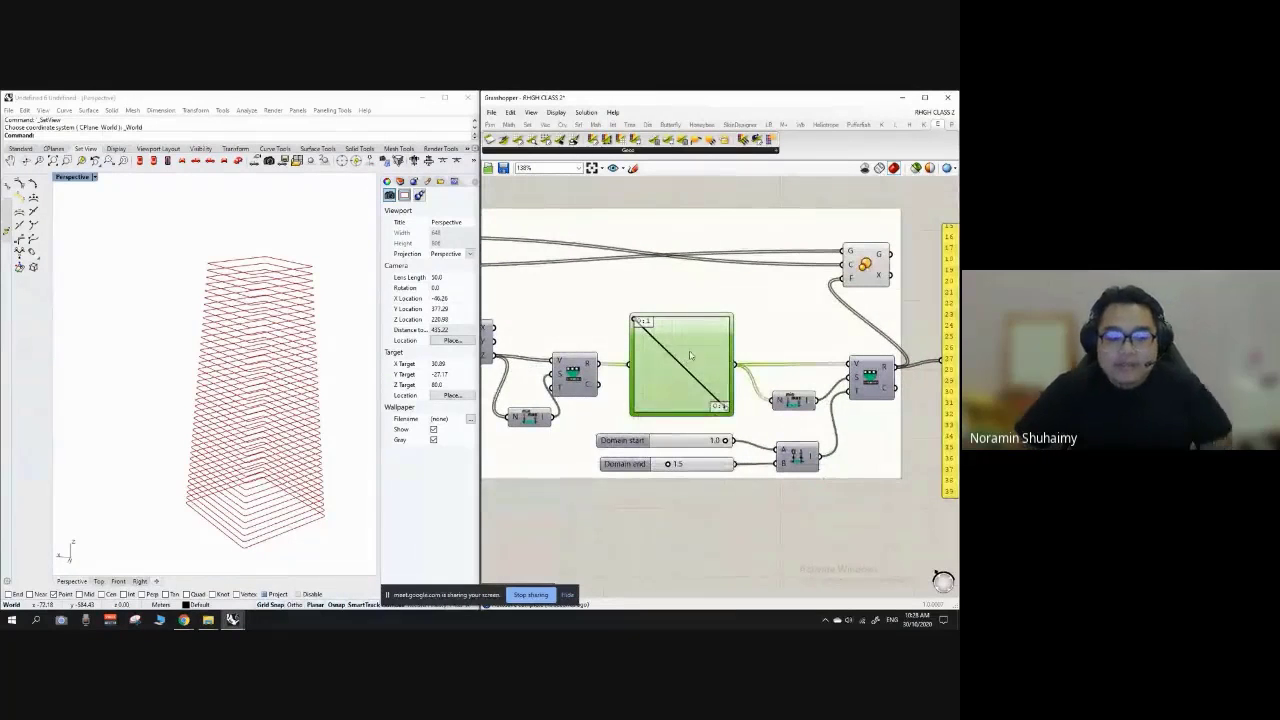
right_click(689, 354)
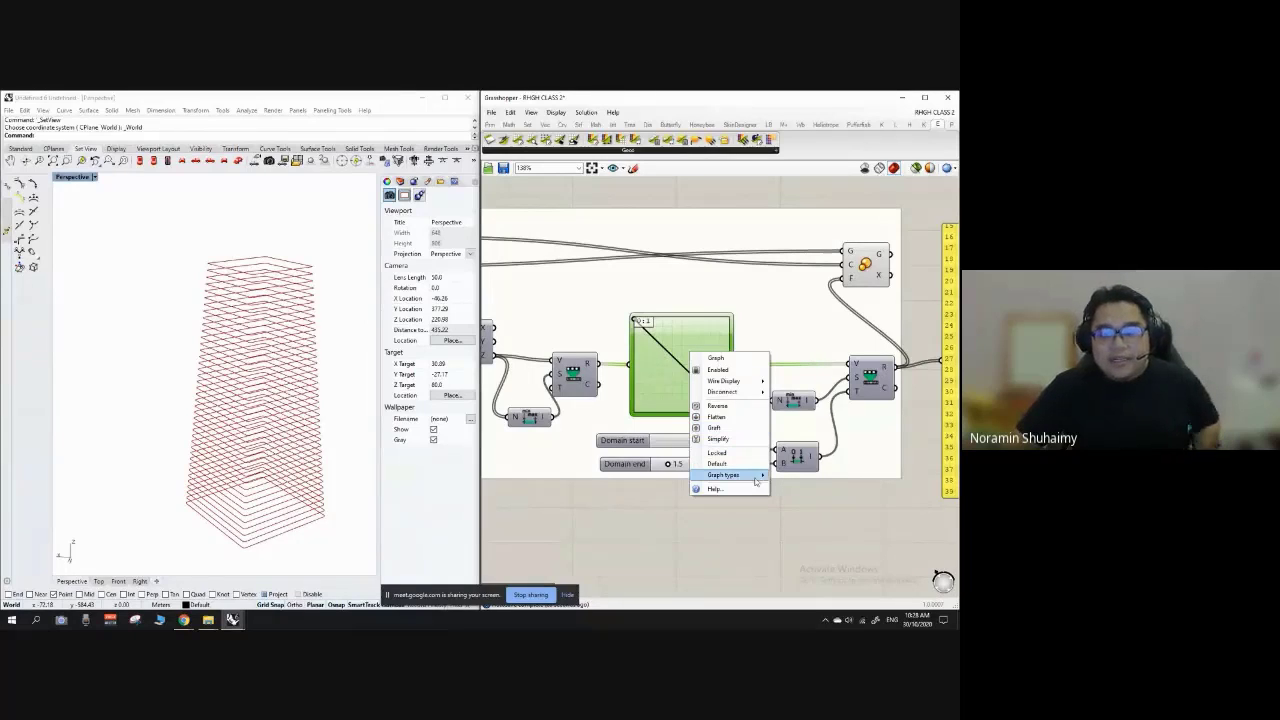
mouse_move(757, 477)
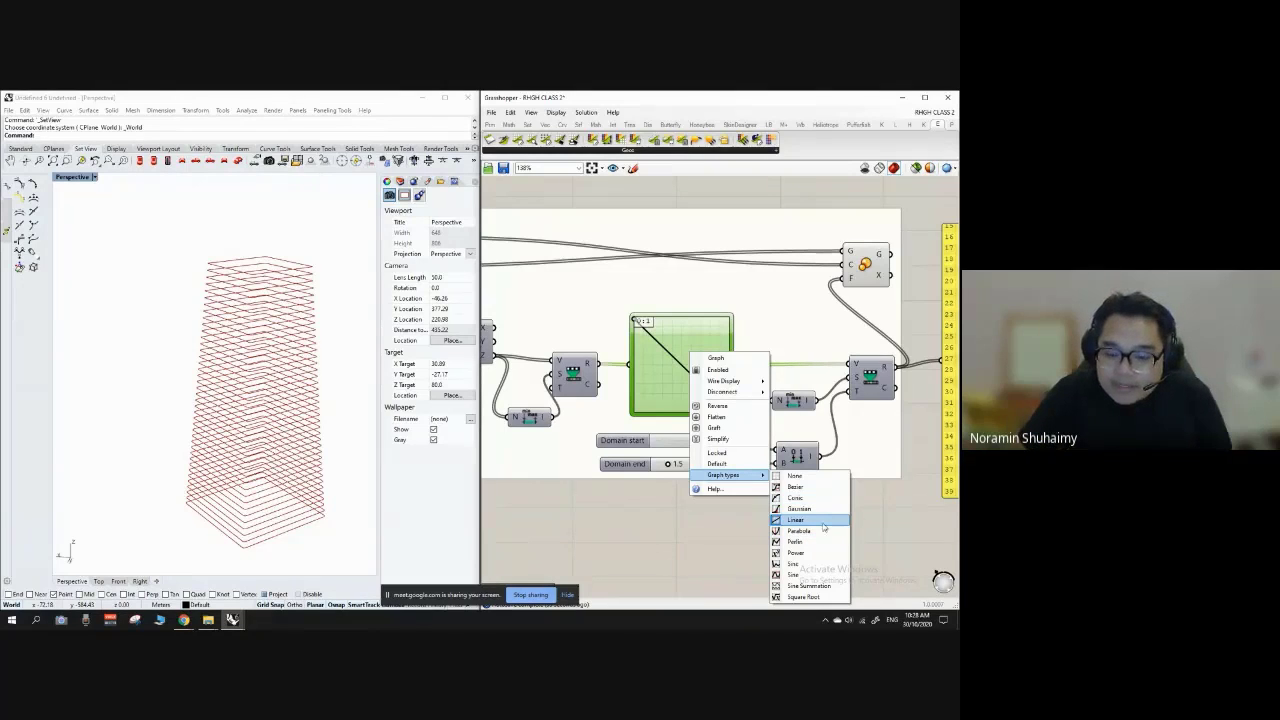
left_click(808, 487)
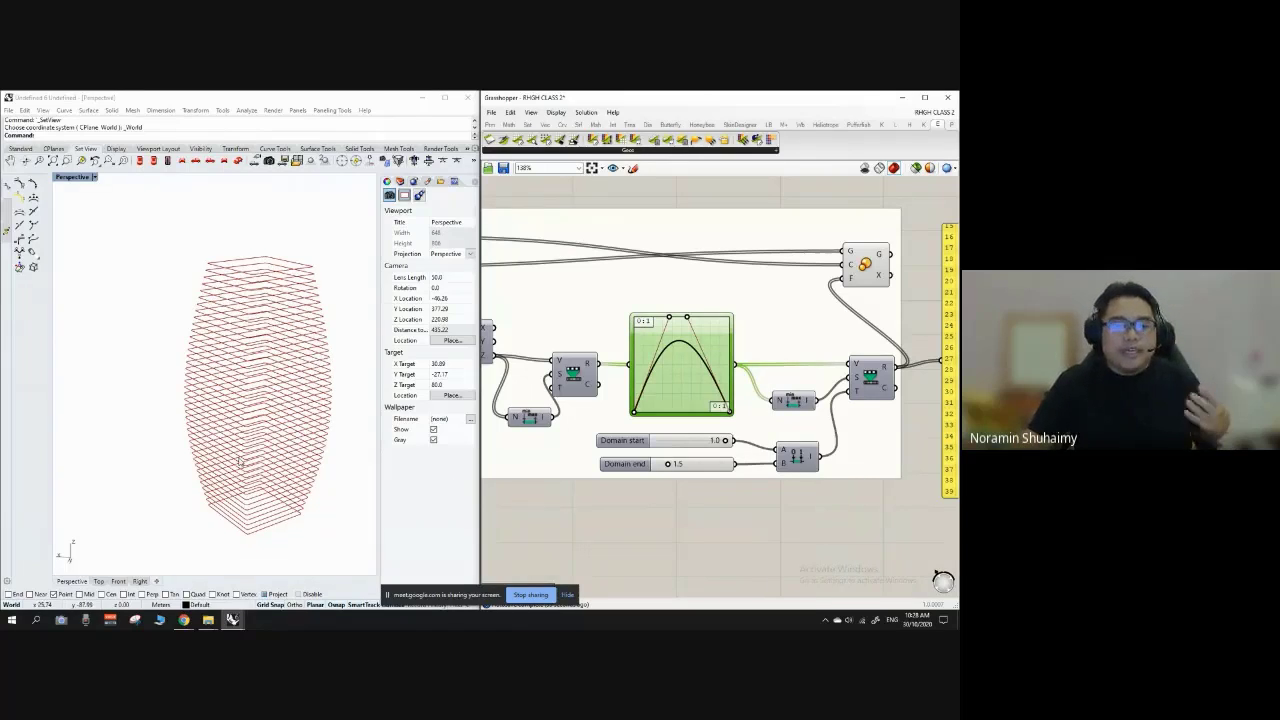
right_click_drag(240, 461, 340, 390)
Step: Pull the second Bezier handle down to the graph's bottom edge to narrow the tower's upper floors
scroll(705, 320, "up", 3)
scroll(694, 332, "up", 2)
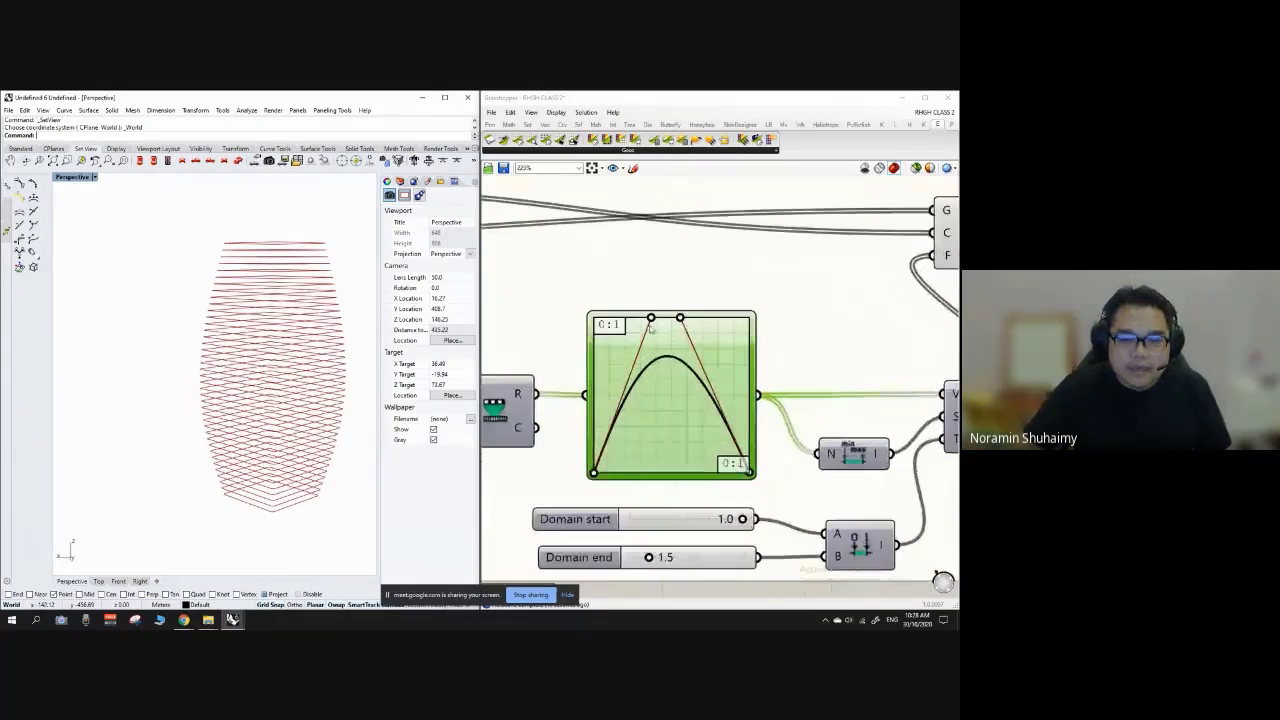
left_click(688, 322)
left_click_drag(688, 322, 678, 498)
right_click_drag(258, 356, 257, 375)
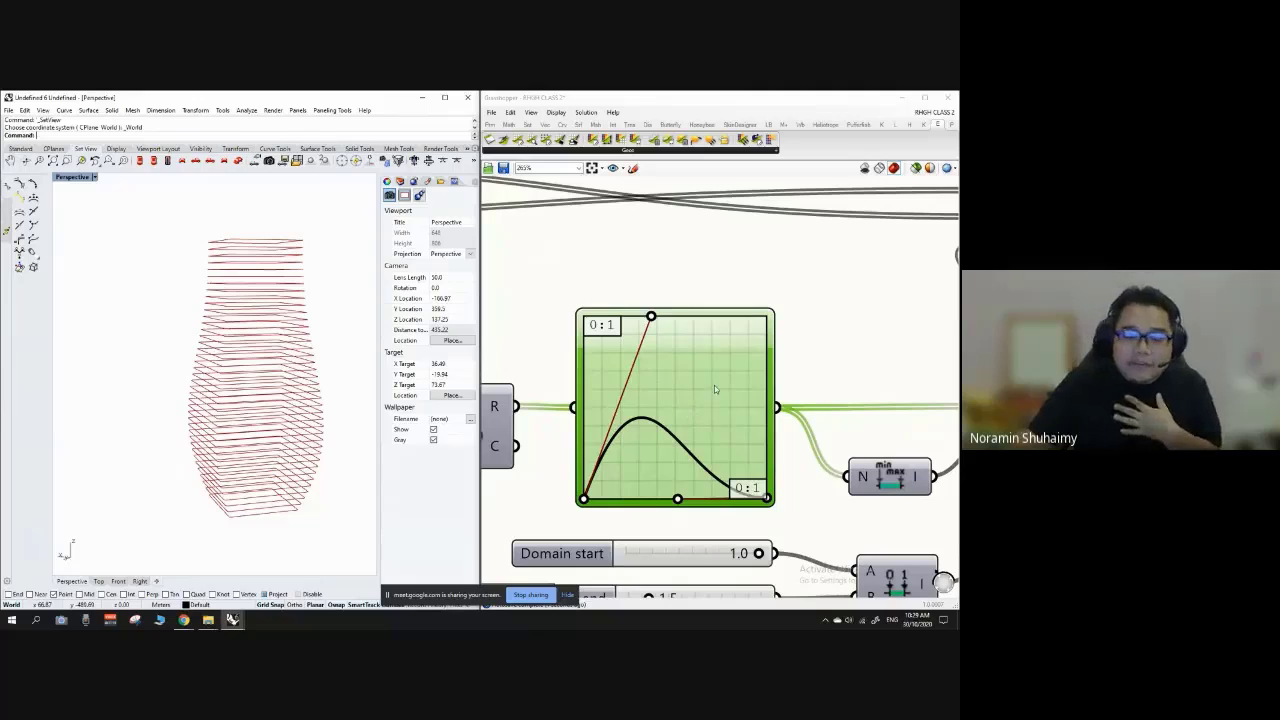
Step: Raise the Bezier curve's end point to the graph's upper-right corner and try several positions for both handles
left_click_drag(766, 497, 767, 318)
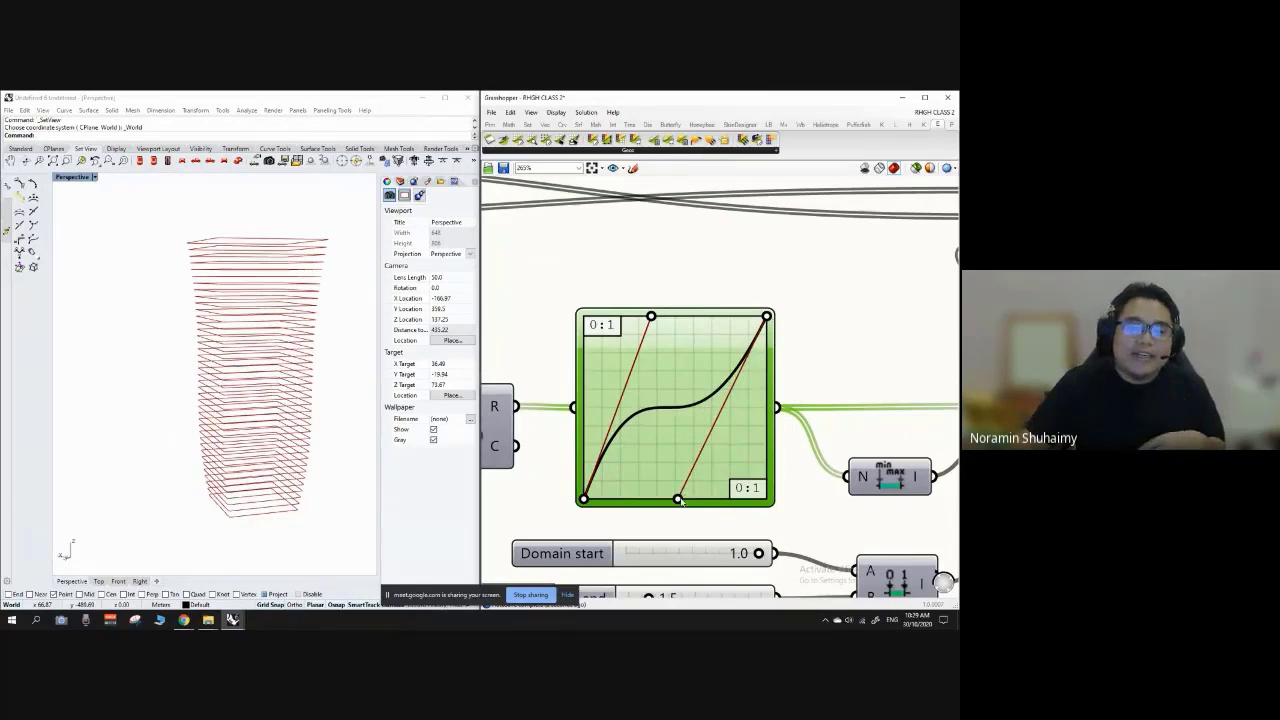
left_click_drag(680, 503, 708, 510)
left_click_drag(671, 346, 633, 414)
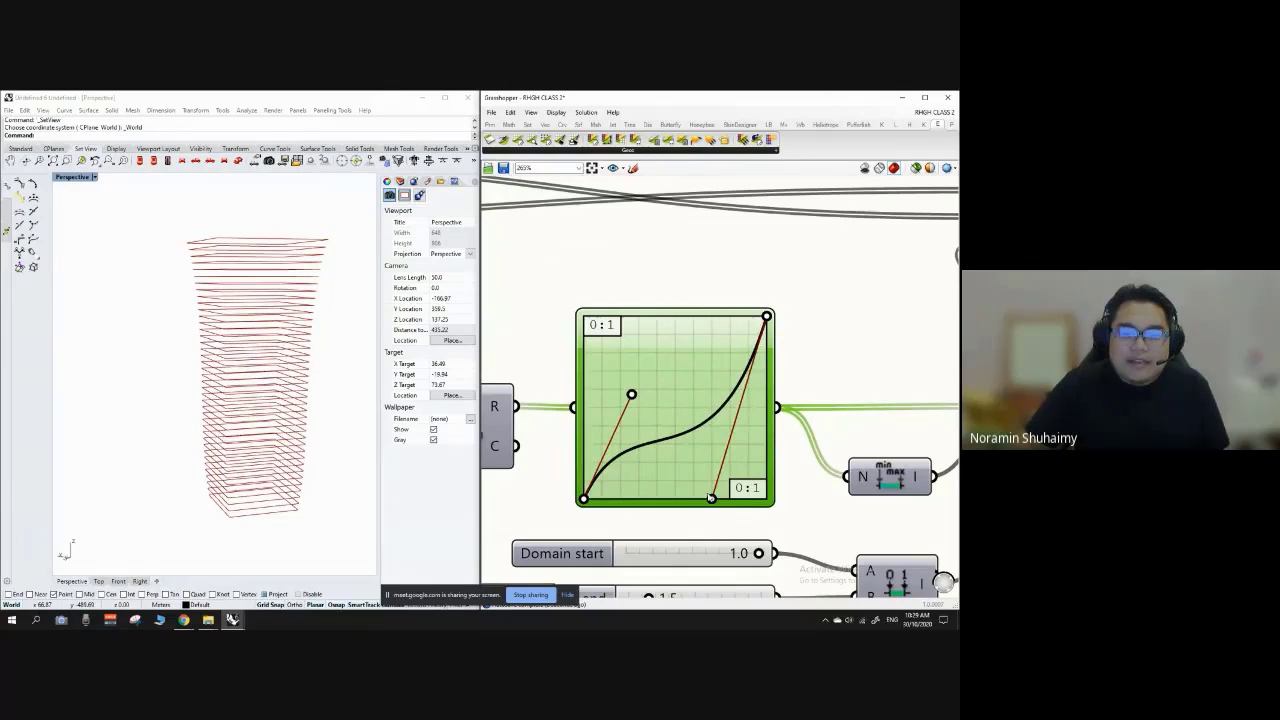
left_click_drag(710, 497, 590, 327)
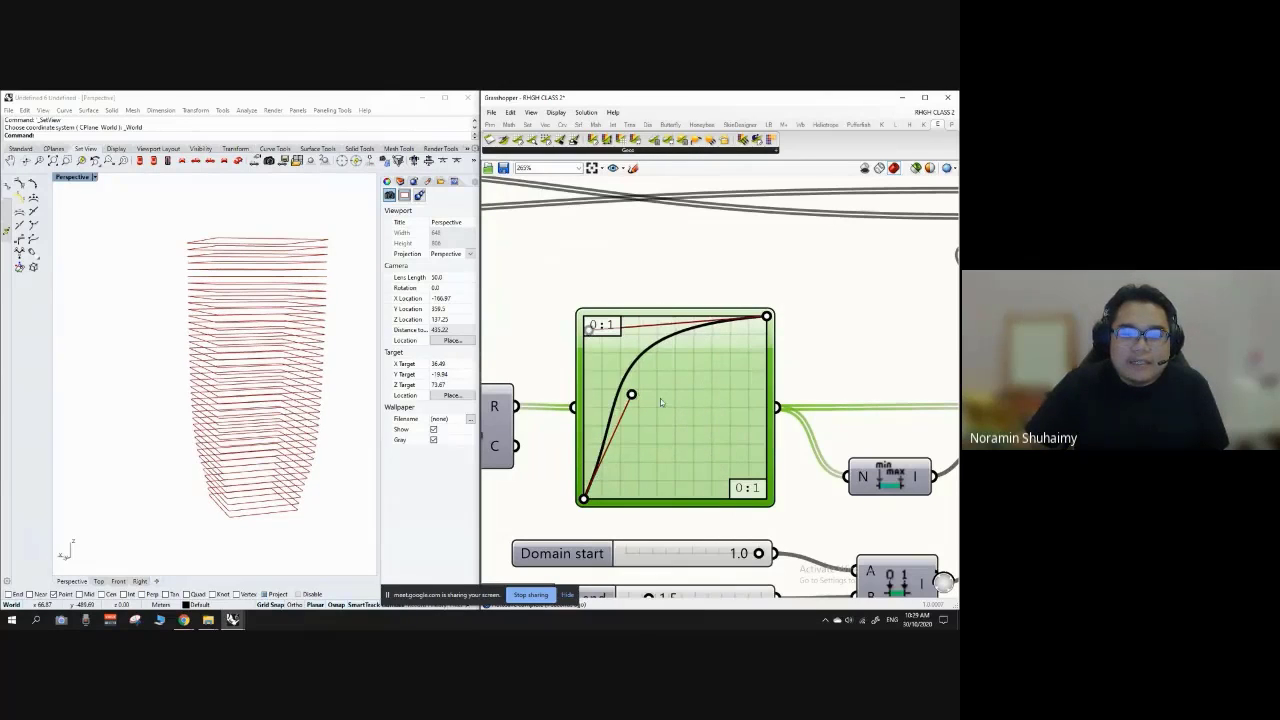
left_click_drag(631, 394, 585, 440)
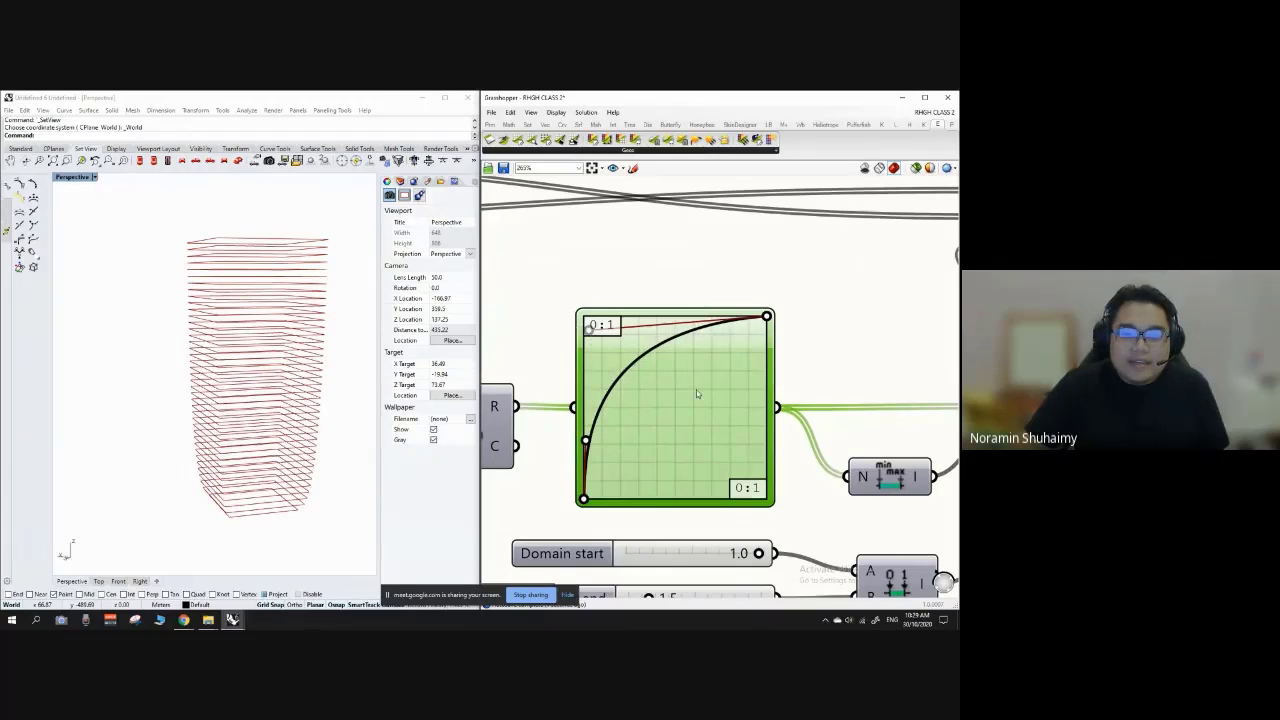
left_click_drag(590, 327, 729, 426)
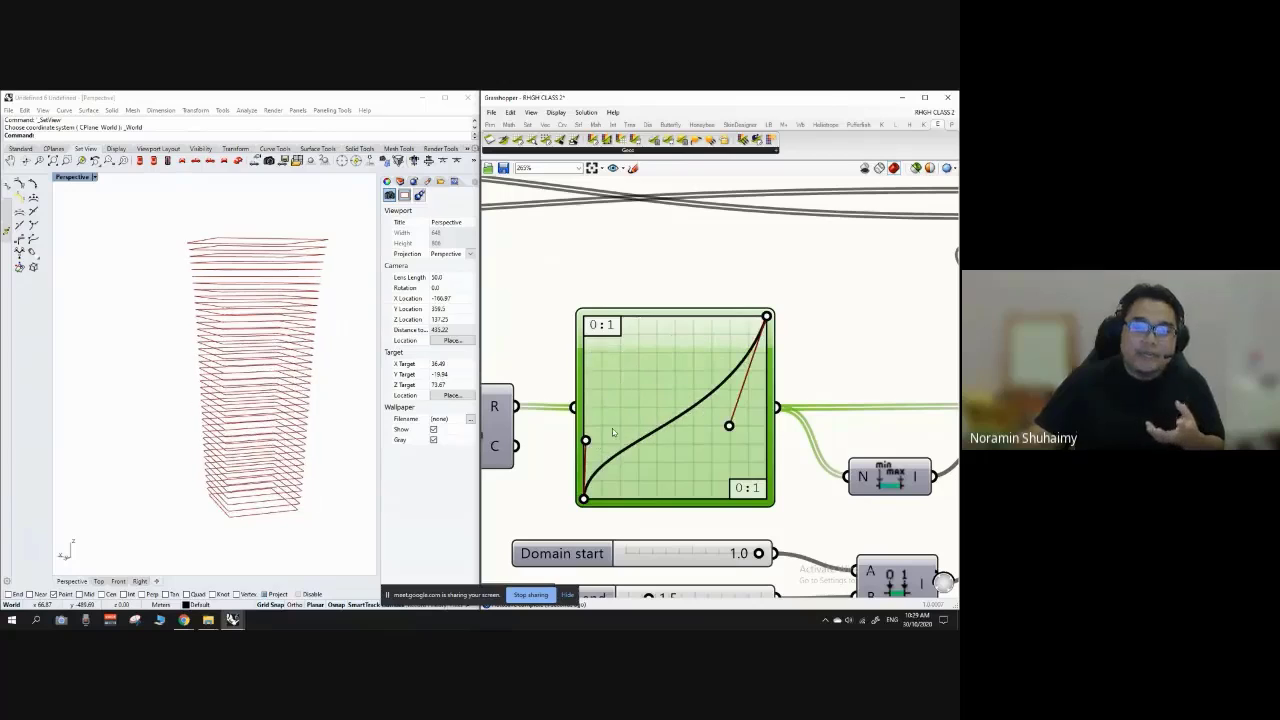
left_click_drag(586, 441, 628, 333)
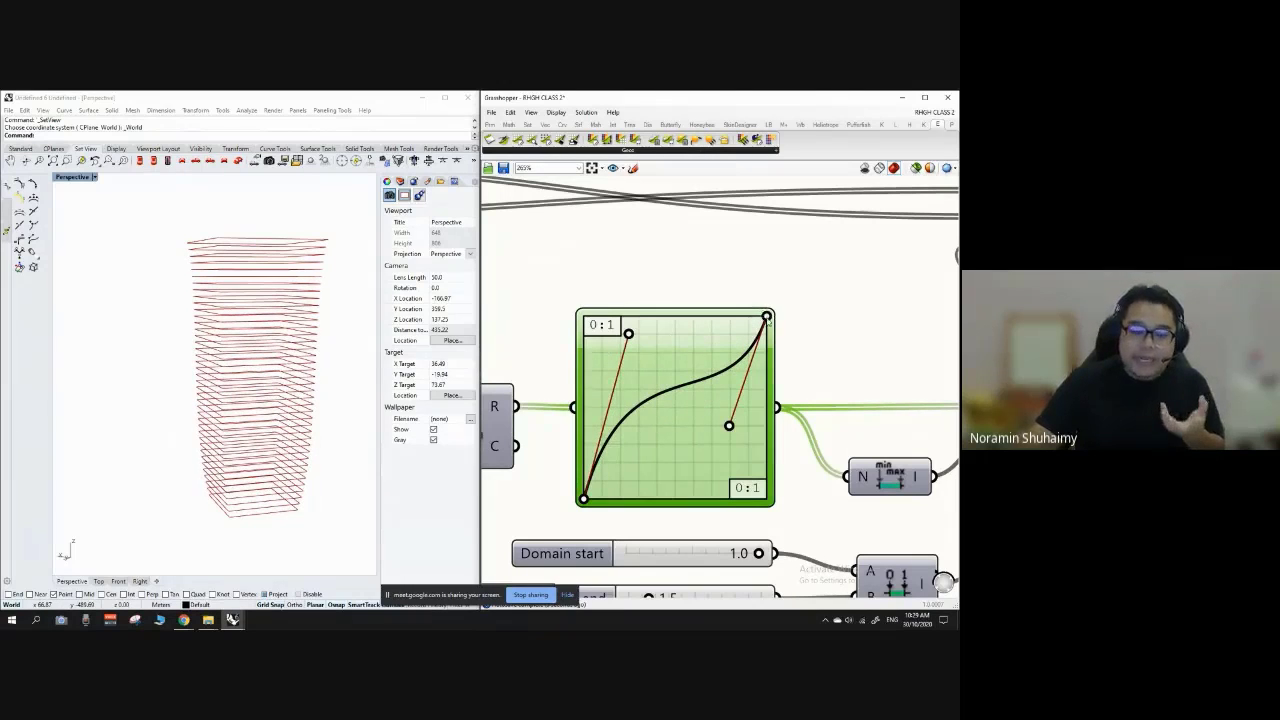
Step: Return the Bezier end point to the lower-right corner and raise both handles near the upper middle to form an arch
left_click_drag(767, 318, 766, 496)
left_click_drag(729, 426, 711, 320)
left_click_drag(630, 340, 702, 354)
scroll(628, 321, "down", 5)
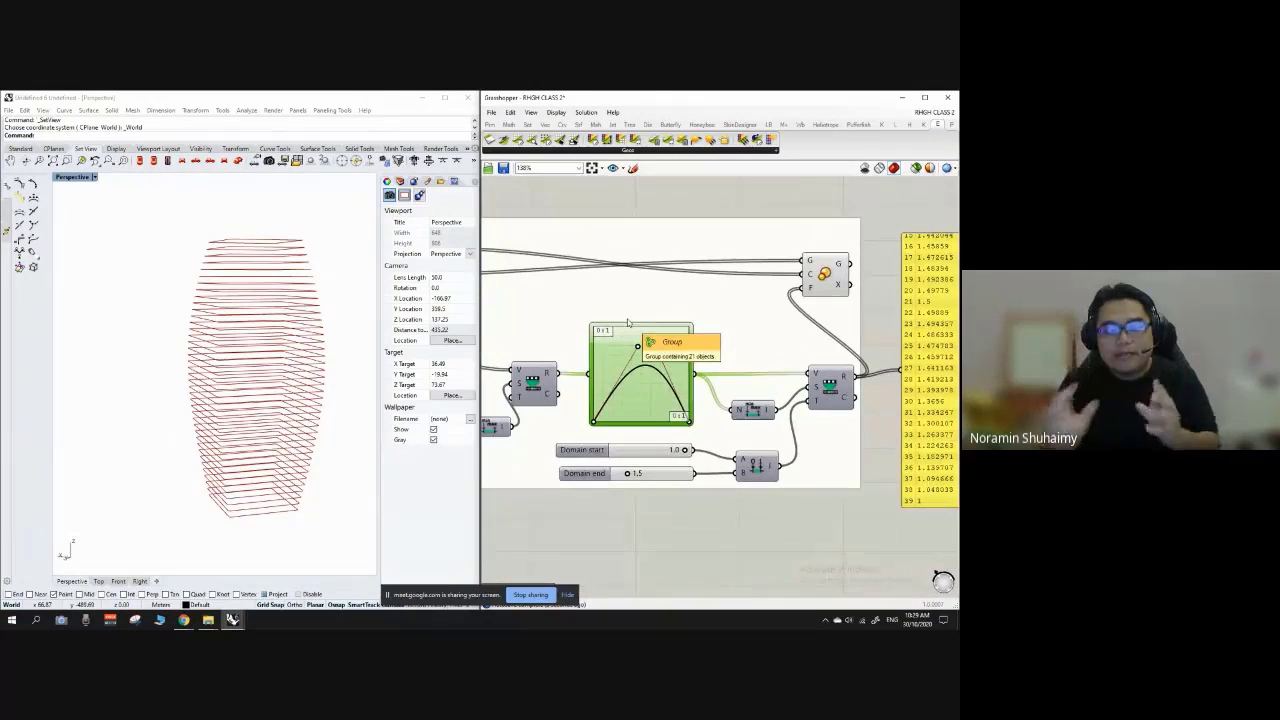
Step: Nudge the second Bezier handle slightly toward the first one in the Graph Mapper
scroll(657, 350, "up", 3)
scroll(657, 360, "up", 1)
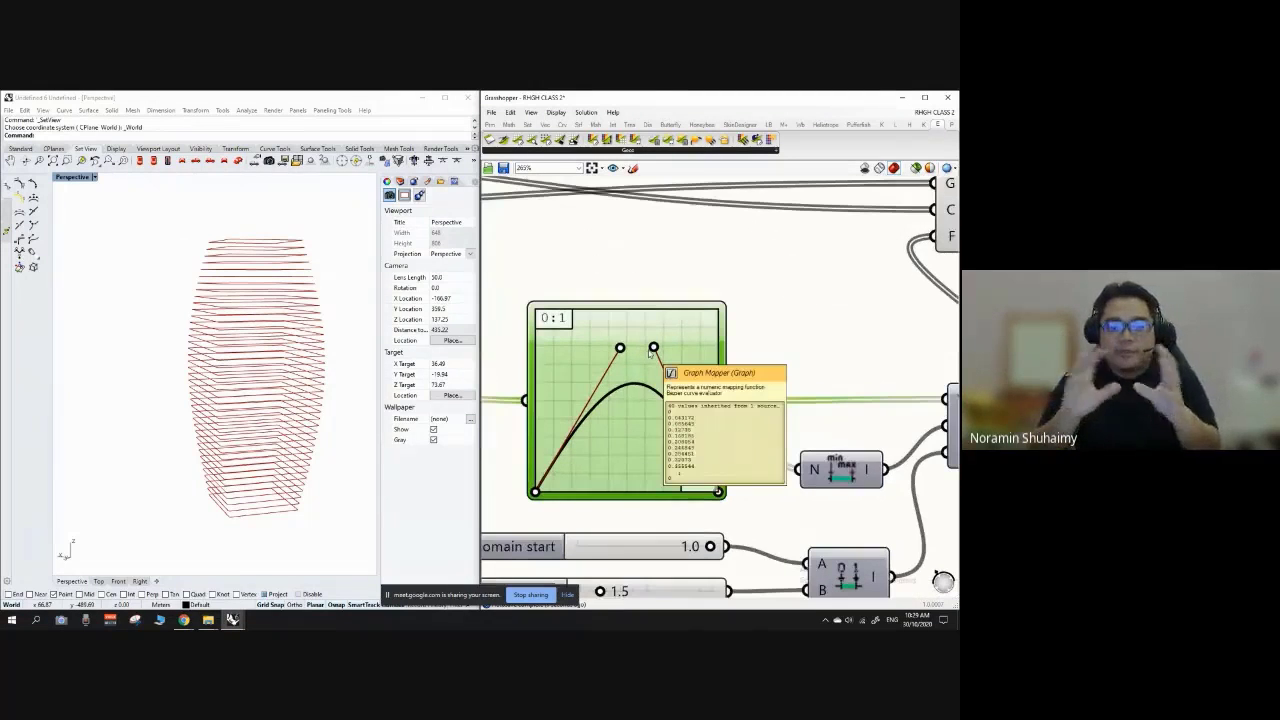
scroll(698, 340, "down", 2)
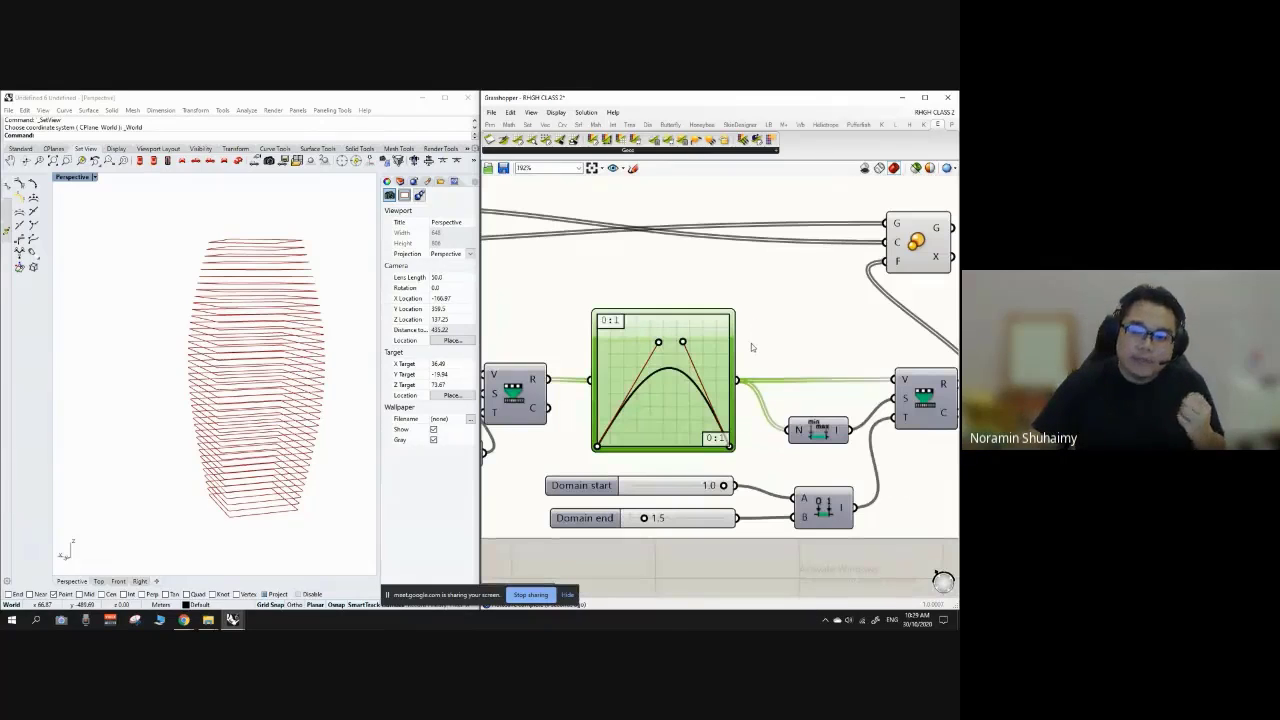
scroll(673, 330, "up", 3)
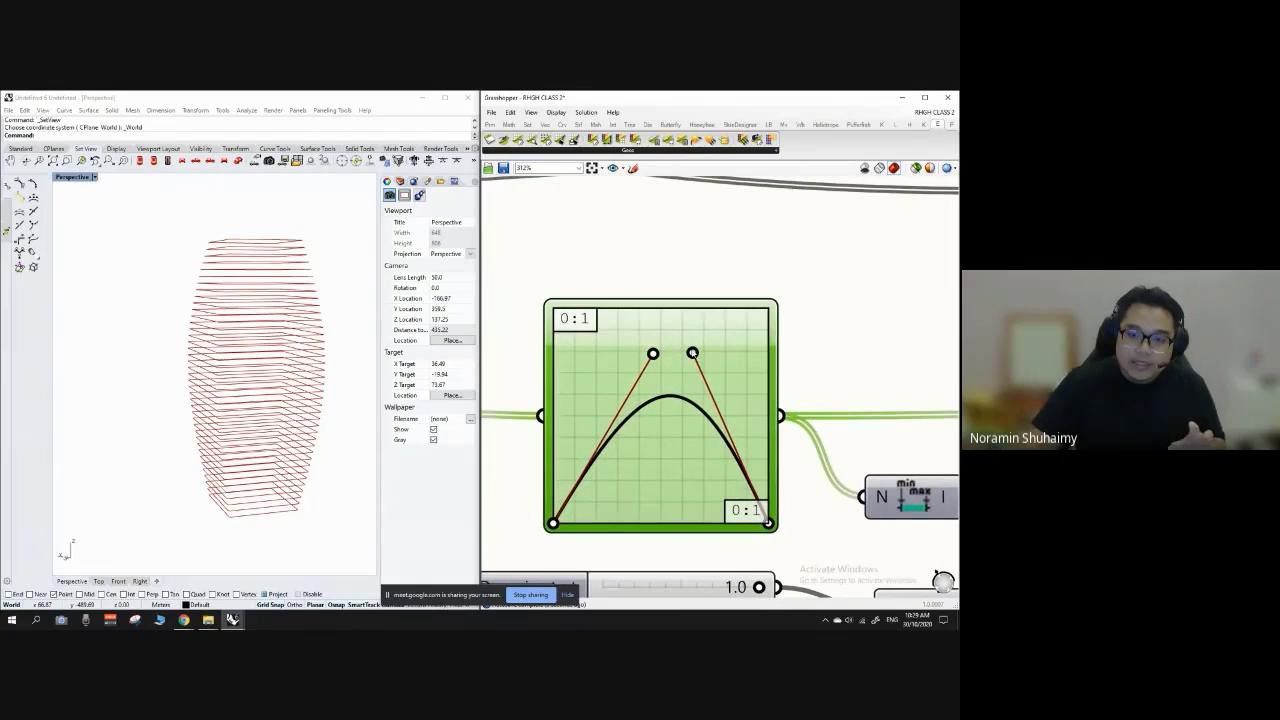
left_click_drag(686, 352, 680, 355)
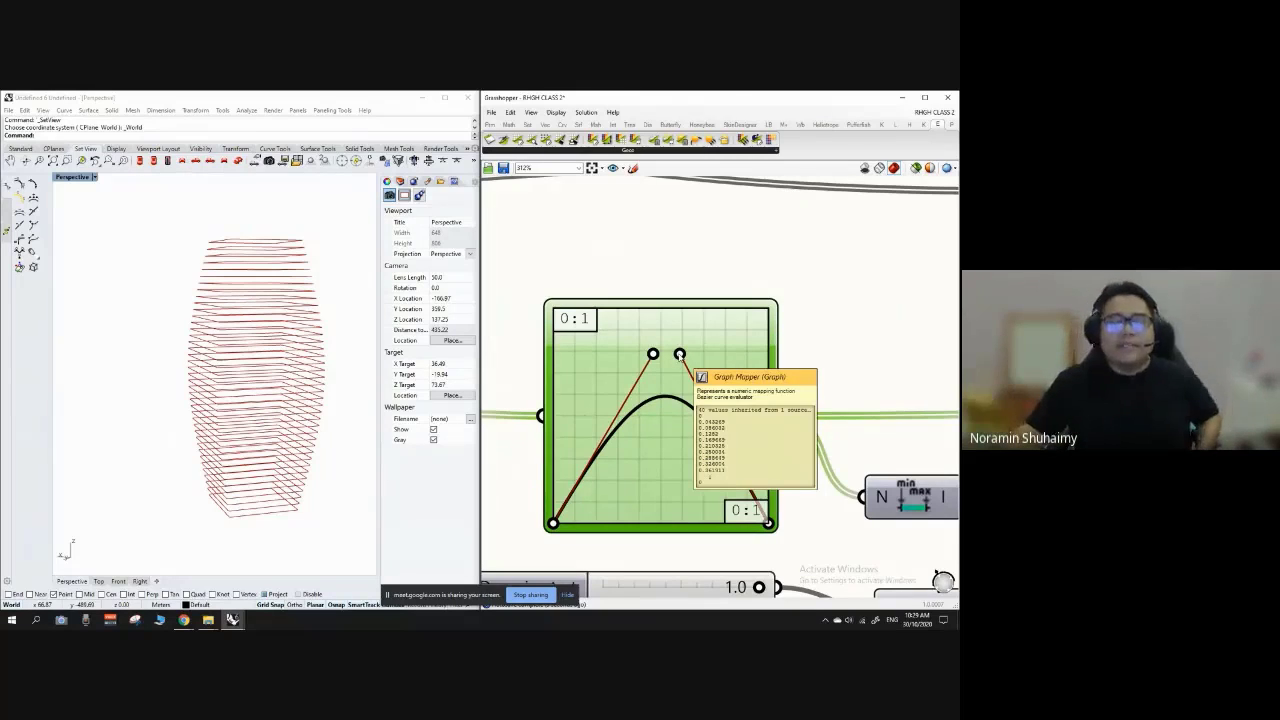
Step: Spread the two Bezier handles apart toward the graph's sides to form a rounder arch, and nudge the Graph Mapper slightly
scroll(682, 352, "up", 2)
scroll(692, 315, "down", 5)
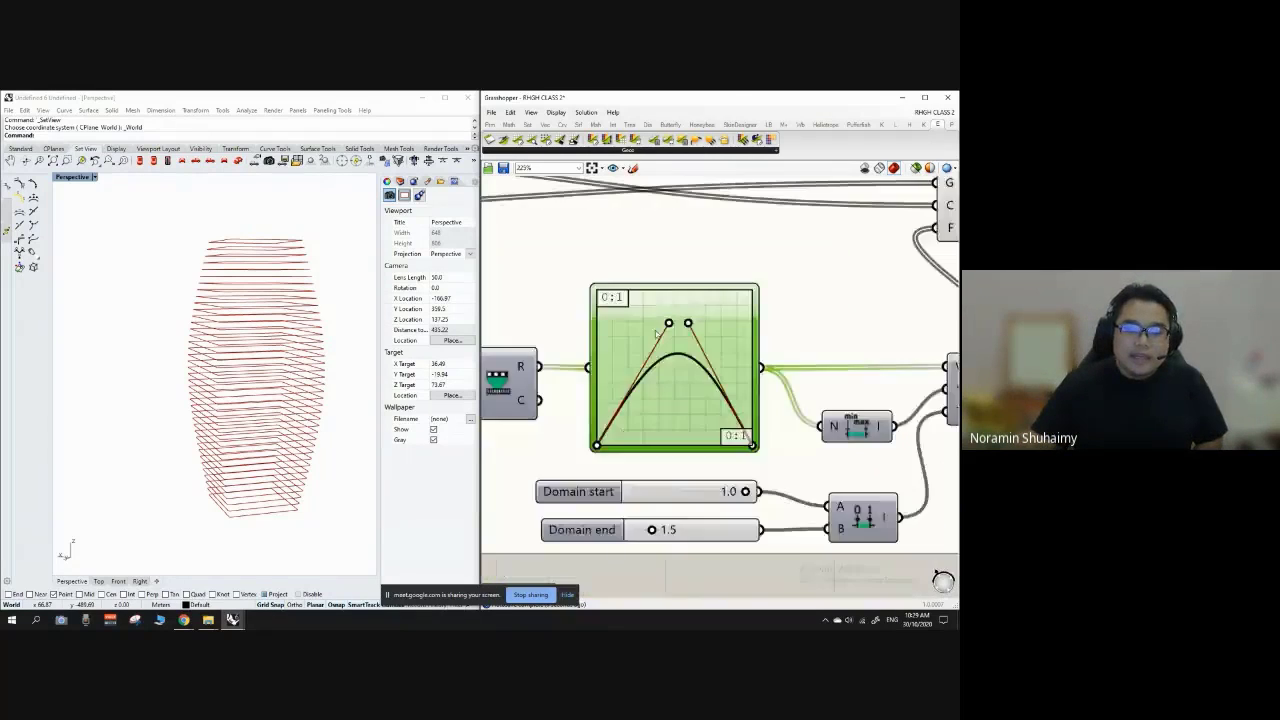
scroll(650, 328, "up", 4)
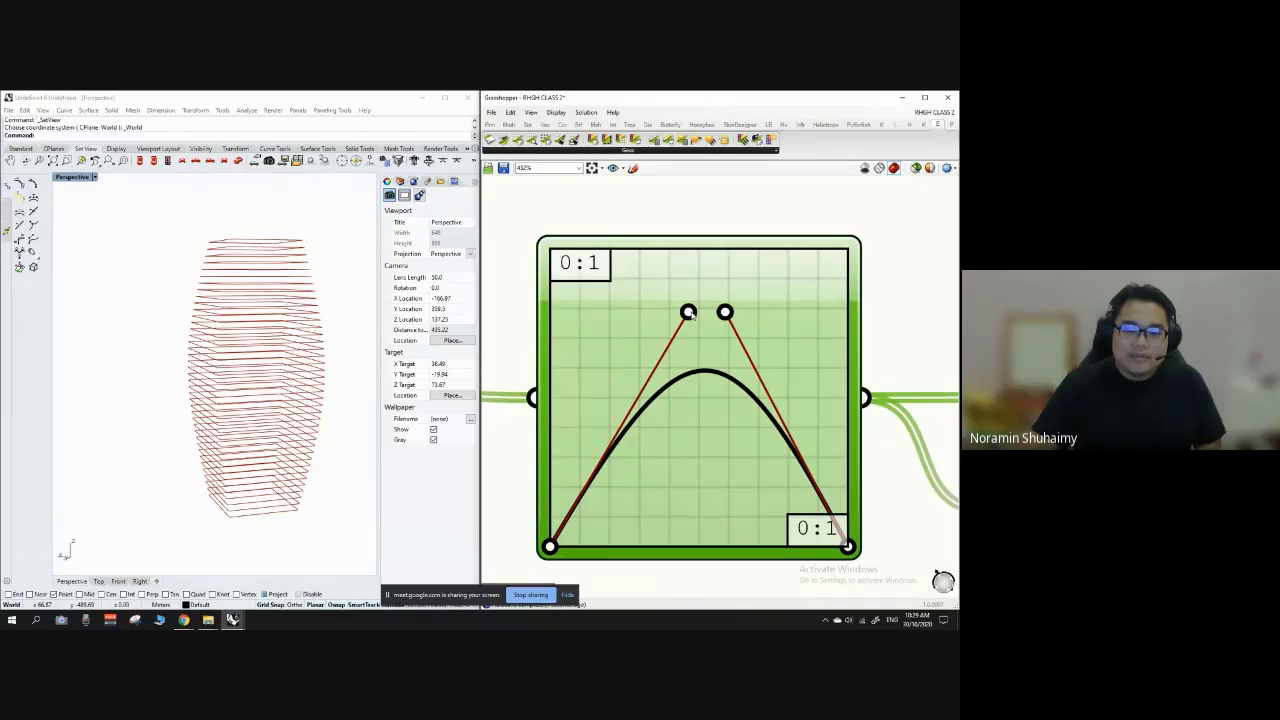
left_click_drag(688, 312, 603, 305)
left_click_drag(727, 313, 779, 307)
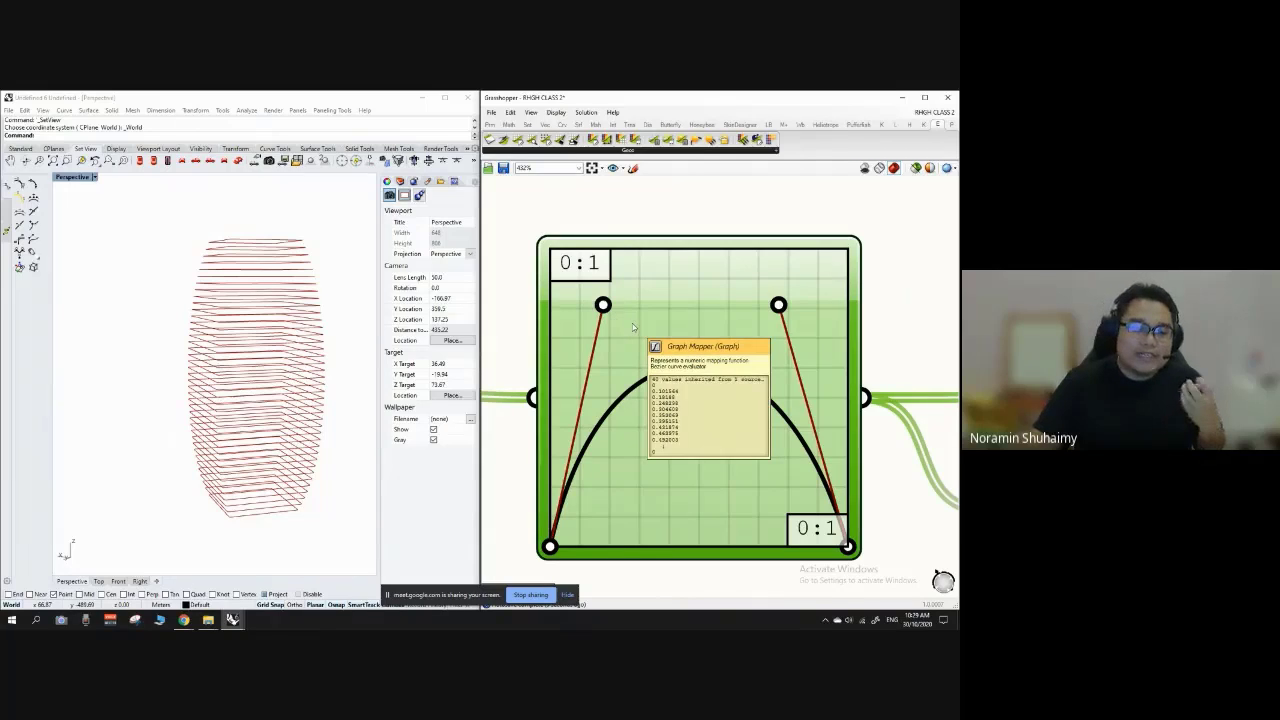
scroll(629, 324, "up", 1)
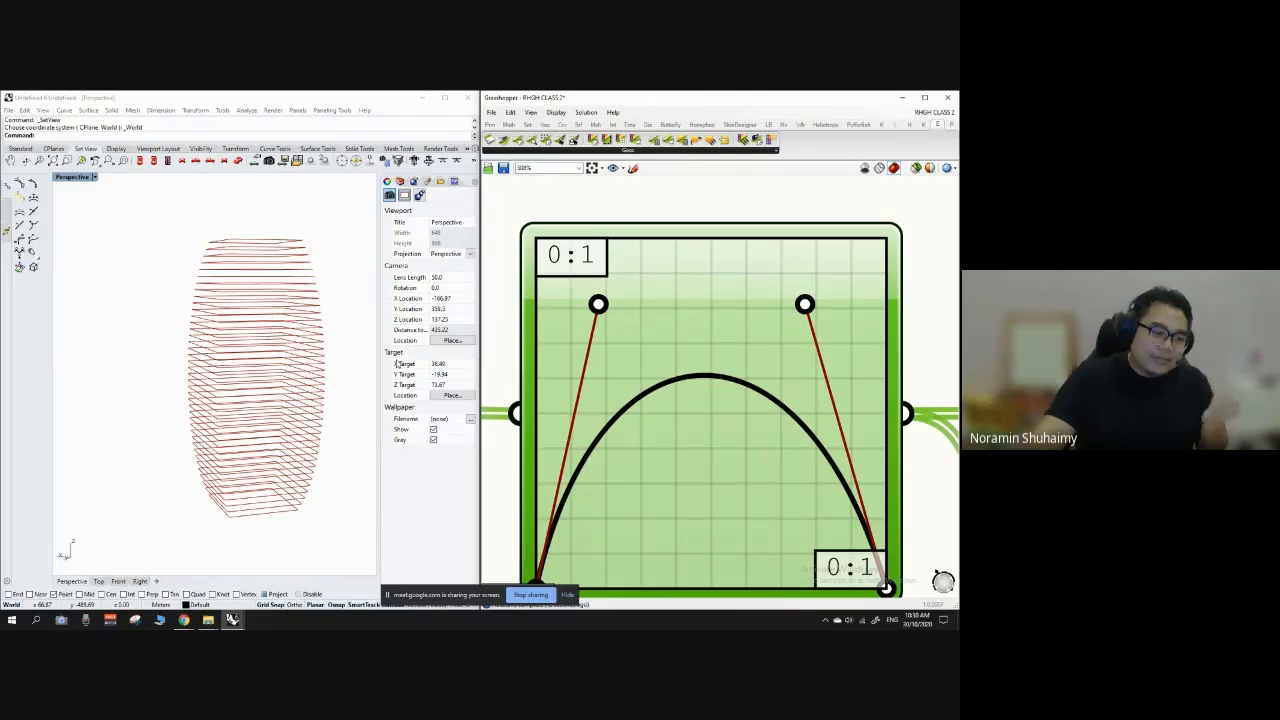
mouse_move(255, 378)
right_mouse_down()
mouse_move(251, 363)
mouse_move(256, 376)
right_mouse_up()
left_click(529, 375)
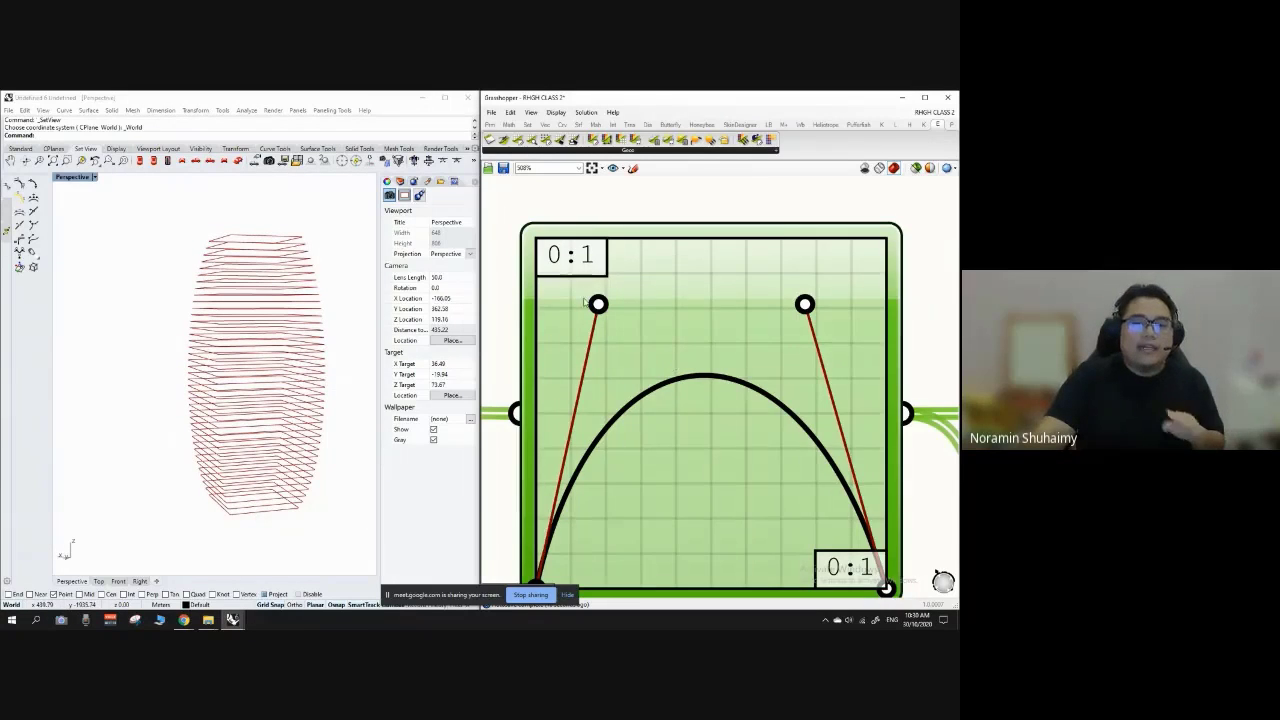
scroll(585, 302, "down", 3)
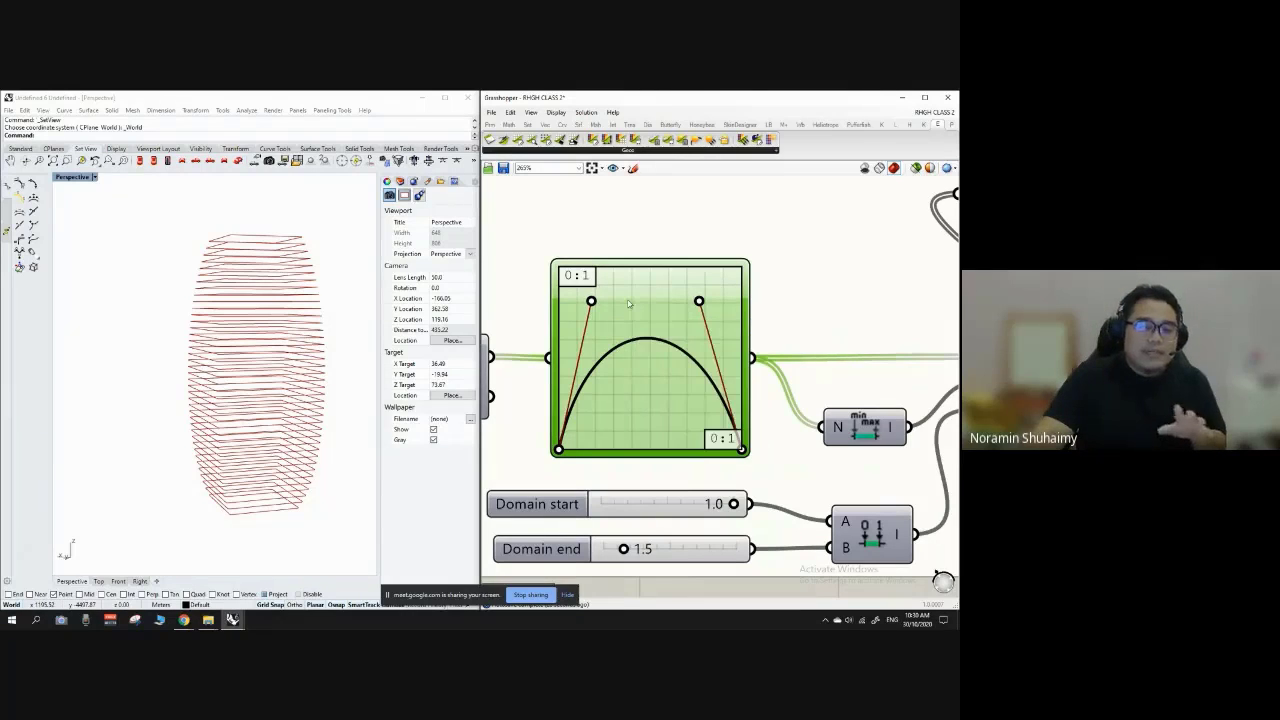
left_click_drag(646, 312, 650, 310)
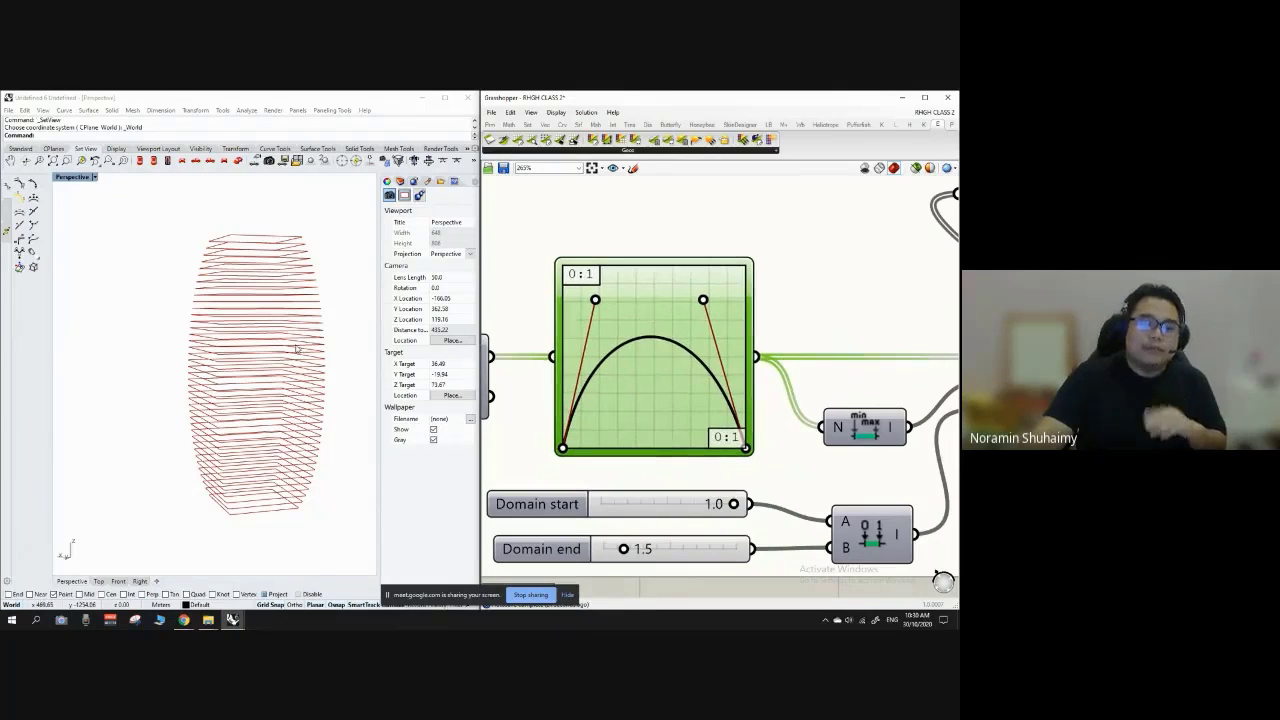
Step: Examine the stacked floor outlines and the tower's curved profile from several angles
right_click_drag(297, 346, 269, 256)
right_click(275, 268)
left_click(290, 252)
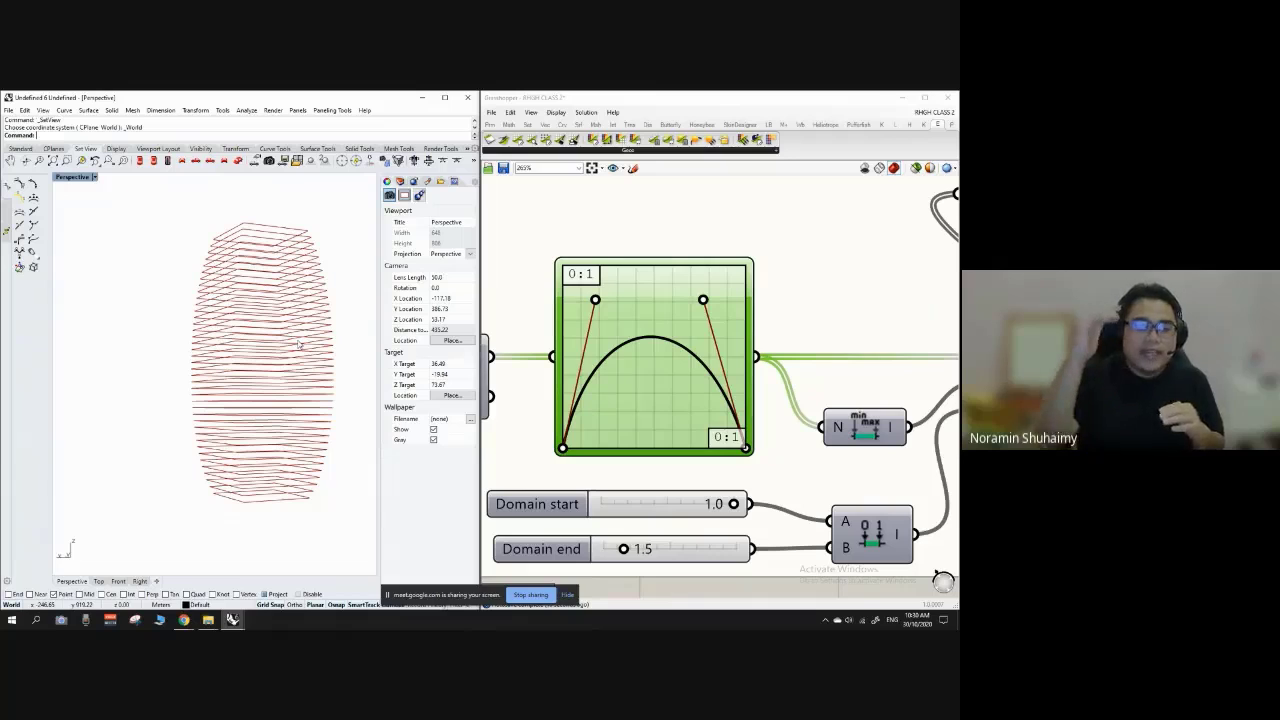
right_click_drag(311, 323, 237, 373)
scroll(283, 350, "up", 2)
scroll(284, 330, "down", 8)
scroll(277, 353, "up", 2)
scroll(636, 346, "down", 7)
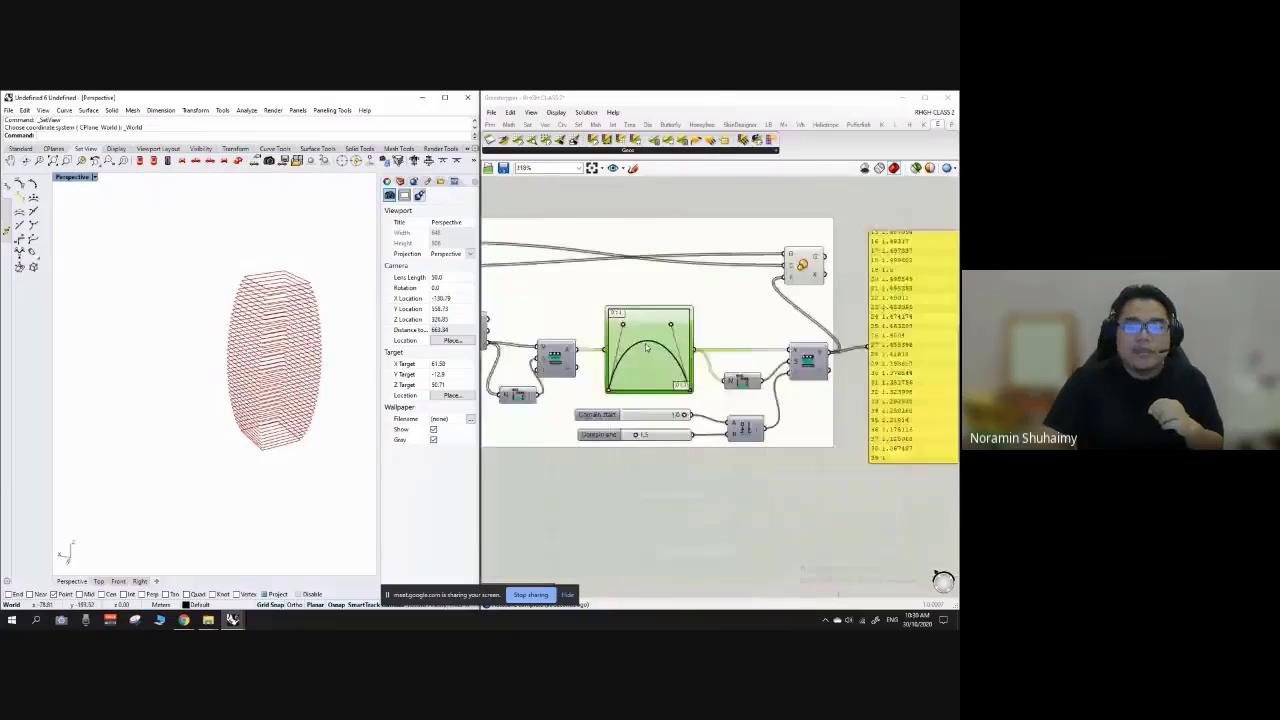
Step: Move the yellow value panel below the scaling group to free the canvas space beside it
scroll(750, 299, "up", 2)
scroll(753, 294, "up", 2)
scroll(642, 326, "down", 4)
scroll(743, 312, "up", 2)
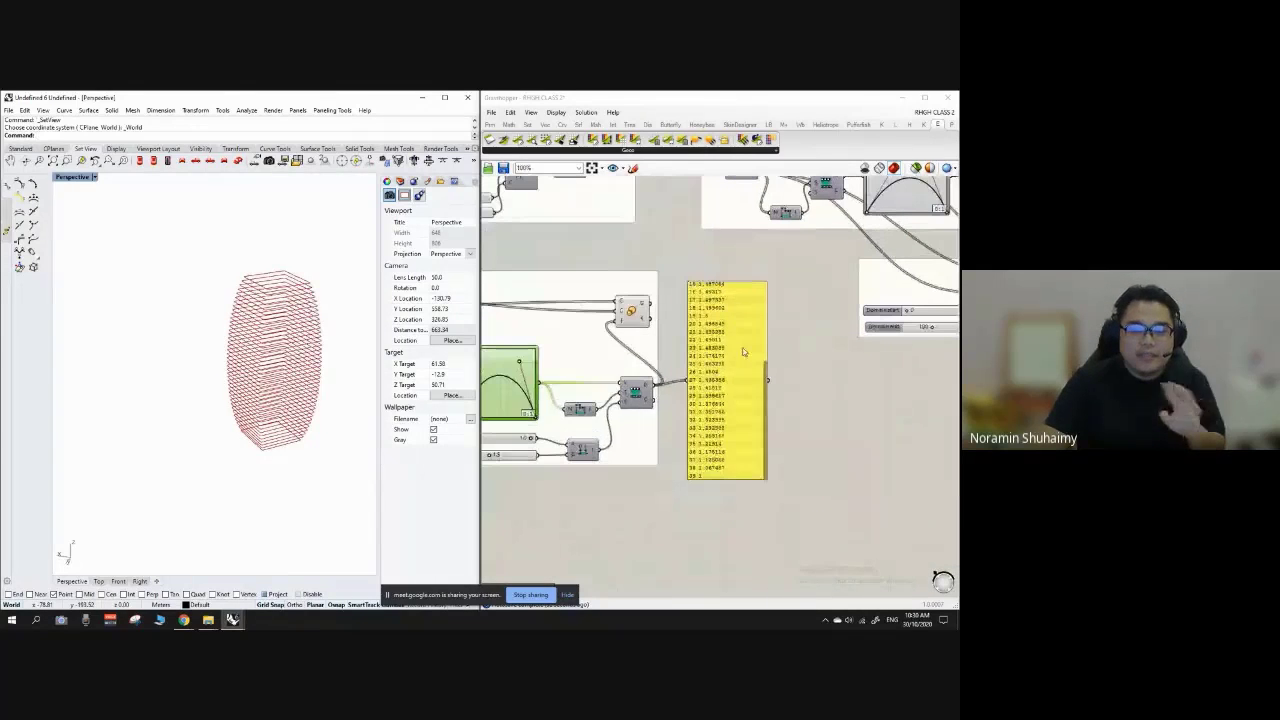
left_click_drag(725, 376, 622, 572)
left_click(689, 462)
Step: Move the group with the 0 to 180 domain sliders so its edge aligns with the Graph Mapper group above it
scroll(600, 430, "down", 4)
scroll(700, 310, "up", 2)
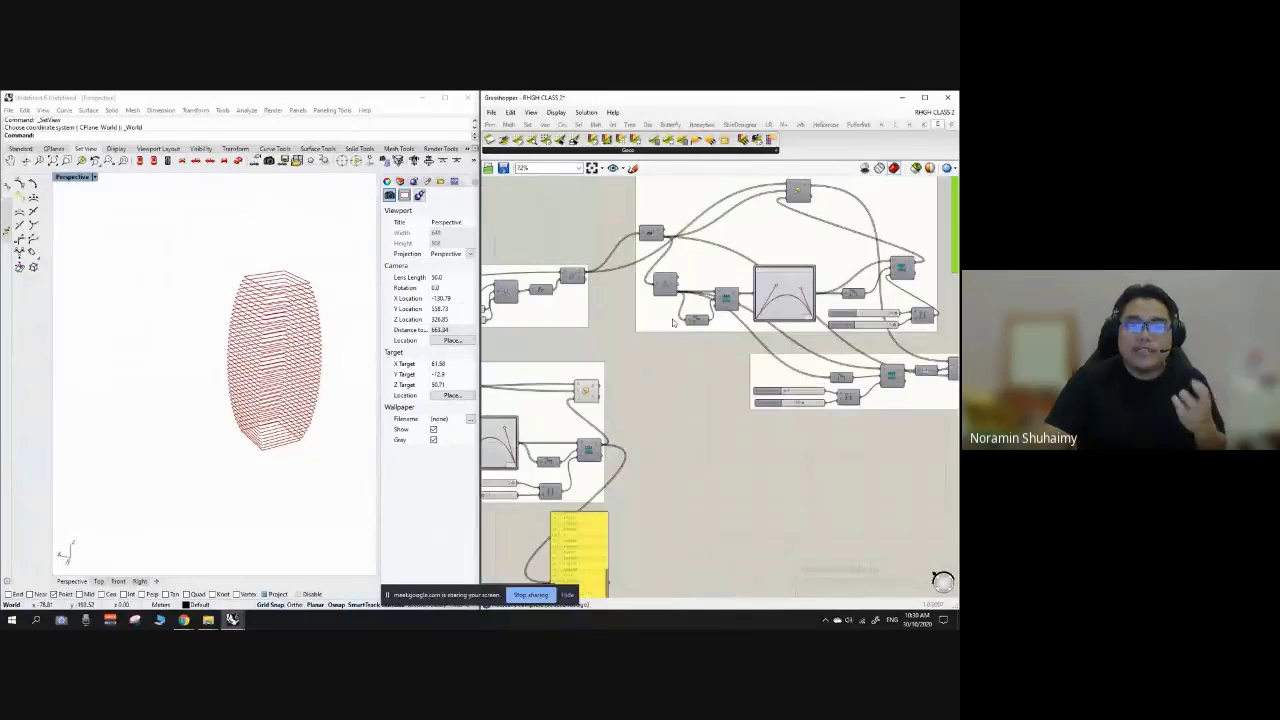
scroll(838, 346, "up", 1)
left_click_drag(769, 386, 635, 376)
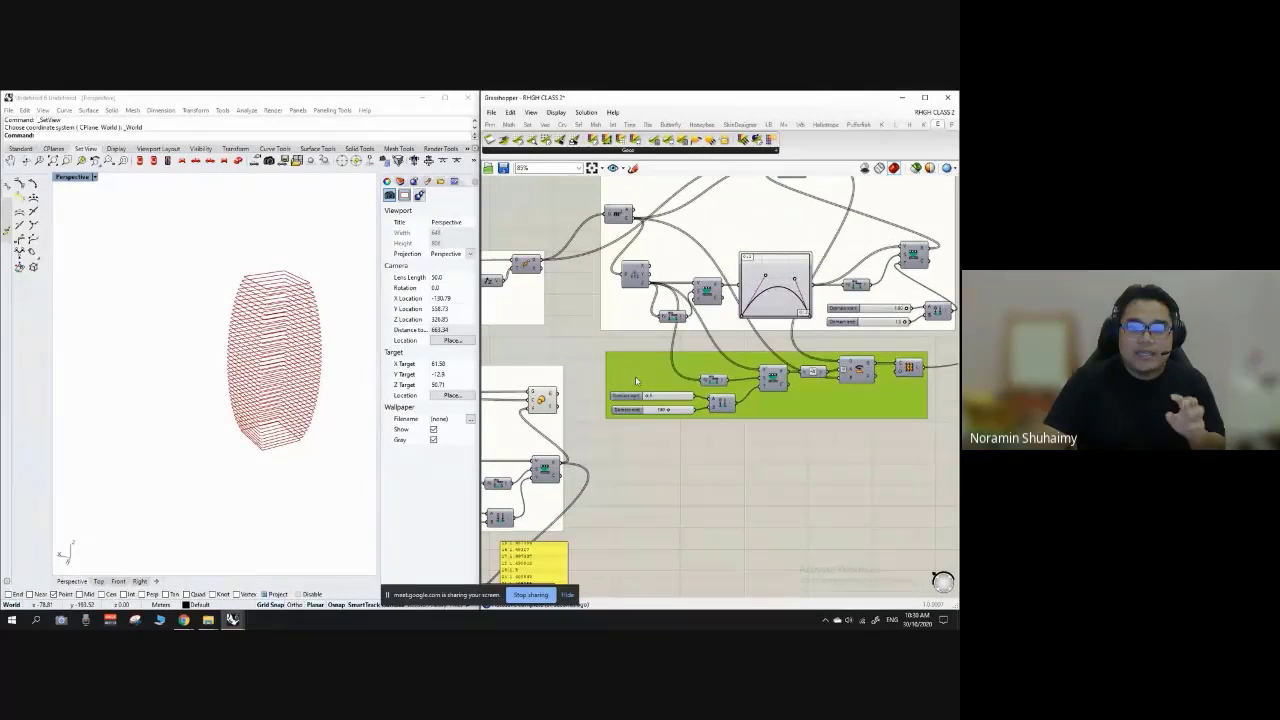
left_click(693, 456)
Step: Examine the tower's unrotated floors alongside the component group that remaps values to the 0 to 180 domain
scroll(604, 352, "down", 2)
right_click_drag(238, 388, 211, 371)
scroll(275, 287, "up", 2)
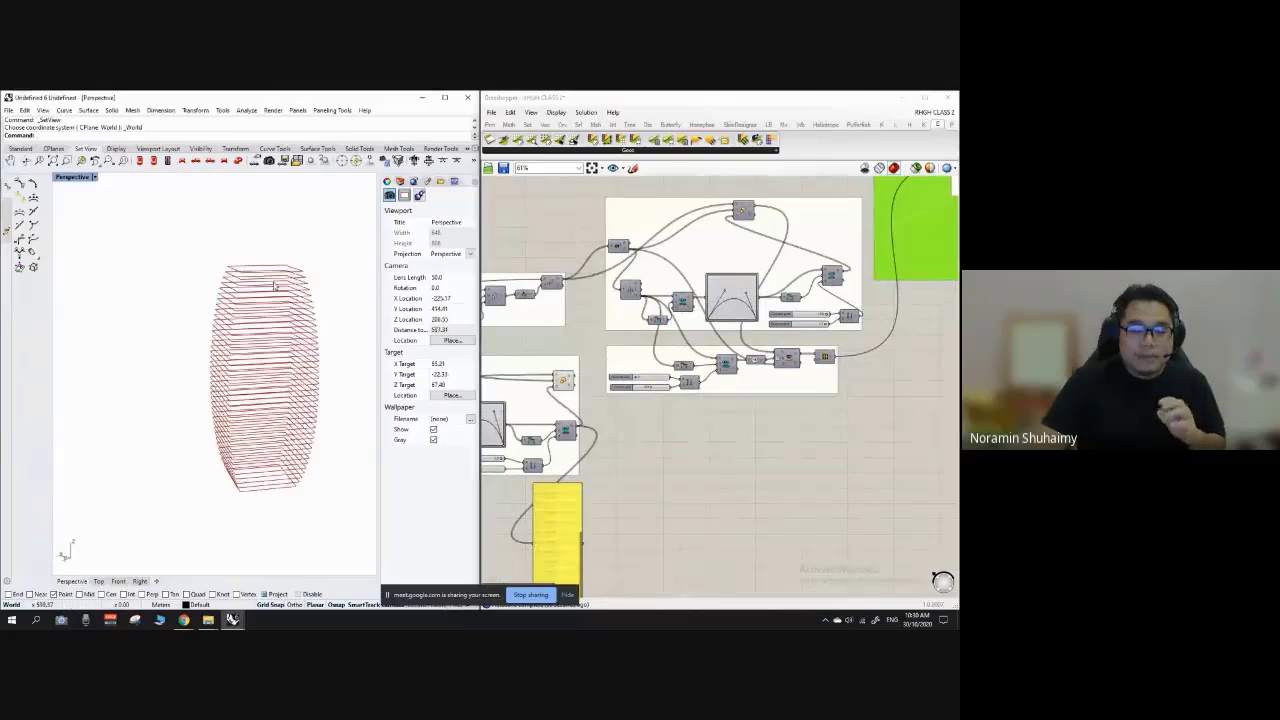
scroll(565, 398, "up", 2)
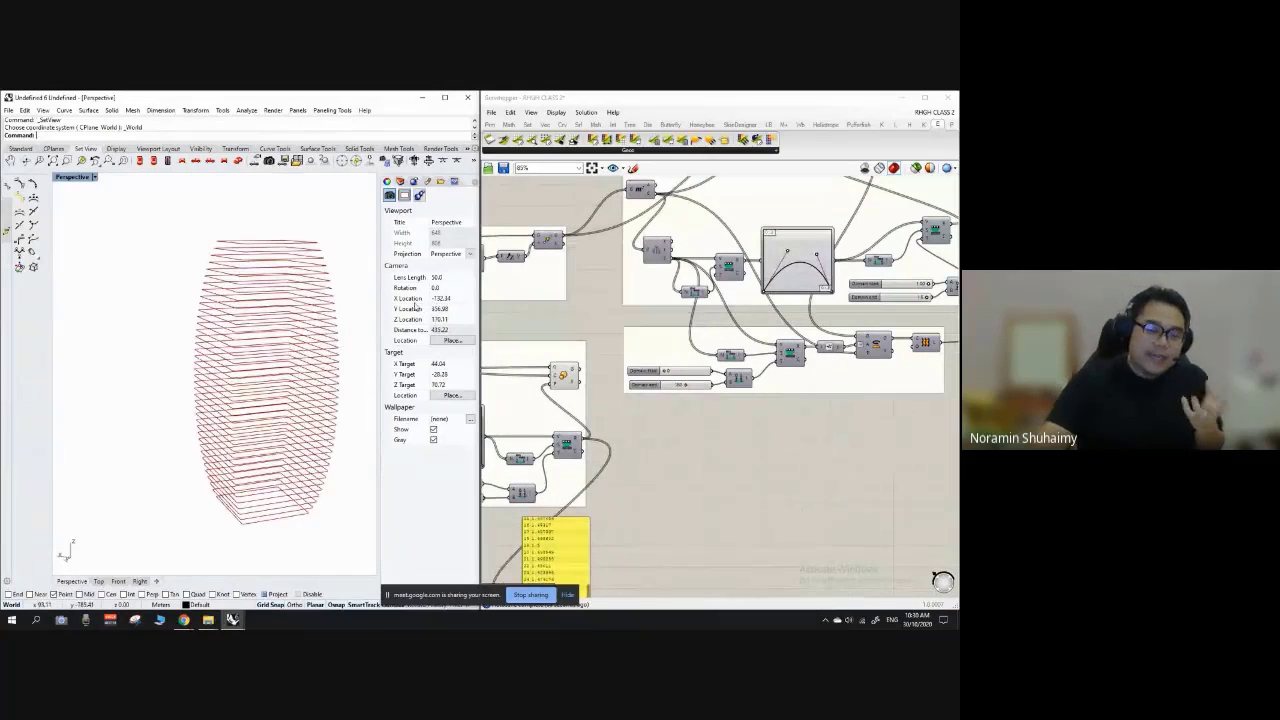
right_click_drag(254, 356, 249, 358)
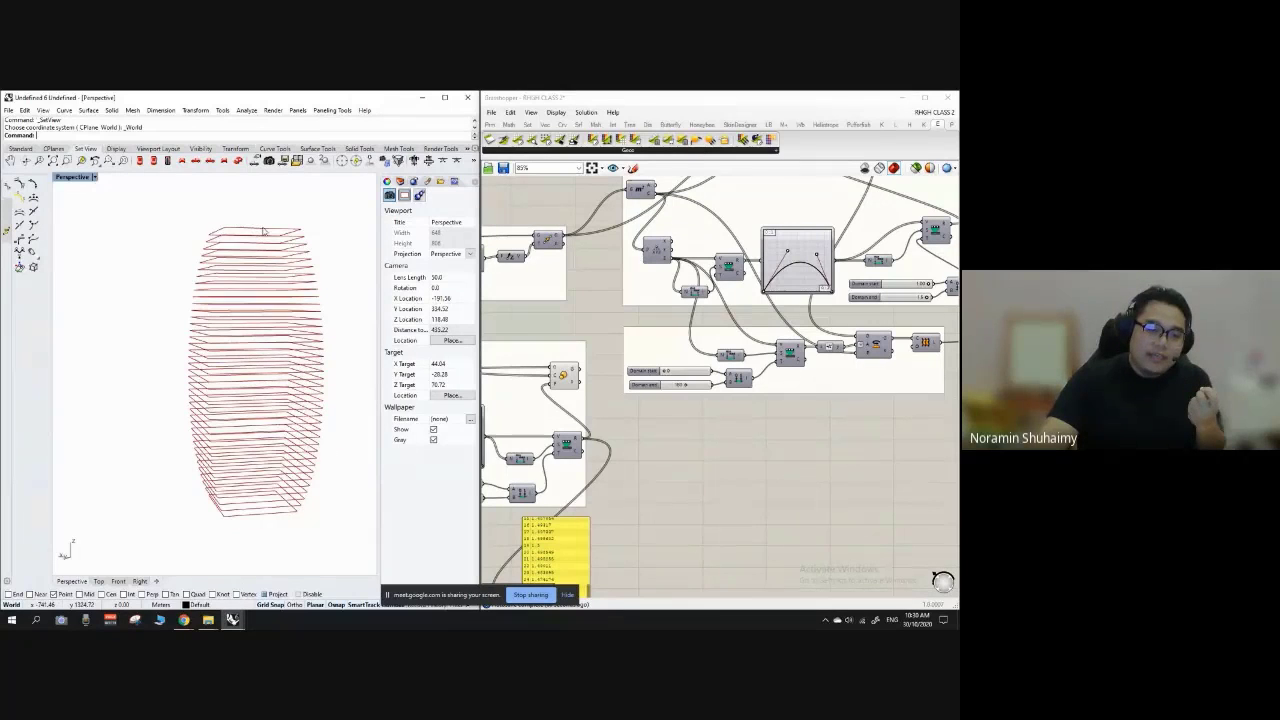
right_click_drag(263, 231, 270, 229)
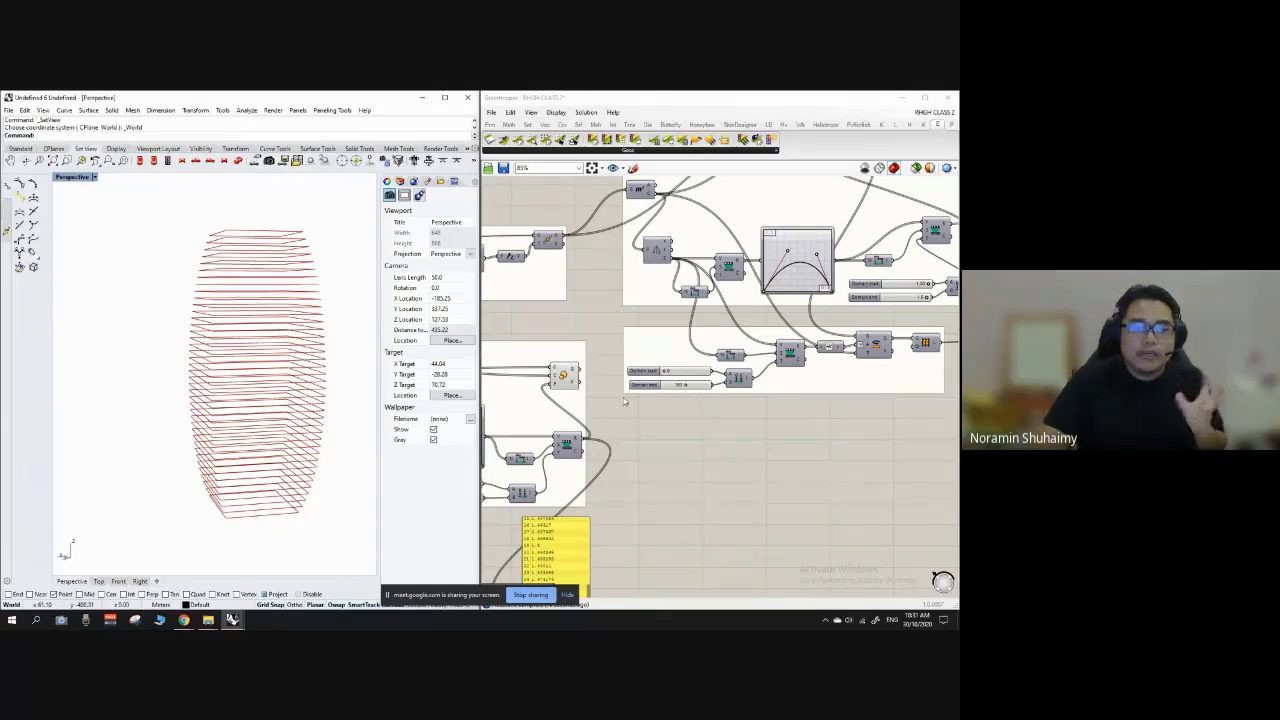
scroll(604, 380, "down", 2)
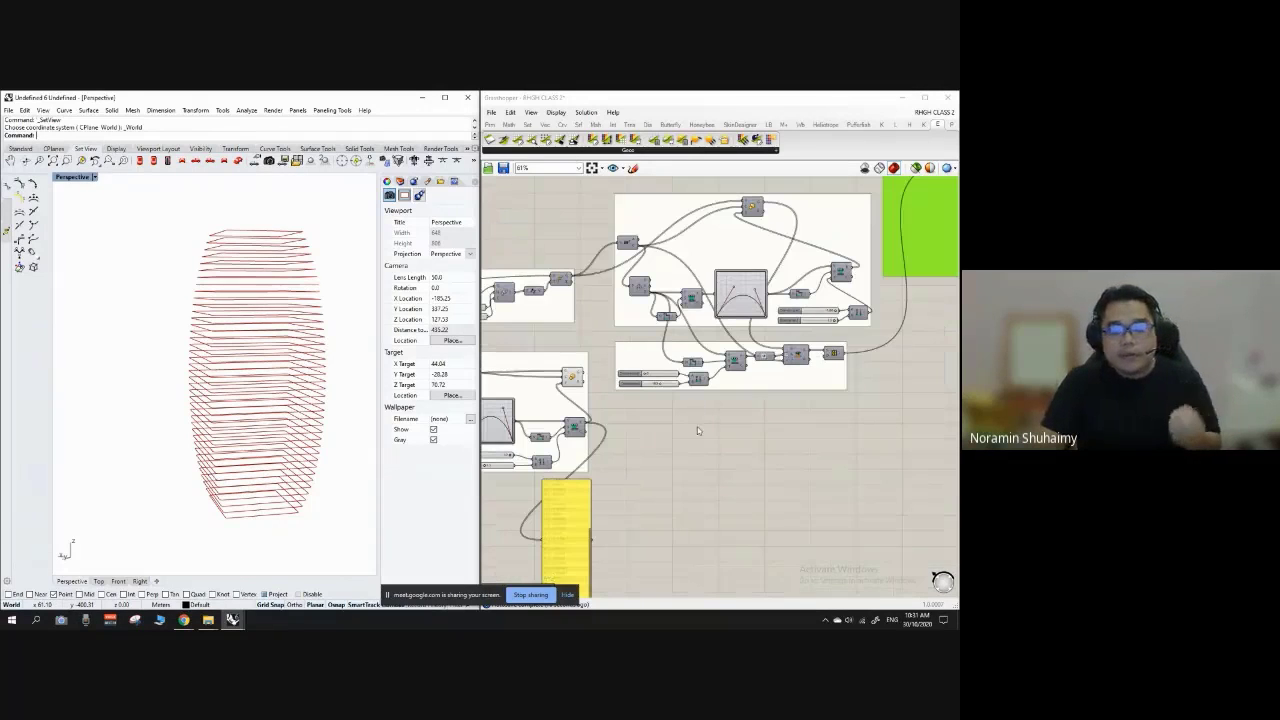
scroll(704, 433, "up", 4)
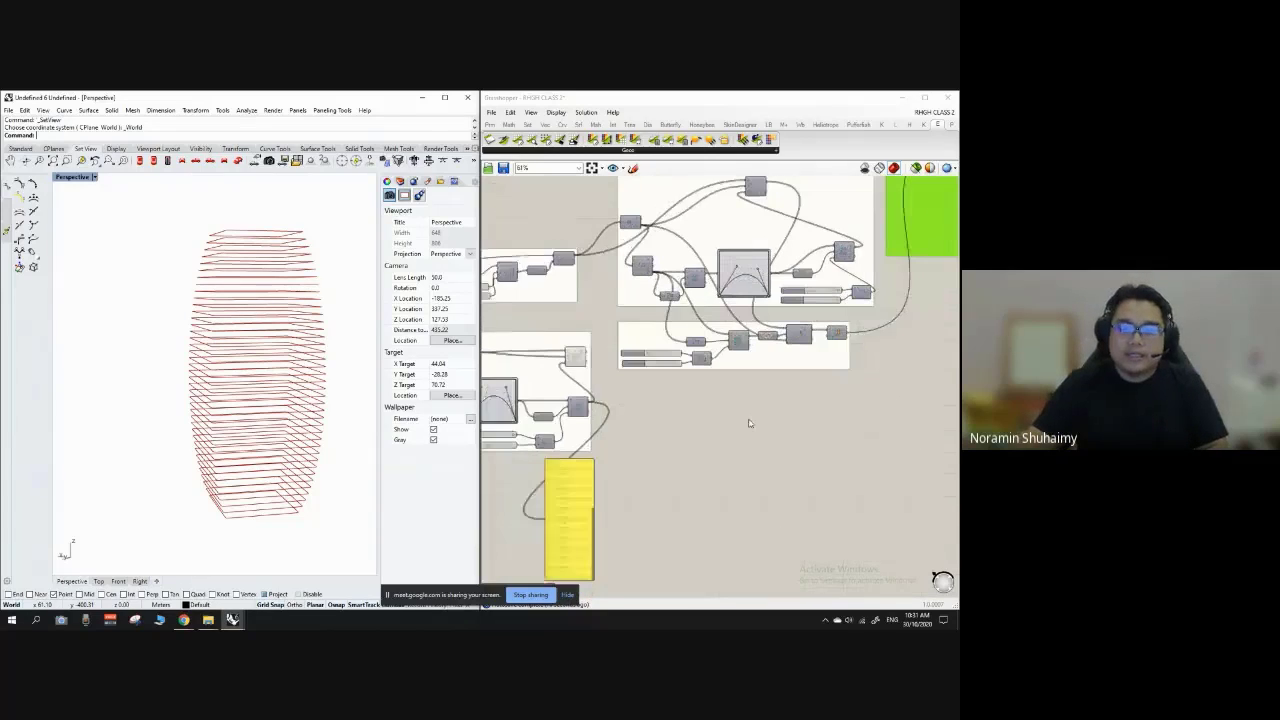
scroll(706, 334, "down", 2)
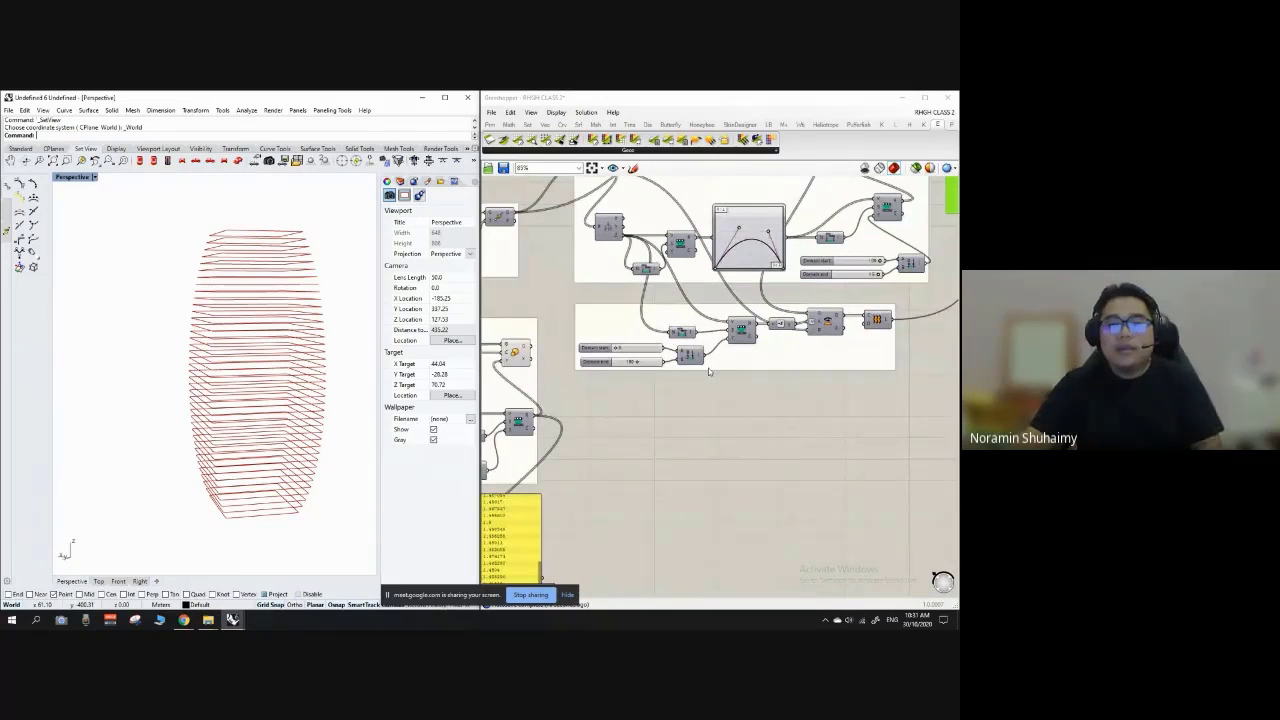
scroll(762, 312, "down", 1)
scroll(570, 346, "up", 1)
scroll(915, 428, "down", 2)
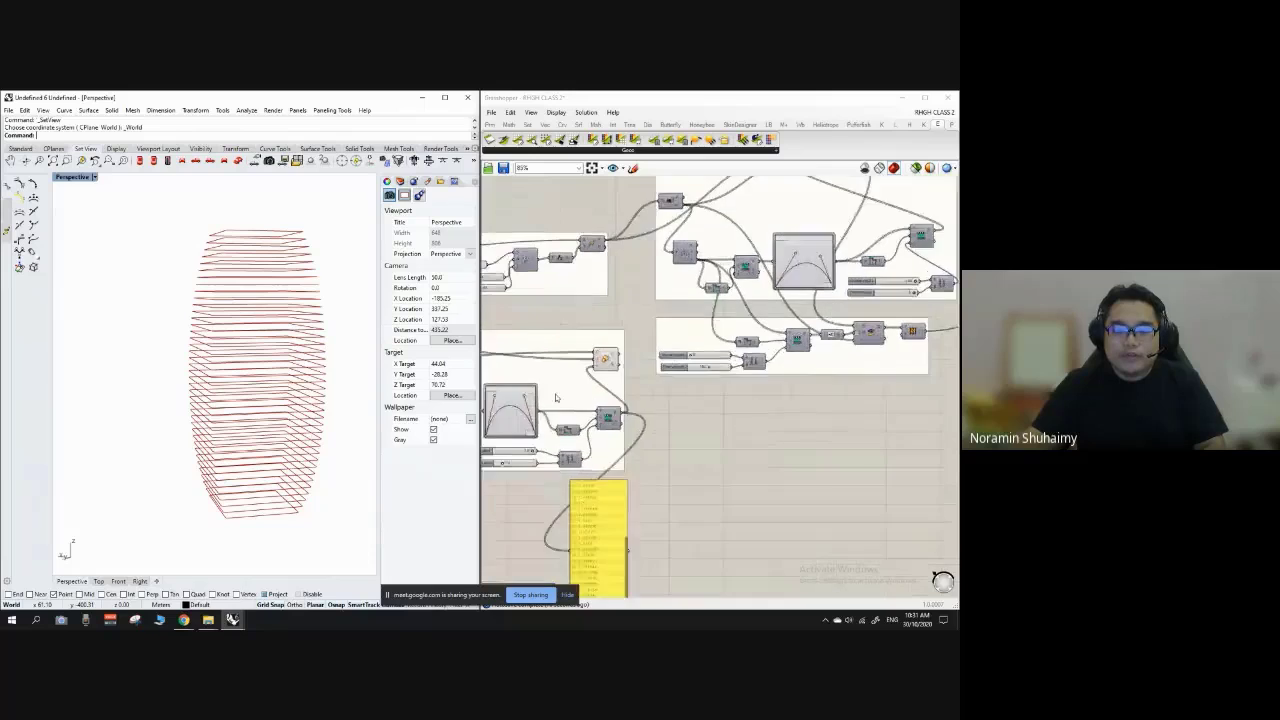
Step: Duplicate the scaling group's final Bounds, Construct Domain and Remap Numbers components into the empty canvas outside the group
right_click_drag(839, 395, 889, 392)
scroll(888, 394, "up", 3)
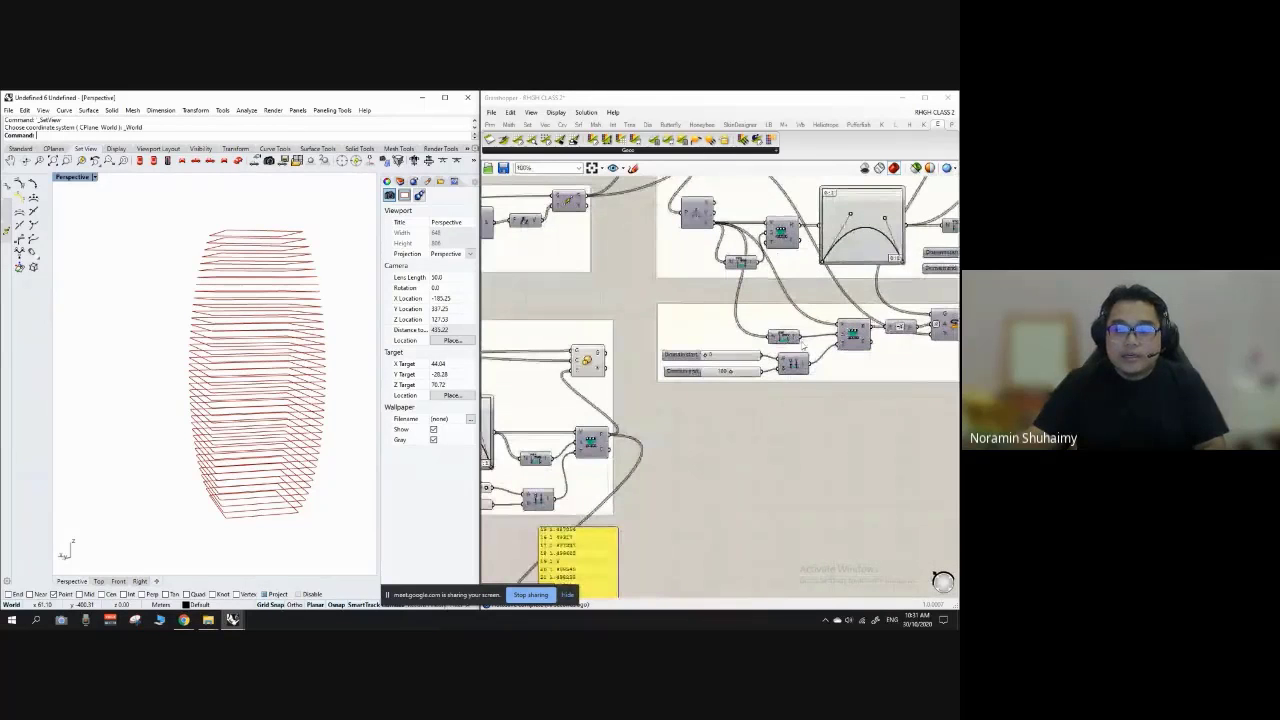
scroll(803, 402, "down", 3)
scroll(745, 435, "up", 4)
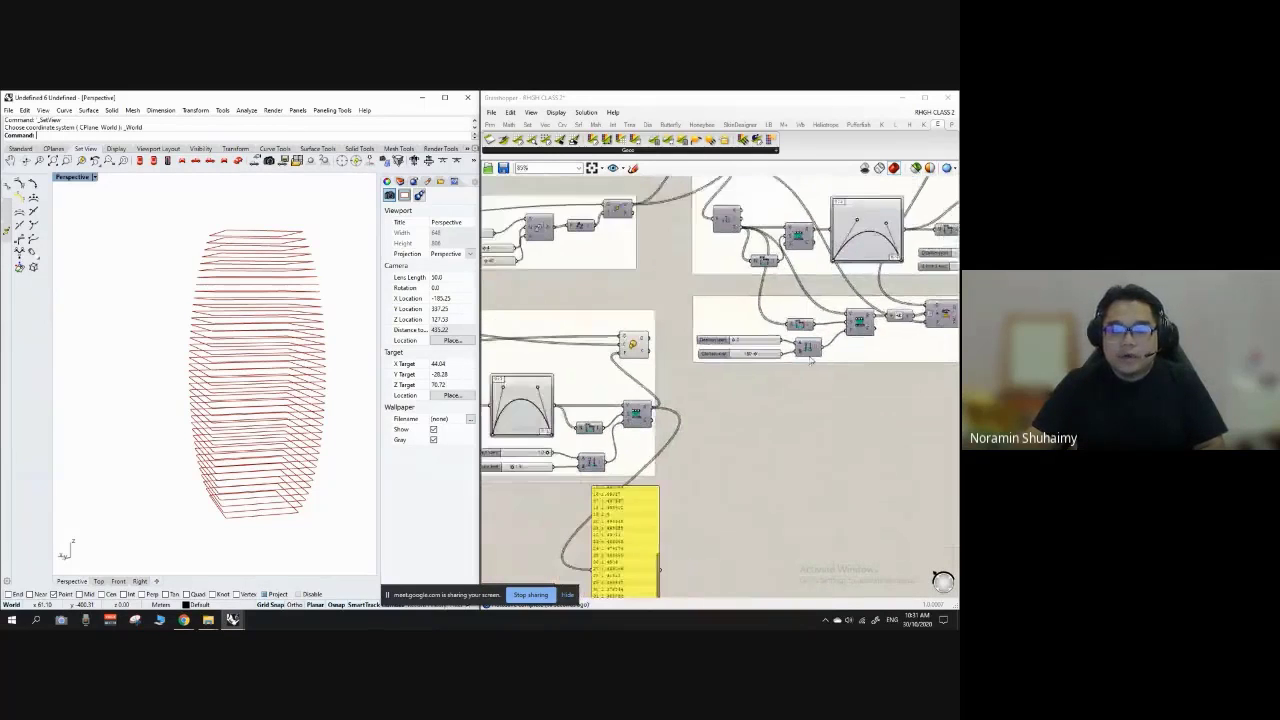
left_click(591, 426)
scroll(592, 488, "up", 1)
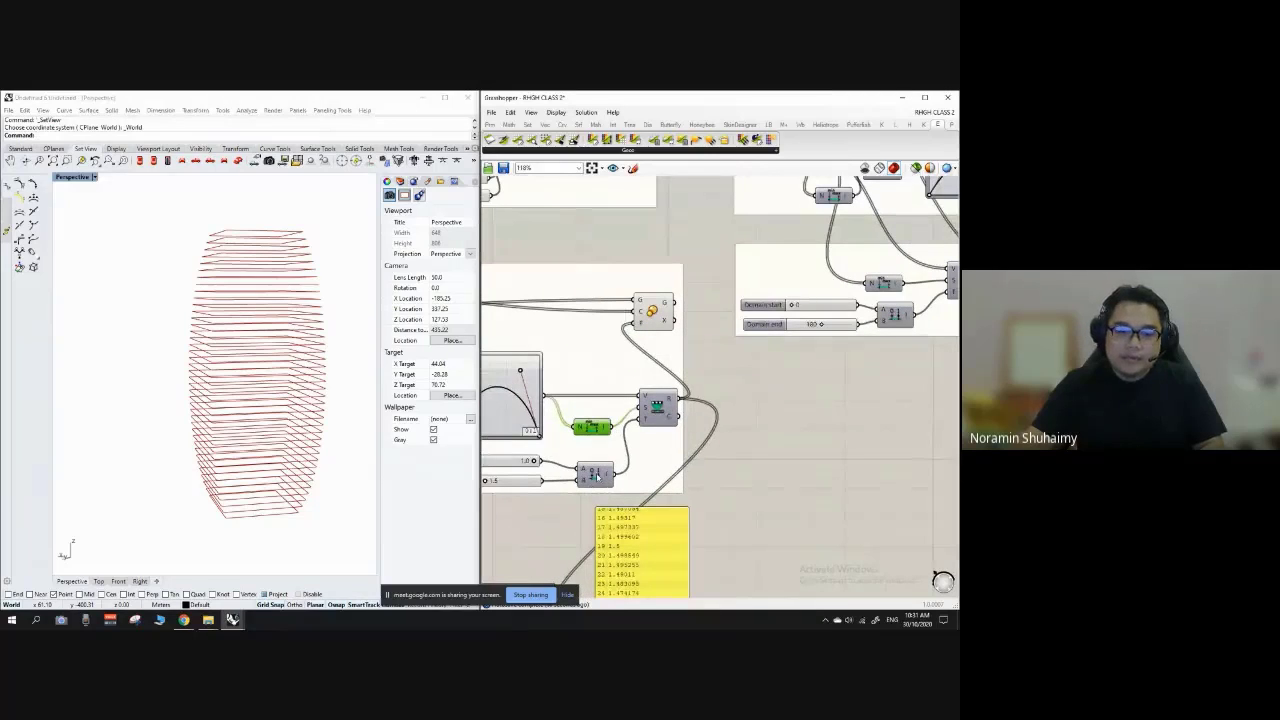
left_click(596, 476, "shift")
left_click(658, 408, "shift")
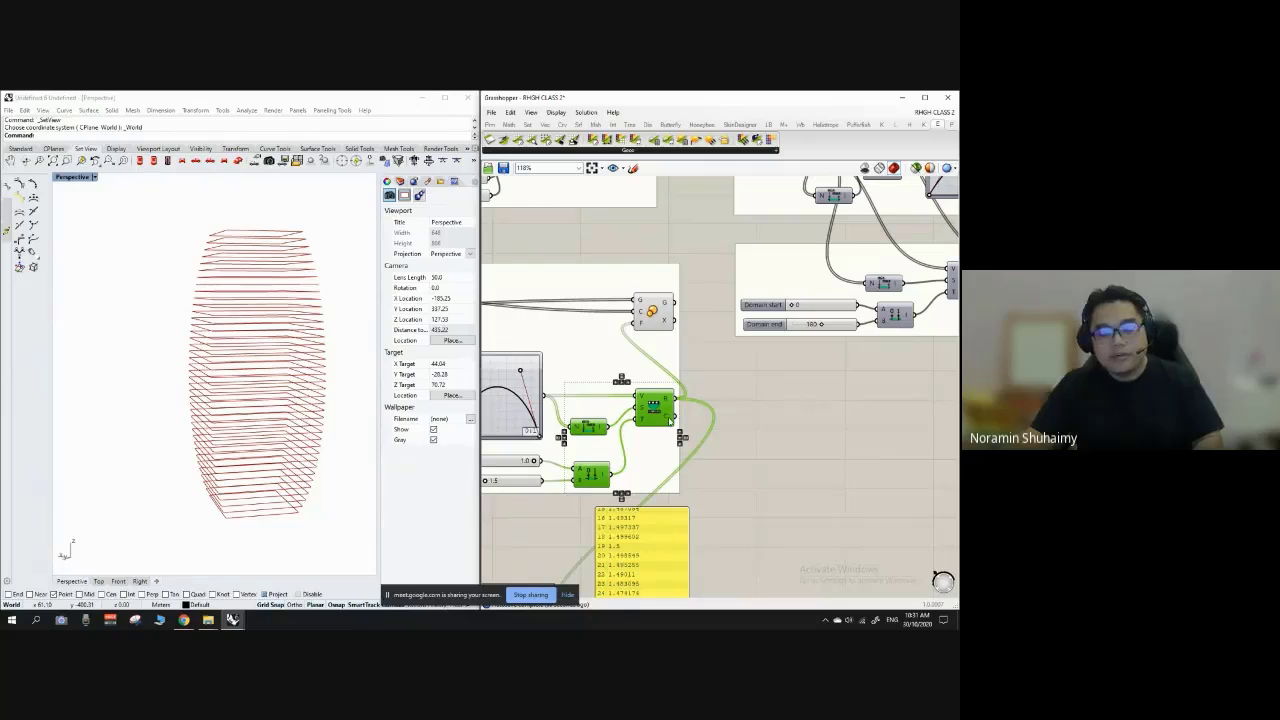
left_click_drag(670, 420, 880, 428, "alt")
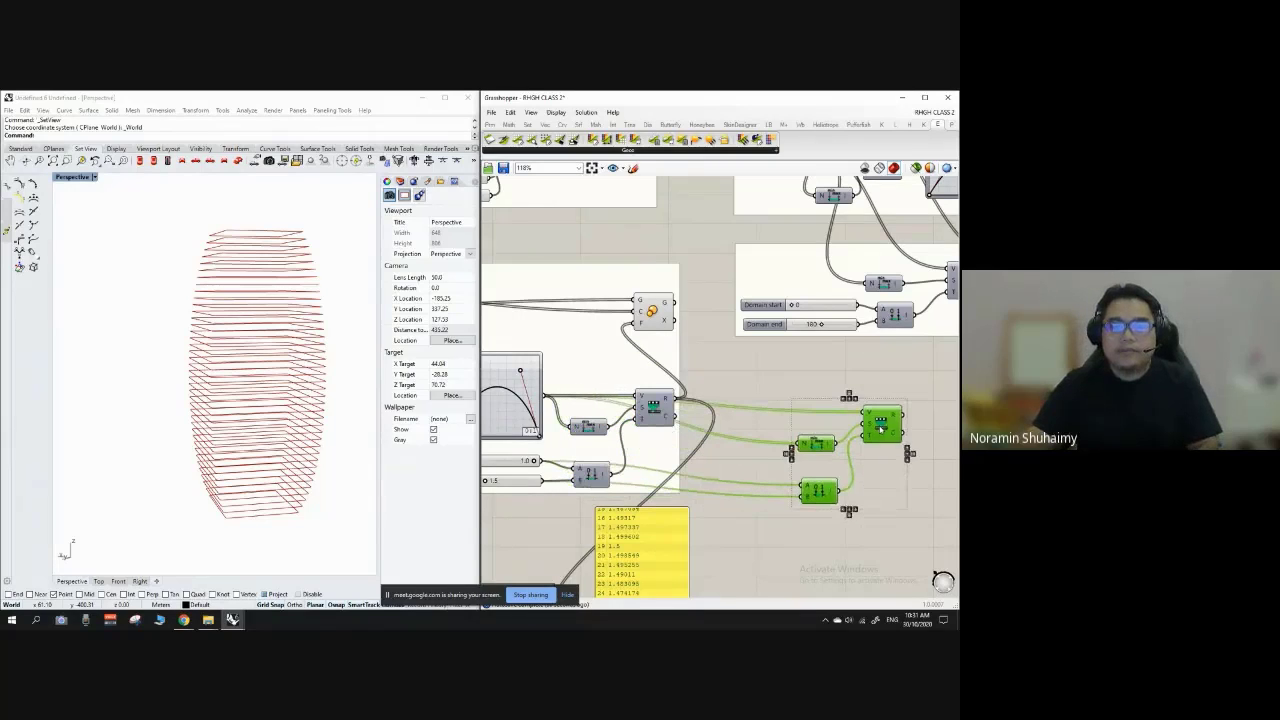
left_click(812, 377)
Step: Connect the output feeding the Remap Numbers before the Graph Mapper to the copied Remap Numbers' value input
scroll(689, 371, "down", 2)
scroll(819, 197, "up", 3)
scroll(621, 362, "down", 2)
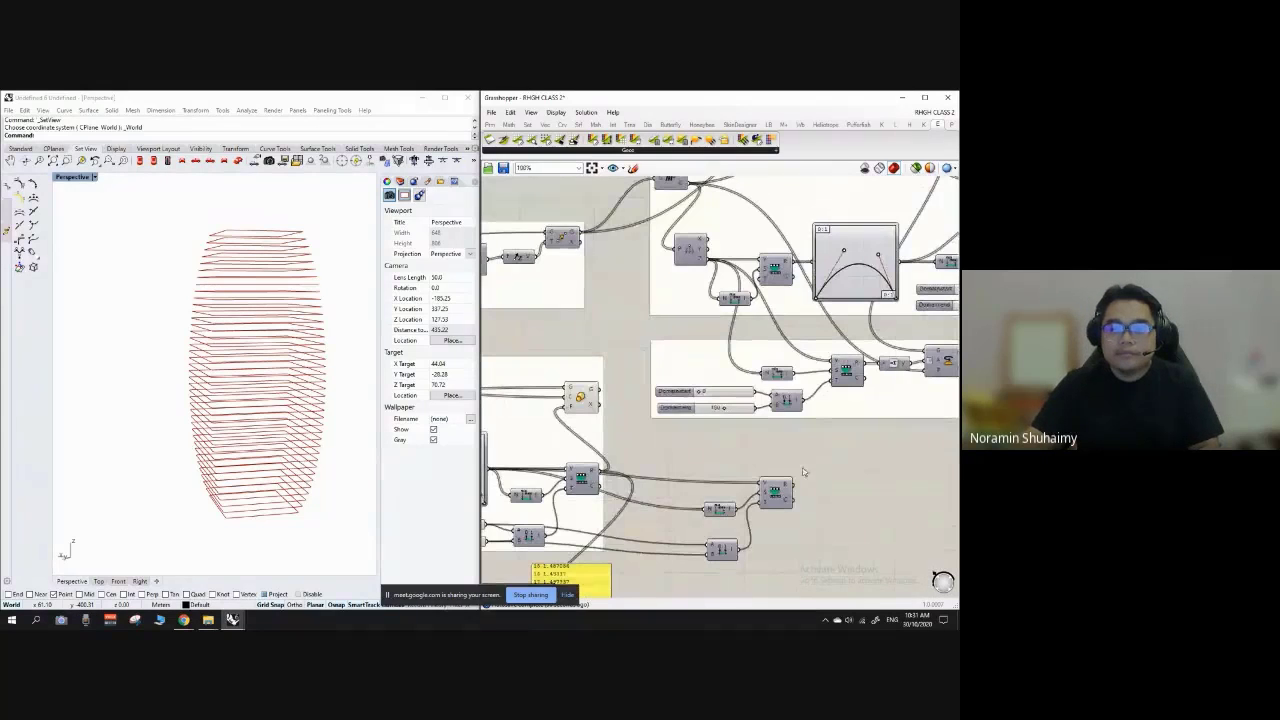
scroll(742, 402, "down", 5)
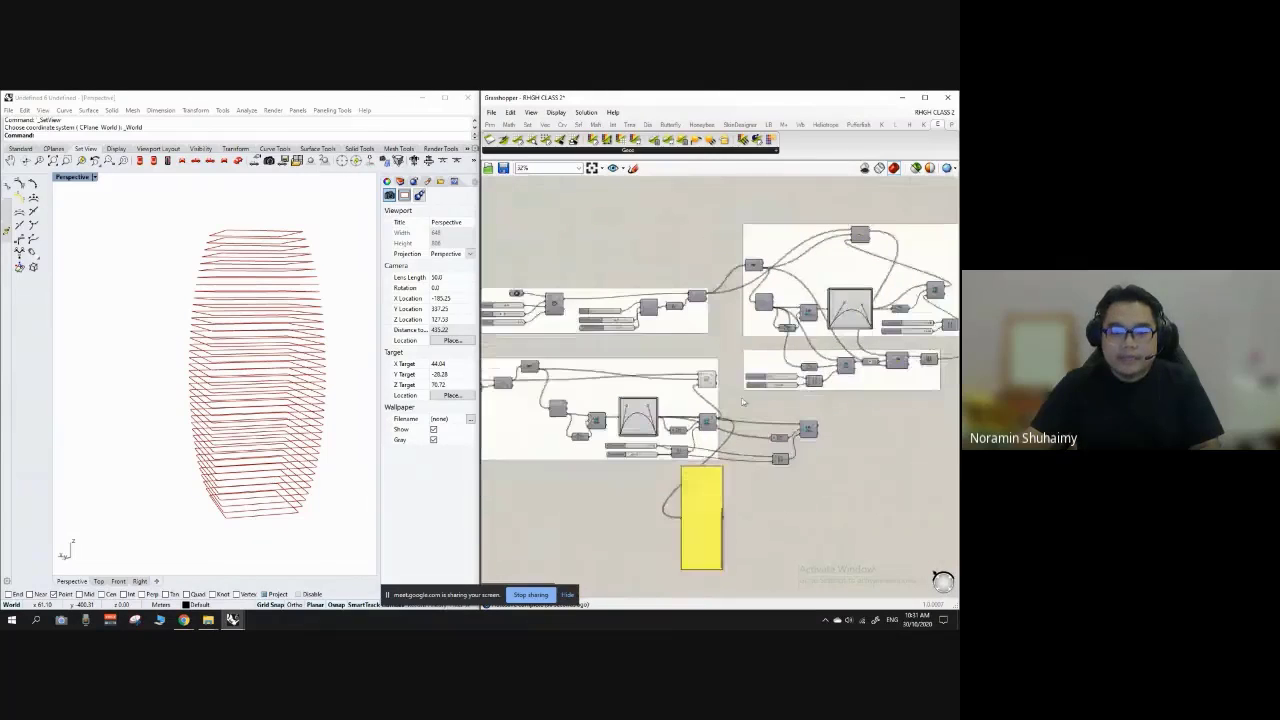
scroll(592, 432, "up", 5)
scroll(513, 380, "down", 2)
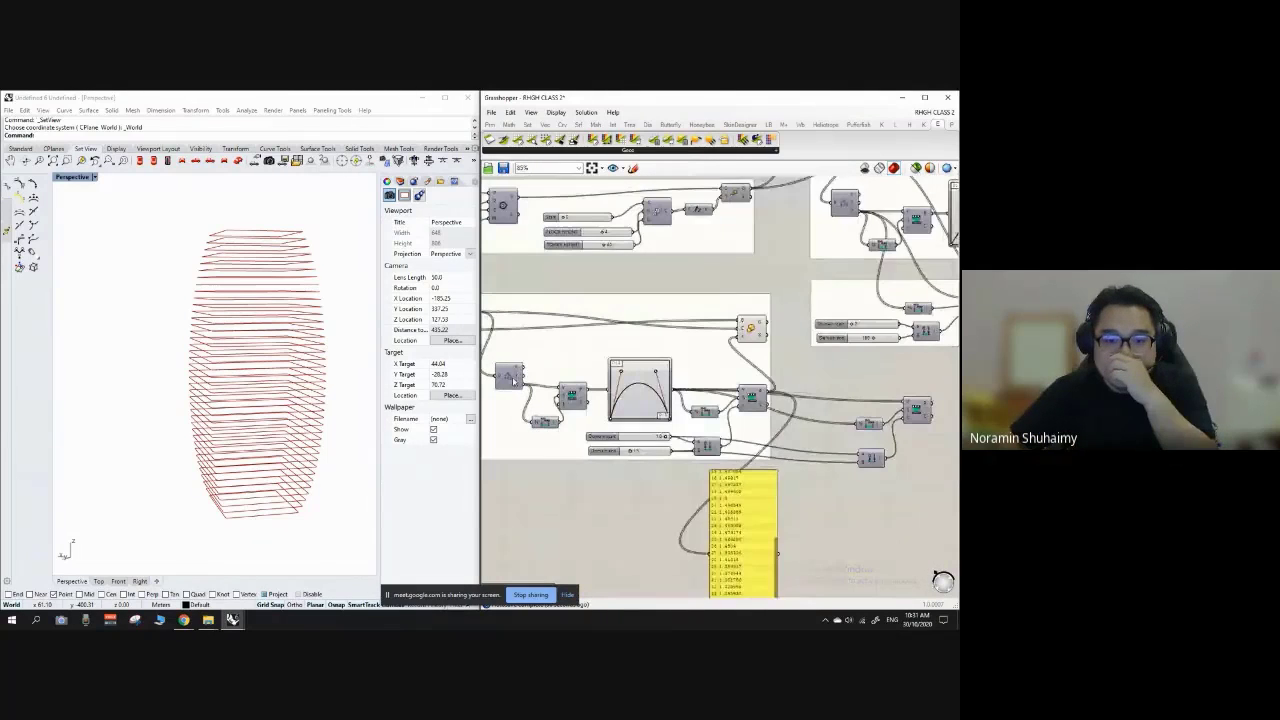
scroll(514, 381, "up", 1)
scroll(512, 385, "down", 1)
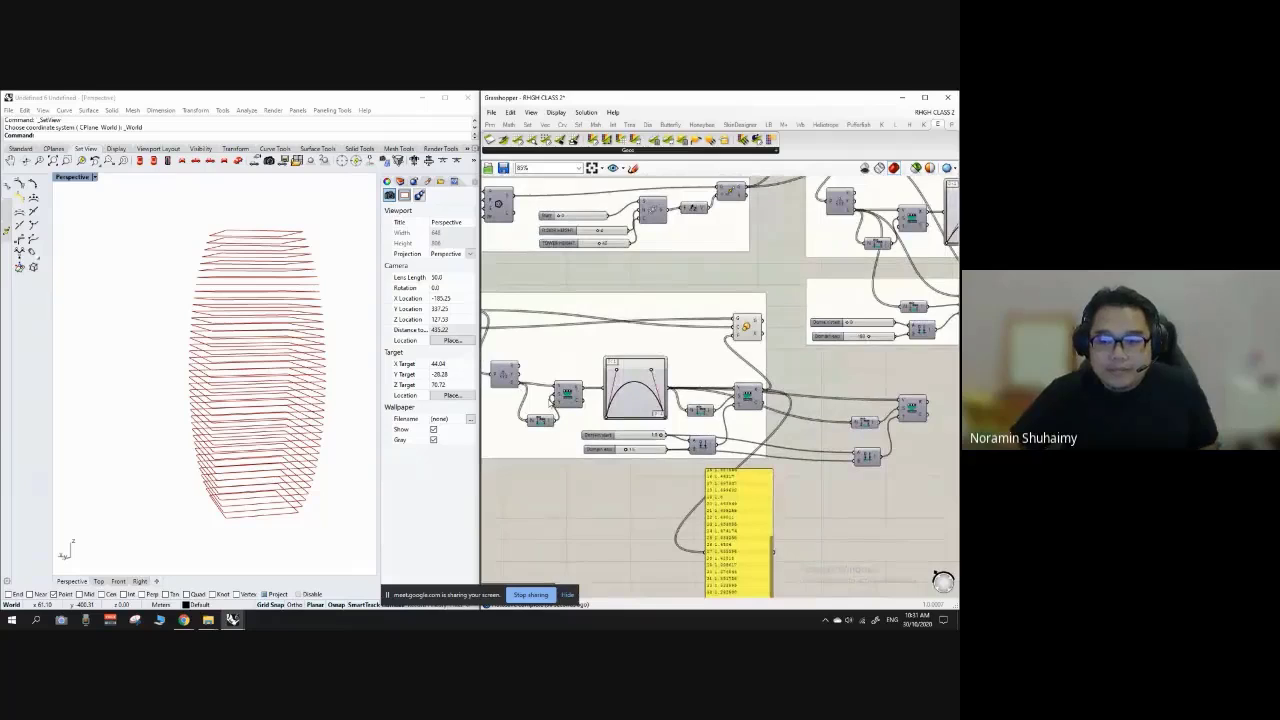
left_click_drag(519, 383, 903, 398)
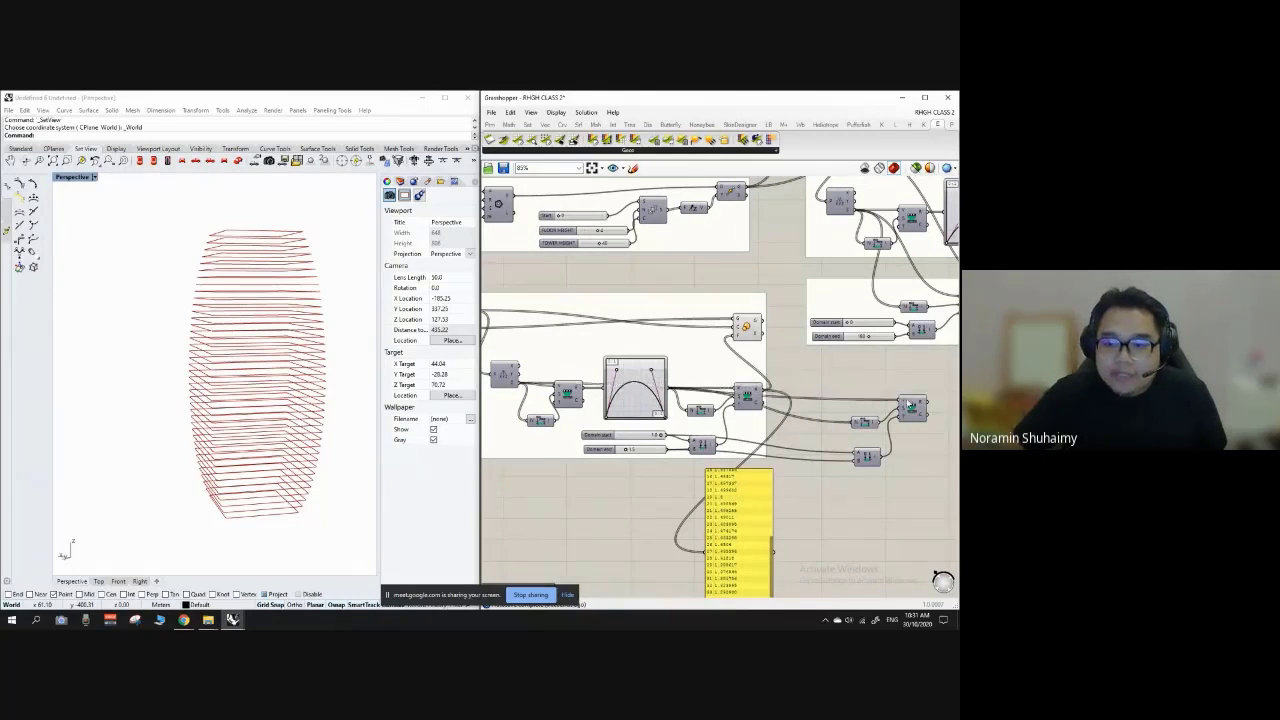
Step: Connect that same source output, taken before the Graph Mapper, to the copied Bounds component's N input
scroll(897, 405, "up", 2)
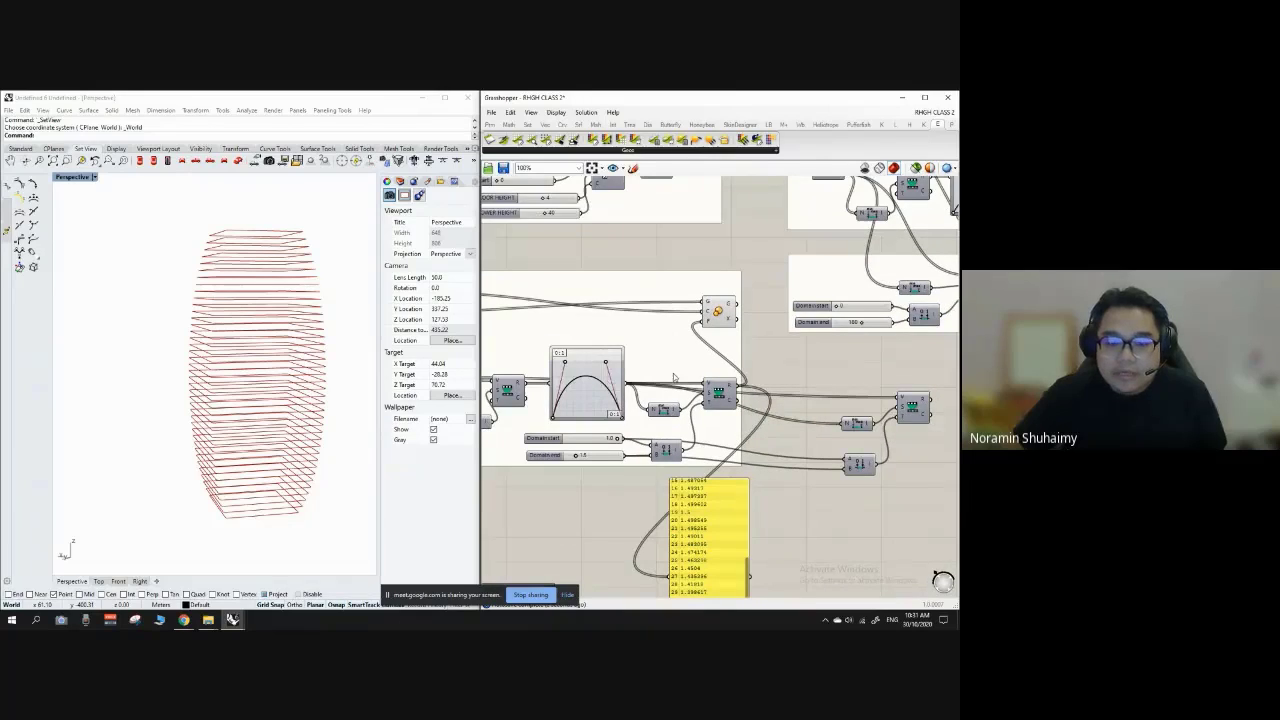
scroll(674, 377, "down", 2)
left_click_drag(517, 381, 797, 411)
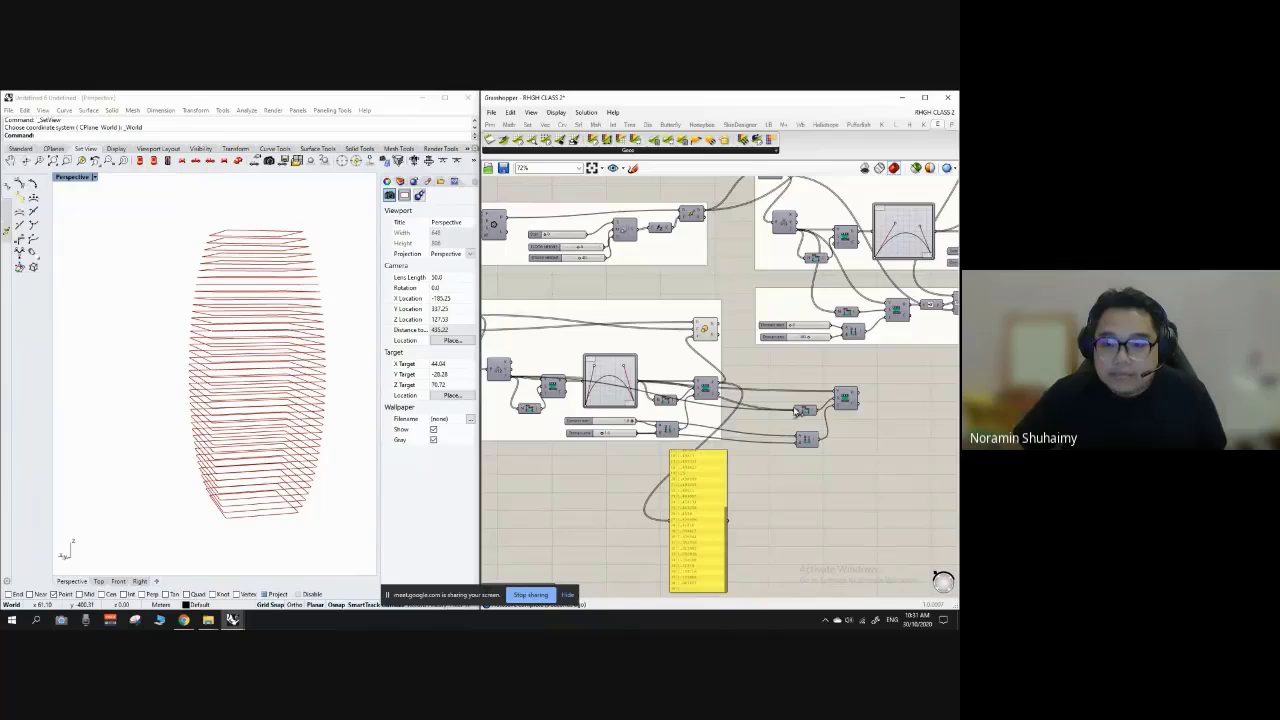
scroll(797, 411, "up", 3)
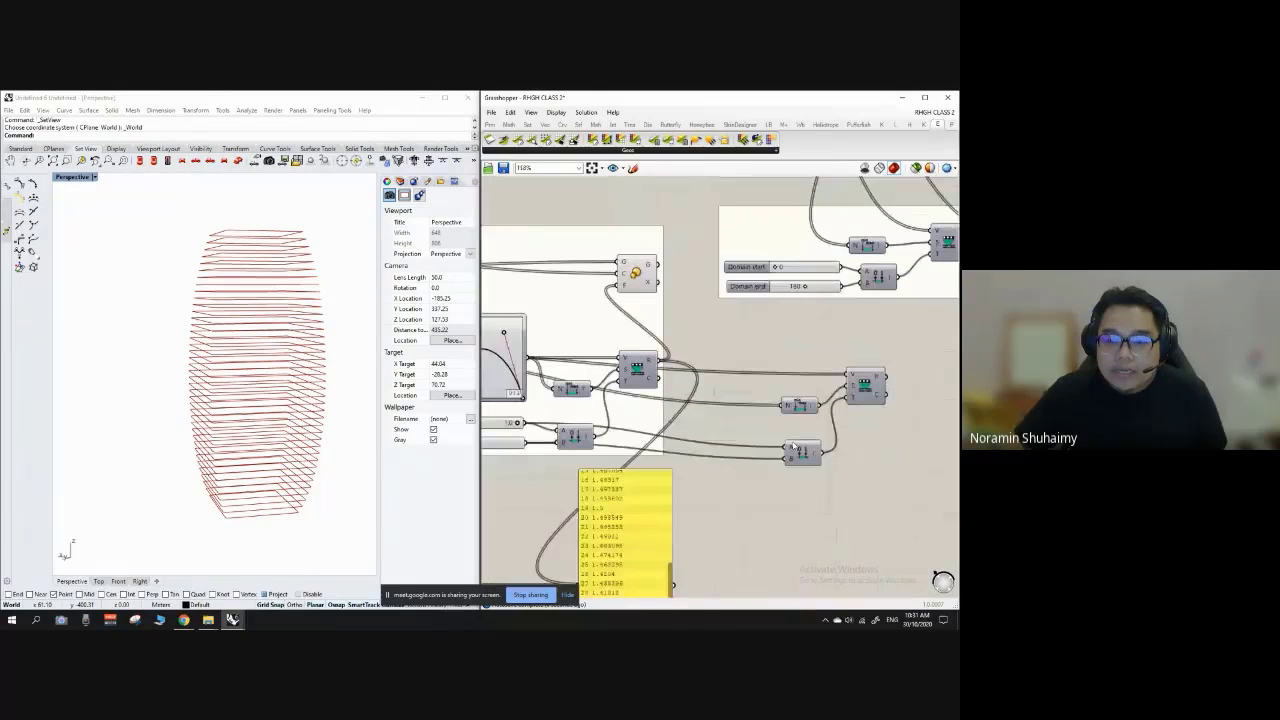
Step: Move the copied Construct Domain component up so it sits directly beneath the copied Bounds component
scroll(787, 426, "down", 3)
scroll(802, 448, "up", 5)
left_click_drag(793, 431, 789, 405)
scroll(754, 469, "down", 2)
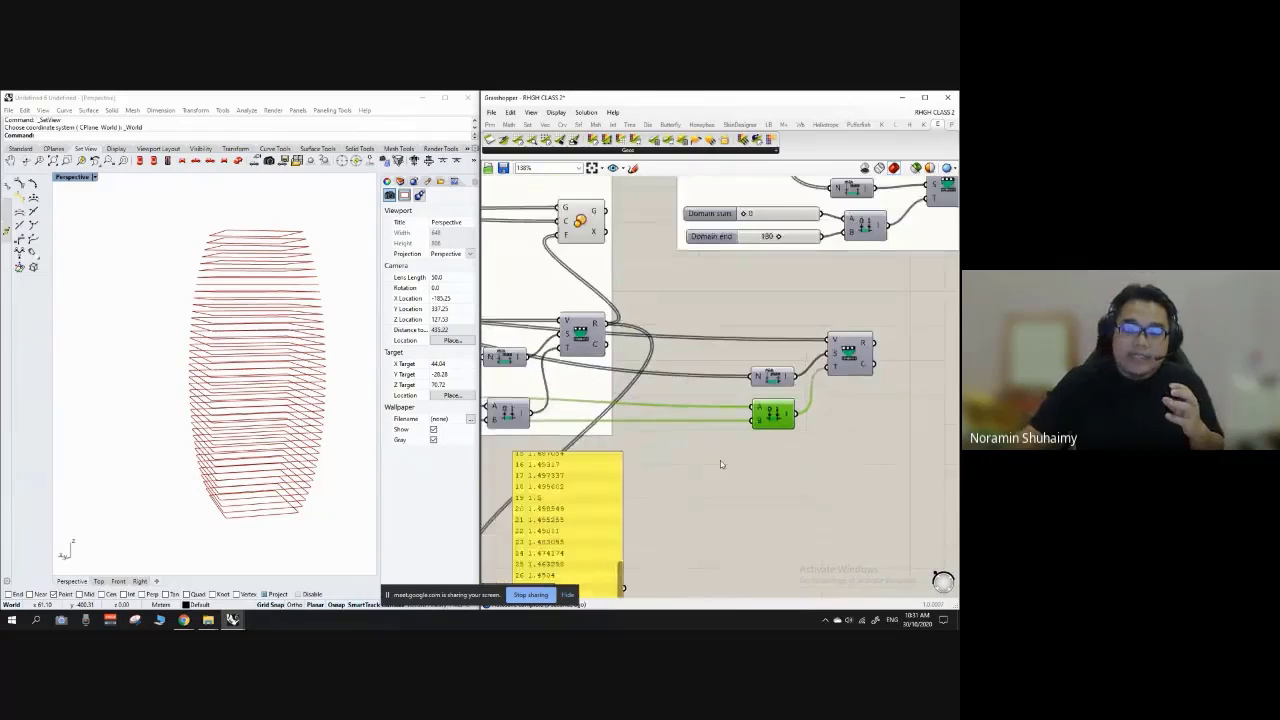
scroll(727, 450, "up", 2)
left_click(710, 475)
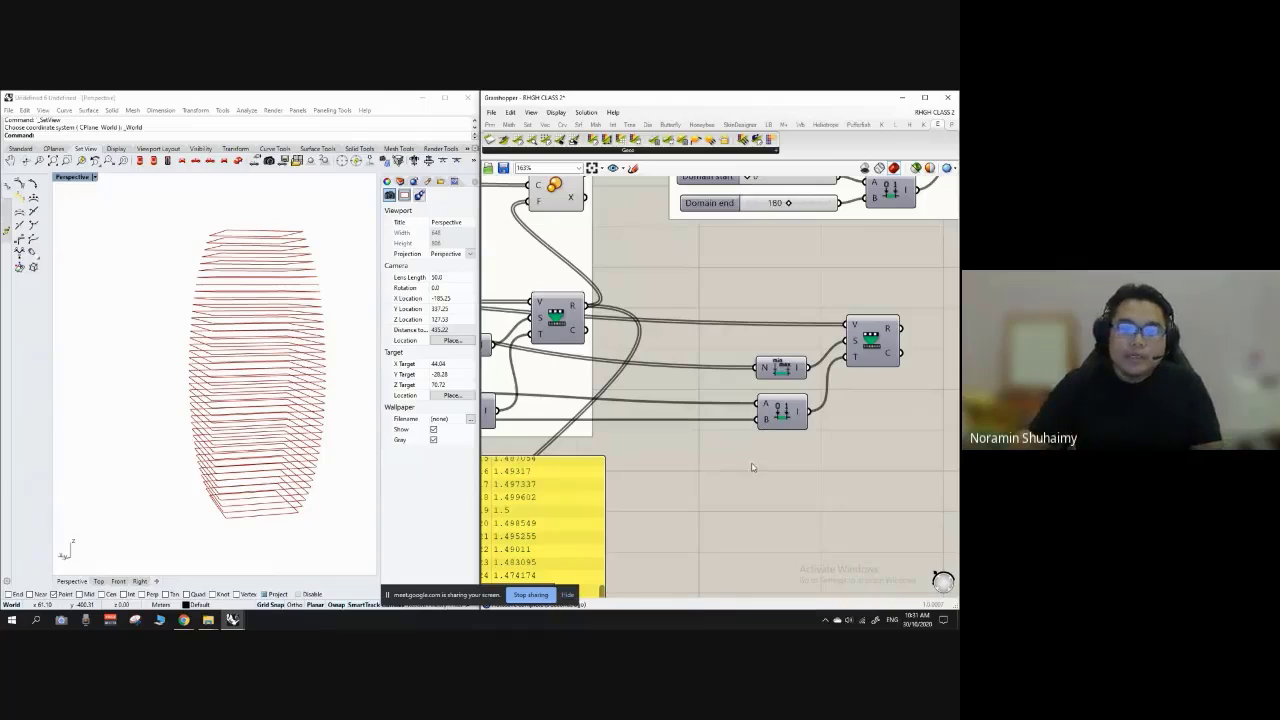
Step: Add a number slider set to 0 and connect it to the copied Construct Domain's A input as the domain start
double_click(753, 467)
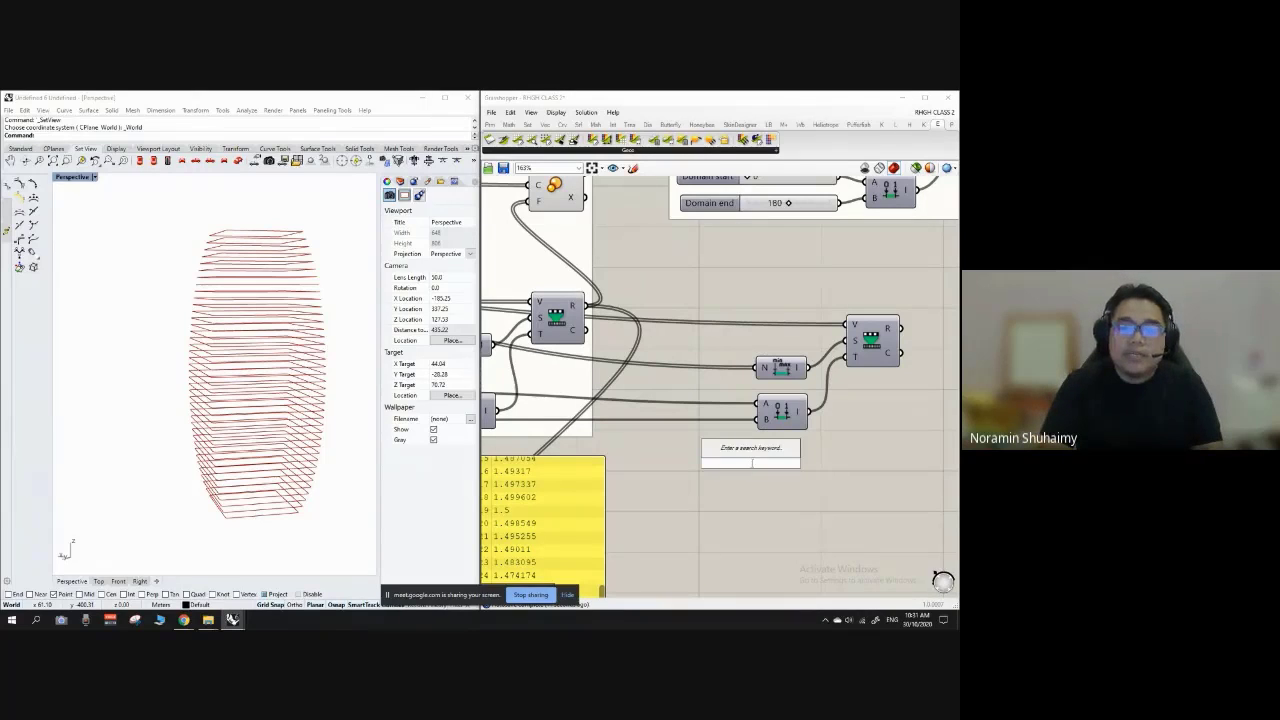
type("0")
key("Return")
left_click_drag(752, 466, 692, 474)
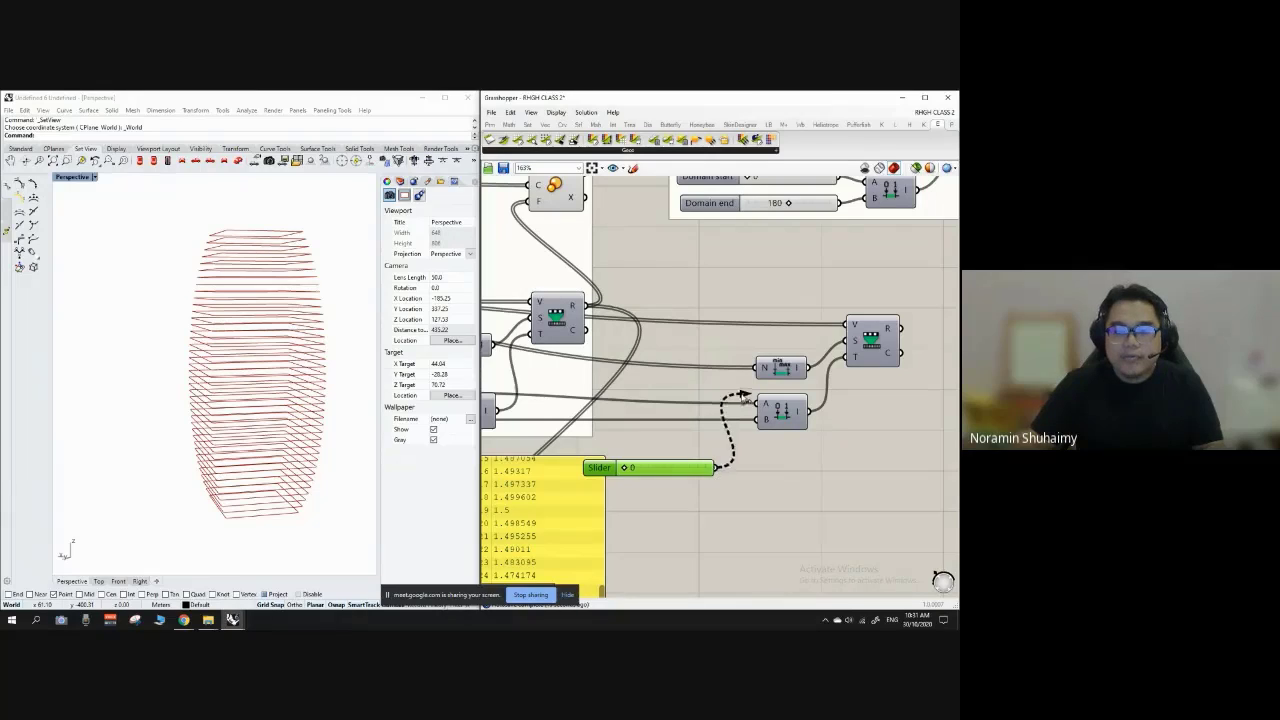
left_click_drag(752, 404, 756, 404)
left_click_drag(724, 466, 836, 410)
left_click_drag(741, 403, 764, 399)
Step: Add a number slider set to 180 and connect it to the copied Construct Domain's B input as the domain end
double_click(723, 472)
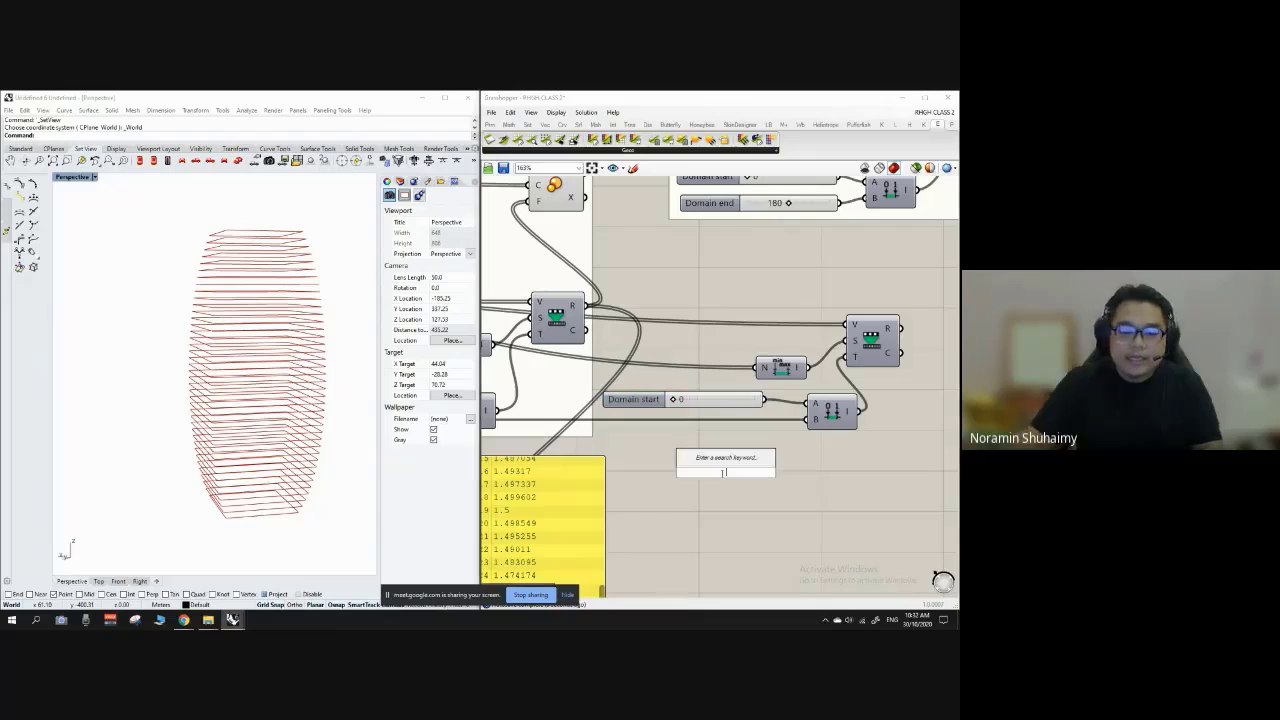
type("180")
key("Return")
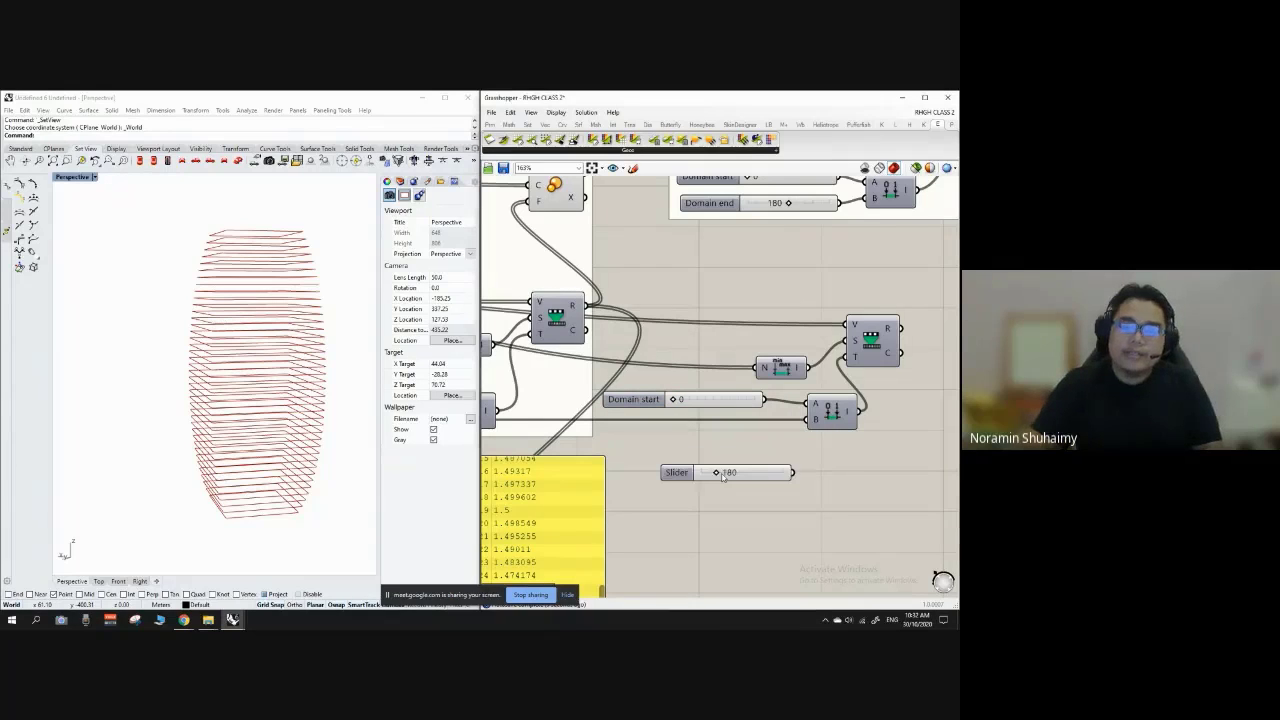
left_click_drag(756, 469, 812, 426)
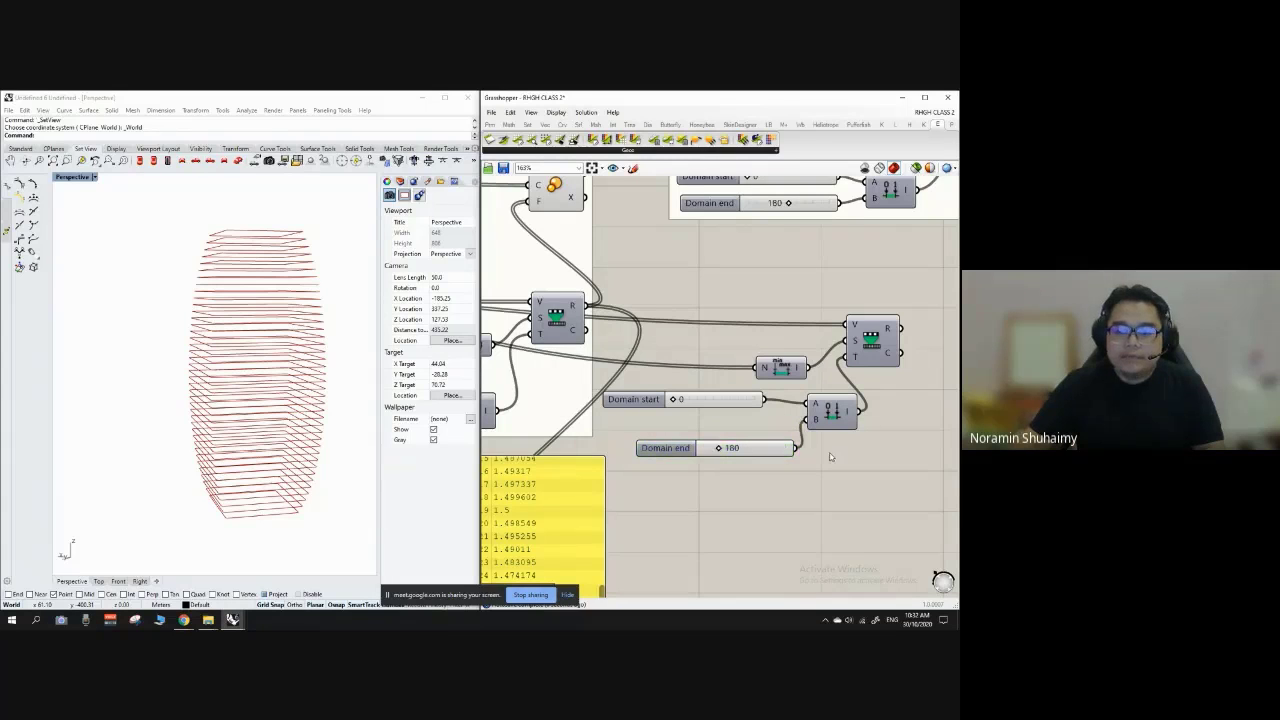
Step: Examine the finished rotation group above to see which component its remapped values feed
scroll(700, 443, "down", 2)
scroll(743, 364, "down", 3)
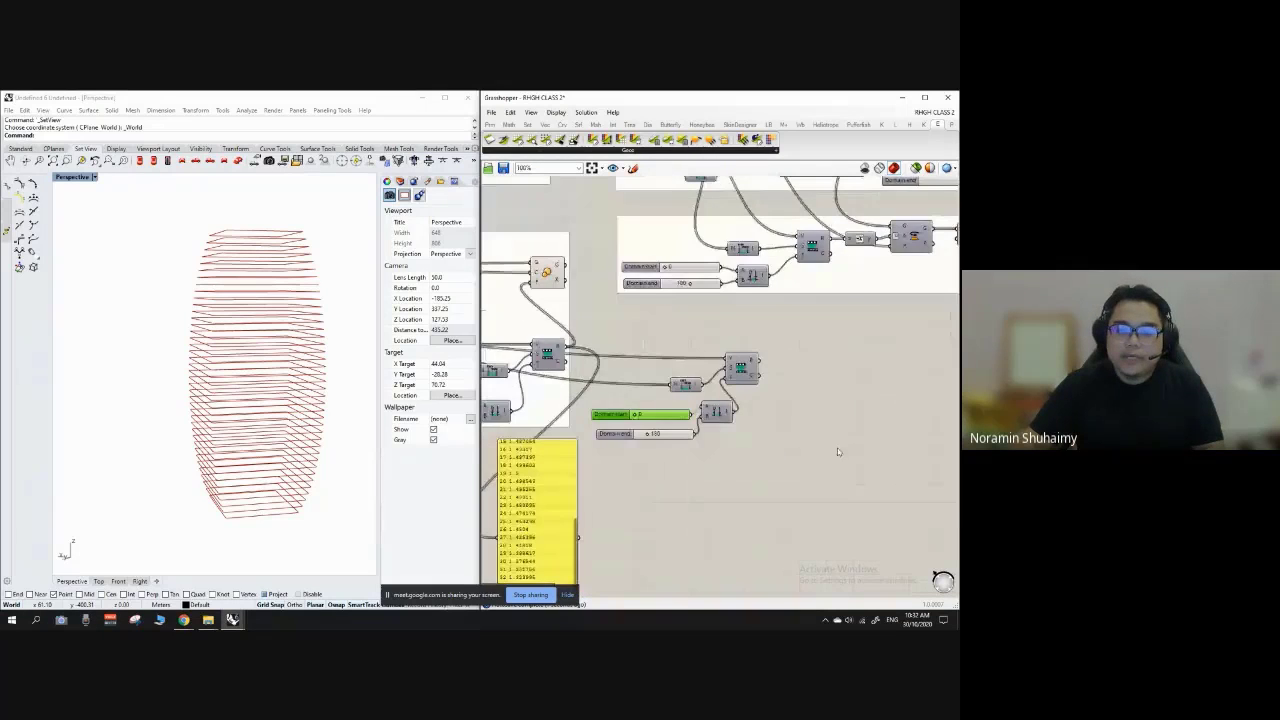
scroll(746, 330, "up", 3)
left_click_drag(775, 296, 823, 304)
scroll(774, 459, "down", 2)
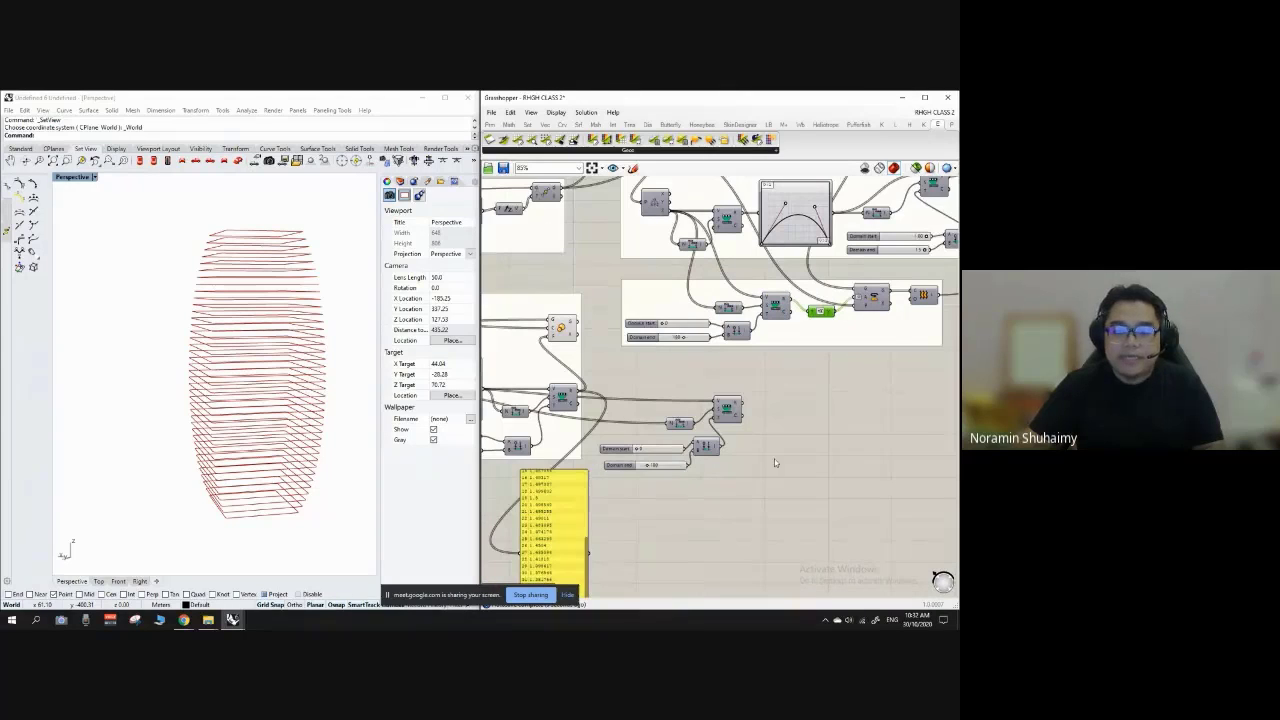
scroll(735, 425, "down", 1)
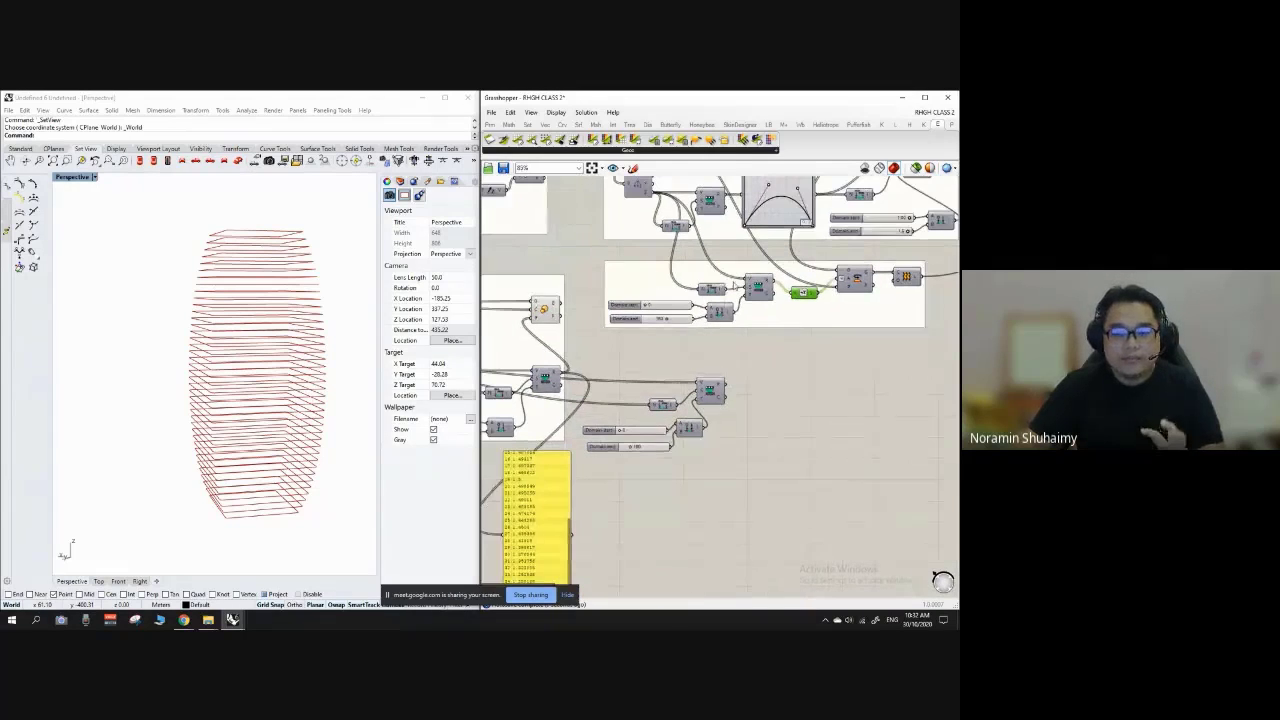
scroll(666, 366, "down", 3)
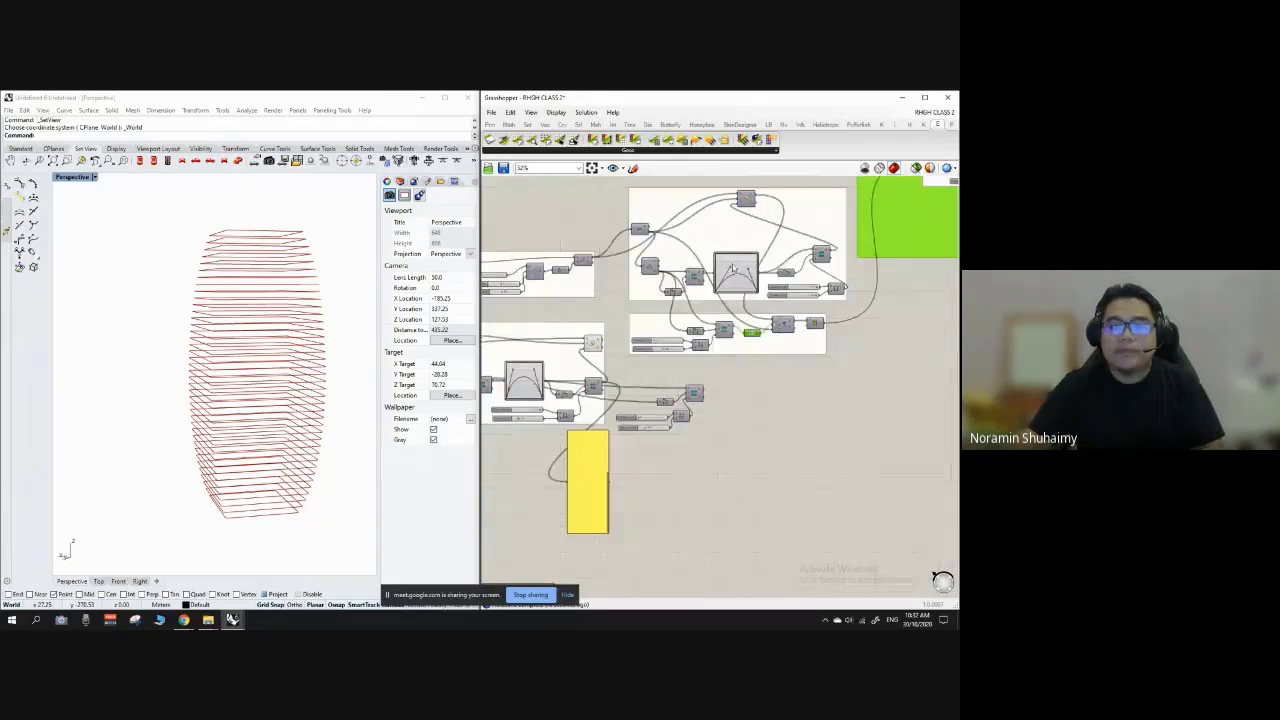
scroll(733, 262, "up", 3)
left_click_drag(775, 297, 775, 259)
scroll(798, 325, "up", 2)
left_click(820, 372)
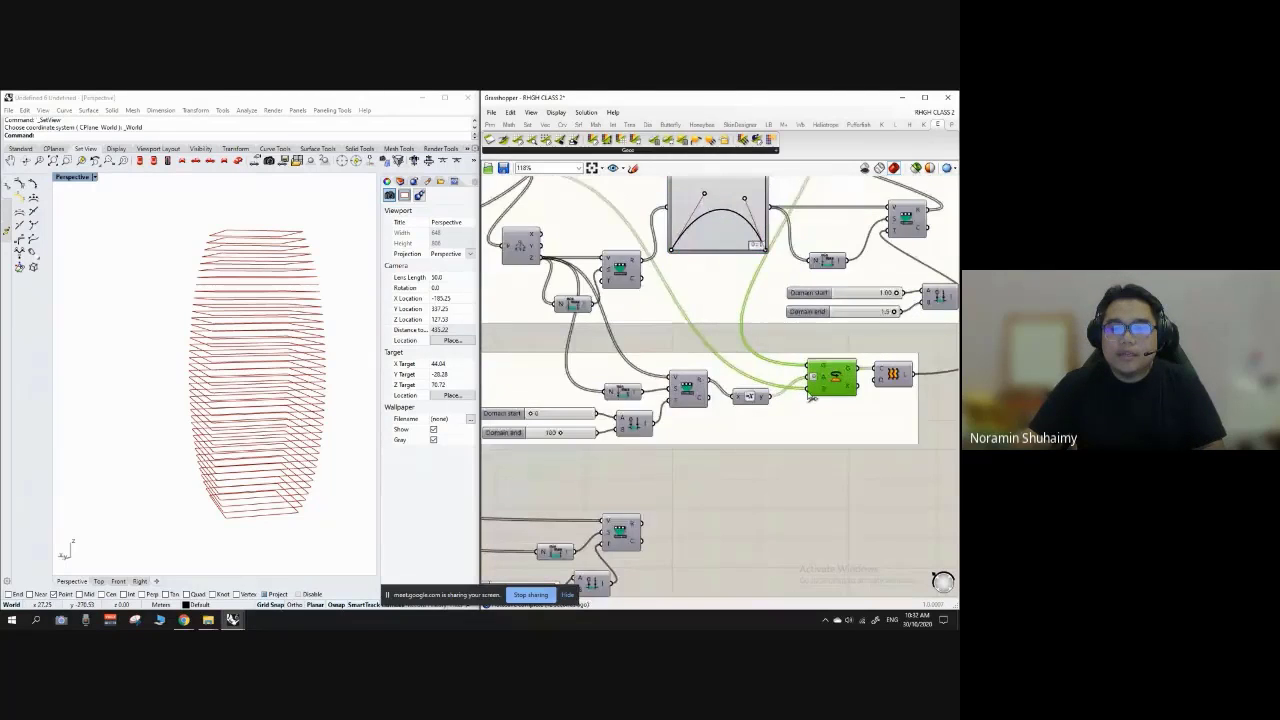
scroll(809, 391, "down", 2)
Step: Add a Rotate component in the empty canvas beside the copied Remap Numbers component
left_click(765, 490)
scroll(765, 490, "up", 1)
scroll(741, 494, "up", 1)
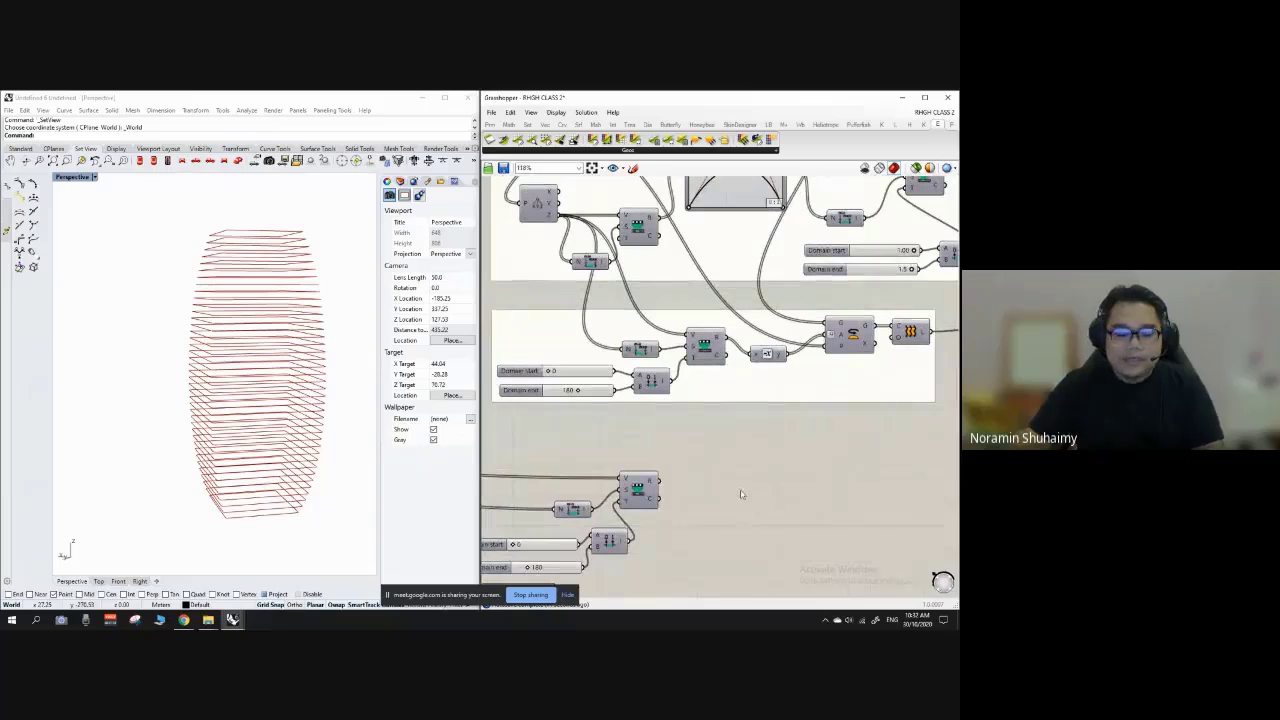
double_click(741, 494)
type("rotate")
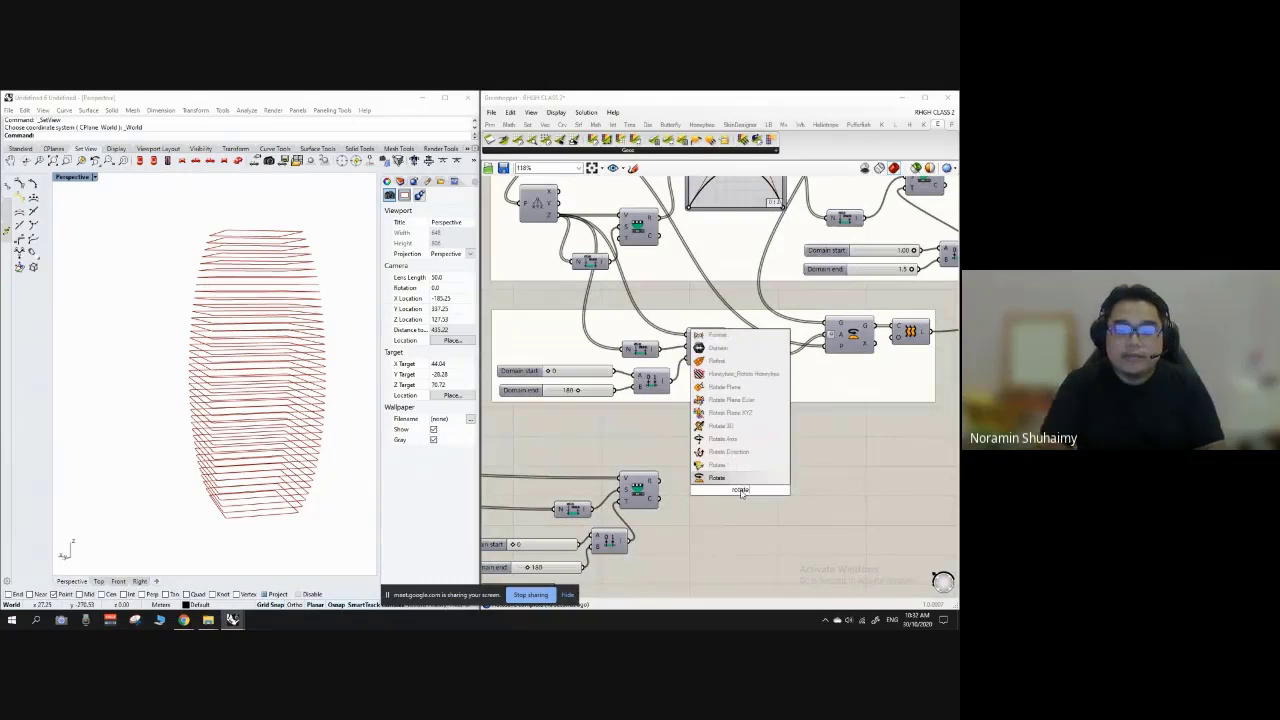
key("Return")
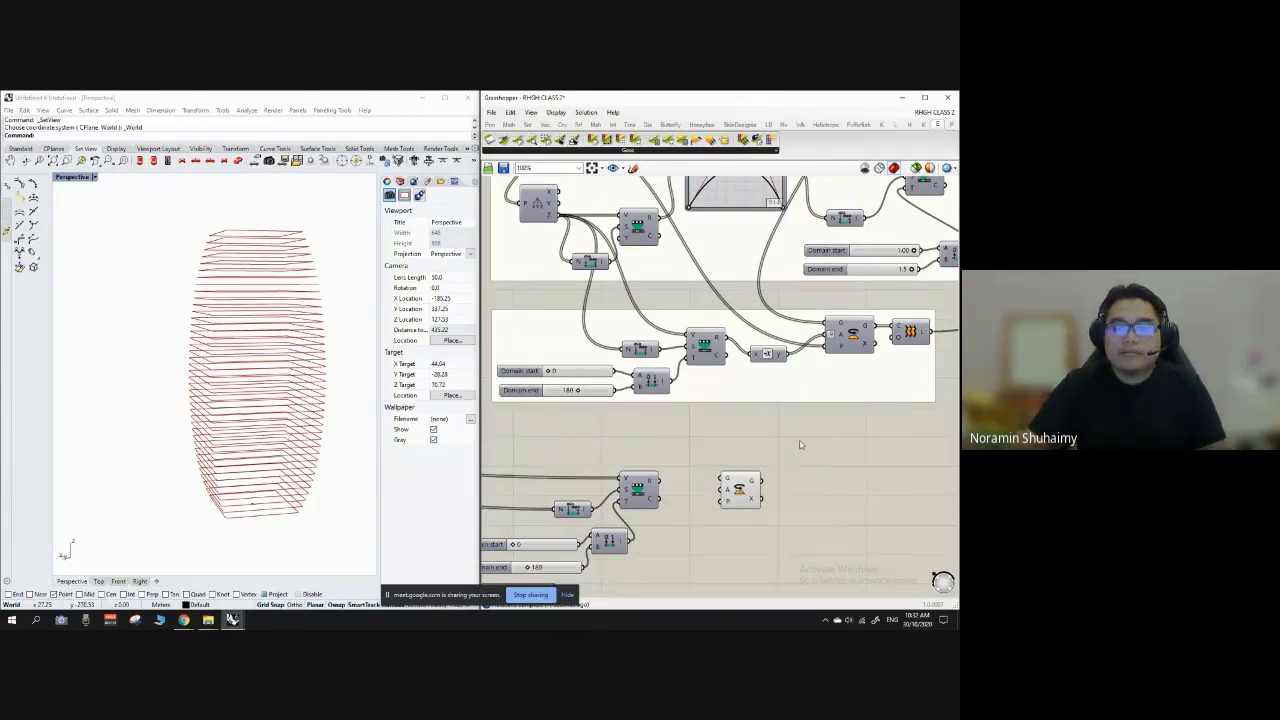
Step: Turn off the preview of the Scale component in the new scaling group
scroll(800, 445, "down", 2)
scroll(810, 450, "up", 3)
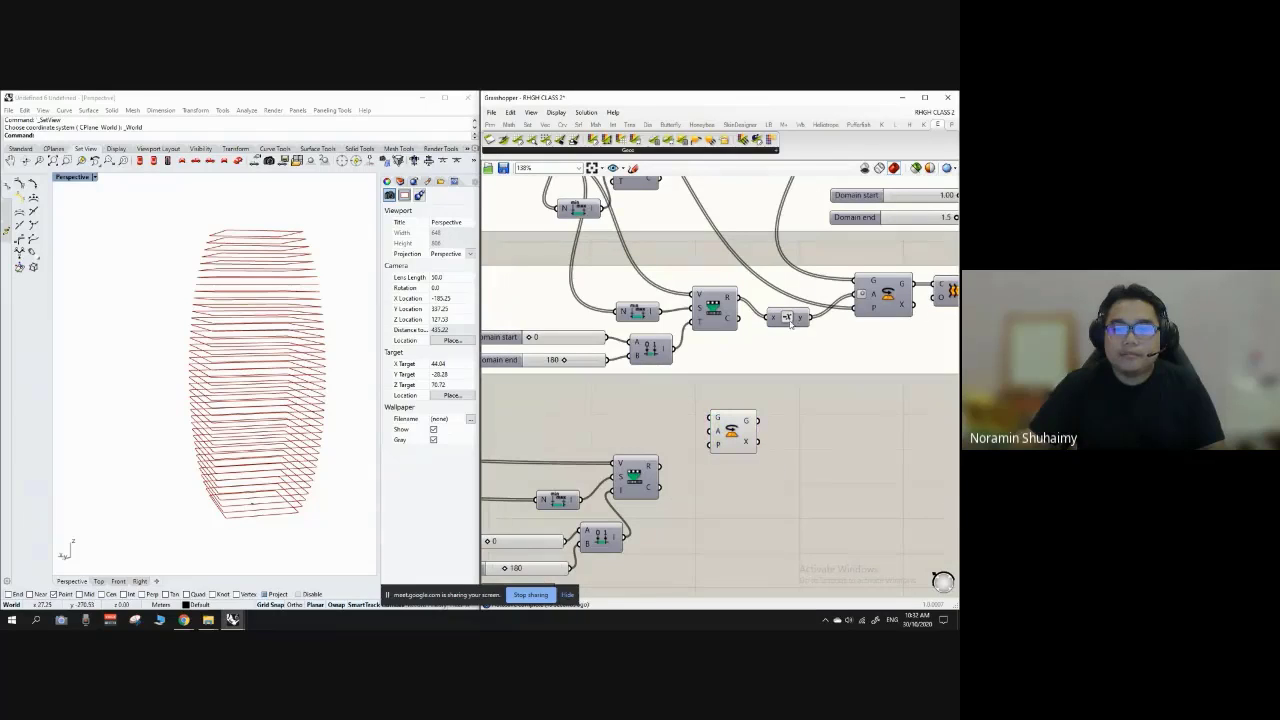
scroll(790, 340, "down", 2)
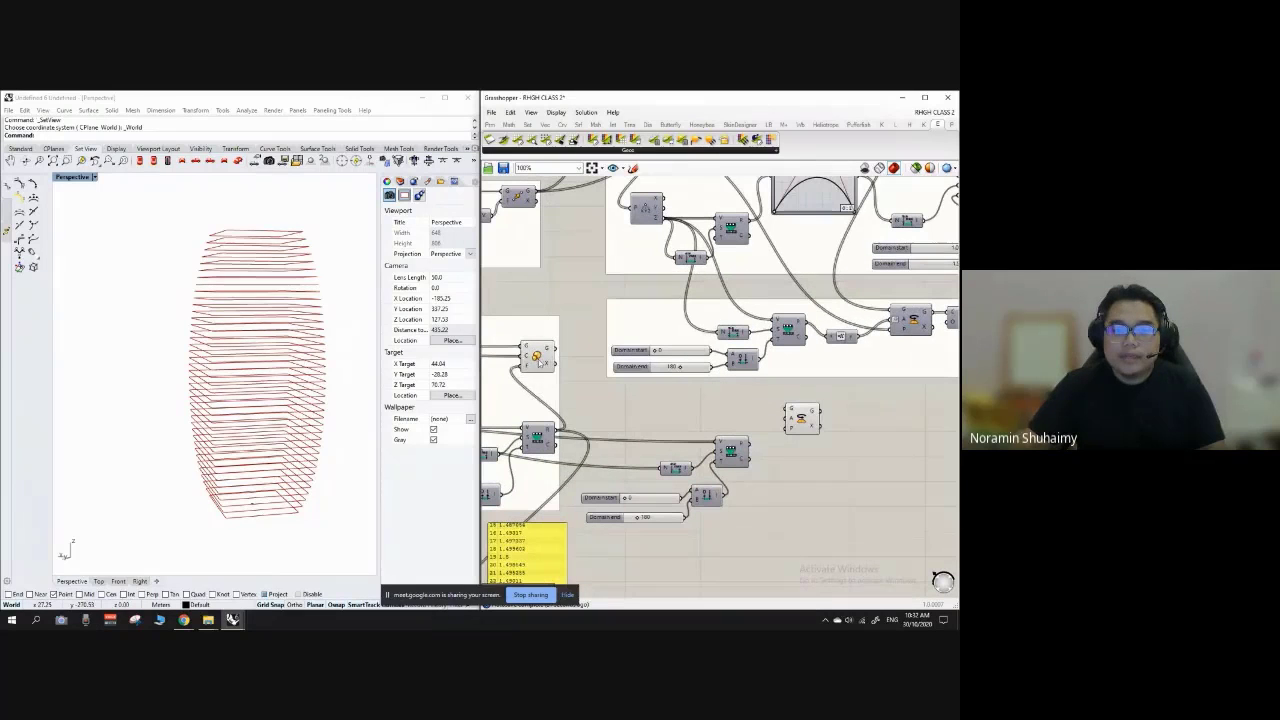
left_click(538, 358)
right_click(538, 360)
left_click(560, 372)
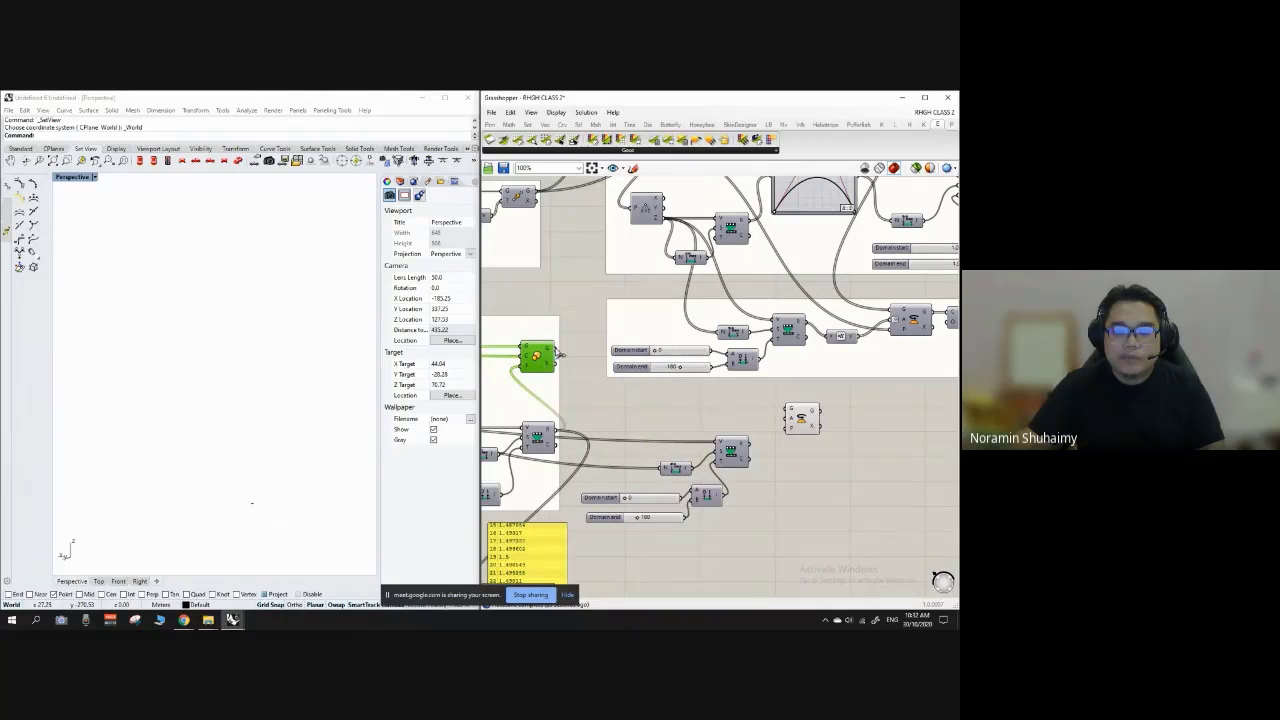
Step: Connect the Scale component's geometry output to the new Rotate component's G input
left_click_drag(668, 389, 813, 417)
scroll(804, 414, "up", 2)
scroll(669, 396, "down", 2)
left_click(784, 436)
scroll(786, 433, "up", 1)
scroll(788, 430, "up", 1)
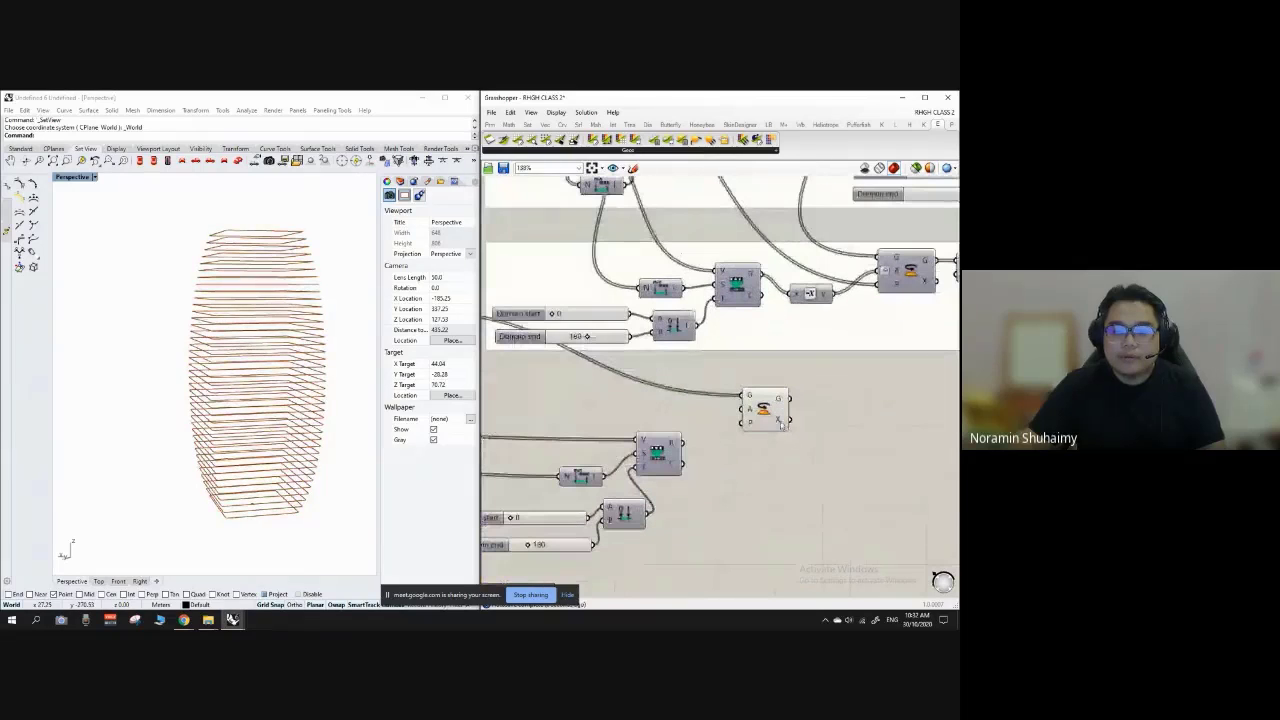
Step: Examine the new Rotate component's plane input and trace its equivalent connection in the finished definition above
scroll(775, 413, "down", 4)
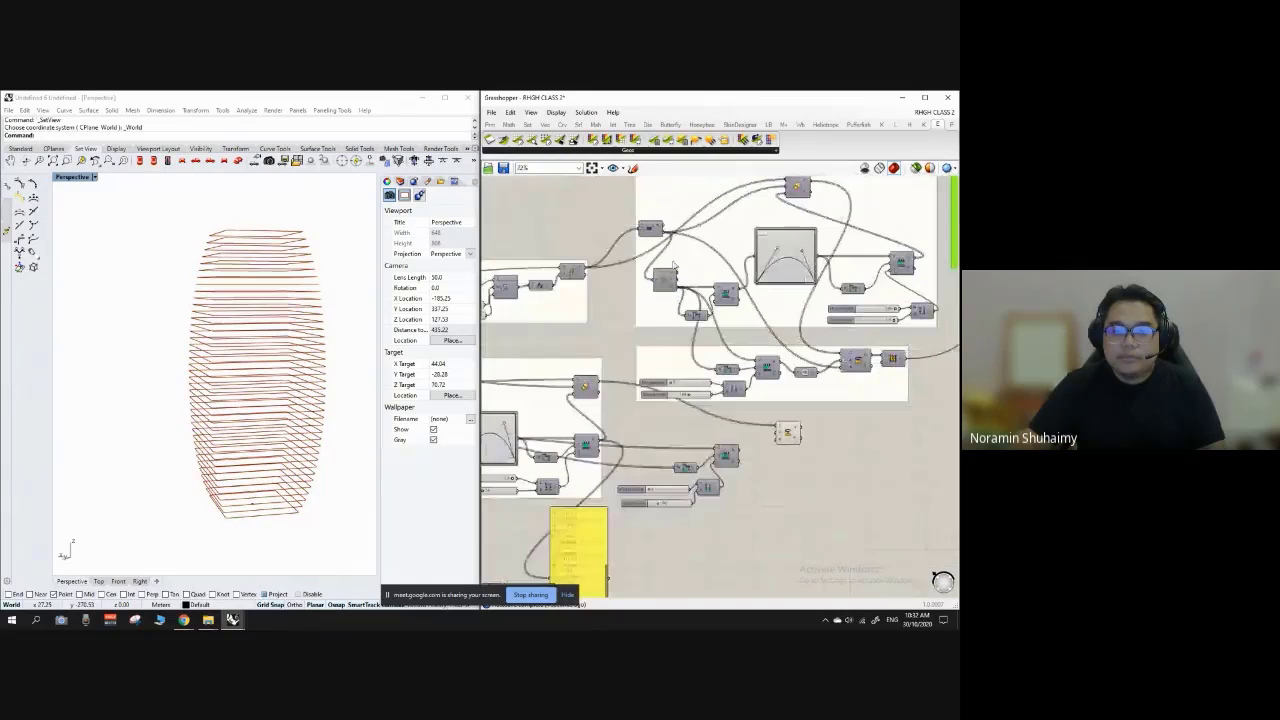
scroll(790, 425, "up", 4)
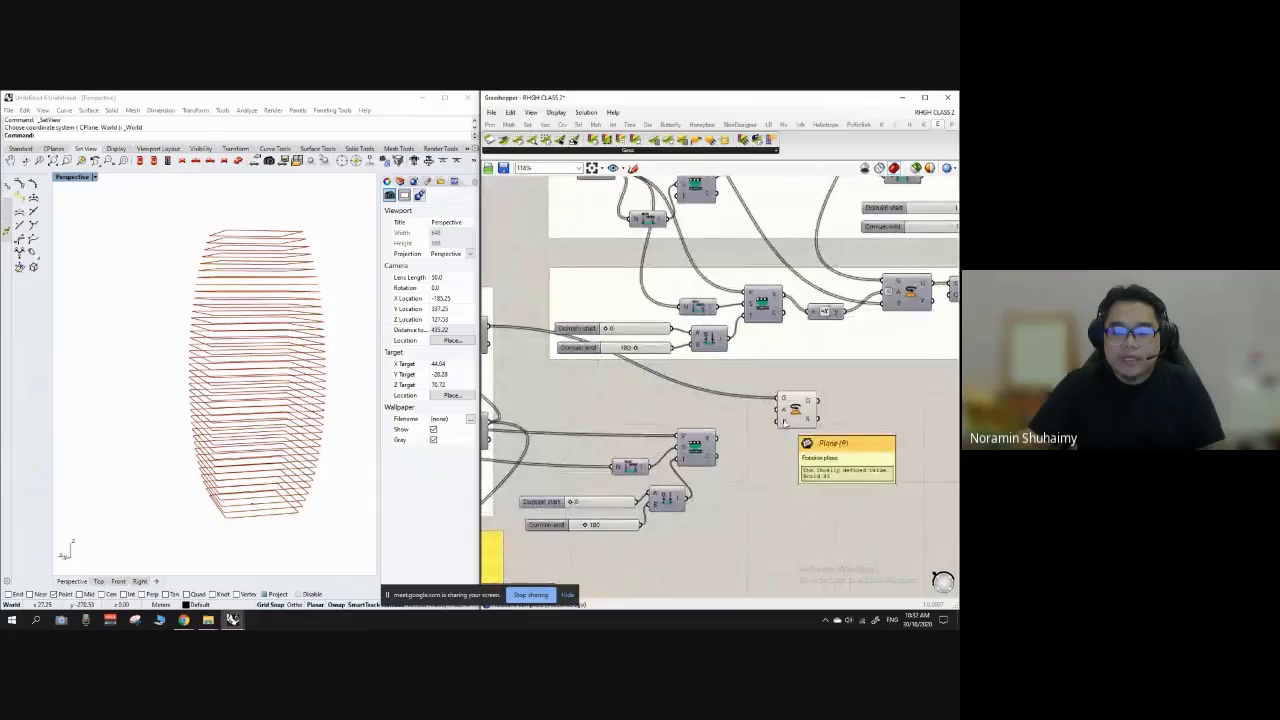
scroll(781, 427, "down", 3)
scroll(779, 427, "down", 1)
scroll(747, 433, "up", 2)
scroll(705, 381, "down", 3)
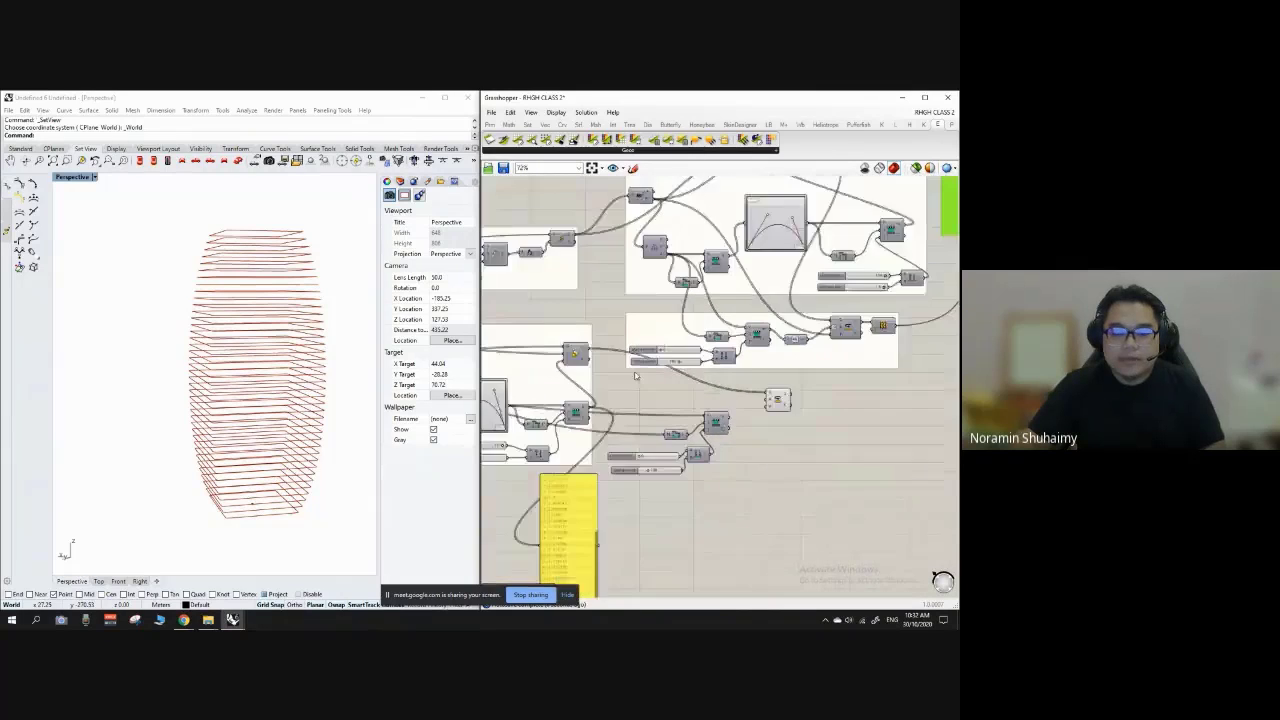
scroll(763, 360, "up", 2)
scroll(840, 363, "down", 4)
scroll(595, 362, "up", 3)
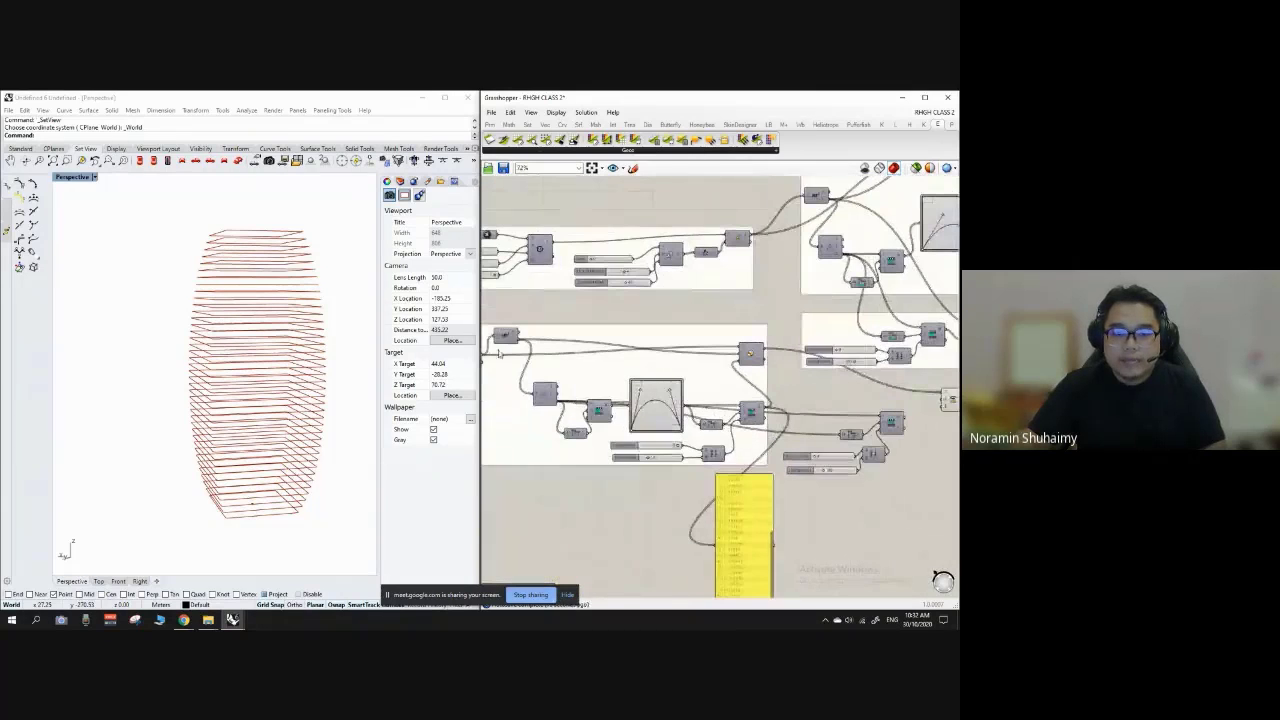
Step: Reposition the component supplying the Scale's centre points and connect its output to the new Rotate component's P input
scroll(510, 339, "up", 2)
scroll(508, 338, "up", 2)
left_click_drag(508, 337, 563, 349)
scroll(607, 348, "down", 4)
scroll(526, 370, "up", 2)
scroll(526, 370, "down", 2)
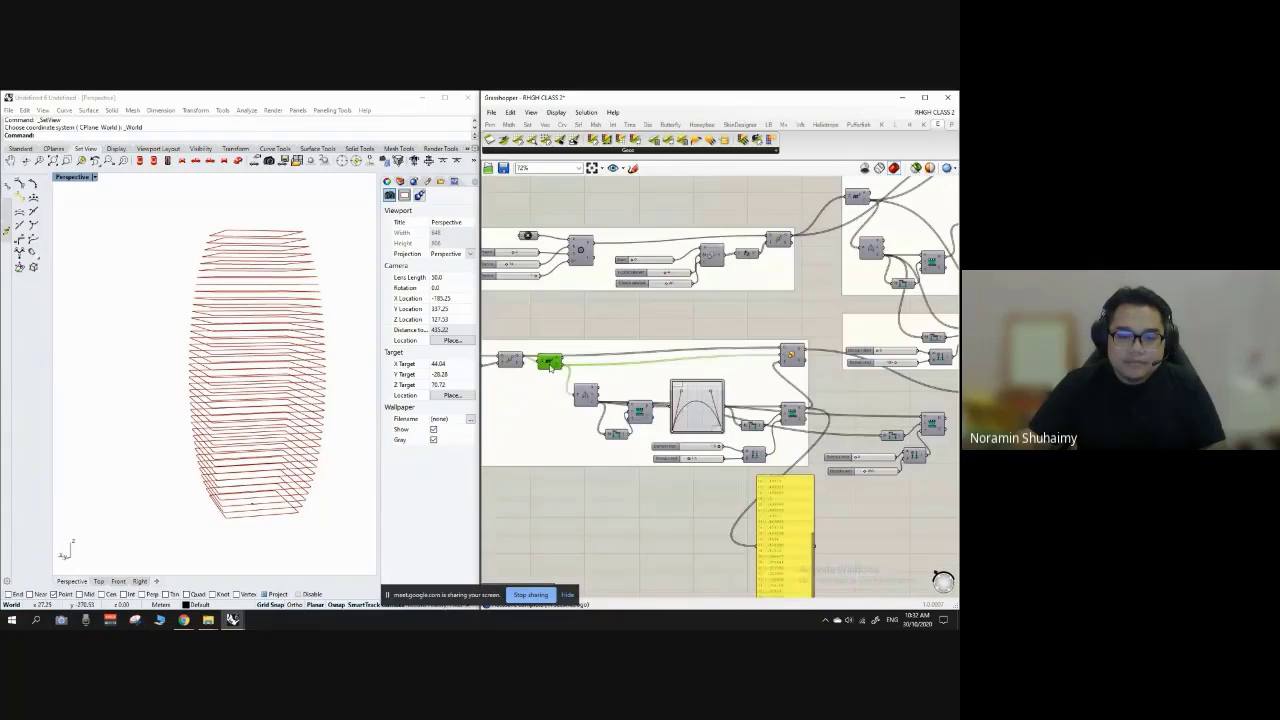
scroll(526, 370, "down", 1)
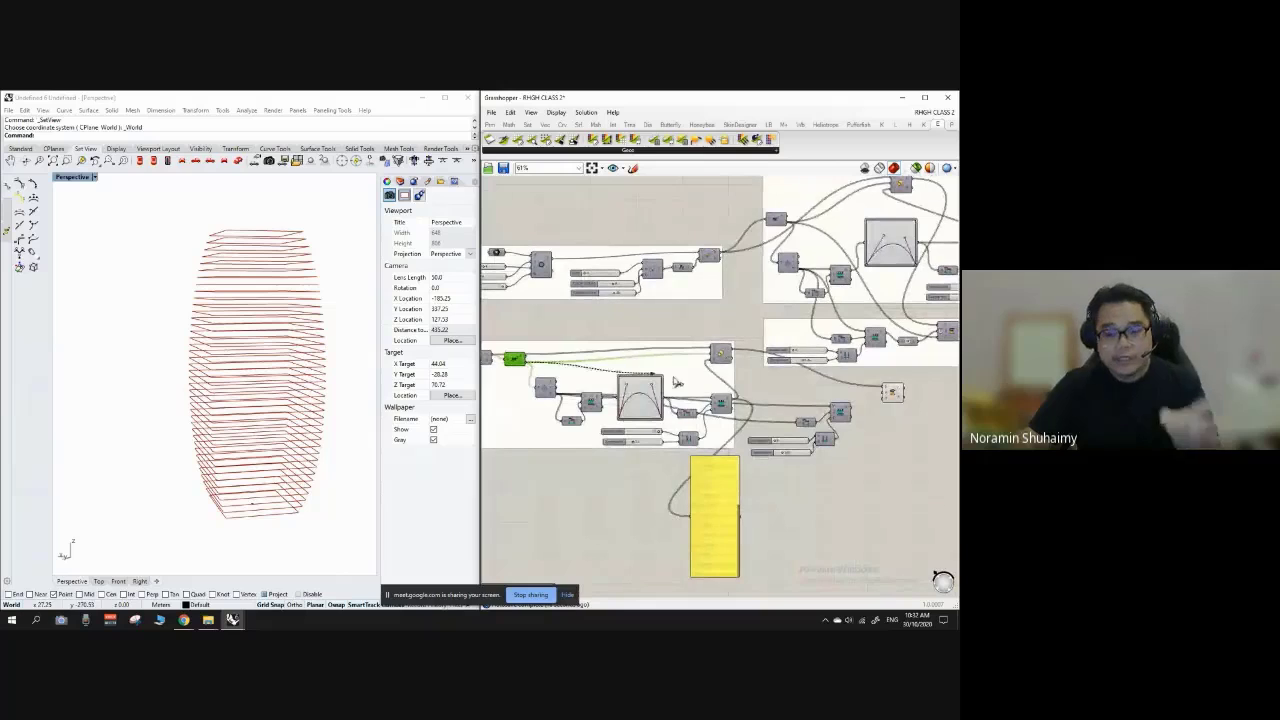
left_click_drag(676, 382, 889, 396)
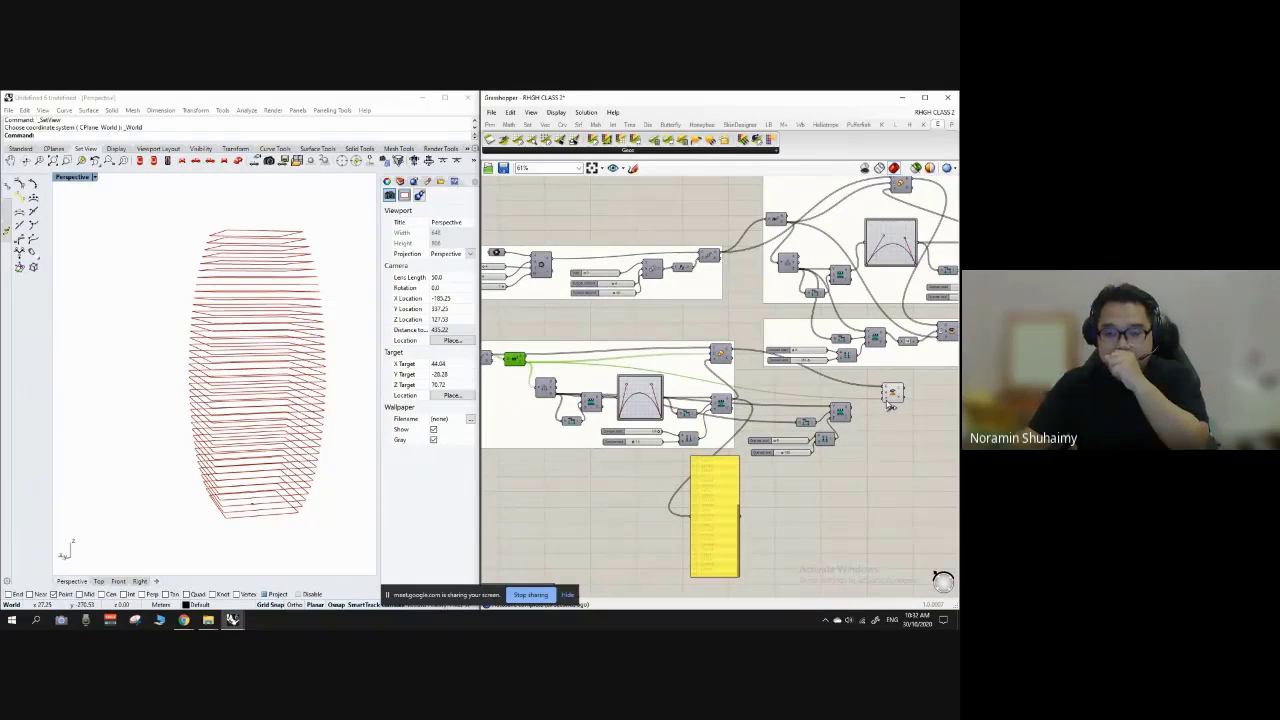
Step: Set the new Rotate component's angle input to degrees
scroll(903, 404, "up", 6)
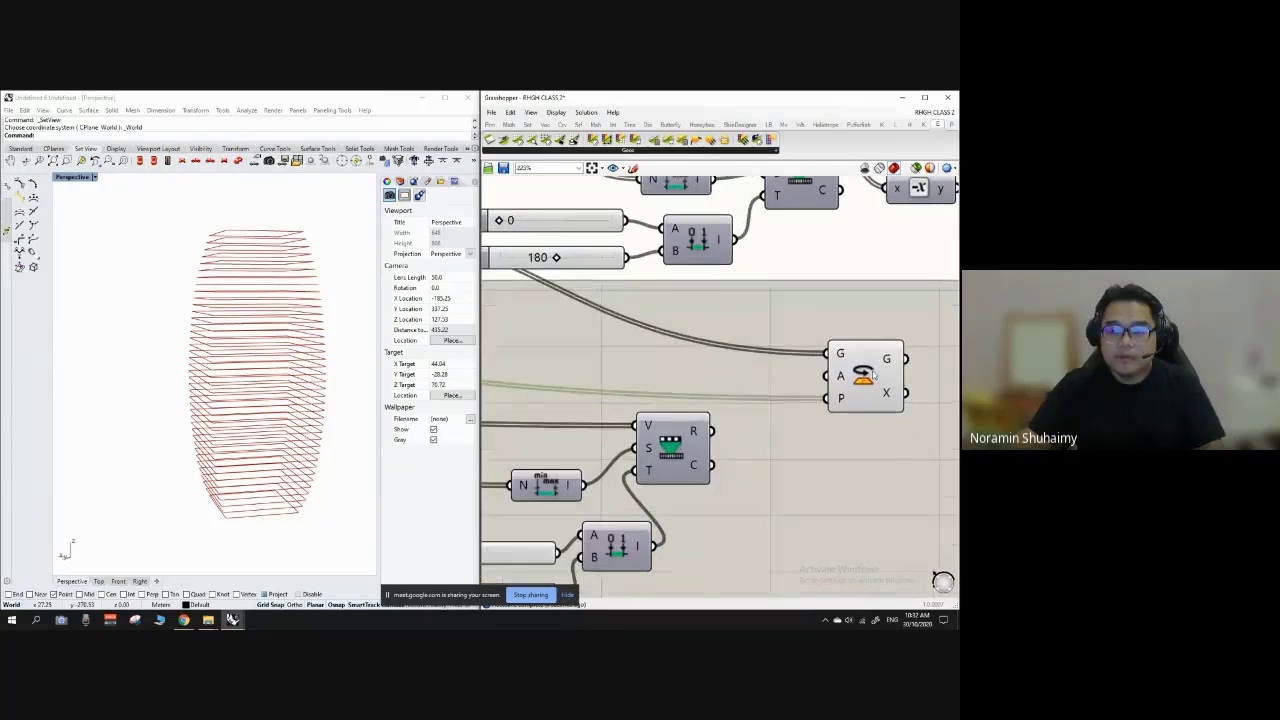
left_click(862, 372)
right_click(839, 369)
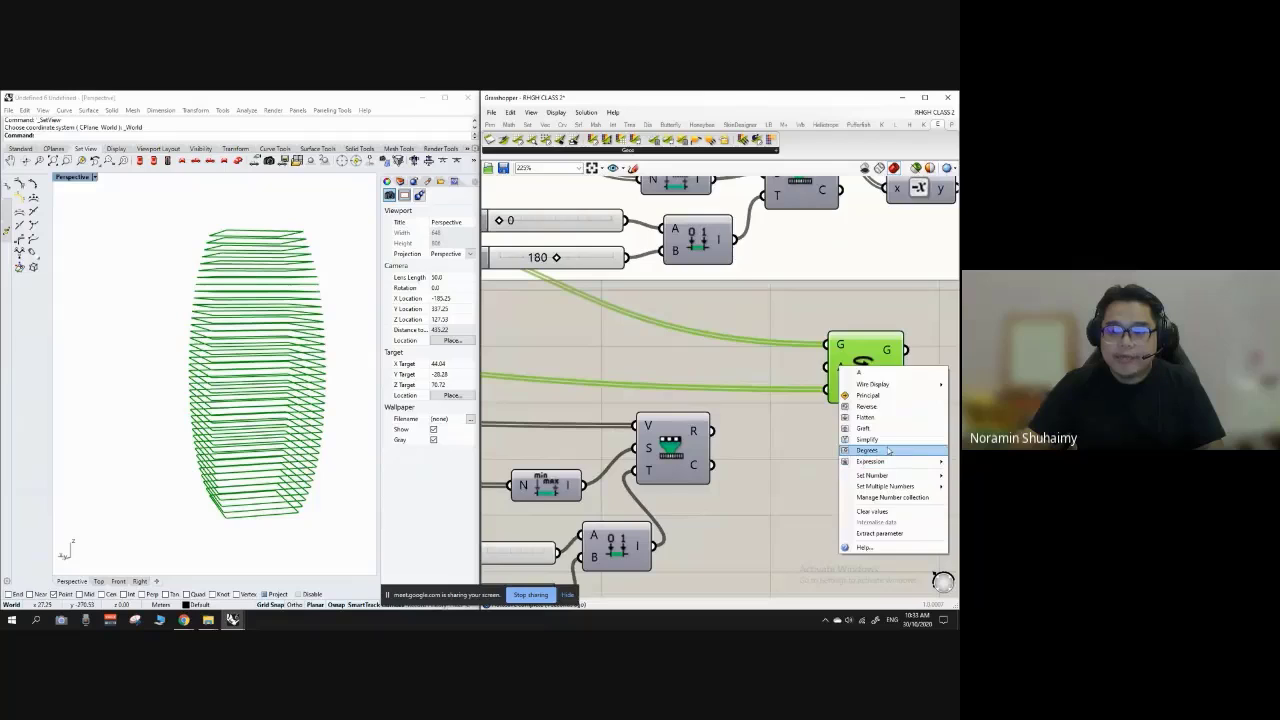
left_click(888, 451)
scroll(765, 385, "down", 5)
scroll(765, 385, "up", 4)
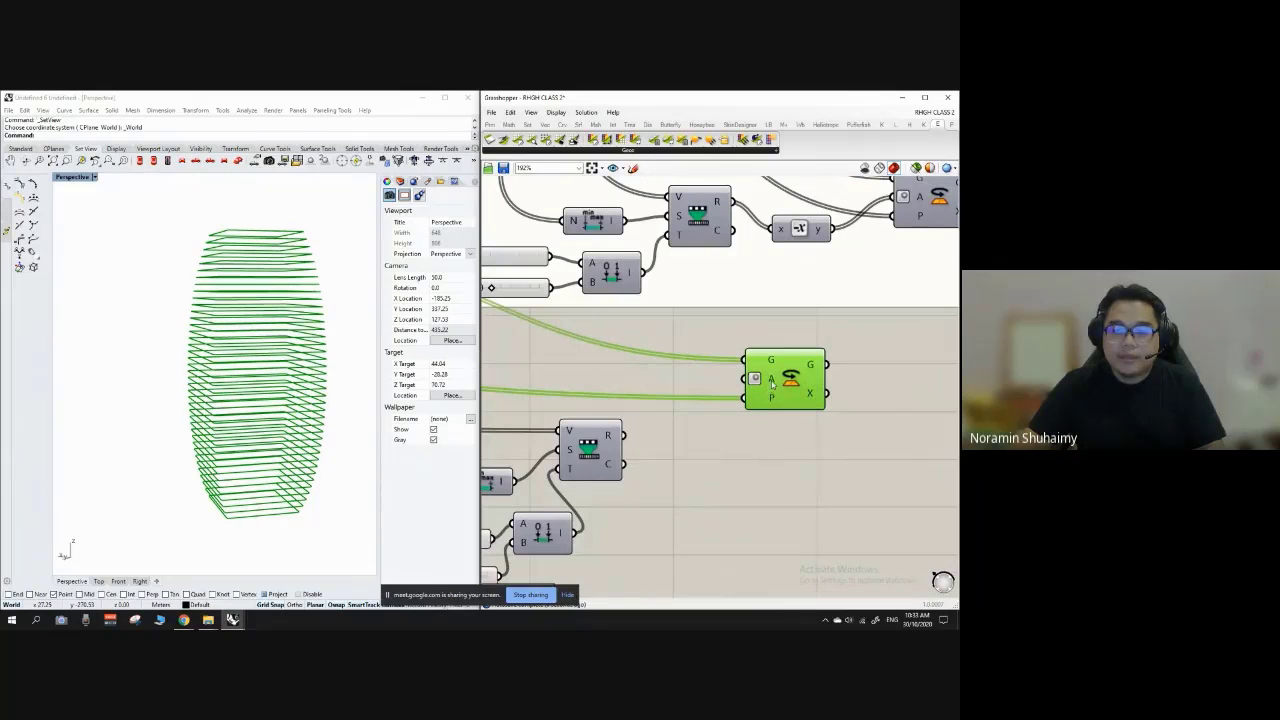
mouse_move(772, 382)
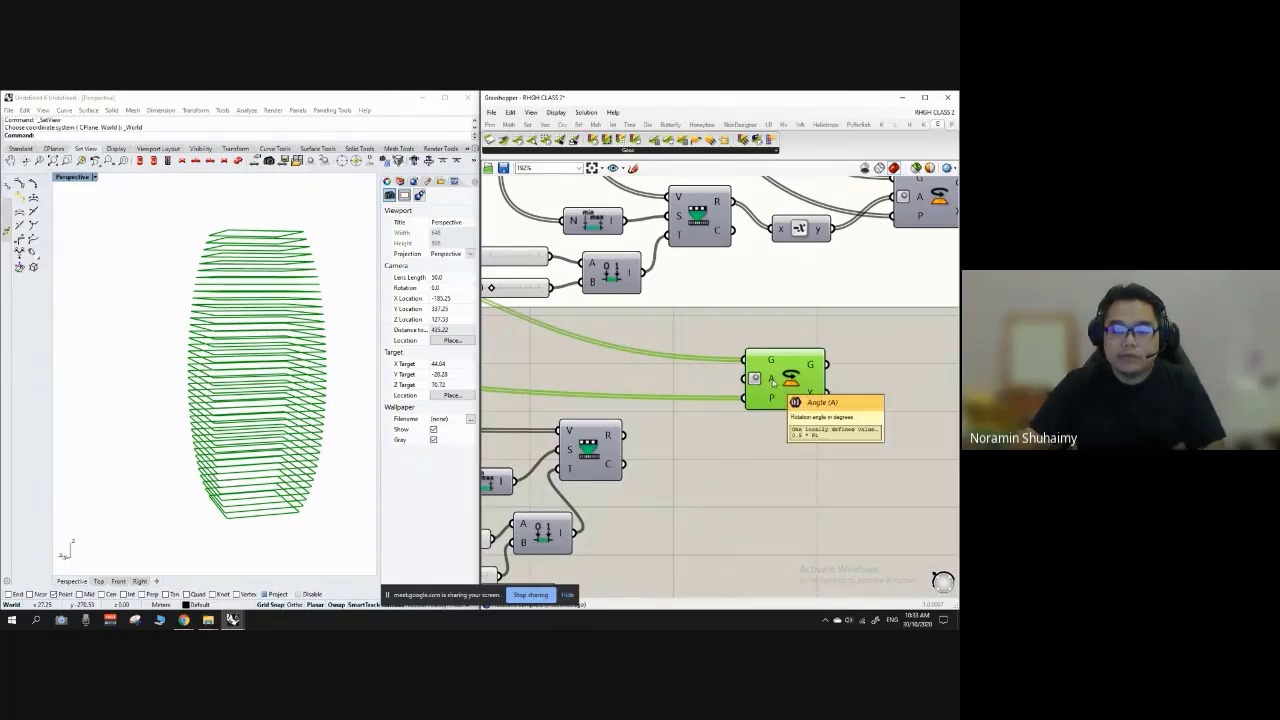
Step: Check the remapped angle values at the copied Remap Numbers component's R output
scroll(772, 382, "down", 2)
left_click(734, 432)
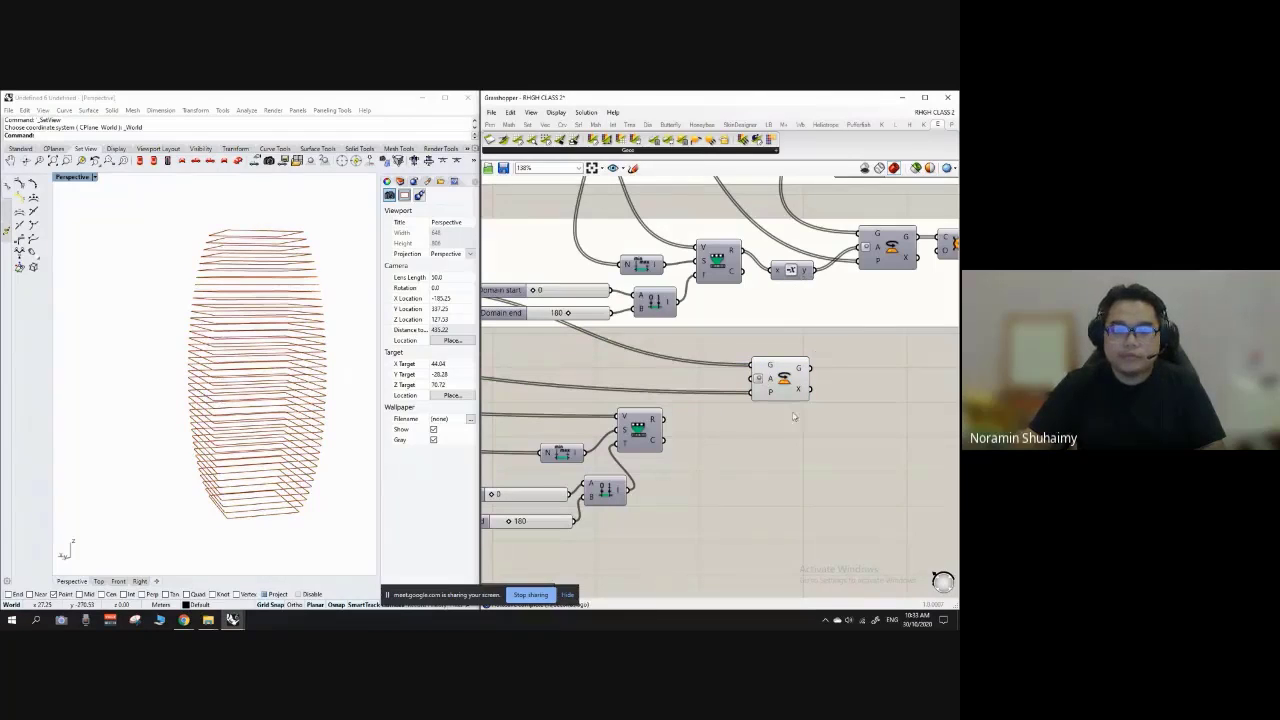
left_click_drag(787, 378, 787, 398)
left_click(708, 443)
scroll(675, 415, "down", 2)
scroll(658, 435, "up", 3)
left_click_drag(657, 431, 677, 463)
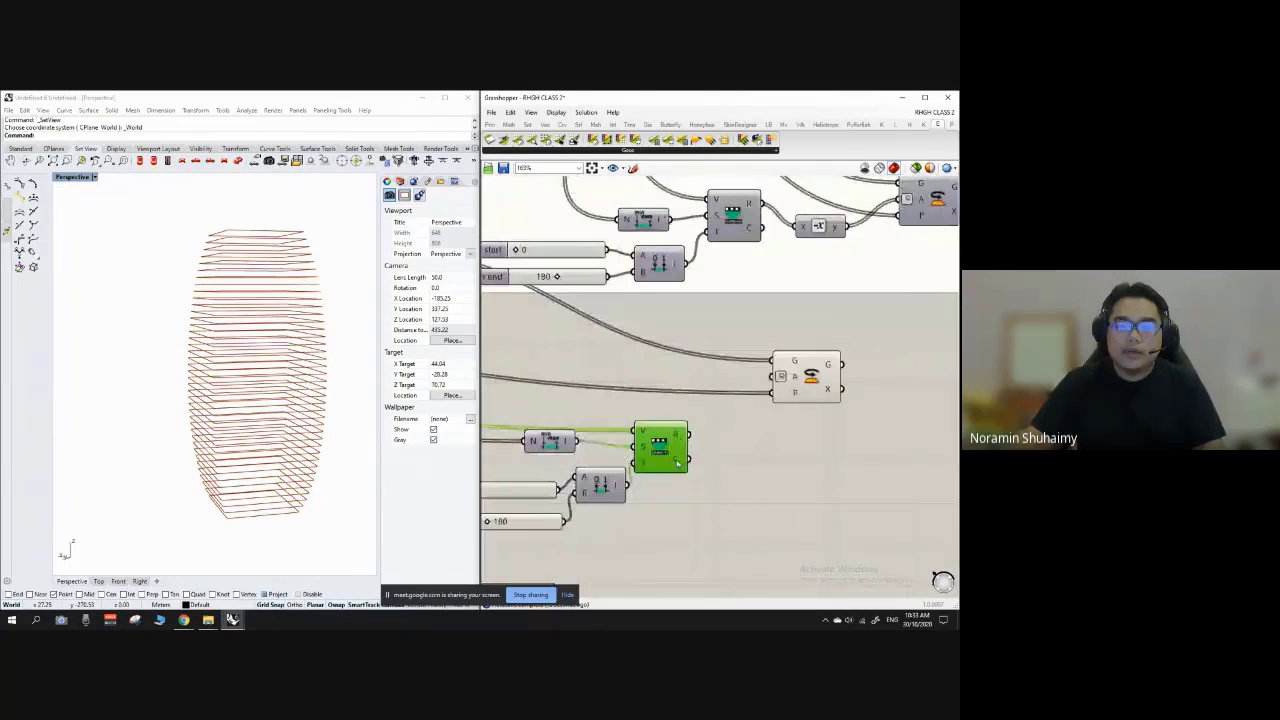
scroll(677, 462, "up", 1)
mouse_move(669, 432)
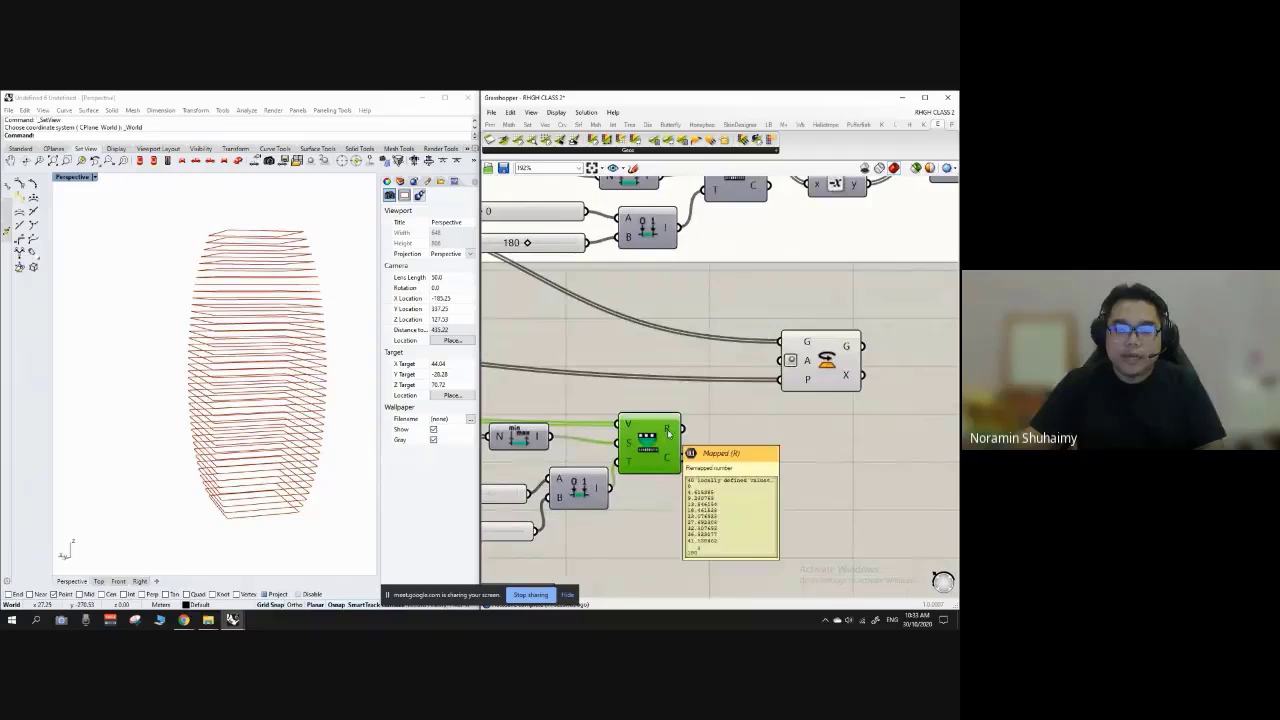
Step: Connect the copied Remap Numbers component's R output to the new Rotate component's A input
scroll(658, 456, "down", 1)
left_click_drag(655, 442, 653, 429)
left_click(740, 440)
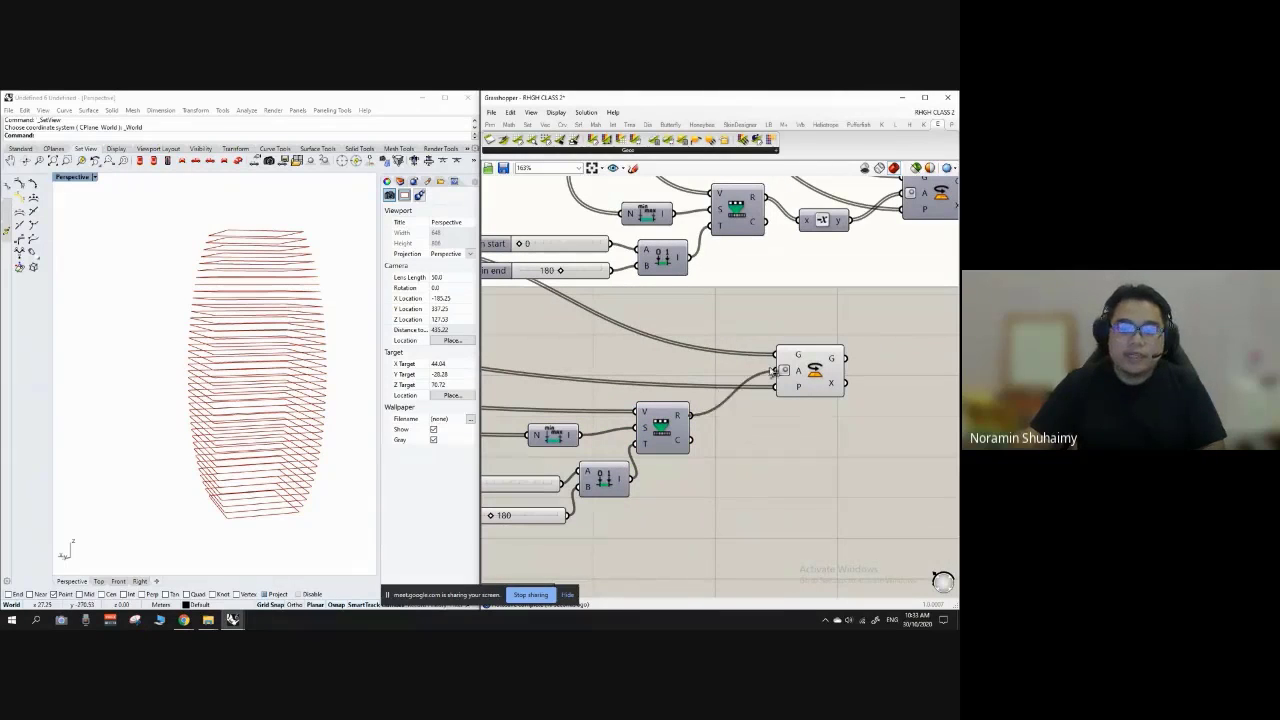
left_click_drag(772, 370, 778, 371)
Step: Highlight the Rotate component's result and inspect the twisted tower floors from another angle in the Perspective viewport
scroll(799, 457, "down", 4)
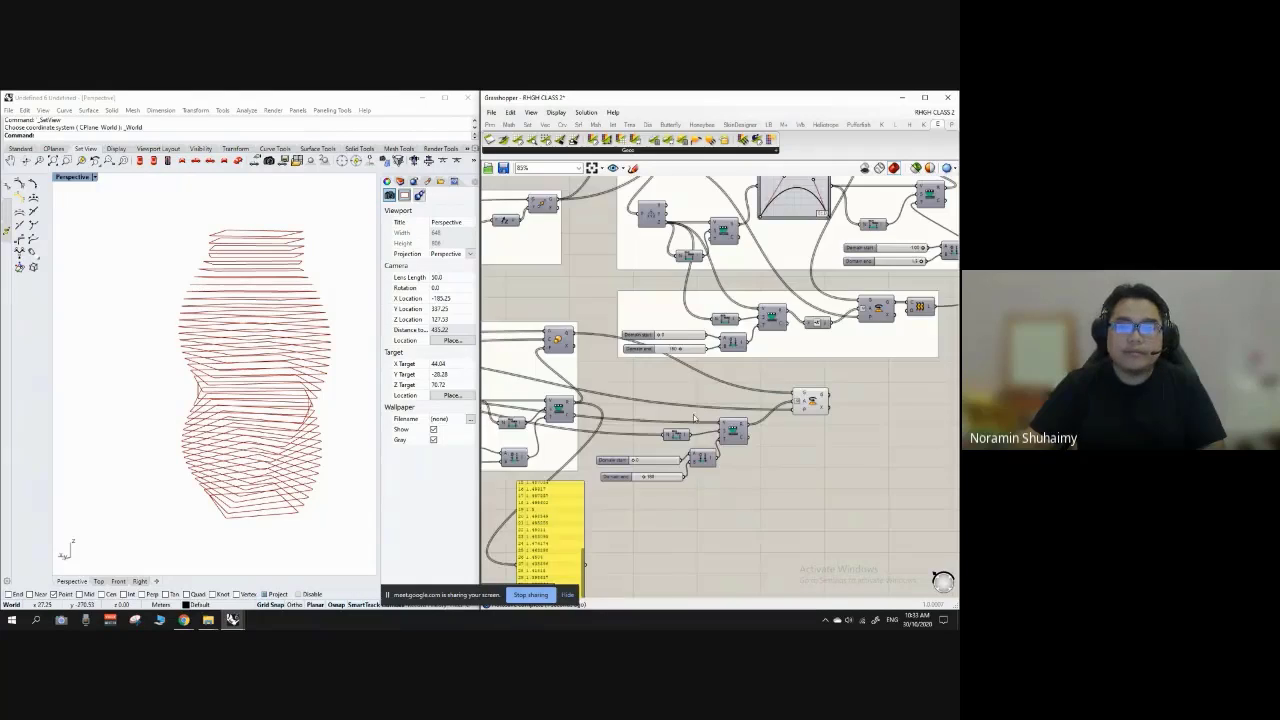
scroll(694, 418, "up", 2)
left_click(776, 389)
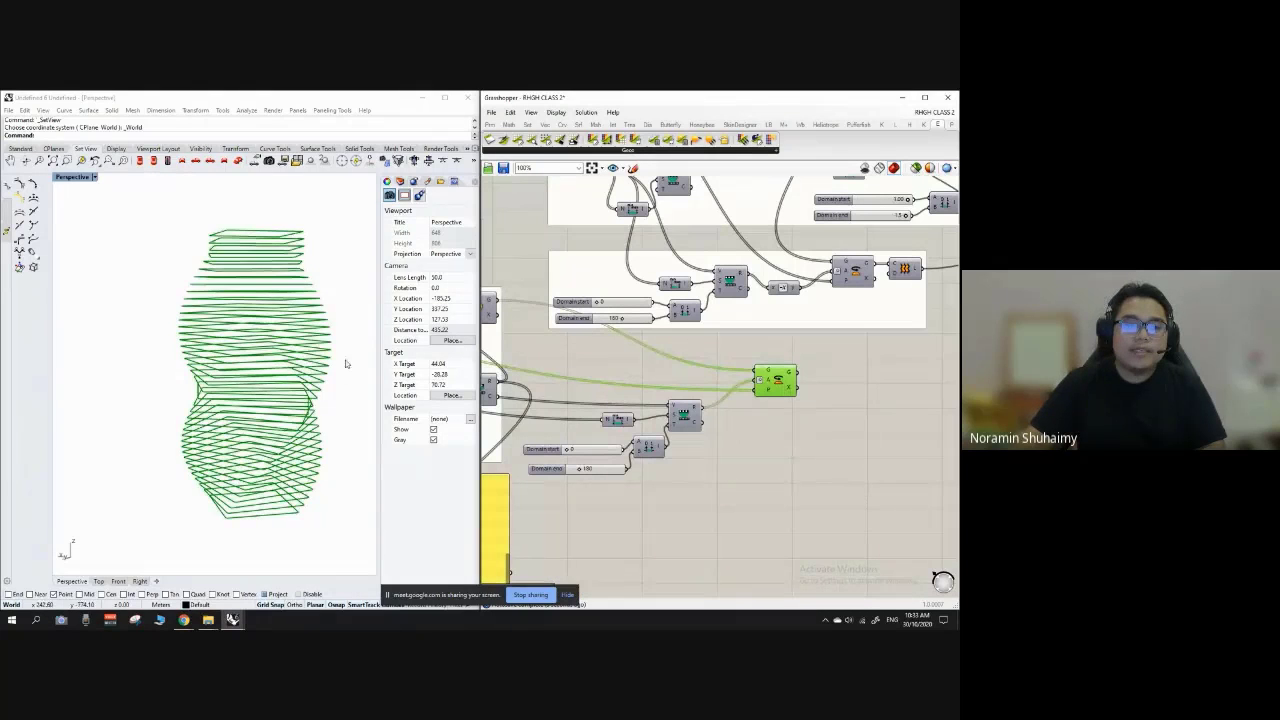
scroll(346, 363, "down", 7)
right_click_drag(346, 363, 255, 357)
scroll(292, 377, "up", 6)
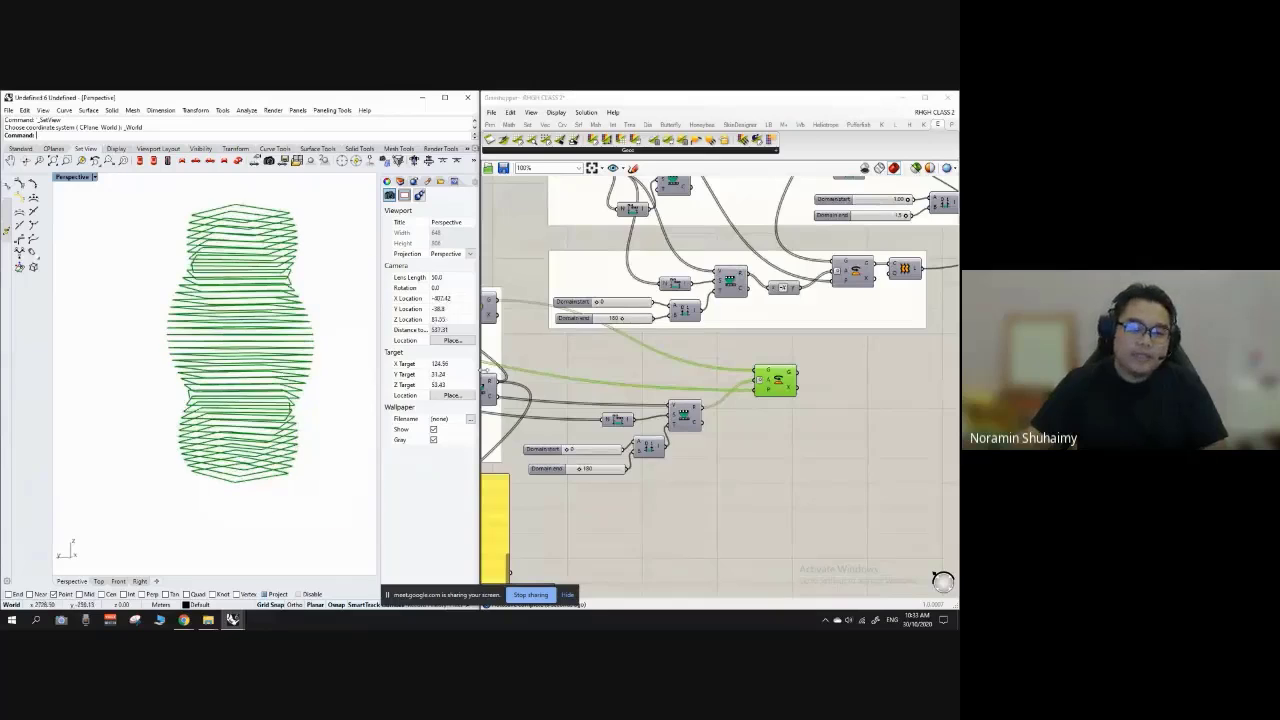
Step: Steepen the Graph Mapper's Bezier curve by moving both upper control handles to the graph's top edge, close to its centre
scroll(659, 380, "down", 5)
scroll(558, 383, "up", 9)
right_click_drag(650, 395, 727, 404)
scroll(605, 382, "up", 2)
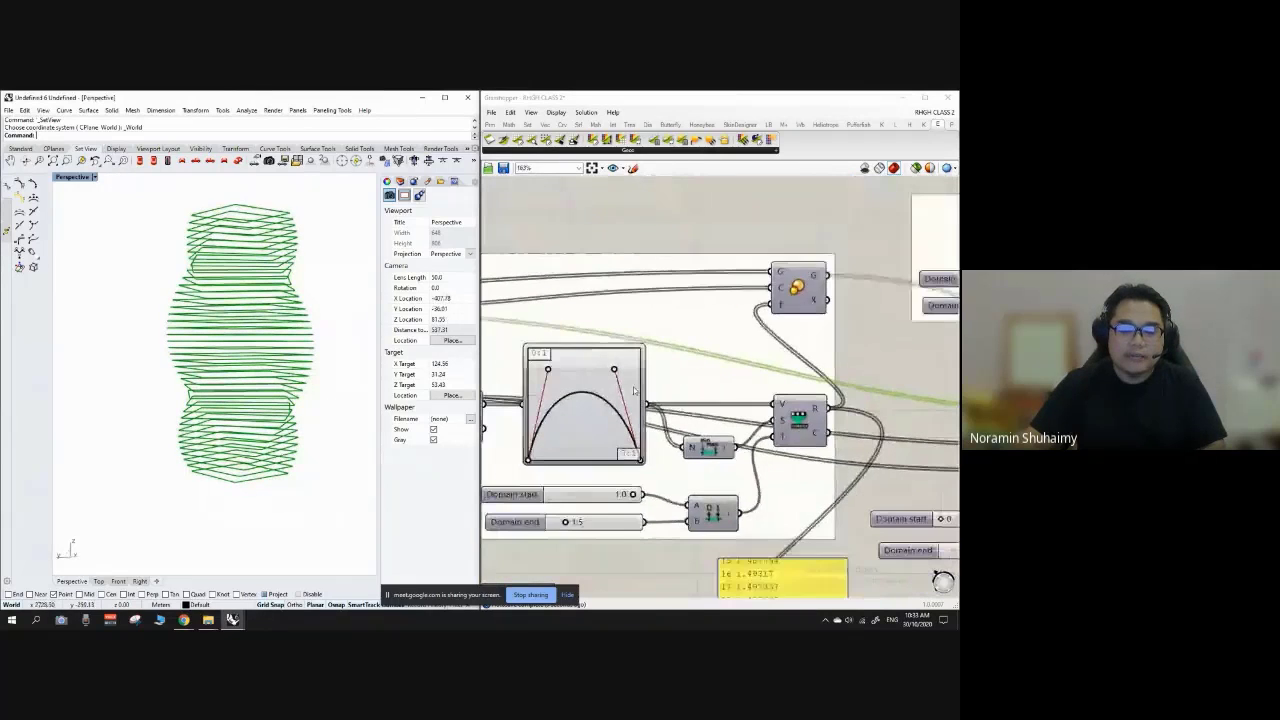
left_click_drag(624, 372, 600, 342)
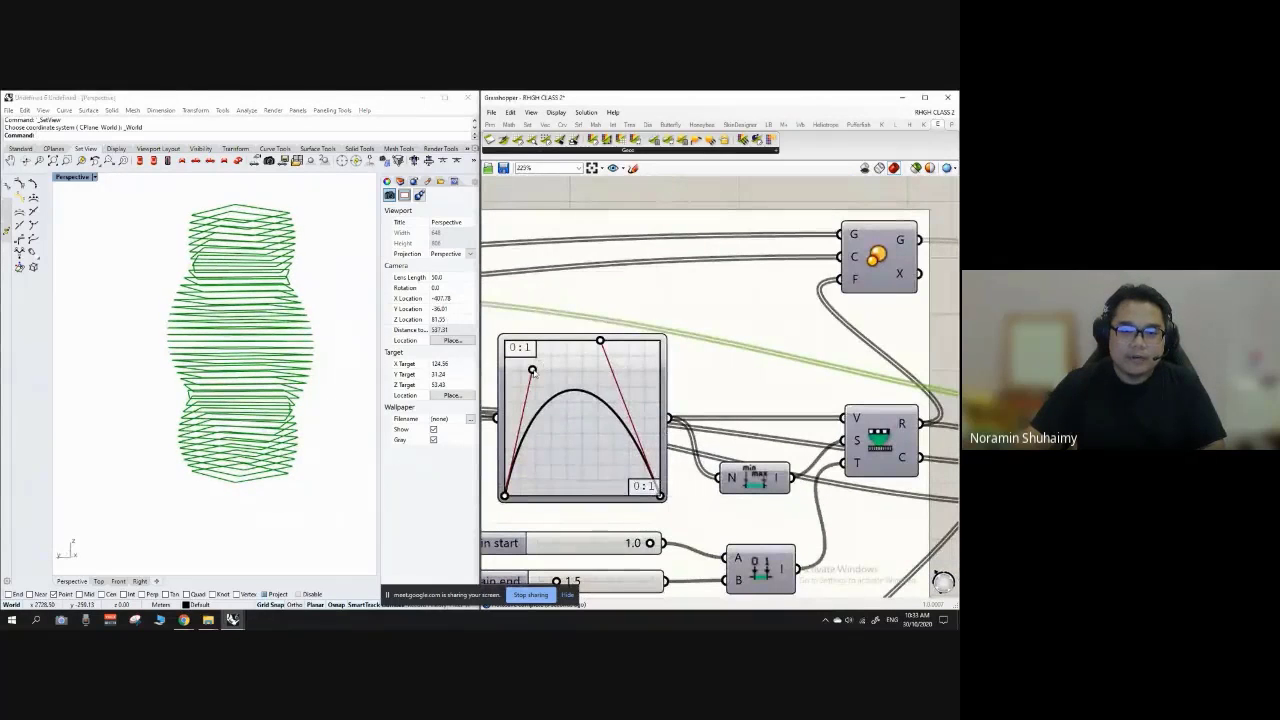
left_click_drag(532, 370, 571, 341)
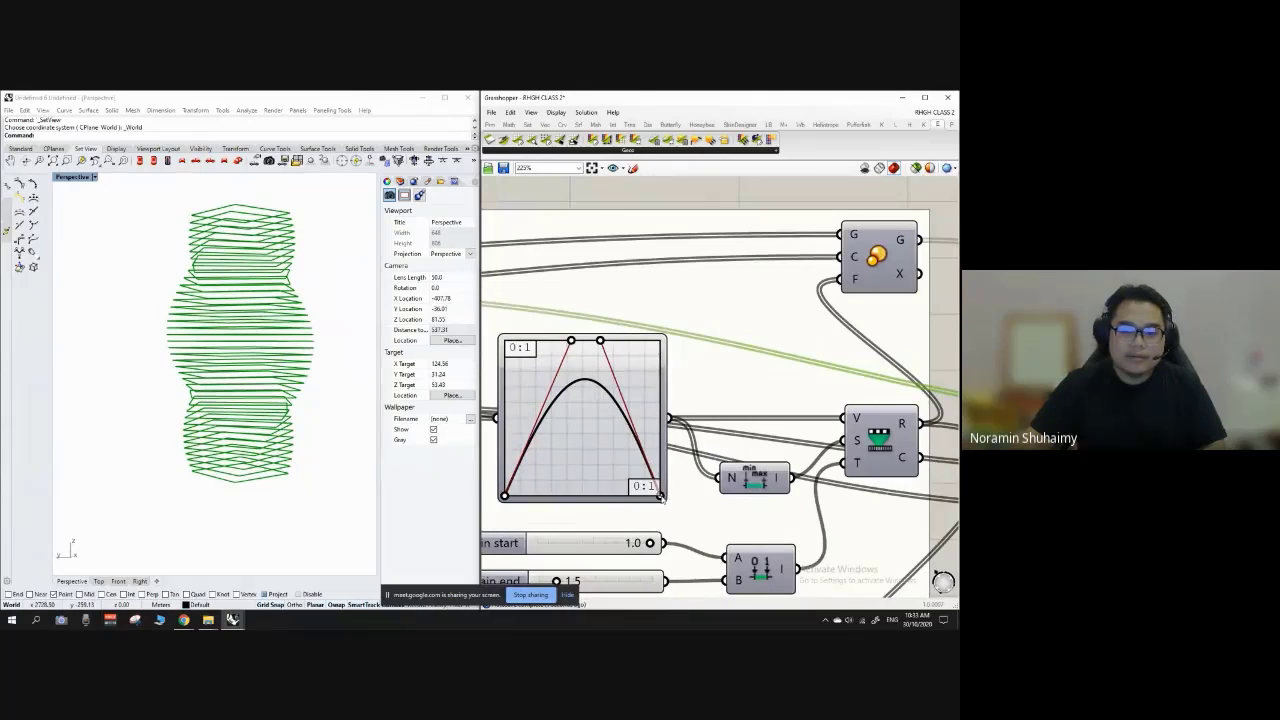
mouse_move(661, 497)
left_mouse_down()
mouse_move(662, 395)
mouse_move(668, 513)
left_mouse_up()
scroll(770, 372, "down", 2)
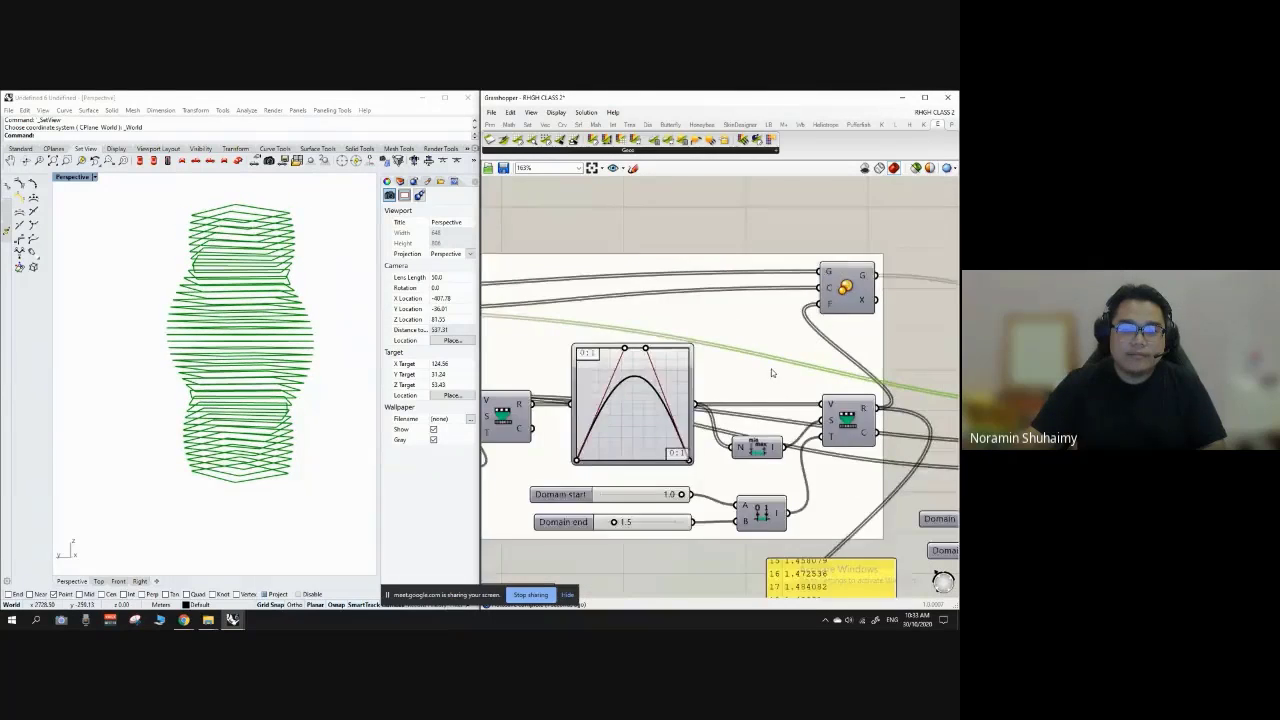
scroll(772, 373, "down", 2)
Step: Examine the reshaped twisted tower from other angles in the Perspective viewport
right_click_drag(345, 372, 305, 291)
right_click(303, 418)
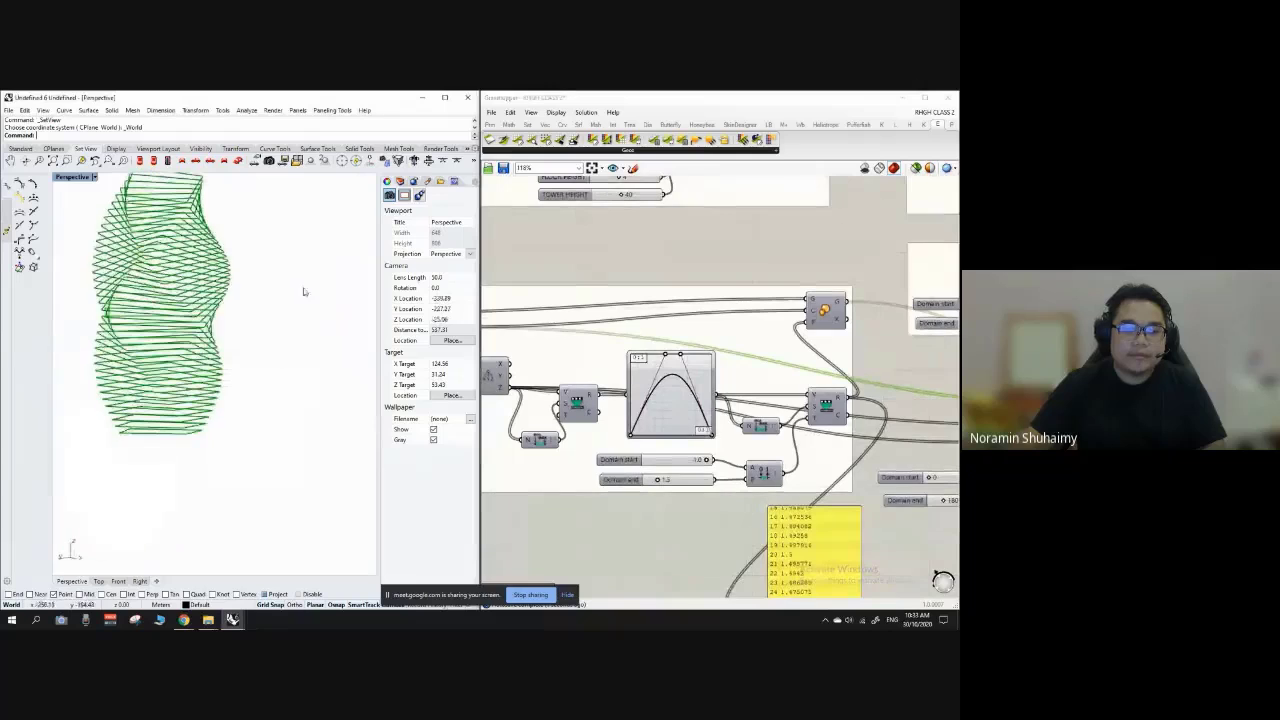
scroll(668, 376, "down", 5)
scroll(826, 392, "up", 9)
scroll(628, 430, "down", 5)
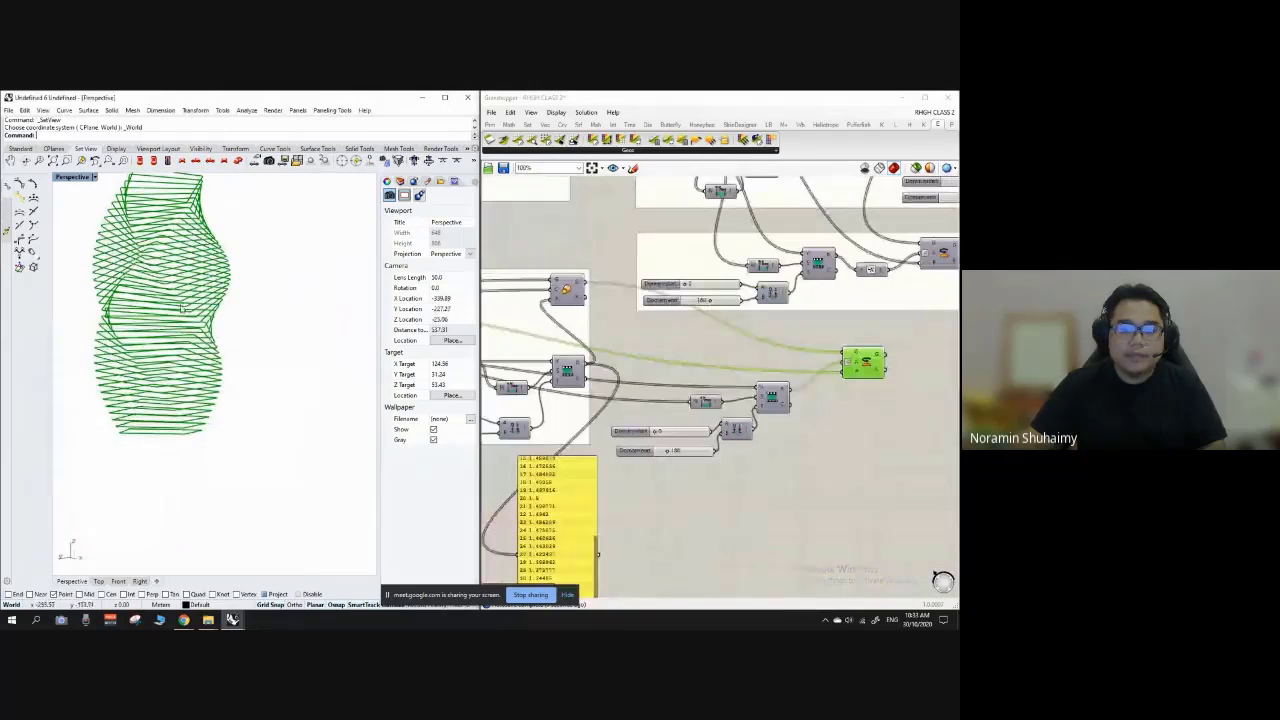
scroll(182, 309, "down", 8)
right_click_drag(184, 304, 275, 335)
scroll(190, 322, "up", 8)
Step: Try the rotation domain's end value at 0, 266 and 373 to compare the tower's twist
scroll(660, 448, "up", 7)
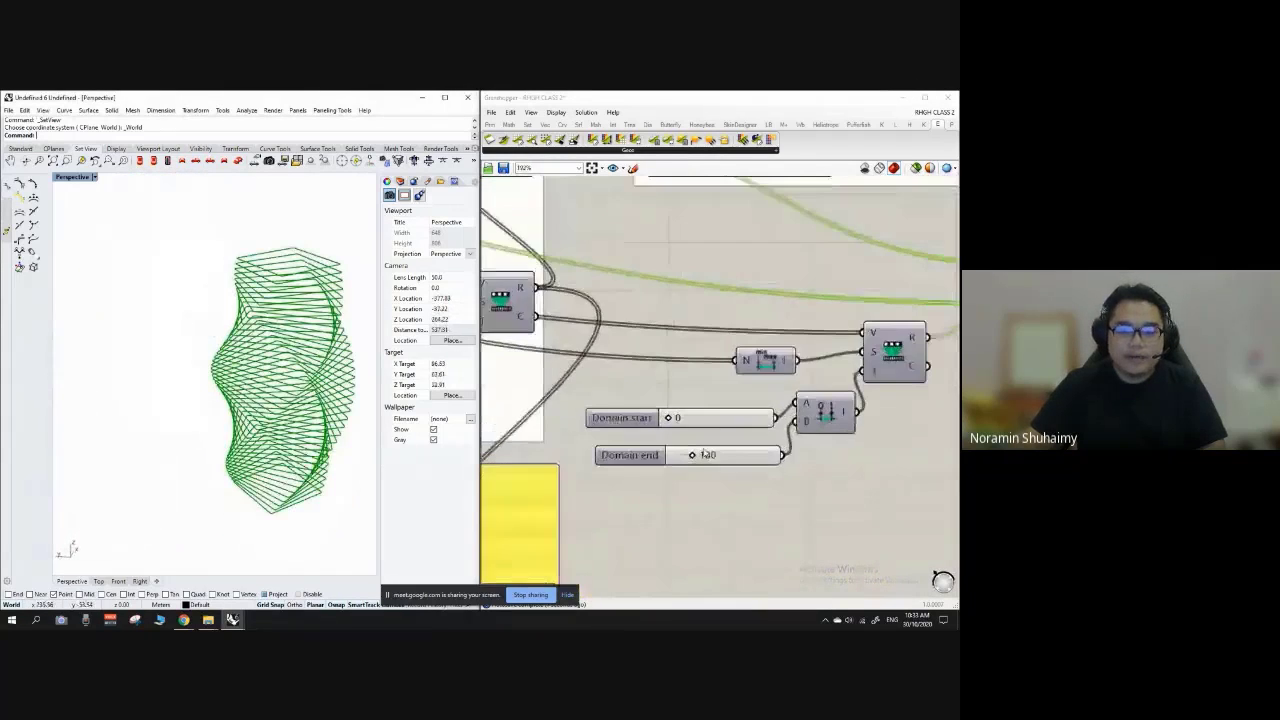
left_click_drag(685, 460, 646, 463)
scroll(657, 463, "down", 5)
scroll(650, 450, "up", 4)
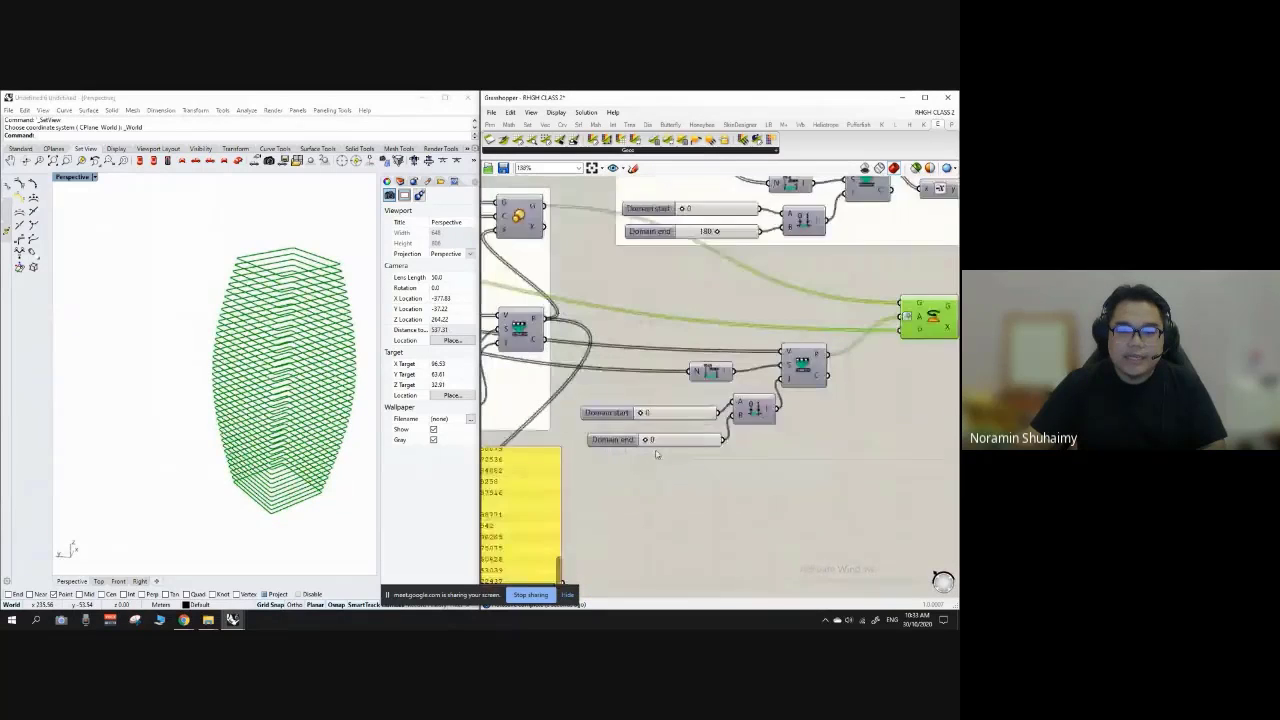
left_click_drag(661, 439, 704, 440)
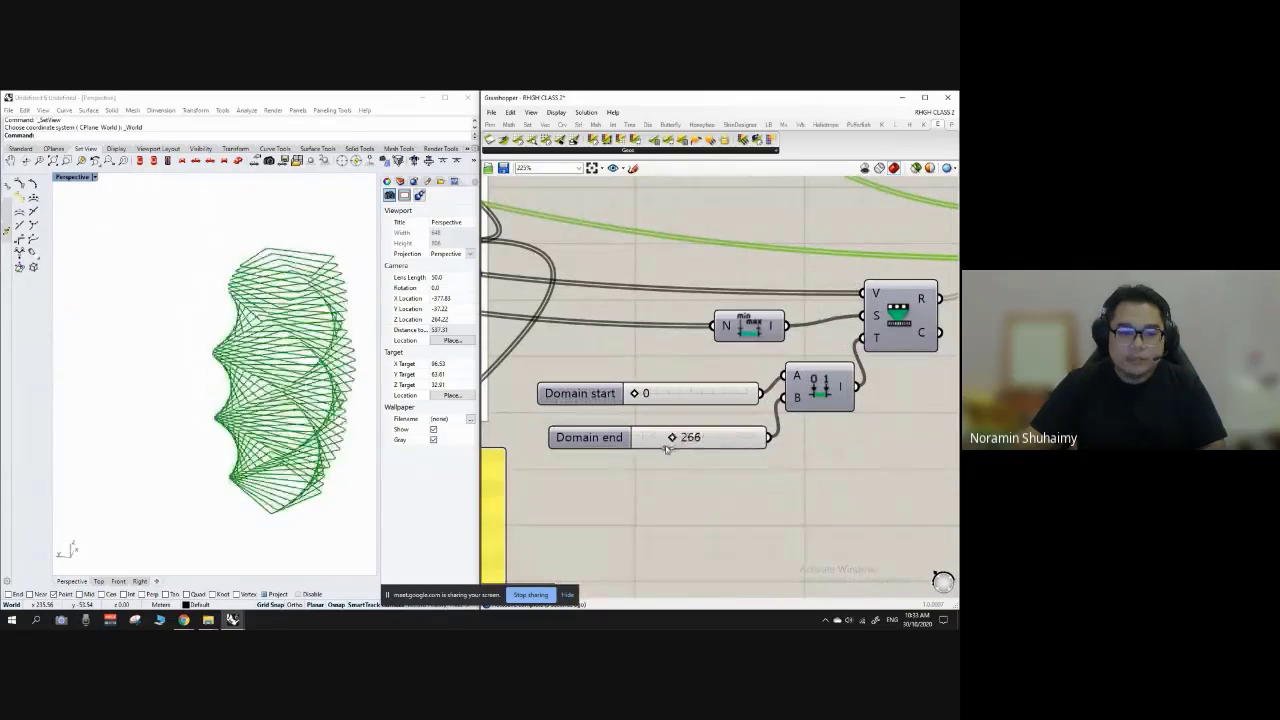
left_click_drag(656, 450, 686, 447)
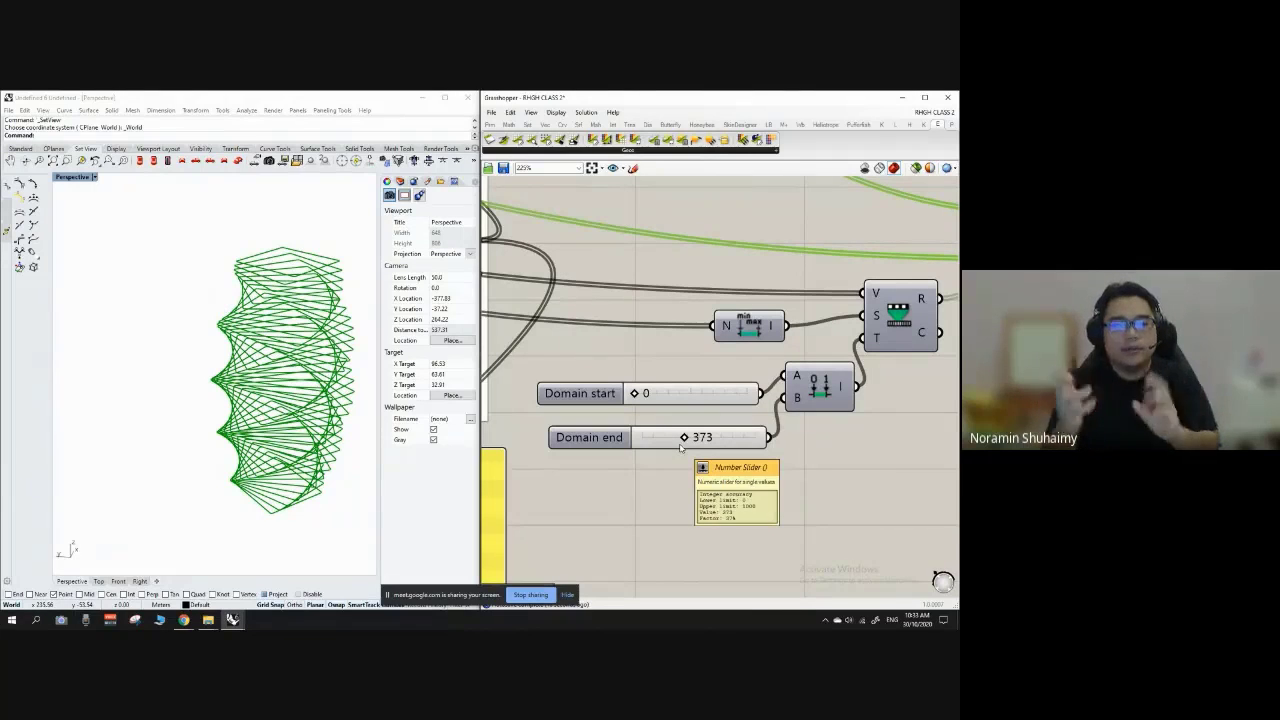
Step: Add an enlarged Panel connected to the R output of the Remap Numbers component that supplies the rotation angles
scroll(626, 451, "down", 5)
scroll(745, 415, "up", 3)
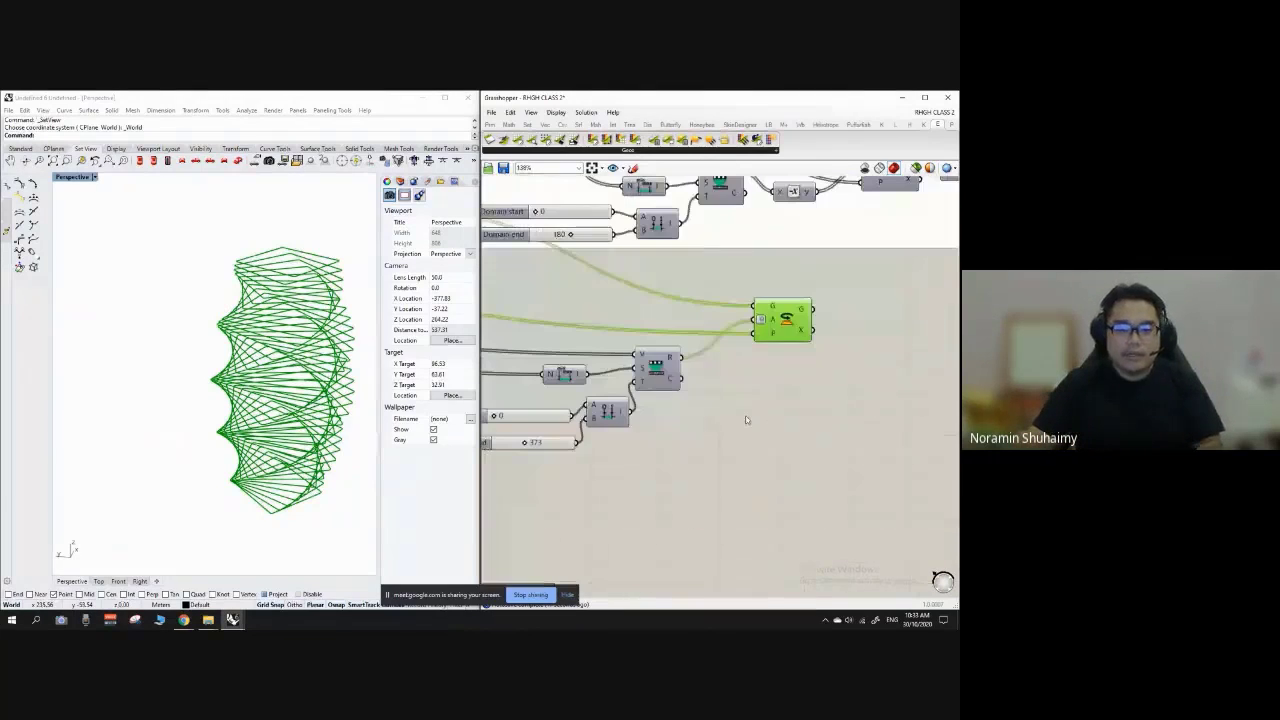
double_click(745, 417)
type("panel")
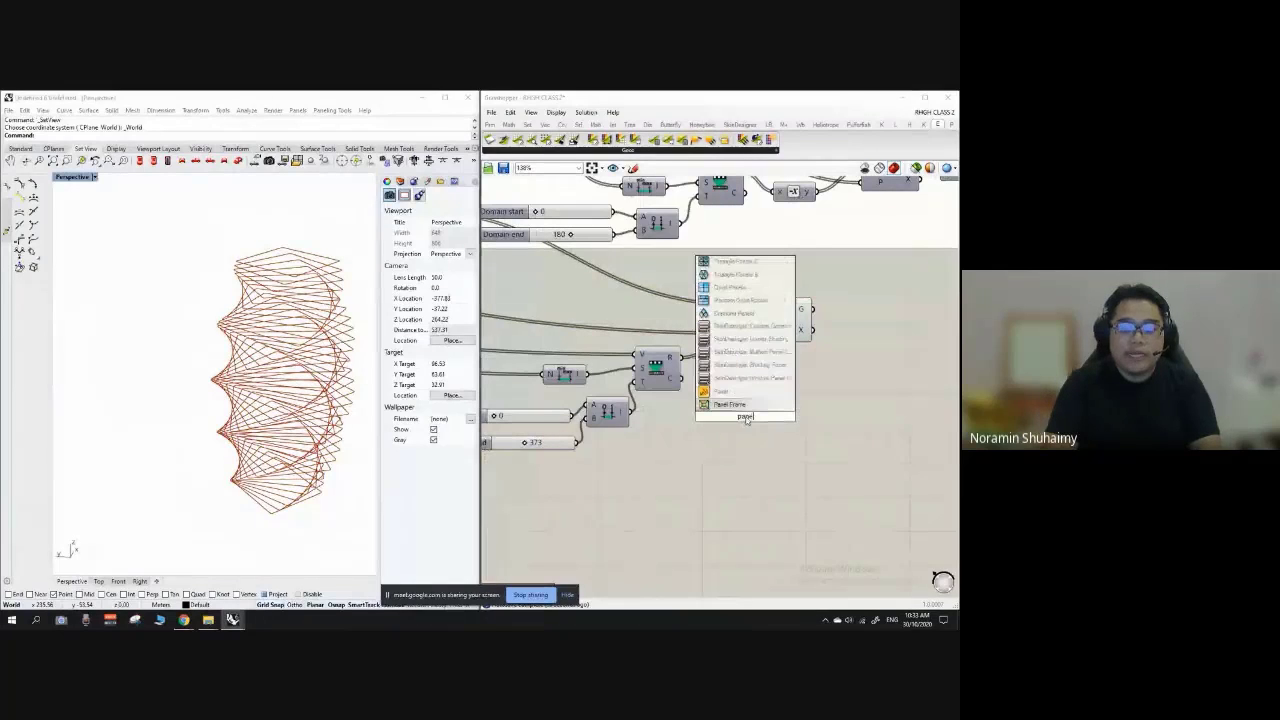
type("l")
key("Return")
scroll(731, 357, "up", 2)
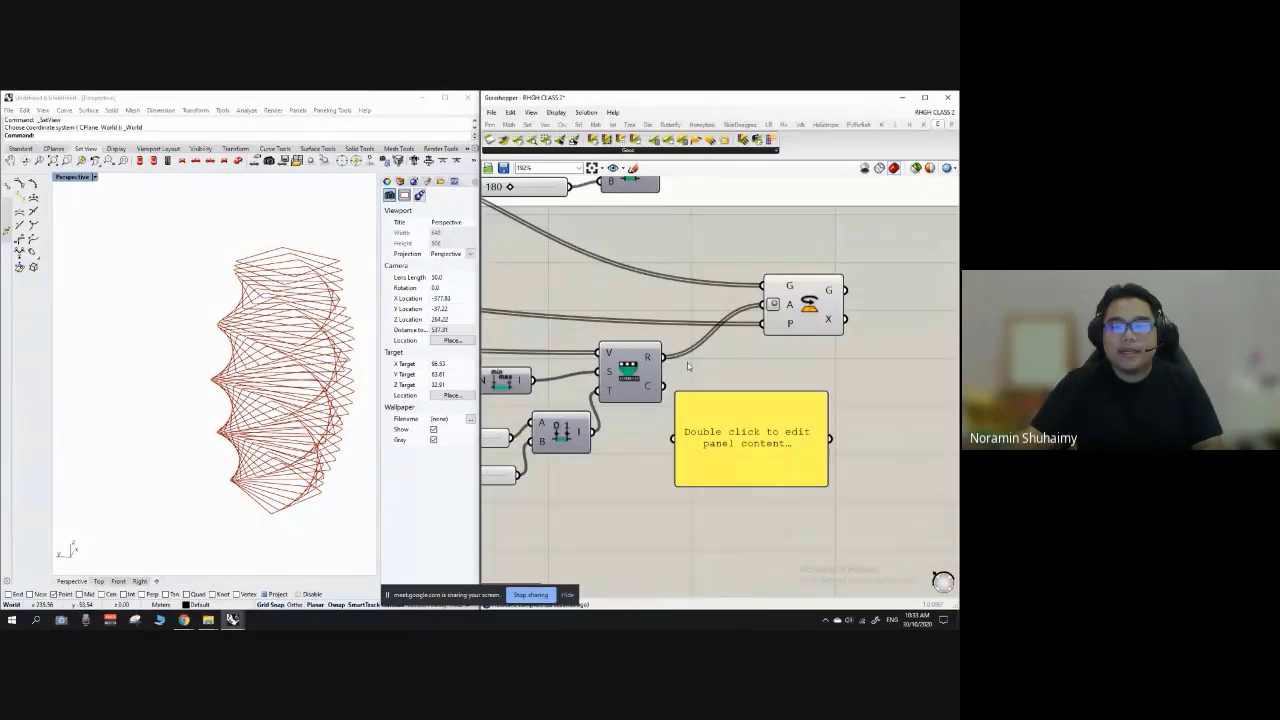
left_click_drag(676, 400, 676, 438)
scroll(785, 491, "up", 1)
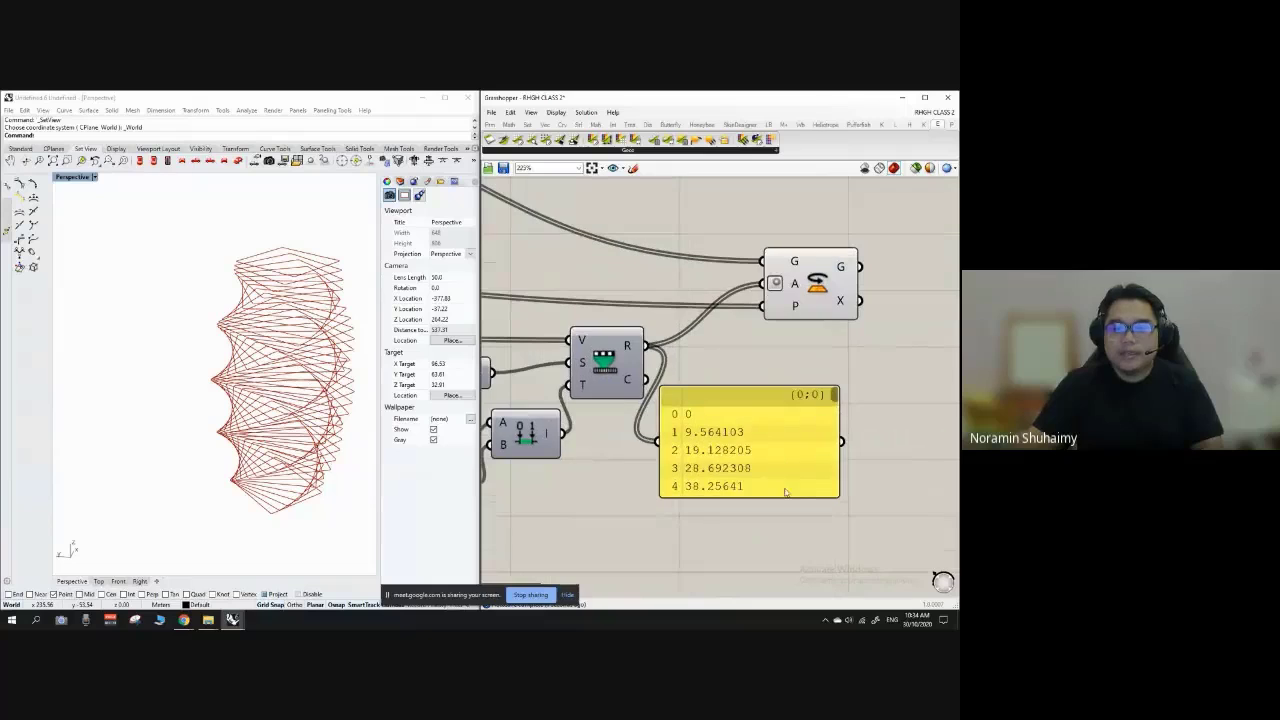
left_click_drag(784, 497, 784, 545)
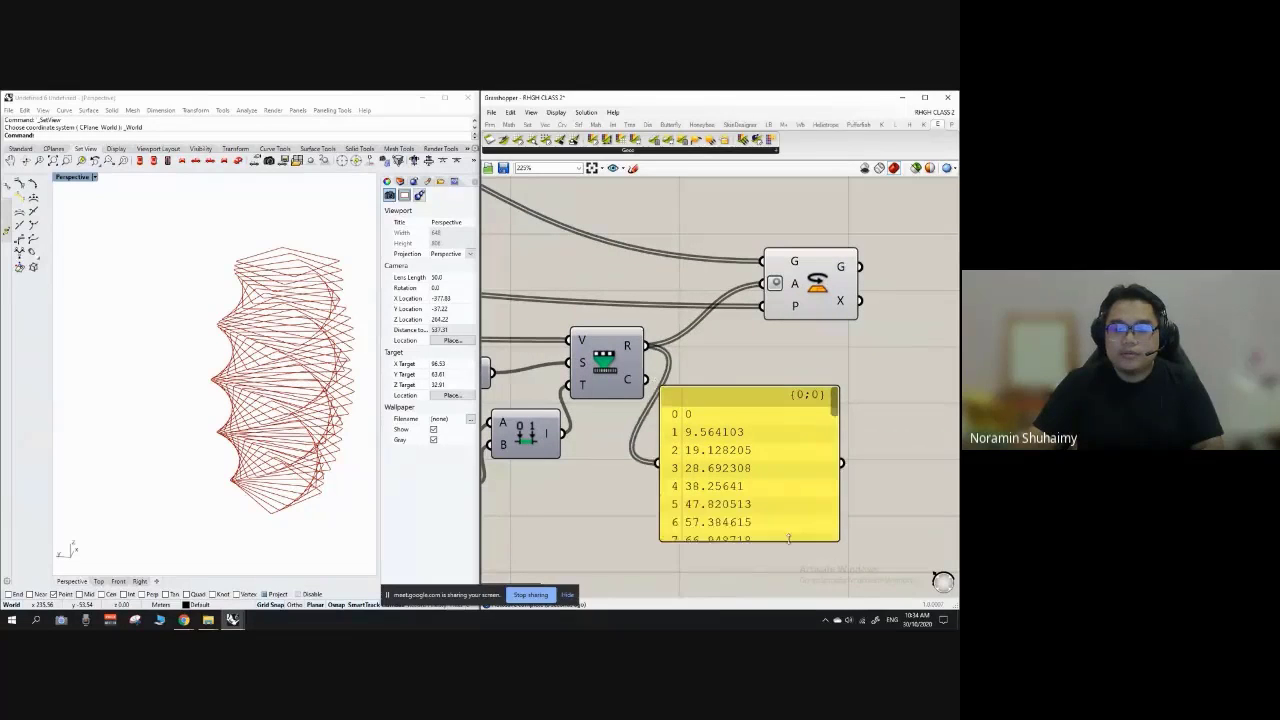
Step: Review the remapped rotation angles in the new Panel down to the last item
scroll(789, 312, "down", 4)
scroll(789, 312, "up", 4)
left_click_drag(826, 318, 837, 461)
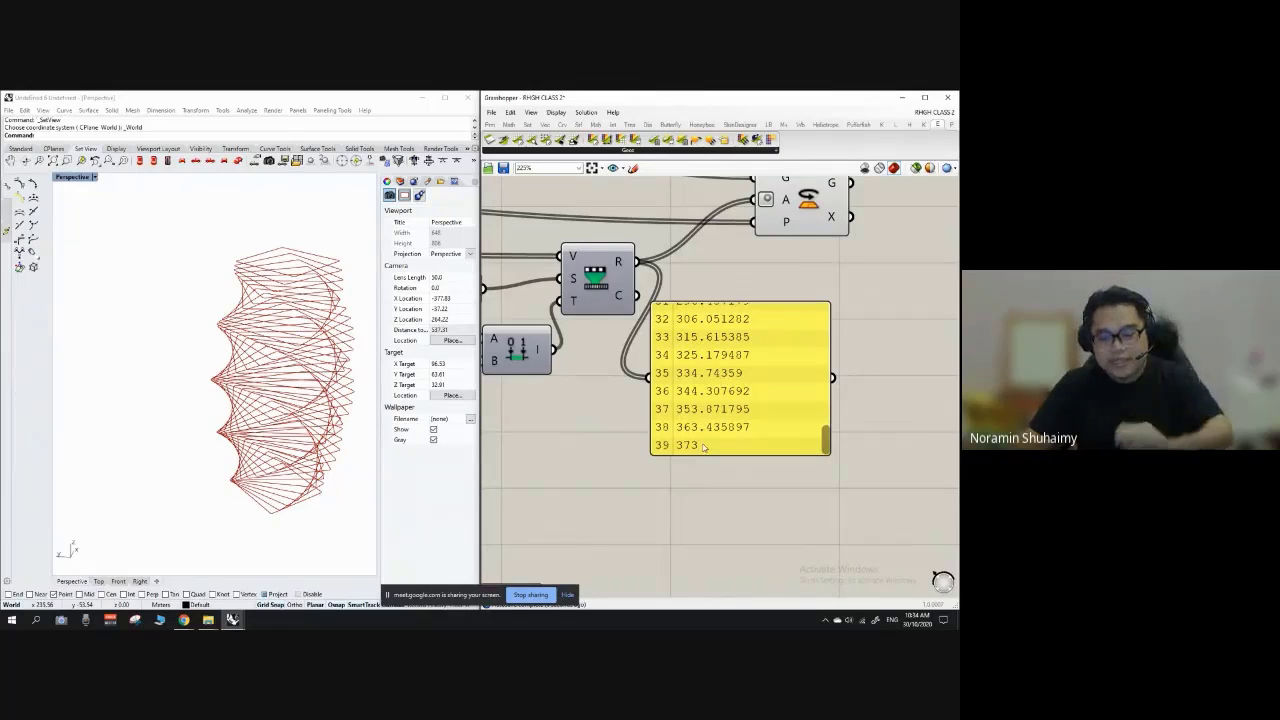
scroll(666, 427, "down", 4)
scroll(505, 385, "up", 3)
scroll(500, 398, "down", 1)
Step: Set the rotation domain's end value to 180
right_click_drag(498, 402, 576, 409)
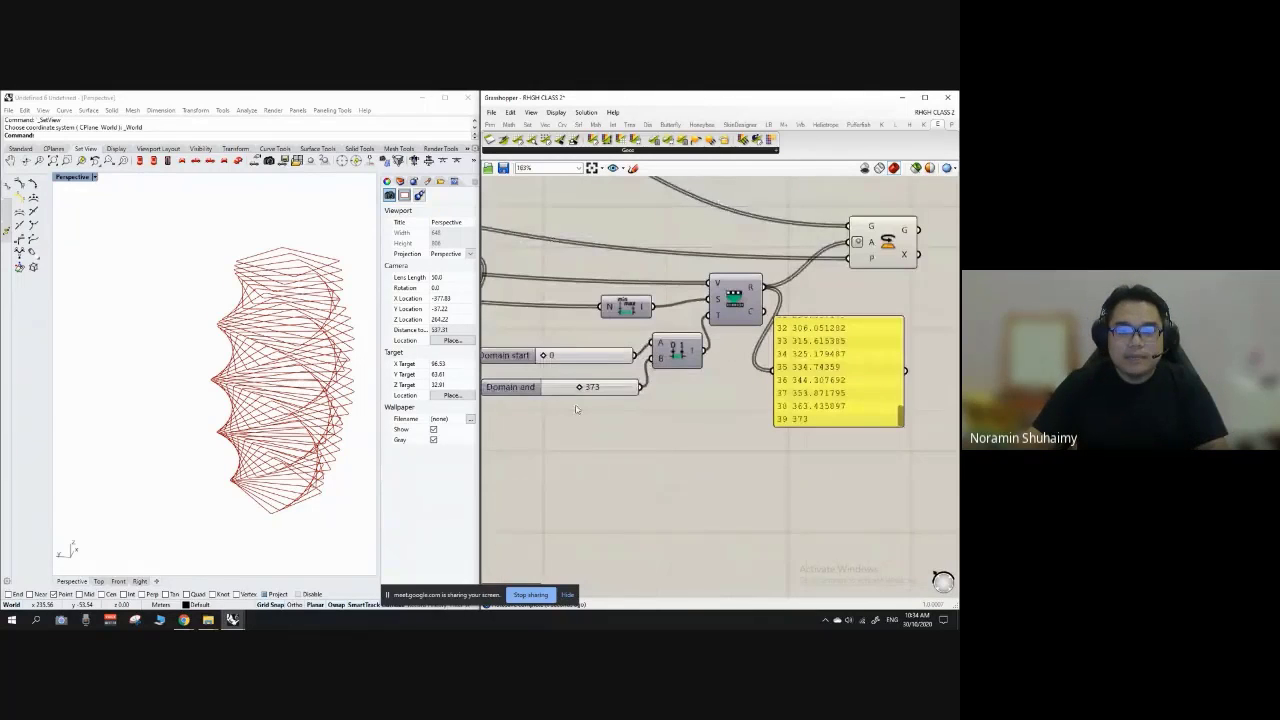
scroll(576, 408, "up", 1)
mouse_move(584, 386)
left_mouse_down()
mouse_move(603, 386)
mouse_move(567, 384)
left_mouse_up()
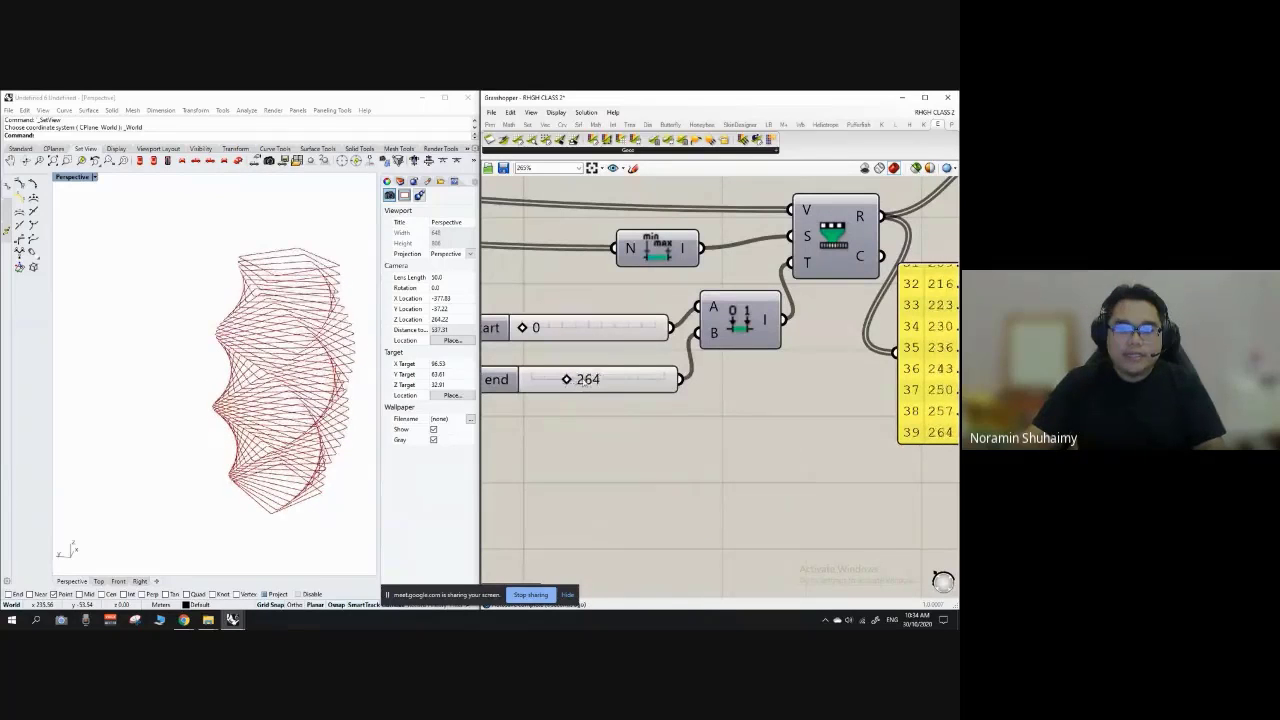
double_click(567, 384)
key("Return")
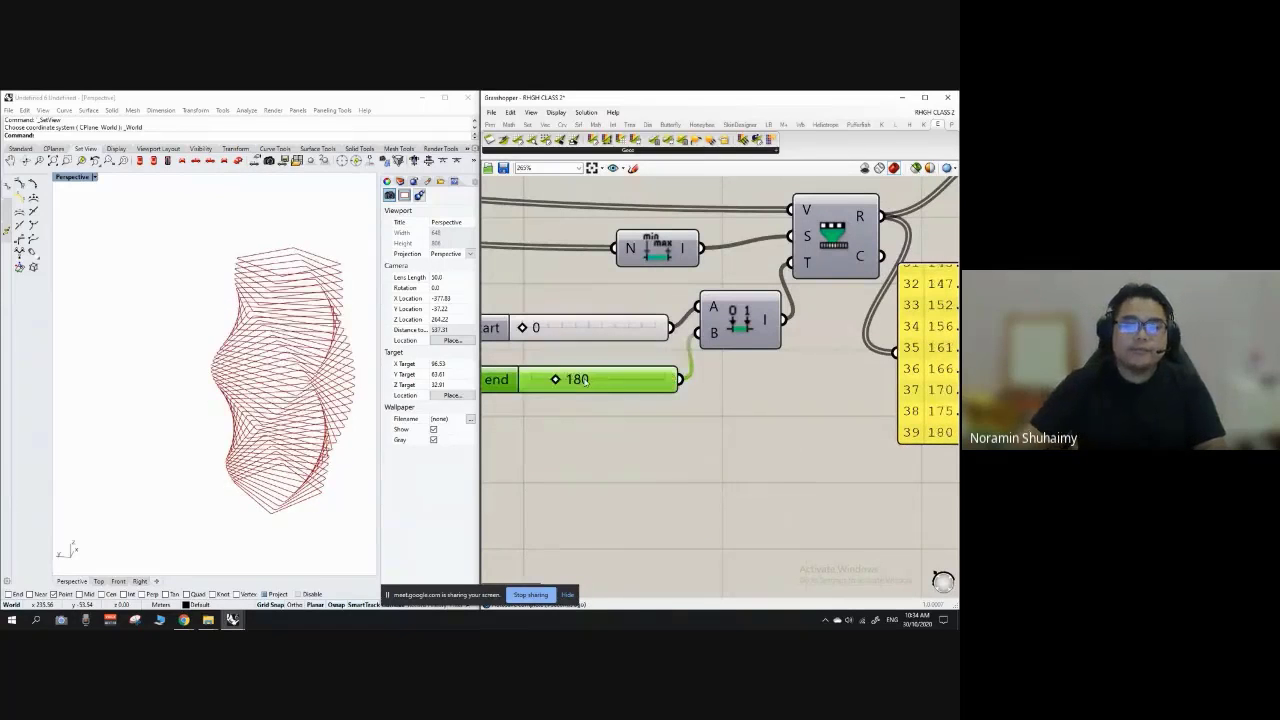
Step: Delete the Panel listing the rotation angles and place the Rotate component directly beside the Remap Numbers component
scroll(582, 420, "down", 4)
scroll(612, 407, "up", 1)
left_click(793, 380)
key("Delete")
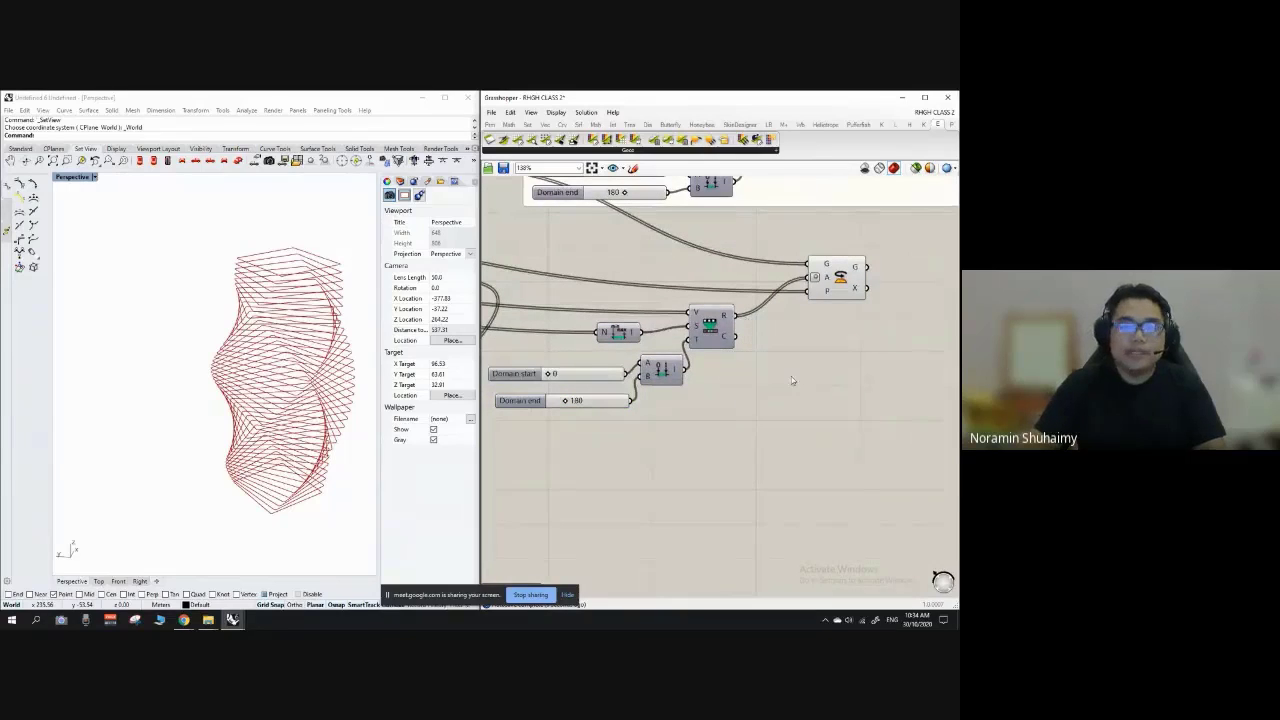
right_click_drag(791, 376, 769, 441)
left_click_drag(819, 348, 779, 382)
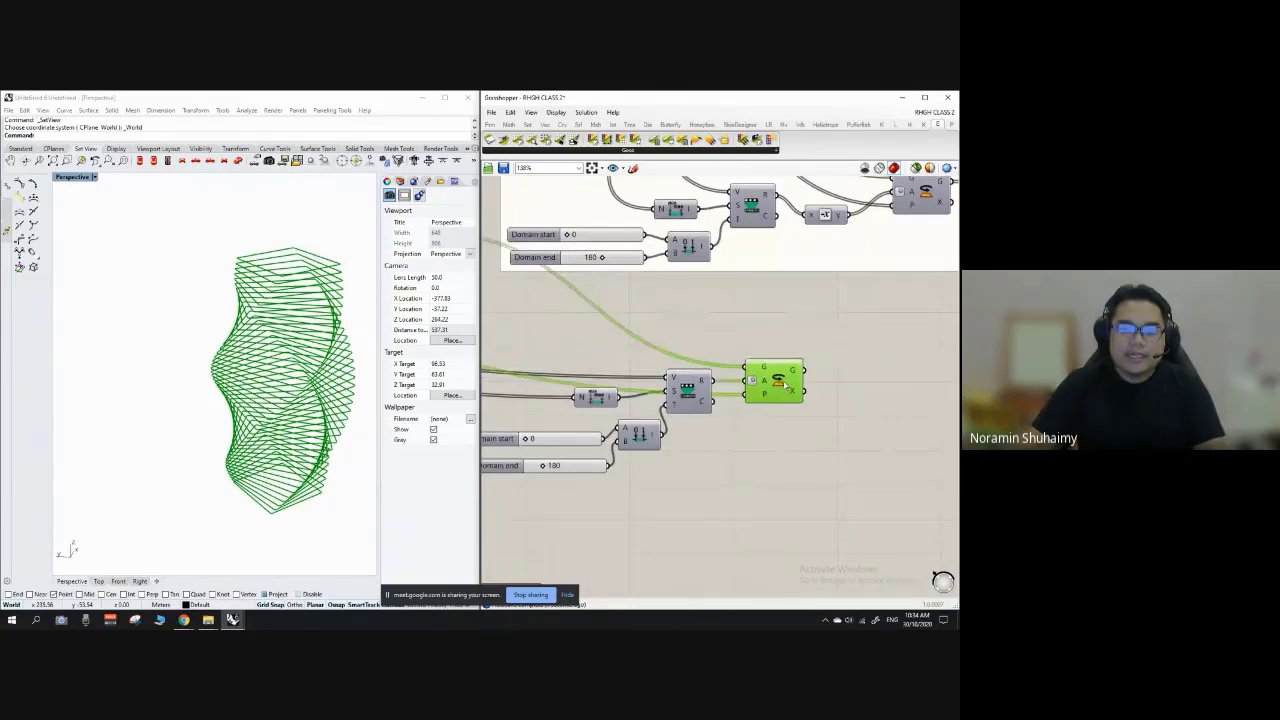
left_click(771, 324)
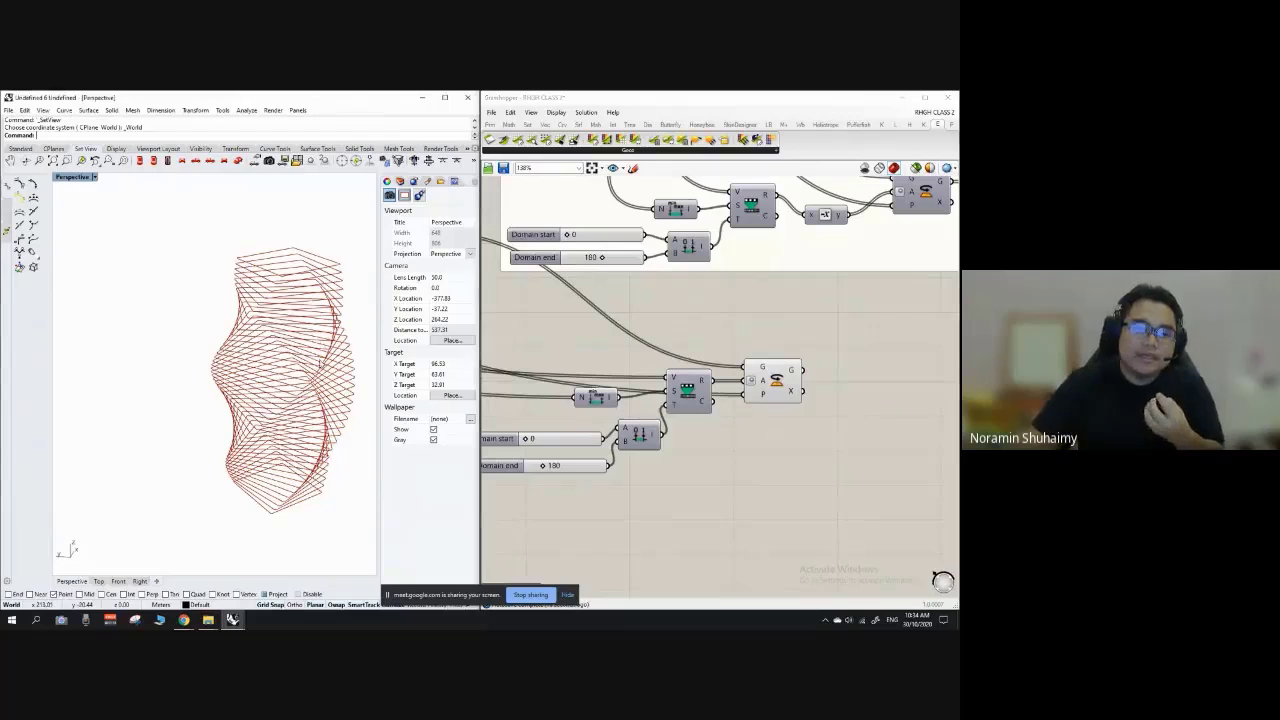
Step: Inspect the twisted tower's floors from several angles in the Perspective viewport
right_click_drag(330, 364, 254, 335)
left_click(222, 279)
mouse_move(221, 278)
right_mouse_down()
mouse_move(352, 291)
mouse_move(201, 258)
mouse_move(201, 273)
right_mouse_up()
scroll(214, 272, "up", 6)
scroll(225, 270, "down", 10)
right_click(247, 265)
left_click(225, 248)
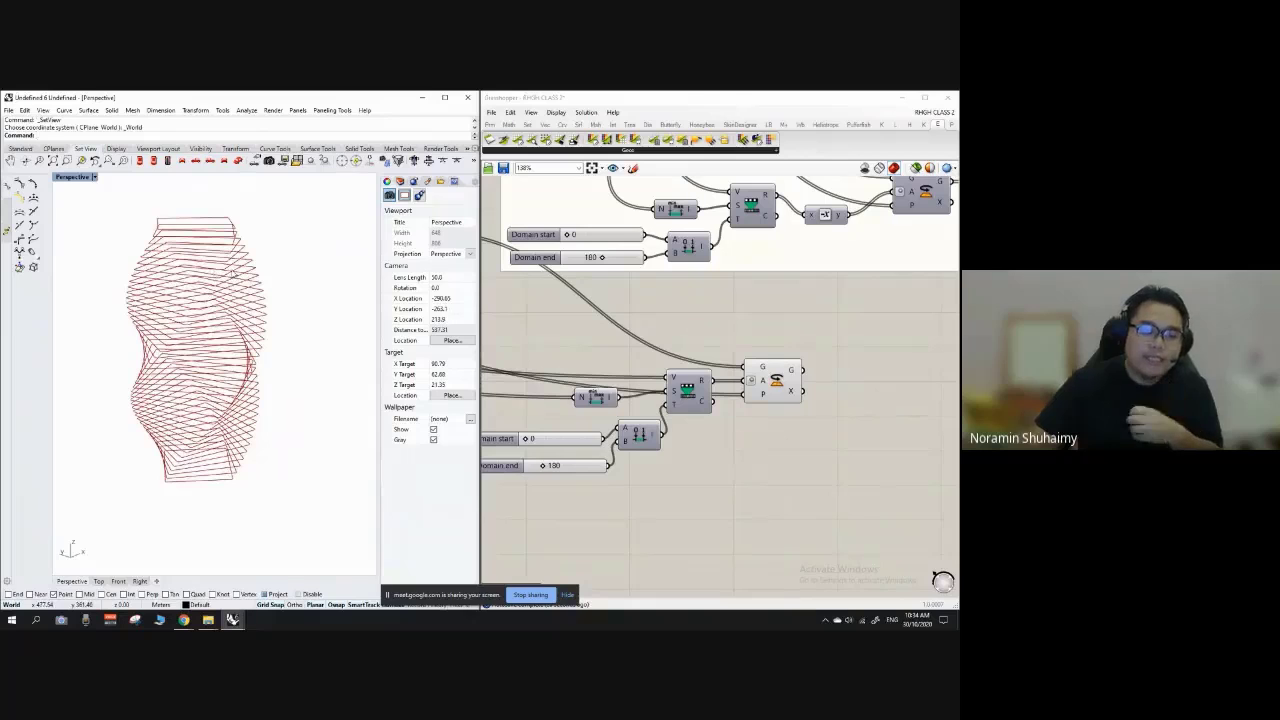
right_click_drag(254, 272, 274, 277)
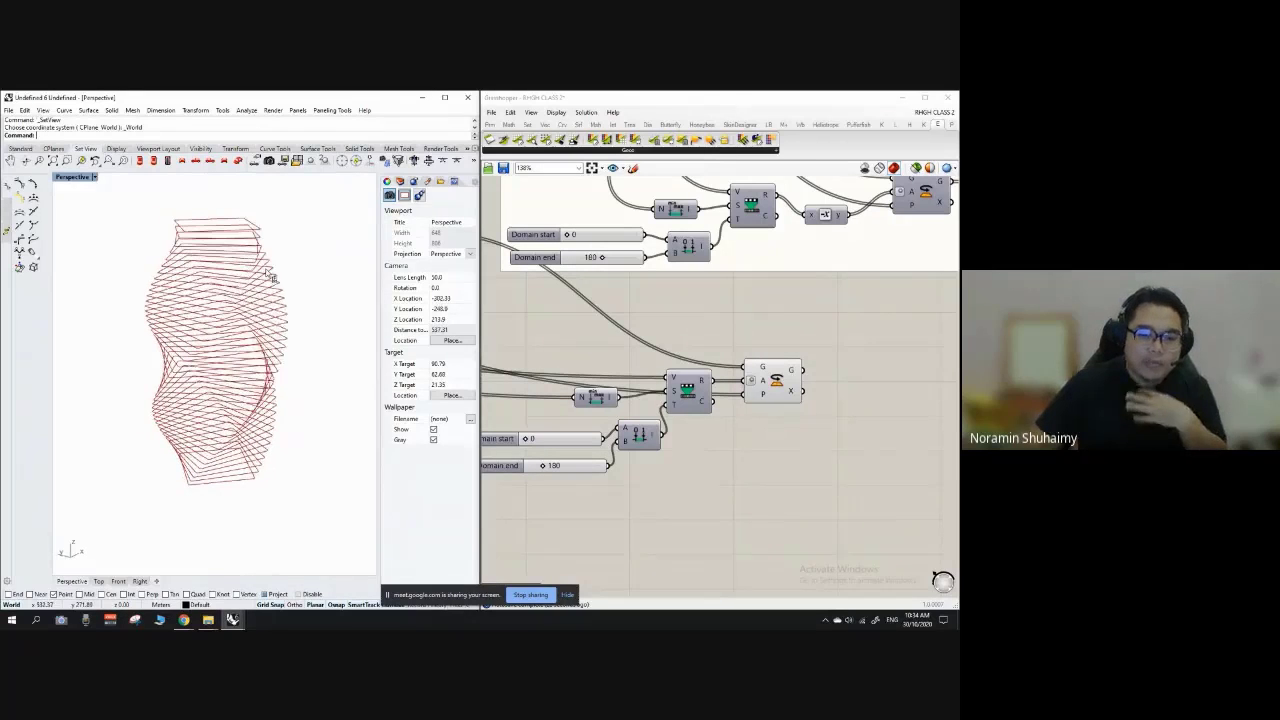
right_click(266, 270)
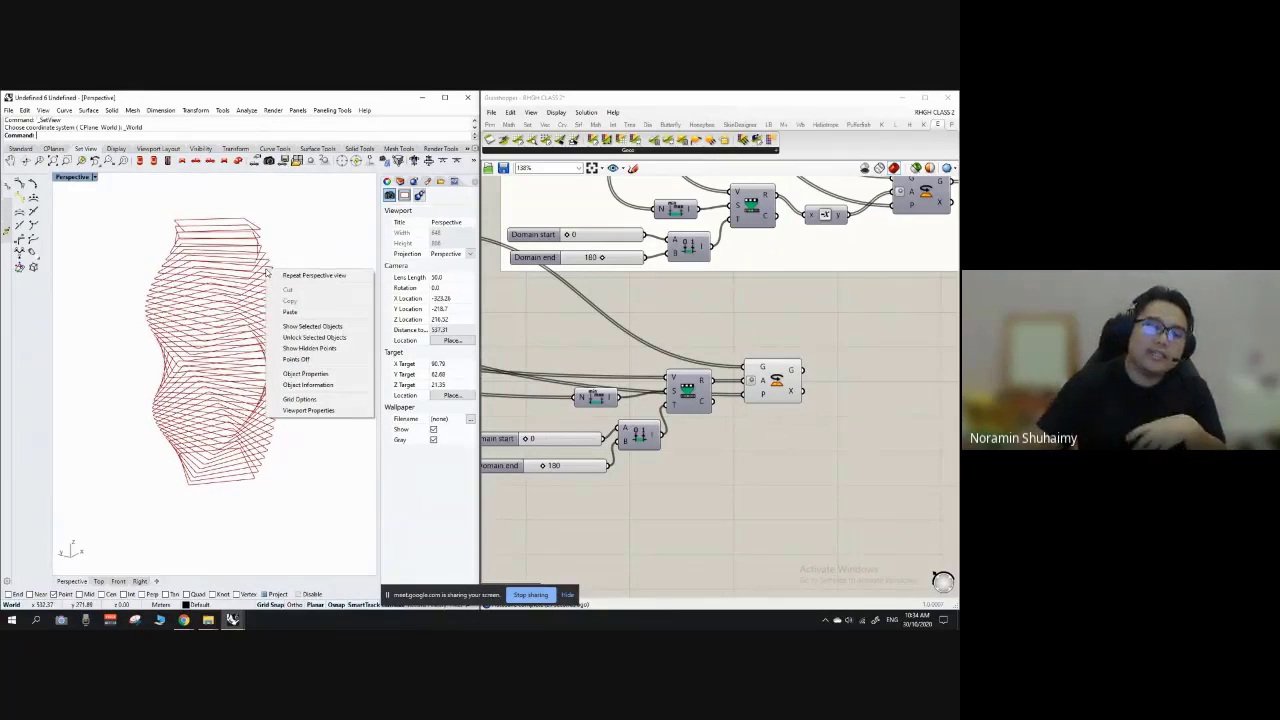
left_click(262, 218)
scroll(763, 384, "up", 1)
scroll(838, 356, "down", 3)
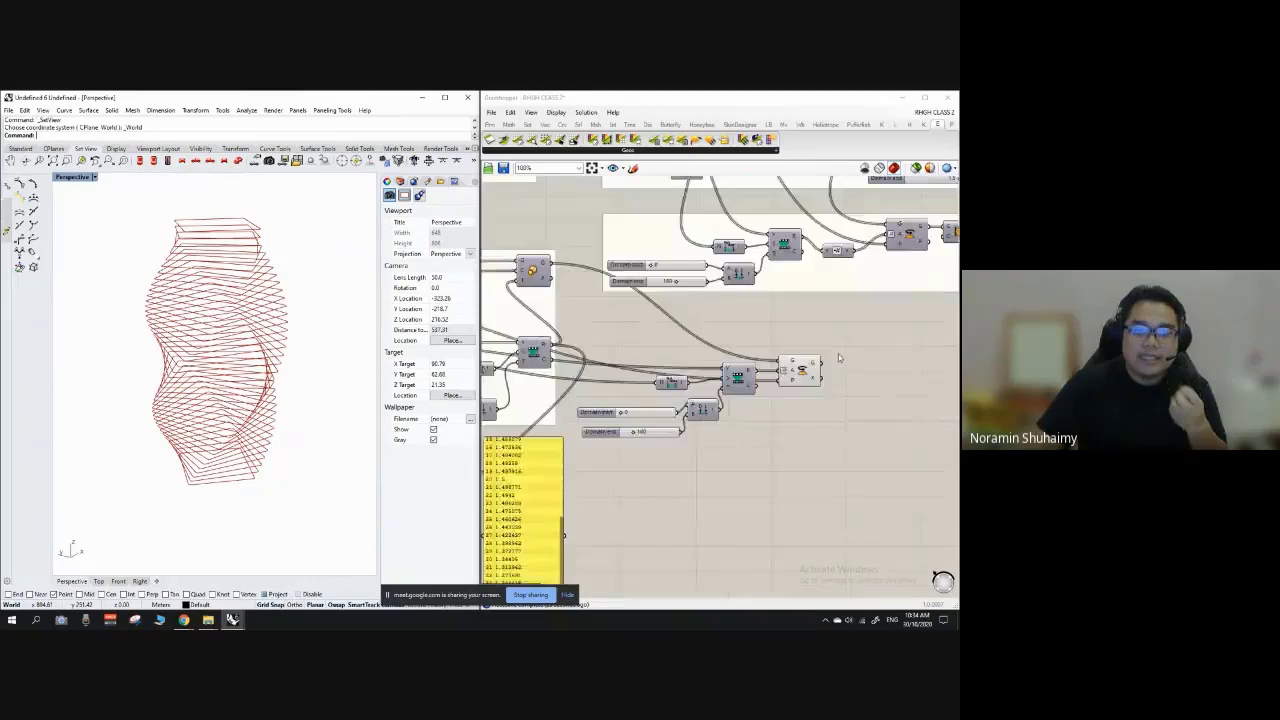
Step: Lower the rotation domain's end value to 122 and align its slider beneath the Domain start slider
right_click_drag(657, 445, 740, 414)
scroll(740, 414, "up", 3)
scroll(706, 391, "up", 2)
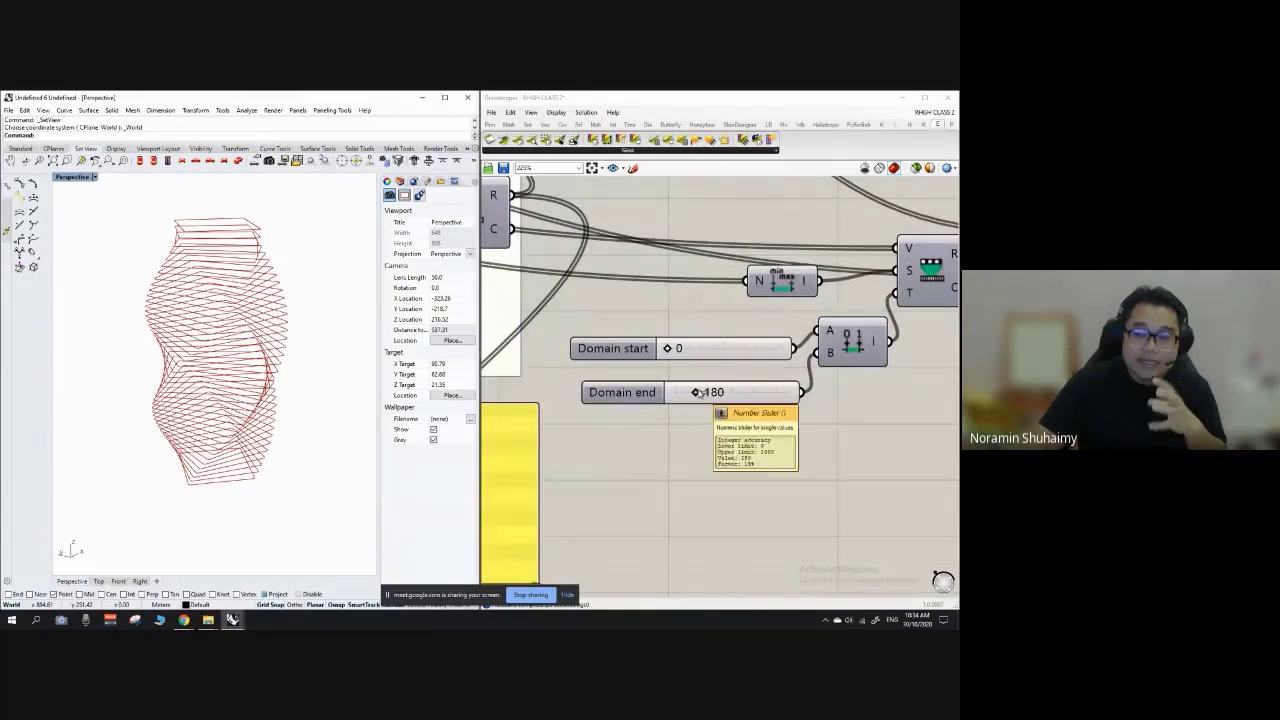
left_click_drag(697, 391, 687, 392)
right_click_drag(311, 369, 294, 309)
scroll(294, 309, "up", 4)
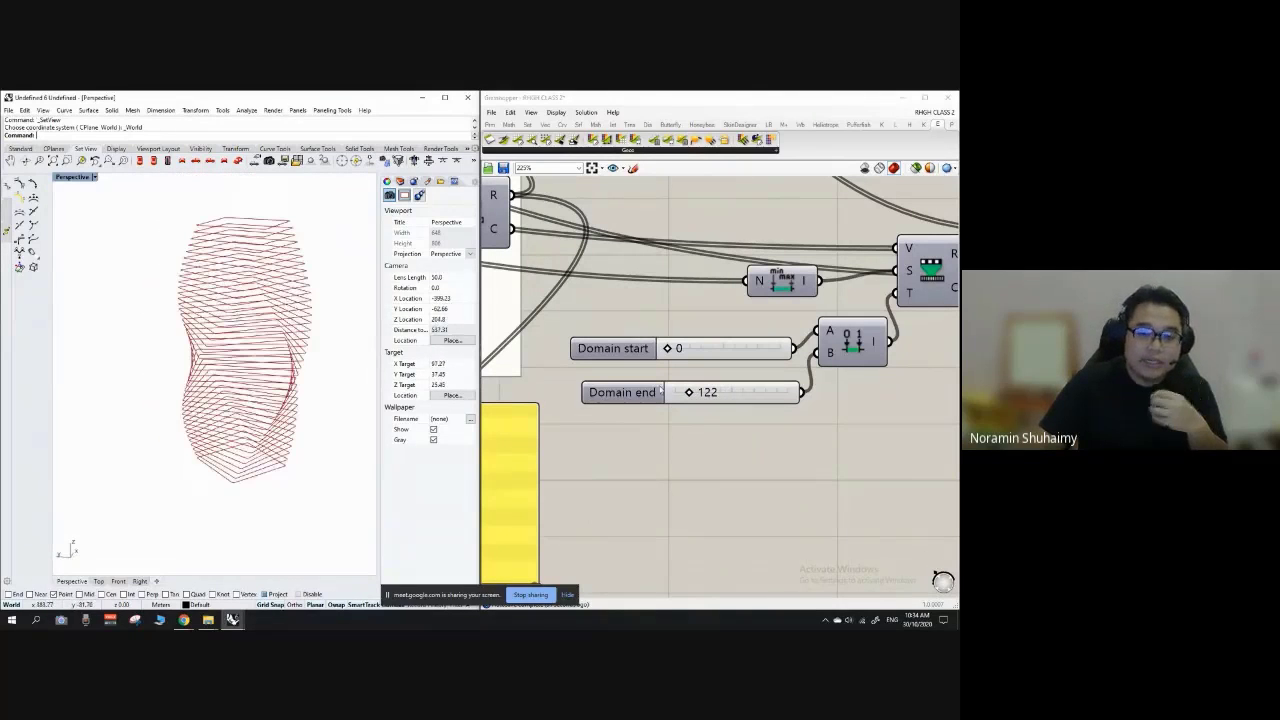
left_click_drag(663, 398, 653, 389)
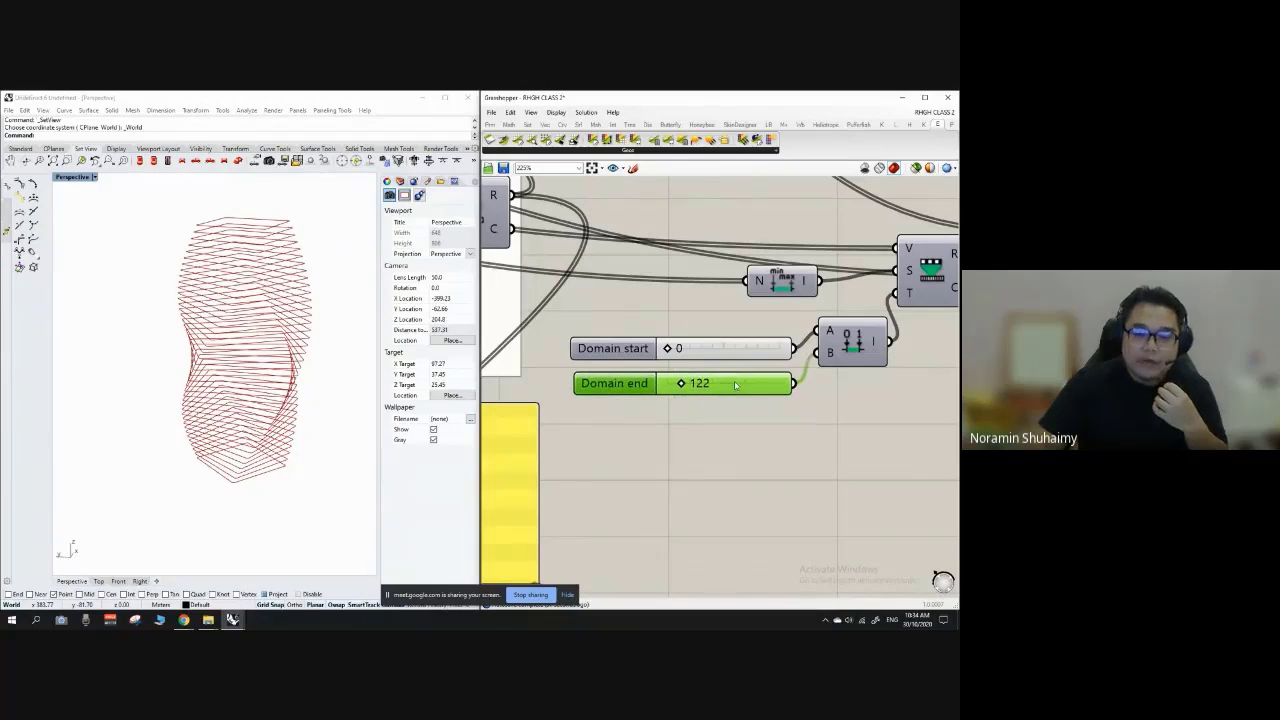
left_click(732, 419)
Step: Highlight the Scale component feeding the Rotate component, and shift the Rotate component slightly upward
right_click_drag(240, 390, 203, 372)
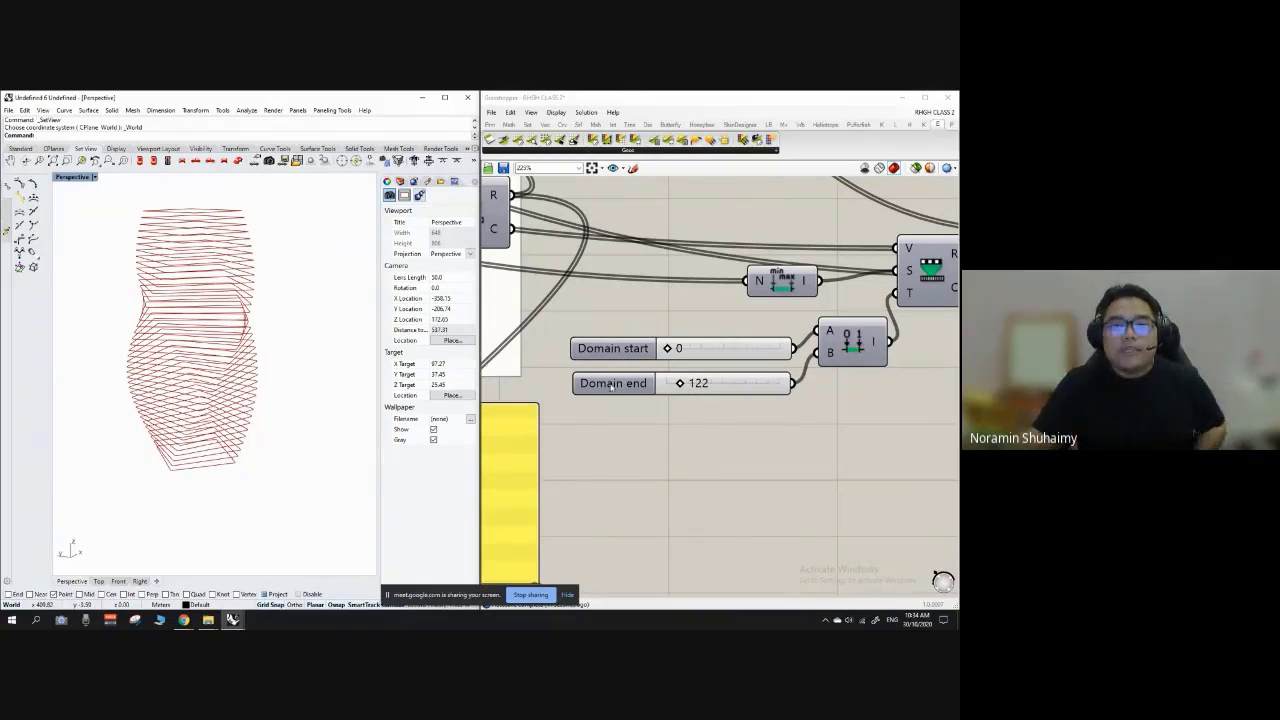
scroll(610, 386, "down", 6)
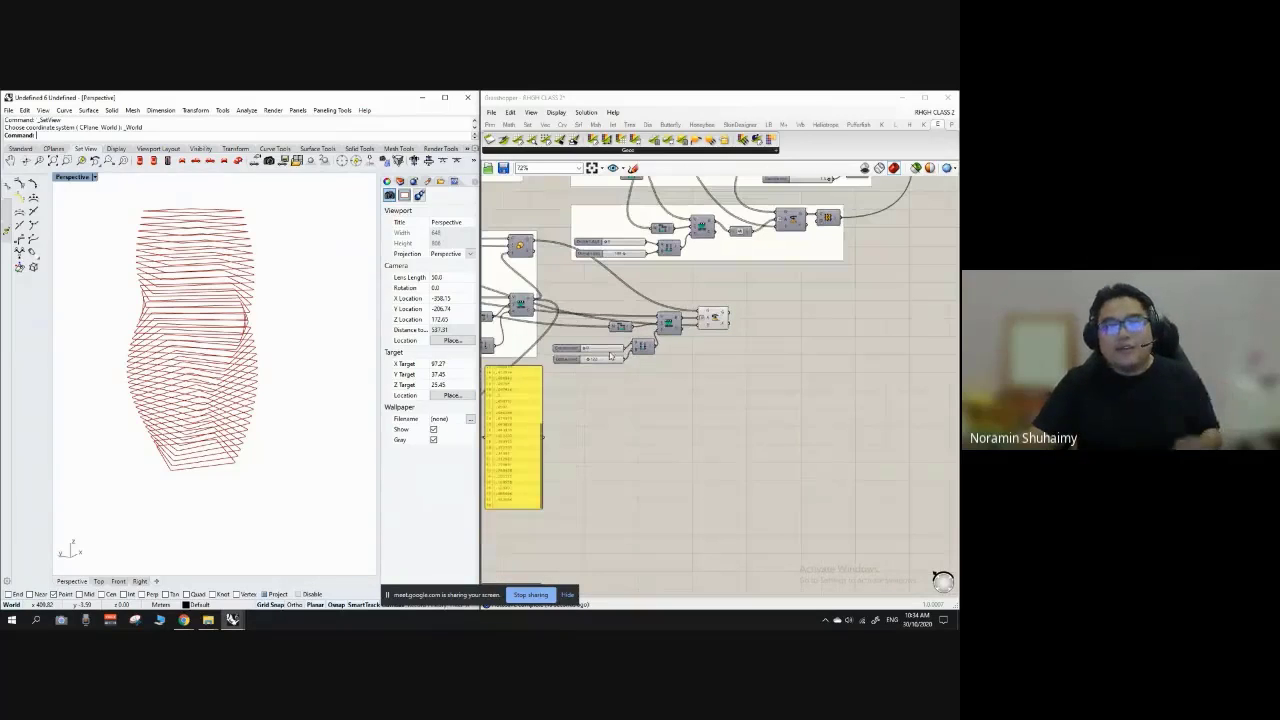
scroll(540, 260, "up", 3)
left_click(506, 267)
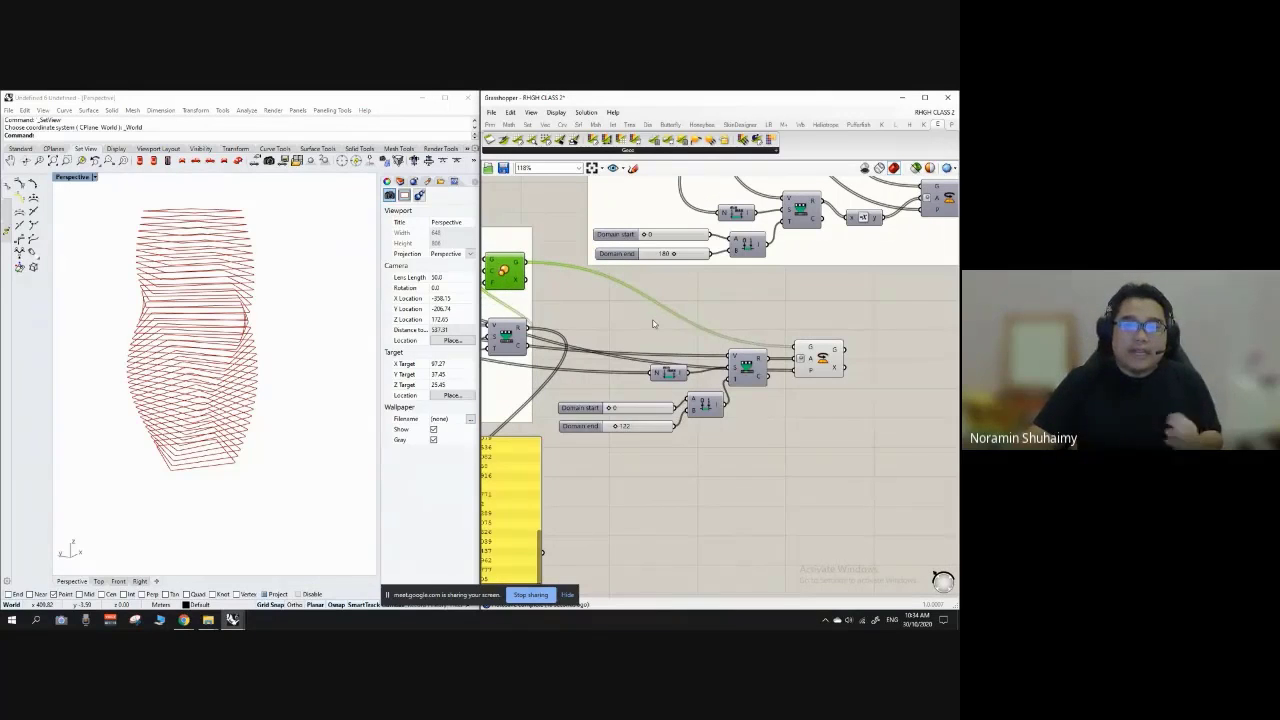
scroll(700, 315, "down", 1)
scroll(725, 331, "up", 6)
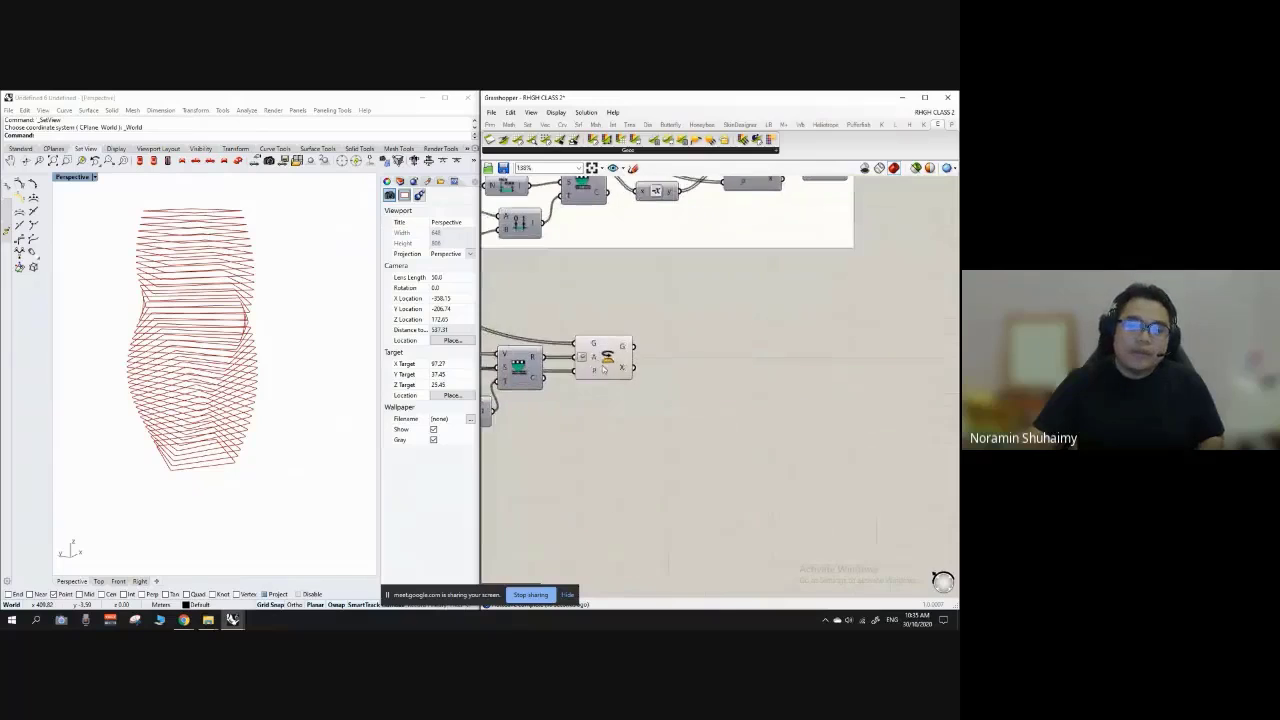
left_click_drag(602, 361, 608, 348)
Step: Set the rotation domain's end value to 90
scroll(790, 348, "down", 4)
scroll(540, 380, "up", 5)
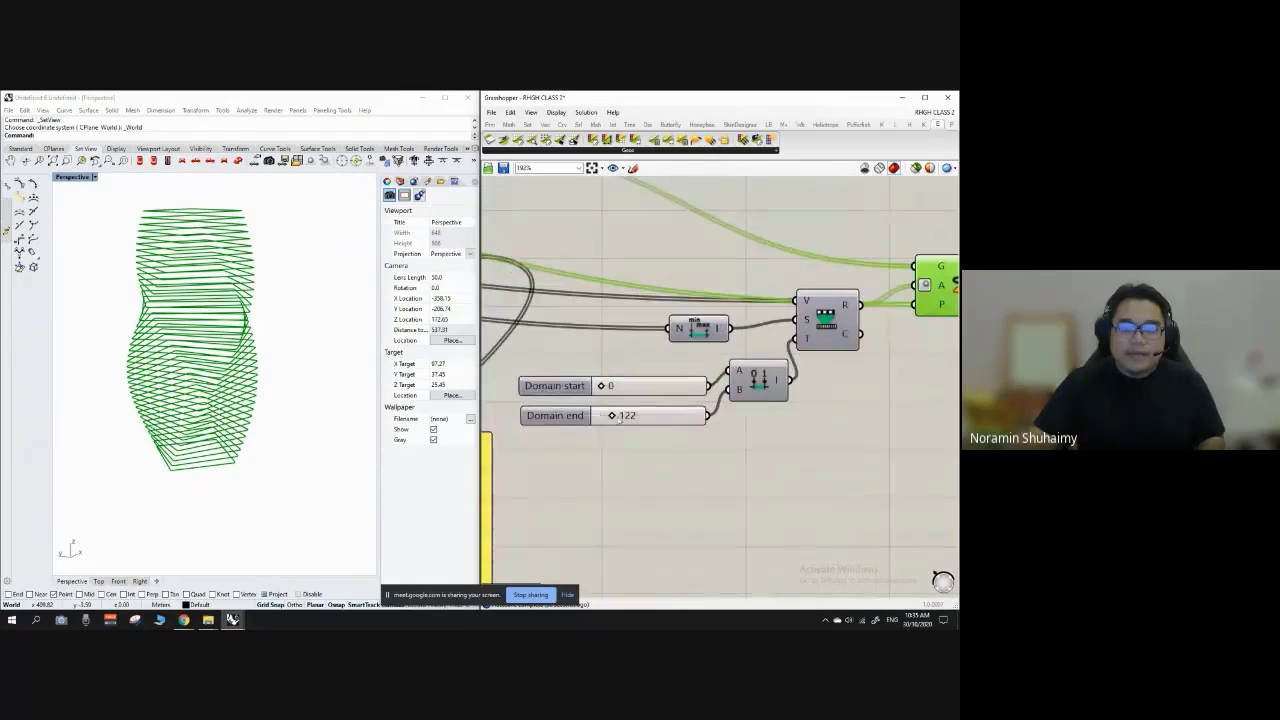
double_click(630, 417)
type("90")
key("Return")
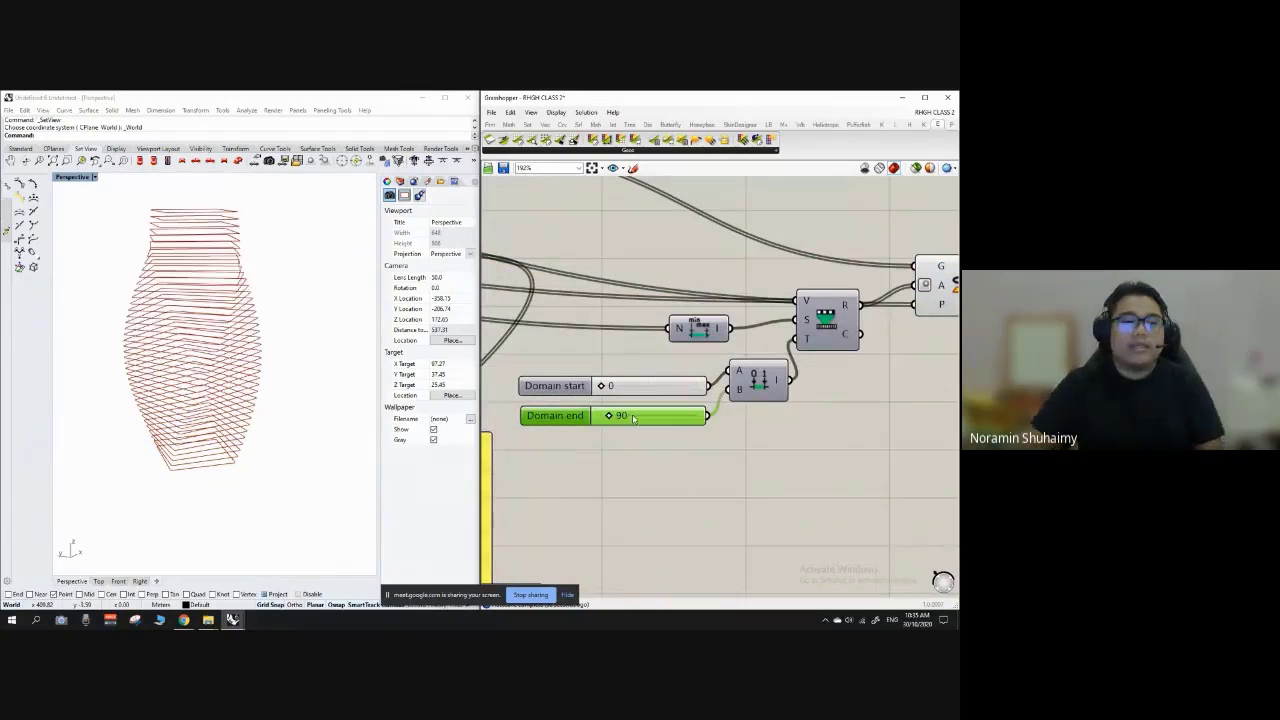
Step: Add a Loft component to the canvas beside the Rotate component of the twisted tower
scroll(578, 403, "down", 5)
scroll(798, 358, "up", 7)
left_click(662, 346)
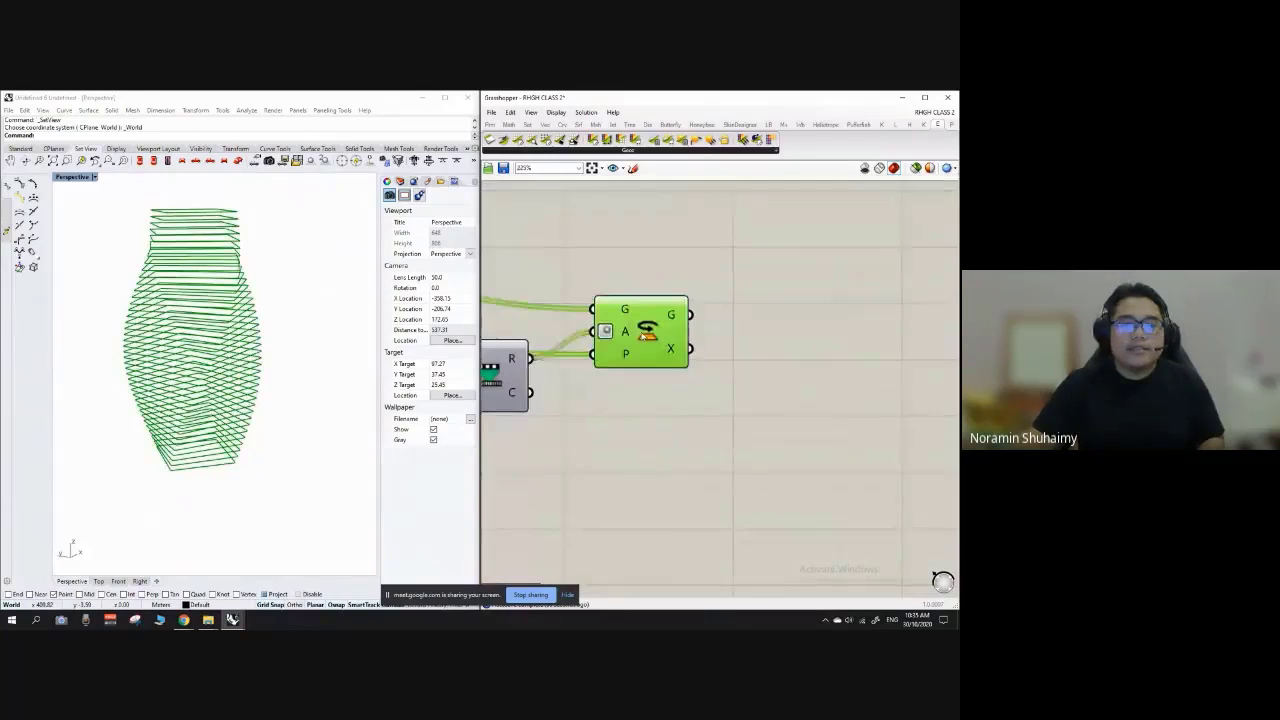
scroll(696, 384, "down", 5)
scroll(696, 384, "down", 2)
scroll(787, 277, "up", 4)
left_click(790, 284)
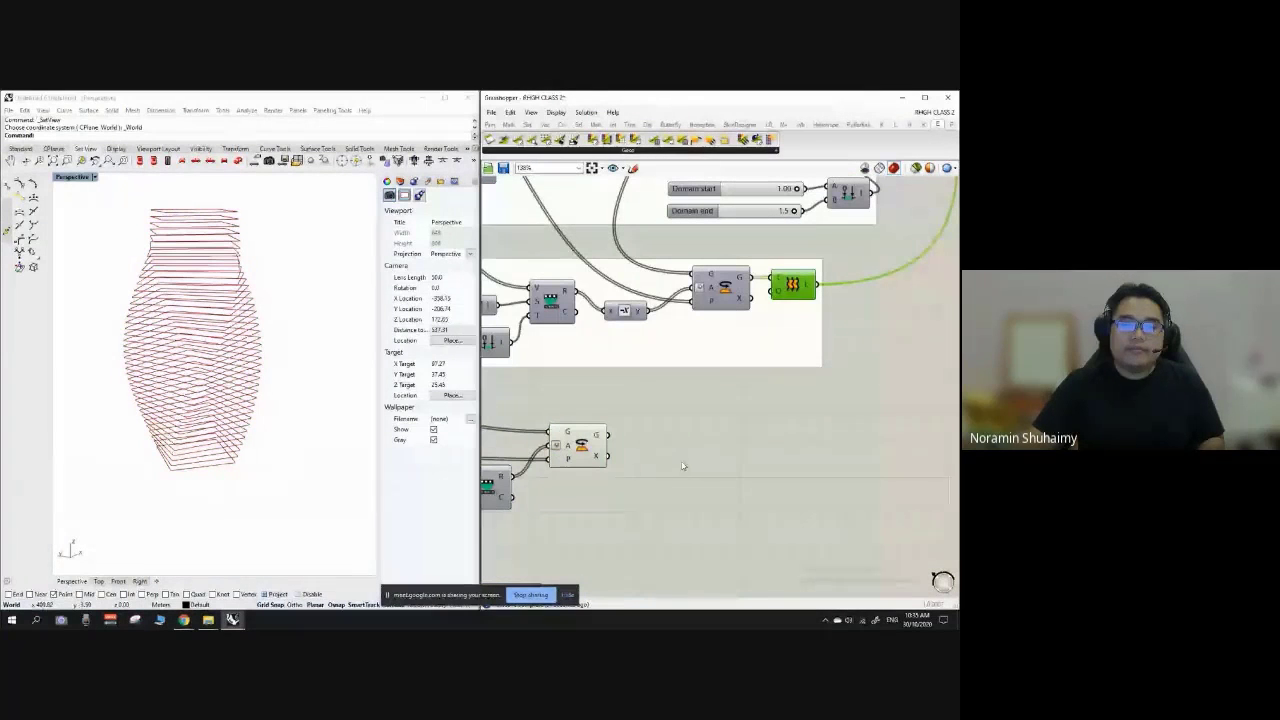
double_click(686, 457)
type("loft")
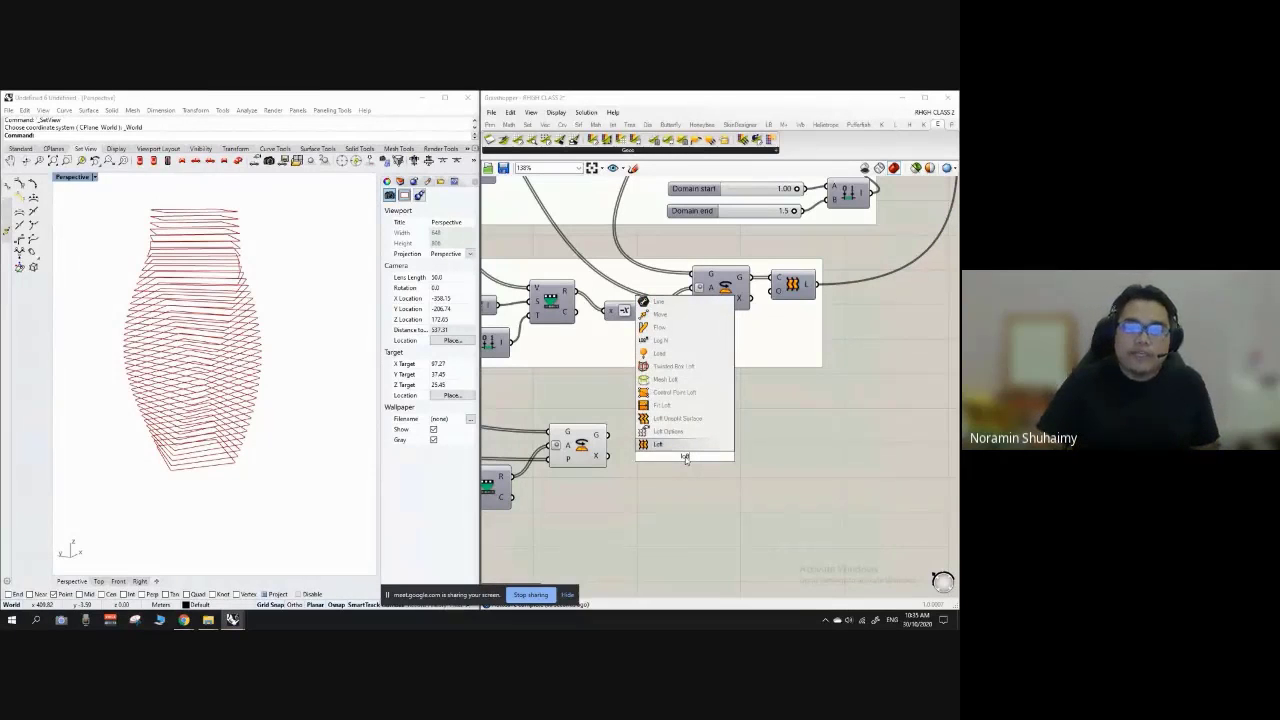
key("Return")
Step: Hide the Rotate component's preview and wire its geometry output into the Loft's curves input, levelling the Loft with it
scroll(585, 443, "up", 3)
left_click(573, 452)
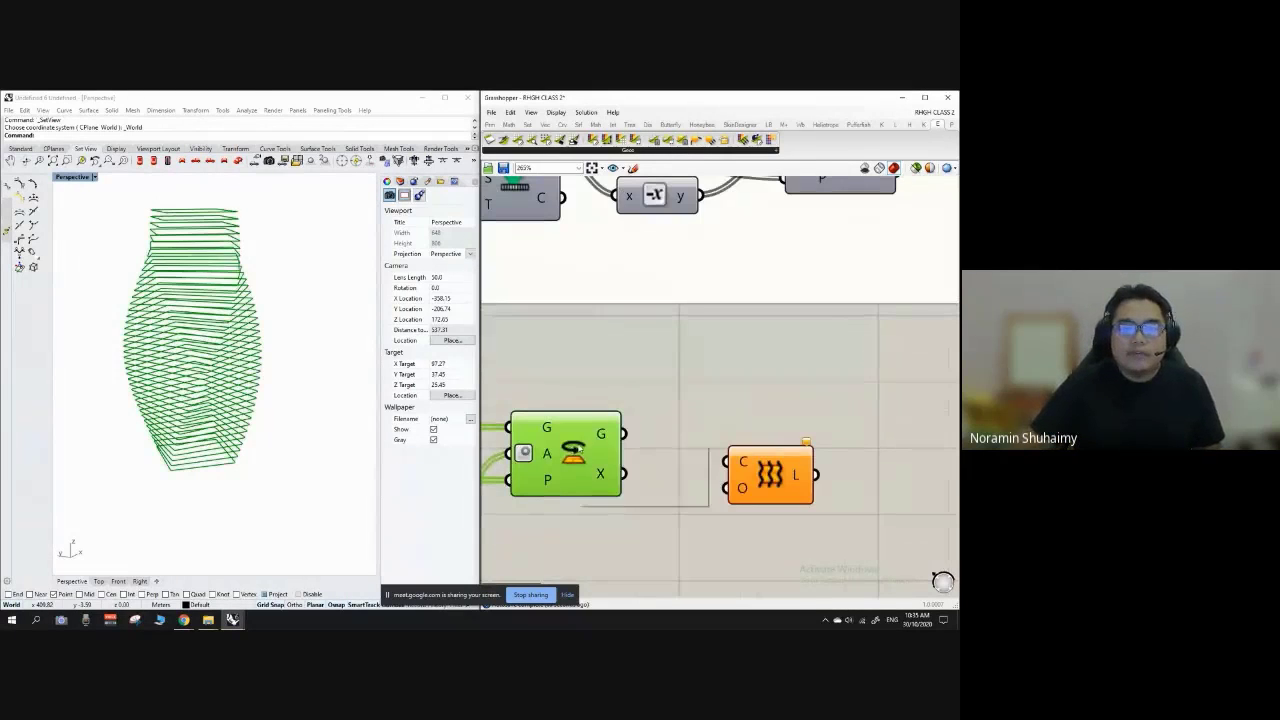
key("ctrl+q")
left_click_drag(623, 434, 724, 461)
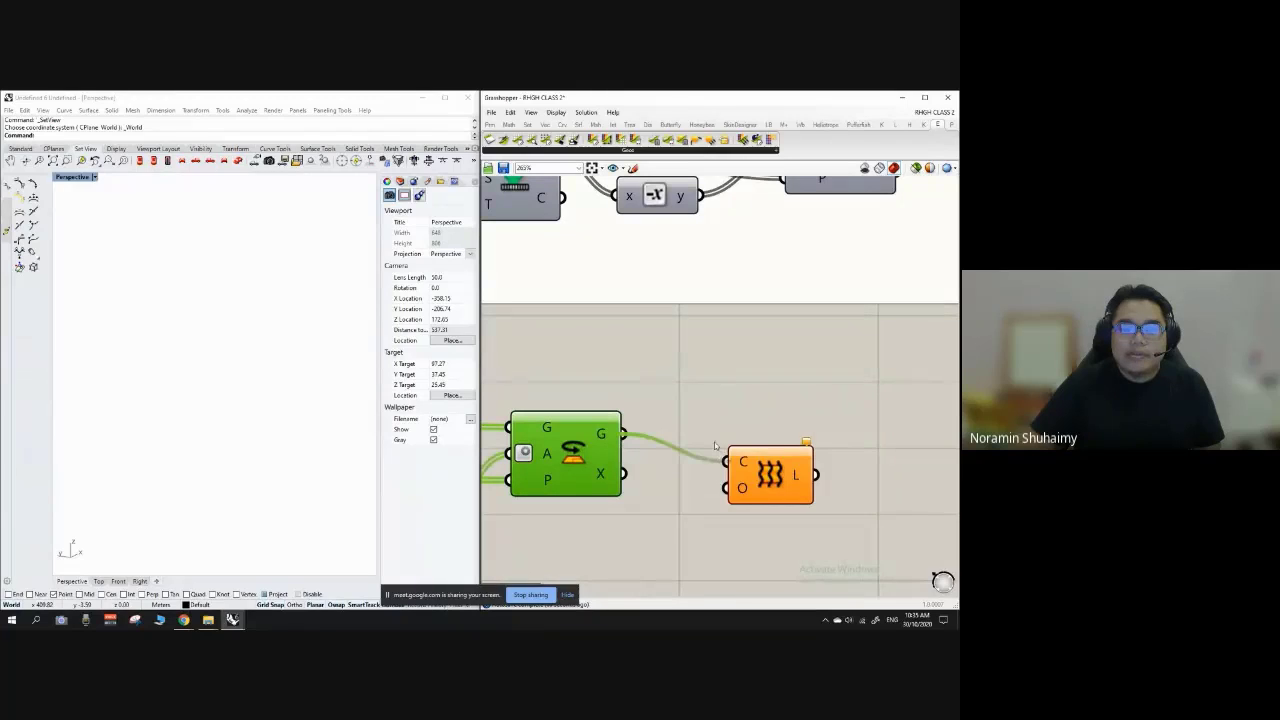
left_click(770, 472)
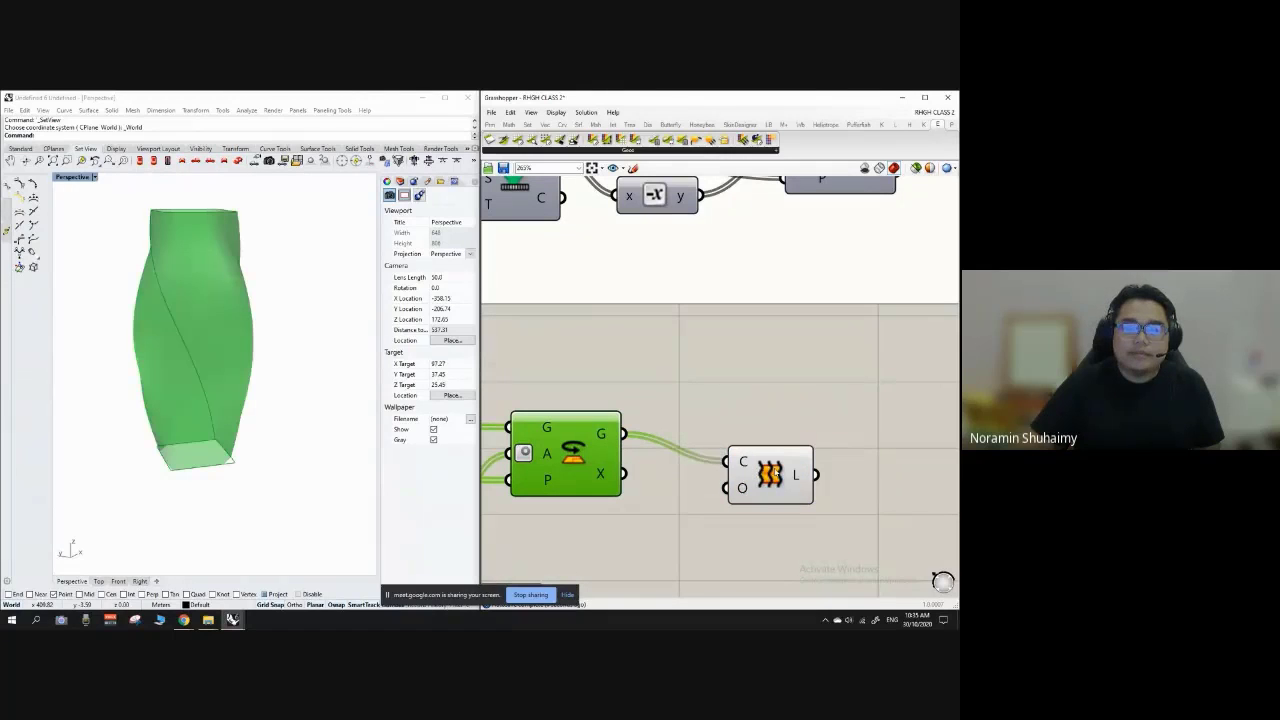
left_click(731, 366)
Step: Inspect the lofted twisted tower surface from several angles and distances in the Perspective viewport
right_click_drag(257, 280, 157, 310)
scroll(184, 314, "up", 8)
scroll(184, 314, "down", 8)
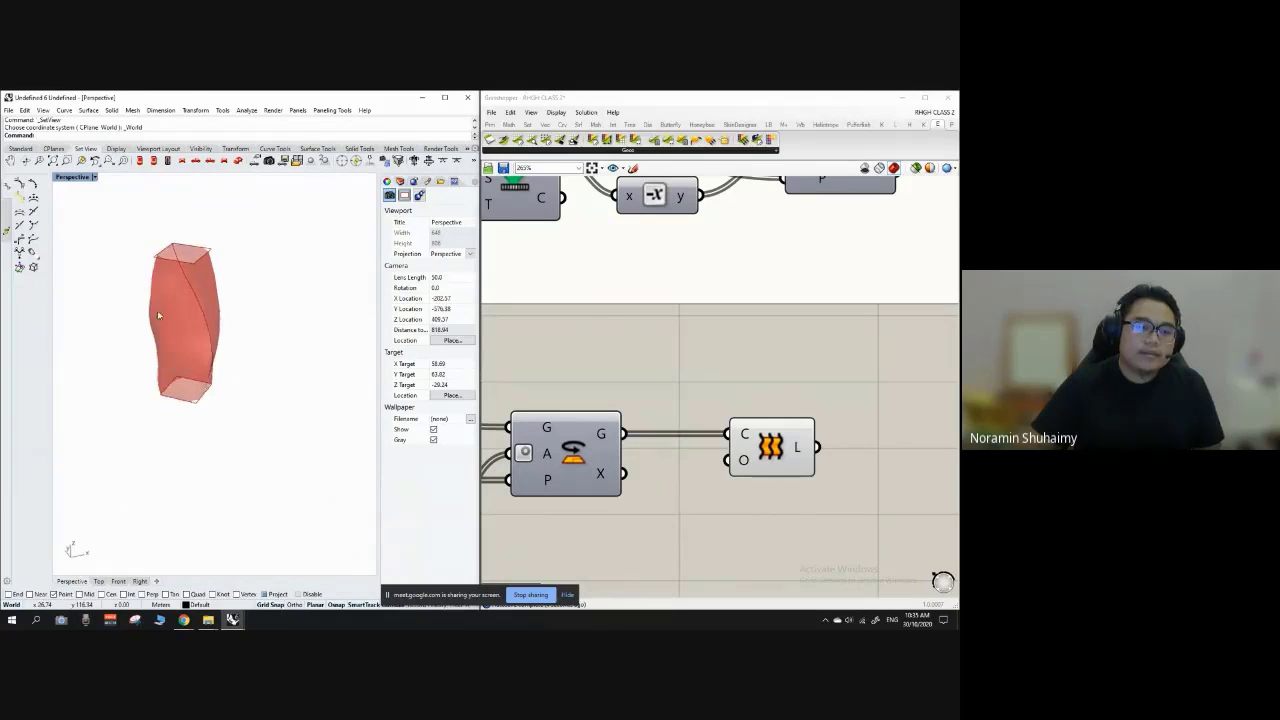
scroll(157, 310, "up", 7)
scroll(280, 300, "down", 5)
right_click_drag(318, 300, 150, 303)
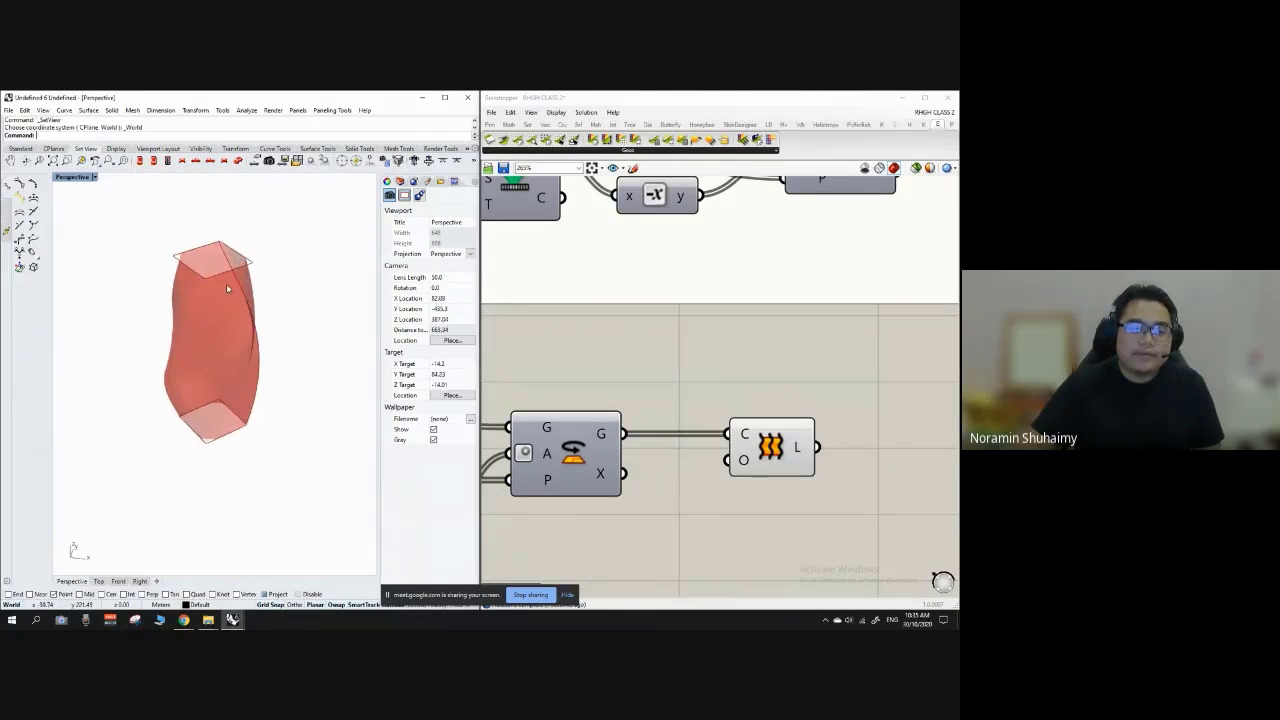
scroll(226, 283, "up", 2)
scroll(743, 371, "down", 3)
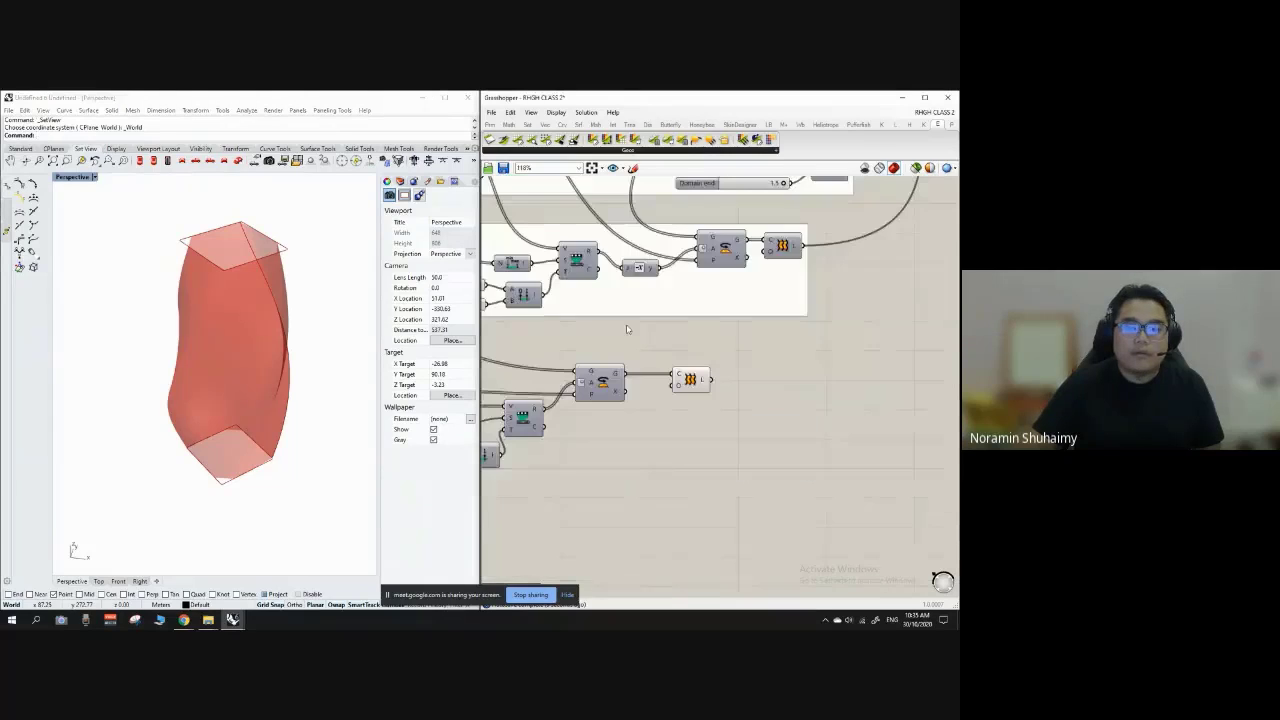
Step: Set the loft type to Uniform in the Loft component's options input and commit the change
scroll(700, 405, "up", 4)
left_click(690, 415)
left_click(700, 285)
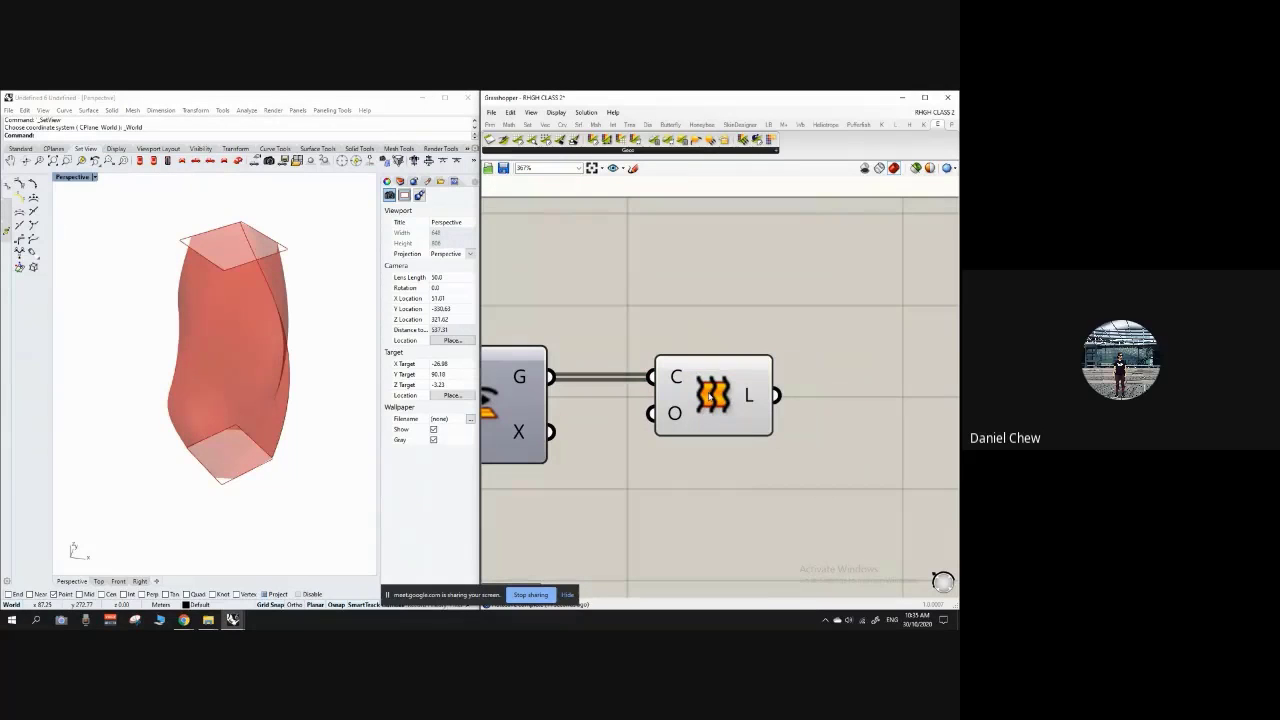
left_click(710, 393)
left_click(682, 271)
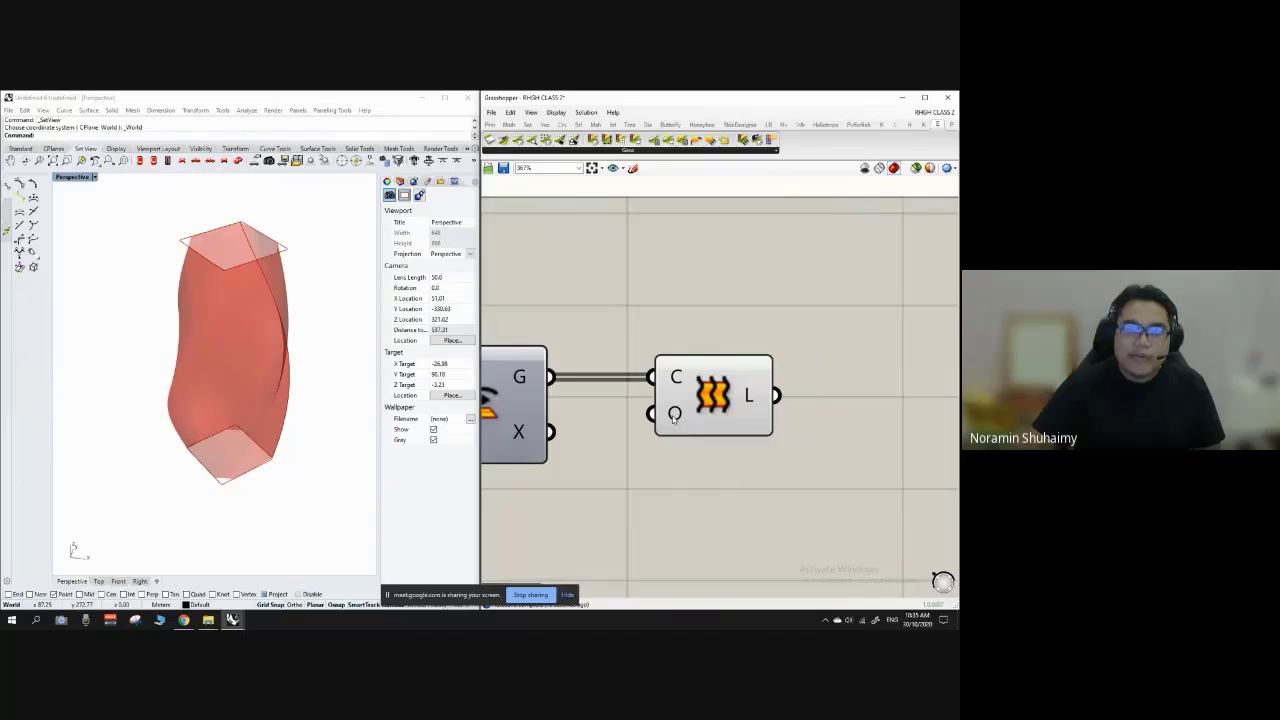
right_click(674, 418)
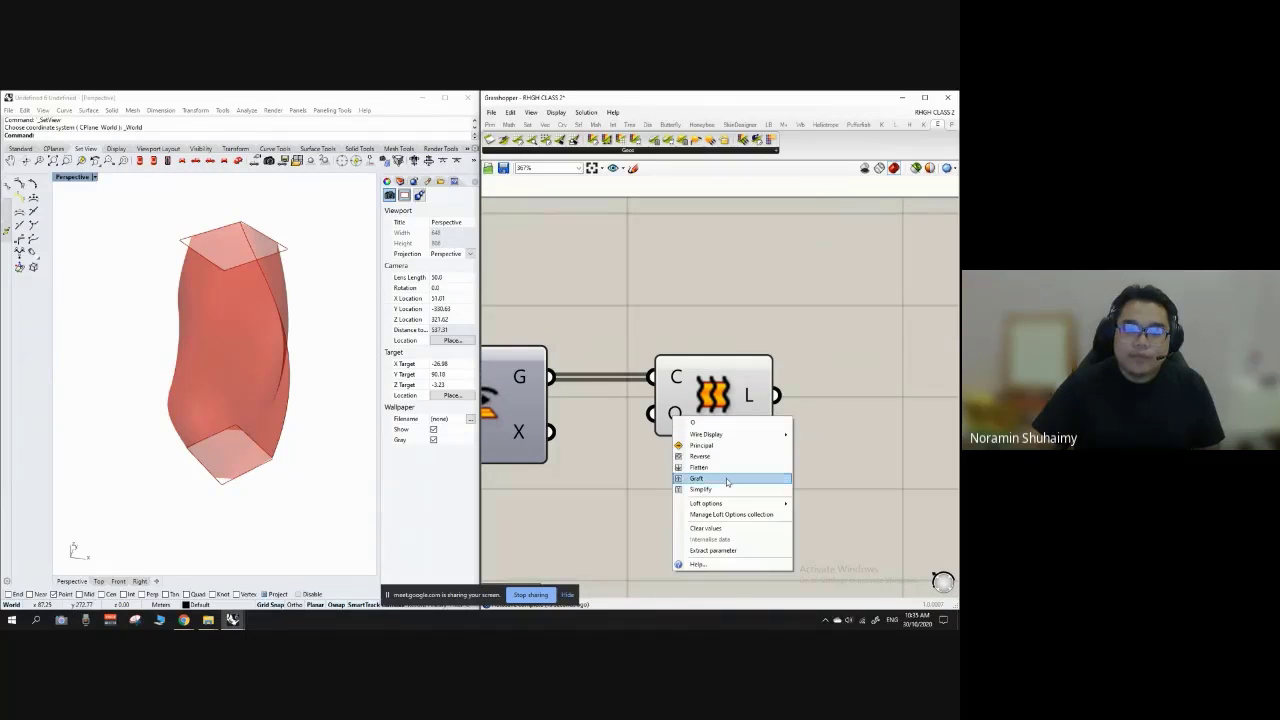
mouse_move(739, 508)
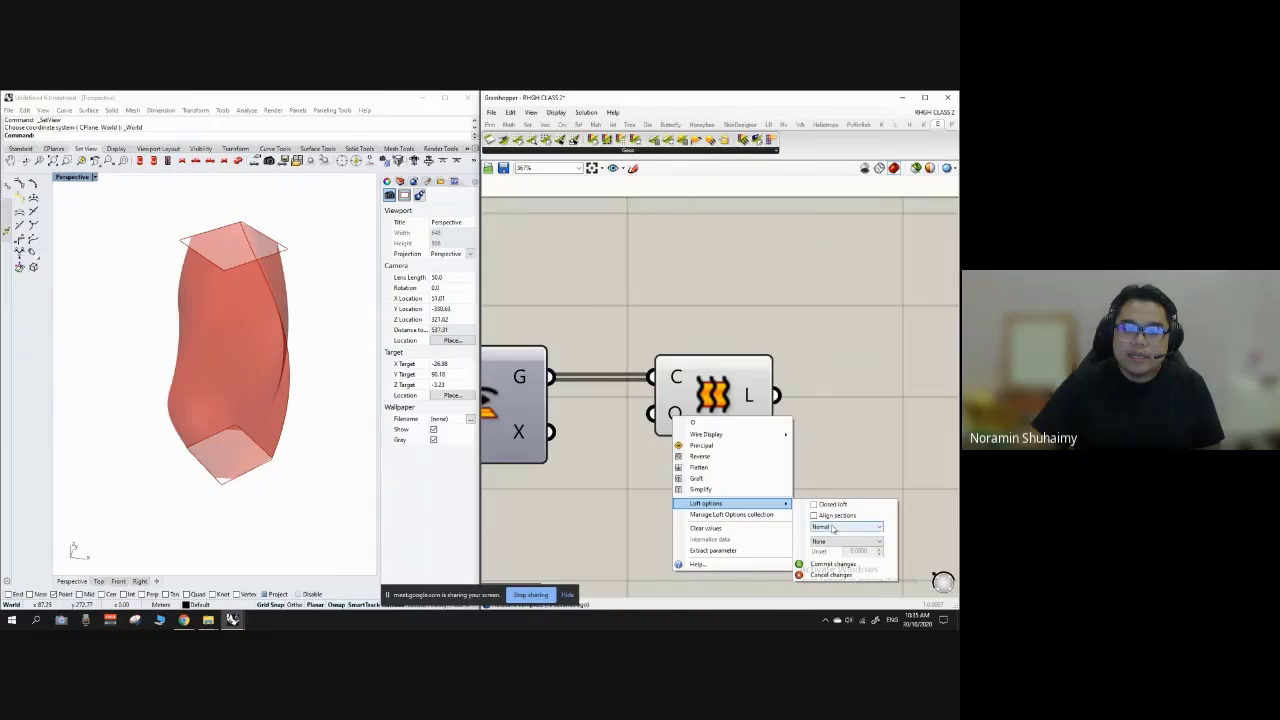
left_click(832, 528)
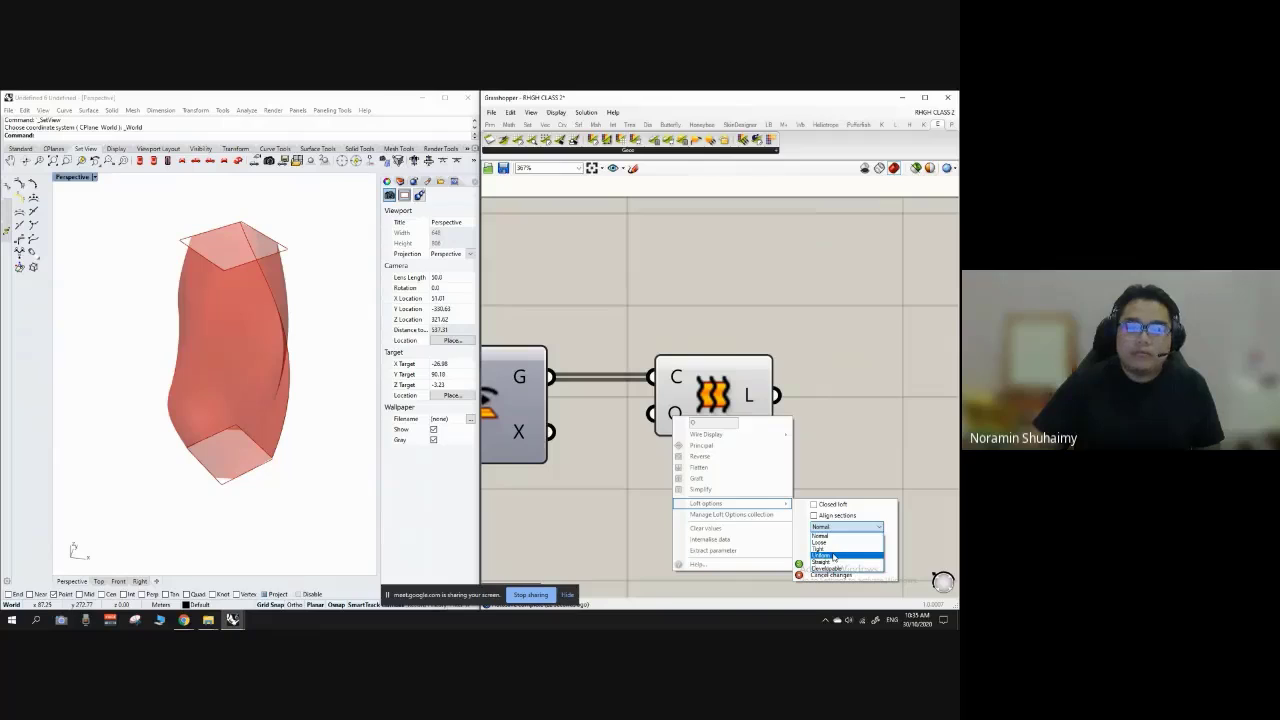
left_click(834, 556)
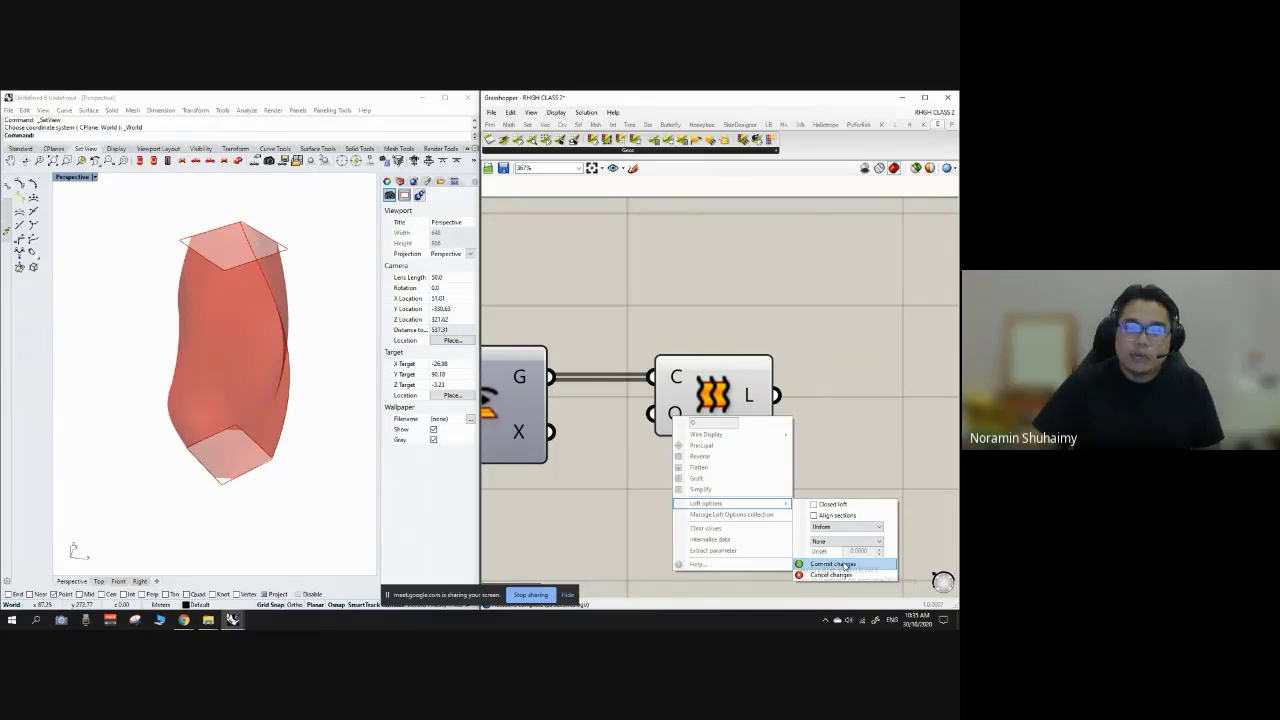
left_click(832, 564)
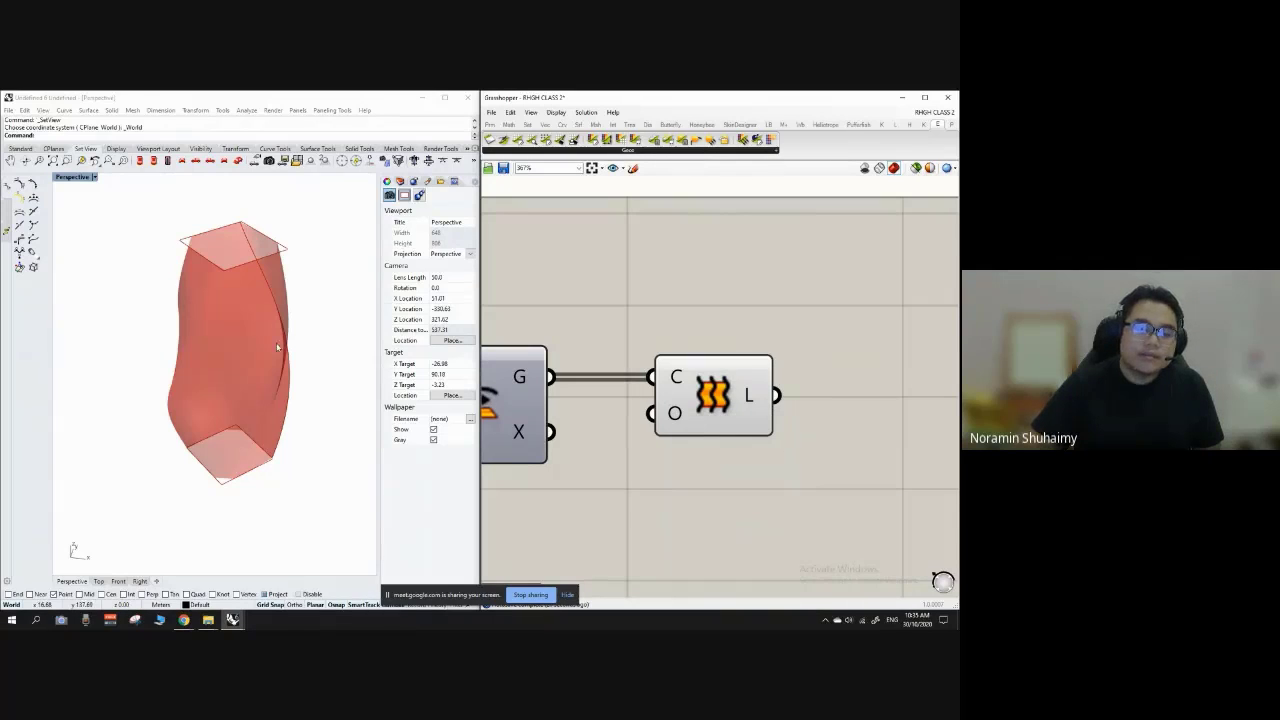
Step: Check the uniform loft in the Perspective viewport and shift the Loft component slightly closer to the Rotate component
scroll(276, 348, "down", 5)
scroll(258, 330, "up", 8)
scroll(253, 361, "down", 5)
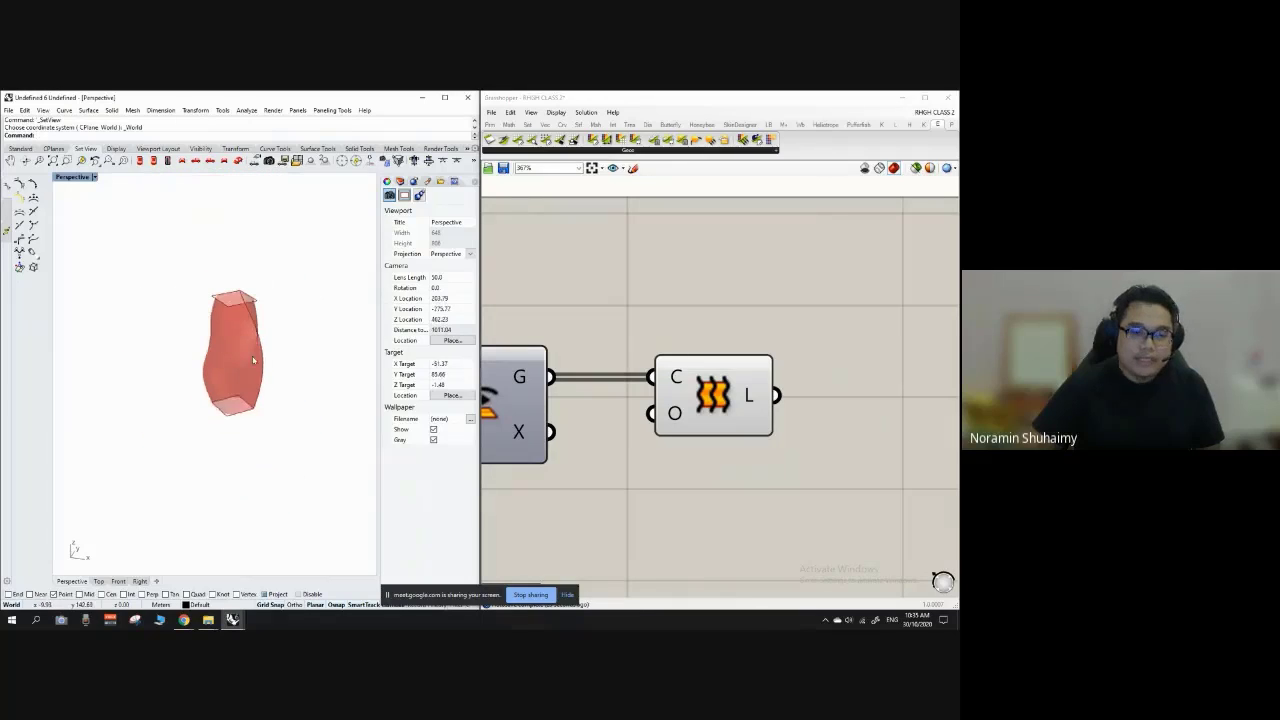
scroll(253, 361, "up", 6)
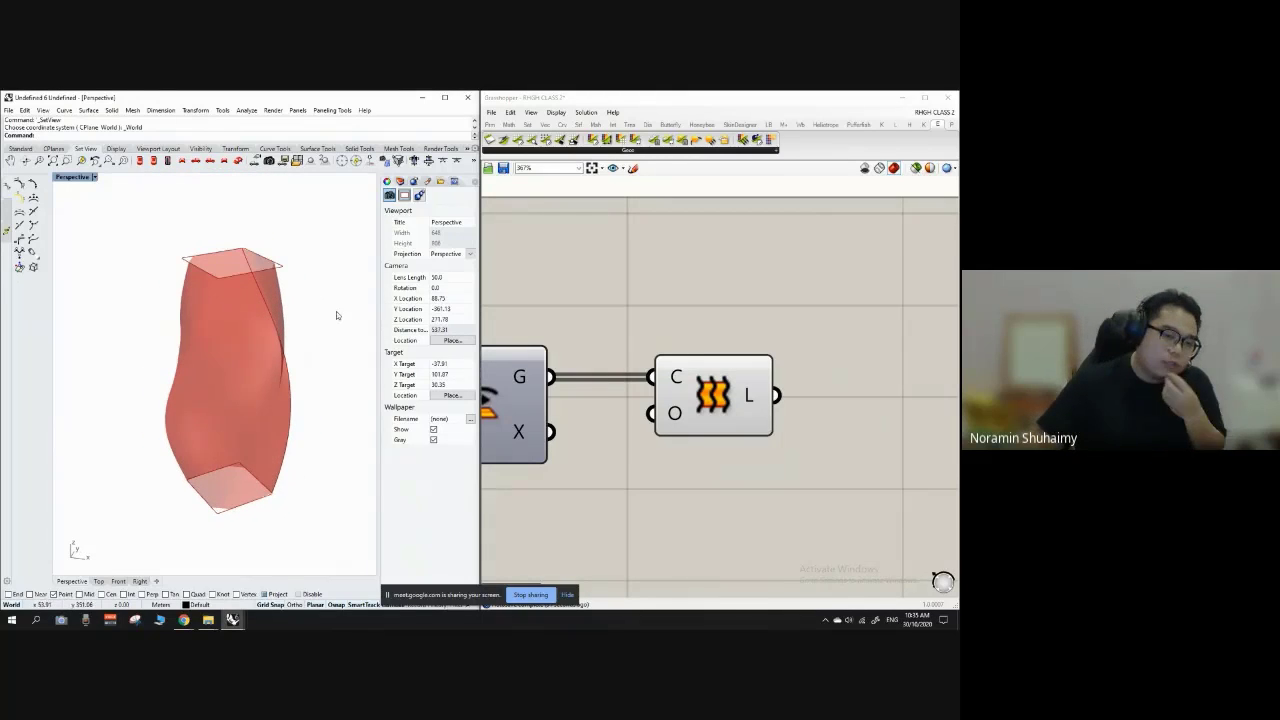
left_click_drag(685, 364, 668, 364)
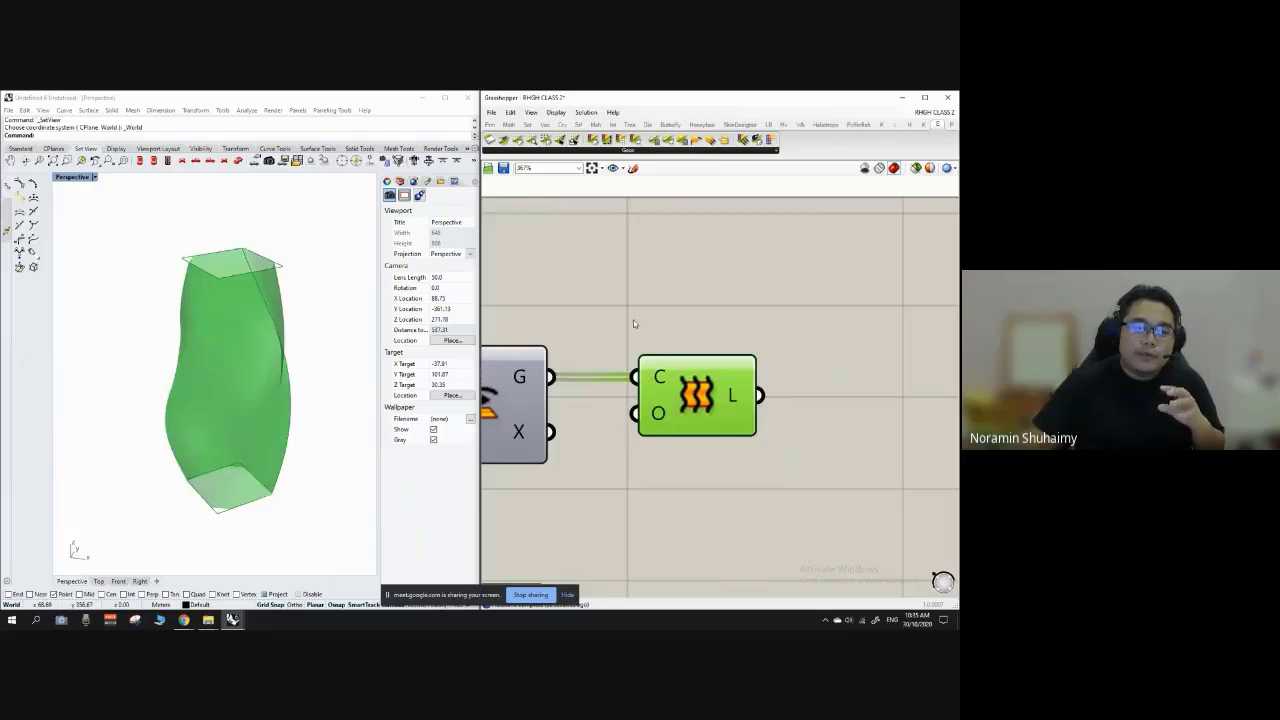
left_click(820, 334)
Step: Turn off the preview of the Loft component that skins the twisted tower
right_click_drag(493, 391, 634, 360)
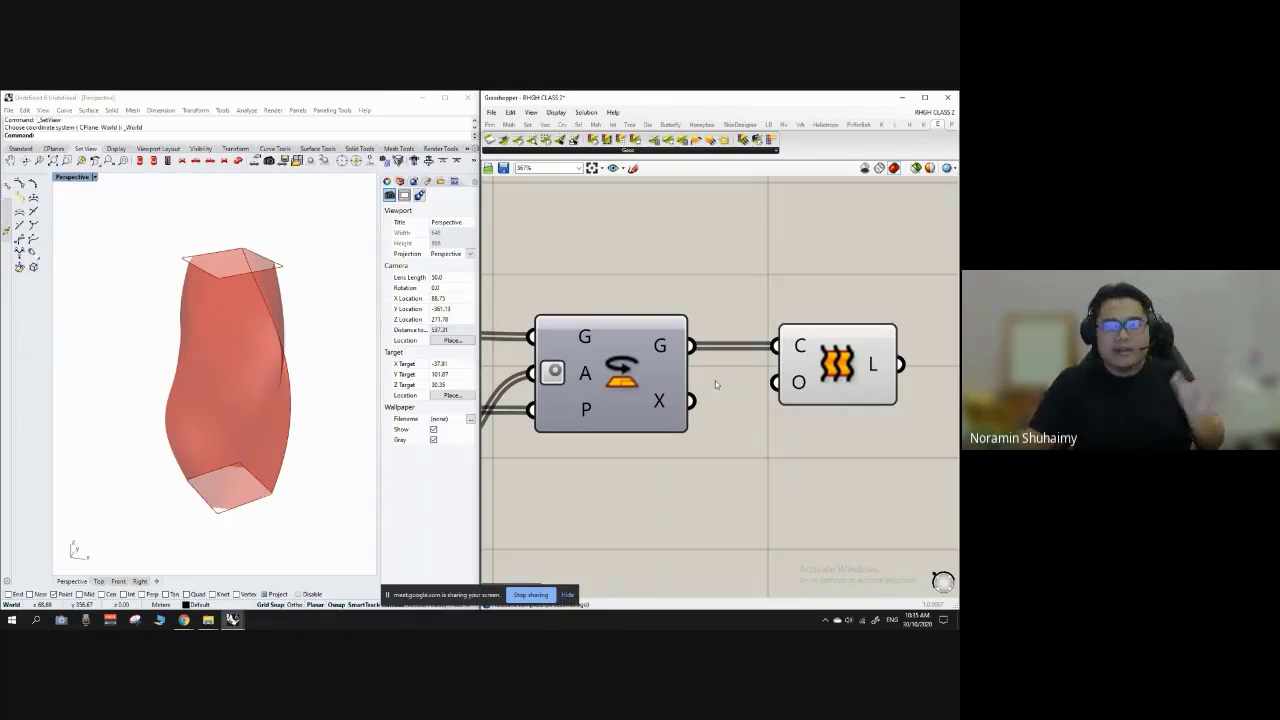
scroll(715, 381, "down", 10)
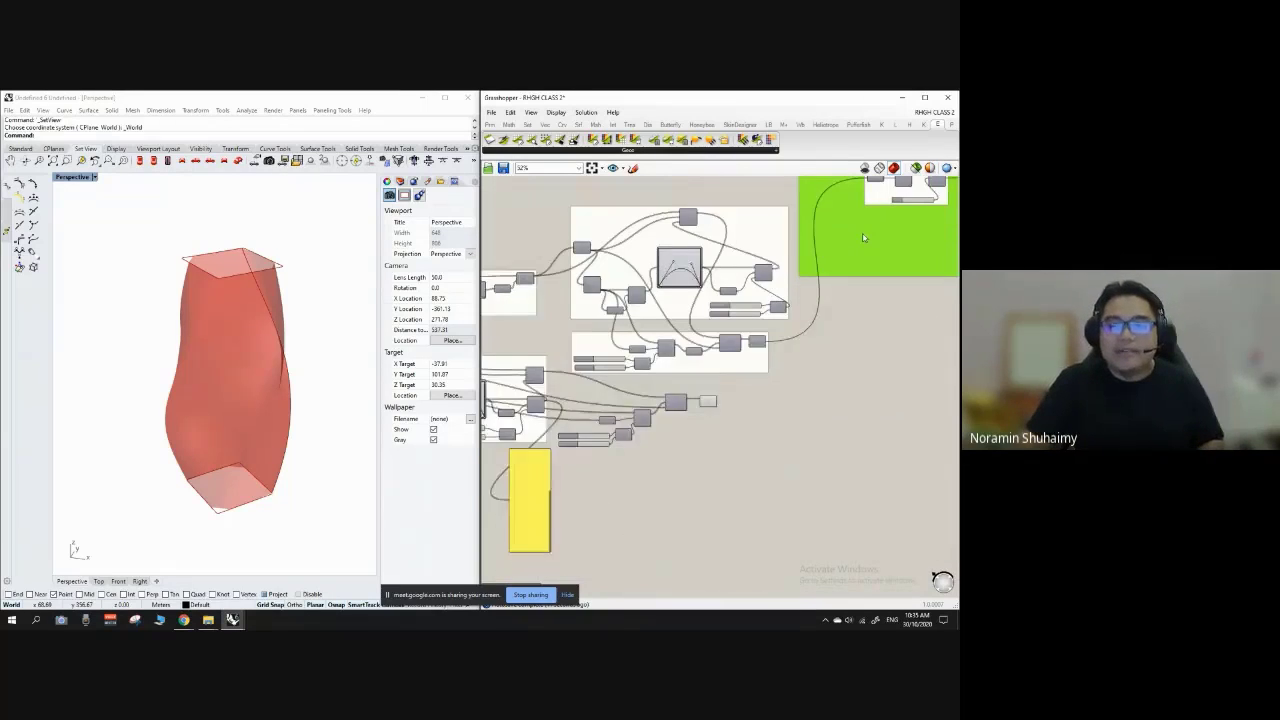
scroll(864, 238, "down", 4)
scroll(848, 256, "up", 3)
left_click_drag(836, 281, 845, 472)
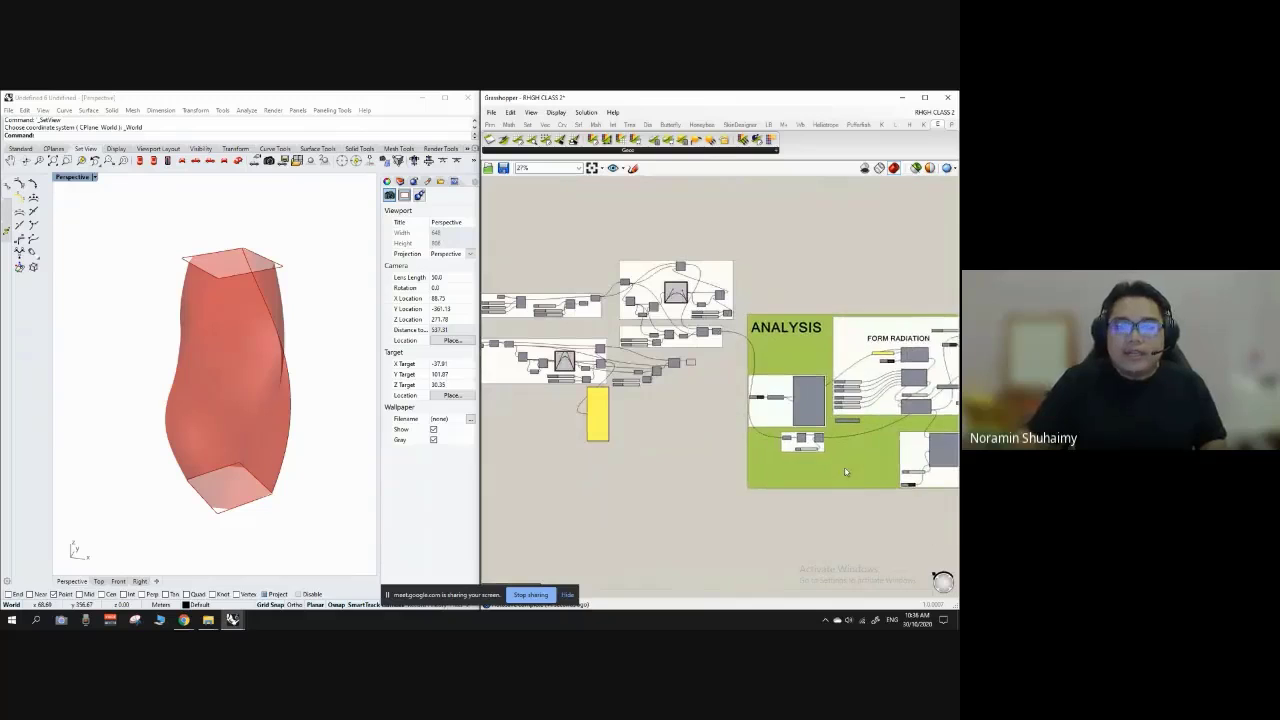
scroll(738, 372, "up", 8)
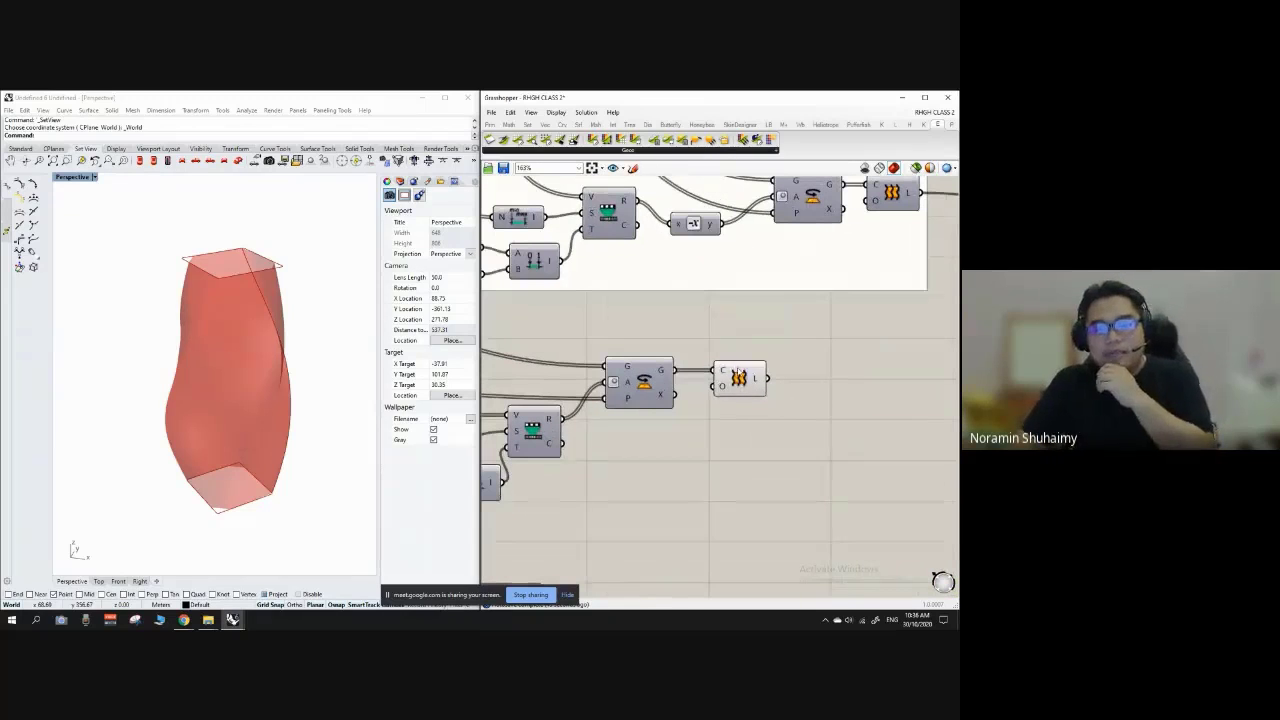
left_click(738, 374)
right_click(745, 376)
left_click(795, 401)
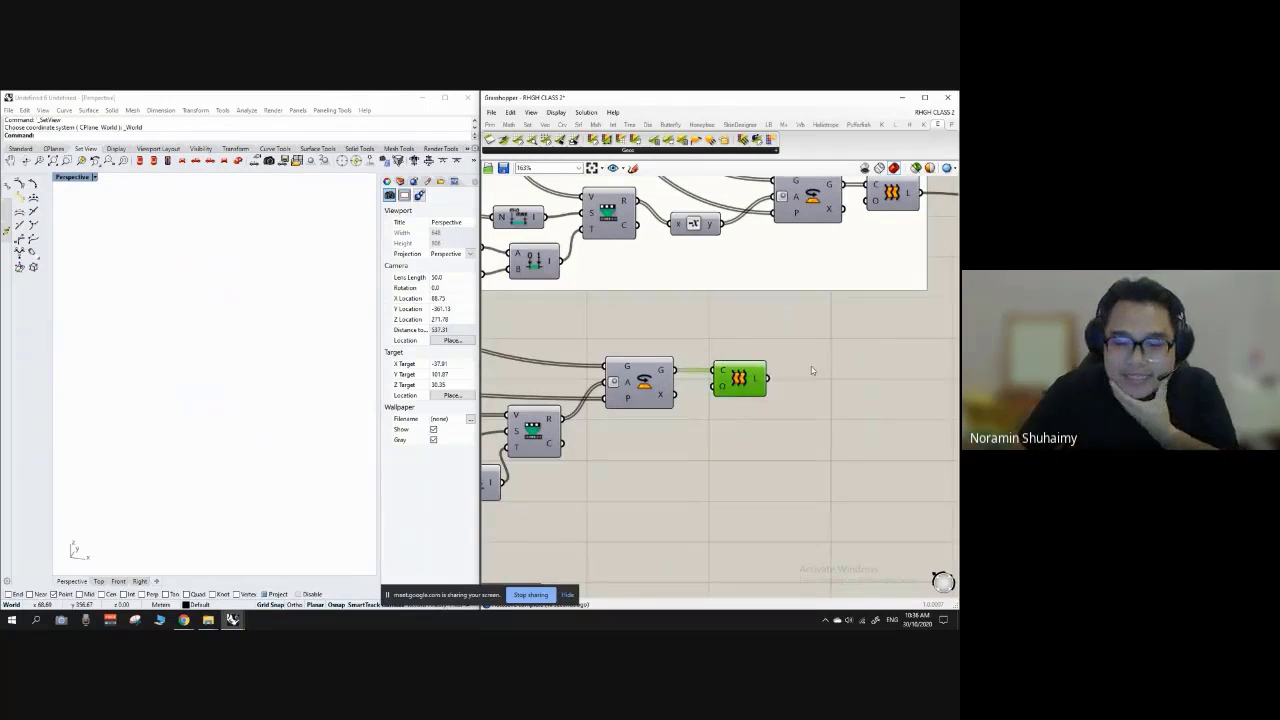
left_click(811, 370)
Step: Group the rotation components, from the domain sliders and remapping through Rotate to Loft
scroll(790, 368, "down", 8)
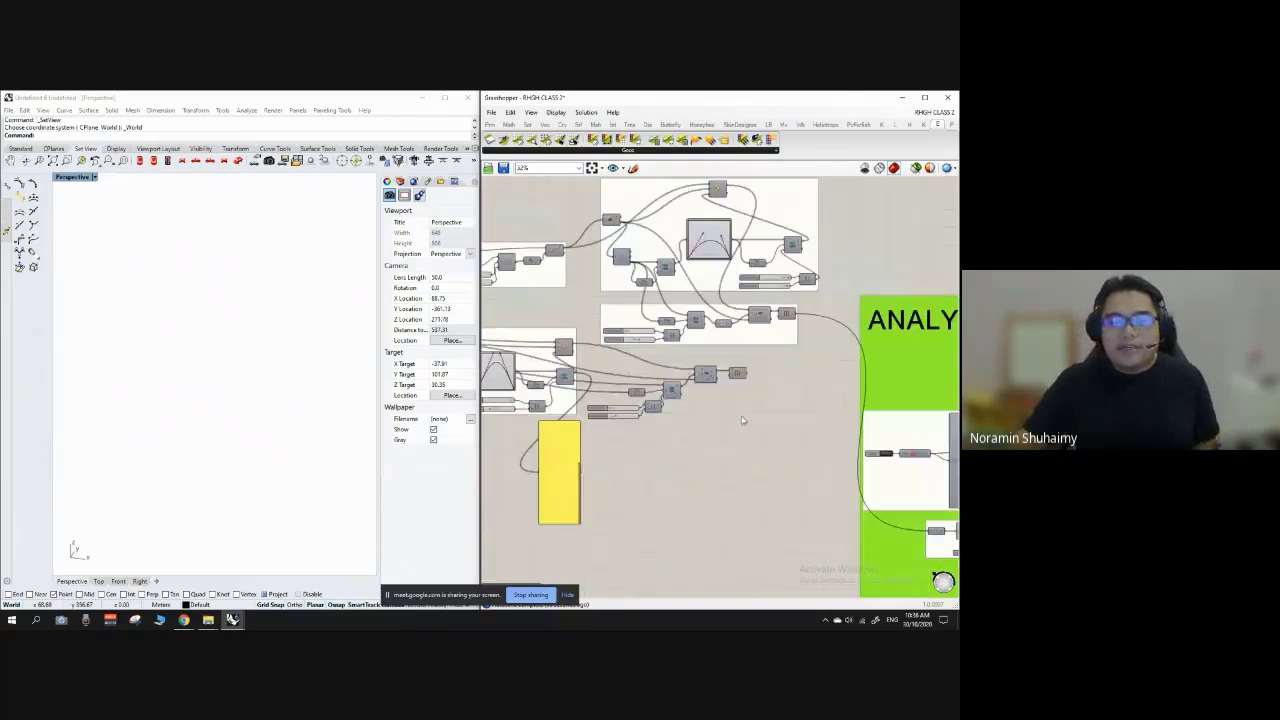
left_click_drag(762, 437, 590, 360)
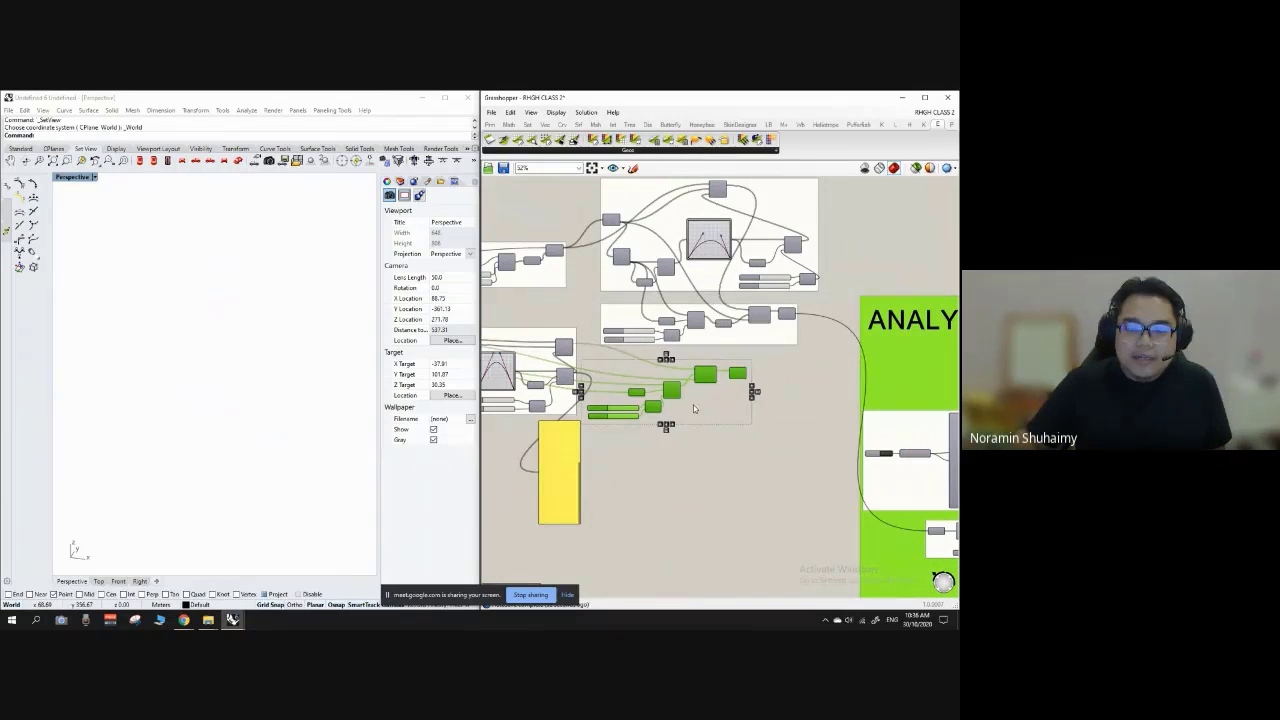
right_click(693, 405)
left_click(725, 484)
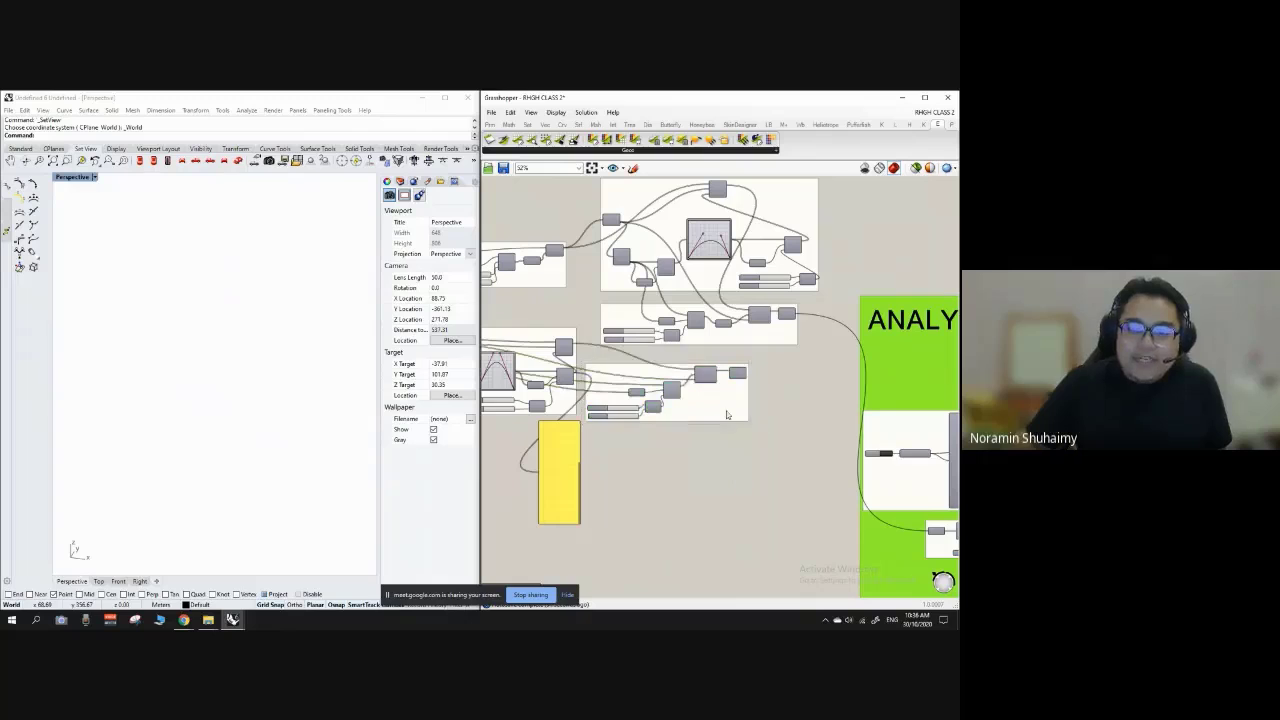
left_click(727, 414)
left_click(744, 440)
Step: Delete the yellow panel beneath the Graph Mapper group
right_click_drag(743, 440, 839, 374)
scroll(657, 395, "up", 1)
left_click(660, 395)
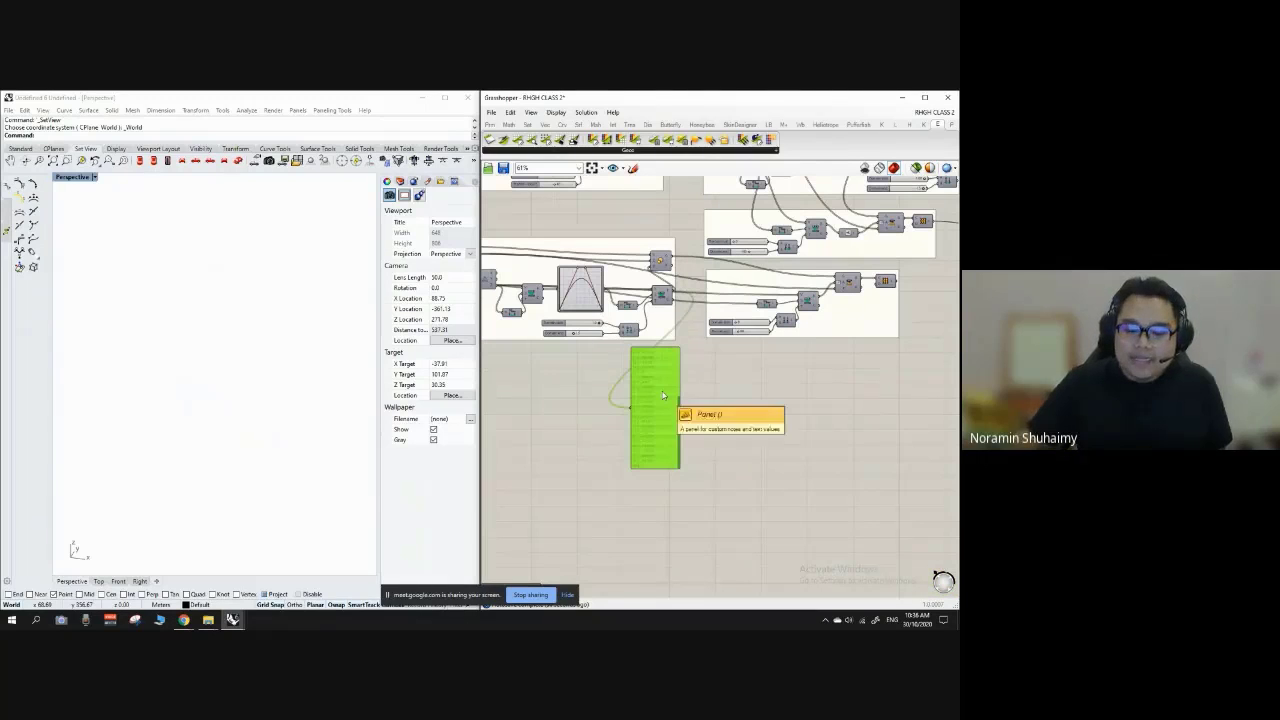
key("Delete")
Step: Shift the Graph Mapper scaling group and the new rotation group slightly downward on the canvas
left_click_drag(674, 326, 668, 365)
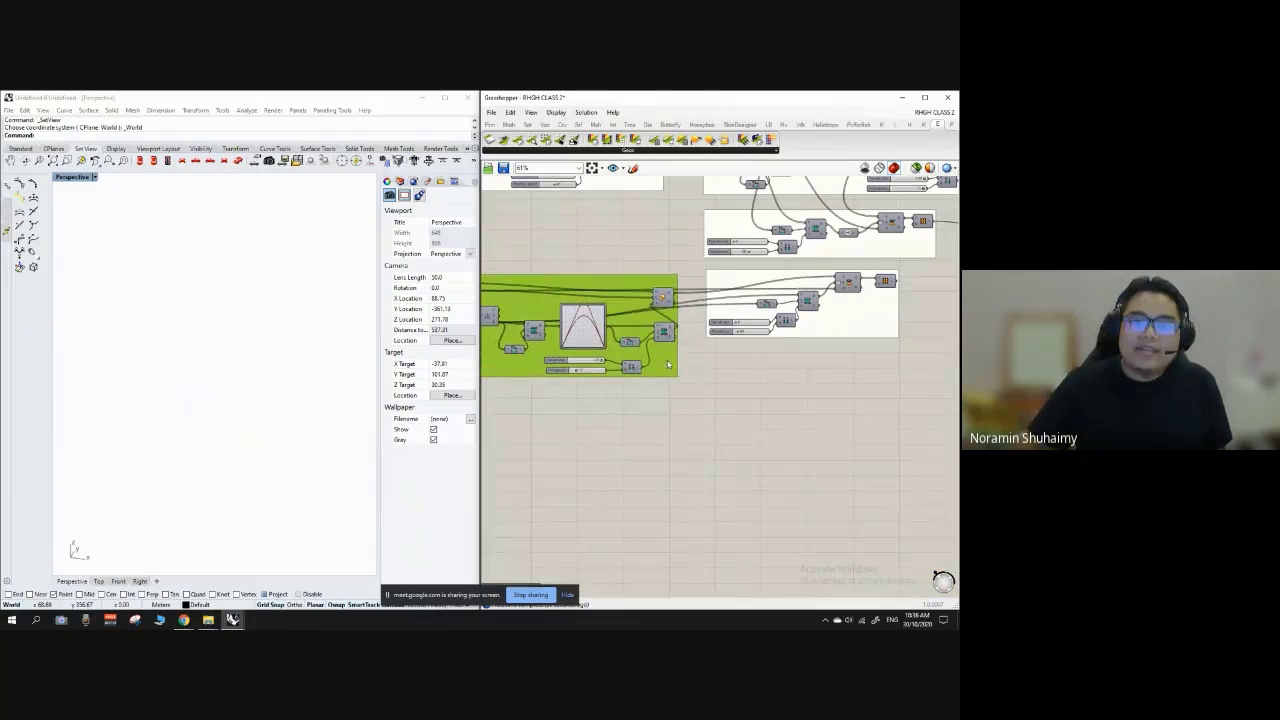
left_click(871, 313)
mouse_move(871, 313)
left_mouse_down()
mouse_move(855, 315)
mouse_move(872, 321)
left_mouse_up()
left_click(834, 398)
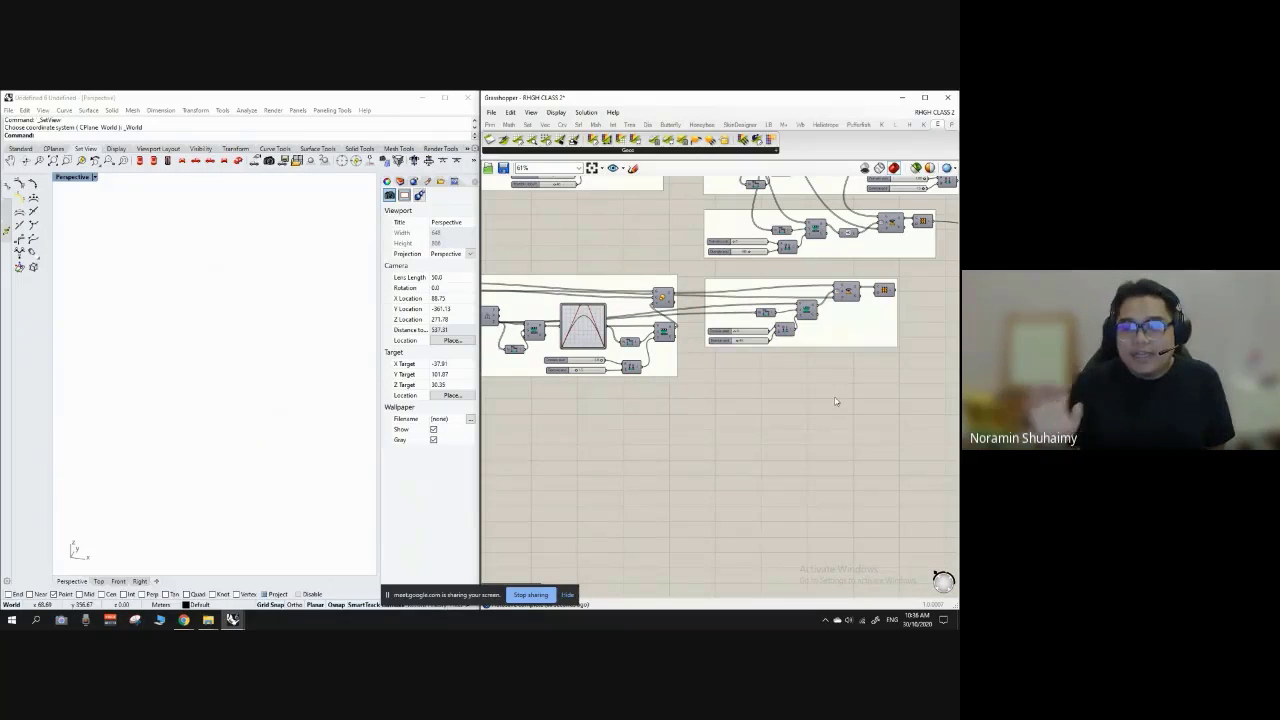
Step: Examine how the existing Loft feeds the ANALYSIS group and look over the form radiation components
scroll(826, 388, "down", 5)
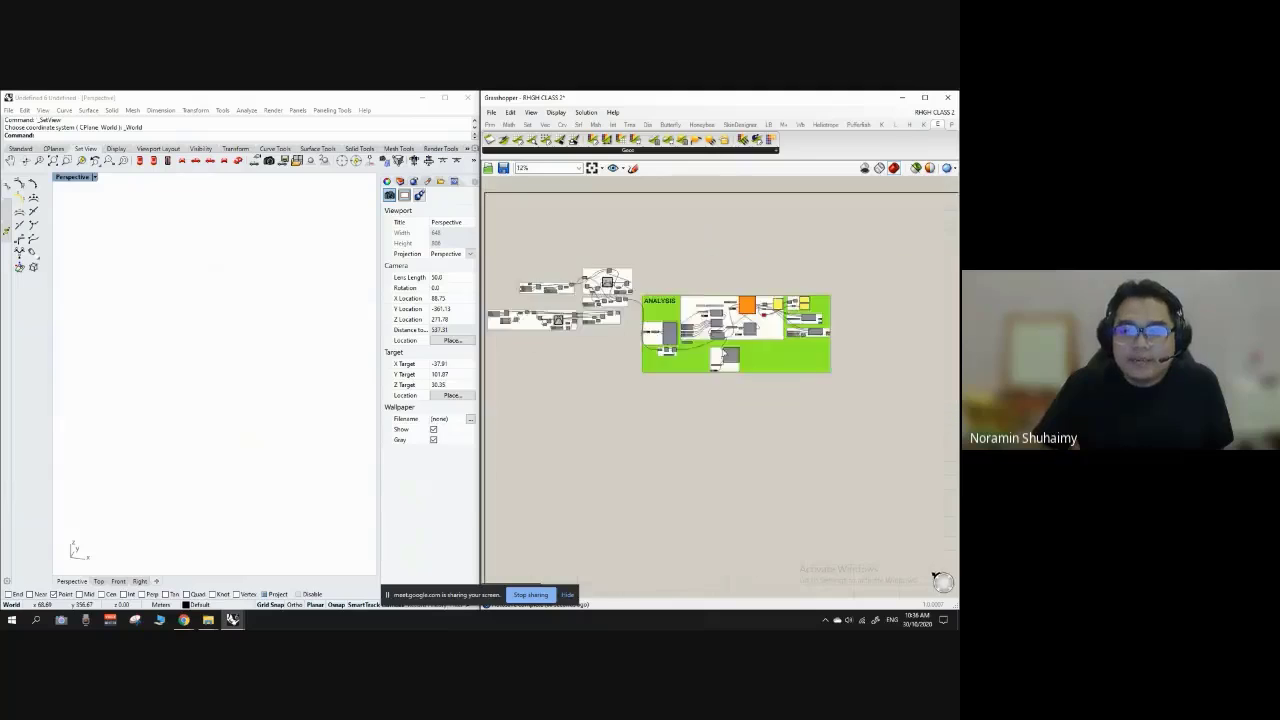
scroll(722, 352, "up", 2)
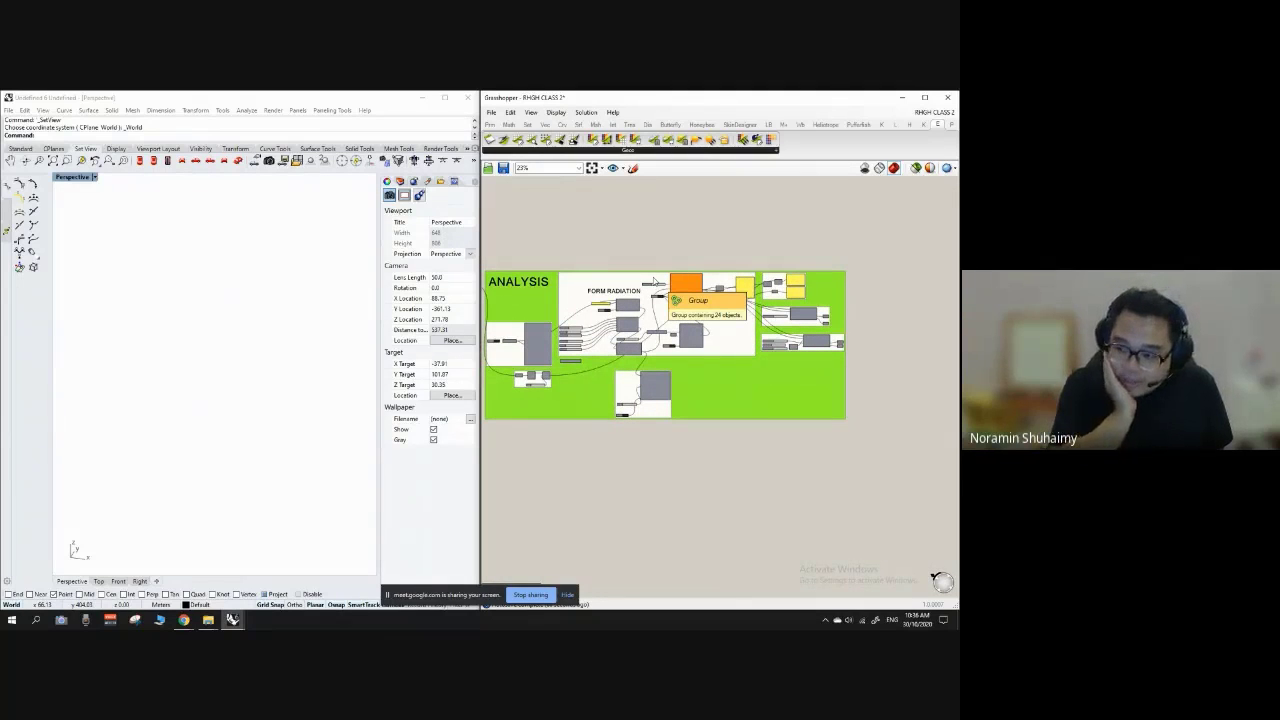
scroll(819, 295, "down", 3)
scroll(690, 300, "up", 5)
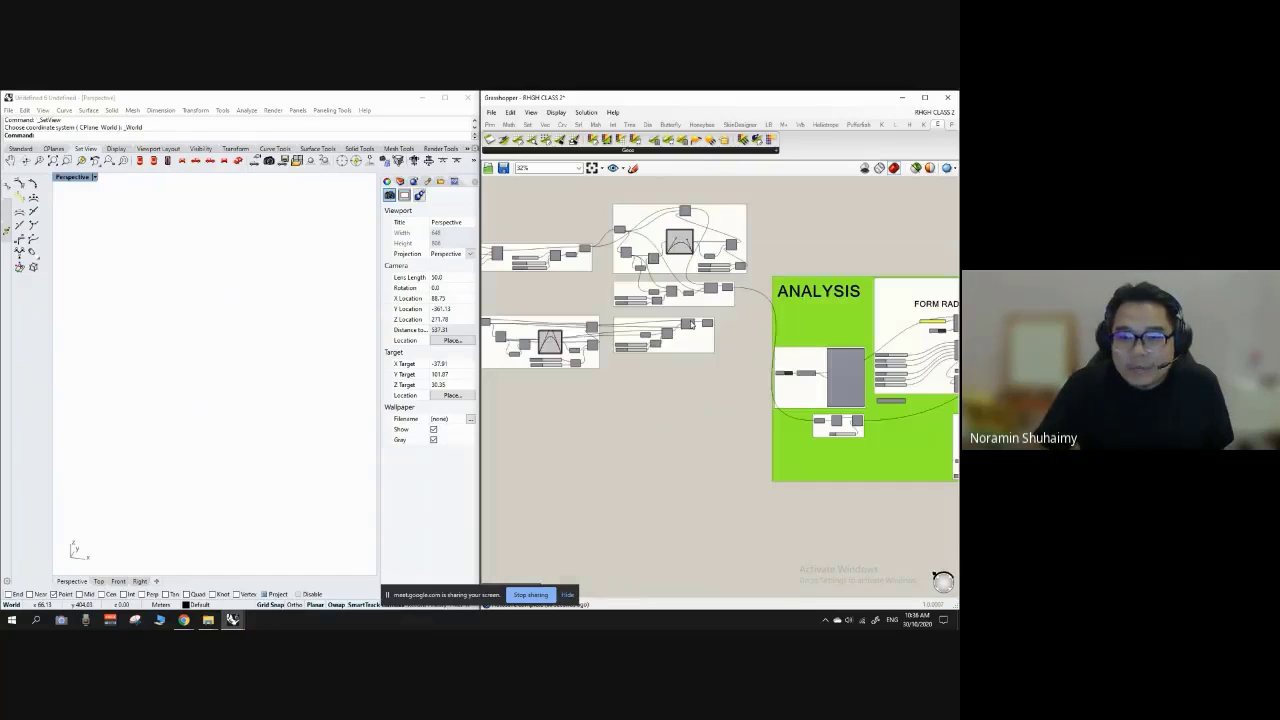
scroll(690, 320, "up", 4)
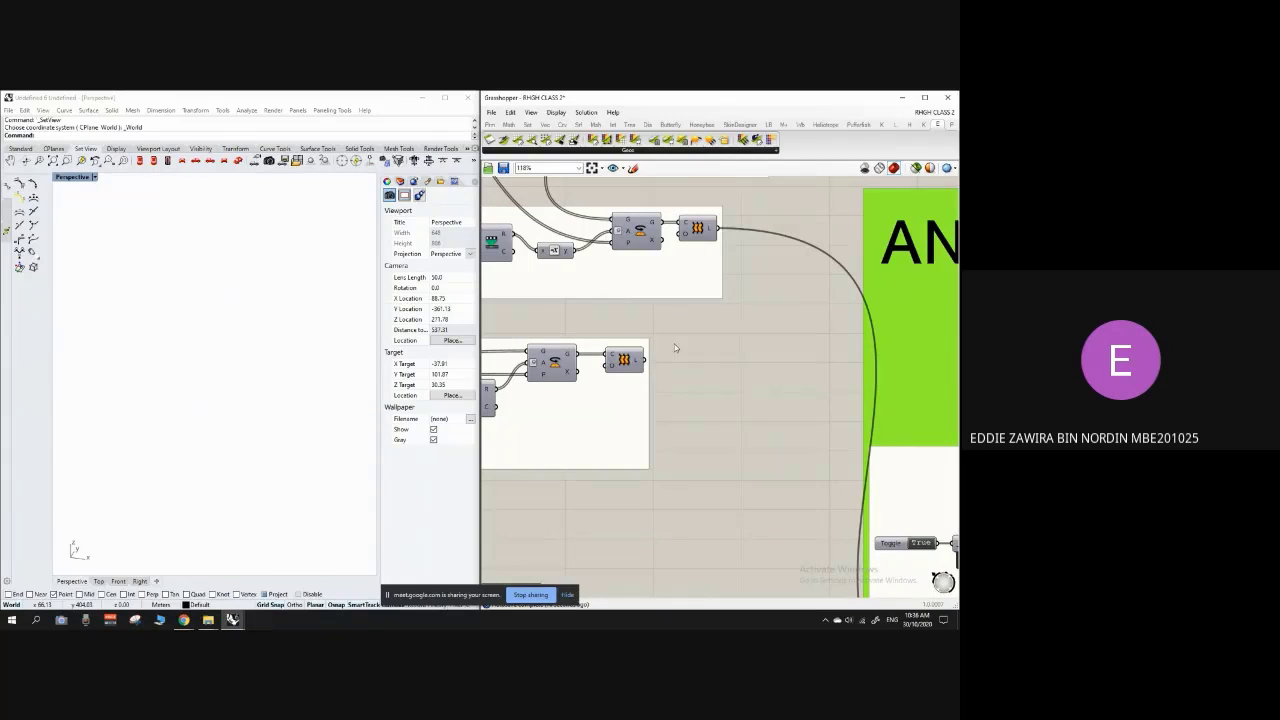
scroll(708, 294, "down", 5)
scroll(880, 312, "up", 3)
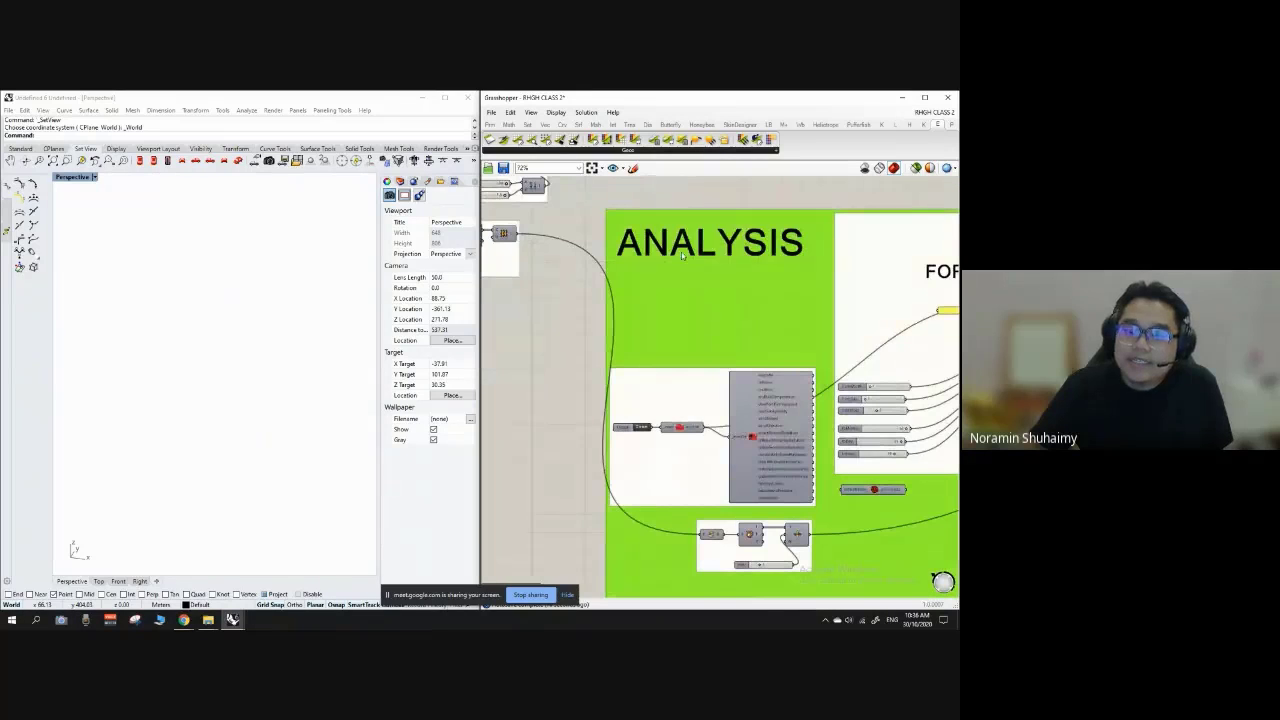
Step: Look over the tower groups and the ANALYSIS group, and check which Grasshopper definitions are open
scroll(755, 250, "down", 3)
scroll(600, 285, "up", 2)
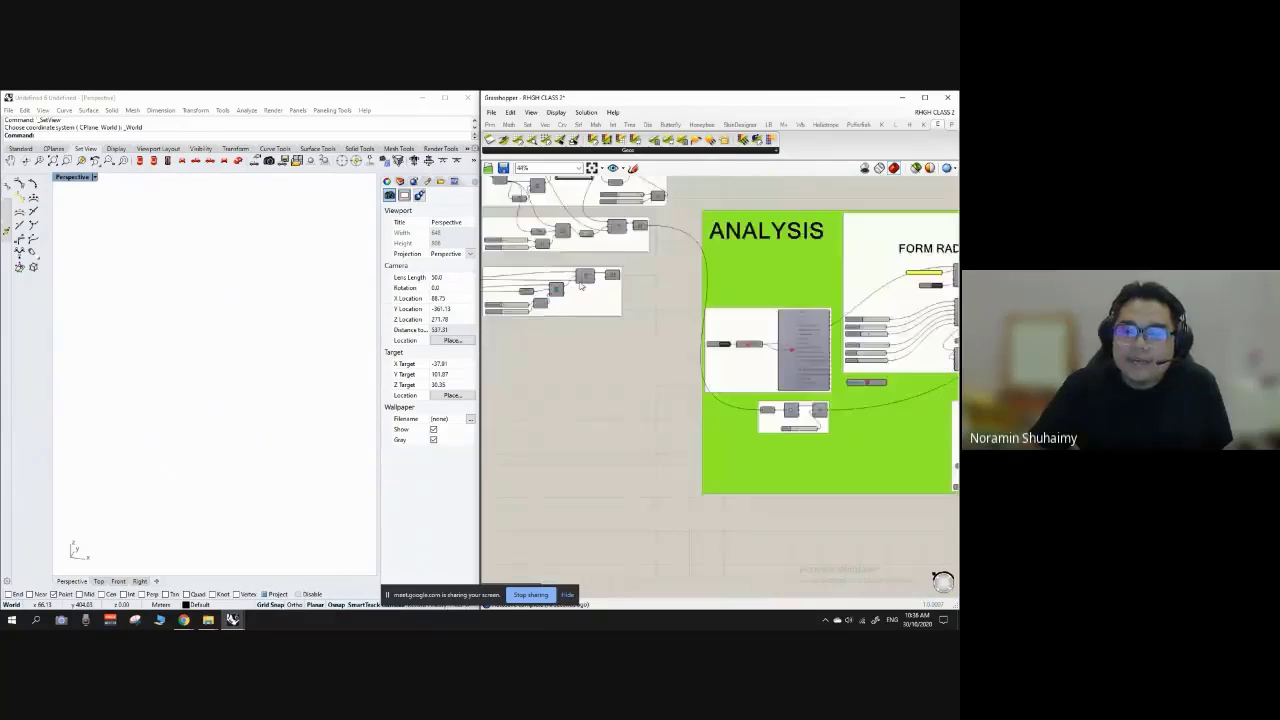
scroll(580, 286, "down", 3)
scroll(790, 270, "up", 4)
scroll(749, 205, "down", 3)
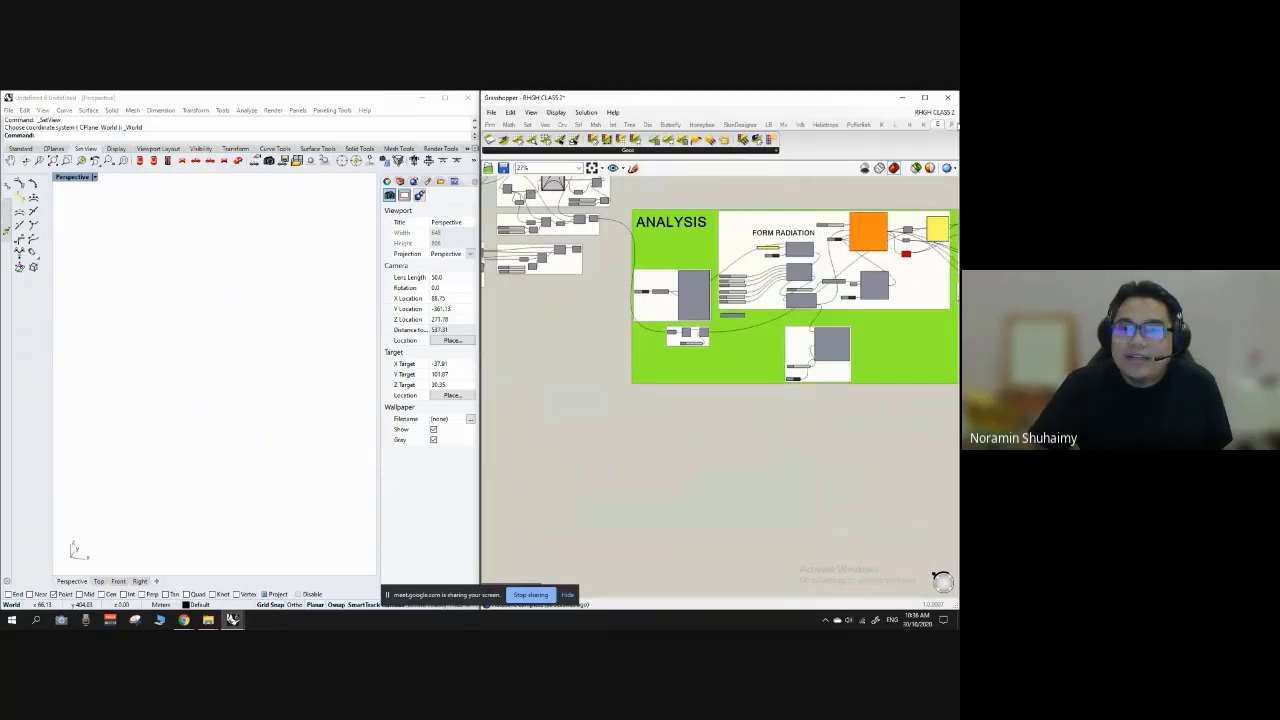
scroll(539, 268, "up", 2)
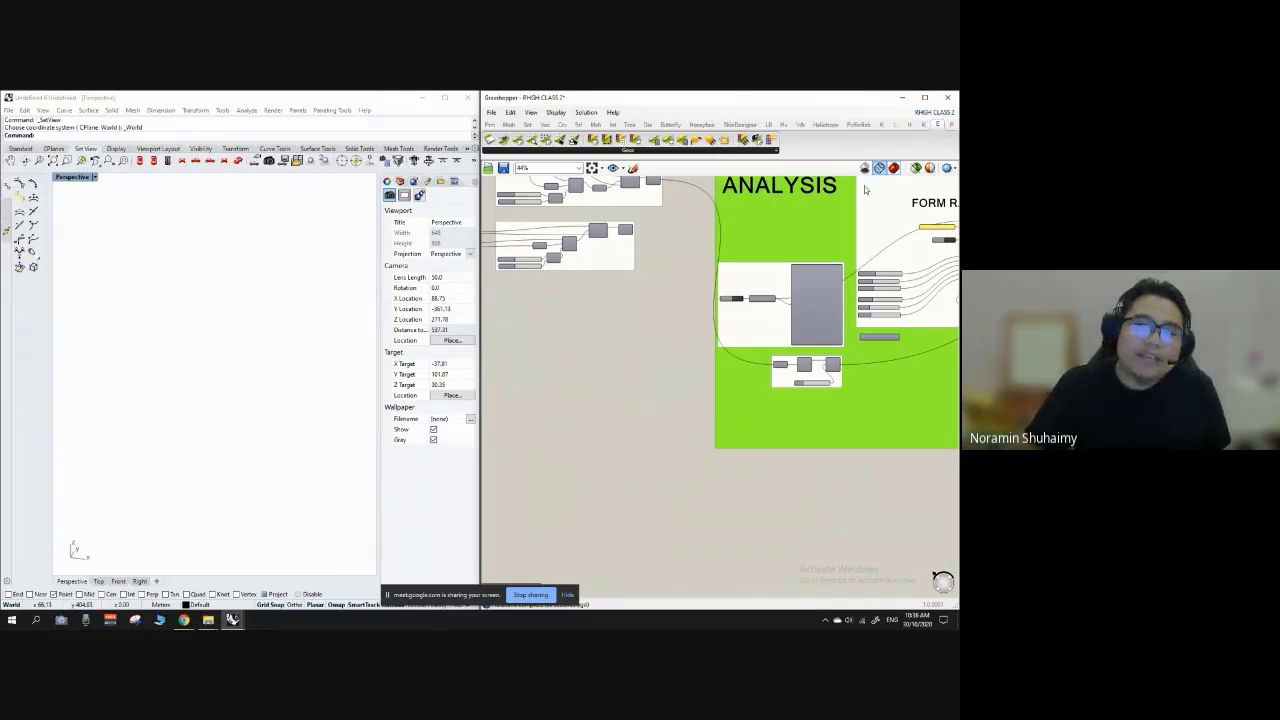
scroll(681, 260, "down", 3)
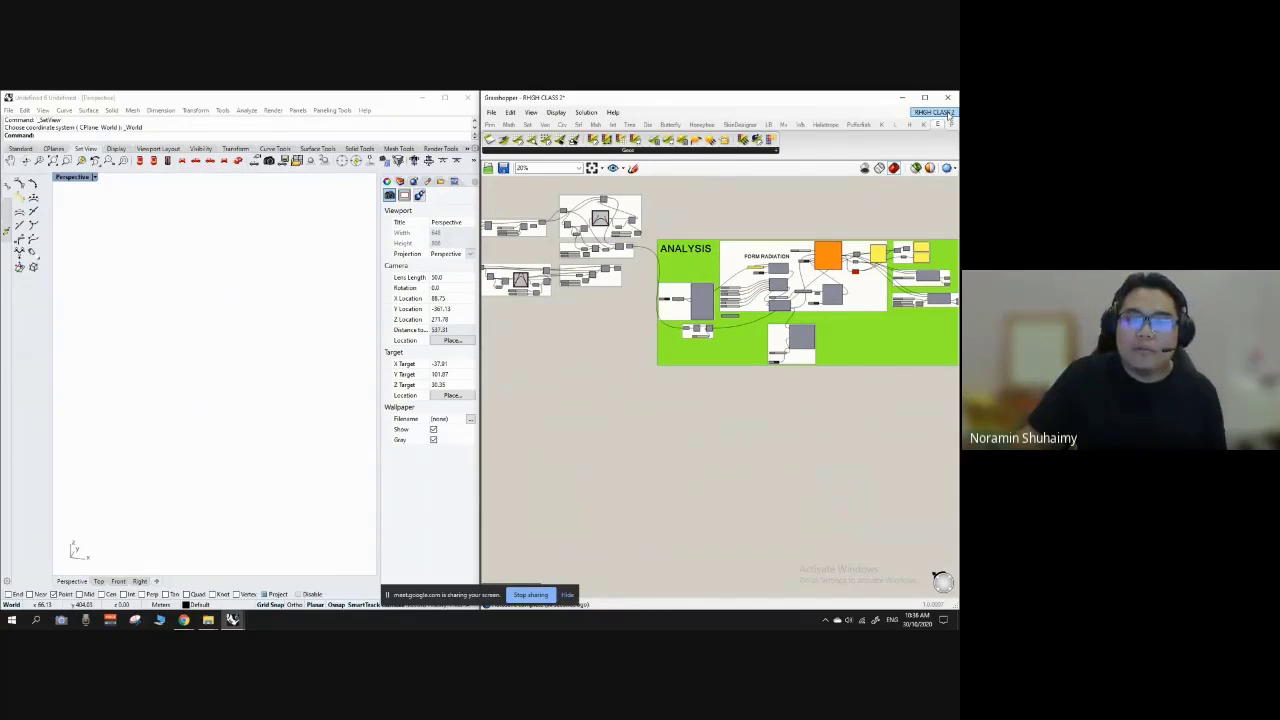
mouse_move(949, 115)
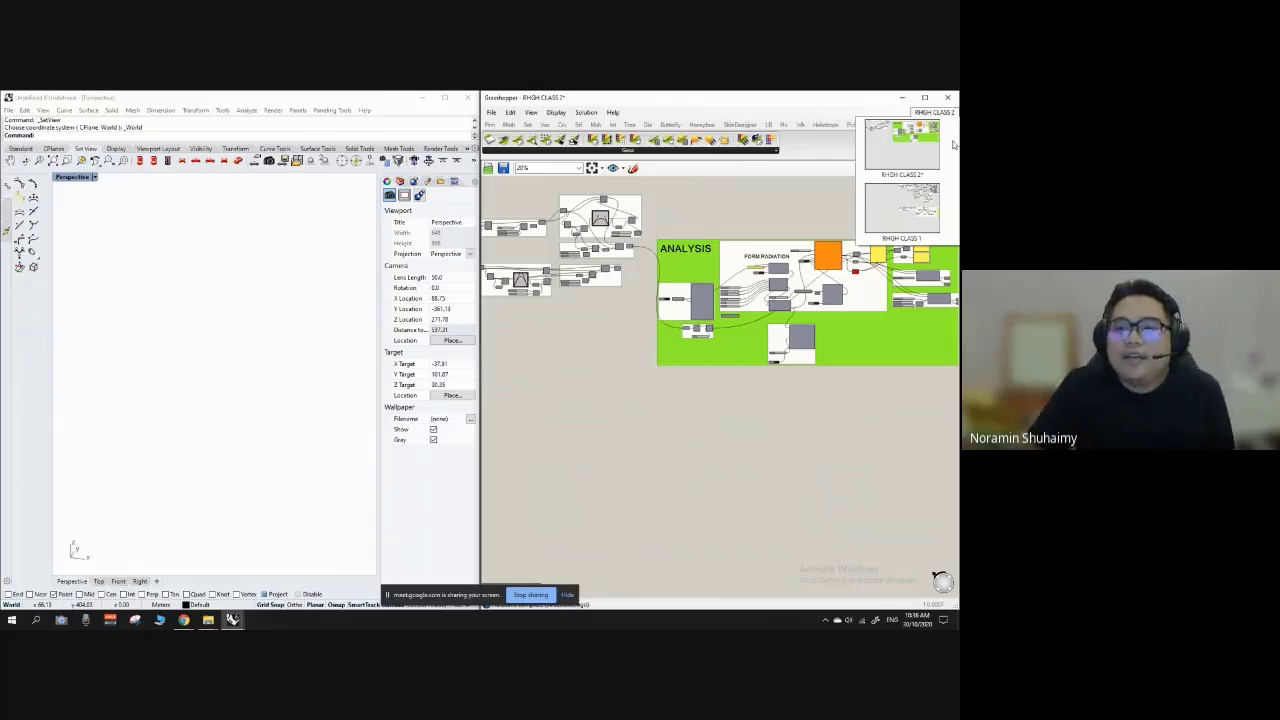
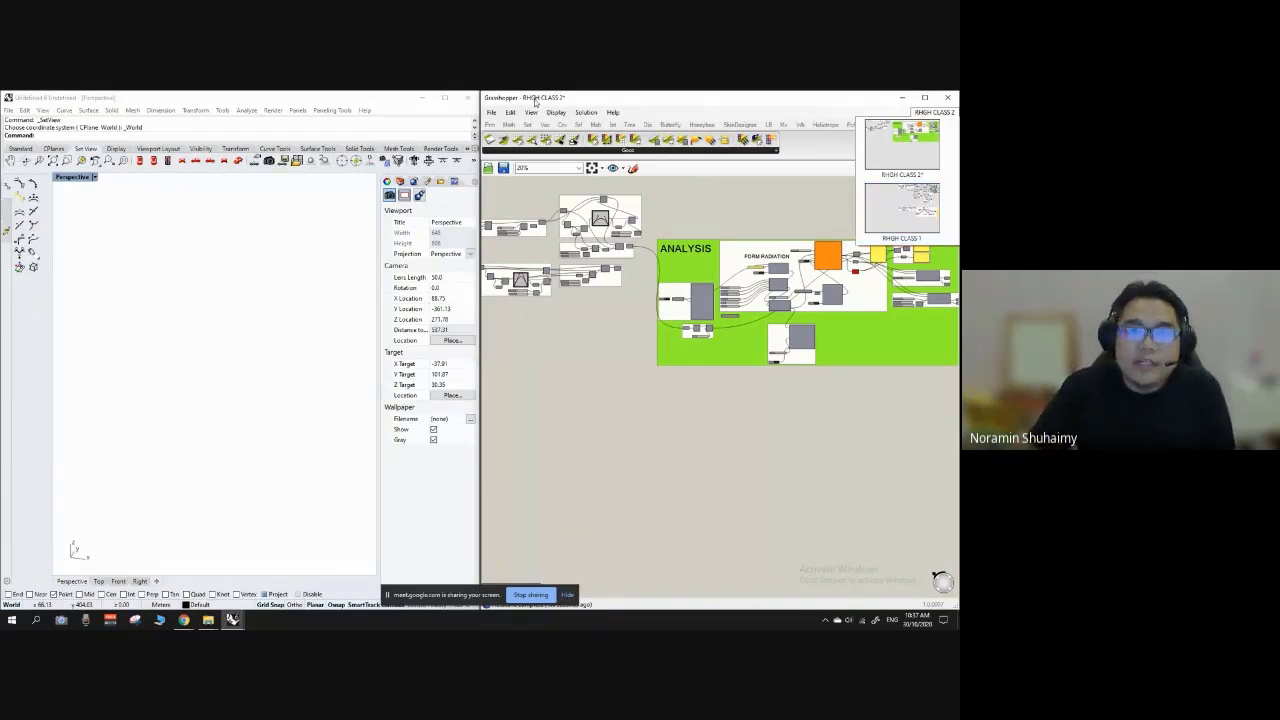
left_click(491, 112)
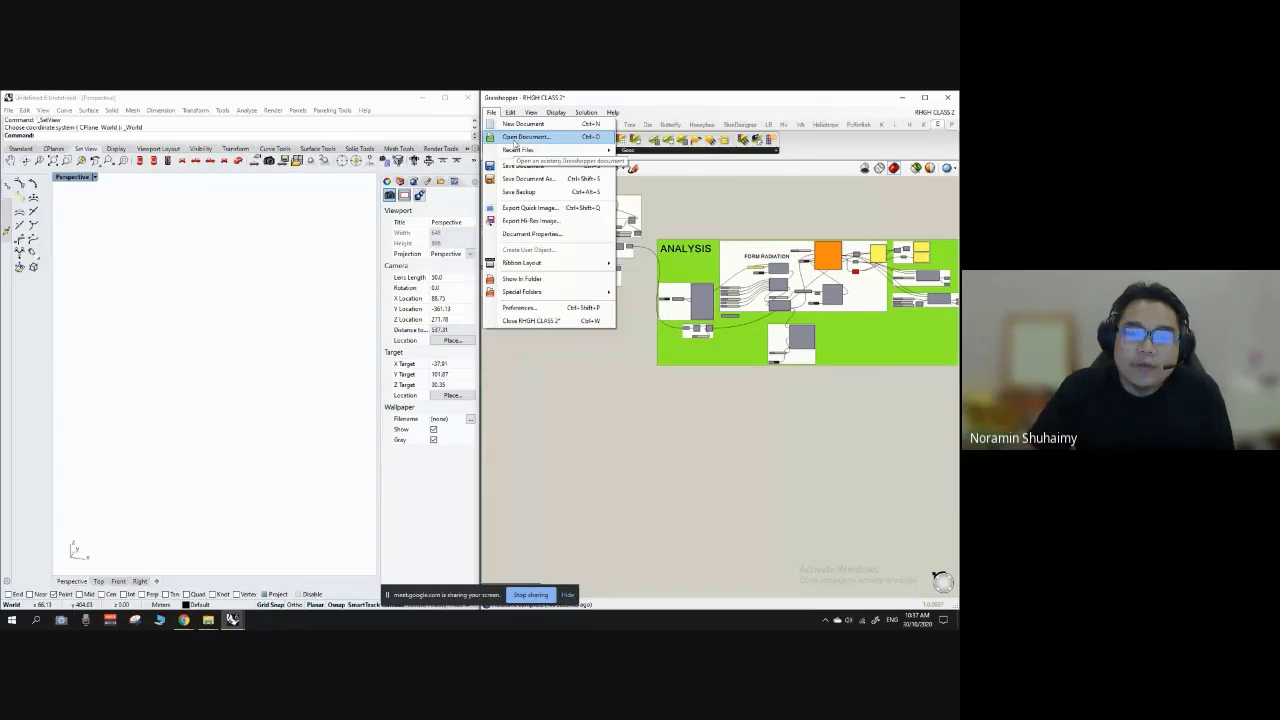
left_click(744, 219)
Step: Move the base floor group up so it aligns with the top of the upper Graph Mapper group
scroll(658, 228, "down", 3)
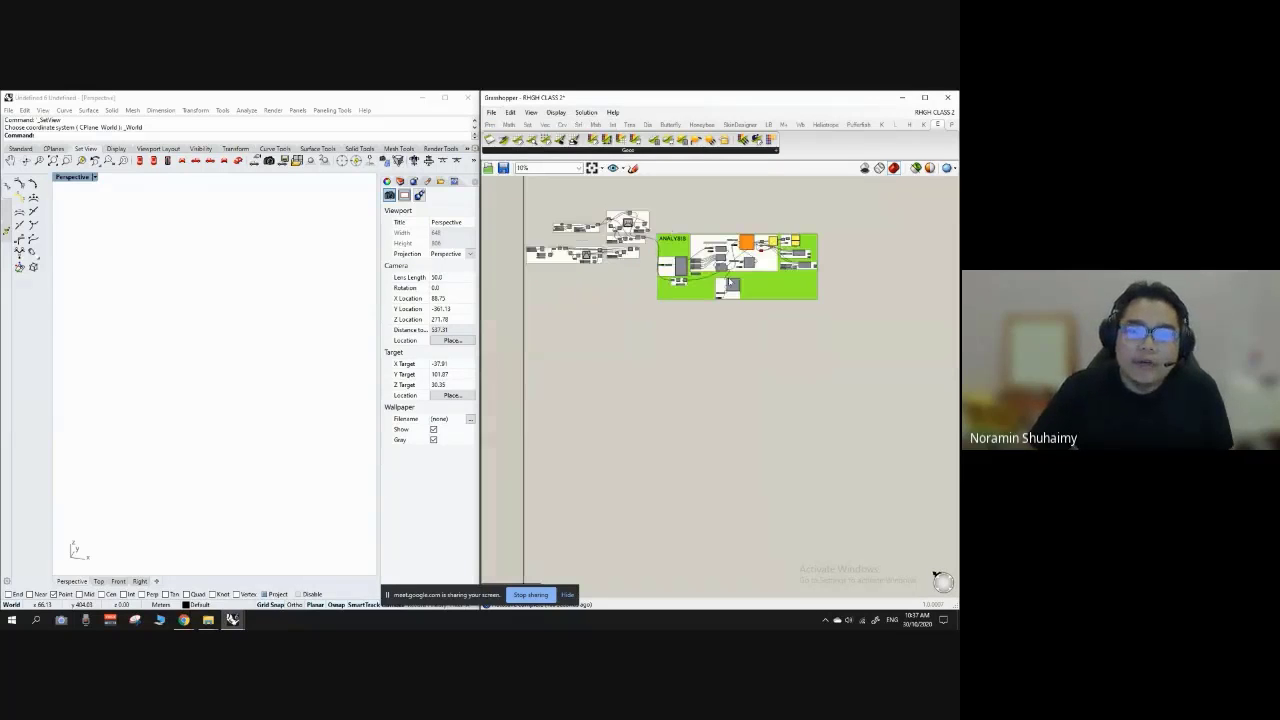
scroll(730, 278, "up", 3)
right_click_drag(677, 321, 681, 278)
scroll(671, 333, "down", 1)
scroll(562, 265, "up", 1)
right_click_drag(616, 192, 900, 238)
scroll(561, 275, "up", 2)
scroll(738, 243, "up", 4)
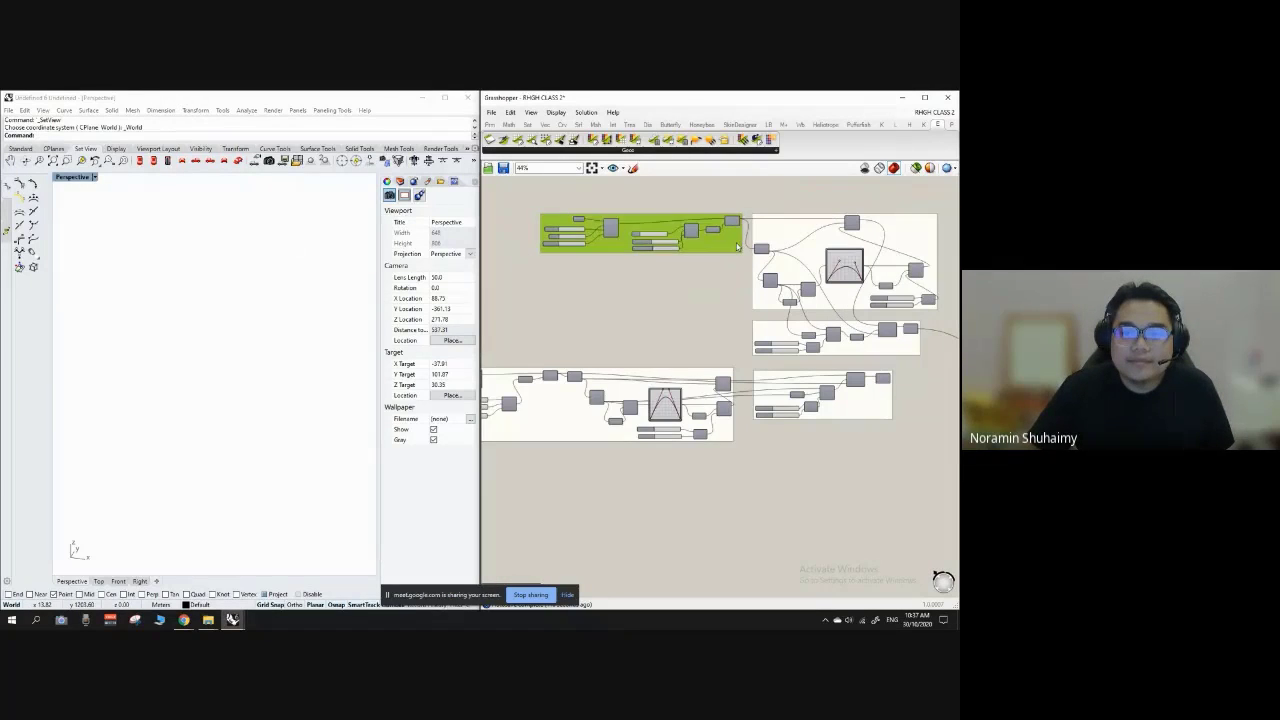
Step: Move the lower Graph Mapper scaling group and the new rotation group up, closer to the groups above them
left_click(722, 300)
left_click_drag(696, 372, 707, 271)
scroll(750, 298, "down", 1)
right_click_drag(805, 330, 671, 316)
scroll(696, 367, "up", 2)
left_click_drag(702, 386, 702, 378)
left_click(729, 433)
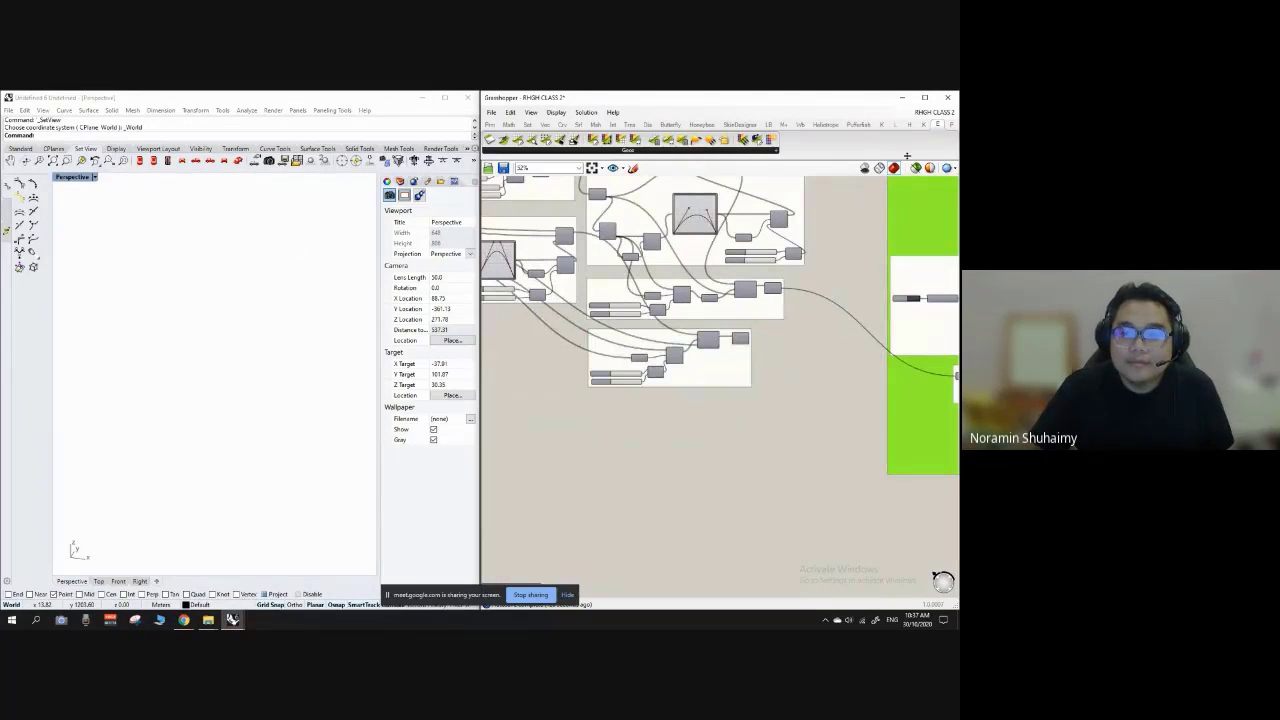
Step: Switch to the RHGH CLASS 1 definition and locate the diamond panel group below the main surface groups
left_click(935, 113)
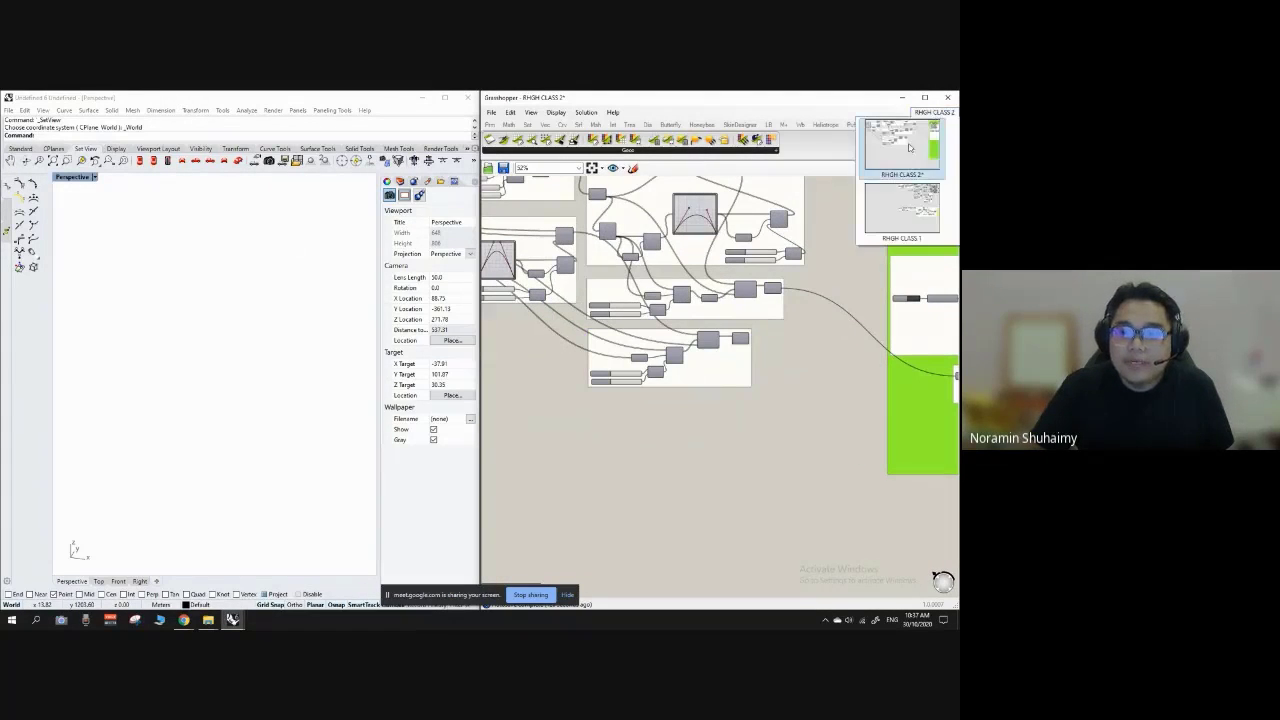
left_click(905, 228)
scroll(726, 282, "up", 5)
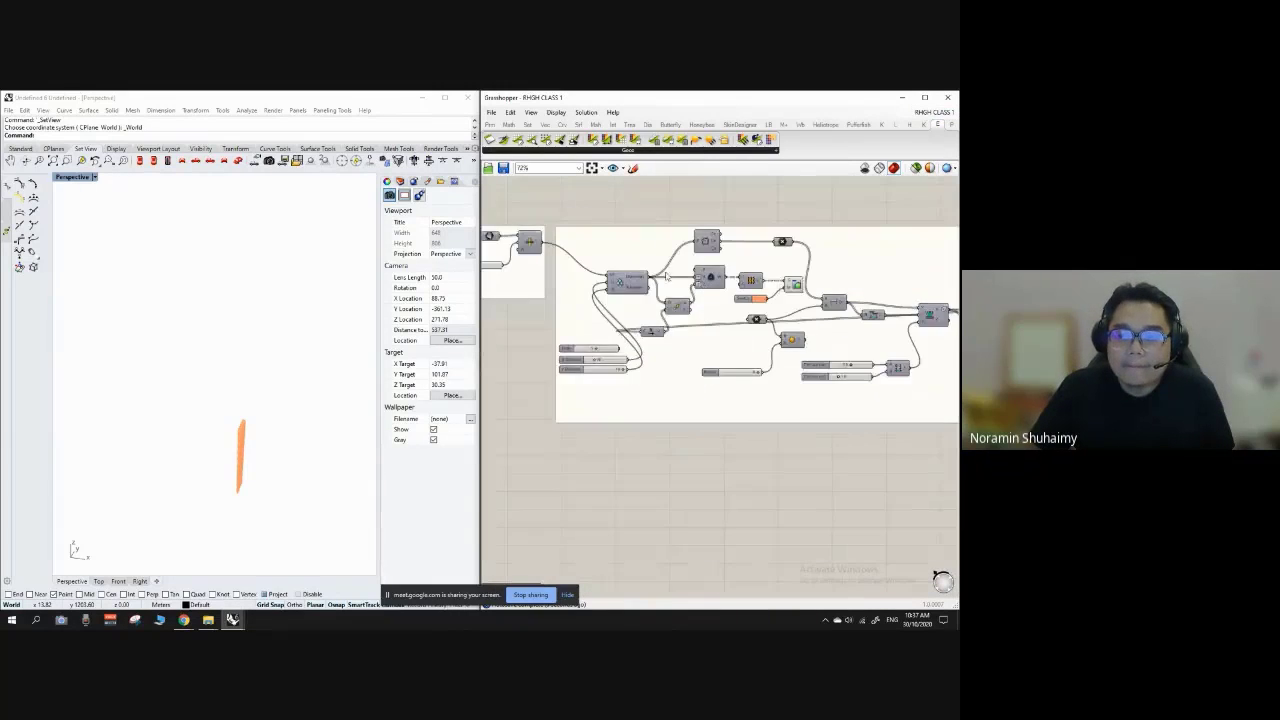
right_click_drag(455, 236, 677, 264)
scroll(677, 264, "down", 3)
scroll(647, 263, "up", 6)
scroll(600, 266, "down", 8)
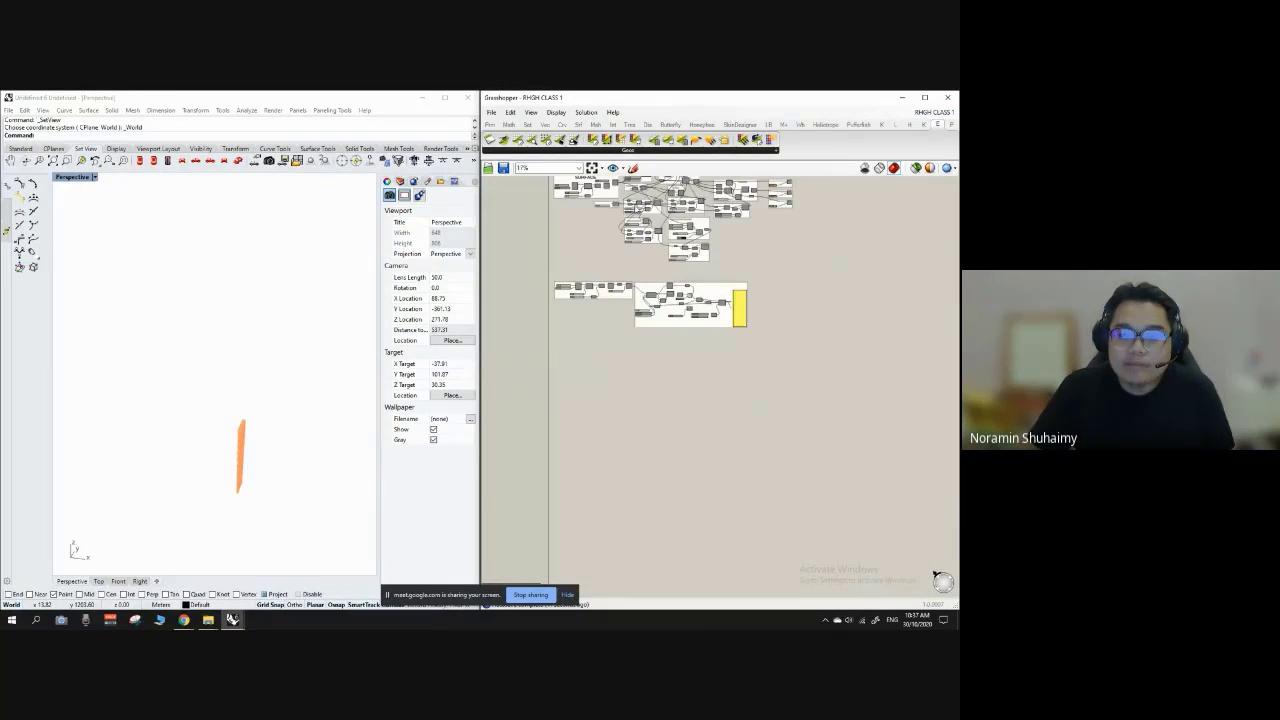
Step: Examine the surface group and the diamond panel group it feeds in RHGH CLASS 1
scroll(616, 214, "up", 2)
scroll(700, 250, "up", 3)
scroll(743, 267, "down", 3)
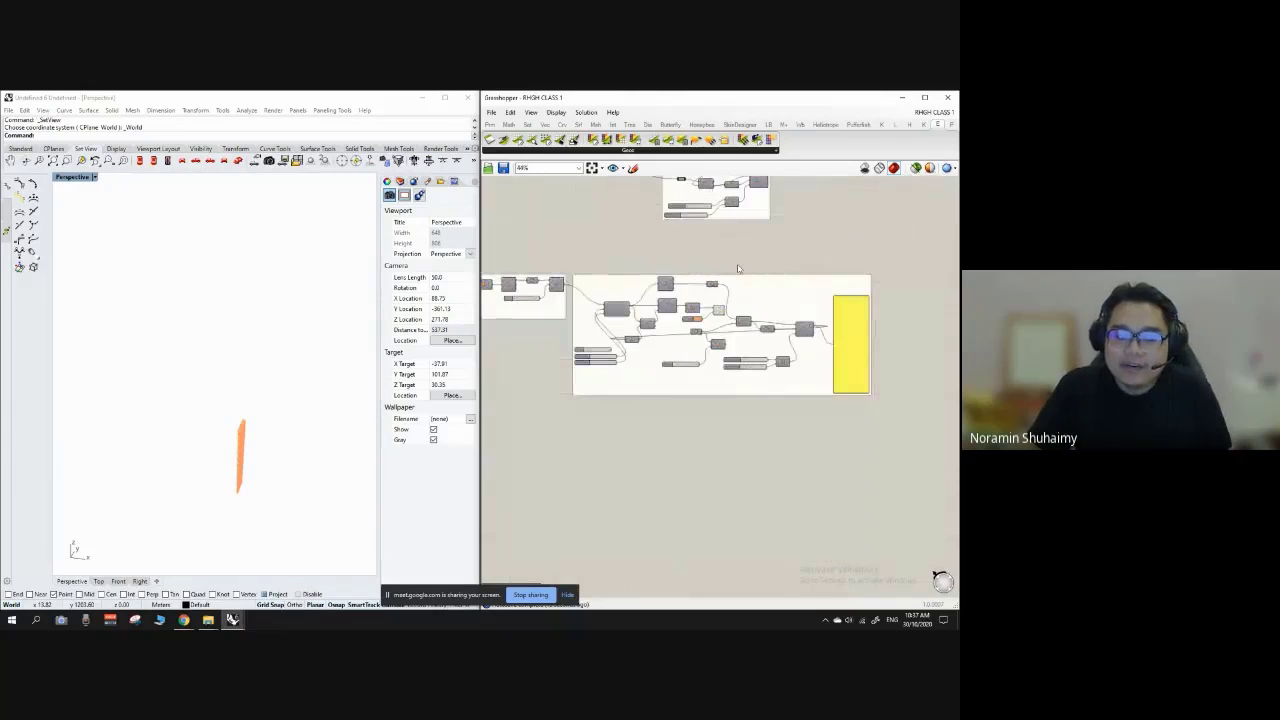
scroll(727, 240, "down", 2)
scroll(710, 202, "up", 2)
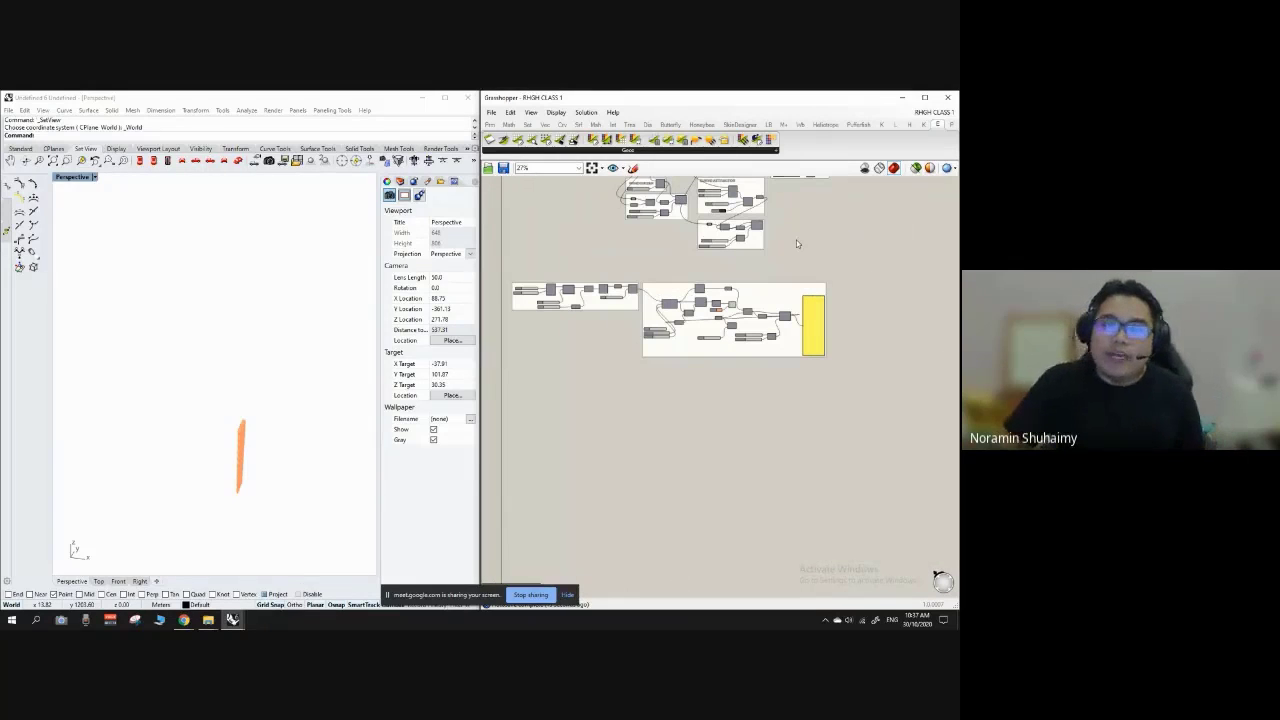
scroll(716, 307, "up", 4)
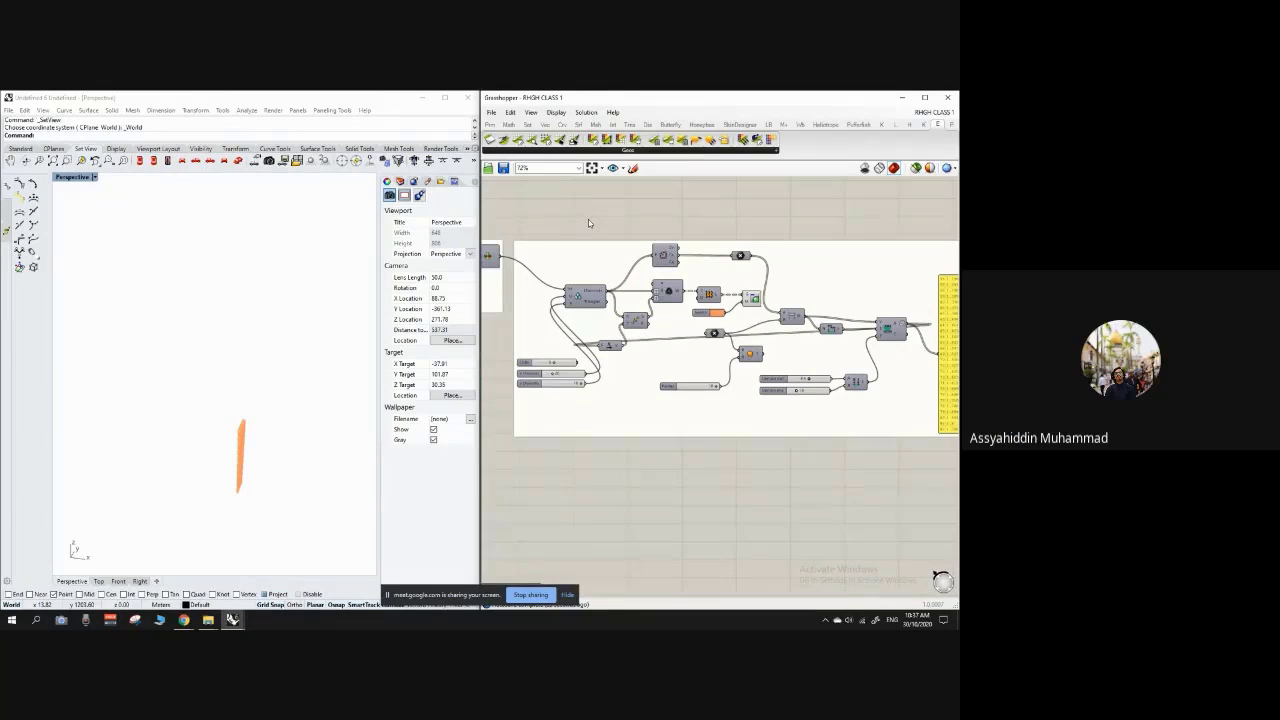
scroll(815, 368, "down", 5)
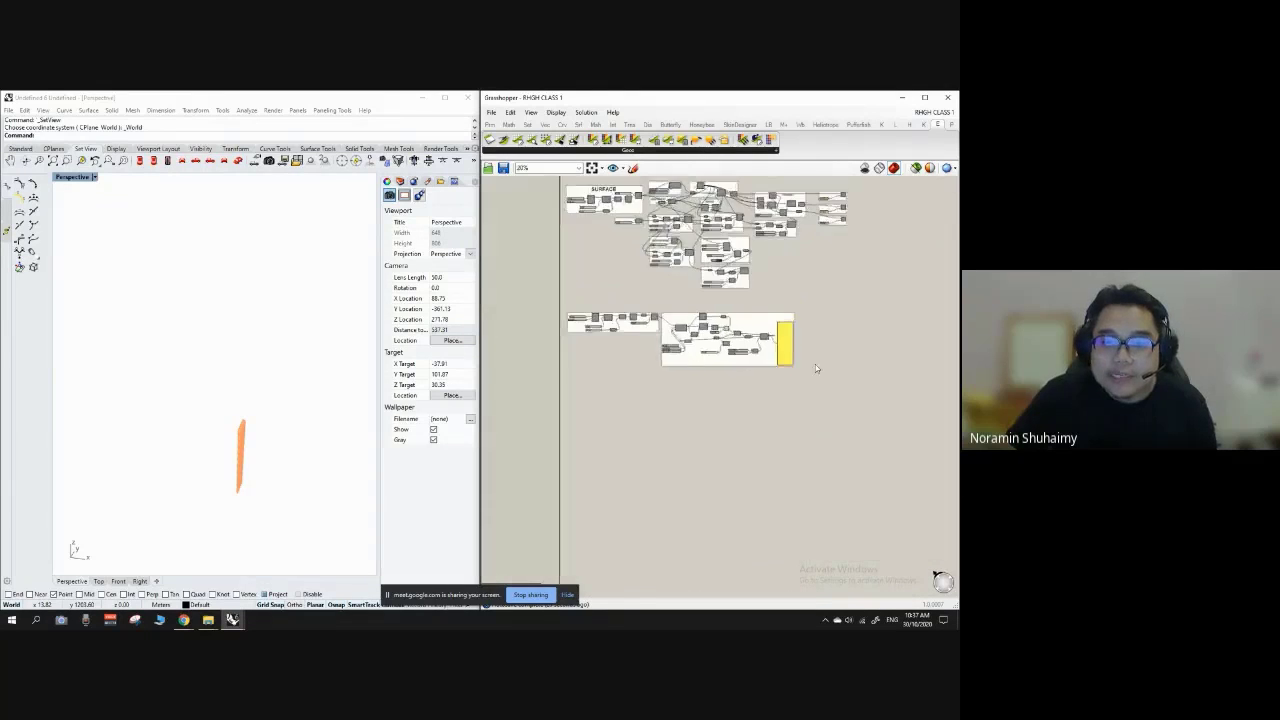
scroll(815, 368, "up", 4)
scroll(547, 330, "down", 3)
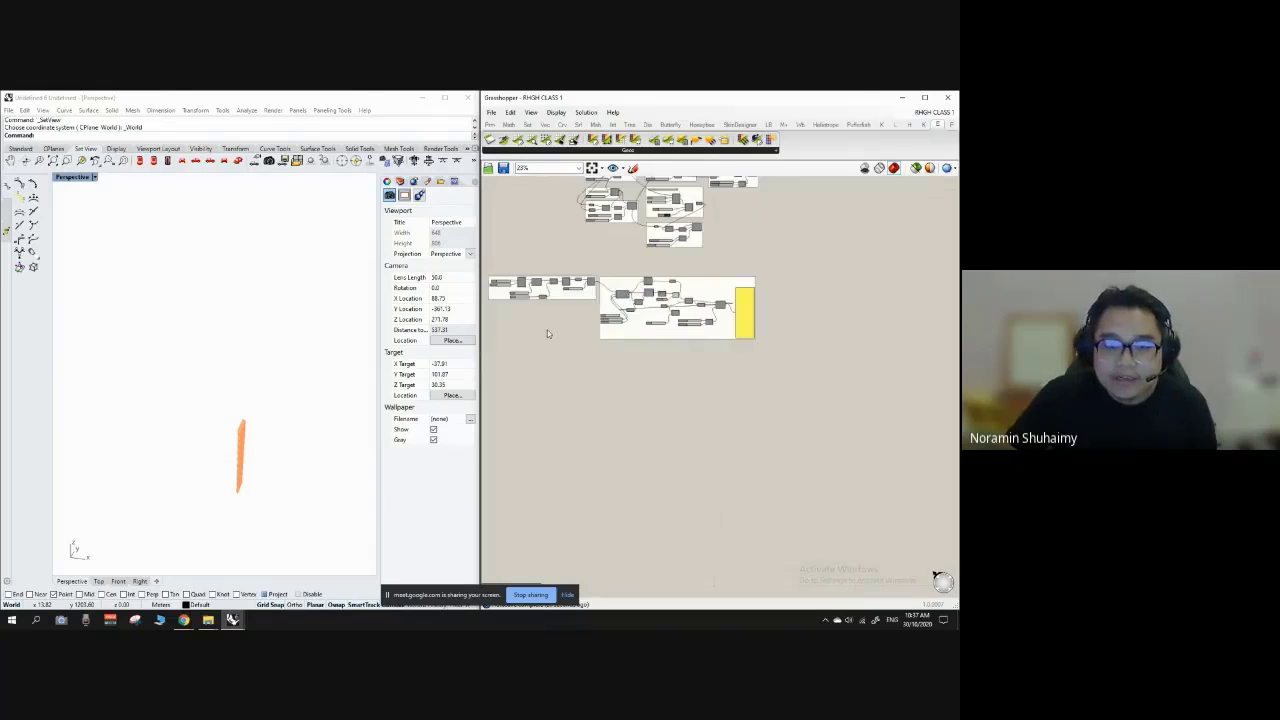
scroll(547, 333, "up", 5)
scroll(897, 347, "down", 5)
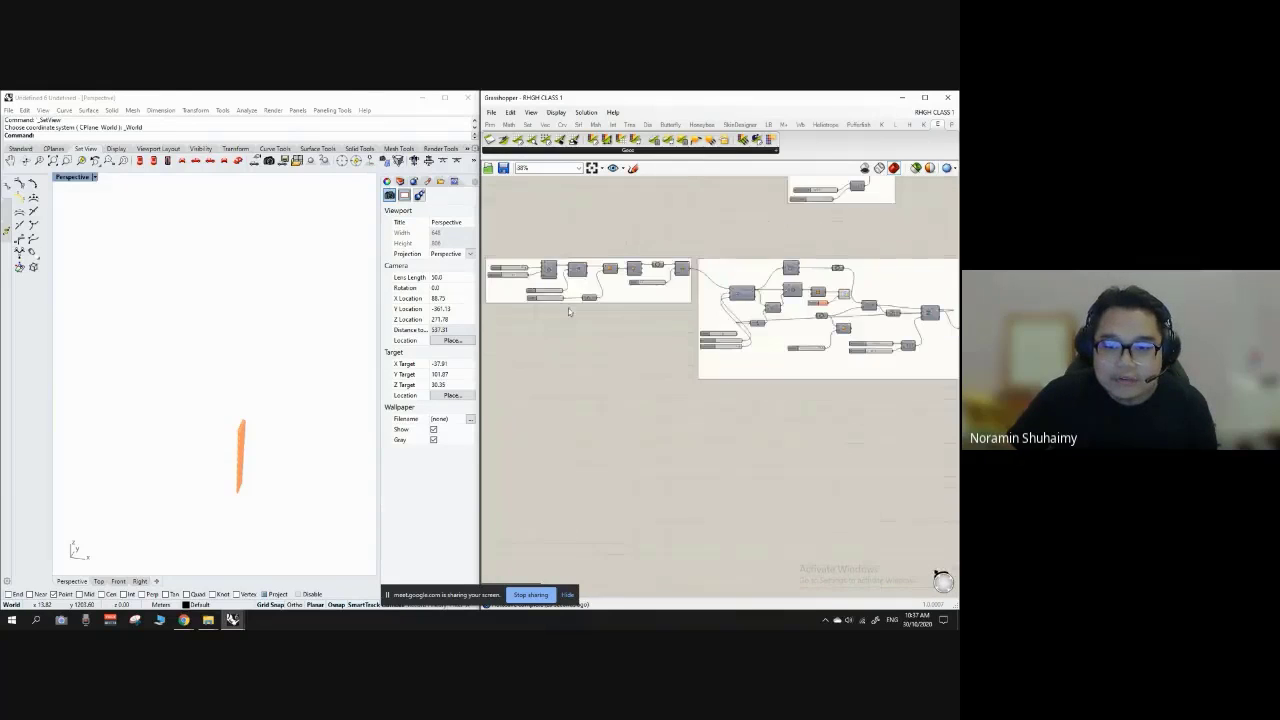
scroll(838, 403, "up", 3)
Step: Shift the diamond panel group slightly, then select and copy all of its components including the yellow panel
left_click_drag(838, 403, 797, 347)
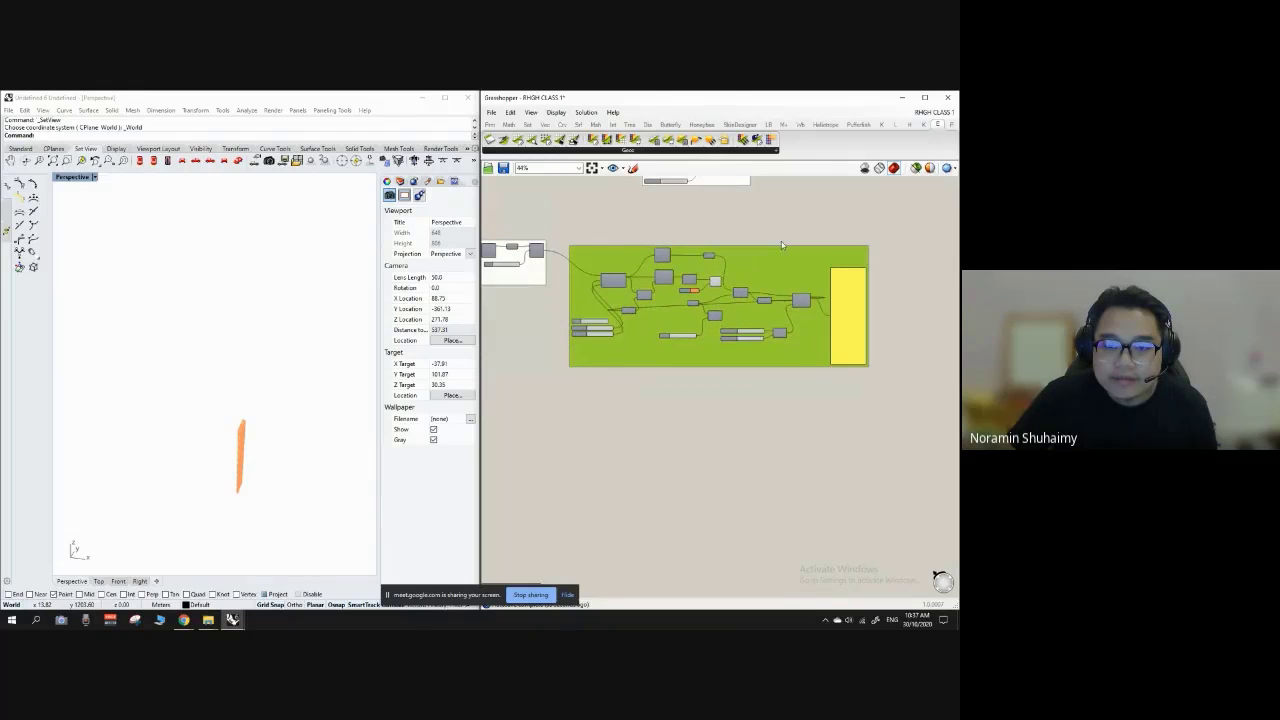
scroll(721, 254, "up", 3)
scroll(722, 259, "down", 3)
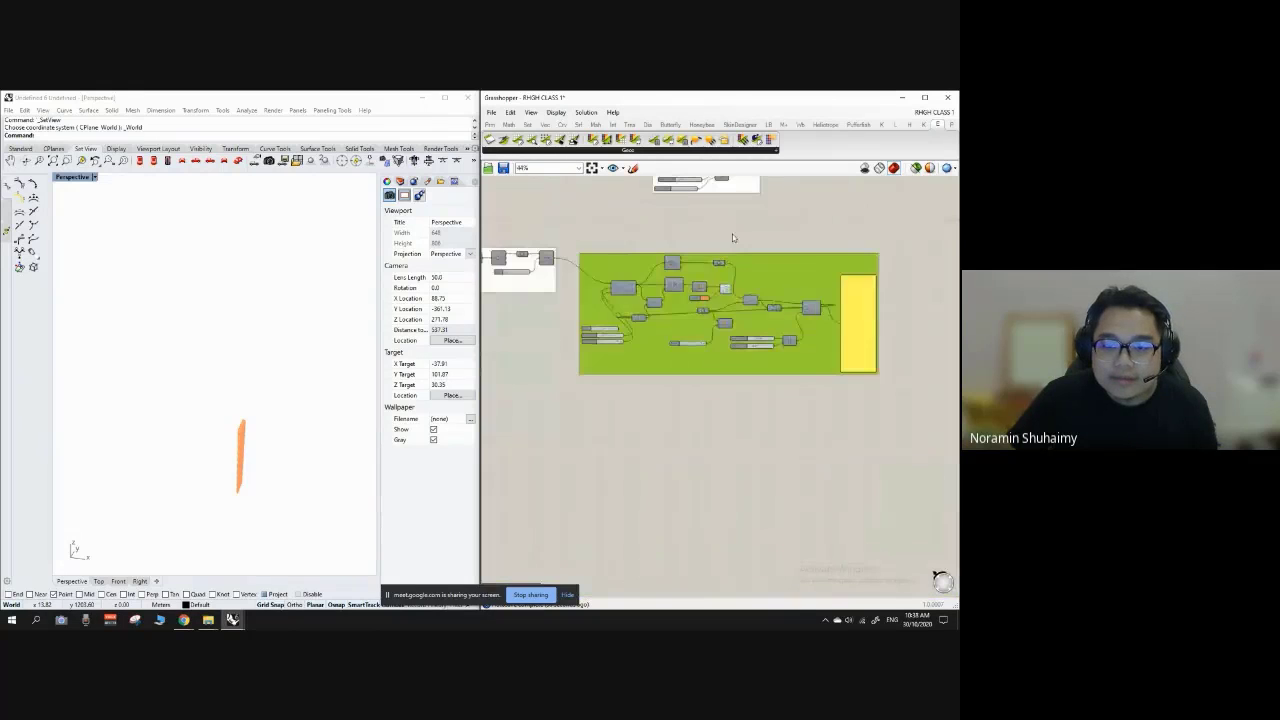
left_click(732, 234)
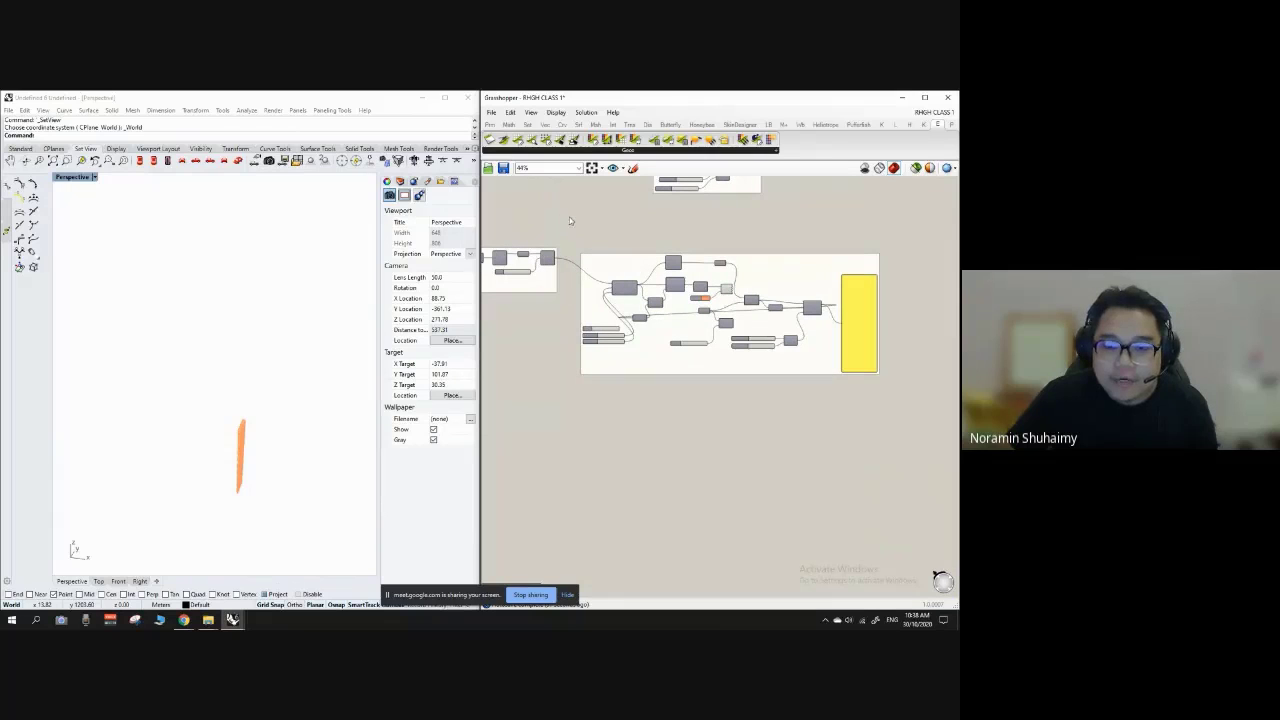
left_click_drag(576, 250, 920, 412)
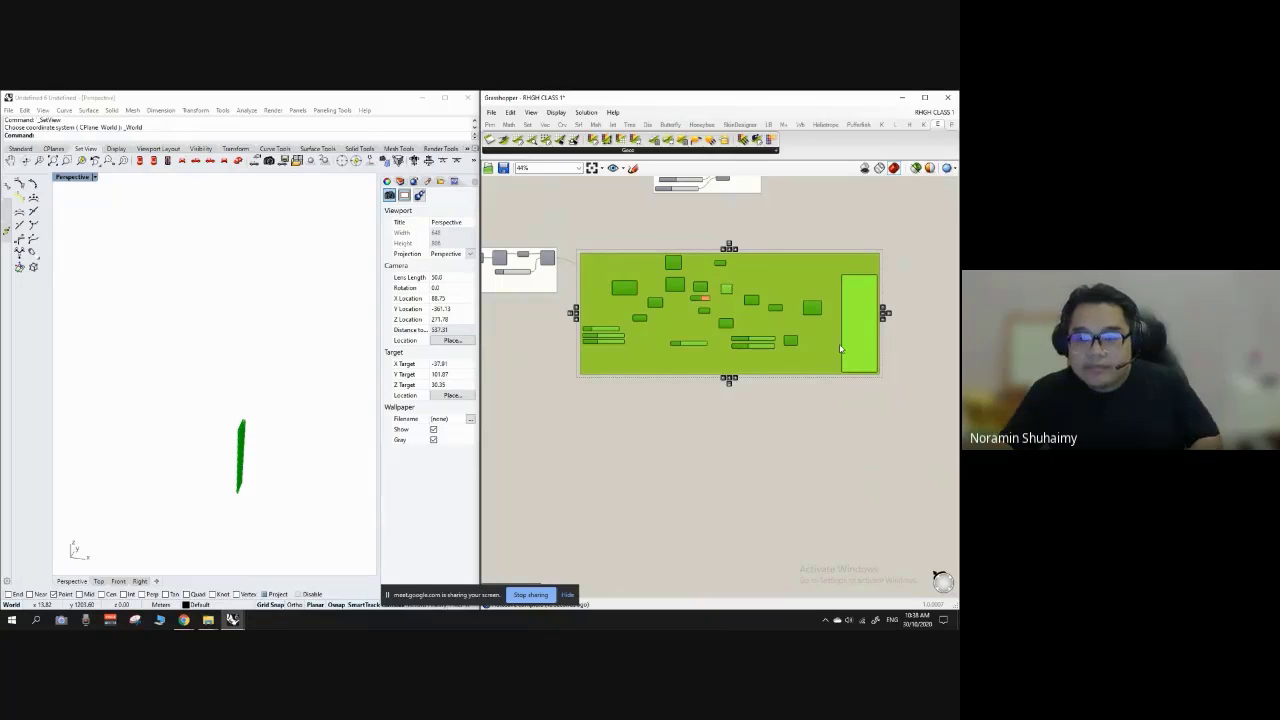
Step: Return to the RHGH CLASS 2 definition and move the ANALYSIS group upward to free canvas space beside the tower groups
left_click(933, 113)
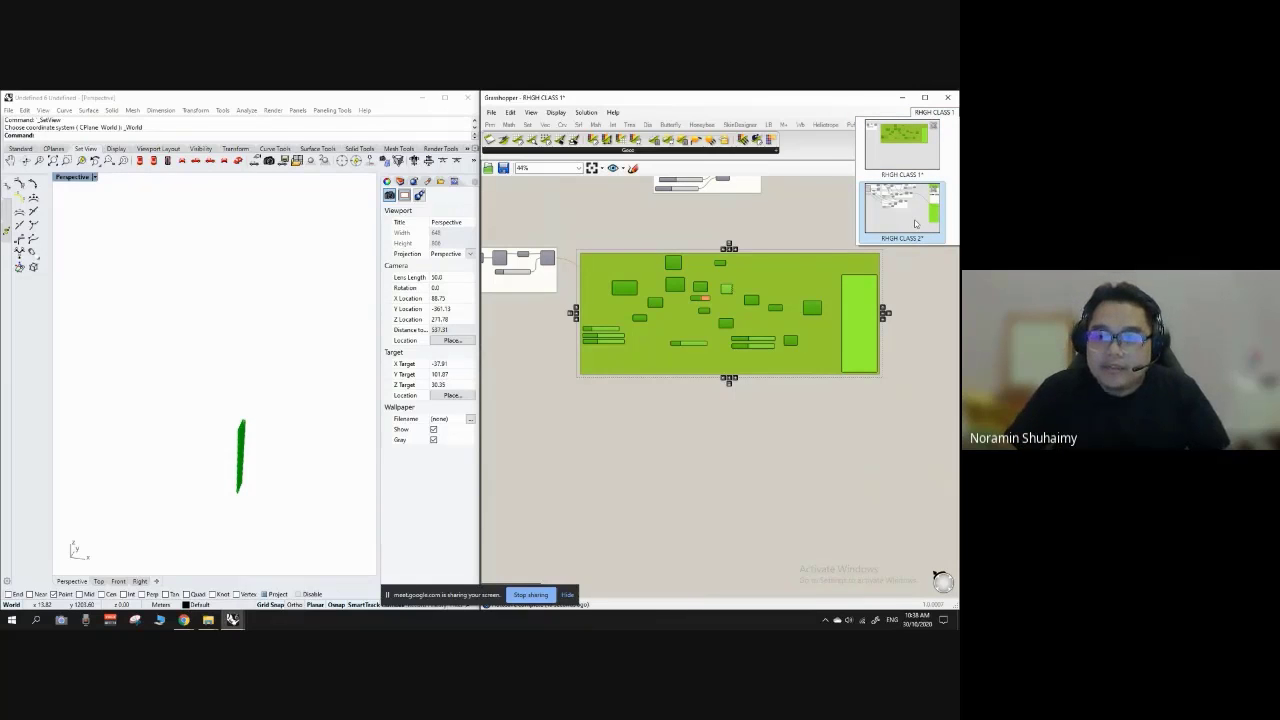
left_click(915, 224)
scroll(785, 318, "down", 3)
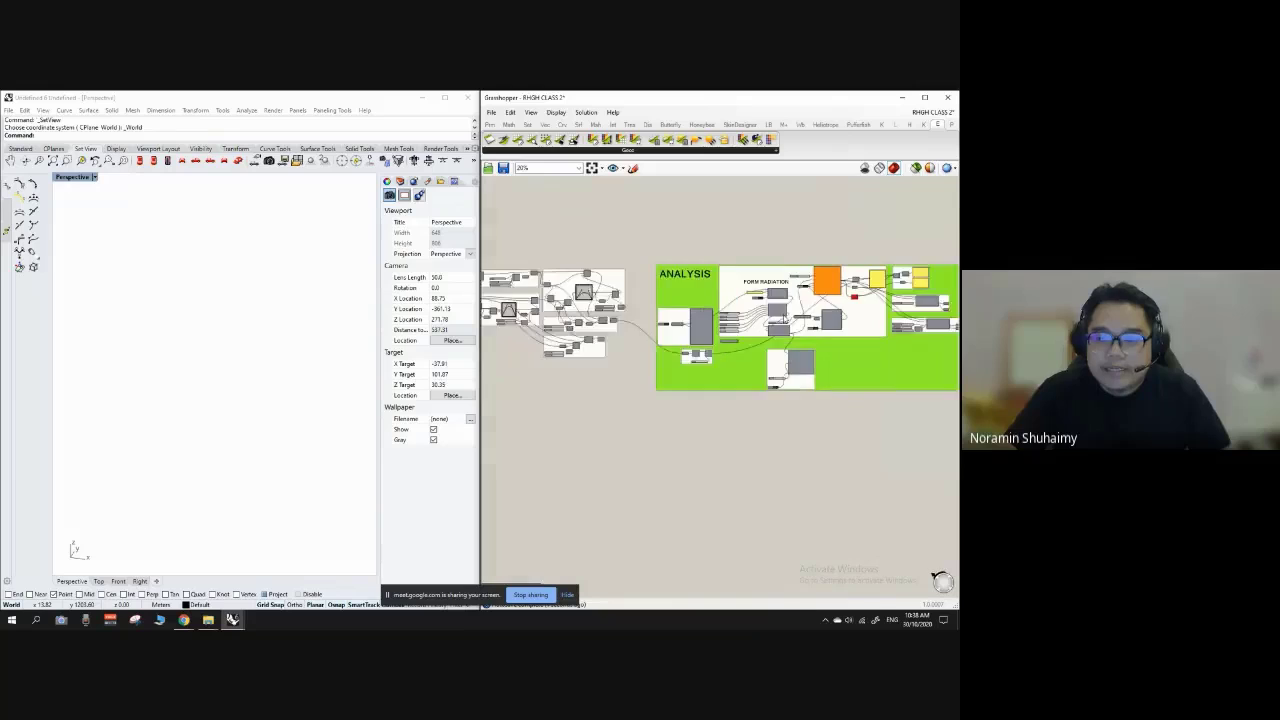
scroll(783, 316, "up", 1)
left_click_drag(704, 398, 738, 252)
Step: Paste the copied diamond panel group and place it beside the tower groups, below ANALYSIS
double_click(672, 370)
scroll(778, 386, "down", 2)
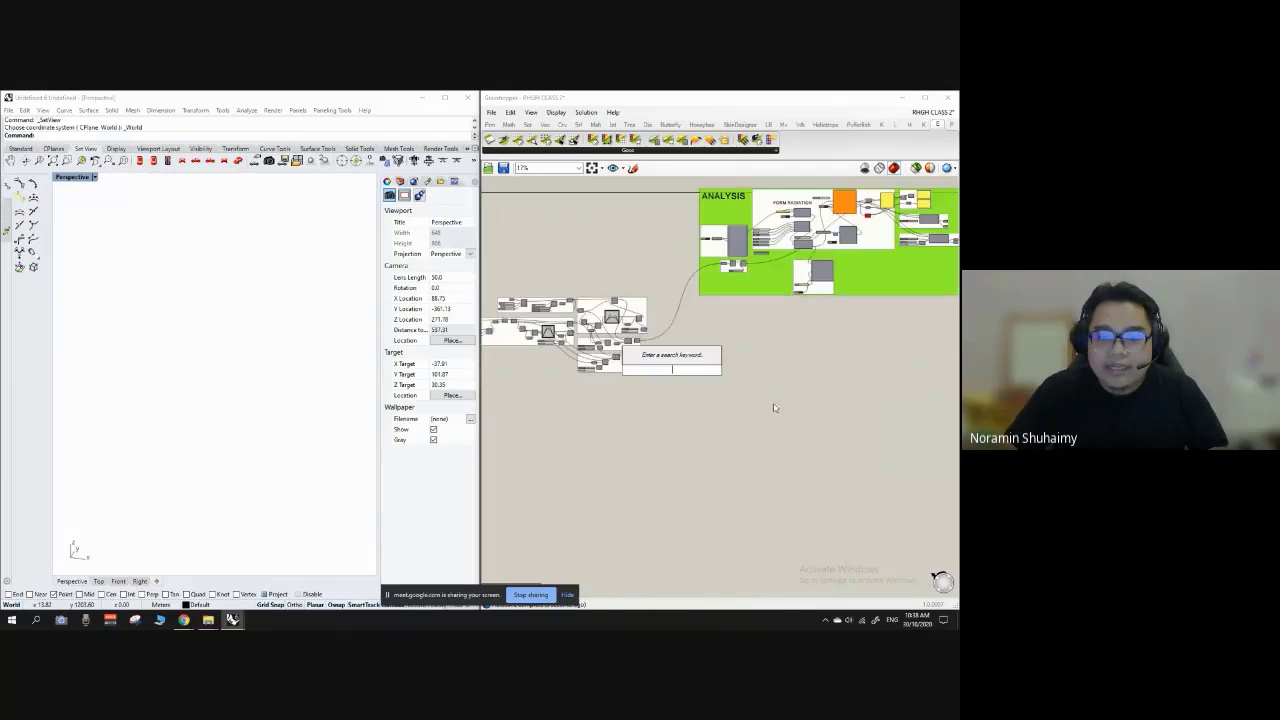
key("Escape")
key("ctrl+v")
scroll(655, 365, "up", 2)
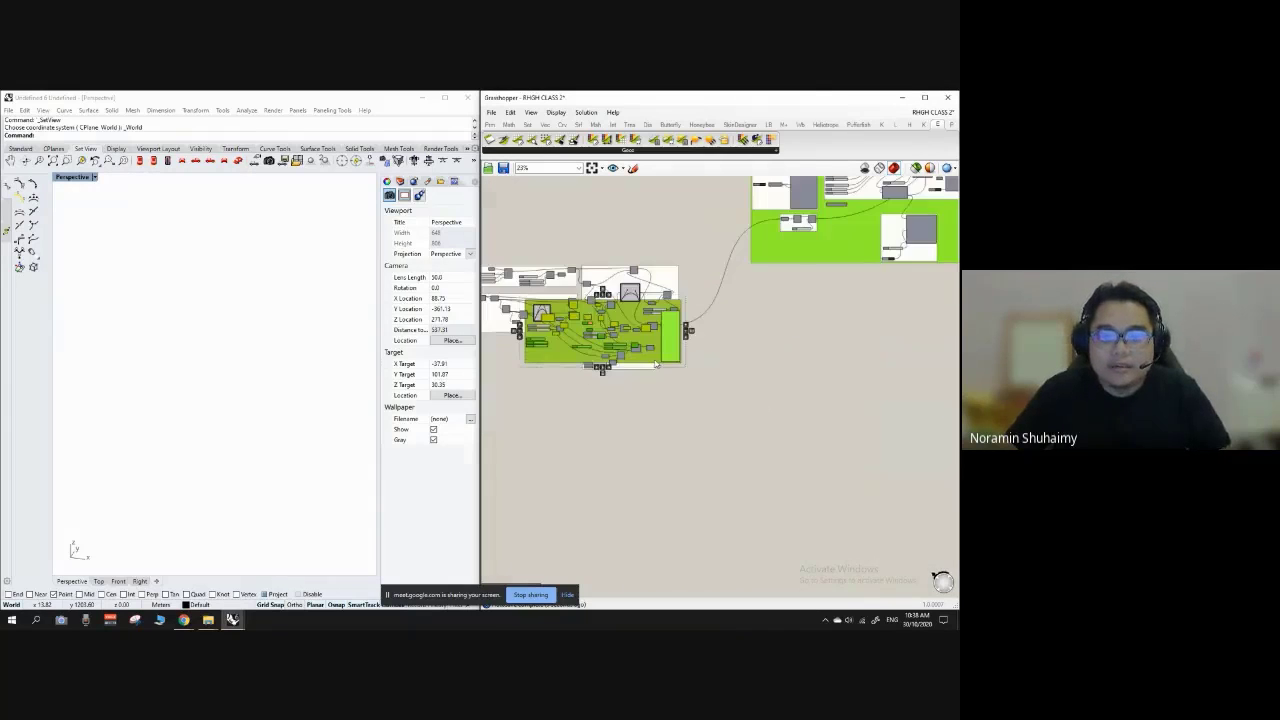
left_click_drag(657, 365, 842, 381)
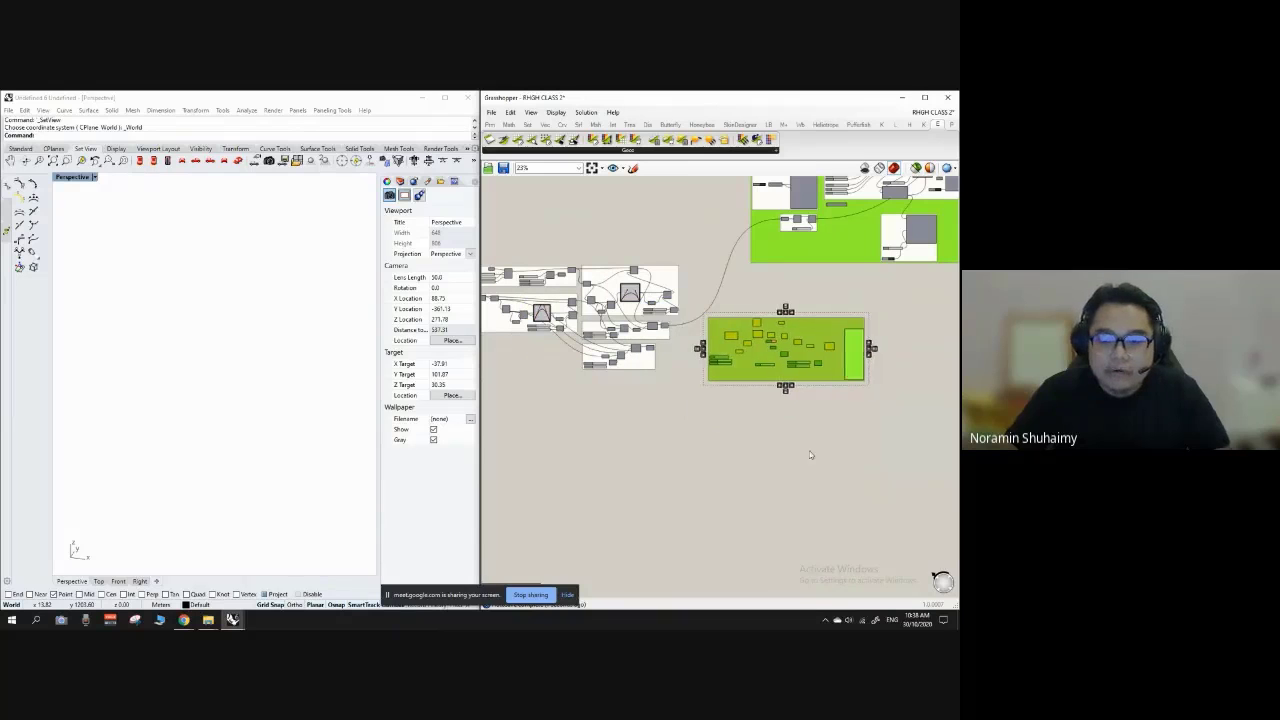
left_click(818, 344)
scroll(710, 280, "up", 6)
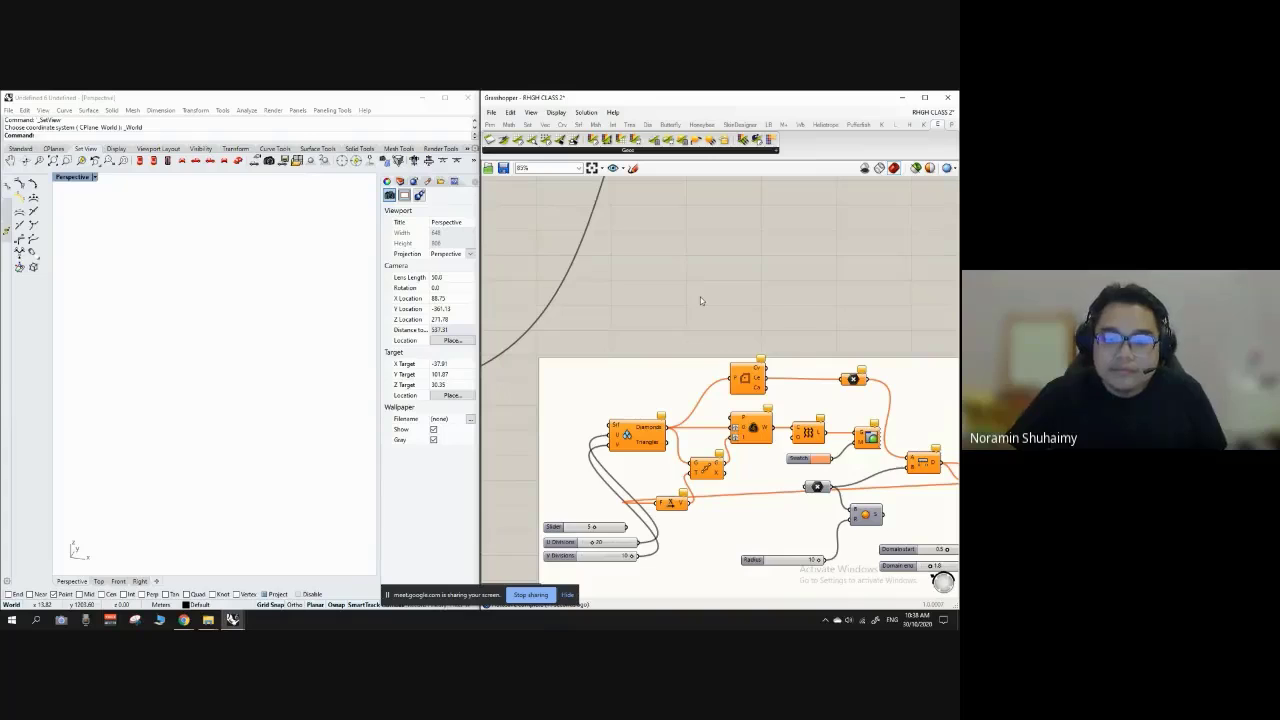
scroll(700, 297, "down", 3)
scroll(725, 305, "up", 2)
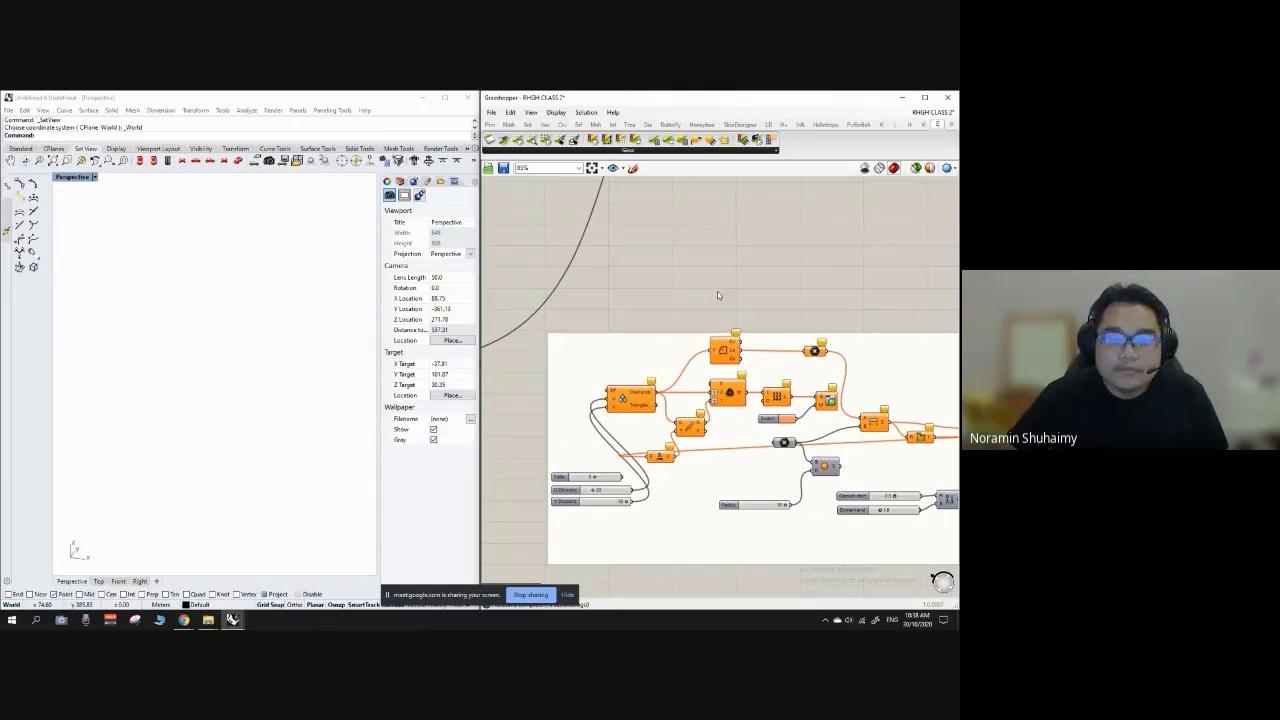
Step: Move the new rotation group down, well clear of the original rotation group
scroll(727, 290, "down", 4)
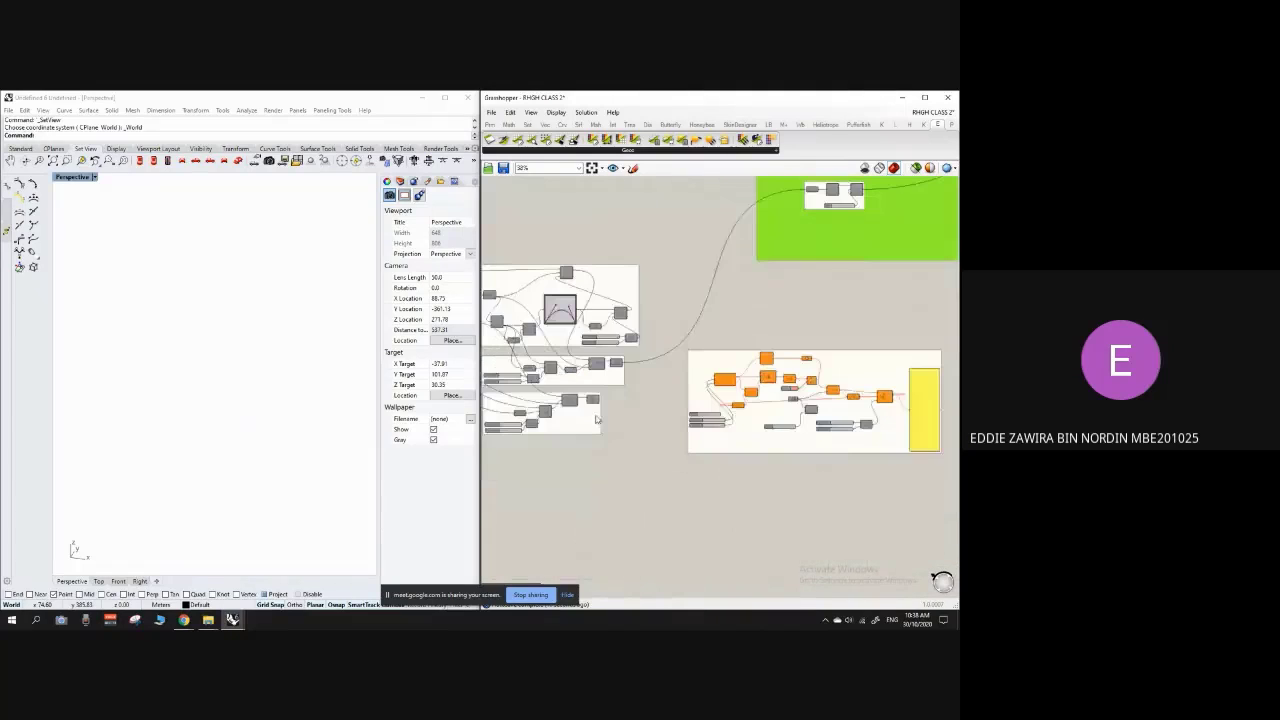
scroll(665, 410, "down", 3)
scroll(600, 412, "up", 4)
left_click_drag(682, 413, 707, 472)
scroll(696, 355, "up", 4)
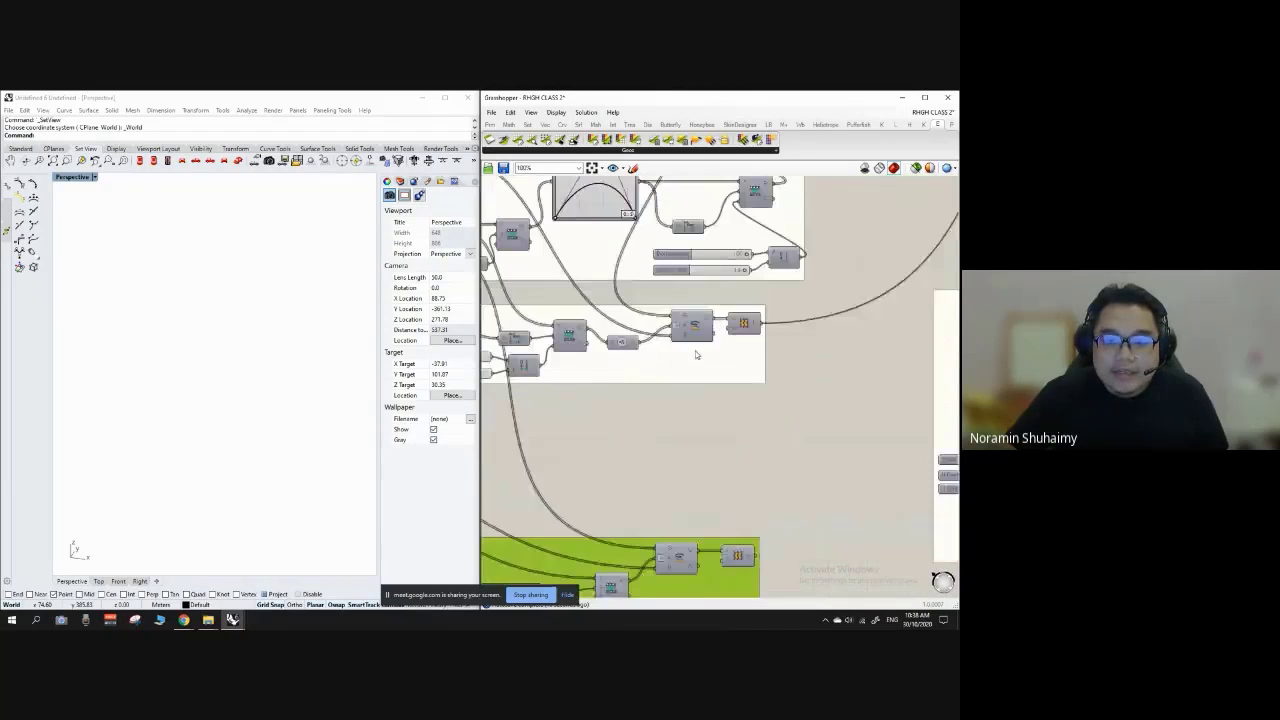
scroll(697, 354, "down", 5)
scroll(690, 380, "up", 4)
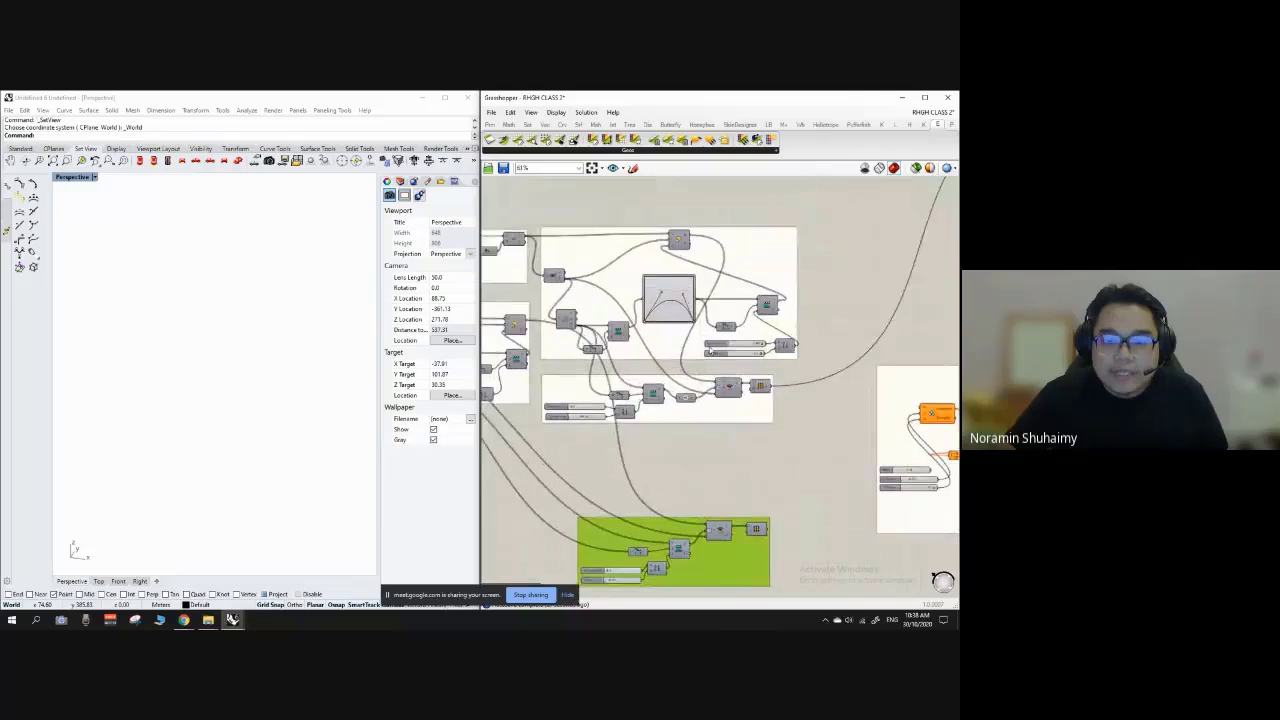
Step: Shift the original rotation group slightly right beneath the upper Graph Mapper group
scroll(711, 350, "down", 1)
scroll(688, 363, "up", 4)
left_click_drag(677, 357, 725, 363)
scroll(747, 350, "down", 5)
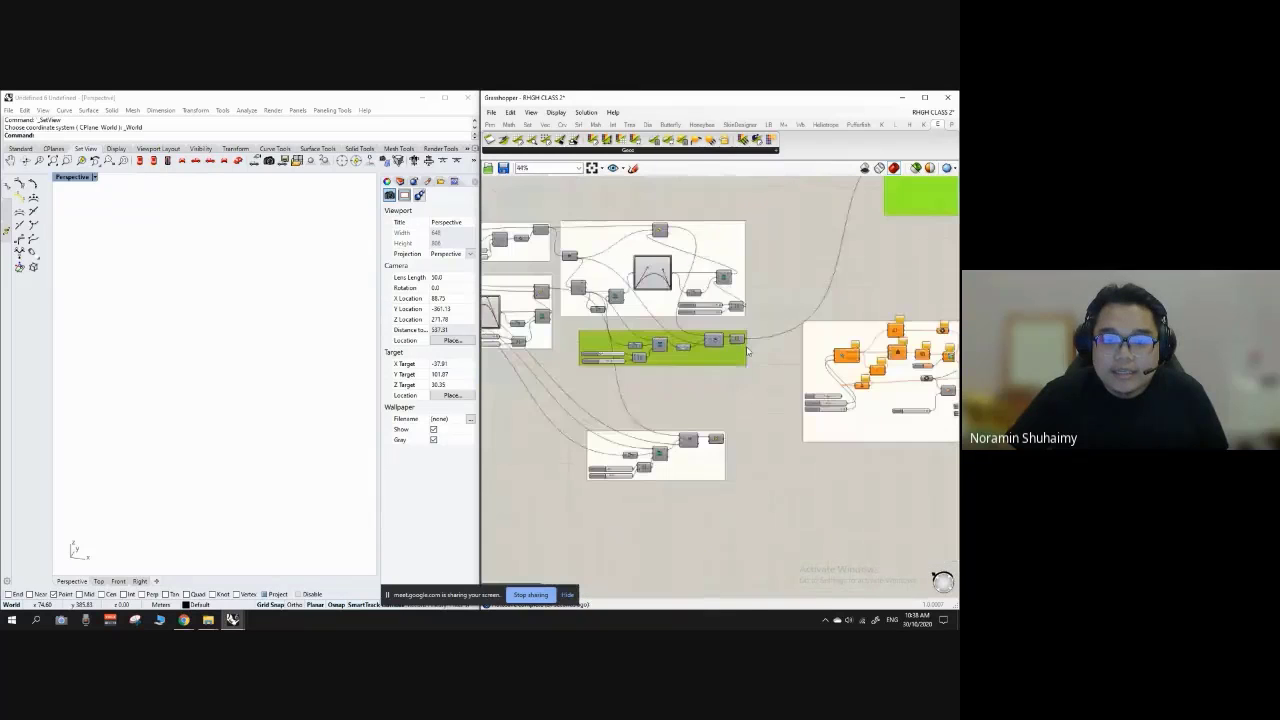
Step: Move the lower Graph Mapper scaling group down and place the new rotation group beside it
scroll(748, 351, "down", 2)
scroll(568, 317, "up", 4)
left_click_drag(621, 378, 626, 549)
scroll(614, 470, "down", 3)
scroll(726, 499, "up", 2)
left_click_drag(770, 514, 773, 484)
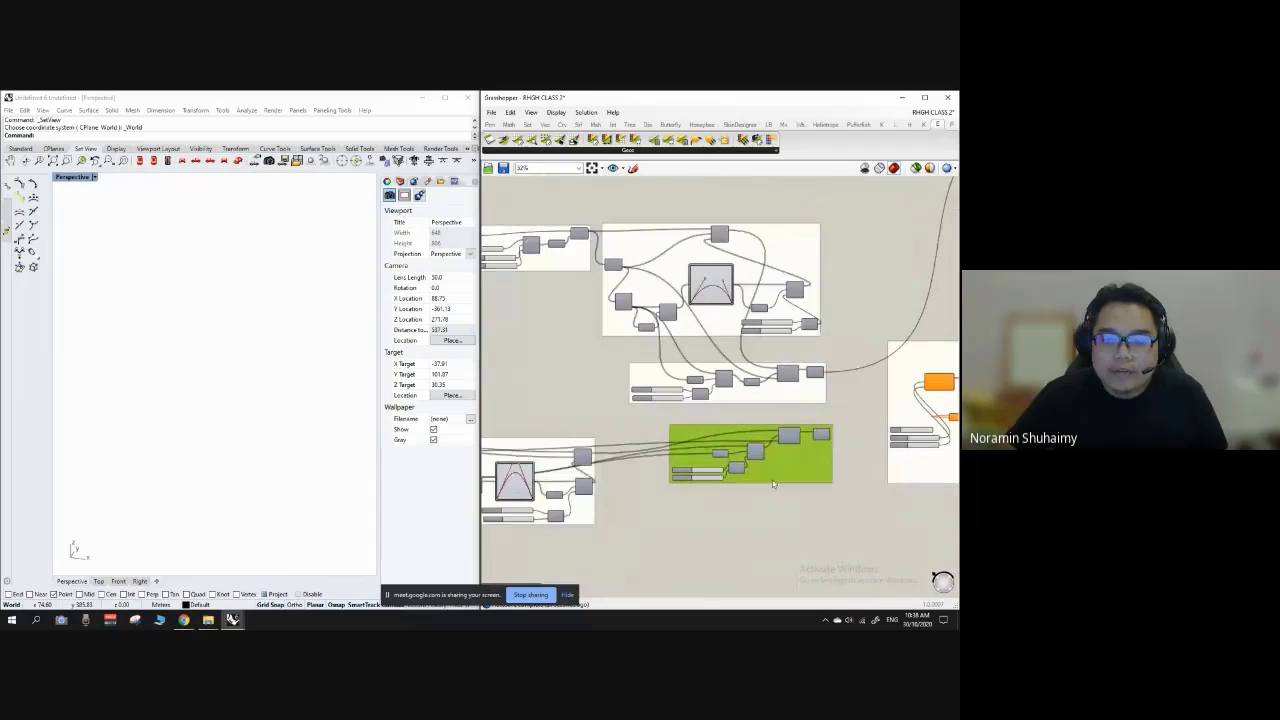
Step: Align the lower Graph Mapper scaling group against the new rotation group, and move the original rotation group up, clear of the lower groups
left_click_drag(588, 515, 658, 503)
scroll(730, 312, "down", 3)
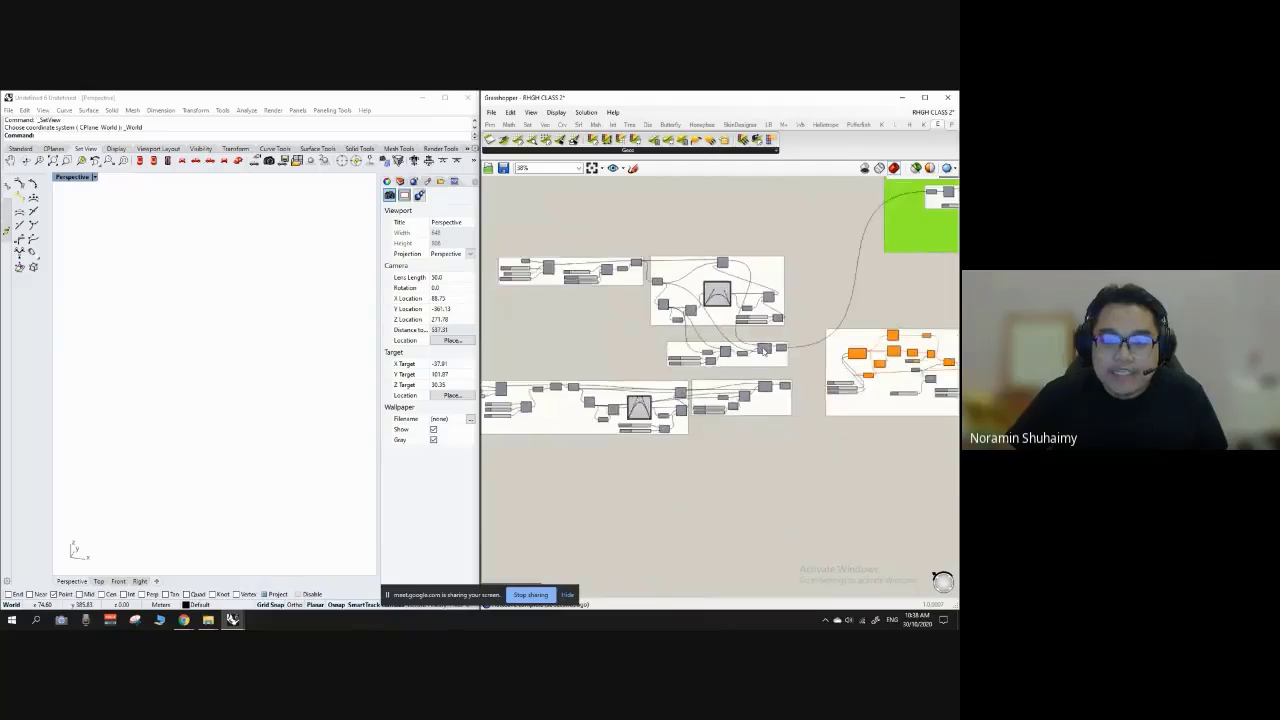
scroll(765, 343, "up", 2)
left_click_drag(768, 365, 777, 194)
left_click(820, 227)
right_click_drag(717, 260, 543, 200)
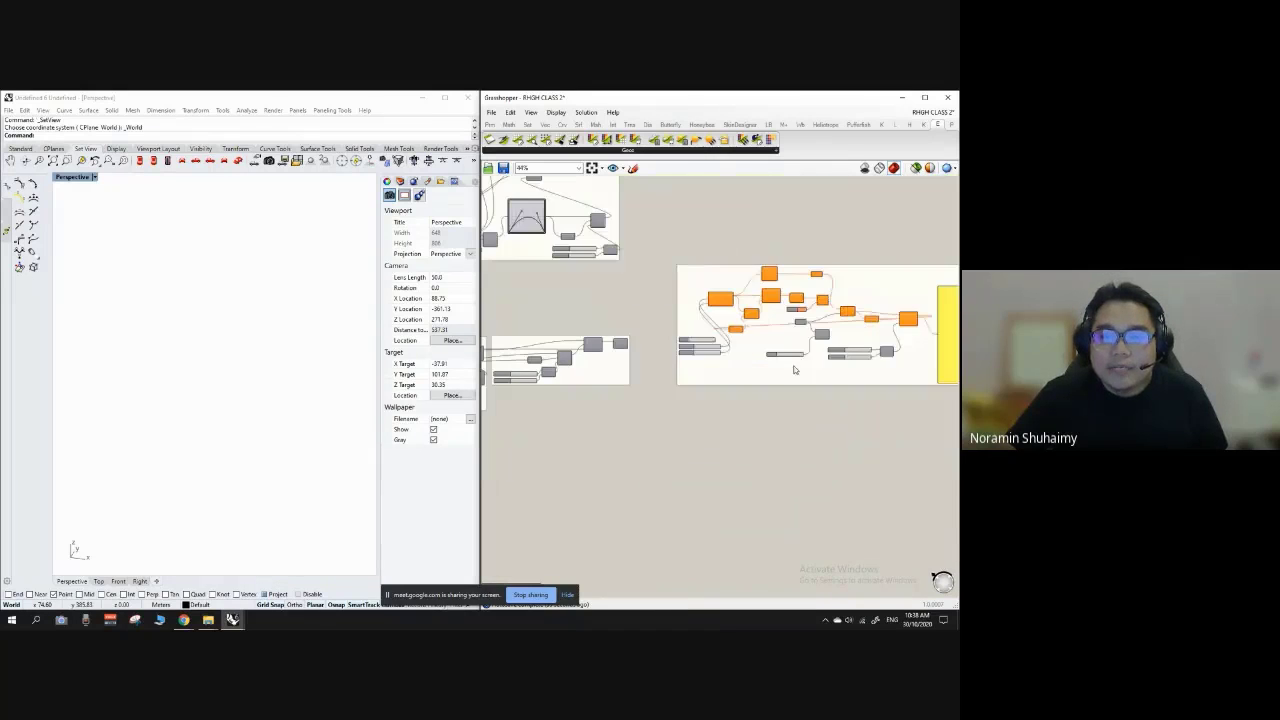
Step: Move the diamond panel group down so it sits level with the new rotation group
left_click_drag(764, 367, 758, 435)
scroll(646, 350, "up", 4)
left_click(645, 352)
scroll(530, 297, "down", 3)
scroll(530, 297, "up", 4)
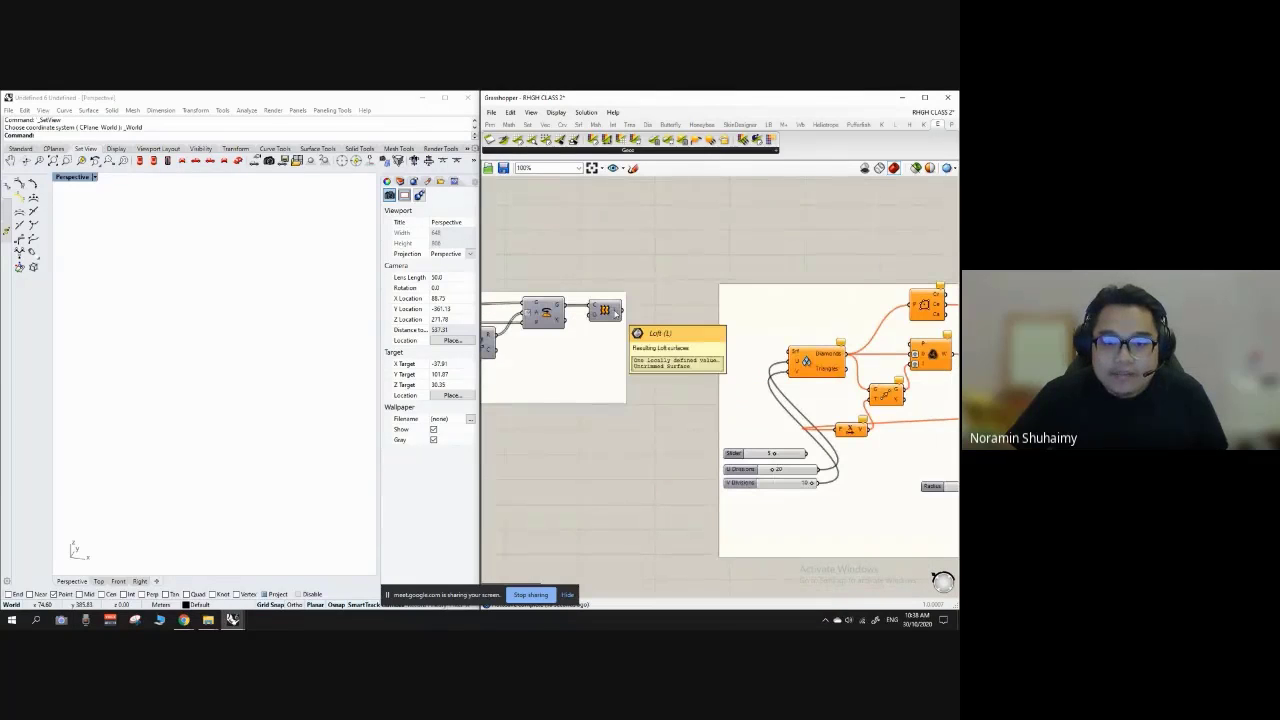
scroll(616, 310, "up", 2)
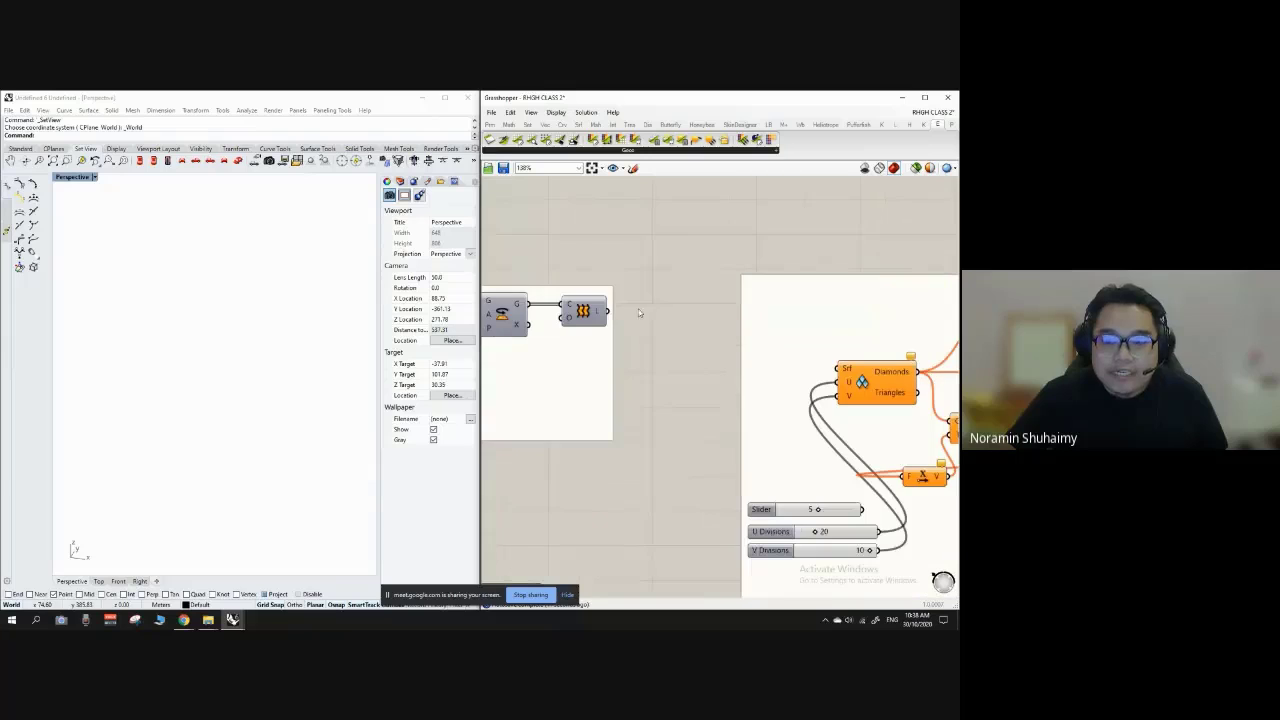
Step: Attach a temporary Panel to the Loft output to check its data, and delete the Panel
double_click(662, 183)
type("panel")
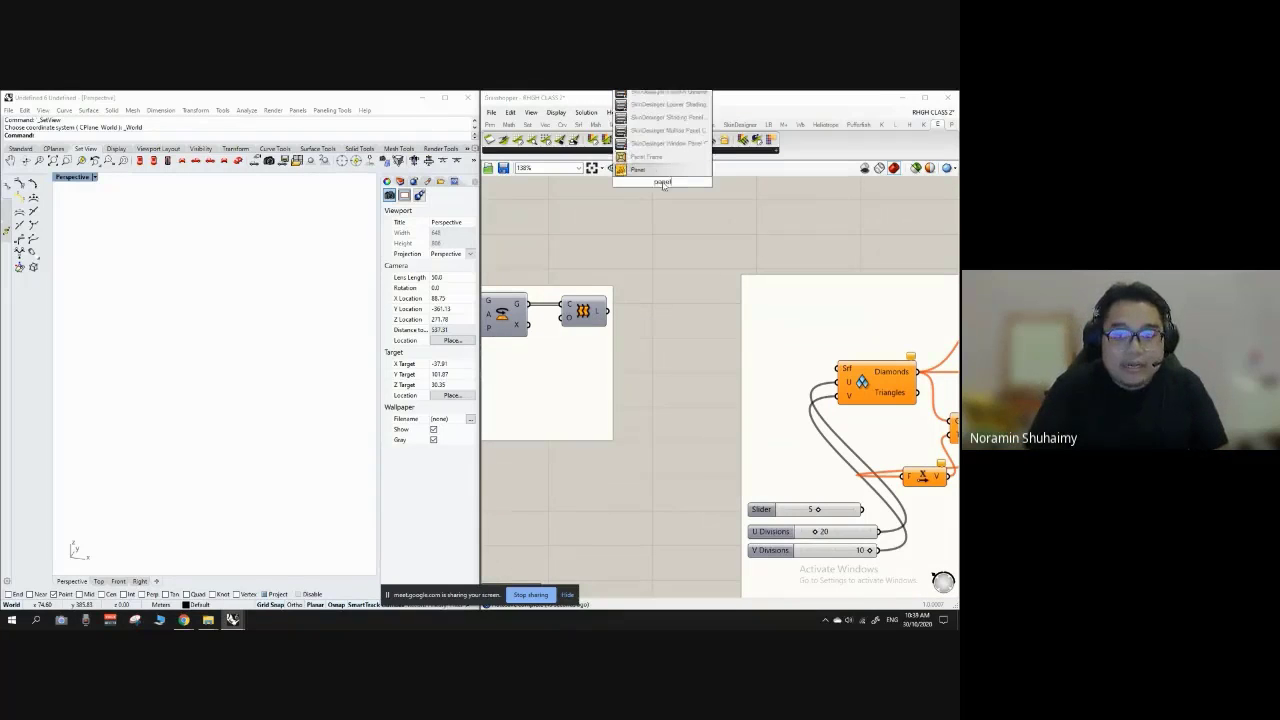
key("Return")
left_click_drag(668, 194, 700, 241)
left_click_drag(610, 313, 637, 227)
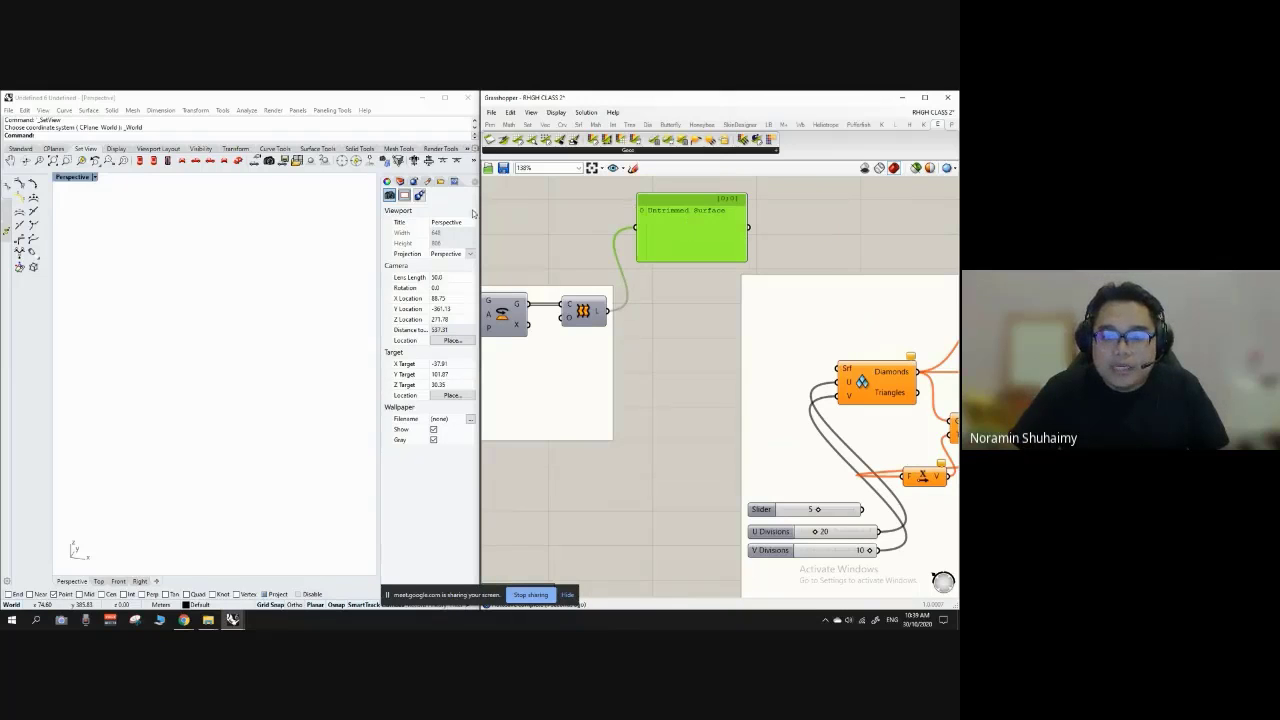
scroll(766, 253, "down", 2)
left_click(823, 246)
scroll(733, 242, "up", 2)
left_click(733, 242)
key("Delete")
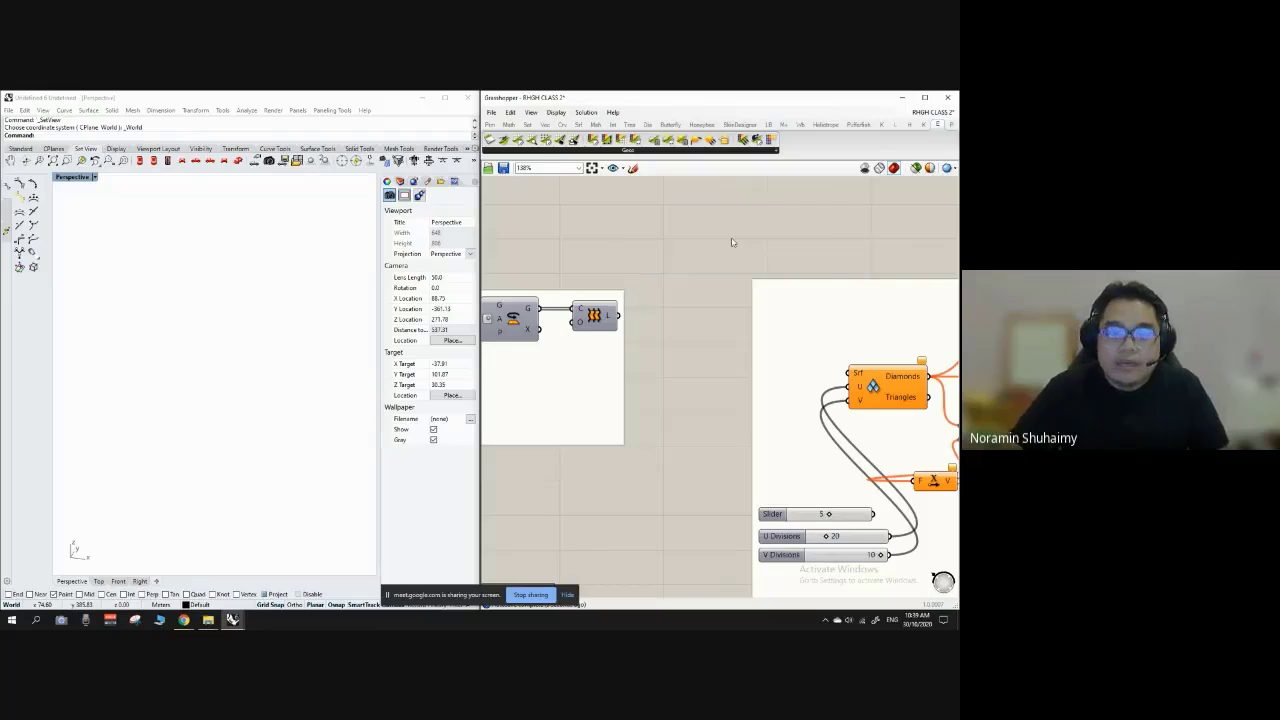
Step: Connect the new rotation group's Loft output to the Srf input of the diamond panel component
scroll(632, 269, "down", 3)
scroll(646, 336, "up", 3)
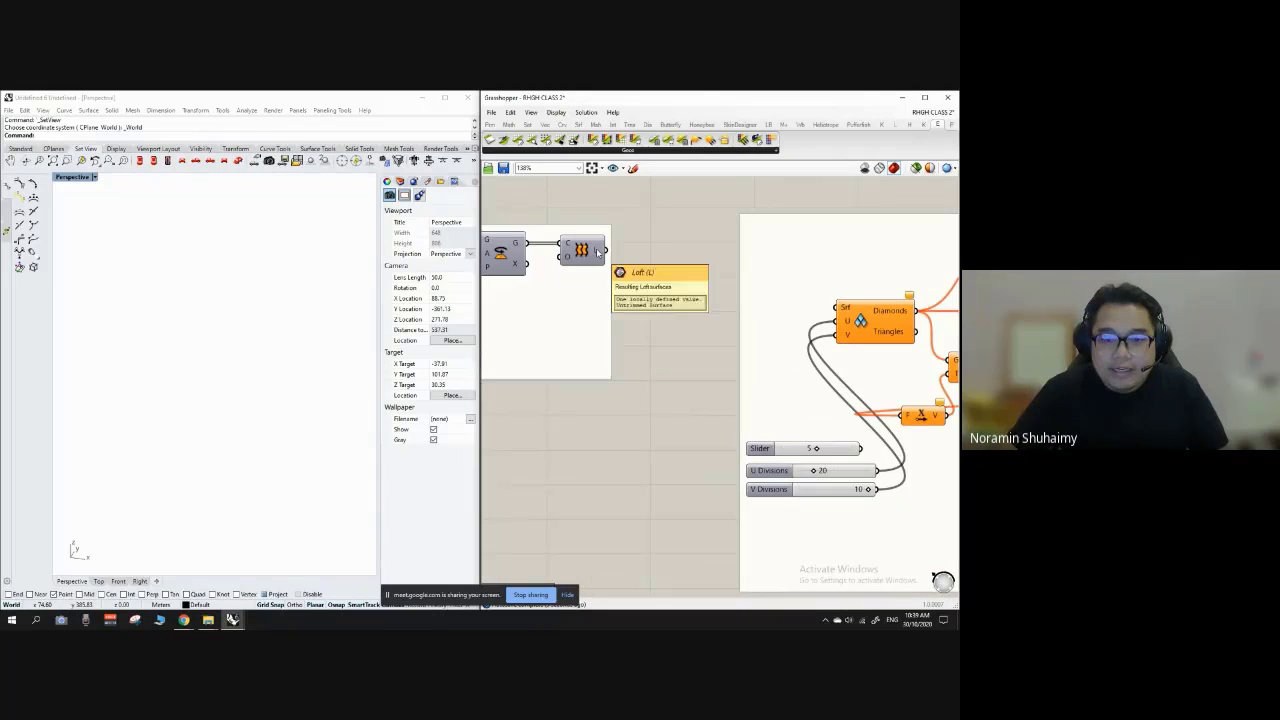
left_click_drag(606, 251, 838, 302)
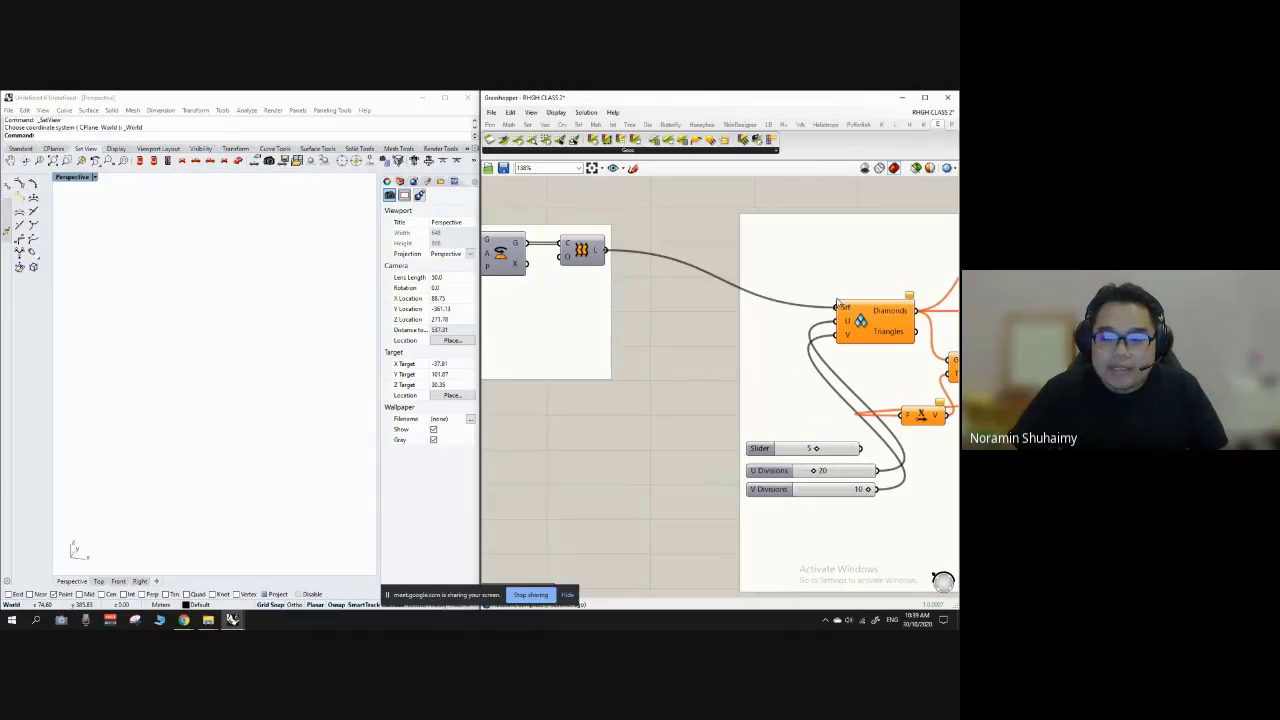
right_click_drag(317, 337, 283, 317)
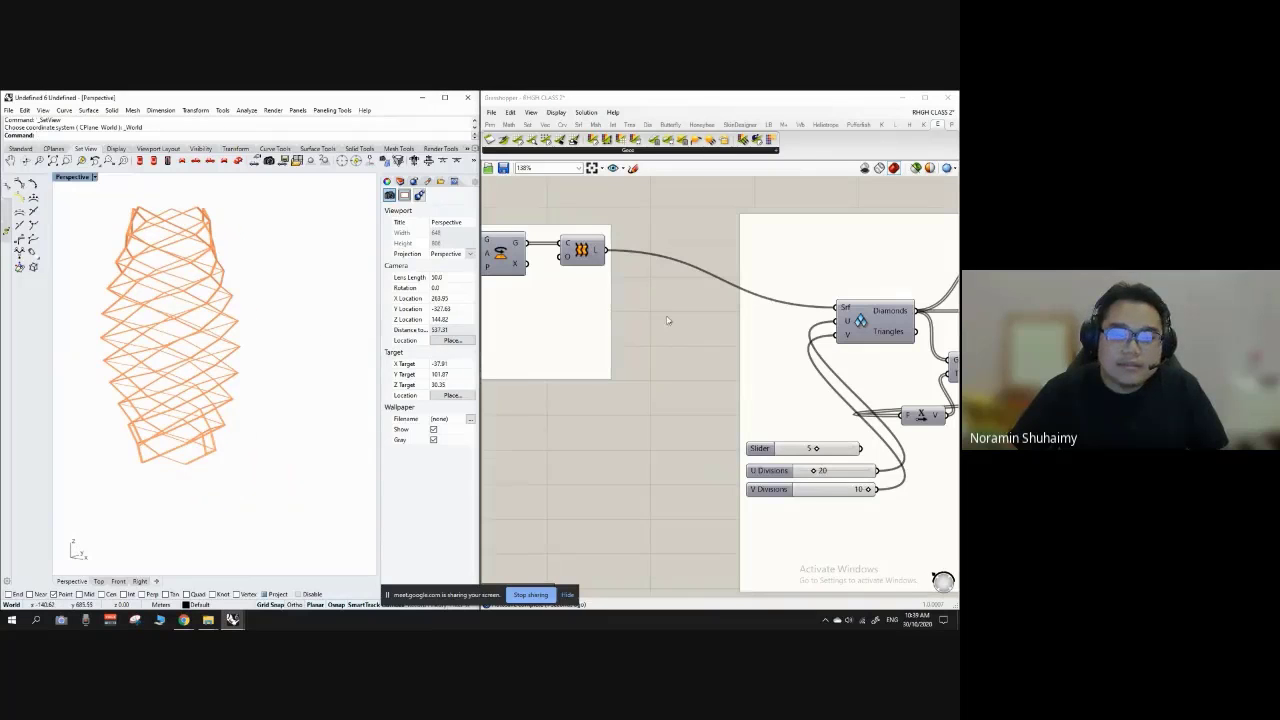
Step: Set the U Divisions of the diamond panels to 78
scroll(668, 320, "down", 5)
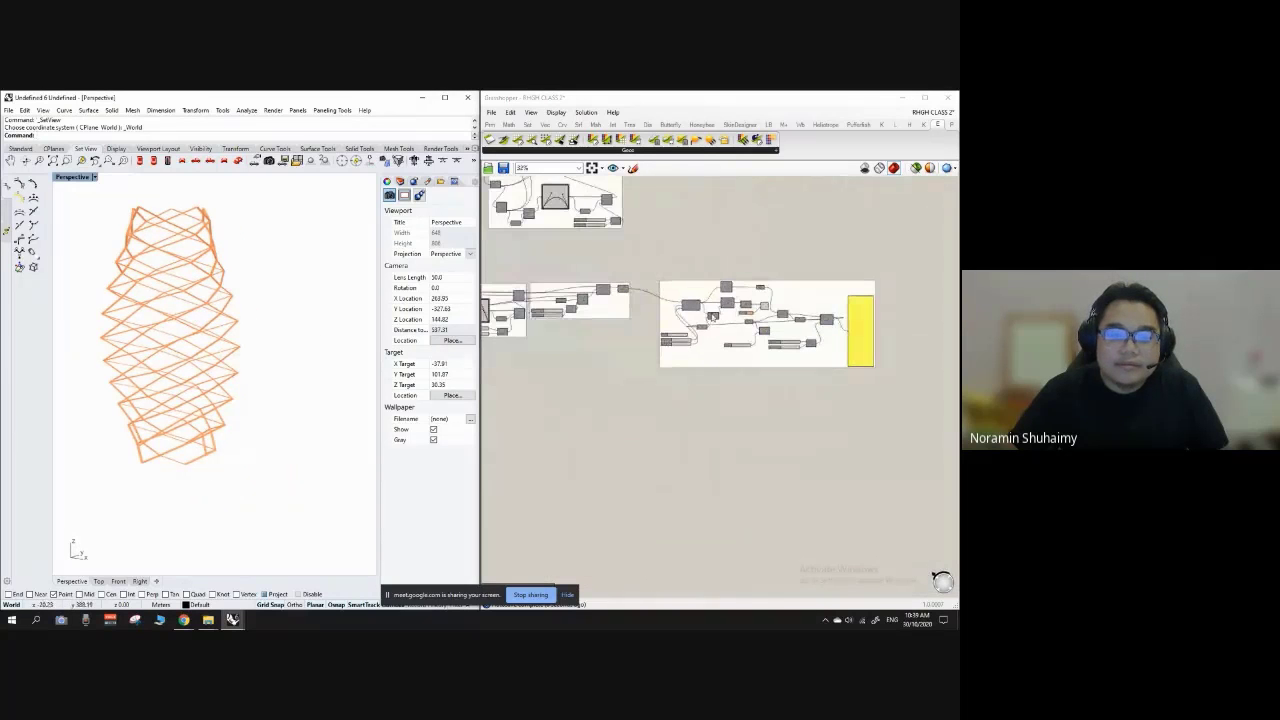
scroll(712, 316, "up", 5)
scroll(655, 415, "up", 2)
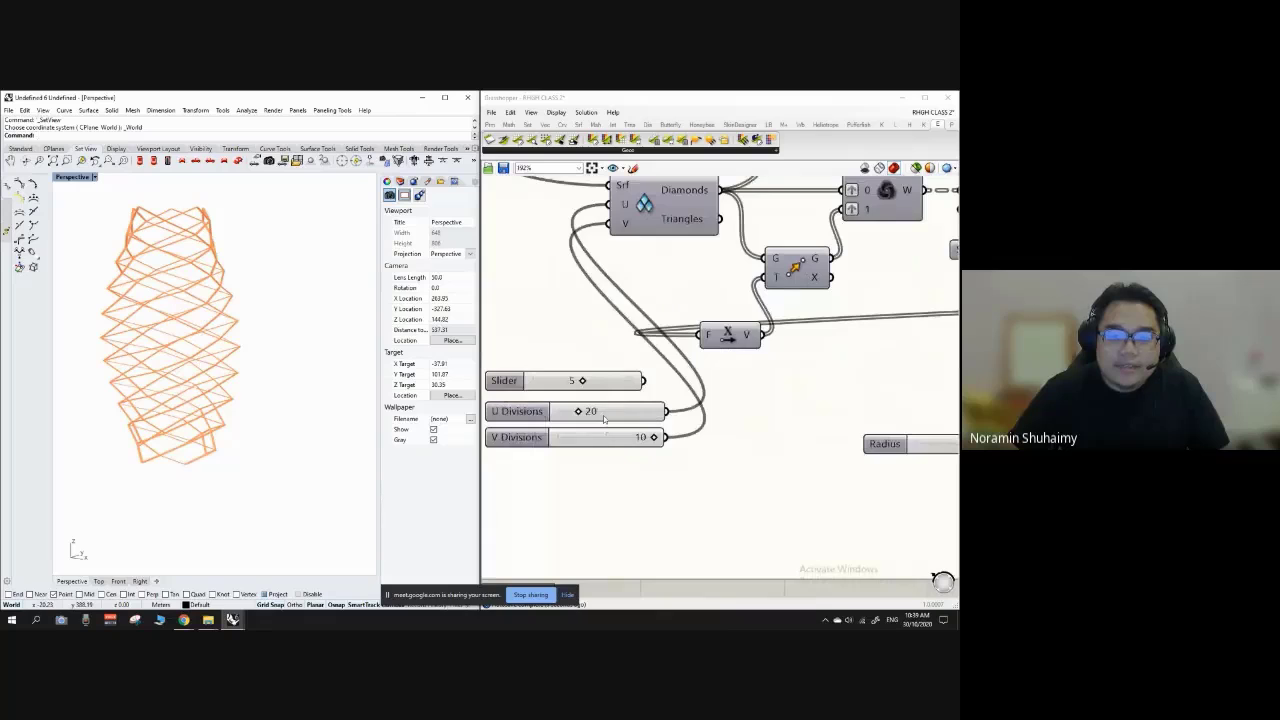
scroll(604, 419, "down", 2)
scroll(627, 411, "up", 3)
left_click_drag(669, 386, 732, 385)
scroll(708, 399, "down", 3)
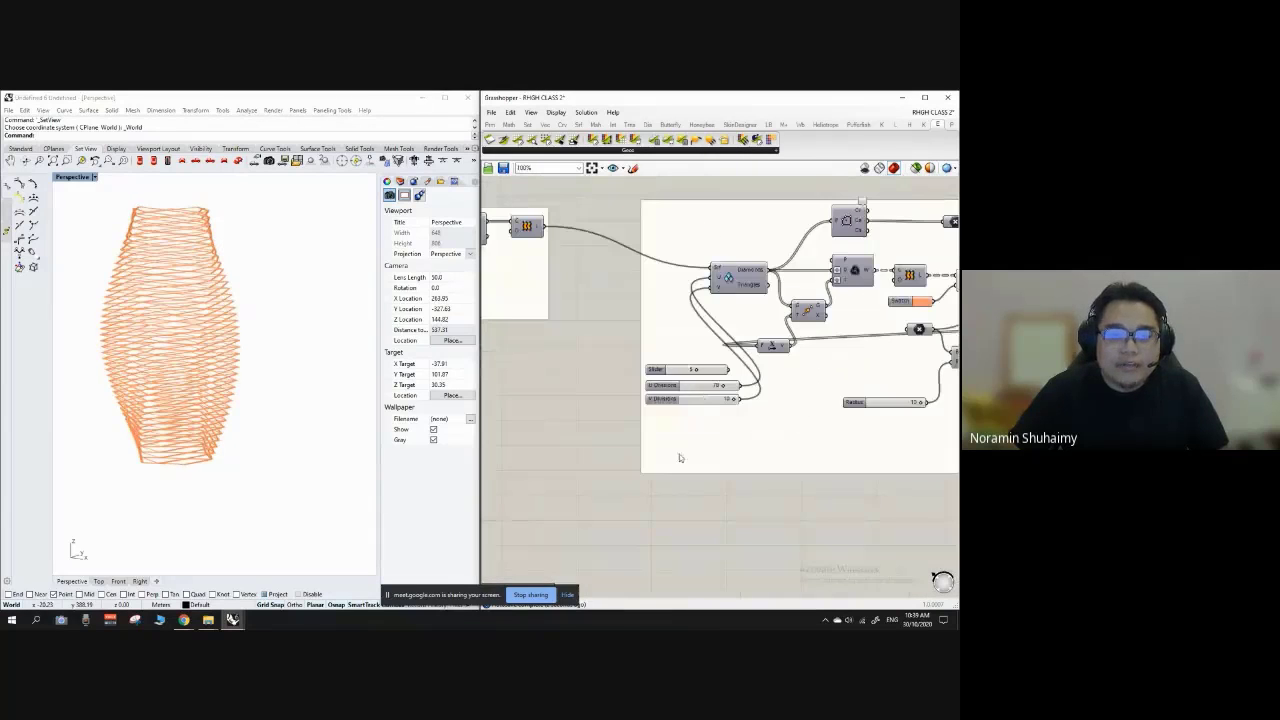
Step: Replace the V Divisions slider with a new number slider of 50 connected to the diamond component's V input
scroll(697, 406, "up", 2)
left_click(720, 400)
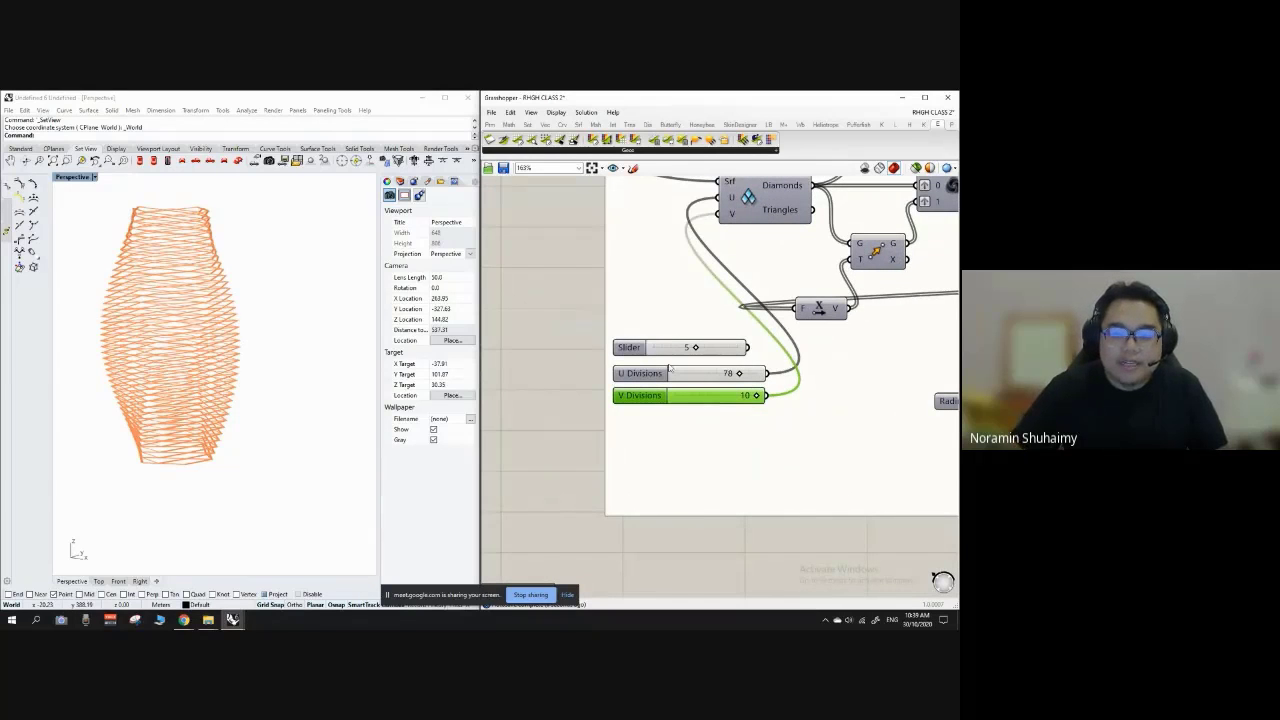
scroll(669, 369, "down", 1)
key("Delete")
double_click(591, 411)
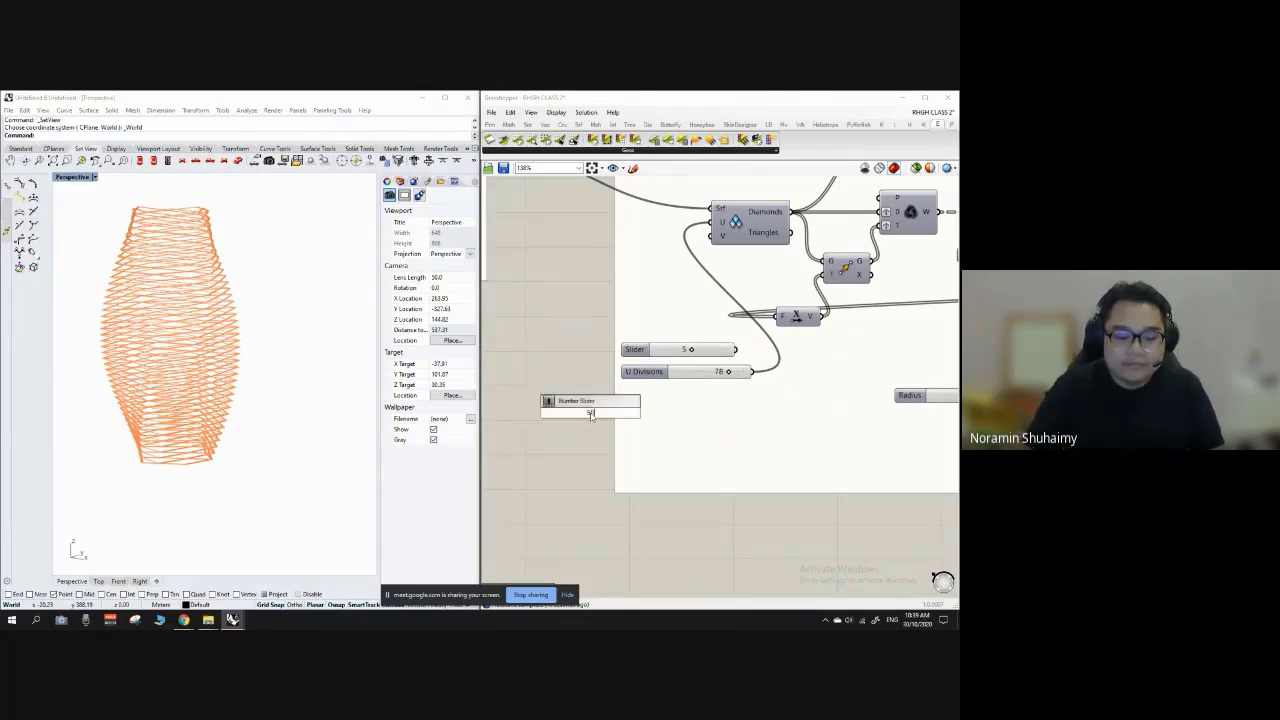
type("50")
key("Return")
left_click_drag(591, 411, 711, 236)
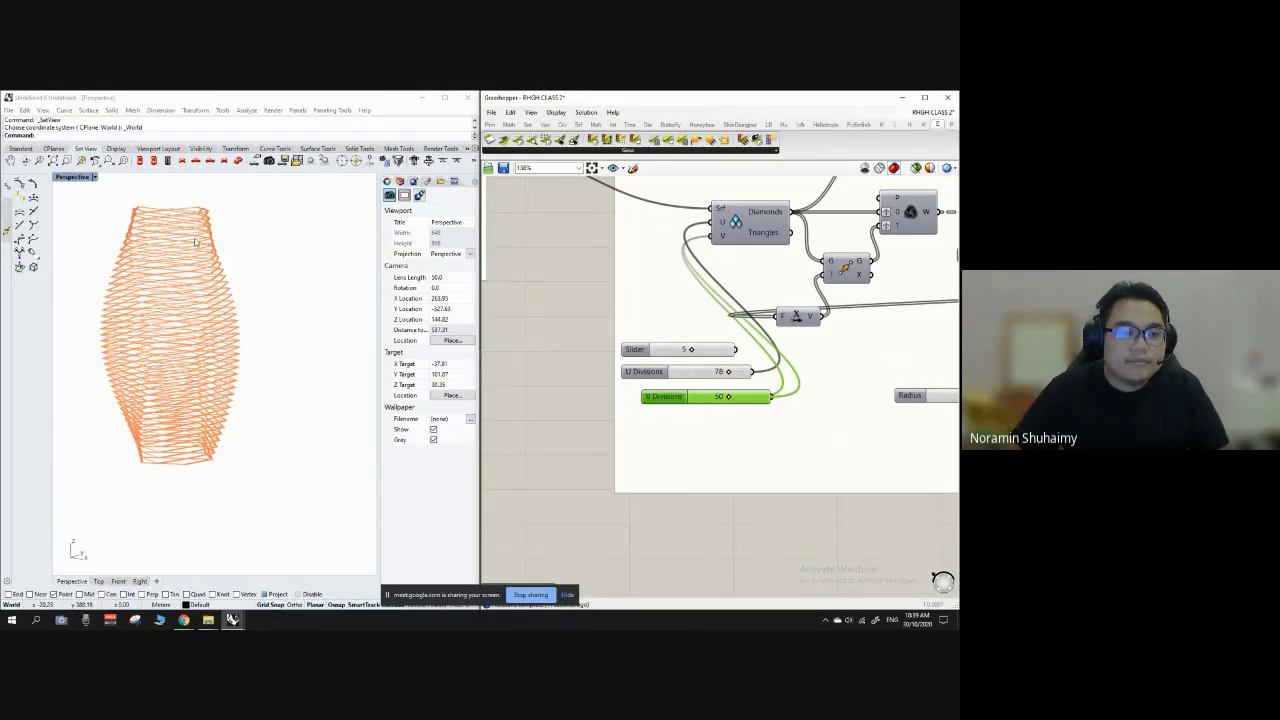
Step: Set the V Divisions of the diamond panels to 35
right_click_drag(196, 243, 250, 310)
left_click(560, 340)
scroll(190, 300, "up", 10)
scroll(842, 345, "up", 2)
double_click(671, 417)
type("35")
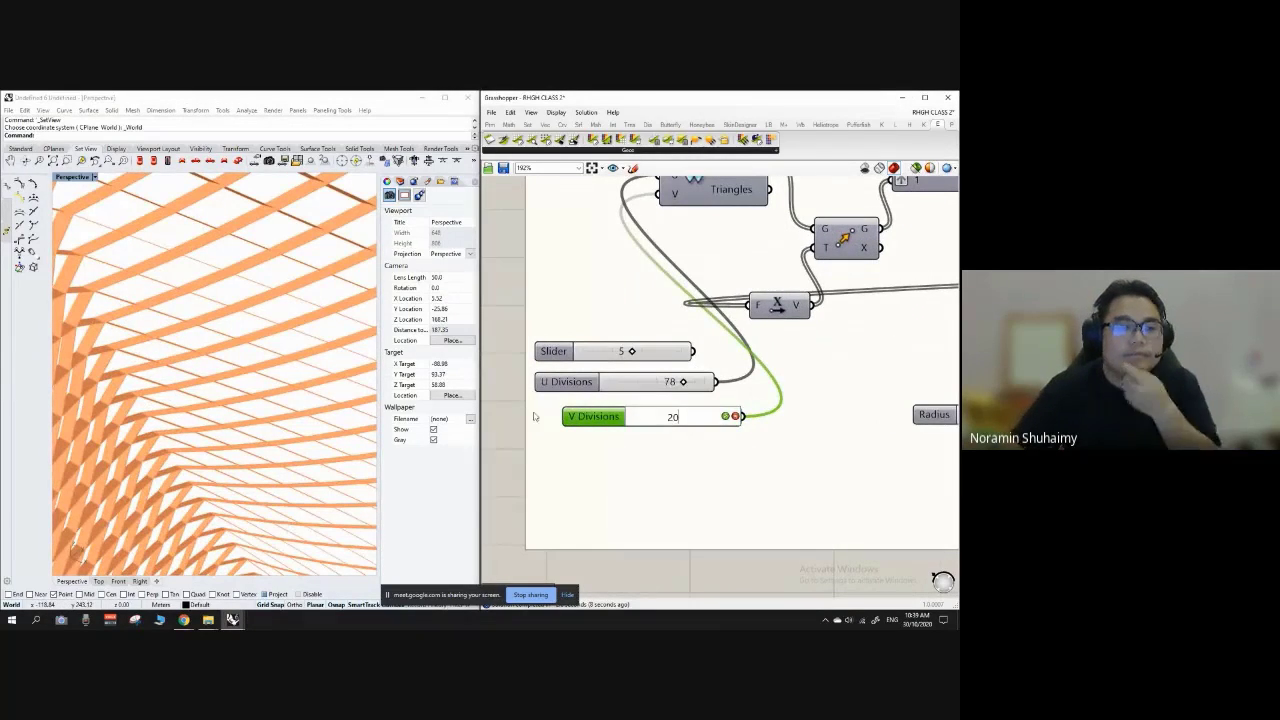
scroll(332, 393, "down", 3)
key("Return")
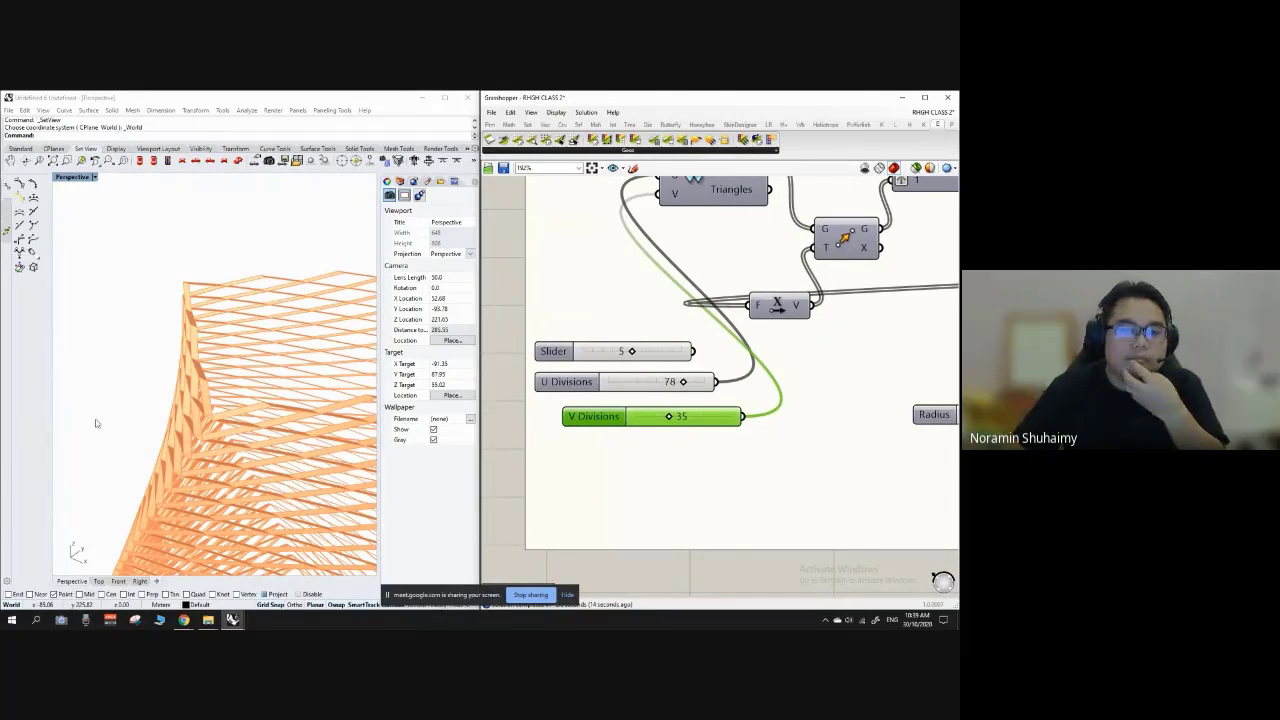
Step: Examine the tower's denser diamond panelling from several angles along with the components of the diamond panel group
scroll(215, 385, "down", 8)
right_click_drag(217, 395, 168, 332)
scroll(155, 320, "up", 8)
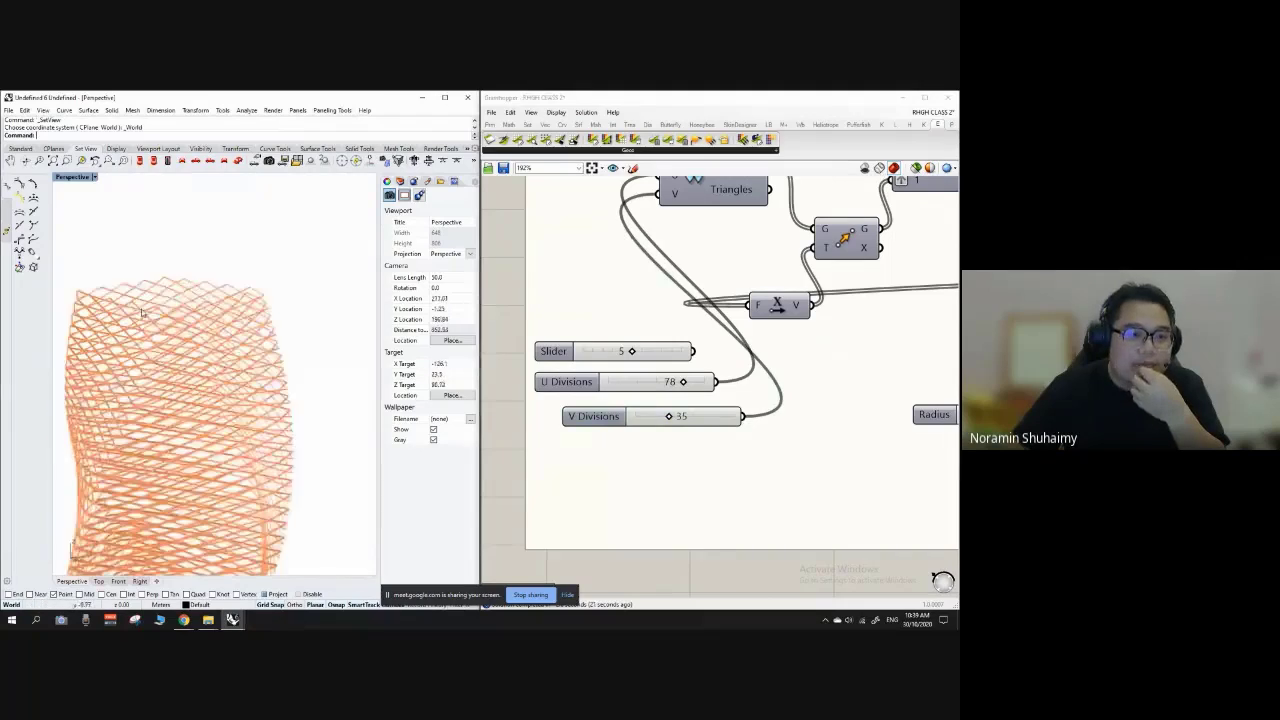
scroll(641, 325, "down", 3)
right_click_drag(948, 388, 738, 430)
scroll(752, 432, "up", 2)
scroll(753, 432, "up", 2)
scroll(195, 290, "down", 7)
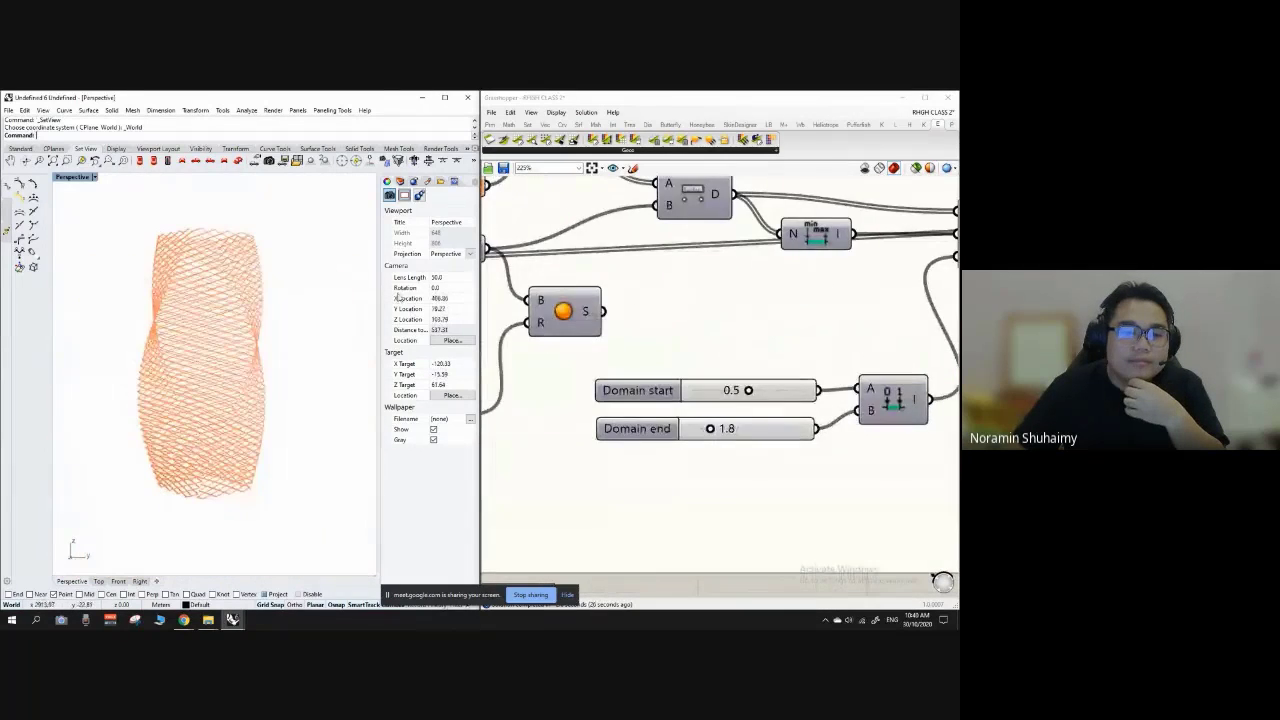
scroll(720, 330, "down", 4)
scroll(620, 300, "up", 2)
scroll(605, 290, "down", 4)
scroll(660, 360, "down", 1)
right_click_drag(352, 354, 300, 306)
scroll(300, 306, "up", 5)
scroll(295, 290, "down", 3)
scroll(281, 241, "up", 4)
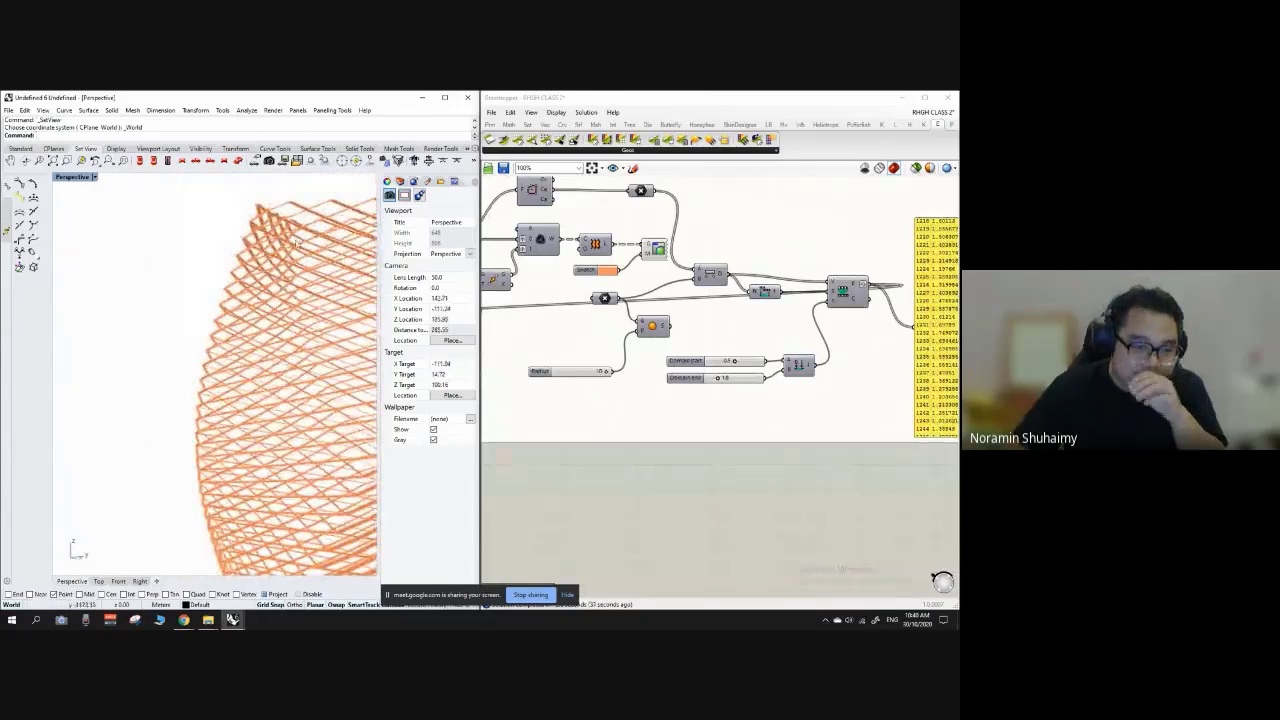
right_click_drag(284, 262, 254, 291)
scroll(669, 261, "down", 2)
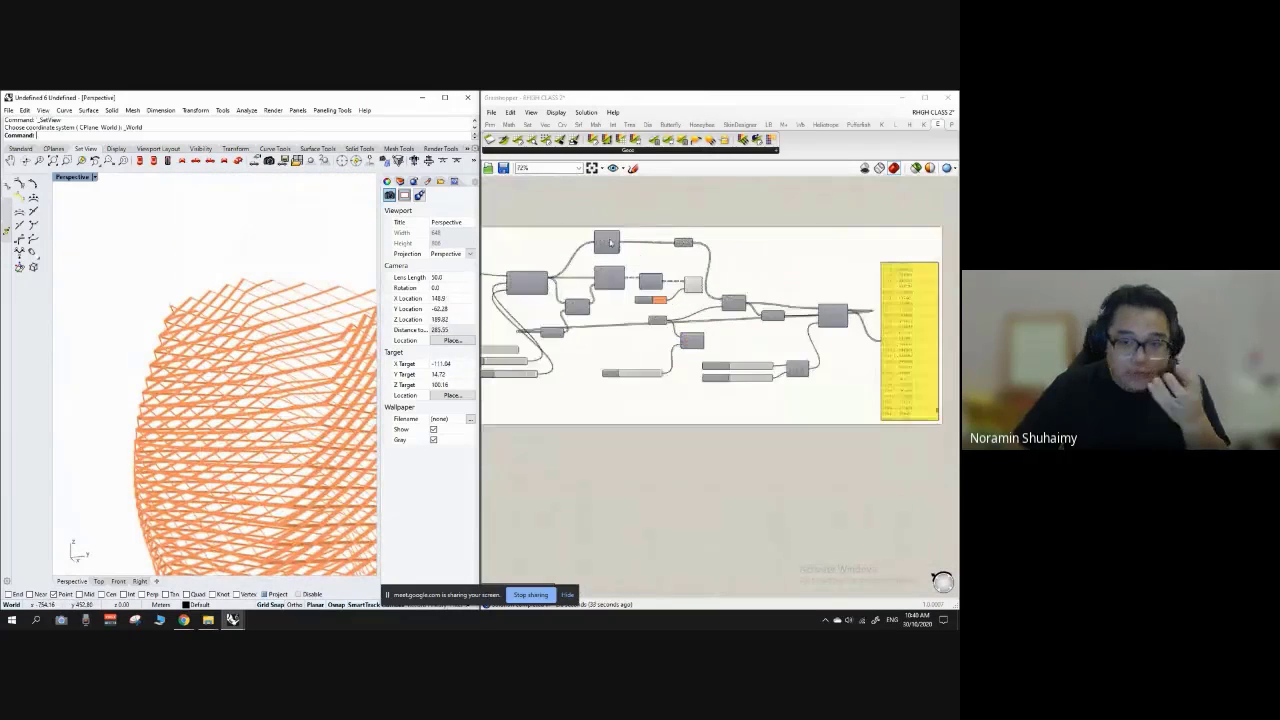
scroll(669, 261, "up", 2)
left_click(613, 245)
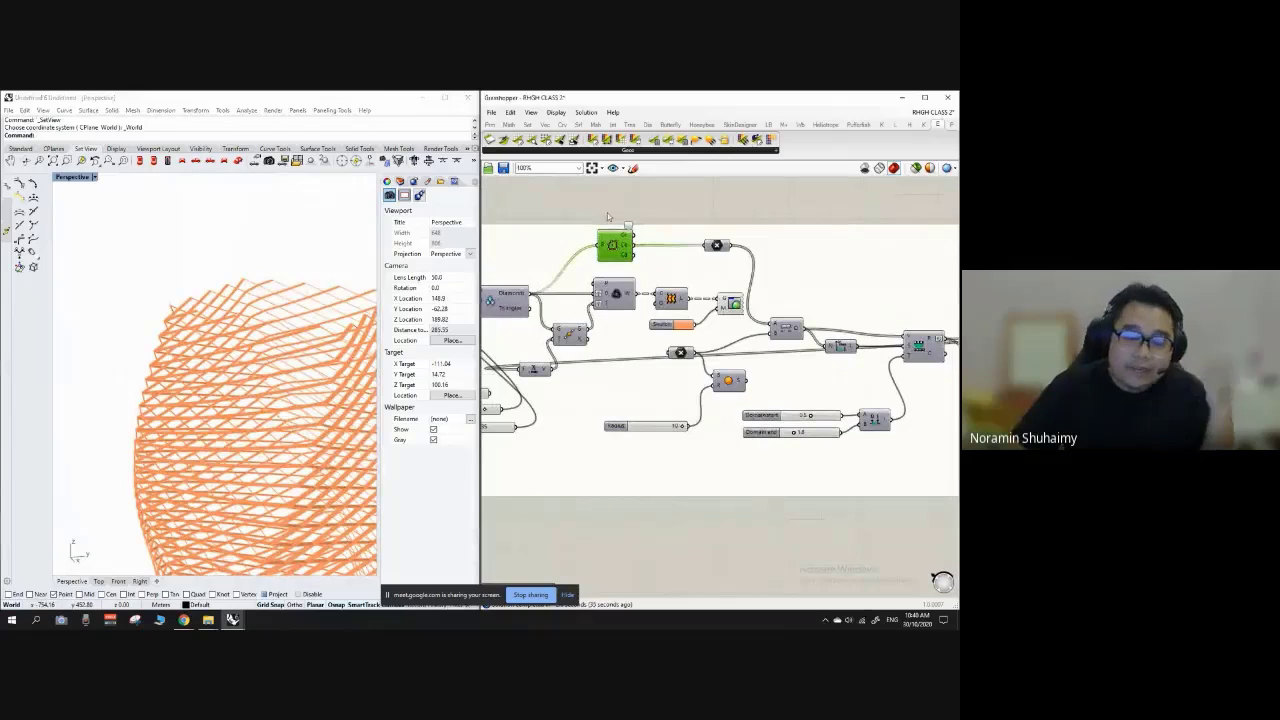
left_click(607, 217)
Step: Rearrange the division sliders in the diamond panel group into a left-aligned vertical stack
scroll(802, 280, "down", 4)
scroll(546, 248, "up", 2)
mouse_move(657, 282)
left_mouse_down()
mouse_move(615, 286)
mouse_move(646, 283)
left_mouse_up()
scroll(649, 372, "up", 2)
left_click_drag(701, 415, 669, 370)
scroll(625, 261, "down", 3)
left_click(558, 338)
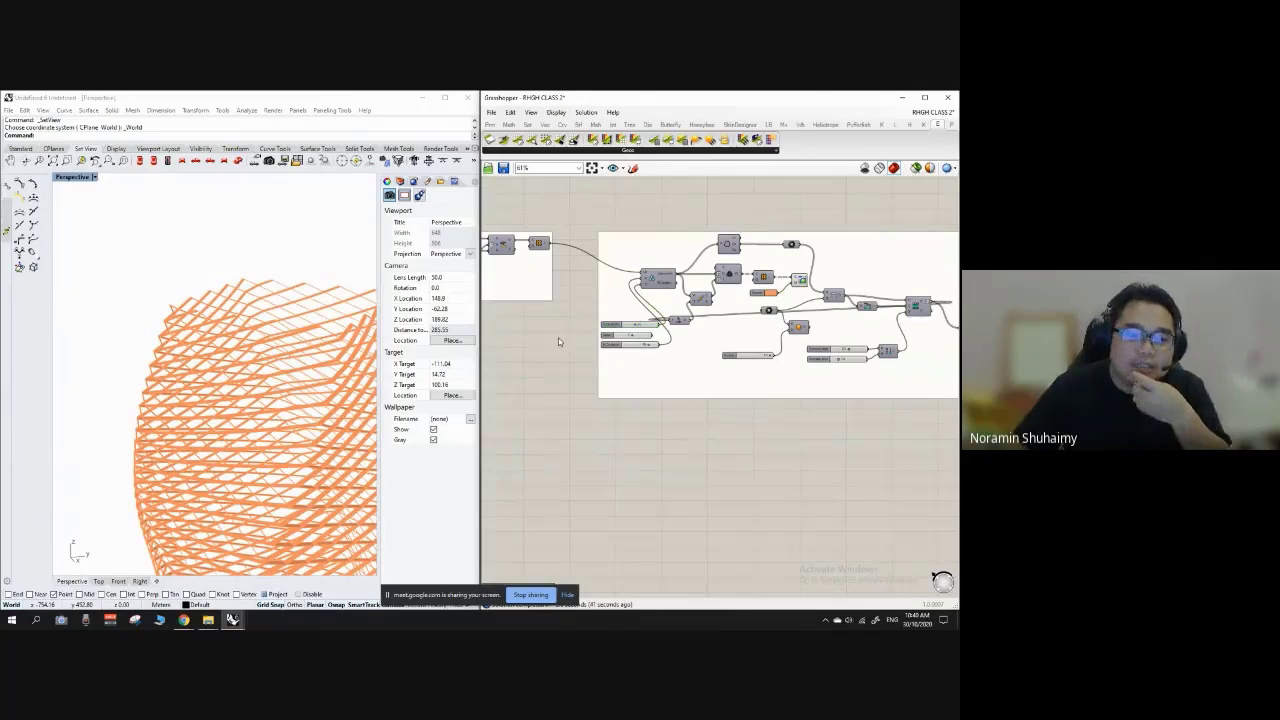
Step: Inspect the twisted diamond lattice tower up close and as a whole, from its base to its top
scroll(300, 335, "down", 9)
scroll(241, 340, "up", 5)
right_click_drag(292, 362, 229, 319)
scroll(241, 342, "up", 3)
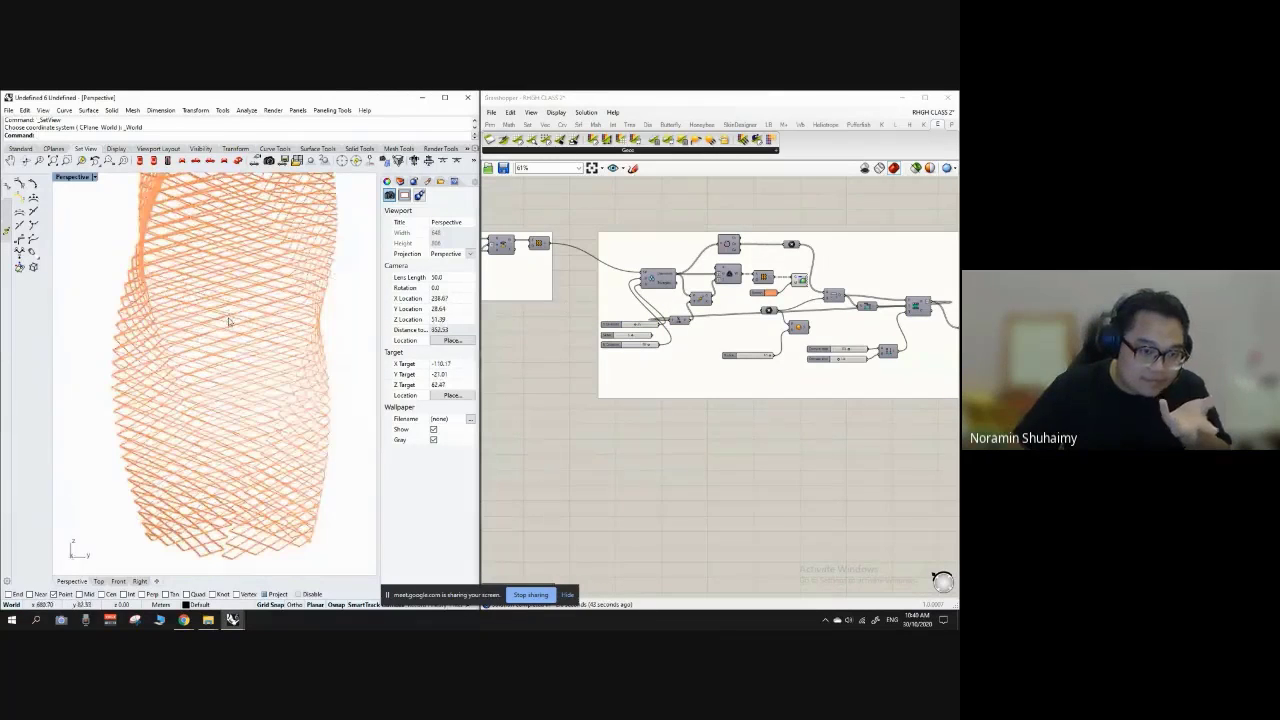
scroll(230, 350, "down", 4)
scroll(239, 484, "up", 7)
scroll(239, 484, "up", 3)
scroll(259, 369, "down", 8)
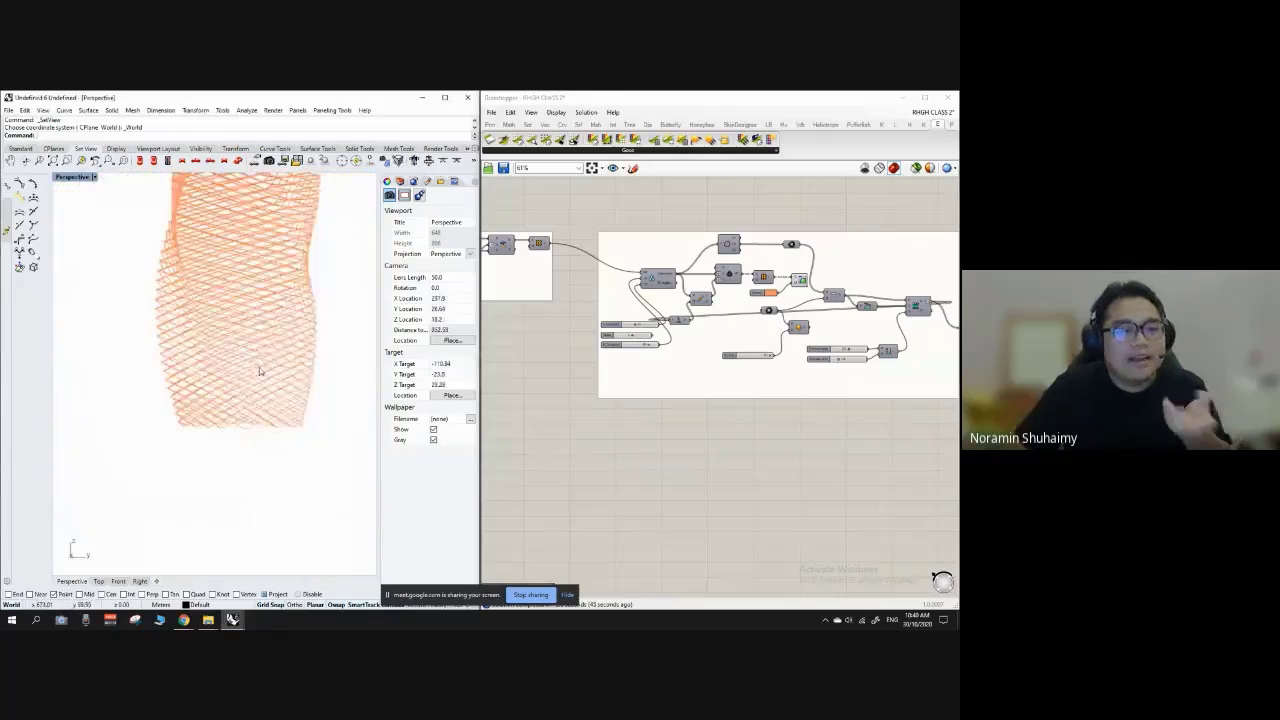
mouse_move(259, 369)
right_mouse_down()
mouse_move(295, 346)
mouse_move(272, 384)
right_mouse_up()
scroll(295, 346, "down", 6)
scroll(245, 368, "up", 12)
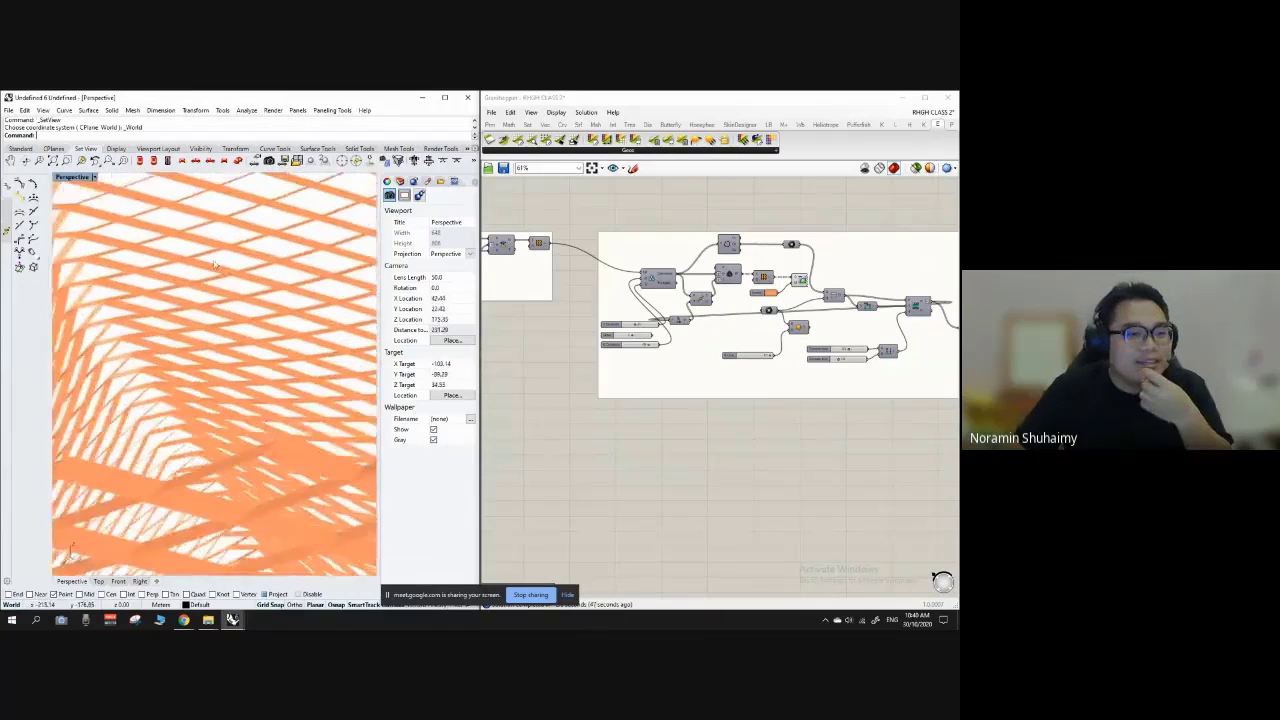
scroll(270, 285, "down", 7)
scroll(264, 240, "up", 6)
scroll(267, 240, "down", 4)
right_click_drag(267, 240, 311, 280)
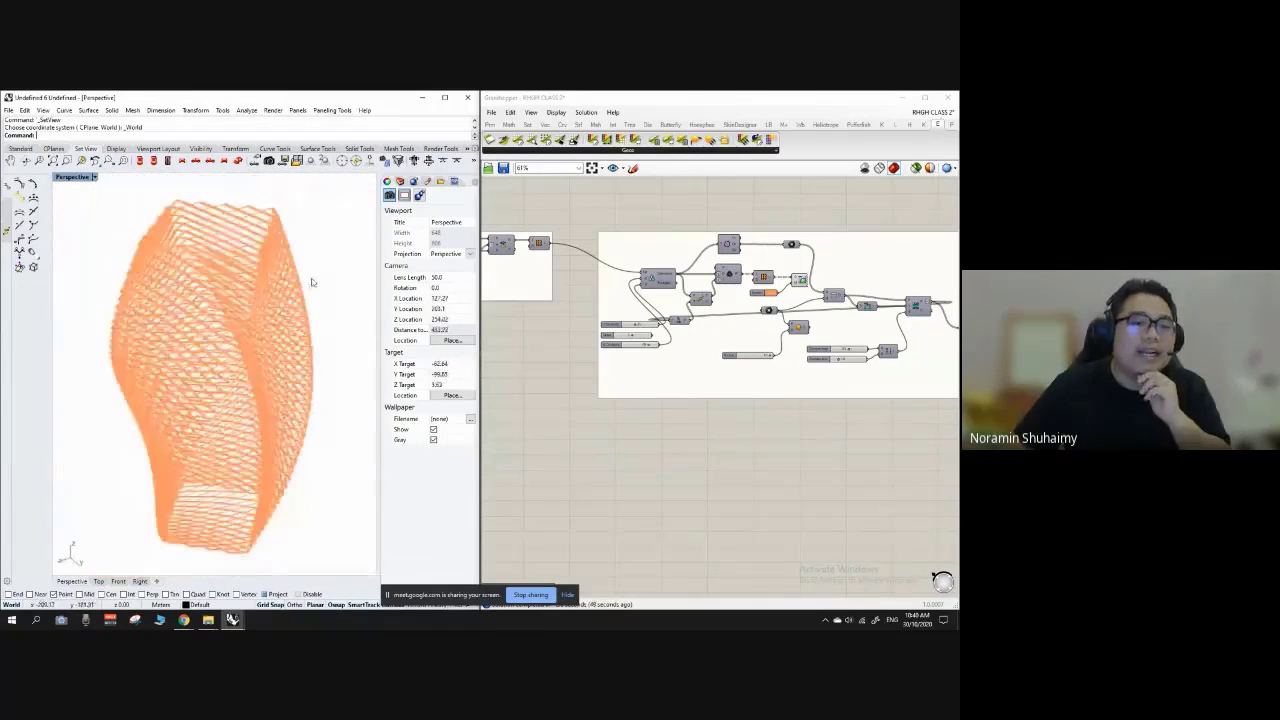
scroll(311, 280, "down", 3)
right_click_drag(262, 373, 223, 338)
scroll(765, 292, "down", 4)
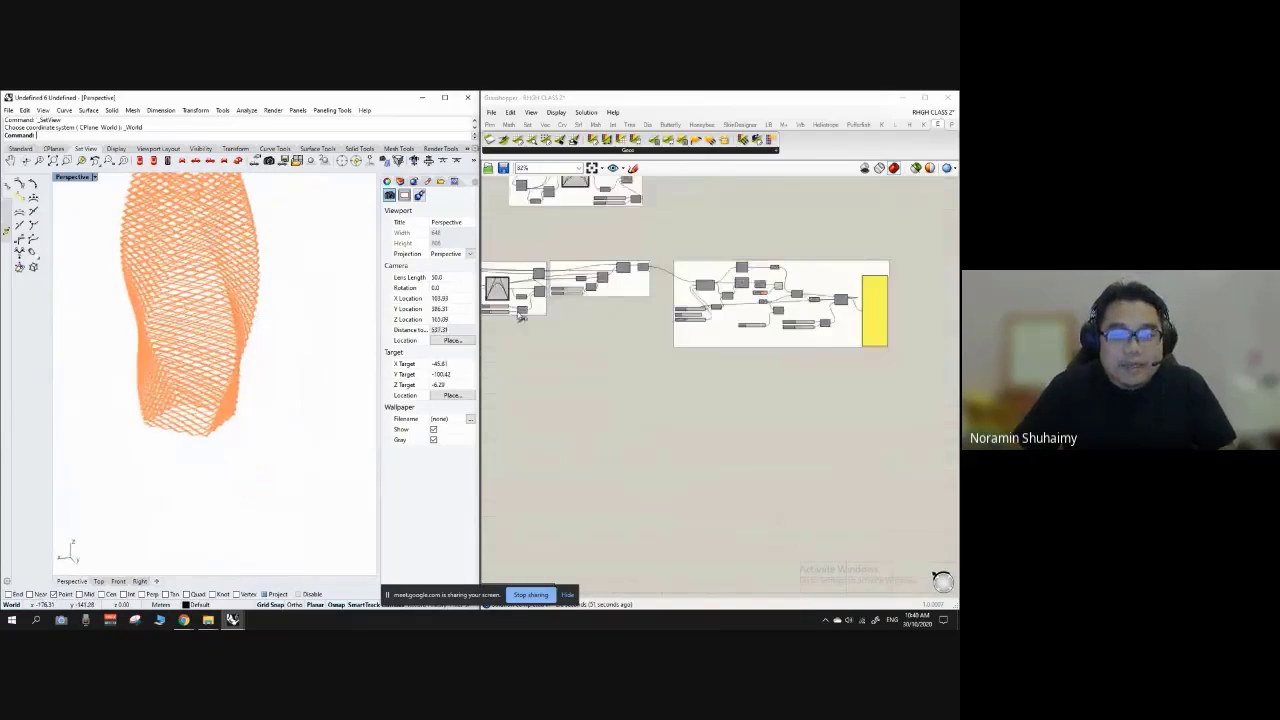
scroll(522, 300, "up", 3)
scroll(810, 283, "down", 5)
scroll(683, 269, "up", 4)
scroll(681, 268, "down", 3)
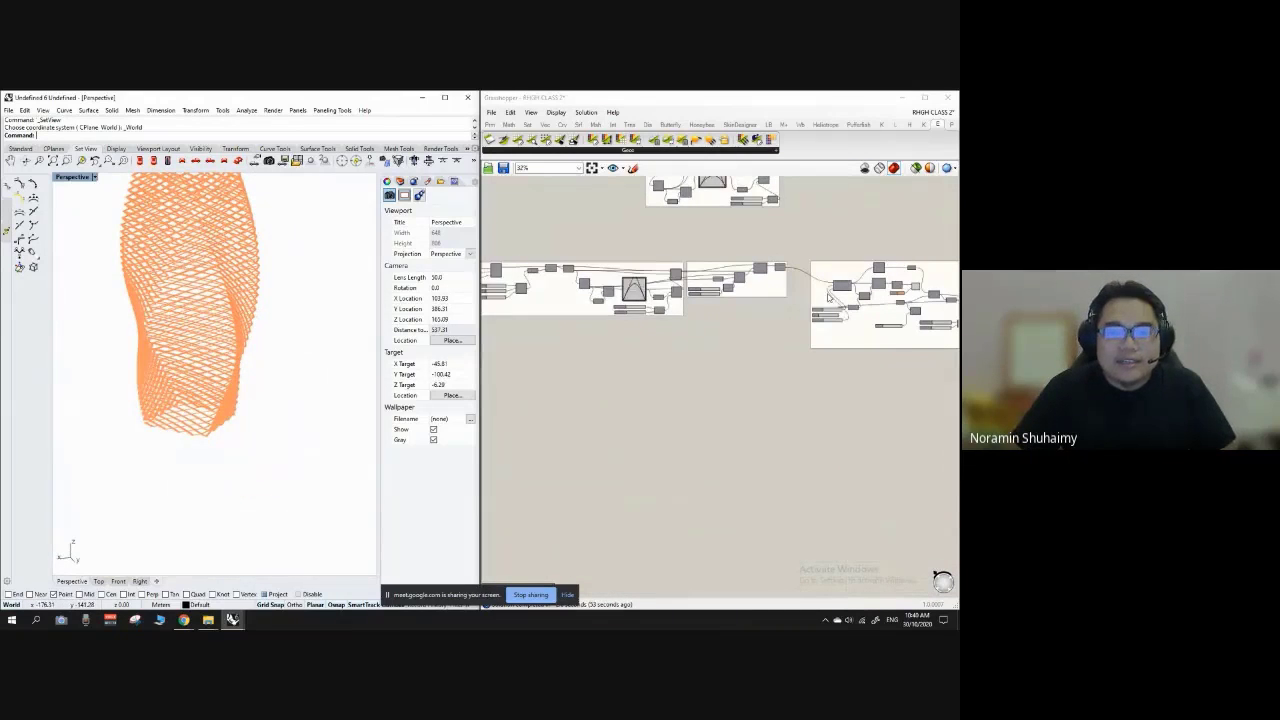
scroll(829, 297, "down", 3)
scroll(829, 277, "up", 3)
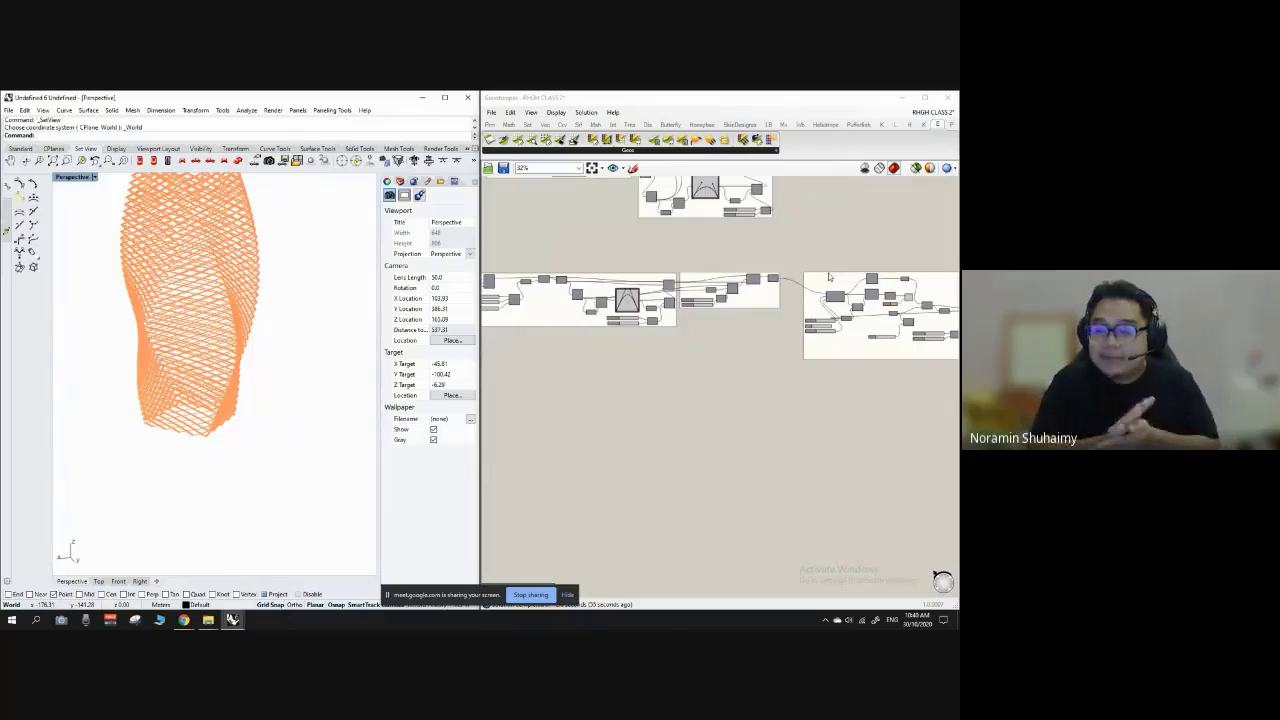
scroll(800, 286, "down", 1)
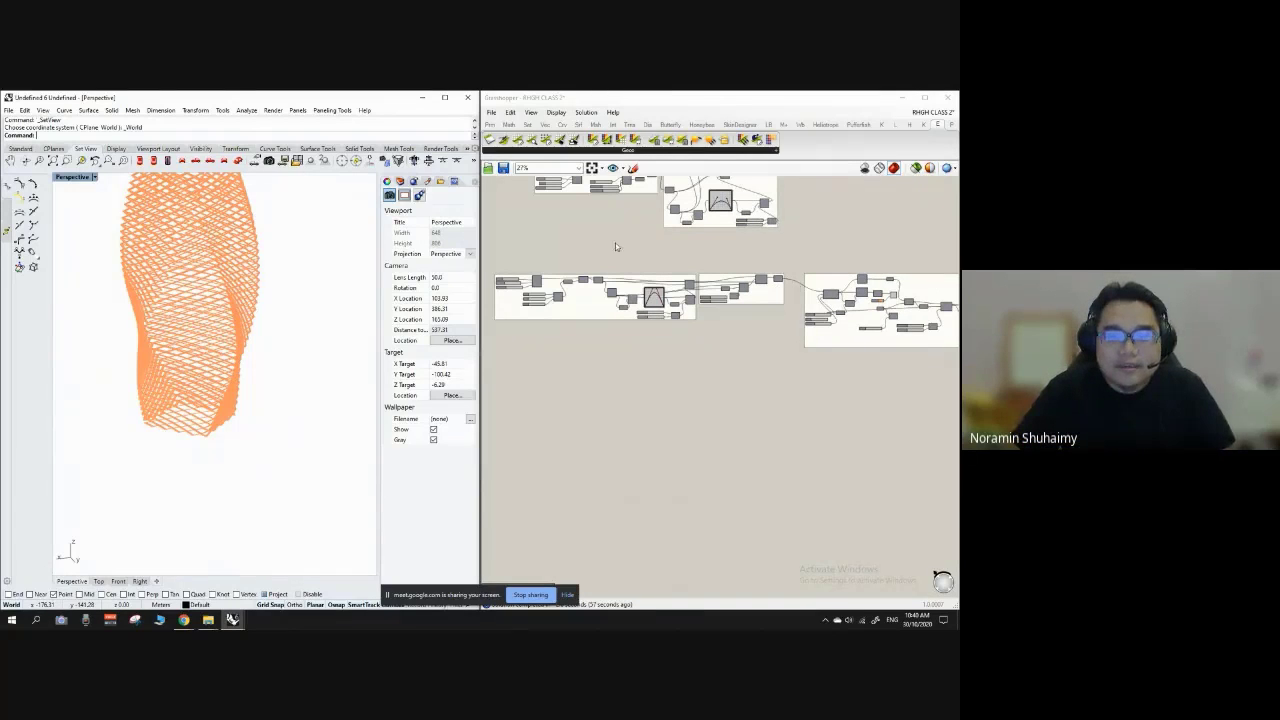
Step: Enclose the lower Graph Mapper scaling group and the adjacent new rotation group in one shared group
left_click_drag(483, 259, 797, 363)
scroll(775, 265, "up", 1)
scroll(790, 285, "up", 1)
scroll(770, 330, "down", 1)
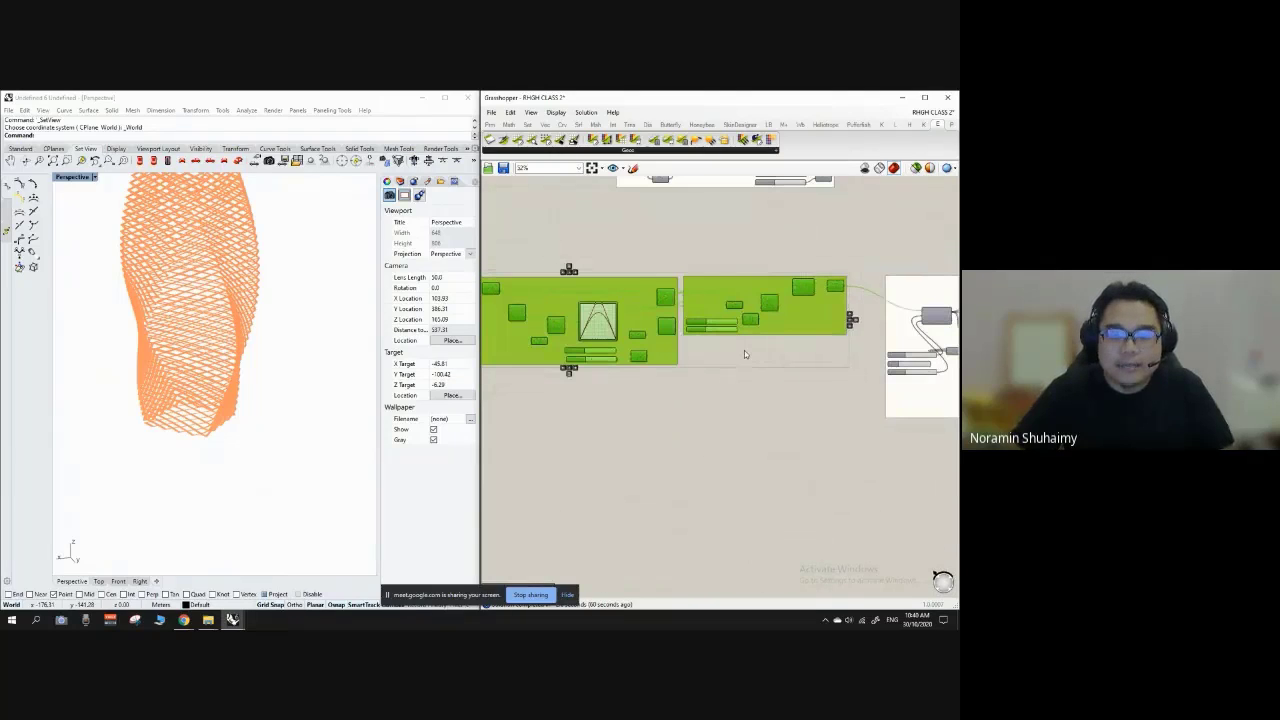
right_click(745, 350)
left_click(777, 415)
left_click(824, 438)
scroll(817, 297, "up", 5)
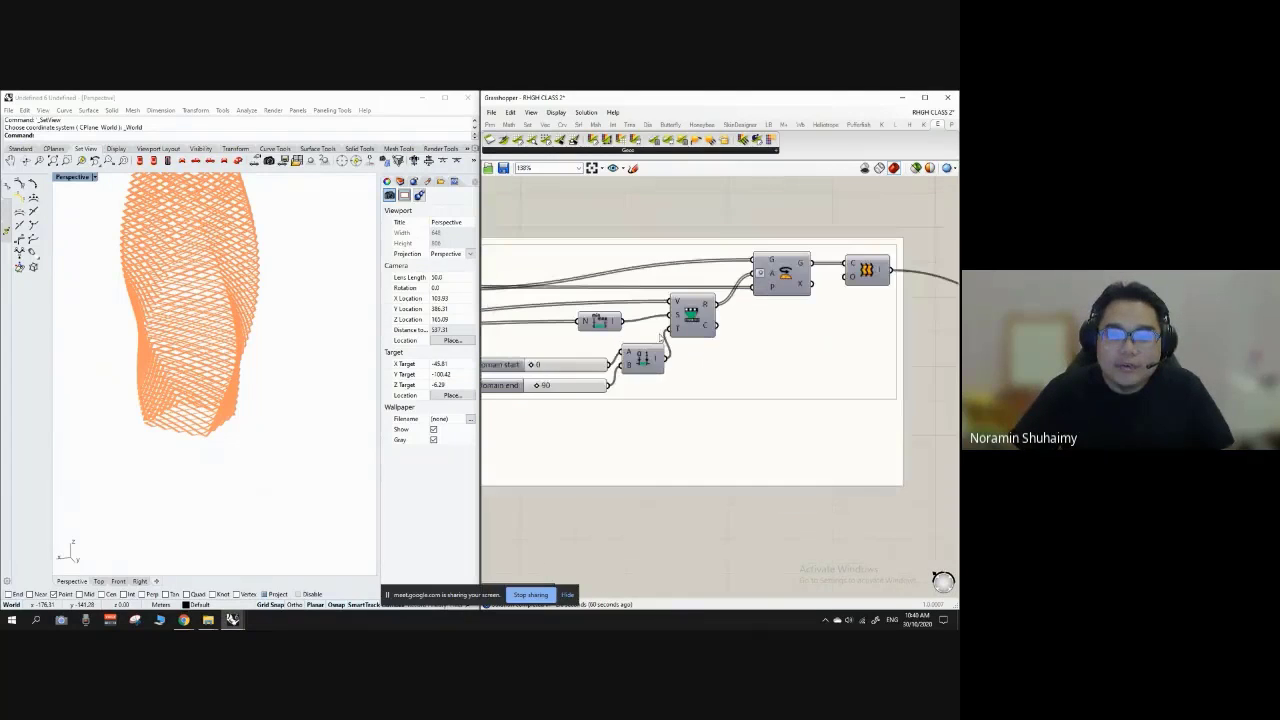
scroll(666, 323, "down", 6)
scroll(560, 343, "down", 2)
scroll(860, 376, "up", 5)
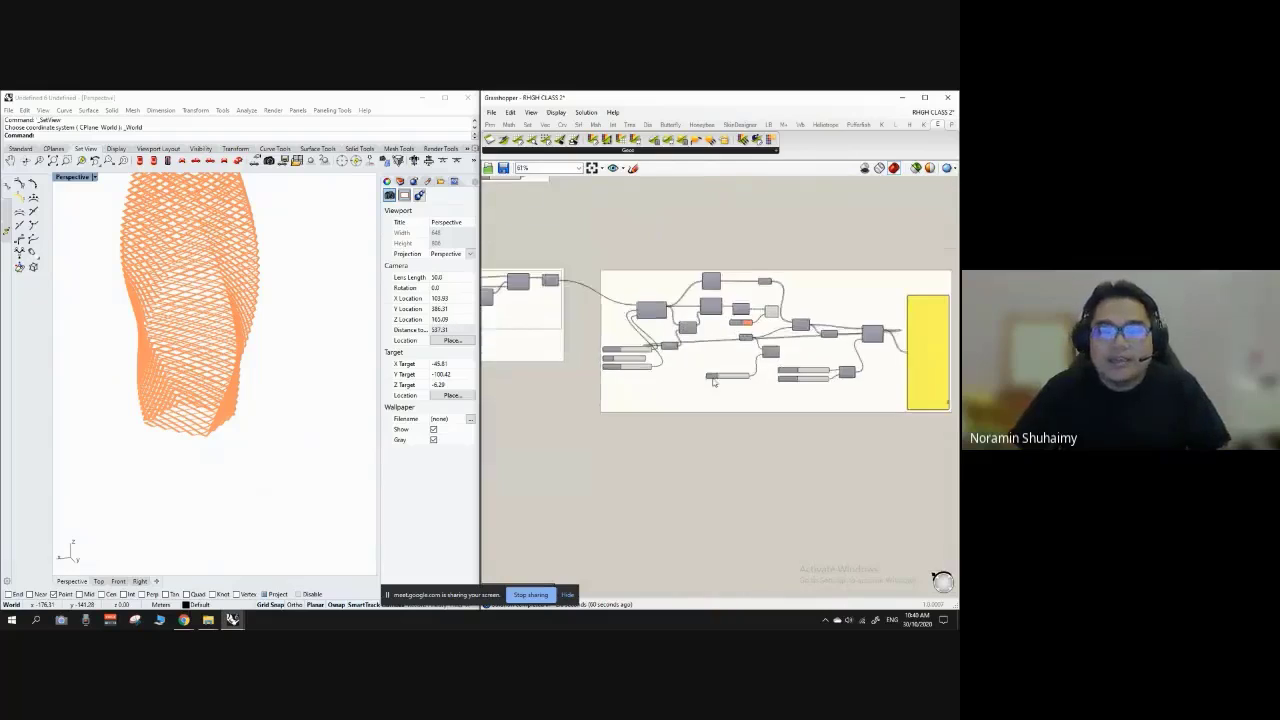
scroll(529, 310, "down", 2)
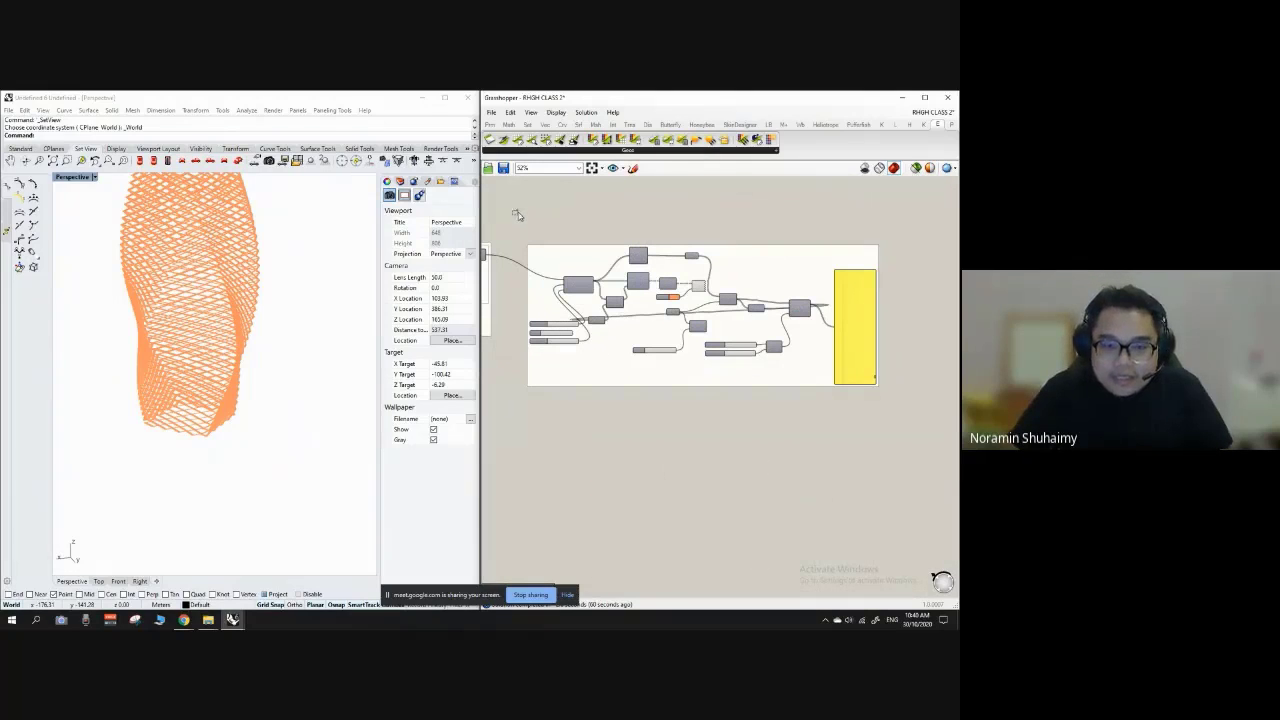
left_click_drag(517, 210, 909, 427)
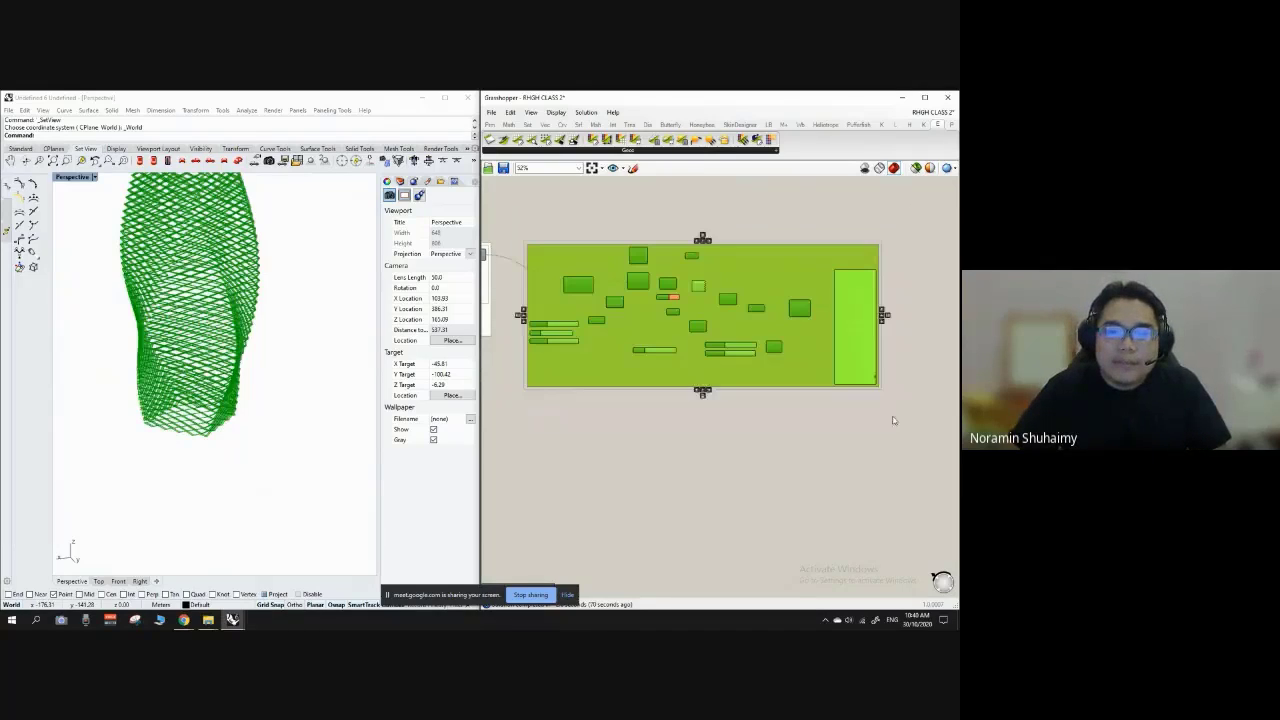
left_click(710, 223)
left_click_drag(497, 209, 906, 428)
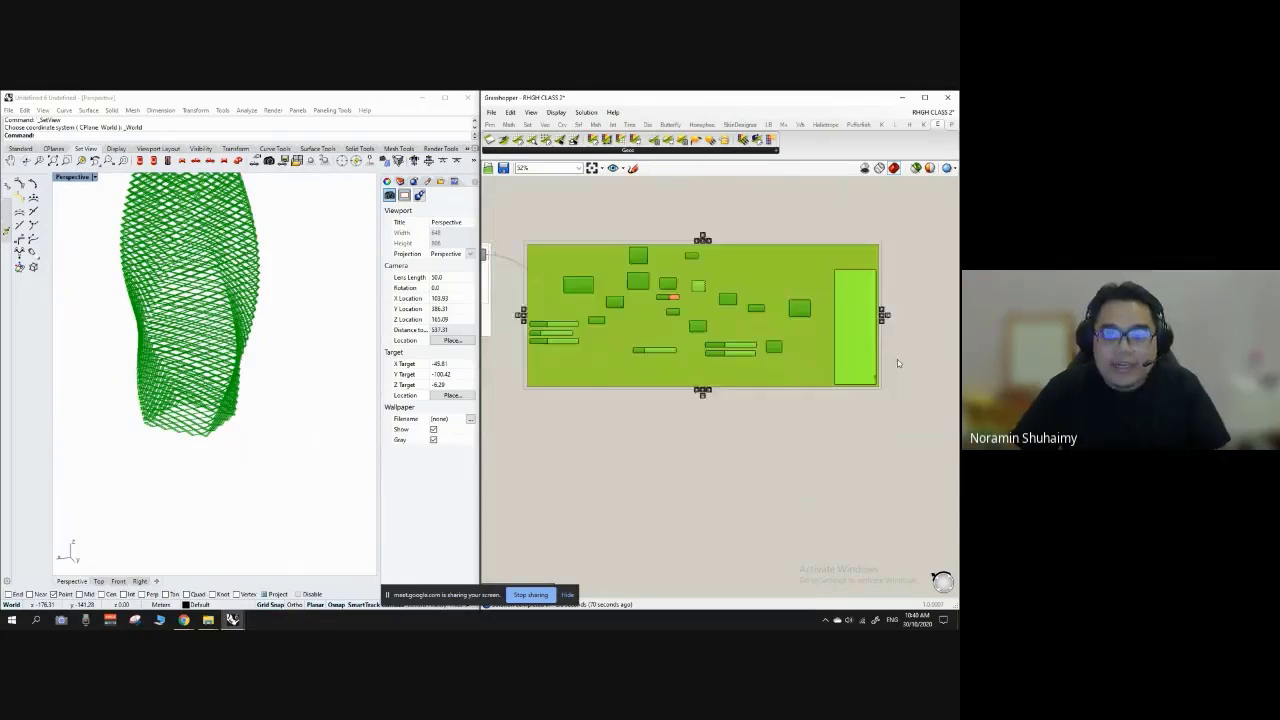
scroll(897, 359, "down", 3)
scroll(663, 322, "up", 5)
left_click(715, 413)
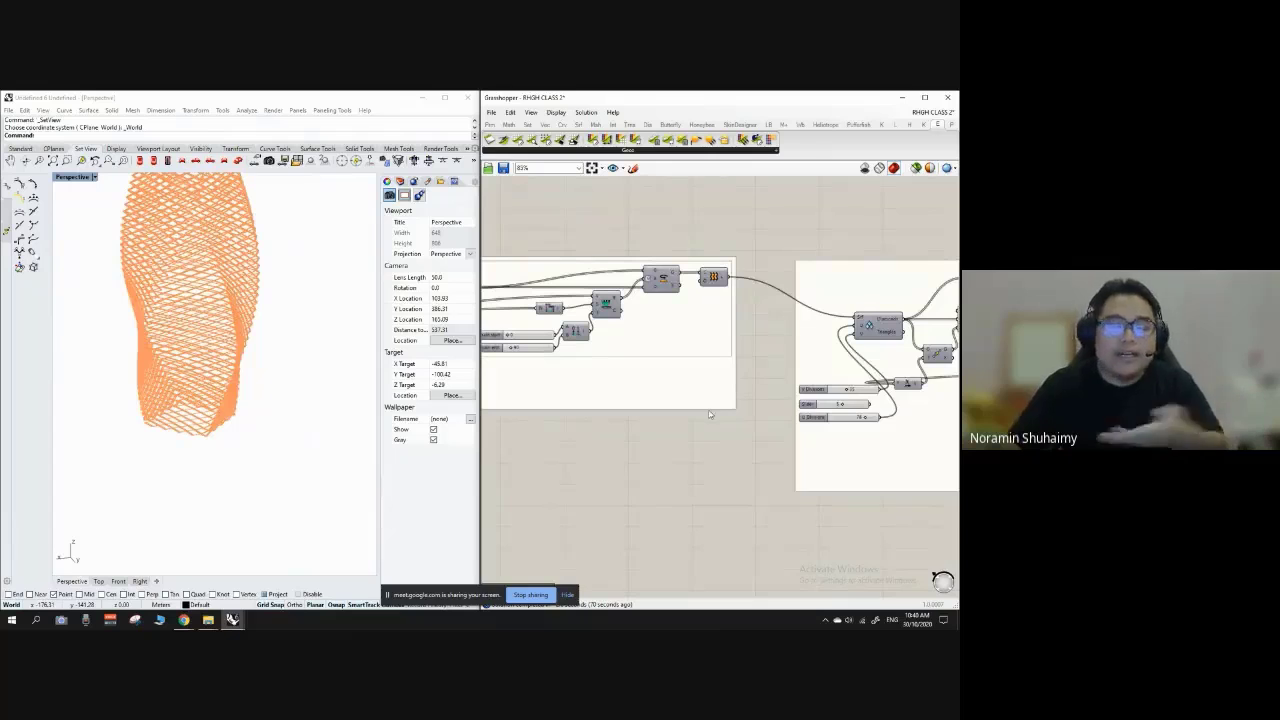
Step: Inspect the twisted diamond lattice tower up close, as a whole and from above
scroll(253, 350, "down", 5)
scroll(187, 259, "up", 3)
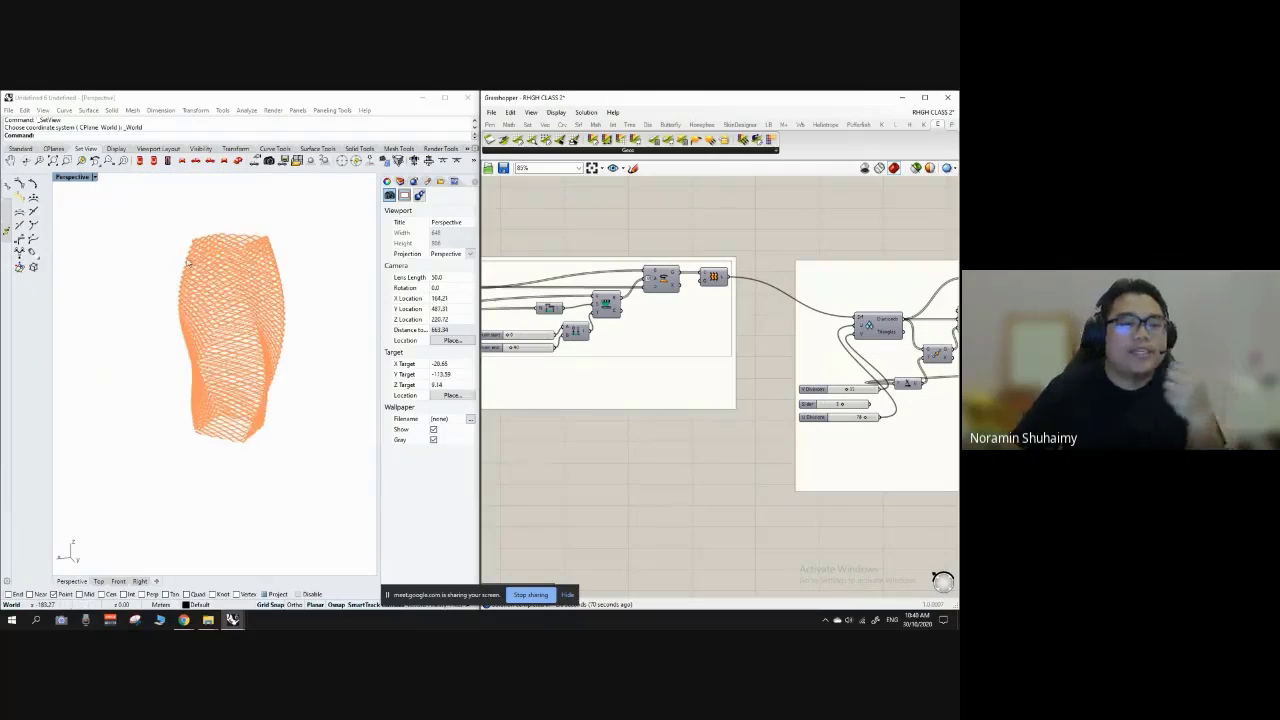
right_click_drag(187, 259, 182, 249)
scroll(200, 258, "up", 5)
scroll(205, 255, "up", 3)
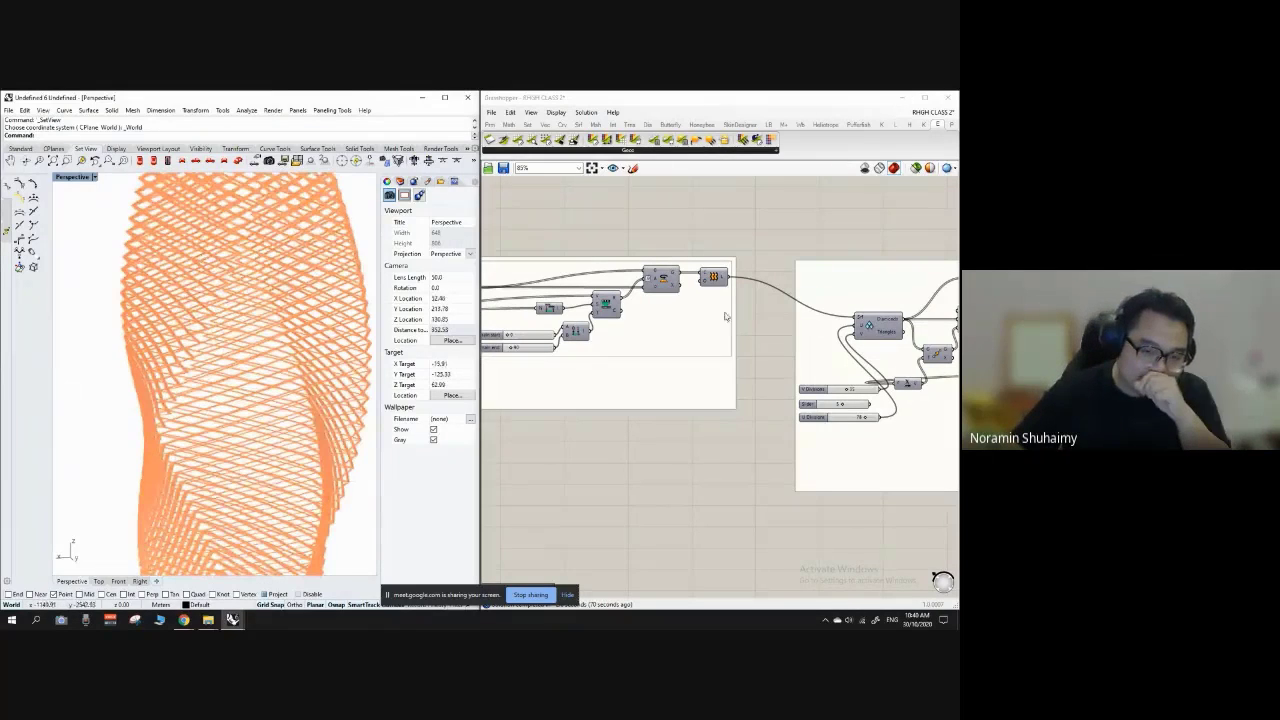
left_click(695, 228)
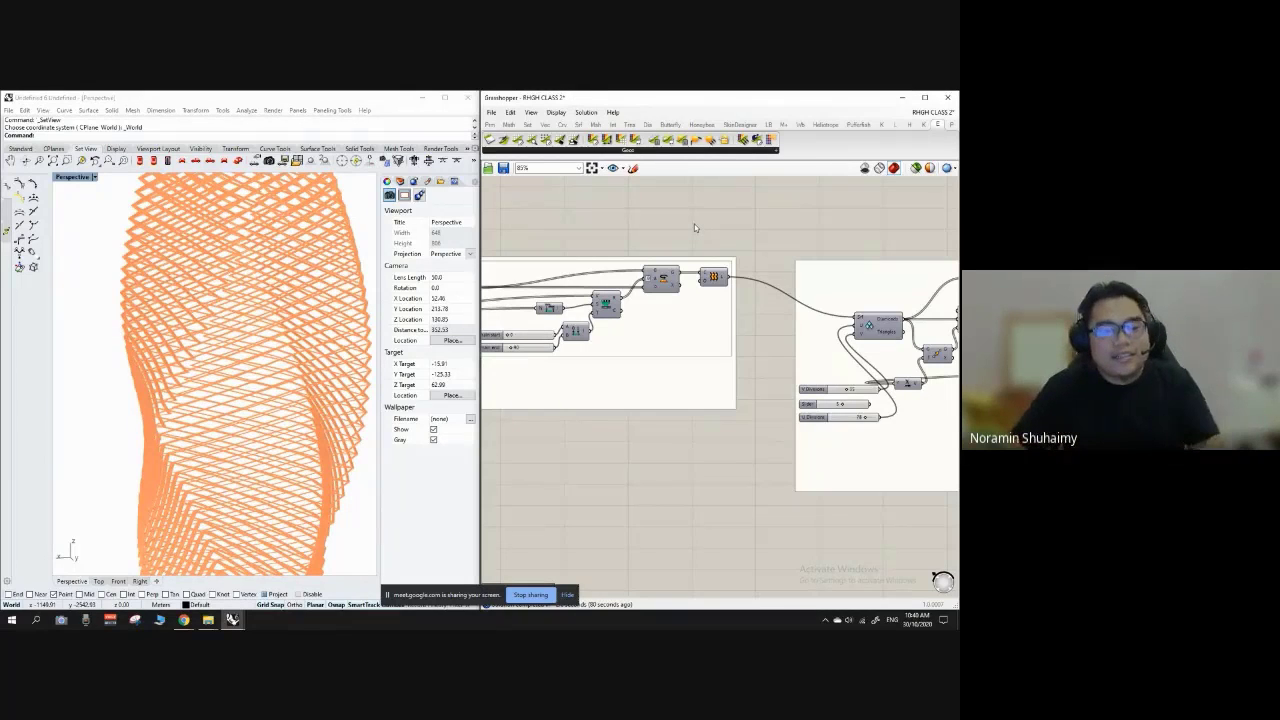
right_click_drag(284, 325, 344, 352)
scroll(335, 345, "down", 8)
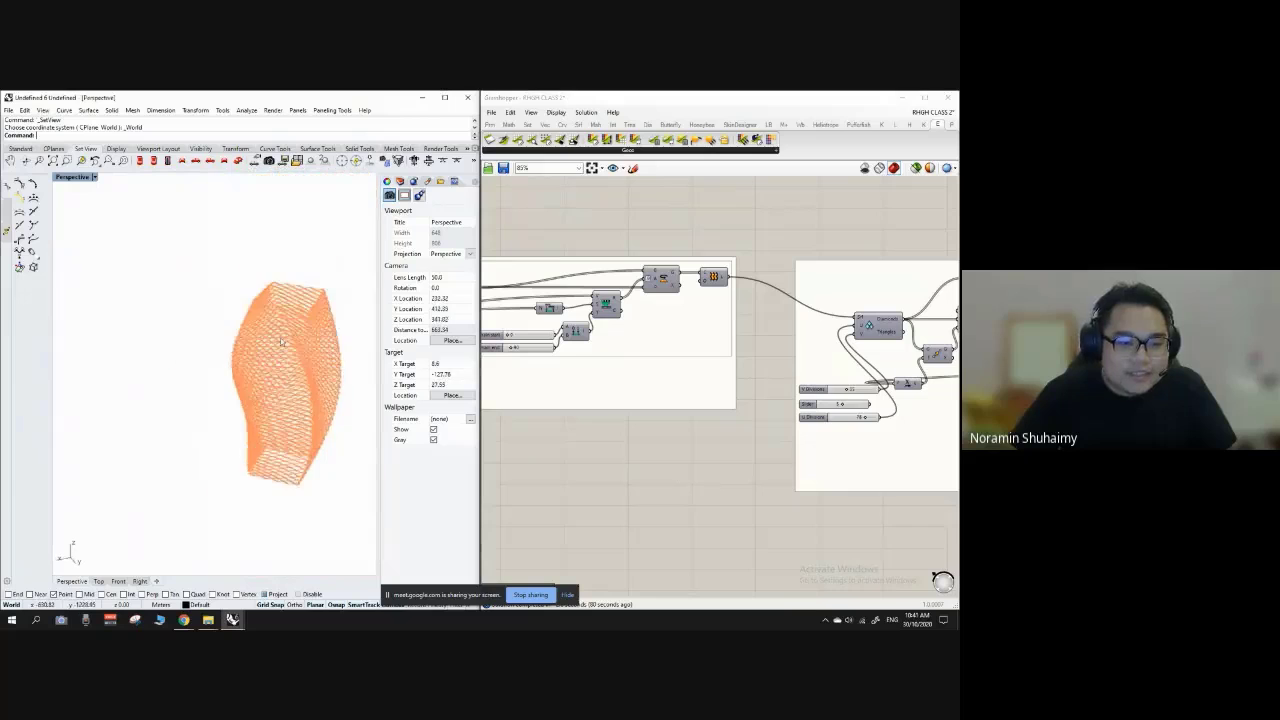
scroll(283, 305, "up", 7)
right_click_drag(283, 250, 300, 298)
scroll(310, 250, "down", 3)
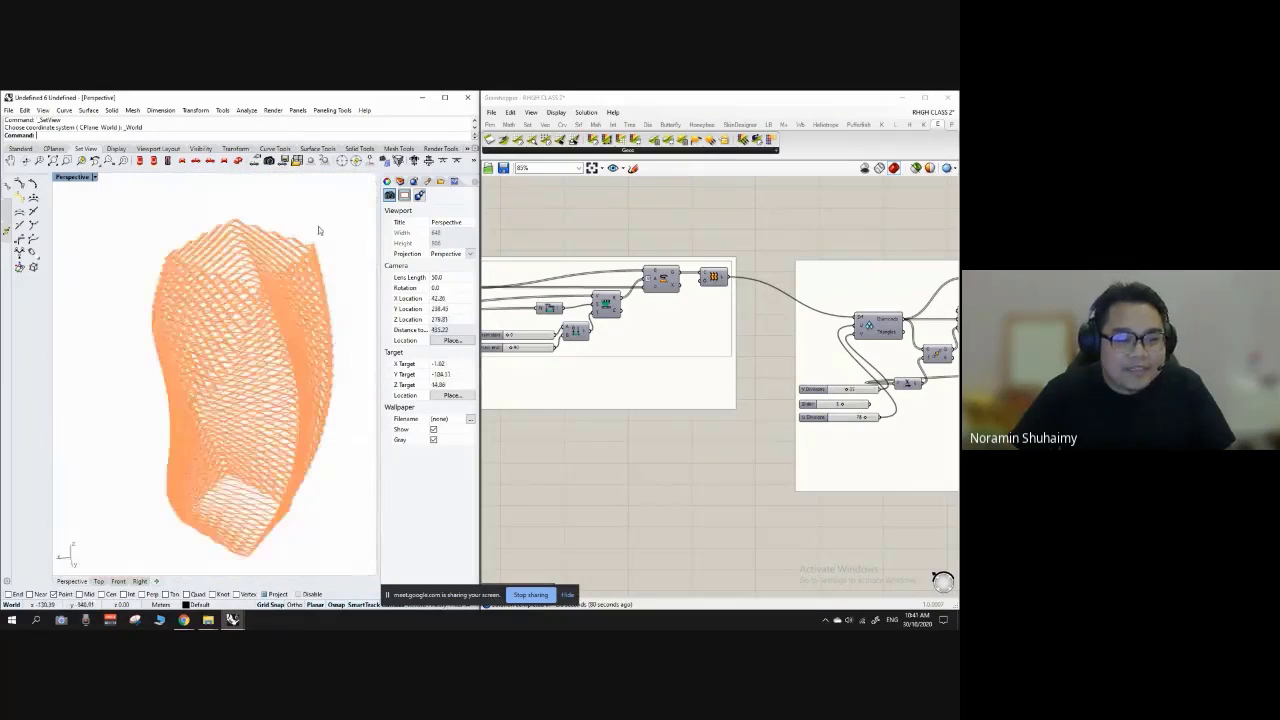
scroll(295, 235, "up", 6)
scroll(292, 238, "down", 4)
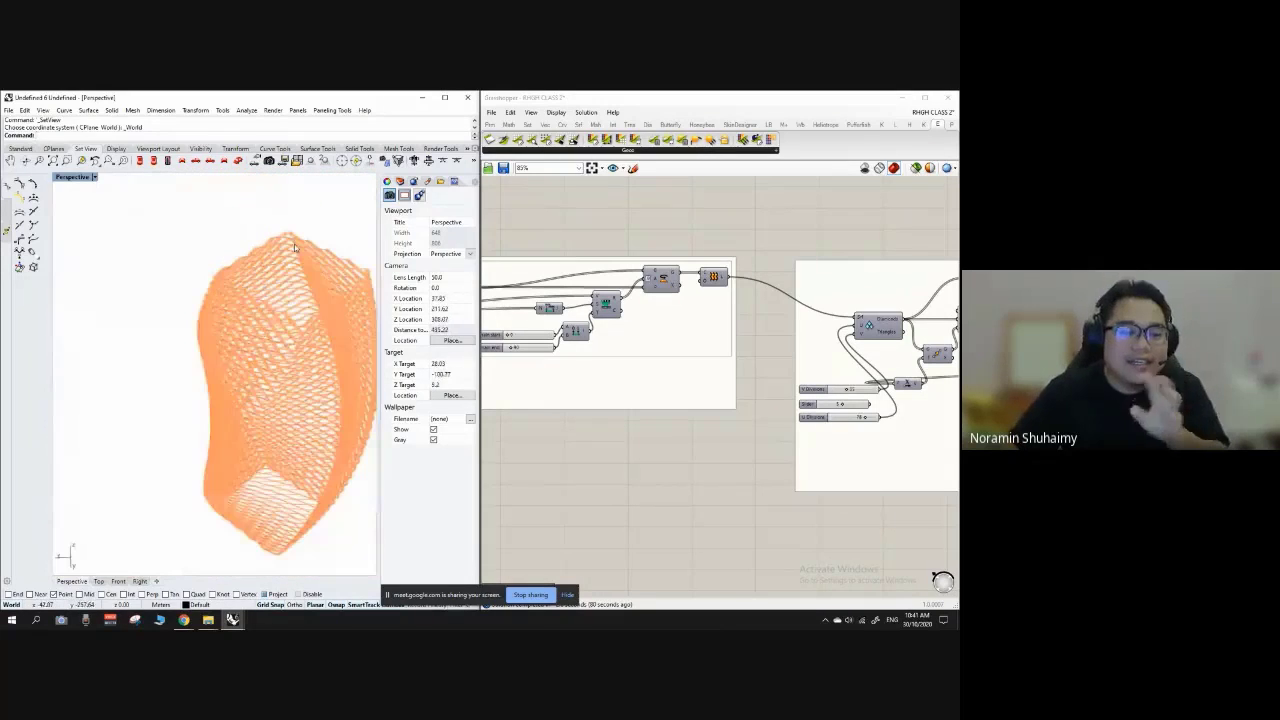
right_click_drag(292, 295, 279, 257)
Step: Examine the diamond panel group's layout, its division sliders and its link from the loft group
right_click_drag(703, 244, 681, 248)
scroll(645, 275, "down", 3)
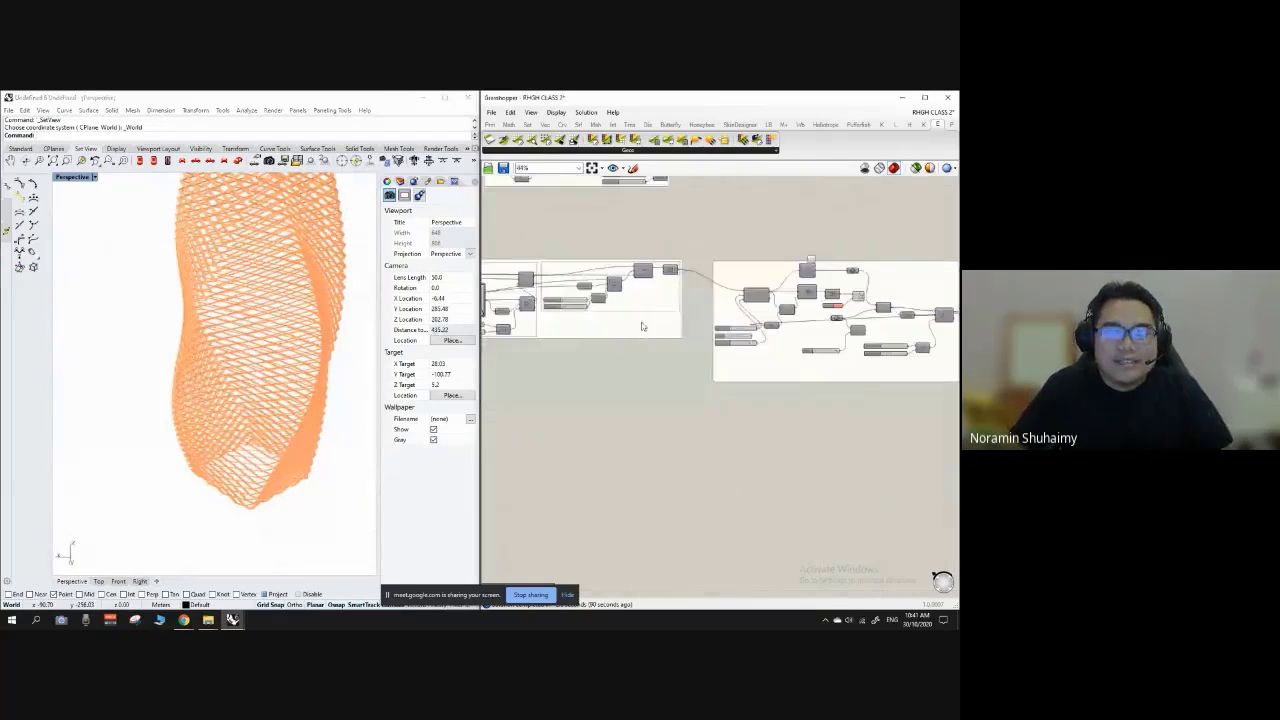
scroll(641, 330, "up", 1)
left_click(640, 331)
scroll(680, 340, "down", 2)
left_click(685, 345)
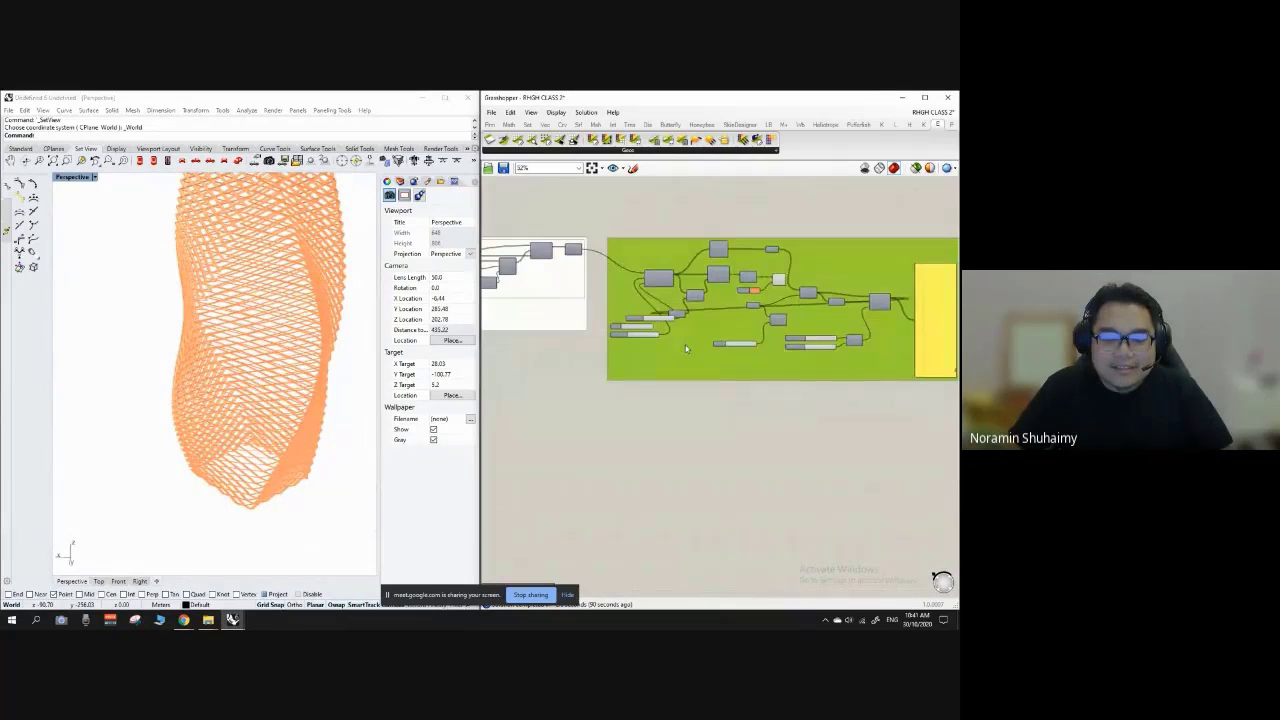
scroll(700, 345, "up", 6)
left_click(663, 350)
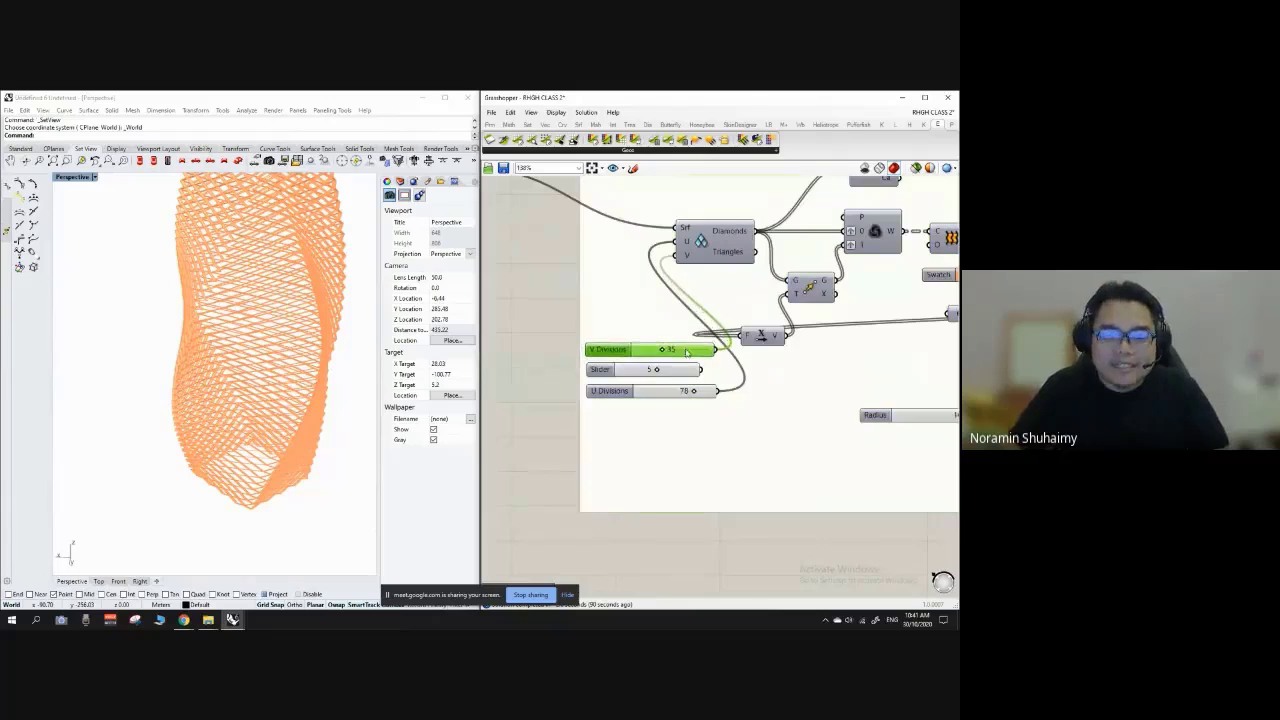
scroll(663, 350, "down", 3)
left_click(667, 316)
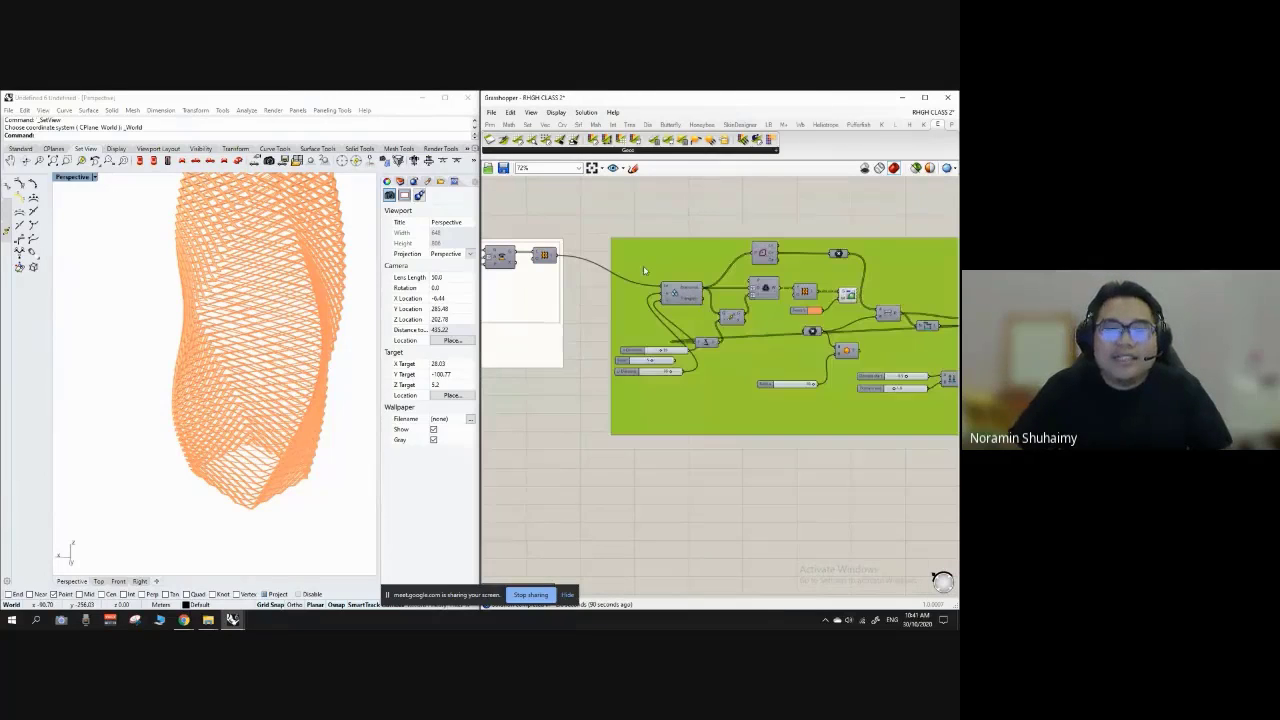
scroll(667, 316, "up", 2)
left_click(683, 355)
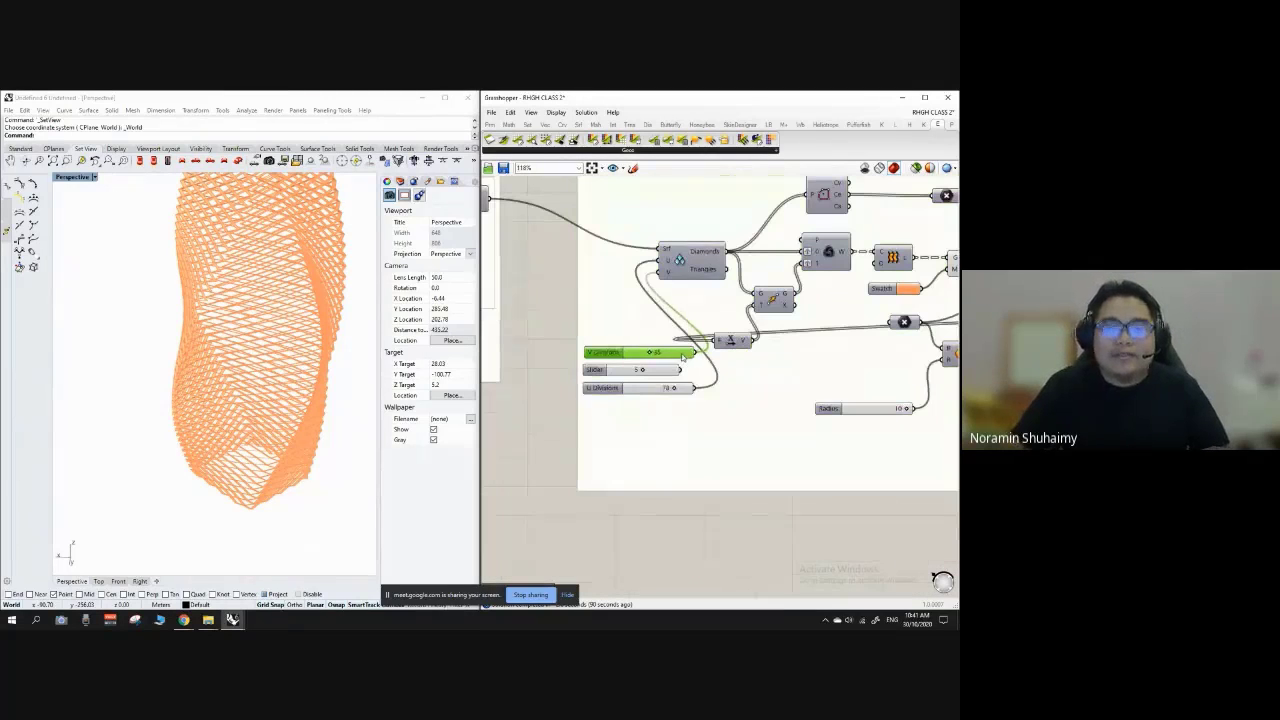
left_click(531, 260)
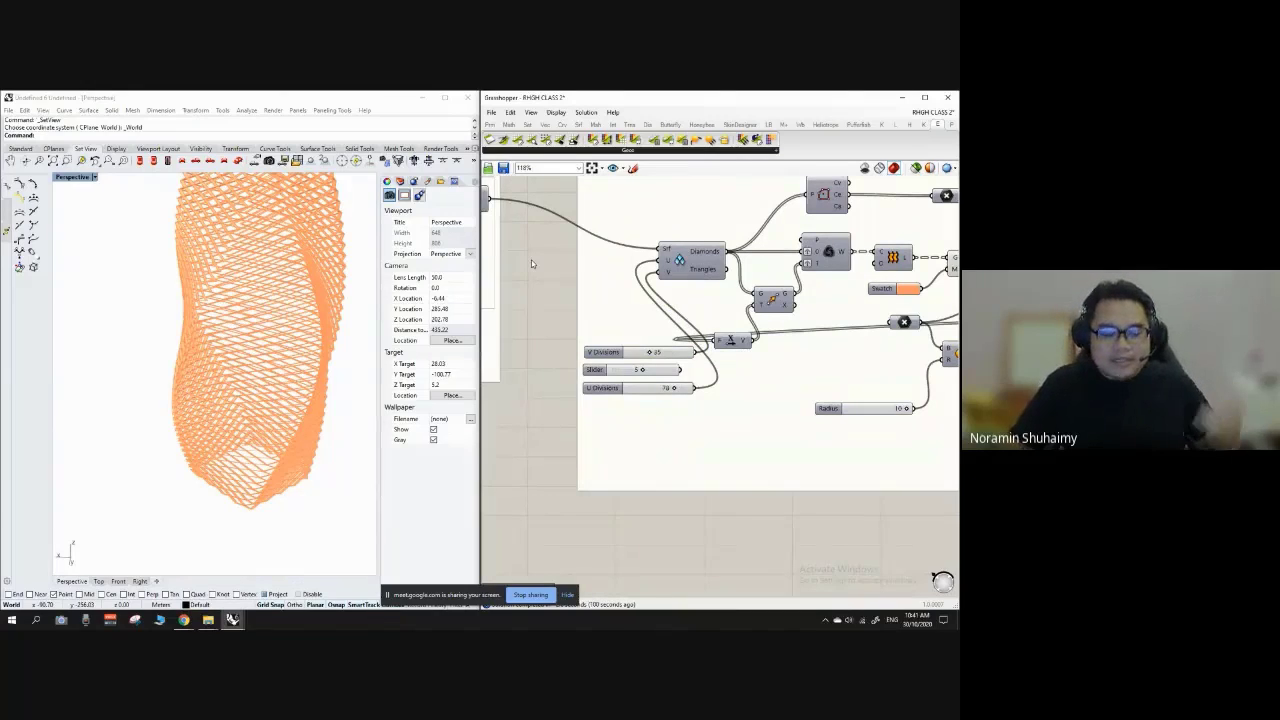
scroll(525, 259, "down", 5)
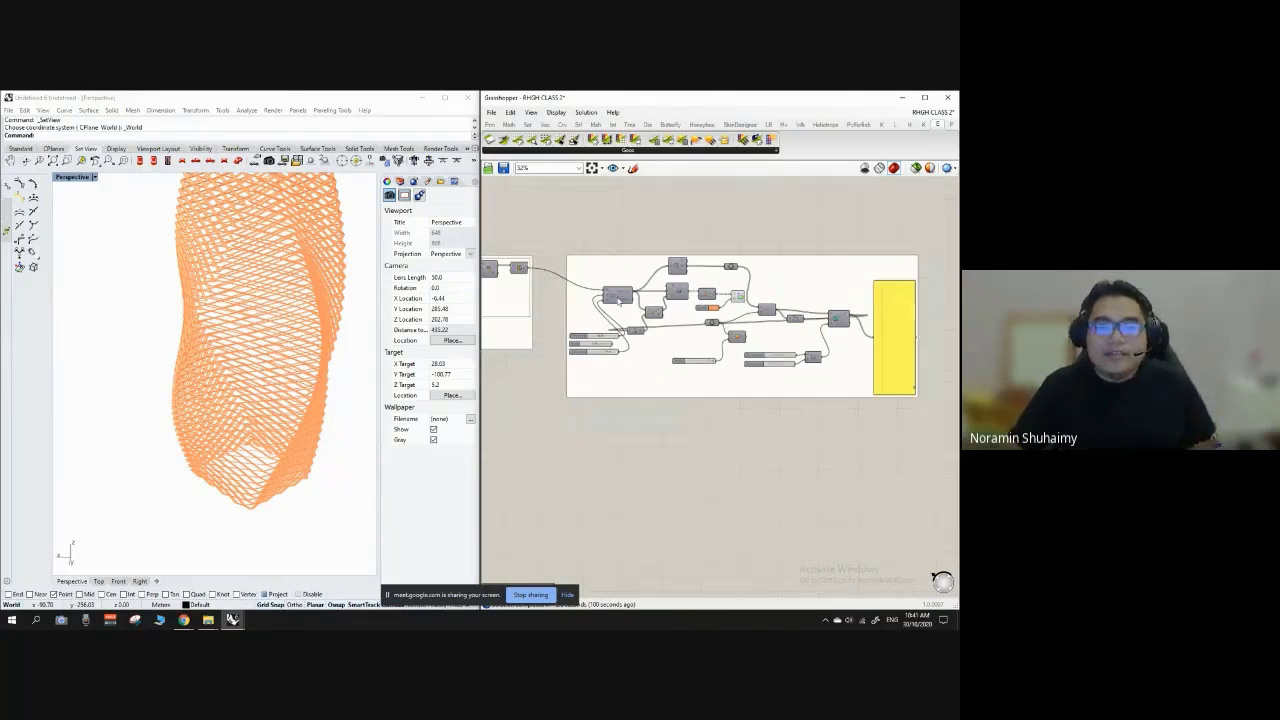
scroll(608, 300, "up", 4)
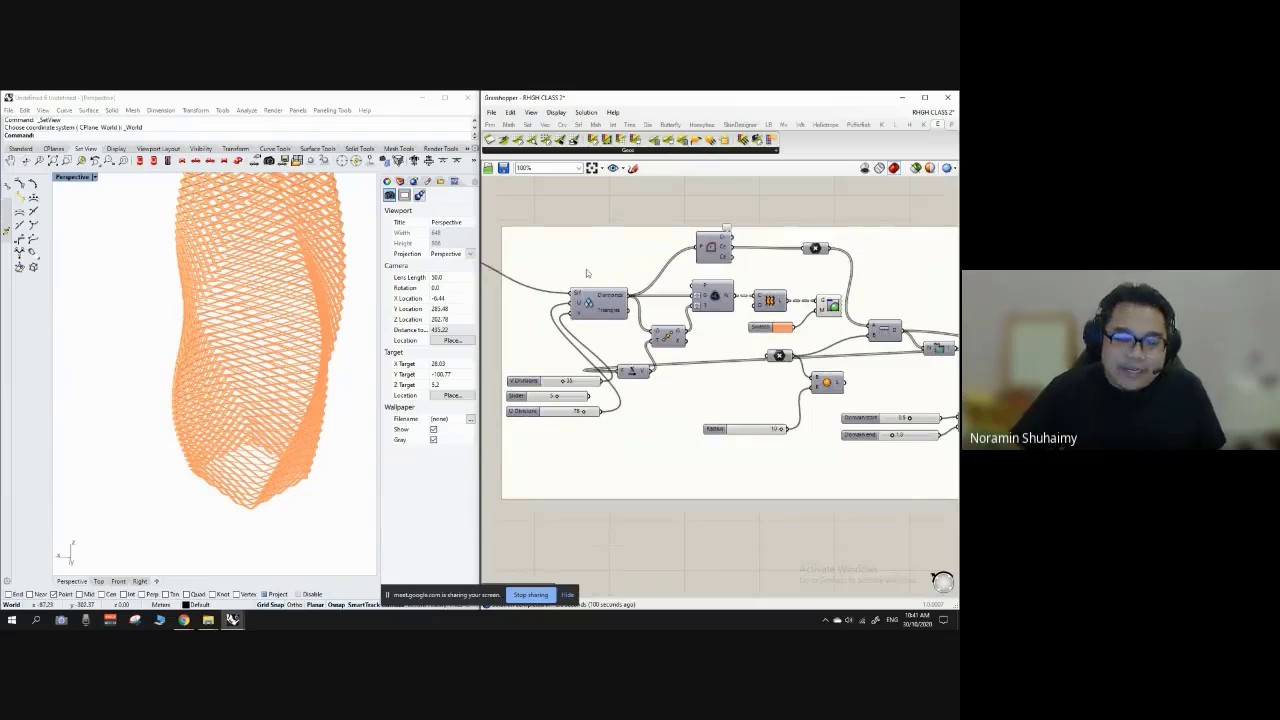
Step: Reposition the diamond panel component slightly higher within its group
scroll(587, 273, "up", 1)
left_click_drag(587, 295, 577, 233)
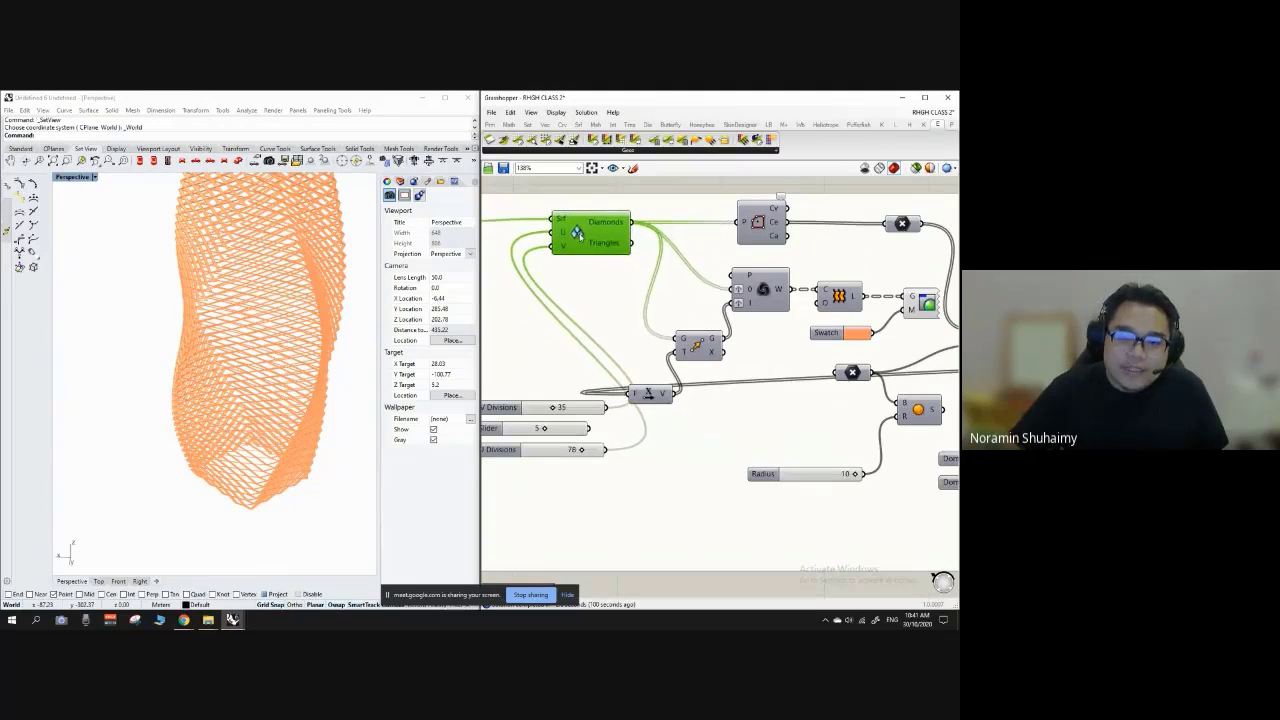
scroll(577, 233, "down", 4)
scroll(590, 230, "up", 5)
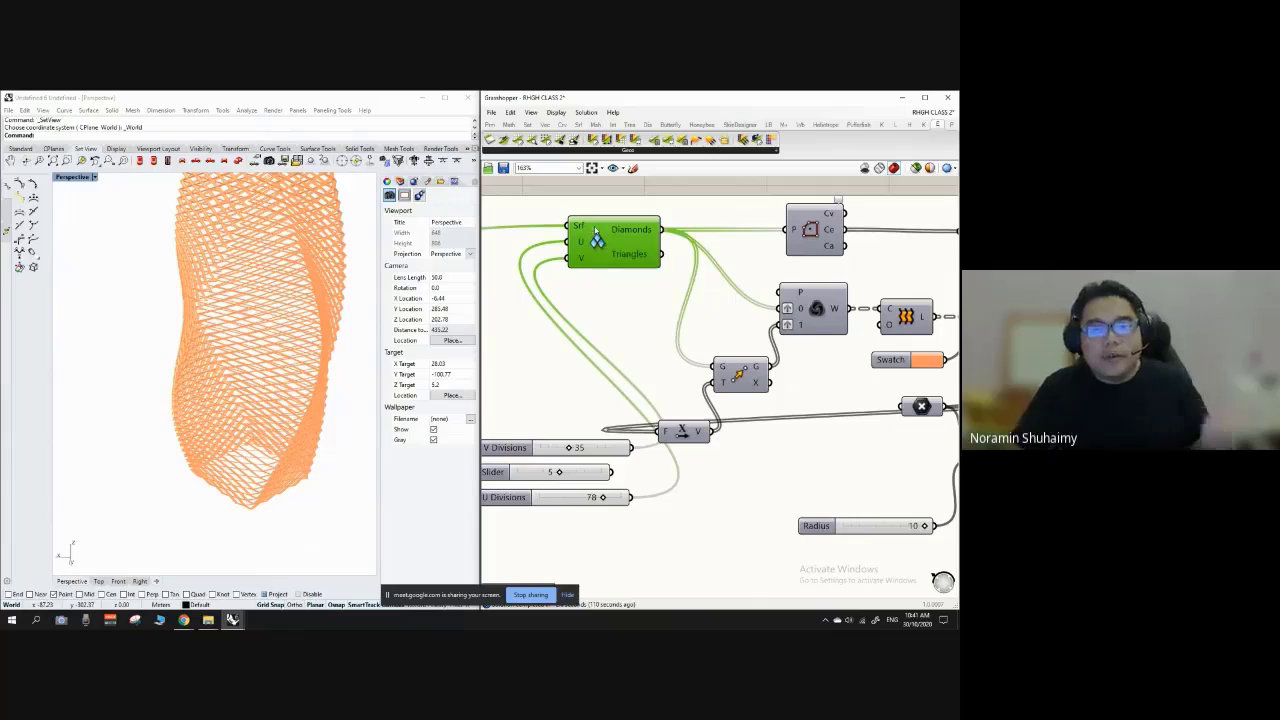
scroll(607, 271, "down", 4)
scroll(609, 272, "up", 2)
left_click_drag(606, 252, 612, 287)
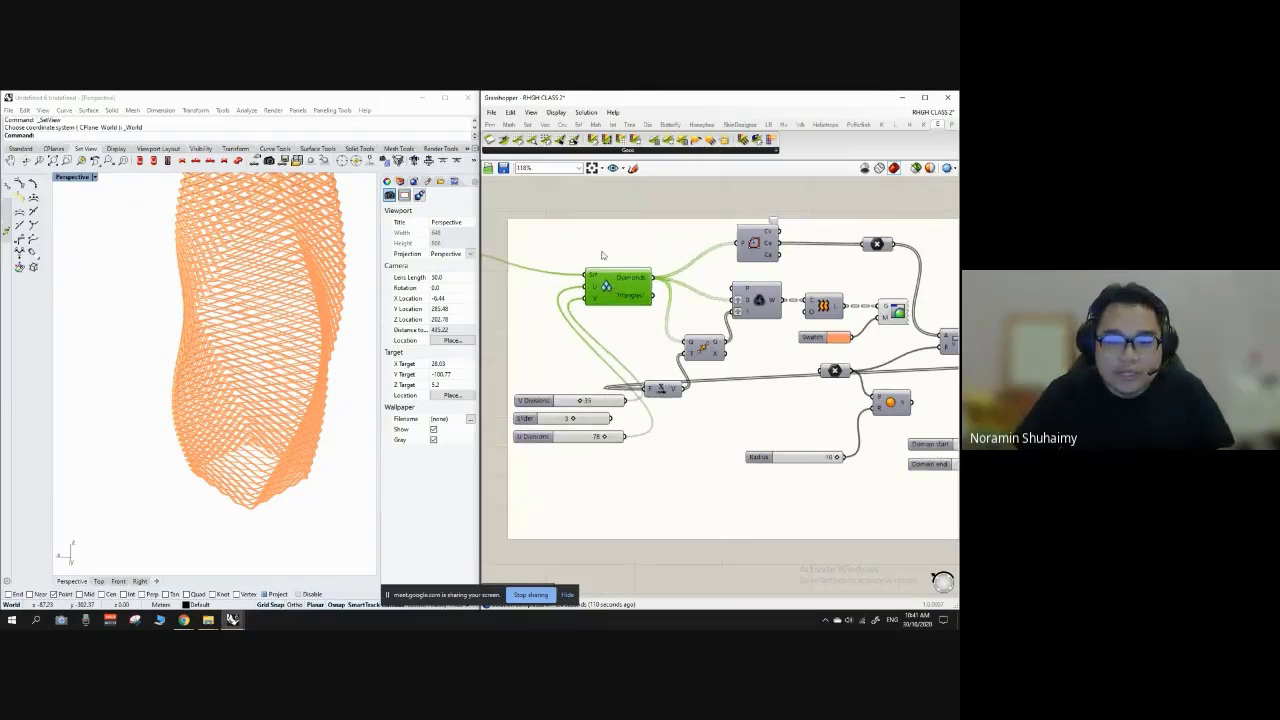
left_click(600, 204)
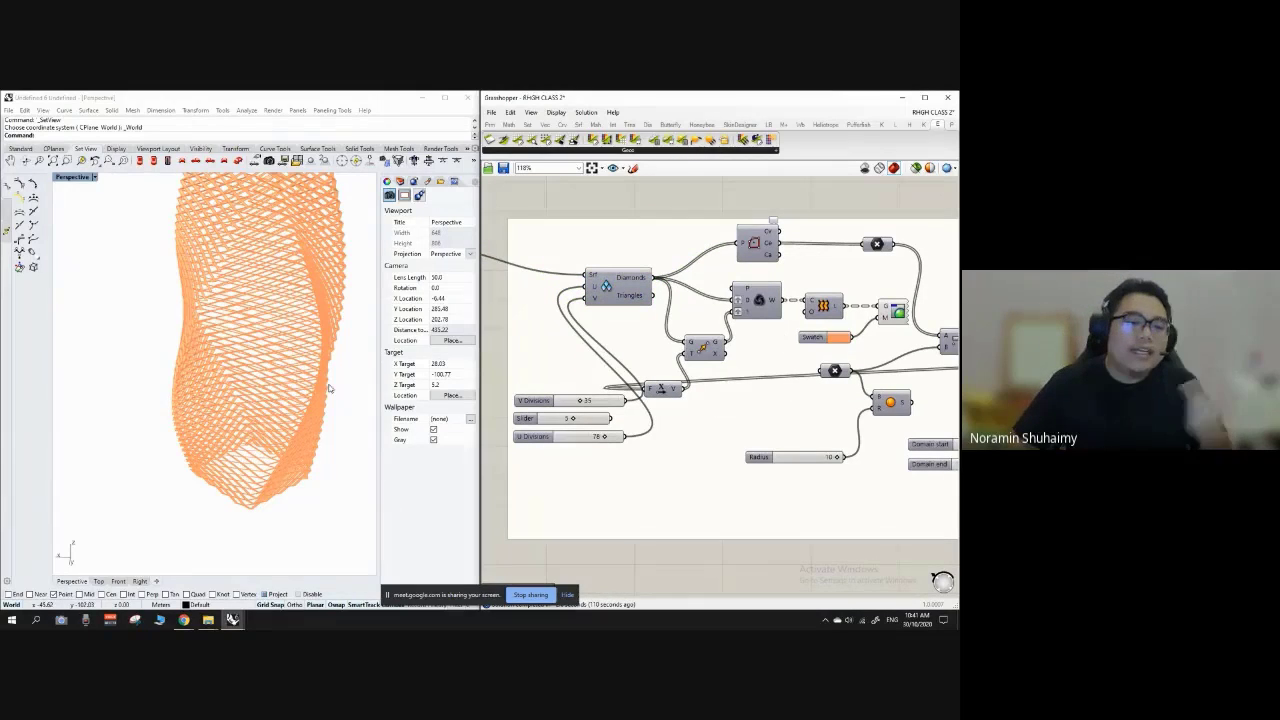
Step: Review the lower Graph Mapper scaling and rotation groups against the tower's form
right_click_drag(329, 387, 322, 383)
right_click_drag(322, 314, 284, 311)
scroll(724, 322, "down", 7)
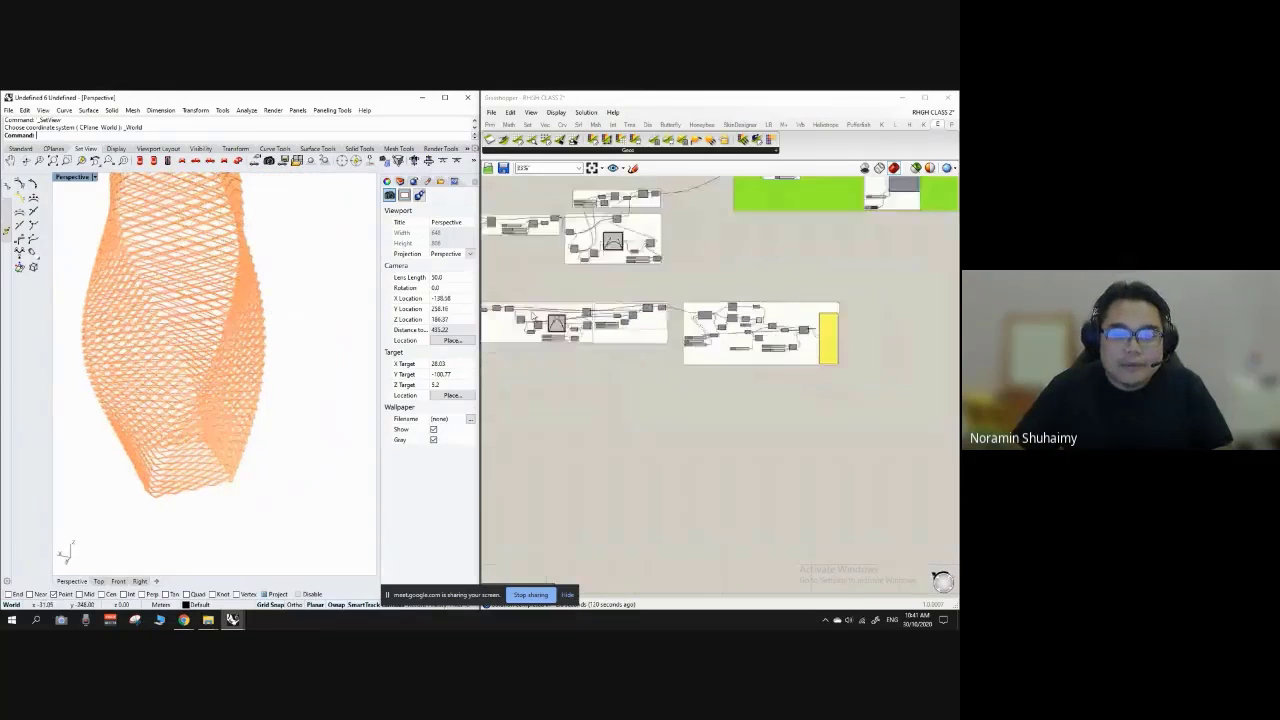
scroll(540, 325, "up", 3)
right_click_drag(545, 362, 886, 354)
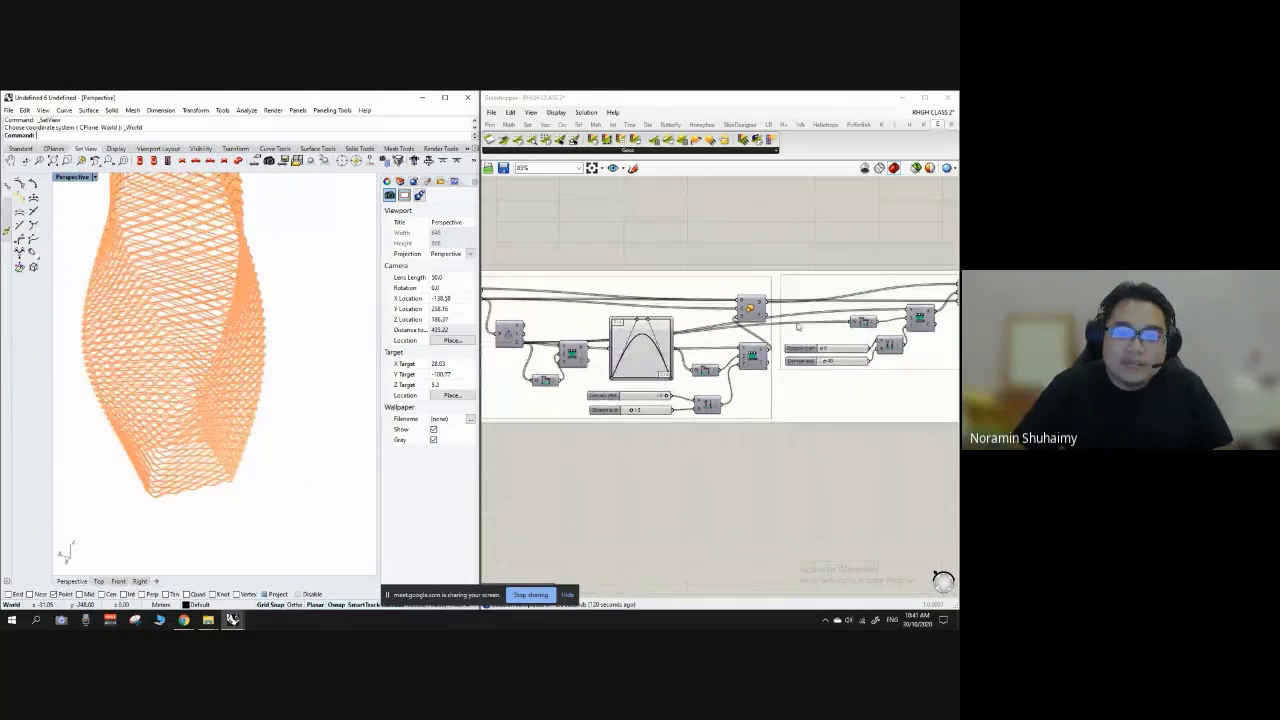
scroll(680, 305, "down", 2)
right_click_drag(230, 345, 258, 336)
Step: Turn off the preview of the coloured Custom Preview component in the diamond panel group
scroll(683, 335, "down", 3)
right_click_drag(712, 336, 491, 340)
scroll(491, 340, "up", 2)
scroll(591, 406, "up", 4)
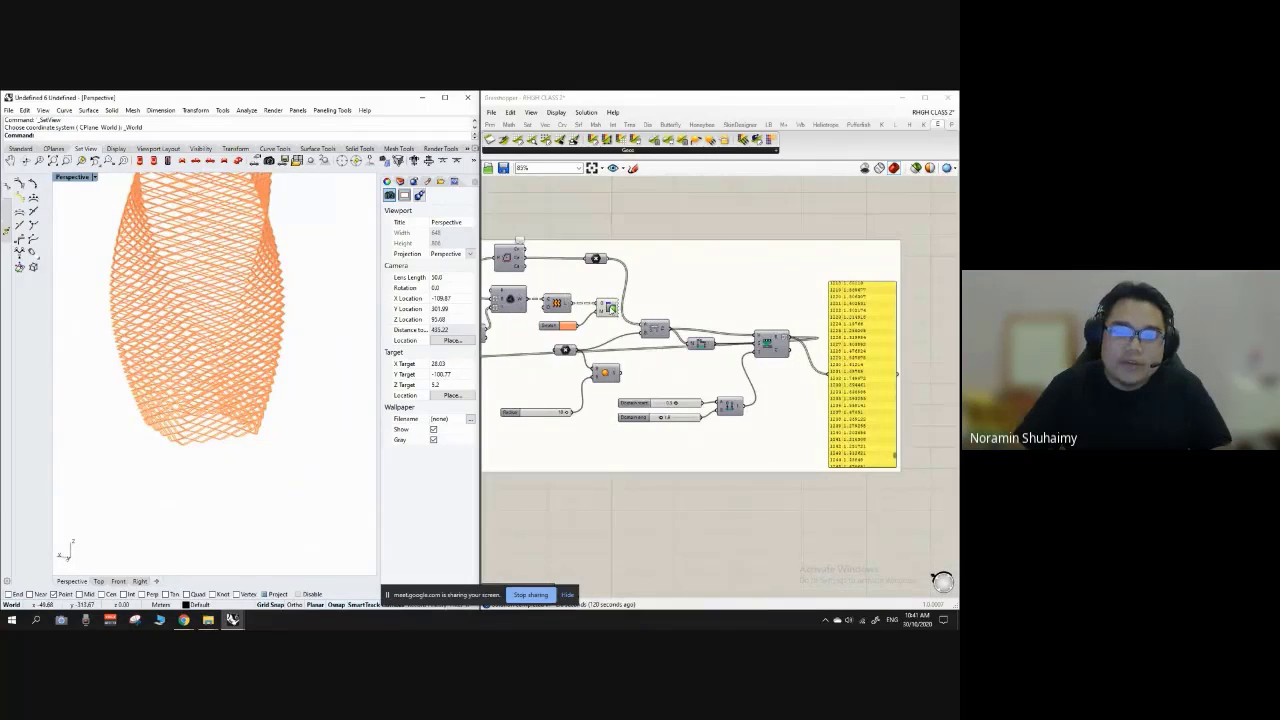
right_click(608, 307)
left_click(650, 345)
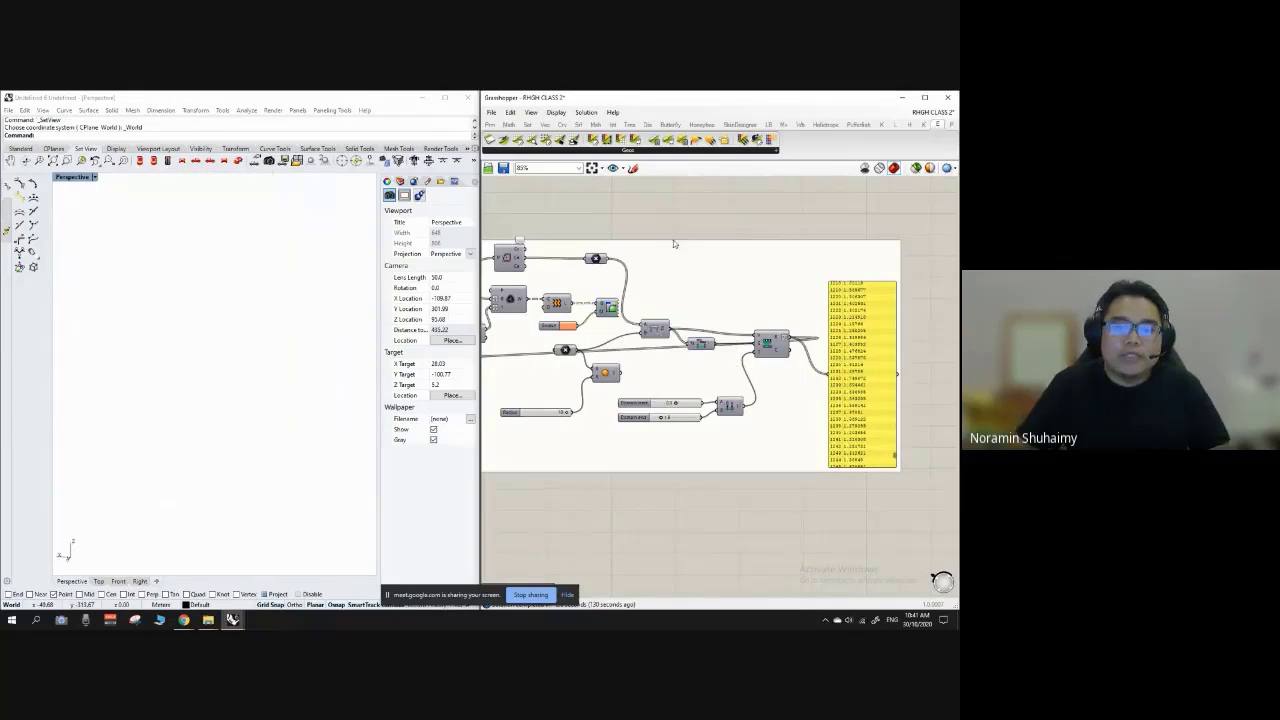
Step: Move the ANALYSIS group directly above the diamond panel group, with their left edges aligned
scroll(692, 352, "down", 8)
scroll(690, 243, "up", 5)
scroll(676, 305, "down", 5)
left_click_drag(687, 330, 659, 377)
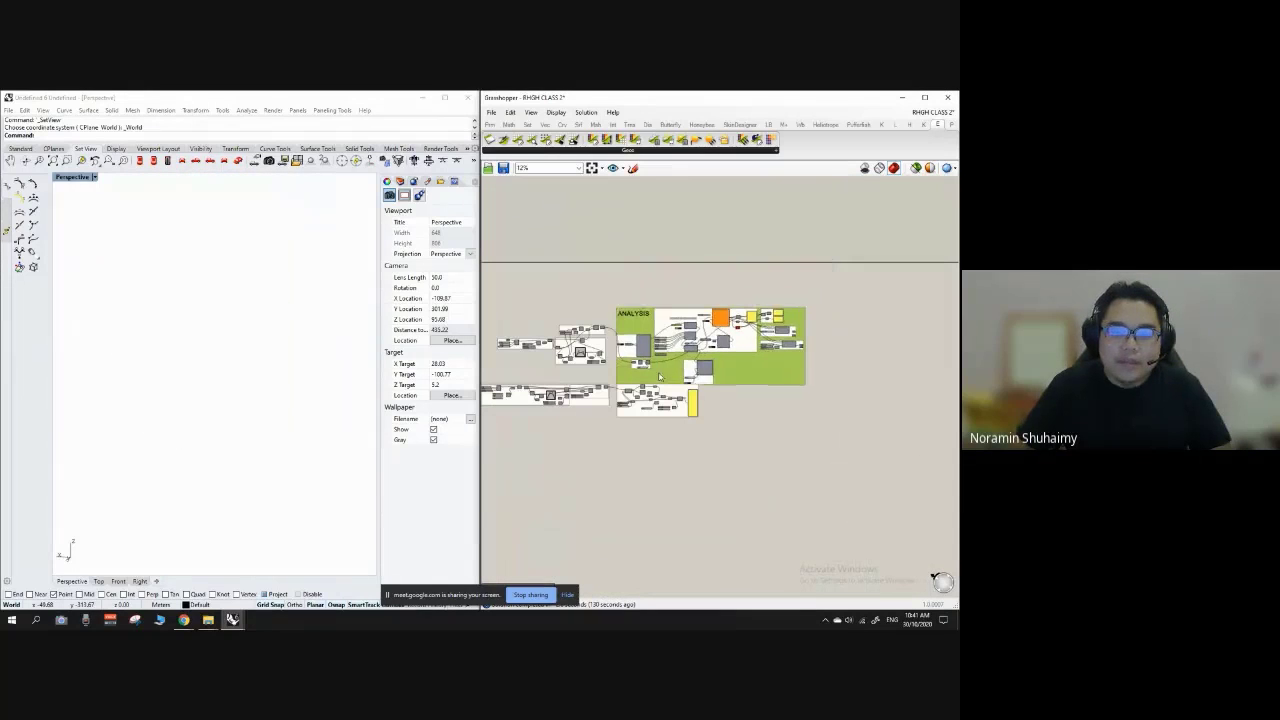
scroll(659, 376, "up", 4)
scroll(620, 210, "down", 2)
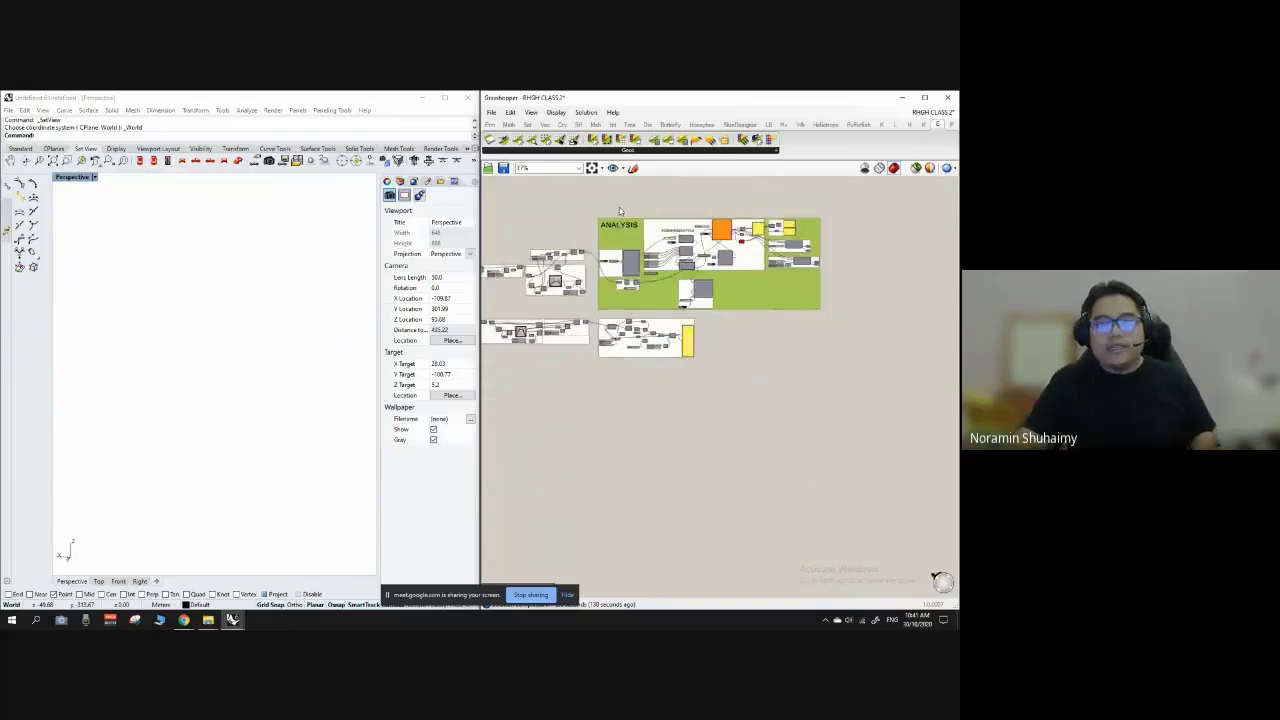
Step: Move the upper Graph Mapper group and the loft group above it closer to ANALYSIS, aligned with the lower group's right edge
scroll(620, 210, "up", 3)
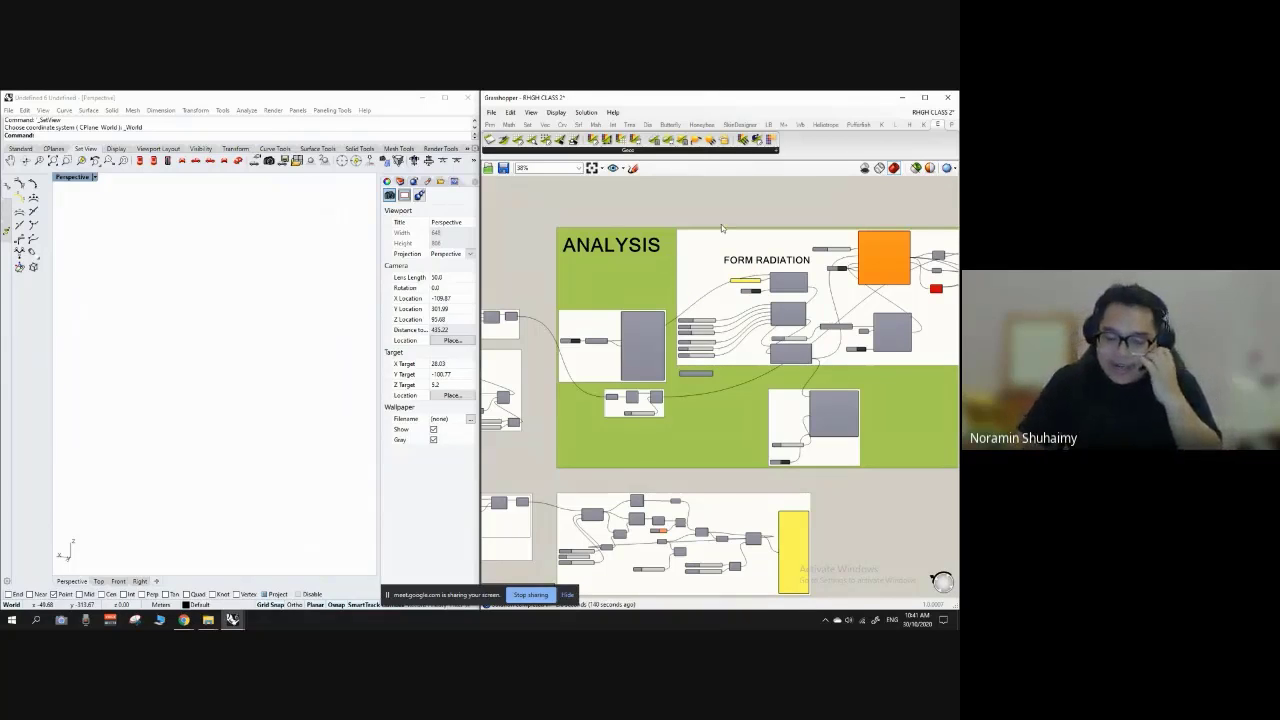
scroll(511, 409, "down", 2)
scroll(586, 336, "up", 2)
scroll(586, 336, "up", 2)
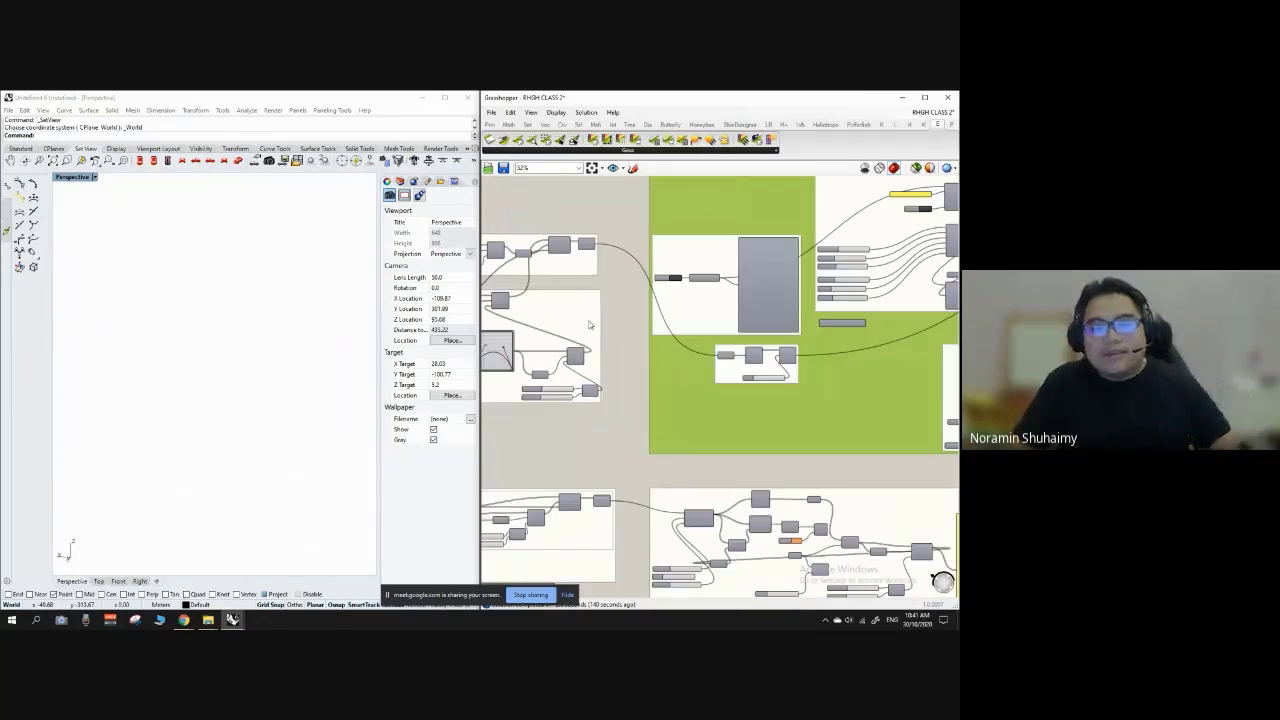
scroll(590, 326, "down", 3)
scroll(679, 292, "up", 3)
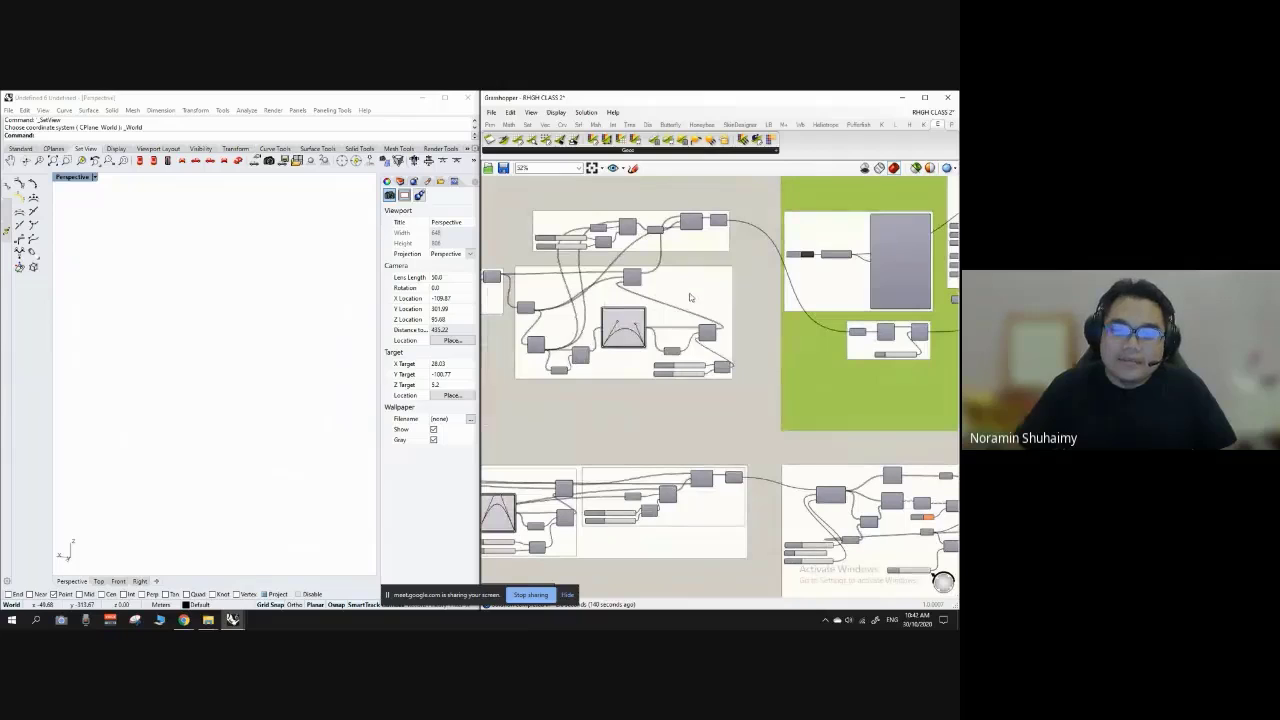
left_click_drag(690, 297, 703, 331)
left_click_drag(720, 245, 733, 272)
left_click(721, 204)
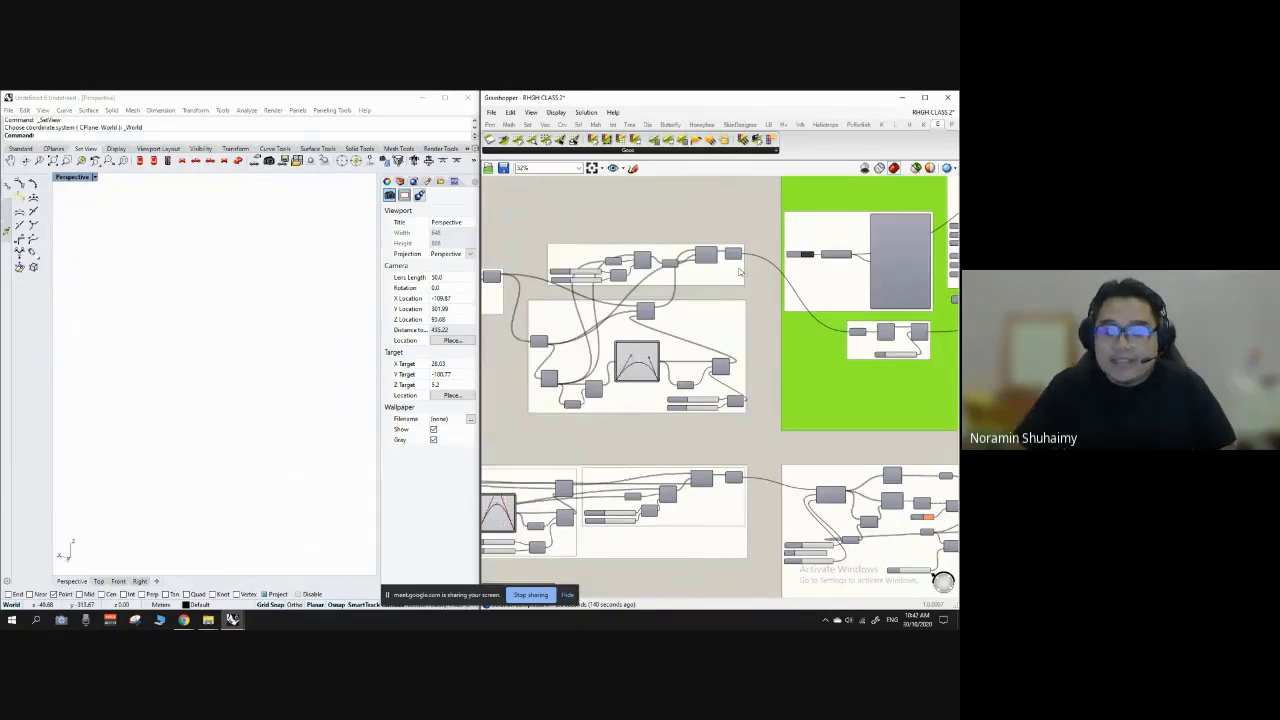
scroll(840, 292, "down", 8)
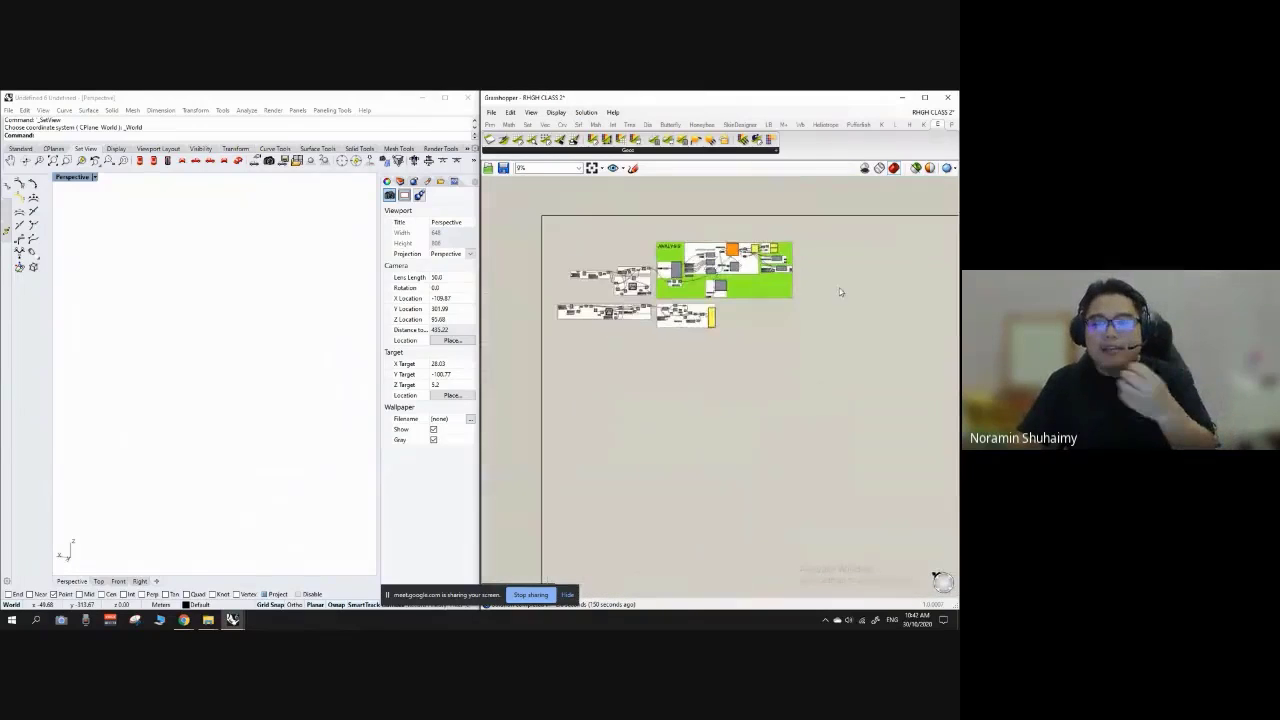
scroll(797, 229, "up", 2)
scroll(575, 332, "up", 3)
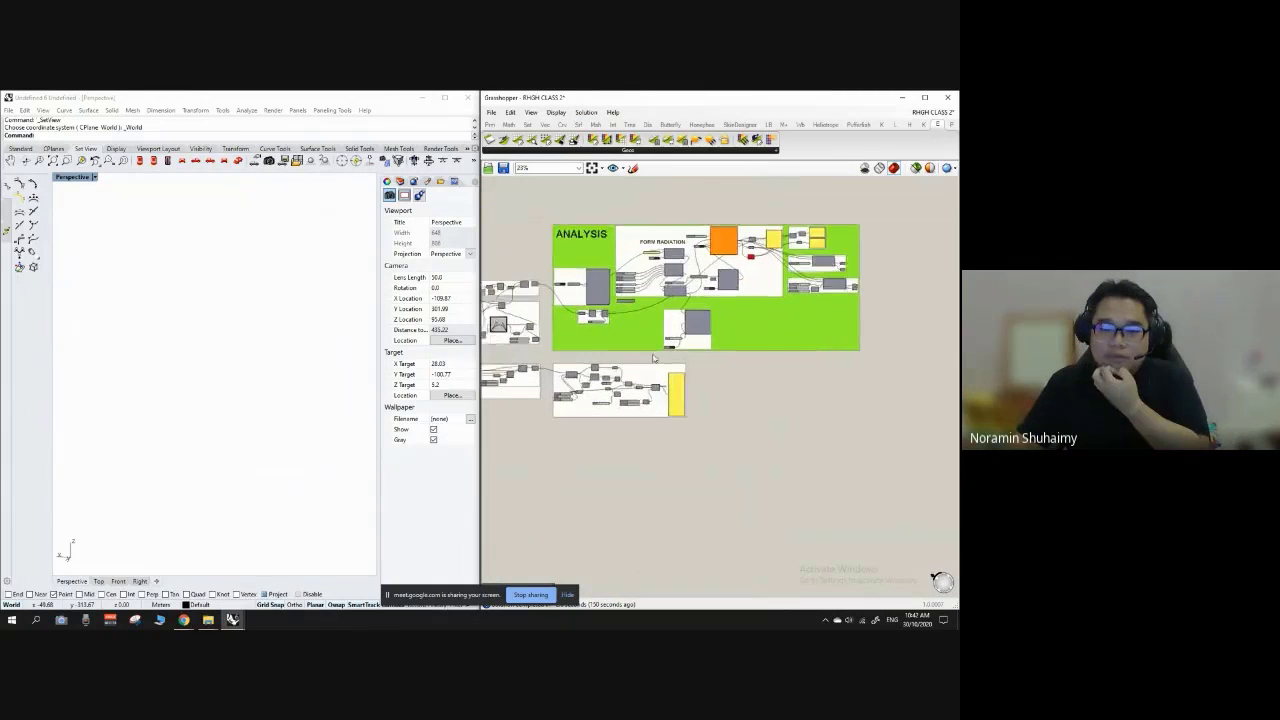
left_click_drag(570, 337, 566, 333)
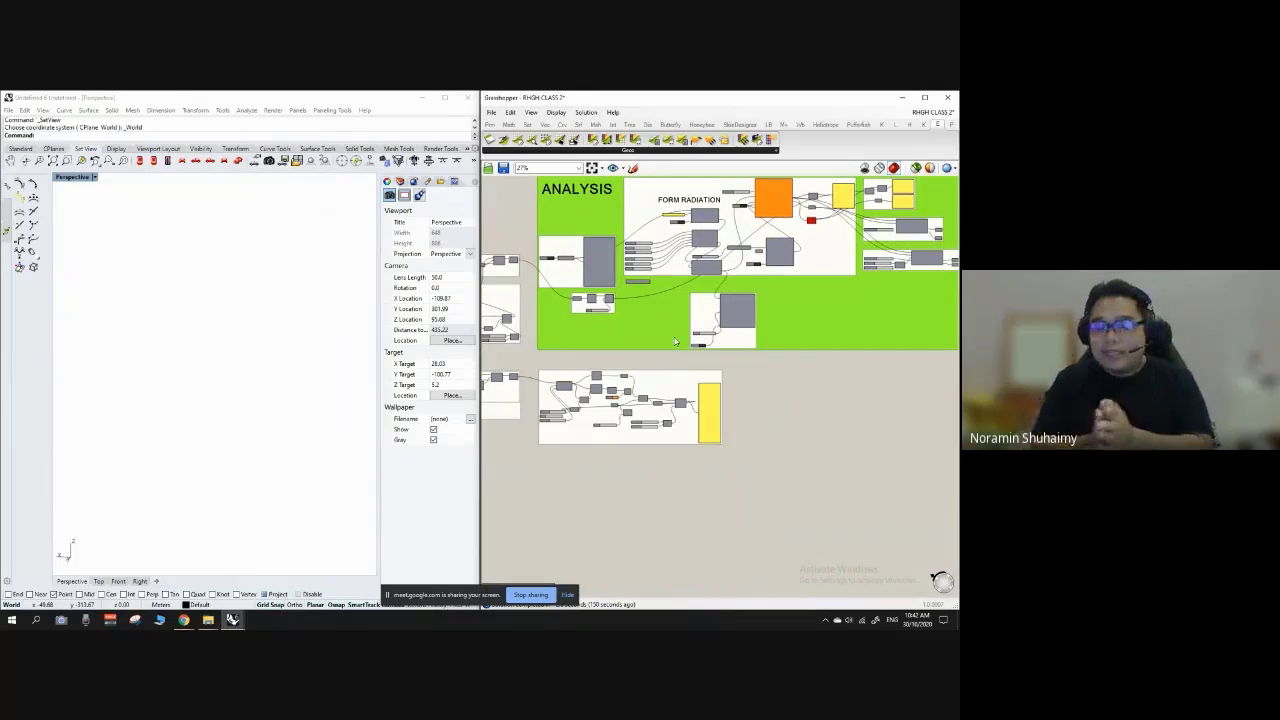
Step: Review how the tower's loft and Graph Mapper groups connect to the ANALYSIS group and its FORM RADIATION section
scroll(630, 293, "down", 3)
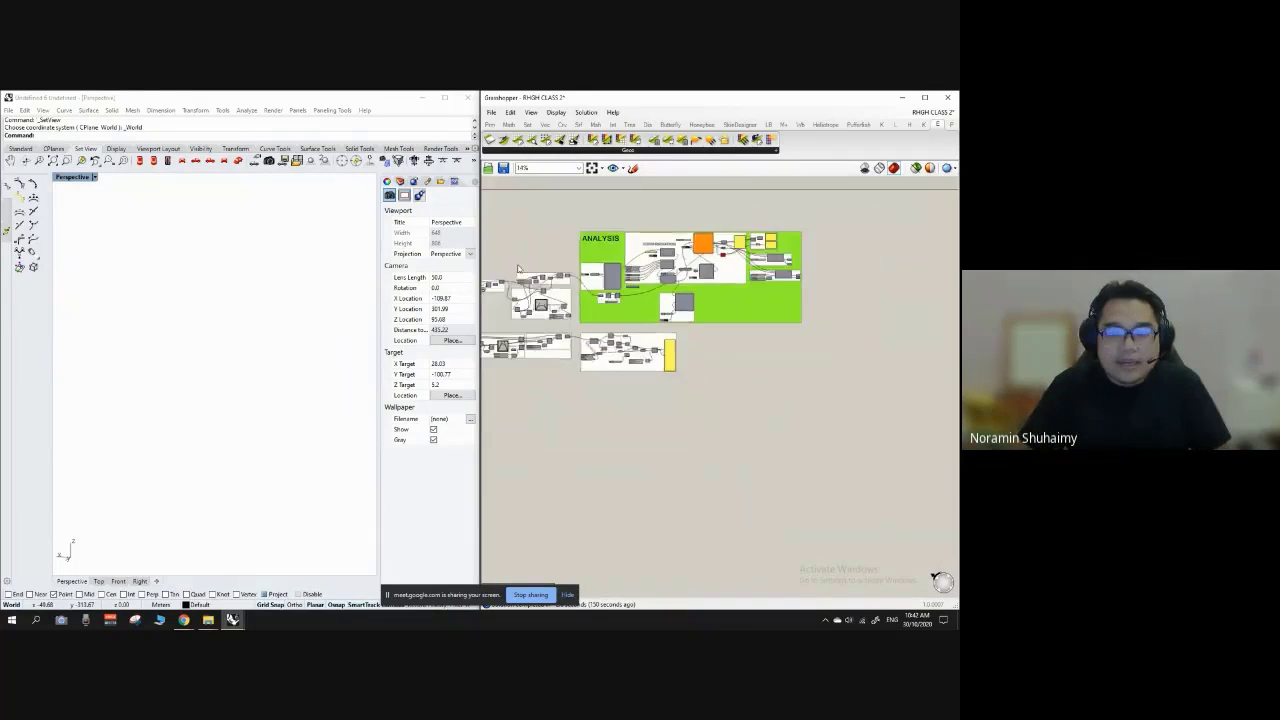
scroll(577, 263, "up", 3)
scroll(586, 283, "down", 3)
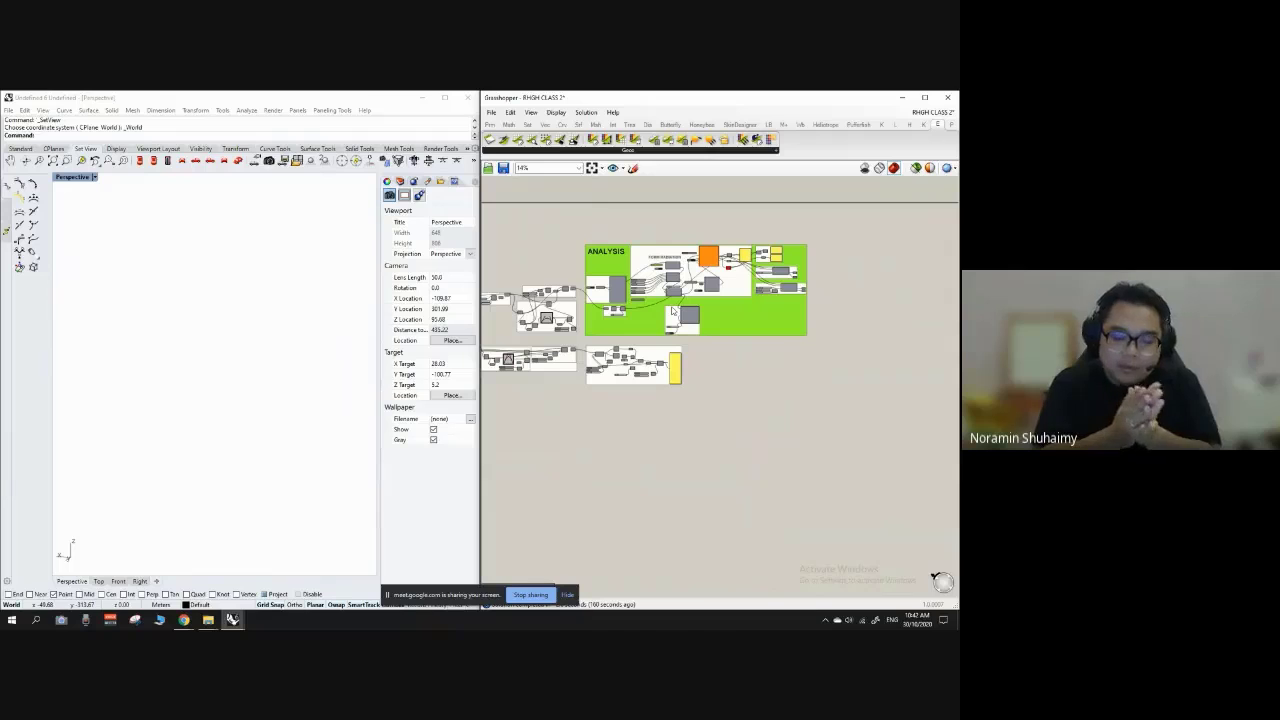
scroll(636, 297, "up", 3)
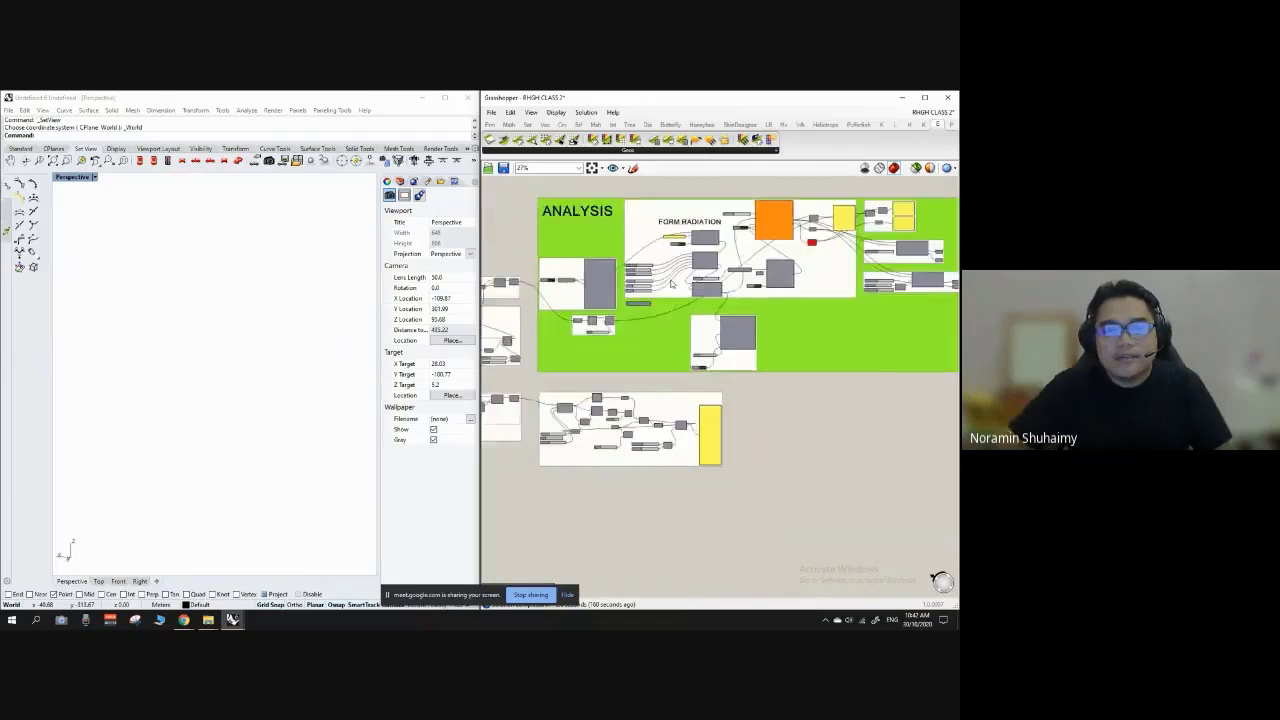
scroll(655, 287, "down", 4)
right_click_drag(530, 302, 649, 291)
scroll(649, 291, "up", 5)
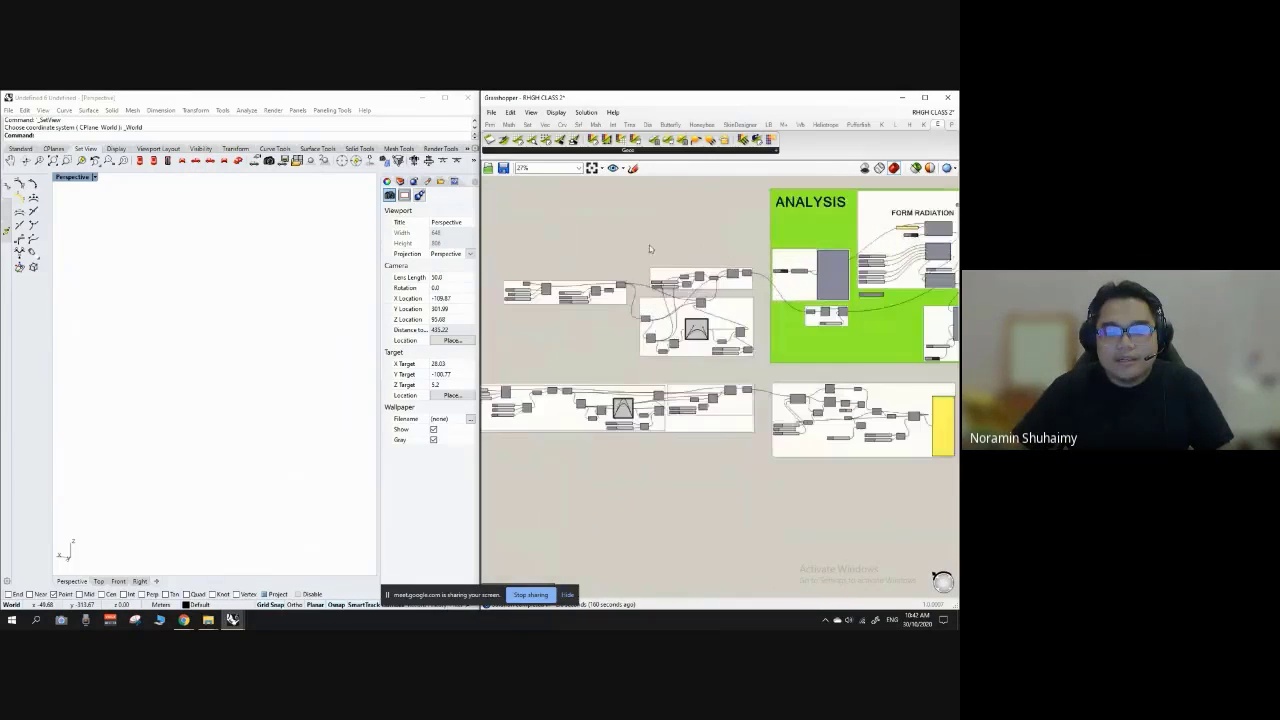
left_click(624, 321)
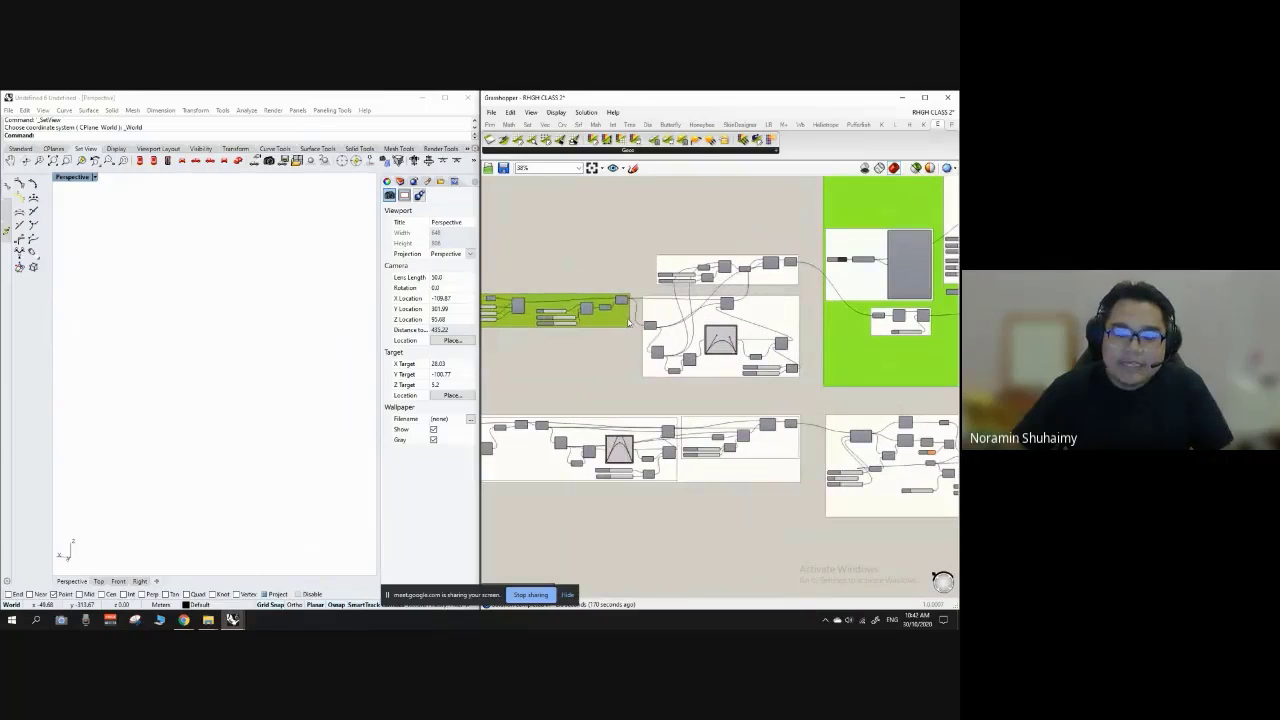
left_click(603, 267)
scroll(560, 270, "down", 4)
scroll(534, 271, "up", 1)
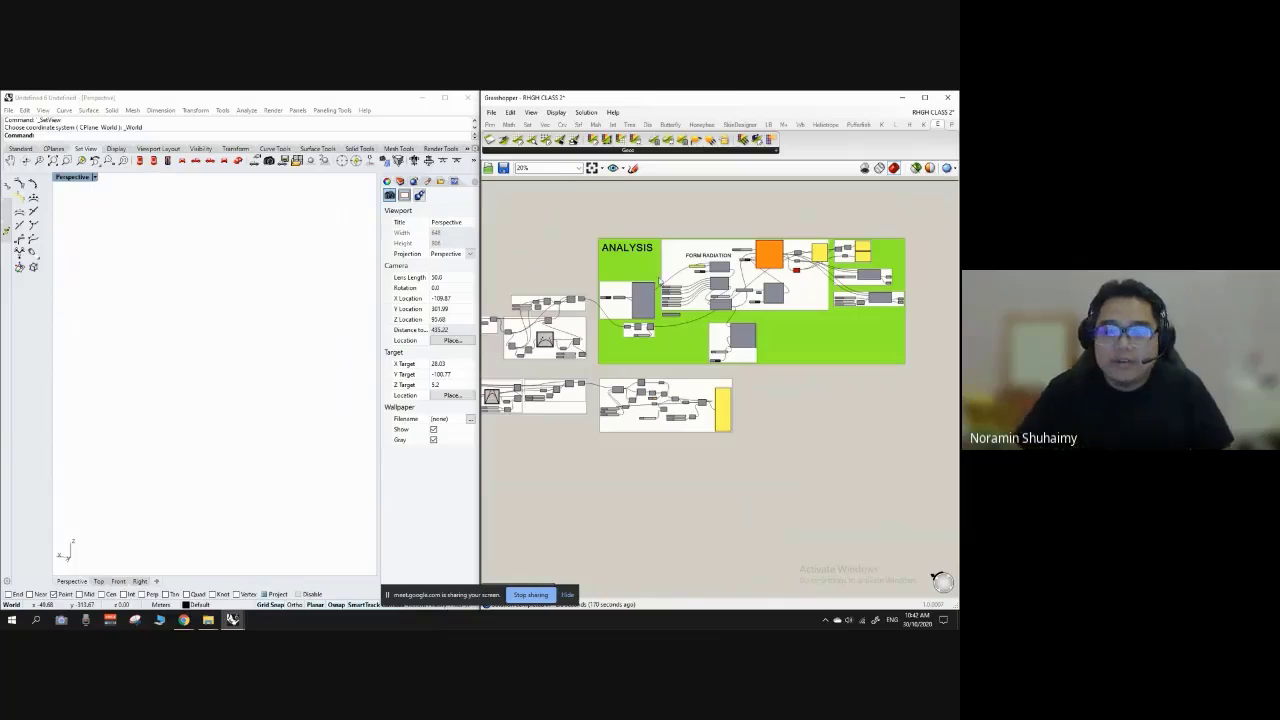
scroll(819, 453, "down", 2)
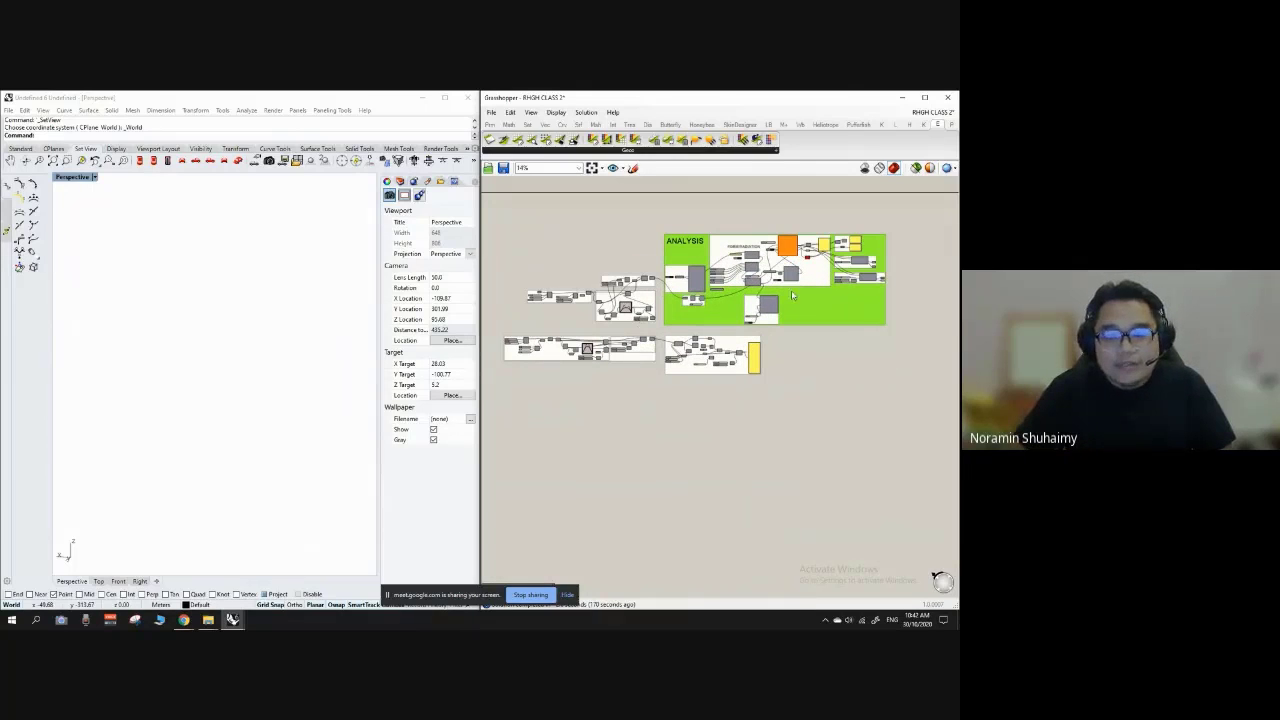
scroll(737, 304, "up", 3)
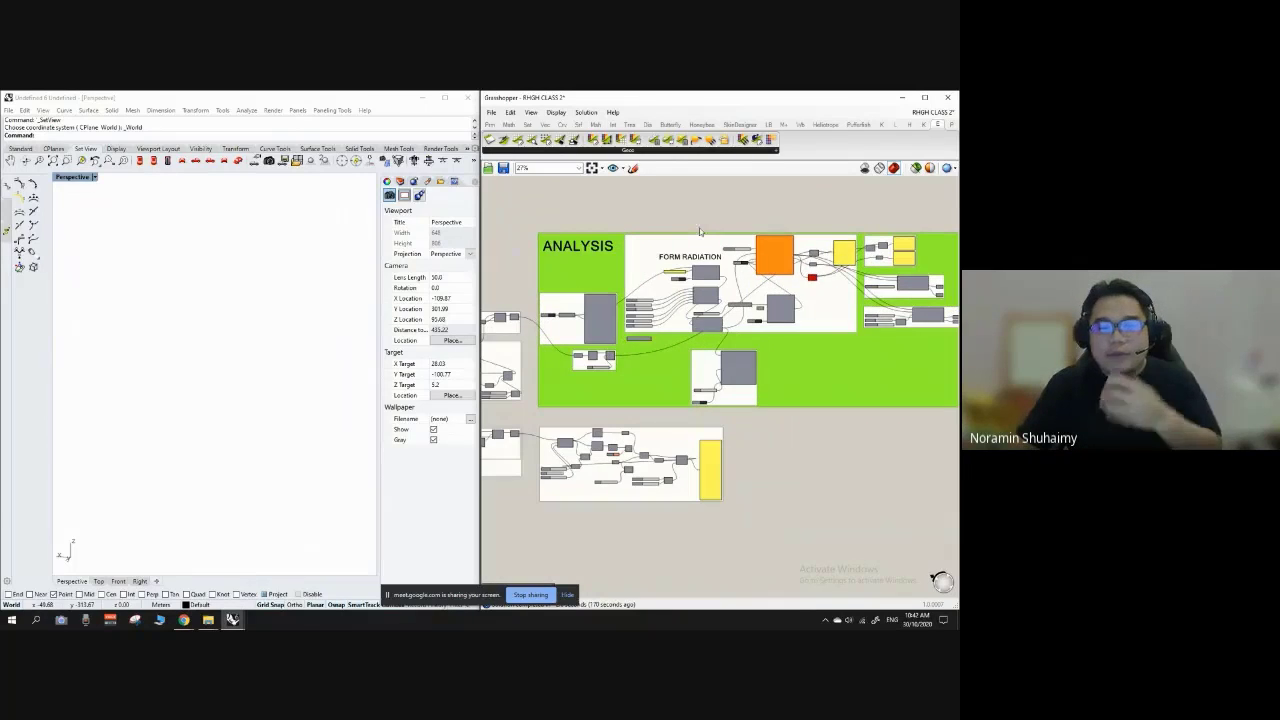
scroll(668, 300, "down", 2)
scroll(625, 294, "up", 2)
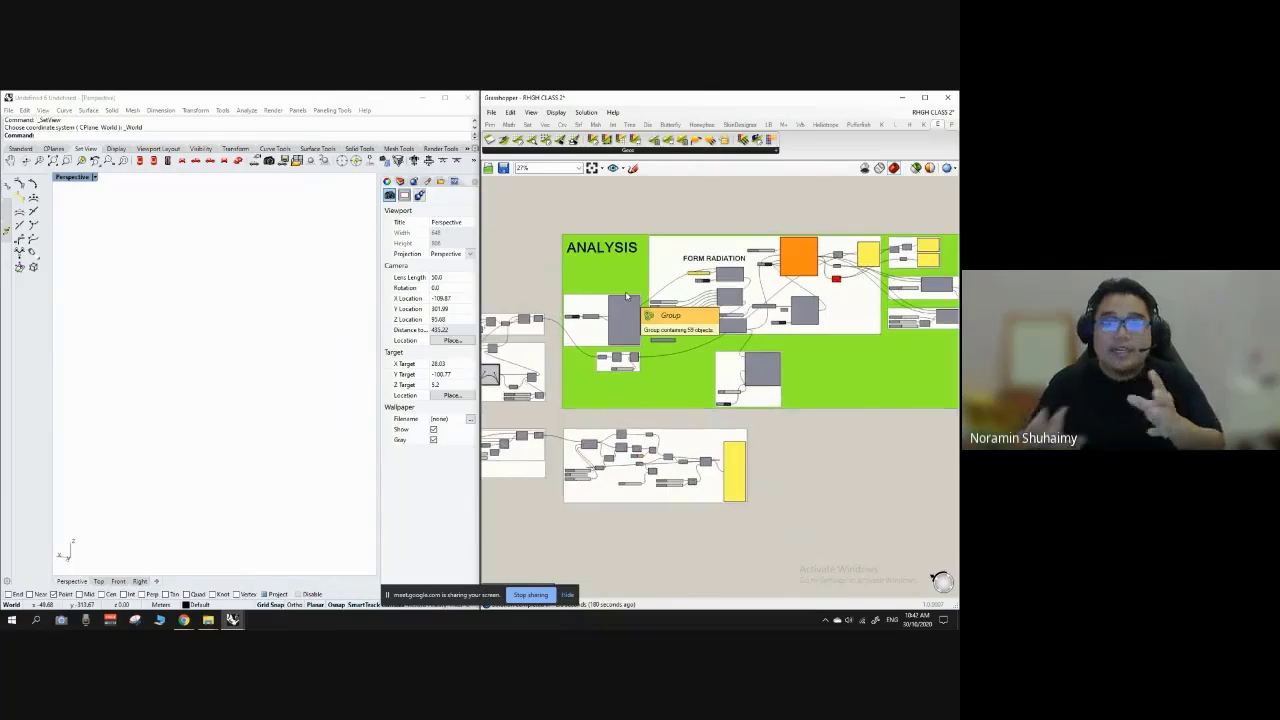
Step: Examine the EPW weather file components and the tower geometry input inside the ANALYSIS group
scroll(625, 291, "up", 1)
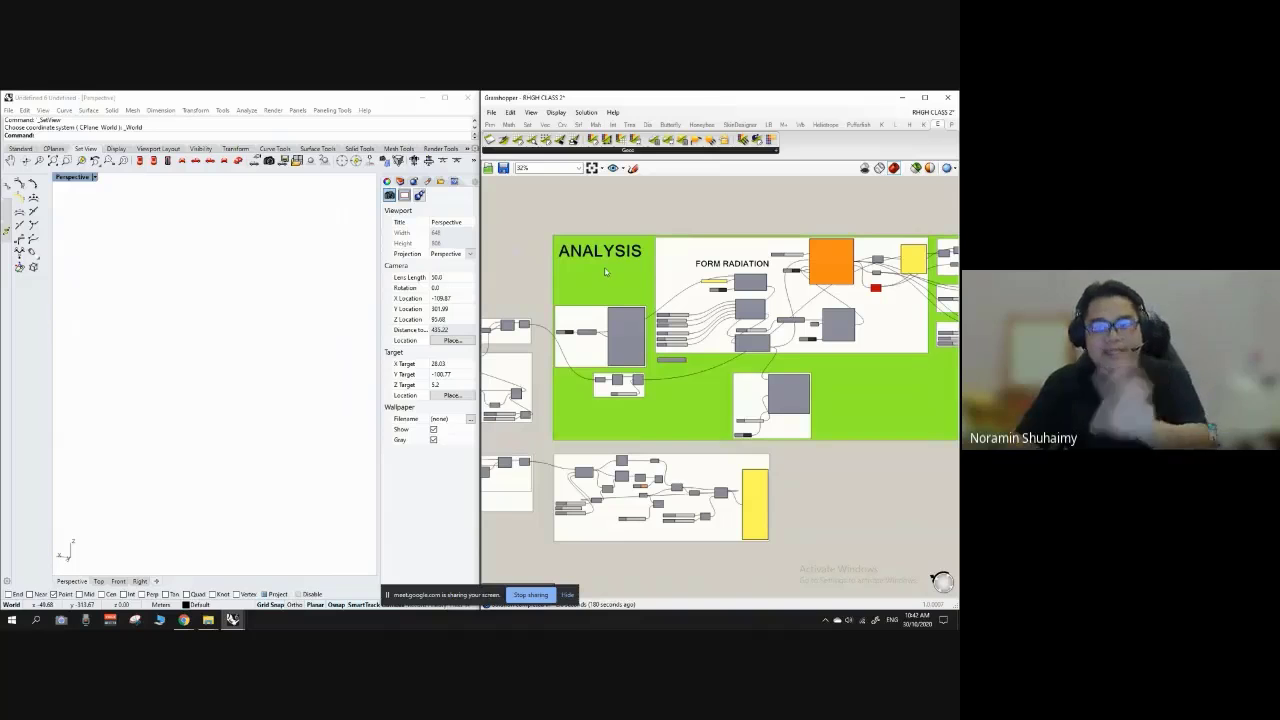
scroll(558, 388, "up", 3)
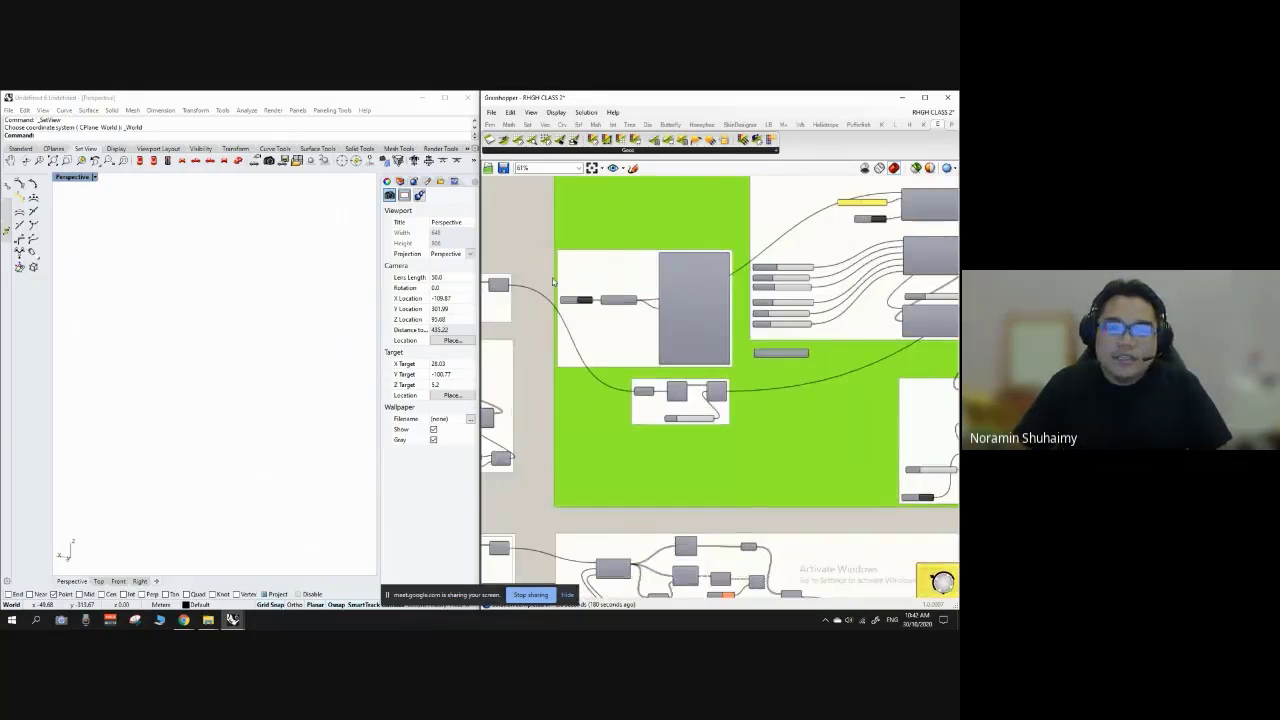
scroll(606, 218, "down", 3)
scroll(604, 243, "up", 3)
scroll(604, 243, "up", 1)
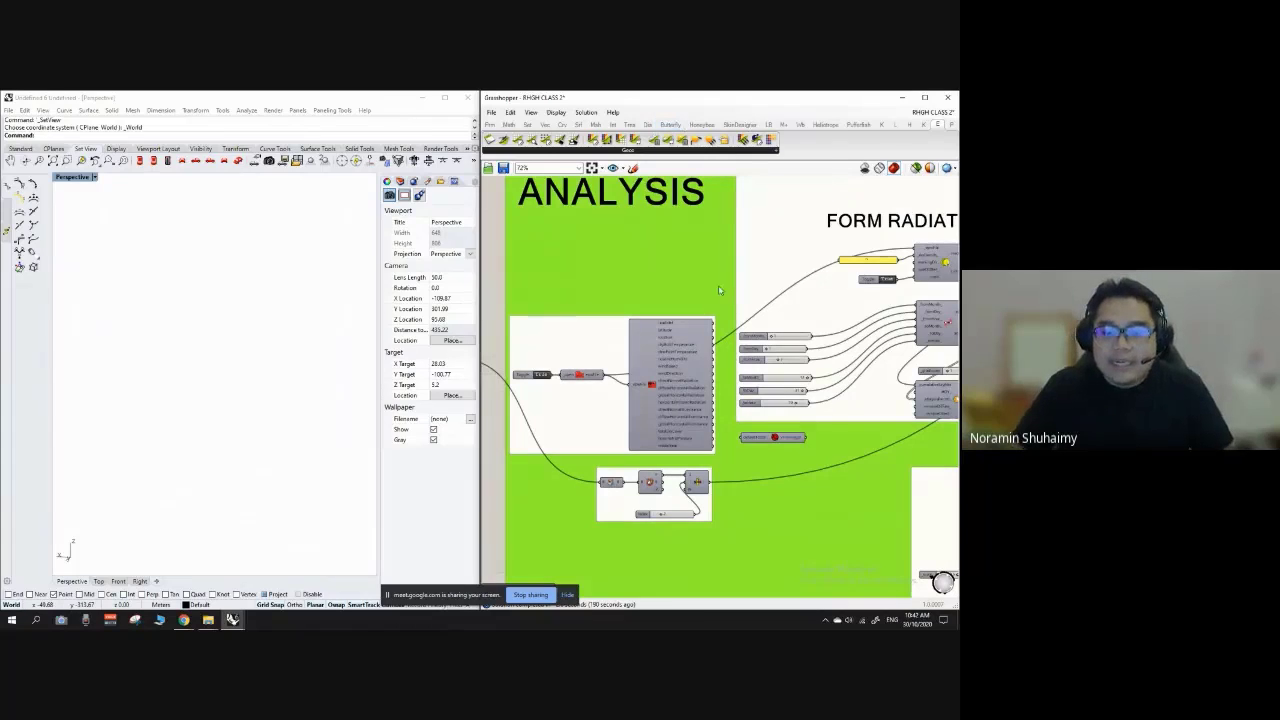
scroll(592, 393, "up", 3)
scroll(592, 393, "down", 4)
scroll(592, 393, "up", 5)
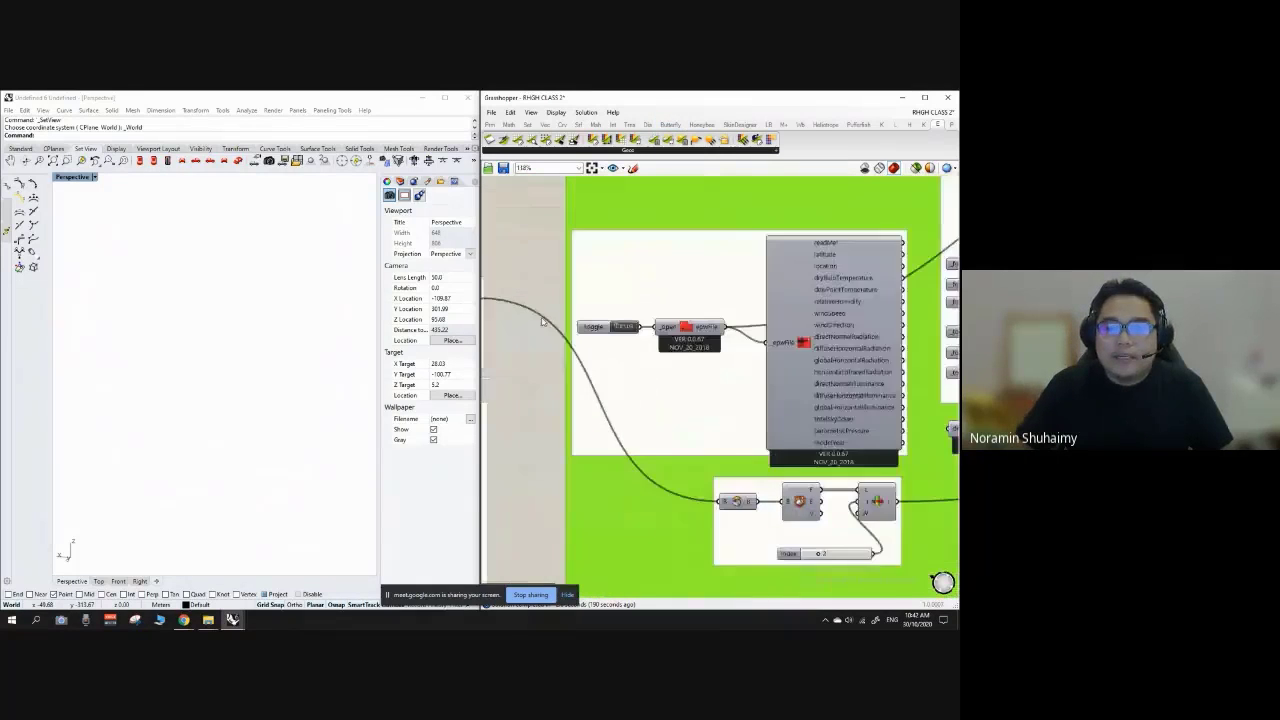
scroll(645, 426, "up", 1)
scroll(645, 426, "down", 6)
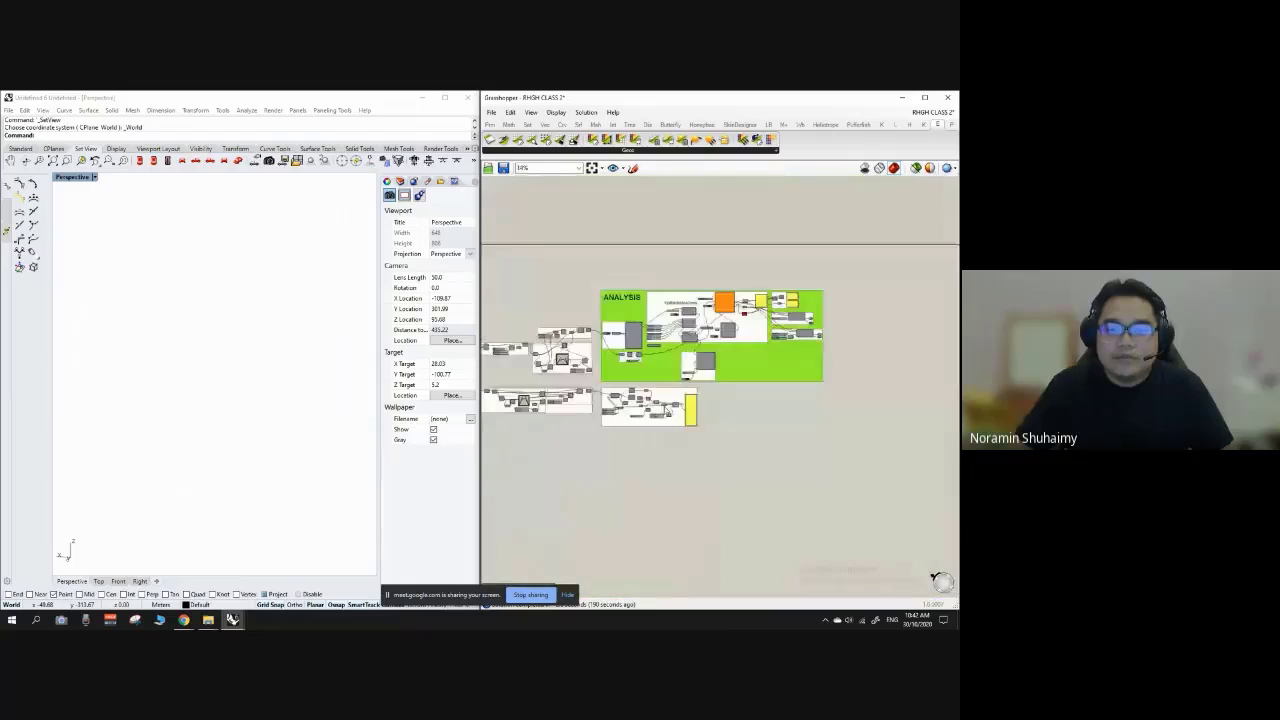
scroll(625, 442, "up", 10)
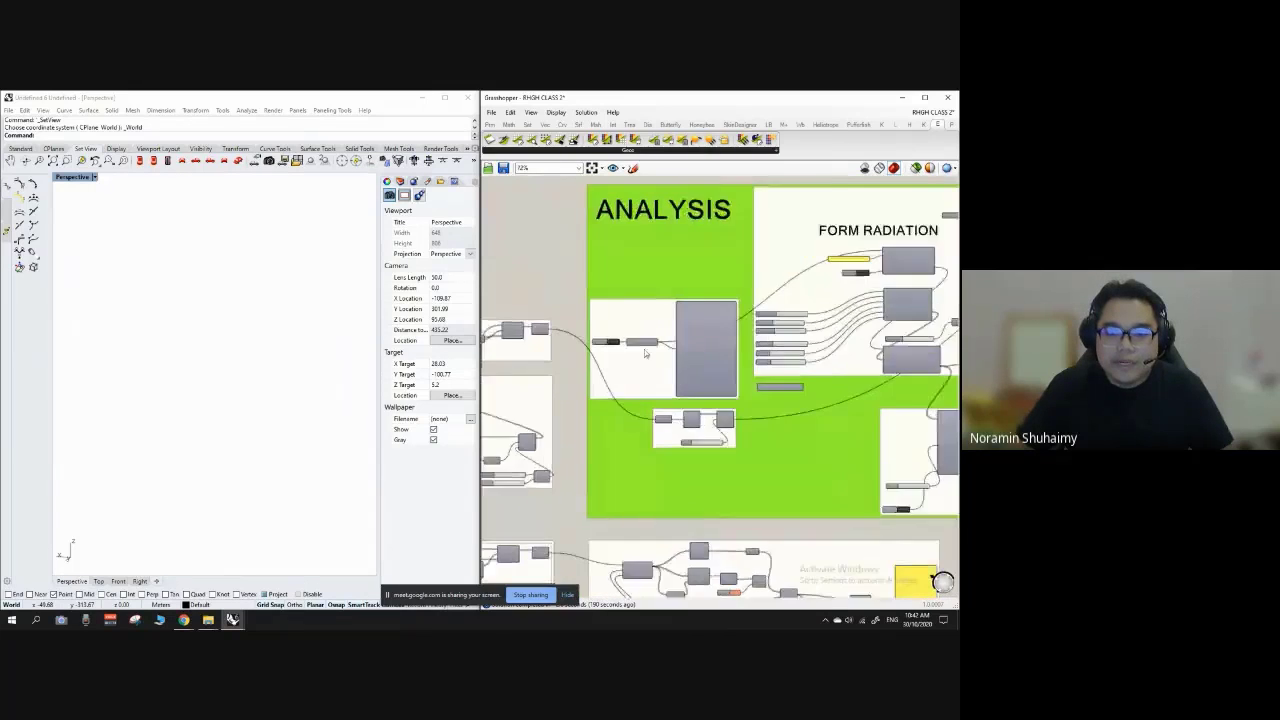
Step: Find the Ladybug_Import epw component by searching for "ladybug epw" and add it beside the ANALYSIS group
scroll(645, 334, "down", 2)
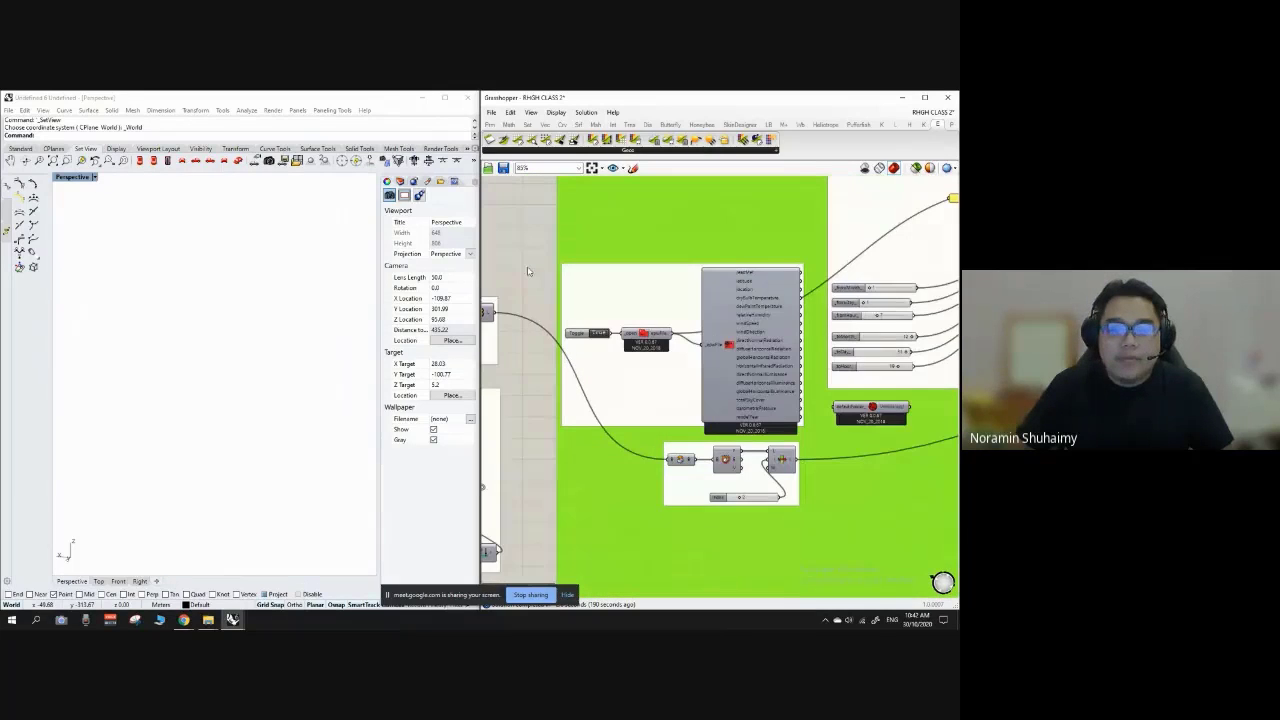
double_click(527, 262)
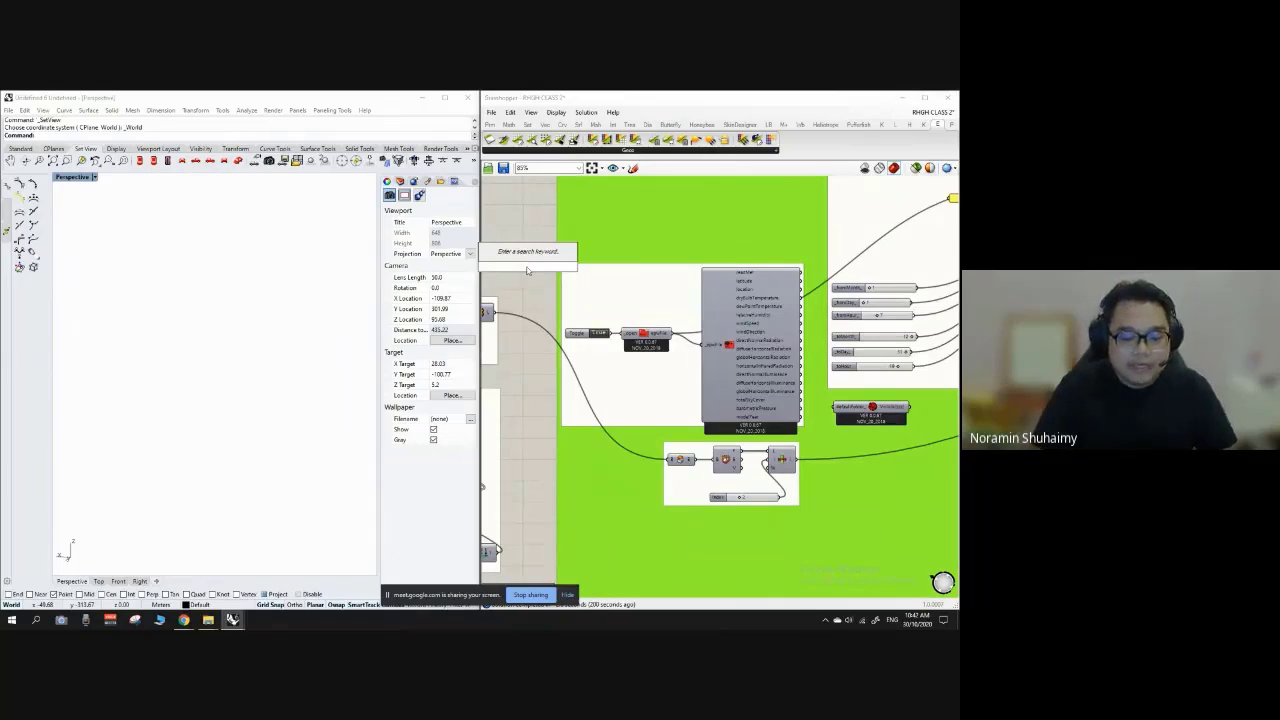
type("ladybug")
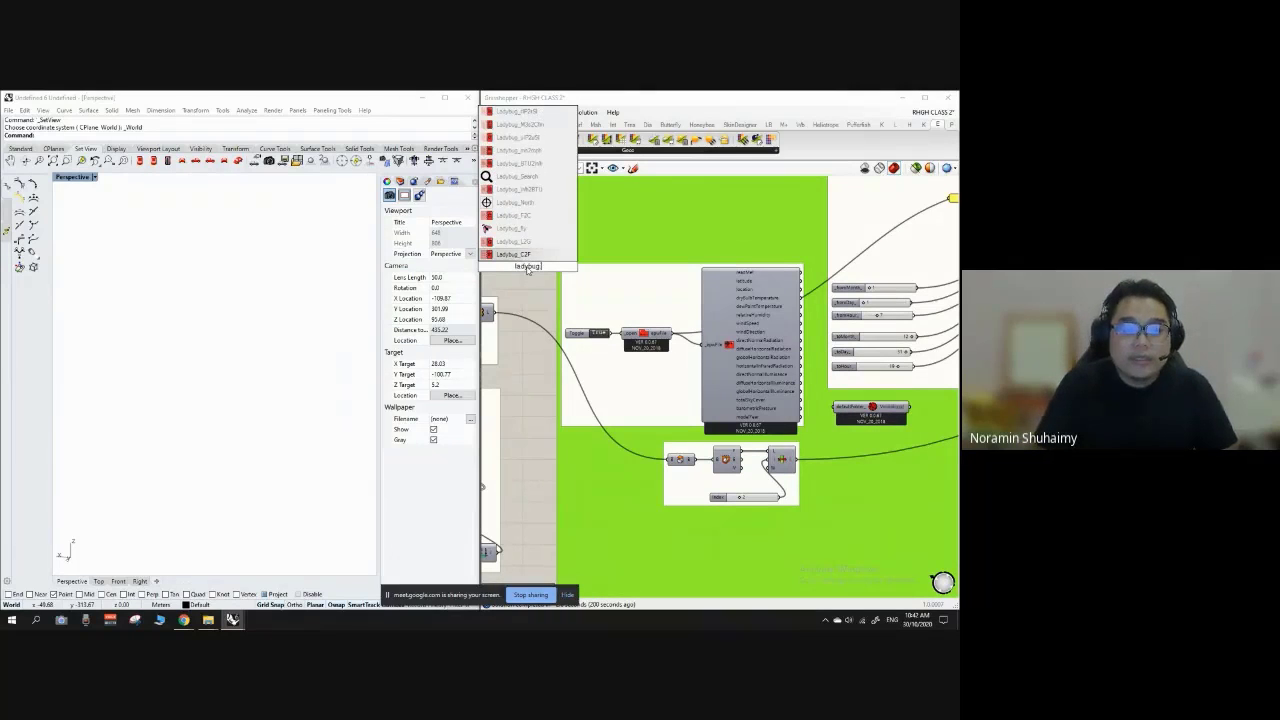
type(" epw")
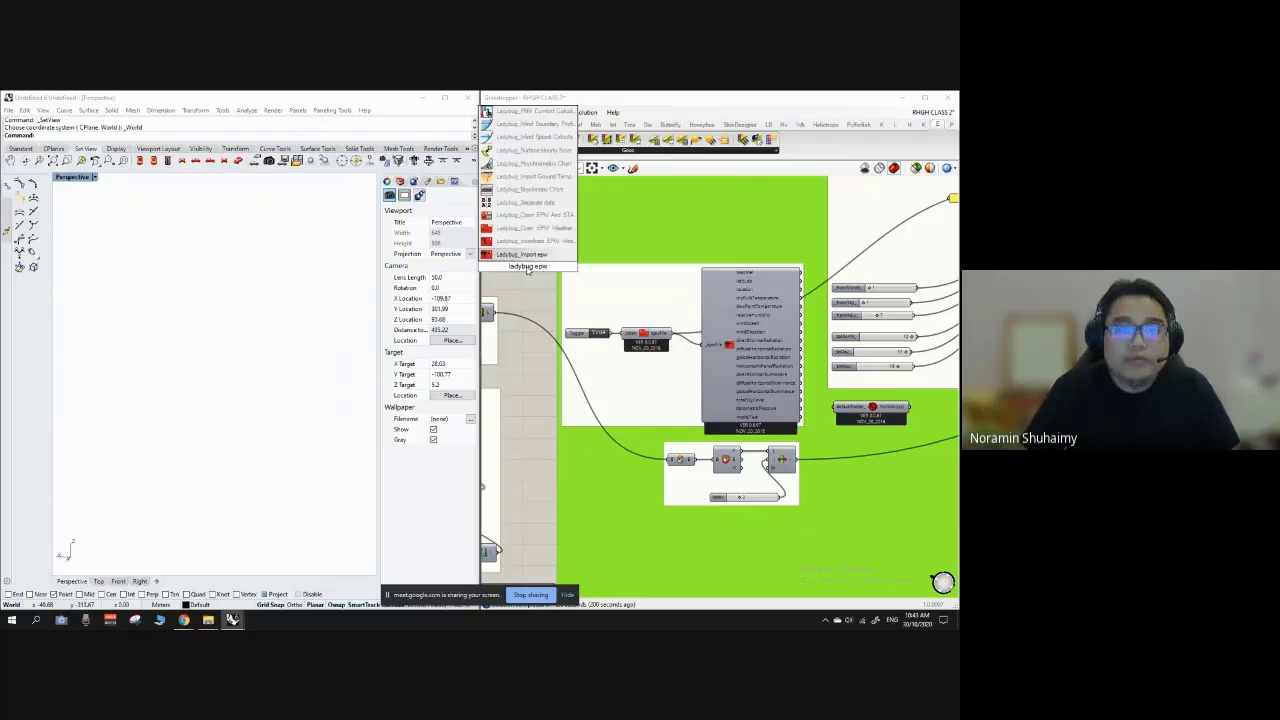
left_click(527, 256)
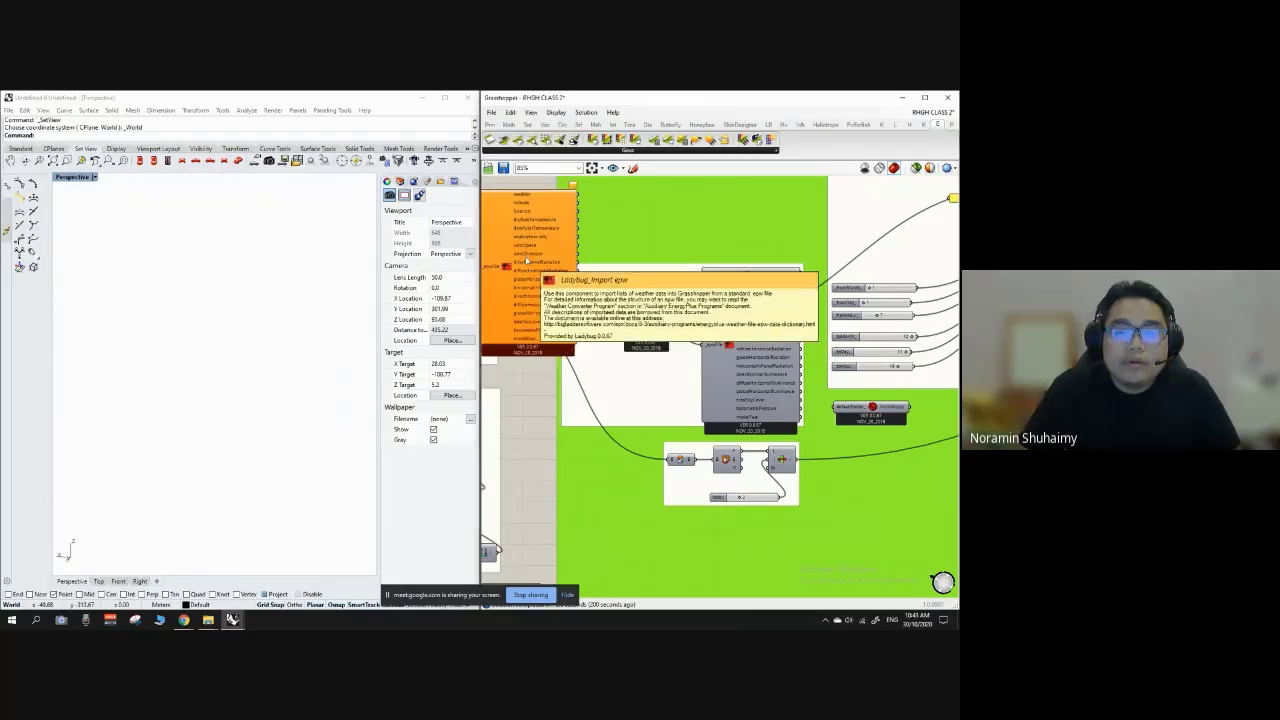
Step: Move the diamond panel group and the lower Graph Mapper groups down, including the stray slider, to open a gap below ANALYSIS
scroll(617, 241, "down", 5)
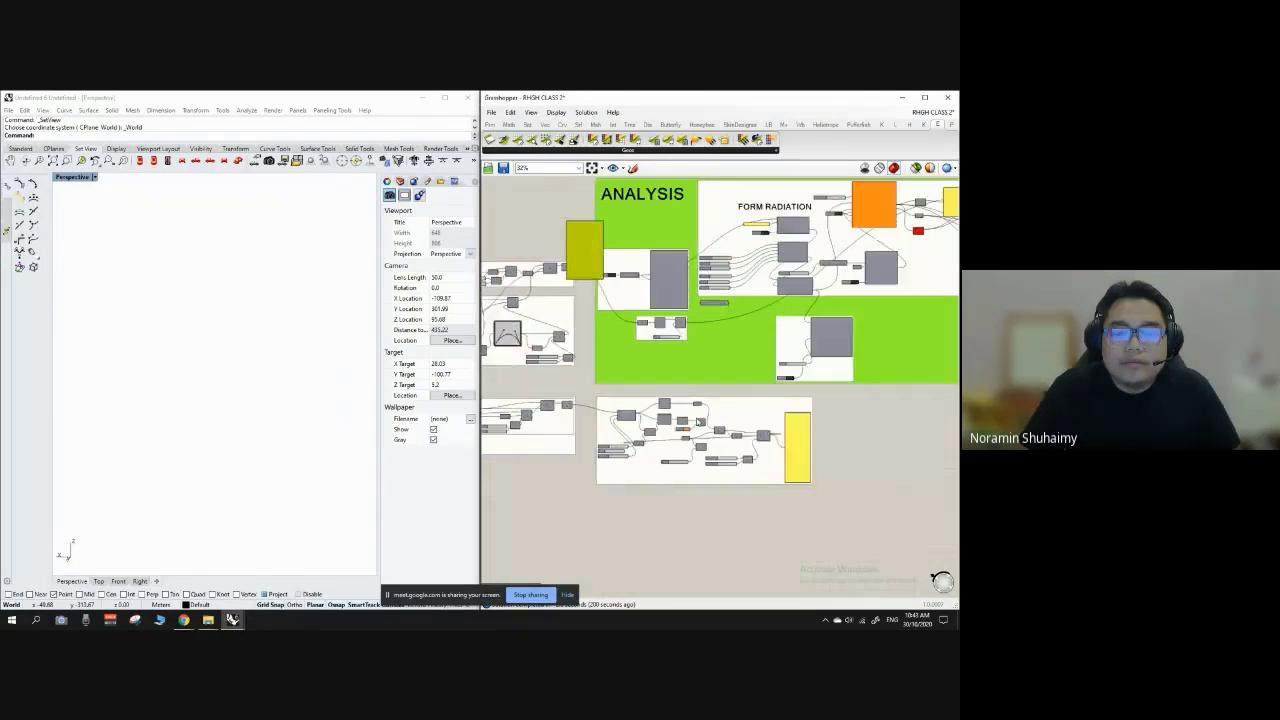
left_click_drag(846, 472, 763, 478)
scroll(793, 420, "down", 2)
left_click_drag(684, 417, 680, 485)
scroll(726, 416, "up", 3)
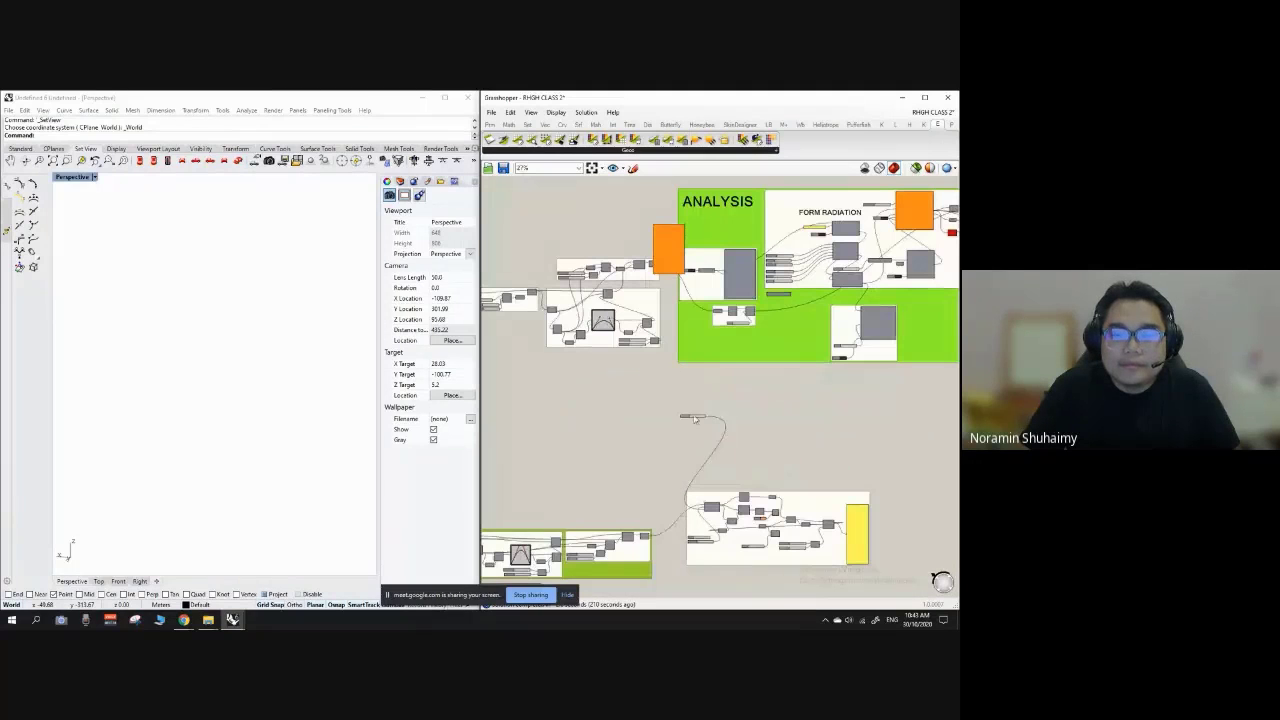
left_click_drag(694, 415, 700, 512)
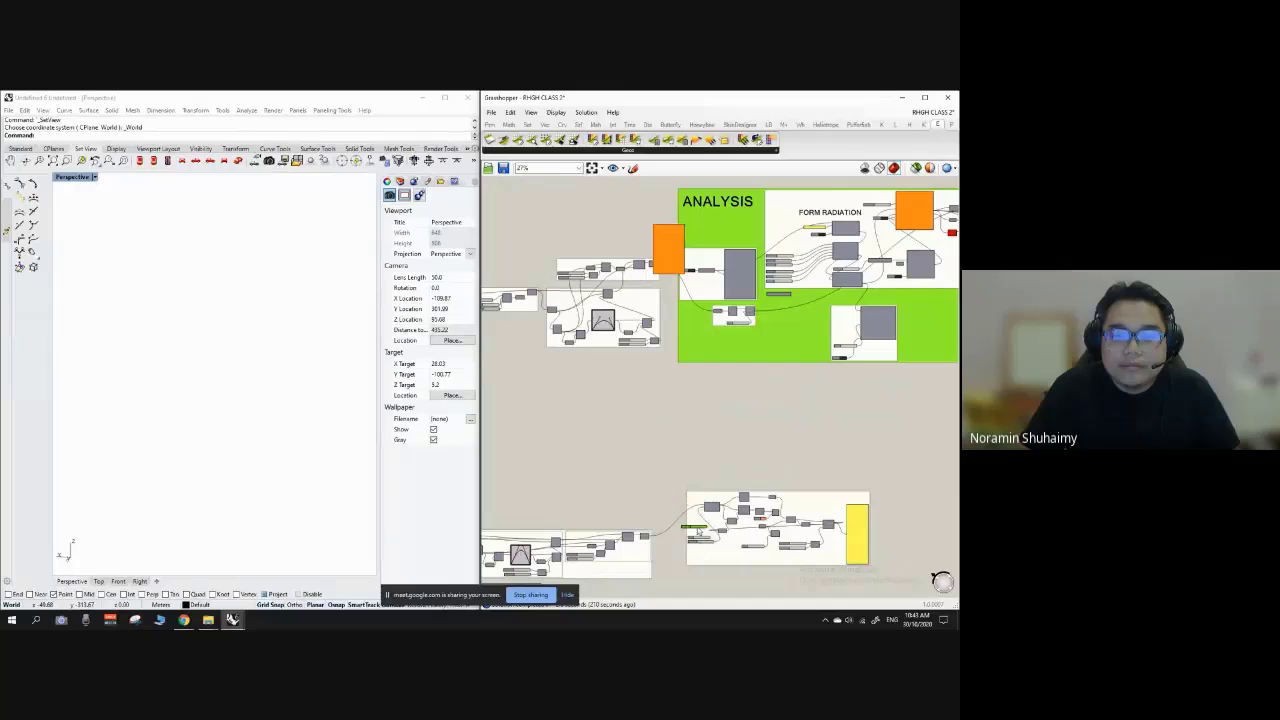
Step: Move the new Import epw component into the empty space between ANALYSIS and the diamond panel group
scroll(685, 275, "up", 2)
left_click_drag(675, 257, 757, 486)
scroll(748, 332, "up", 4)
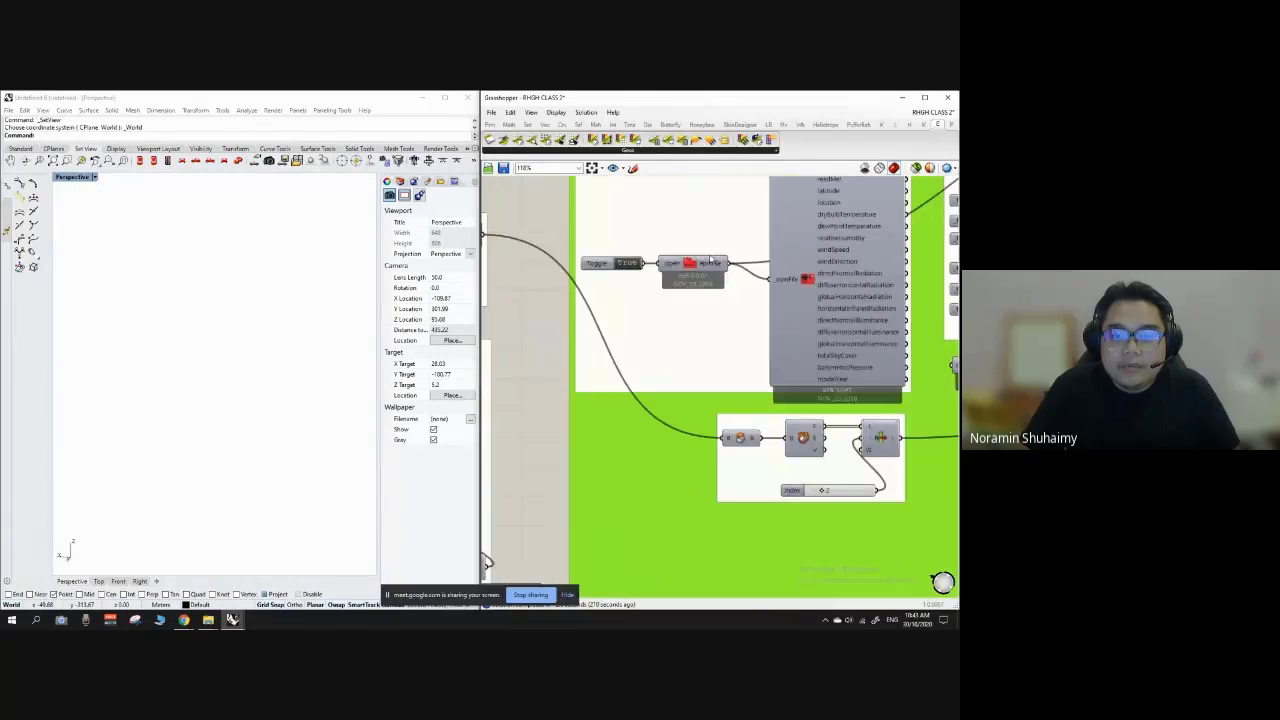
scroll(748, 332, "down", 1)
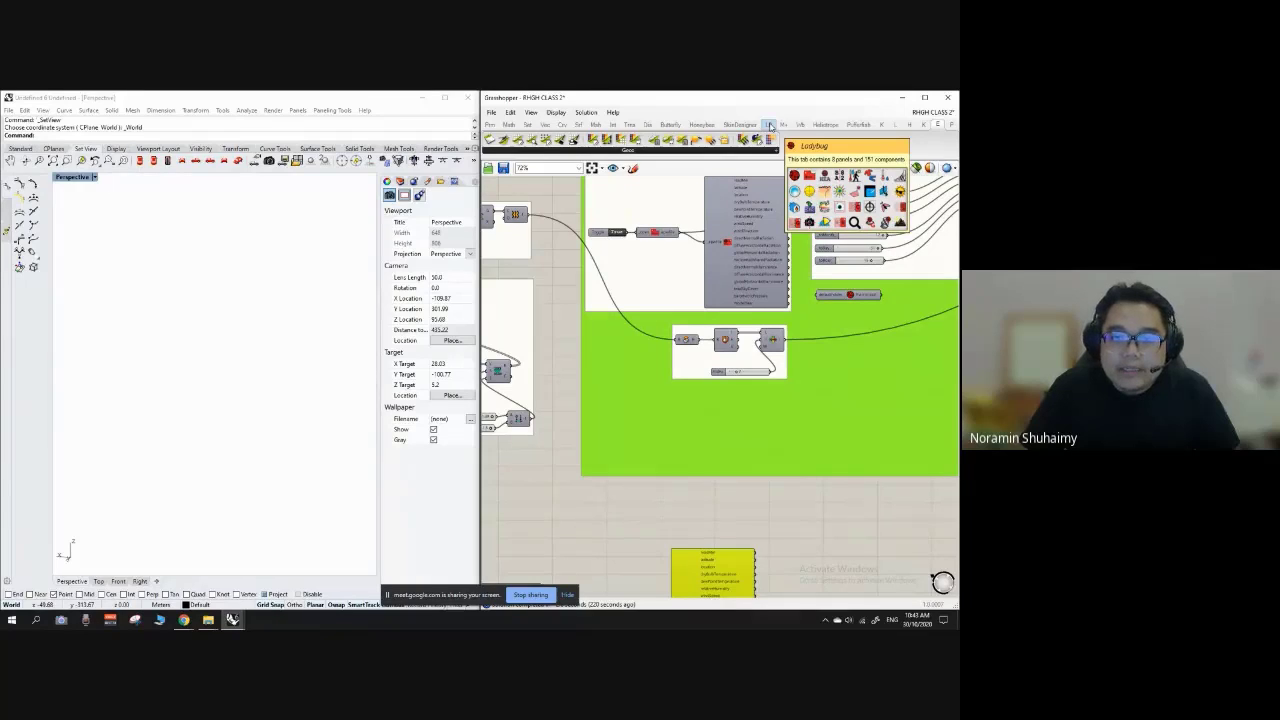
Step: Add the main Ladybug_Ladybug component from the Ladybug plug-in, above and to the left of Import epw
left_click(769, 125)
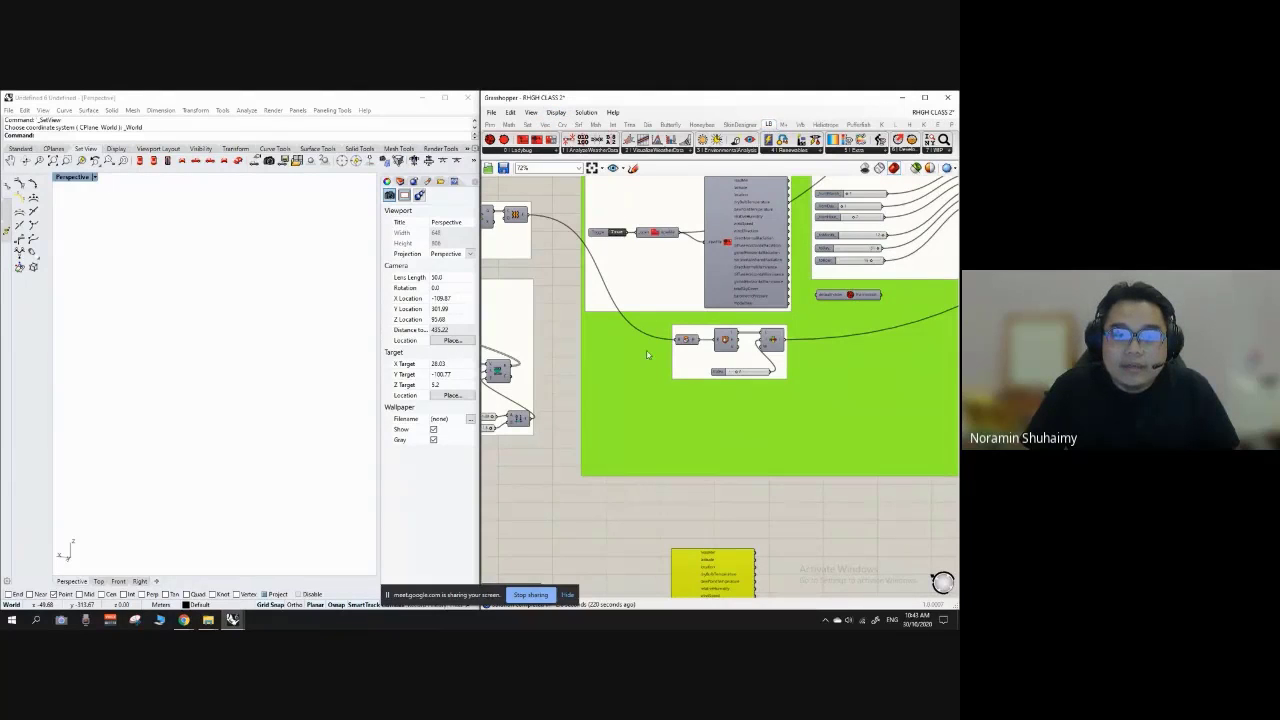
scroll(647, 354, "down", 4)
scroll(651, 486, "up", 5)
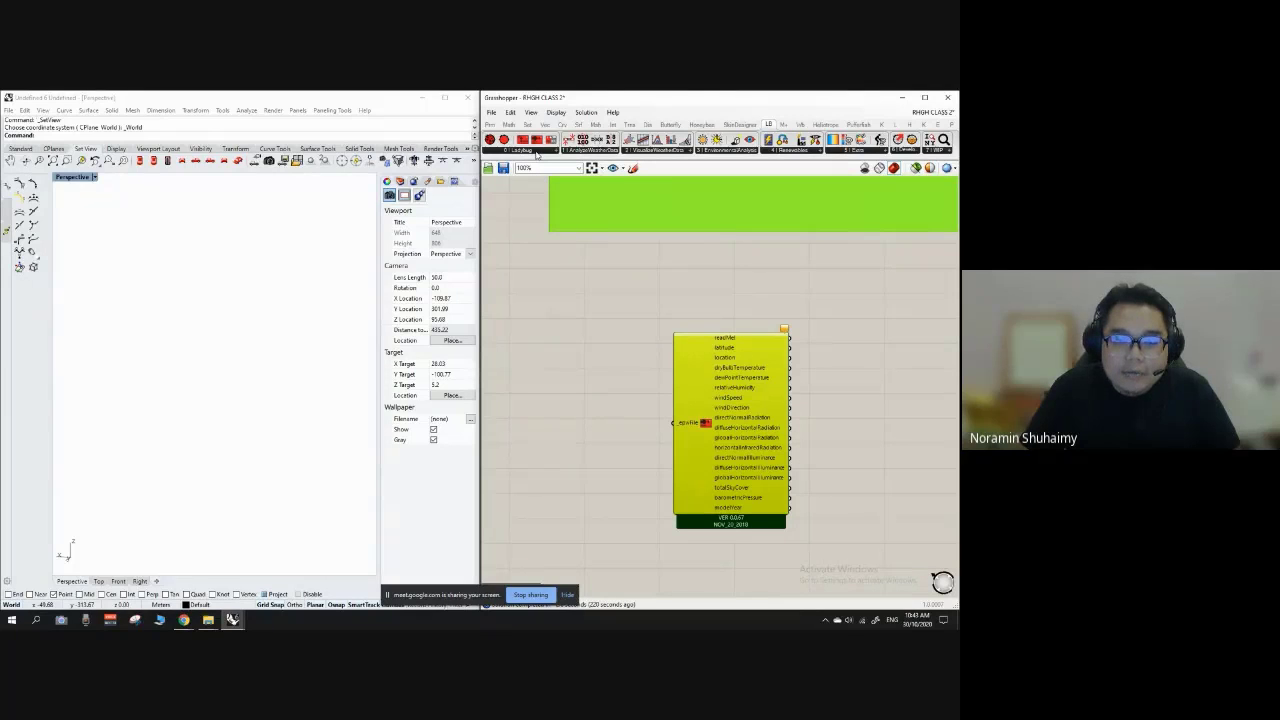
left_click(537, 152)
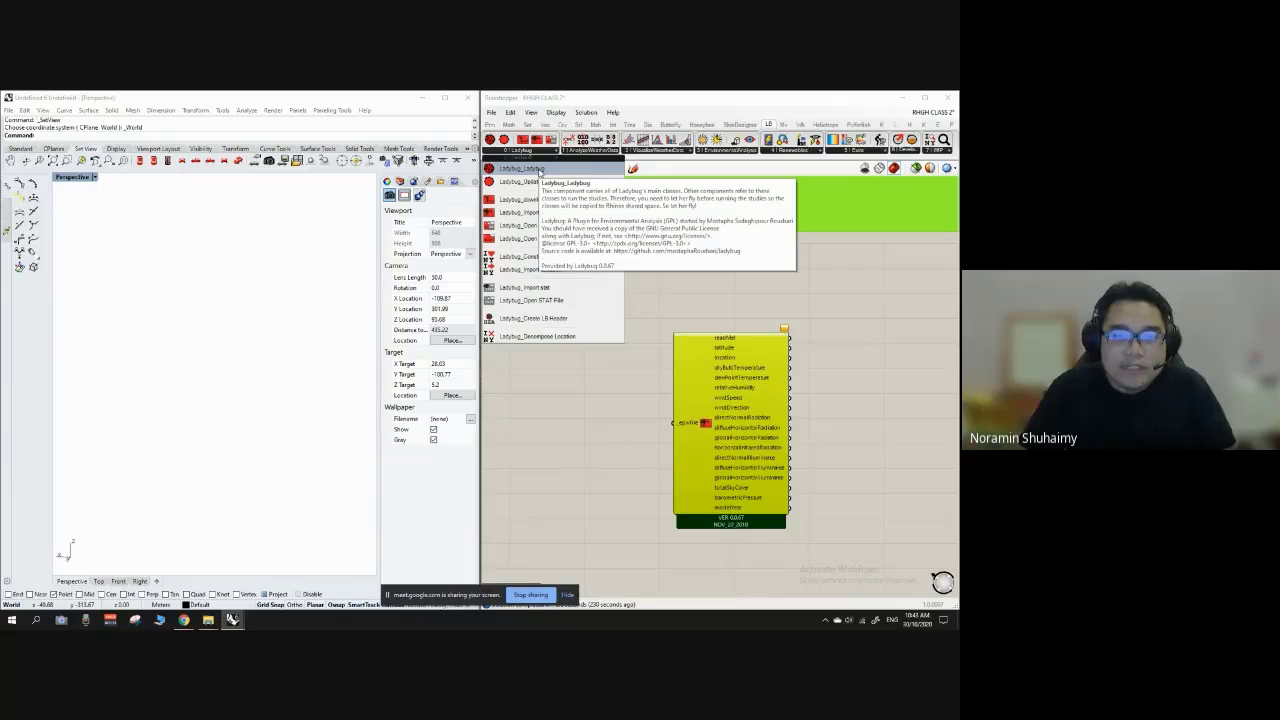
left_click(541, 172)
scroll(646, 246, "down", 2)
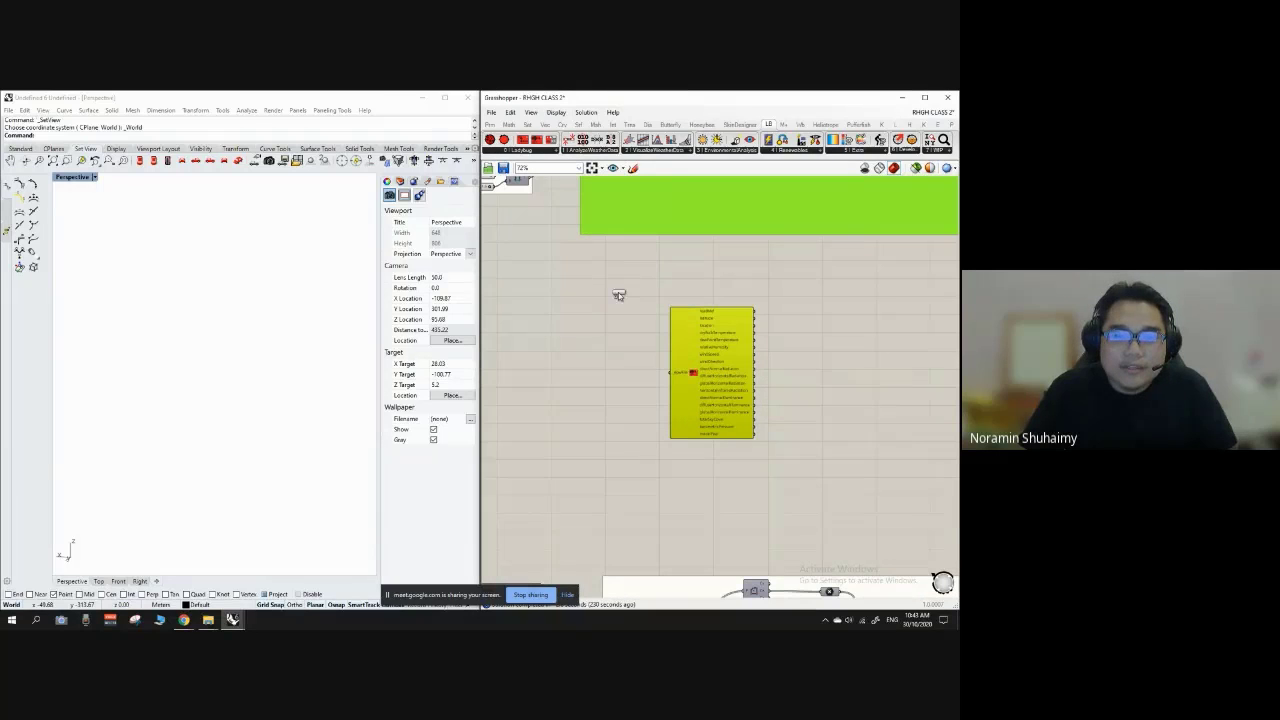
left_click(618, 295)
Step: Shift the Ladybug_Ladybug component slightly right, closer to the Import epw component
scroll(622, 298, "up", 3)
scroll(625, 300, "down", 3)
scroll(630, 302, "up", 3)
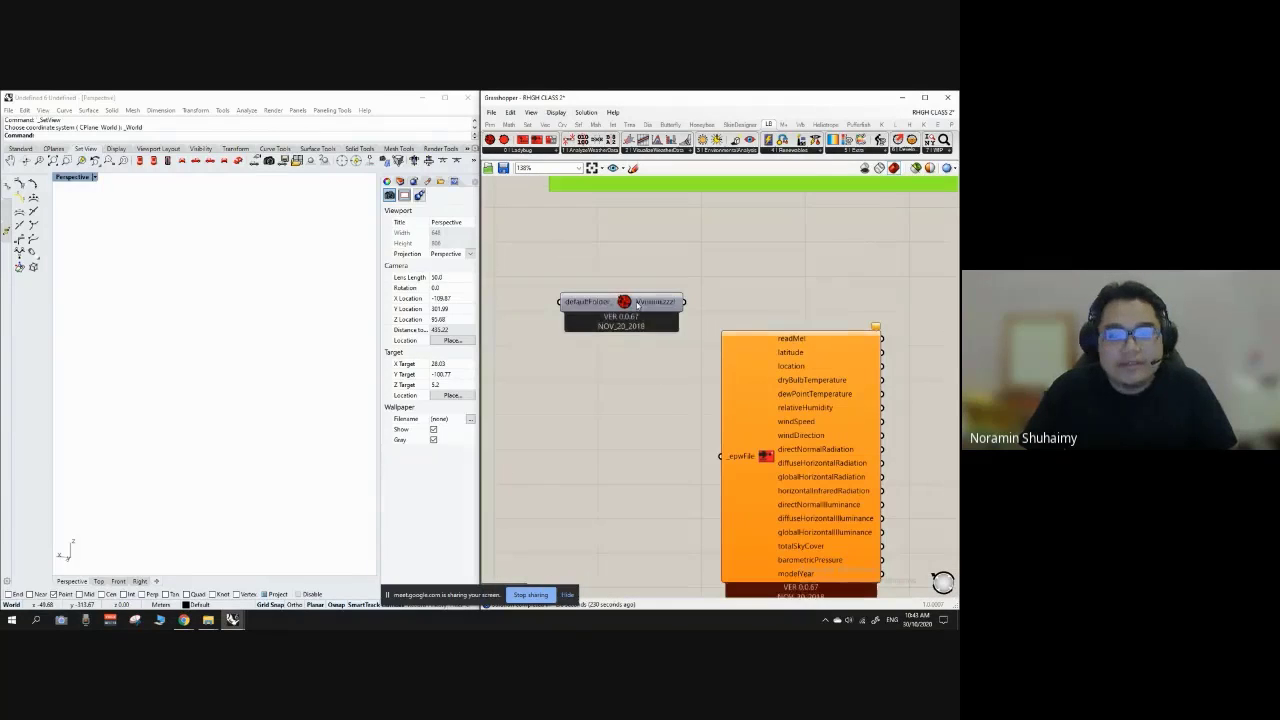
left_click(636, 303)
scroll(640, 290, "down", 3)
scroll(650, 272, "up", 2)
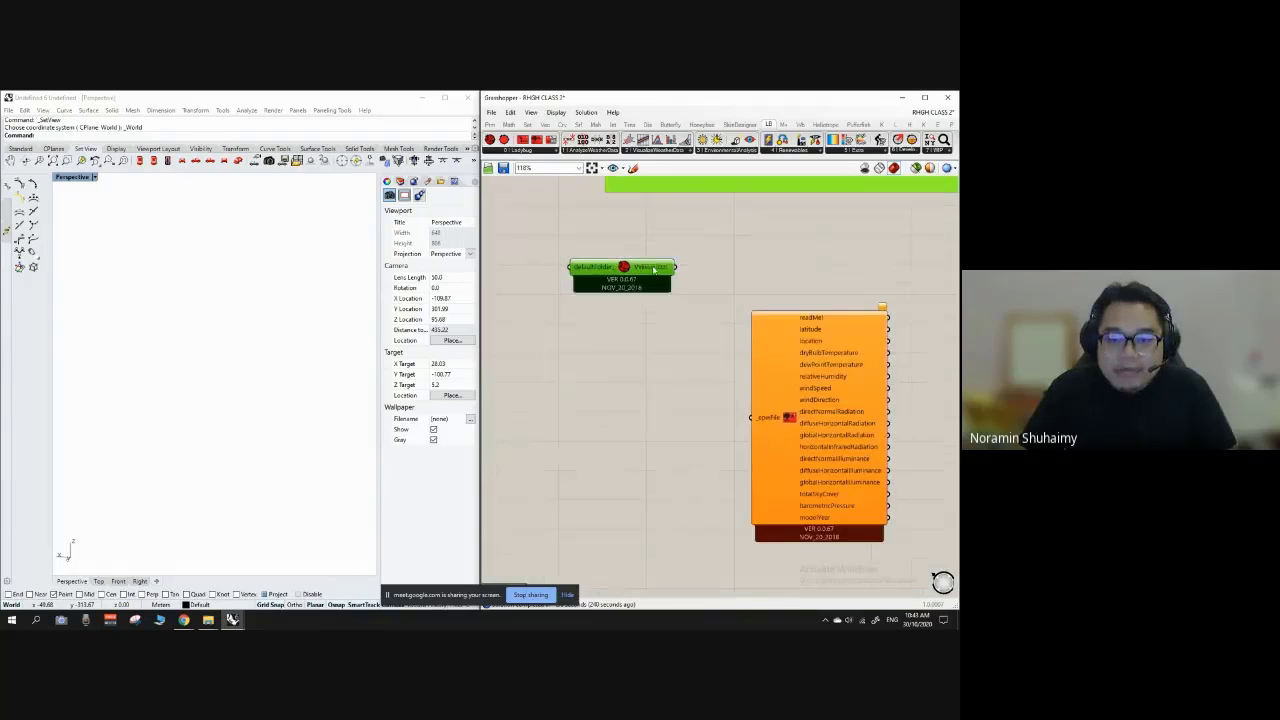
left_click_drag(653, 268, 693, 262)
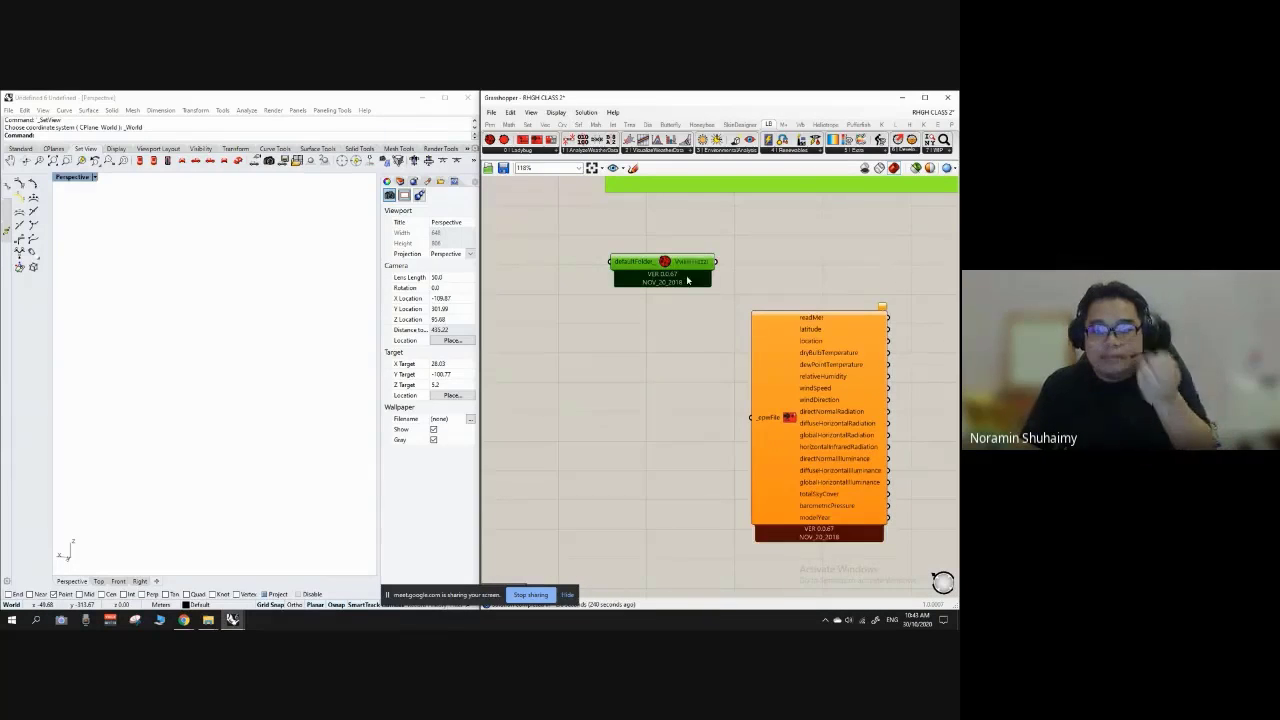
Step: Inspect the Open EPW Weather File component and its toggle in the ANALYSIS group
scroll(682, 250, "down", 5)
scroll(603, 366, "up", 3)
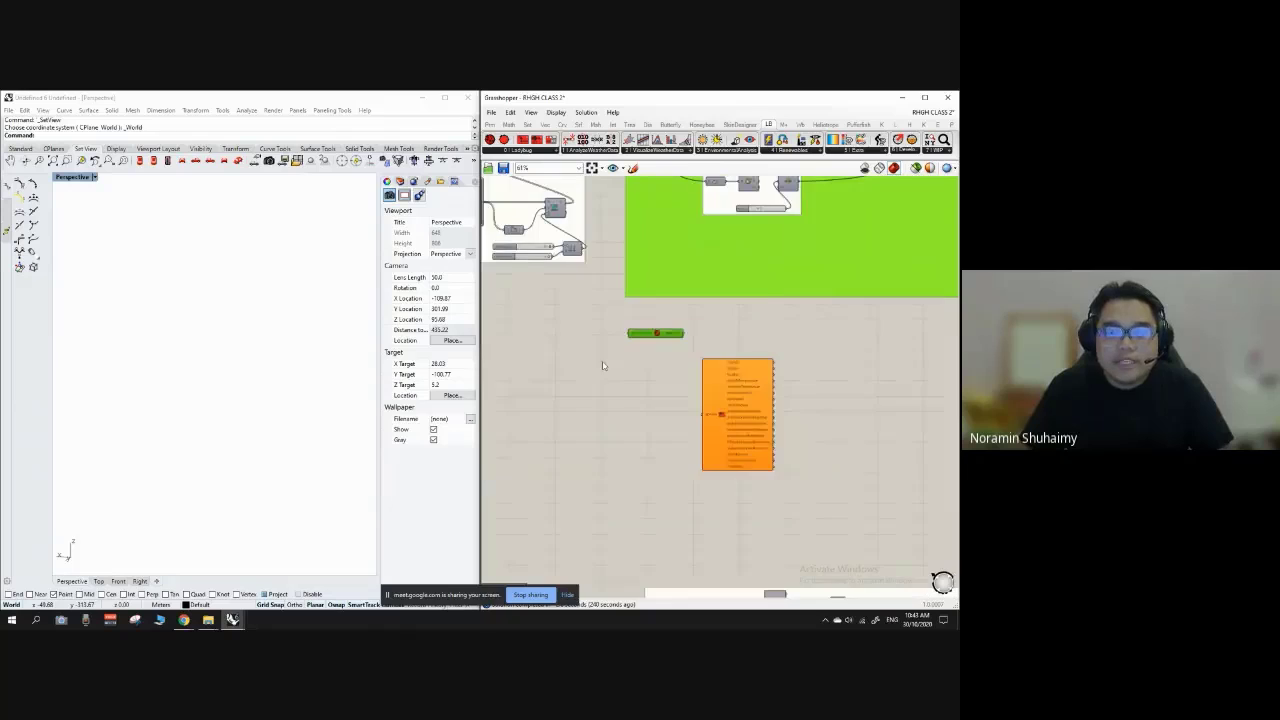
scroll(603, 366, "up", 2)
scroll(657, 451, "down", 4)
scroll(668, 247, "up", 5)
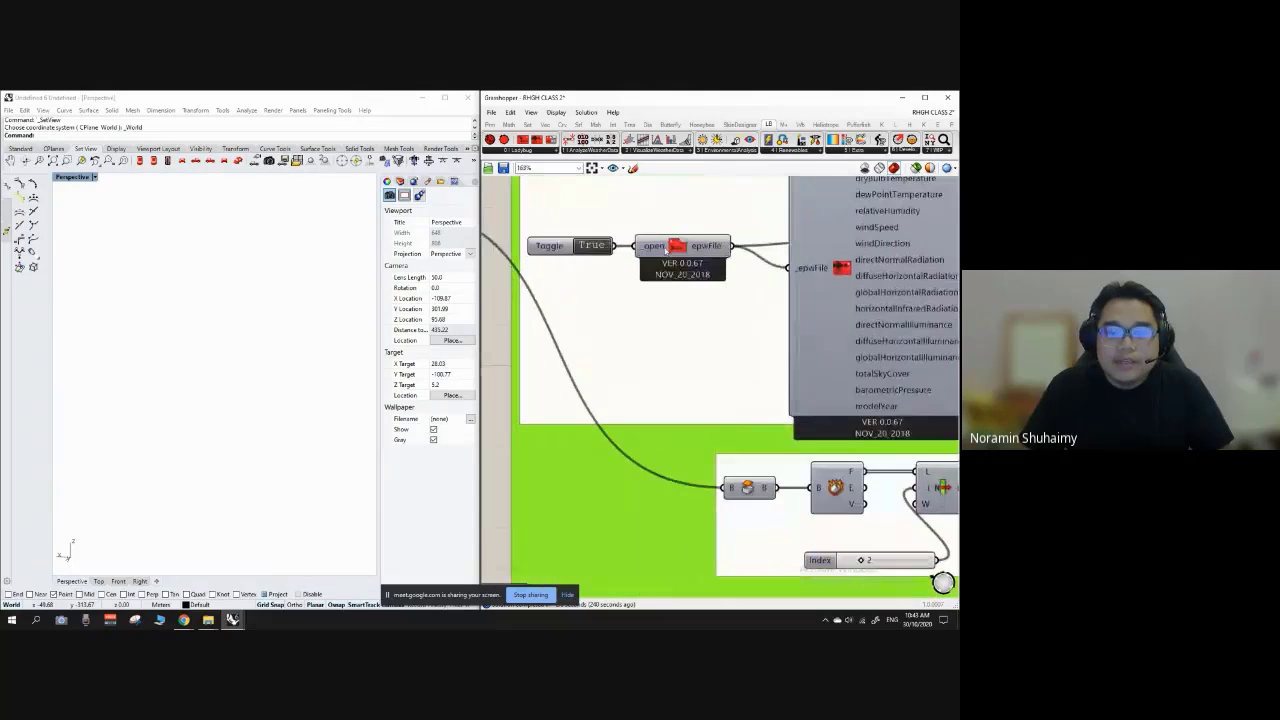
left_click(680, 249)
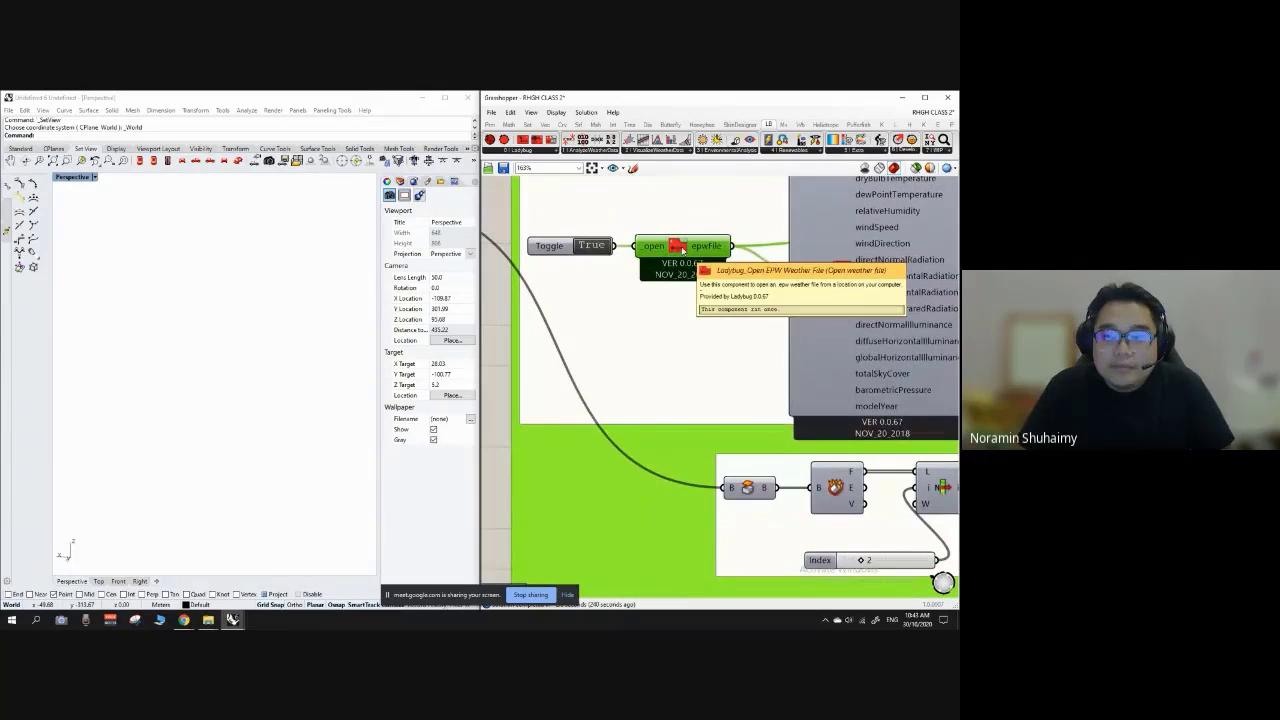
Step: Add the Ladybug_Open EPW Weather File component beneath the Ladybug_Ladybug component, outside the ANALYSIS group
scroll(660, 192, "down", 6)
scroll(619, 485, "up", 6)
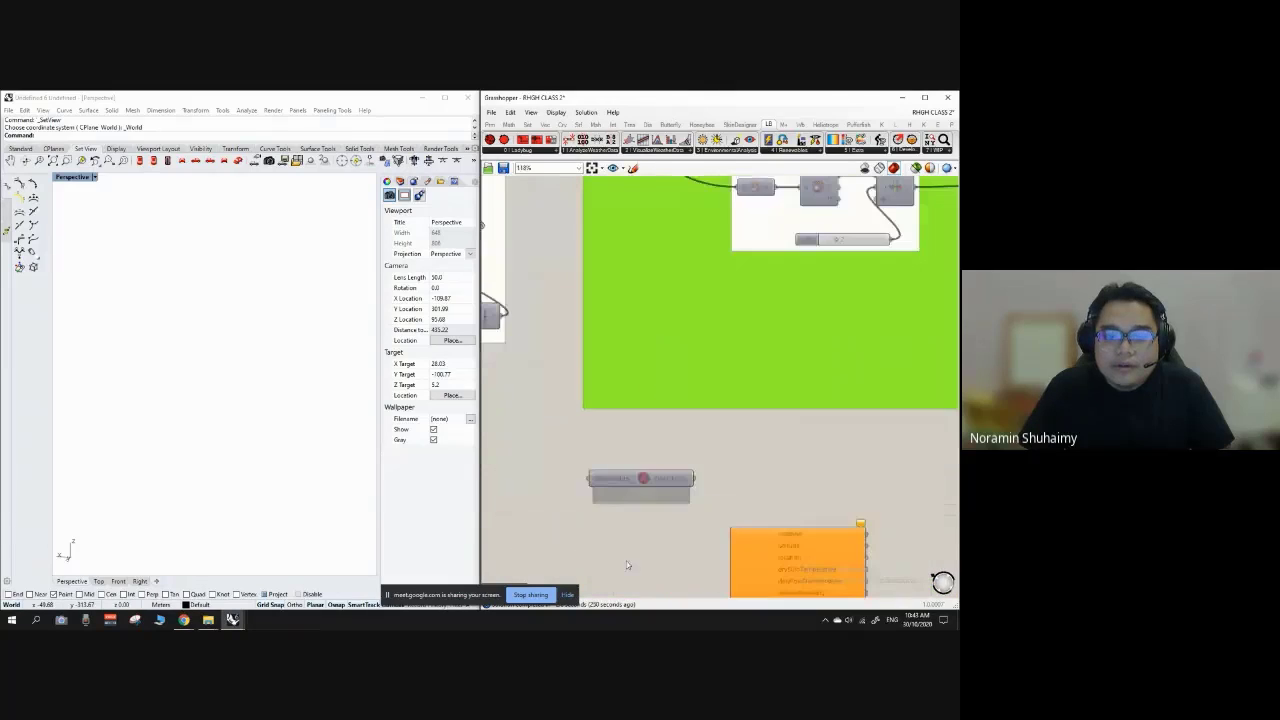
right_click_drag(626, 561, 635, 500)
double_click(634, 500)
type("o")
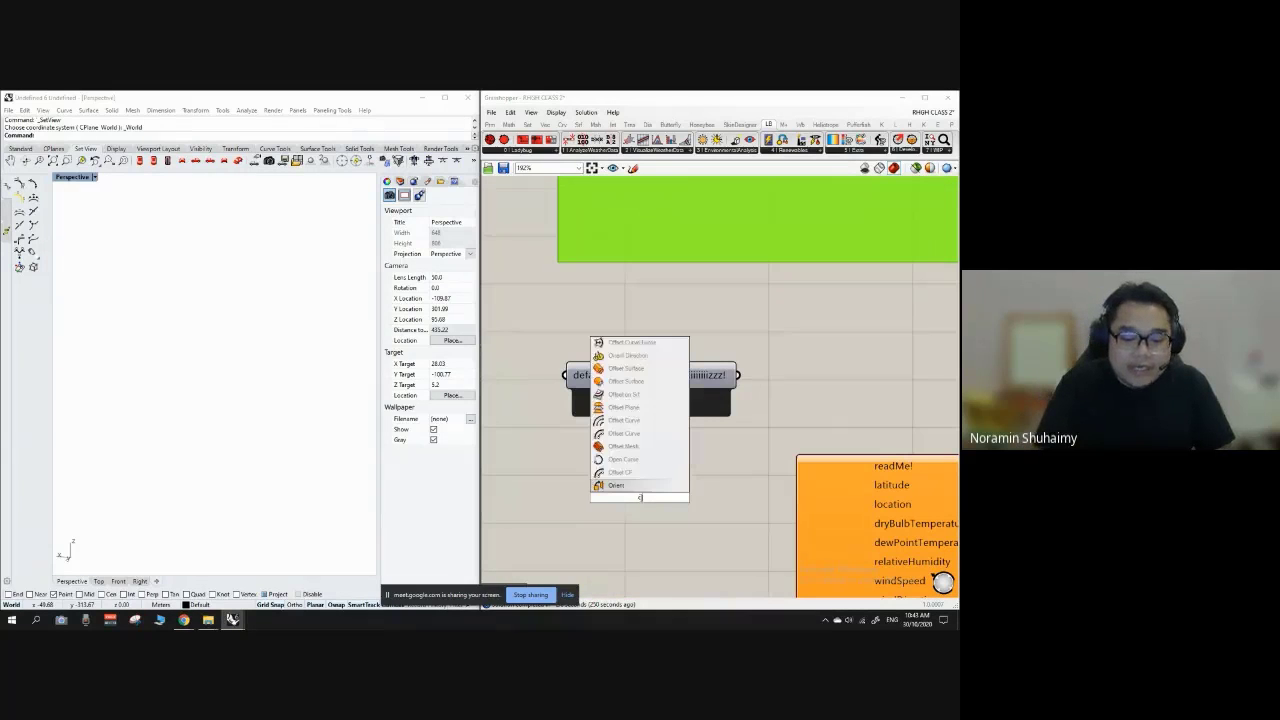
type("pen epw")
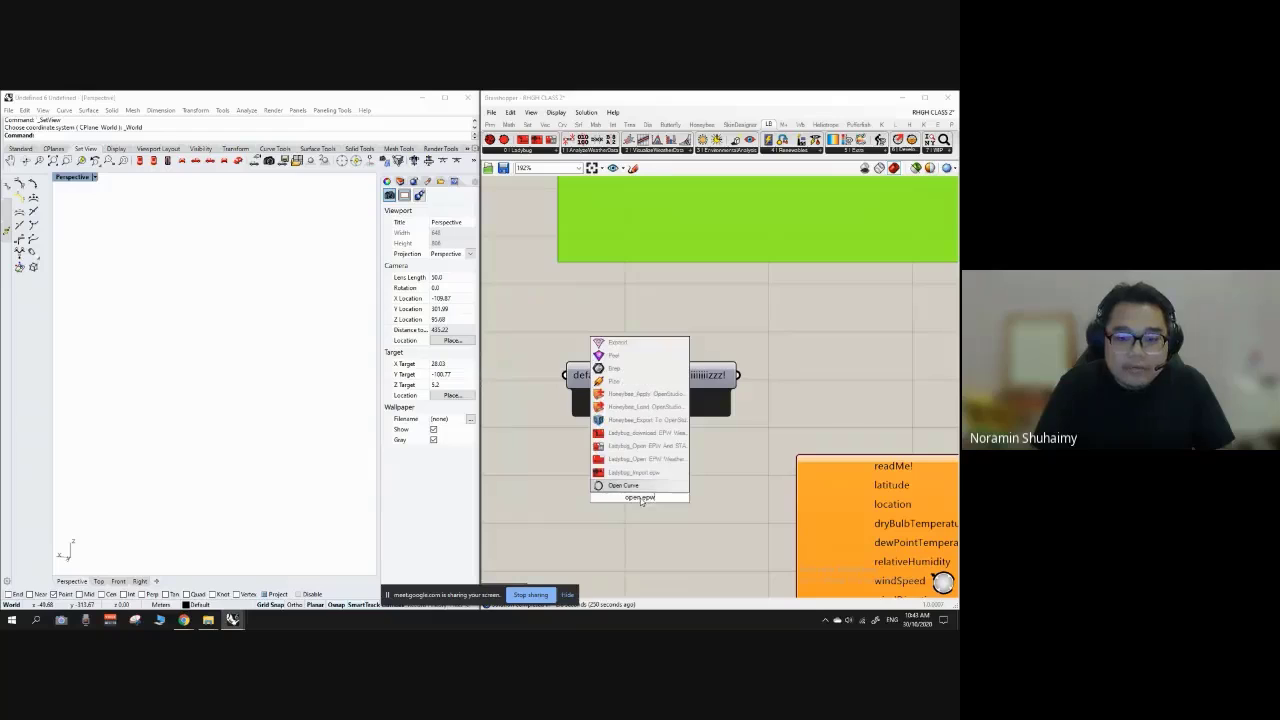
type(" file")
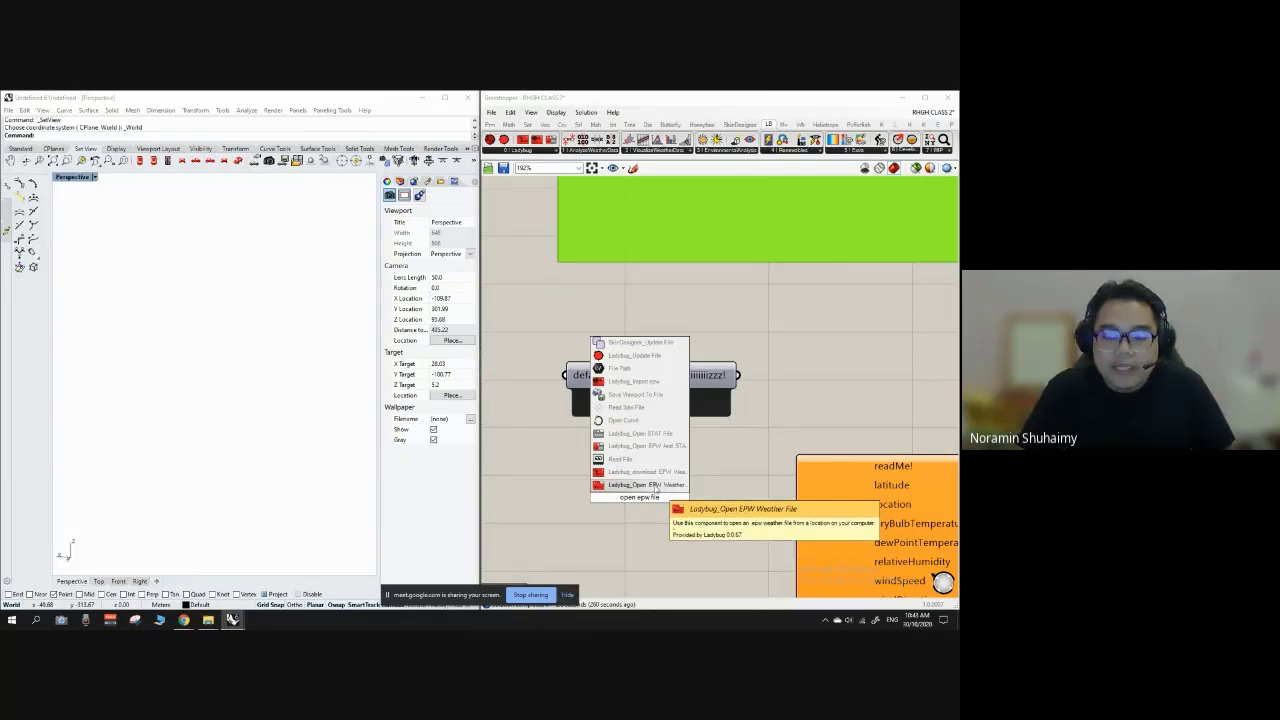
left_click(648, 485)
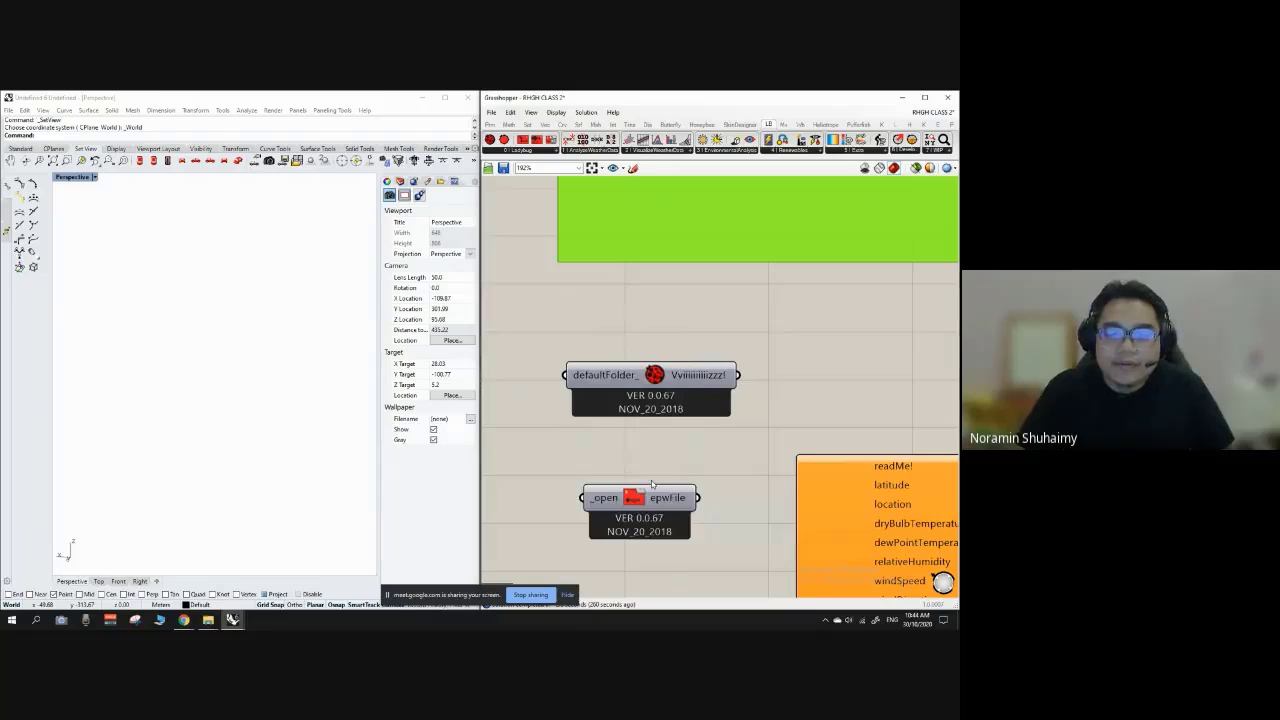
Step: Align the new Open EPW Weather File component beneath Ladybug_Ladybug, to the left of Import epw
scroll(664, 365, "down", 1)
left_click_drag(651, 481, 628, 476)
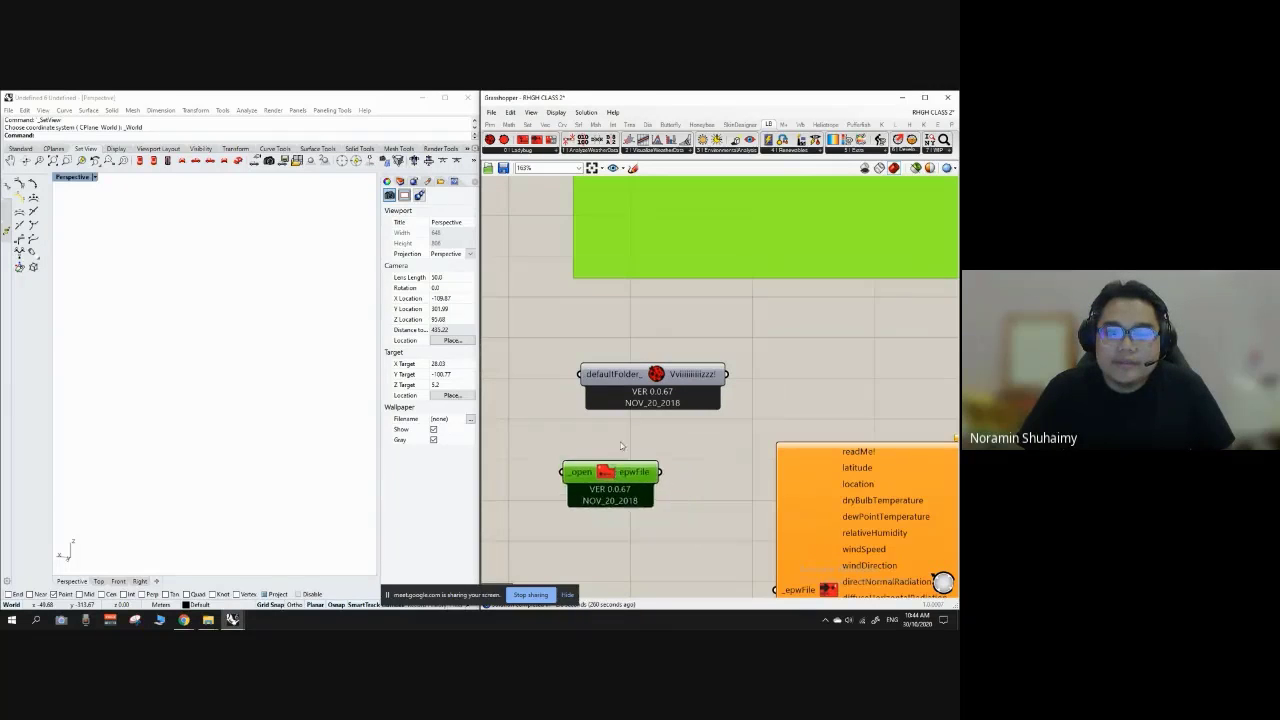
scroll(620, 420, "down", 2)
scroll(614, 400, "up", 2)
left_click_drag(612, 384, 623, 384)
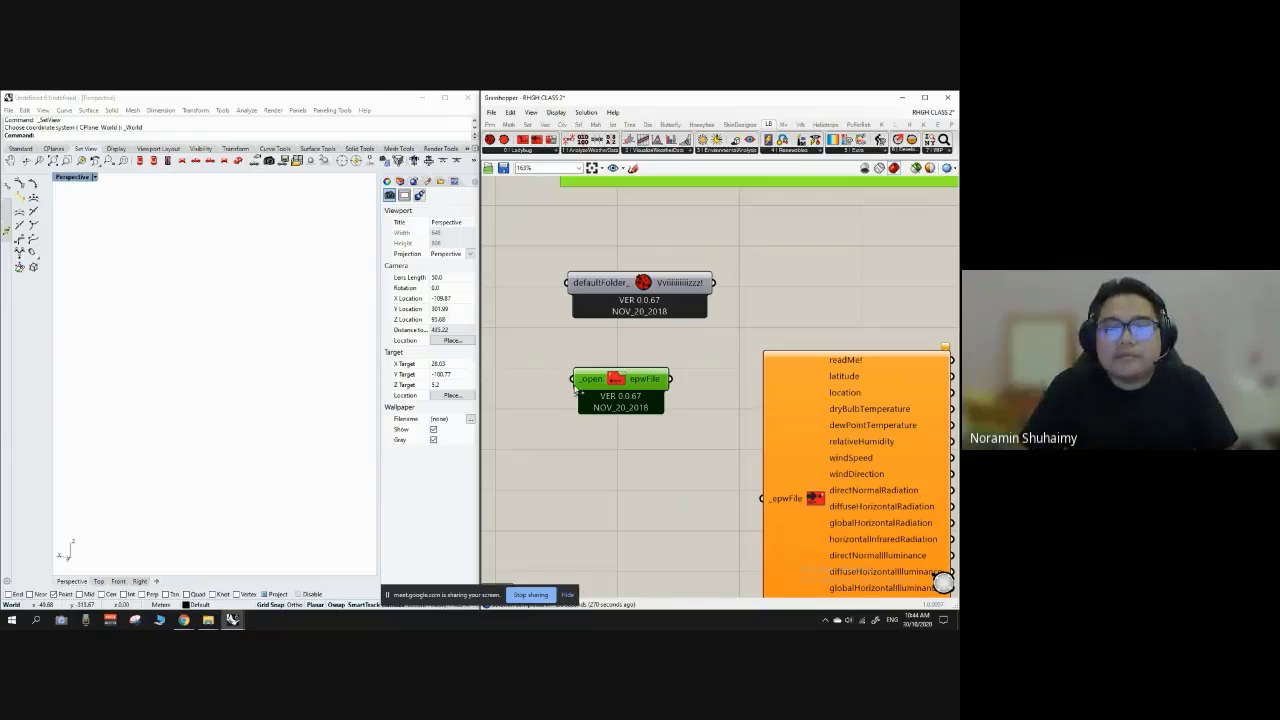
scroll(553, 392, "up", 2)
scroll(614, 374, "down", 2)
left_click_drag(612, 377, 611, 371)
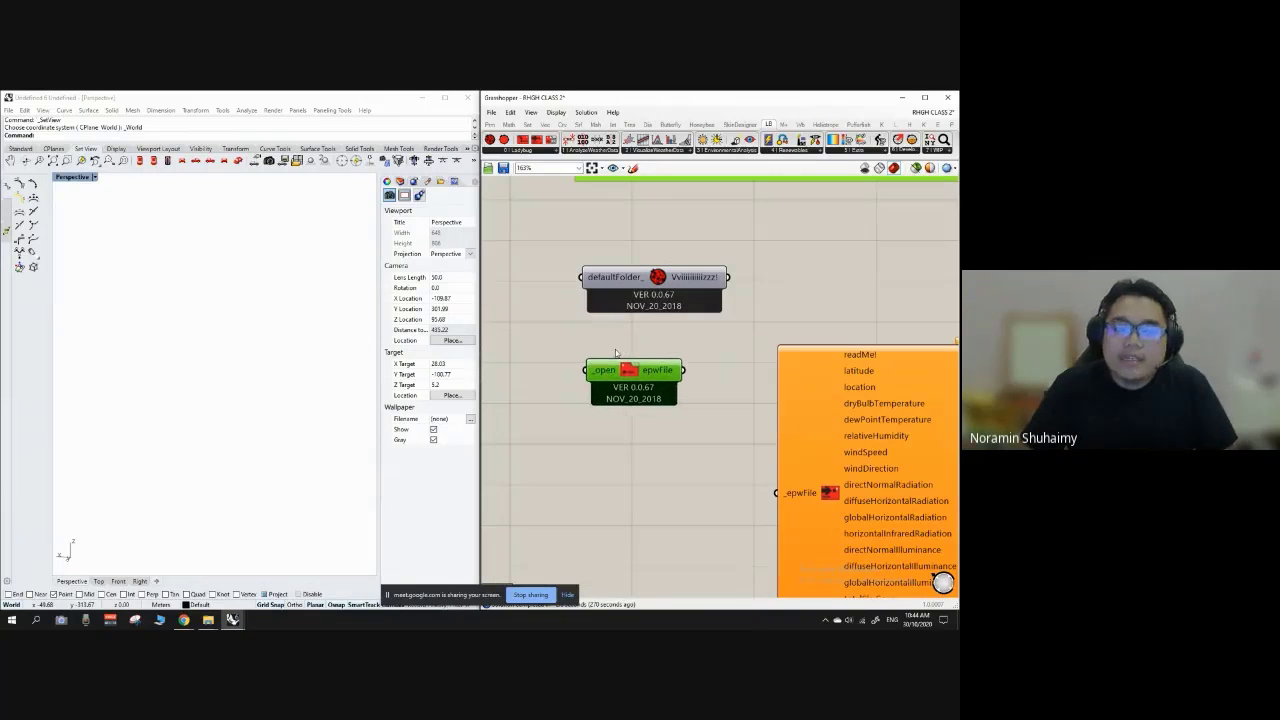
left_click(617, 353)
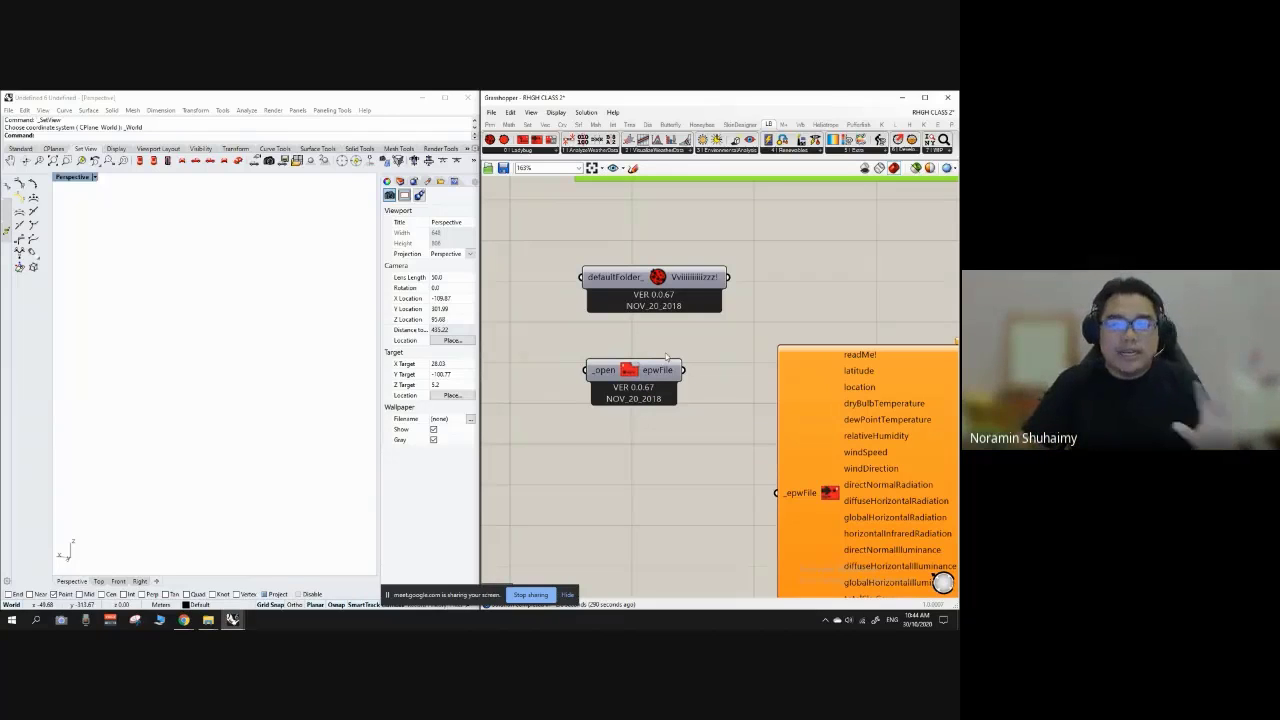
Step: Add a Boolean Toggle, wire it to the _open input of Open EPW Weather File, and align it level with that component
scroll(666, 382, "up", 1)
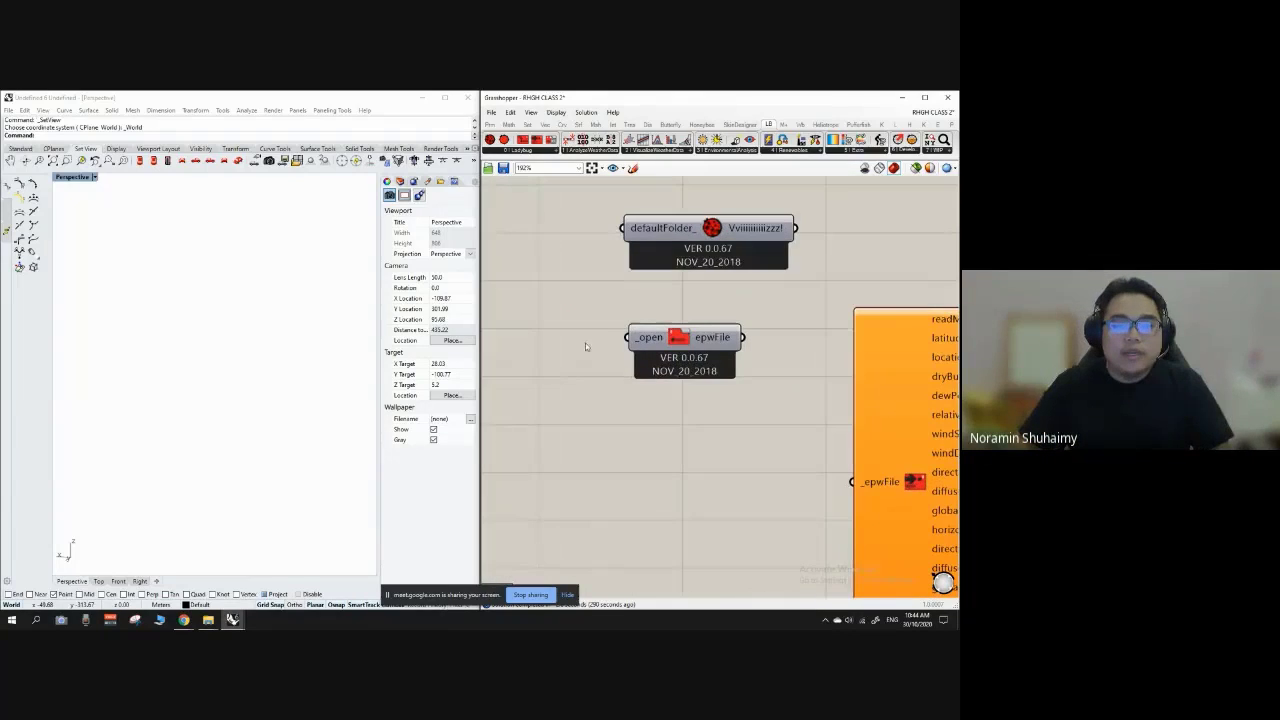
double_click(528, 366)
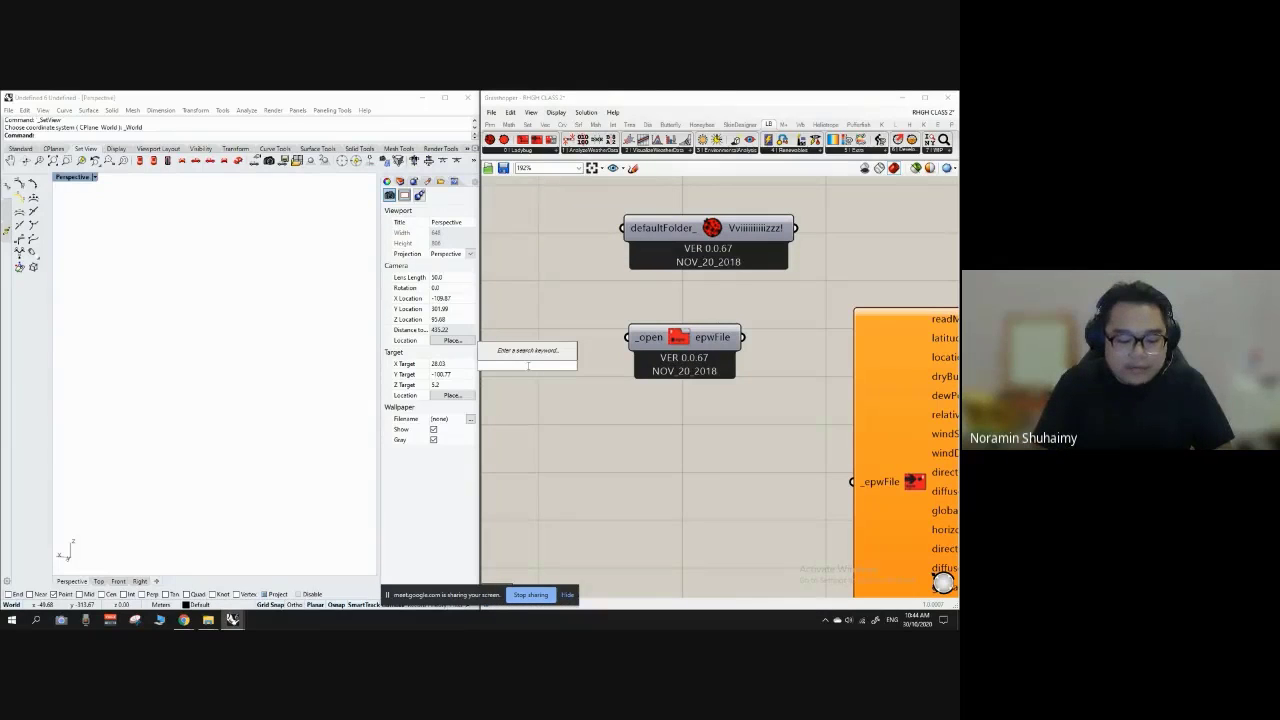
type("boolea")
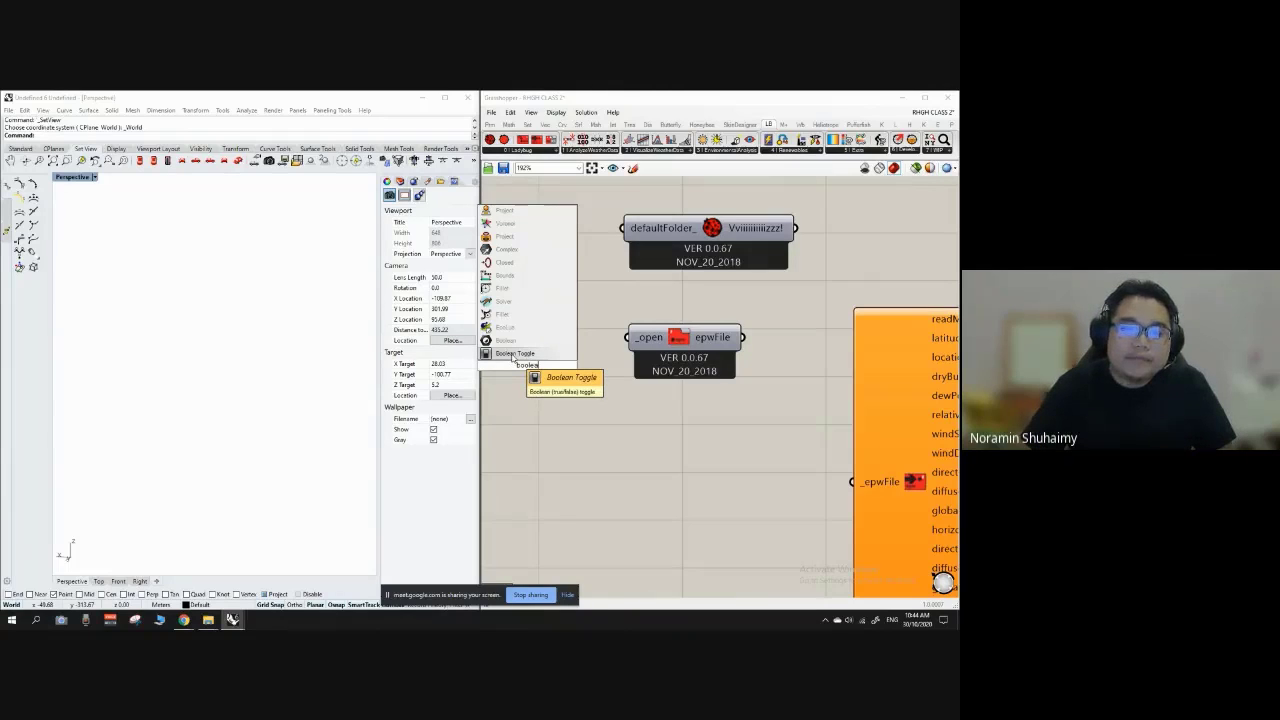
left_click(513, 354)
scroll(624, 391, "up", 2)
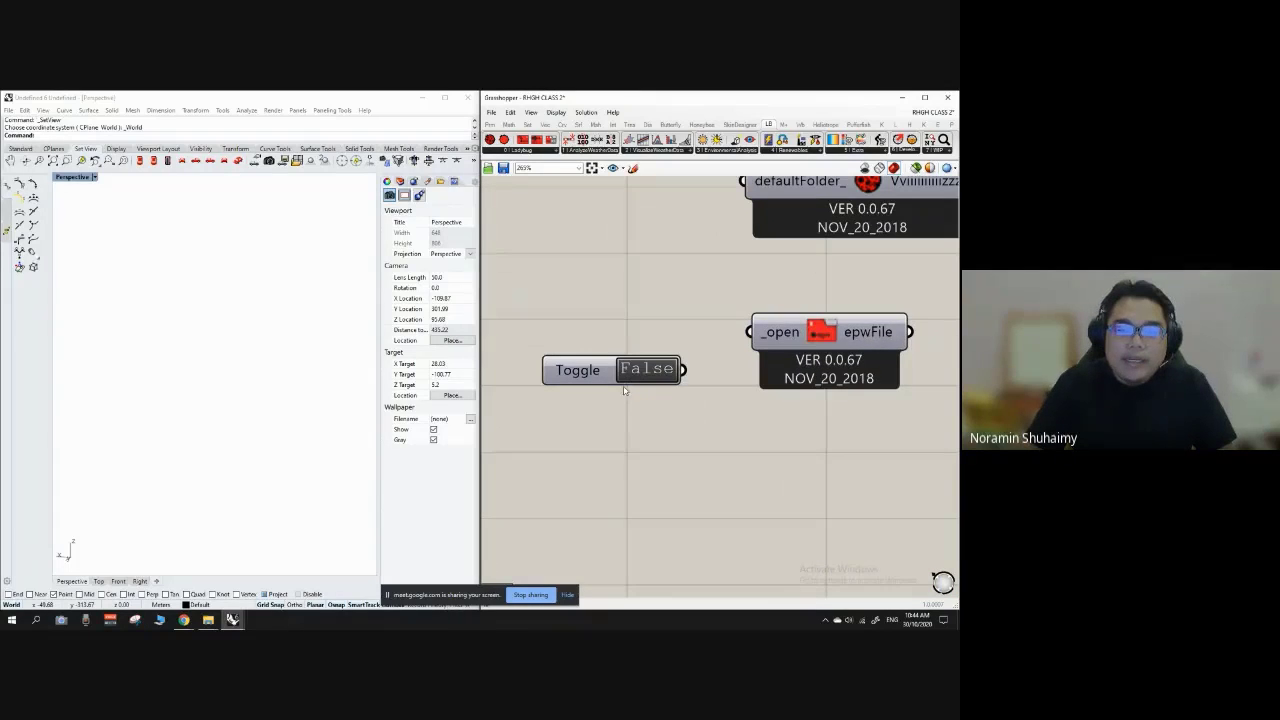
left_click_drag(684, 370, 749, 333)
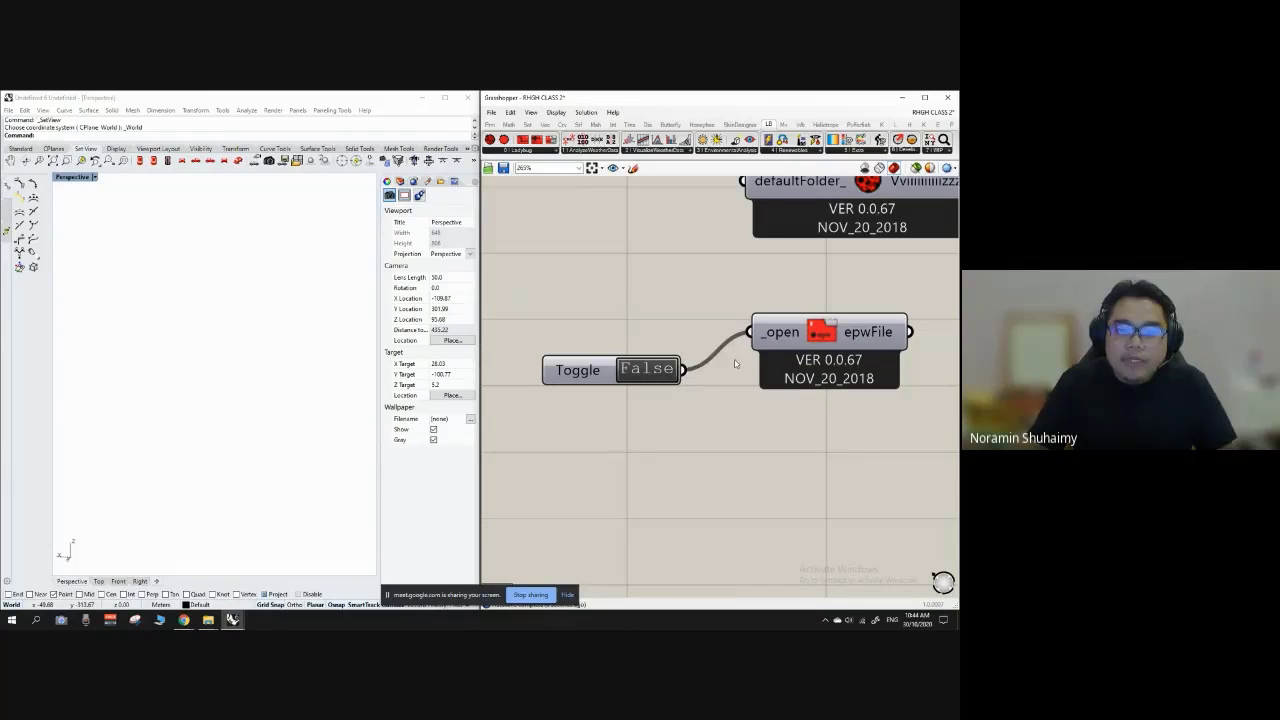
left_click_drag(576, 366, 562, 329)
left_click(640, 377)
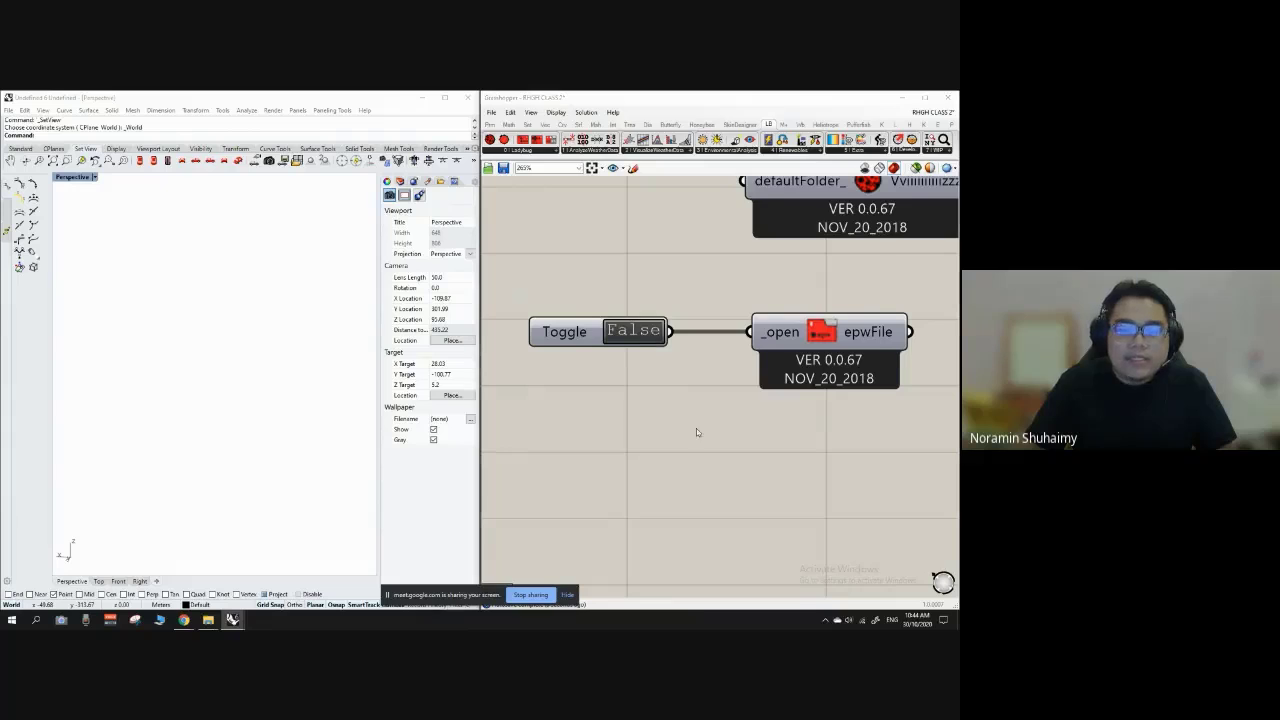
Step: Set the toggle to True and load MYS_Kuala.Lumpur.486470_IWEC.epw from the FACADE FINALE folder in SEM 5
double_click(553, 338)
left_click_drag(682, 118, 610, 161)
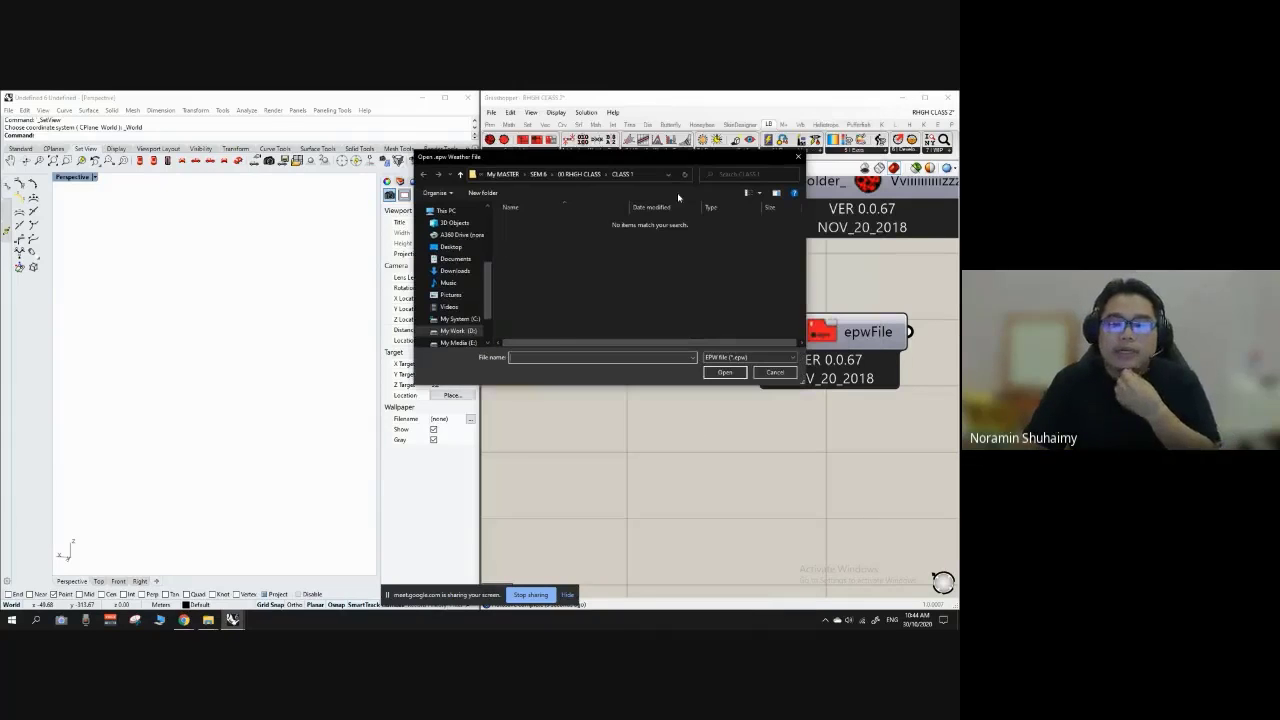
left_click(450, 247)
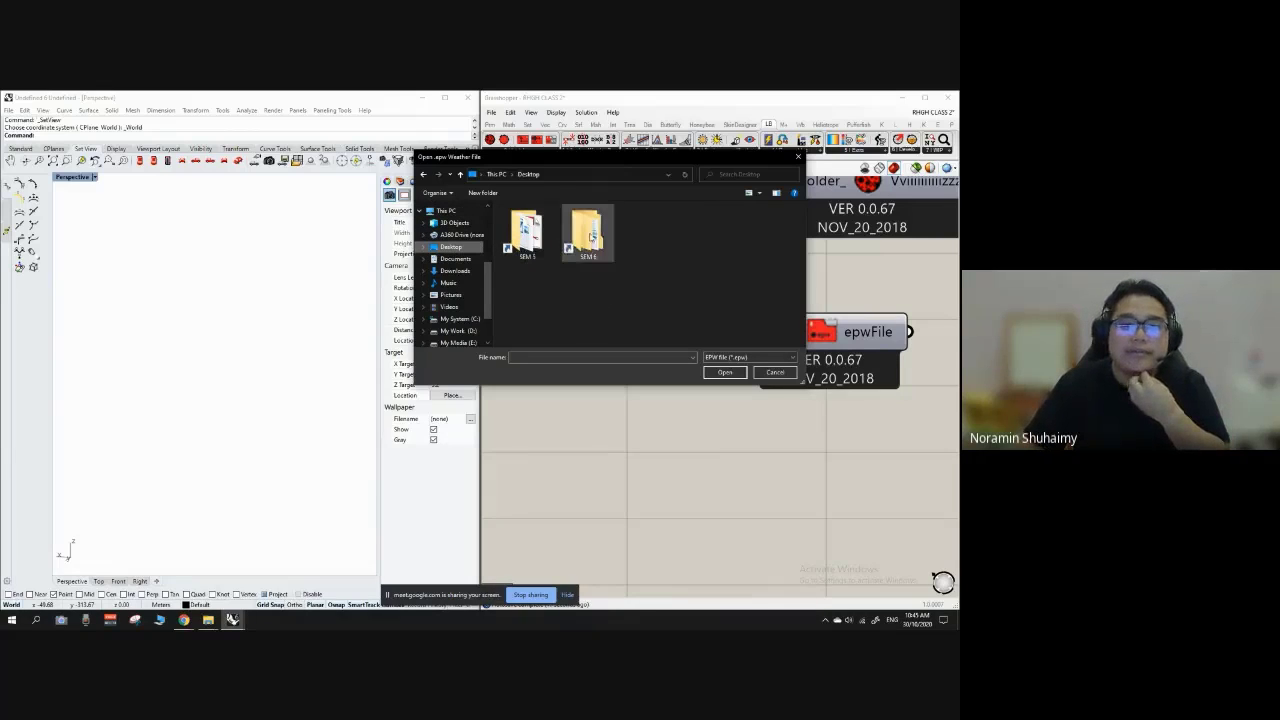
double_click(590, 236)
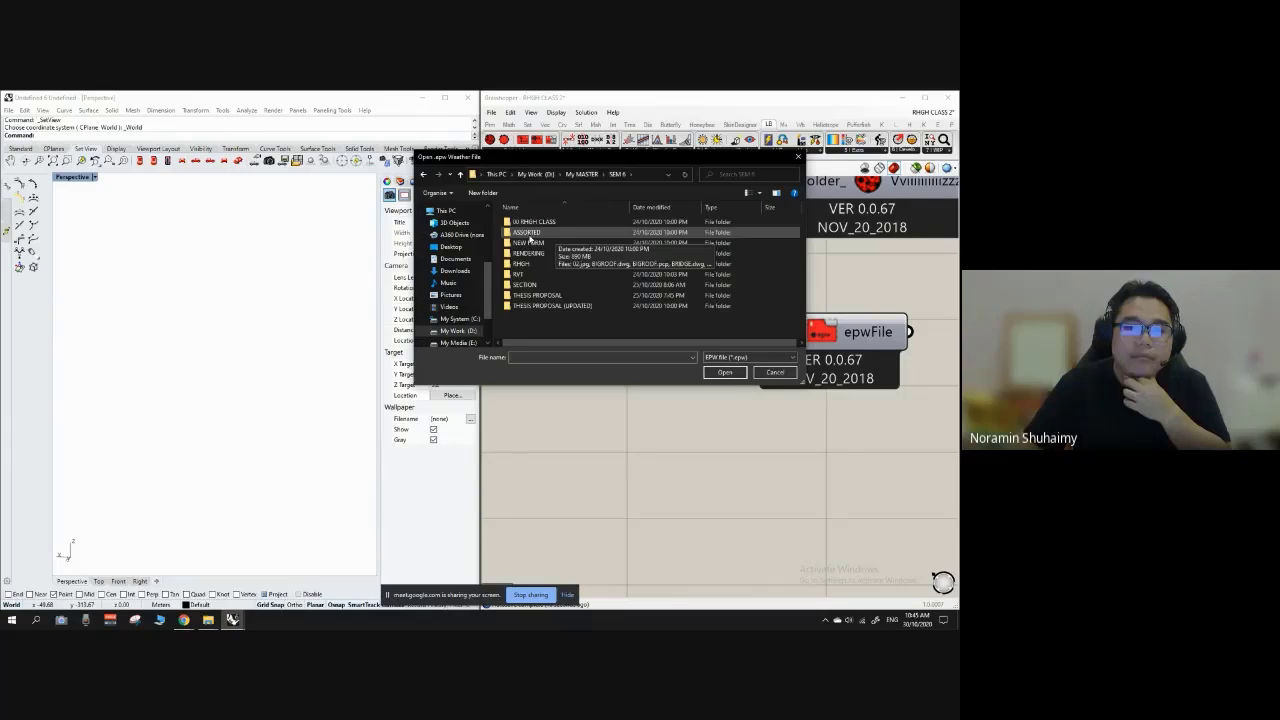
left_click(423, 174)
double_click(533, 234)
double_click(544, 246)
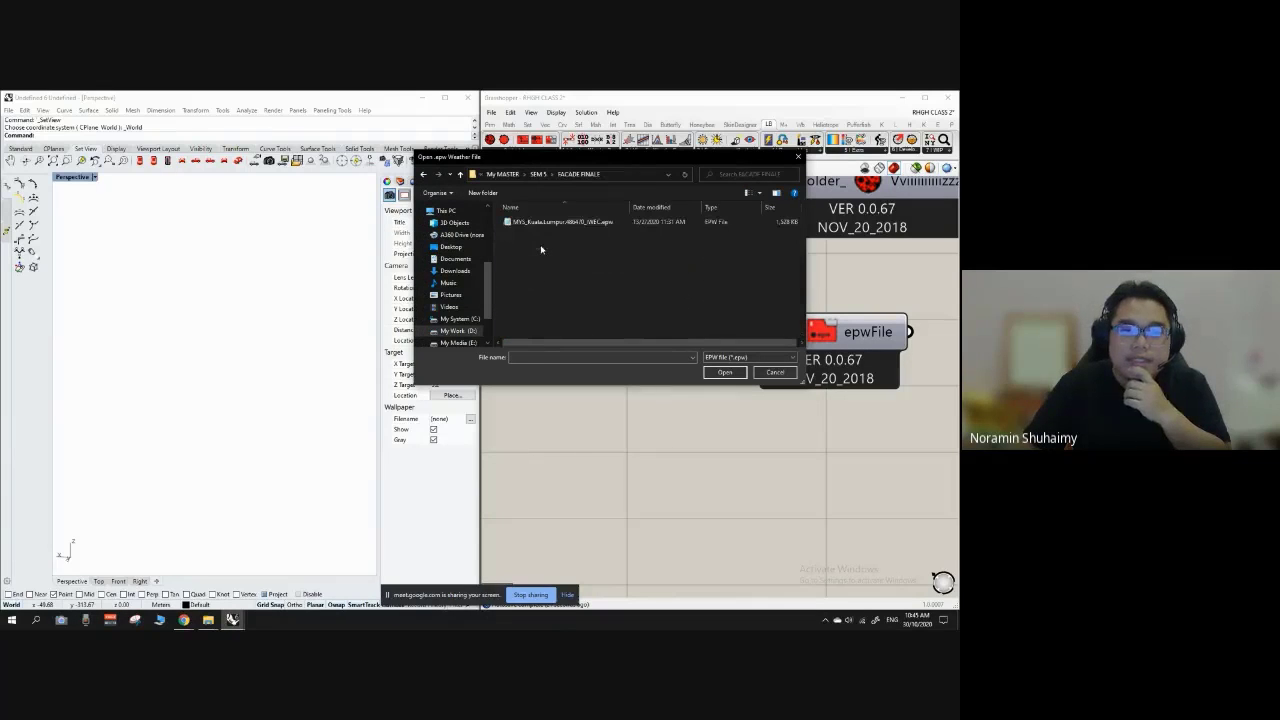
left_click(559, 222)
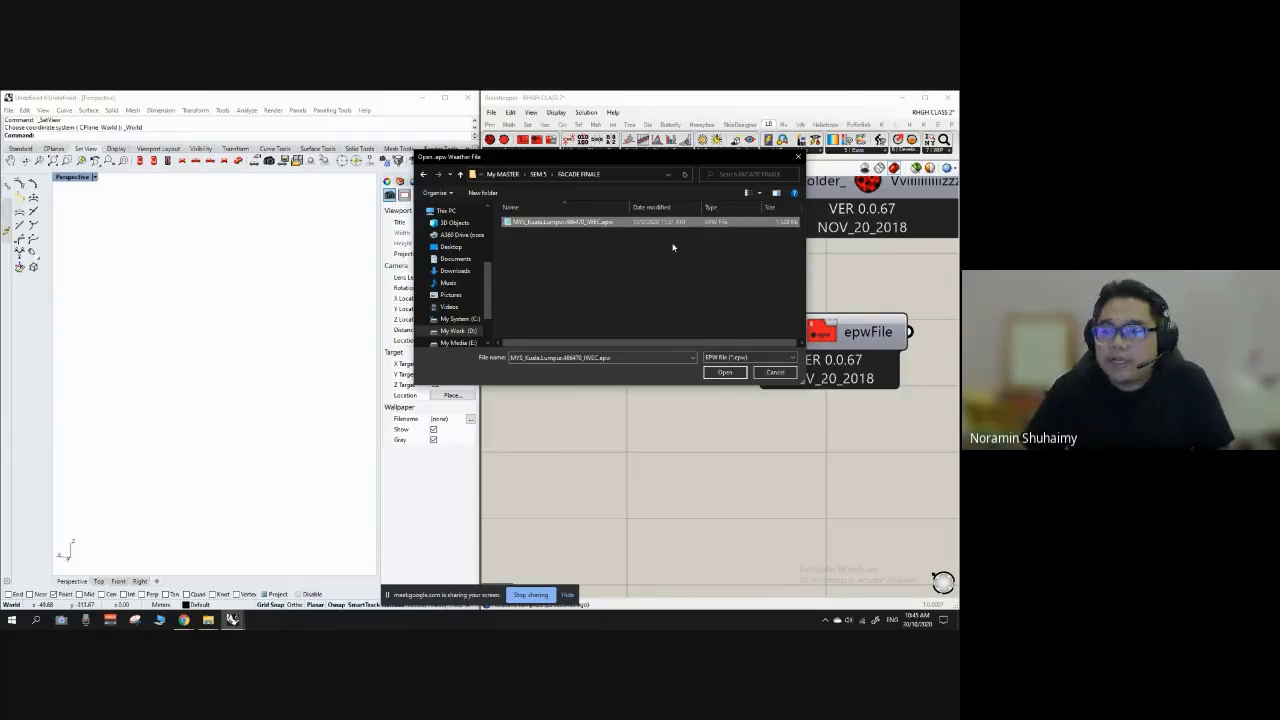
left_click(725, 372)
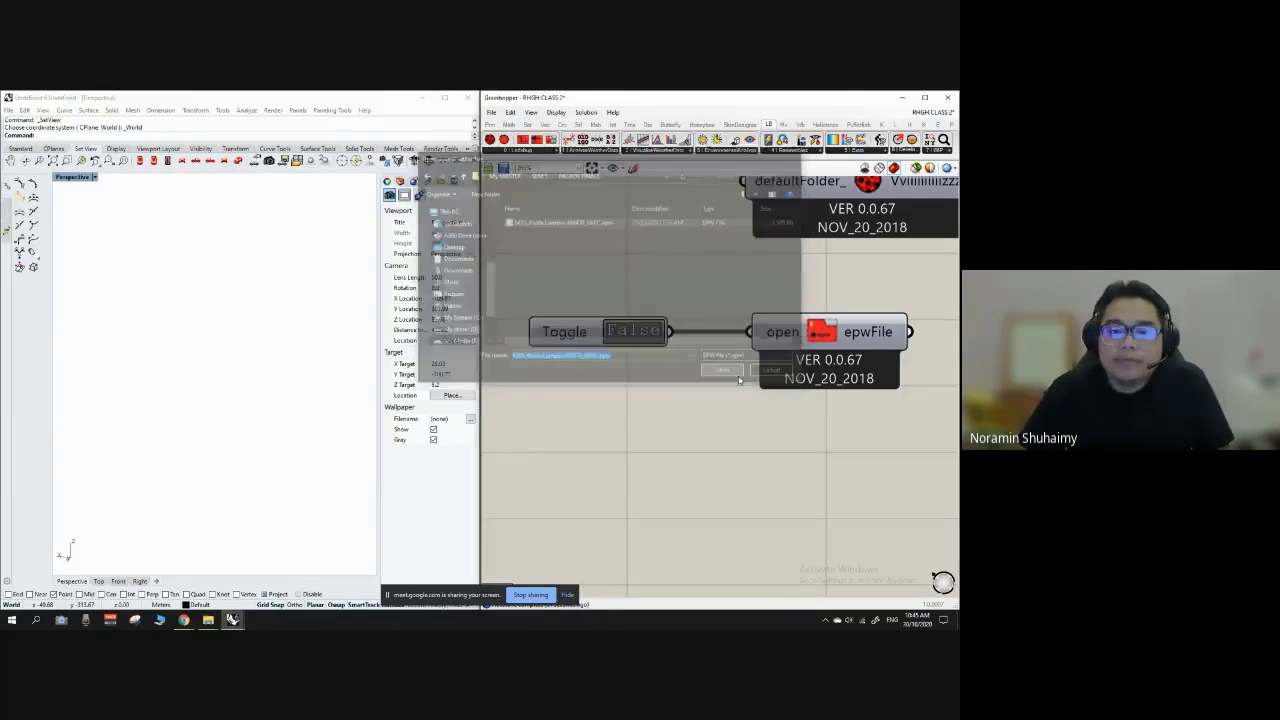
Step: Move the Import epw component up so it sits beside the Ladybug_Ladybug and Open EPW Weather File components
scroll(629, 382, "down", 4)
scroll(828, 389, "up", 3)
left_click_drag(828, 389, 832, 319)
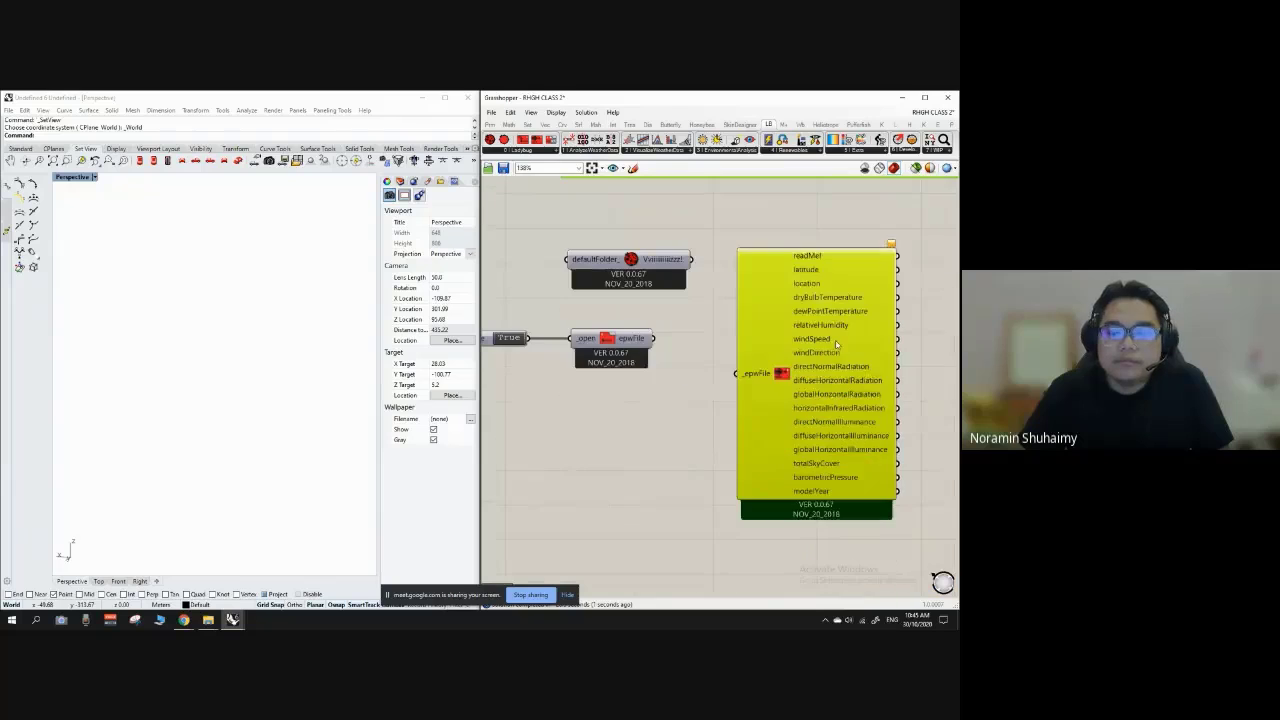
left_click(695, 396)
Step: Connect the epwFile output of Open EPW Weather File to Import epw's _epwFile input and straighten the wire between them
scroll(681, 334, "up", 2)
scroll(680, 335, "down", 2)
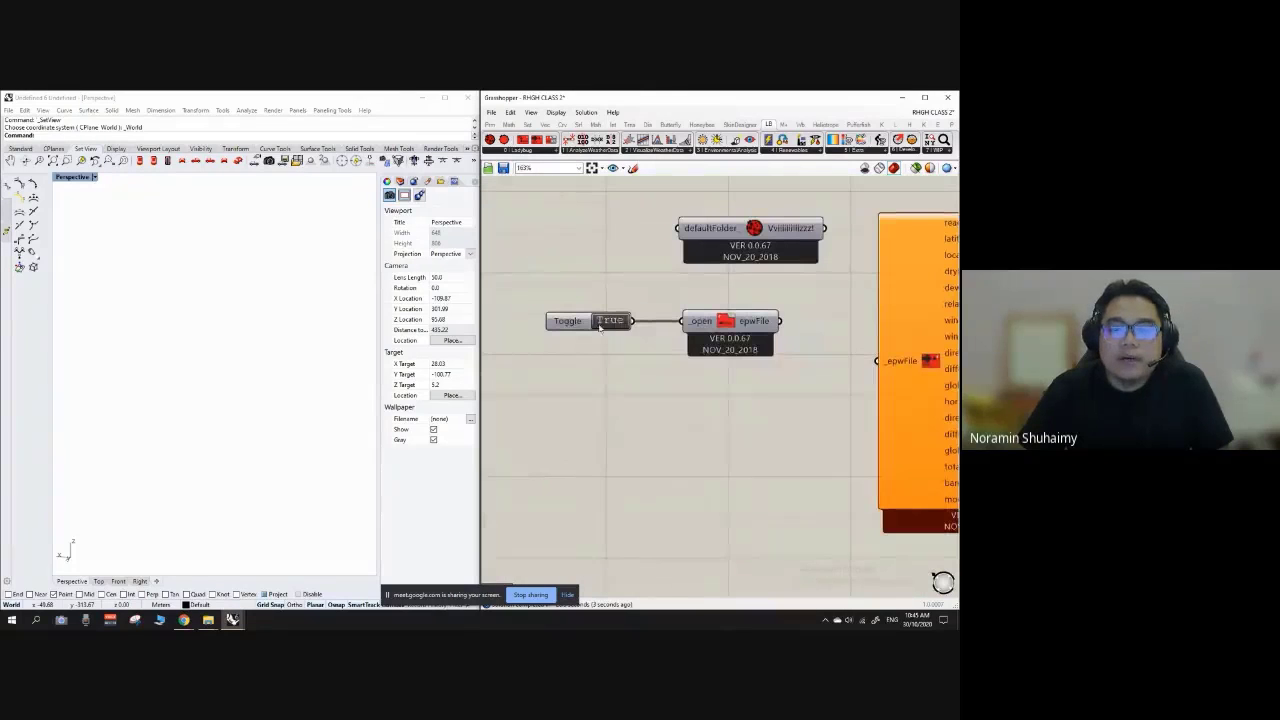
scroll(760, 318, "down", 2)
scroll(767, 320, "up", 3)
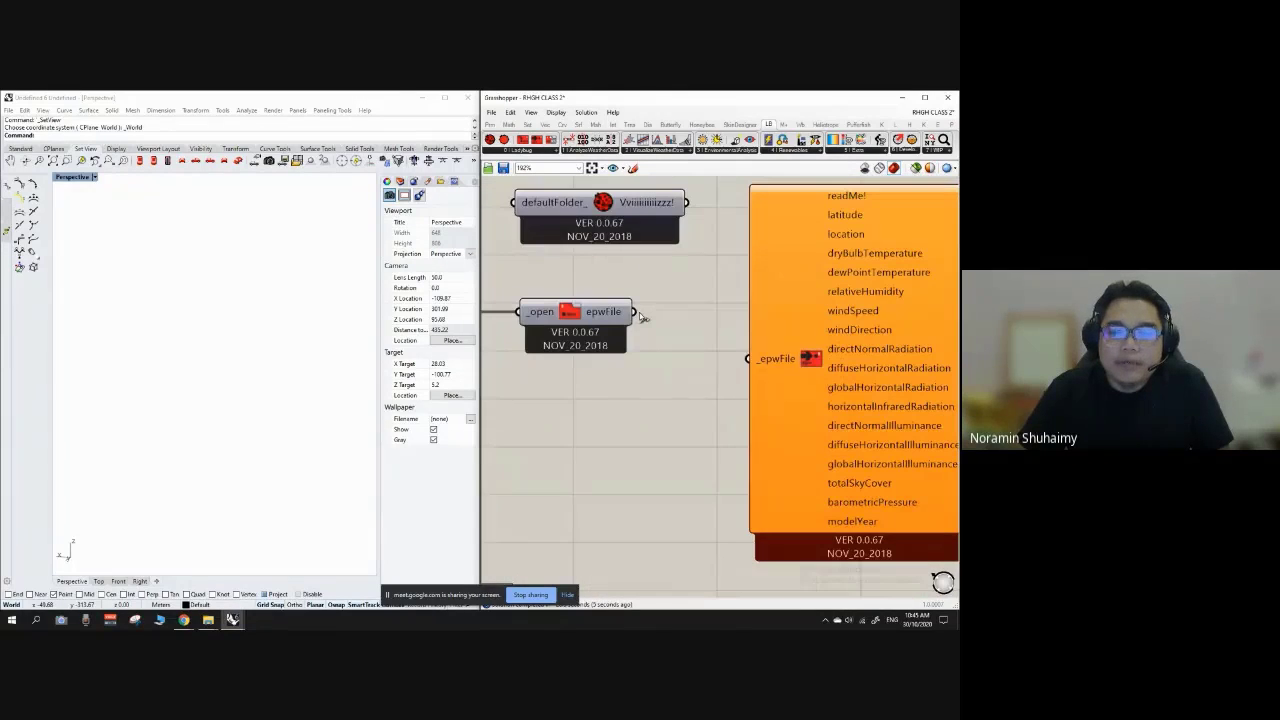
left_click_drag(637, 315, 760, 315)
scroll(738, 338, "down", 5)
scroll(796, 358, "up", 2)
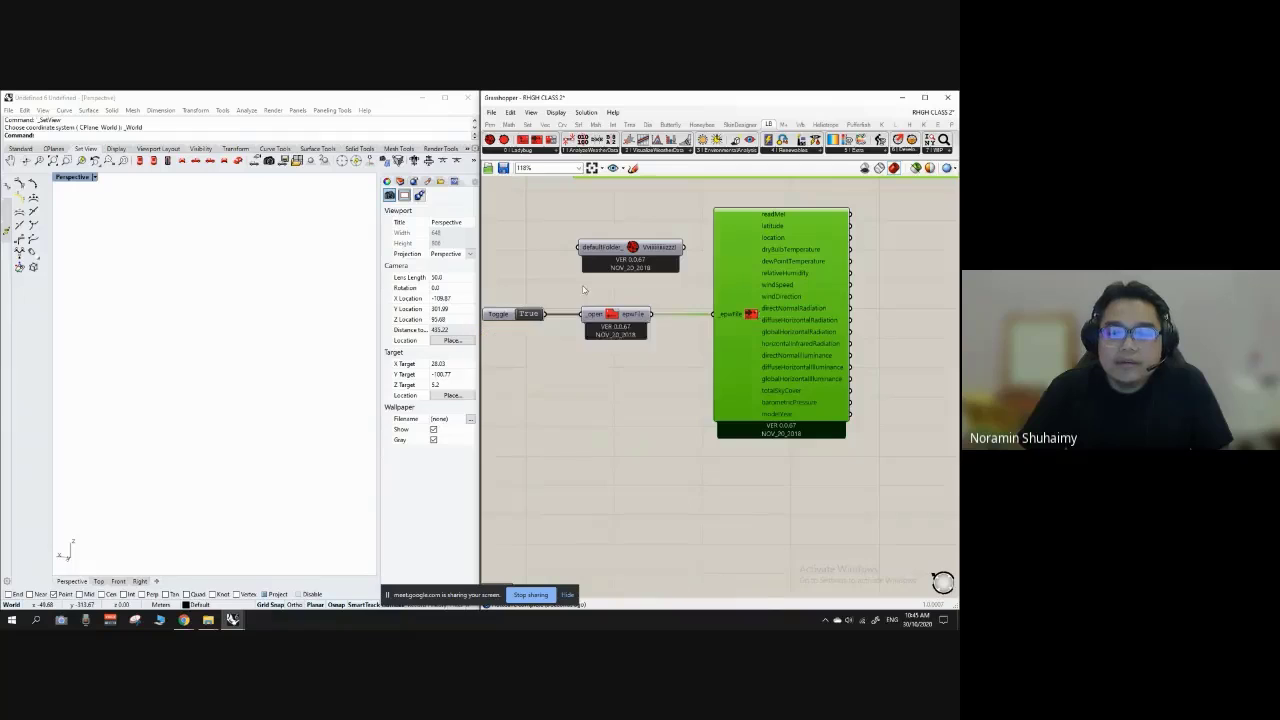
Step: Add a Panel component to the right of the Import epw outputs
right_click_drag(856, 280, 702, 288)
scroll(702, 288, "up", 1)
scroll(704, 288, "down", 3)
scroll(728, 296, "down", 2)
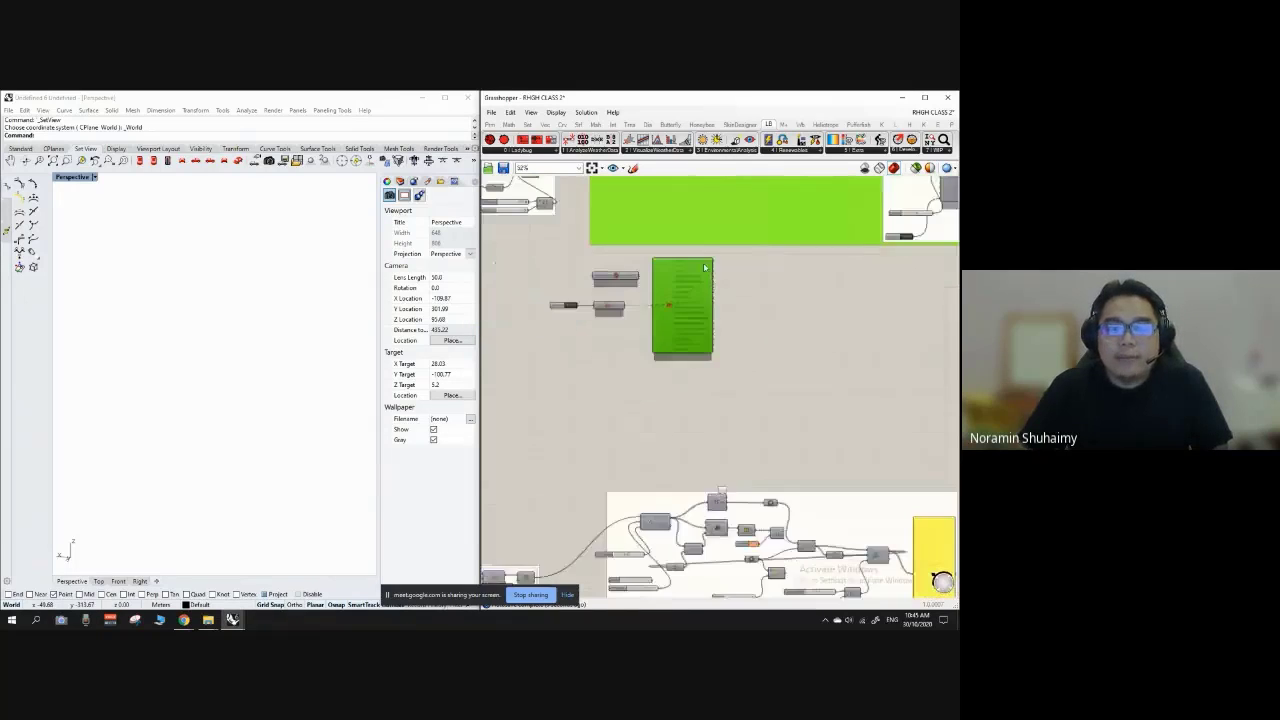
scroll(740, 320, "up", 5)
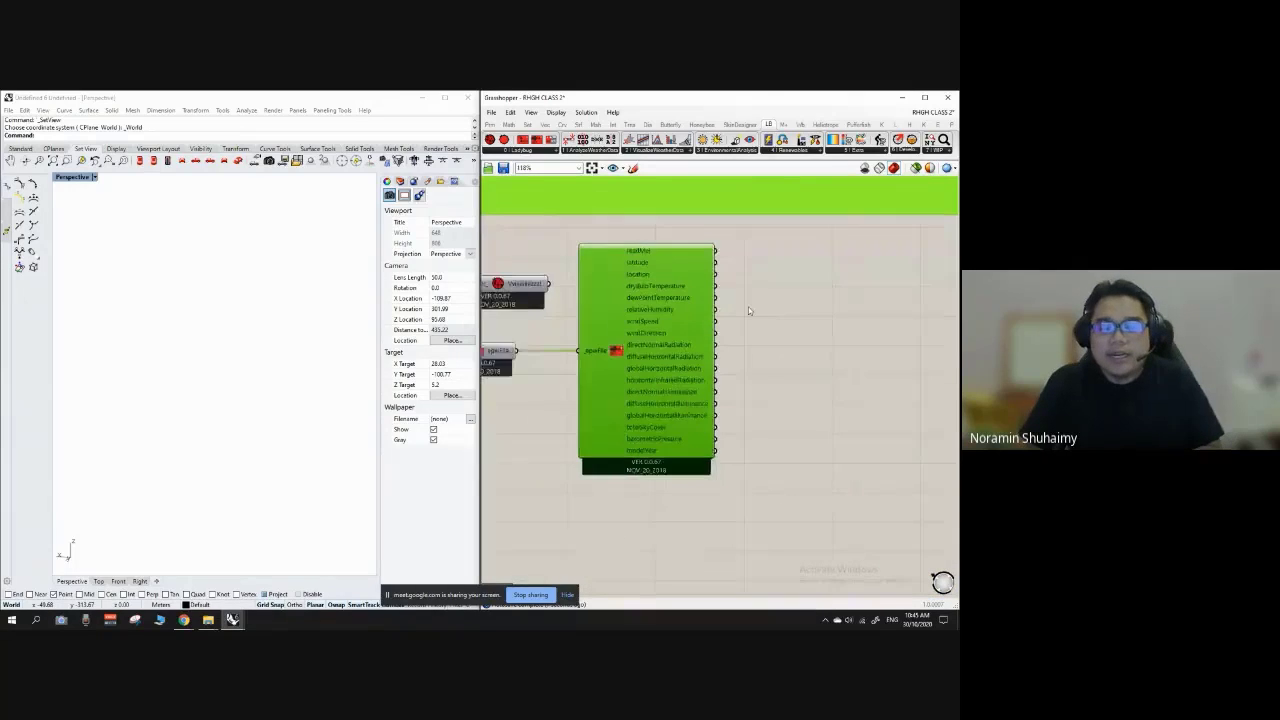
scroll(748, 306, "up", 2)
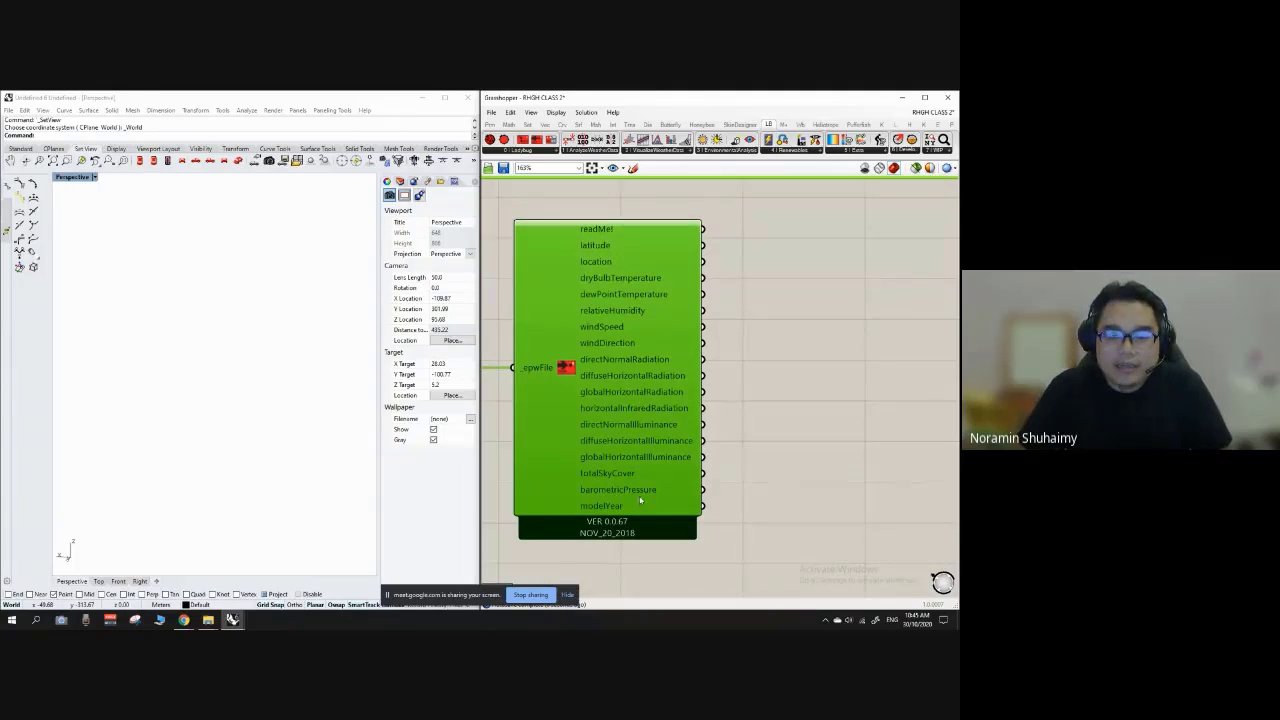
double_click(798, 288)
type("pa")
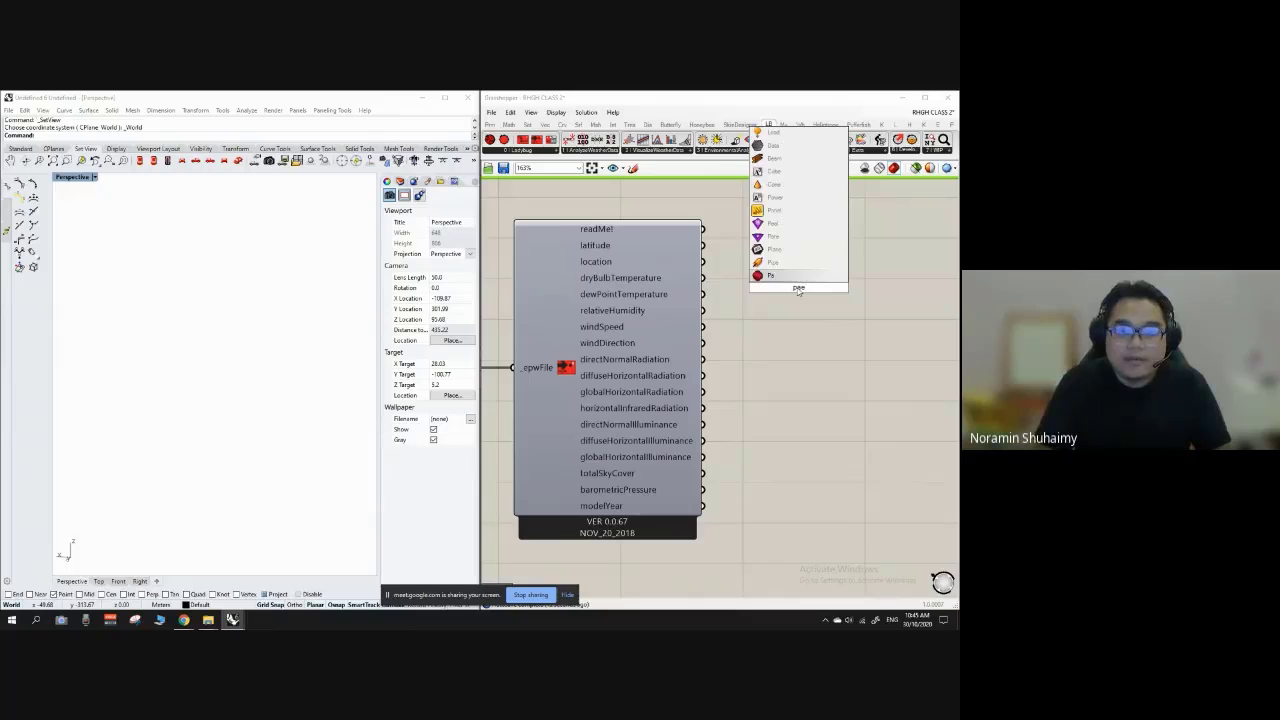
type("nel")
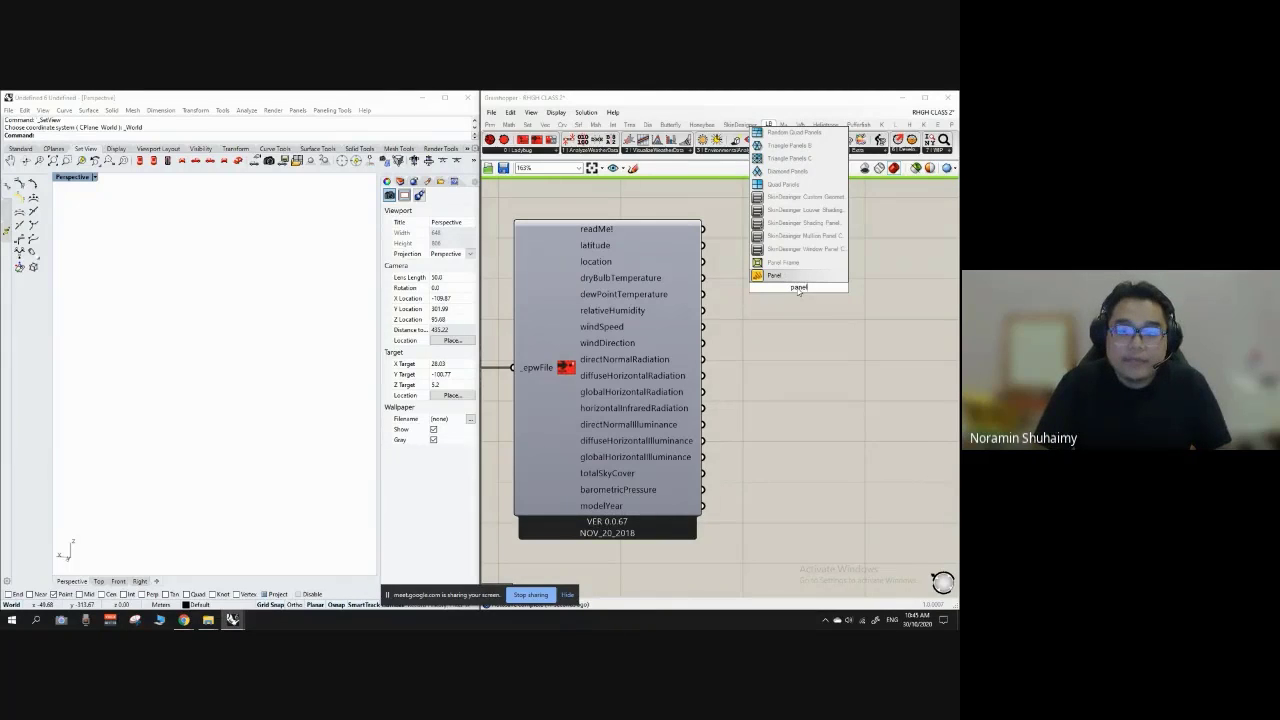
left_click(816, 272)
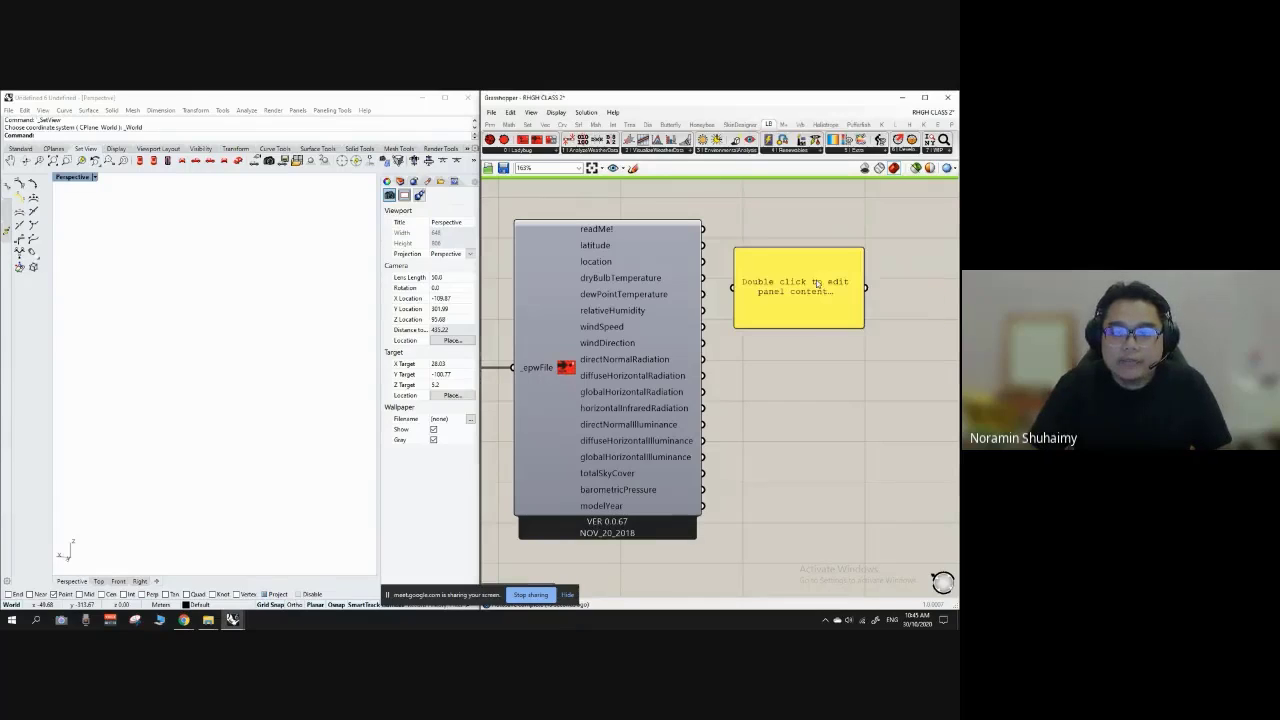
Step: Wire Import epw's latitude output to the Panel, then replace it with the location output to read the site data
scroll(542, 259, "up", 3)
scroll(600, 270, "down", 2)
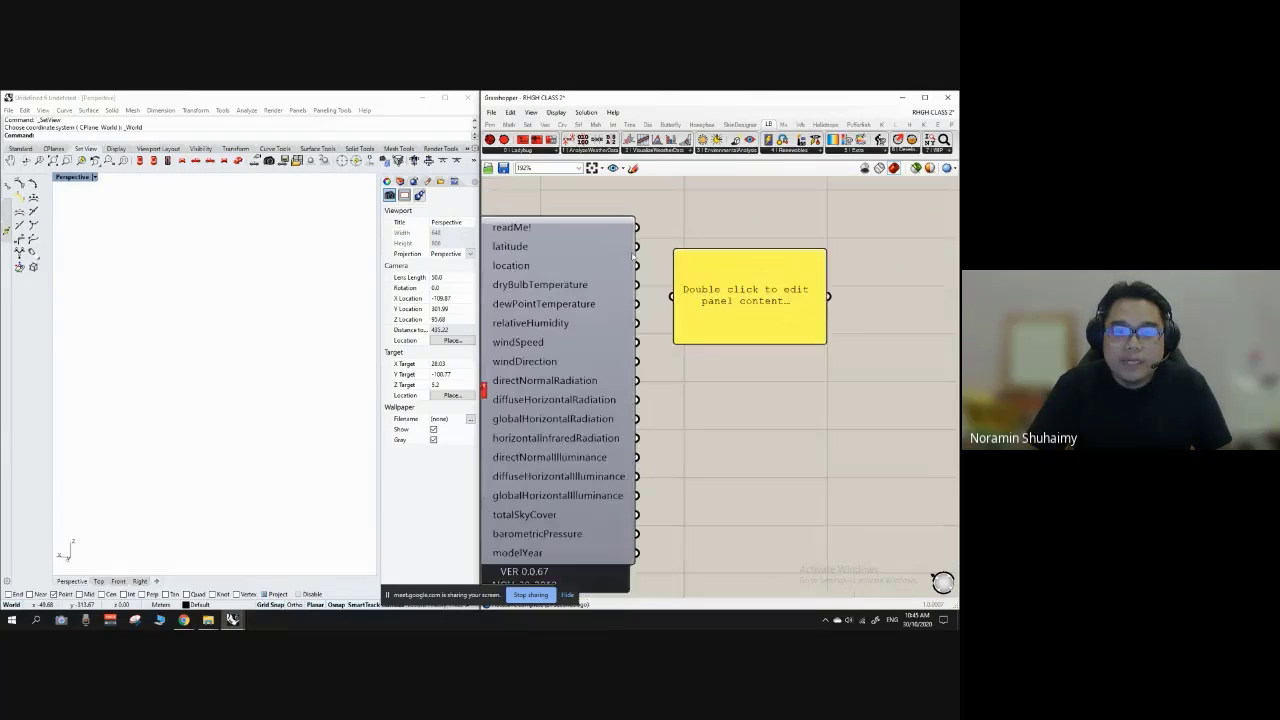
scroll(620, 270, "up", 2)
left_click_drag(637, 245, 683, 305)
scroll(760, 272, "down", 2)
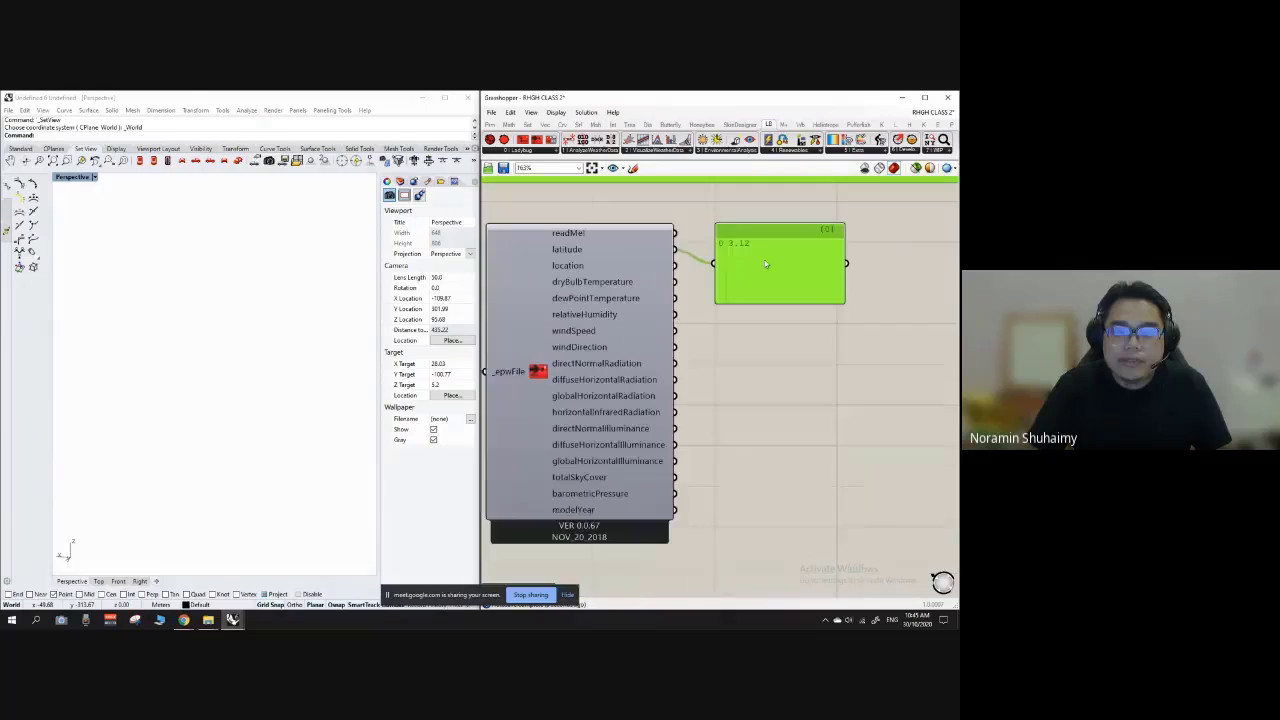
scroll(668, 258, "up", 1)
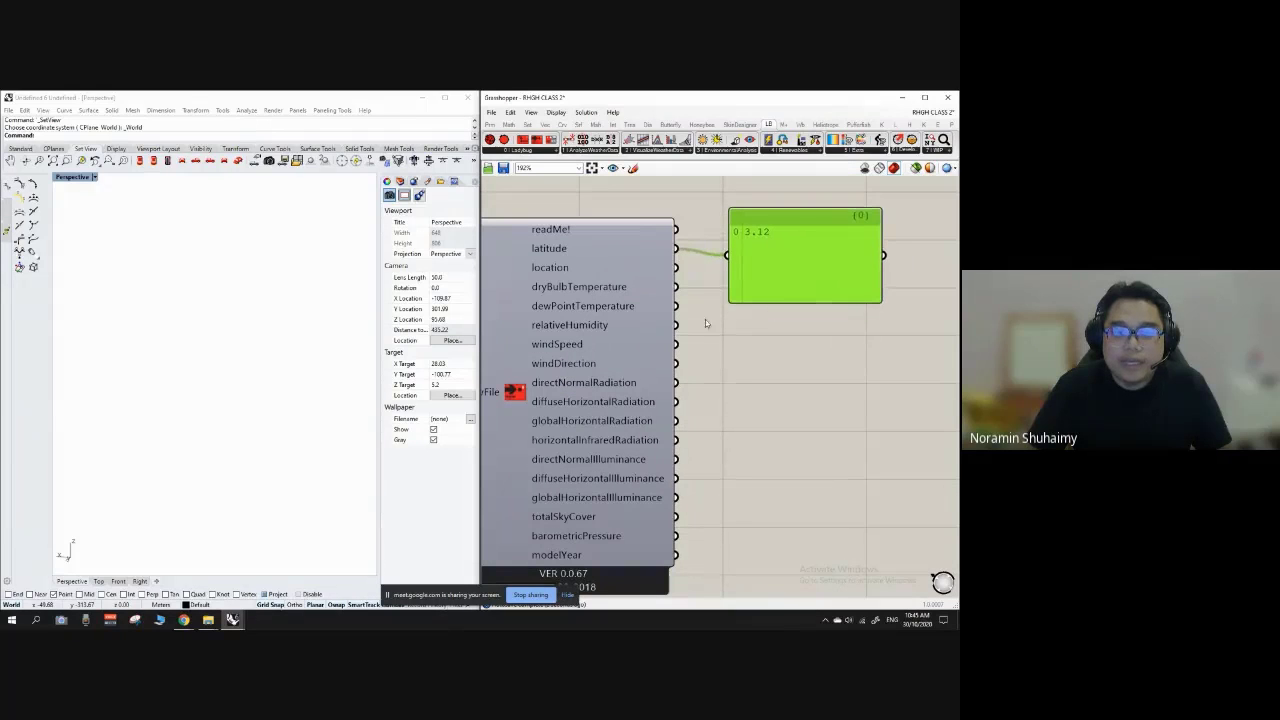
scroll(782, 245, "up", 1)
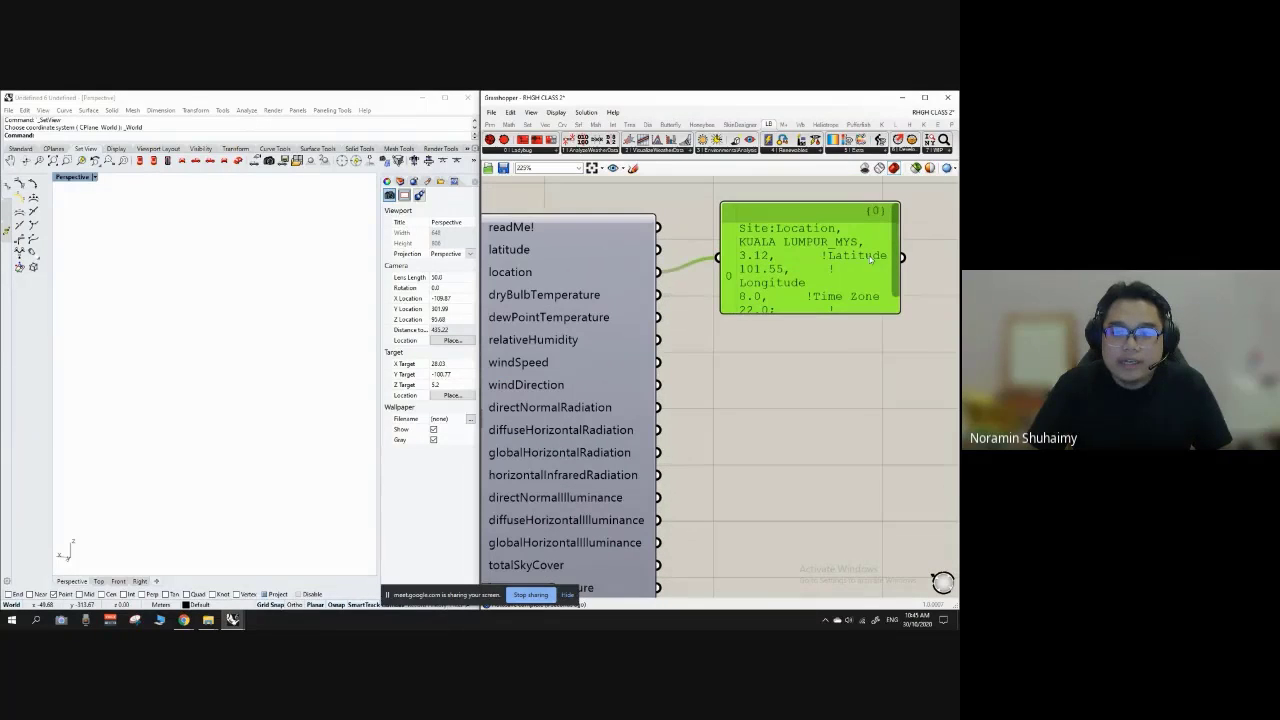
Step: Read the rest of the site location text in the Panel, down to the elevation entry
left_click_drag(898, 230, 896, 250)
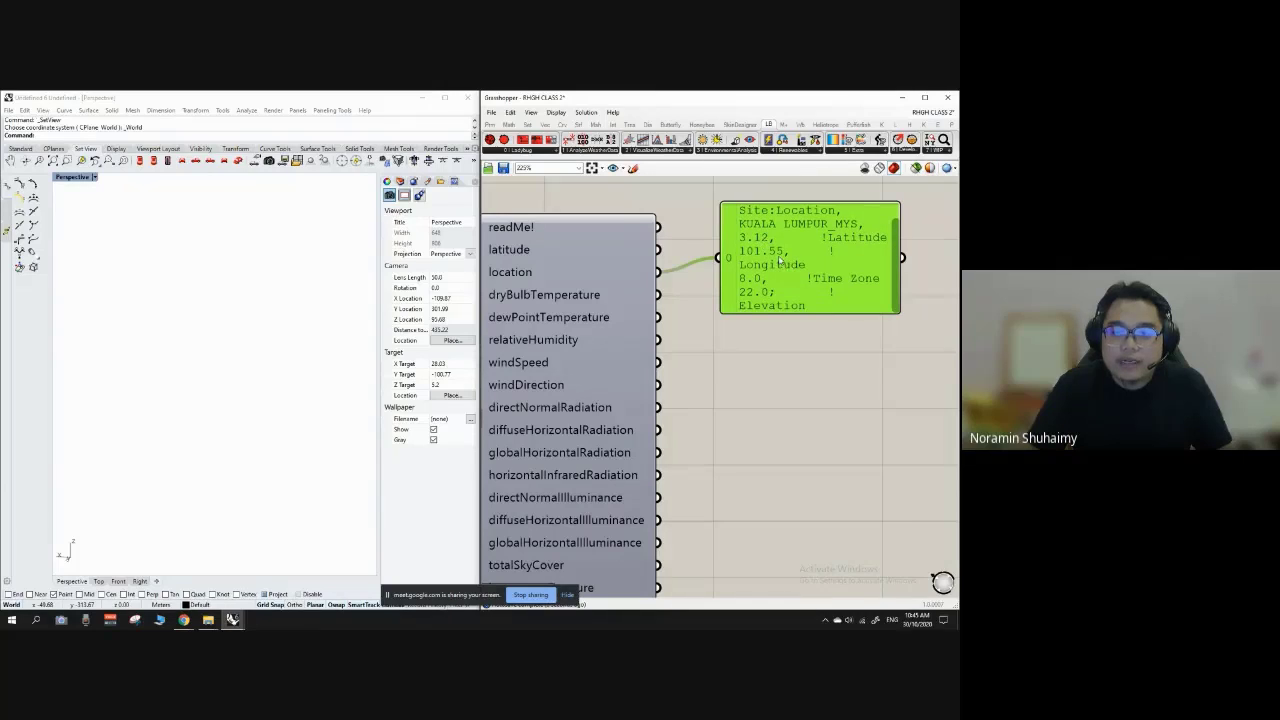
left_click(687, 363)
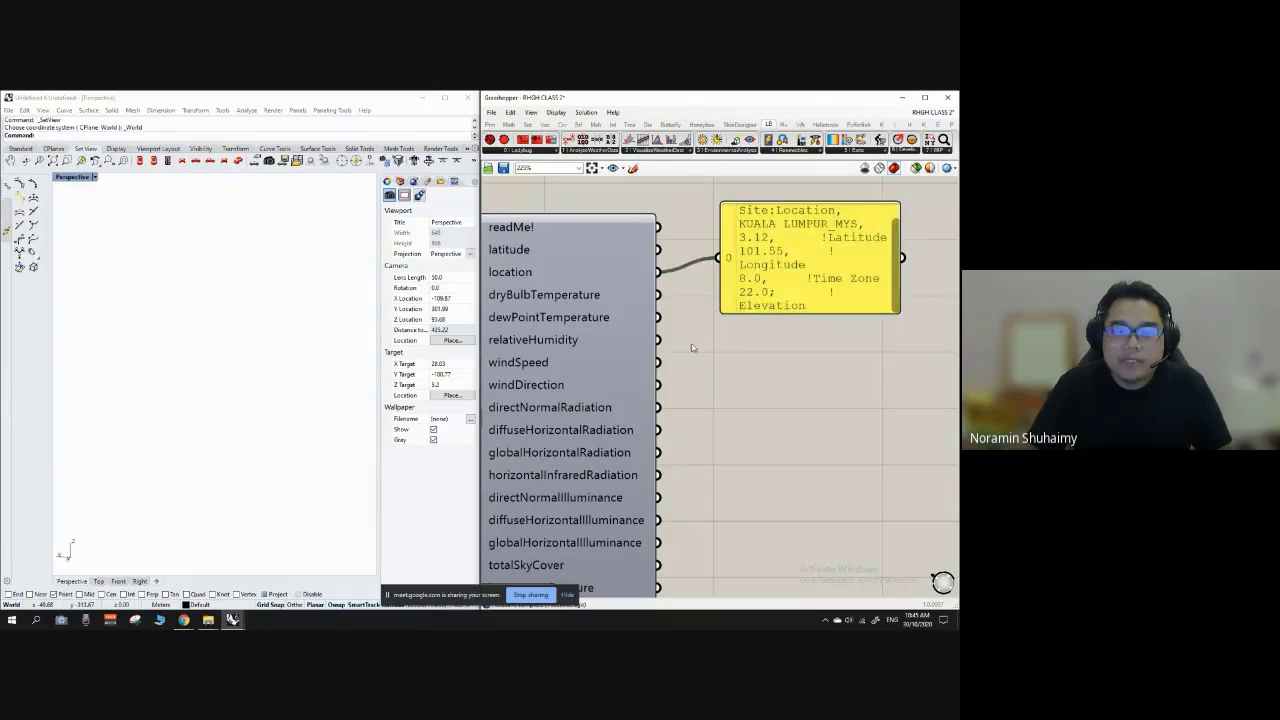
scroll(696, 285, "down", 1)
scroll(582, 427, "up", 1)
scroll(603, 388, "down", 1)
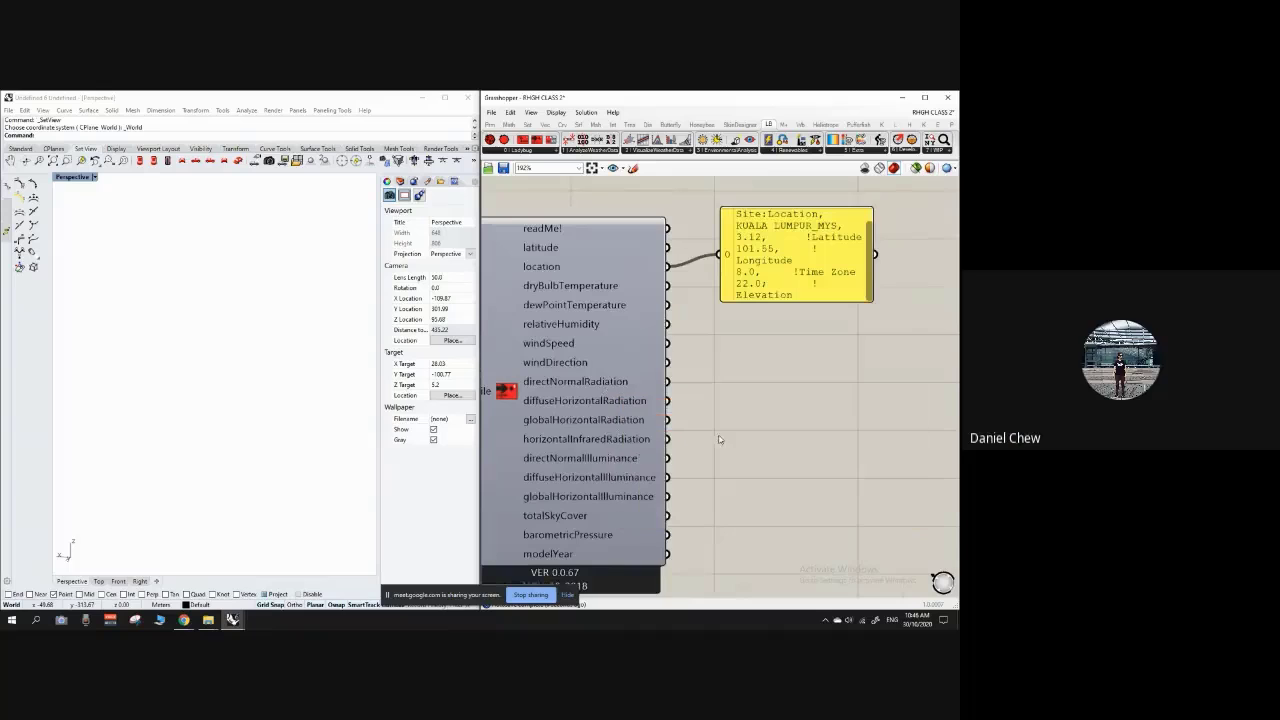
Step: Add a second Boolean Toggle and place it just below the toggle feeding Open EPW Weather File
scroll(595, 390, "down", 3)
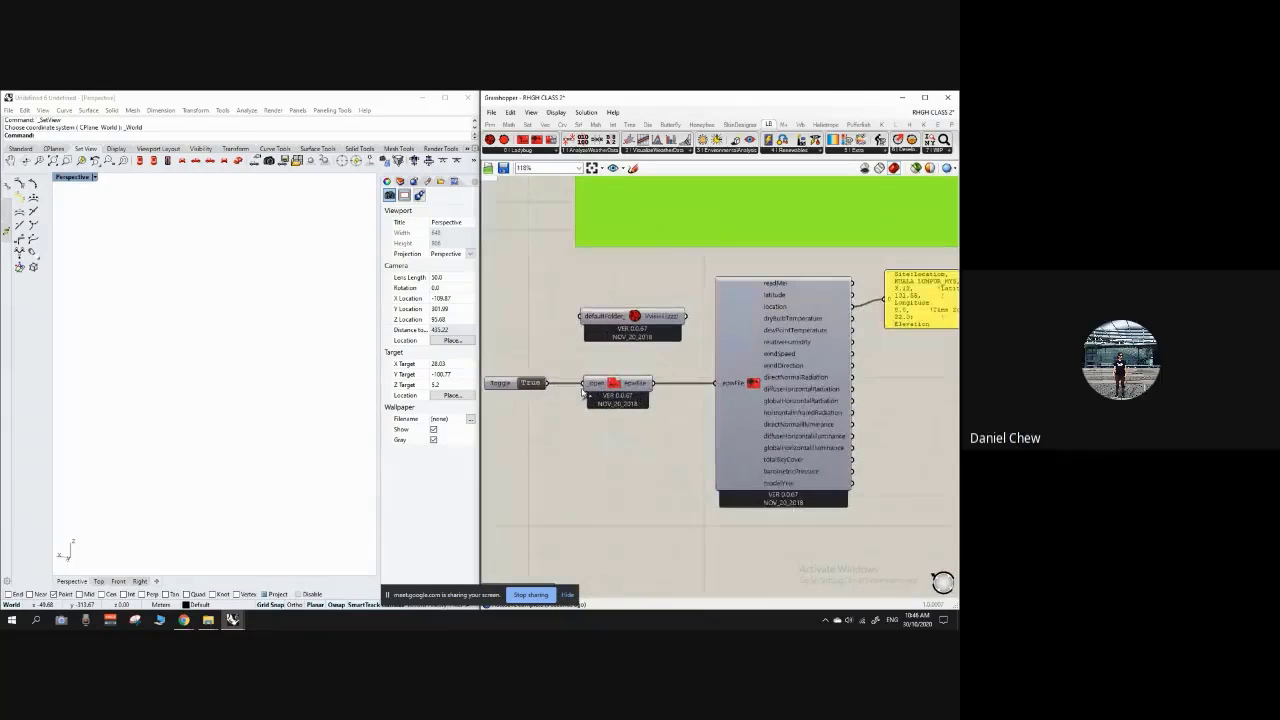
scroll(575, 403, "up", 1)
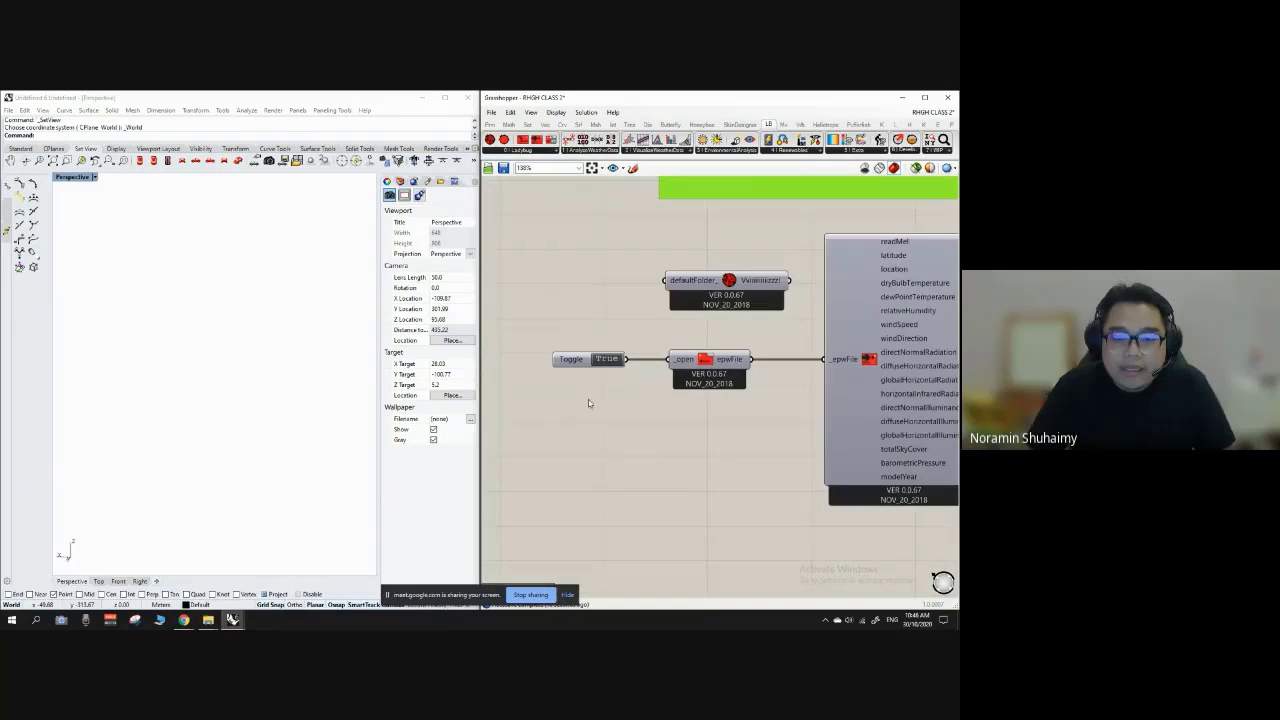
double_click(575, 432)
type("bo")
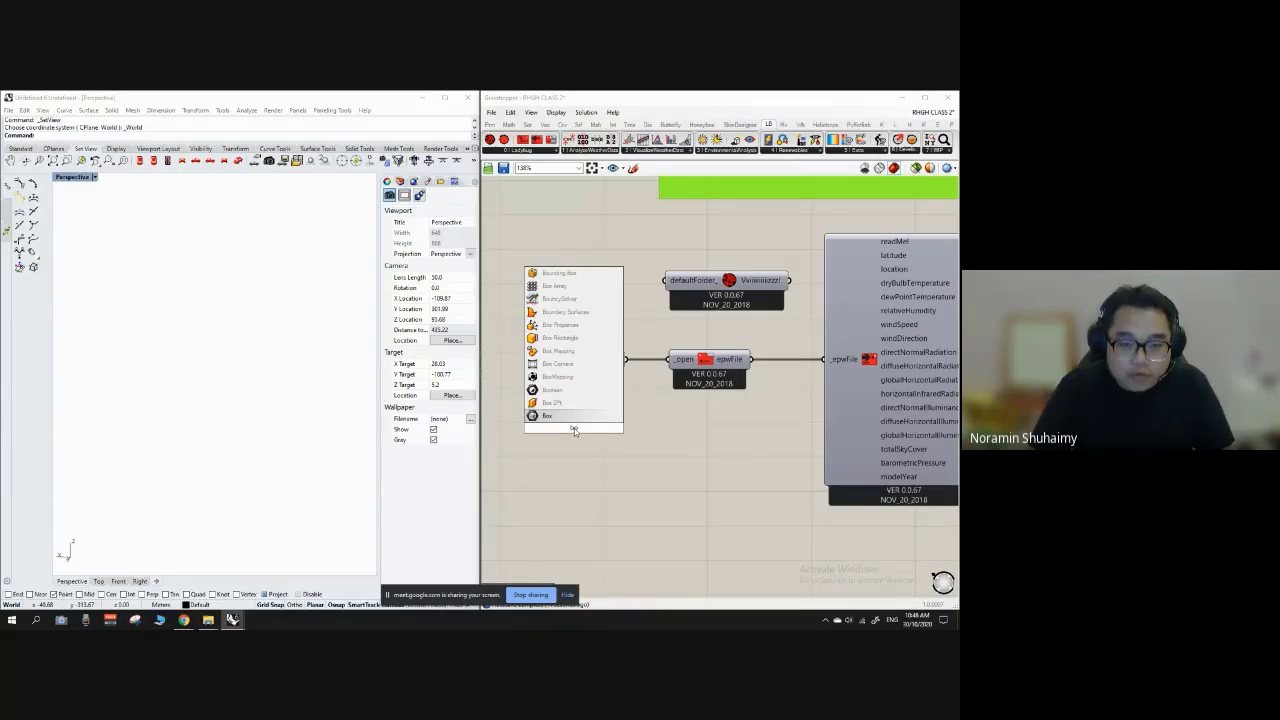
type("olean")
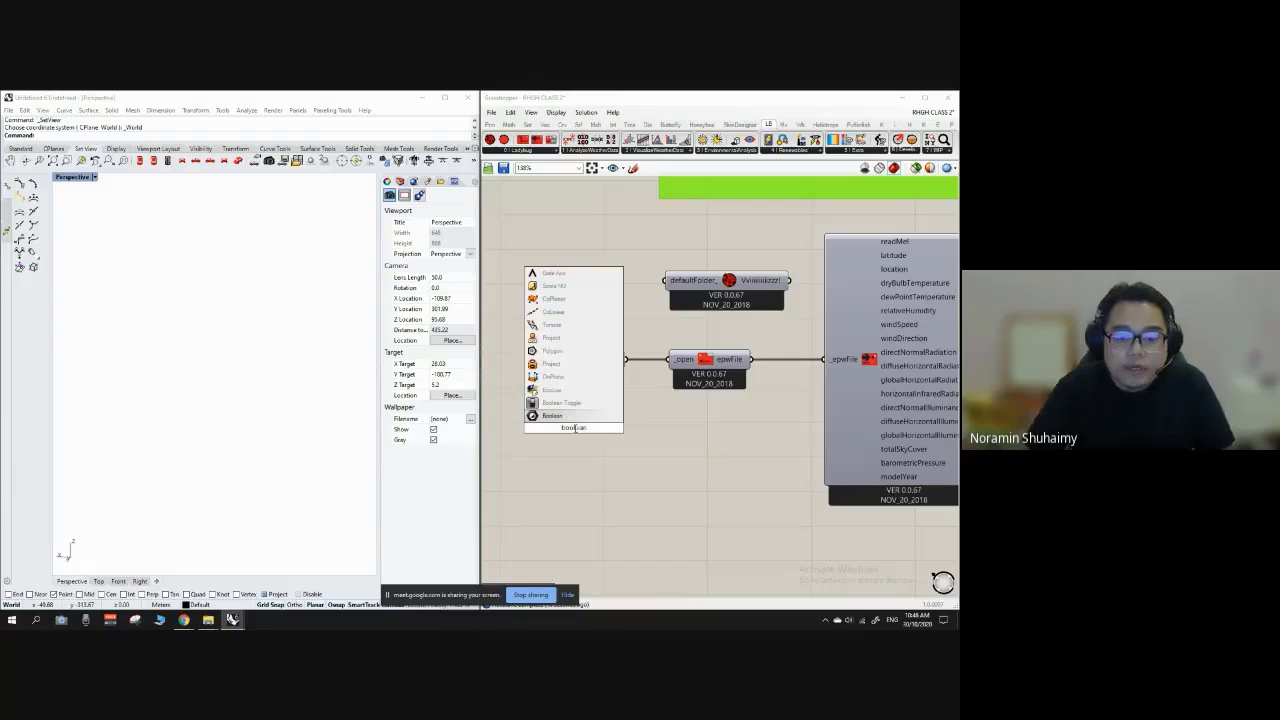
left_click(590, 405)
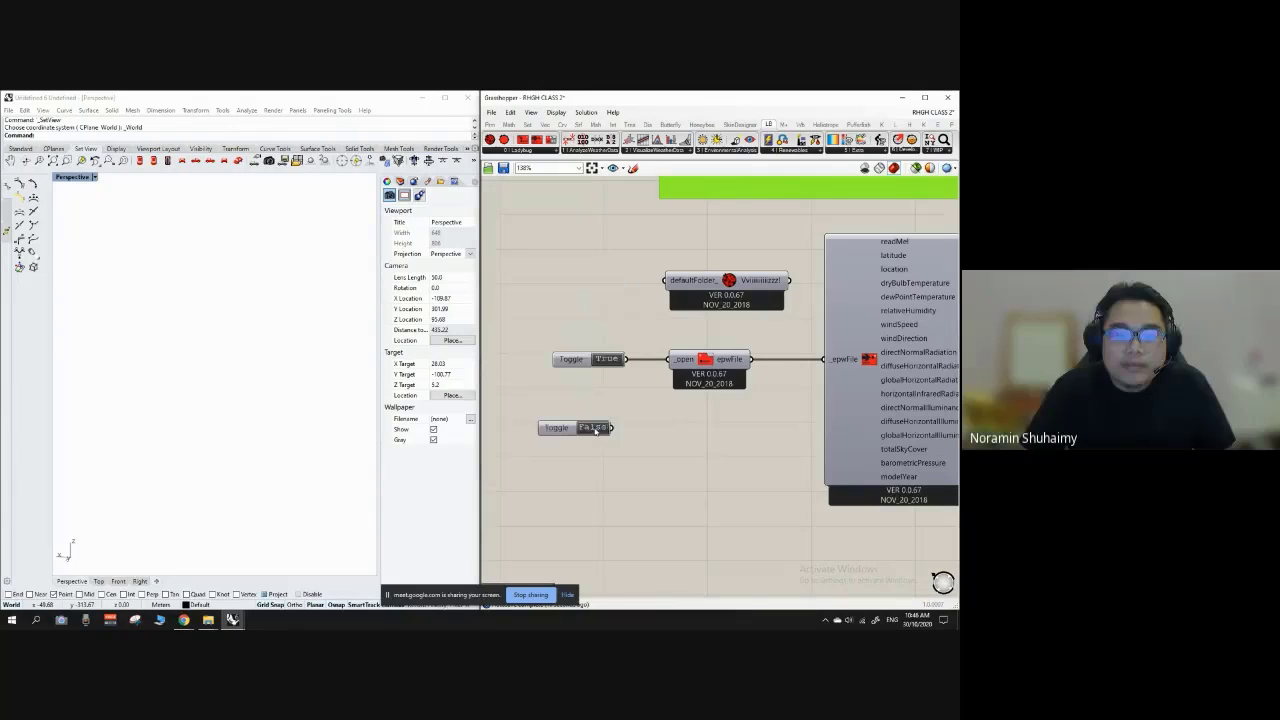
scroll(590, 423, "up", 2)
left_click_drag(535, 439, 559, 397)
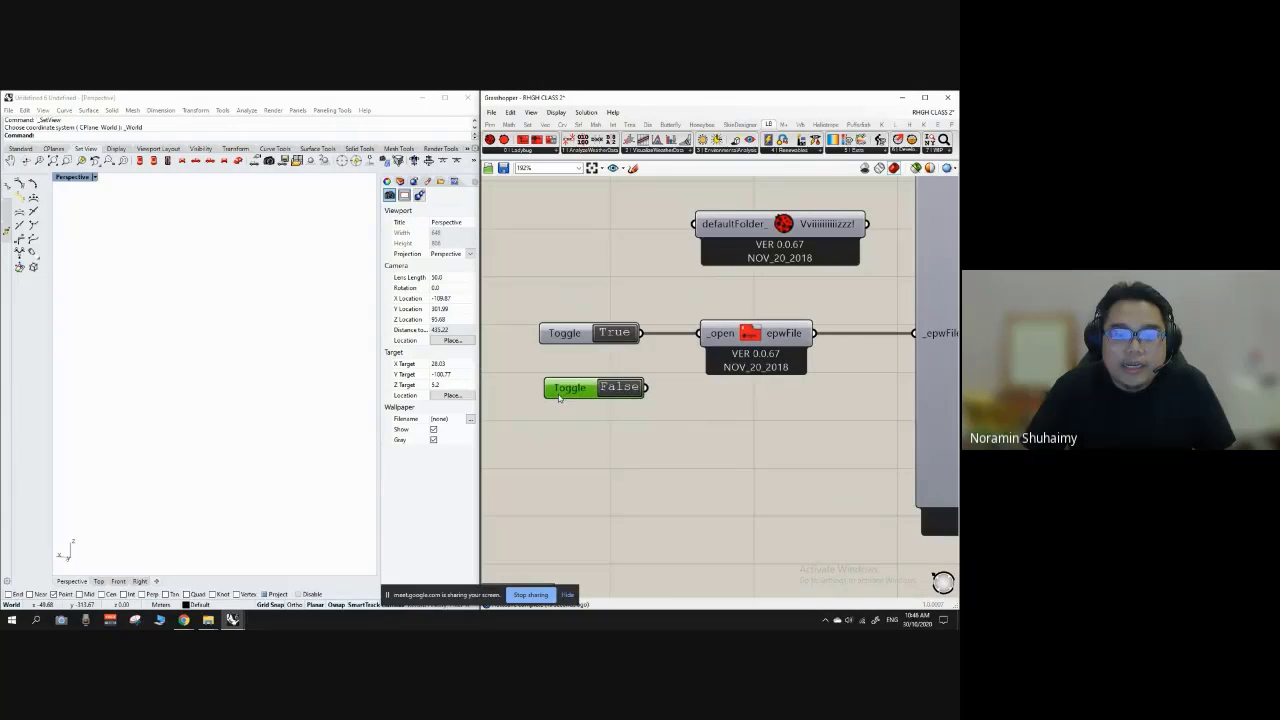
left_click(627, 374)
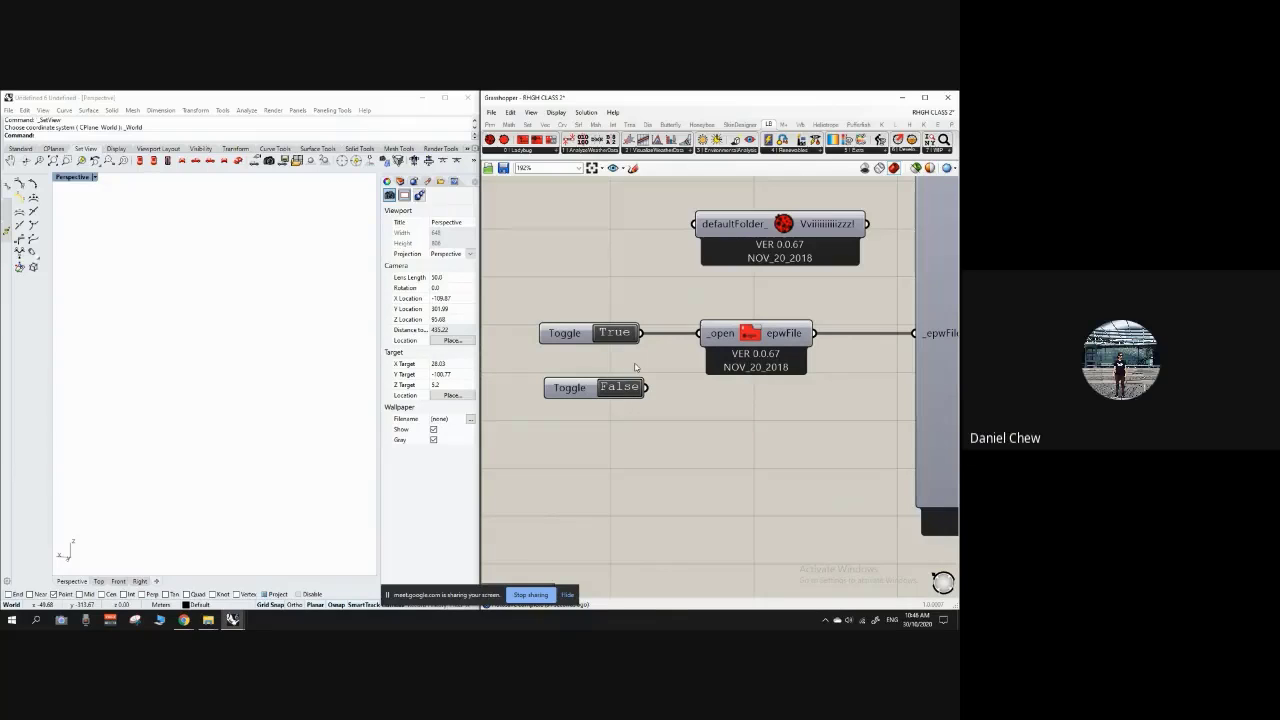
Step: Shift the location Panel slightly down and away from the Import epw outputs
scroll(522, 346, "down", 4)
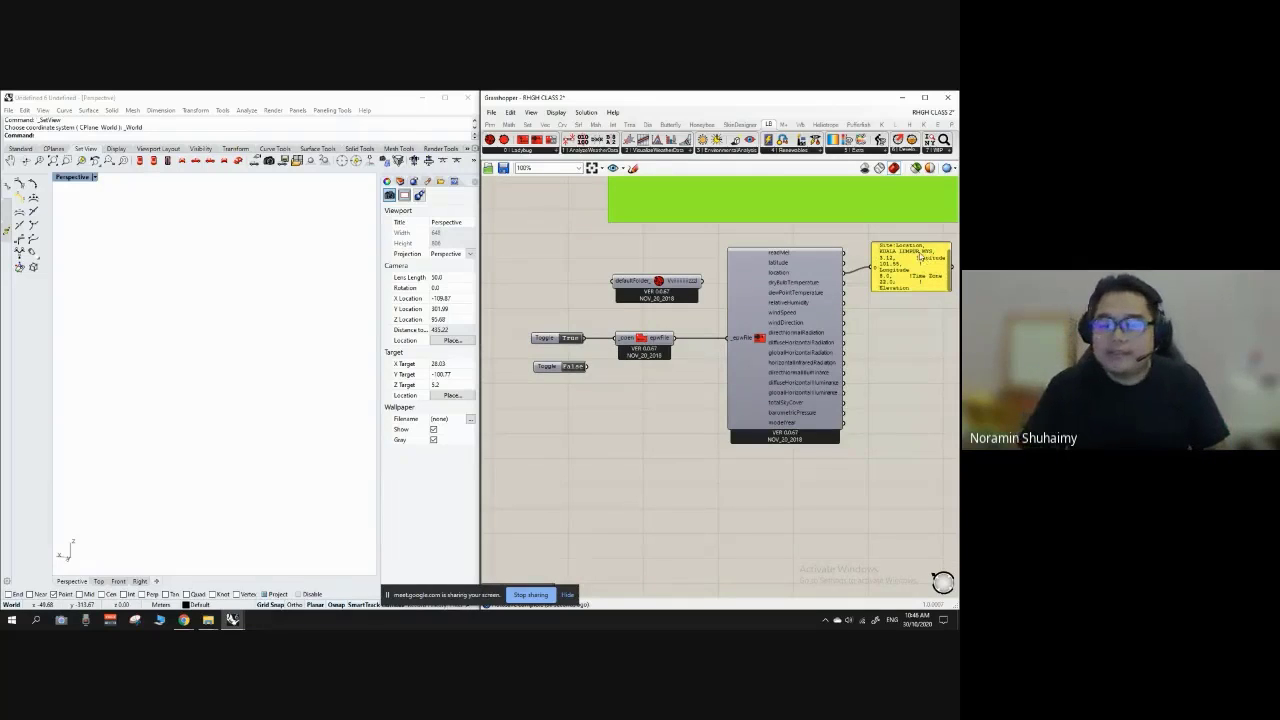
left_click_drag(916, 259, 928, 272)
left_click(926, 360)
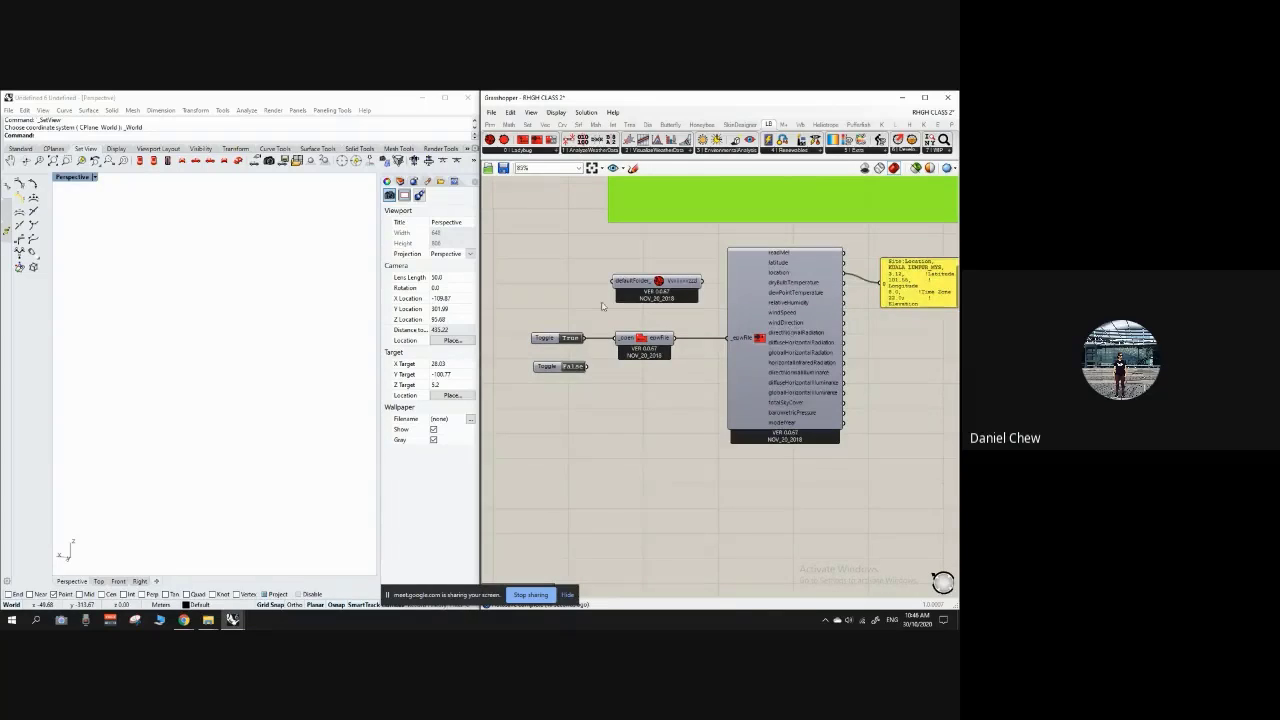
Step: Move Ladybug_Ladybug slightly left above Open EPW Weather File, and shift Open EPW Weather File closer to its toggle
scroll(700, 310, "up", 2)
left_click_drag(643, 270, 625, 281)
left_click(617, 251)
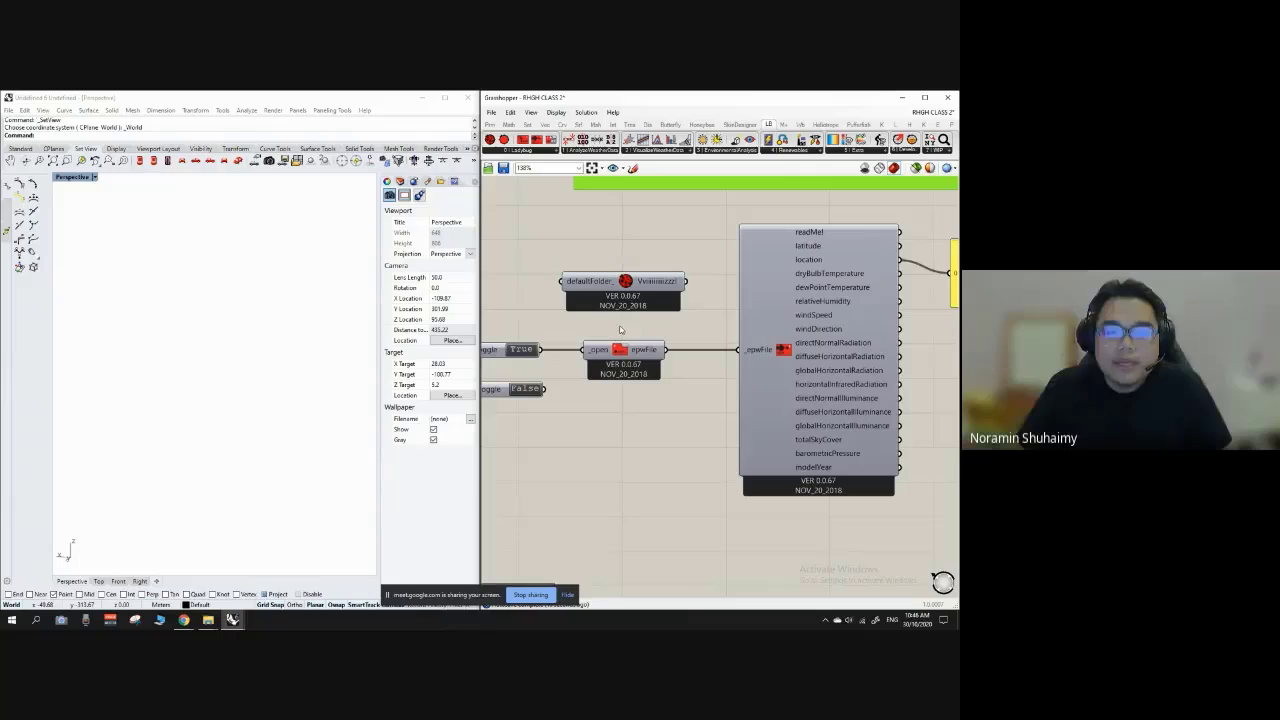
scroll(622, 331, "up", 2)
scroll(672, 330, "up", 1)
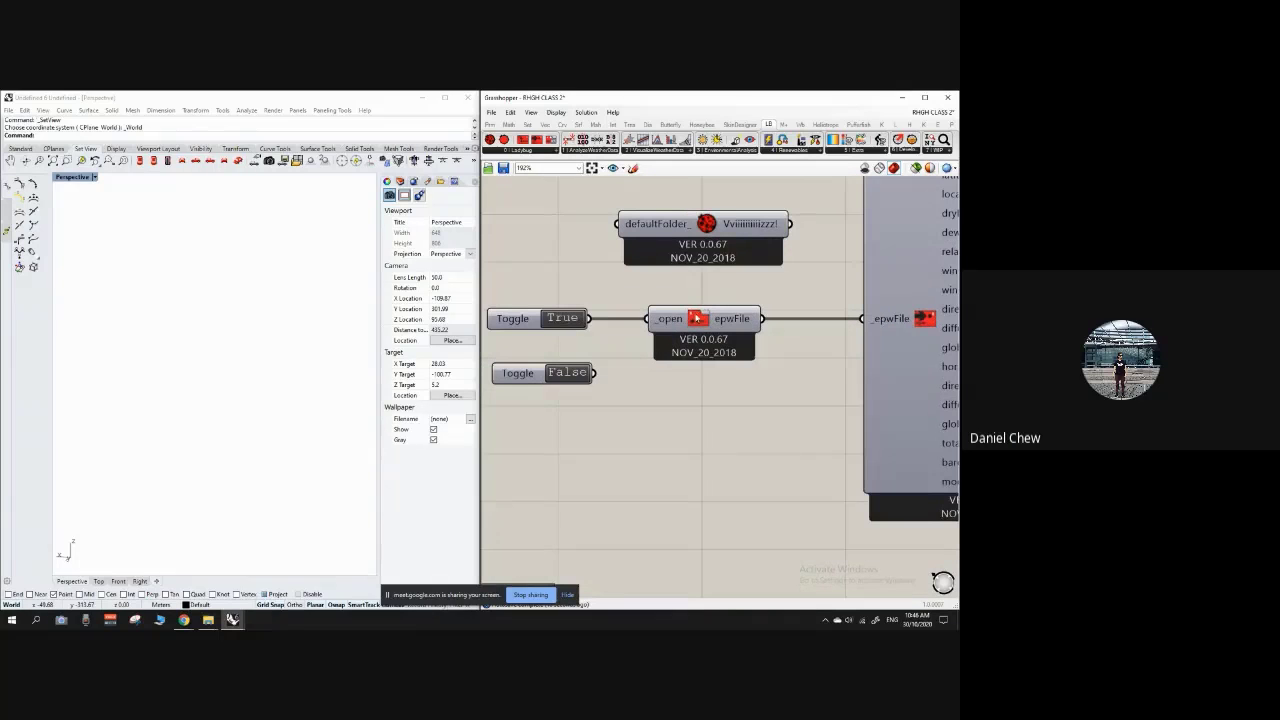
left_click_drag(697, 318, 678, 318)
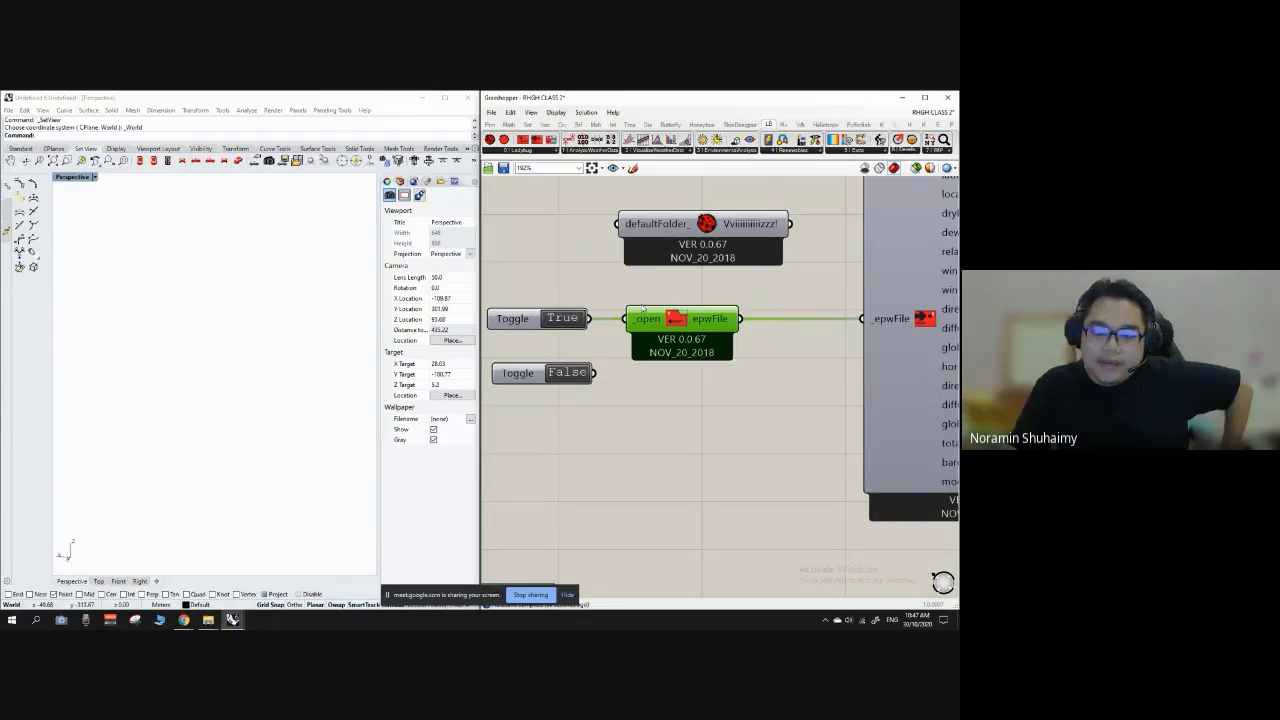
Step: Align the Panel with Import epw's location output so the wire between them runs straight
scroll(640, 322, "down", 5)
scroll(902, 287, "up", 1)
left_click_drag(902, 281, 895, 271)
left_click(832, 266)
right_click_drag(830, 265, 626, 265)
scroll(626, 265, "up", 2)
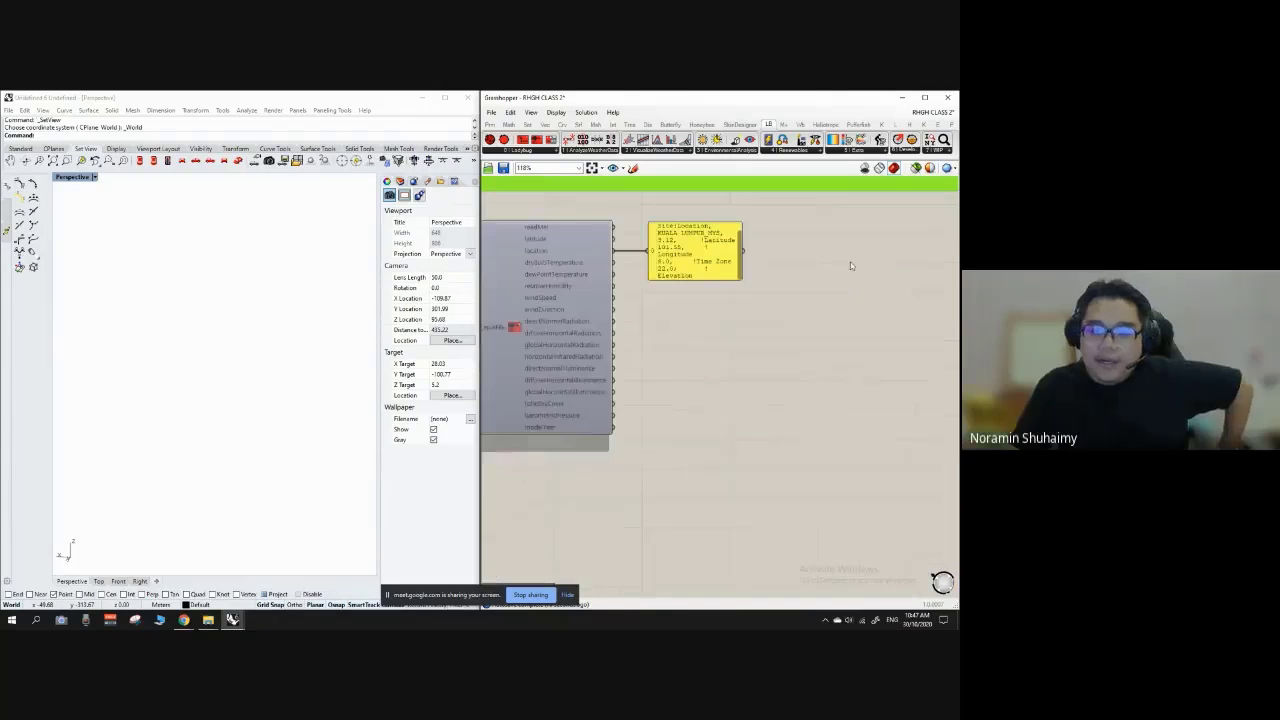
scroll(560, 271, "up", 1)
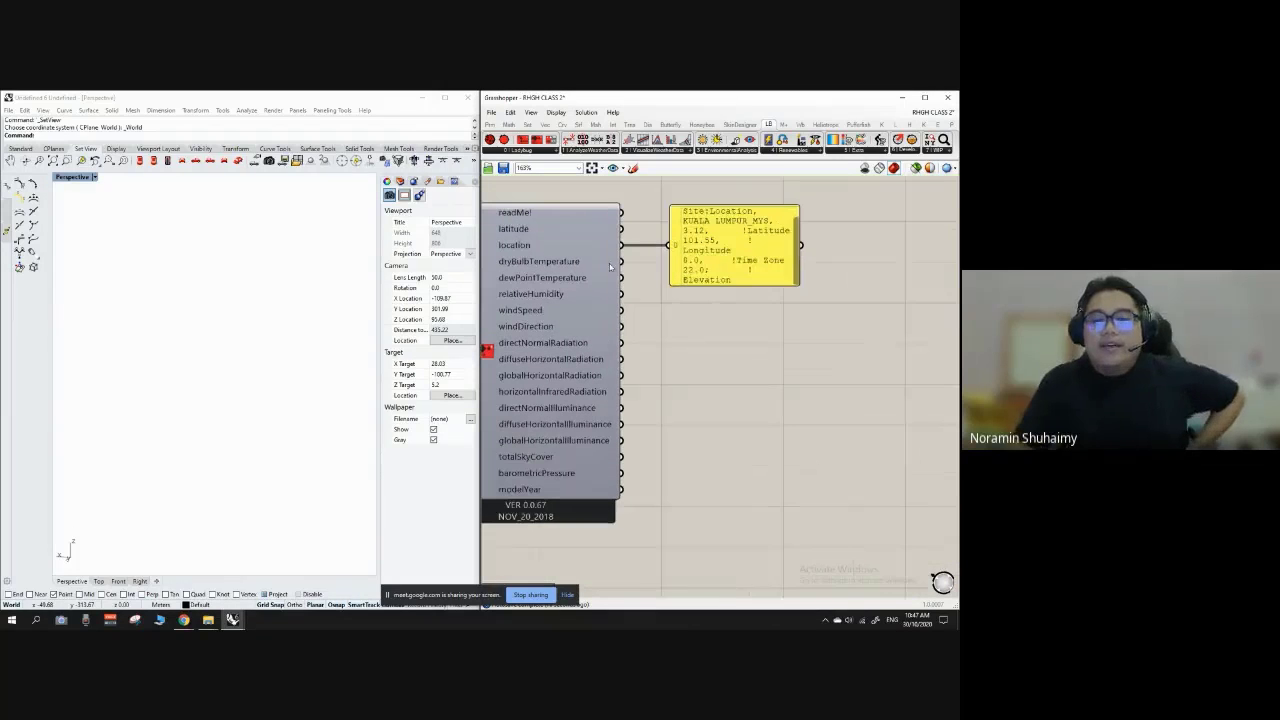
Step: Move the Panel further right and wire Import epw's directNormalRadiation output into it to read the values
left_click_drag(732, 281, 773, 281)
left_click(668, 320)
scroll(668, 320, "up", 1)
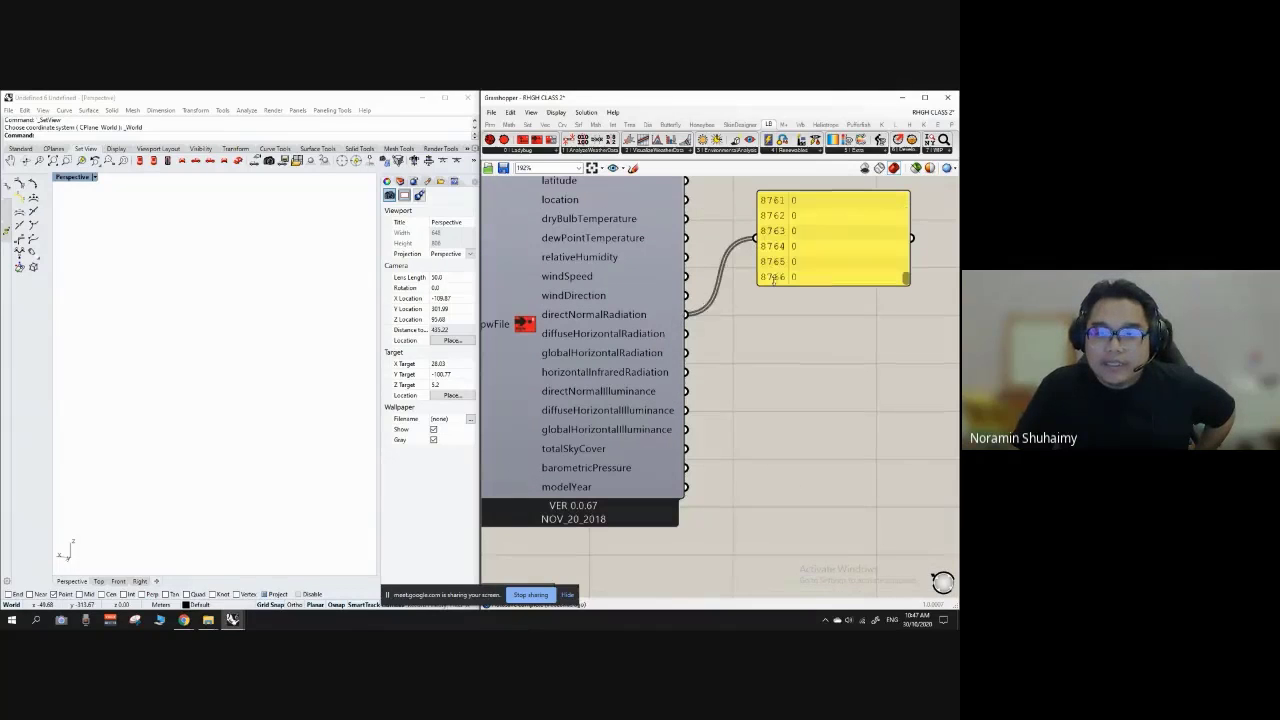
Step: Replace the Panel's input with diffuseHorizontalRadiation and move the Panel down level with that output
left_click_drag(687, 333, 755, 240)
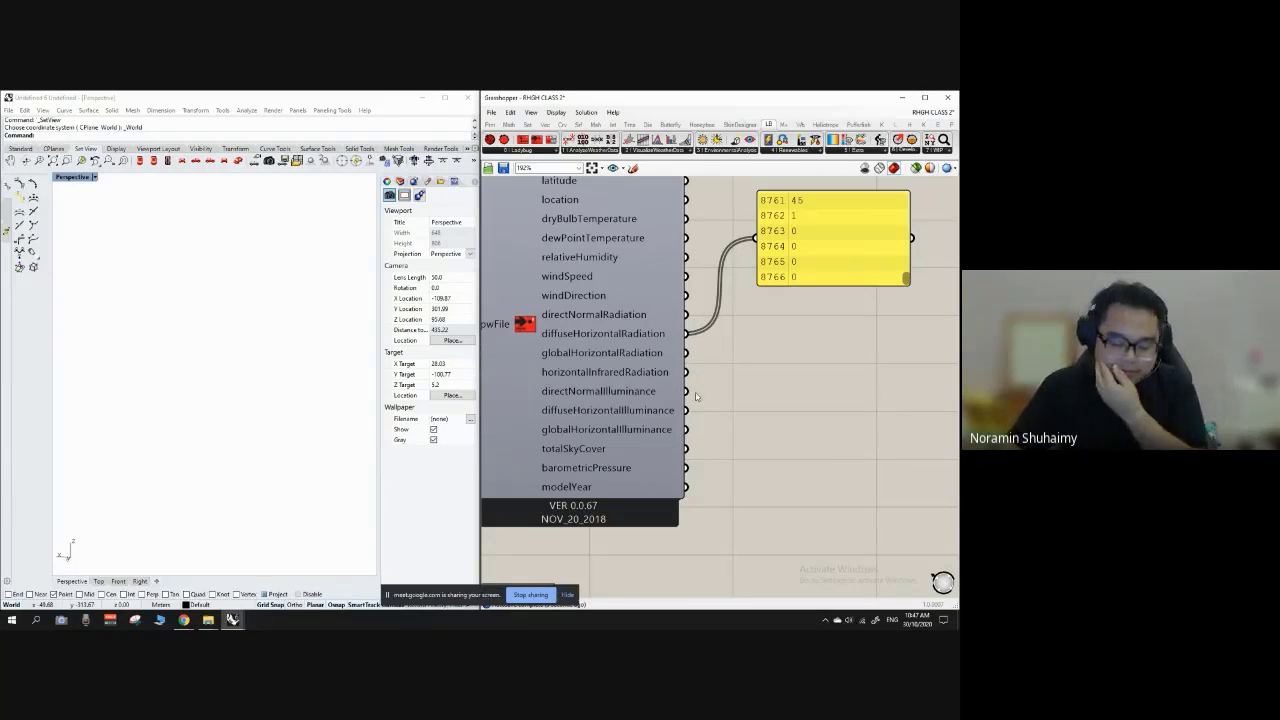
scroll(692, 401, "down", 4)
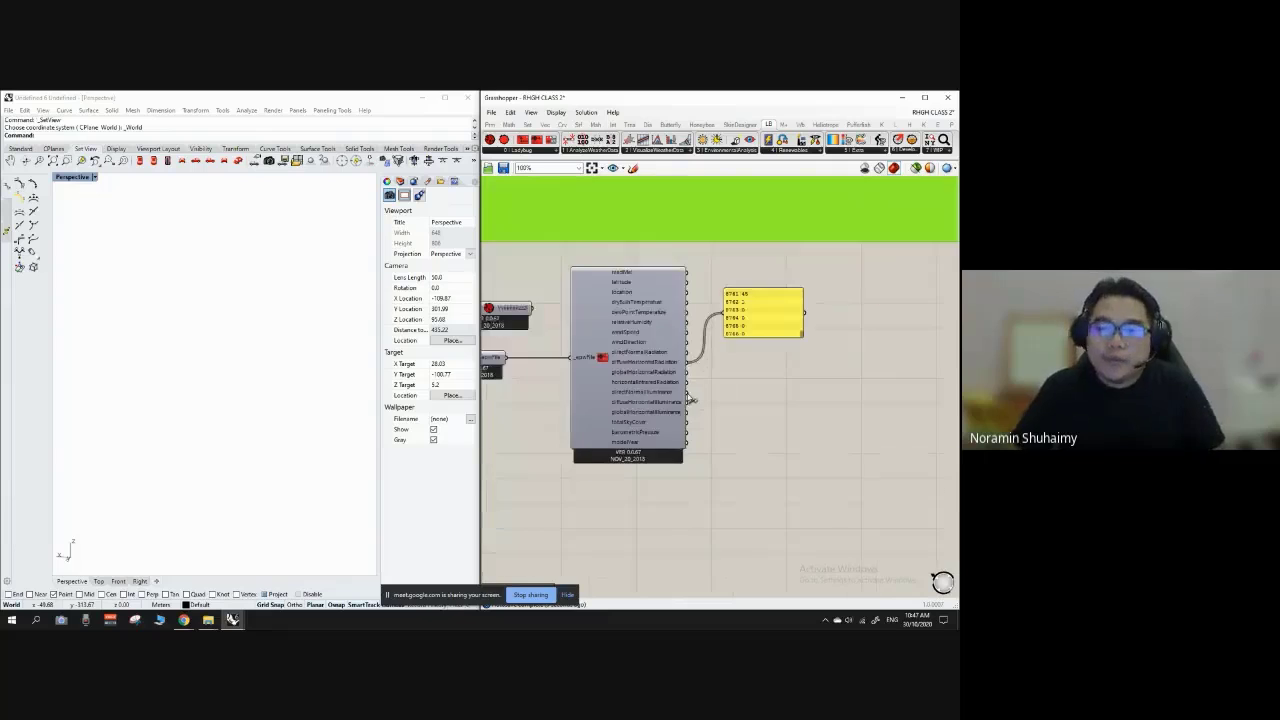
scroll(693, 378, "up", 3)
left_click_drag(803, 278, 795, 358)
left_click(747, 287)
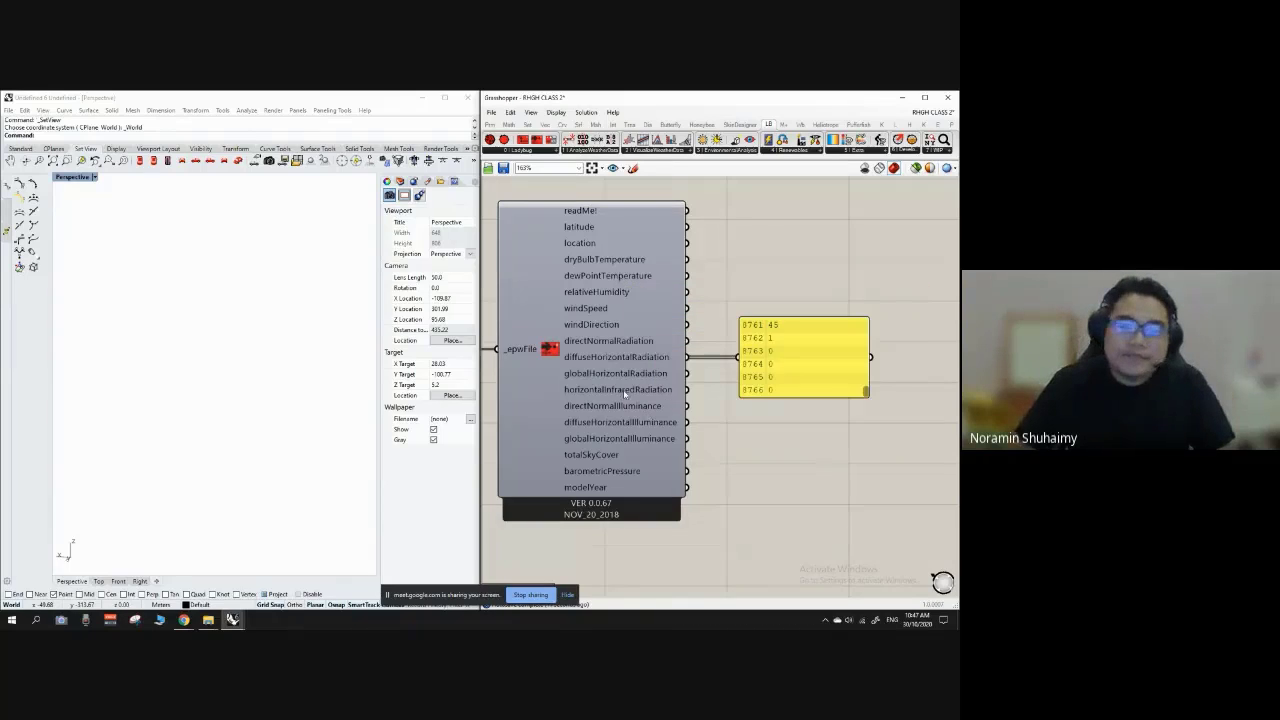
Step: Display Import epw's windSpeed output in the Panel, level with that output, and look through the end of the list
scroll(625, 394, "down", 3)
scroll(622, 418, "up", 3)
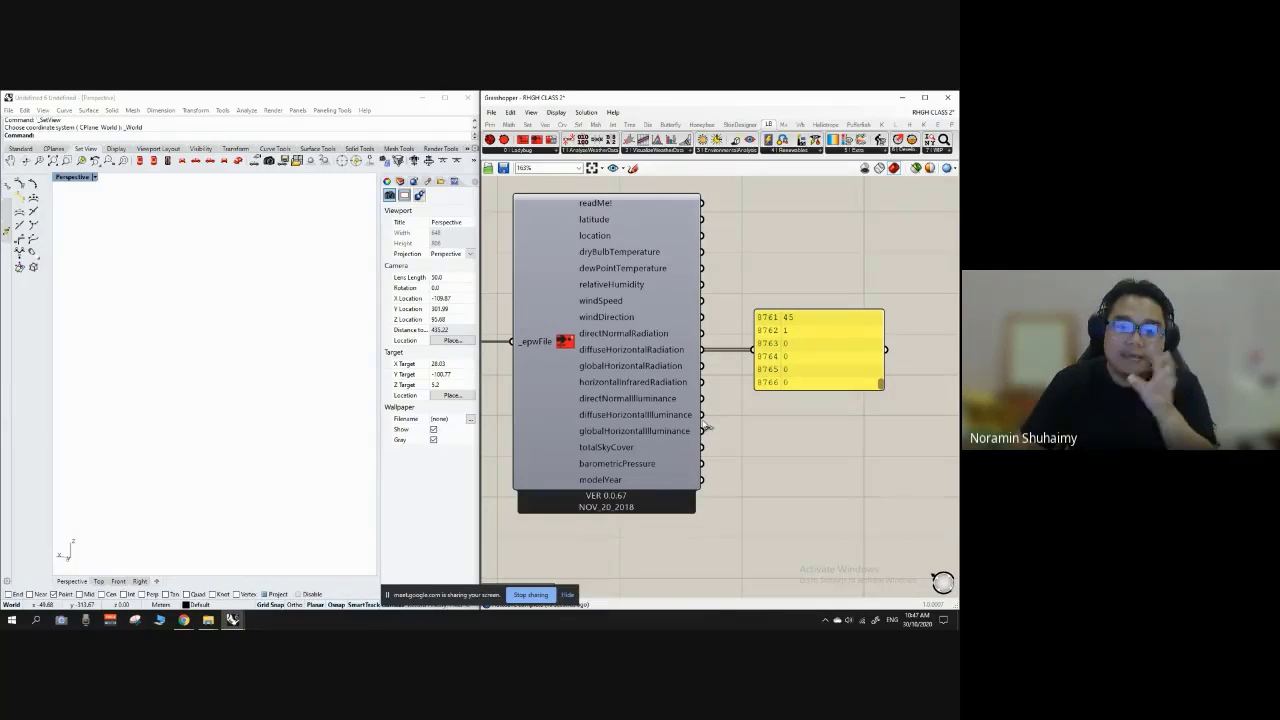
left_click_drag(704, 301, 817, 307)
scroll(902, 320, "up", 2)
mouse_move(868, 340)
left_mouse_down()
mouse_move(867, 248)
mouse_move(866, 338)
left_mouse_up()
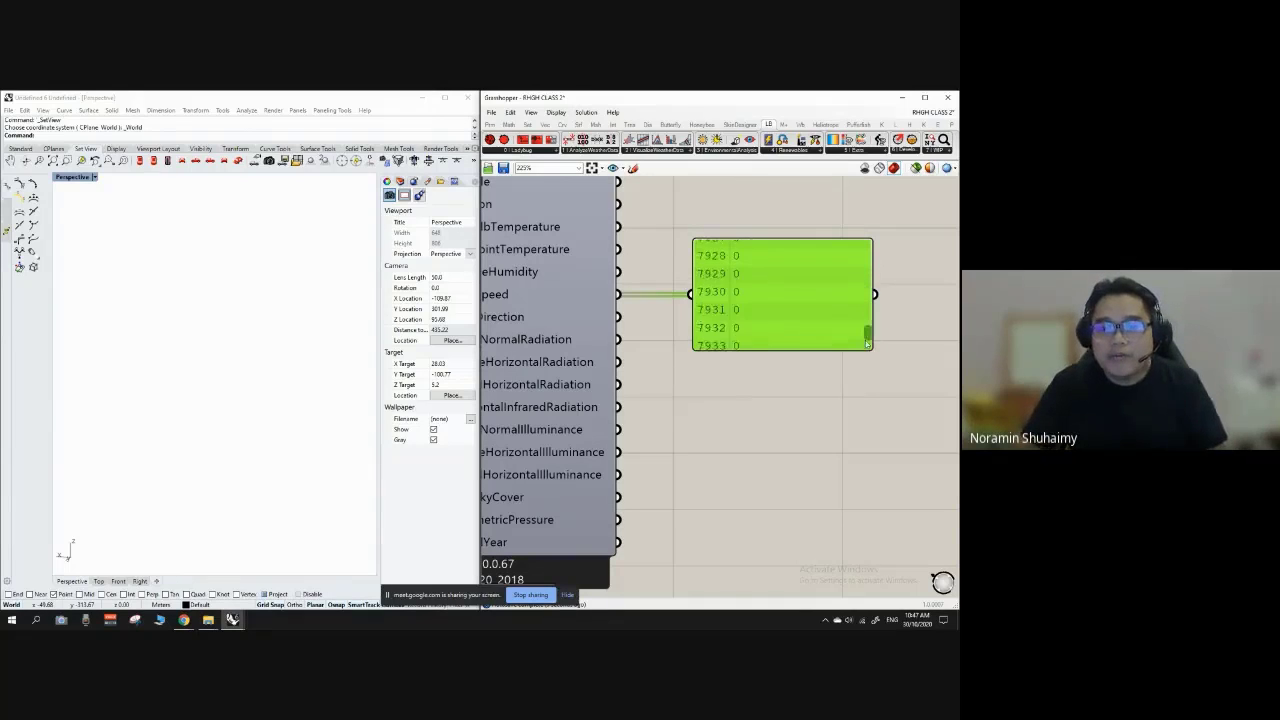
scroll(547, 306, "down", 2)
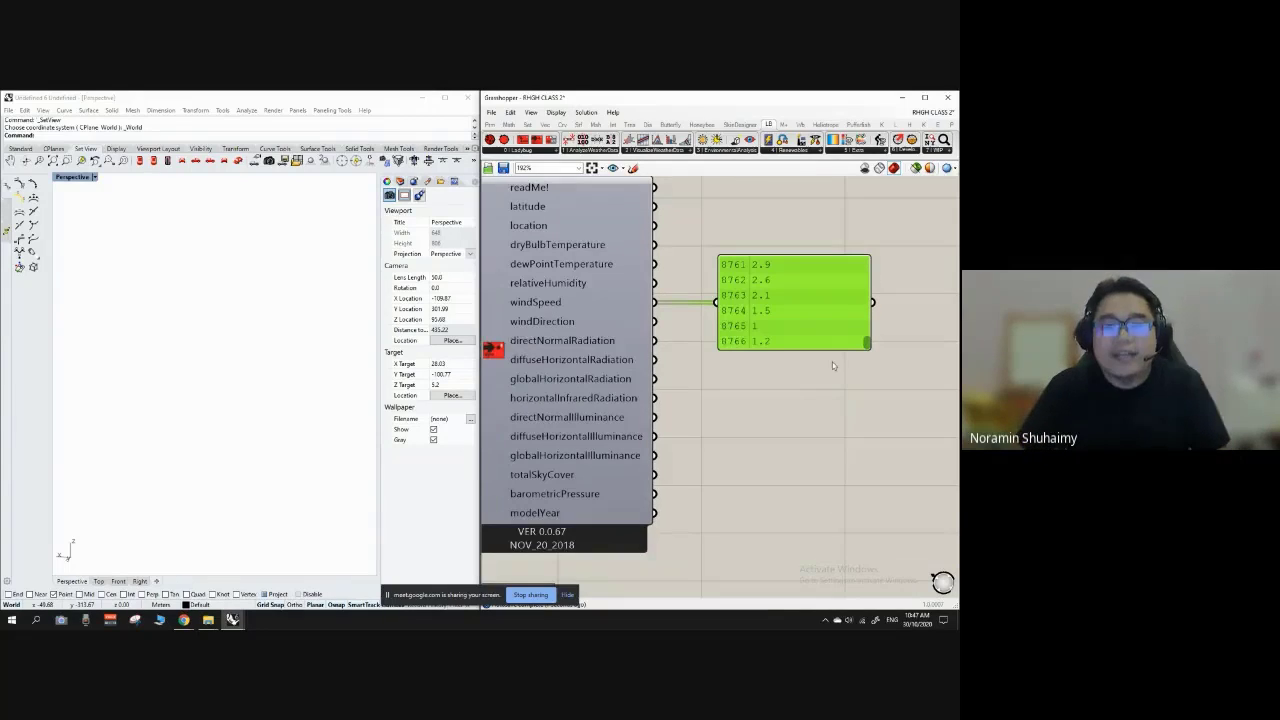
Step: Replace the Panel's input with the relativeHumidity output and look through the earlier entries of its list
scroll(833, 366, "down", 1)
scroll(645, 303, "up", 1)
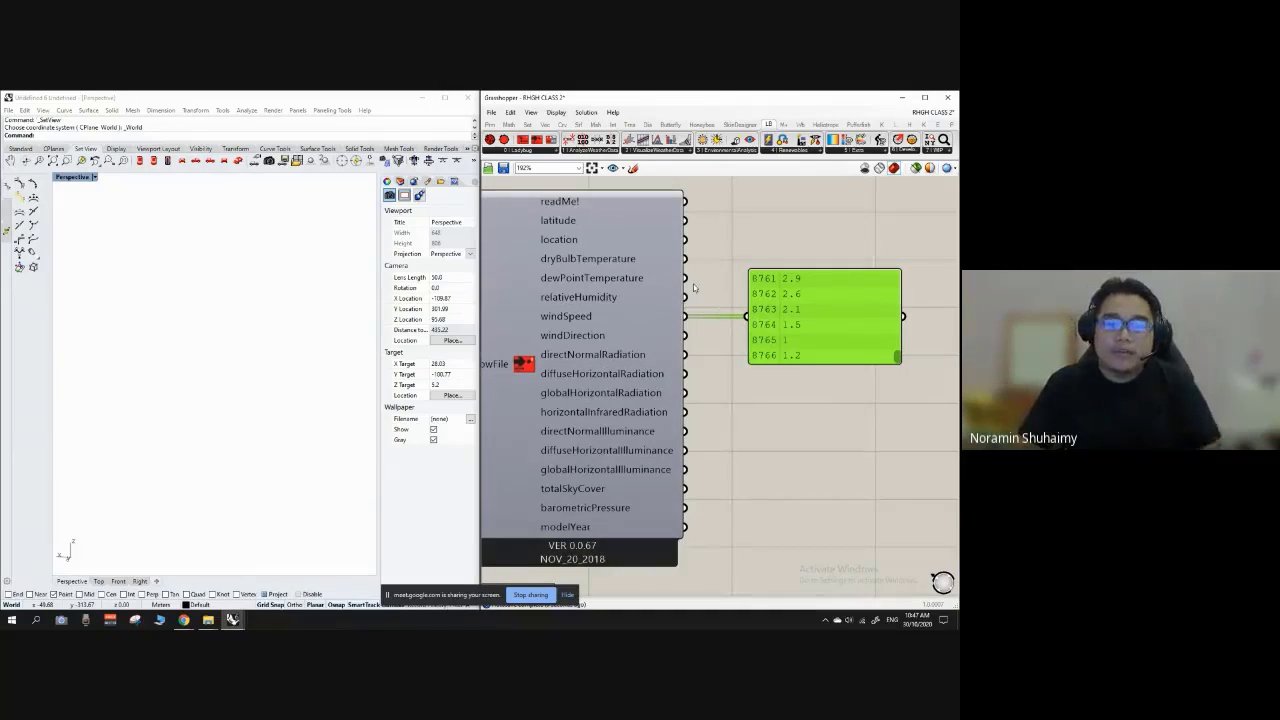
left_click_drag(686, 297, 747, 316)
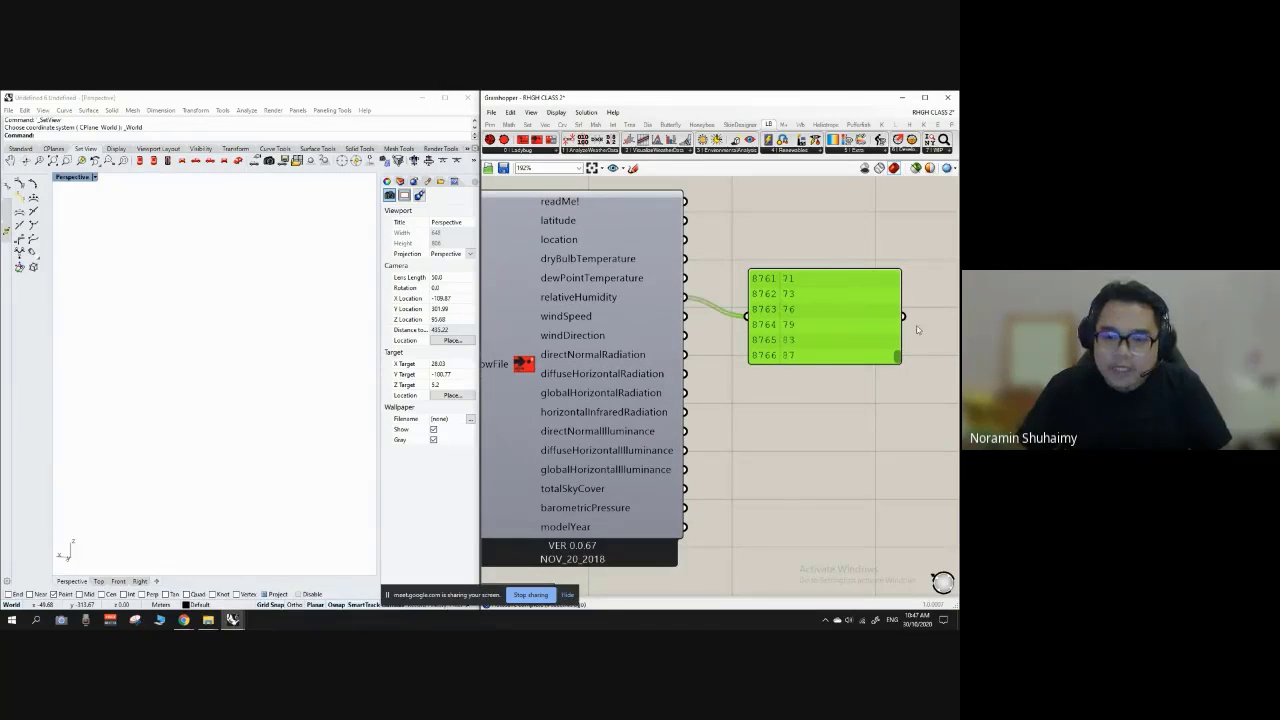
left_click_drag(899, 360, 862, 258)
left_click(853, 244)
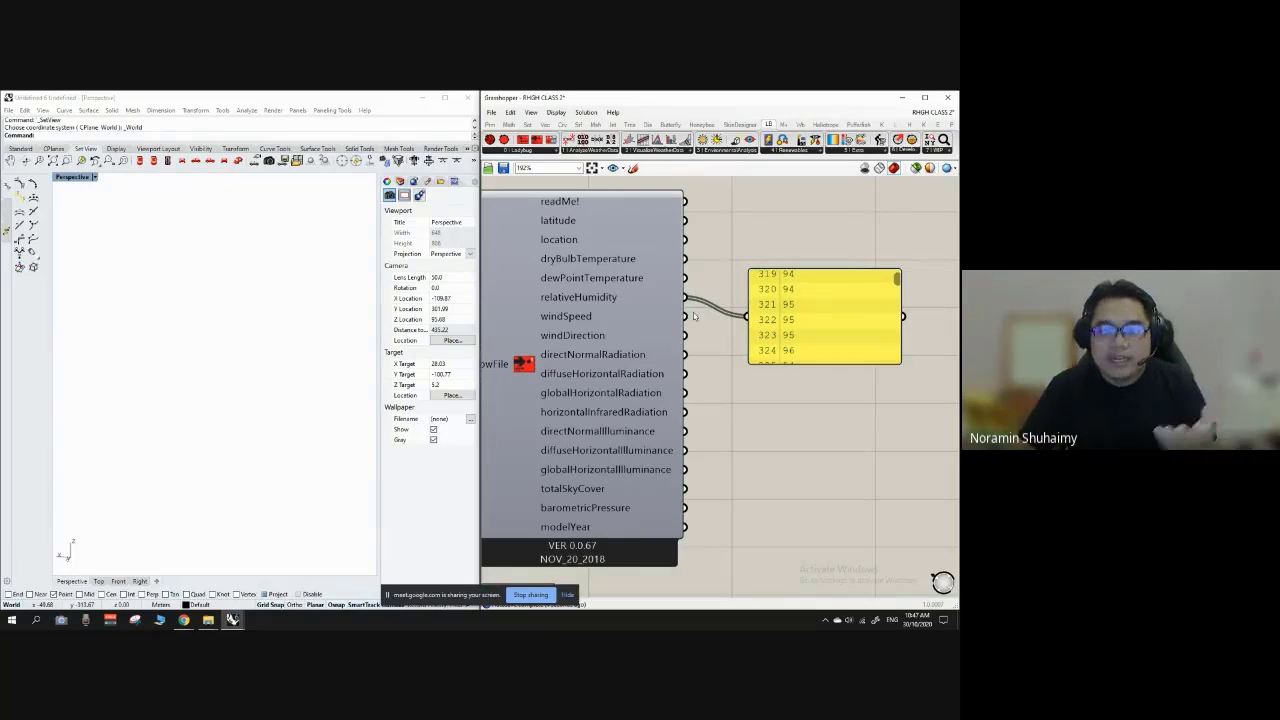
Step: Delete the Panel used for reading the Import epw outputs
left_click(816, 317)
key("Delete")
scroll(669, 366, "down", 9)
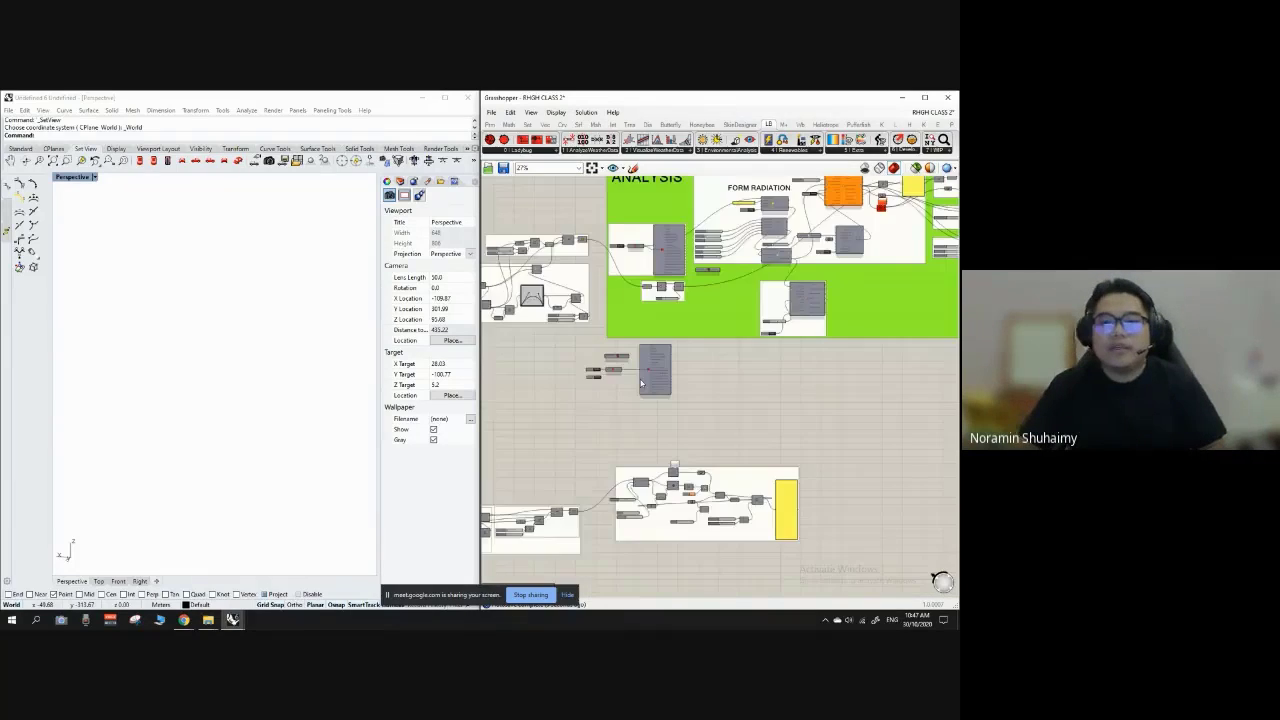
Step: Examine the finished FORM RADIATION group in the ANALYSIS area, including its GenCumulativeSkyMtx component and inputs
scroll(660, 255, "up", 4)
scroll(587, 303, "down", 2)
scroll(719, 257, "up", 3)
scroll(705, 262, "down", 3)
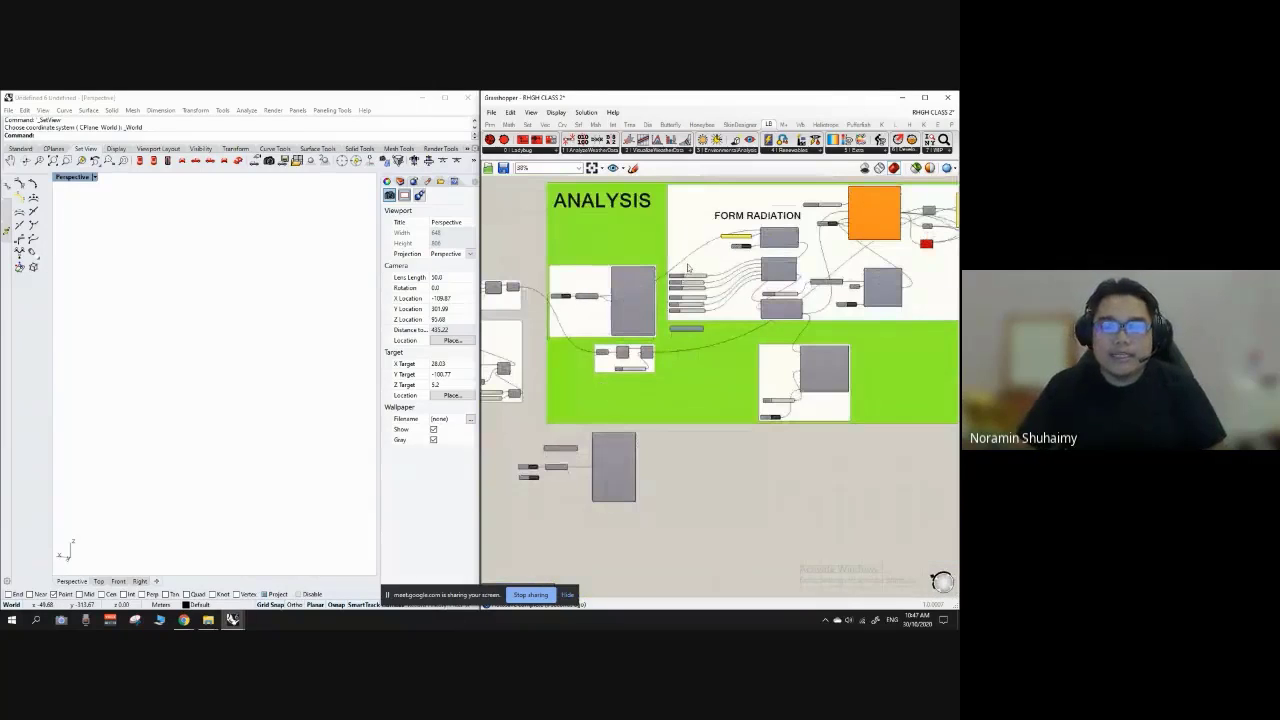
scroll(687, 268, "up", 3)
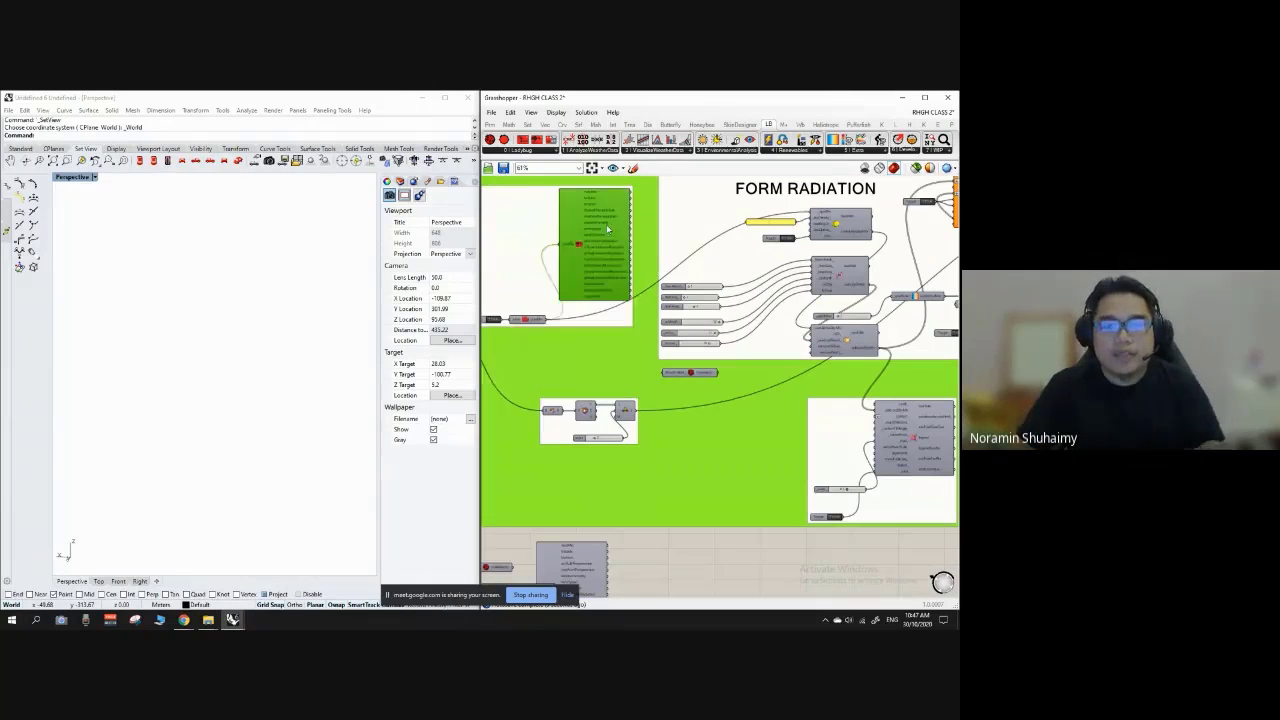
scroll(788, 259, "up", 1)
scroll(788, 259, "up", 1)
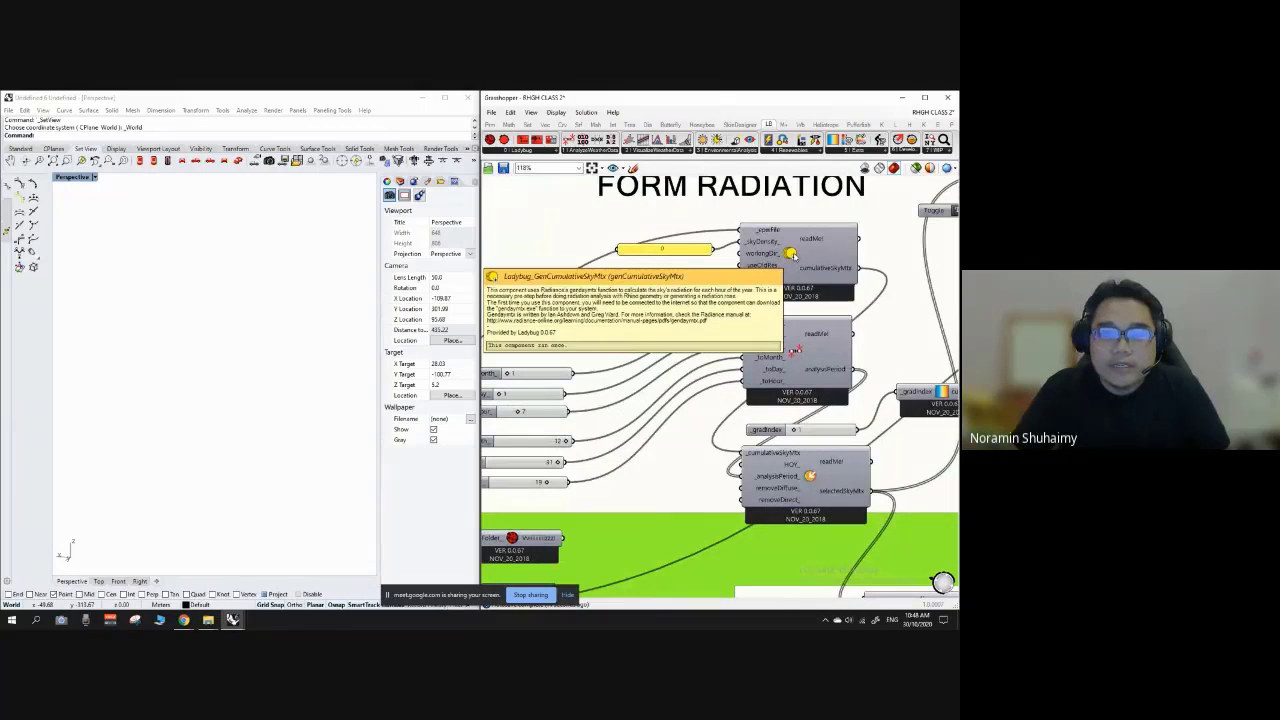
scroll(692, 306, "down", 6)
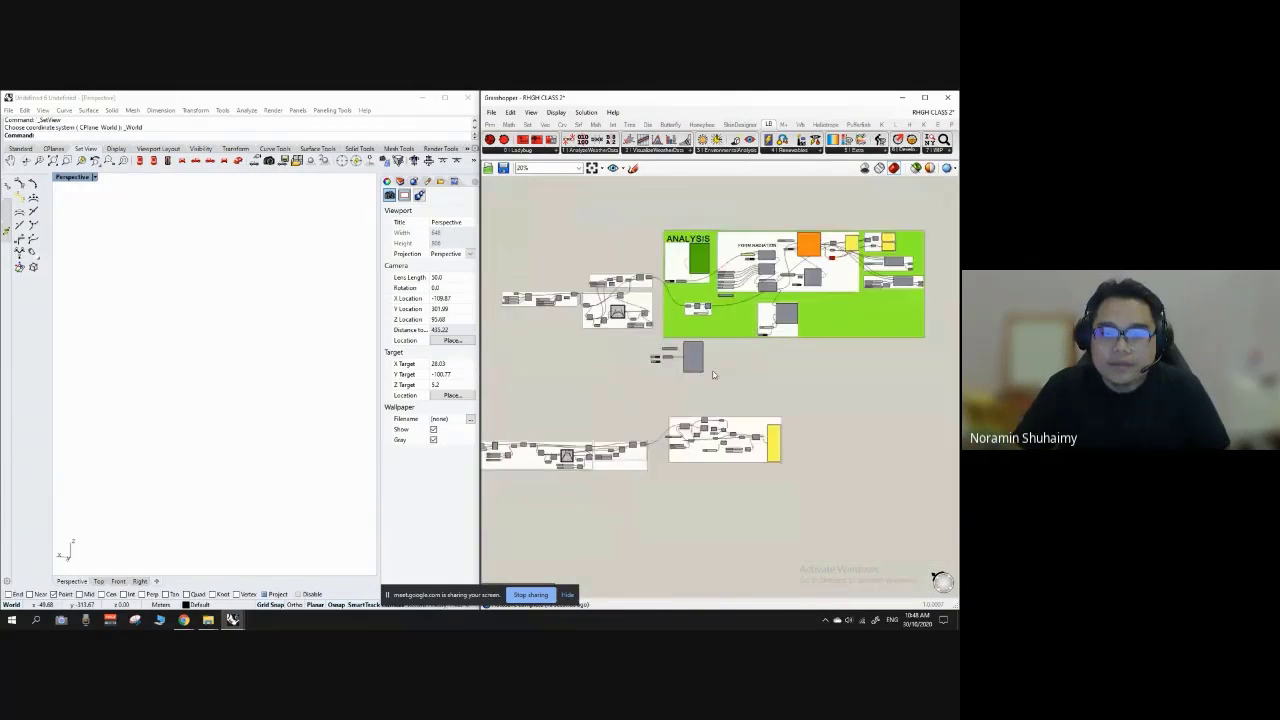
Step: Move the small group below FORM RADIATION up out of the way, and shift the FORM RADIATION group down
scroll(690, 304, "up", 3)
left_click_drag(787, 276, 870, 225)
scroll(824, 338, "down", 4)
scroll(870, 225, "up", 2)
scroll(755, 370, "up", 1)
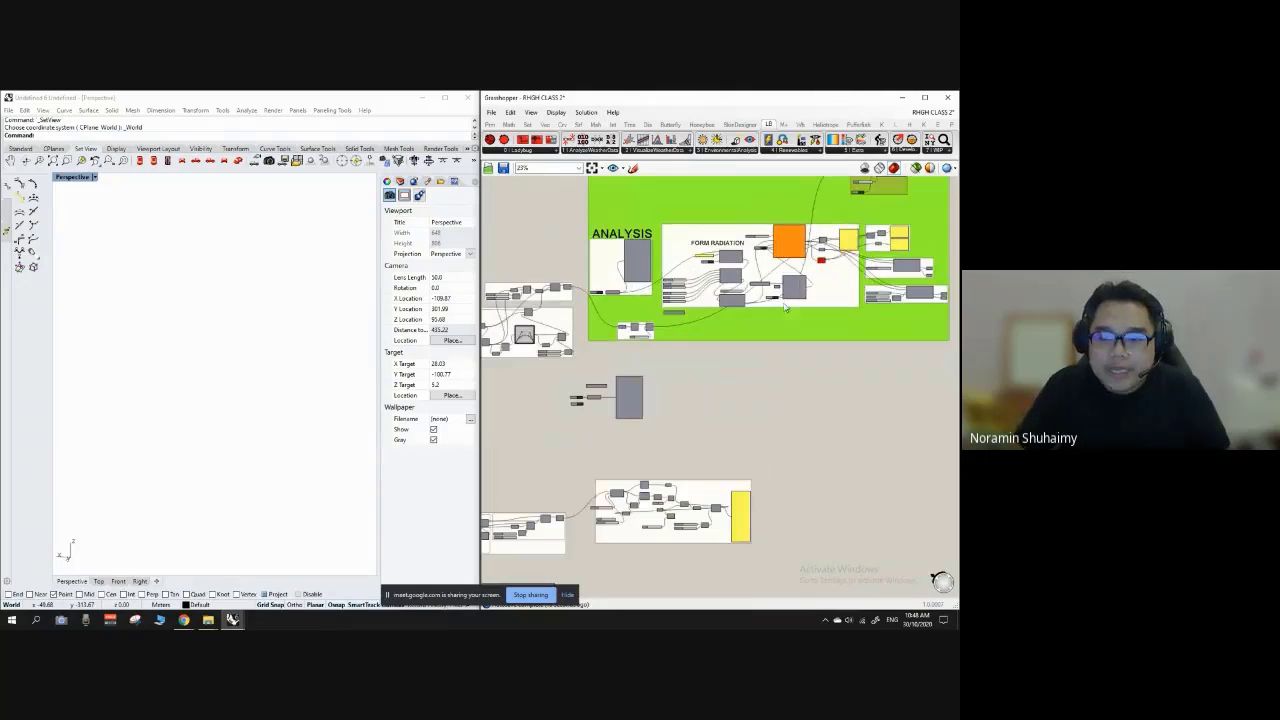
left_click_drag(772, 302, 767, 358)
scroll(700, 330, "up", 5)
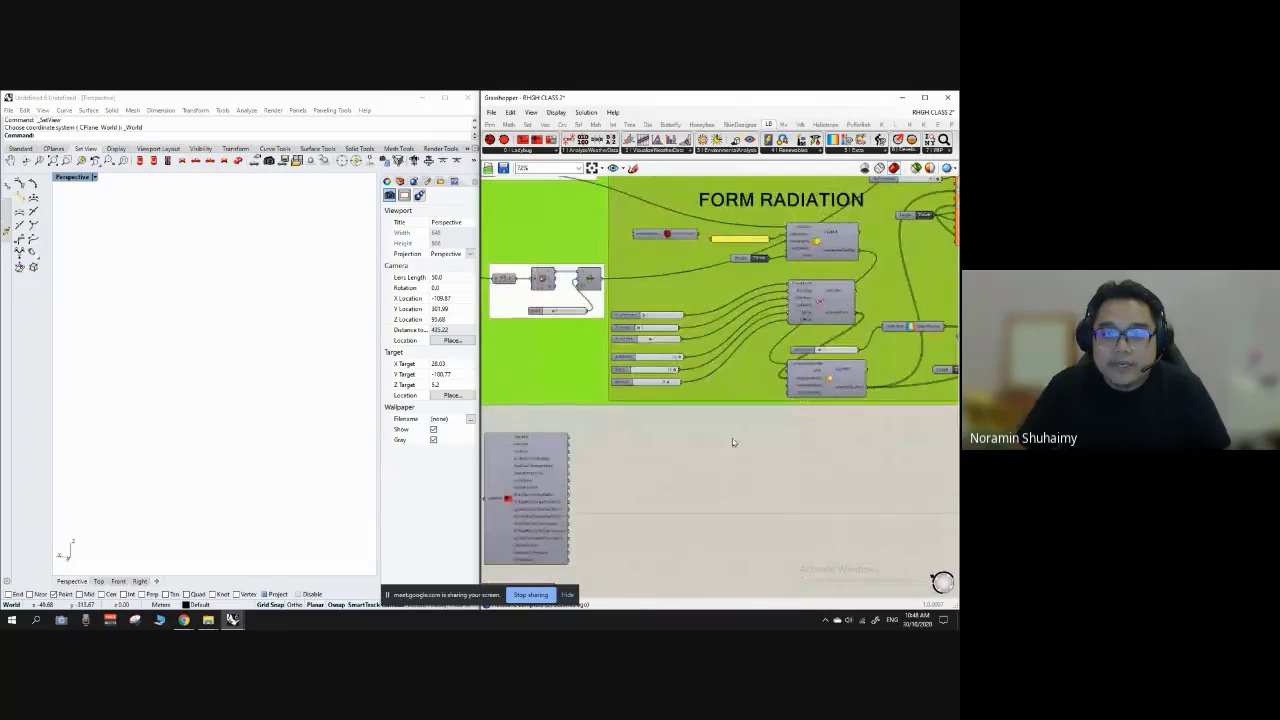
Step: Add a Ladybug_GenCumulativeSkyMtx component beside the new Import epw component, using the one in FORM RADIATION as reference
scroll(815, 242, "up", 4)
left_click(815, 242)
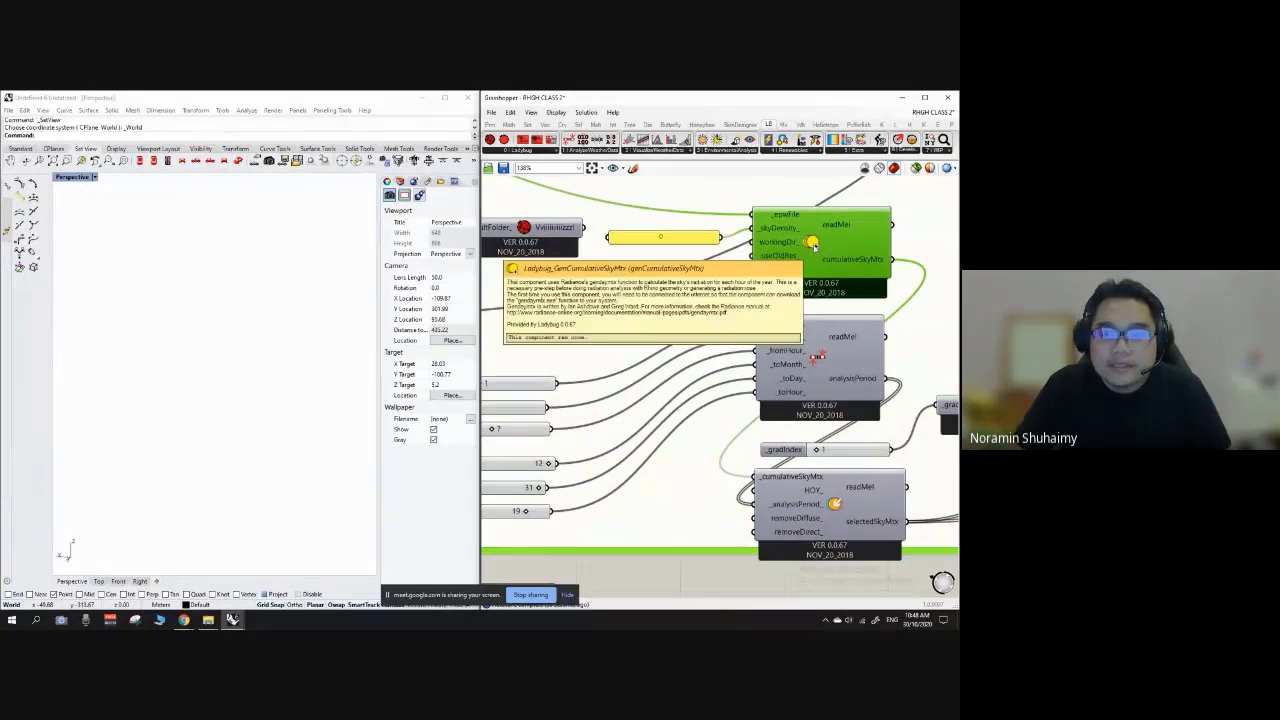
scroll(813, 244, "down", 3)
double_click(638, 458)
type("gen")
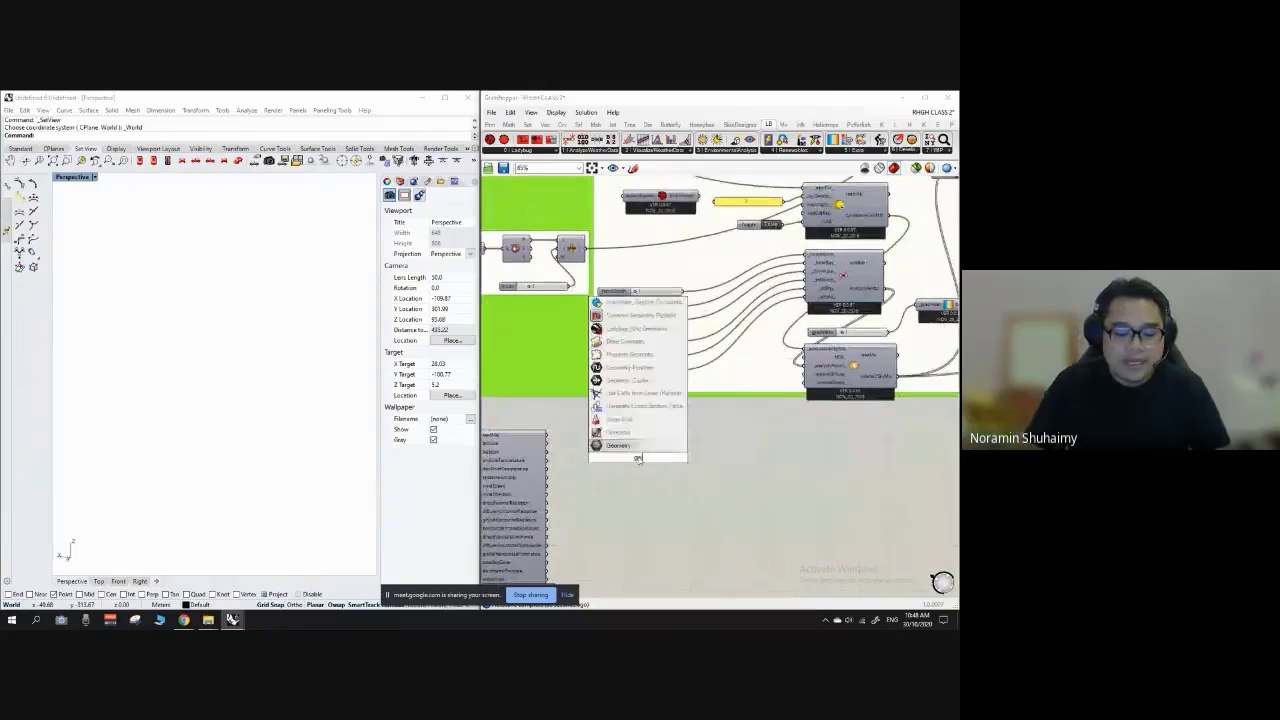
type("cumula")
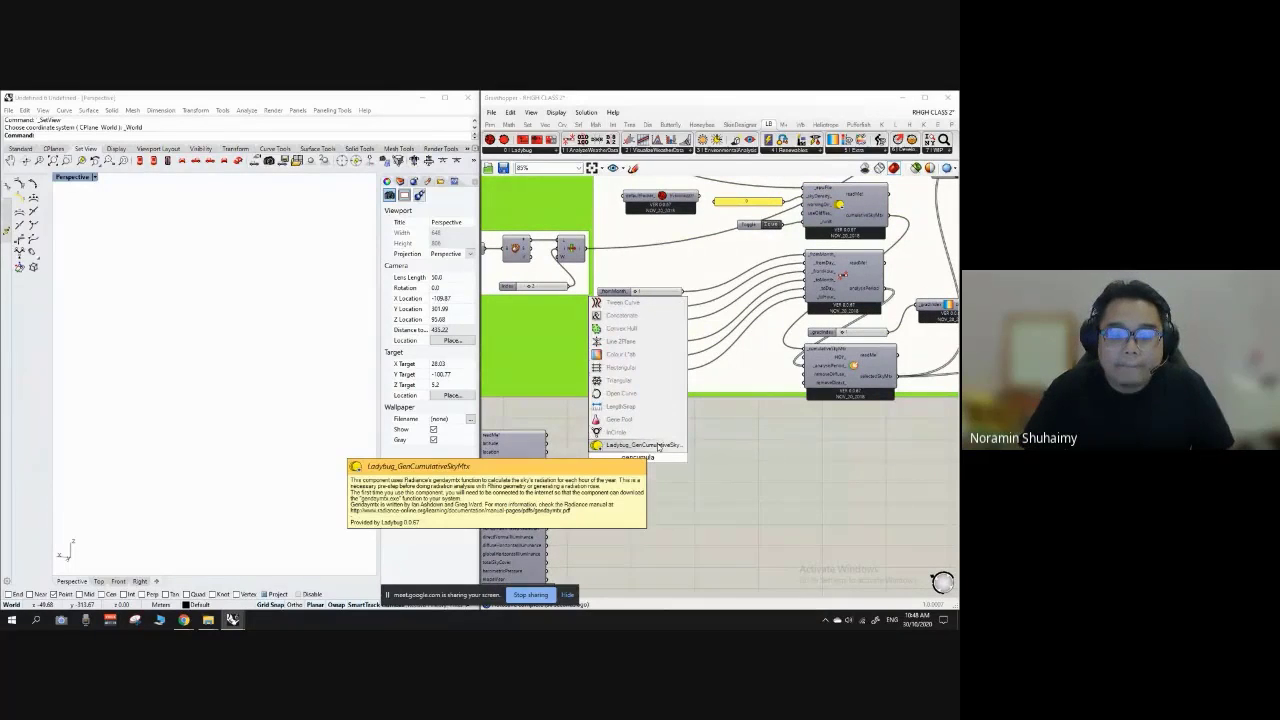
left_click(657, 446)
scroll(669, 437, "down", 3)
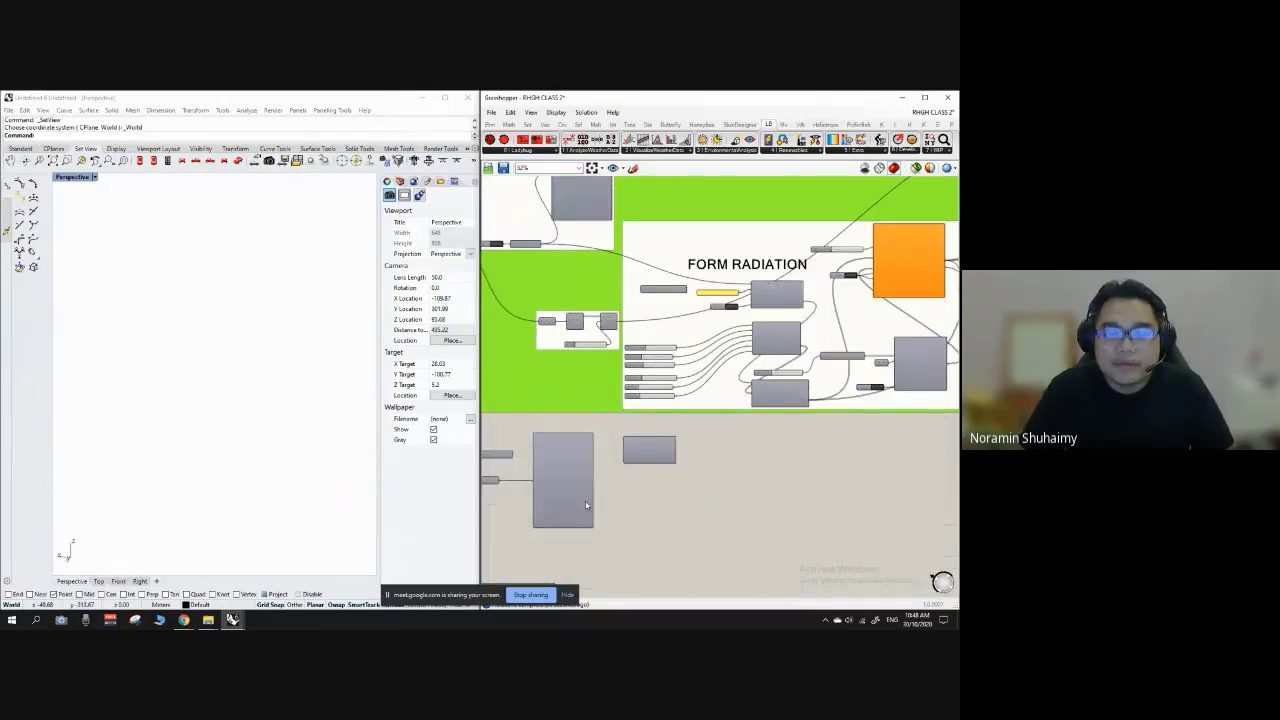
scroll(587, 506, "up", 3)
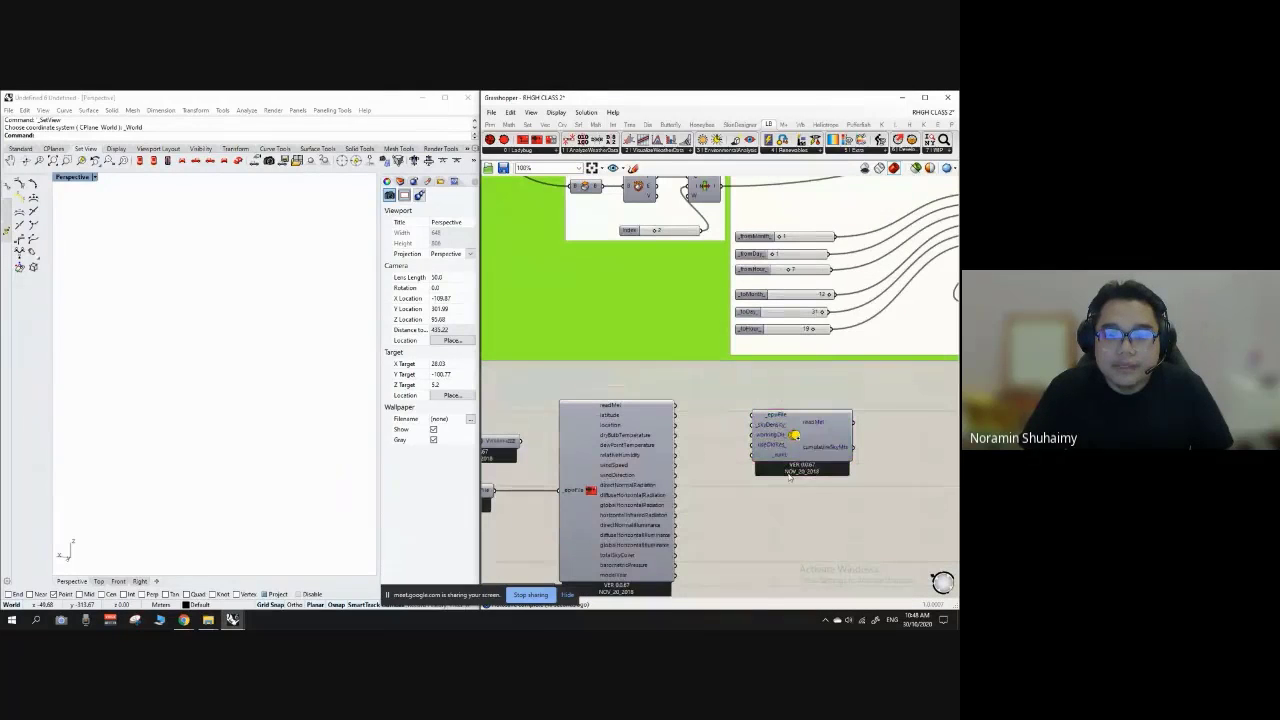
scroll(792, 437, "up", 3)
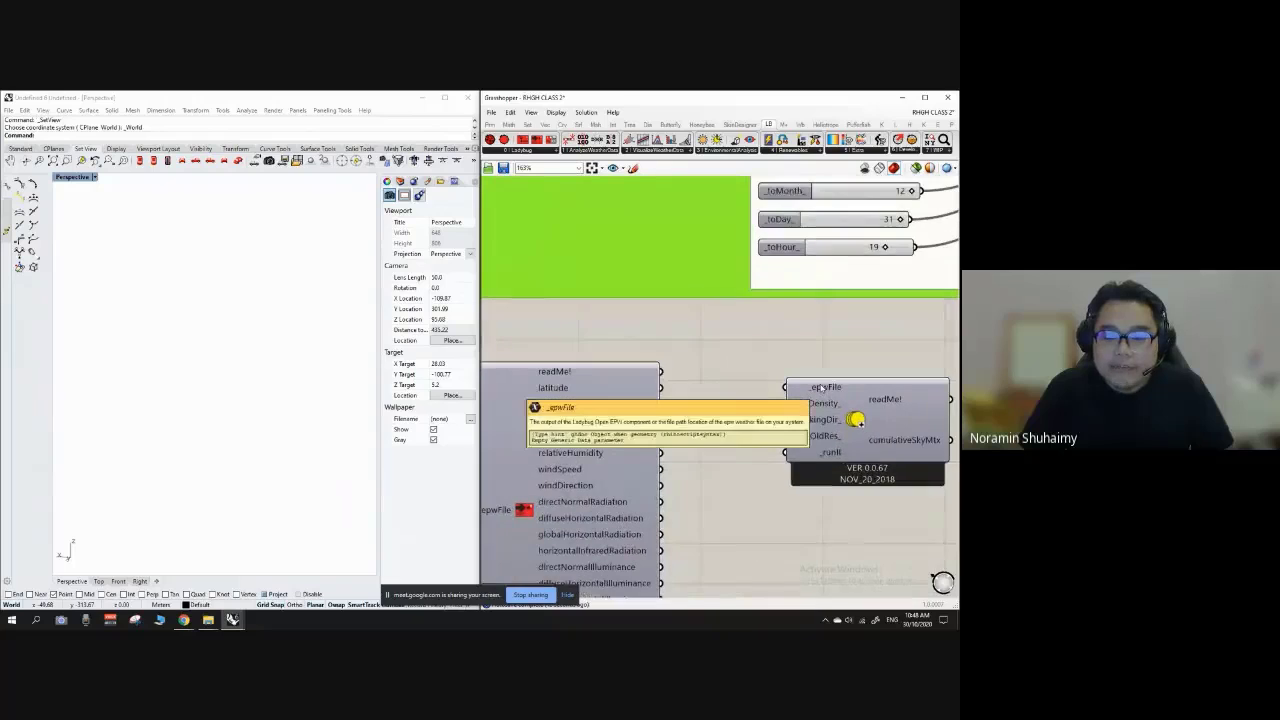
Step: Connect the epwFile output of the Open EPW component to the _epwFile input of the cumulative sky matrix component
scroll(626, 437, "down", 3)
scroll(626, 437, "down", 6)
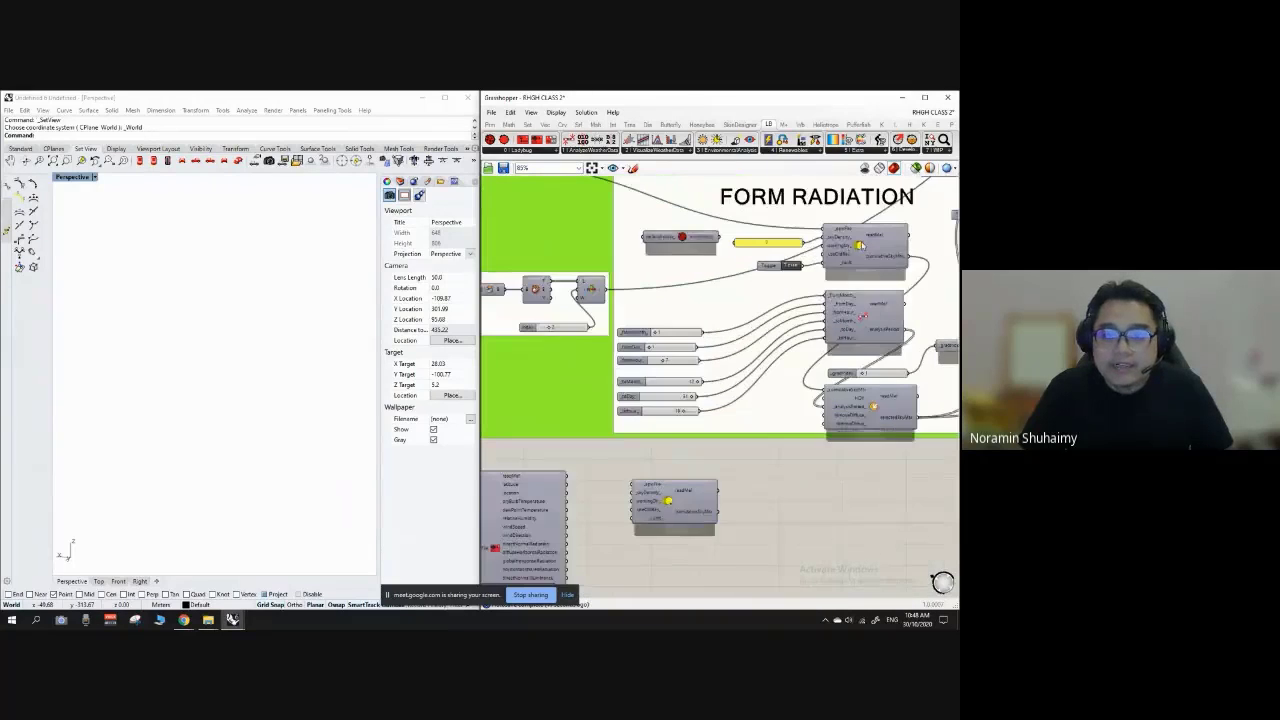
scroll(752, 376, "up", 6)
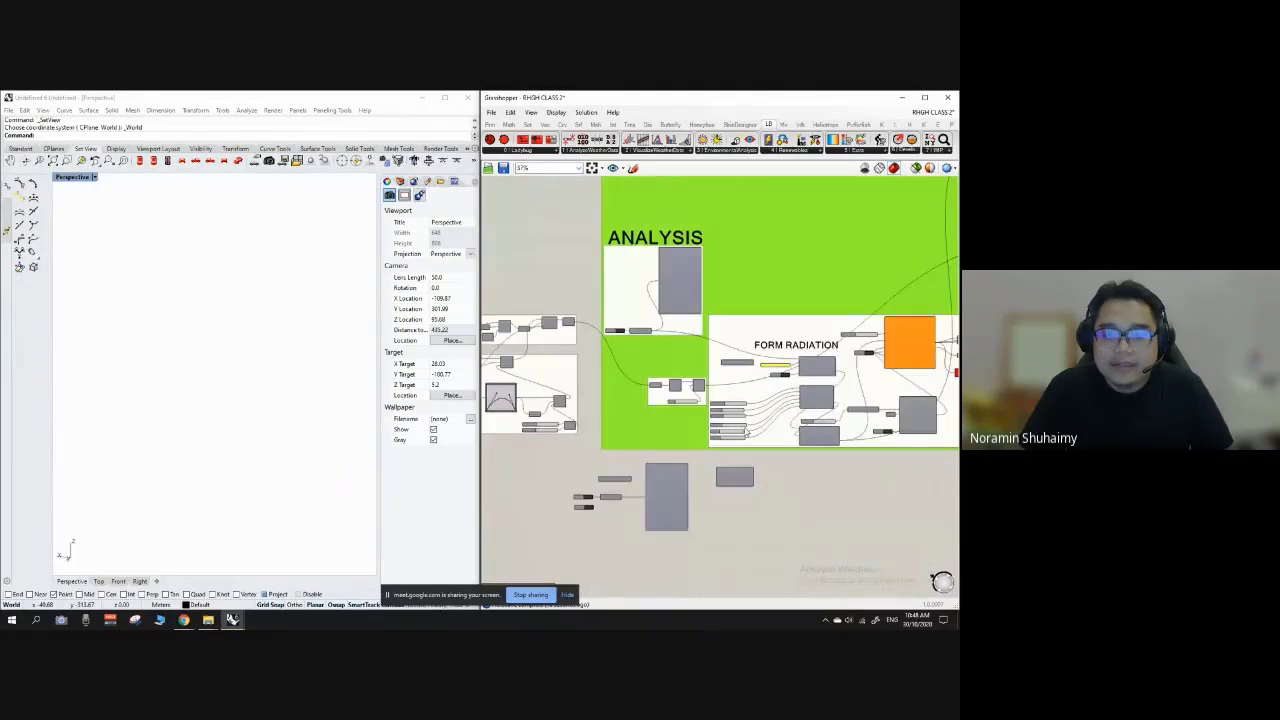
scroll(640, 475, "down", 3)
scroll(640, 475, "up", 3)
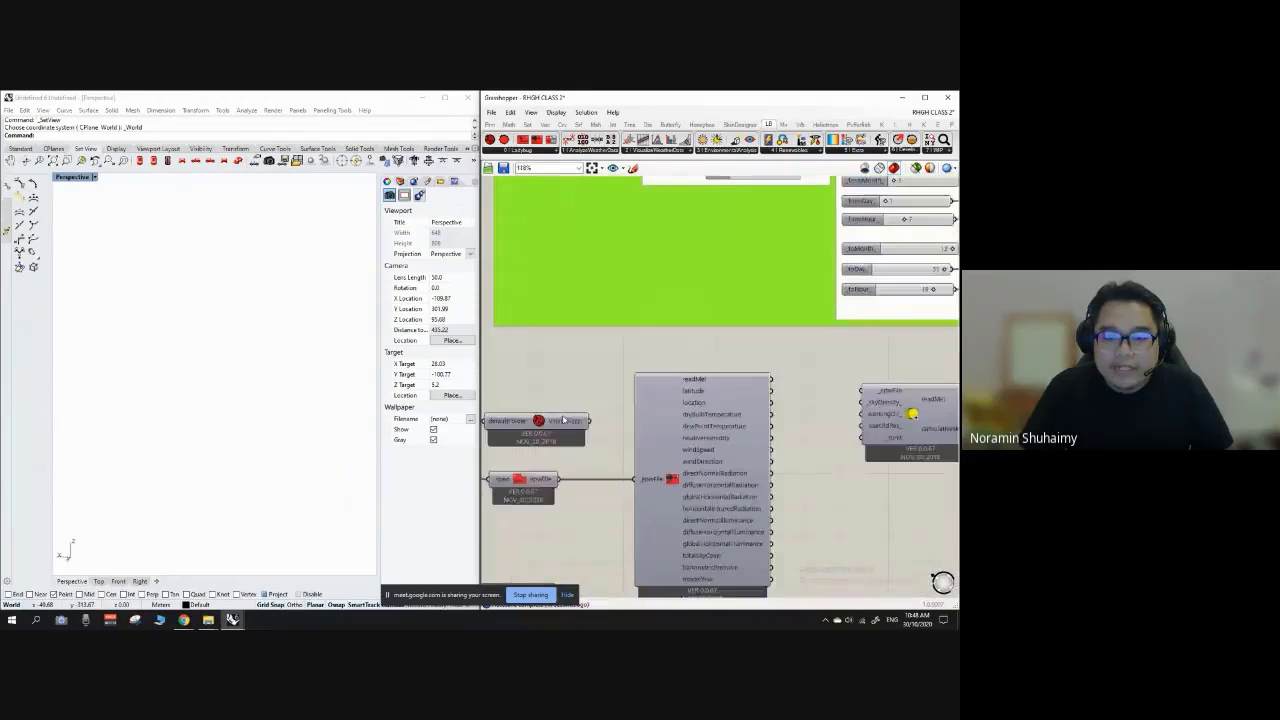
scroll(600, 470, "down", 1)
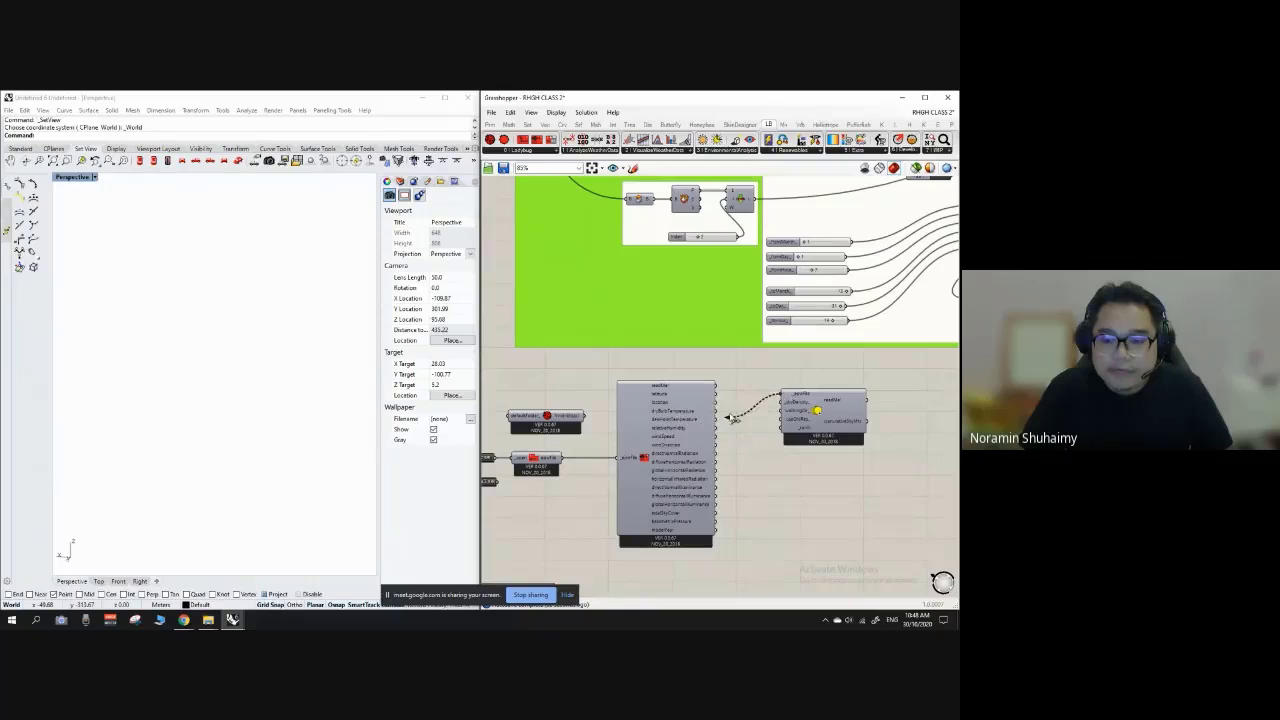
left_click_drag(563, 458, 782, 394)
scroll(864, 414, "up", 2)
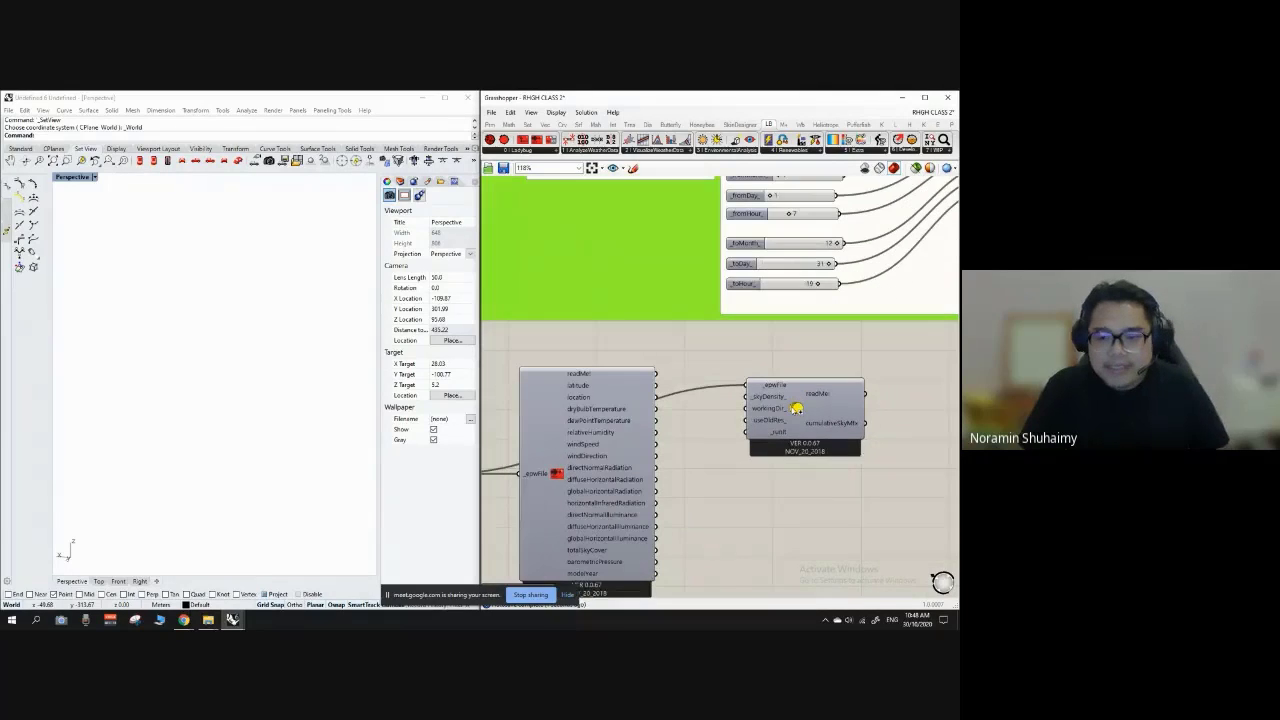
Step: Move the cumulative sky matrix component directly below the Import EPW component
scroll(795, 407, "down", 3)
left_click(795, 408)
left_click_drag(796, 439, 770, 488)
left_click_drag(791, 410, 663, 540)
left_click(732, 541)
Step: Examine the FORM RADIATION group and compare its wiring with the new weather file components below it
scroll(699, 521, "down", 3)
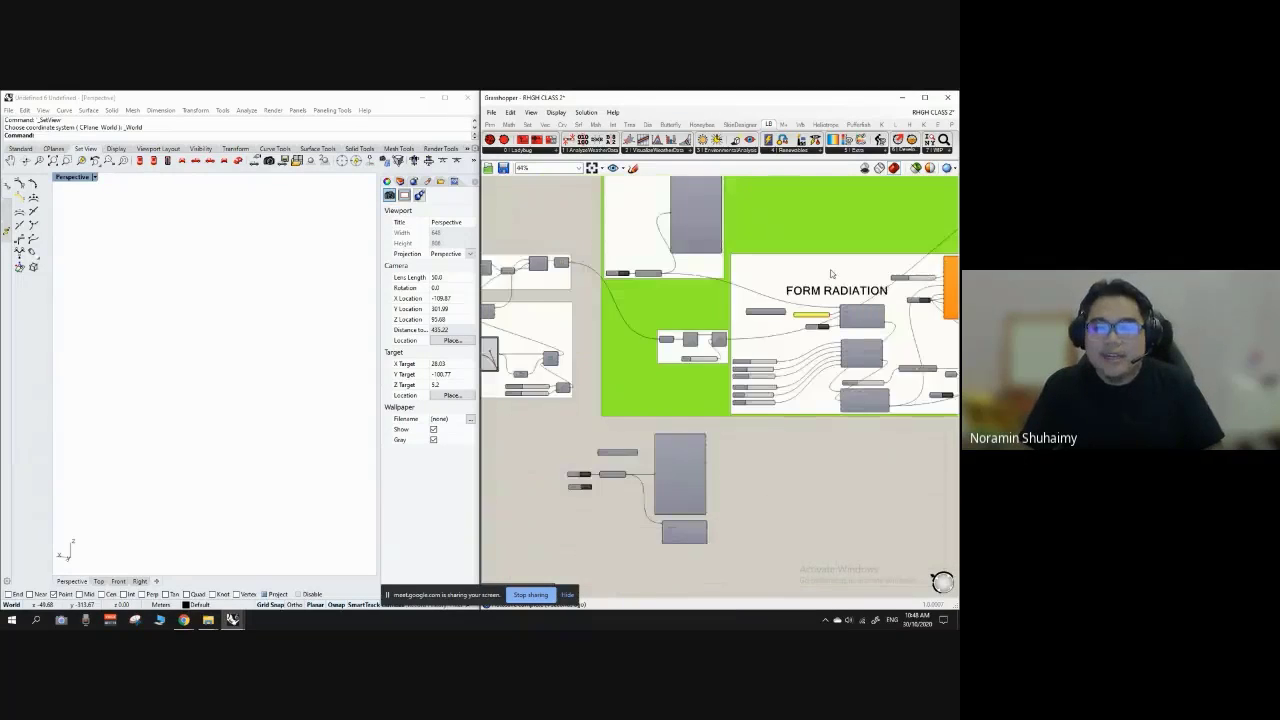
scroll(830, 273, "up", 3)
scroll(771, 393, "down", 3)
scroll(771, 393, "up", 1)
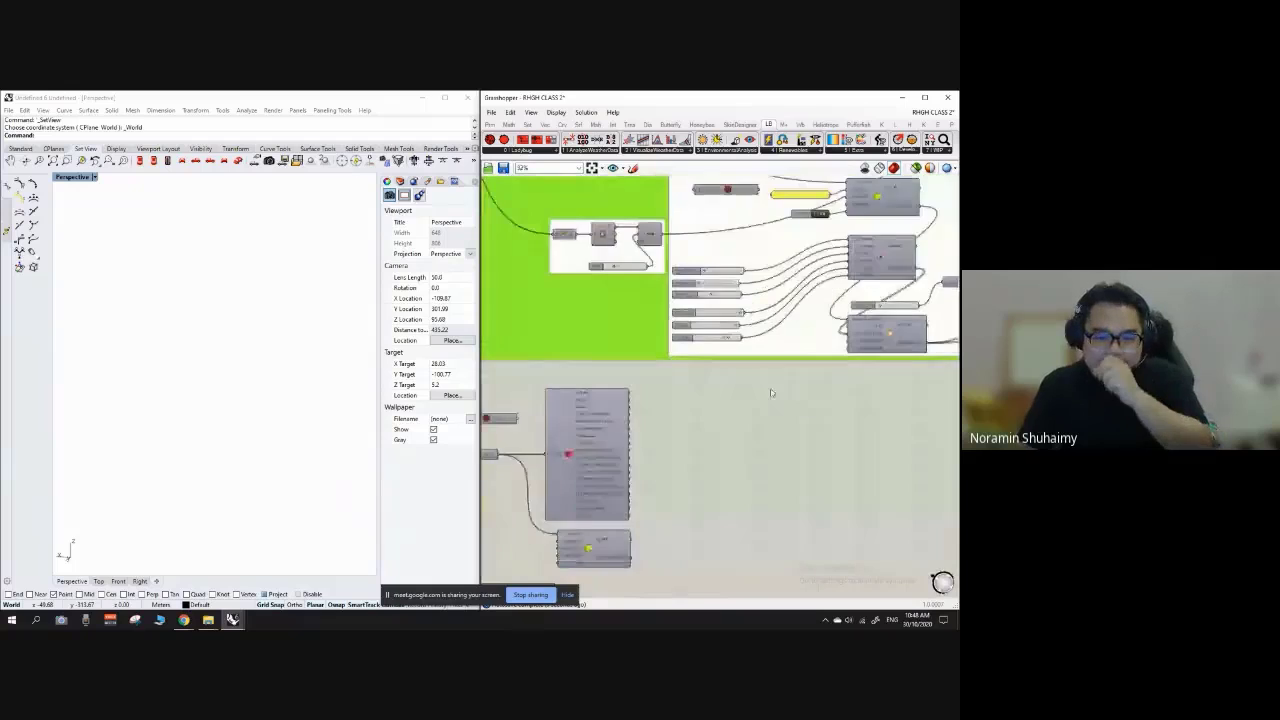
scroll(771, 393, "down", 3)
scroll(571, 515, "up", 4)
scroll(609, 414, "down", 1)
scroll(655, 442, "up", 1)
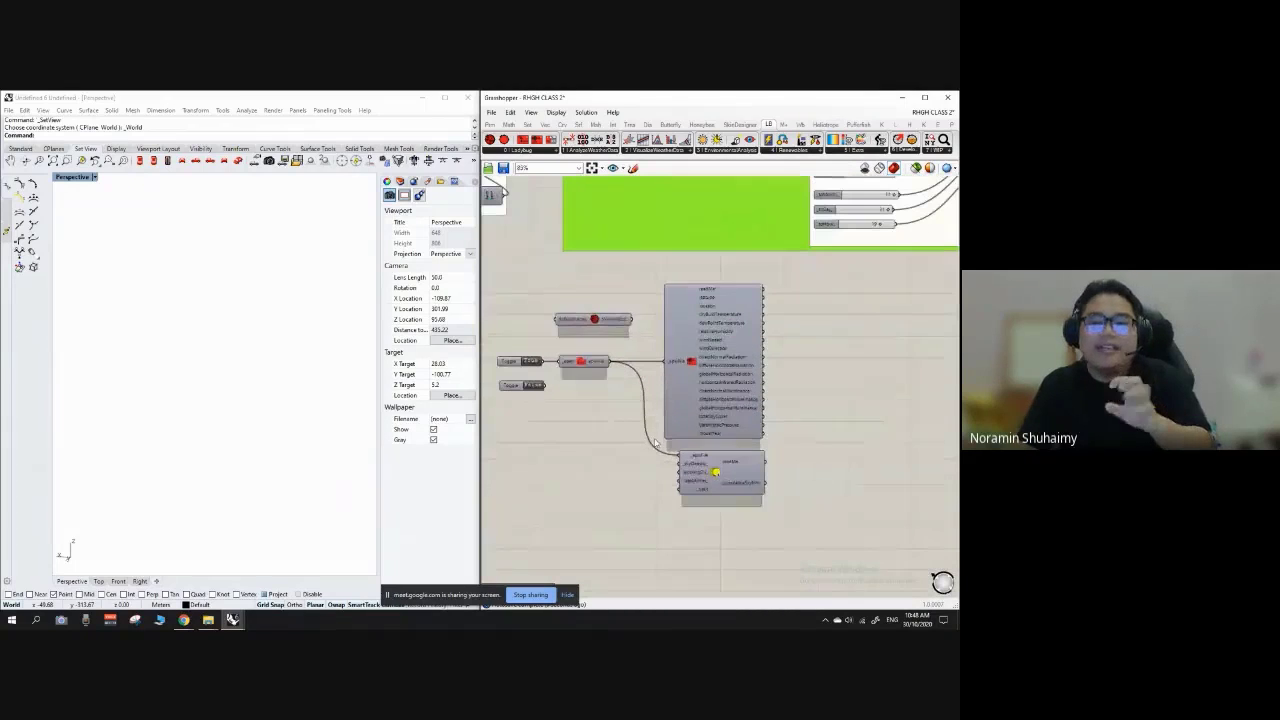
Step: Adjust the sky matrix component's position to leave a small gap beneath the Import EPW component
scroll(700, 458, "down", 2)
left_click(713, 471)
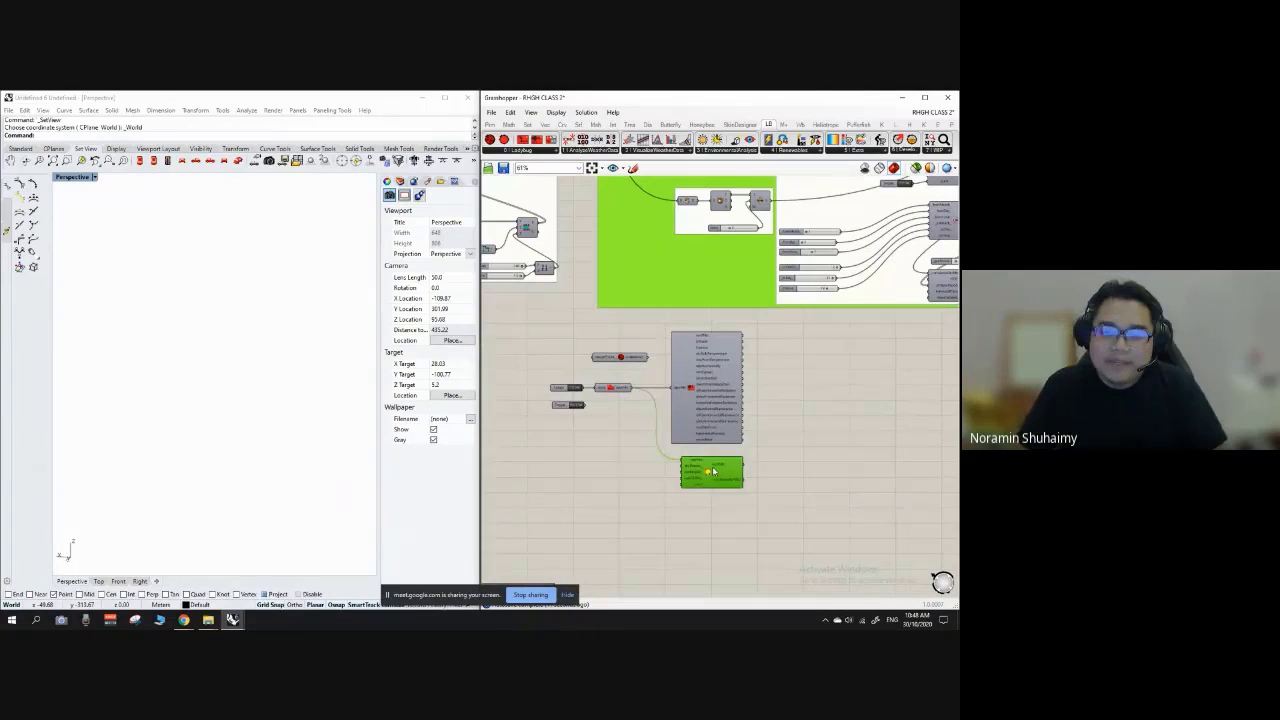
left_click(763, 447)
scroll(705, 460, "up", 2)
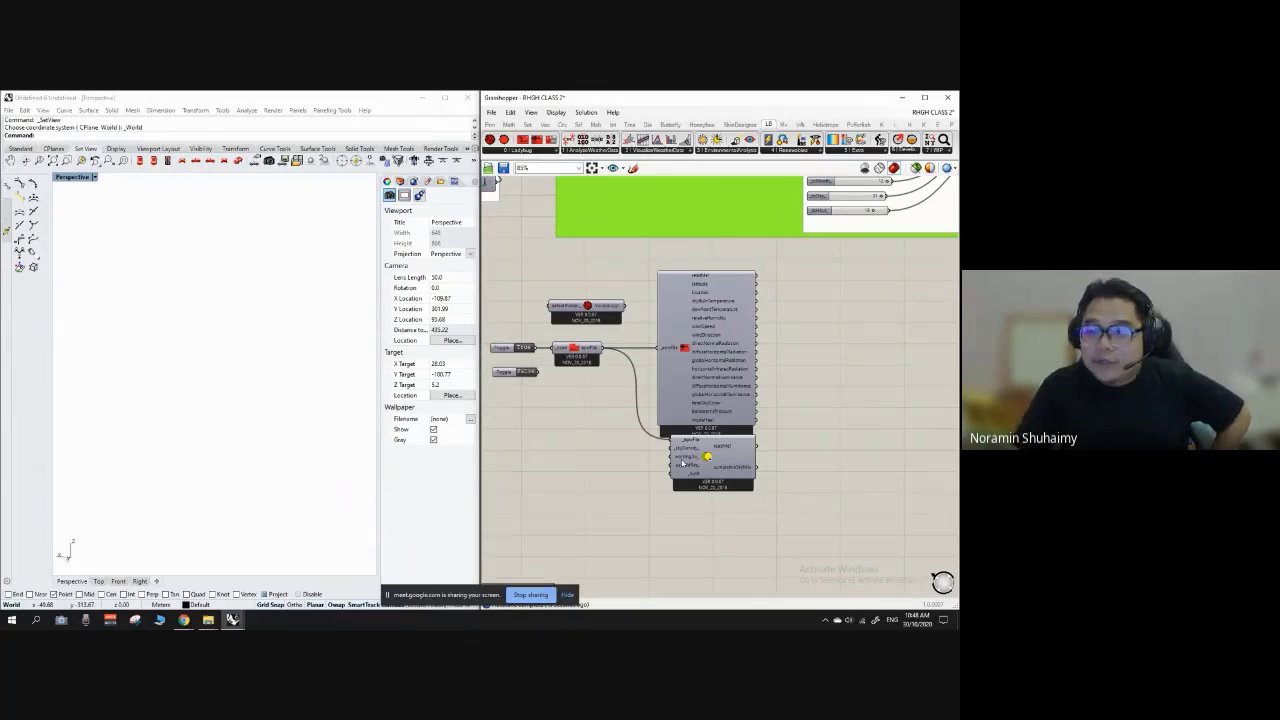
scroll(707, 455, "up", 1)
left_click(705, 468)
left_click(683, 440)
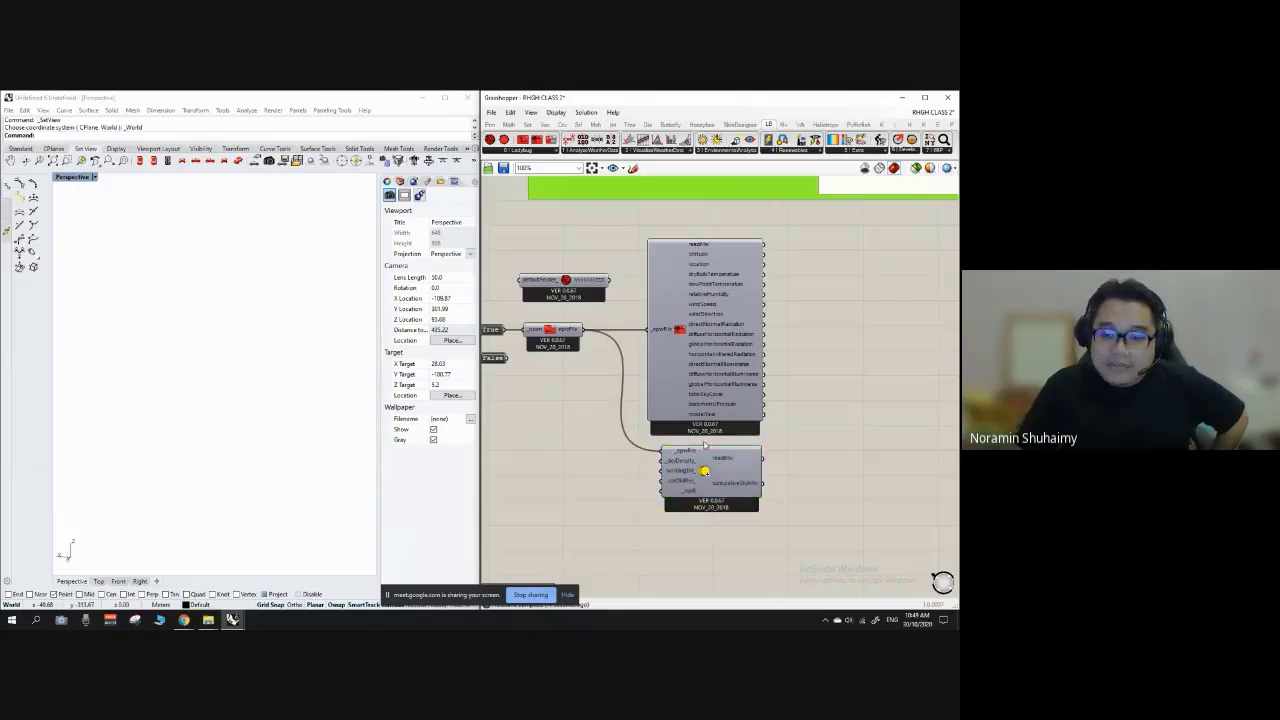
scroll(681, 439, "down", 3)
scroll(738, 382, "down", 1)
scroll(745, 440, "up", 3)
scroll(686, 468, "up", 2)
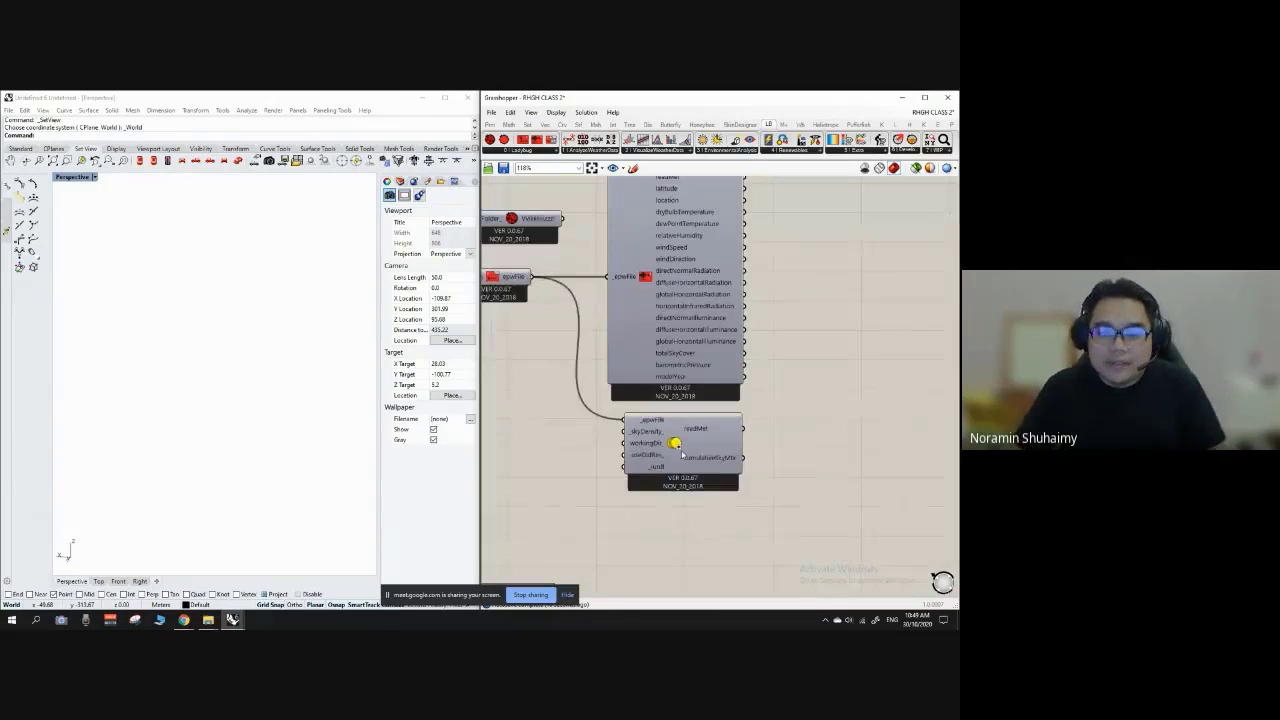
left_click(680, 455)
left_click(801, 403)
Step: Examine the sky density panel in the FORM RADIATION group and the description of the new component's _skyDensity_ input
scroll(673, 421, "down", 3)
scroll(686, 412, "down", 1)
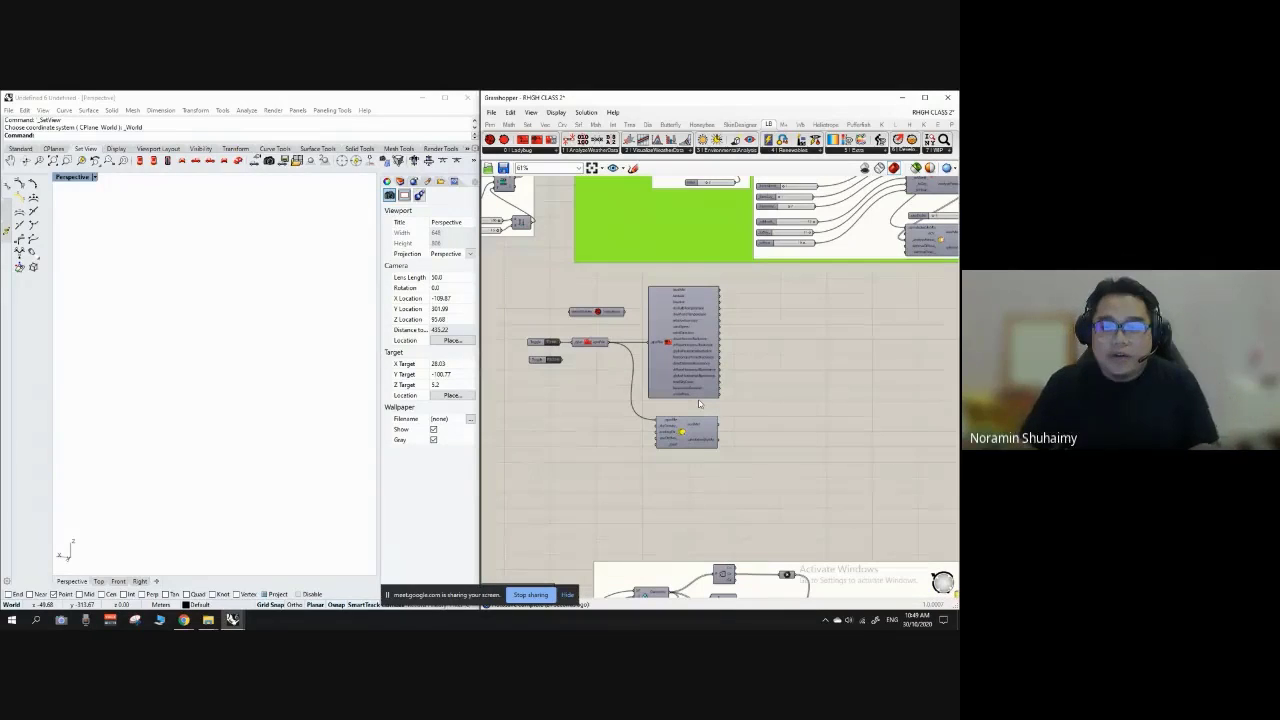
scroll(754, 417, "down", 3)
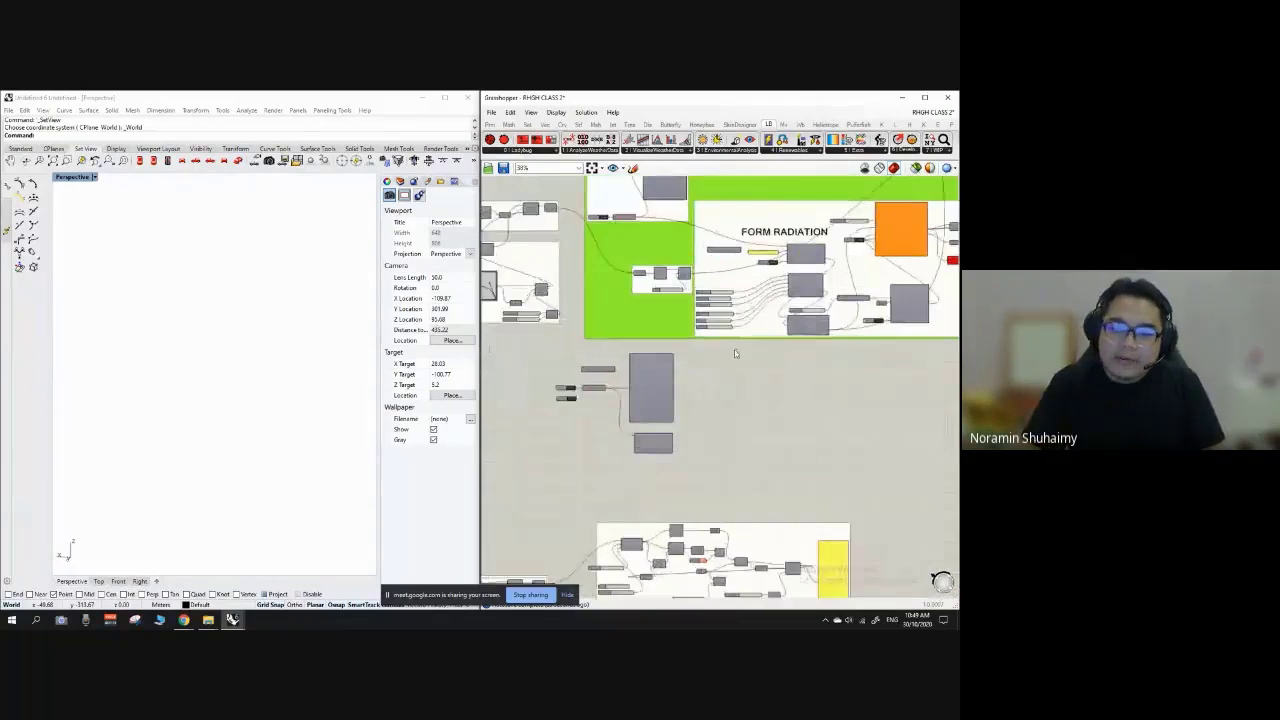
scroll(659, 400, "up", 6)
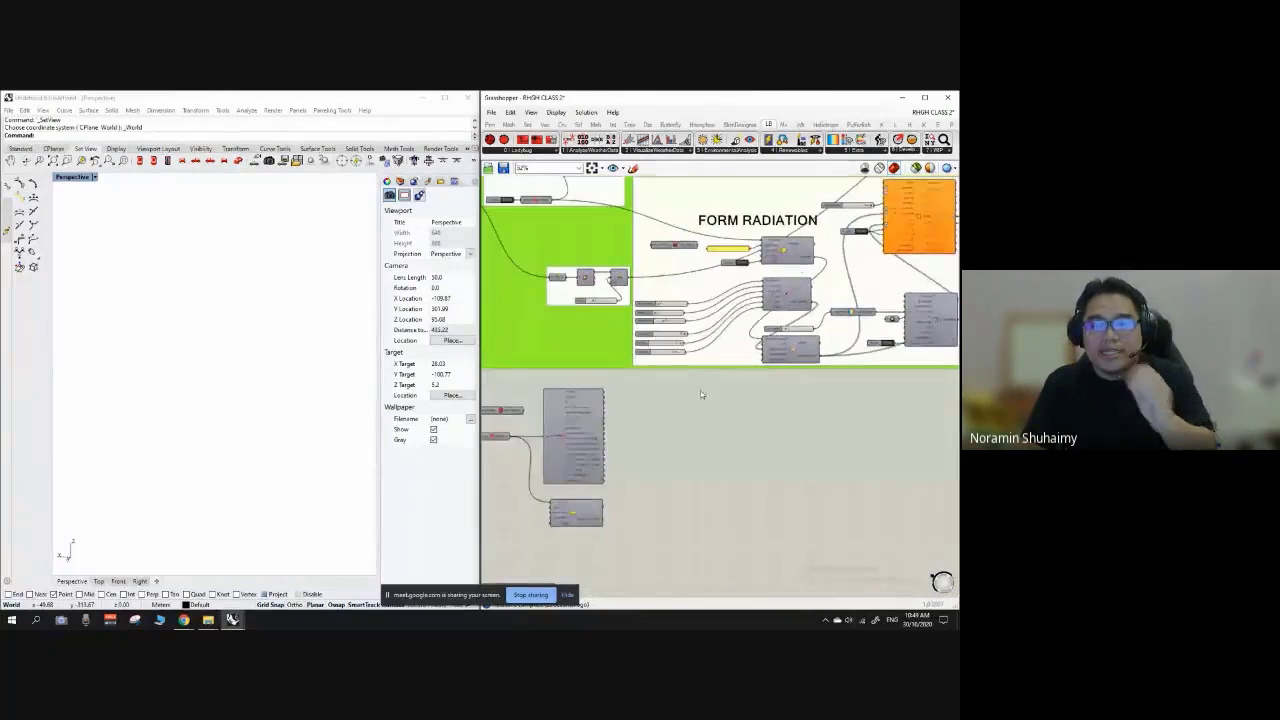
scroll(567, 504, "up", 1)
left_click(785, 473)
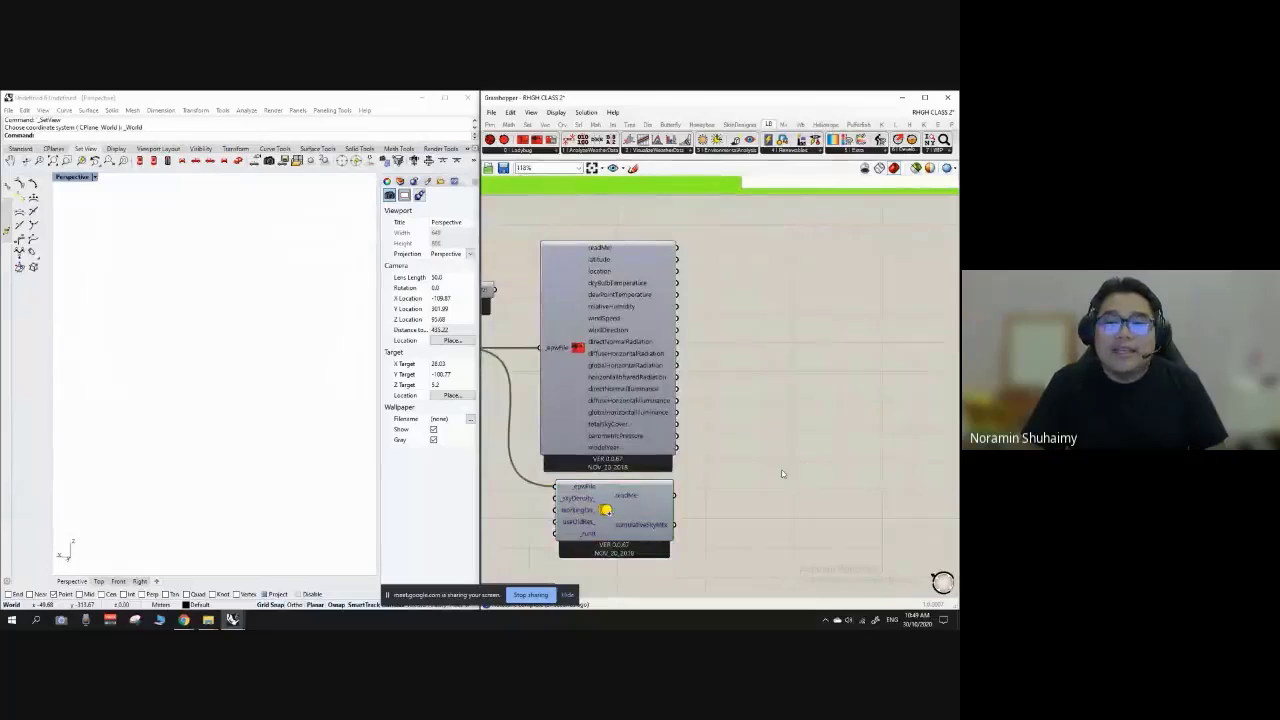
scroll(662, 530, "down", 4)
scroll(868, 201, "up", 4)
scroll(807, 256, "up", 2)
left_click(779, 232)
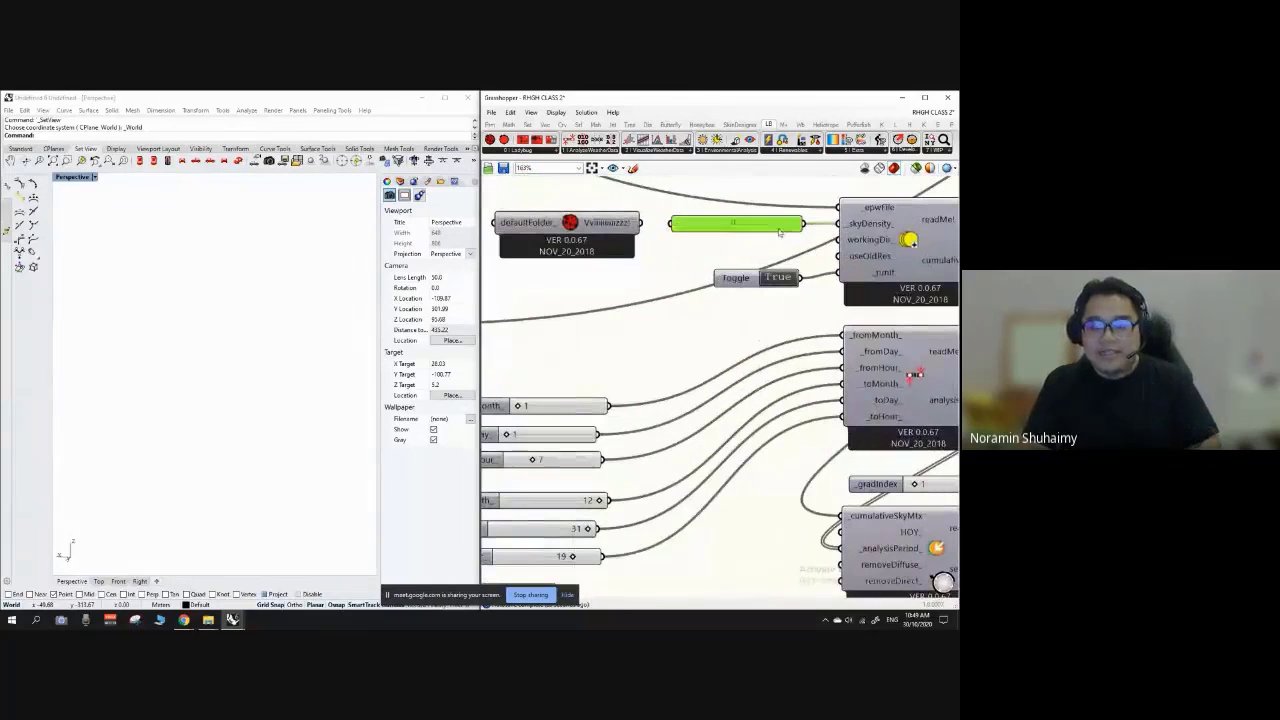
scroll(779, 227, "down", 2)
scroll(832, 225, "down", 4)
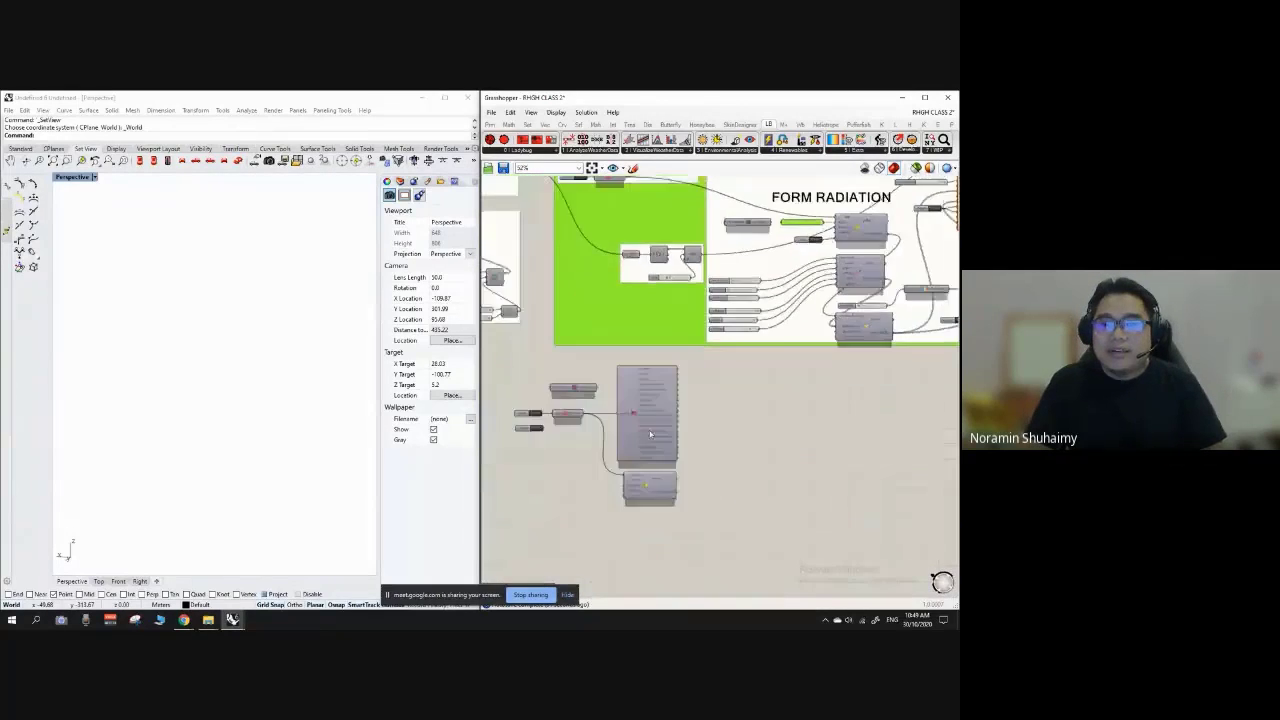
scroll(586, 470, "up", 3)
scroll(589, 546, "up", 2)
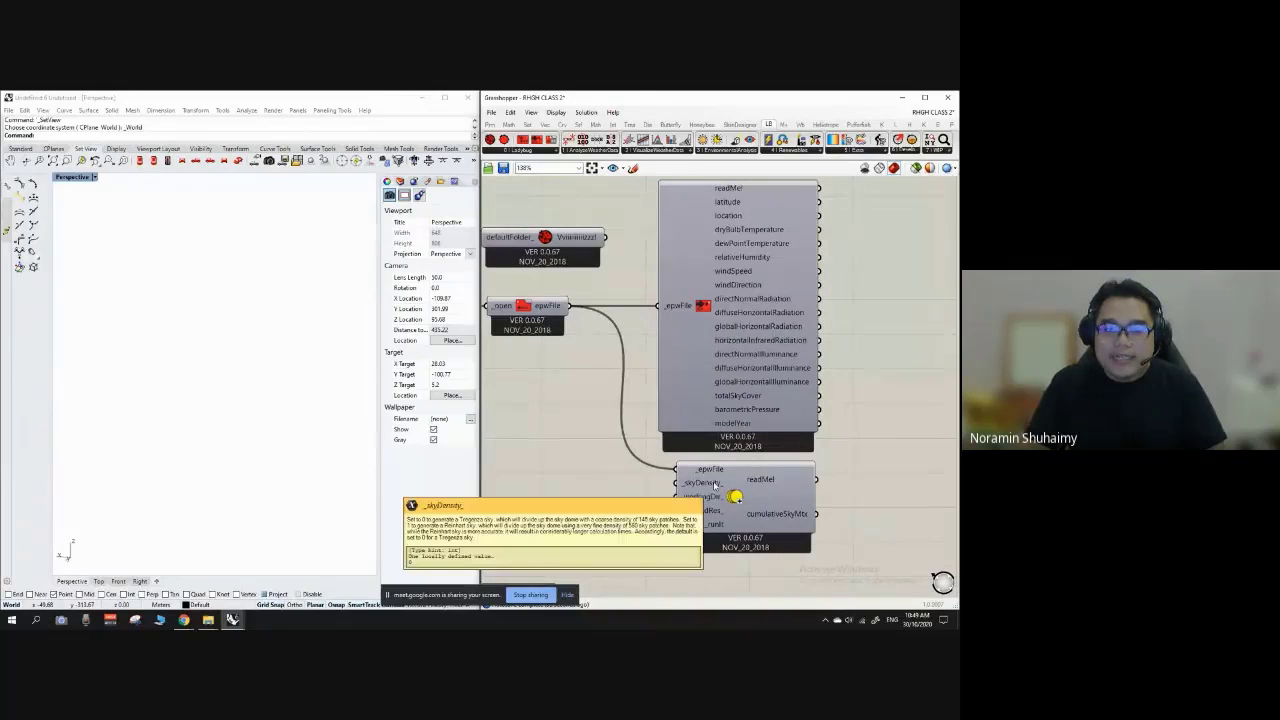
Step: Add a number slider with value 0 and connect it to the sky matrix component's _skyDensity_ input
mouse_move(713, 484)
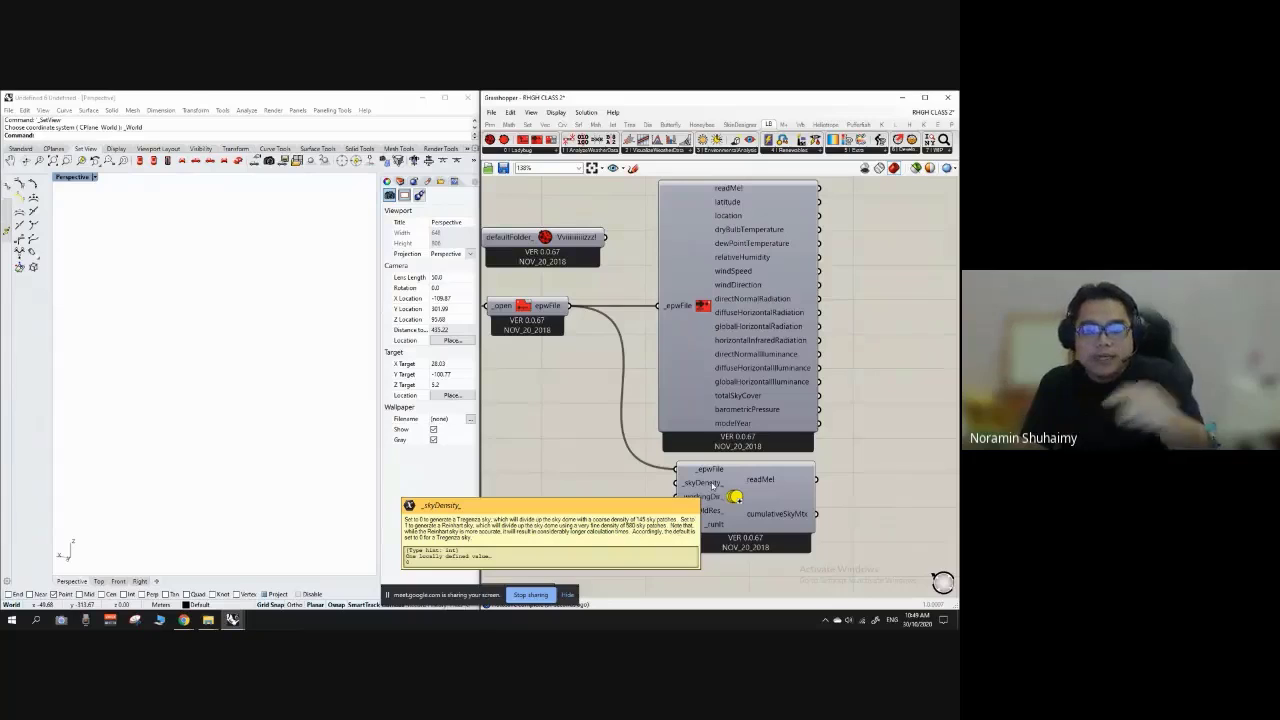
double_click(576, 509)
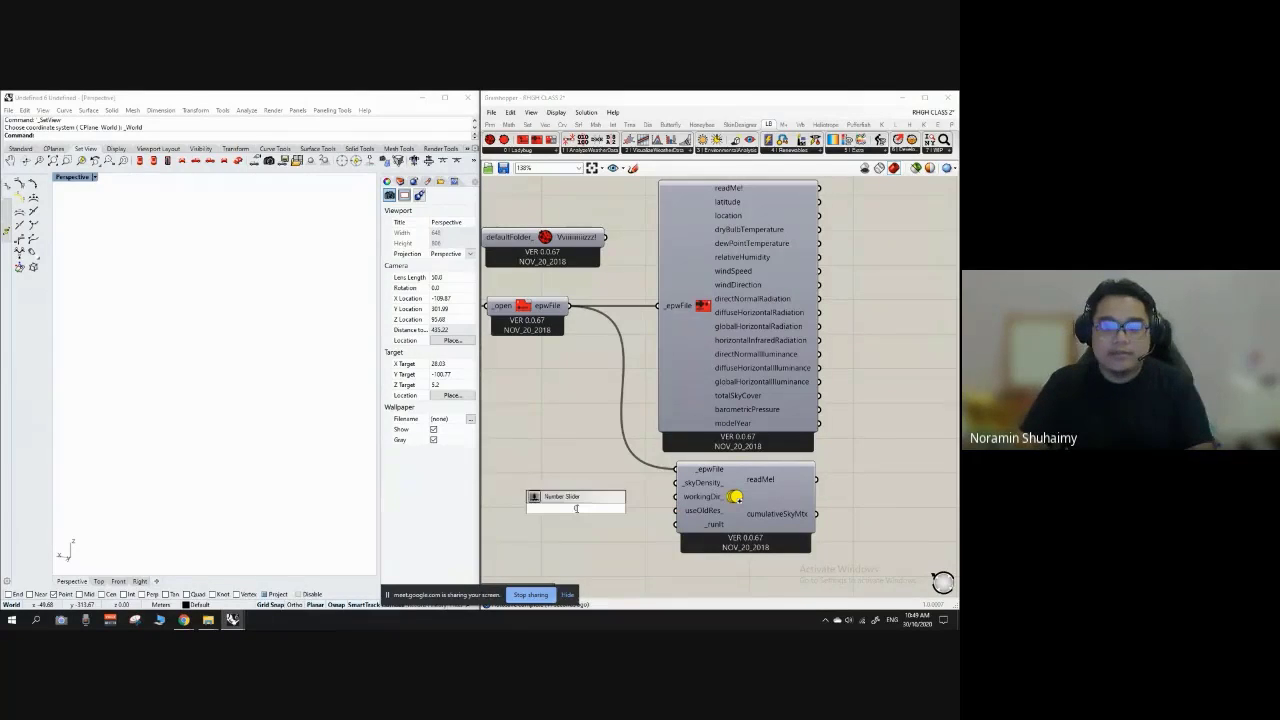
key("Return")
left_click_drag(592, 509, 677, 483)
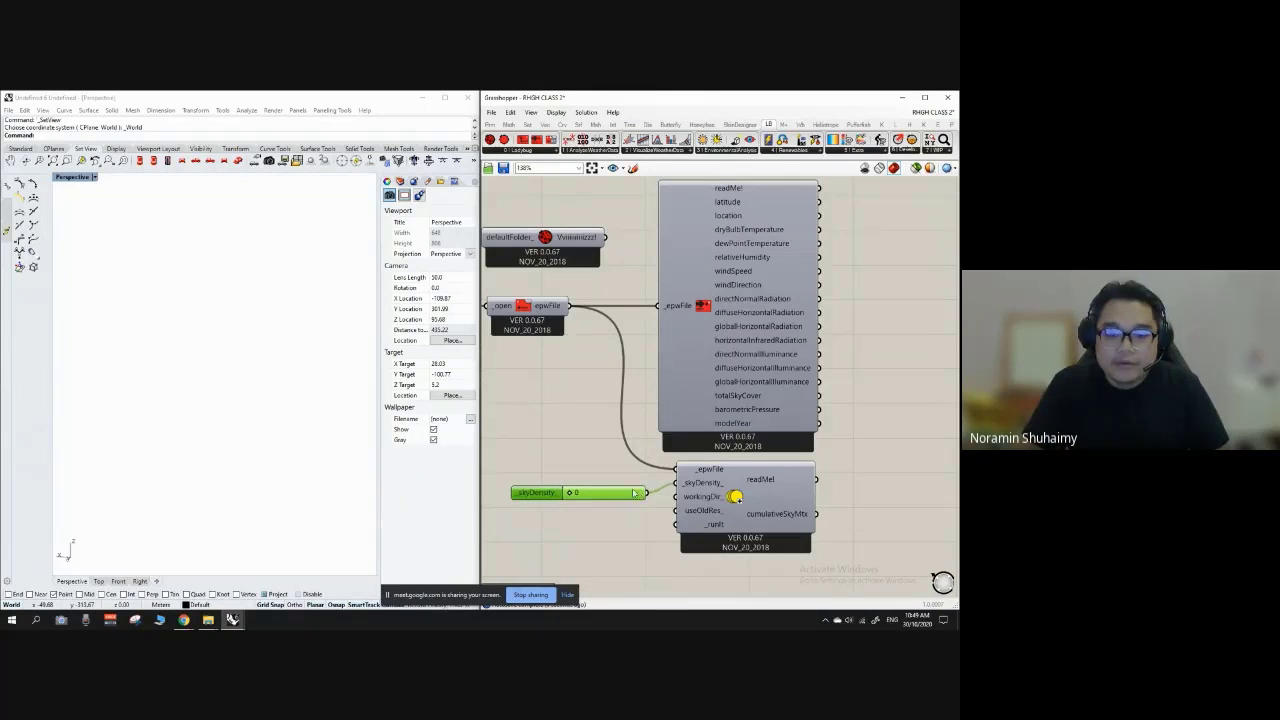
Step: Place a copy of the existing Boolean toggle below the _skyDensity_ slider, next to the _runIt input
scroll(711, 441, "down", 2)
scroll(760, 460, "up", 5)
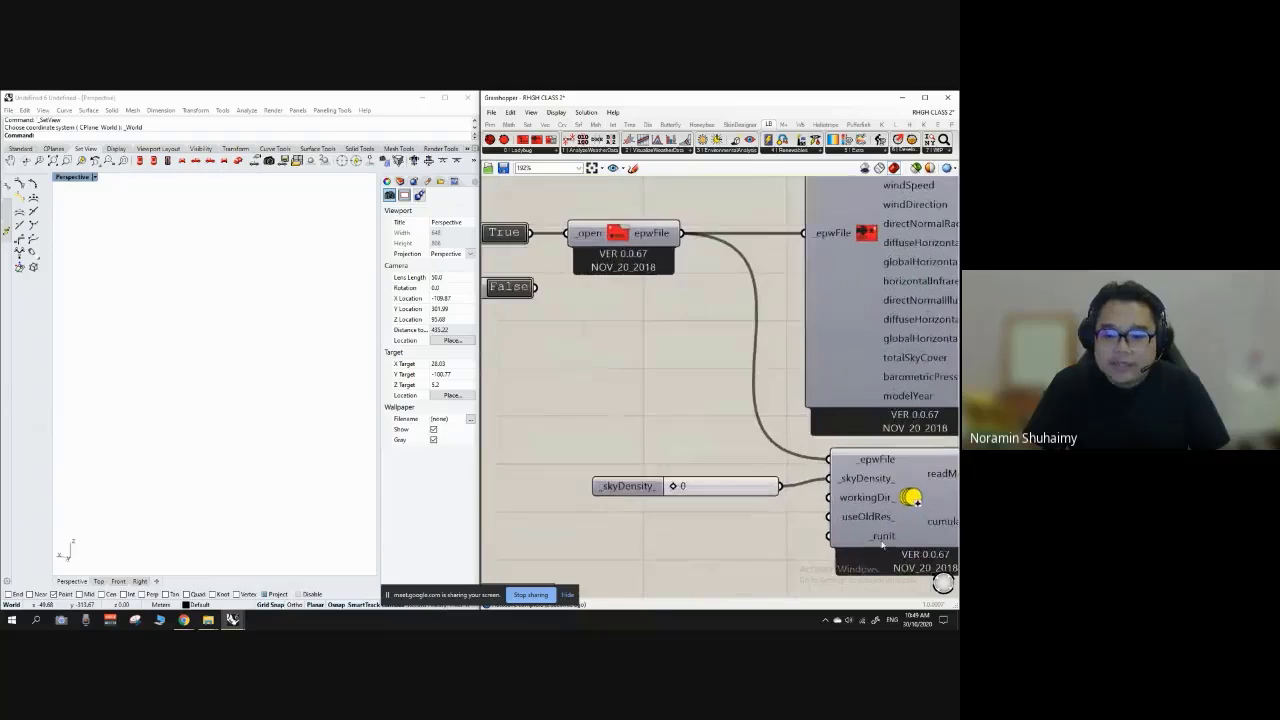
scroll(882, 543, "down", 2)
scroll(815, 510, "up", 2)
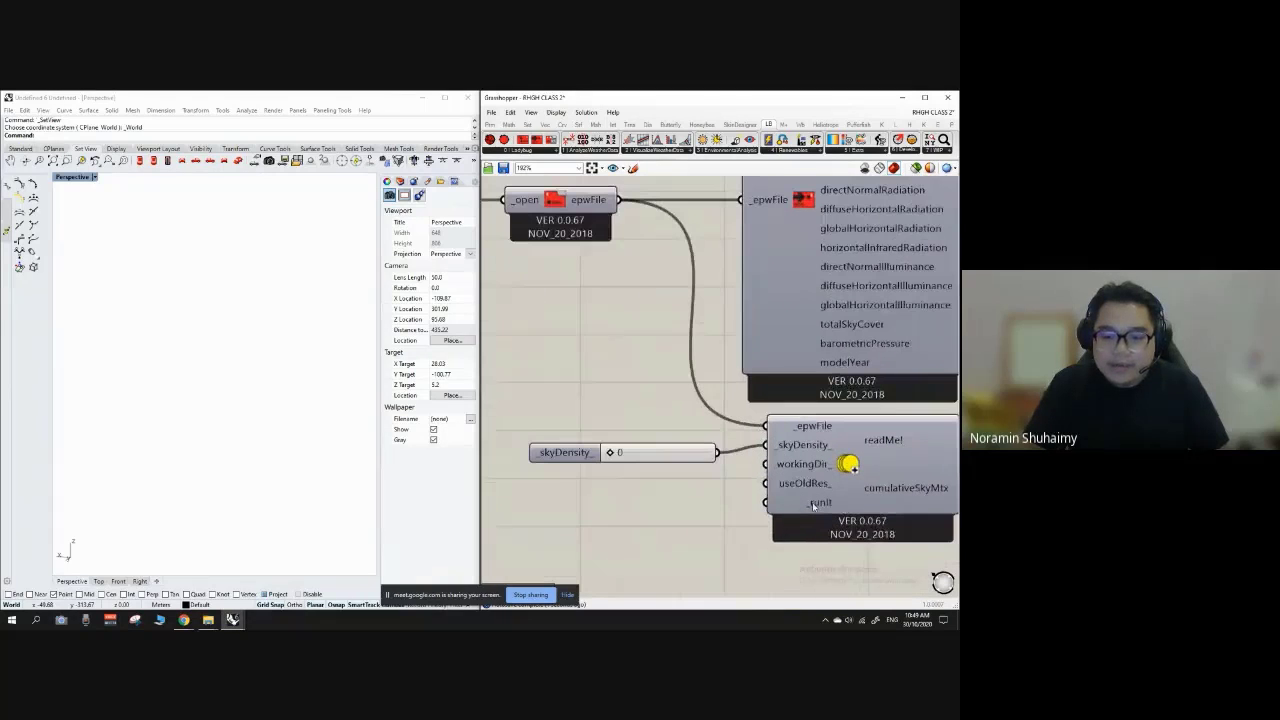
scroll(813, 507, "down", 2)
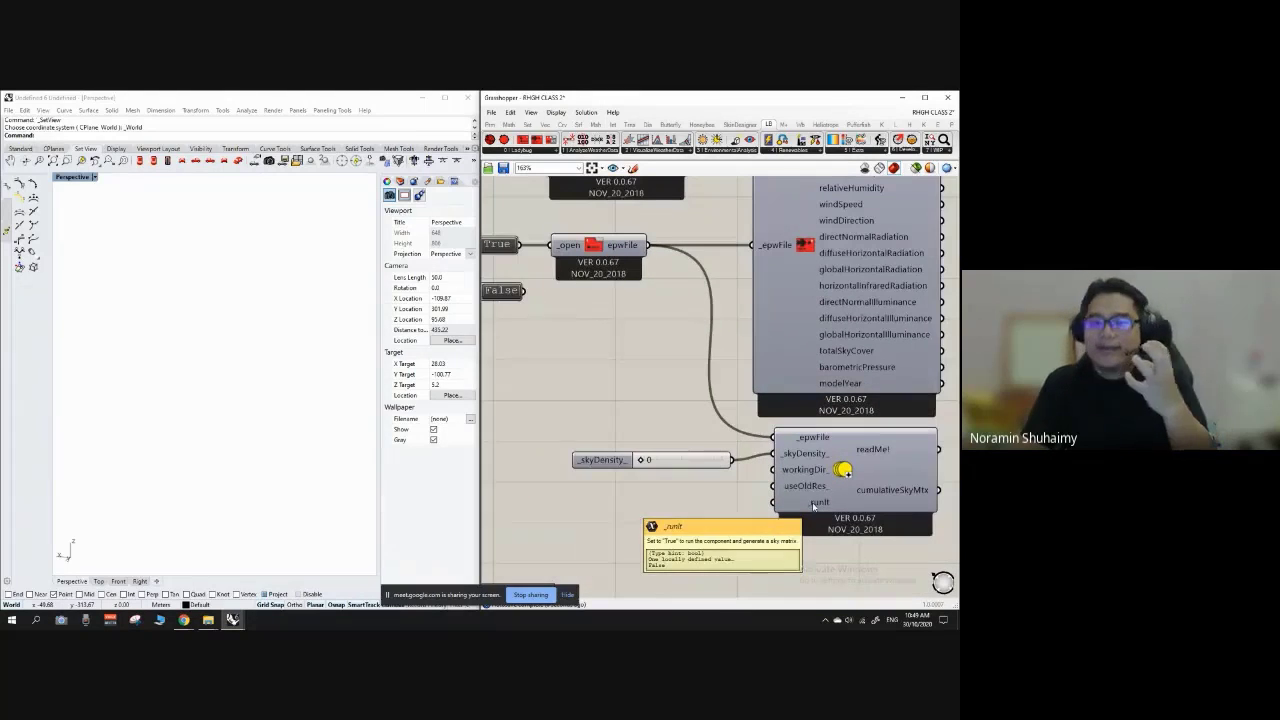
scroll(695, 422, "down", 1)
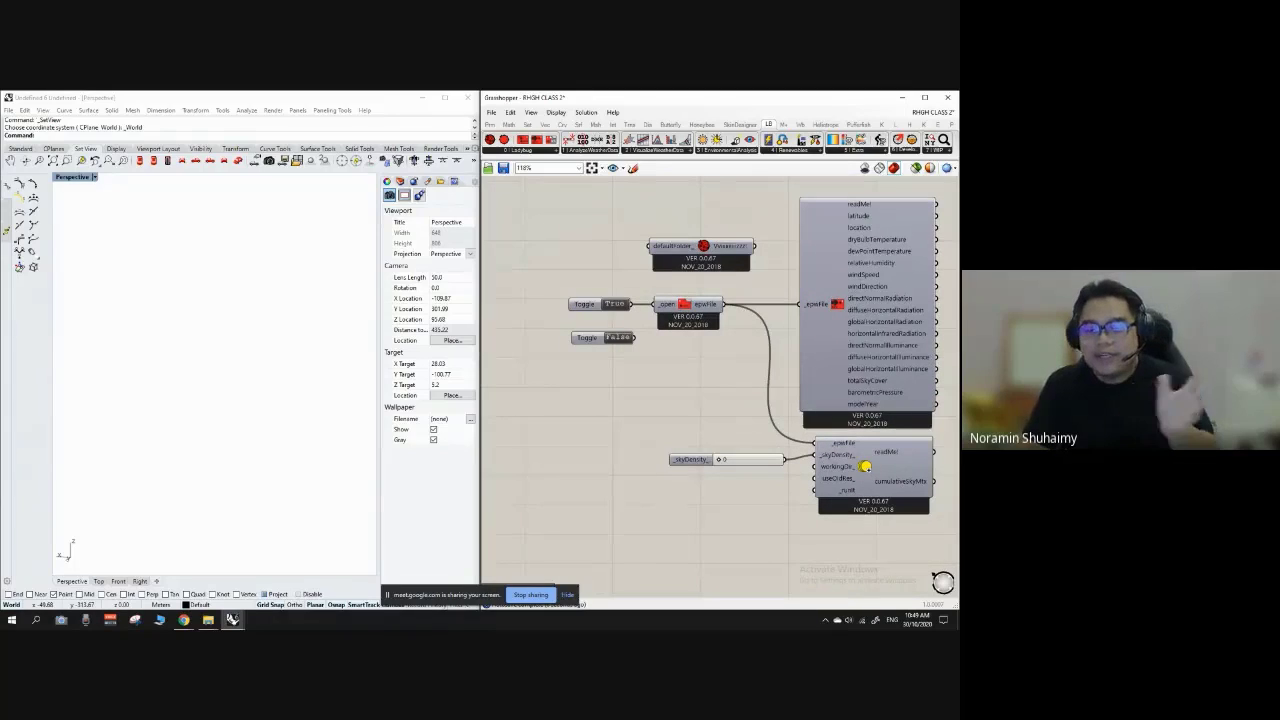
scroll(608, 335, "down", 2)
scroll(608, 335, "up", 2)
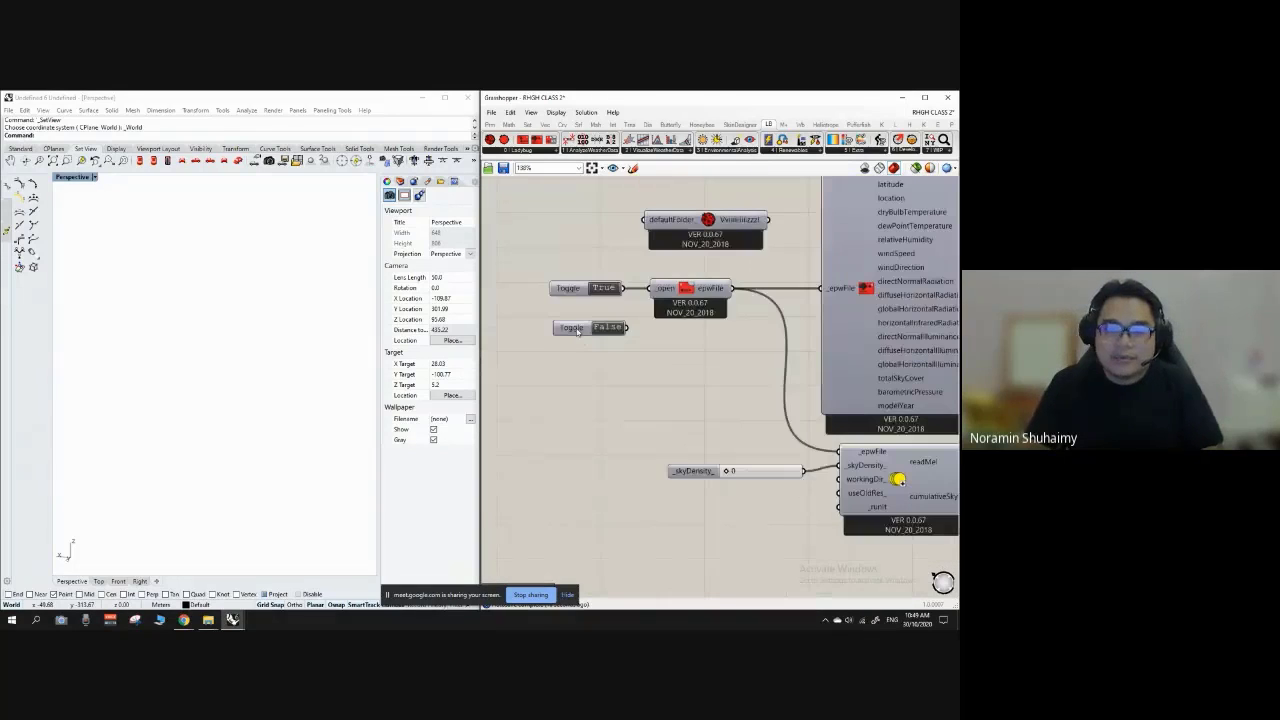
left_click(588, 330)
scroll(590, 330, "down", 1)
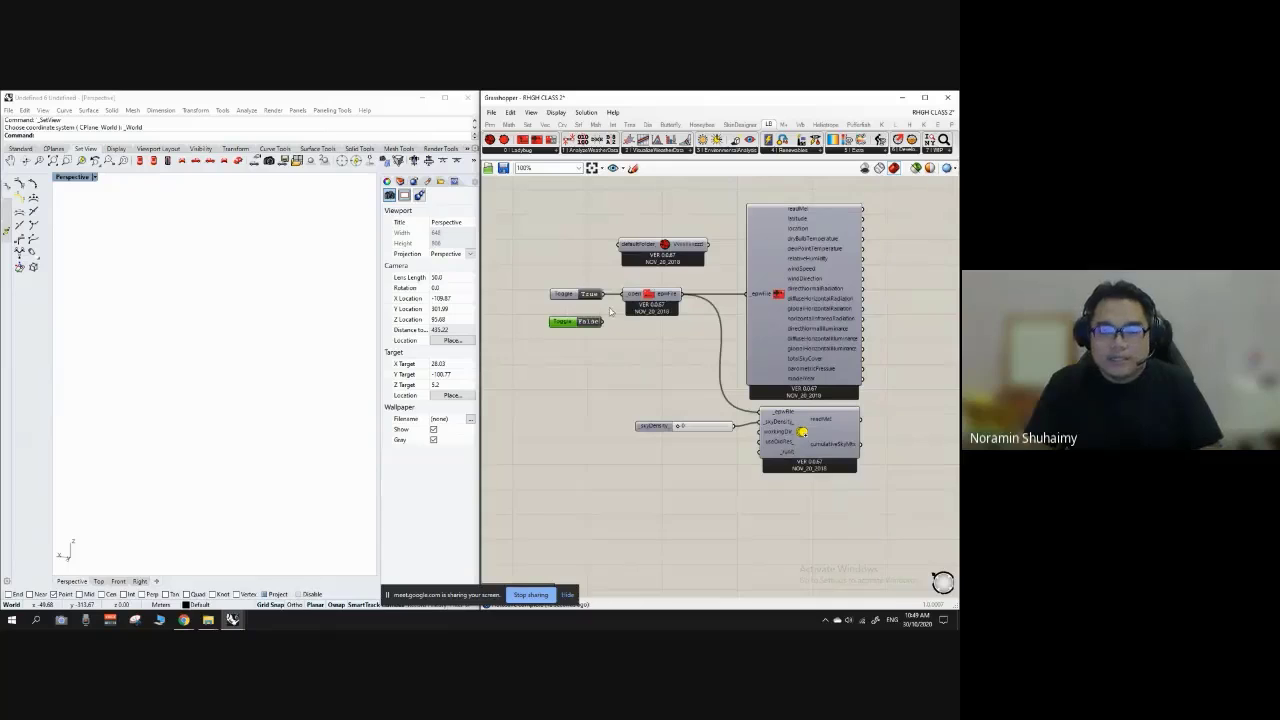
left_click_drag(610, 312, 522, 262)
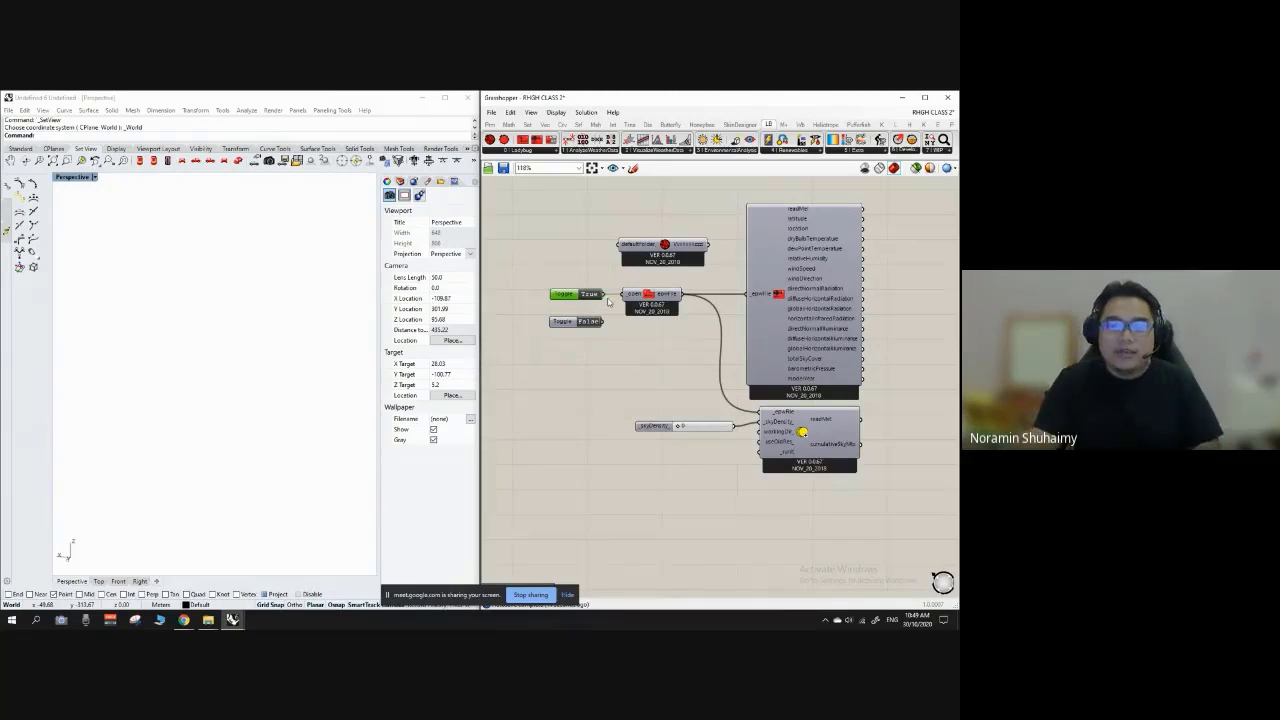
scroll(607, 302, "up", 1)
left_click_drag(607, 302, 737, 527)
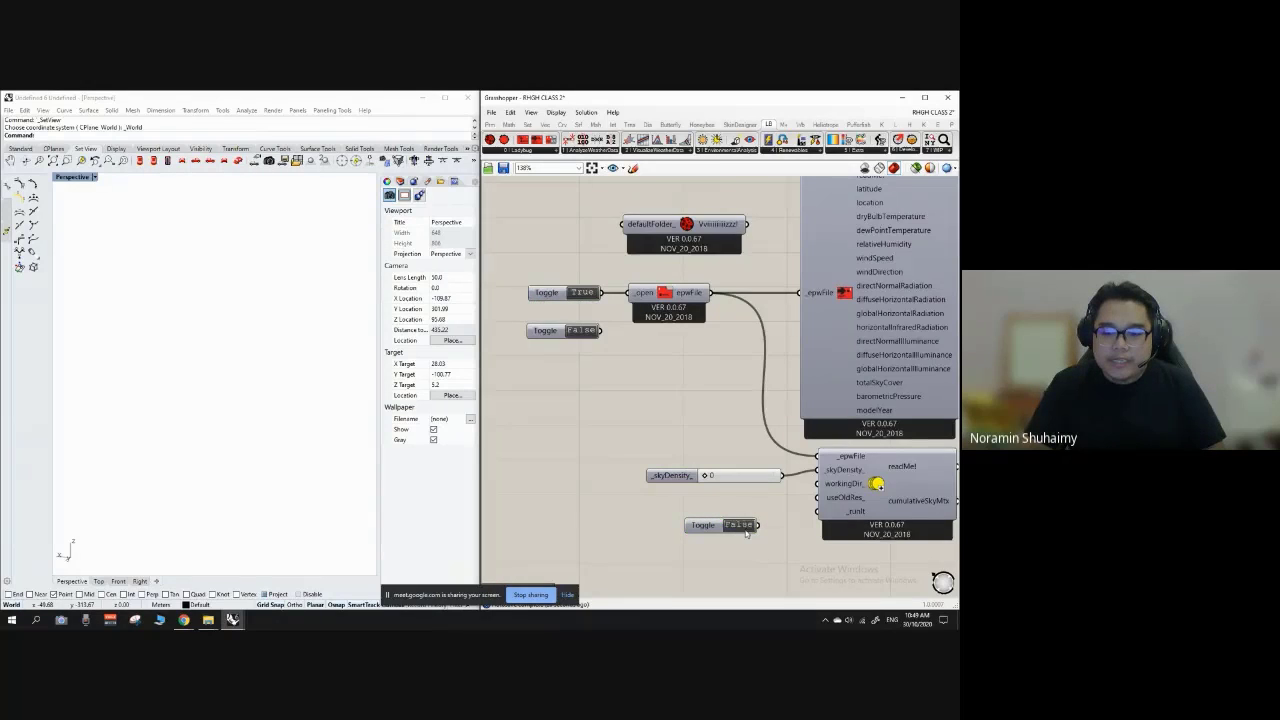
Step: Set the new toggle to True and connect it to the sky matrix component's _runIt input
scroll(746, 533, "up", 2)
double_click(742, 525)
left_click_drag(763, 523, 844, 504)
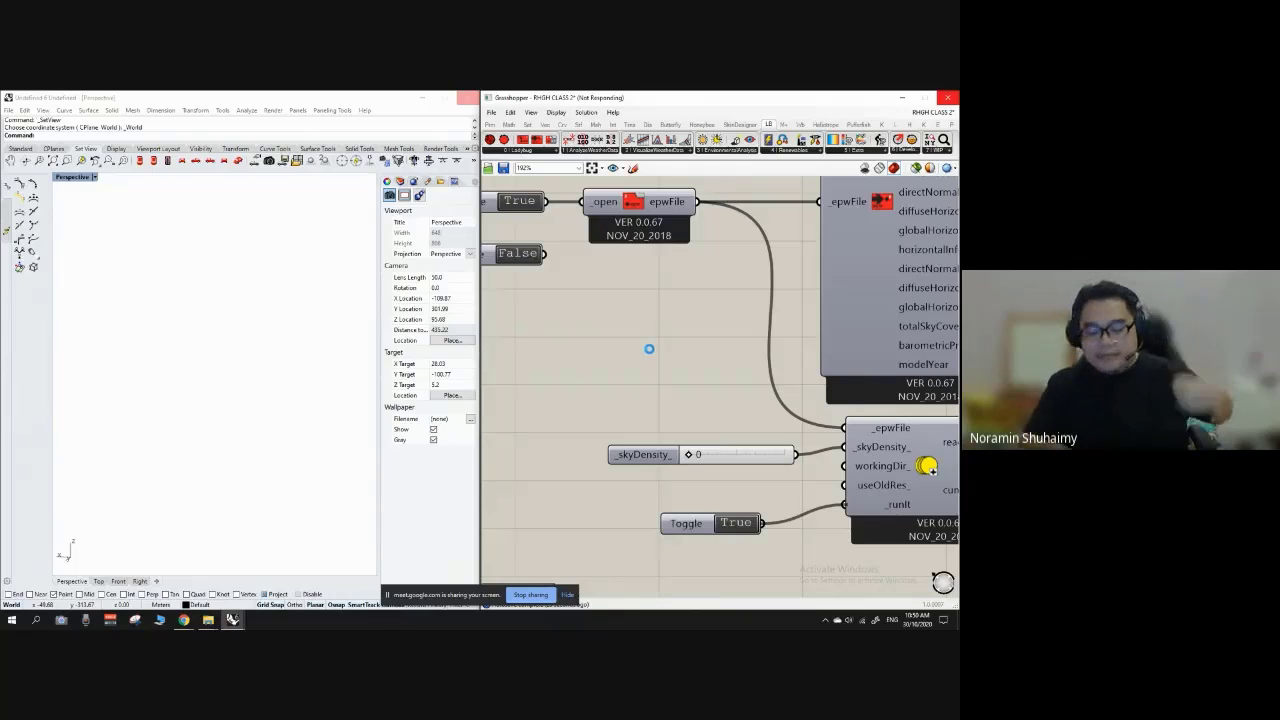
Step: Move the FORM RADIATION component with the cumulativeSkyMtx and _analysisPeriod_ inputs to the right of the sky matrix and analysis period components
scroll(649, 349, "down", 4)
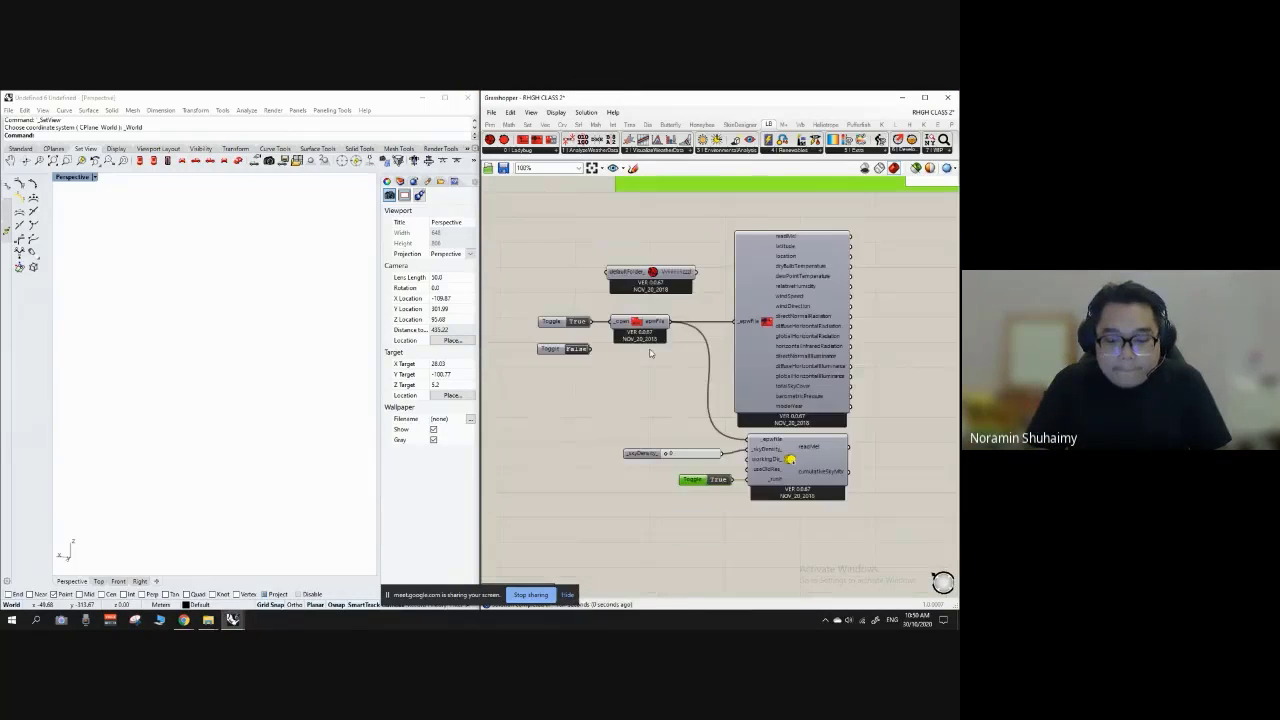
scroll(638, 367, "down", 2)
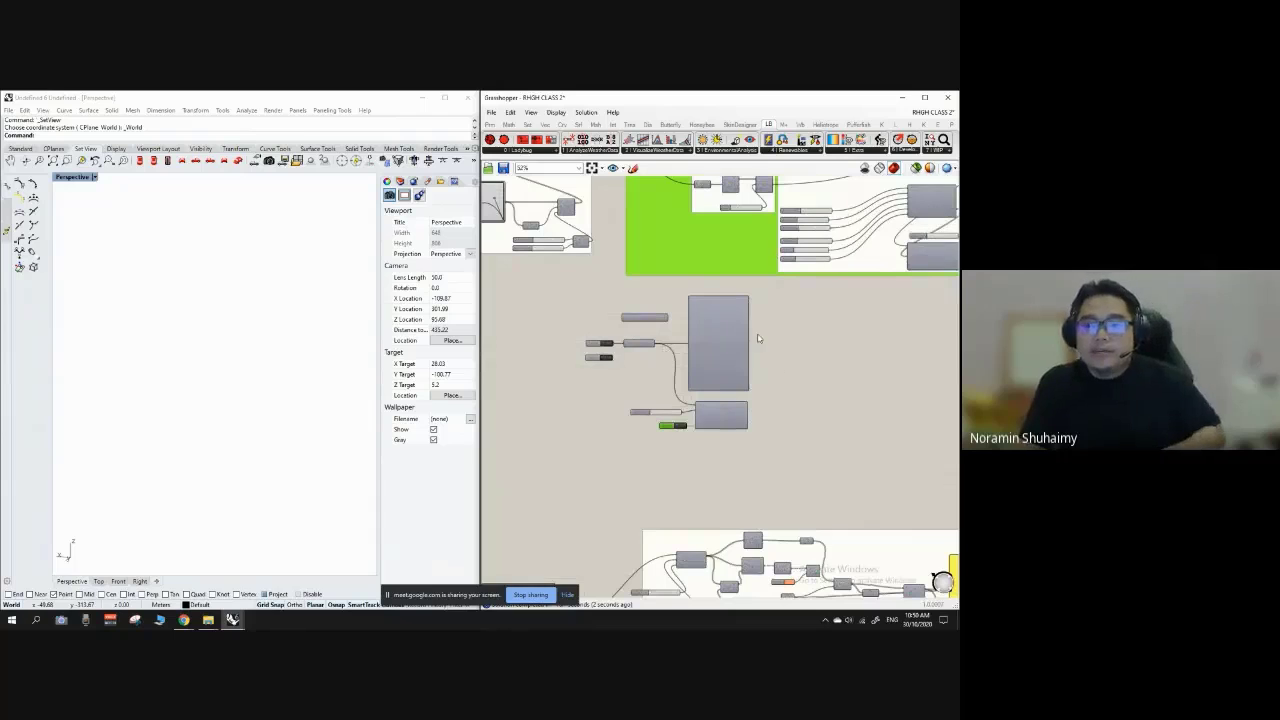
scroll(757, 337, "down", 2)
scroll(880, 212, "up", 5)
scroll(736, 280, "down", 1)
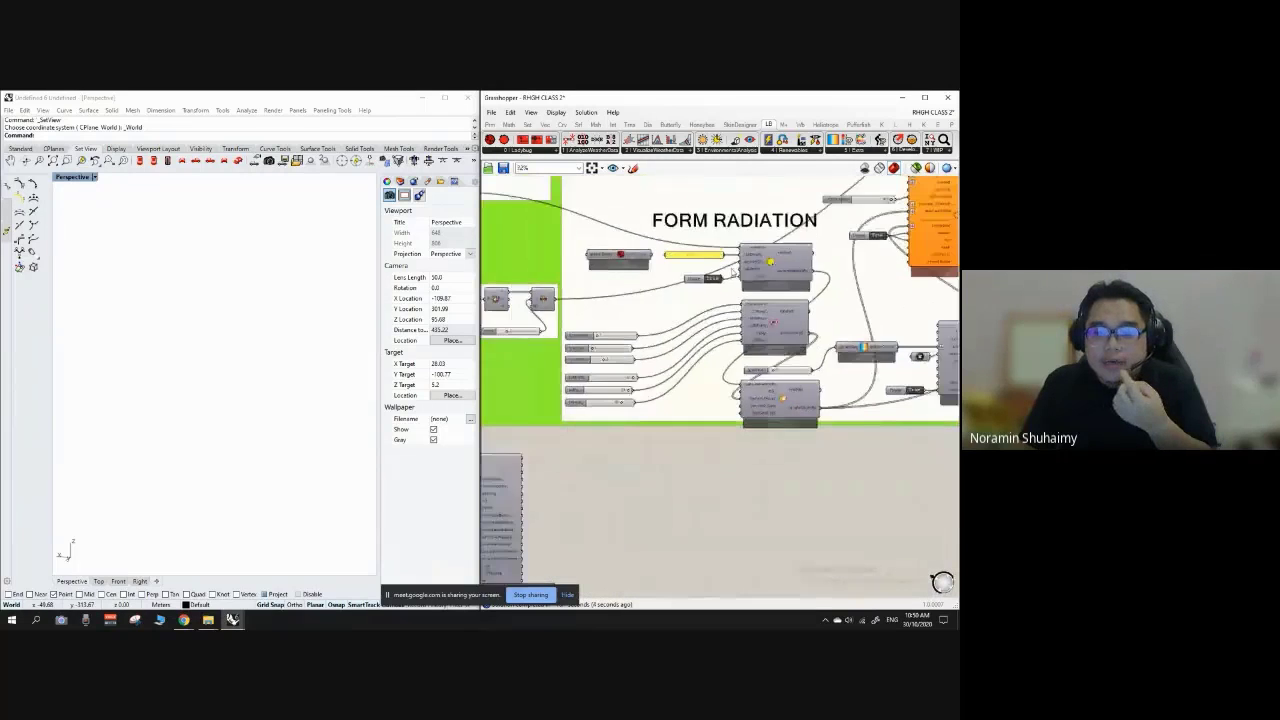
scroll(735, 245, "up", 3)
scroll(738, 335, "down", 1)
scroll(742, 350, "down", 1)
left_click_drag(767, 420, 853, 291)
scroll(853, 291, "down", 2)
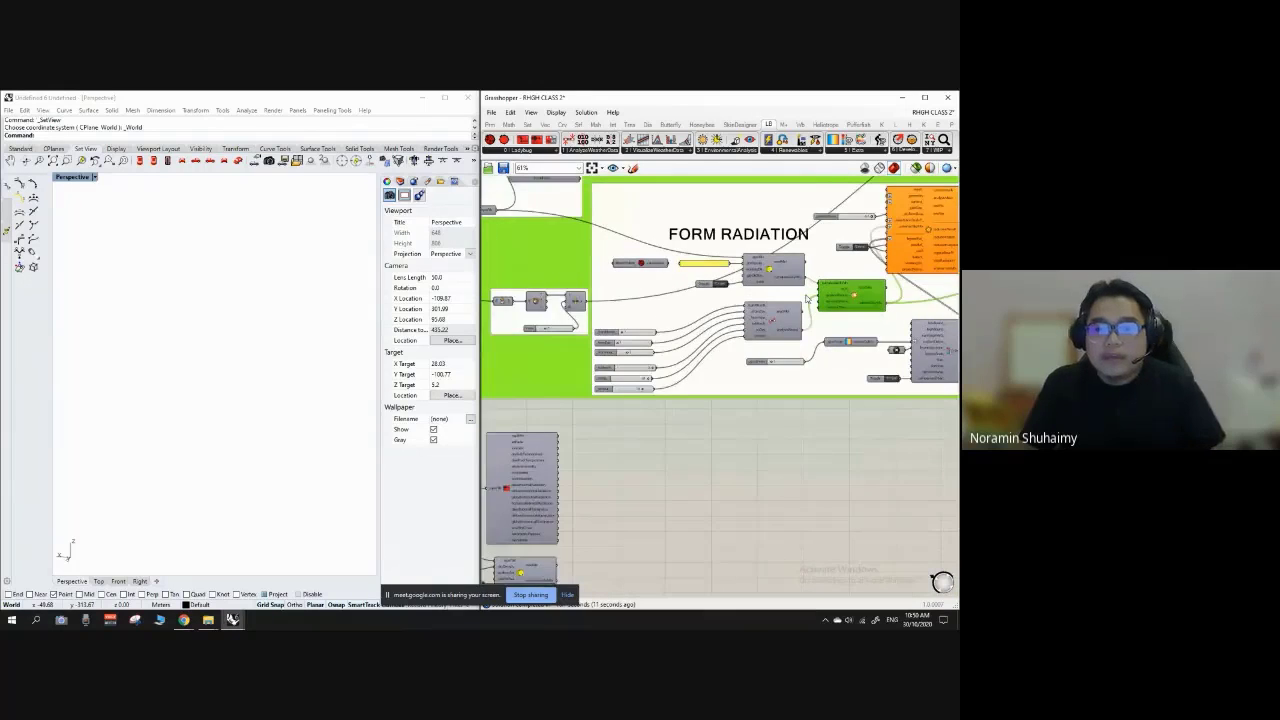
Step: Add the Ladybug_selectSkyMtx component on the empty canvas beside the EPW import component
scroll(806, 297, "up", 3)
scroll(846, 304, "up", 1)
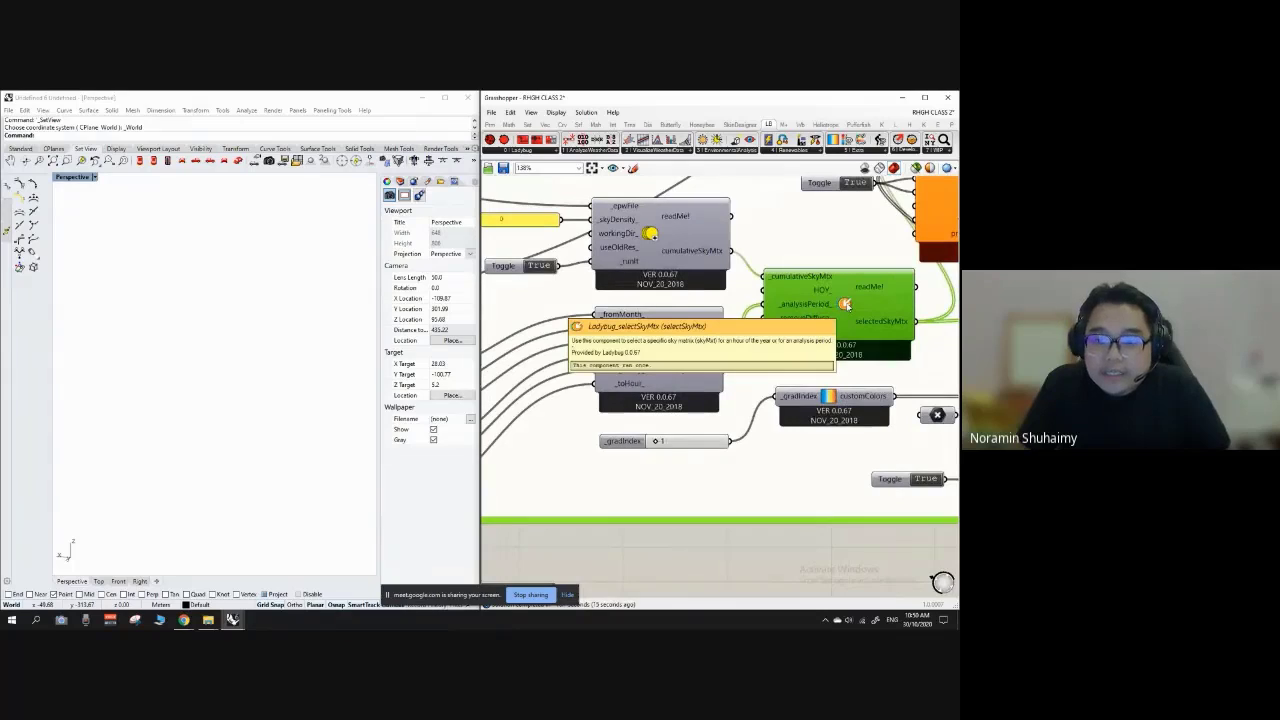
scroll(686, 491, "down", 3)
scroll(657, 447, "up", 2)
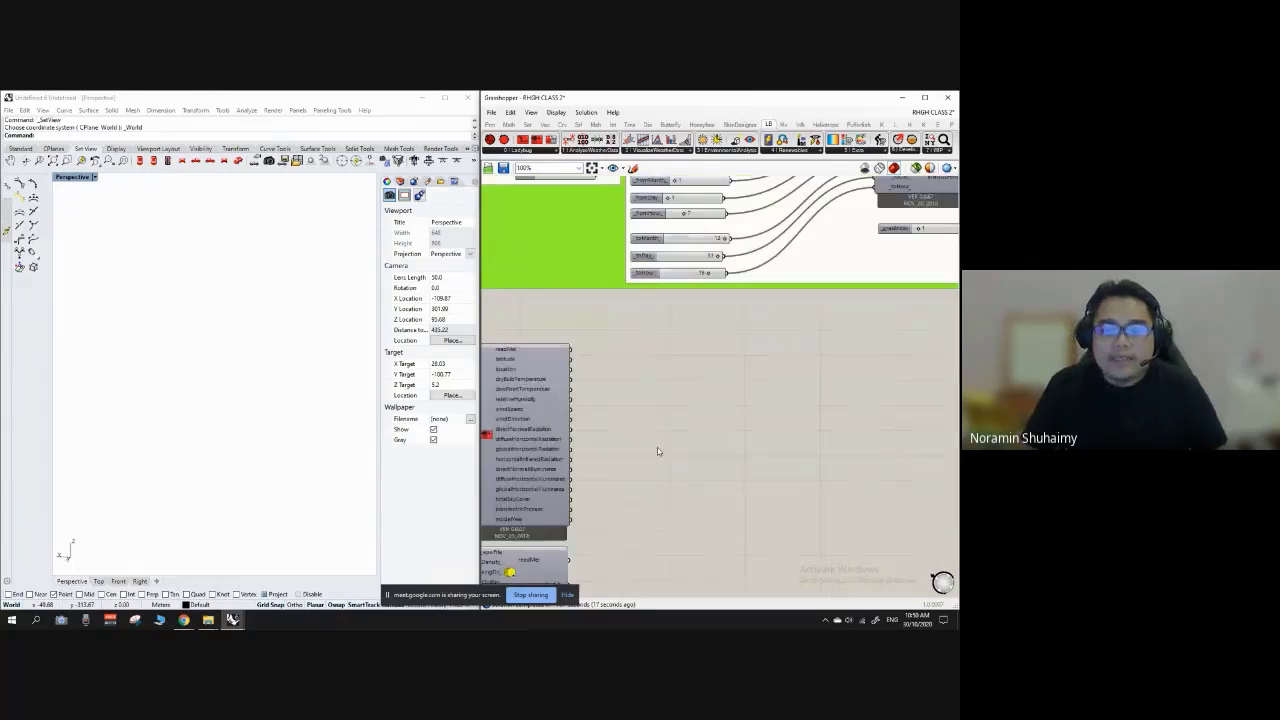
double_click(657, 447)
type("sele")
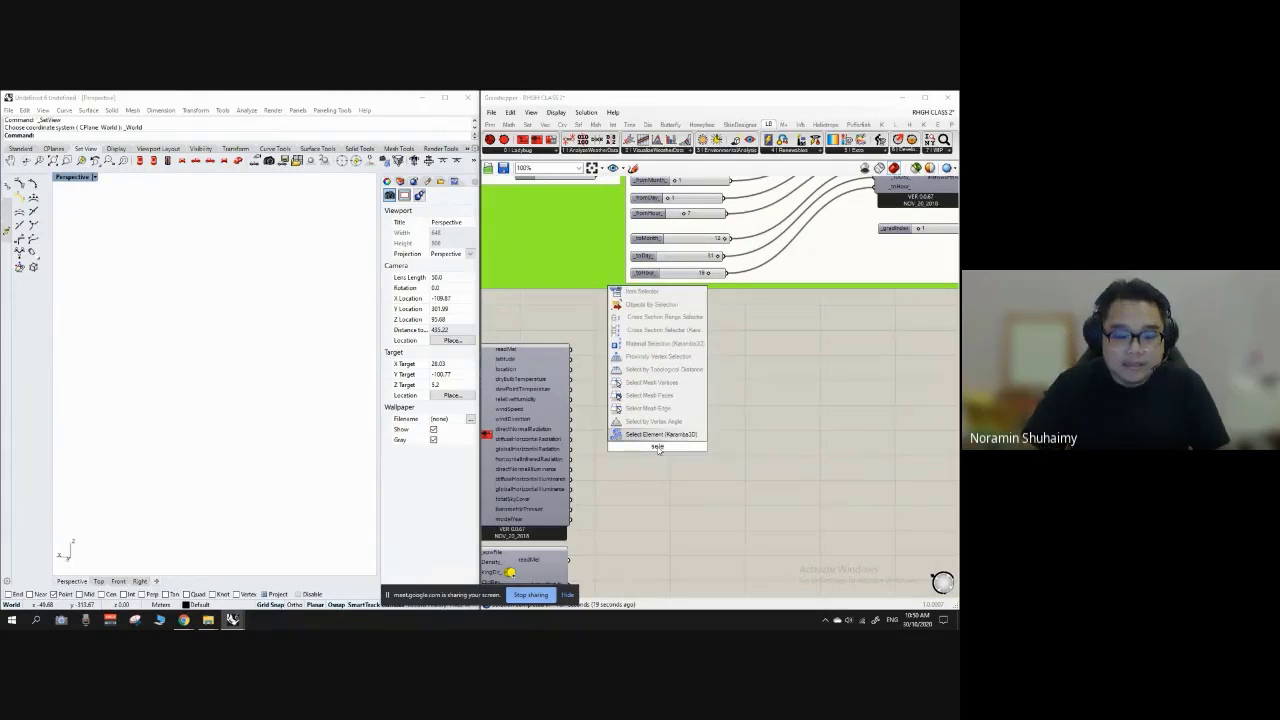
type("ctsky")
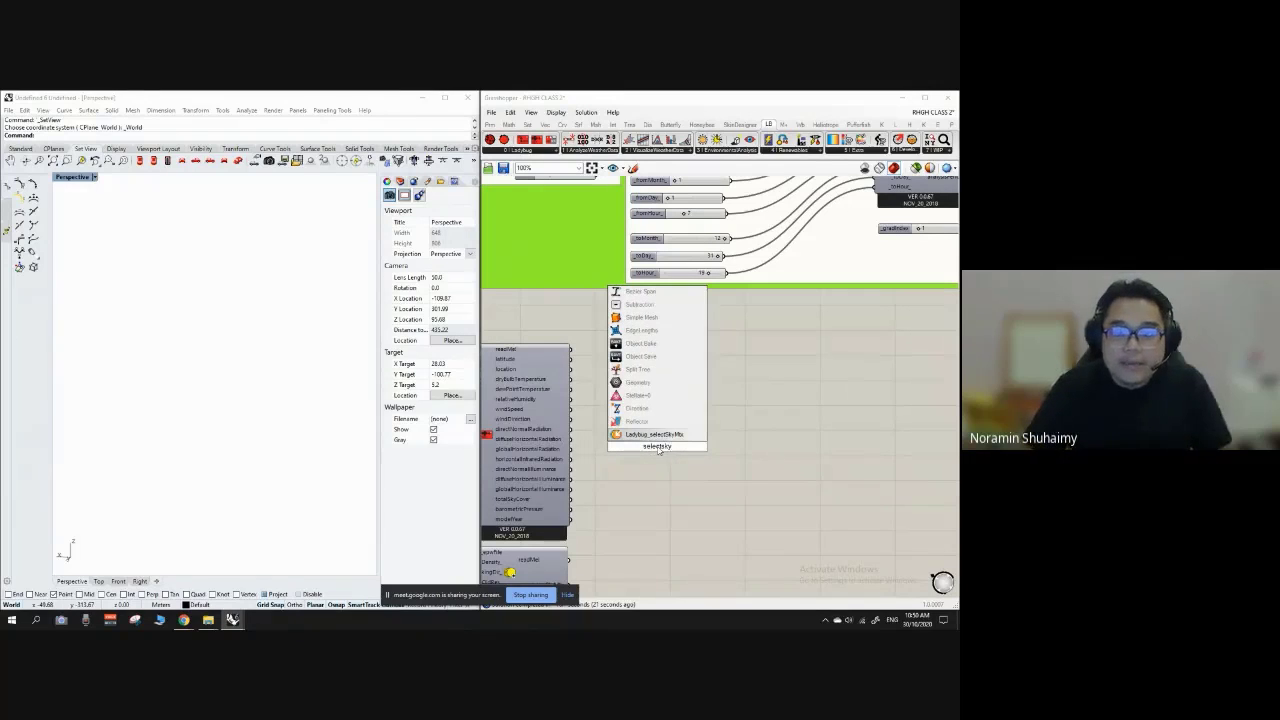
left_click(655, 434)
scroll(720, 452, "down", 1)
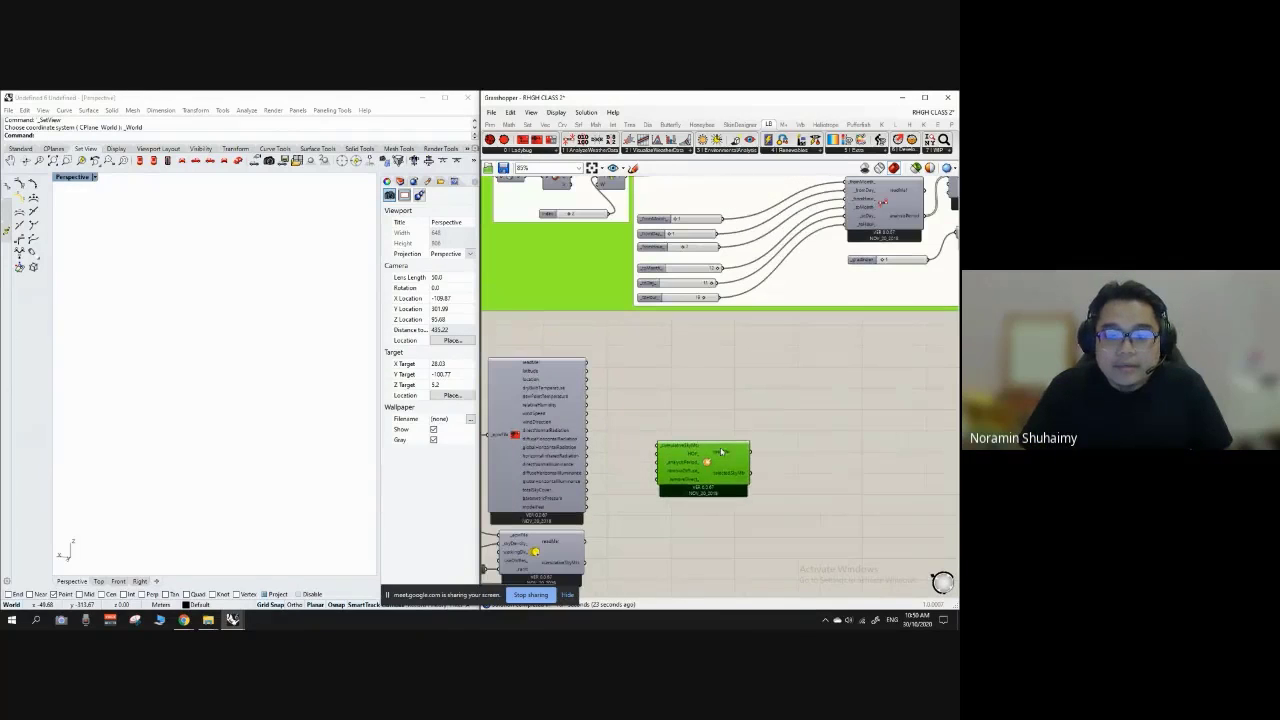
Step: Move the selectSkyMtx component beside the new sky matrix component and connect the cumulativeSkyMtx output to its _cumulativeSkyMtx input
left_click(696, 399)
right_click_drag(587, 534, 597, 456)
scroll(598, 456, "down", 3)
scroll(598, 456, "up", 3)
left_click_drag(709, 398, 693, 460)
scroll(592, 480, "up", 3)
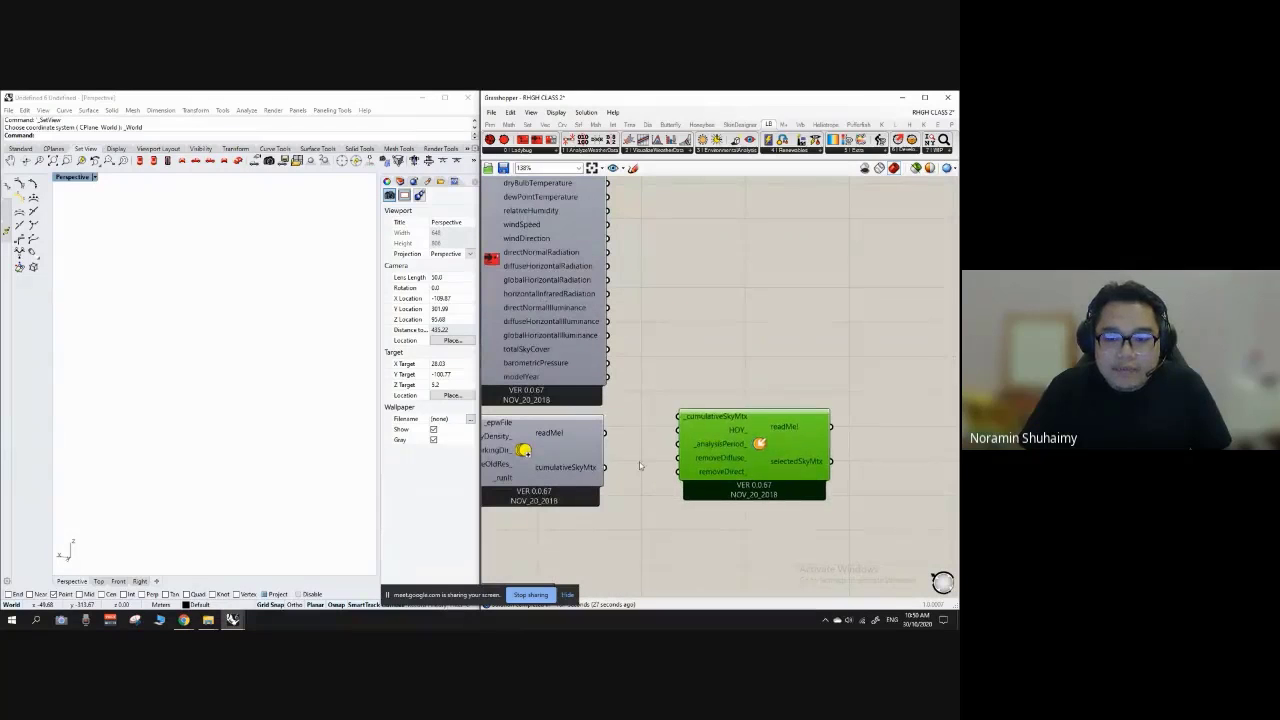
left_click_drag(604, 467, 751, 487)
left_click(715, 398)
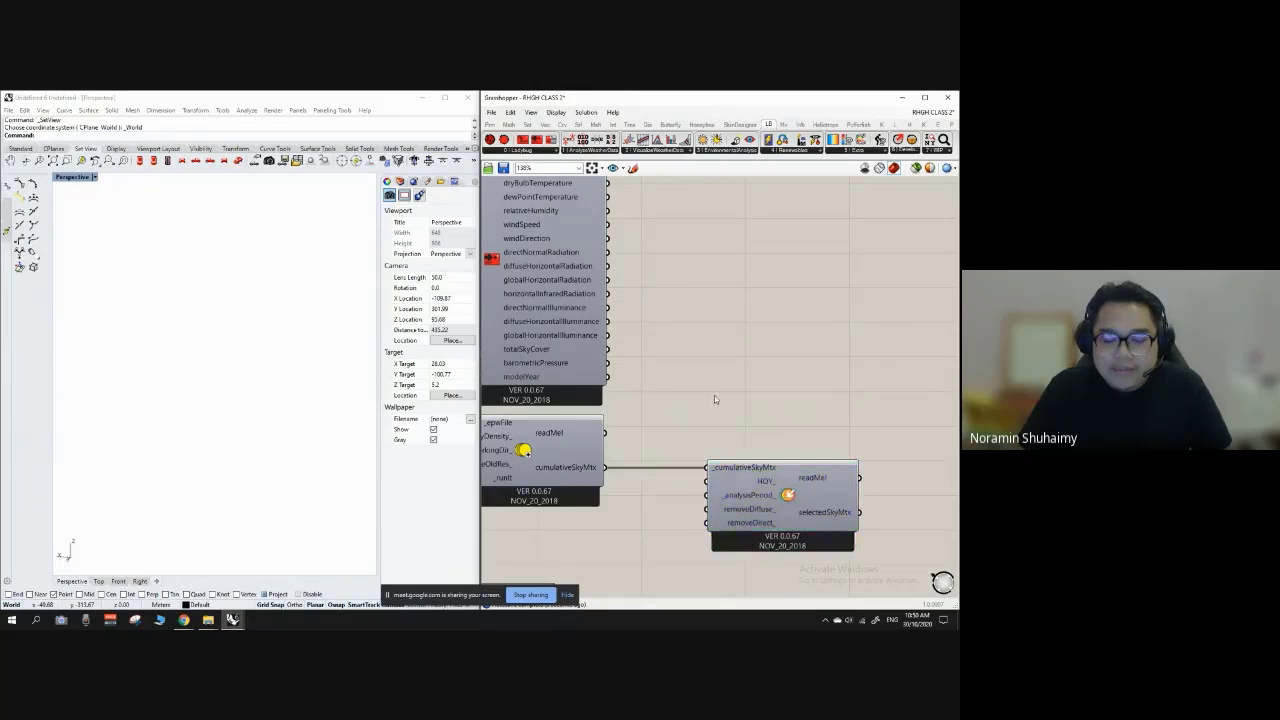
Step: Shift the selectSkyMtx component closer to the sky matrix component that feeds it
scroll(714, 396, "down", 2)
scroll(606, 405, "up", 6)
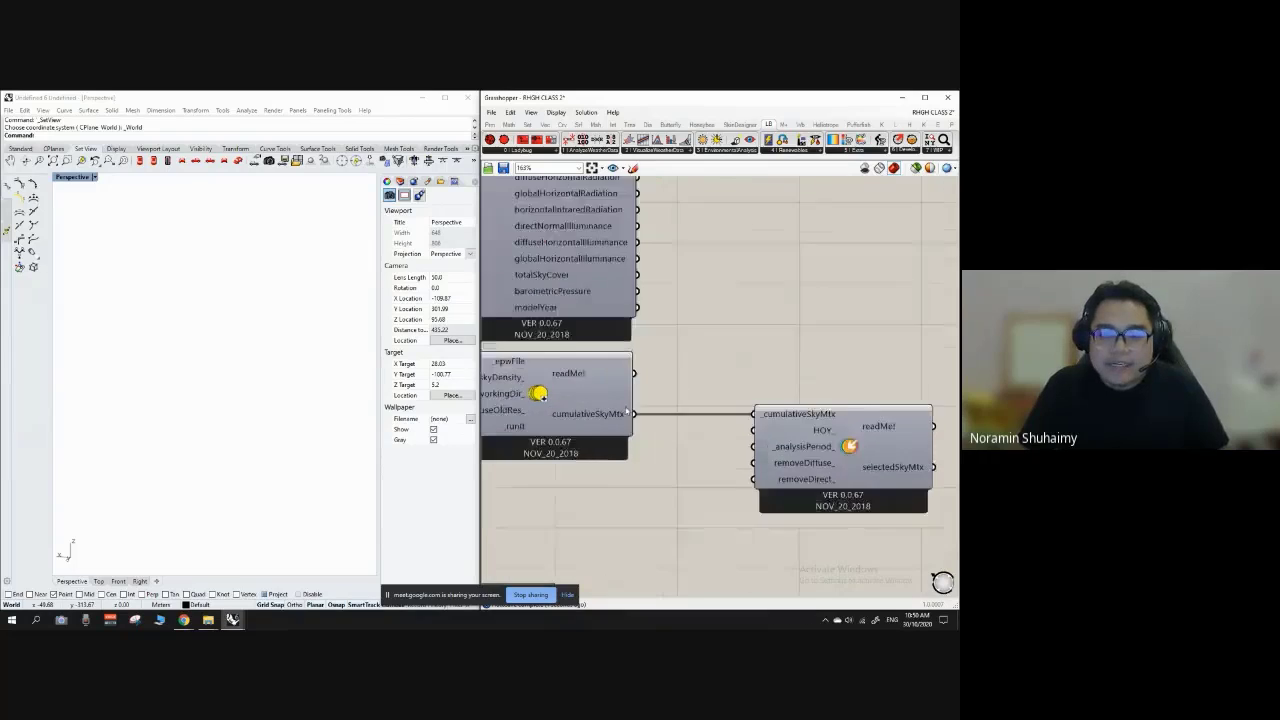
mouse_move(606, 402)
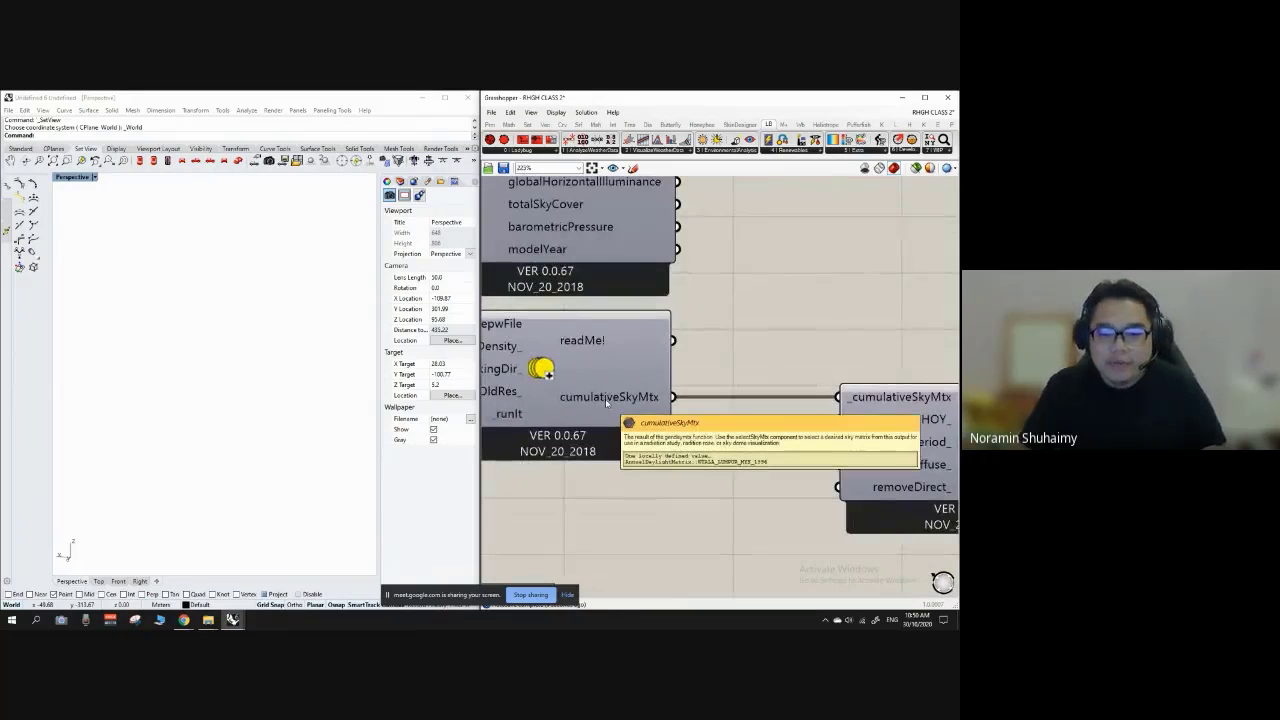
scroll(606, 402, "down", 2)
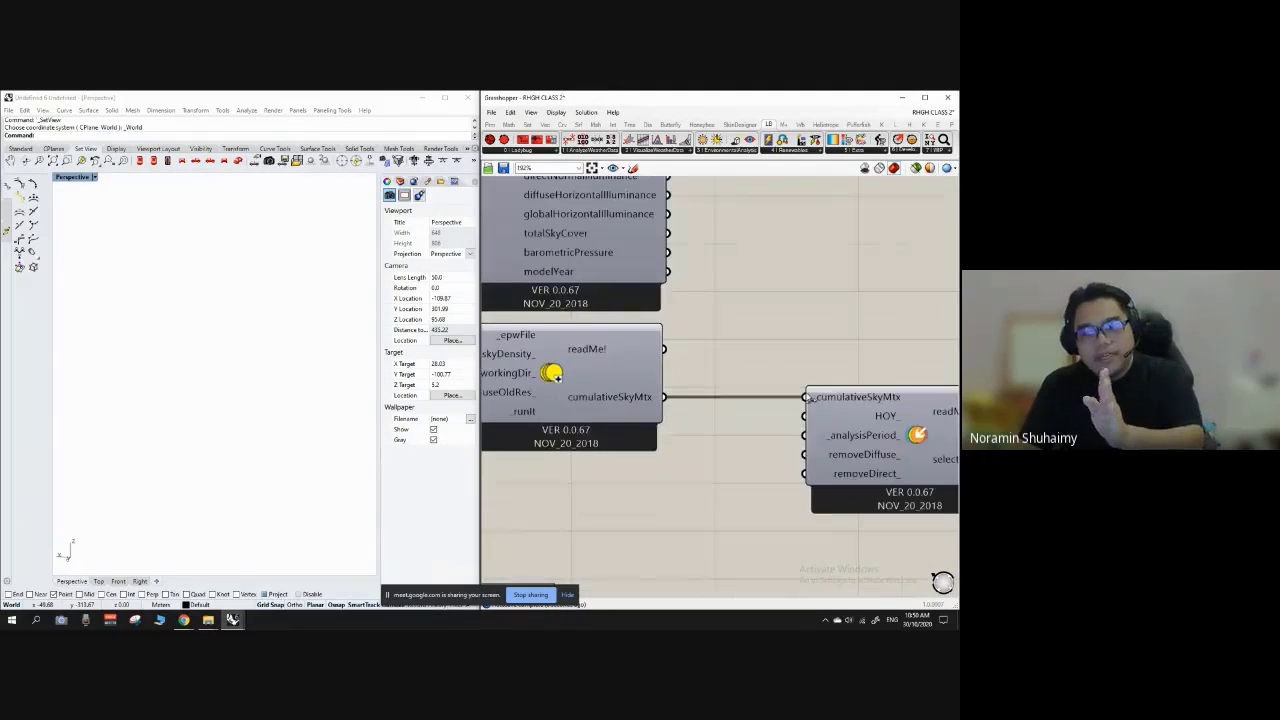
mouse_move(826, 396)
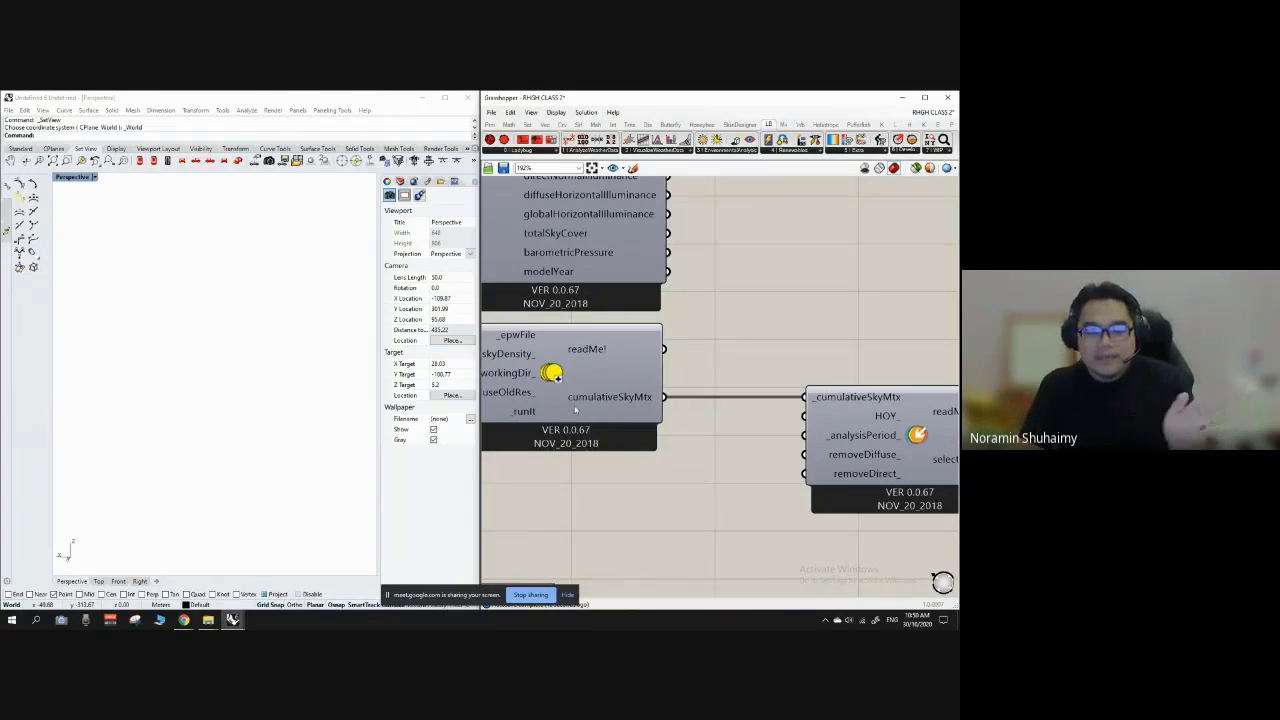
left_click_drag(865, 406, 801, 406)
left_click(700, 470)
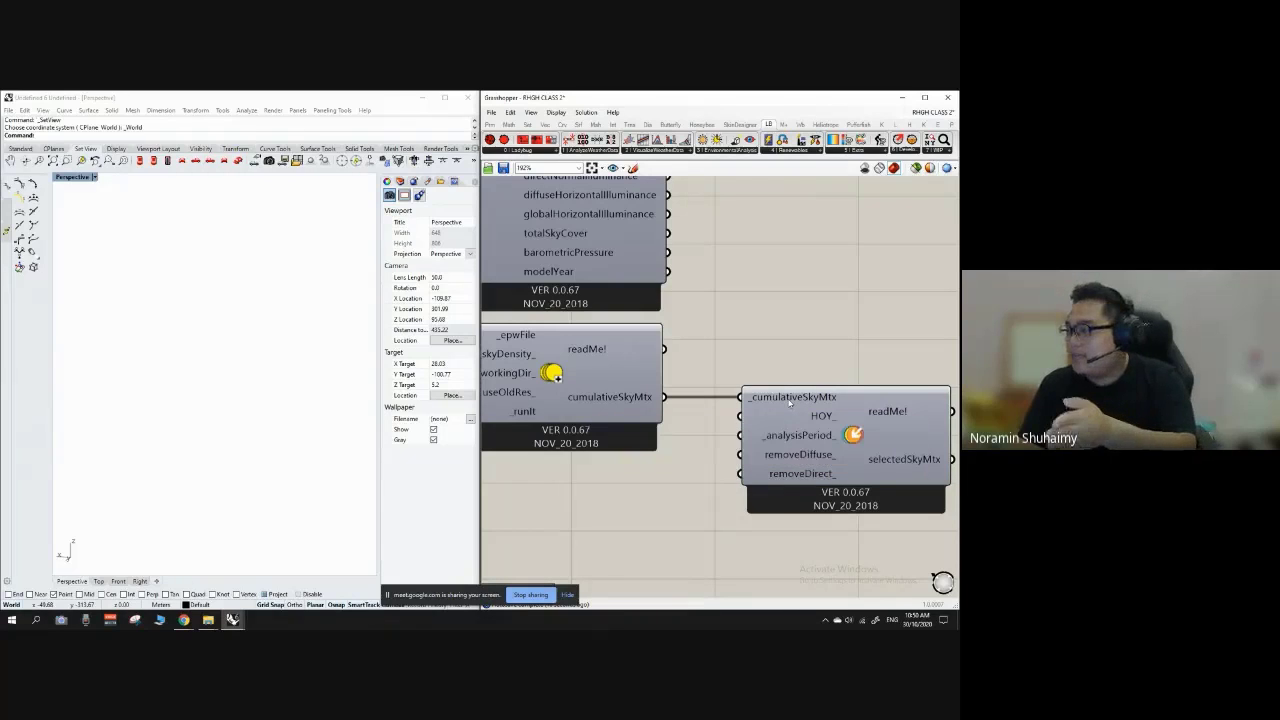
Step: Examine the Analysis Period component in the FORM RADIATION reference definition and how it feeds the selectSkyMtx component
mouse_move(790, 403)
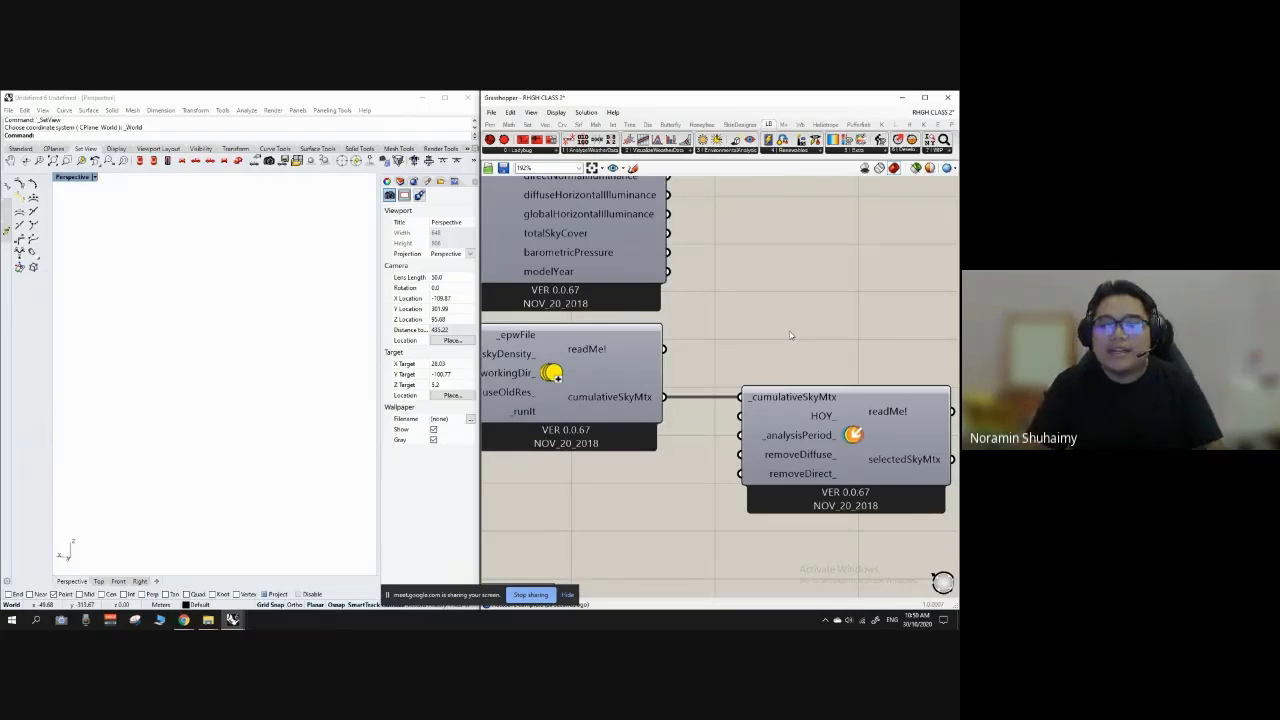
scroll(876, 300, "down", 5)
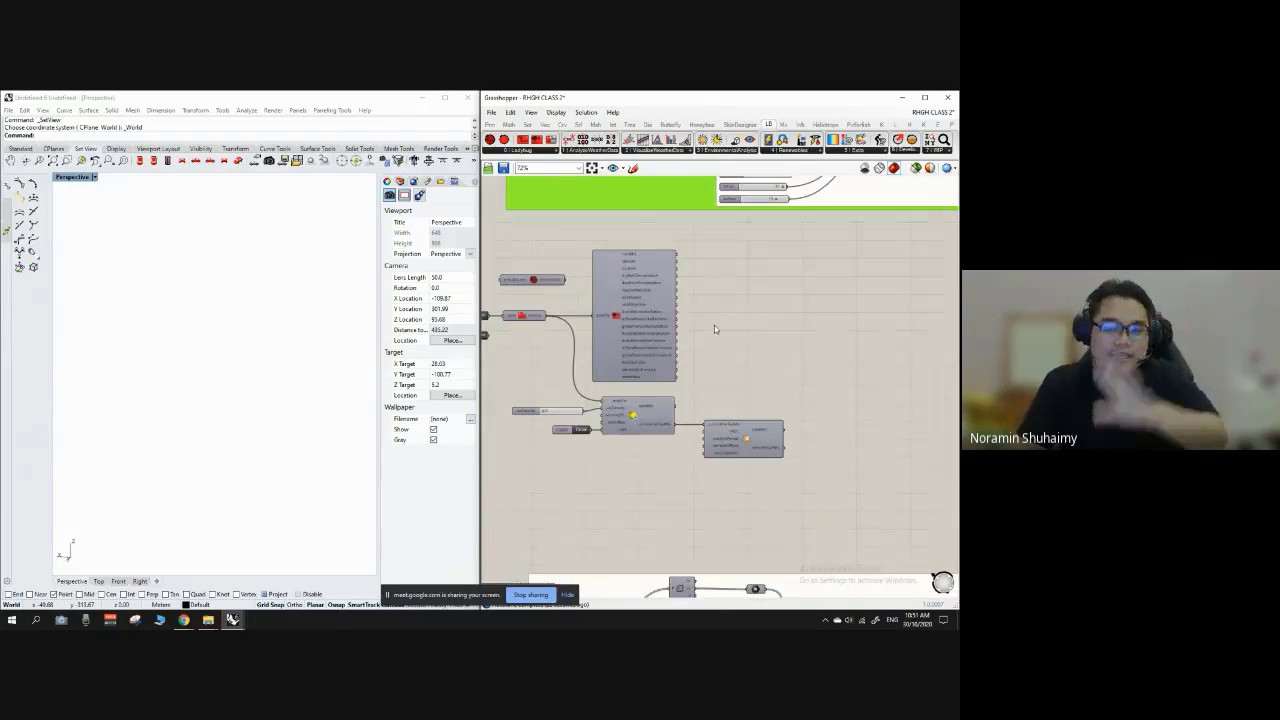
scroll(746, 394, "up", 2)
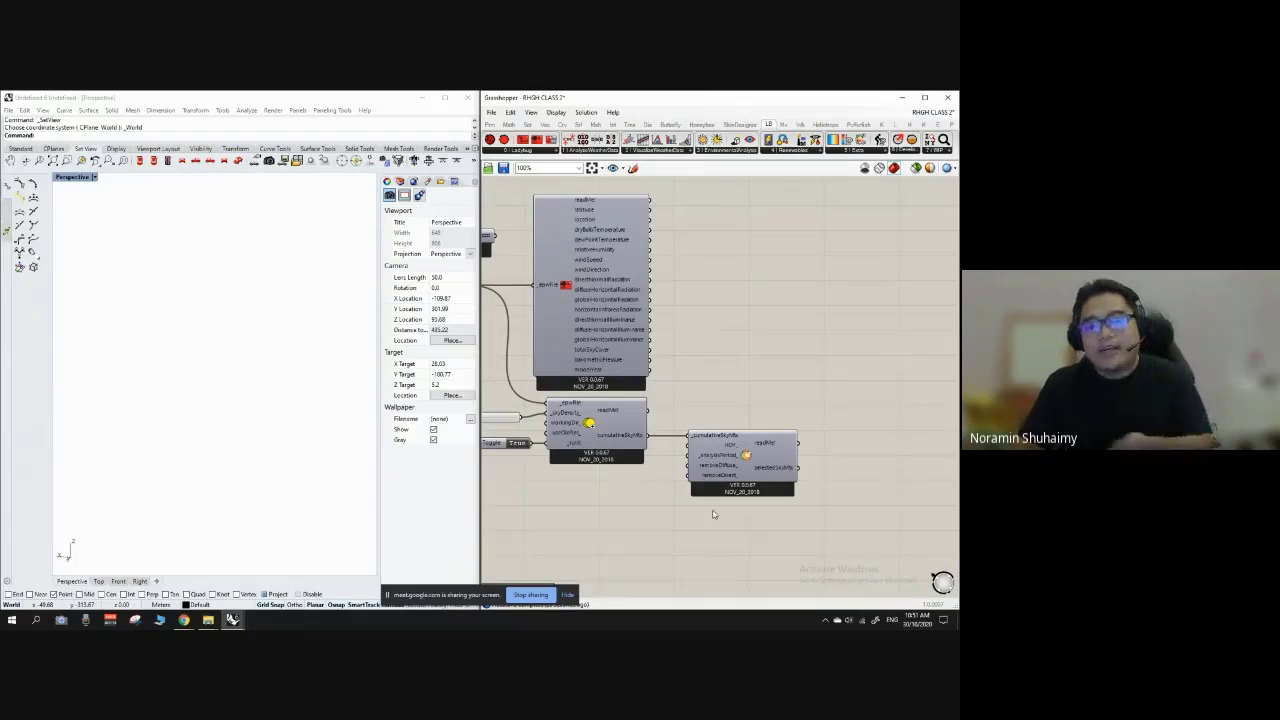
scroll(701, 441, "down", 5)
scroll(764, 243, "up", 2)
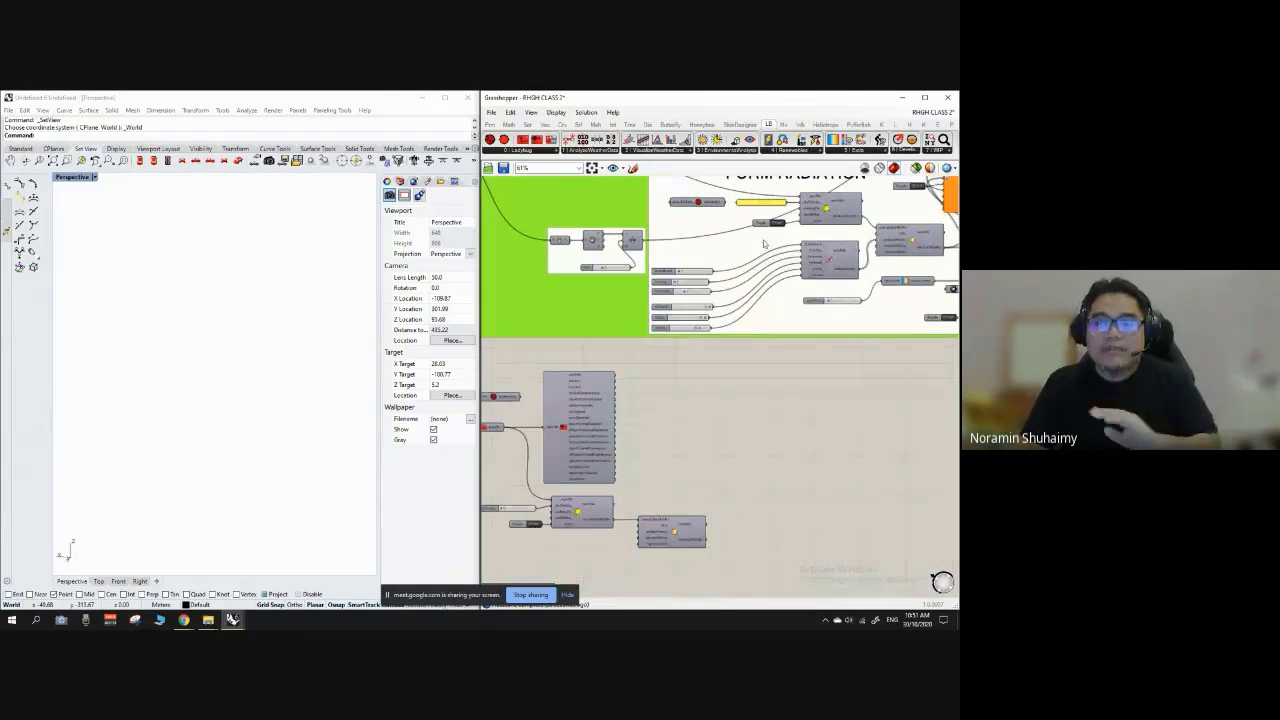
scroll(785, 237, "up", 4)
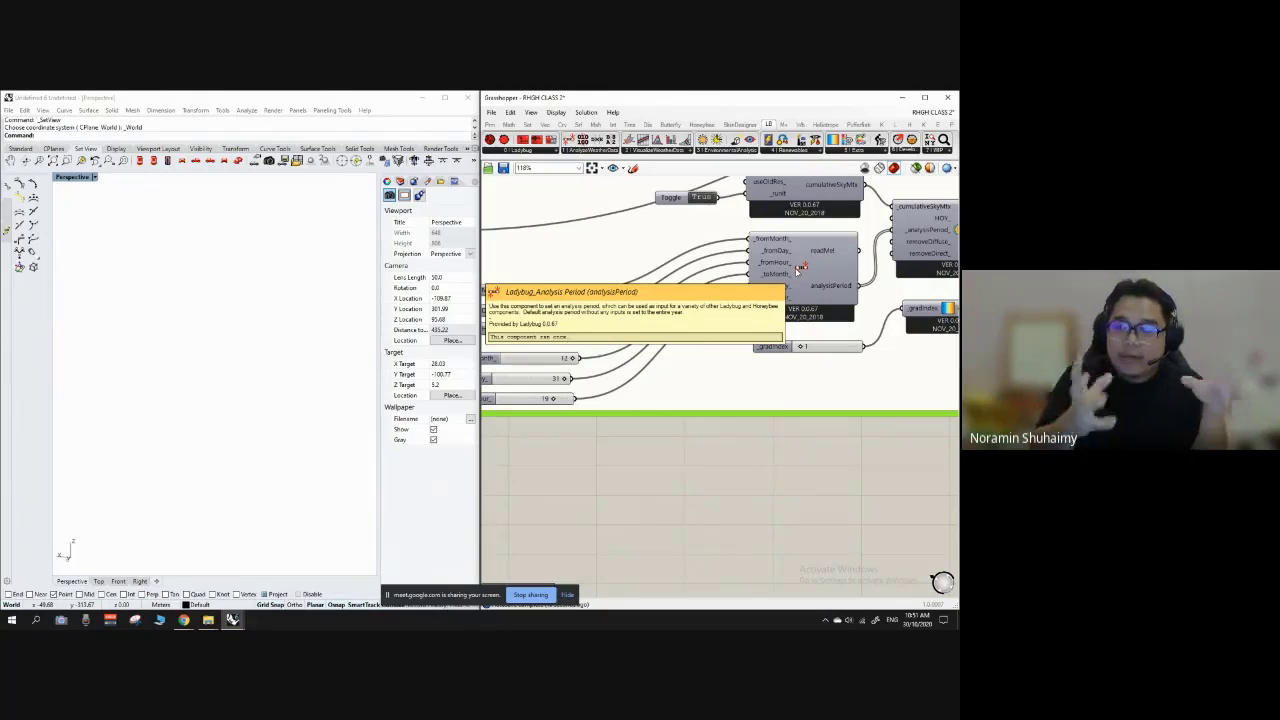
scroll(706, 240, "down", 5)
scroll(609, 424, "up", 3)
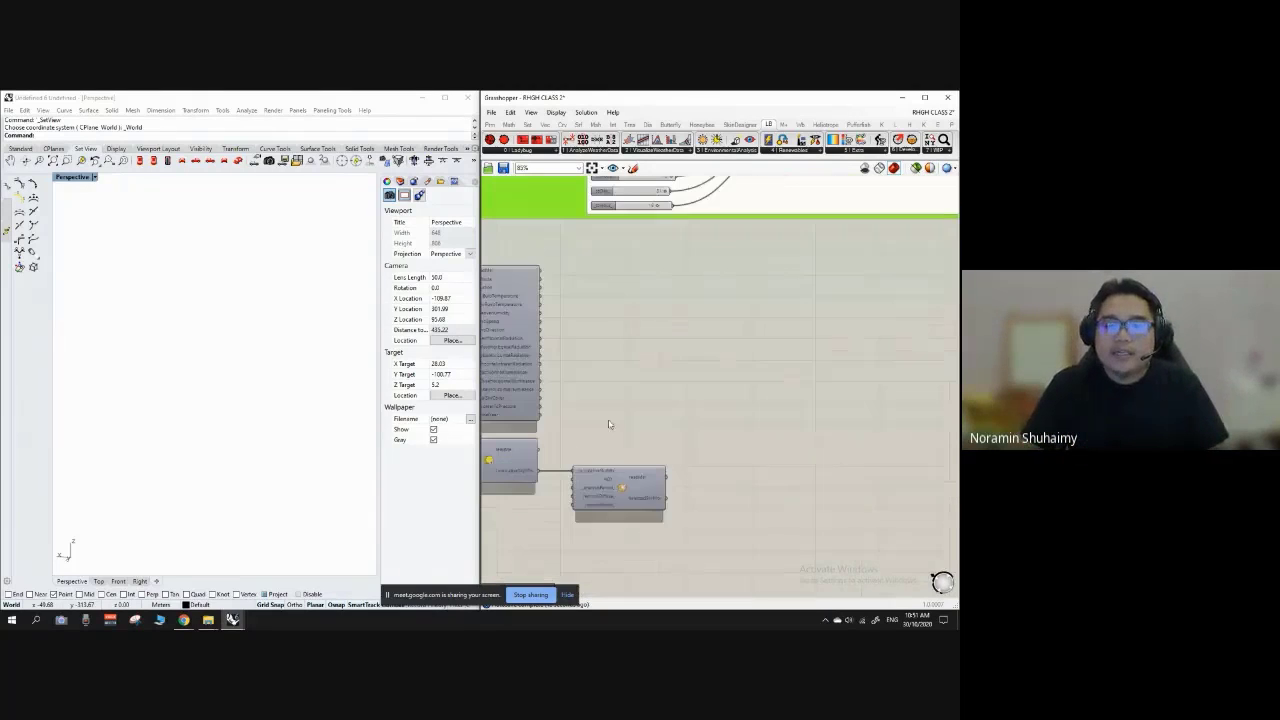
double_click(609, 425)
type("an")
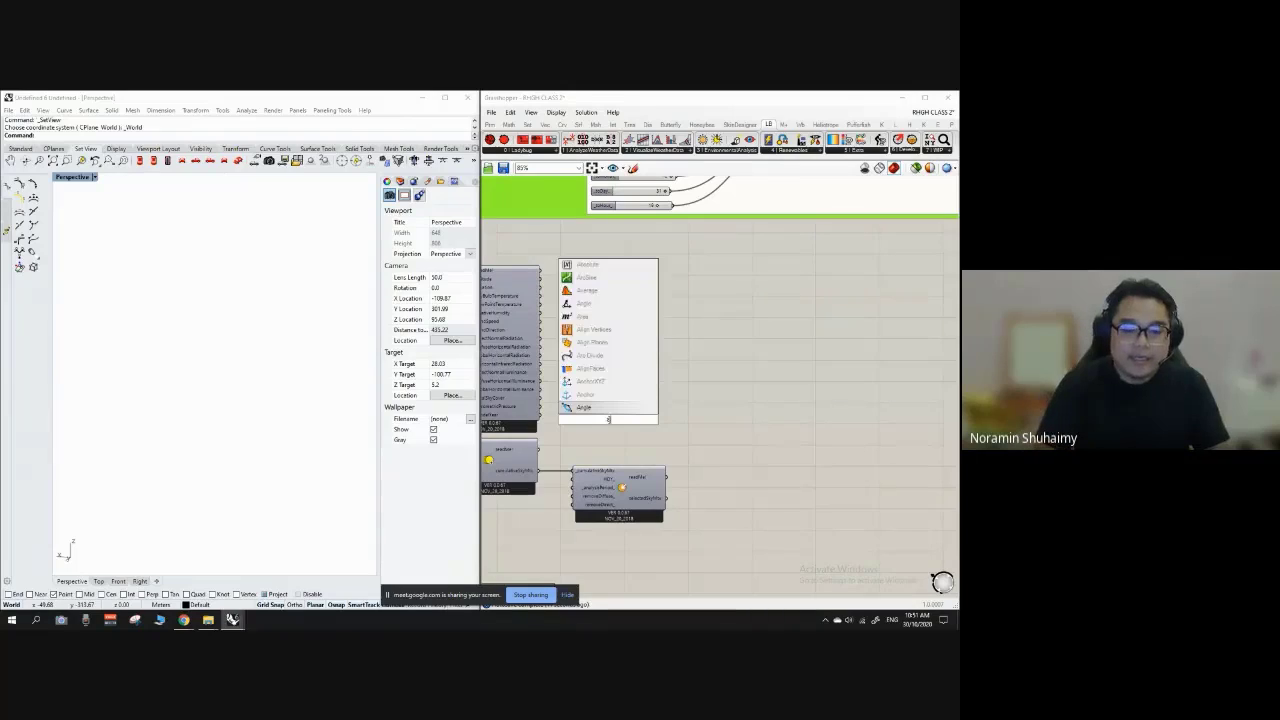
type("alysis period")
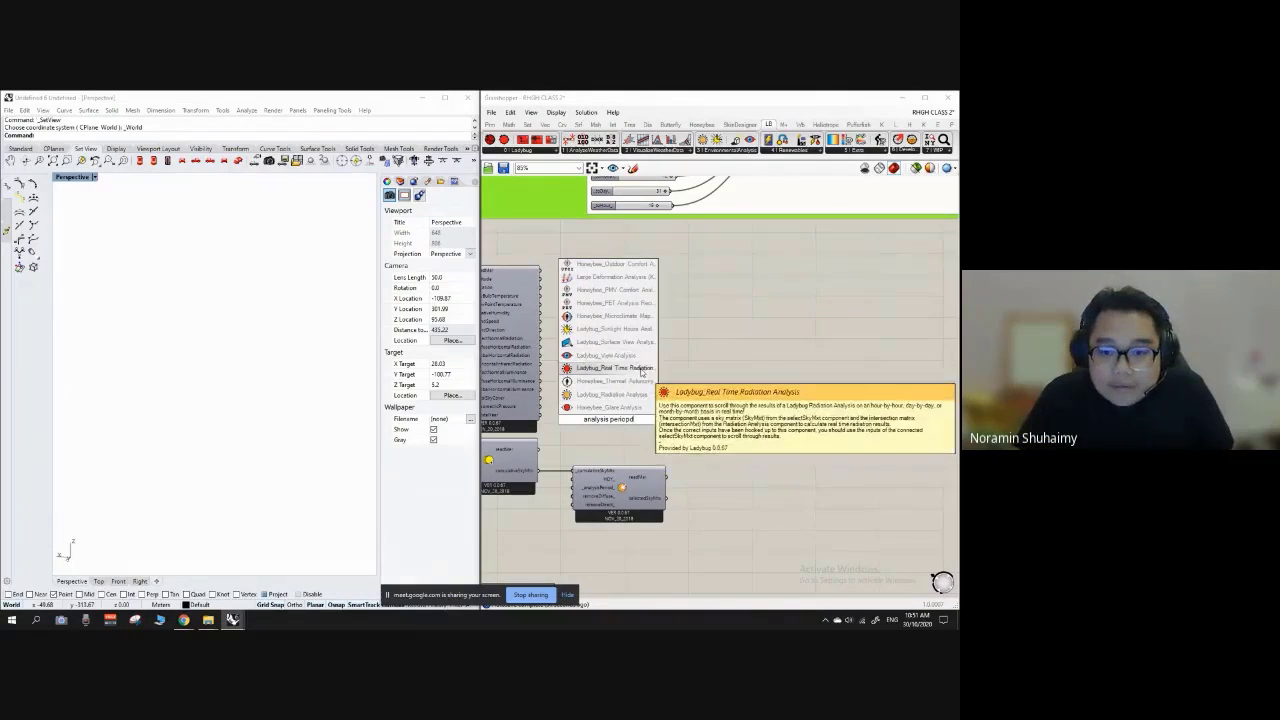
right_click_drag(735, 270, 585, 504)
left_click(693, 341)
scroll(693, 341, "up", 2)
double_click(671, 516)
type("analysis period")
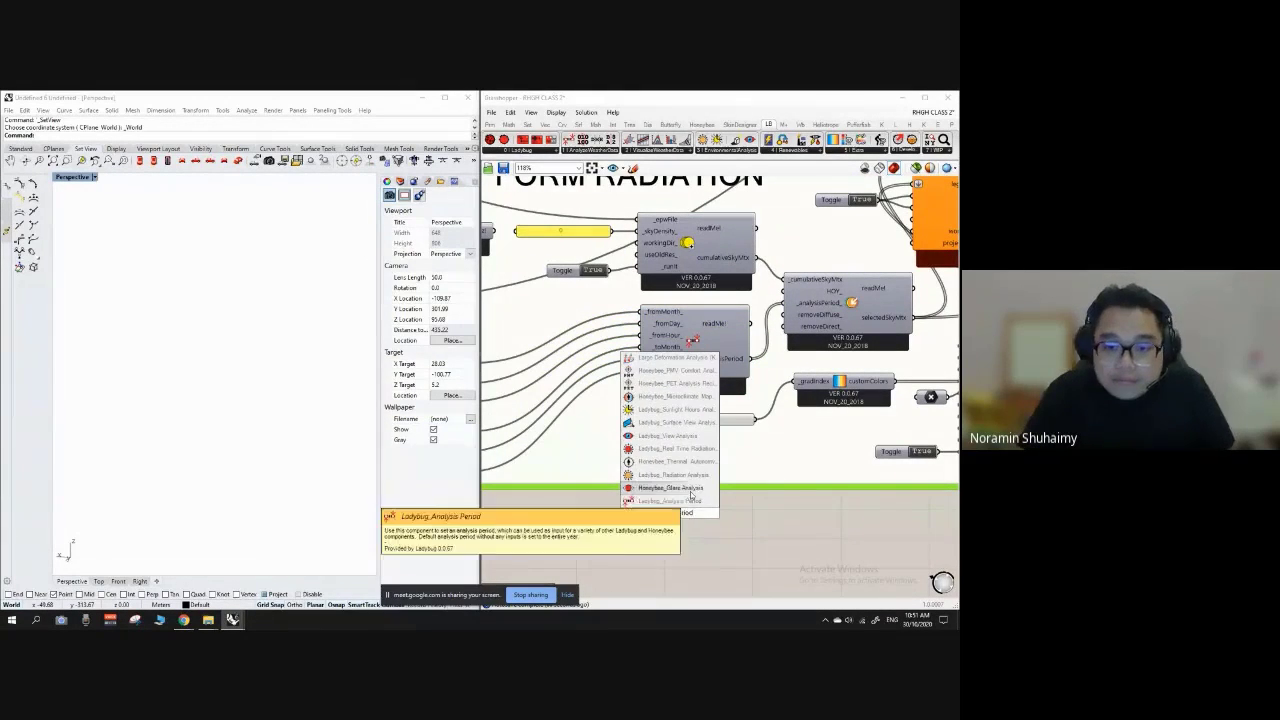
left_click(549, 152)
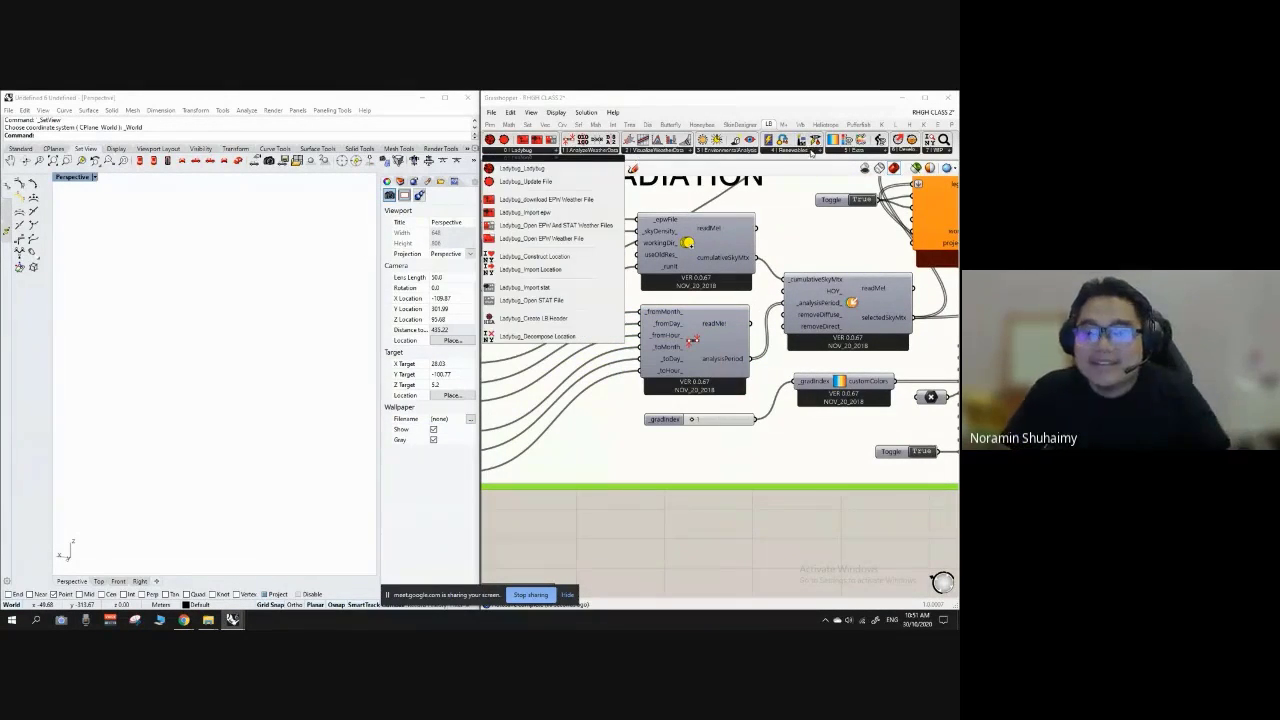
left_click(911, 151)
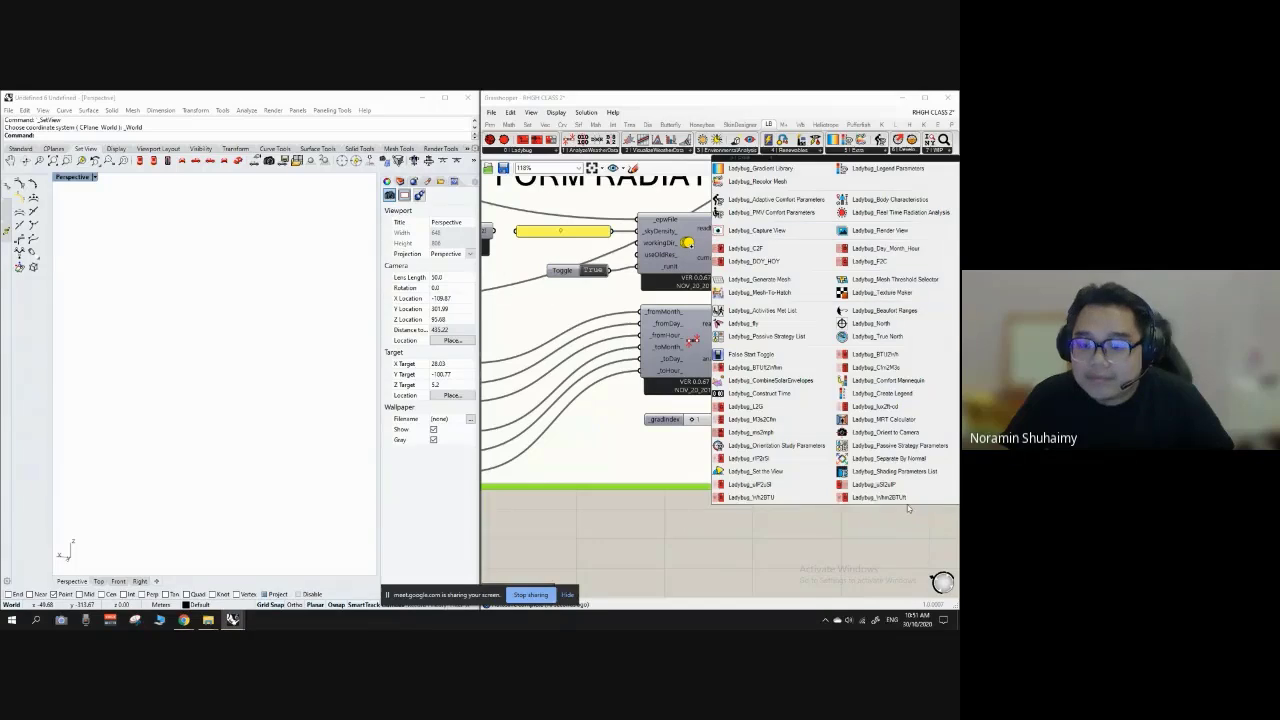
left_click(656, 152)
left_click(592, 151)
left_click(853, 151)
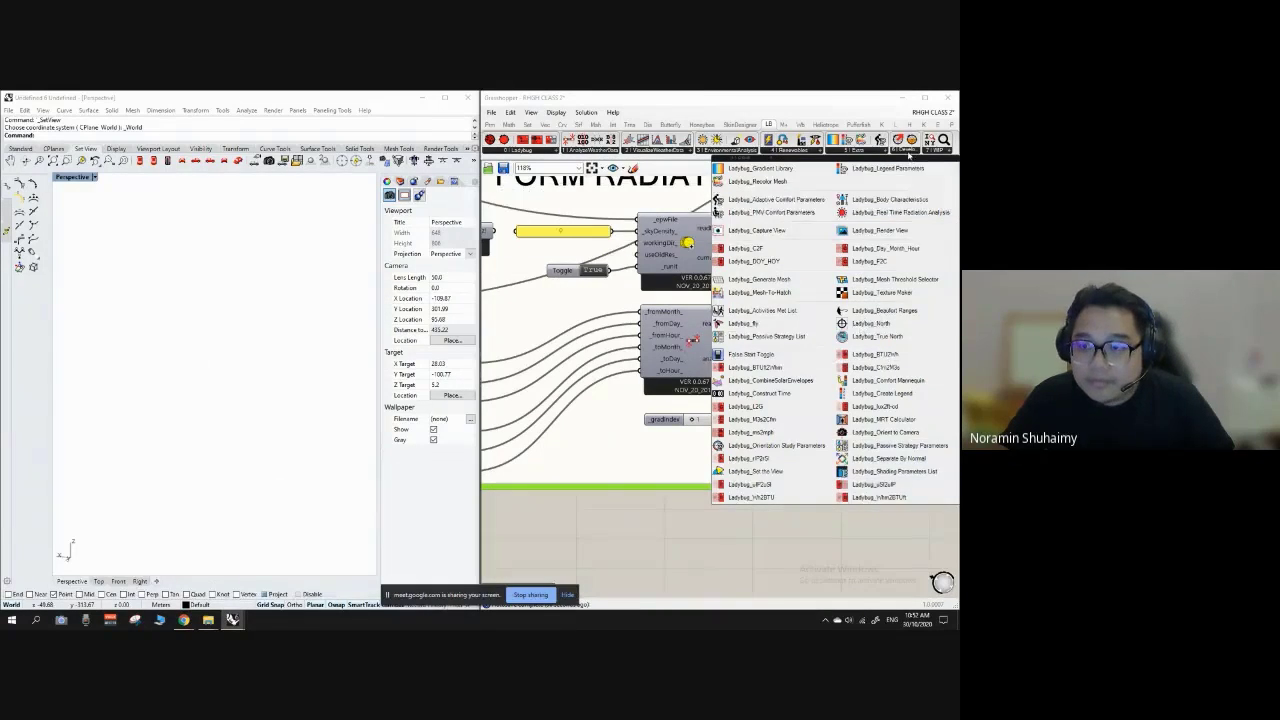
left_click(738, 153)
Step: Find the Ladybug_Analysis Period component with the search word "period" and add it to the canvas below the FORM RADIATION group
left_click(692, 344)
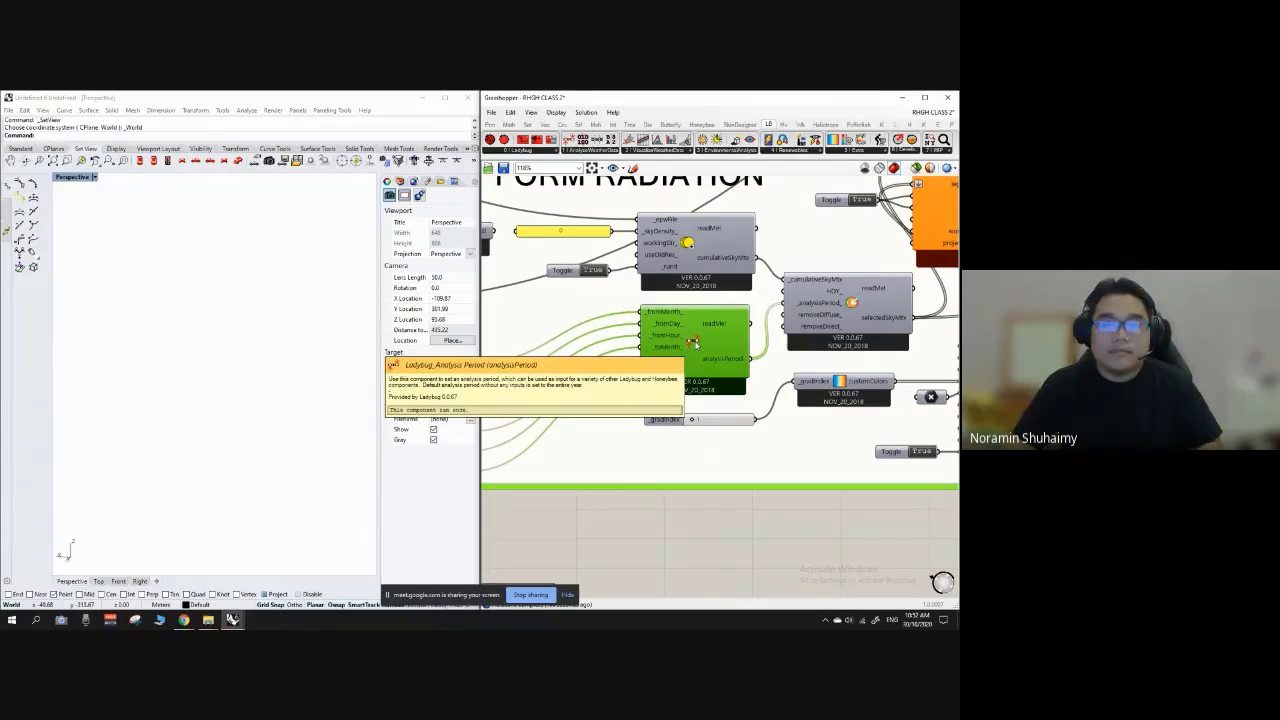
double_click(685, 546)
type("period")
key("BackSpace")
key("BackSpace")
key("BackSpace")
type("riod")
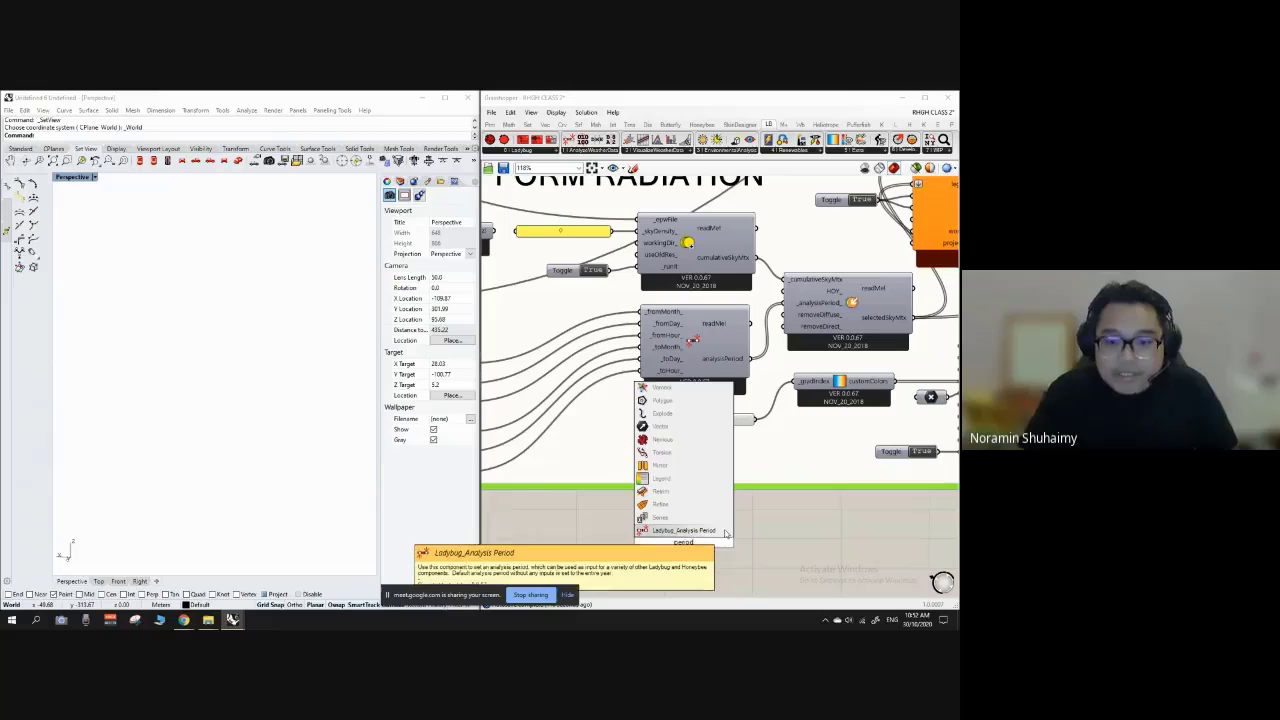
left_click(728, 530)
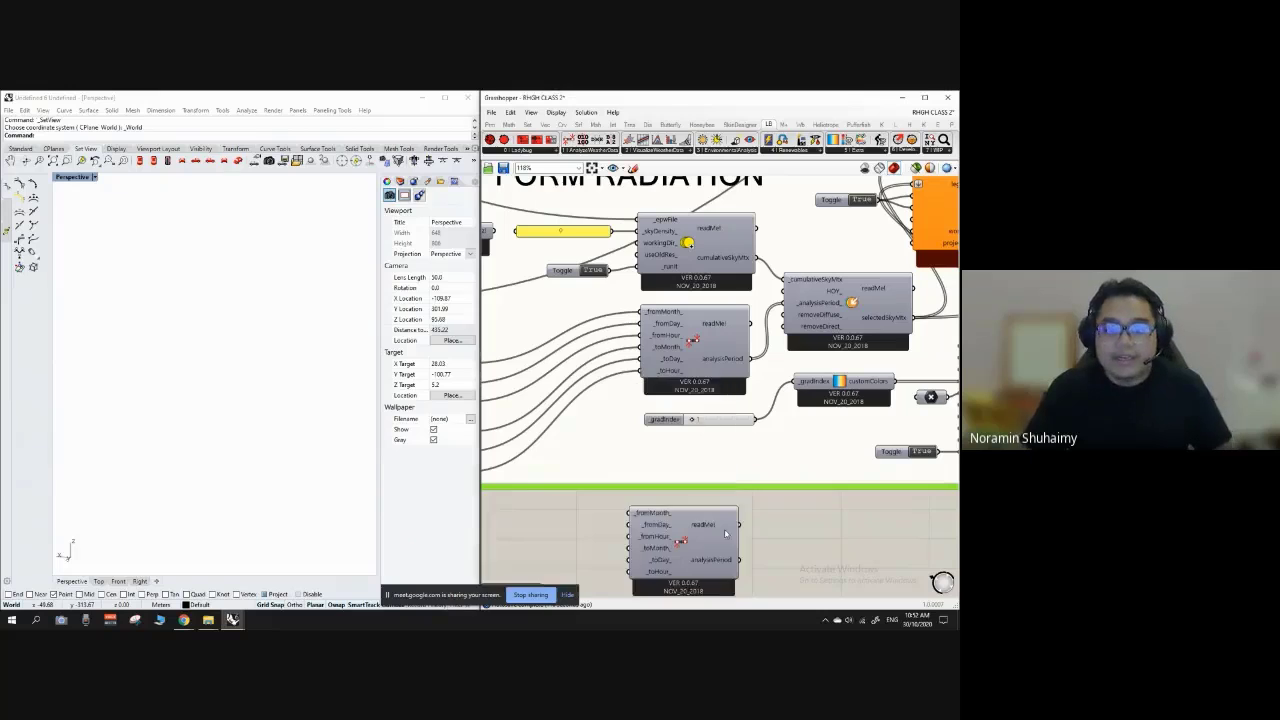
Step: Move the new Analysis Period component down to the definition being rebuilt, near the selectSkyMtx component
scroll(689, 350, "down", 5)
scroll(689, 350, "up", 2)
left_click_drag(733, 358, 606, 462)
scroll(689, 437, "down", 2)
scroll(703, 250, "up", 3)
right_click_drag(703, 250, 772, 269)
scroll(772, 269, "down", 3)
scroll(680, 465, "up", 6)
scroll(690, 478, "down", 6)
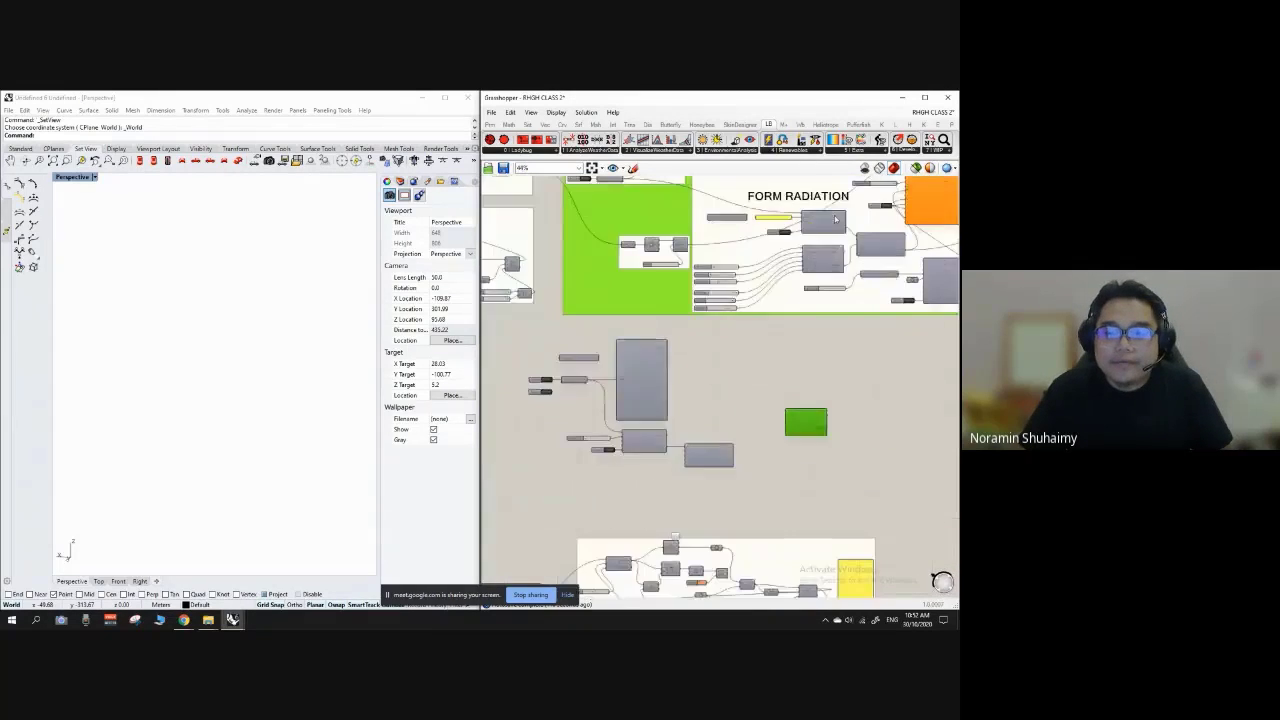
Step: Move the selectSkyMtx component away from the sky matrix component and place the Analysis Period component below and to its left
scroll(808, 218, "up", 4)
scroll(730, 280, "down", 3)
scroll(619, 524, "up", 3)
left_click_drag(646, 497, 743, 426)
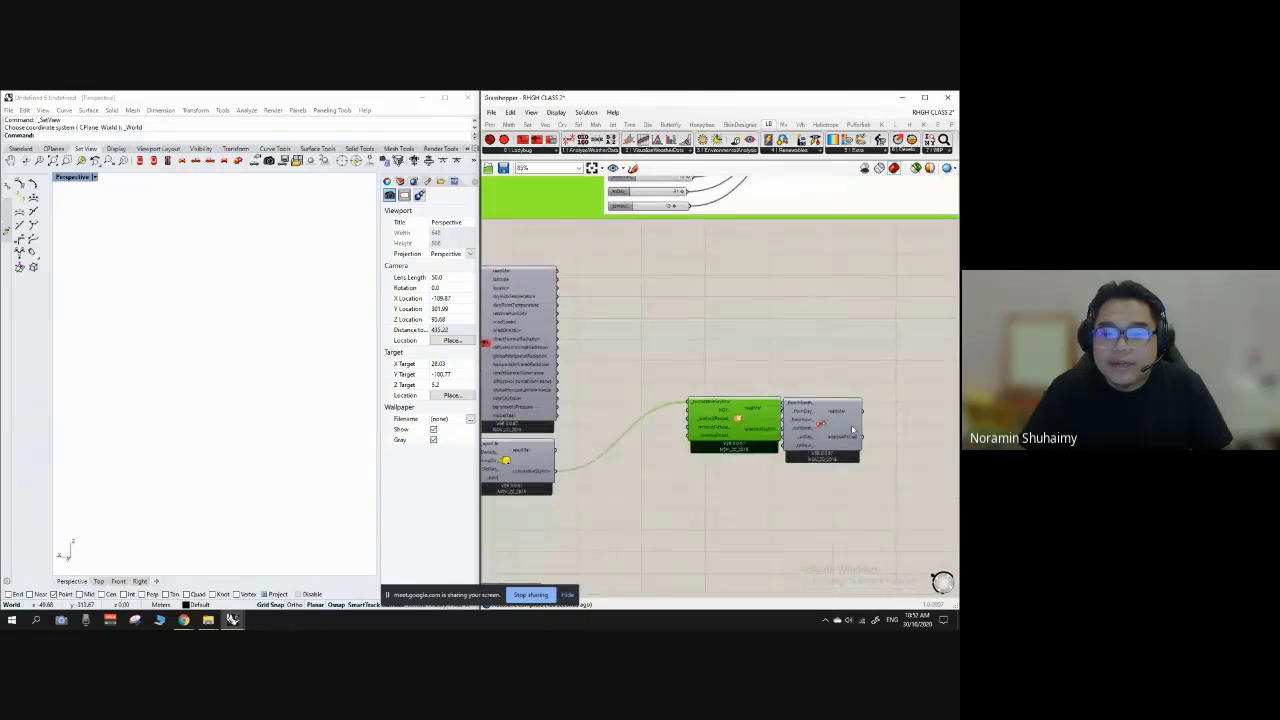
left_click_drag(829, 426, 644, 524)
Step: Connect the analysisPeriod output of the Analysis Period component to the selectSkyMtx component's _analysisPeriod_ input
left_click(713, 544)
scroll(684, 537, "up", 2)
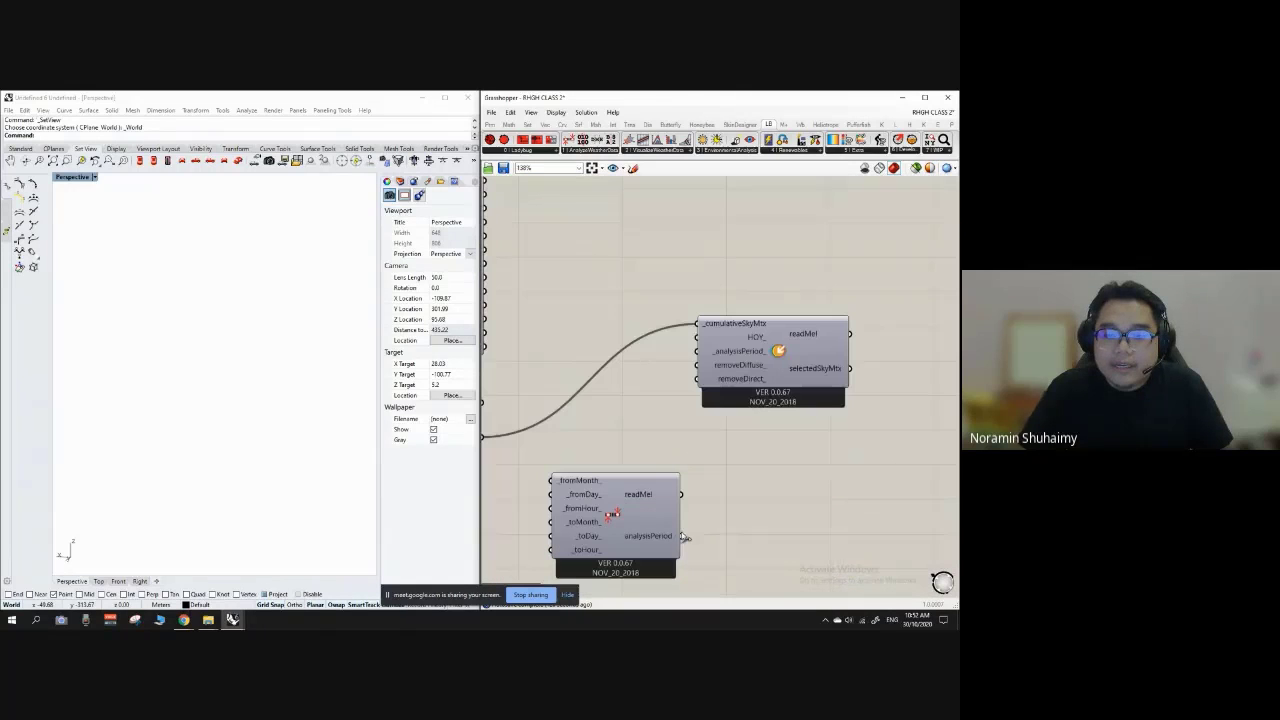
left_click_drag(736, 379, 776, 386)
left_click_drag(684, 537, 830, 392)
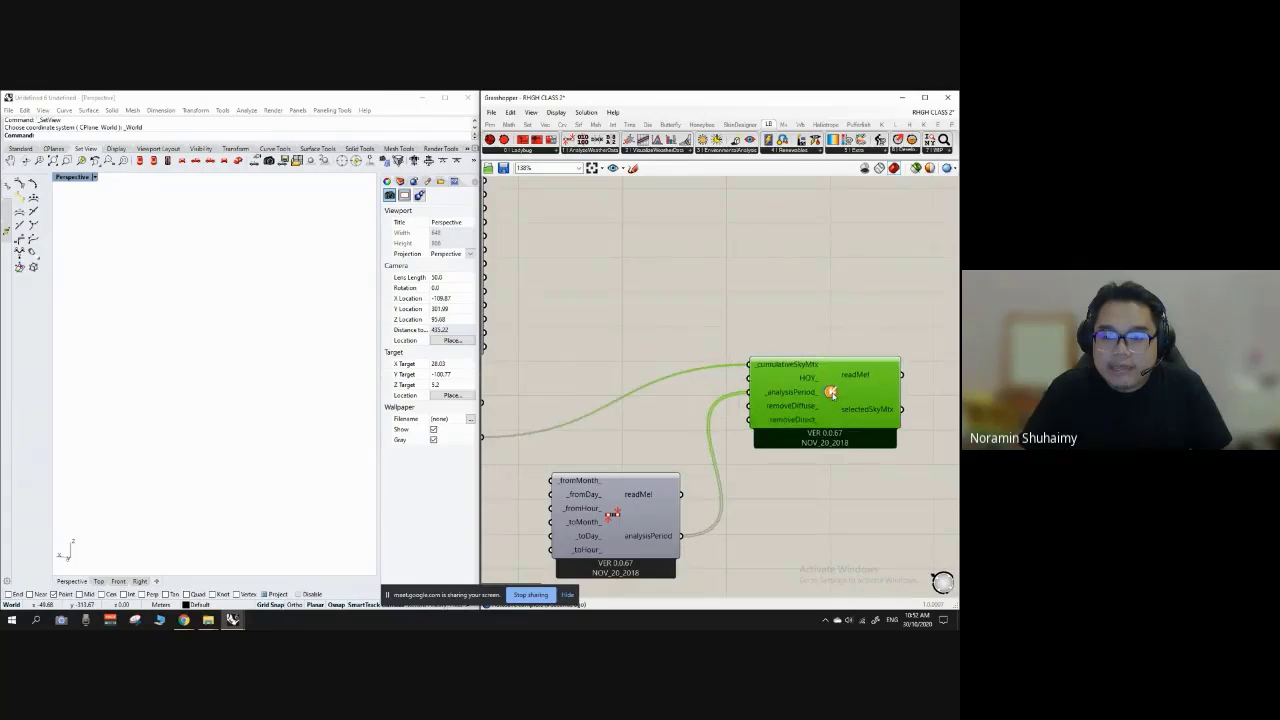
Step: Reposition the selectSkyMtx component so its _cumulativeSkyMtx input lines up with the sky matrix output
scroll(830, 392, "down", 3)
left_click_drag(700, 470, 663, 484)
left_click_drag(811, 383, 759, 441)
scroll(788, 370, "down", 3)
scroll(640, 453, "up", 3)
left_click(767, 394)
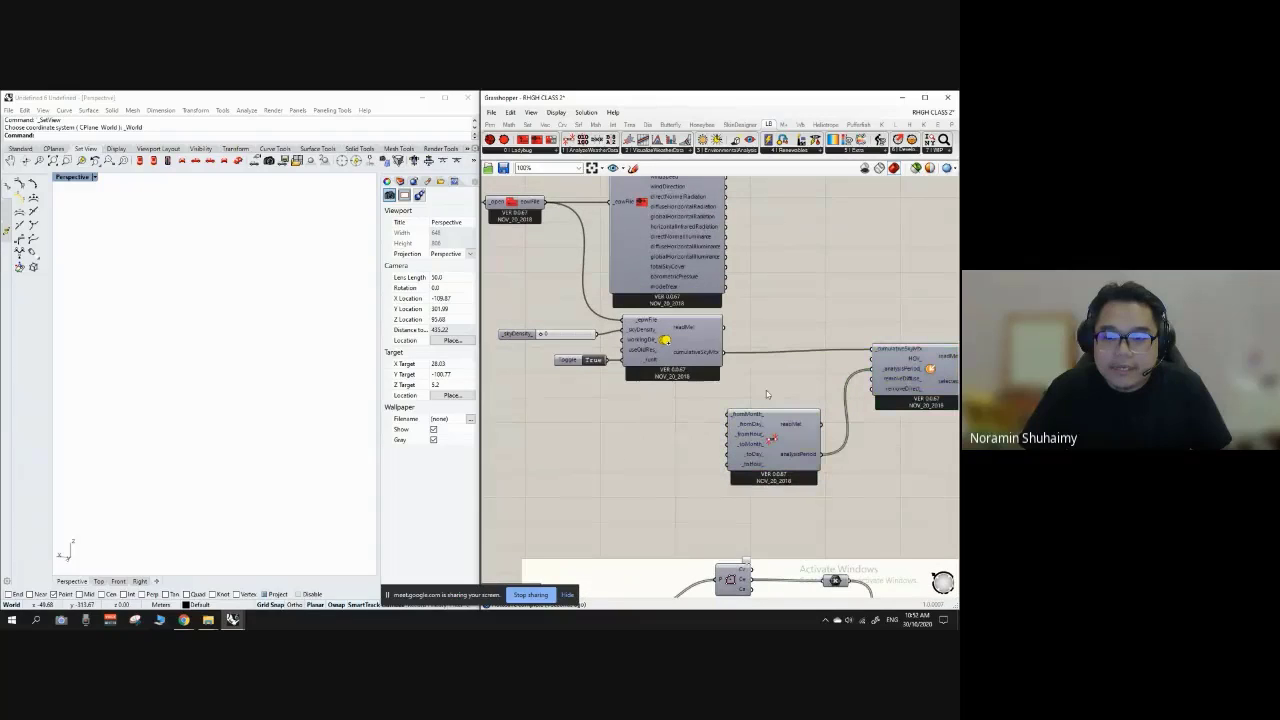
left_click_drag(928, 380, 902, 384)
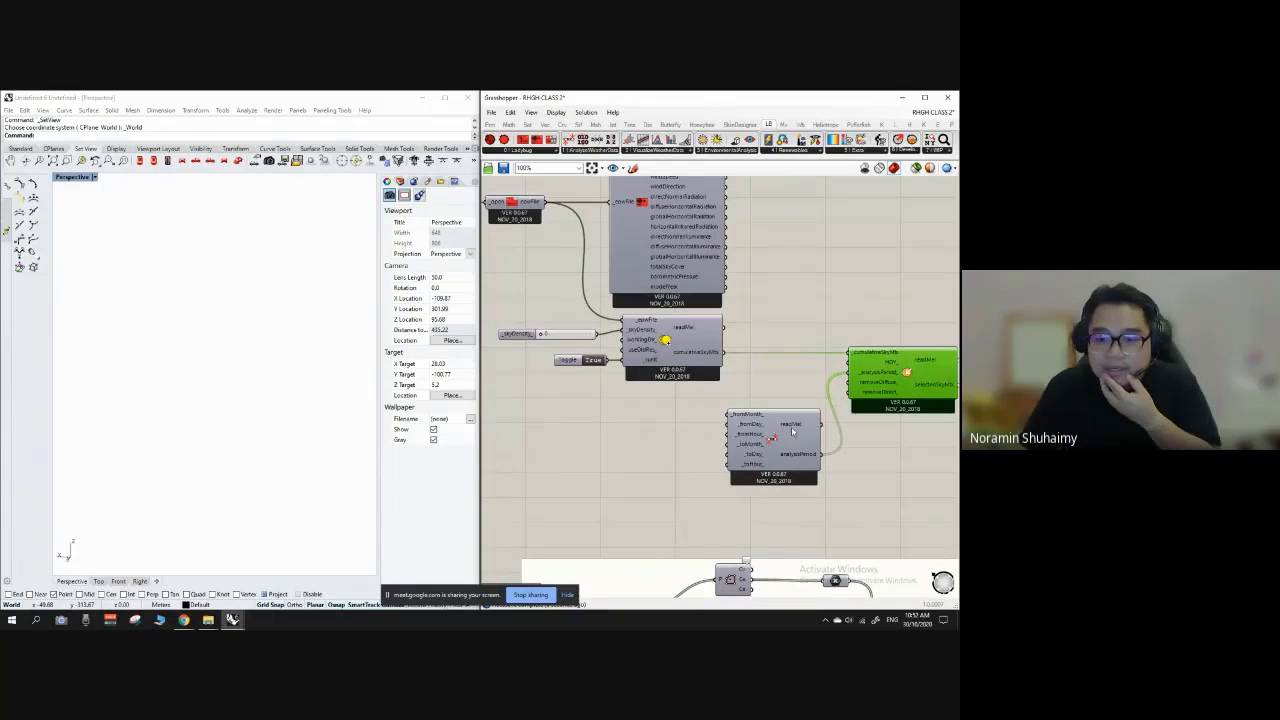
Step: Place the Analysis Period component directly below the sky matrix component and bring the selectSkyMtx component close to the right of both
scroll(714, 428, "up", 3)
scroll(792, 430, "up", 1)
left_click_drag(792, 430, 606, 420)
scroll(738, 348, "down", 2)
scroll(940, 320, "up", 2)
left_click_drag(940, 325, 748, 325)
left_click(717, 238)
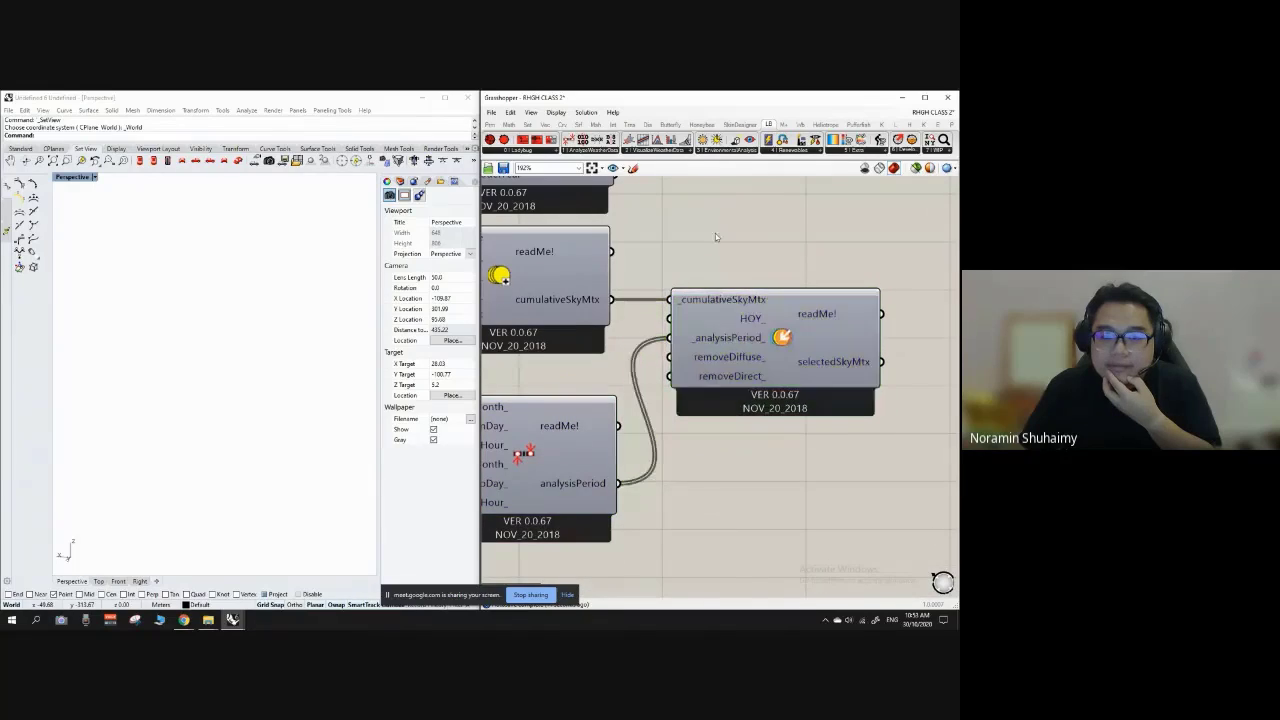
scroll(715, 250, "down", 2)
left_click(607, 376)
left_click(680, 418)
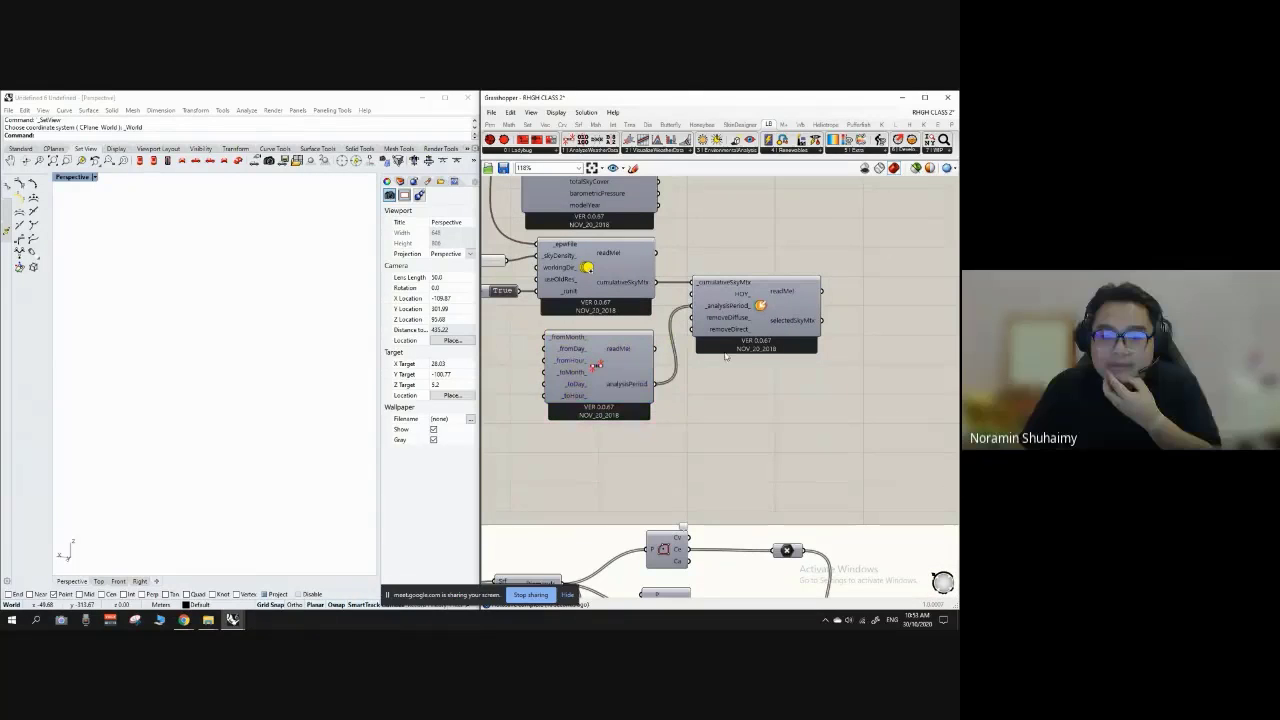
Step: Examine the six month, day and hour sliders wired into the Analysis Period component in the FORM RADIATION reference group
right_click_drag(505, 347, 561, 347)
scroll(561, 347, "up", 1)
scroll(602, 356, "down", 8)
right_click_drag(706, 183, 709, 222)
scroll(709, 222, "up", 4)
scroll(700, 254, "up", 3)
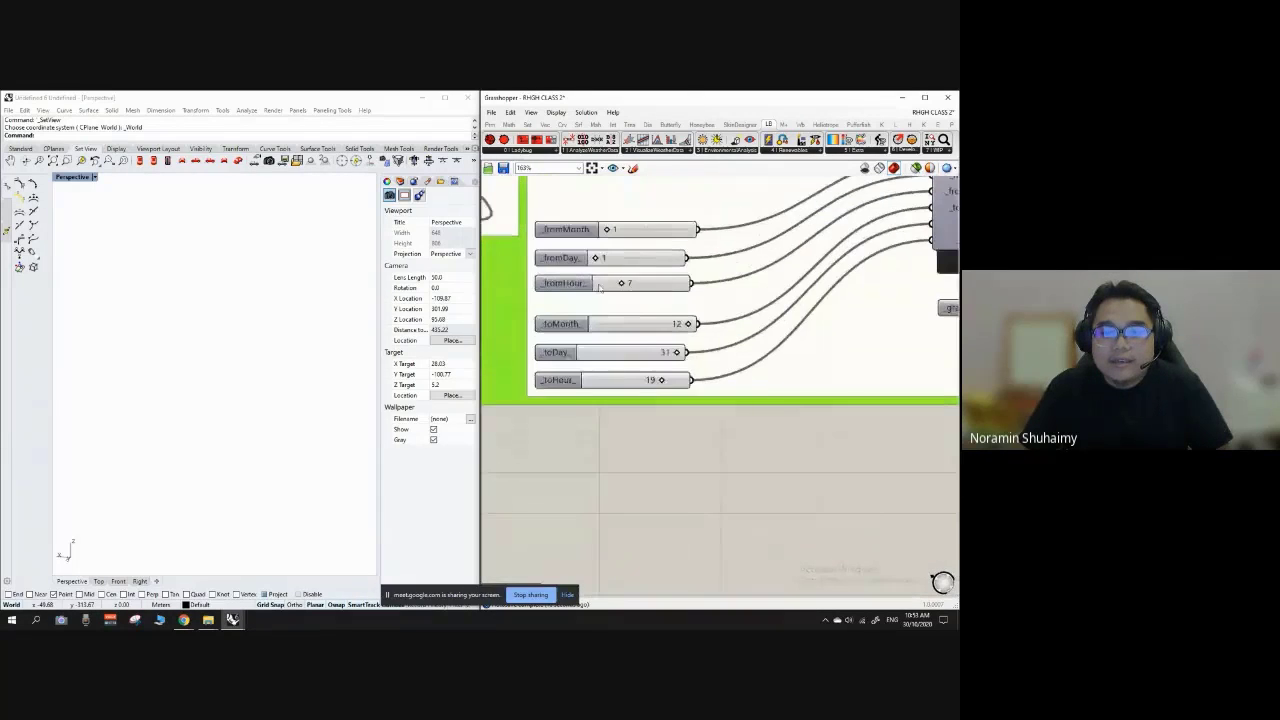
scroll(691, 257, "down", 2)
scroll(690, 259, "up", 2)
scroll(640, 308, "down", 2)
scroll(634, 315, "up", 2)
scroll(636, 313, "down", 2)
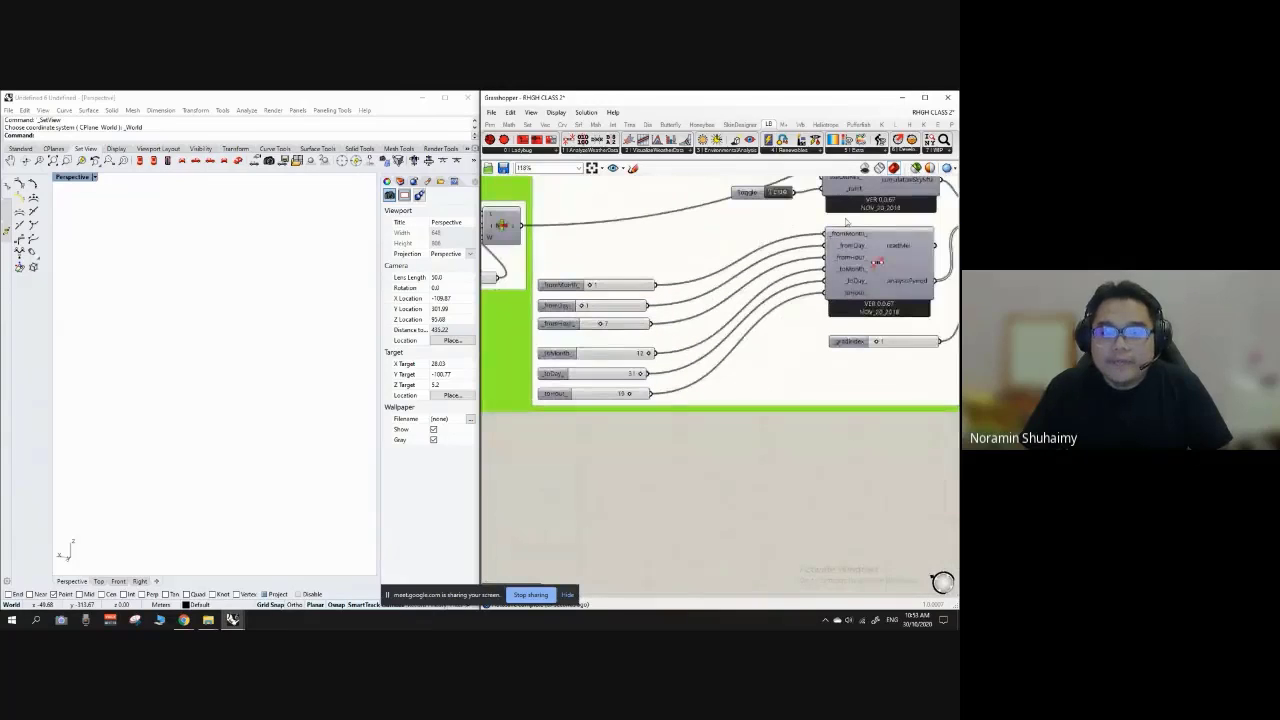
scroll(556, 308, "up", 1)
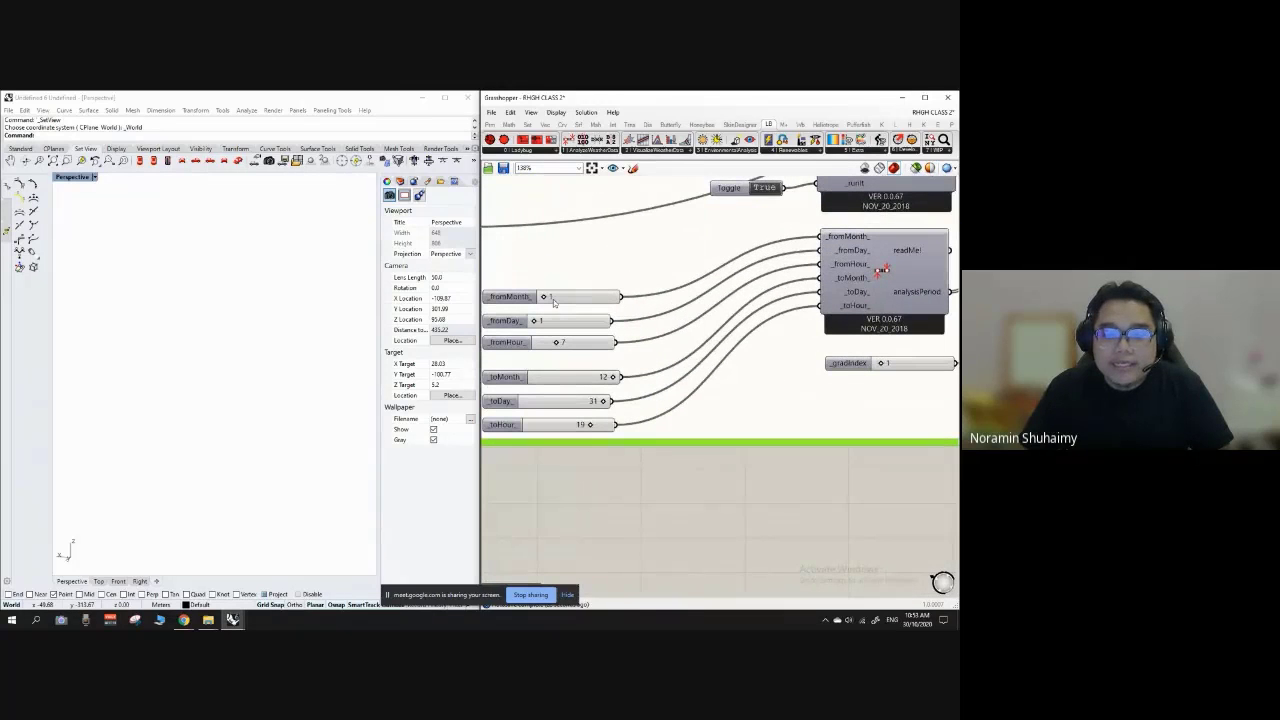
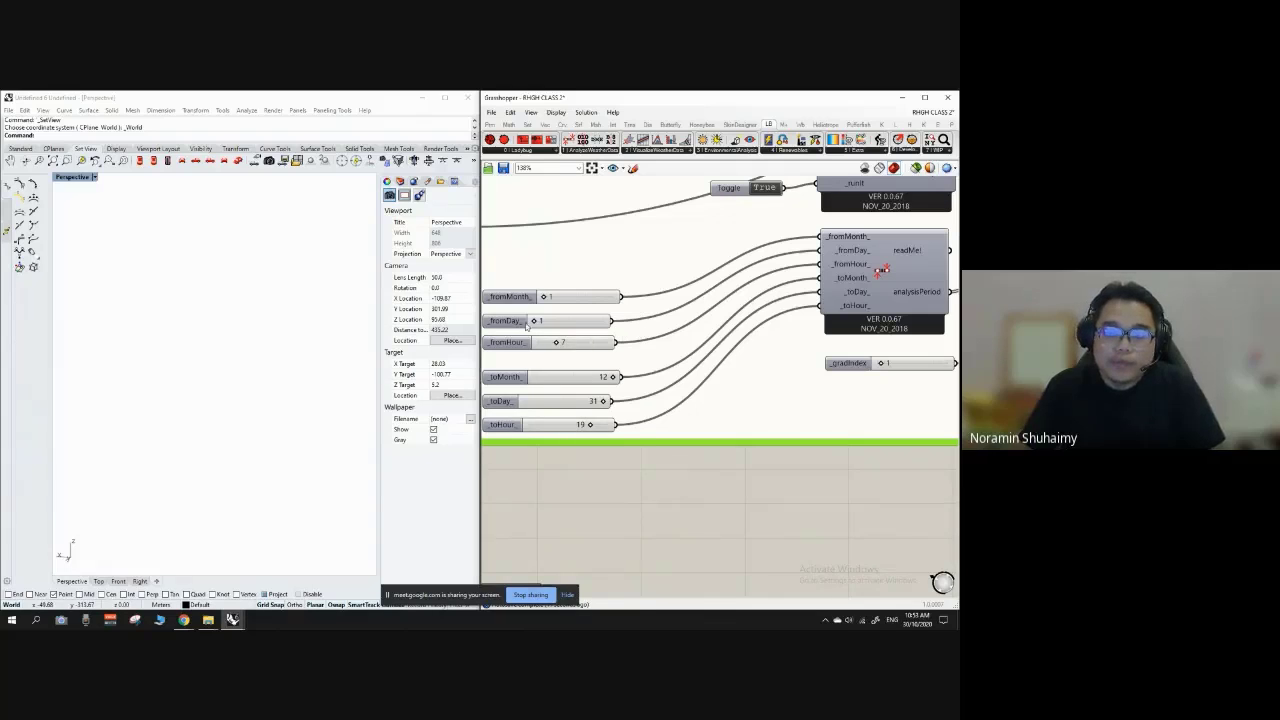
scroll(690, 309, "down", 3)
scroll(586, 335, "up", 3)
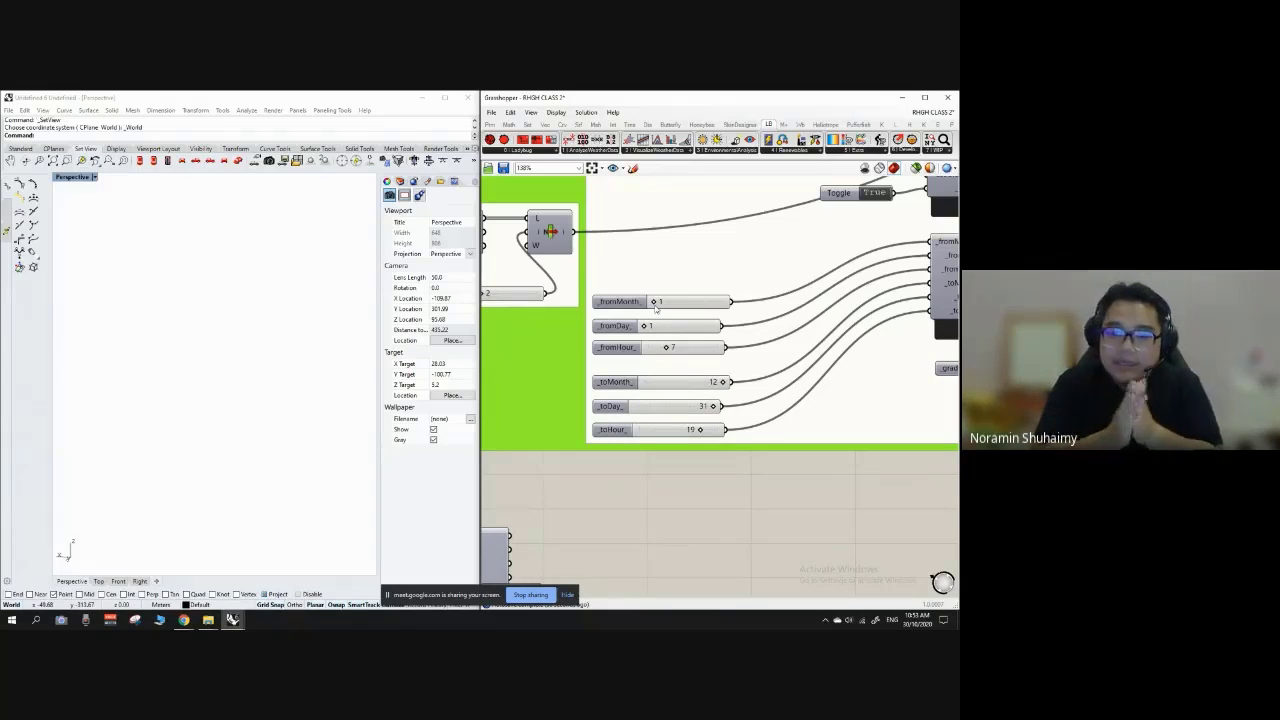
scroll(706, 252, "down", 4)
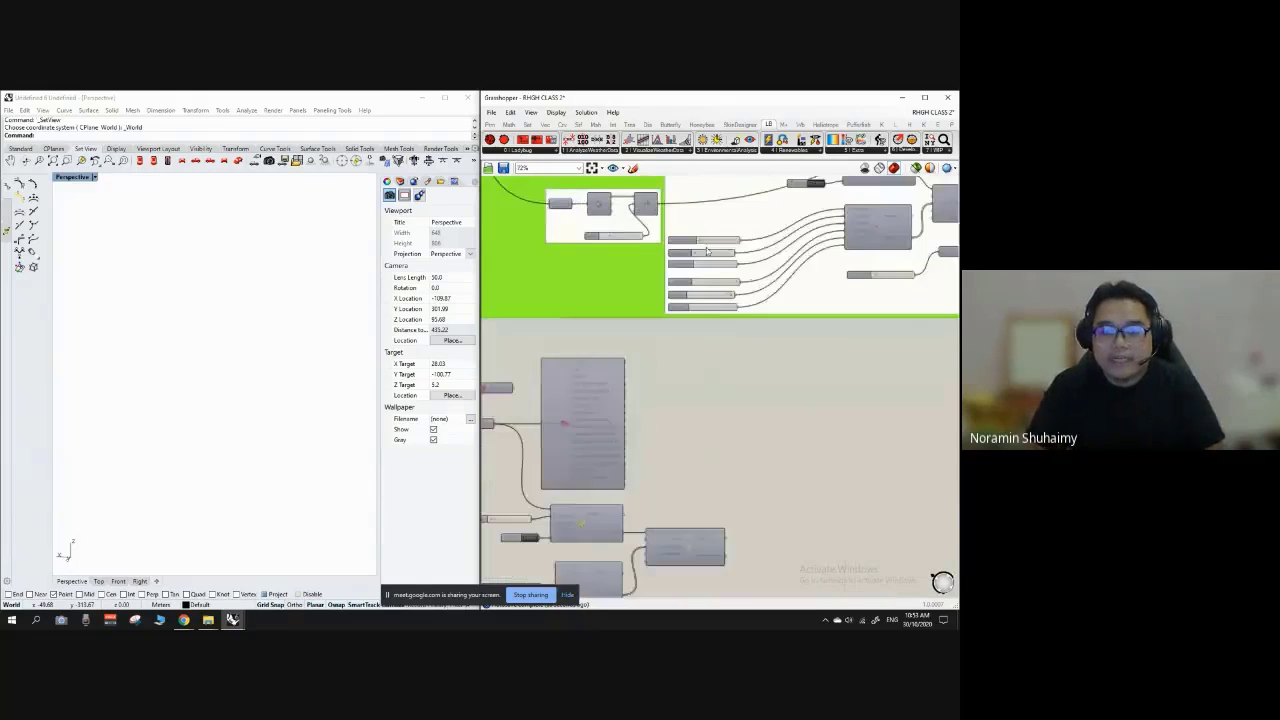
Step: Ungroup the large outer group that surrounds the FORM RADIATION reference definition
scroll(706, 250, "up", 3)
scroll(618, 390, "down", 5)
right_click(606, 353)
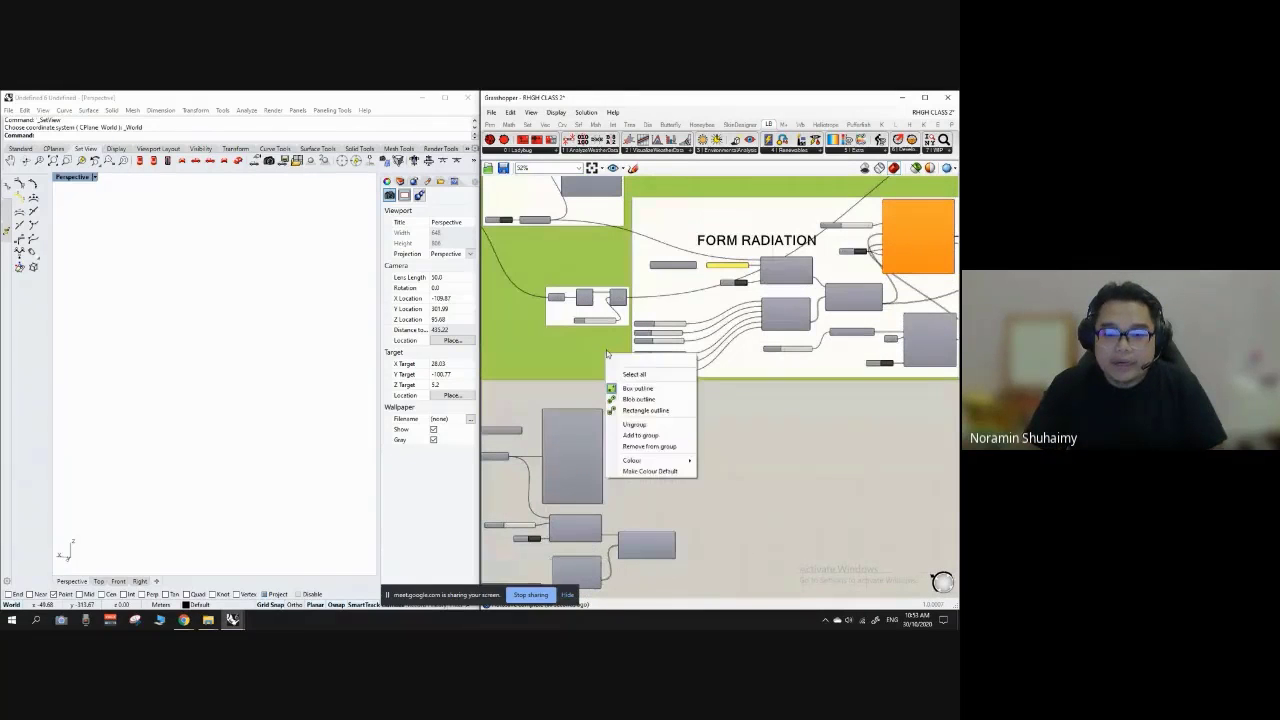
left_click(656, 427)
Step: Copy the six analysis period sliders from the FORM RADIATION group to the left of the new Analysis Period component
left_click_drag(584, 297, 711, 405)
scroll(711, 403, "down", 2)
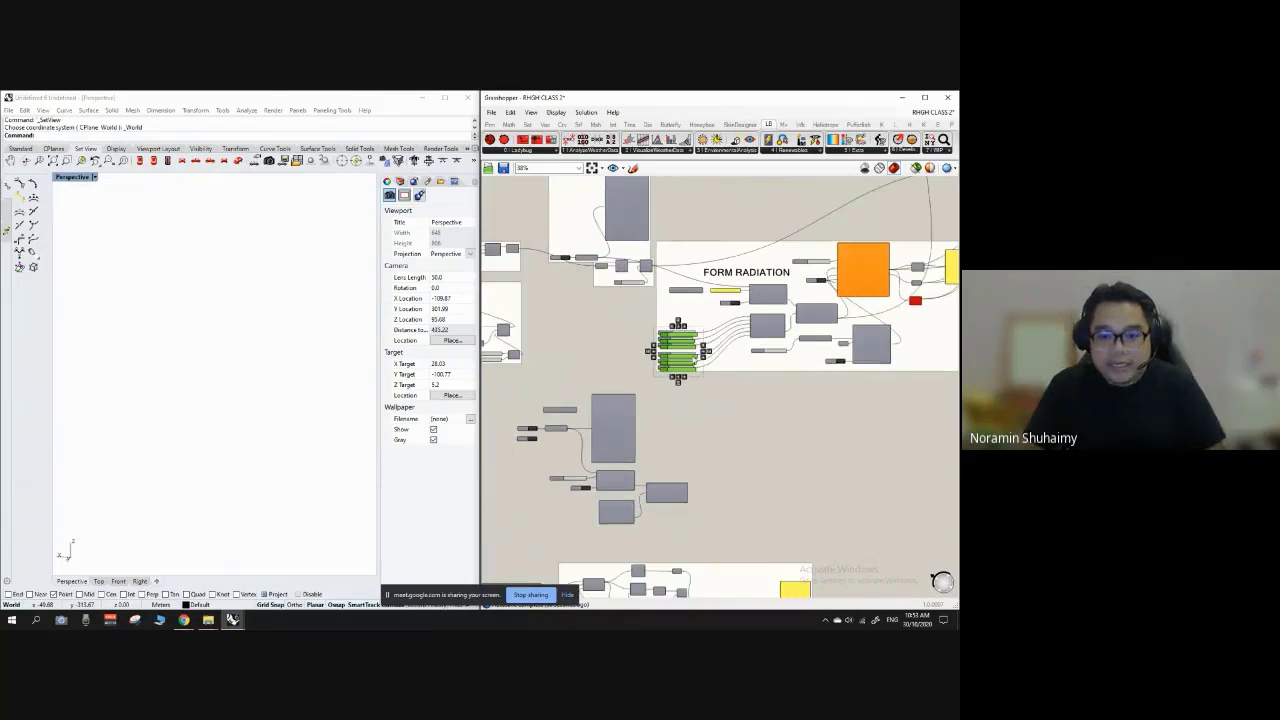
left_click_drag(672, 350, 585, 530, "alt")
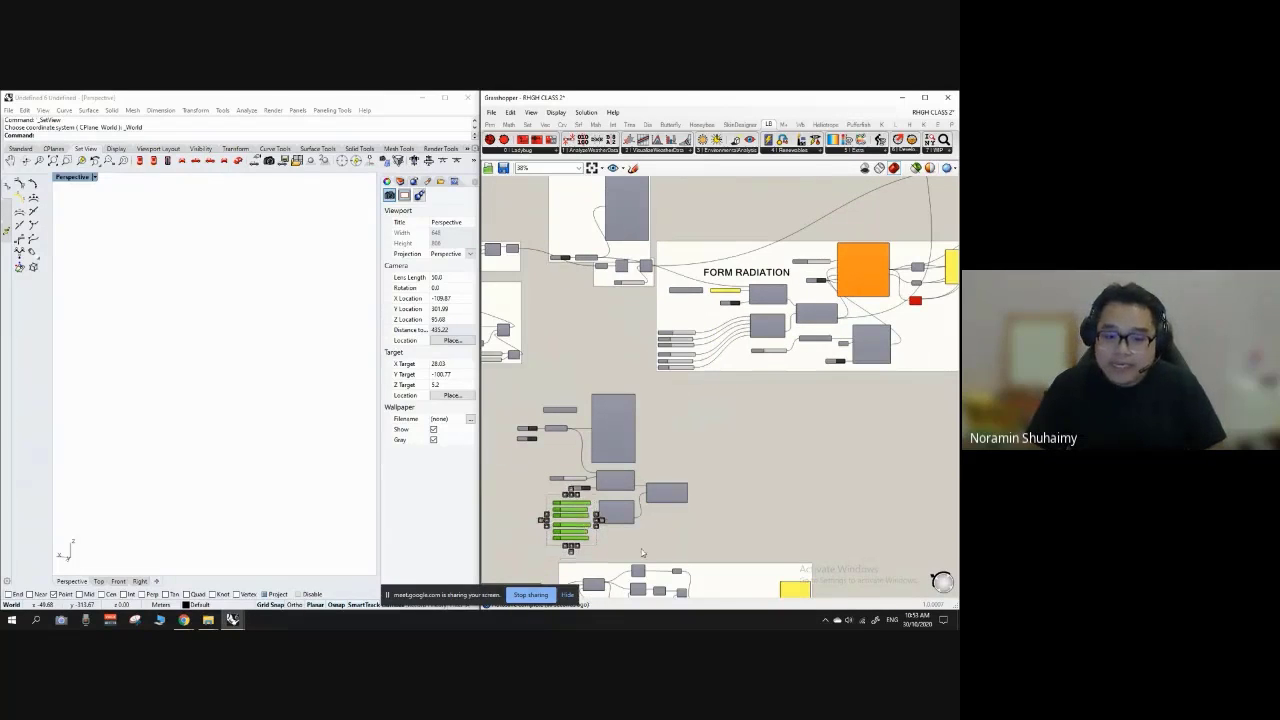
left_click(641, 553)
scroll(565, 527, "up", 5)
scroll(640, 428, "down", 3)
Step: Reposition the new Analysis Period component under the sky matrix component, leaving a gap to the copied sliders
left_click(745, 410)
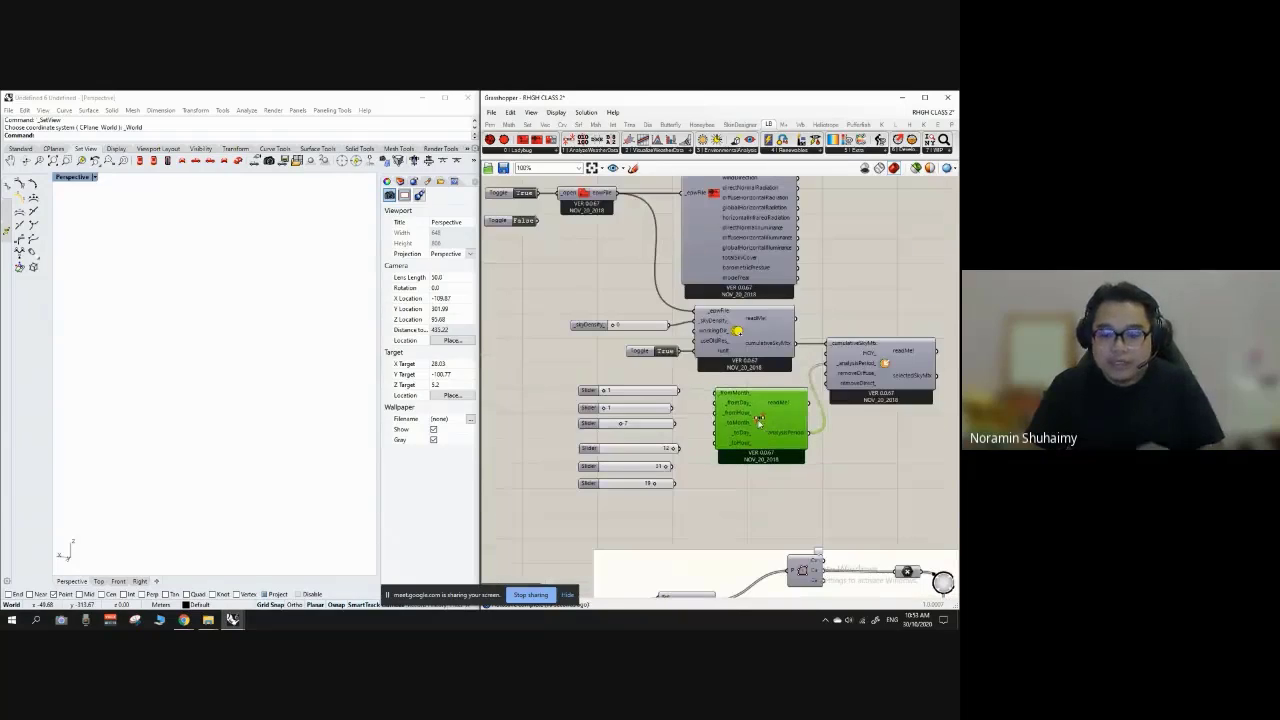
left_click(757, 345)
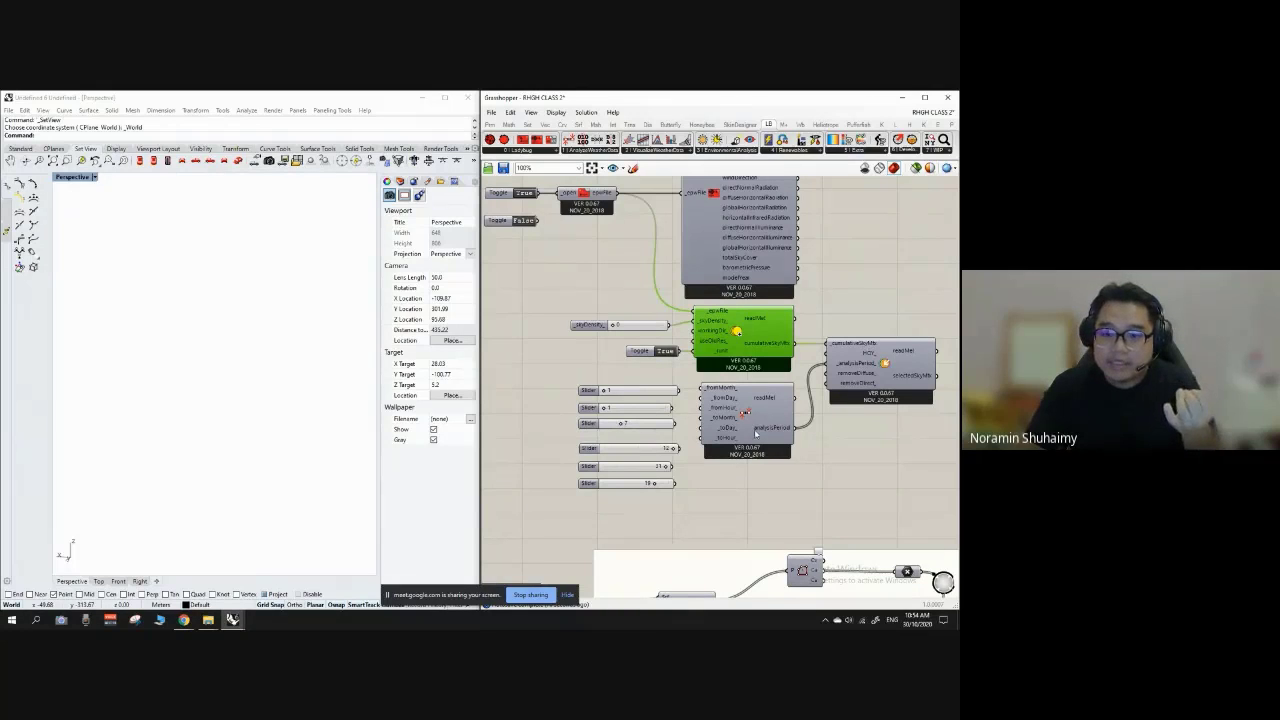
left_click(754, 505)
scroll(680, 420, "up", 4)
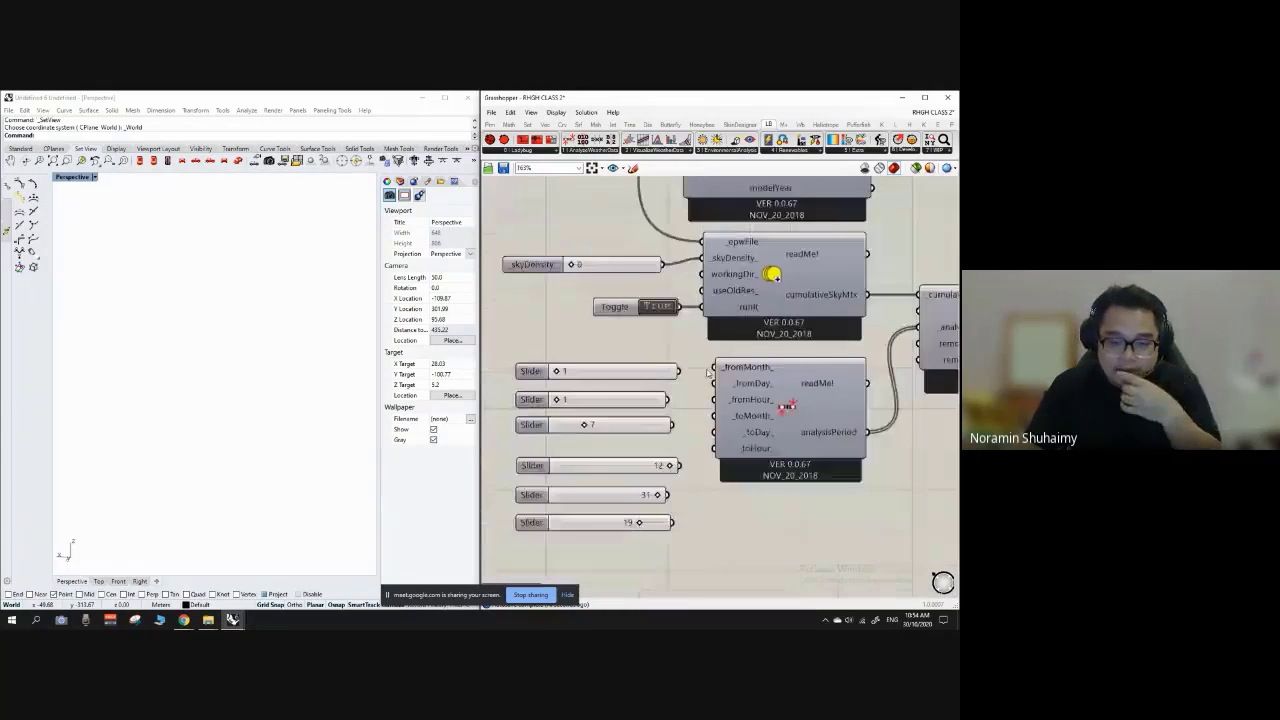
scroll(707, 372, "up", 2)
scroll(690, 370, "down", 1)
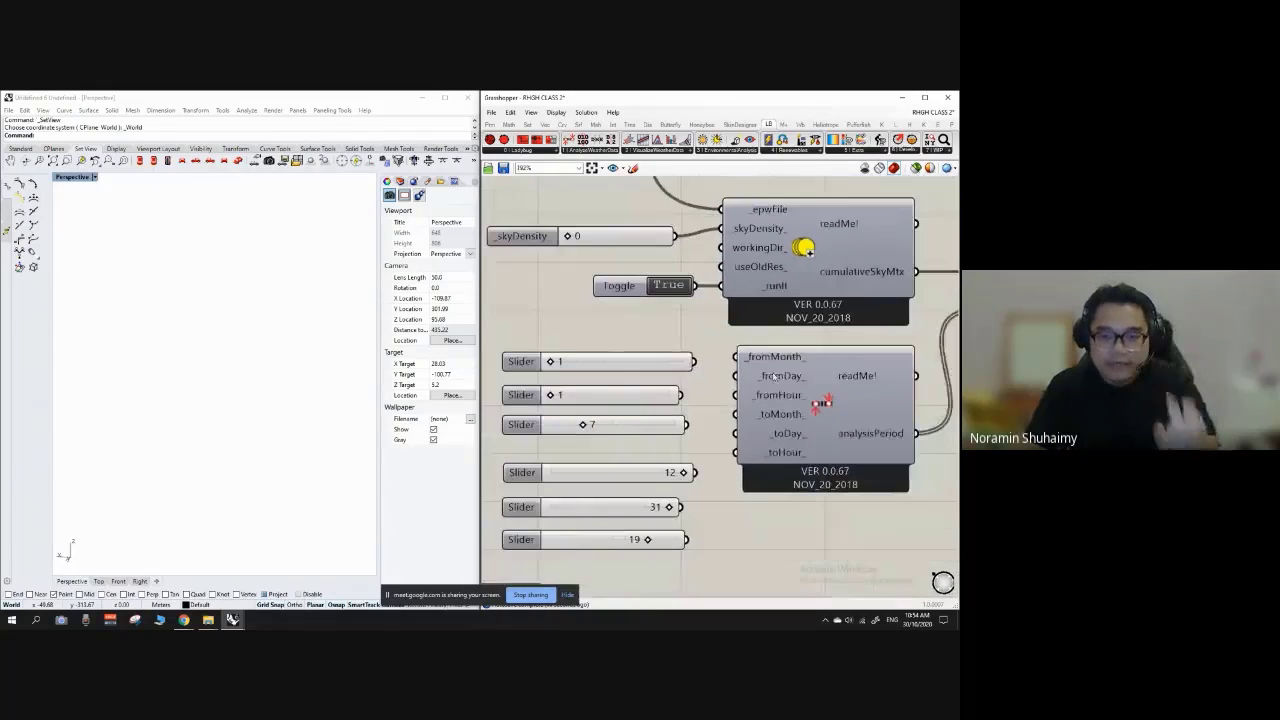
left_click_drag(774, 376, 782, 378)
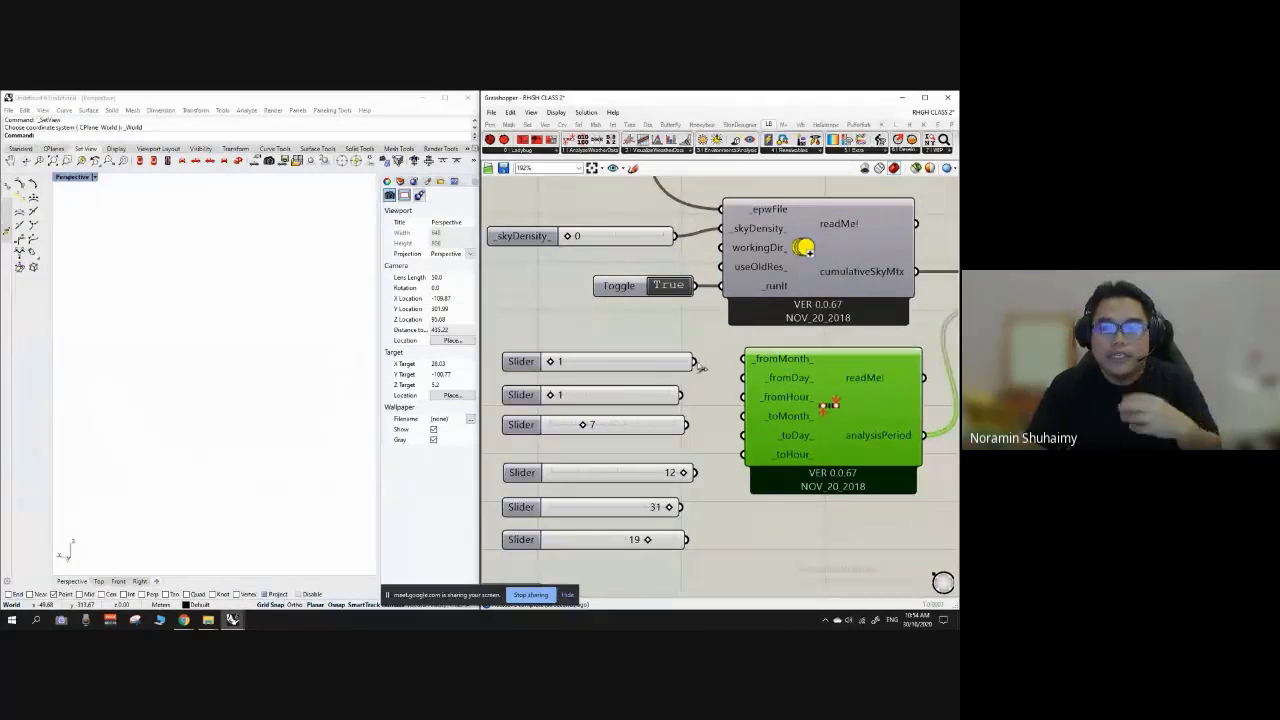
Step: Connect the six sliders in order to the Analysis Period inputs _fromMonth_, _fromDay_, _fromHour_, _toMonth_, _toDay_ and _toHour_
left_click_drag(694, 361, 742, 358)
left_click_drag(681, 395, 742, 377)
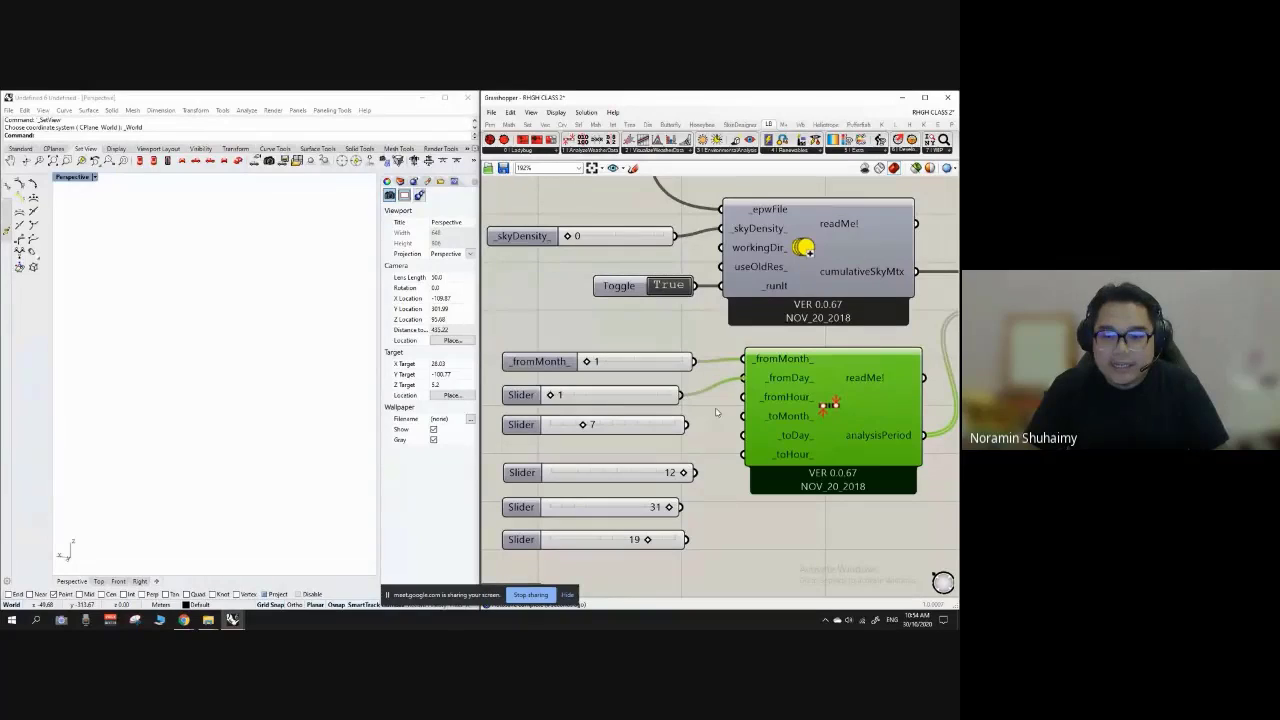
left_click_drag(688, 425, 792, 350)
left_click(786, 340)
scroll(740, 335, "down", 2)
scroll(705, 425, "up", 4)
left_click_drag(704, 452, 792, 377)
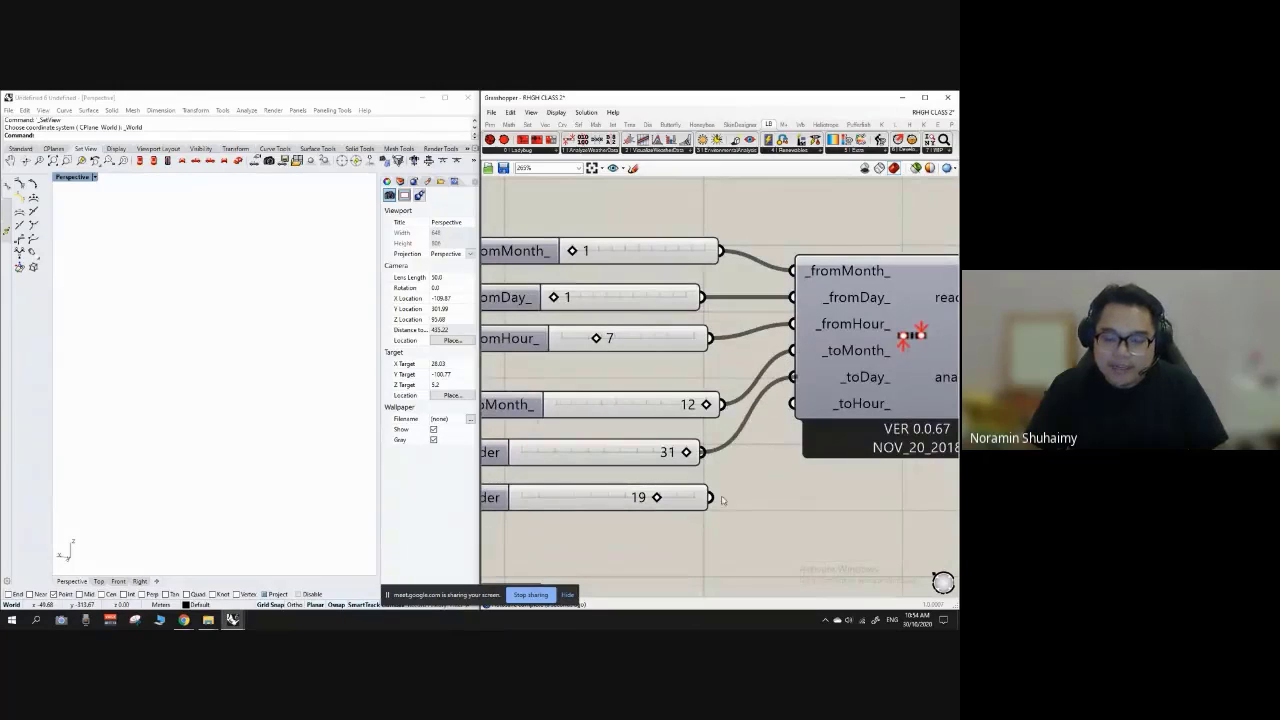
left_click_drag(710, 497, 800, 404)
Step: Move the Analysis Period component slightly down so it is centred against its six sliders
left_click_drag(822, 302, 815, 331)
scroll(812, 331, "down", 3)
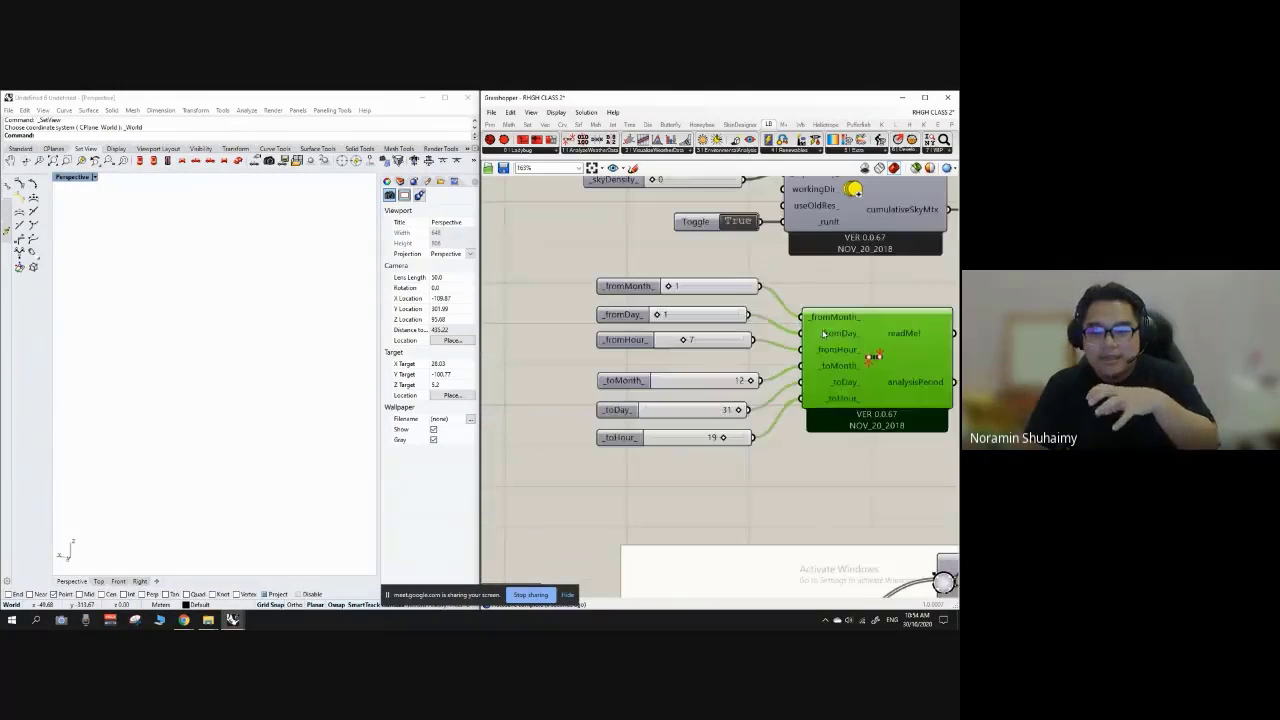
left_click(768, 328)
Step: Compare the new sky matrix setup with the reference group and identify the orange analysis component fed by selectSkyMtx
scroll(705, 312, "down", 3)
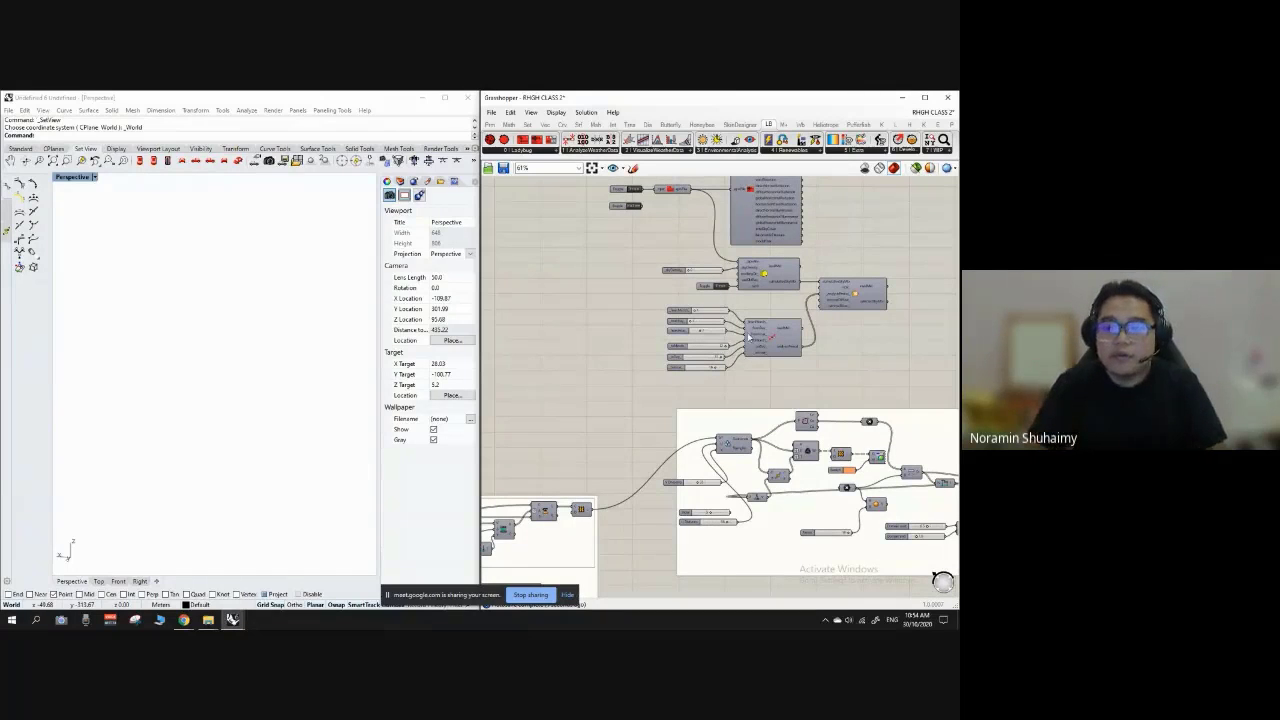
scroll(765, 330, "up", 4)
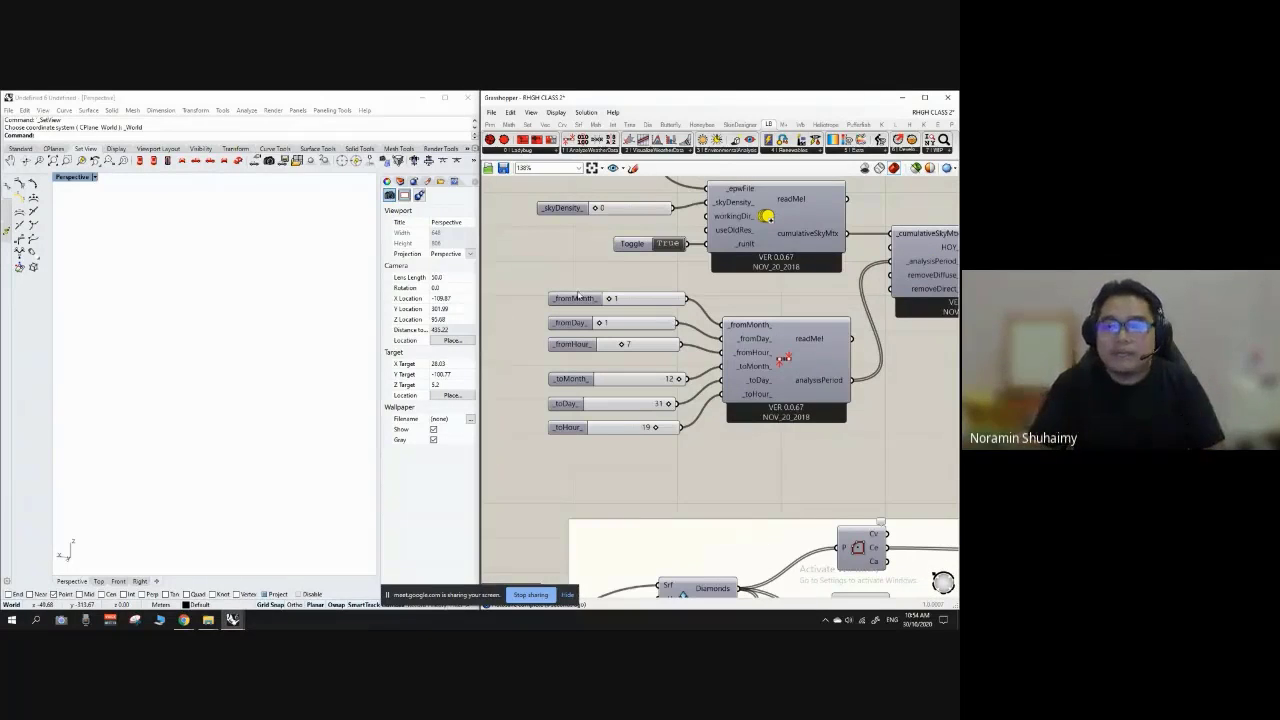
scroll(738, 267, "down", 5)
scroll(787, 267, "up", 3)
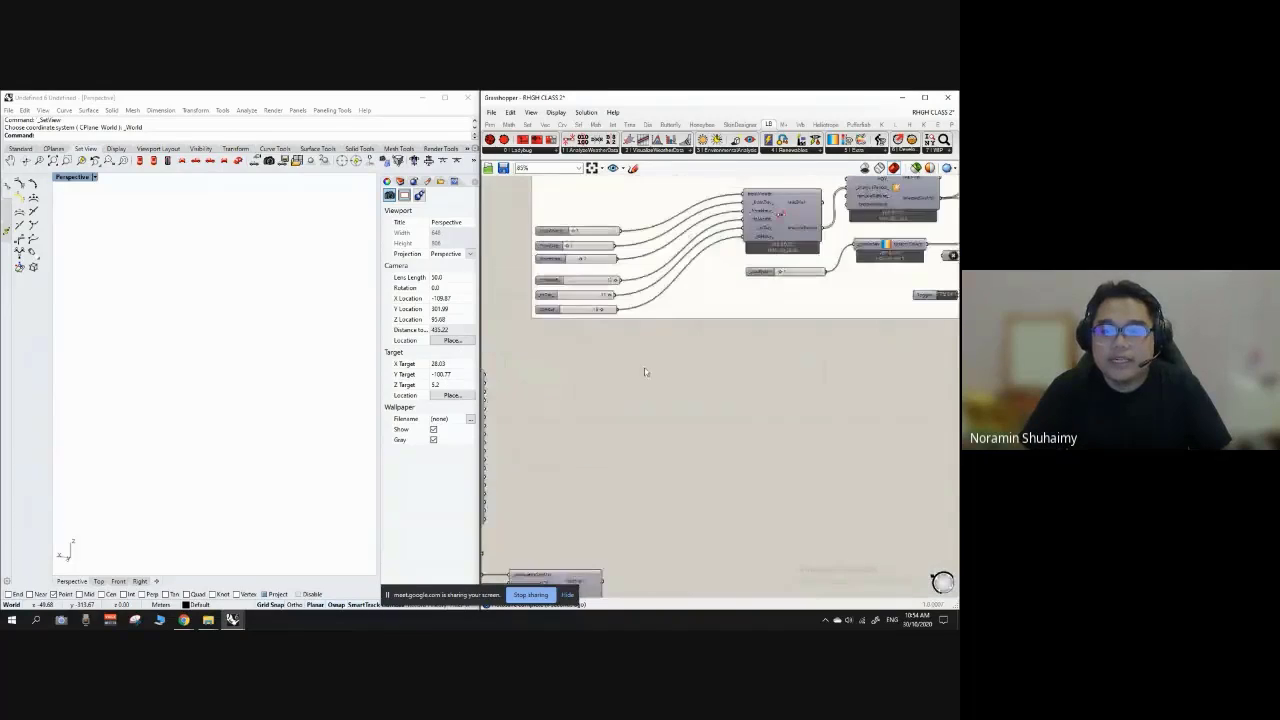
scroll(787, 267, "up", 3)
scroll(657, 383, "down", 5)
scroll(546, 477, "up", 4)
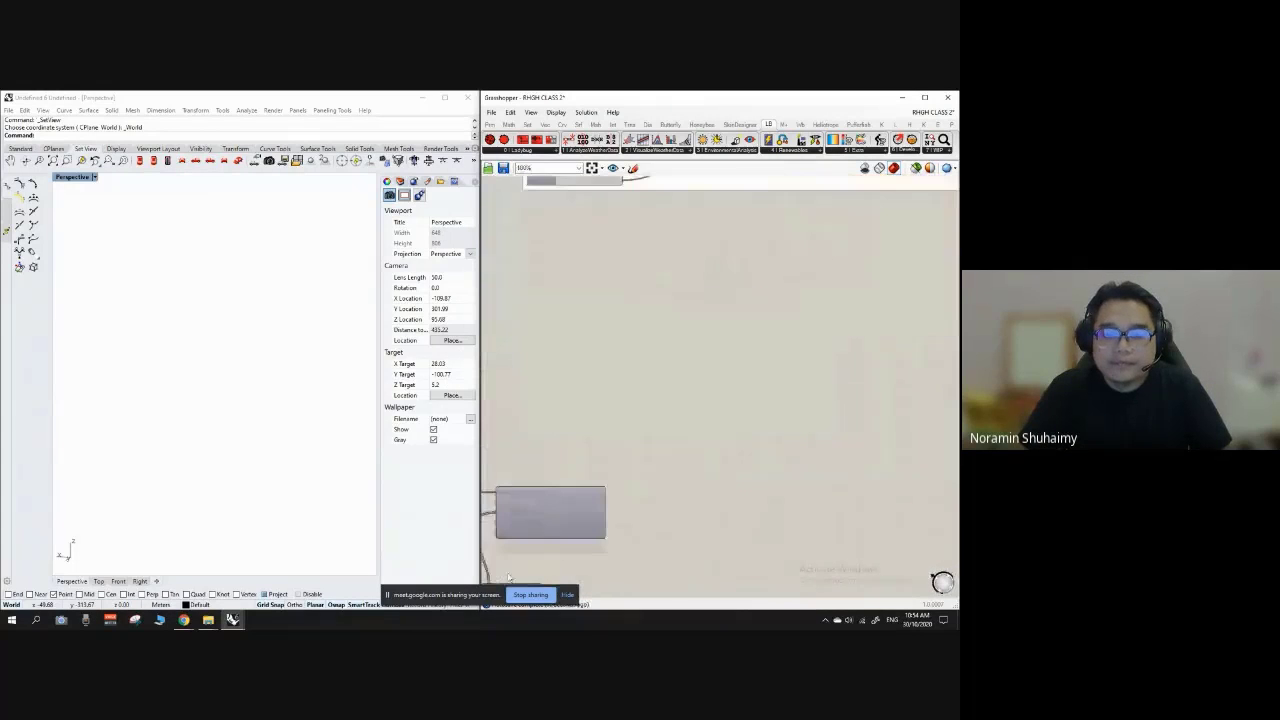
scroll(646, 410, "down", 4)
left_click(746, 257)
scroll(746, 257, "up", 4)
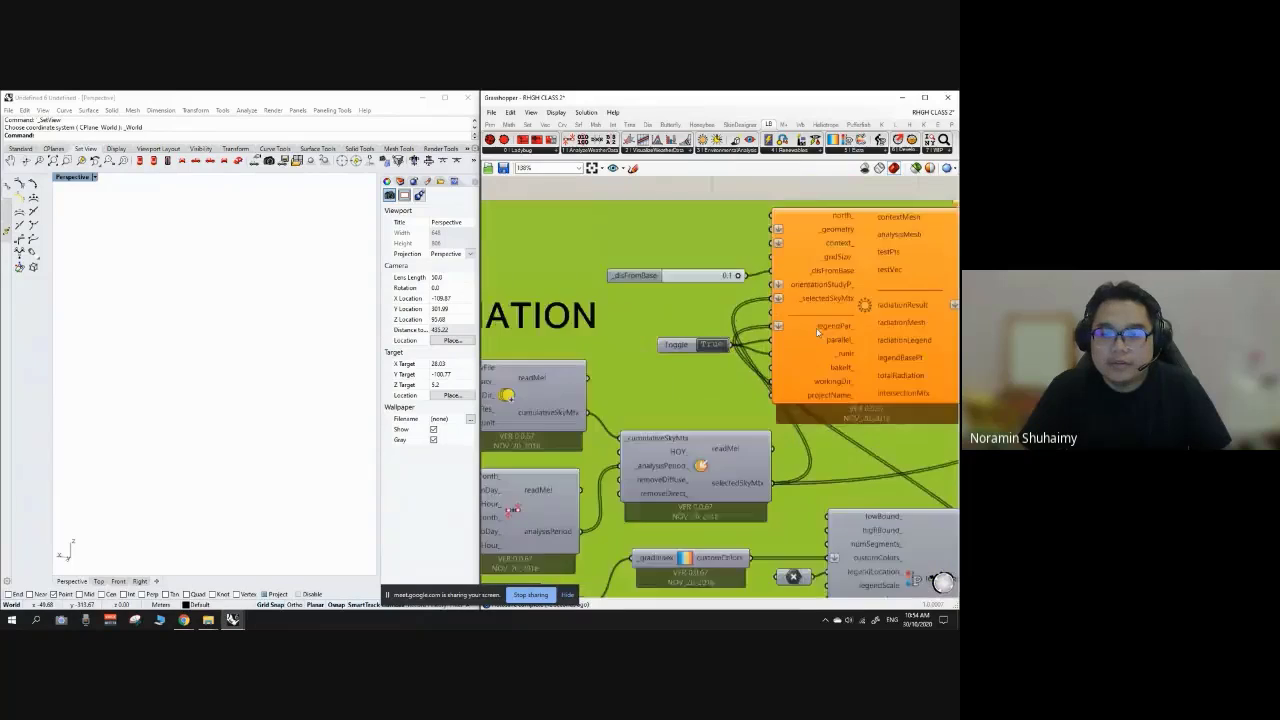
scroll(840, 256, "up", 3)
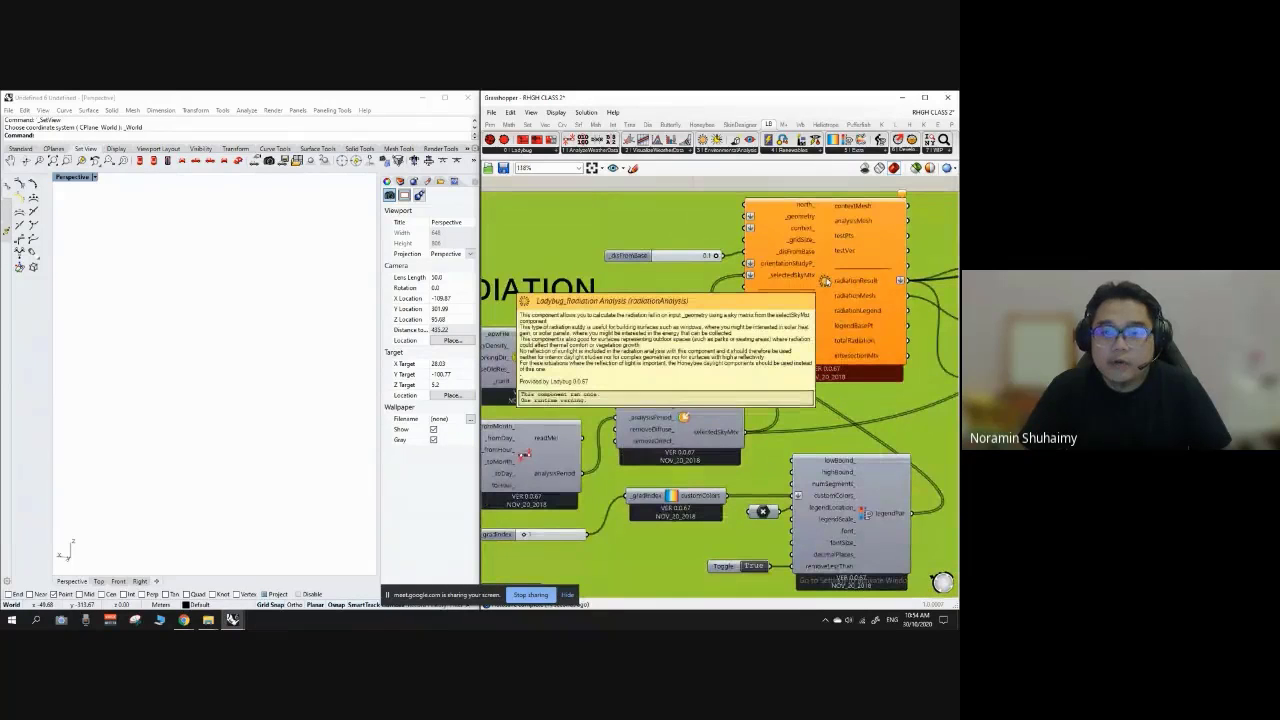
scroll(826, 262, "down", 6)
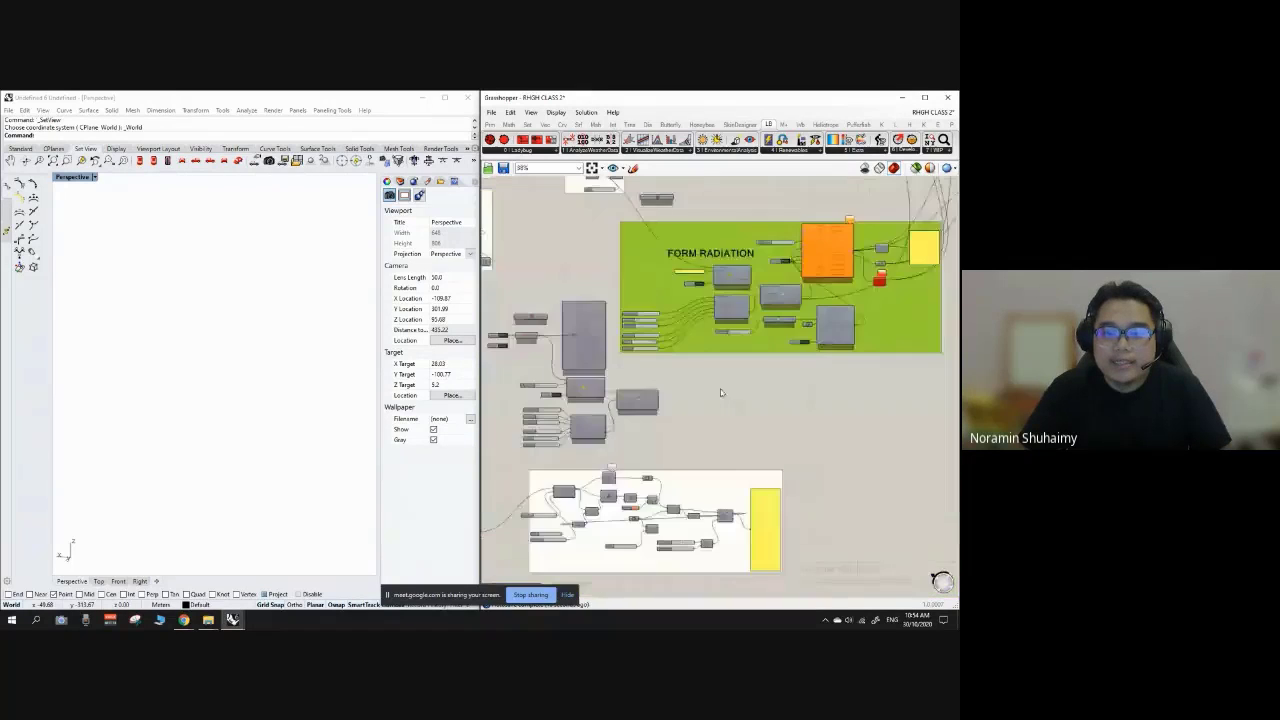
Step: Search for "radiat" and place a Ladybug_Radiation Analysis component to the right of the new selectSkyMtx component
scroll(718, 396, "up", 3)
double_click(702, 390)
type("radiat")
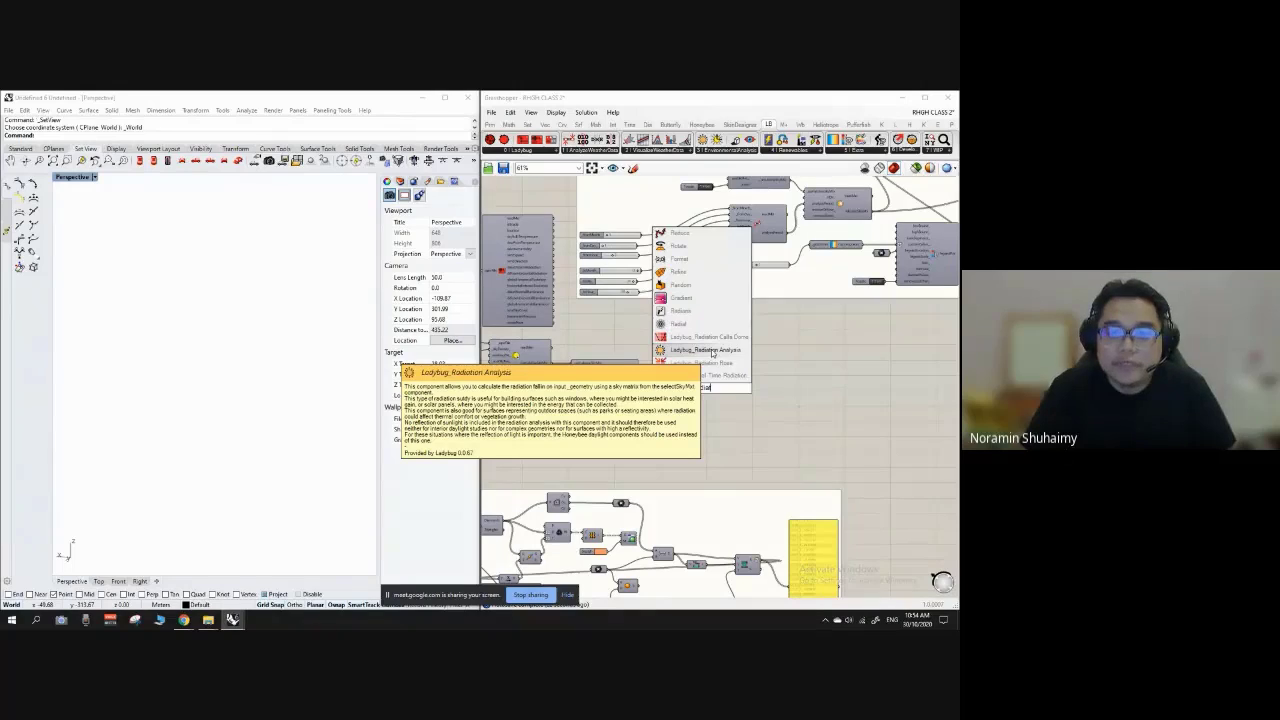
left_click(712, 350)
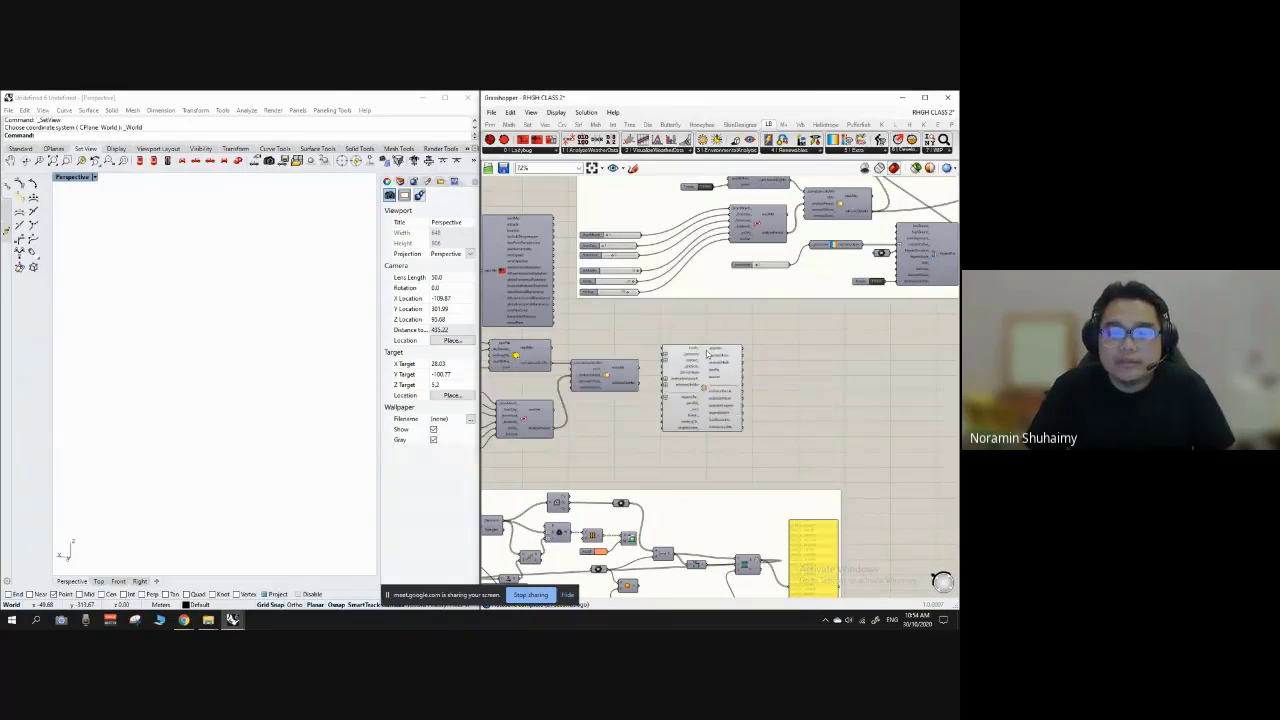
Step: Check in the FORM RADIATION group which Radiation Analysis input receives the selectedSkyMtx output
scroll(735, 323, "up", 2)
right_click_drag(735, 323, 648, 389)
scroll(648, 389, "down", 3)
scroll(726, 195, "up", 2)
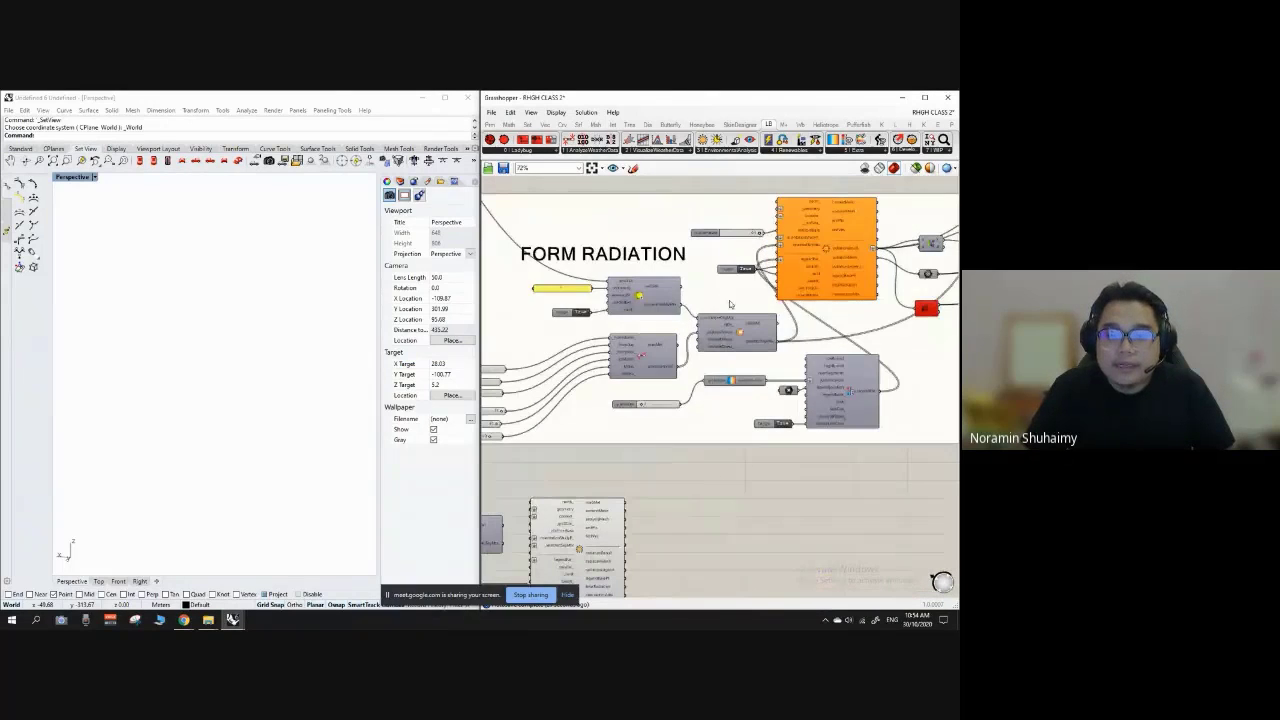
mouse_move(729, 301)
left_mouse_down()
mouse_move(731, 277)
mouse_move(733, 321)
left_mouse_up()
scroll(761, 226, "up", 2)
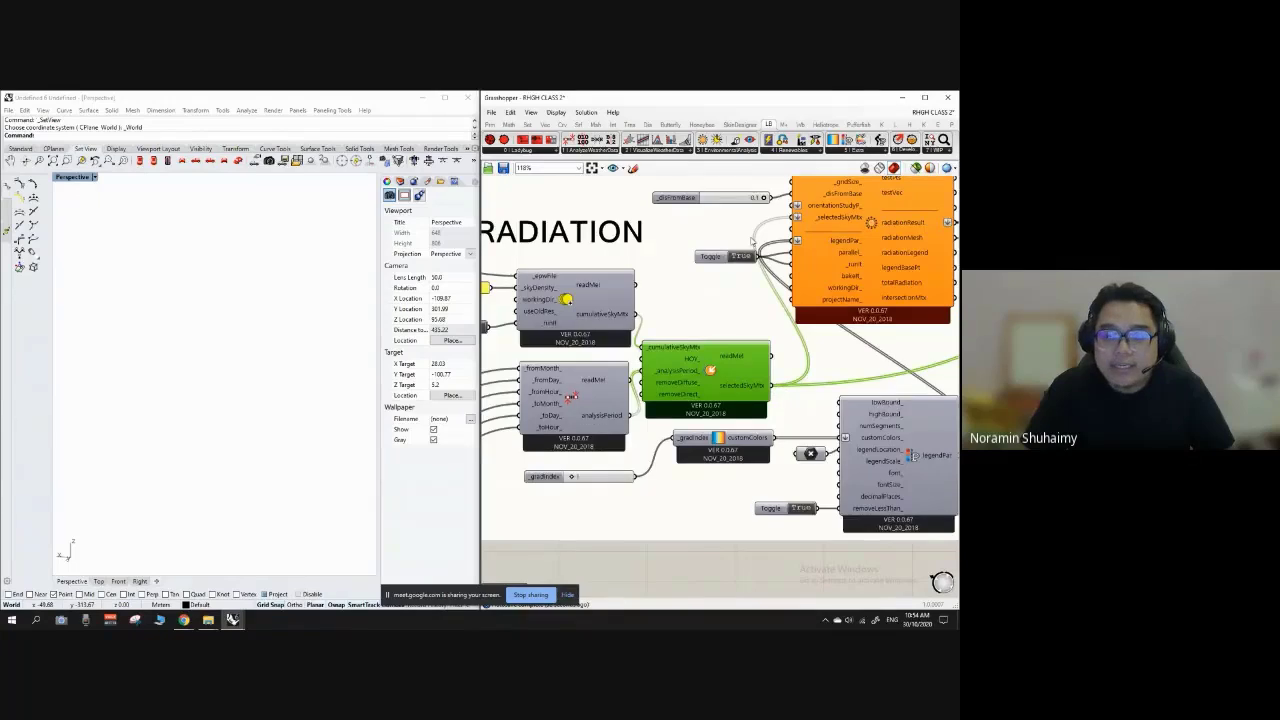
scroll(753, 240, "down", 3)
scroll(532, 530, "up", 1)
Step: Position the new Radiation Analysis component and connect the selectSkyMtx component's selectedSkyMtx output to its _selectedSkyMtx input
right_click_drag(532, 530, 606, 446)
scroll(605, 446, "up", 3)
left_click_drag(704, 400, 722, 390)
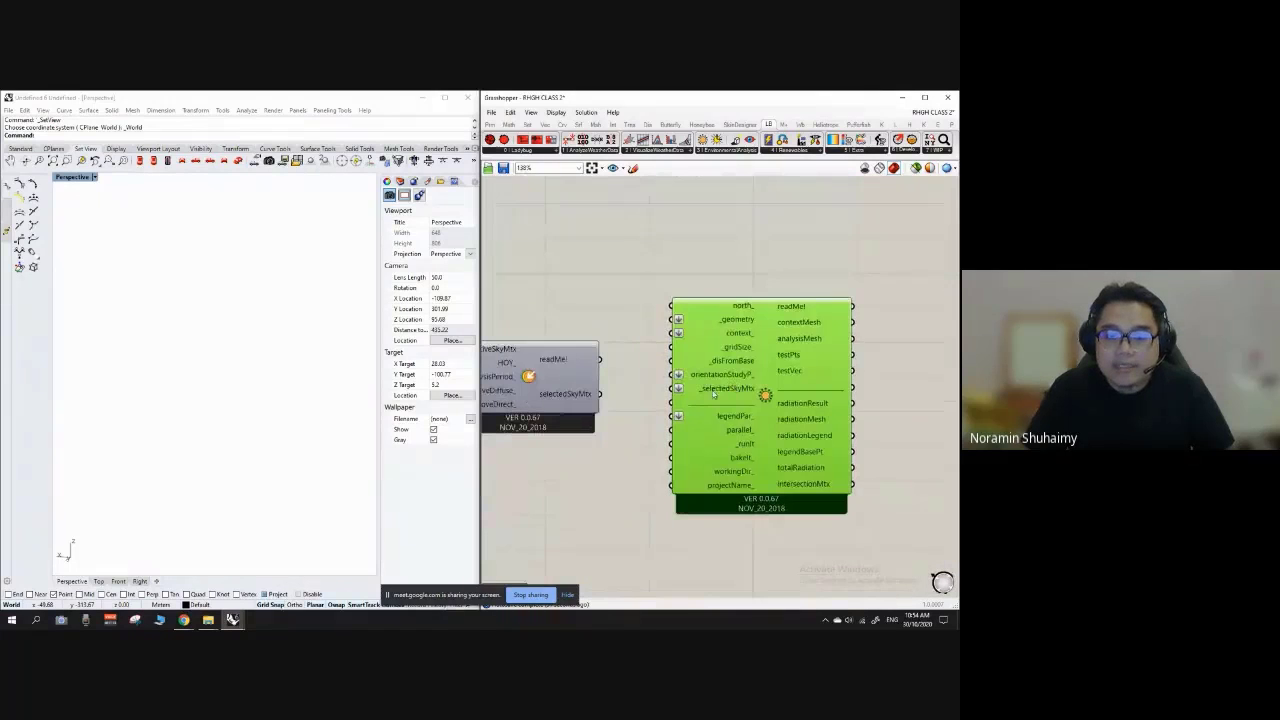
left_click_drag(599, 393, 671, 389)
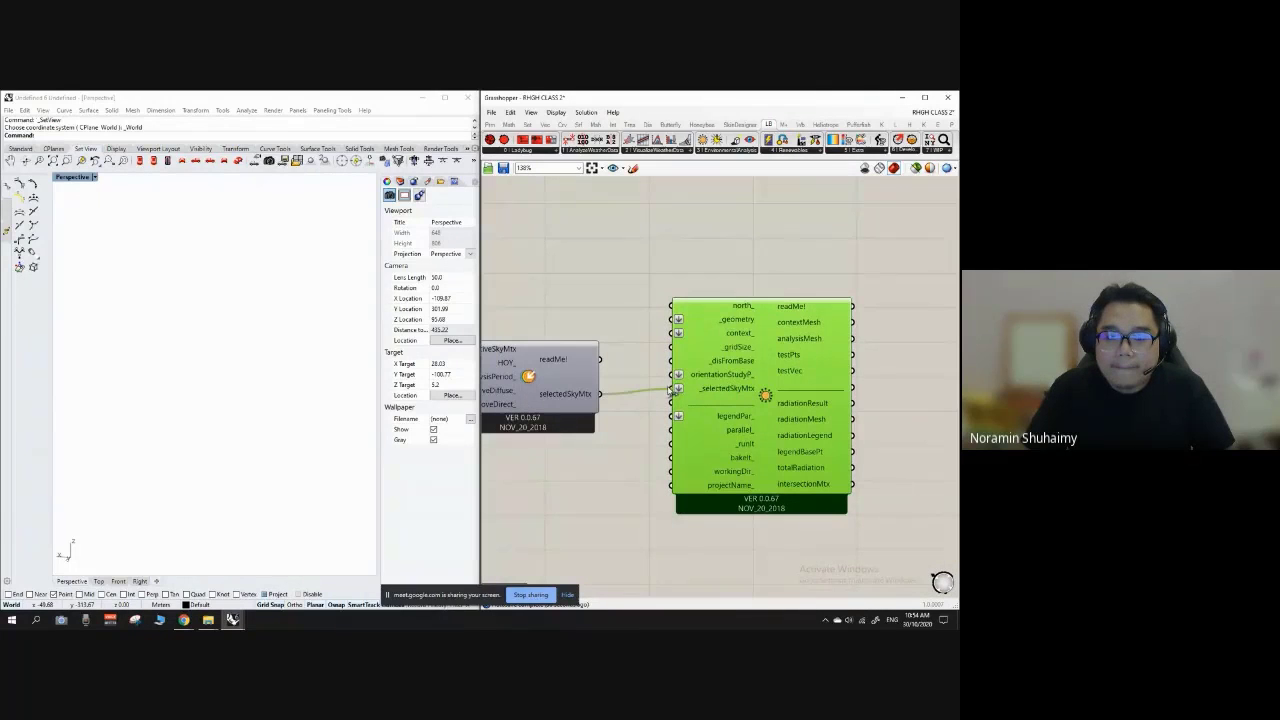
Step: Move the new Radiation Analysis component slightly higher than the selectSkyMtx component and deselect it
scroll(690, 390, "down", 1)
left_click_drag(725, 320, 725, 285)
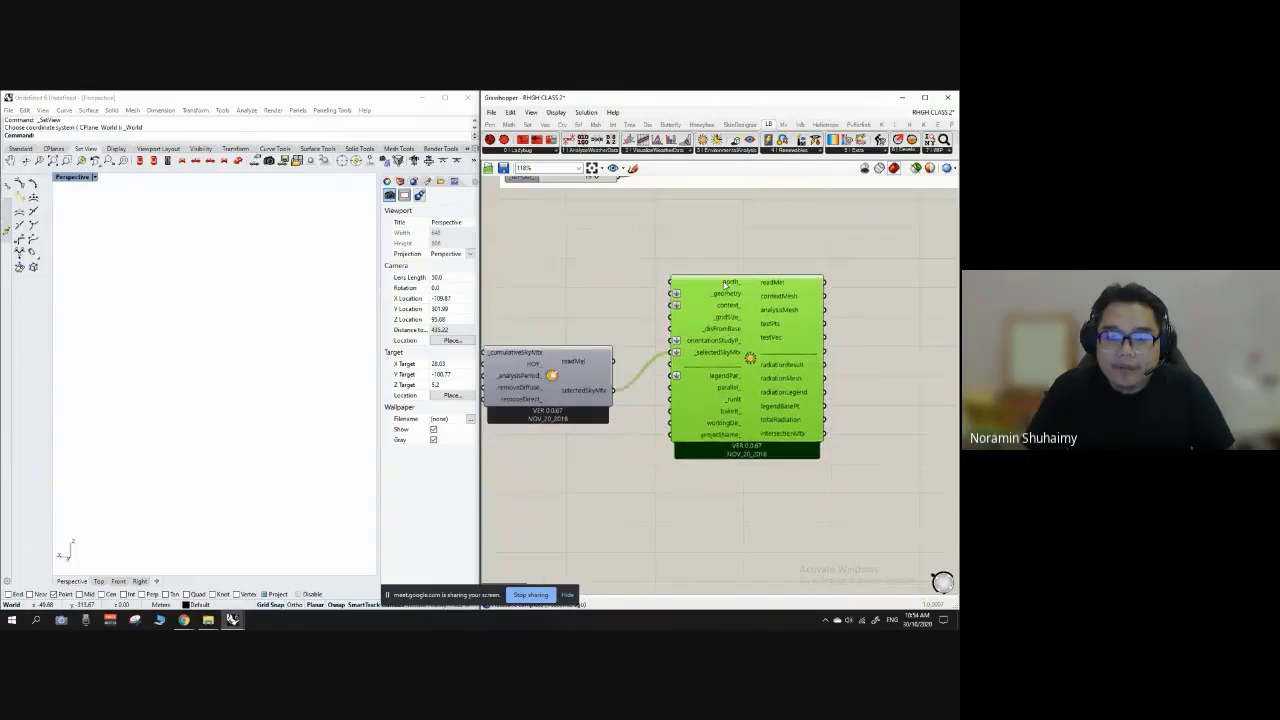
left_click(729, 247)
scroll(725, 290, "up", 3)
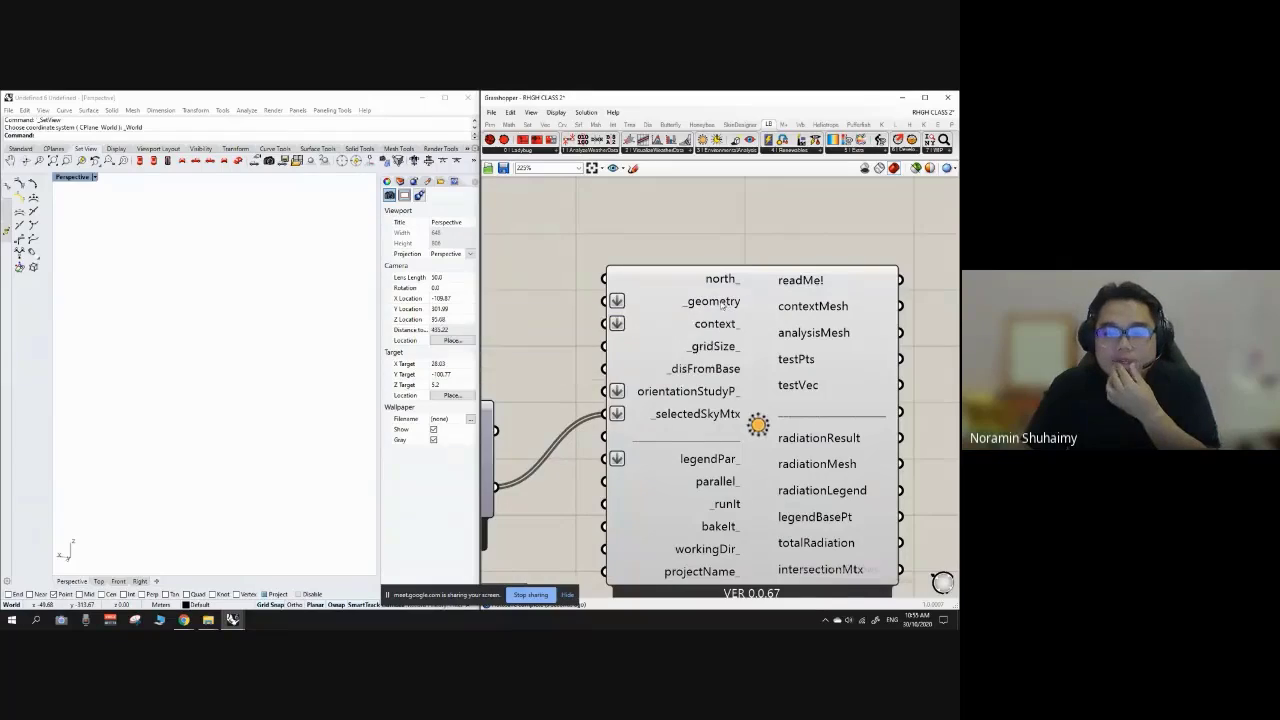
scroll(718, 302, "down", 2)
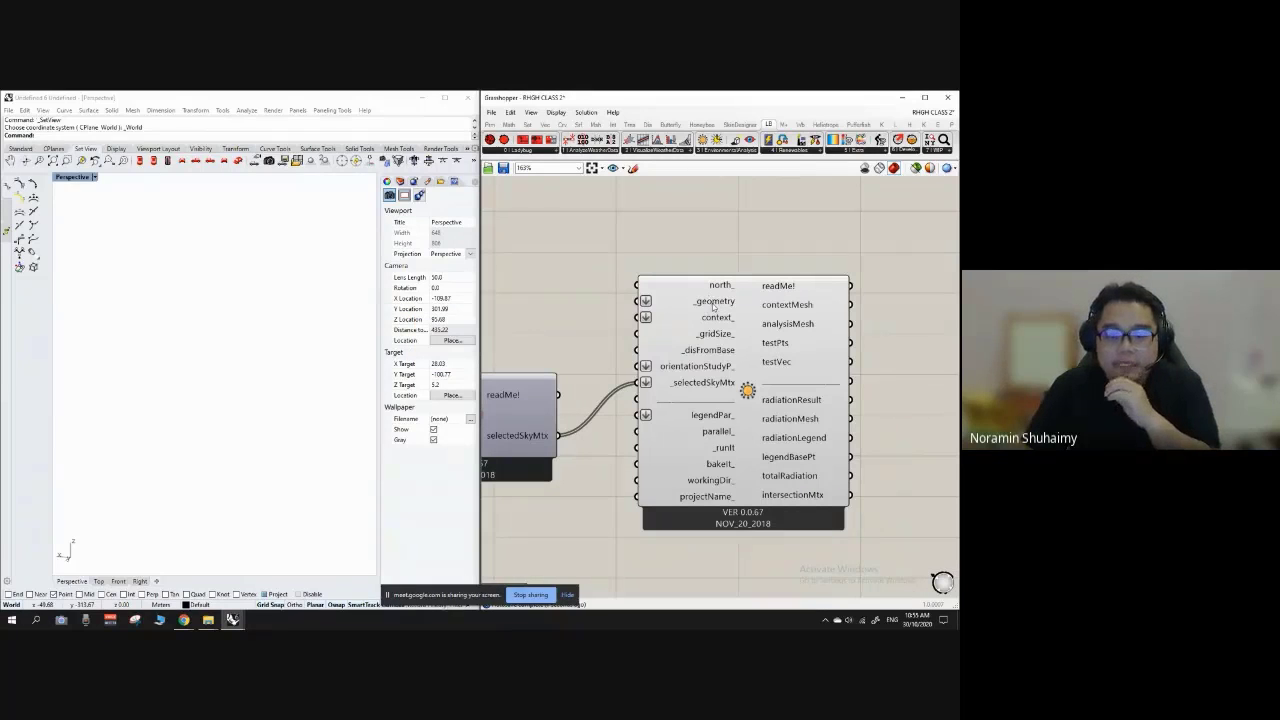
mouse_move(713, 307)
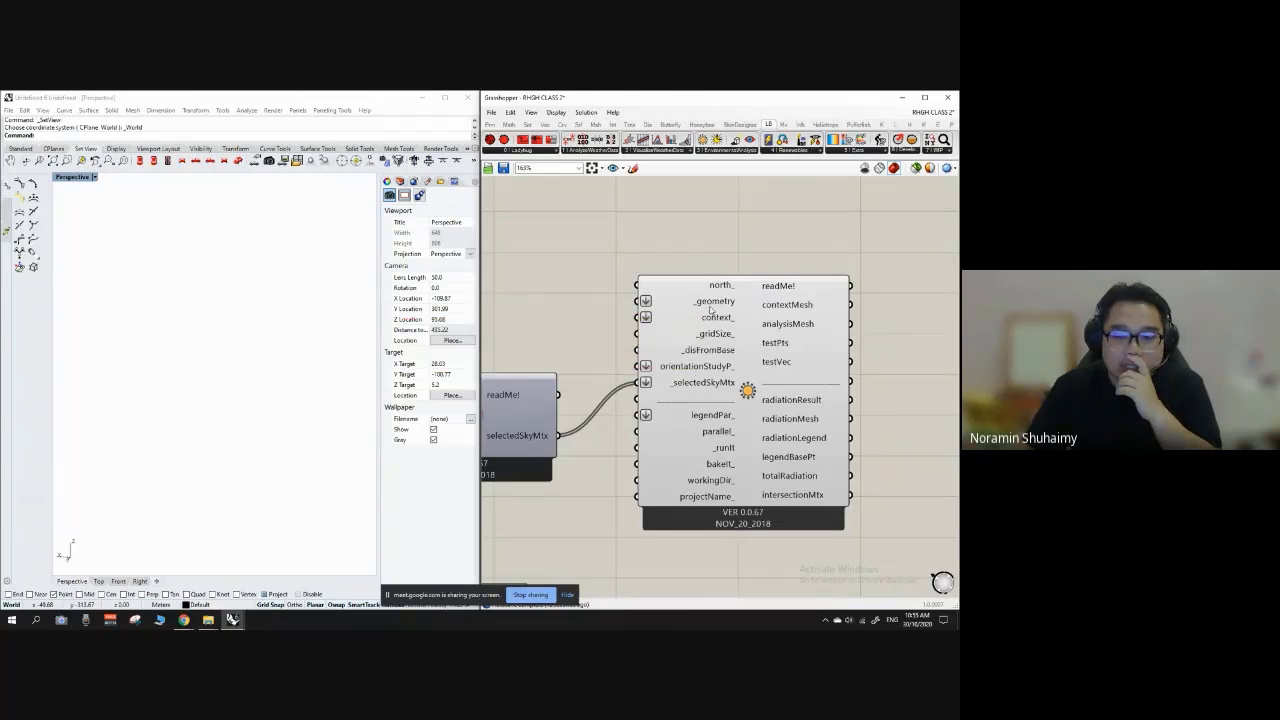
scroll(717, 313, "down", 5)
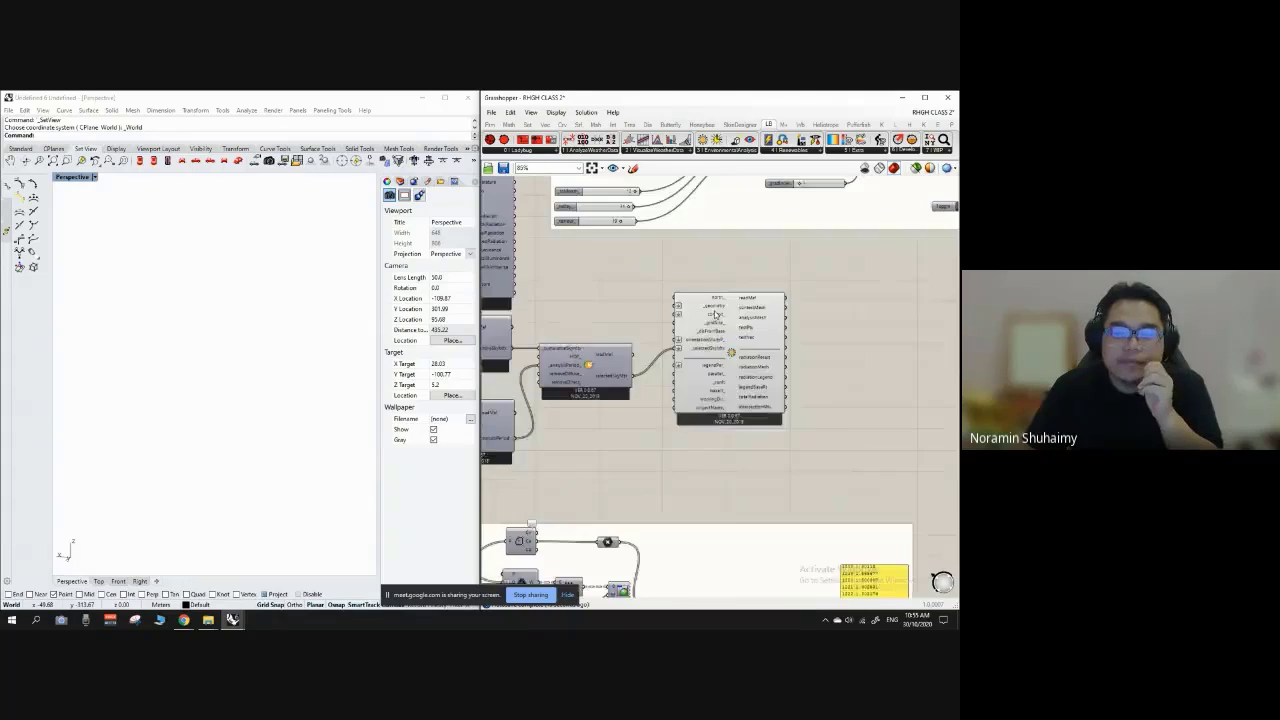
Step: Duplicate the Boolean toggle feeding the new cumulative sky matrix component and place the copy below the selectSkyMtx component
scroll(705, 300, "up", 4)
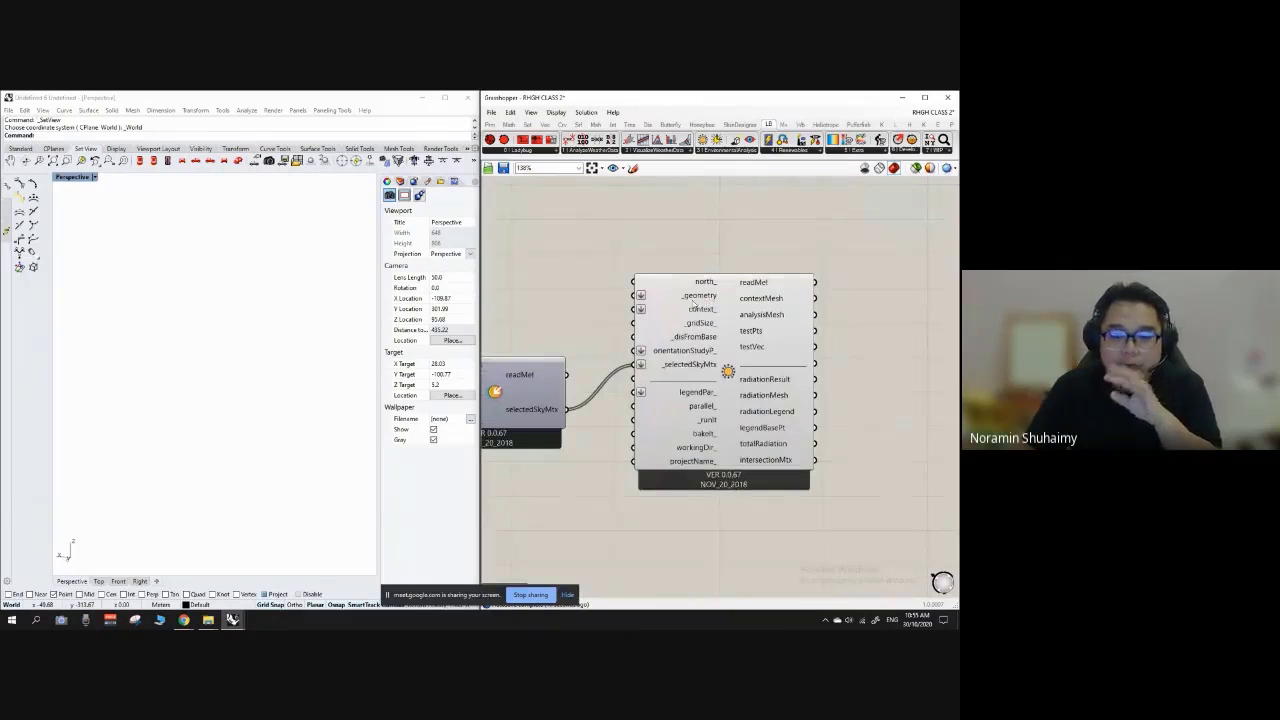
scroll(604, 388, "down", 9)
scroll(672, 285, "up", 10)
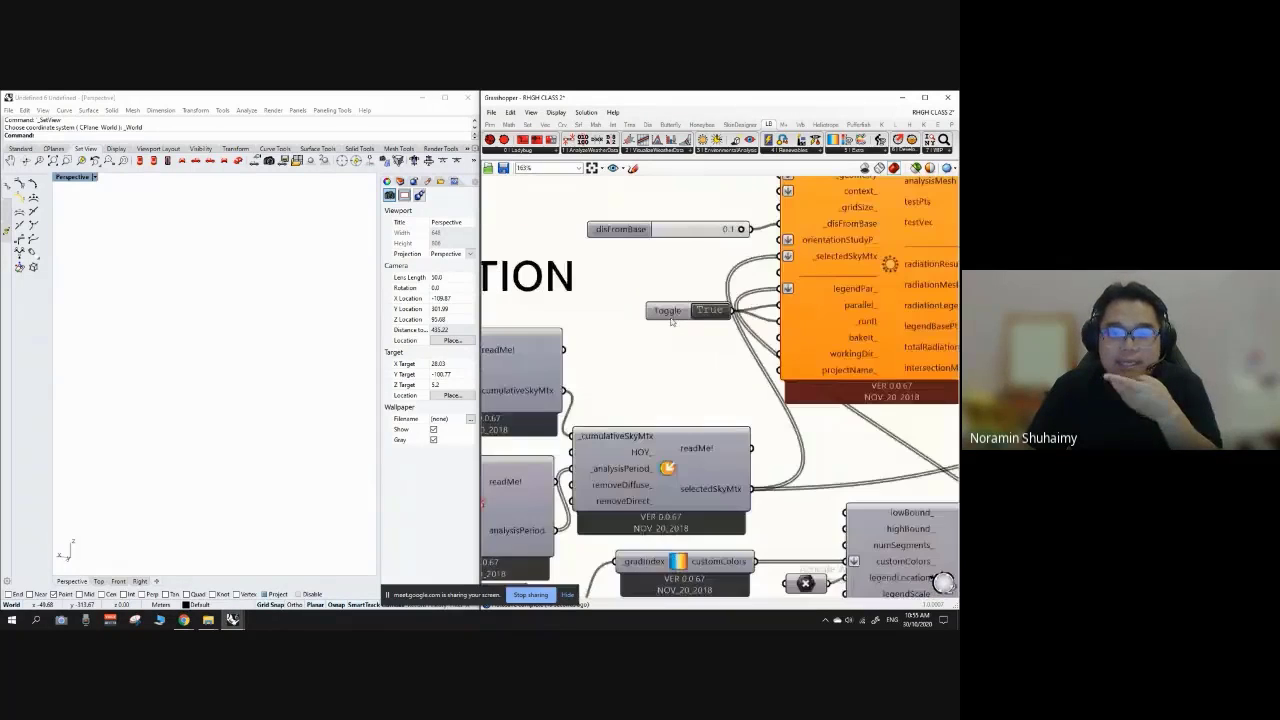
left_click(671, 321)
scroll(671, 321, "down", 5)
scroll(803, 341, "up", 3)
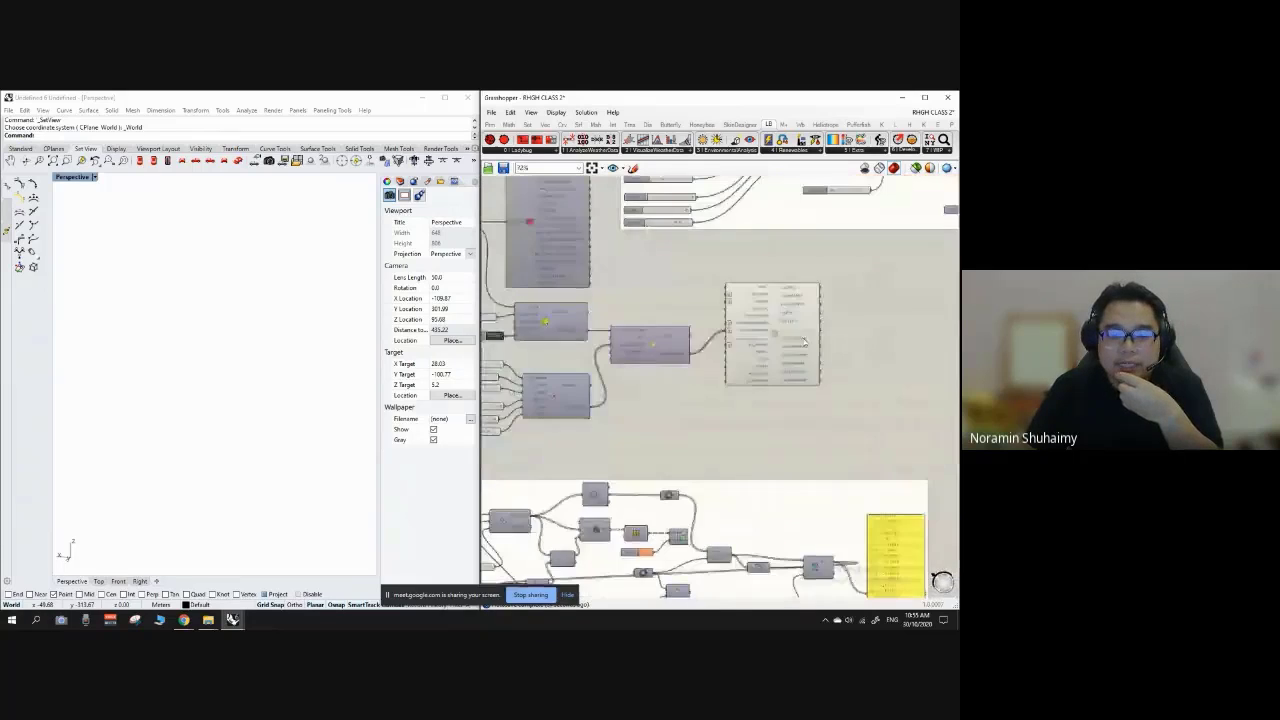
scroll(803, 341, "up", 5)
left_click(570, 321)
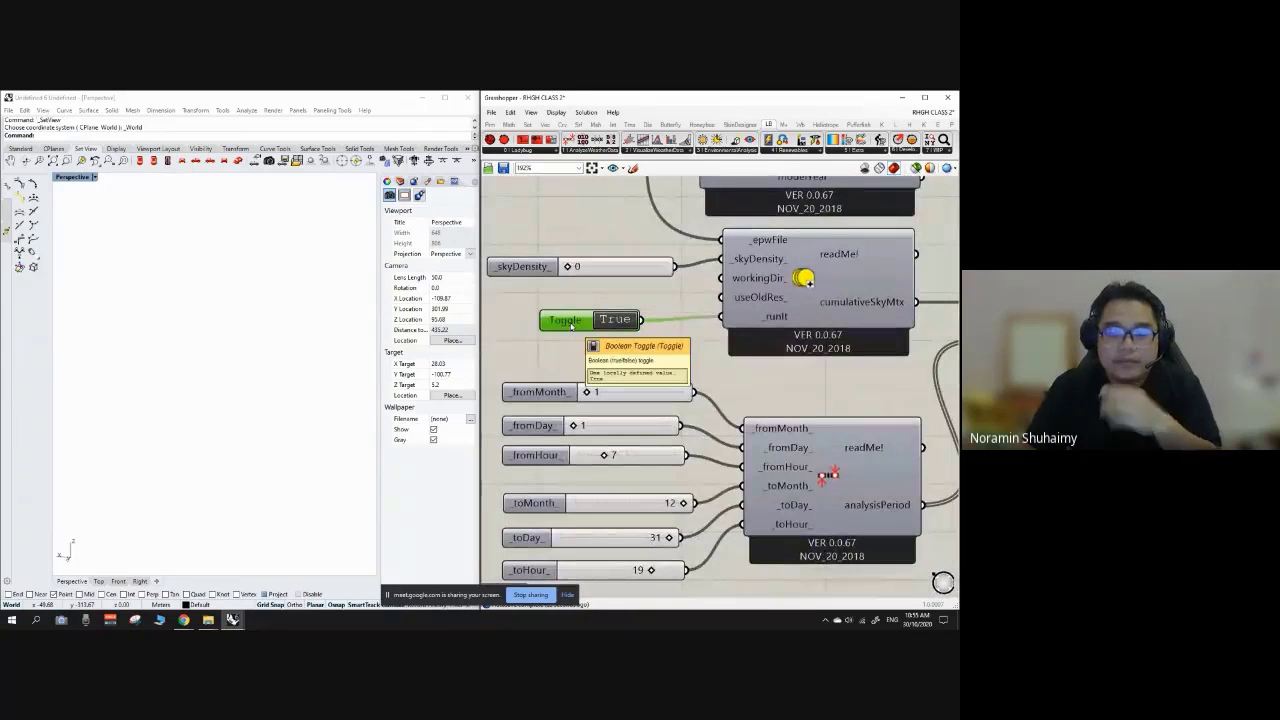
key("ctrl+c")
key("ctrl+v")
left_click_drag(571, 326, 683, 366)
Step: Check in the FORM RADIATION group which Radiation Analysis inputs the Boolean toggle feeds
scroll(546, 339, "down", 7)
scroll(717, 367, "up", 3)
scroll(682, 430, "down", 4)
scroll(843, 224, "up", 4)
right_click_drag(843, 224, 650, 292)
scroll(755, 253, "up", 3)
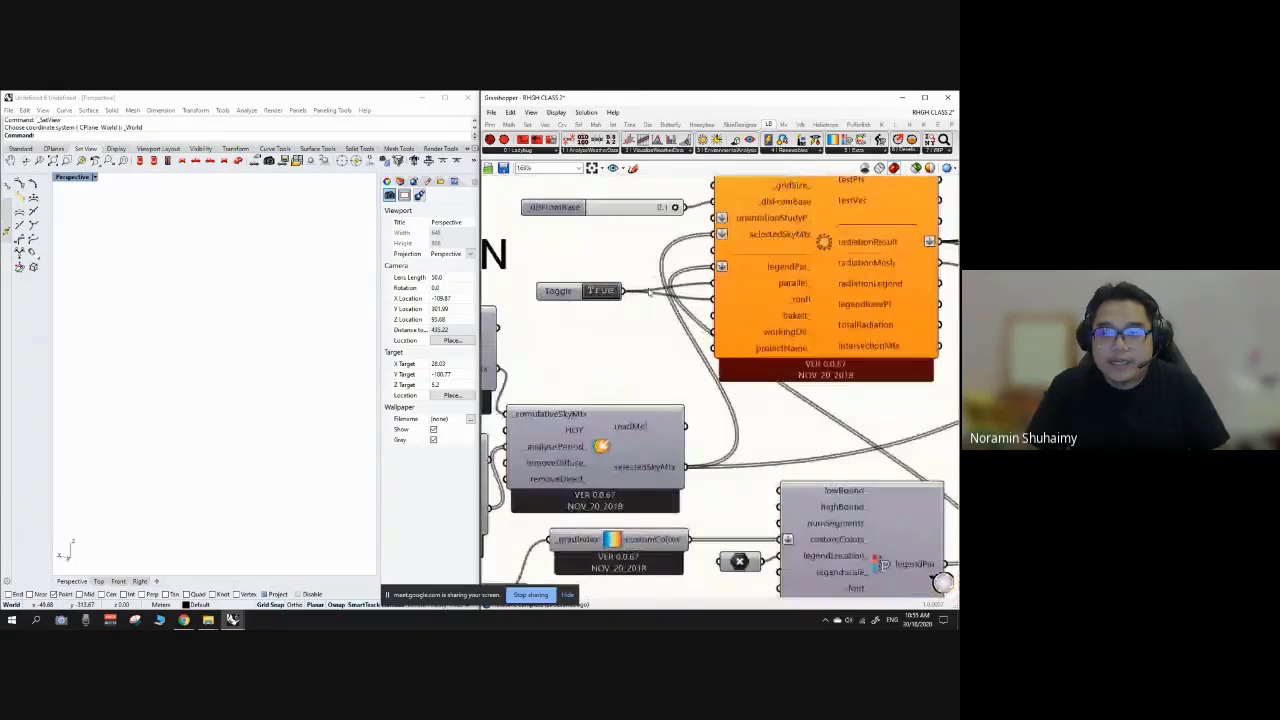
left_click_drag(592, 289, 604, 316)
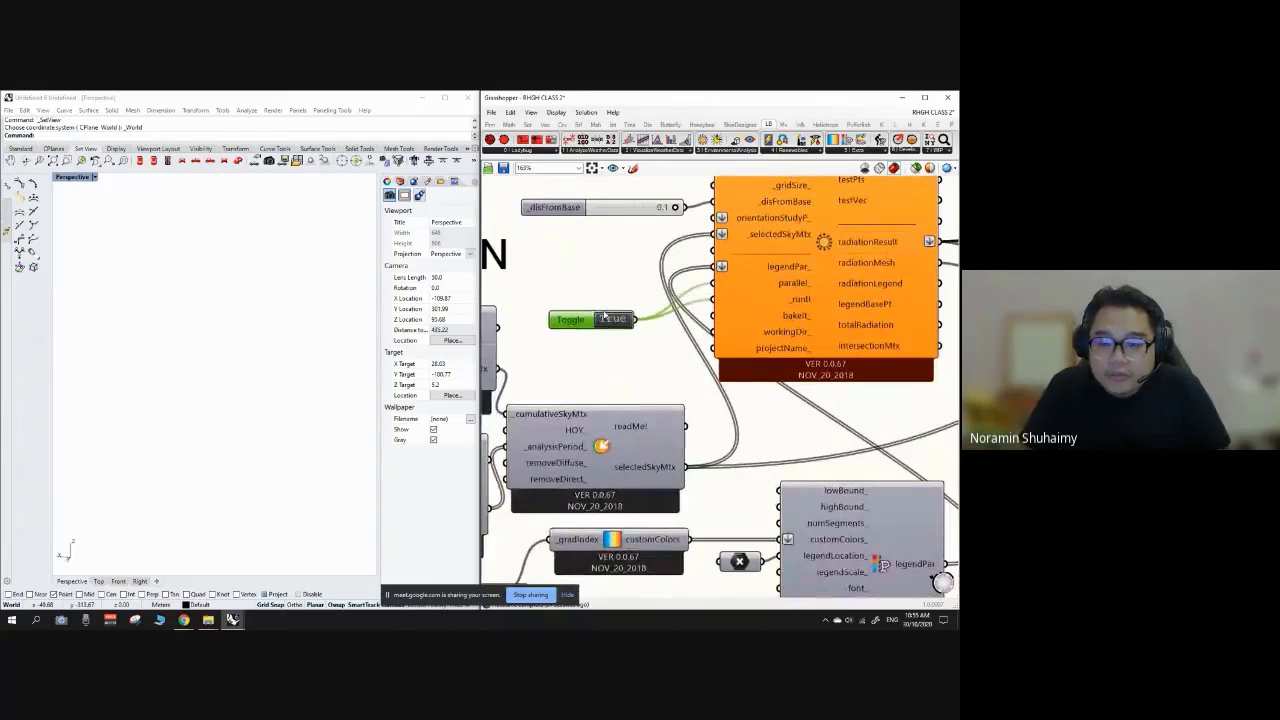
scroll(731, 264, "up", 2)
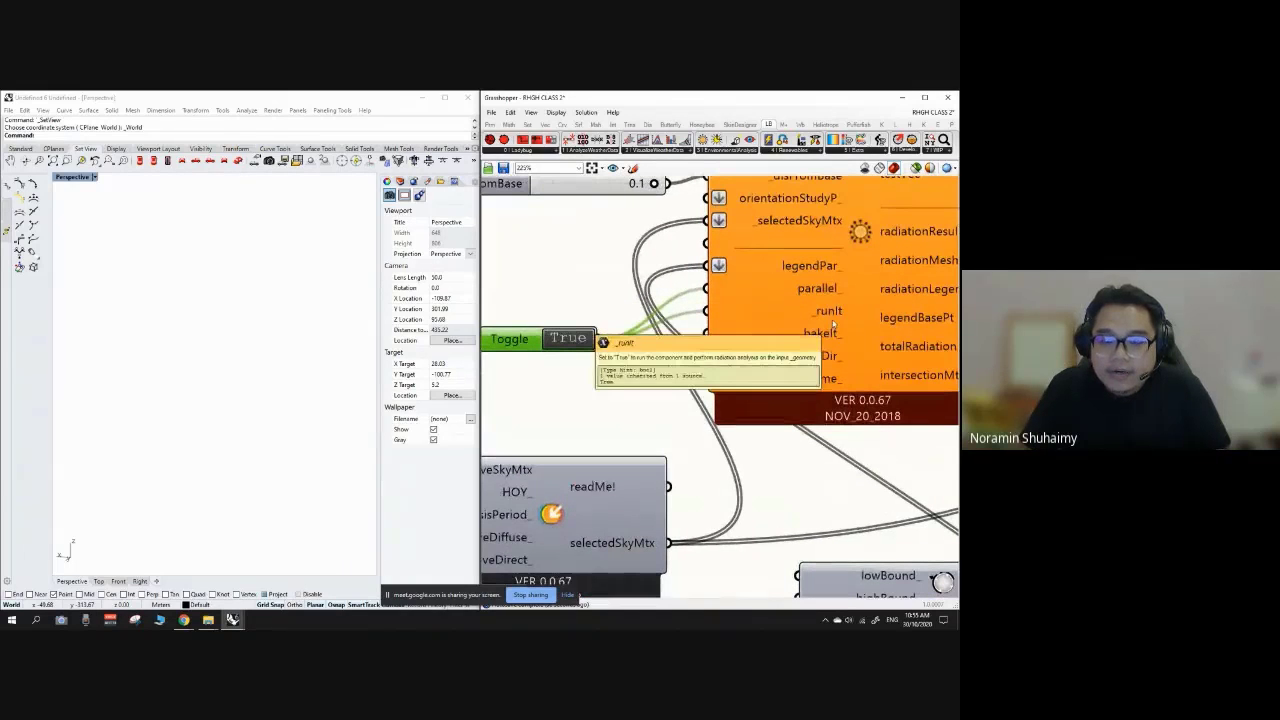
scroll(808, 245, "down", 6)
scroll(655, 410, "up", 6)
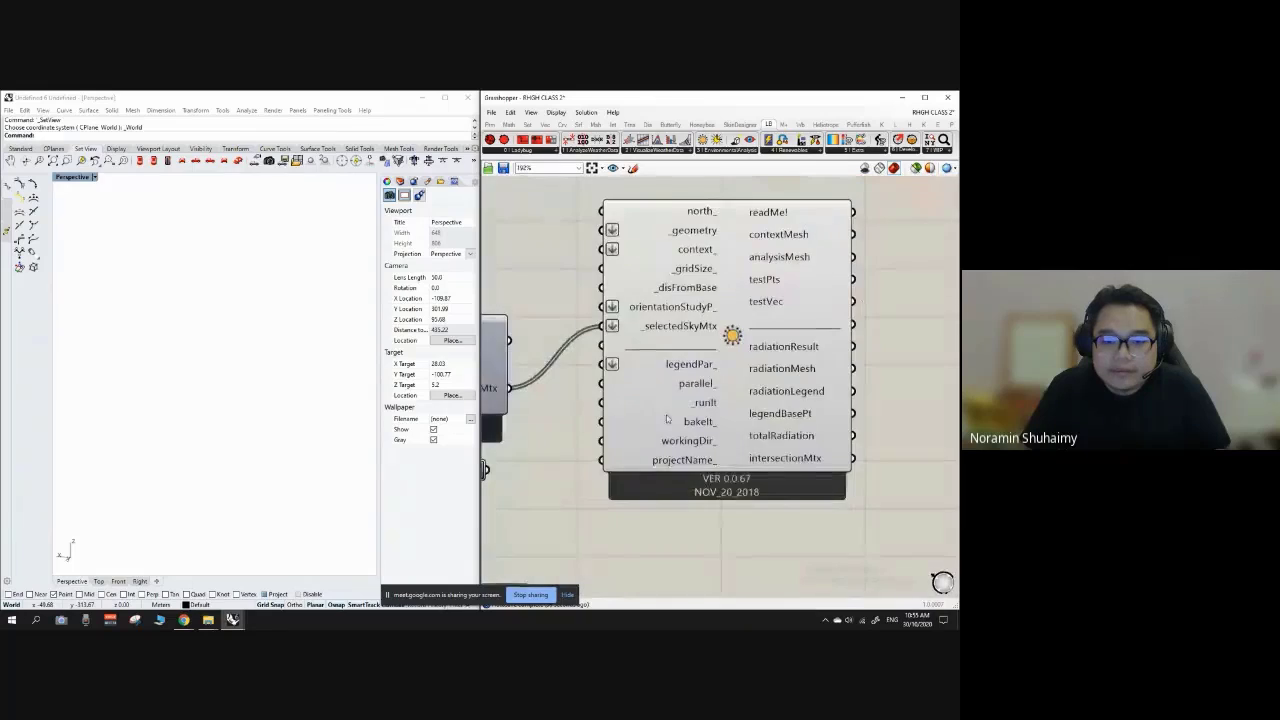
Step: Set the copied toggle to False and connect it to the new Radiation Analysis component's parallel_ and _runIt inputs
scroll(784, 357, "down", 4)
scroll(555, 423, "up", 4)
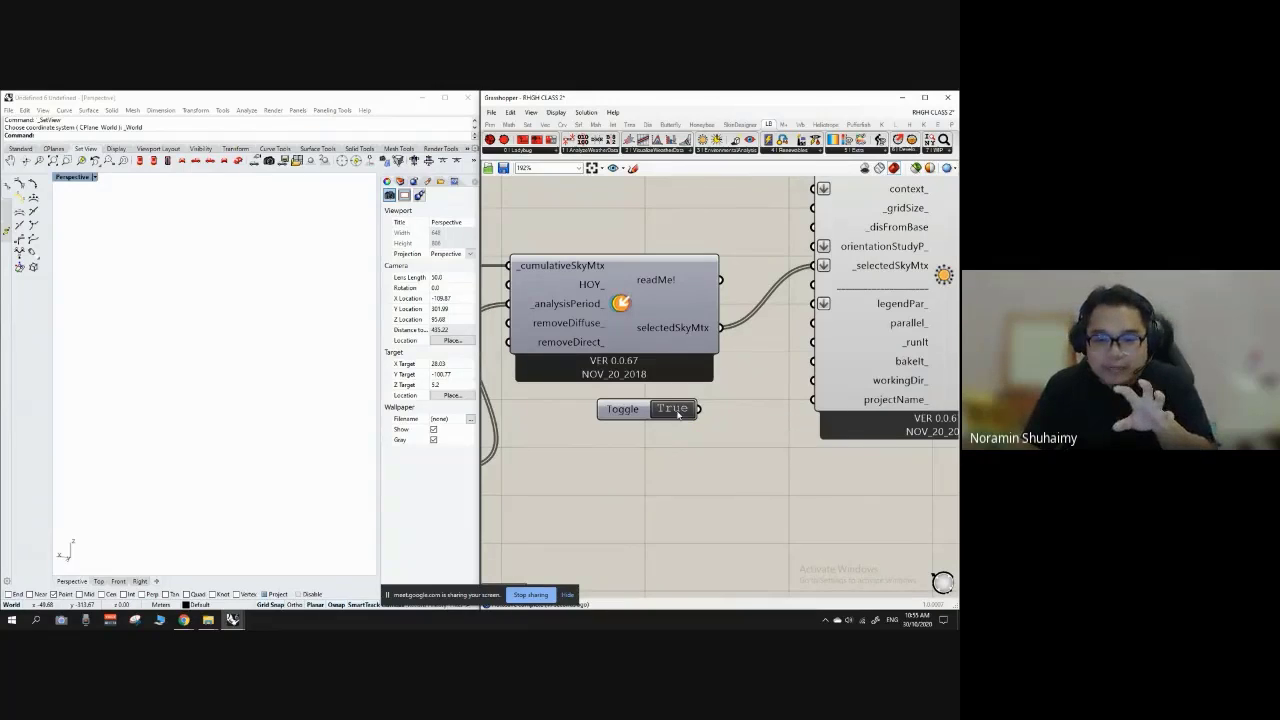
double_click(678, 412)
scroll(688, 424, "up", 1)
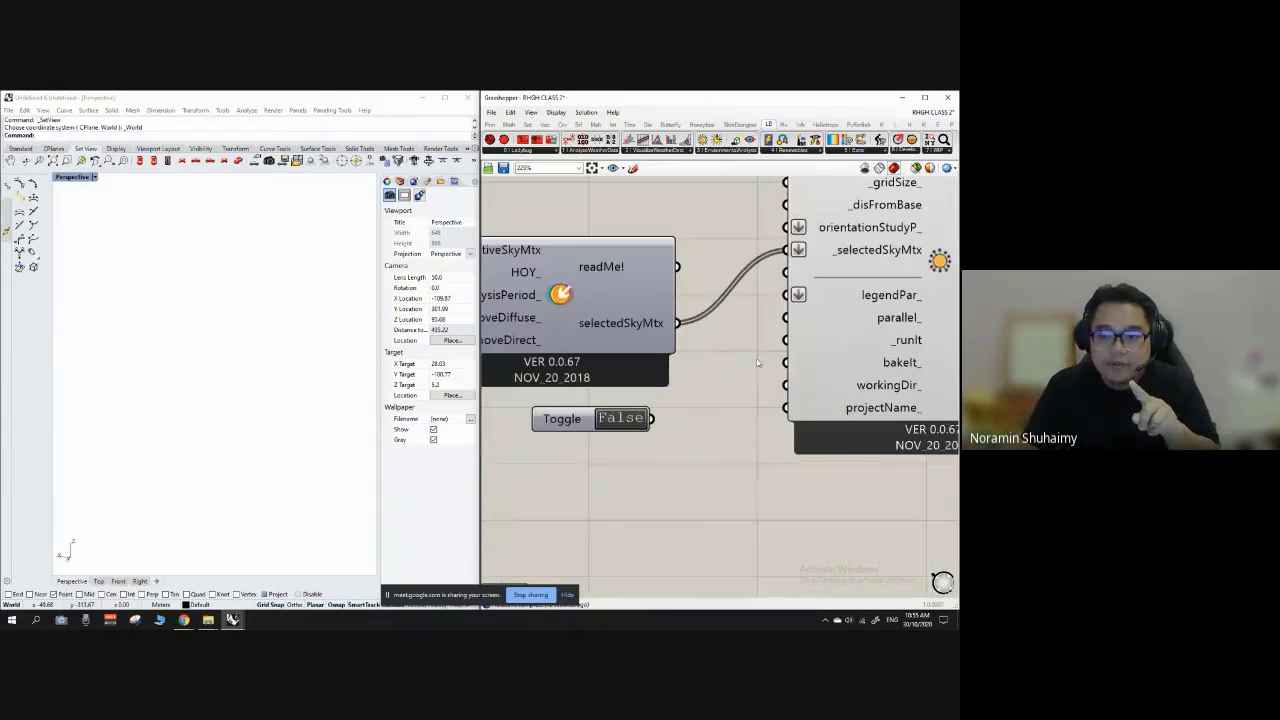
left_click_drag(652, 419, 786, 317)
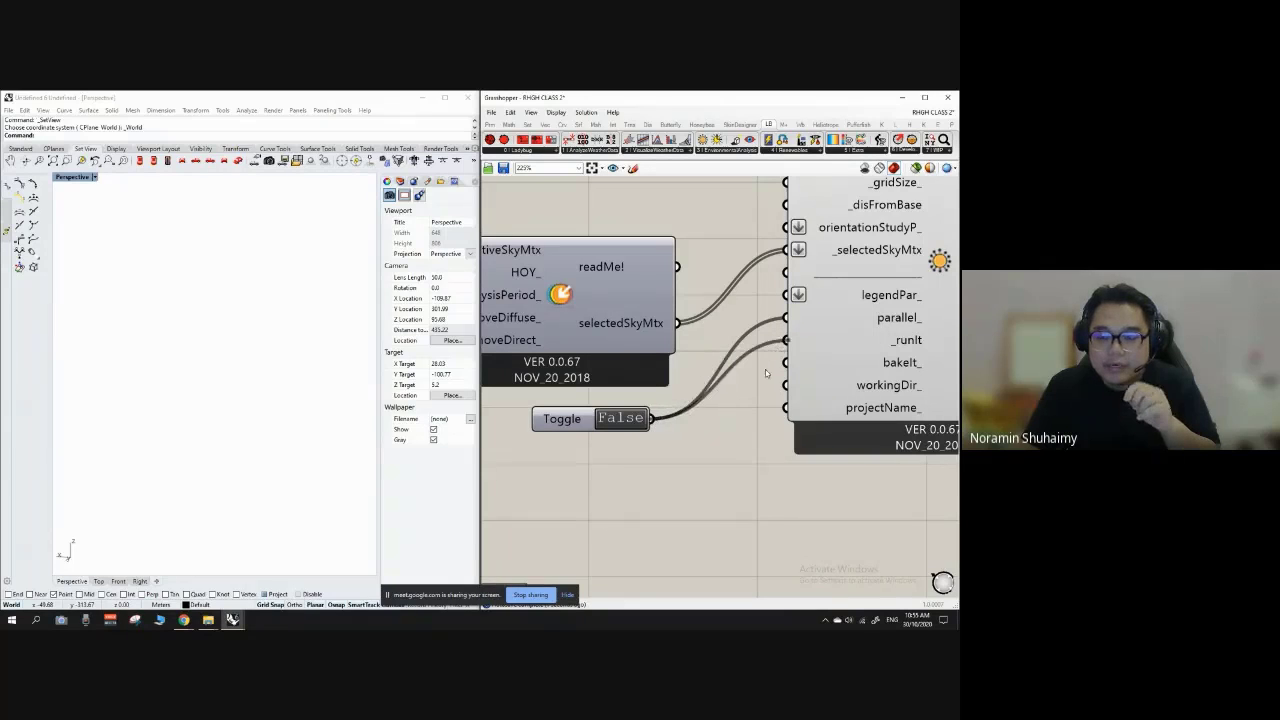
Step: Check in the FORM RADIATION group which slider feeds the Radiation Analysis component's _disFromBase input
scroll(612, 455, "down", 3)
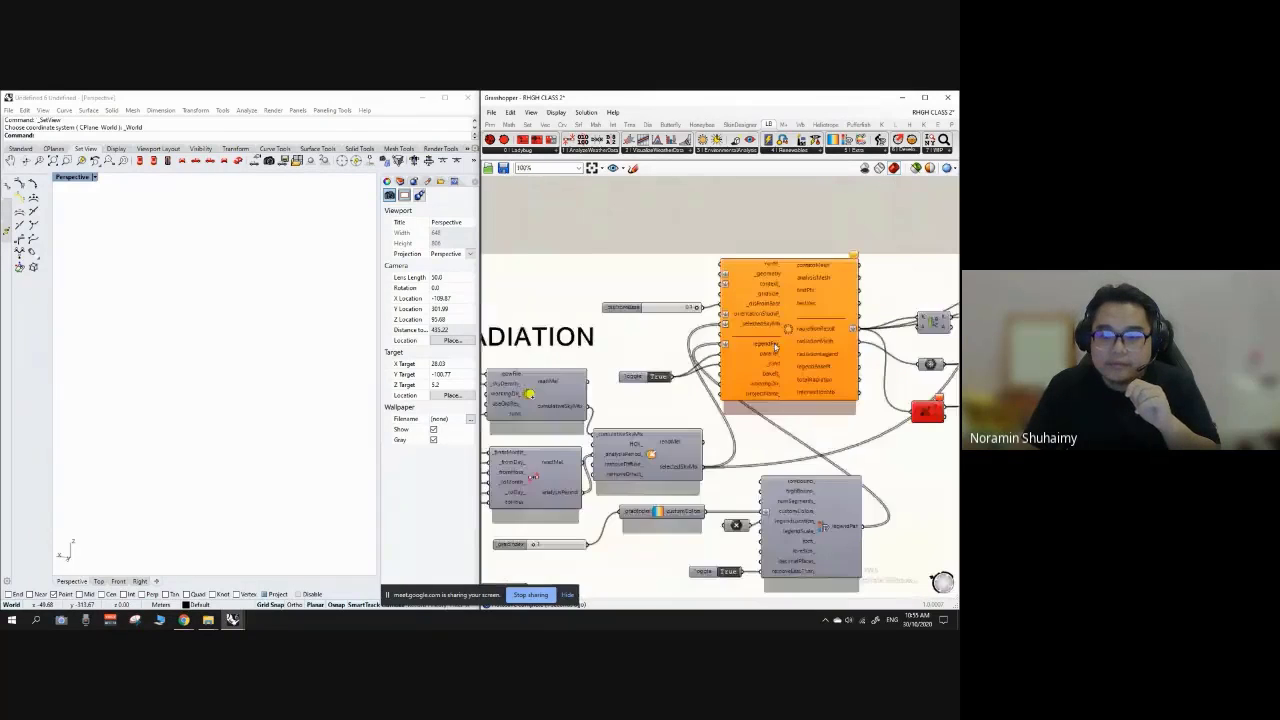
scroll(755, 387, "down", 3)
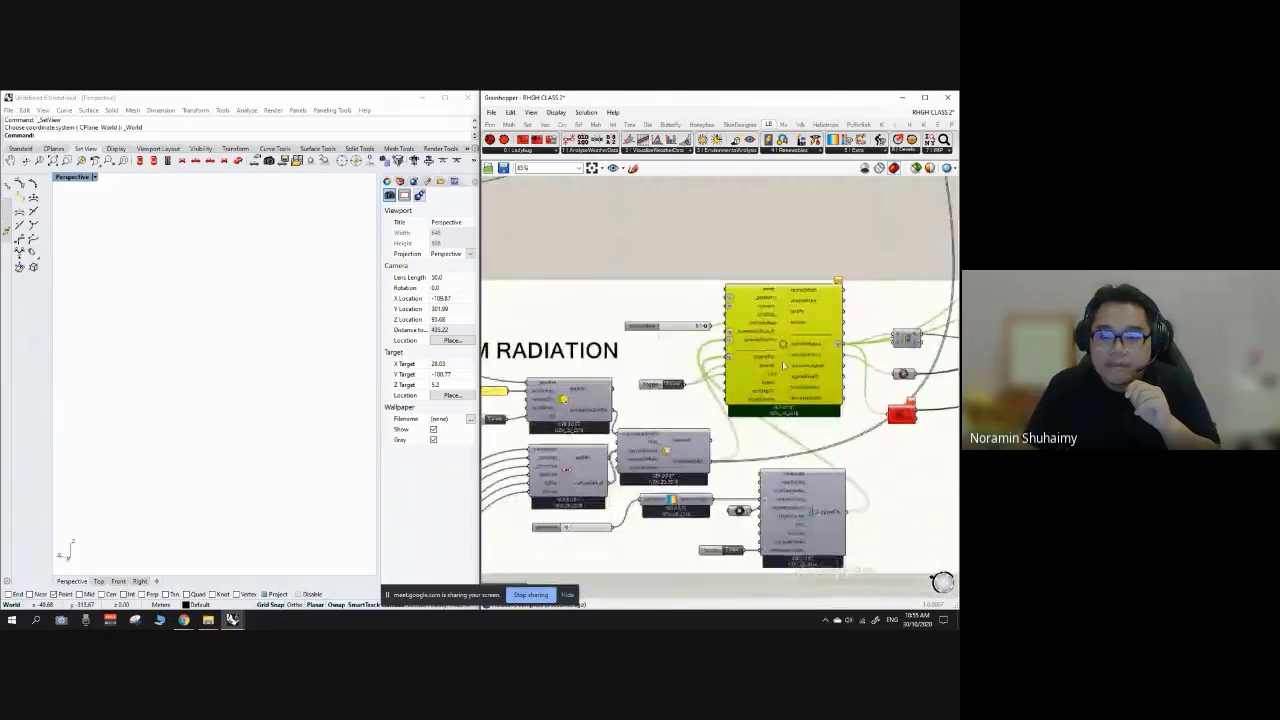
scroll(756, 337, "up", 2)
left_click(632, 322)
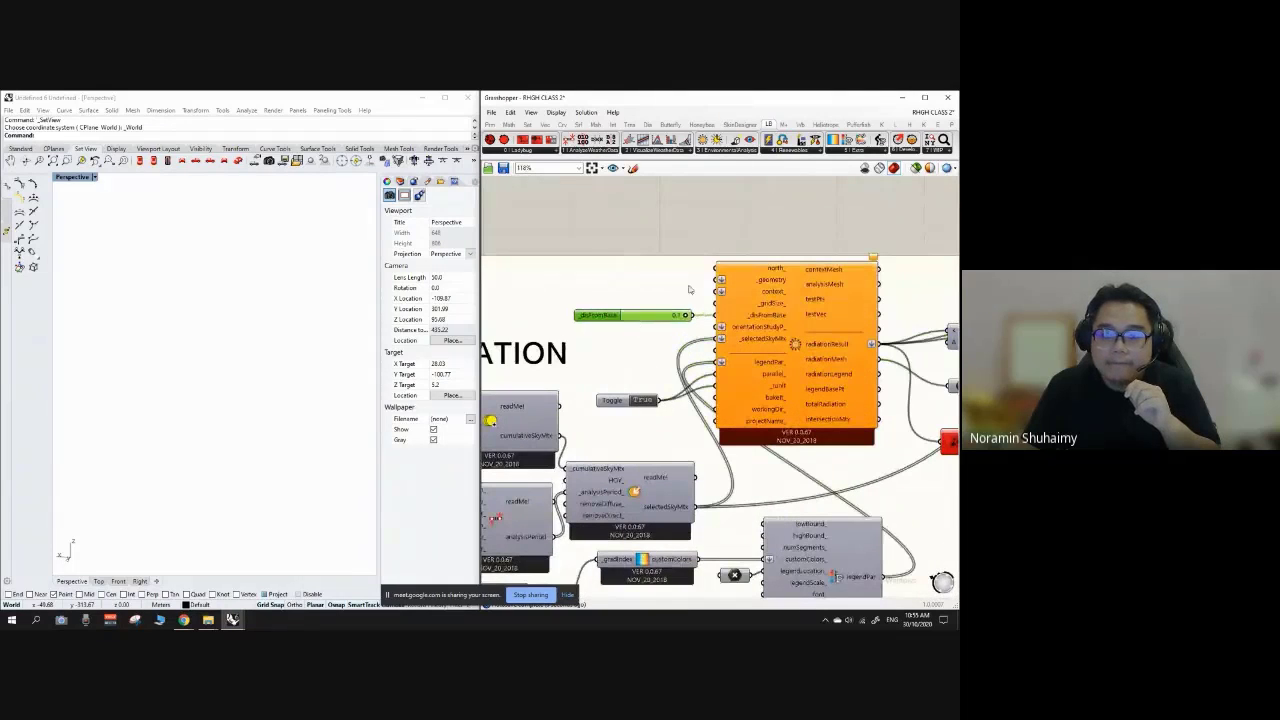
scroll(797, 281, "down", 9)
scroll(622, 455, "up", 6)
scroll(735, 326, "up", 4)
mouse_move(694, 403)
left_mouse_down()
mouse_move(705, 402)
mouse_move(694, 401)
left_mouse_up()
left_click(725, 348)
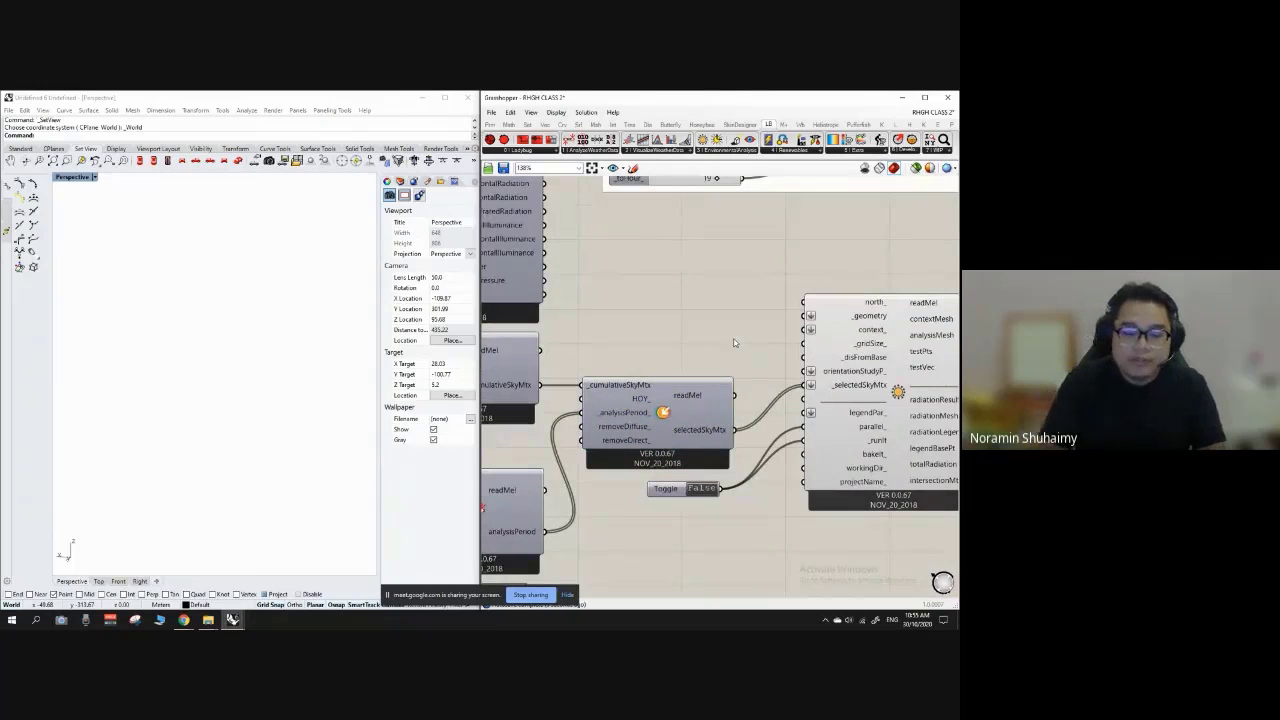
Step: Add a number slider with the value 0.1 and connect it to the new Radiation Analysis component's _disFromBase input
double_click(726, 345)
type("0.")
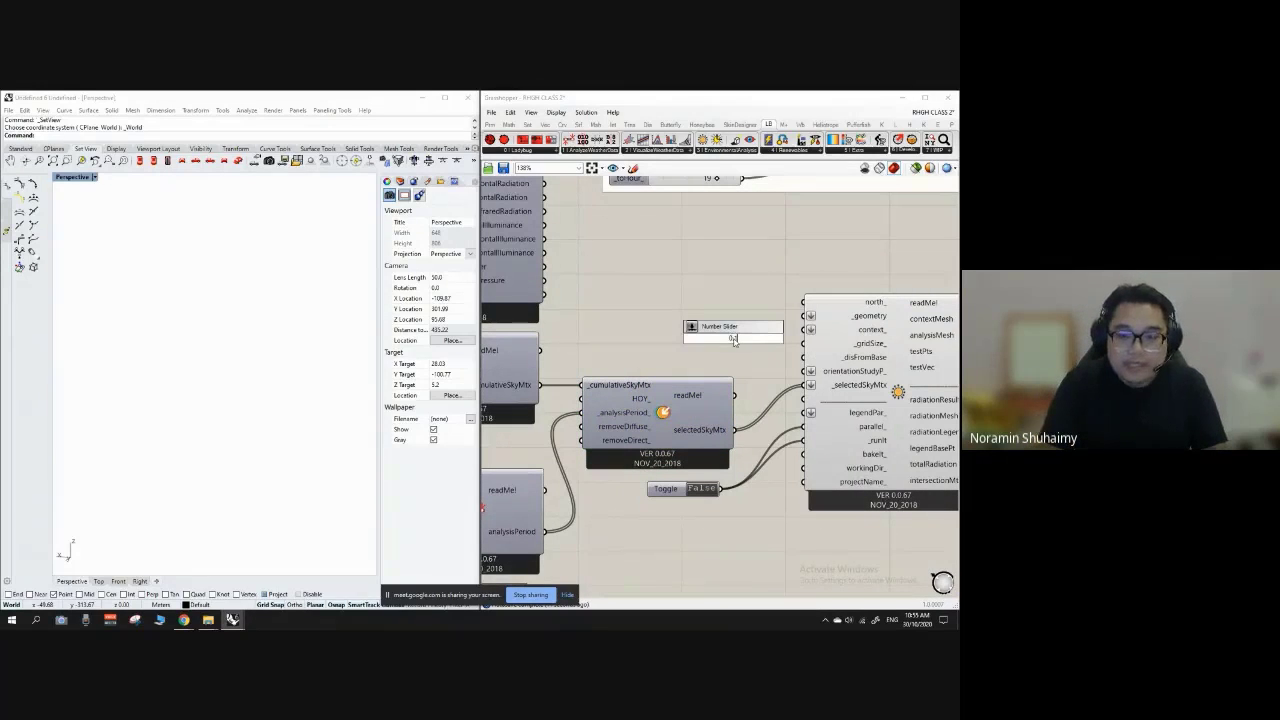
type("1")
key("Return")
scroll(734, 339, "up", 2)
left_click_drag(753, 343, 838, 363)
left_click(716, 344)
Step: Shift the _disFromBase slider farther from the Radiation Analysis component, above the selectSkyMtx component, and deselect it
scroll(776, 365, "up", 1)
scroll(838, 363, "down", 2)
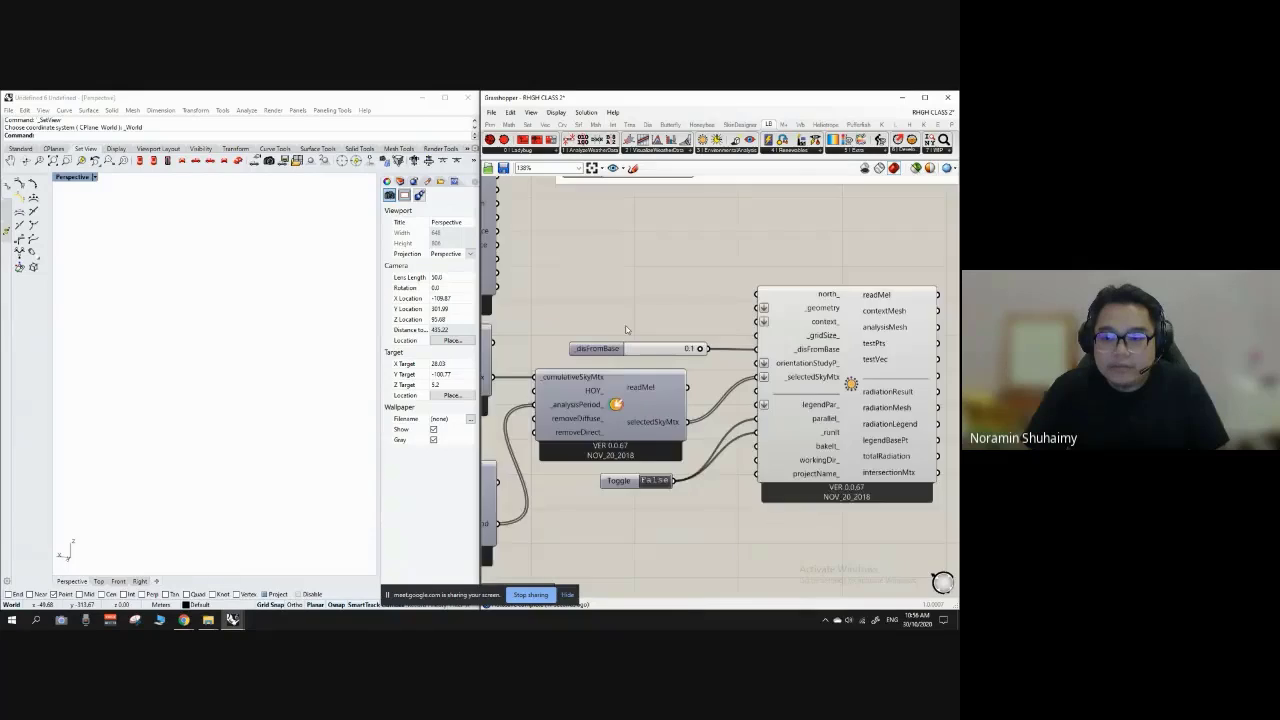
scroll(800, 353, "up", 1)
left_click_drag(617, 352, 583, 353)
left_click(638, 300)
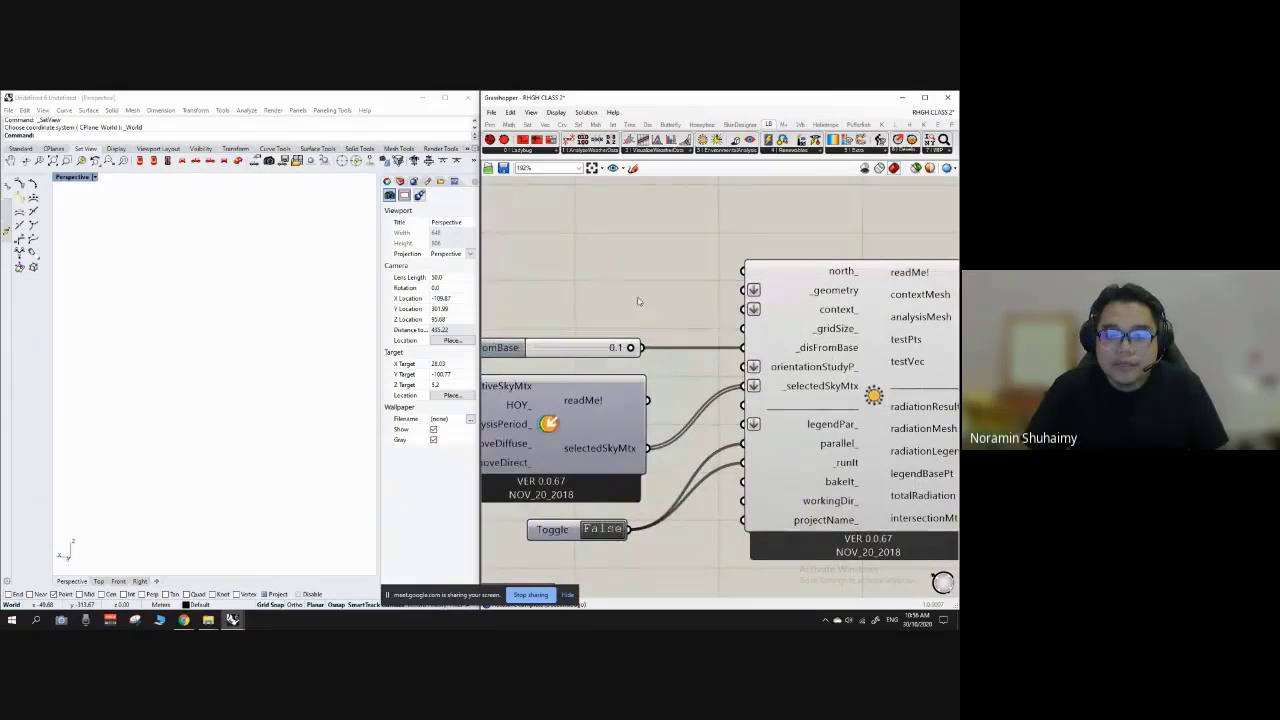
Step: Review the new Radiation Analysis component's geometry and context inputs and its wired slider and toggle
scroll(652, 330, "down", 1)
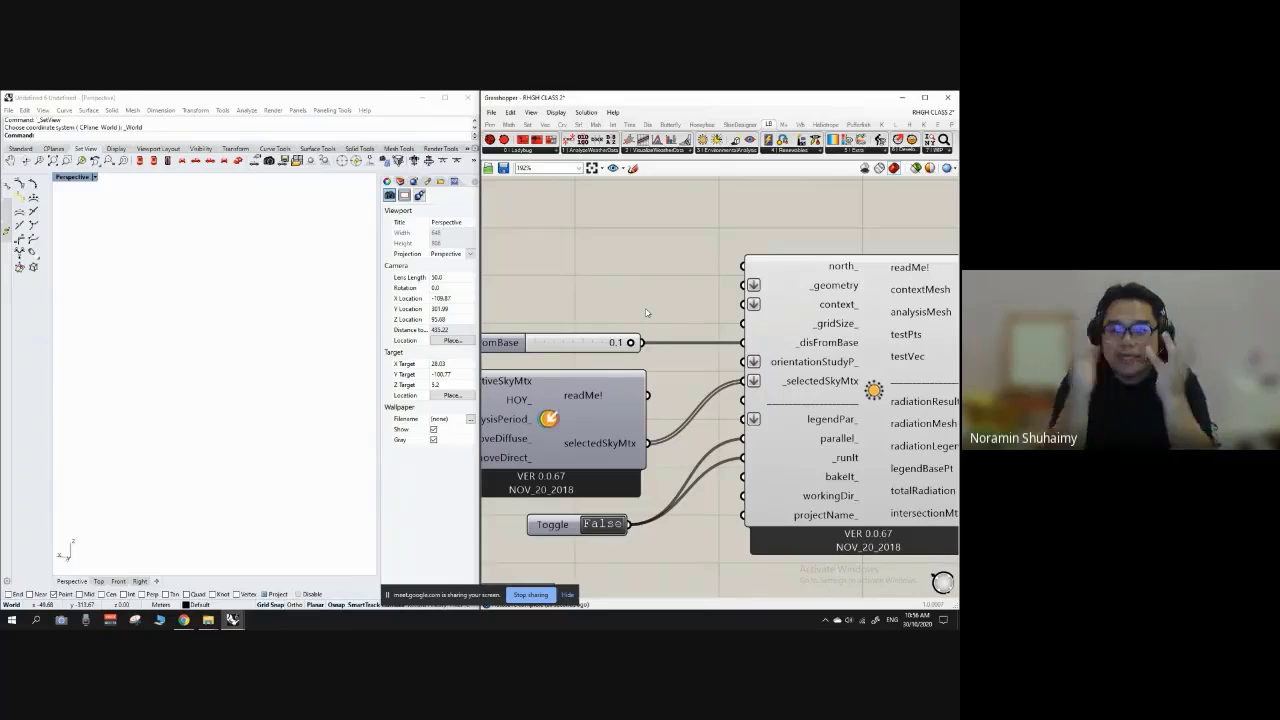
scroll(669, 307, "down", 4)
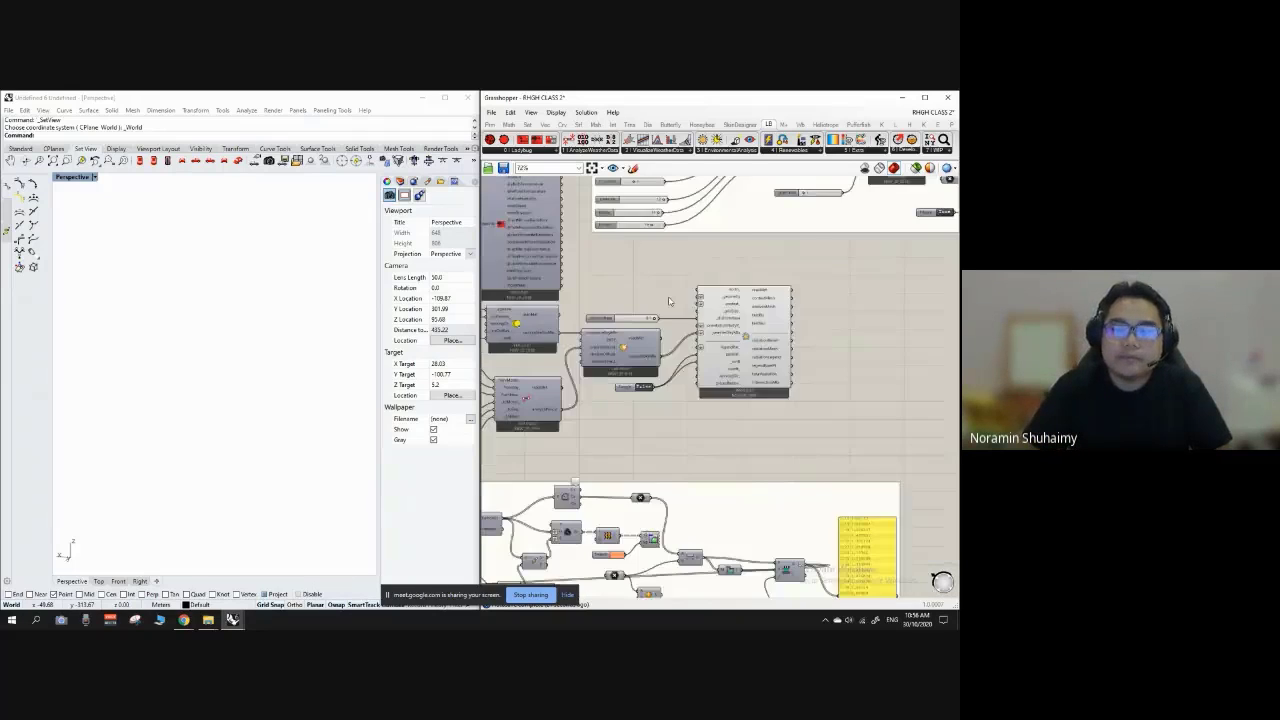
scroll(745, 296, "up", 6)
mouse_move(673, 319)
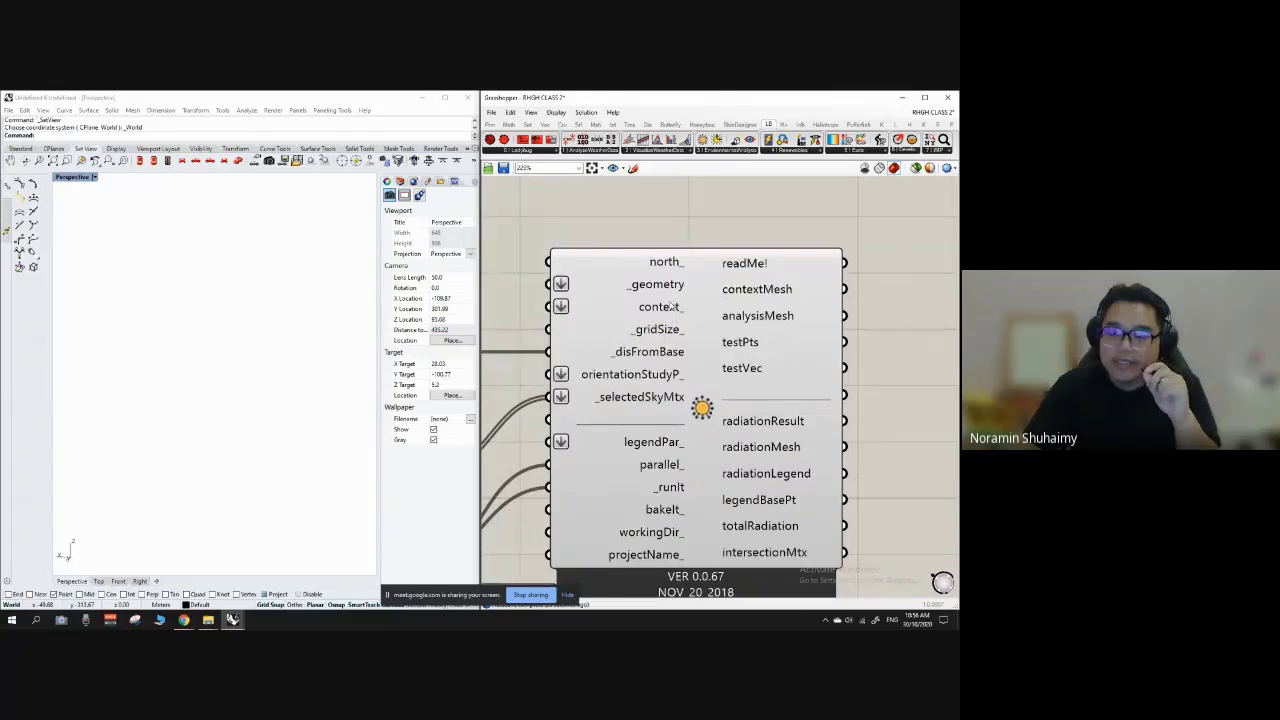
scroll(790, 307, "down", 4)
right_click_drag(790, 307, 850, 307)
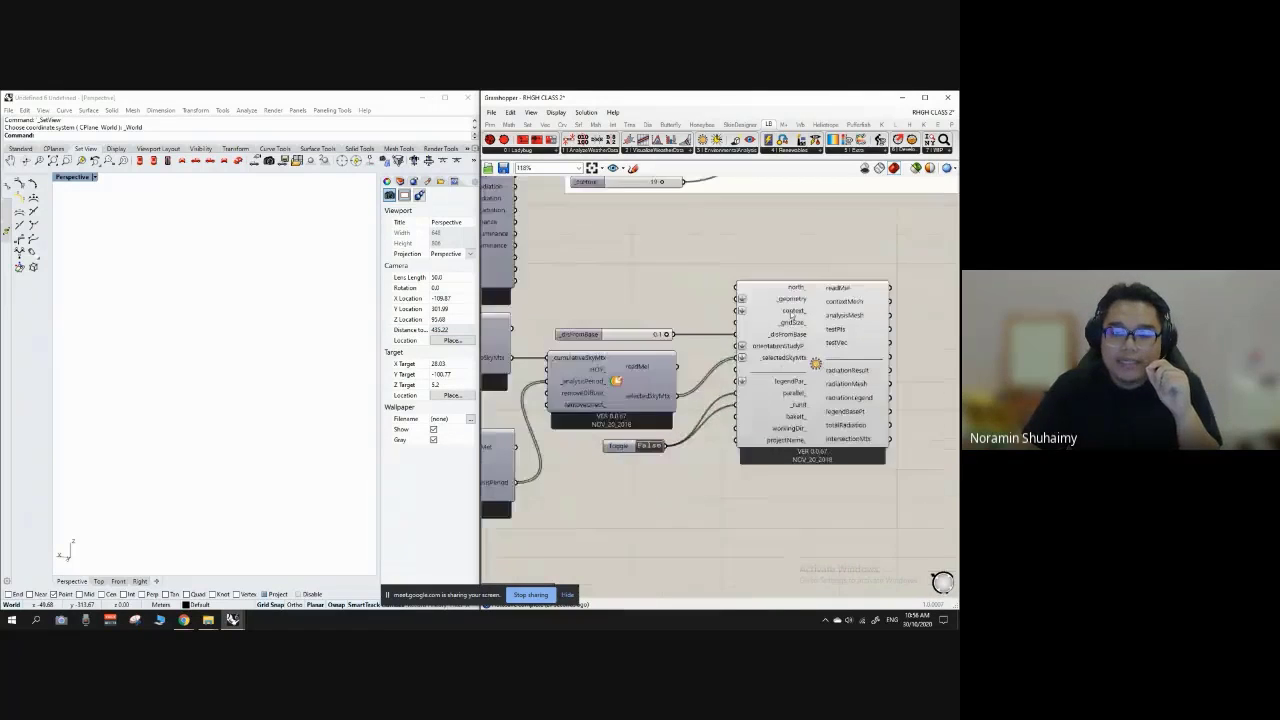
scroll(850, 307, "down", 2)
scroll(665, 308, "up", 4)
left_click_drag(651, 341, 653, 342)
left_click(666, 306)
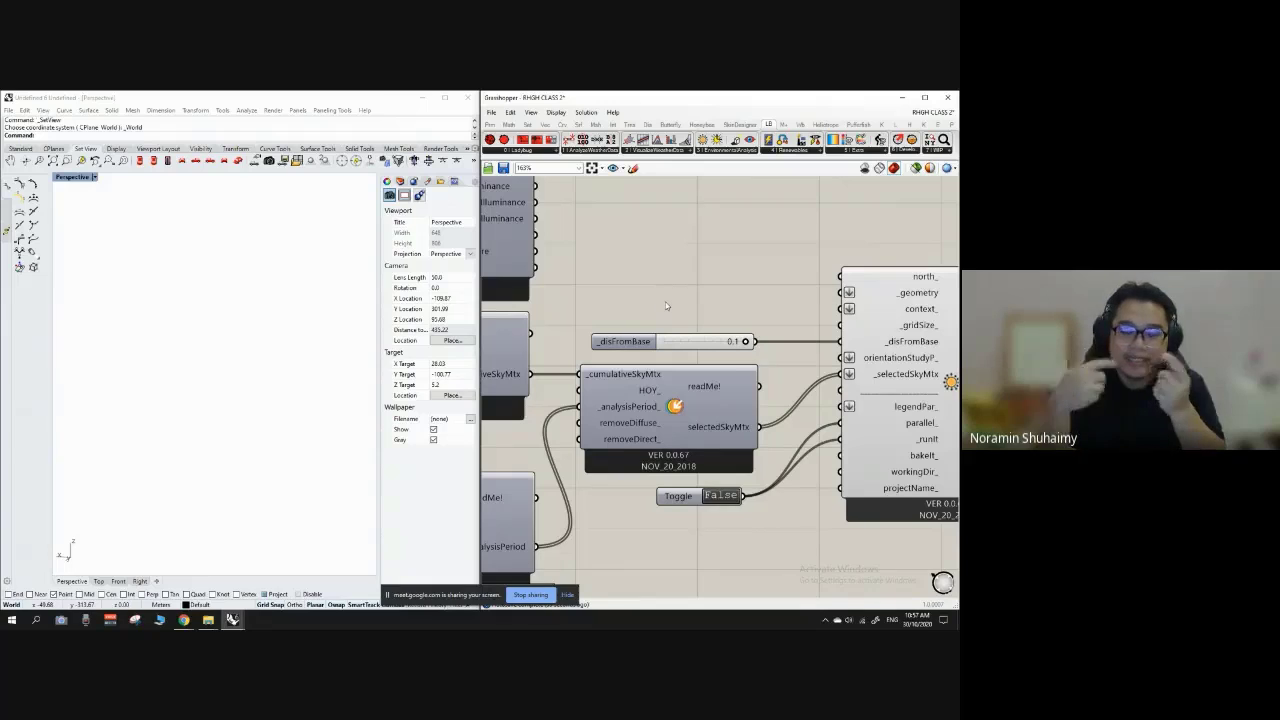
scroll(955, 327, "up", 2)
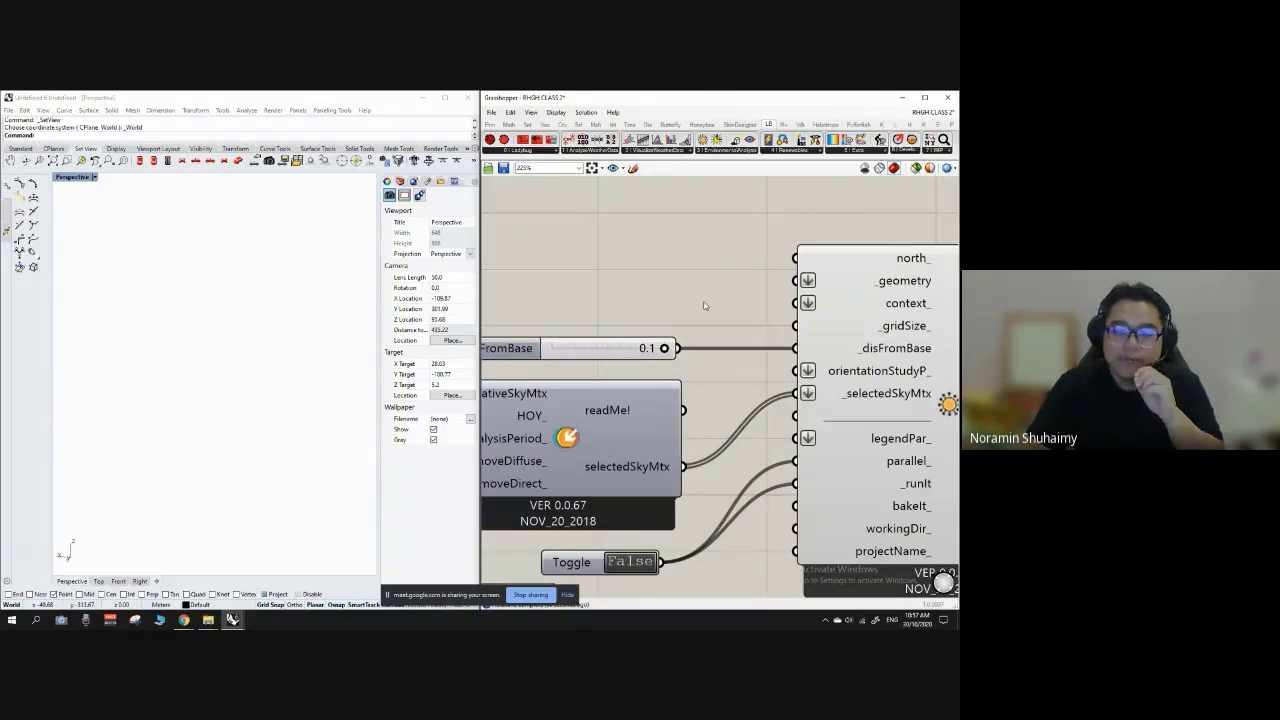
scroll(704, 305, "down", 3)
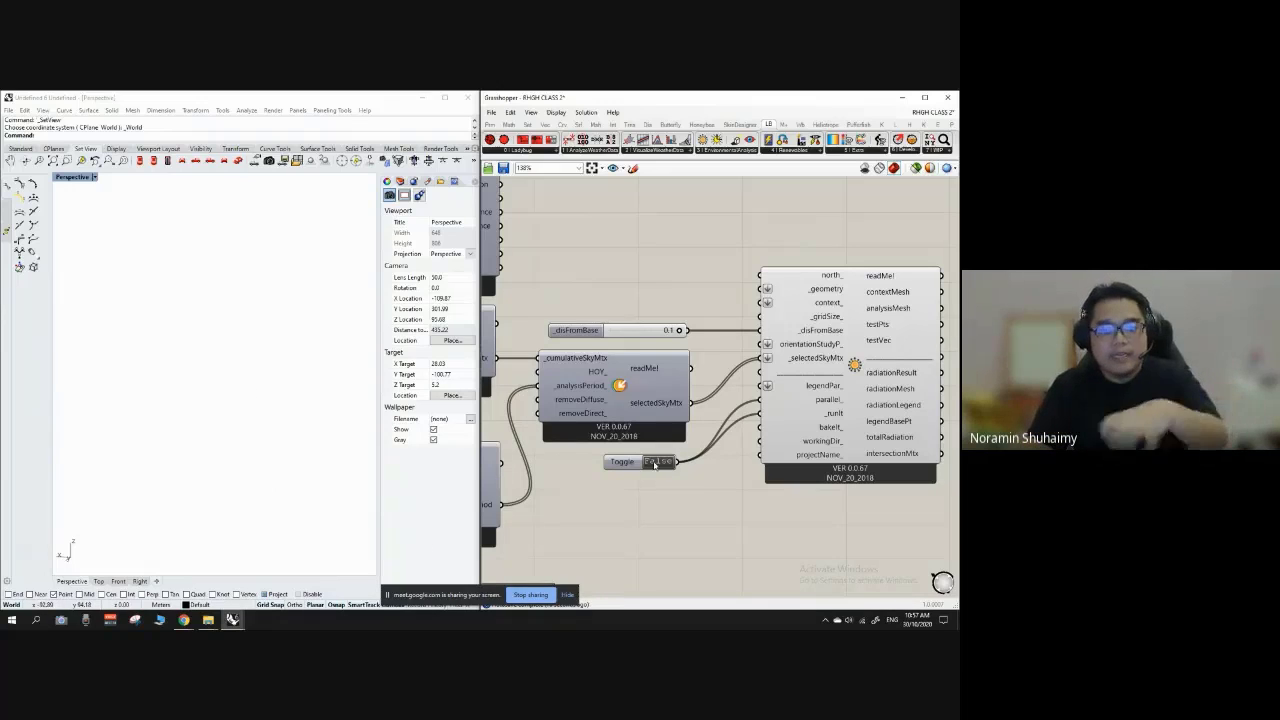
scroll(740, 305, "up", 1)
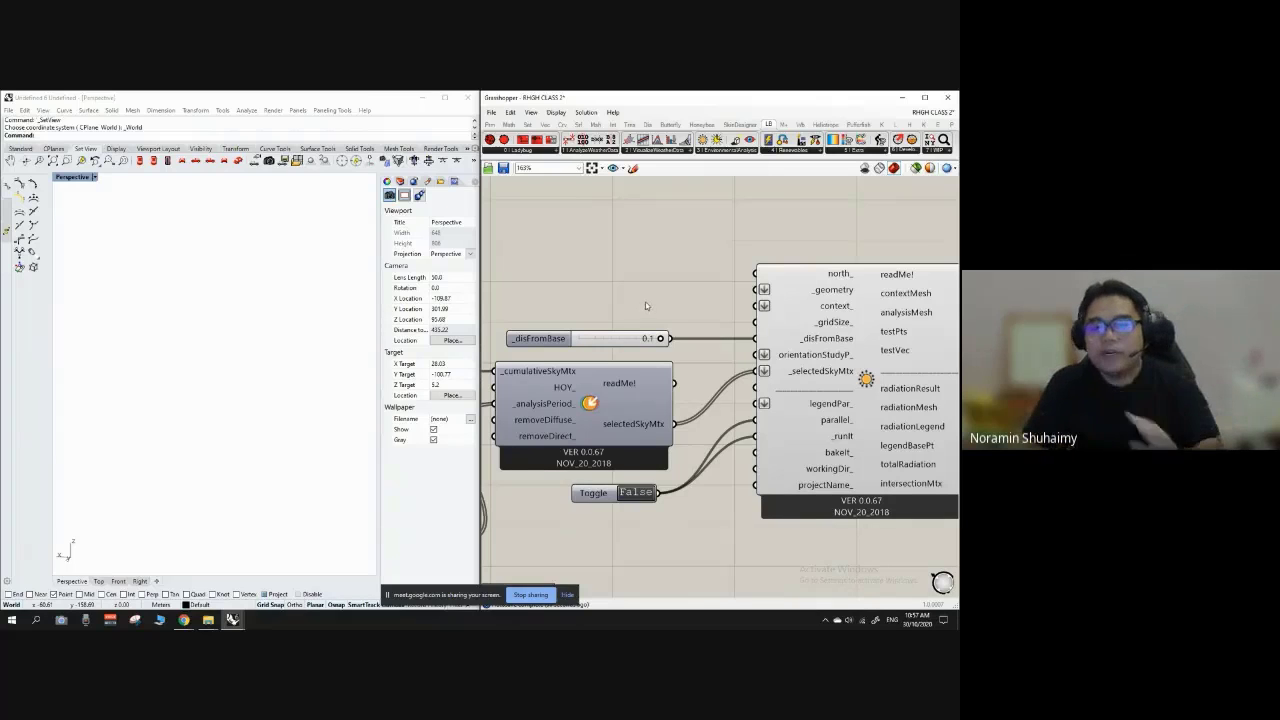
Step: Look over the canvas for the earlier definition that generates the building form
scroll(648, 304, "down", 5)
scroll(696, 320, "up", 3)
left_click(750, 384)
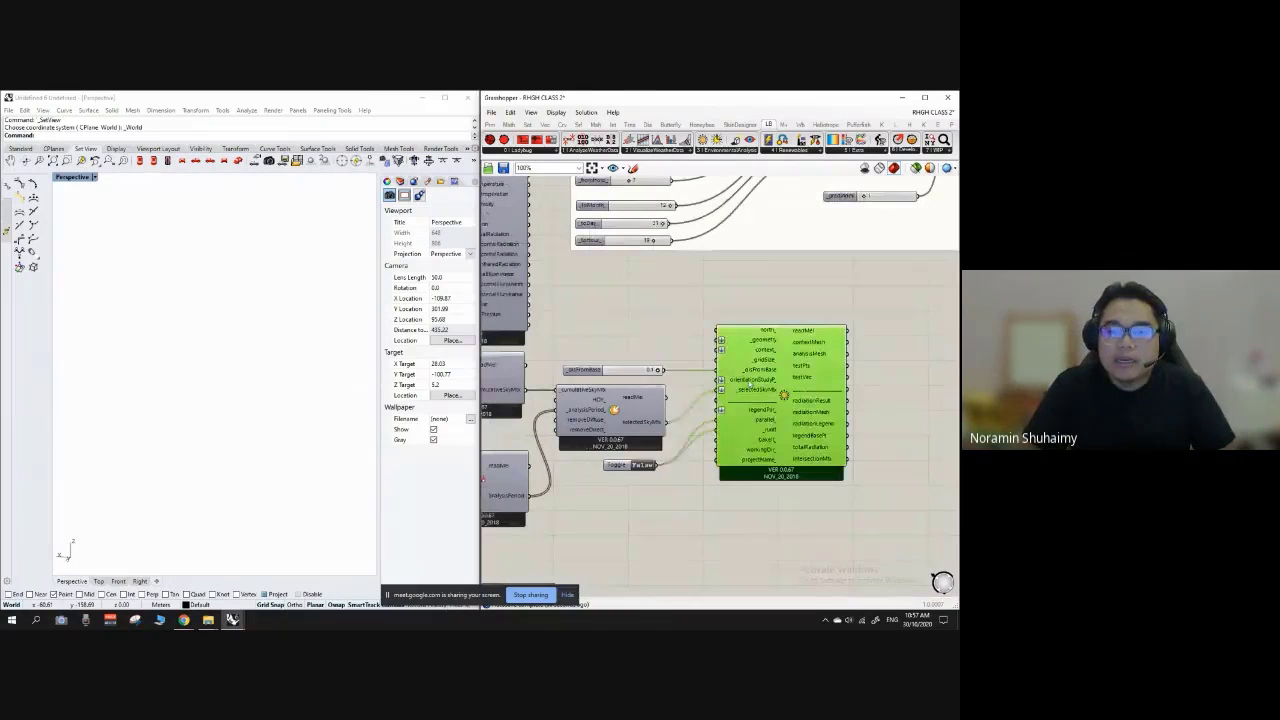
scroll(780, 397, "down", 4)
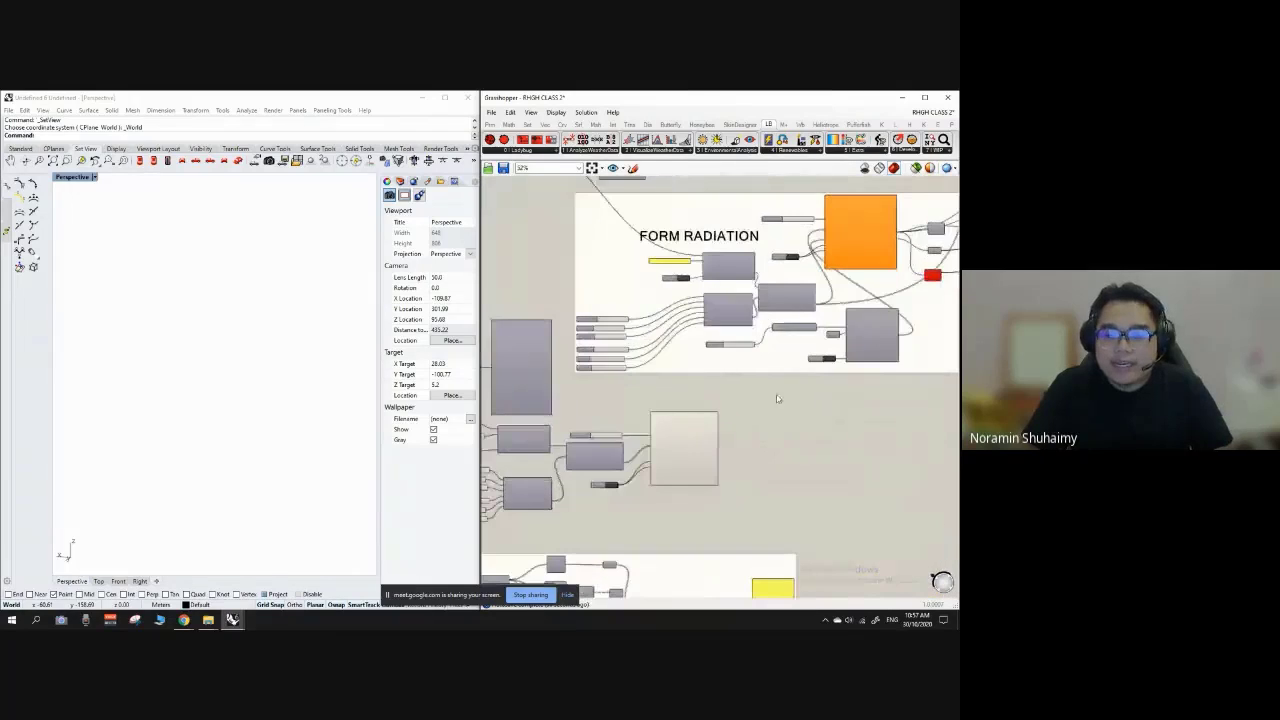
scroll(778, 398, "down", 4)
scroll(592, 430, "up", 6)
scroll(597, 370, "down", 3)
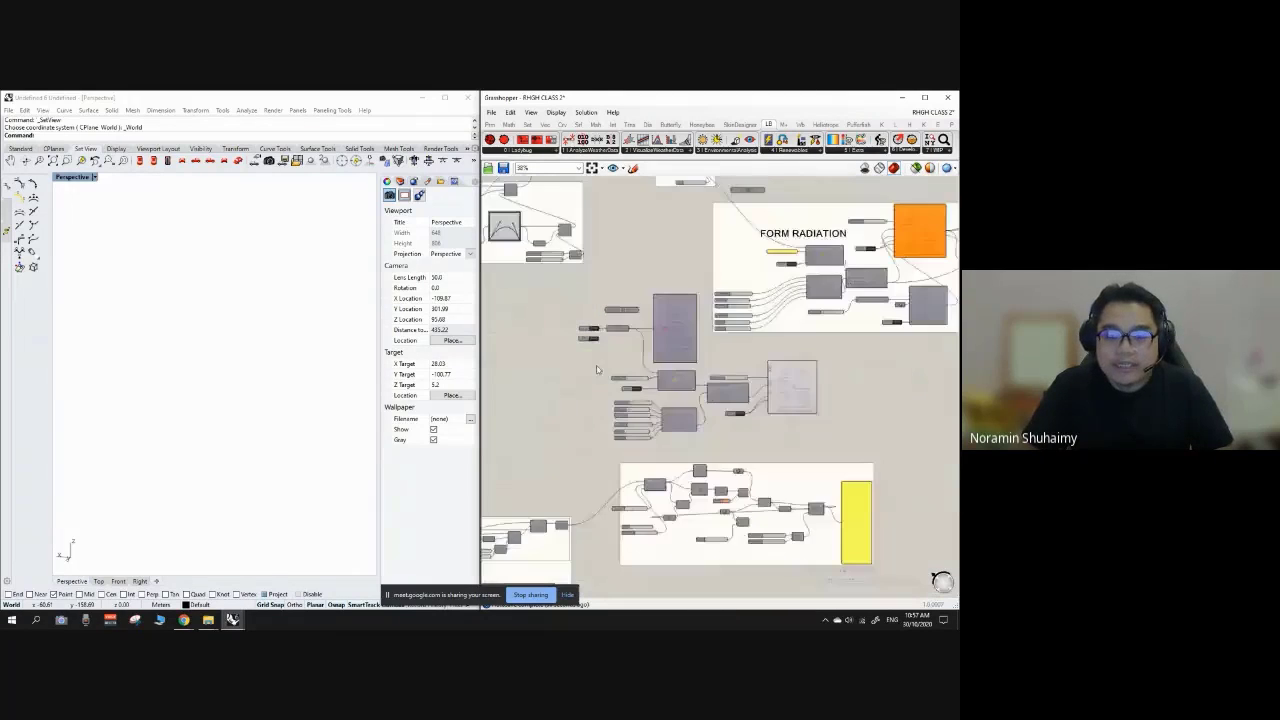
scroll(597, 370, "up", 3)
scroll(602, 388, "down", 4)
scroll(602, 261, "up", 2)
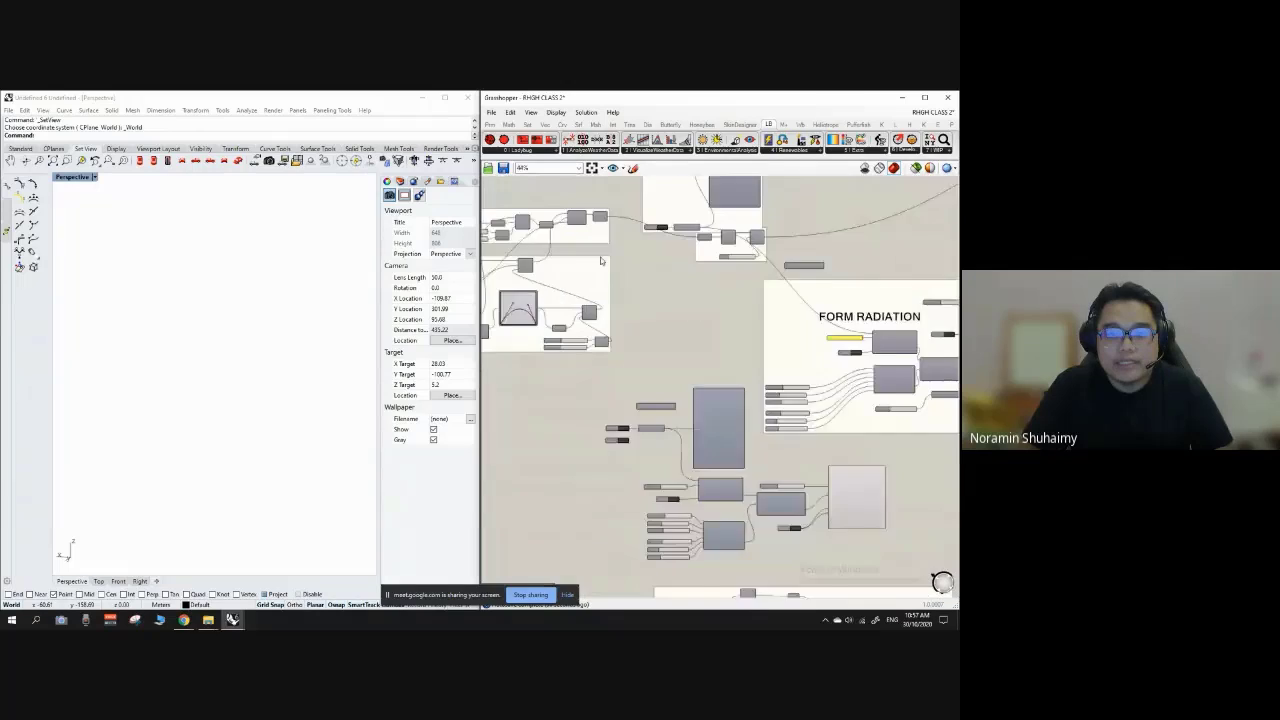
scroll(625, 248, "down", 3)
scroll(641, 484, "up", 4)
Step: Turn on the preview of the Loft component that feeds the diamond panel component's Srf input
left_click_drag(606, 478, 635, 409)
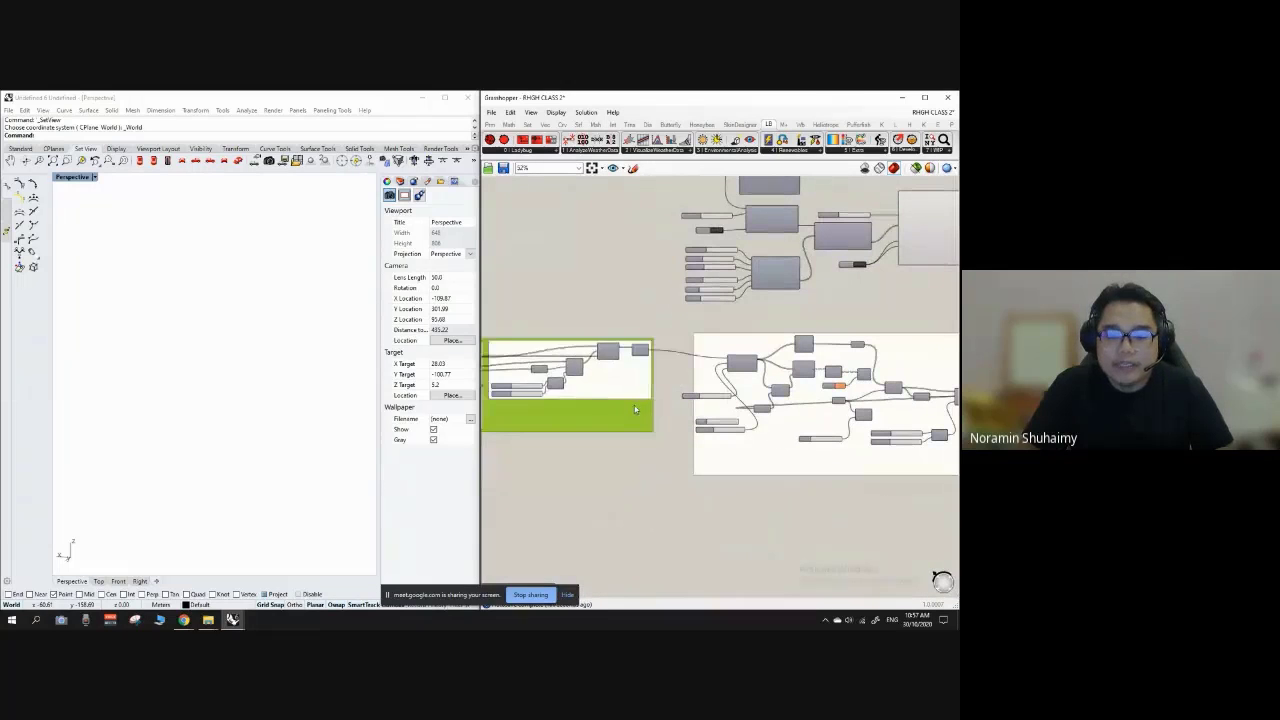
scroll(620, 380, "up", 6)
left_click(574, 389)
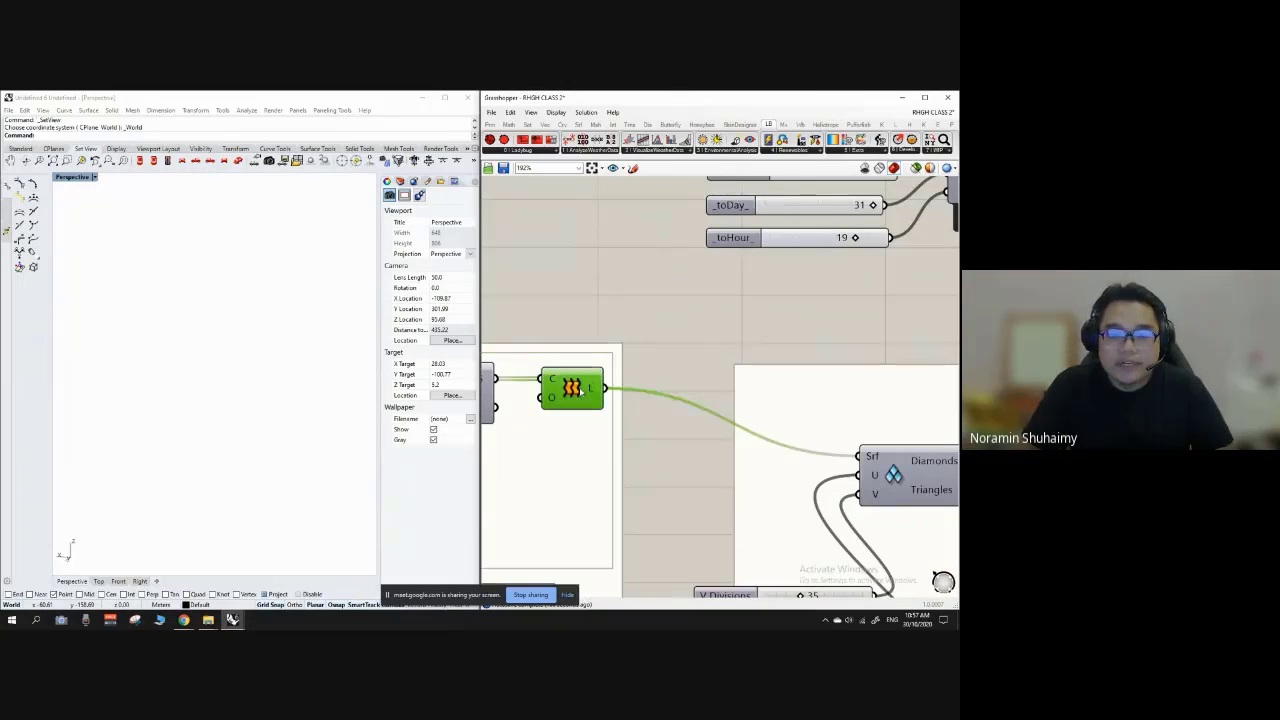
right_click(579, 391)
left_click(630, 407)
left_click(689, 312)
Step: Inspect the previewed lofted form from another angle in the Perspective view and return to the Radiation Analysis definition
scroll(268, 340, "down", 8)
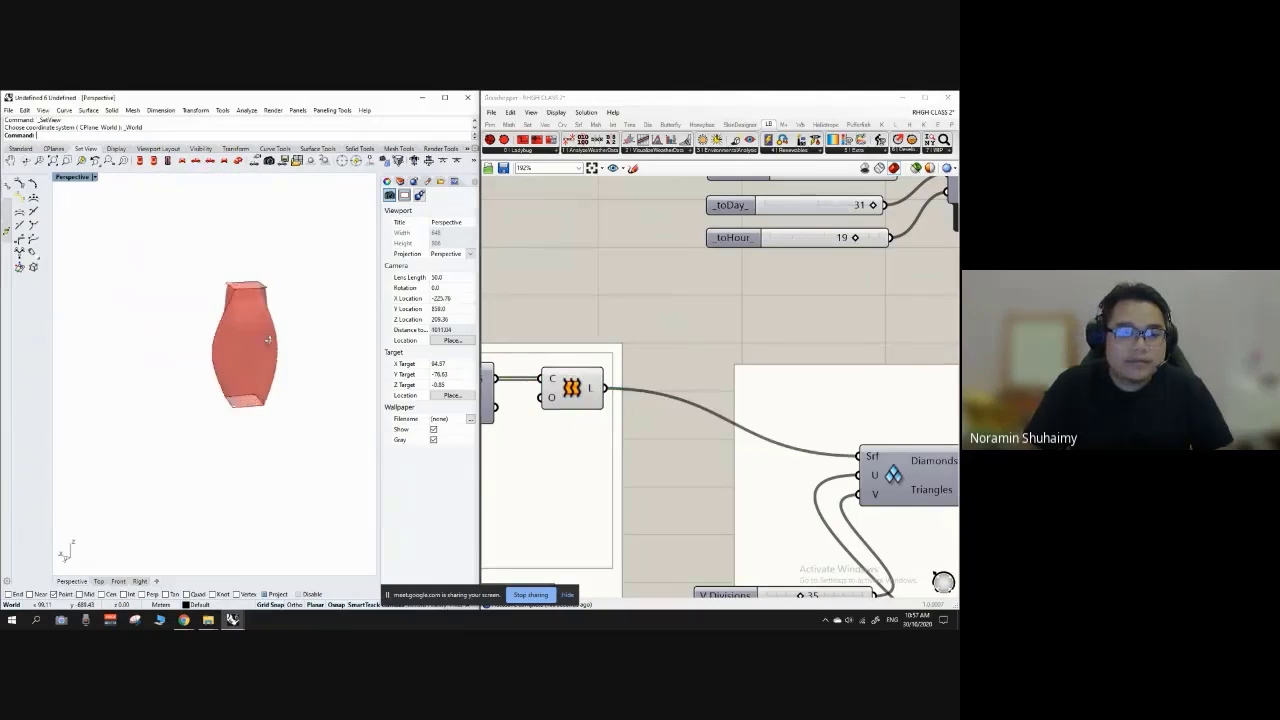
right_click_drag(268, 340, 192, 300)
scroll(240, 340, "up", 6)
scroll(240, 340, "down", 2)
left_click(583, 316)
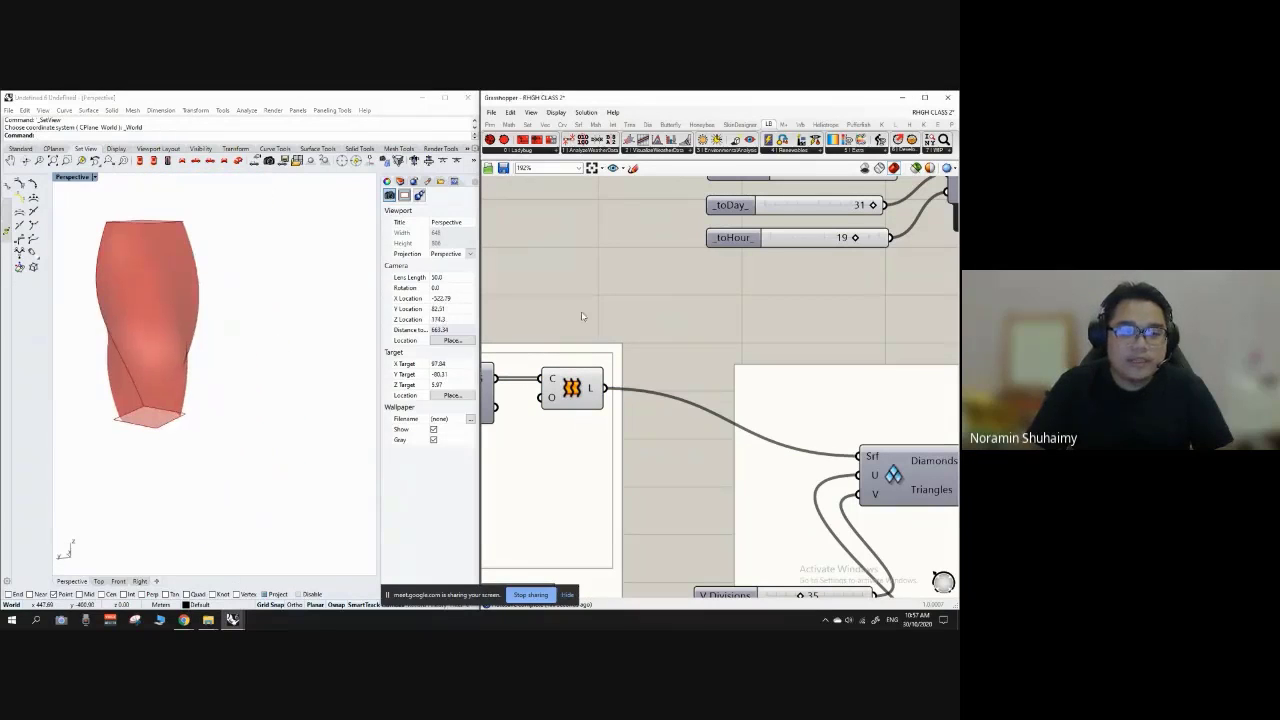
scroll(558, 394, "down", 6)
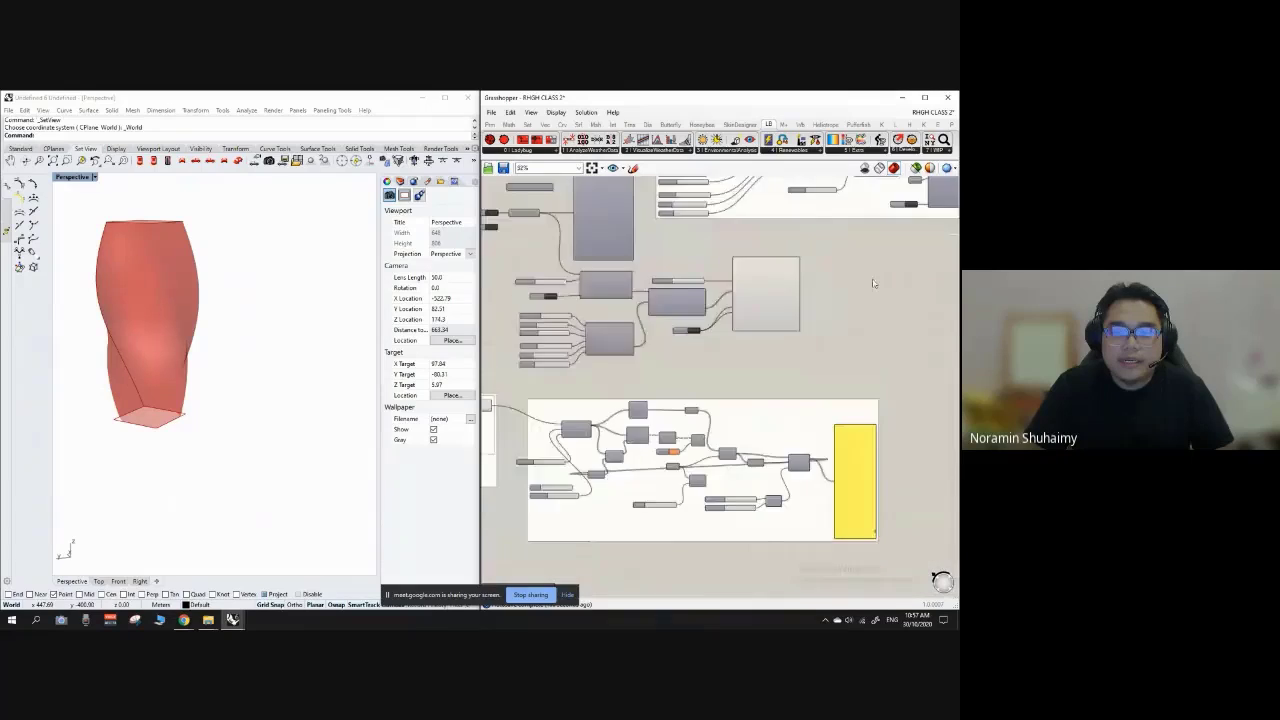
Step: Connect the Loft component's output to the _geometry input of the new Radiation Analysis component
scroll(636, 360, "up", 4)
left_click_drag(574, 393, 844, 267)
scroll(664, 362, "down", 5)
scroll(668, 362, "up", 5)
scroll(225, 285, "up", 4)
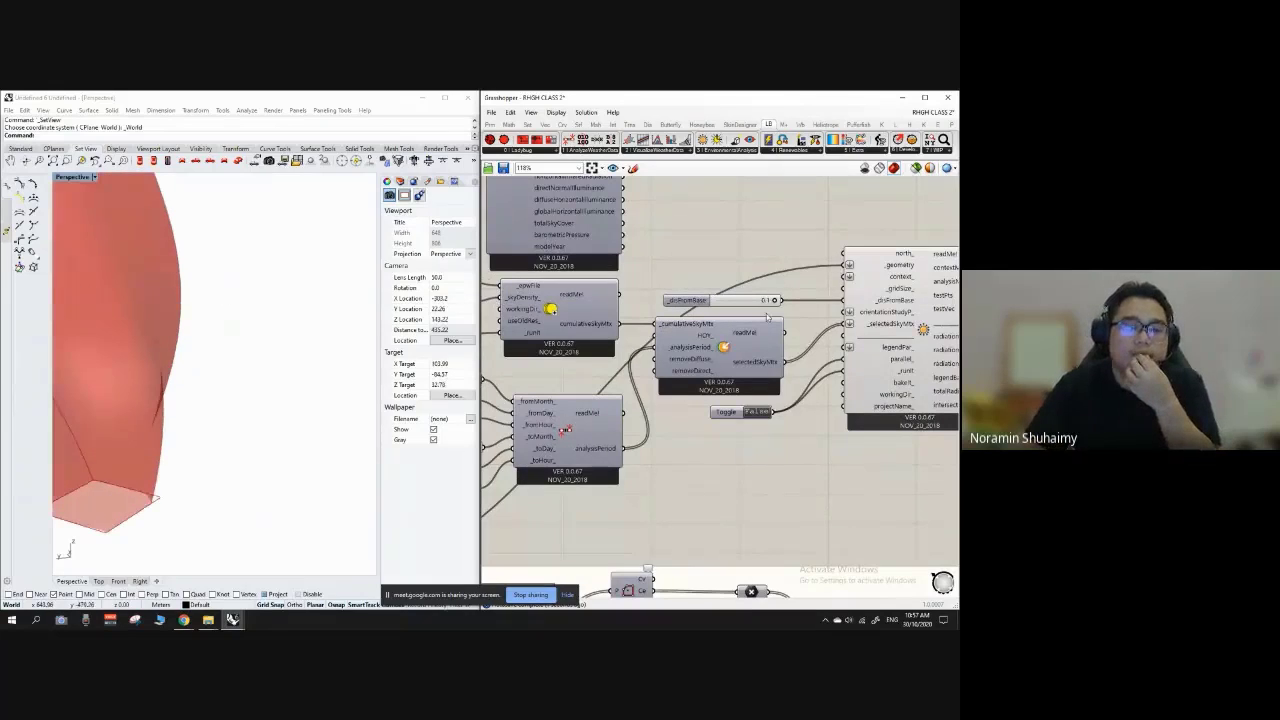
scroll(586, 317, "down", 2)
scroll(832, 337, "up", 3)
scroll(832, 337, "down", 4)
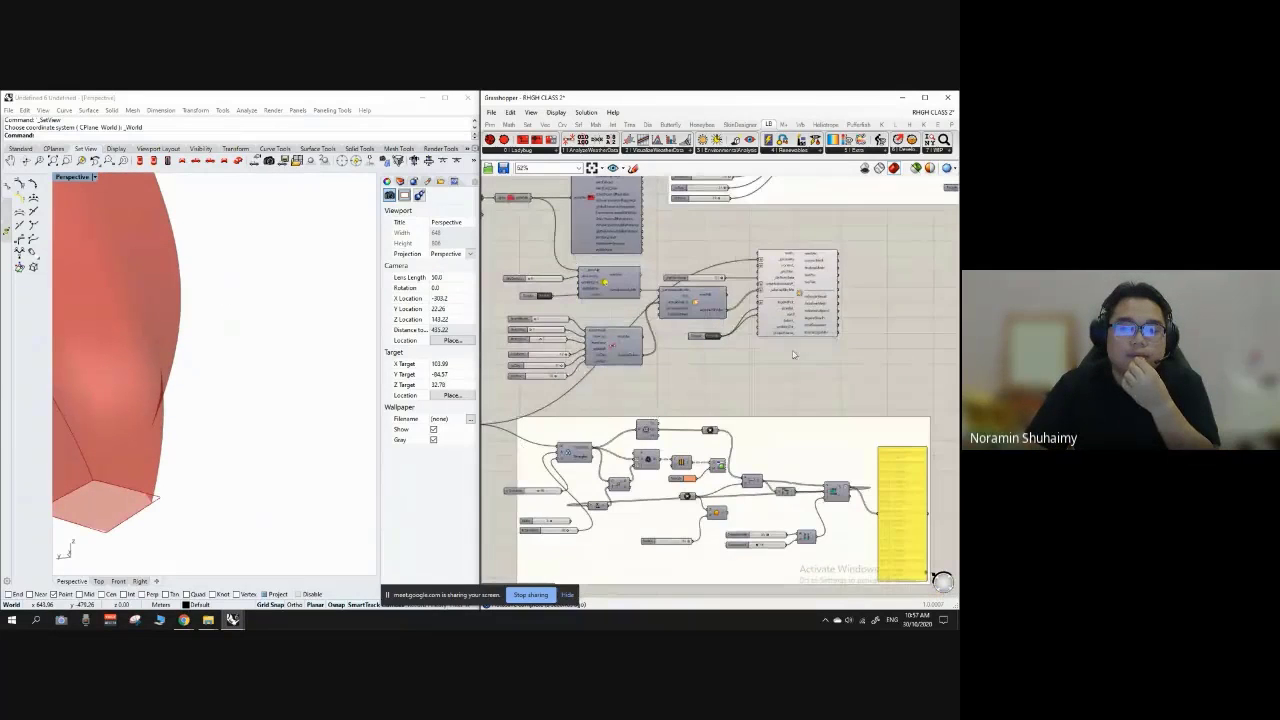
Step: Turn off the preview of the Loft component that feeds the radiation analysis
scroll(666, 356, "up", 3)
scroll(665, 358, "down", 3)
left_click(632, 361)
right_click(633, 362)
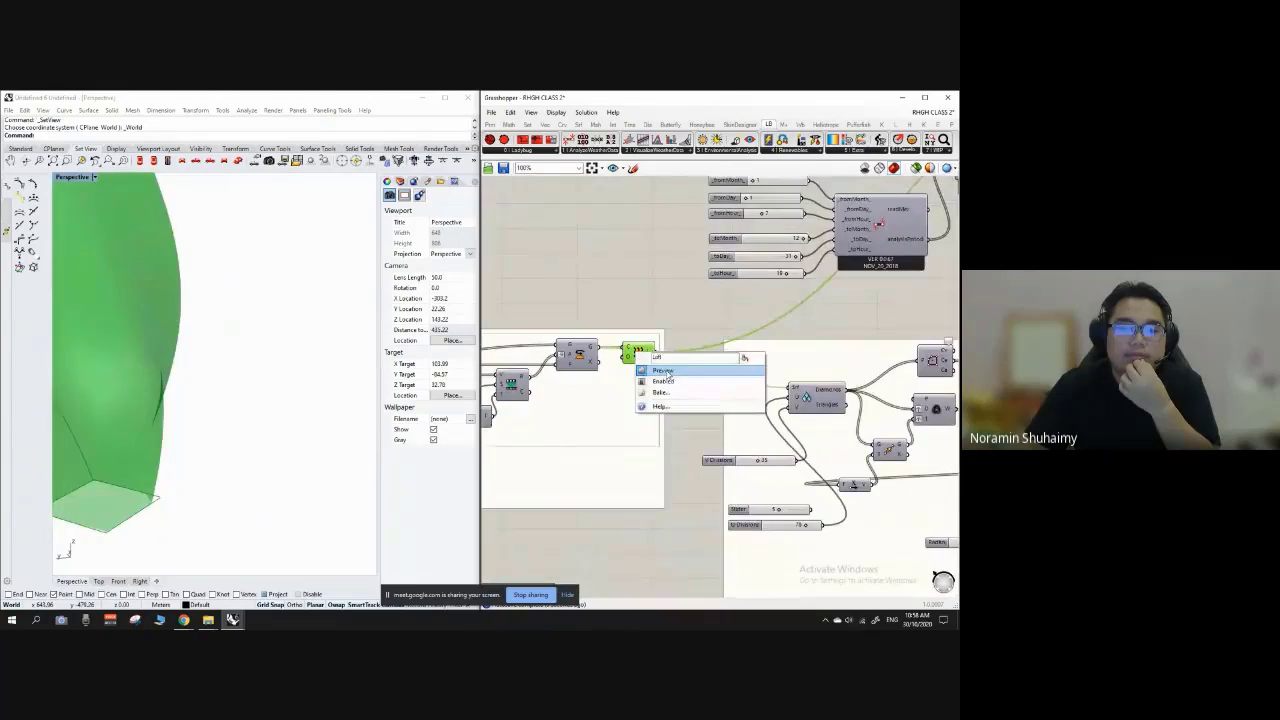
left_click(675, 372)
scroll(612, 380, "down", 4)
Step: Run the new radiation analysis by switching the Boolean toggle wired to _runIt and parallel_ to True
scroll(820, 288, "up", 6)
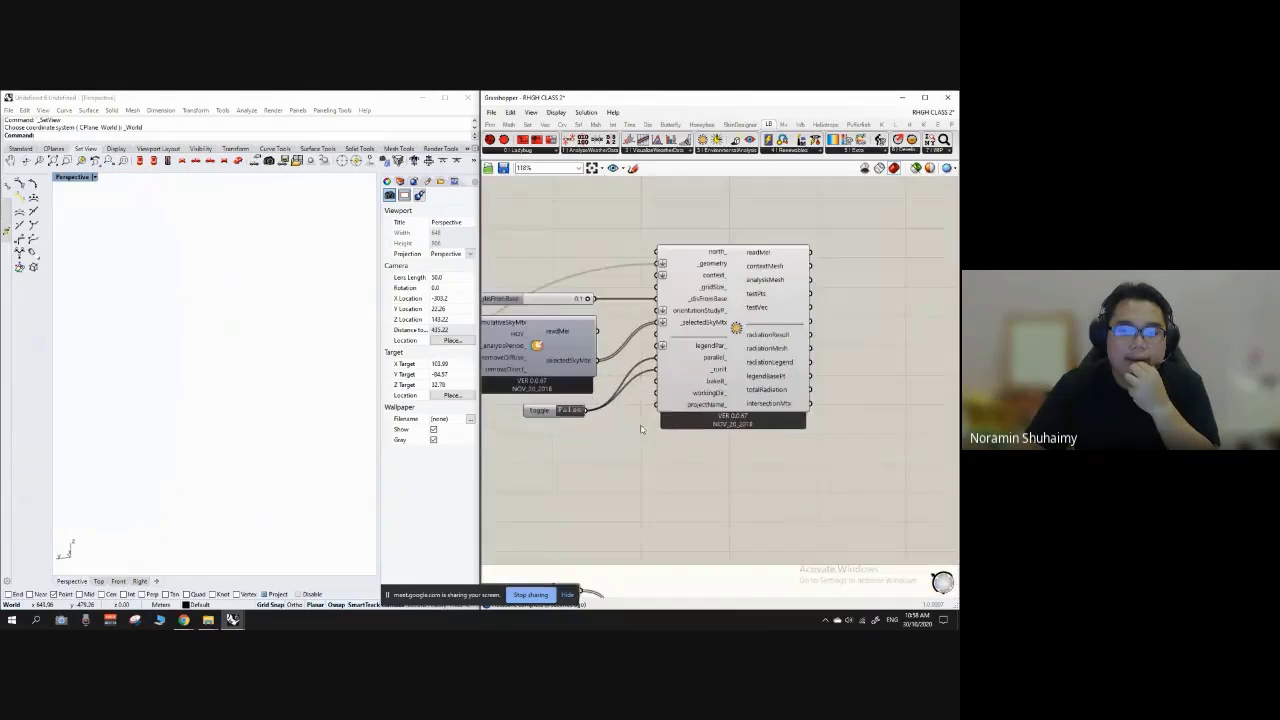
scroll(643, 429, "down", 4)
scroll(800, 224, "up", 4)
scroll(800, 225, "down", 3)
scroll(800, 225, "up", 3)
scroll(605, 487, "down", 5)
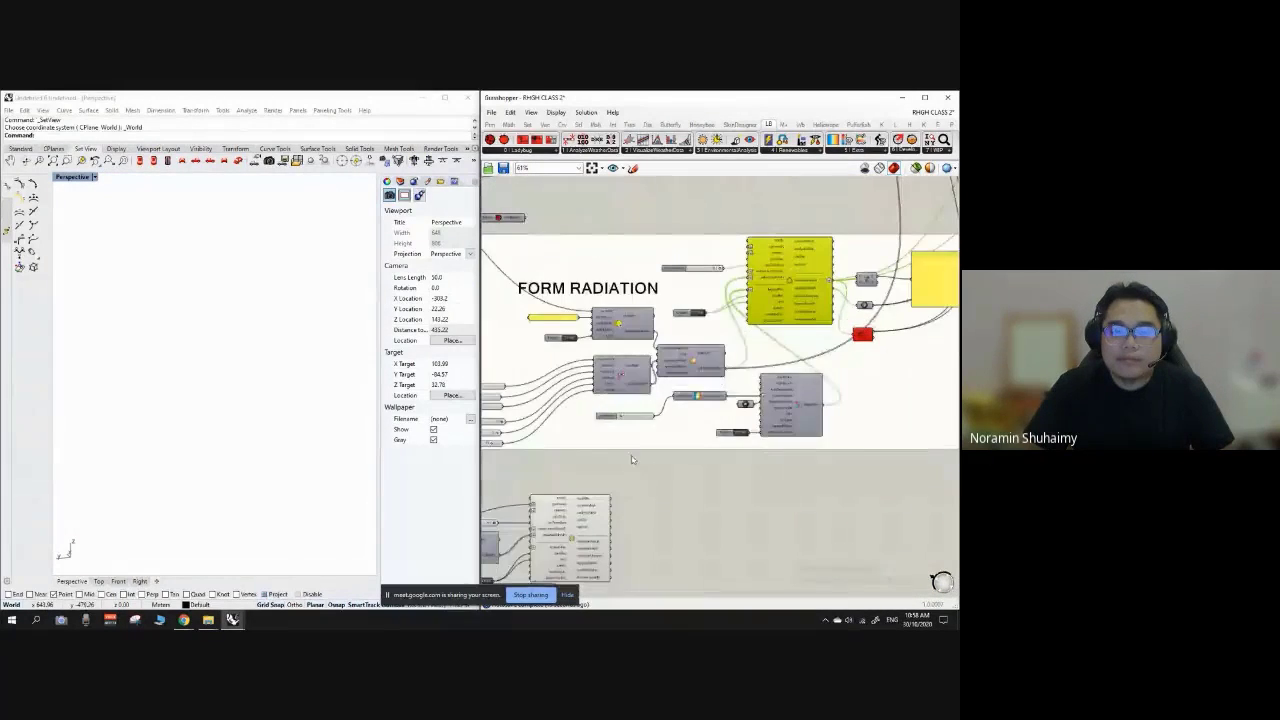
scroll(605, 487, "up", 6)
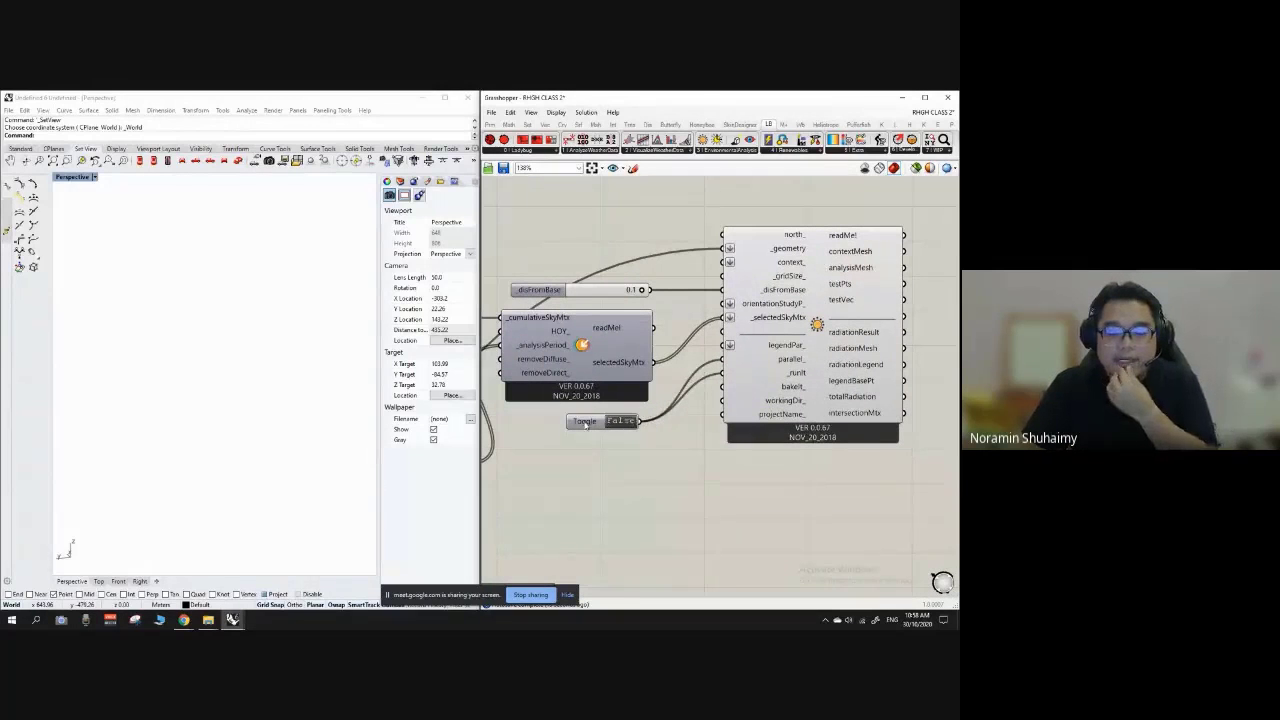
left_click_drag(630, 421, 647, 436)
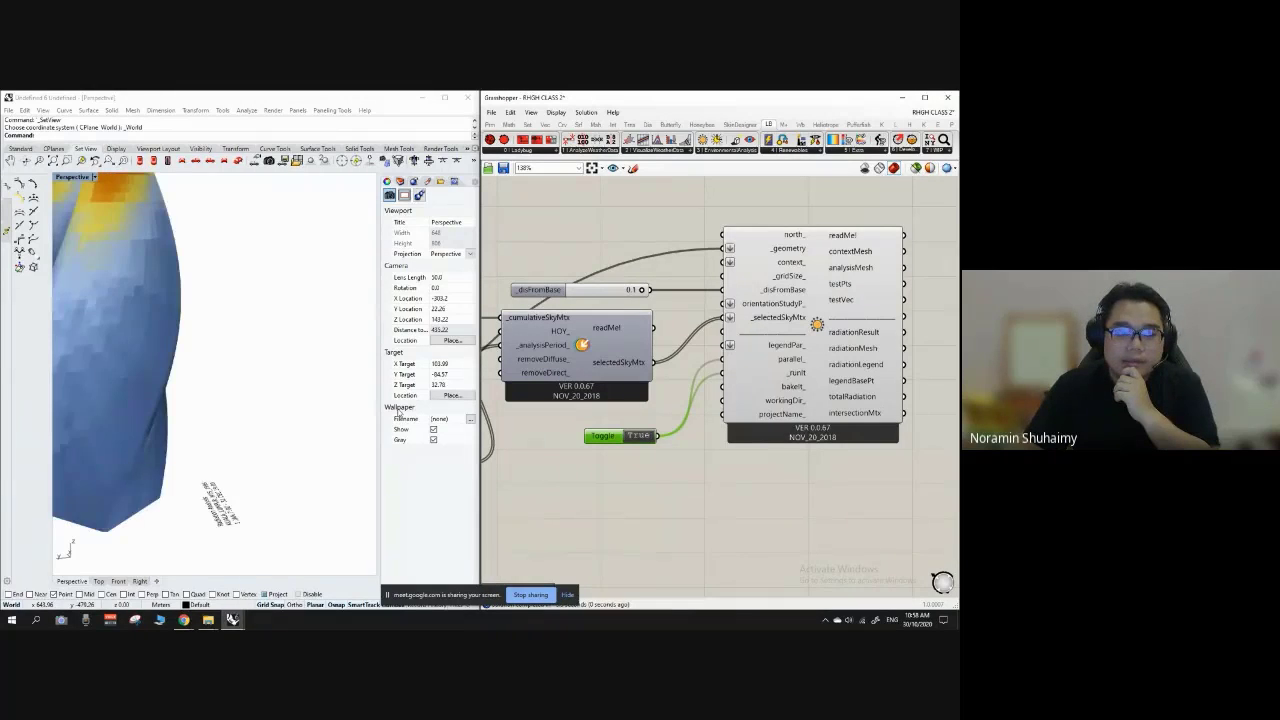
Step: Inspect the radiation colours on the tower from several sides and from above in the Perspective view
scroll(271, 401, "down", 6)
right_click_drag(271, 401, 231, 377)
scroll(231, 377, "up", 6)
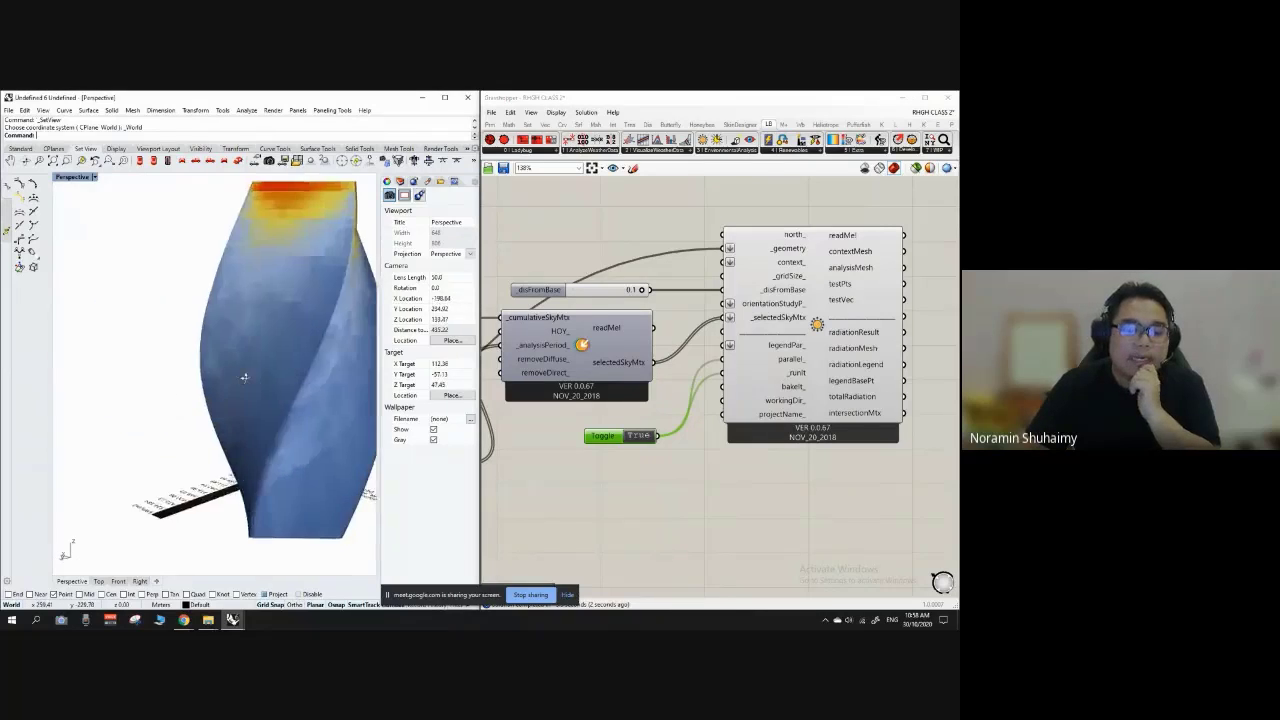
scroll(243, 374, "down", 5)
scroll(321, 377, "down", 5)
right_click_drag(94, 351, 385, 388)
scroll(322, 355, "up", 5)
right_click_drag(212, 300, 259, 284)
scroll(228, 245, "up", 5)
scroll(290, 320, "down", 2)
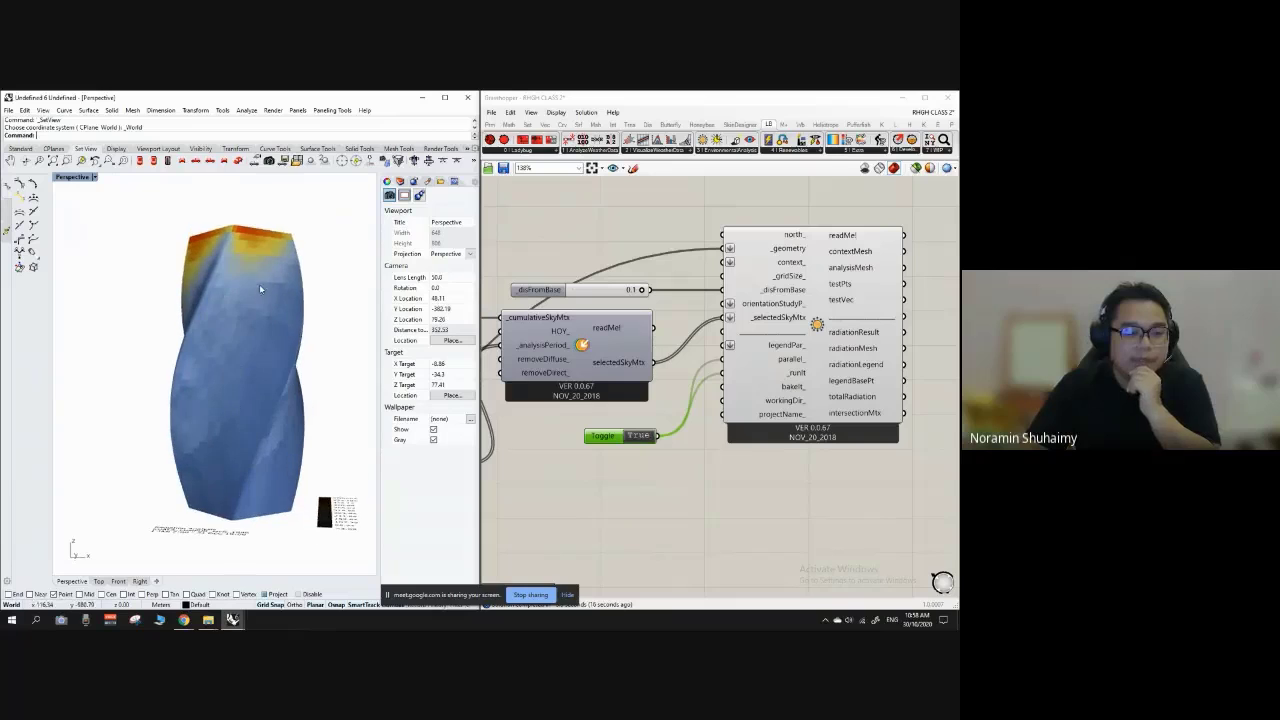
right_click_drag(272, 396, 253, 362)
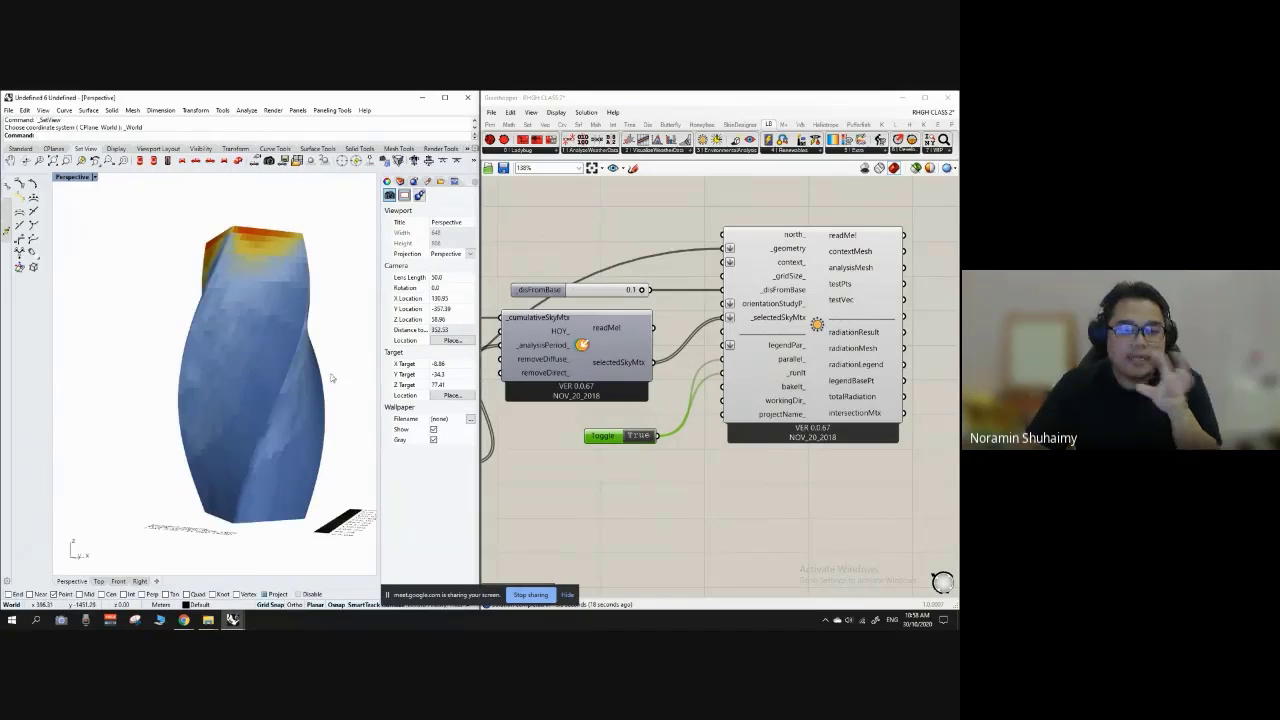
right_click_drag(332, 378, 268, 393)
scroll(248, 362, "down", 4)
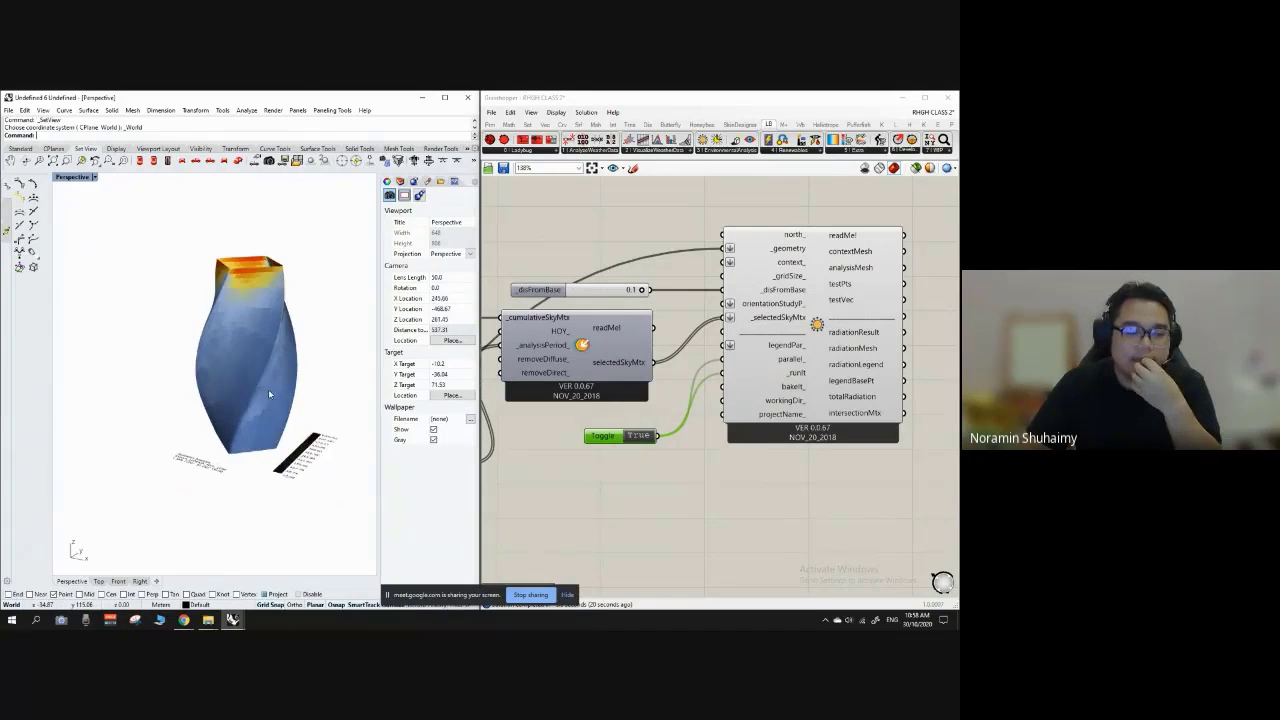
scroll(268, 389, "up", 3)
scroll(240, 371, "down", 5)
scroll(238, 323, "up", 3)
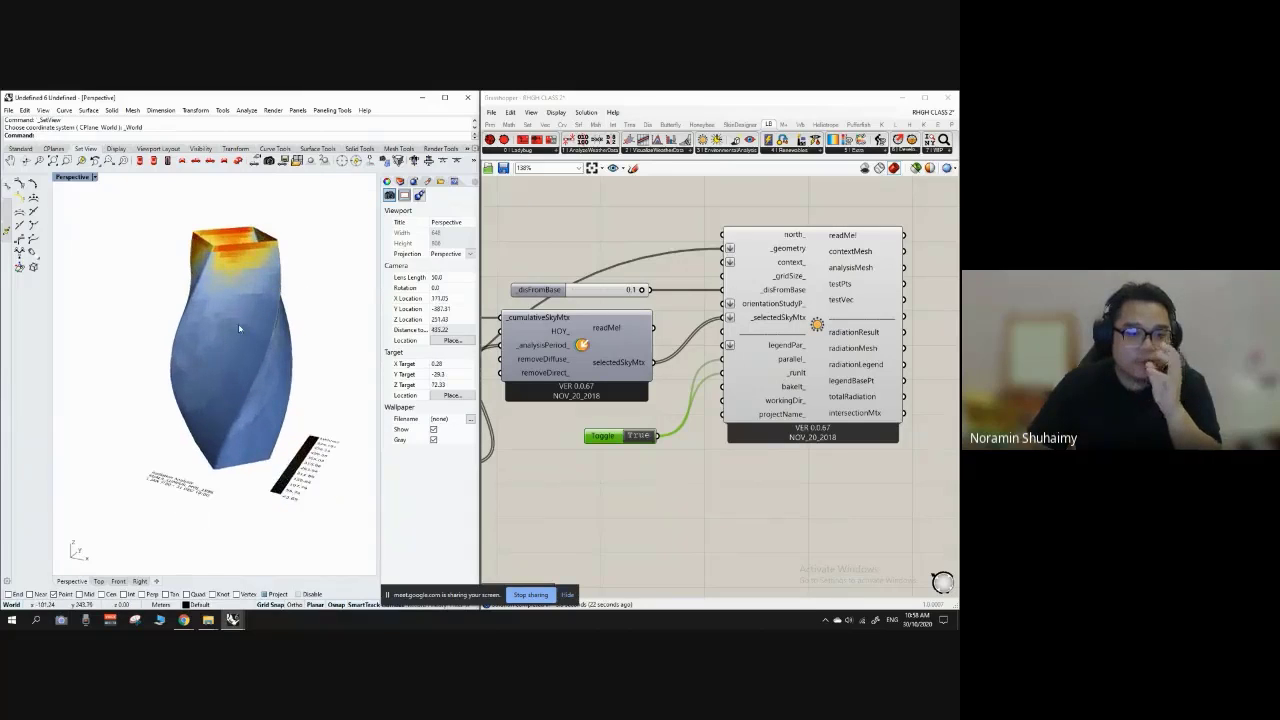
Step: Check the radiation legend beside the tower and set the Perspective viewport's display mode to Rendered
scroll(262, 445, "up", 5)
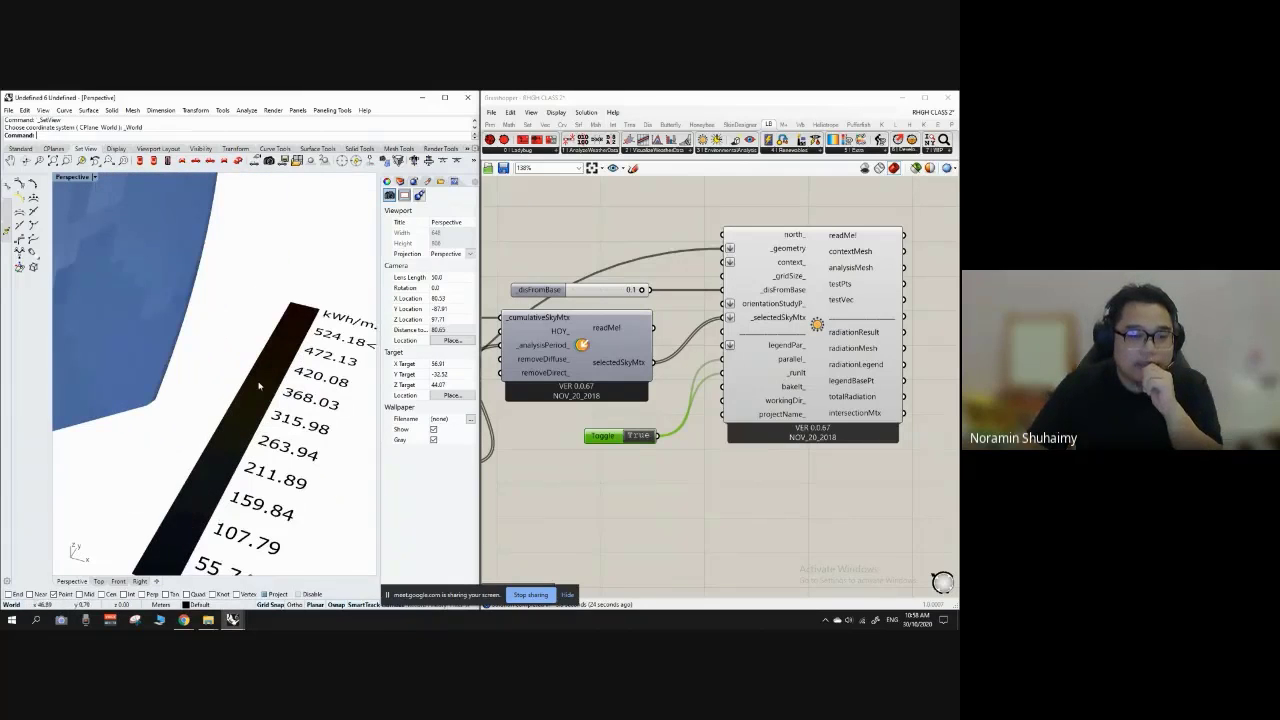
scroll(291, 340, "down", 5)
scroll(255, 420, "up", 3)
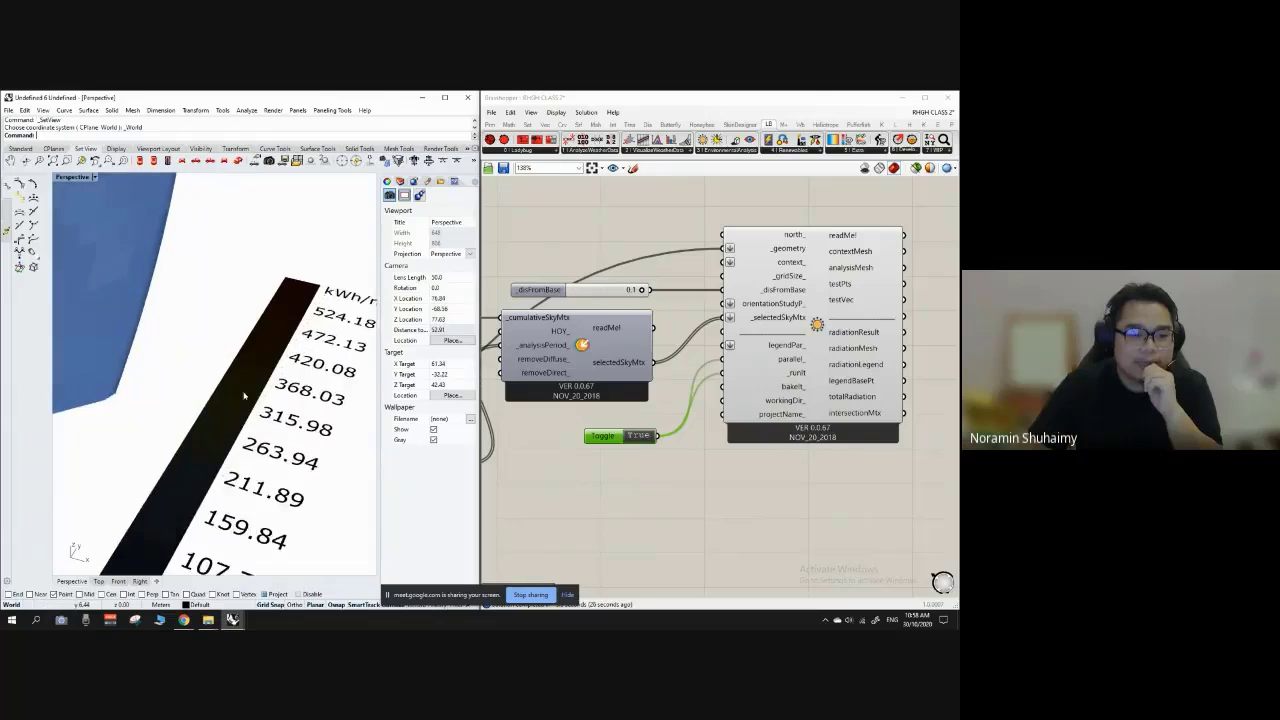
scroll(260, 360, "down", 2)
scroll(295, 358, "down", 2)
scroll(268, 362, "up", 2)
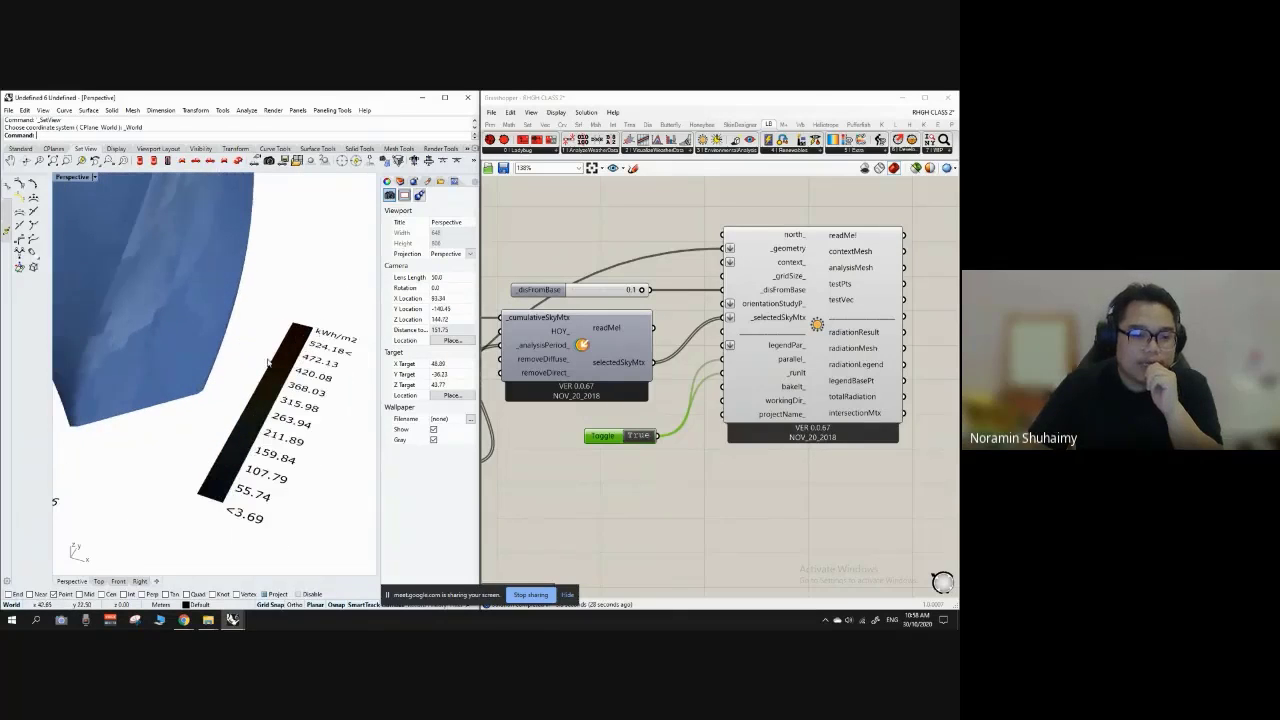
left_click(95, 178)
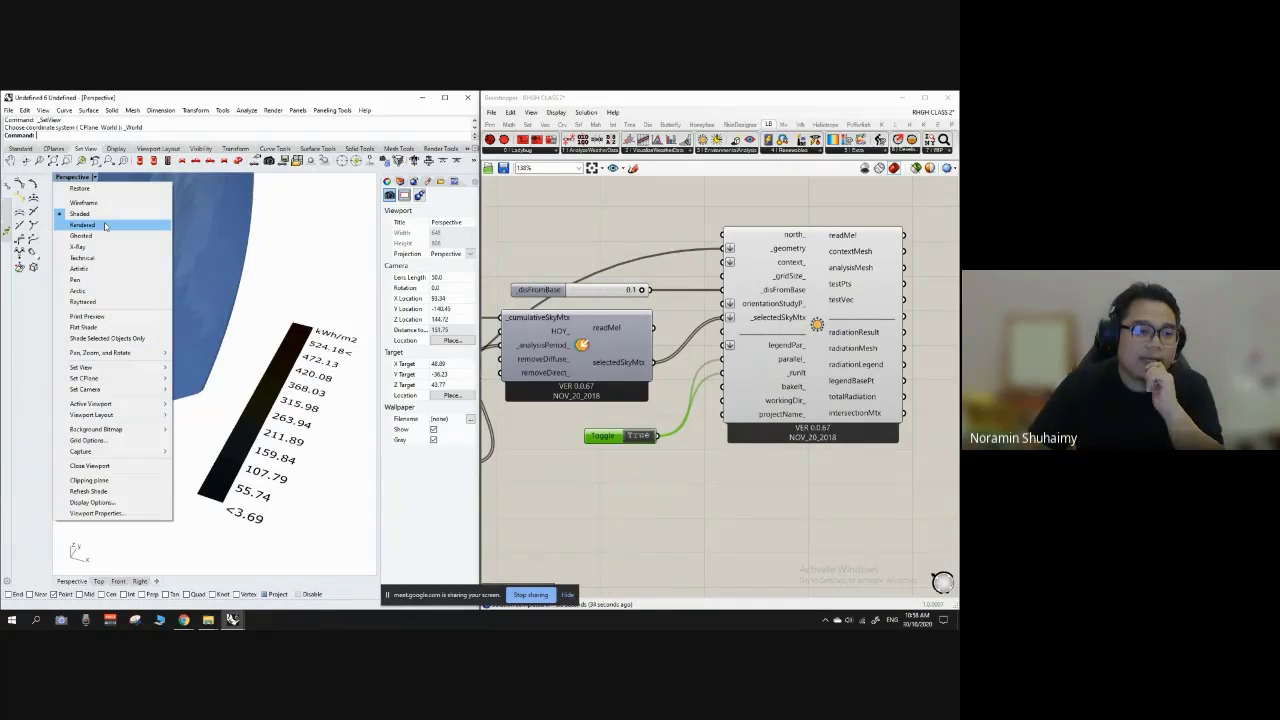
left_click(105, 225)
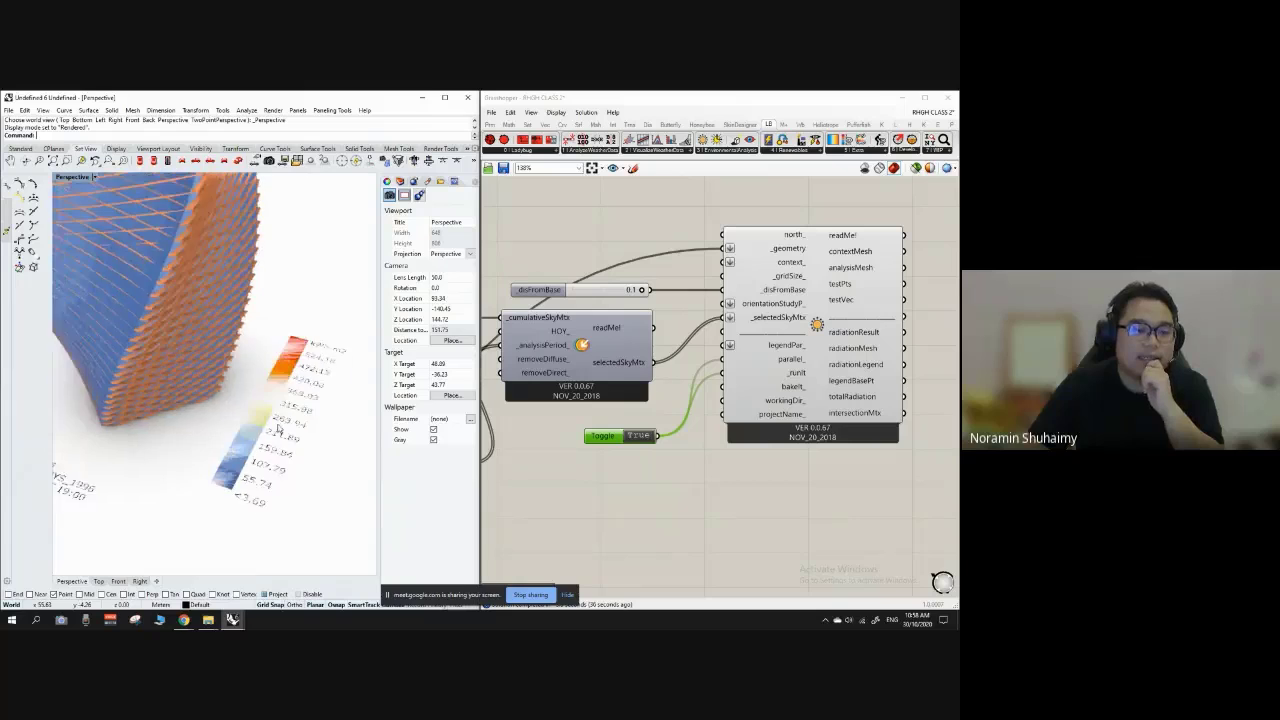
Step: Examine the rendered tower with its orange panel strips and the coloured radiation legend
scroll(261, 402, "down", 10)
right_click_drag(261, 402, 273, 370)
scroll(259, 379, "up", 2)
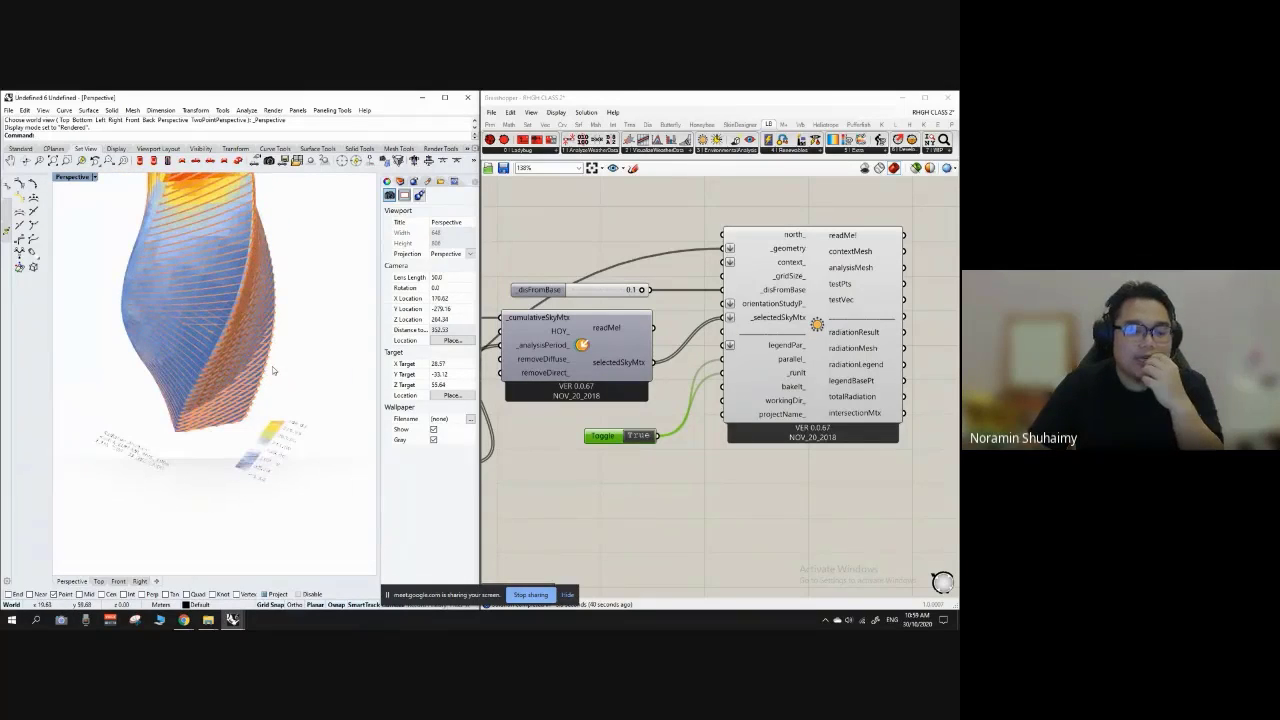
scroll(272, 370, "up", 2)
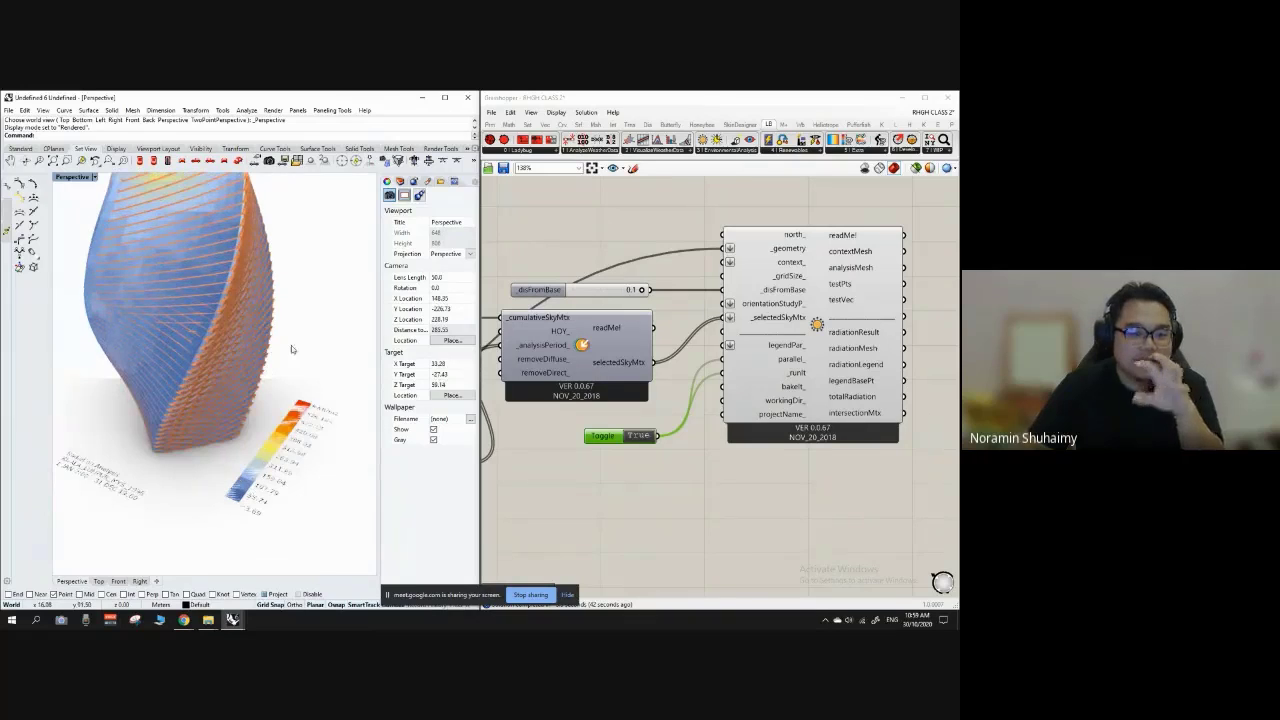
scroll(295, 395, "down", 2)
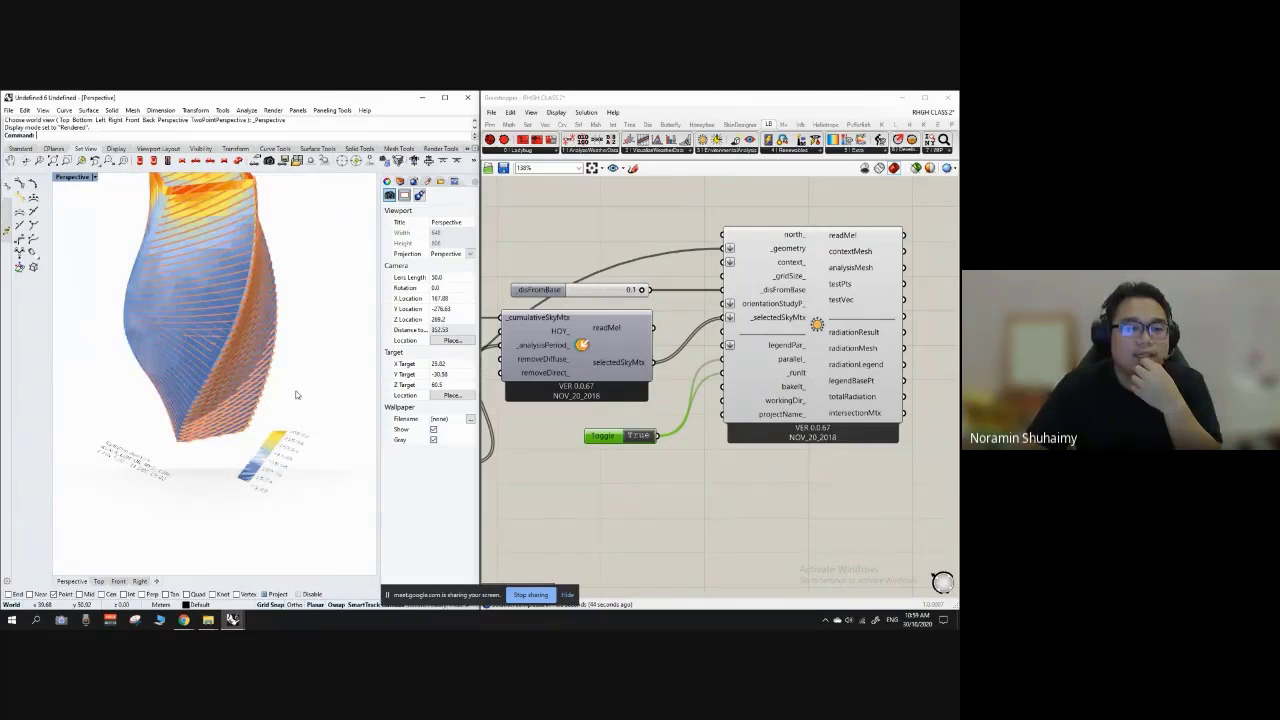
right_click_drag(270, 376, 267, 369)
scroll(267, 369, "down", 2)
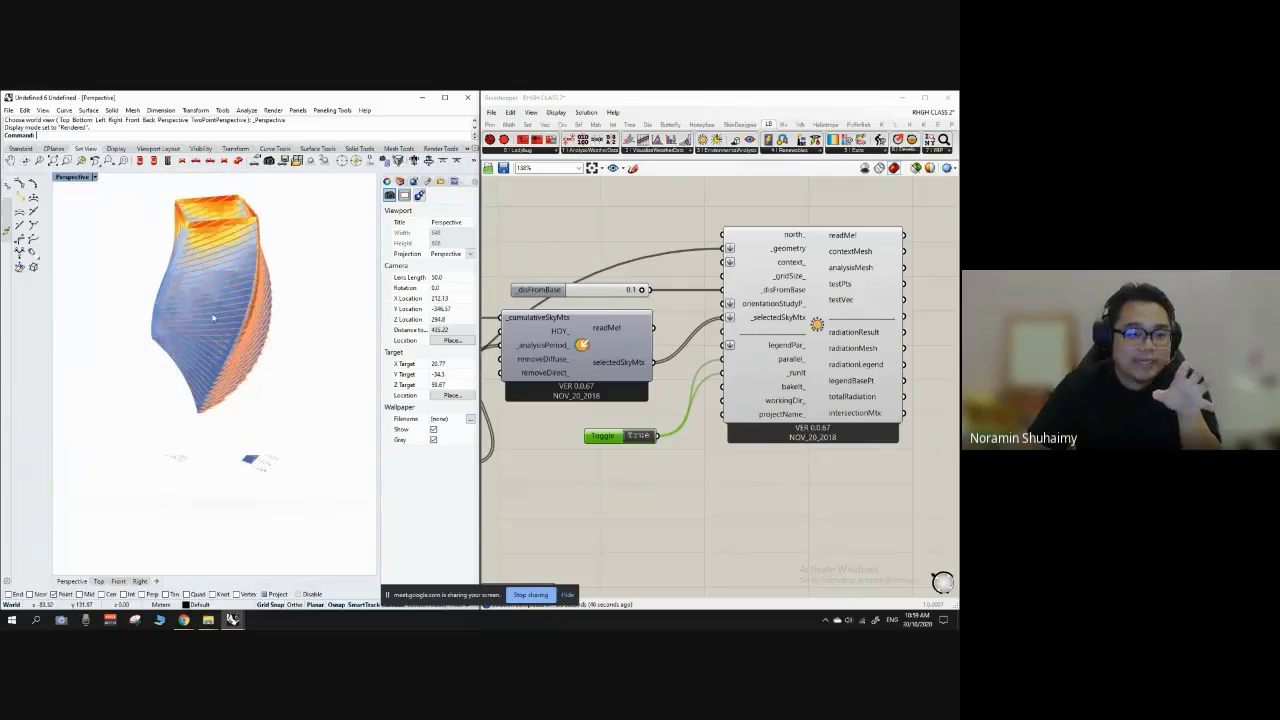
scroll(254, 331, "up", 2)
right_click_drag(267, 316, 271, 315, "shift")
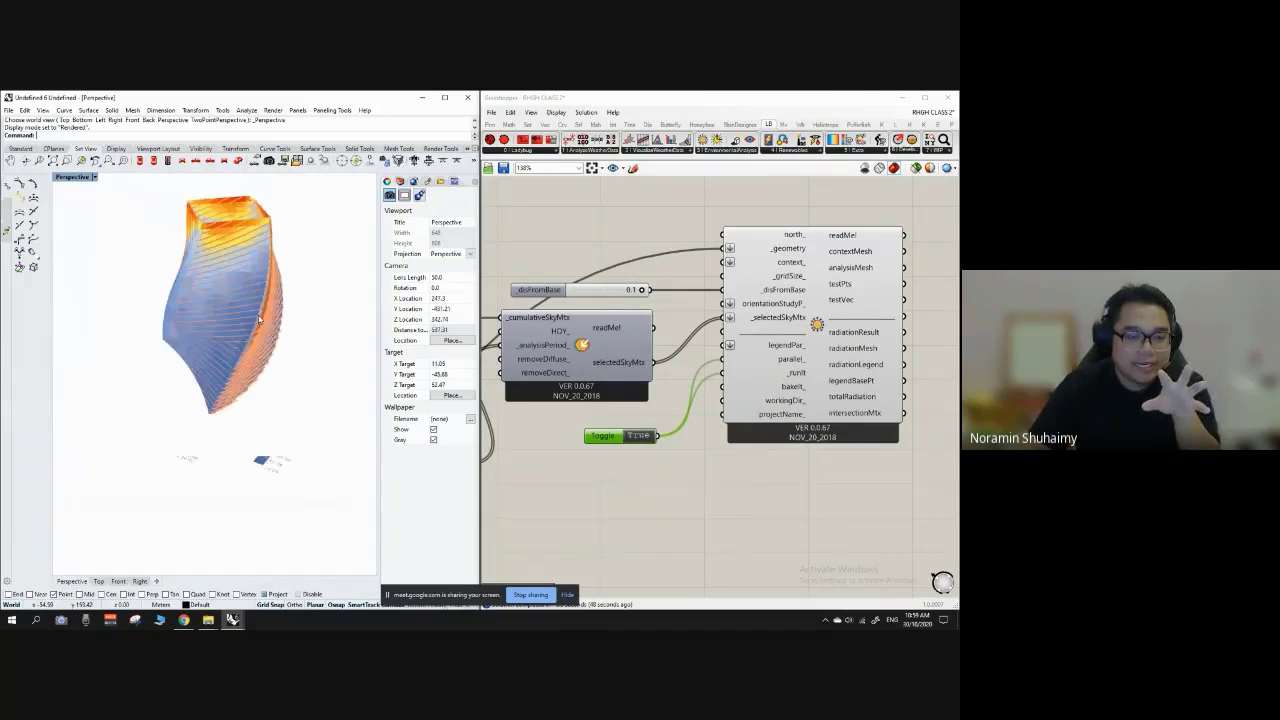
Step: Turn off the Render option of the Custom Preview component fed by the orange swatch in the panel definition
left_click(618, 246)
scroll(618, 246, "down", 6)
right_click_drag(650, 450, 692, 398)
scroll(692, 398, "up", 2)
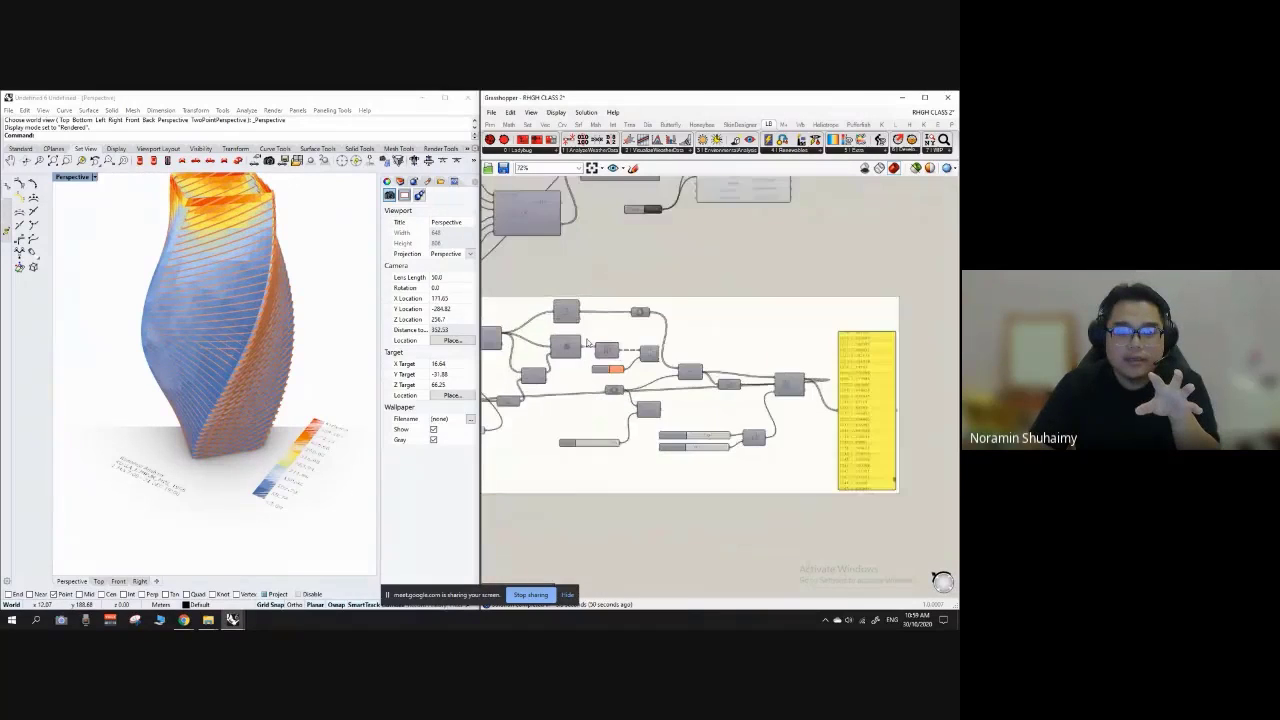
scroll(706, 396, "up", 1)
scroll(618, 378, "up", 3)
scroll(800, 320, "down", 3)
scroll(566, 335, "up", 1)
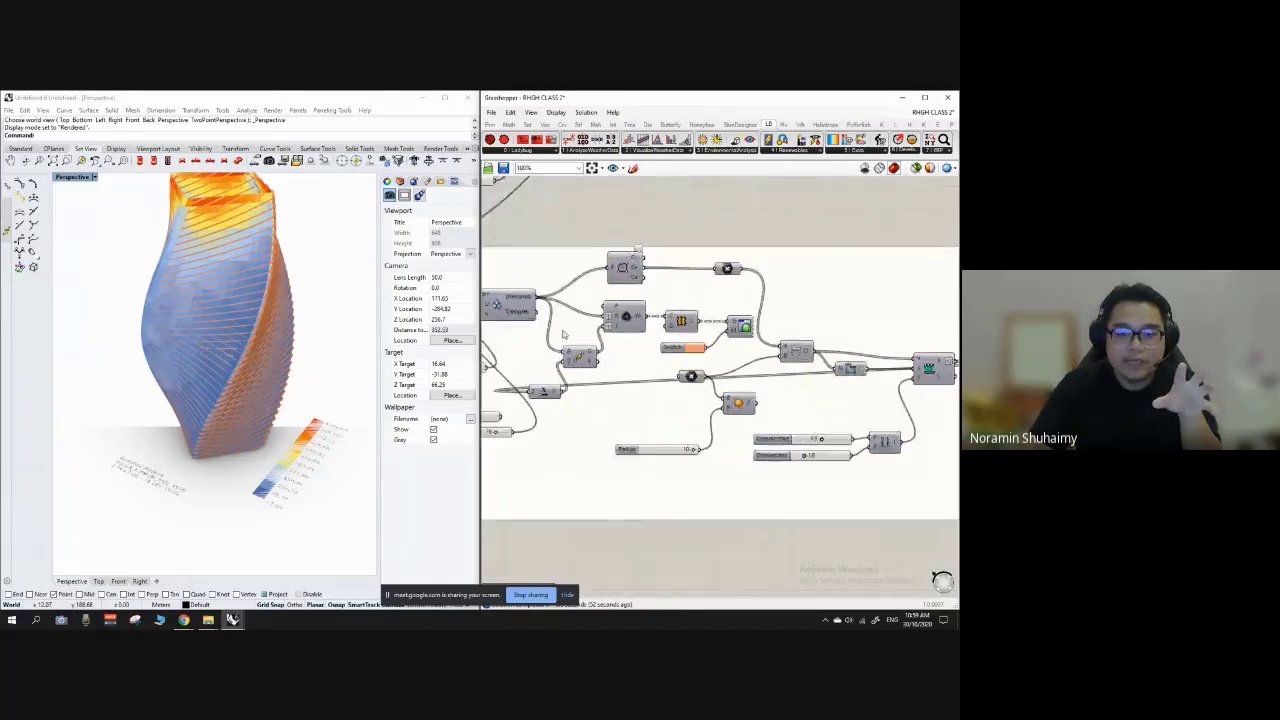
scroll(566, 335, "down", 2)
scroll(652, 320, "up", 4)
left_click(728, 333)
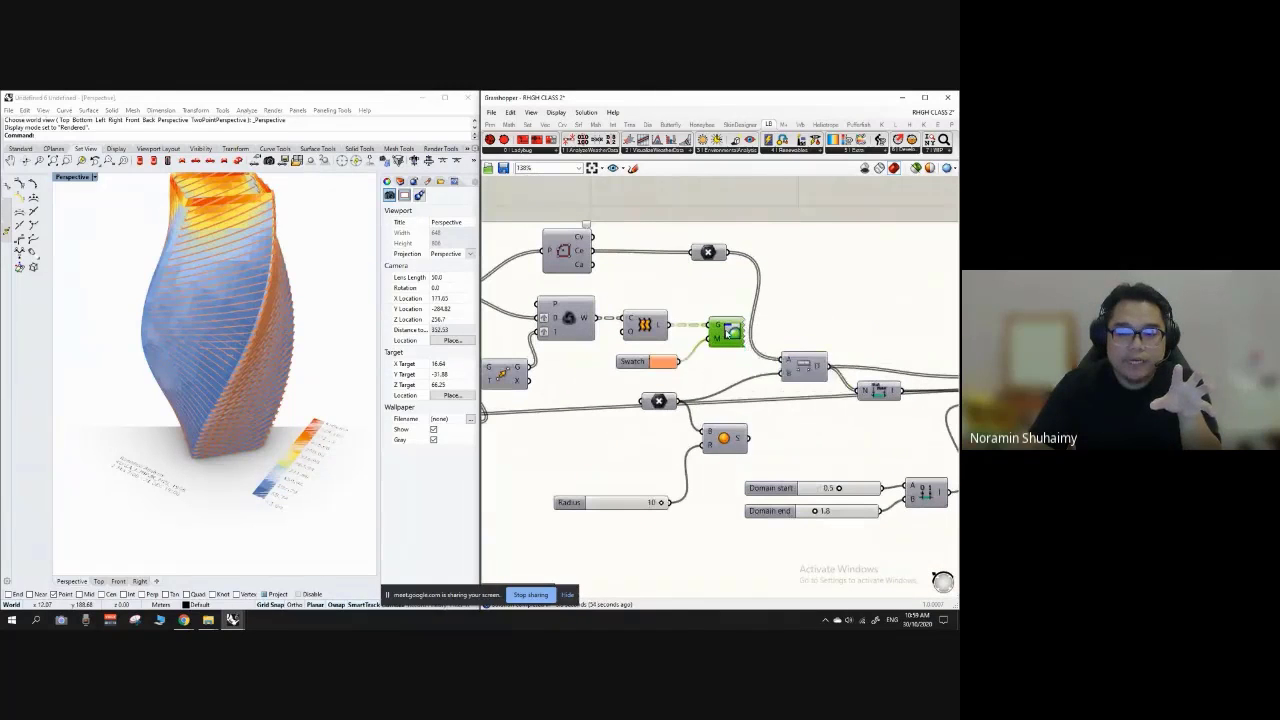
right_click(732, 331)
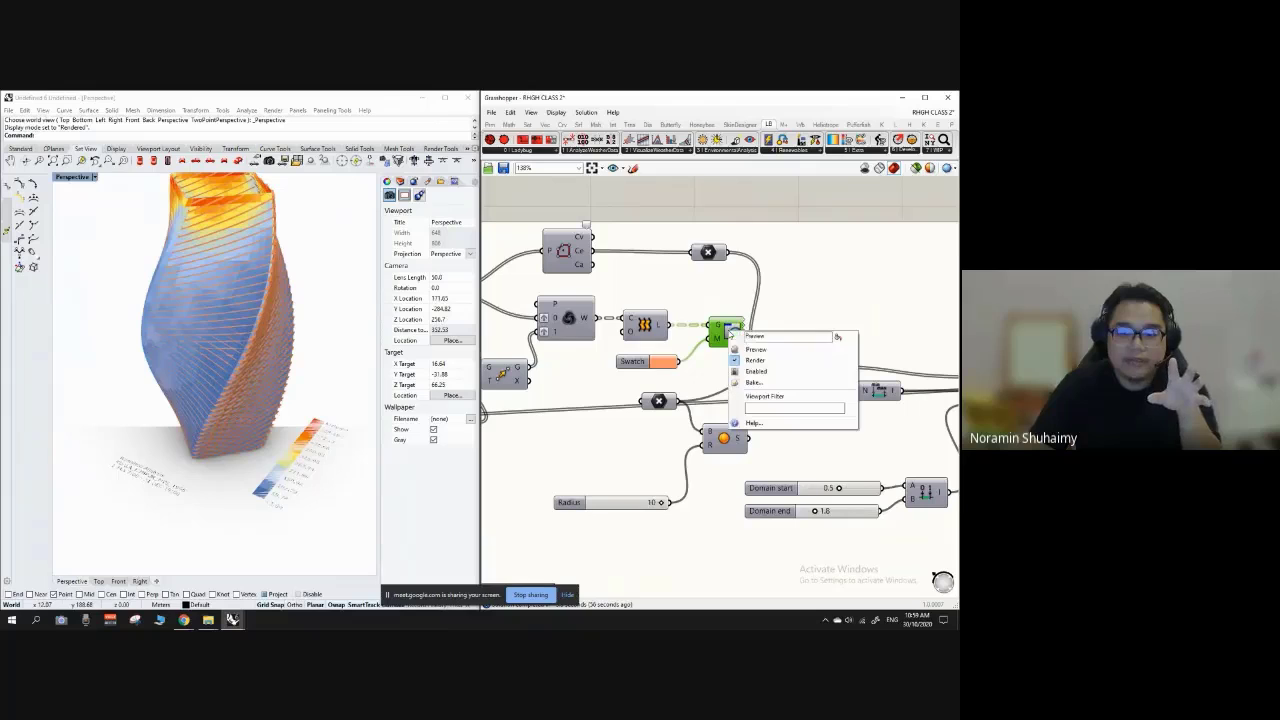
left_click(756, 363)
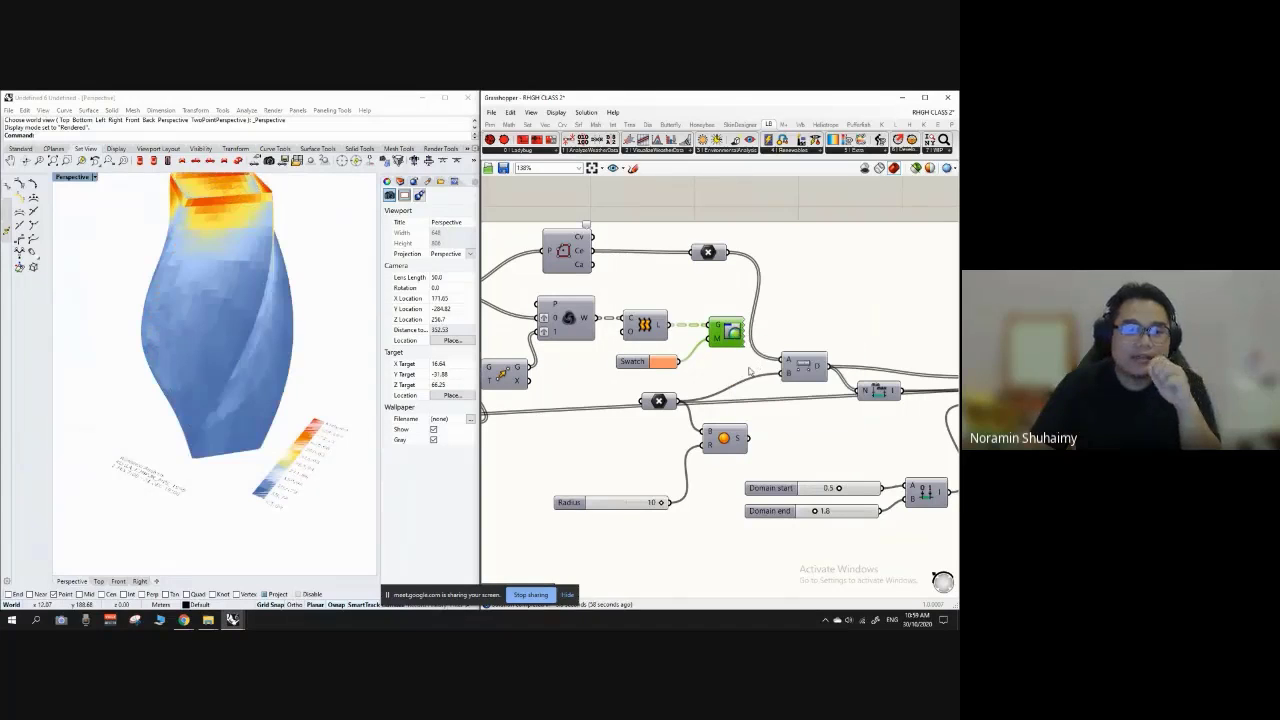
Step: Switch to the Top view, frame the analysis with its legend and set the display mode to Rendered
right_click_drag(284, 406, 274, 371)
scroll(272, 385, "up", 2)
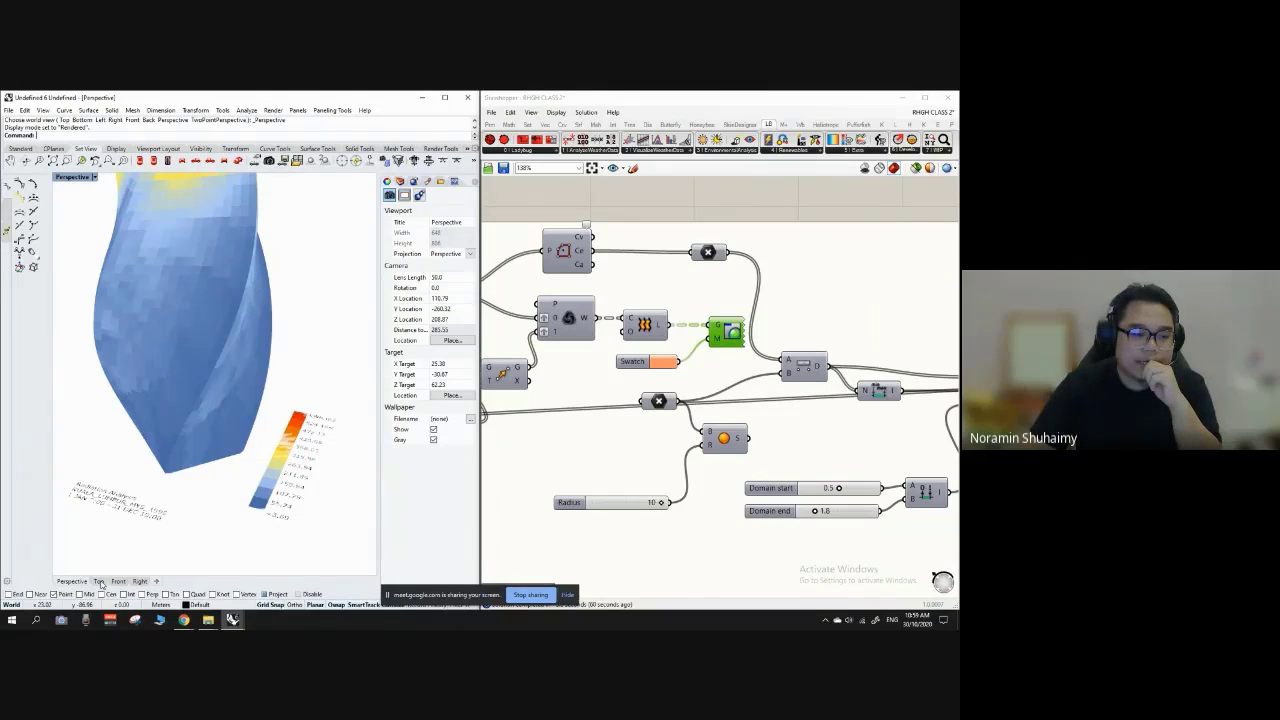
left_click(101, 583)
scroll(147, 438, "down", 8)
scroll(86, 427, "up", 7)
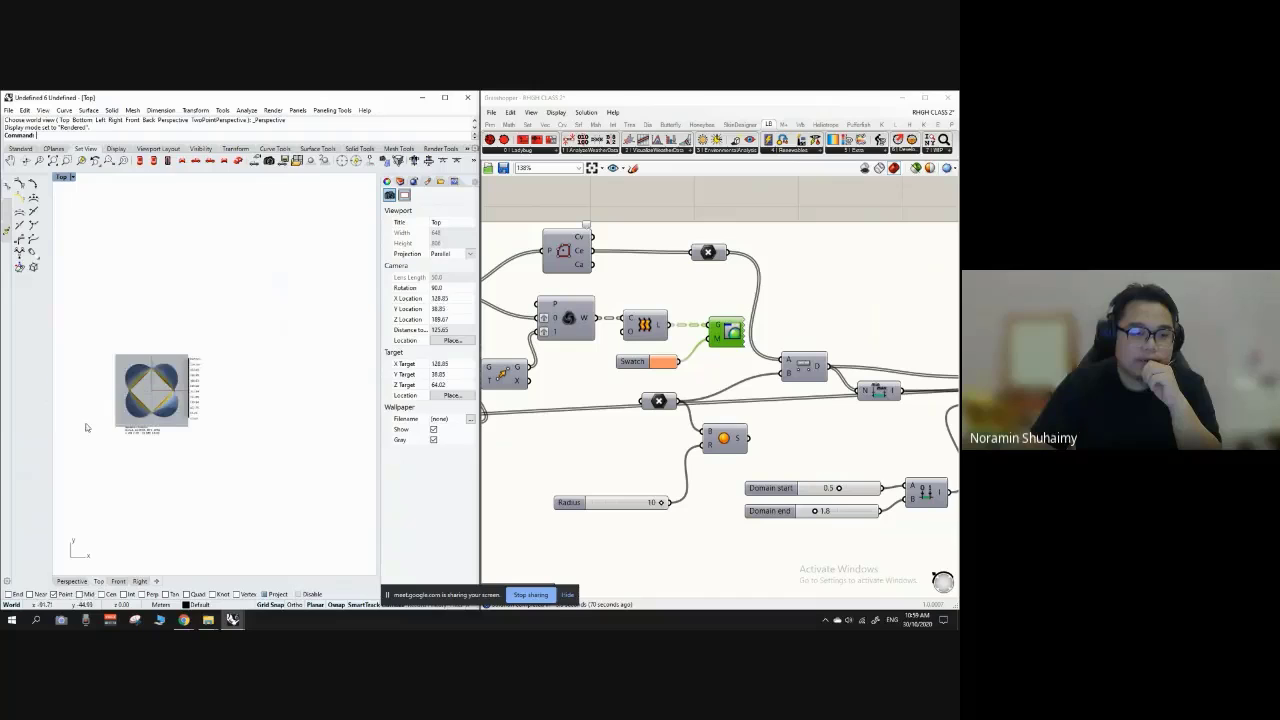
scroll(140, 392, "up", 13)
scroll(166, 370, "down", 6)
scroll(266, 363, "up", 3)
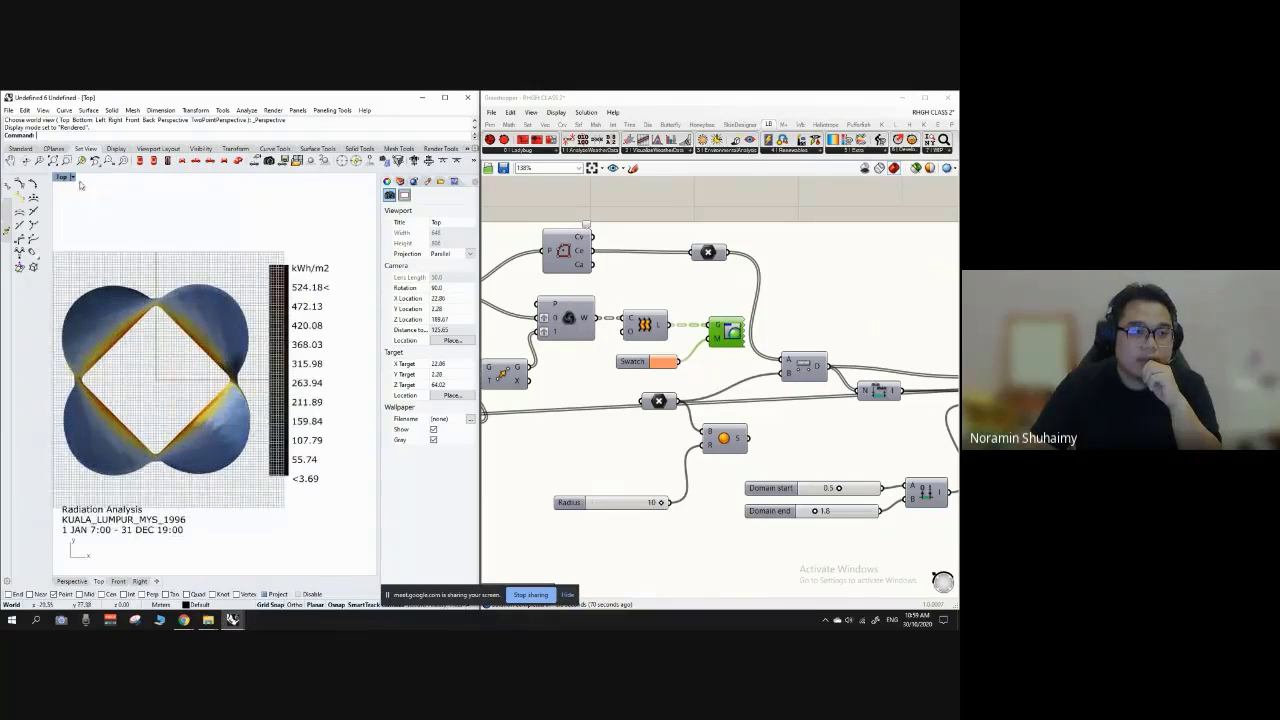
left_click(68, 177)
left_click(95, 228)
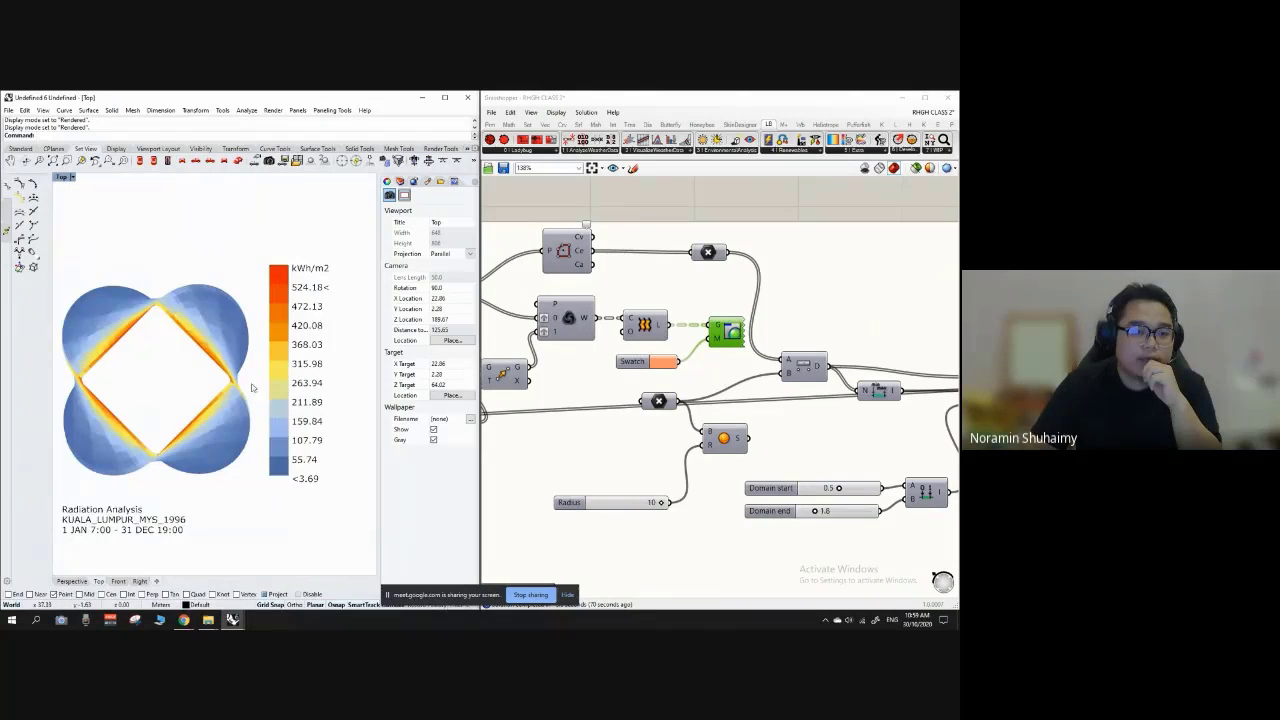
Step: Compare the radiation colours on the tower with the kWh/m2 legend in the Top view
scroll(291, 308, "up", 1)
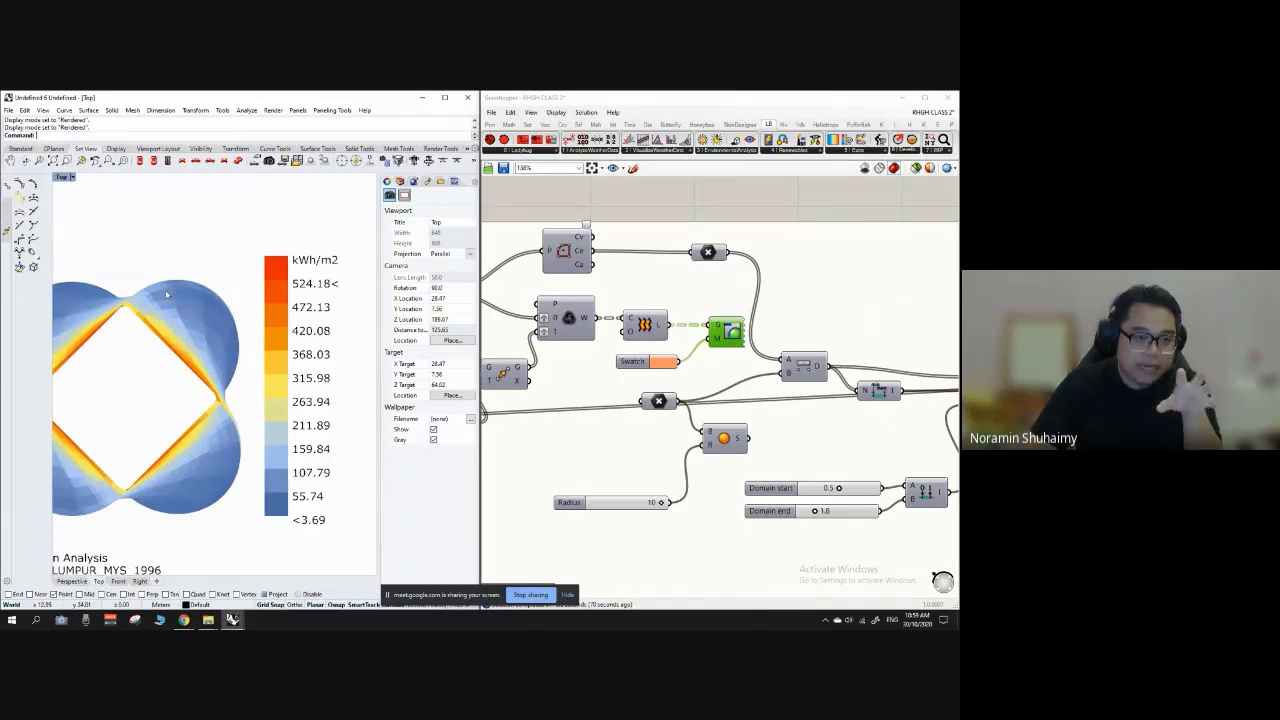
scroll(167, 294, "up", 1)
scroll(240, 358, "down", 1)
scroll(318, 286, "down", 2)
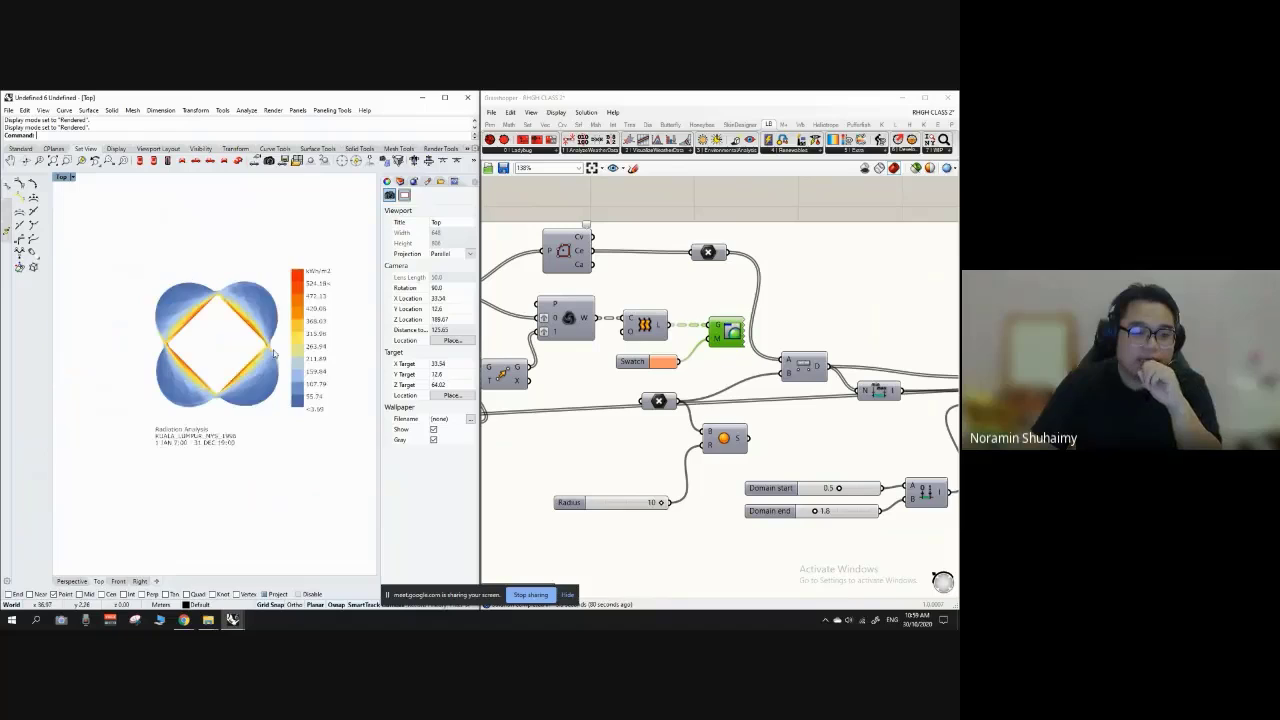
scroll(320, 275, "up", 3)
scroll(306, 279, "up", 1)
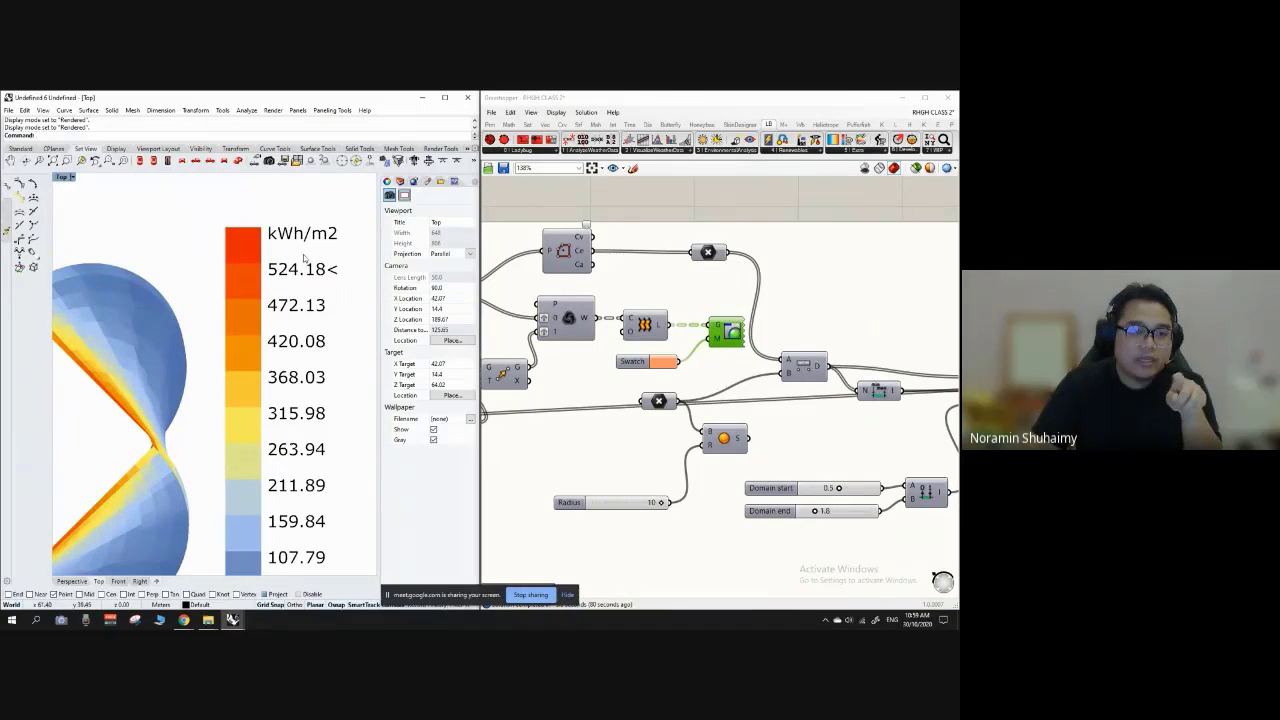
scroll(334, 272, "down", 3)
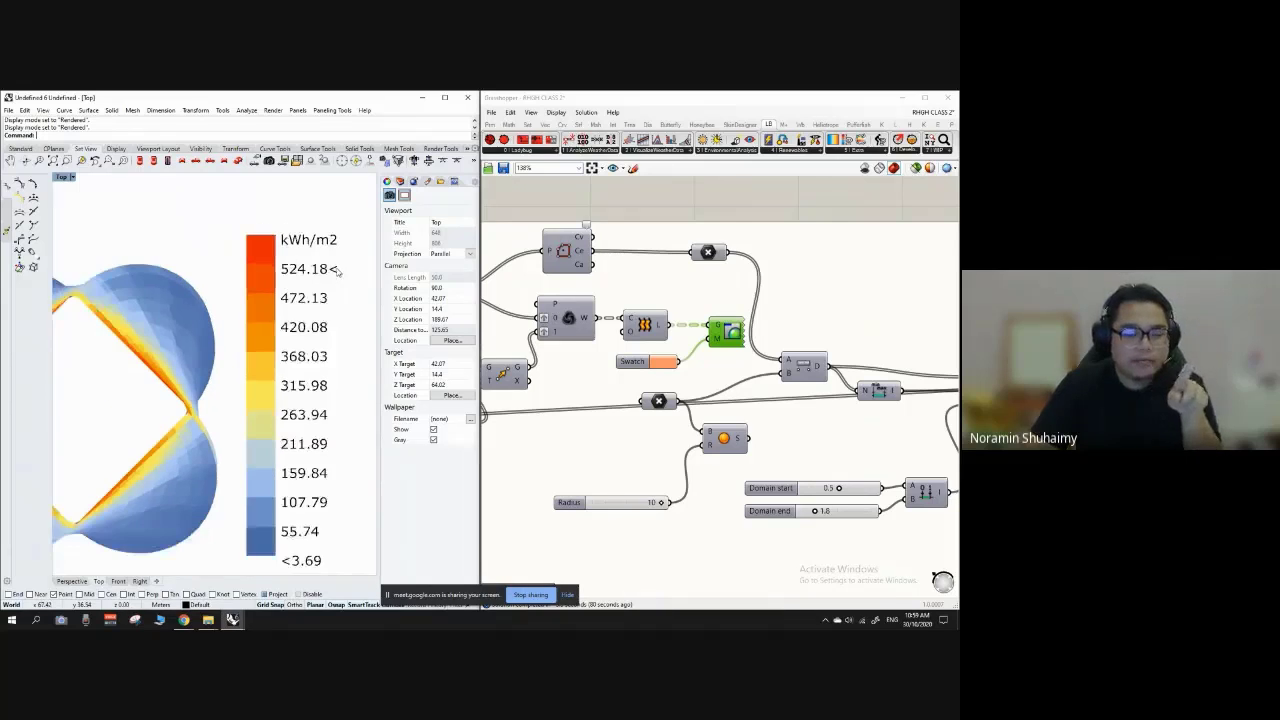
Step: Examine the kWh/m2 legend and the Radiation Analysis location and period text below the tower in the Top view
scroll(101, 530, "up", 2)
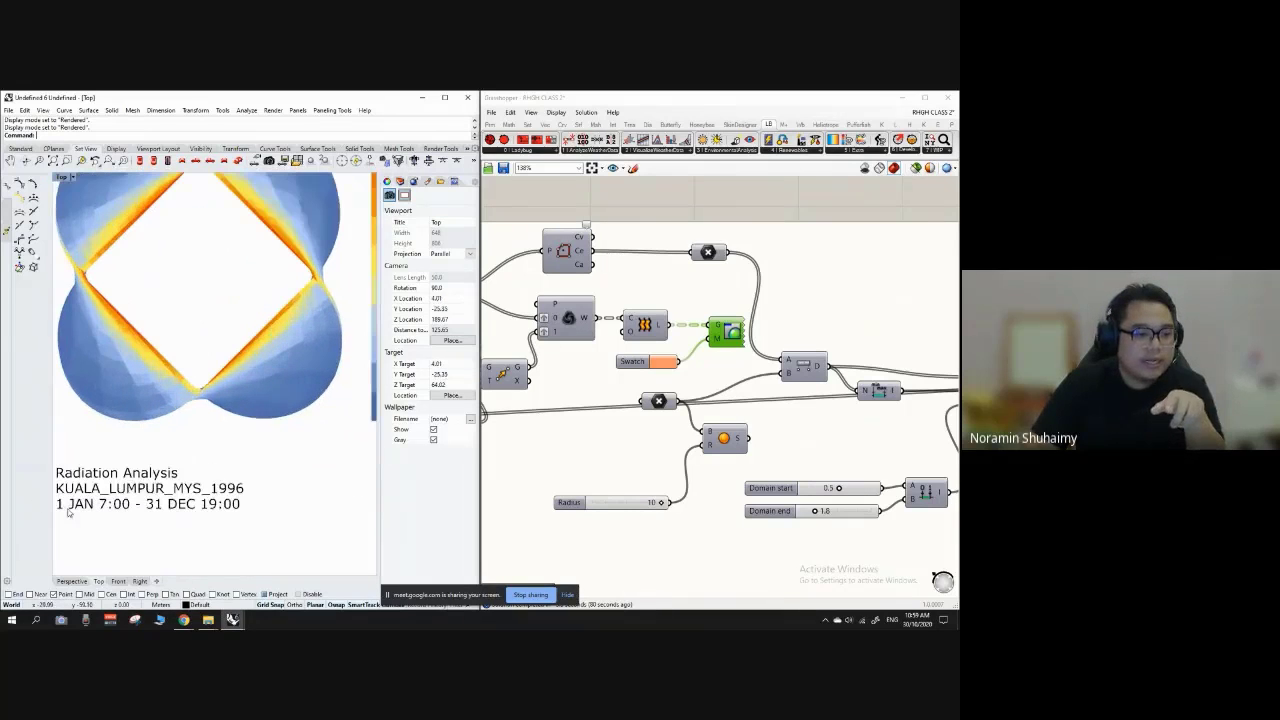
scroll(59, 487, "down", 3)
scroll(320, 478, "up", 4)
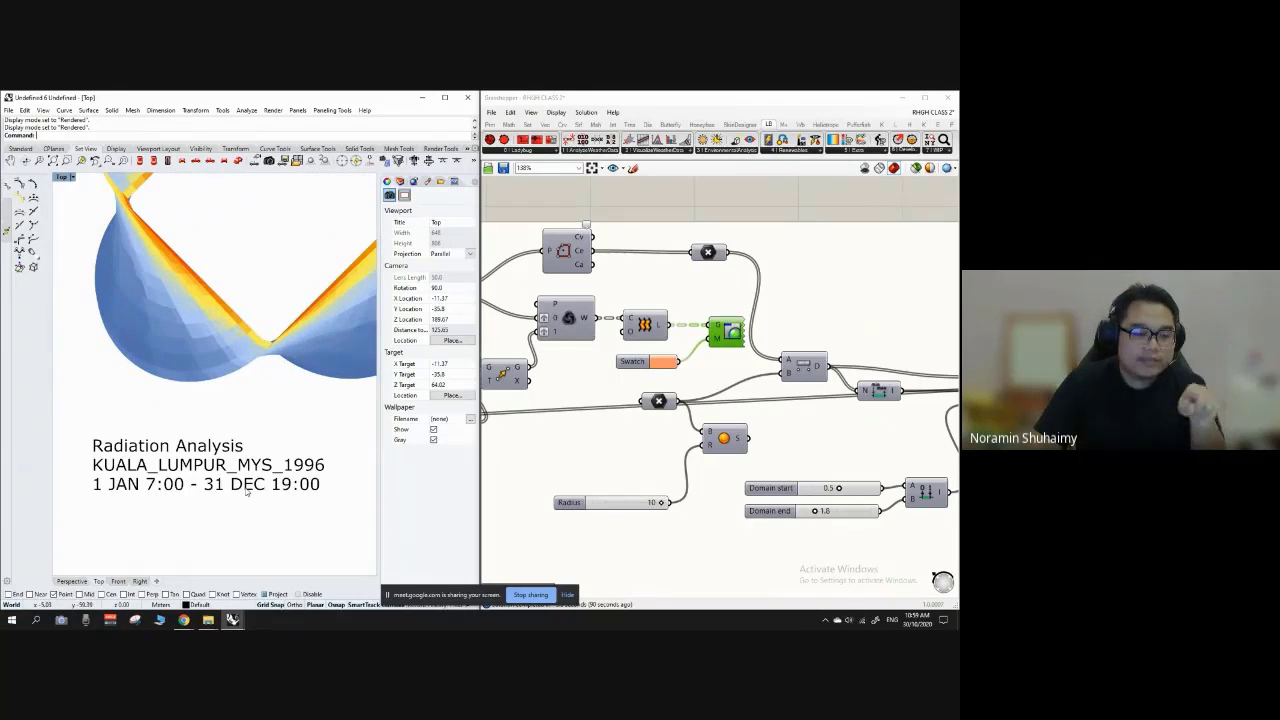
scroll(265, 481, "down", 8)
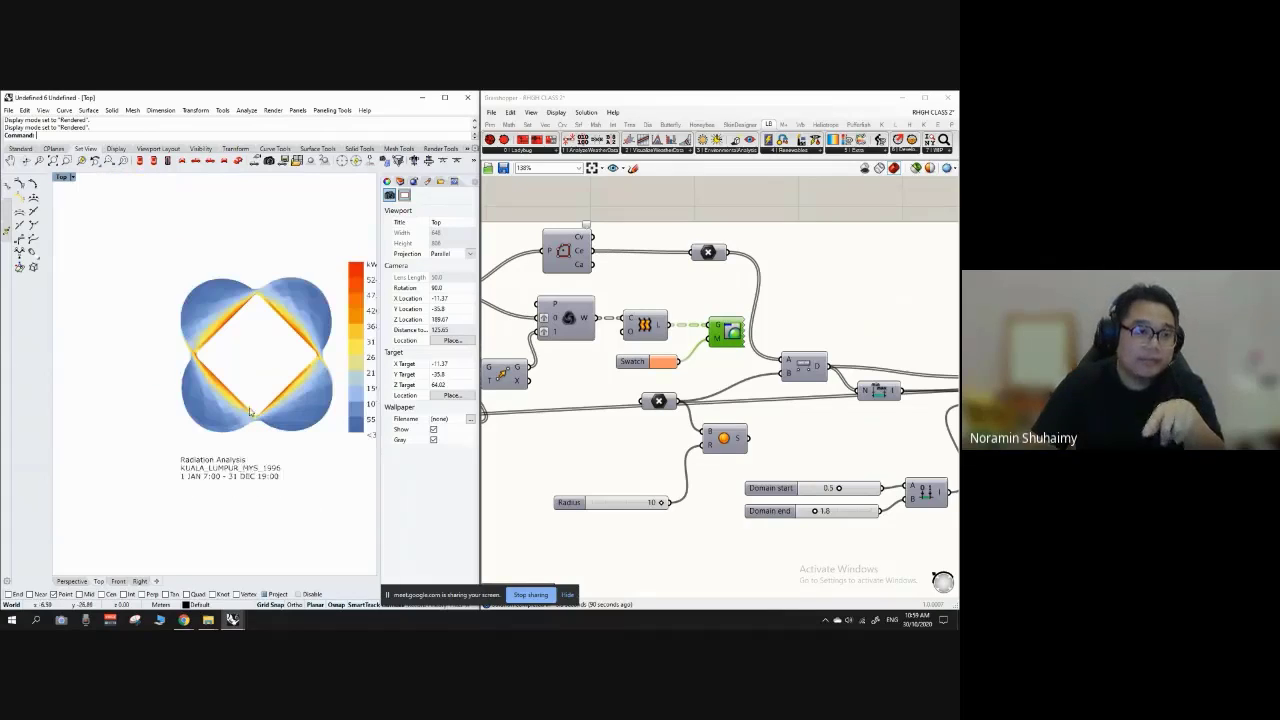
right_click_drag(275, 449, 266, 423)
mouse_move(271, 311)
right_mouse_down()
mouse_move(186, 331)
mouse_move(174, 314)
mouse_move(283, 309)
right_mouse_up()
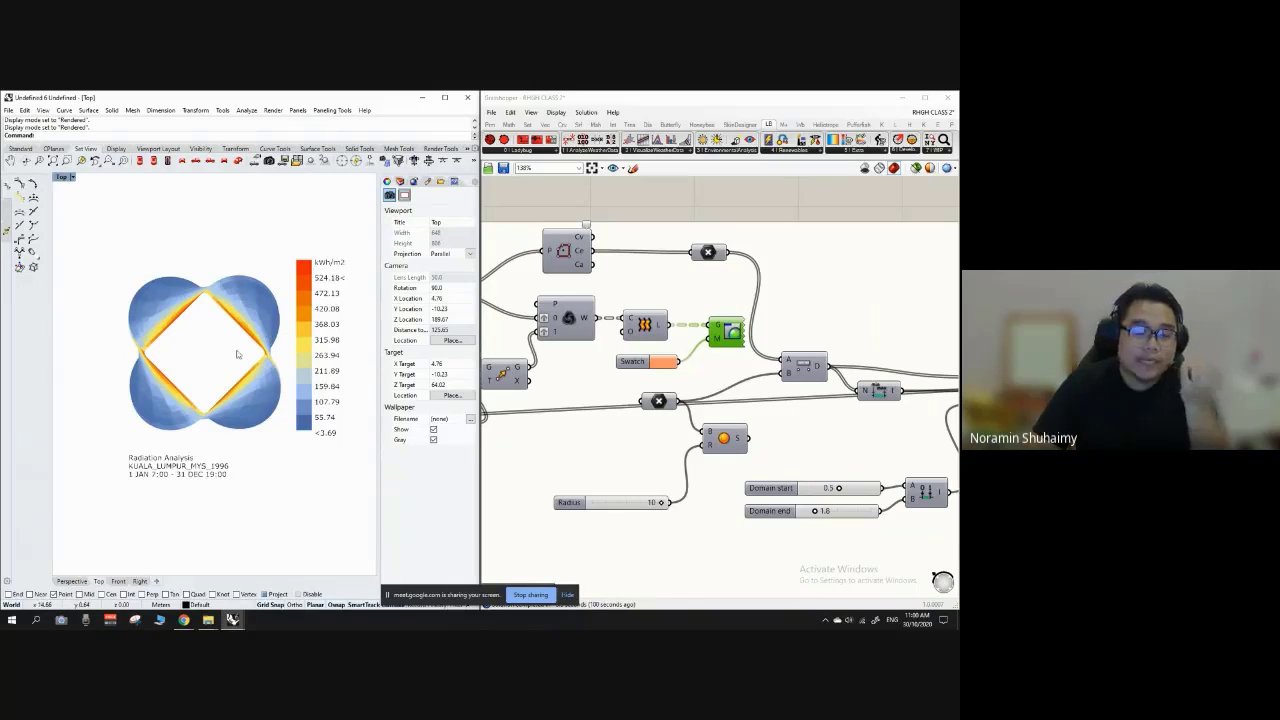
Step: Switch to the Perspective view and examine the radiation colours on the tower from several sides
left_click(75, 585)
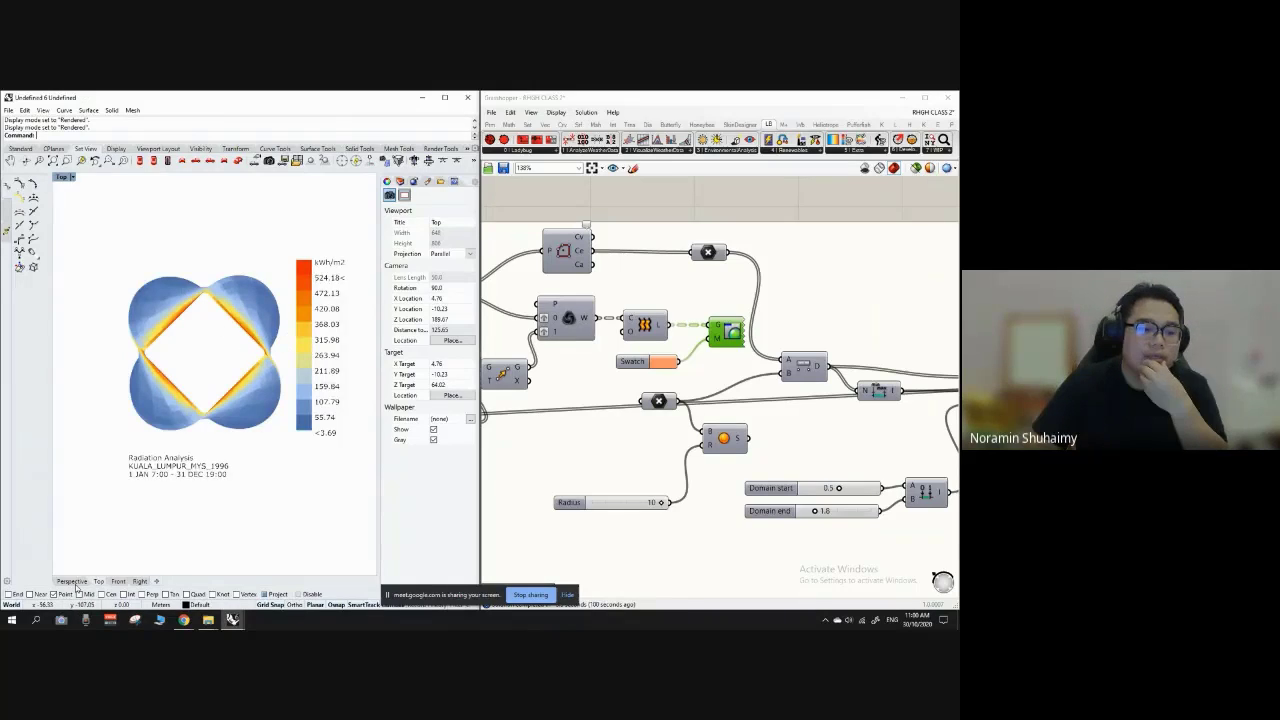
right_click_drag(241, 389, 212, 352)
scroll(720, 290, "down", 5)
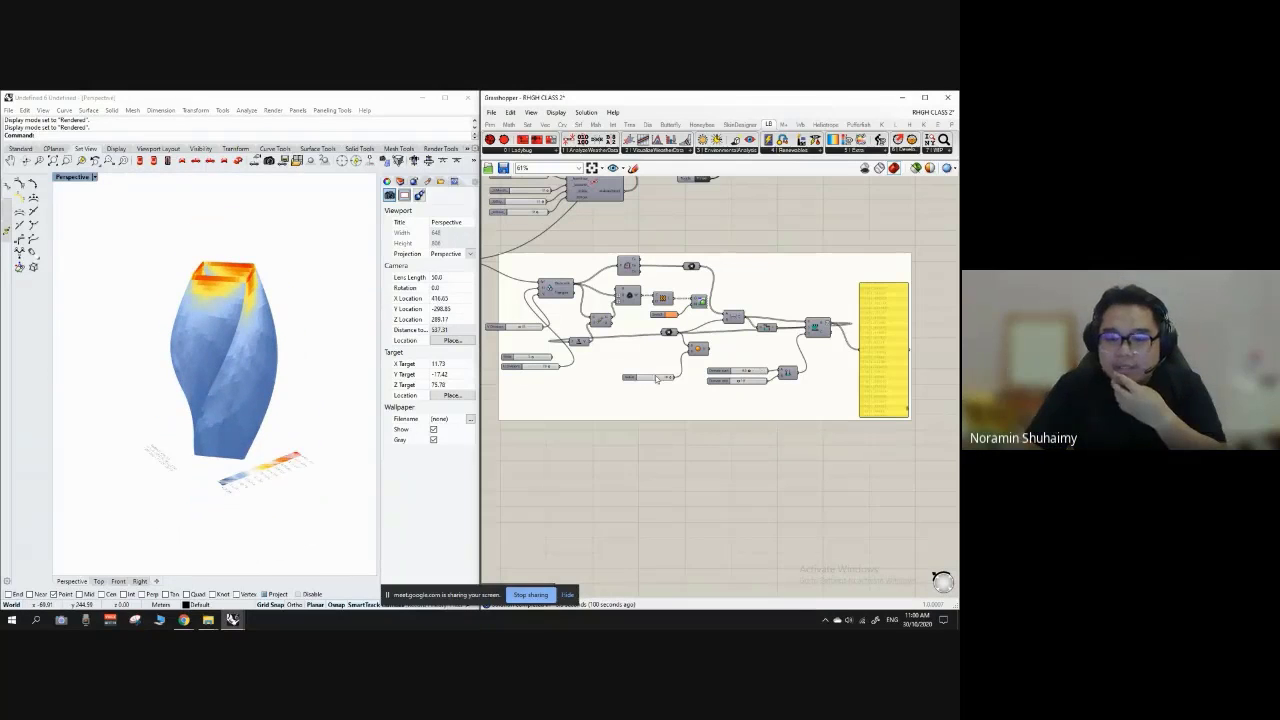
right_click_drag(286, 431, 260, 425)
scroll(620, 310, "down", 2)
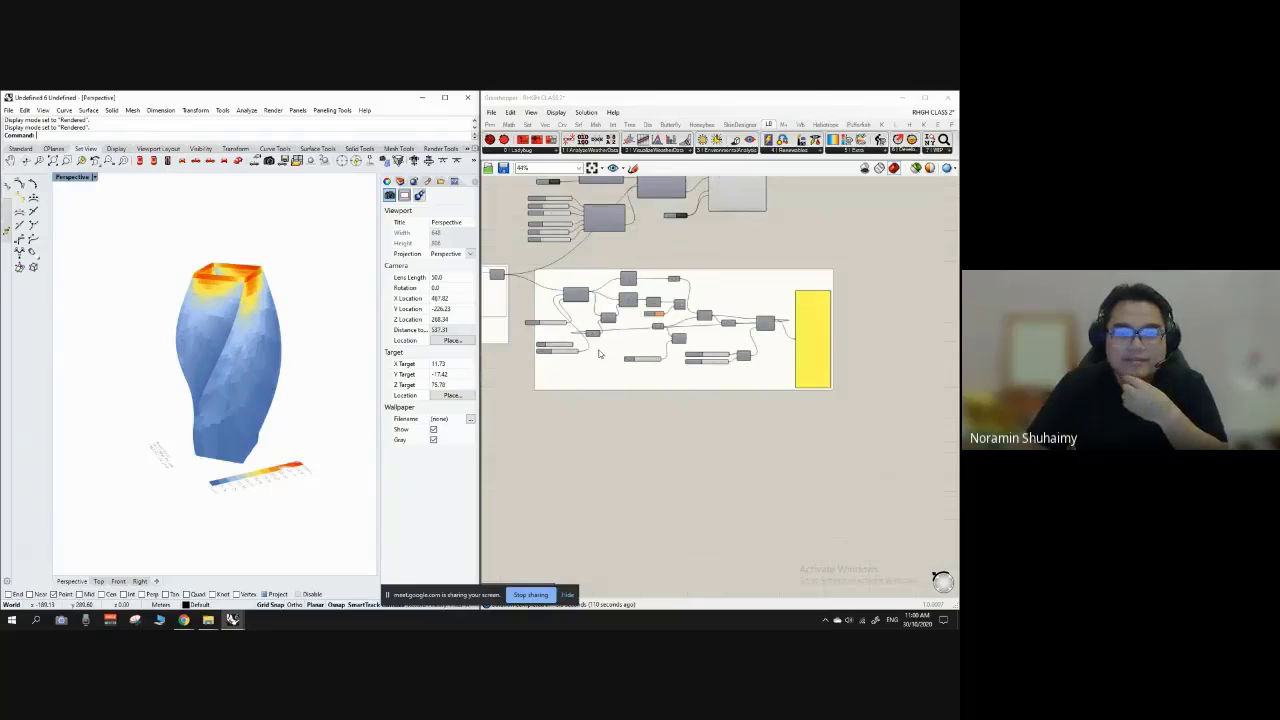
left_click(598, 357)
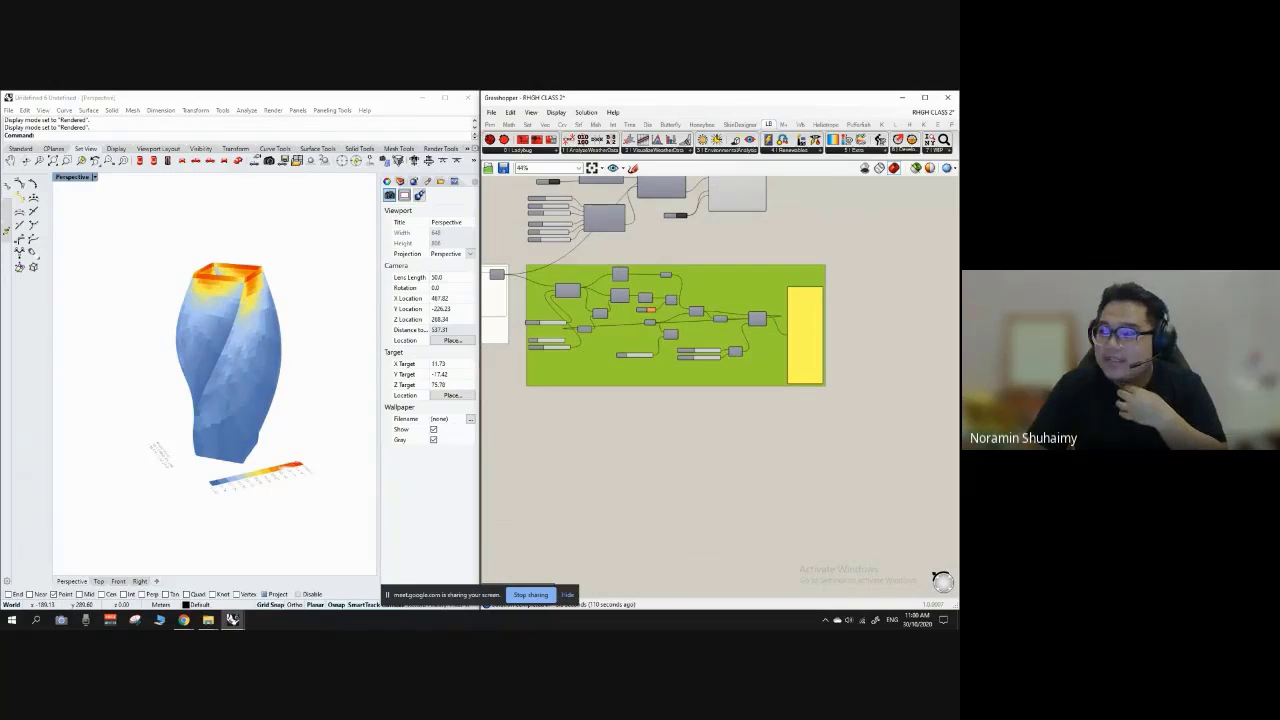
right_click_drag(238, 381, 350, 384)
scroll(229, 388, "up", 6)
scroll(229, 388, "down", 4)
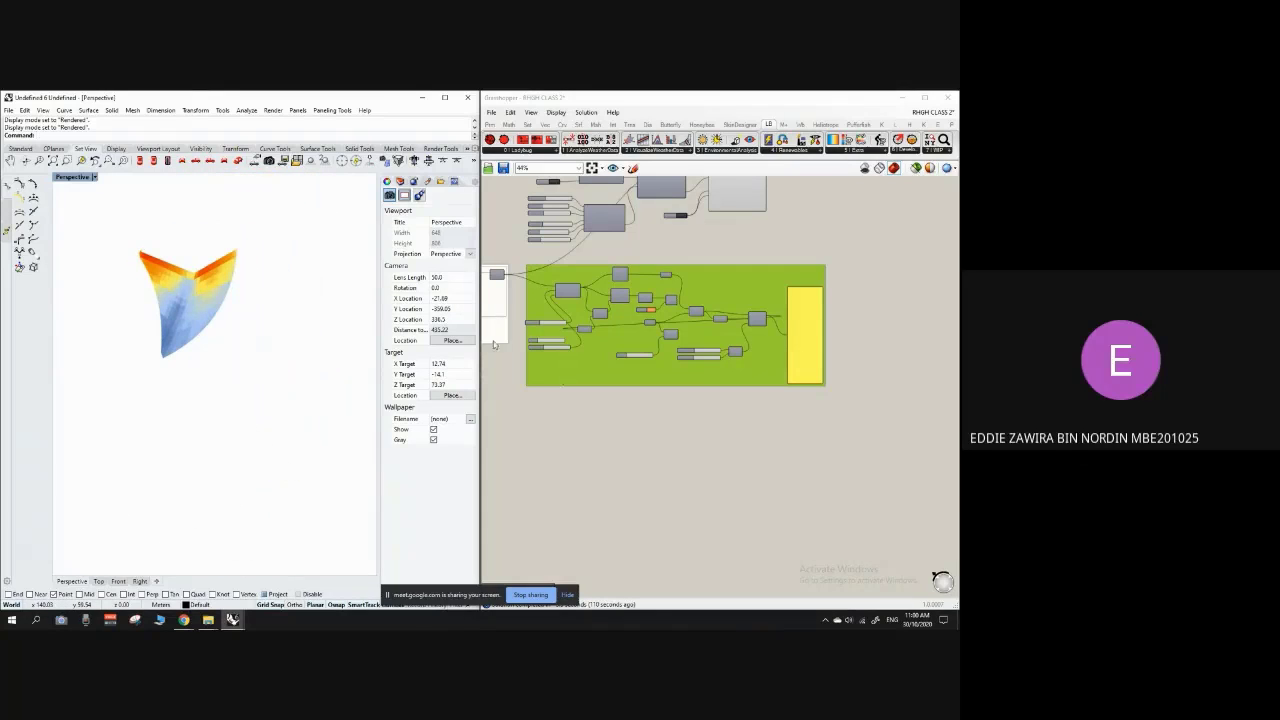
scroll(220, 337, "up", 4)
right_click_drag(220, 337, 233, 320)
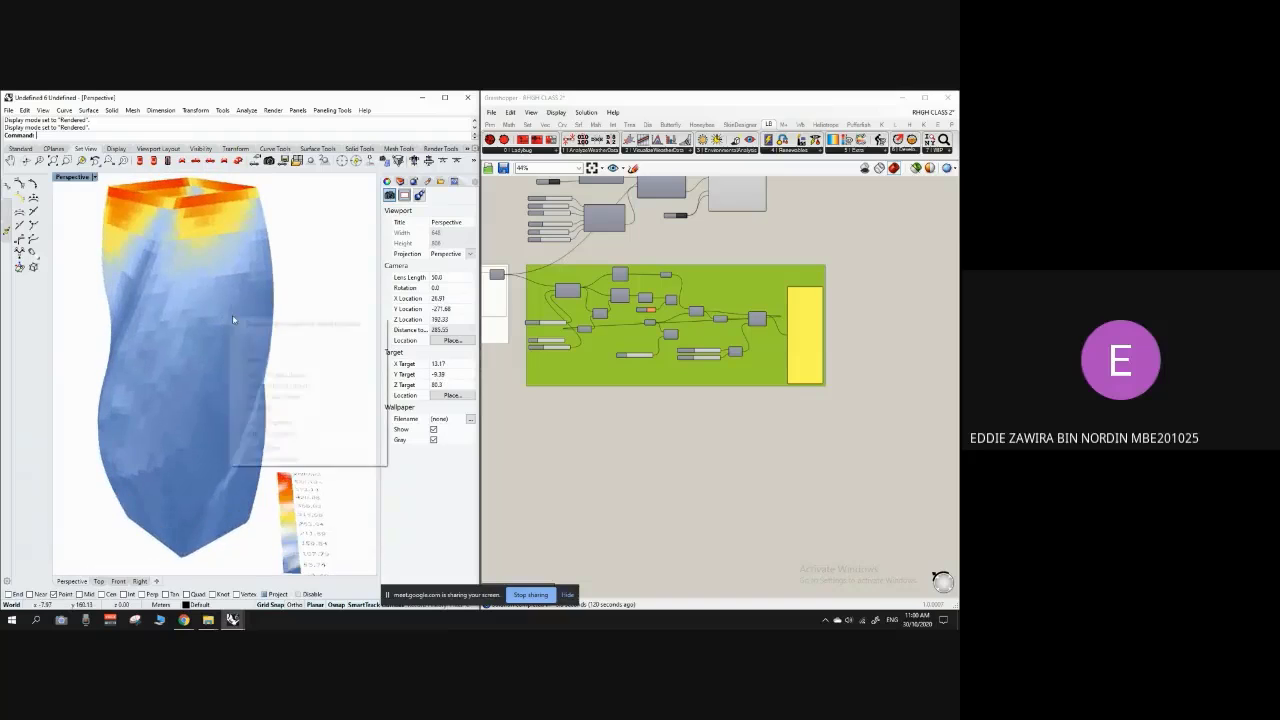
Step: Select the new radiation analysis component on the canvas and examine the blue lower facades of the tower in Perspective
scroll(700, 347, "down", 3)
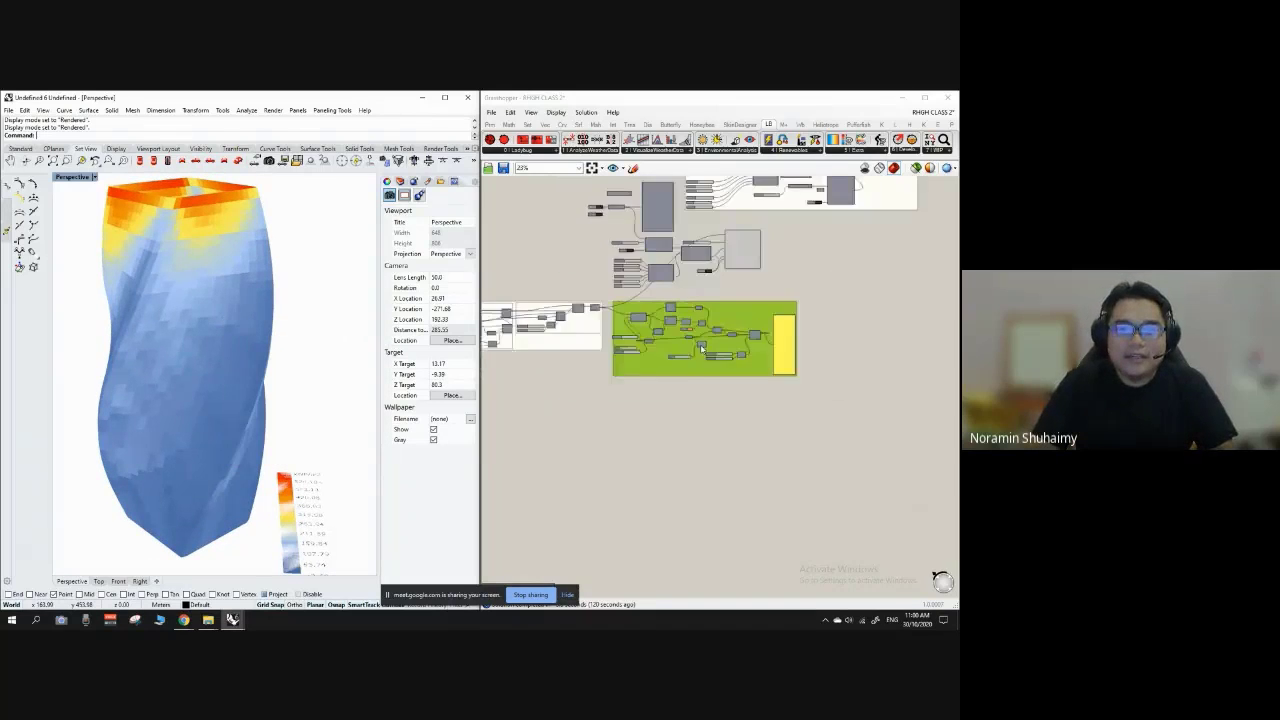
scroll(740, 270, "up", 5)
left_click(750, 285)
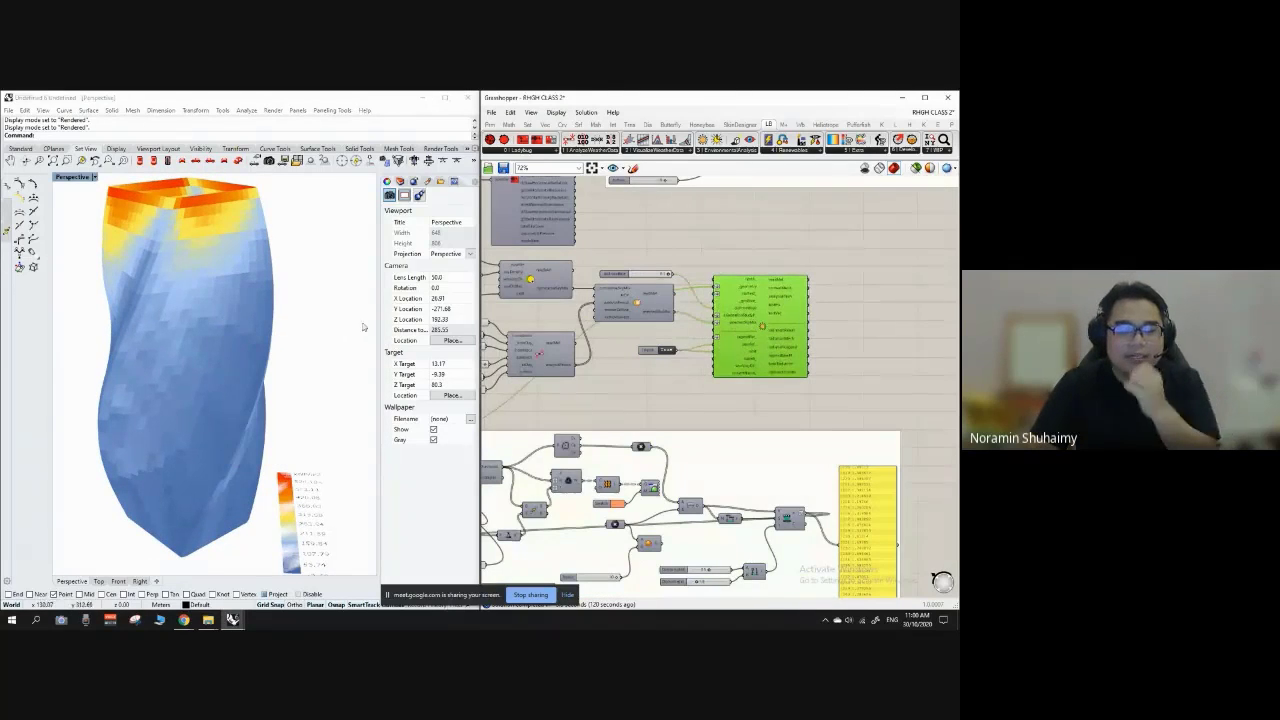
right_click_drag(310, 317, 280, 319)
scroll(256, 317, "down", 4)
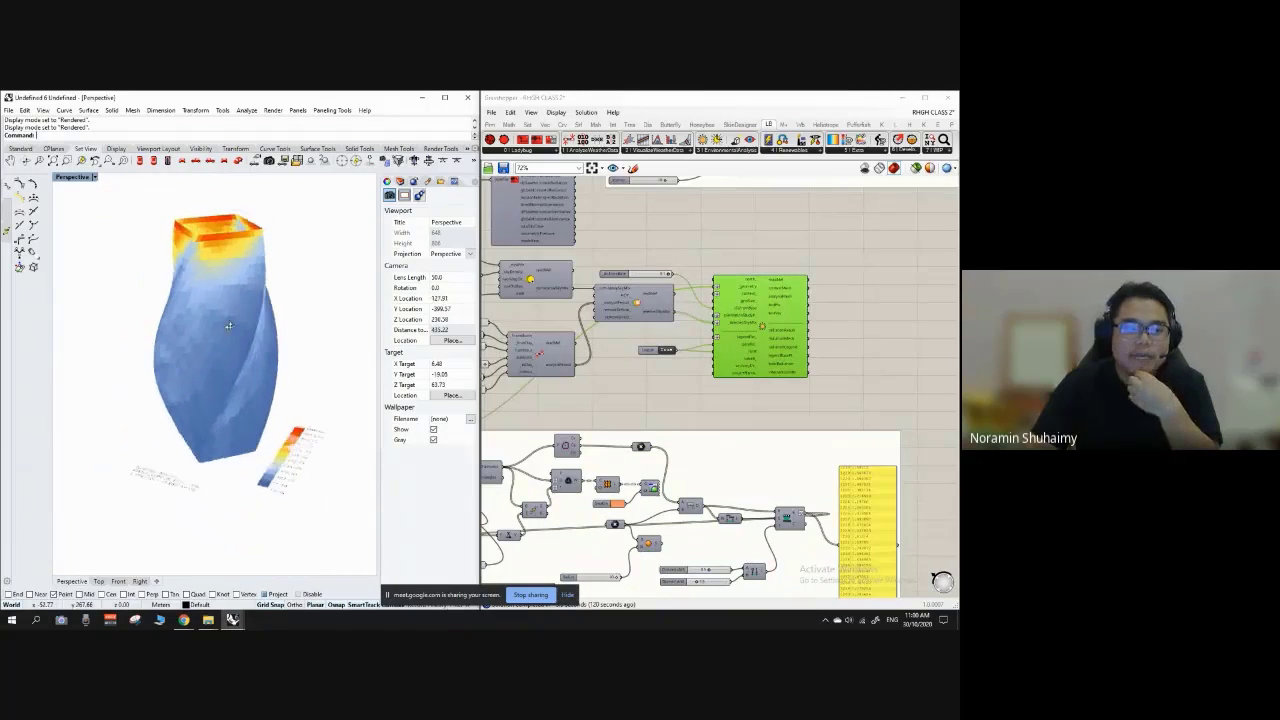
scroll(229, 340, "up", 5)
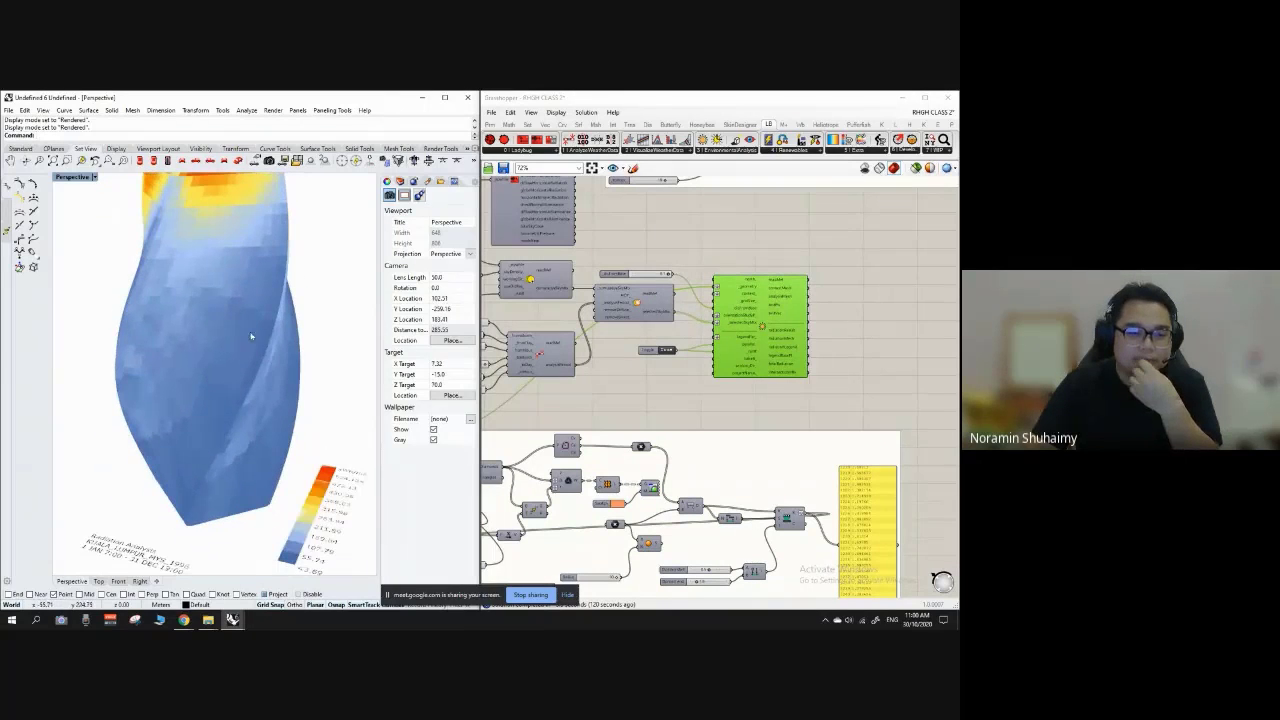
scroll(248, 328, "down", 5)
scroll(236, 365, "up", 4)
right_click_drag(236, 365, 257, 338)
scroll(237, 330, "down", 5)
scroll(237, 330, "up", 3)
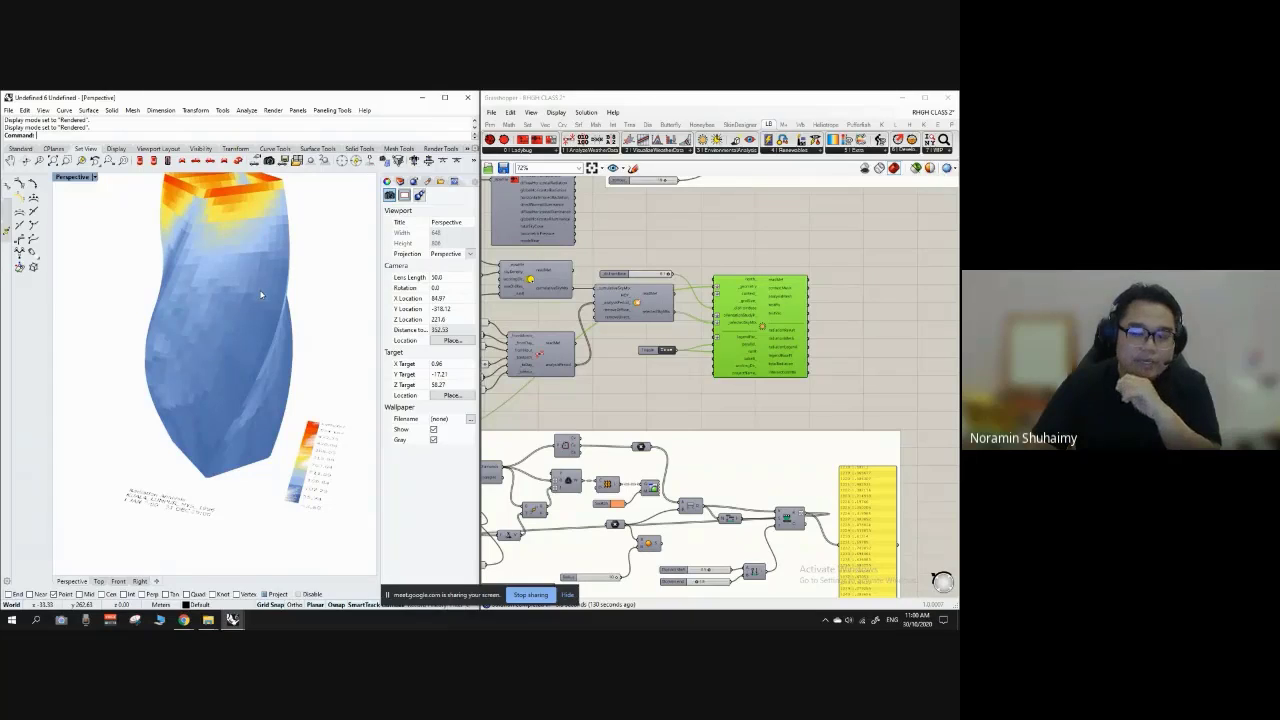
right_click_drag(268, 411, 253, 415)
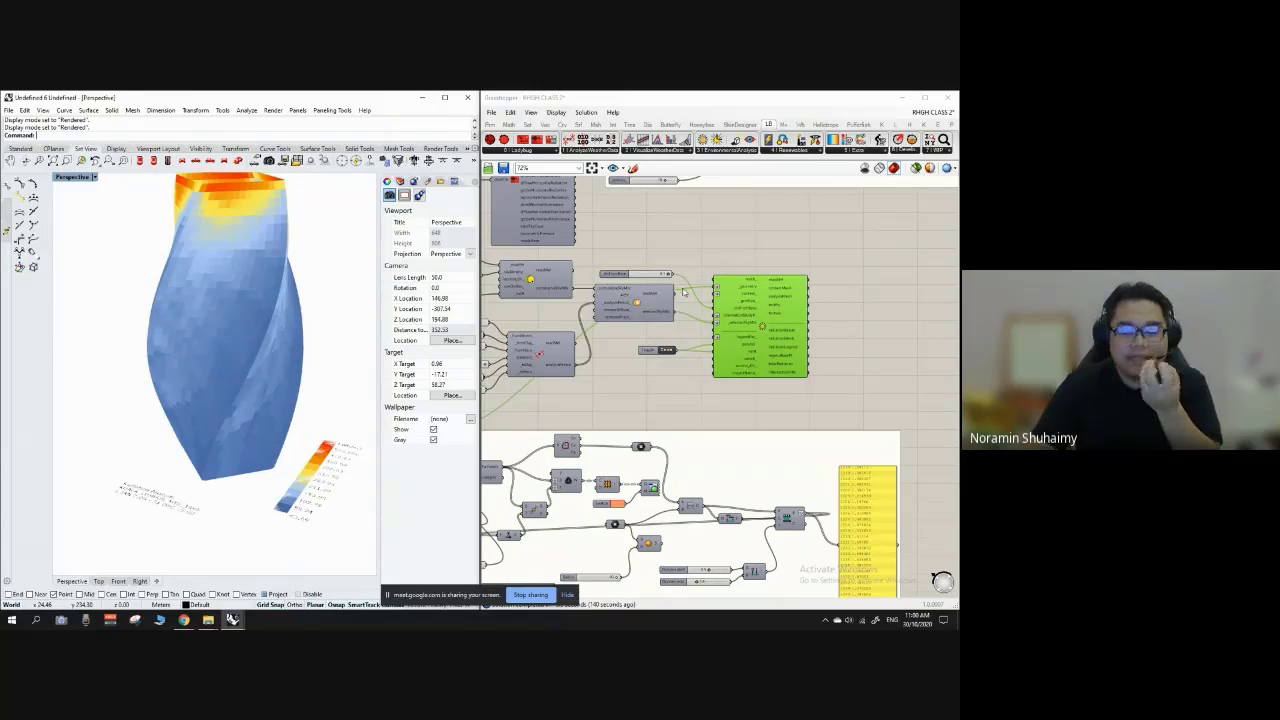
Step: Examine the radiation component's inputs and the coloured band around the tower's open top from above
scroll(646, 289, "up", 2)
right_click_drag(275, 375, 284, 377)
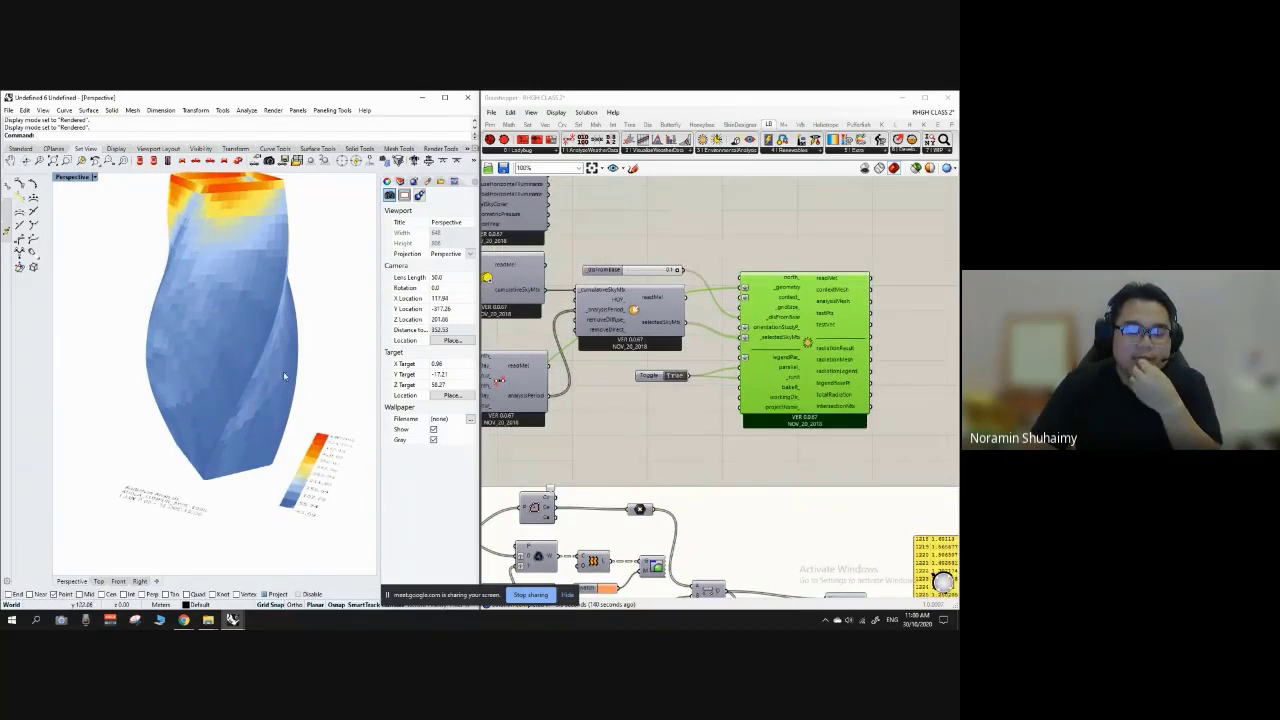
mouse_move(254, 314)
right_mouse_down()
mouse_move(268, 306)
mouse_move(268, 333)
mouse_move(250, 317)
right_mouse_up()
scroll(262, 291, "down", 4)
scroll(262, 291, "up", 4)
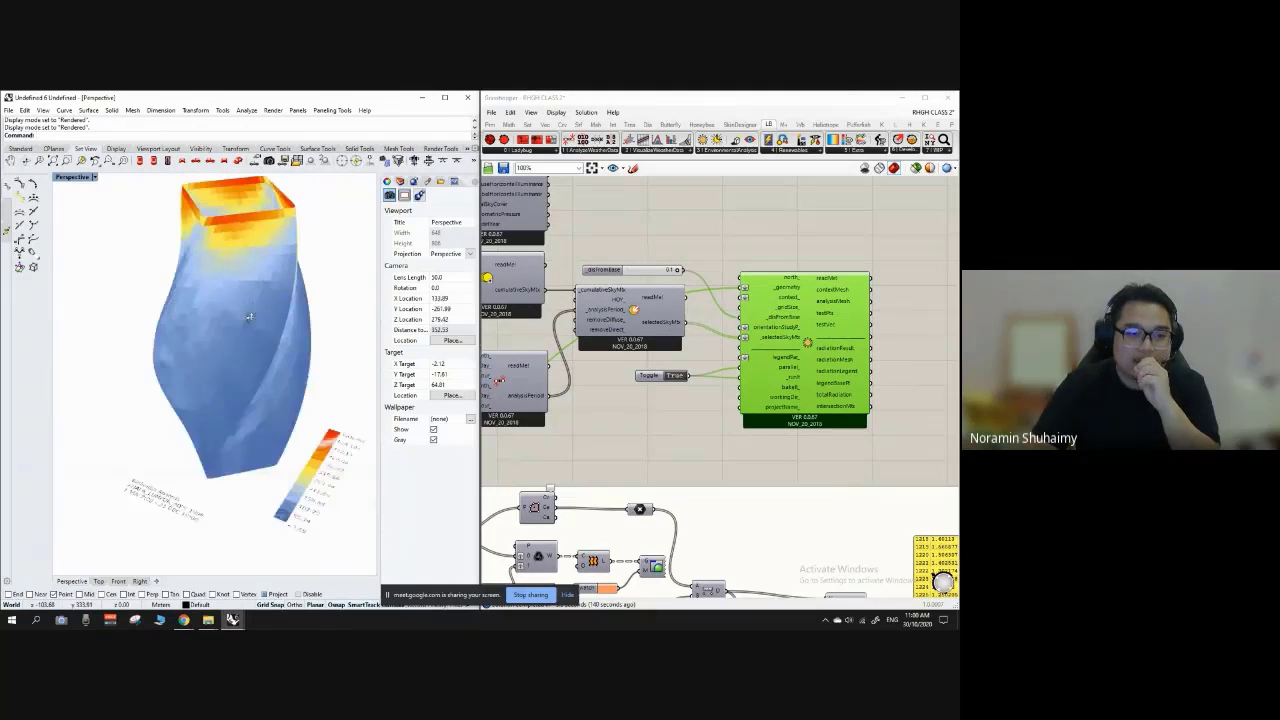
right_click_drag(234, 237, 267, 261)
mouse_move(266, 349)
right_mouse_down()
mouse_move(255, 317)
mouse_move(266, 366)
right_mouse_up()
scroll(253, 299, "up", 4)
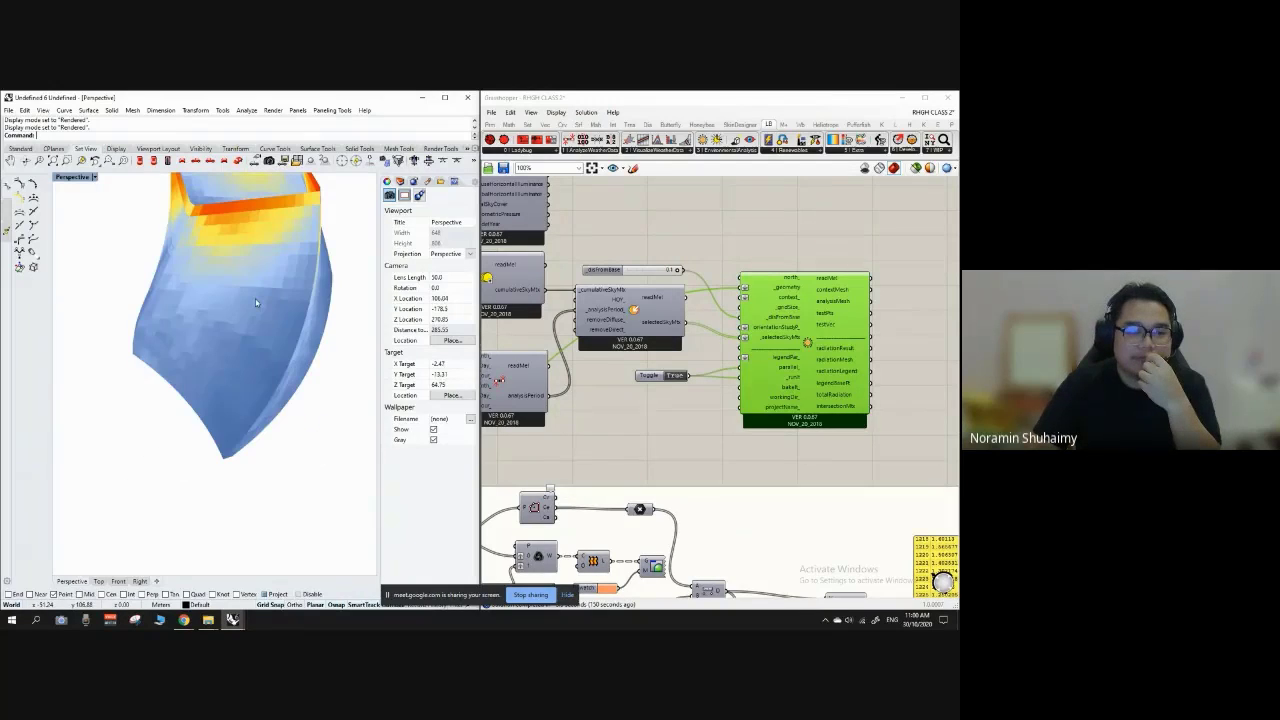
Step: Set the Perspective view's display mode to Shaded and look down into the tower's open top
left_click(96, 178)
left_click(118, 214)
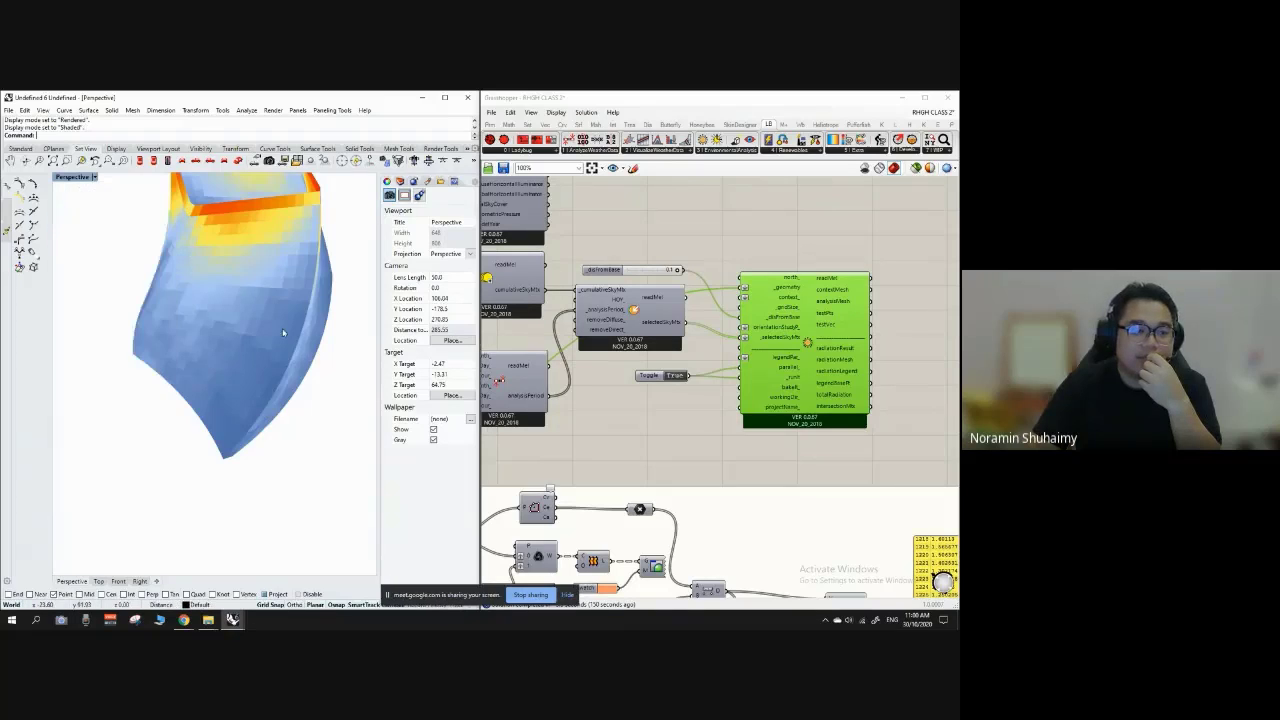
scroll(285, 331, "down", 6)
right_click_drag(262, 385, 262, 374)
scroll(266, 335, "up", 8)
mouse_move(270, 305)
right_mouse_down()
mouse_move(273, 348)
mouse_move(268, 326)
right_mouse_up()
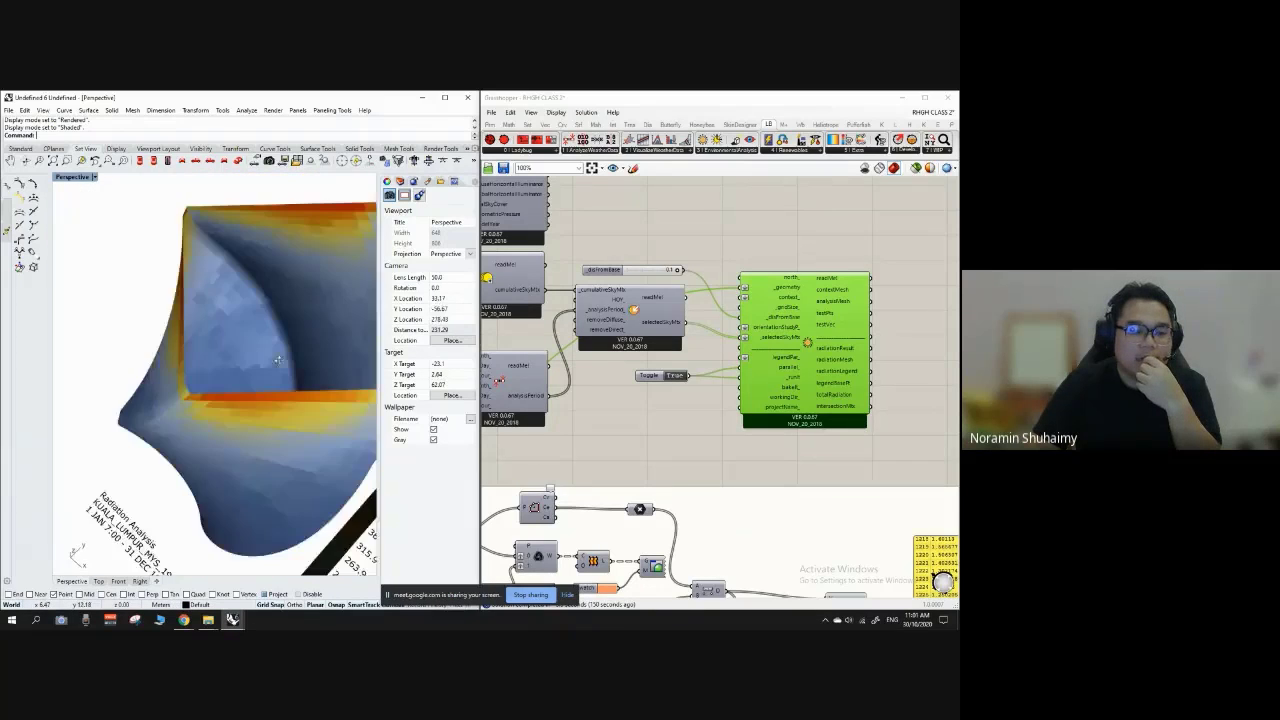
scroll(266, 370, "down", 6)
right_click_drag(266, 390, 262, 294)
right_click_drag(286, 343, 288, 356)
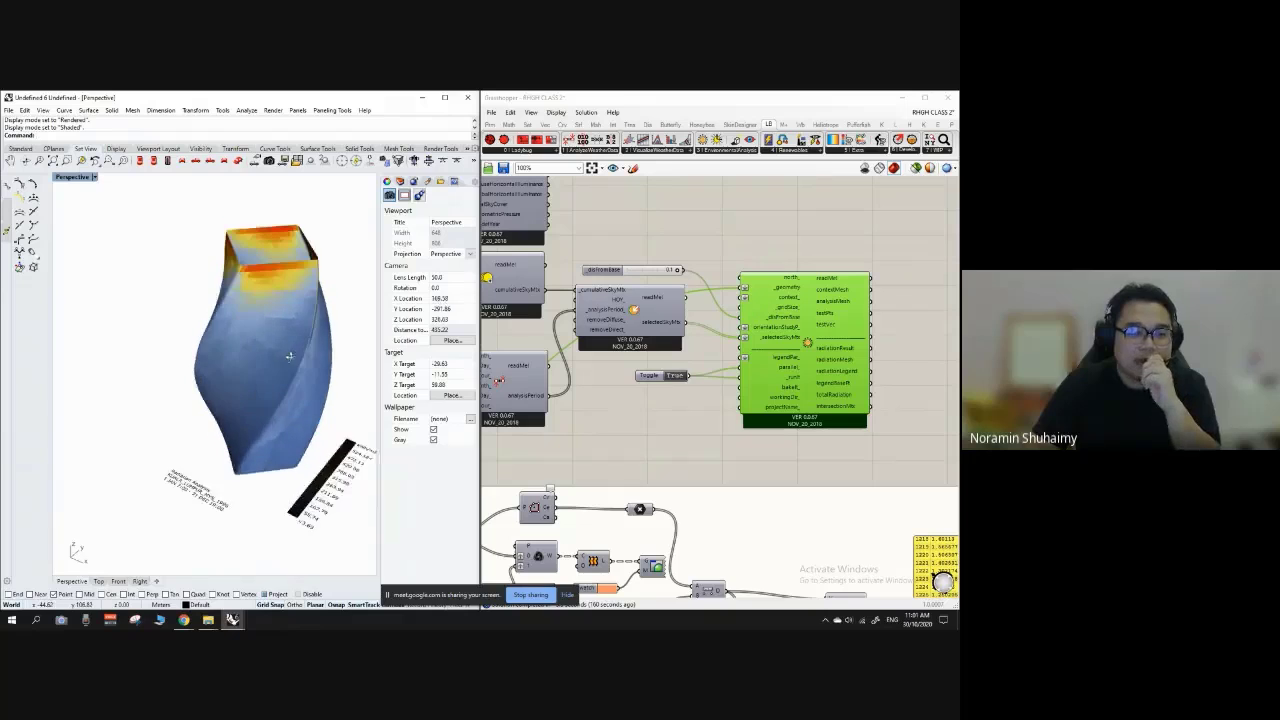
Step: Examine the red and yellow radiation bands along the tower's upper rim and inner faces in Shaded mode
scroll(277, 244, "up", 2)
right_click_drag(245, 262, 227, 339)
scroll(257, 254, "up", 6)
scroll(314, 260, "down", 6)
left_click(244, 275)
scroll(240, 282, "up", 4)
right_click(219, 279)
left_click(198, 290)
scroll(241, 342, "up", 4)
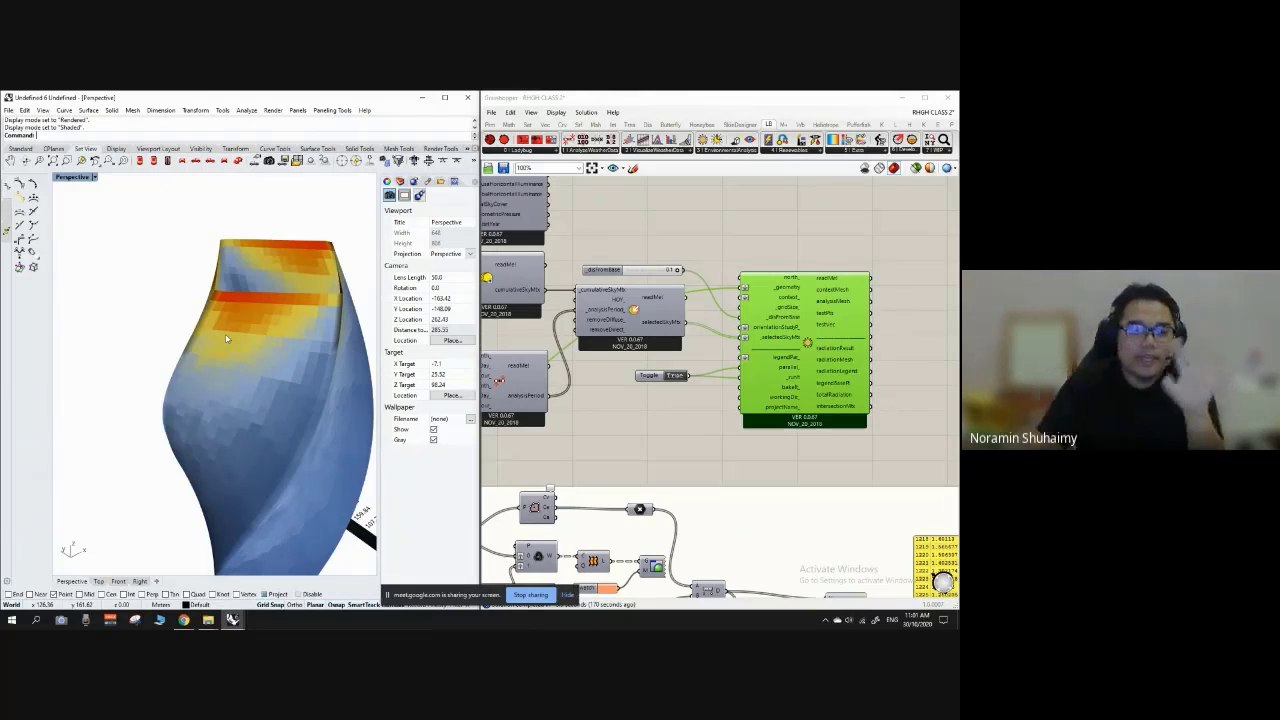
right_click_drag(254, 371, 242, 342)
scroll(252, 338, "down", 8)
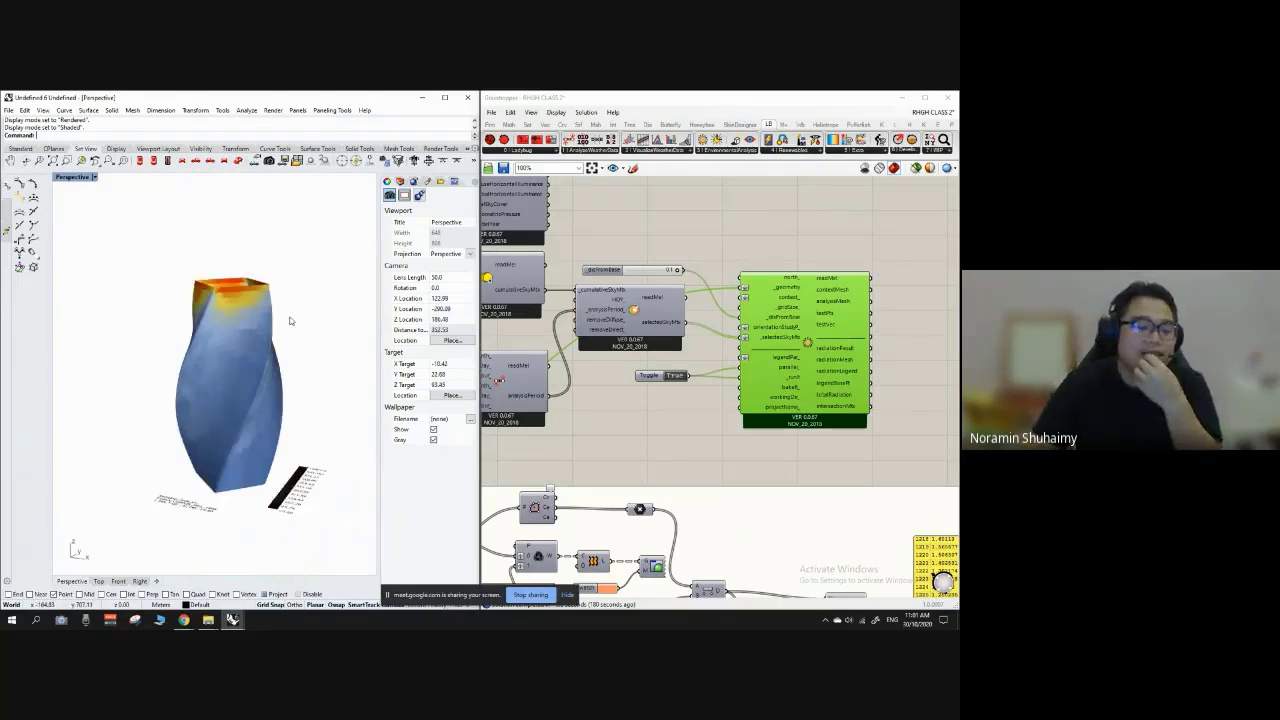
Step: Add a Cap Holes component beside the panel definition and connect the tower's Loft output to its Brep input
scroll(766, 320, "down", 7)
scroll(707, 264, "up", 7)
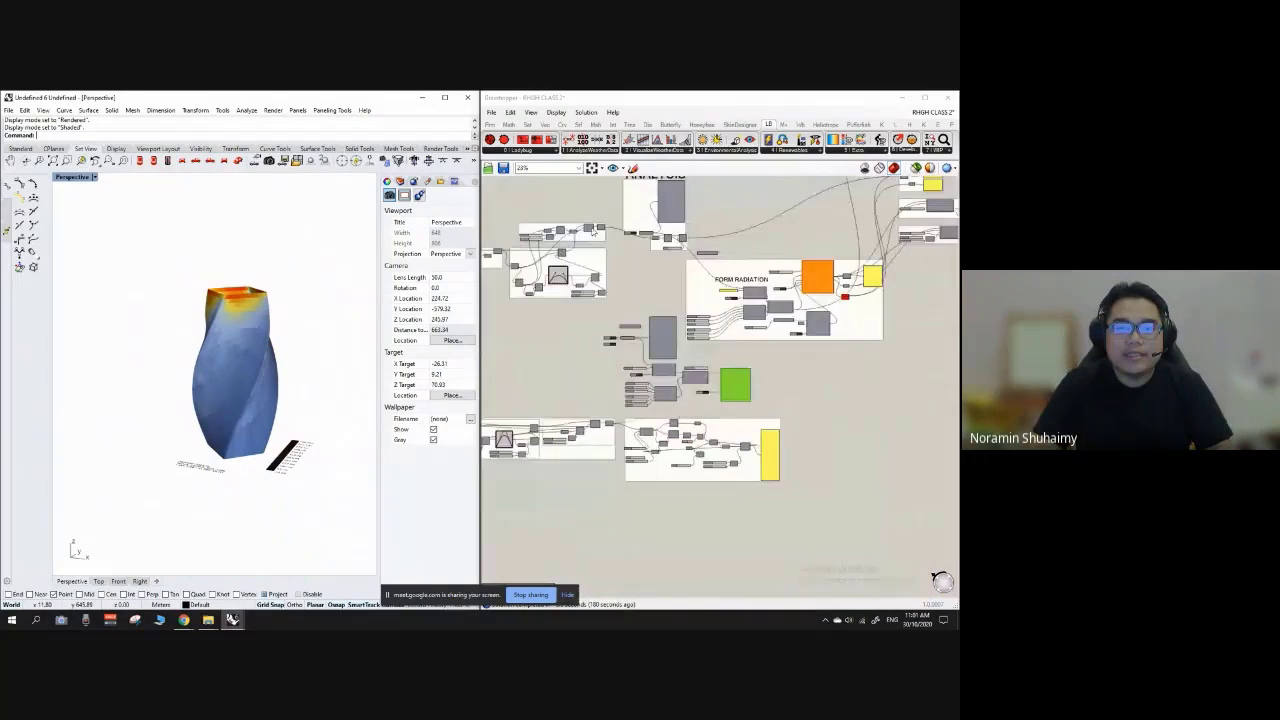
scroll(645, 271, "up", 3)
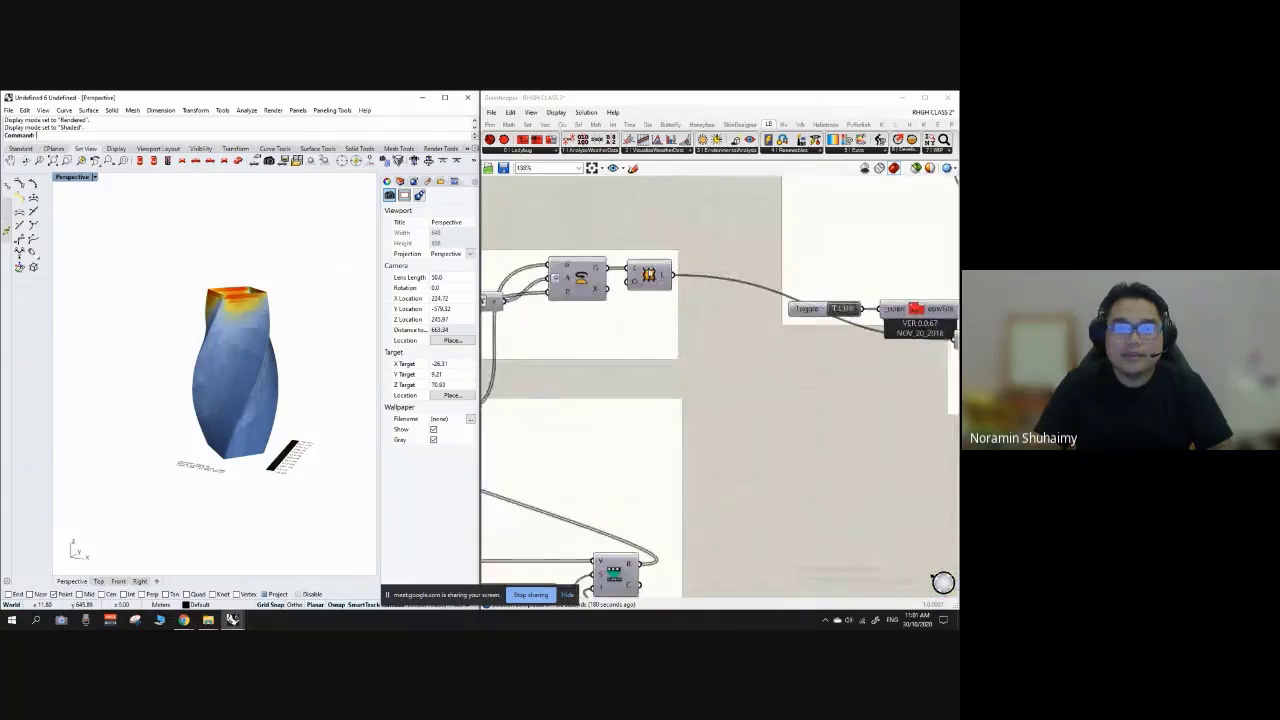
scroll(647, 273, "down", 11)
scroll(666, 582, "up", 7)
scroll(682, 338, "up", 3)
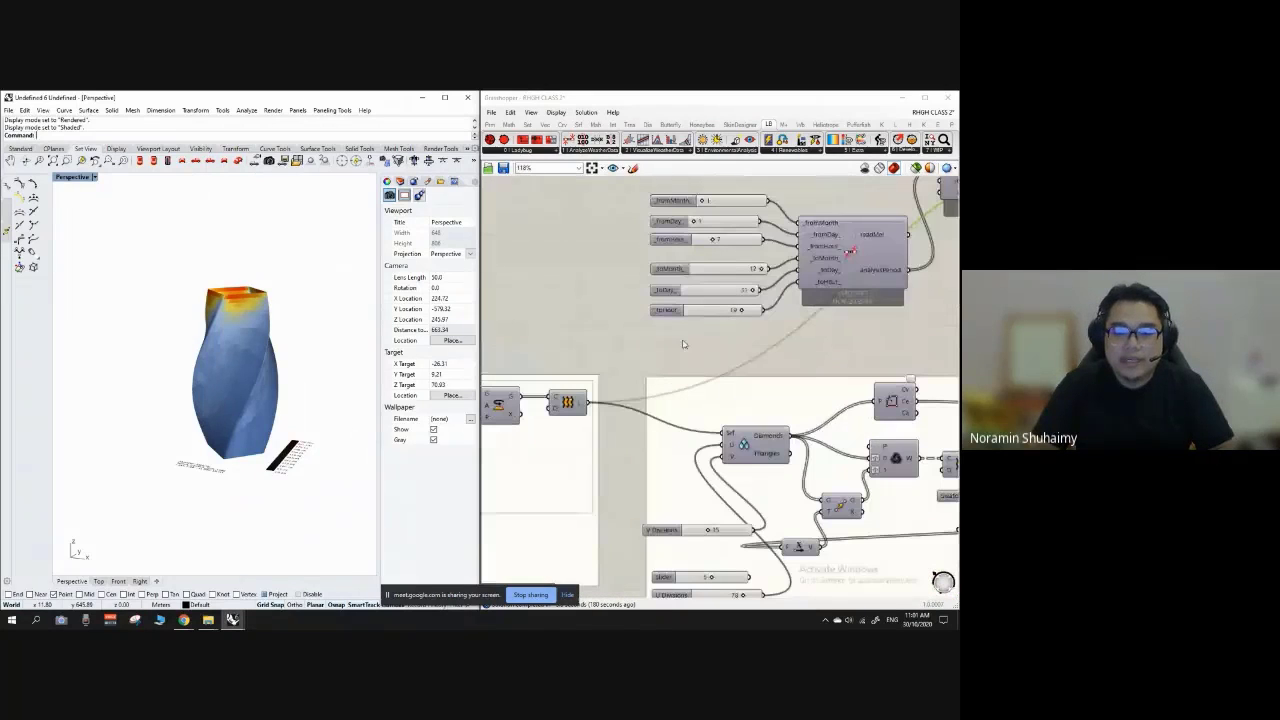
double_click(860, 348)
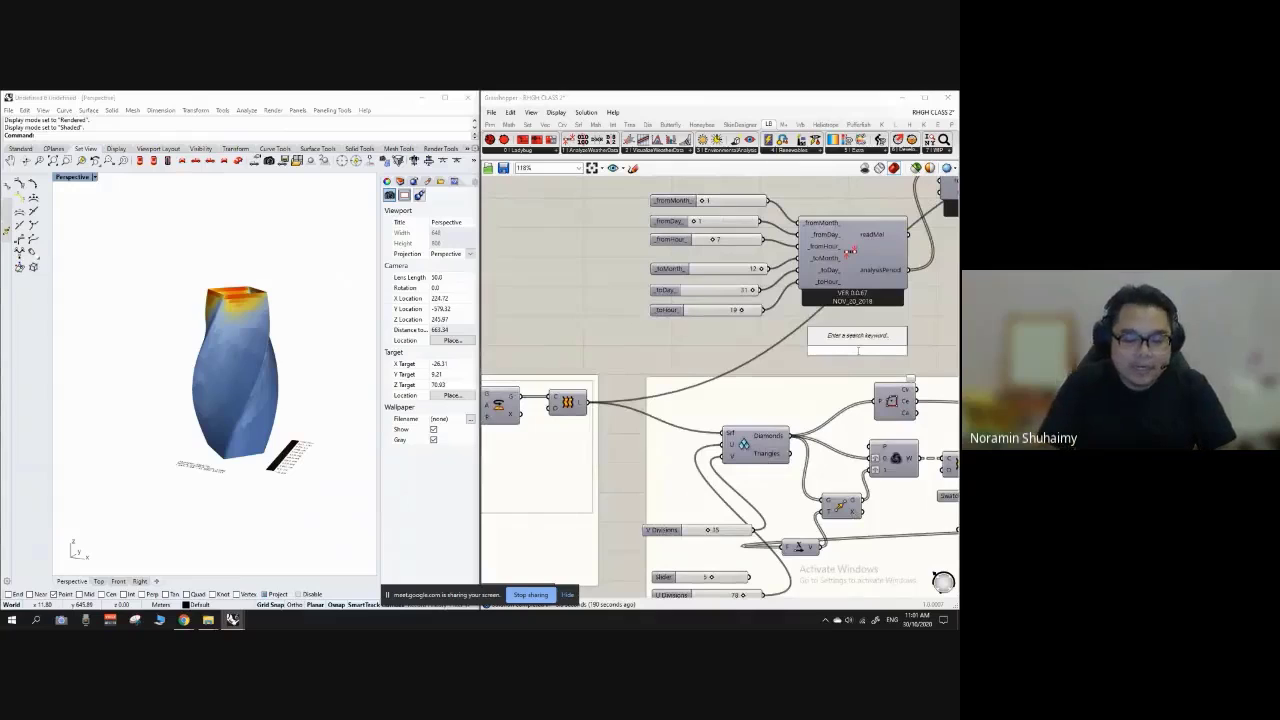
type("cap")
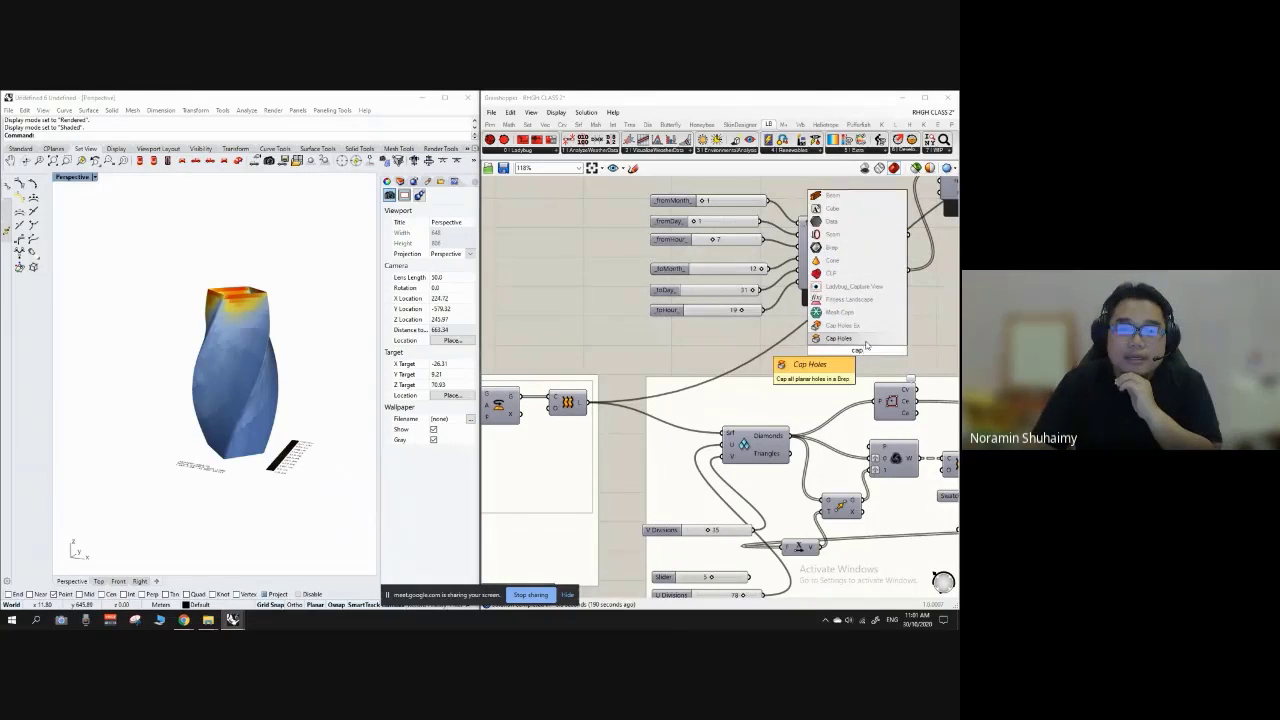
left_click(866, 340)
scroll(550, 363, "down", 5)
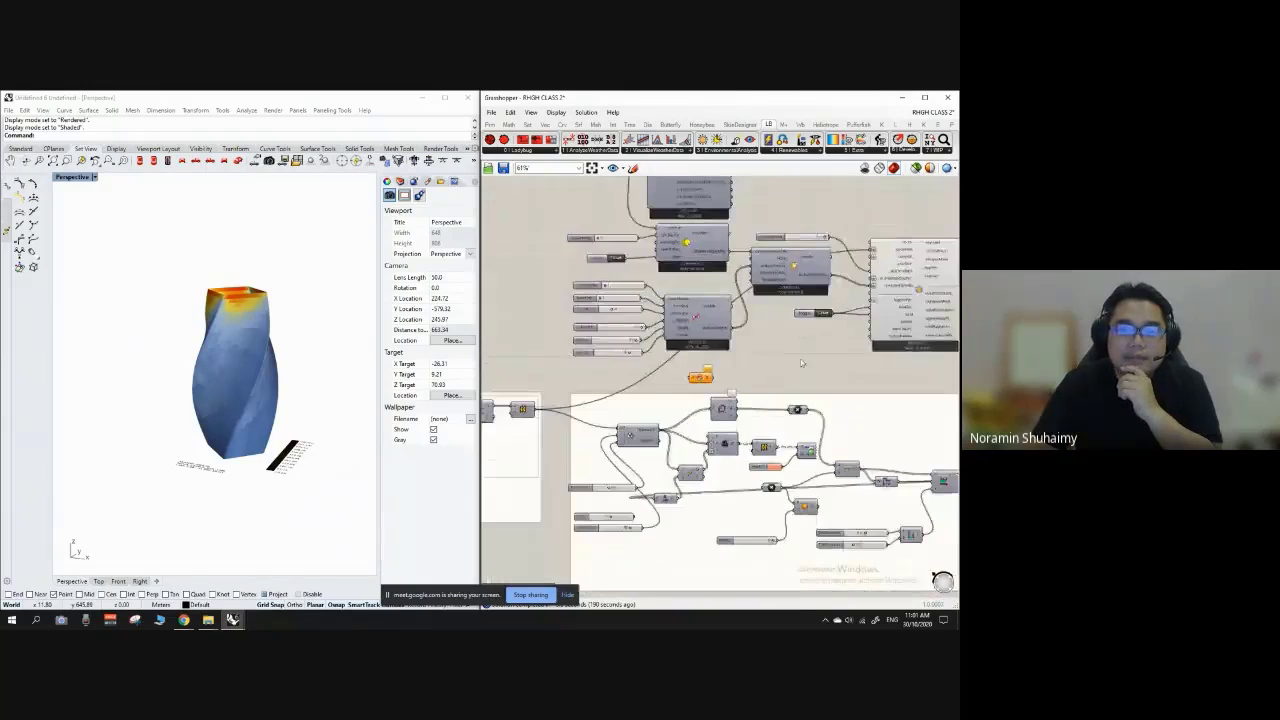
scroll(572, 410, "up", 3)
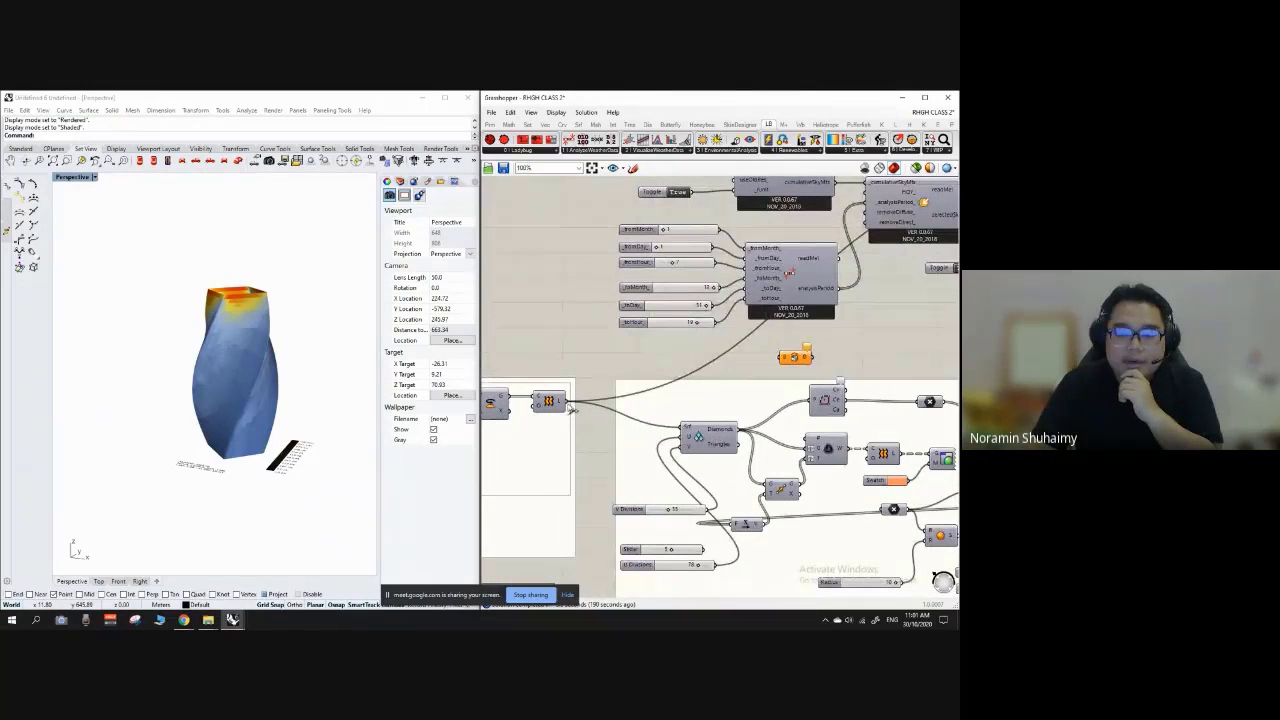
left_click_drag(778, 355, 781, 358)
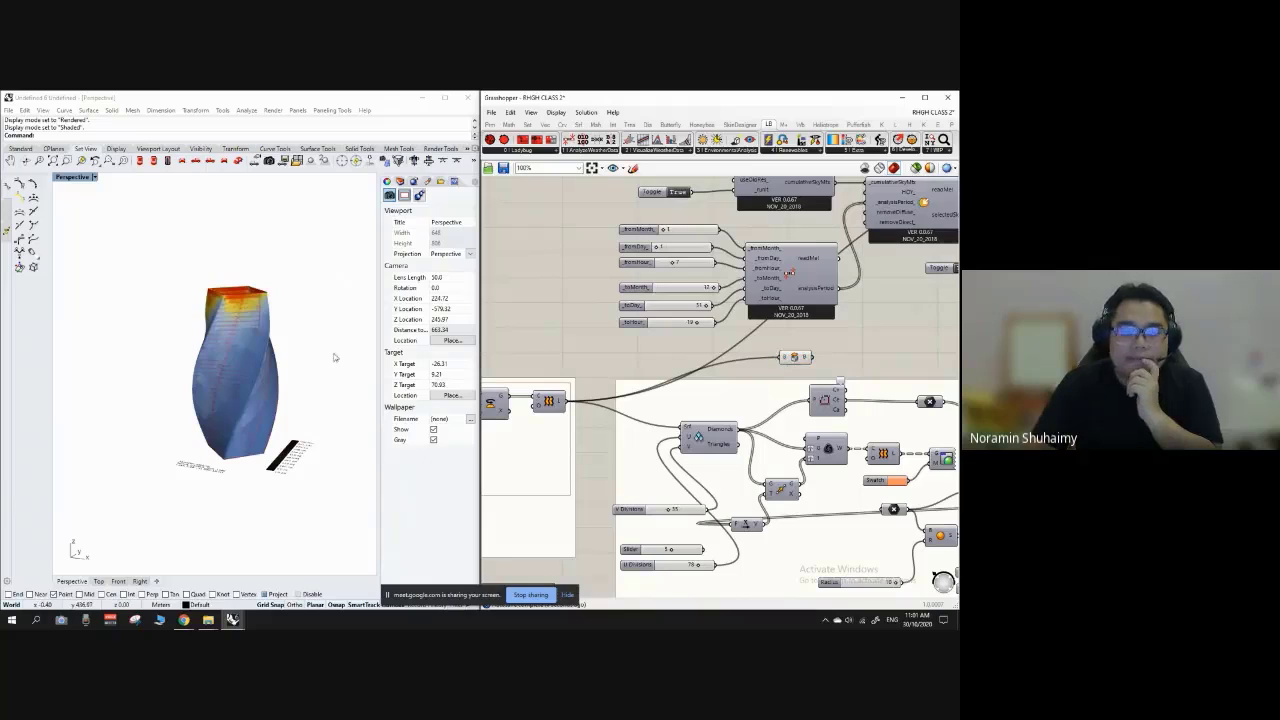
Step: Turn off the preview of the radiation analysis component and inspect the capped tower in Perspective
scroll(582, 309, "down", 5)
scroll(727, 310, "up", 5)
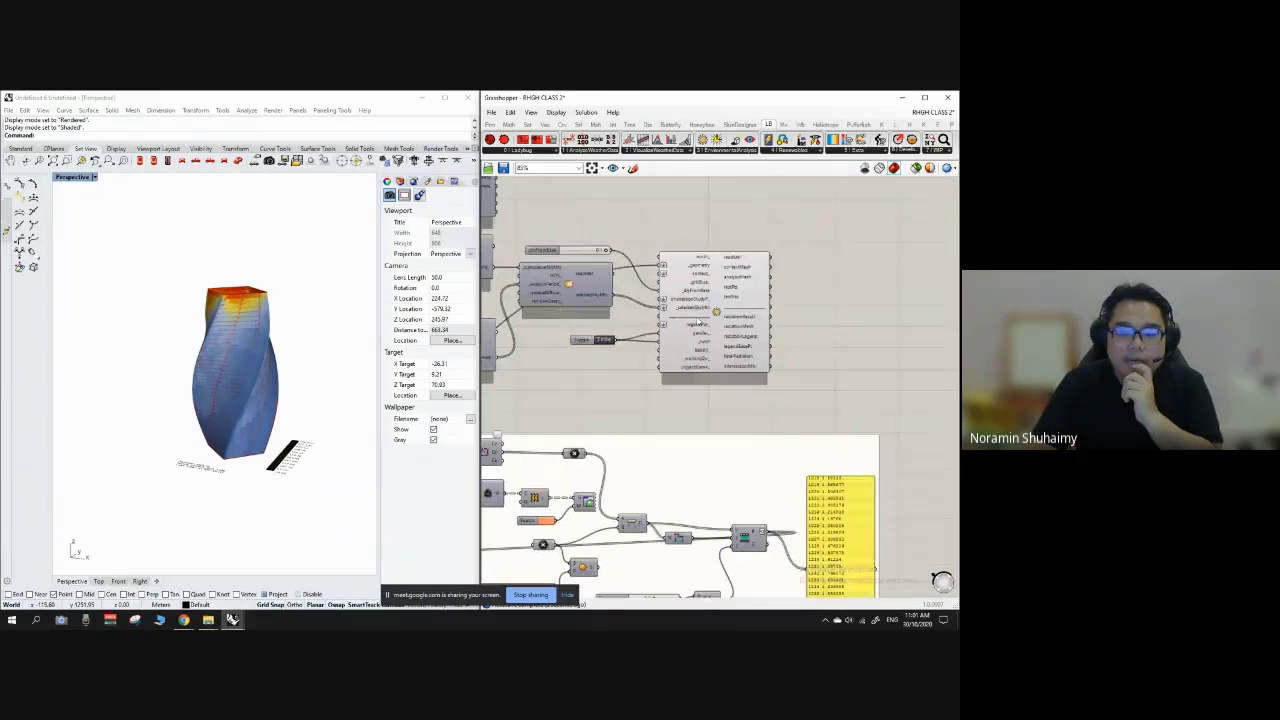
left_click(716, 312)
right_click(716, 312)
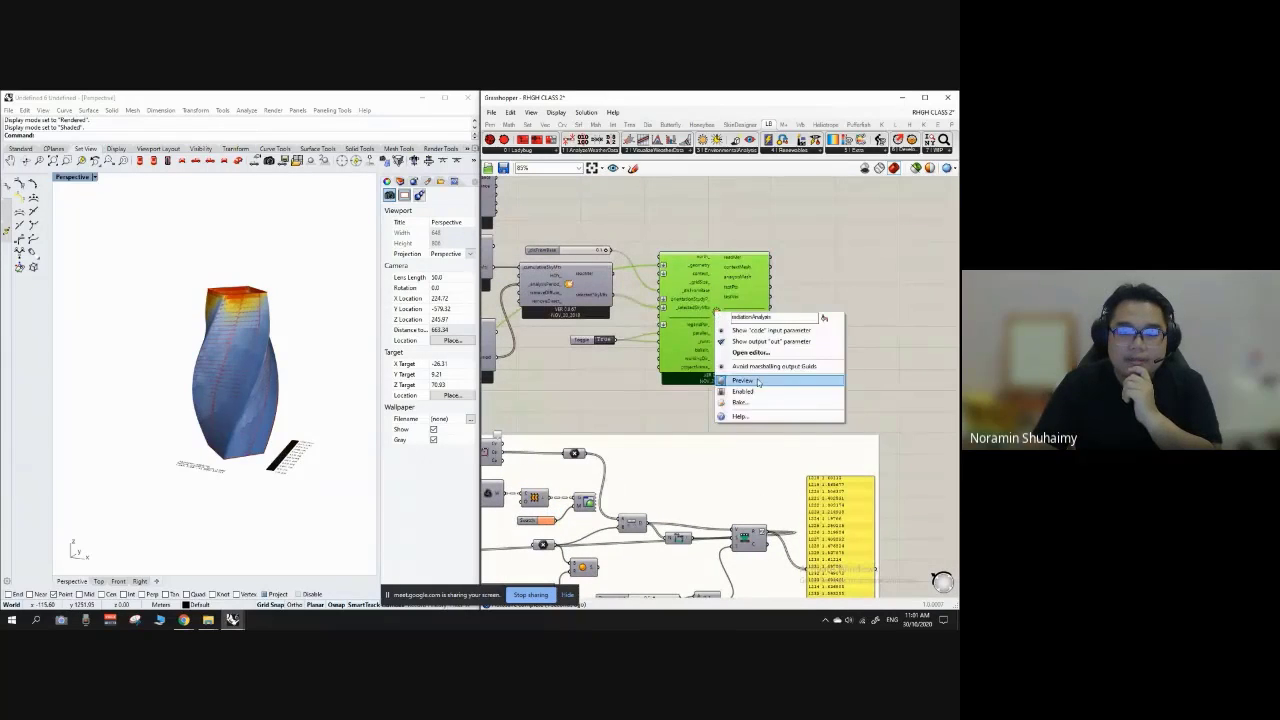
left_click(760, 382)
right_click_drag(262, 305, 194, 363)
scroll(194, 365, "up", 7)
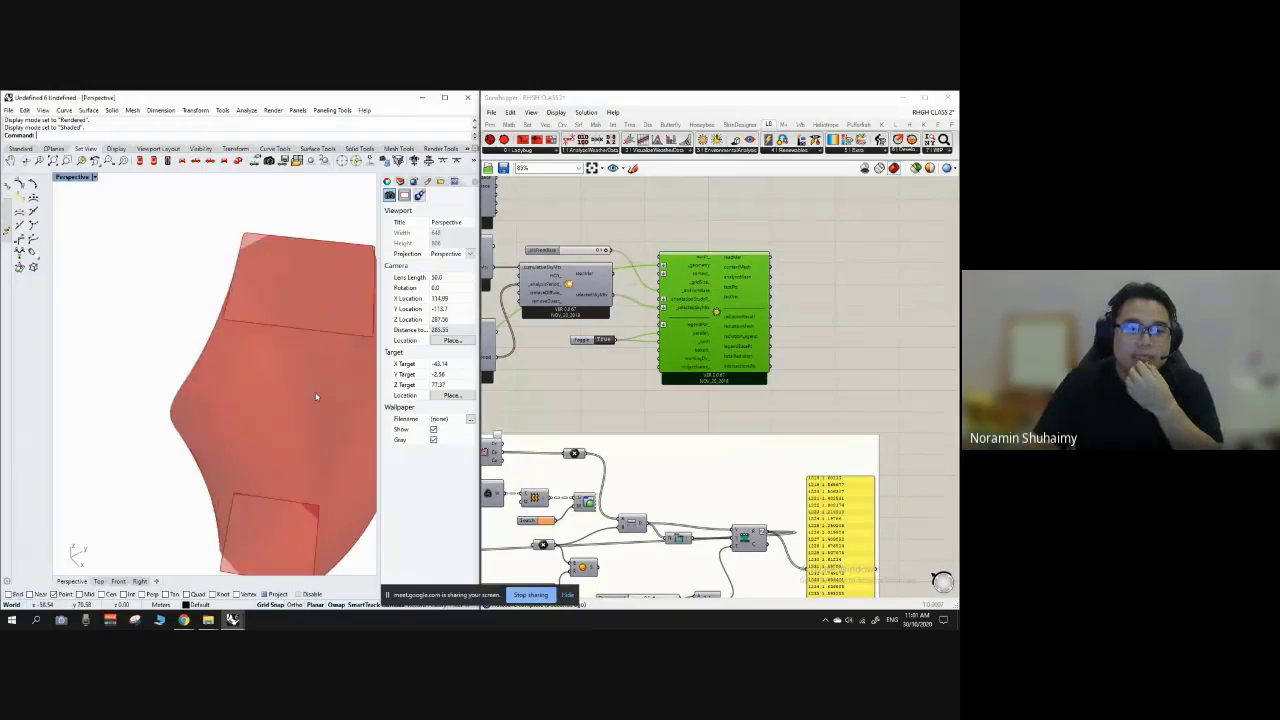
Step: Move the Cap Holes component next to the radiation analysis component, just below its Boolean toggle
right_click_drag(315, 395, 249, 298)
scroll(256, 299, "down", 7)
scroll(270, 290, "up", 2)
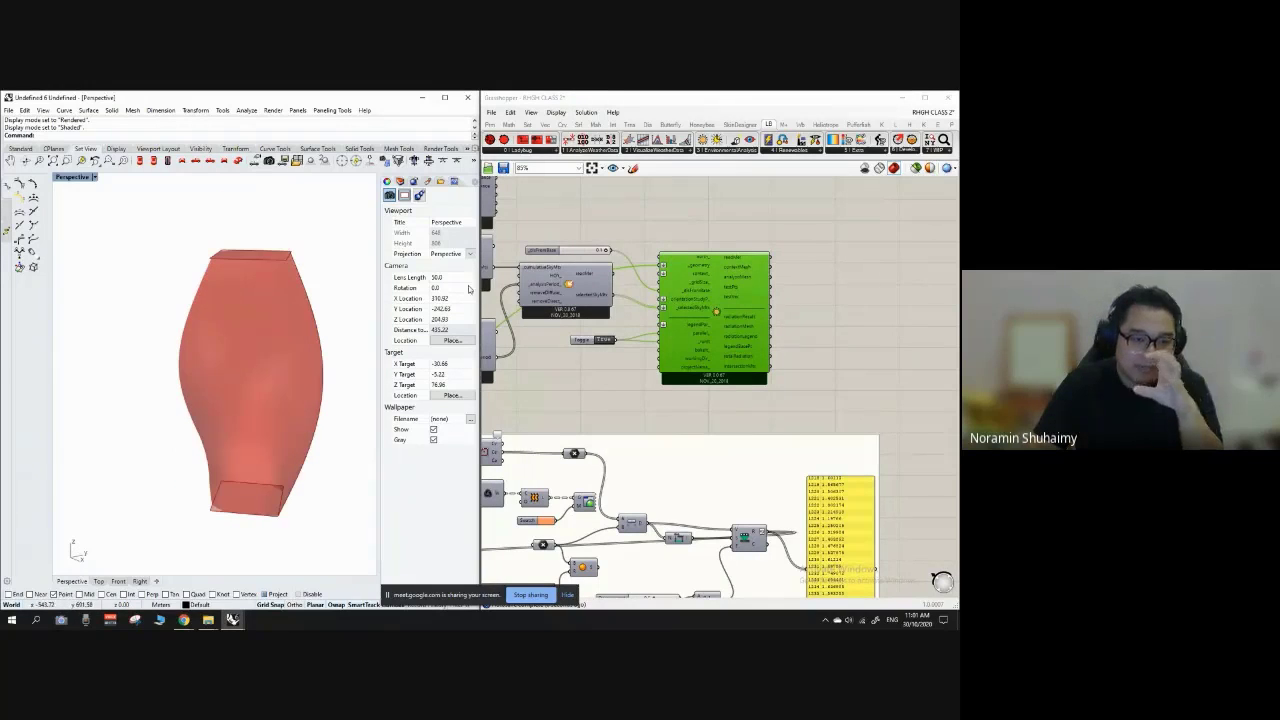
scroll(813, 304, "down", 2)
scroll(548, 382, "up", 4)
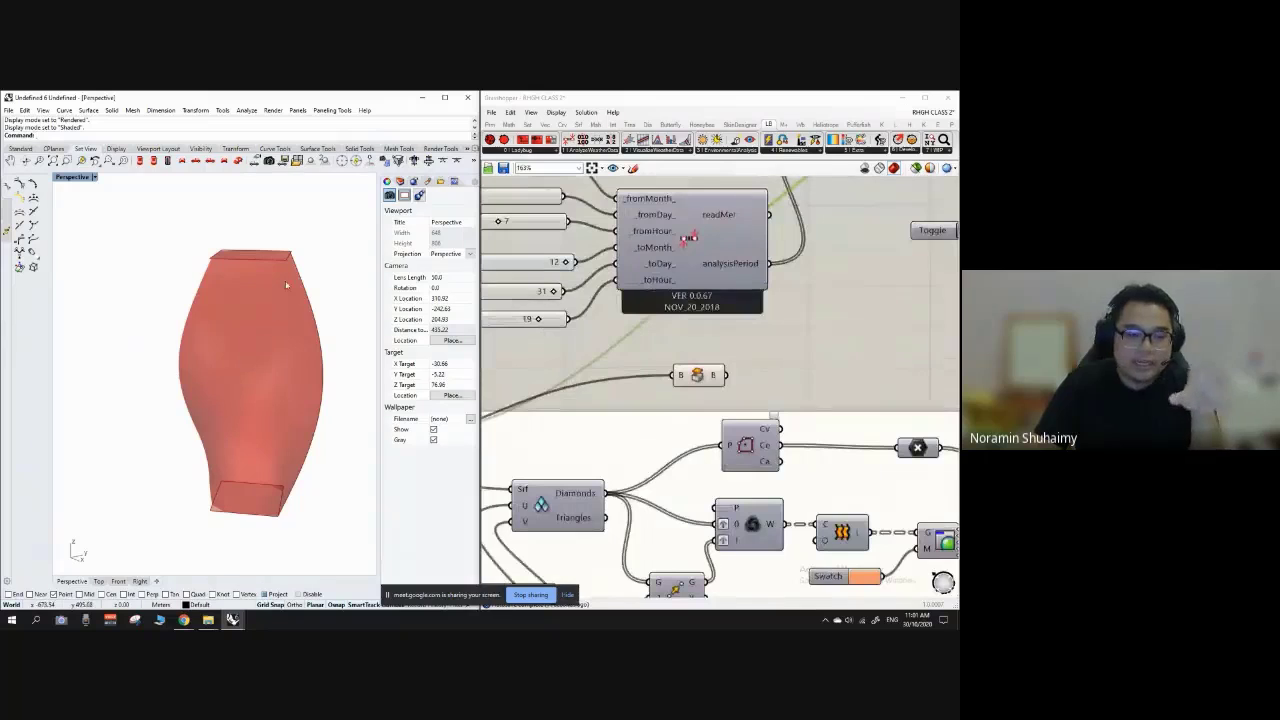
scroll(673, 360, "up", 1)
left_click(704, 377)
left_click_drag(704, 377, 834, 325)
scroll(555, 402, "down", 4)
scroll(592, 393, "up", 2)
scroll(655, 378, "down", 4)
scroll(788, 275, "up", 3)
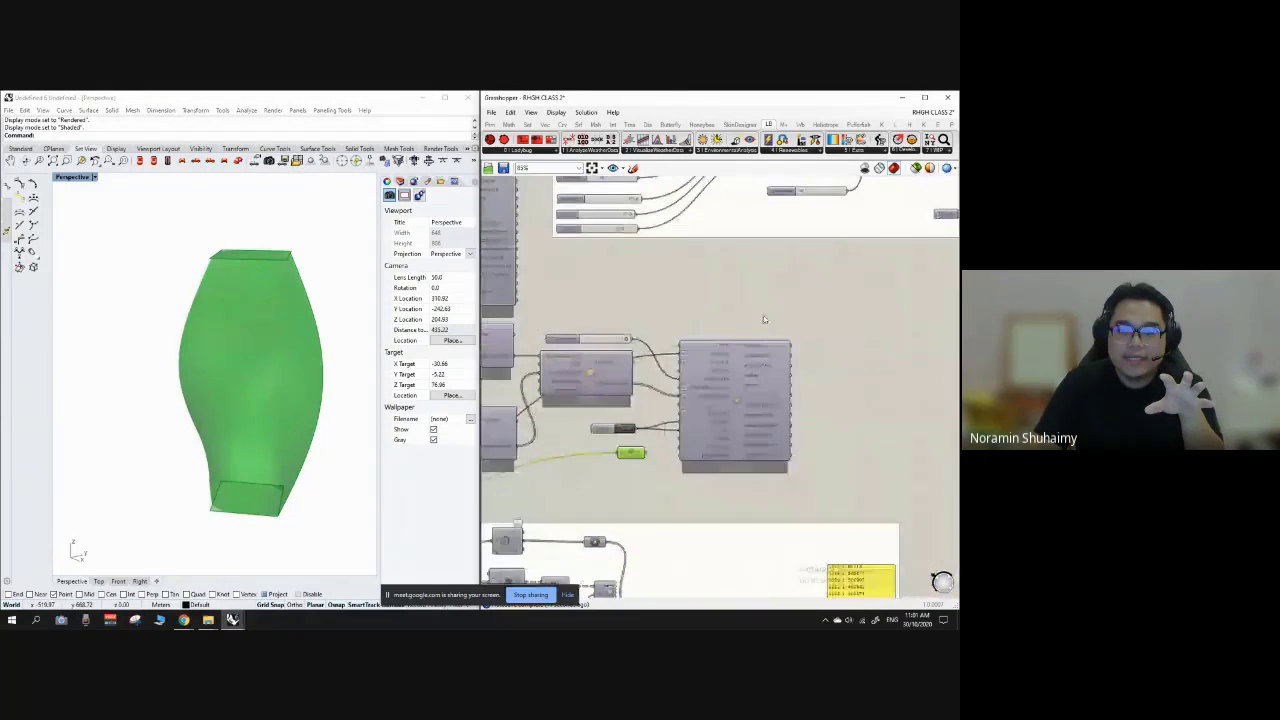
left_click_drag(725, 396, 746, 356)
left_click(682, 464)
scroll(630, 451, "up", 2)
left_click_drag(629, 459, 605, 461)
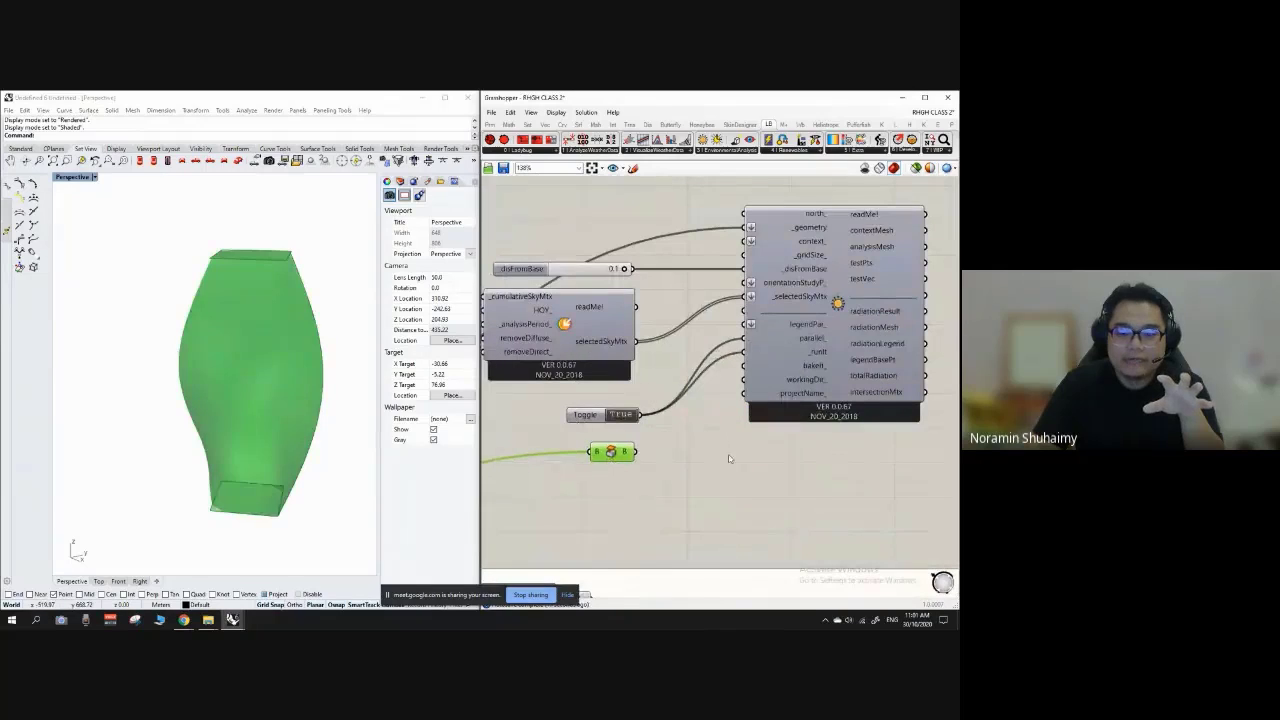
left_click(729, 459)
Step: Disconnect the Loft from the radiation analysis component's _geometry input and connect the Cap Holes output there instead
right_click(755, 229)
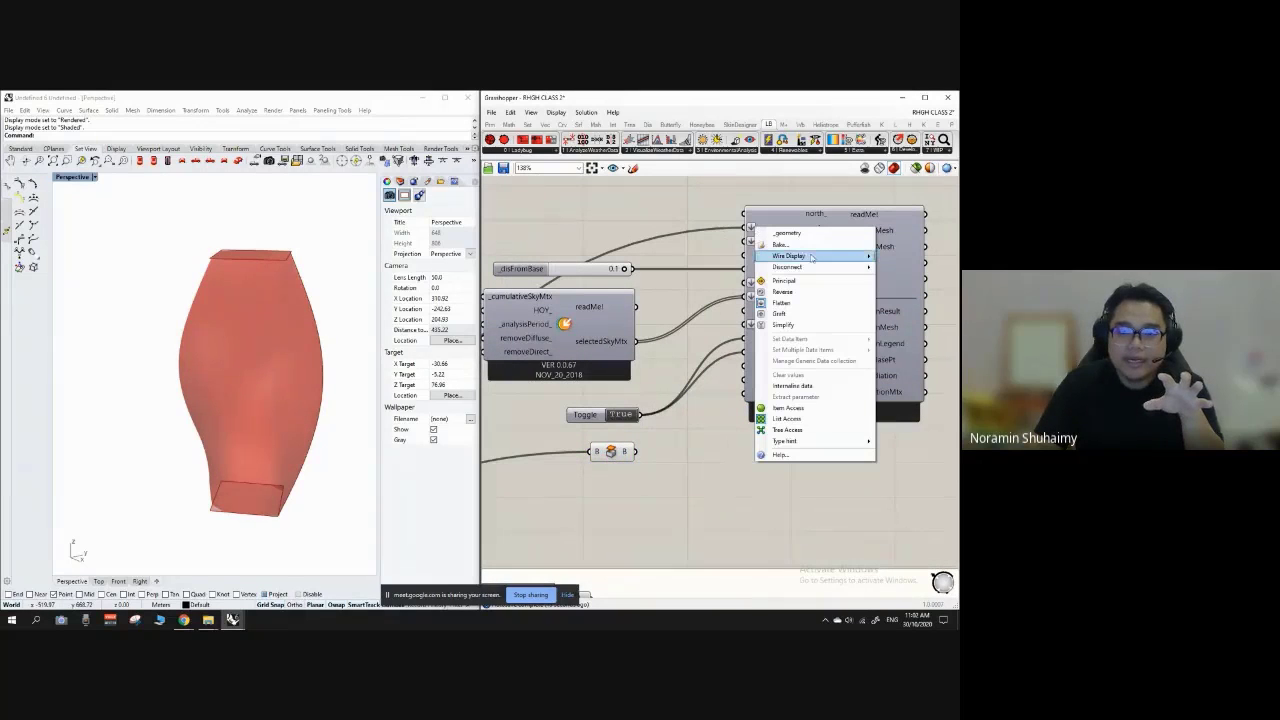
mouse_move(830, 267)
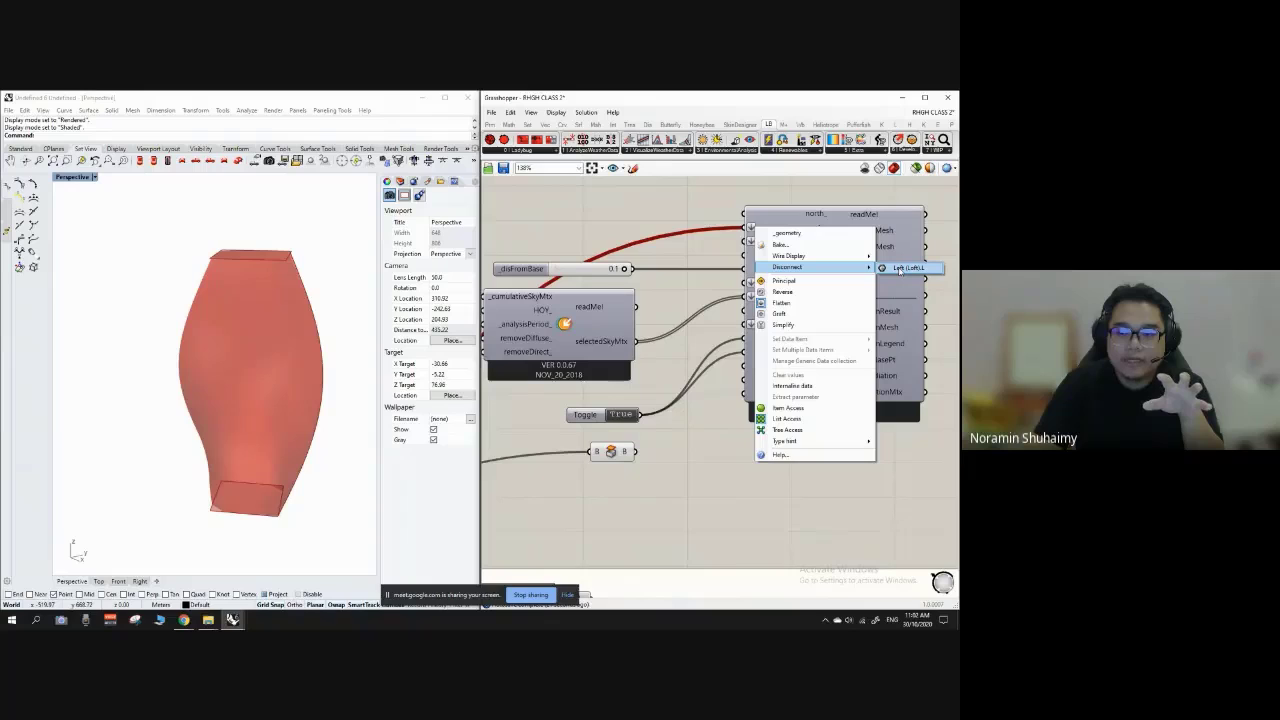
left_click(903, 268)
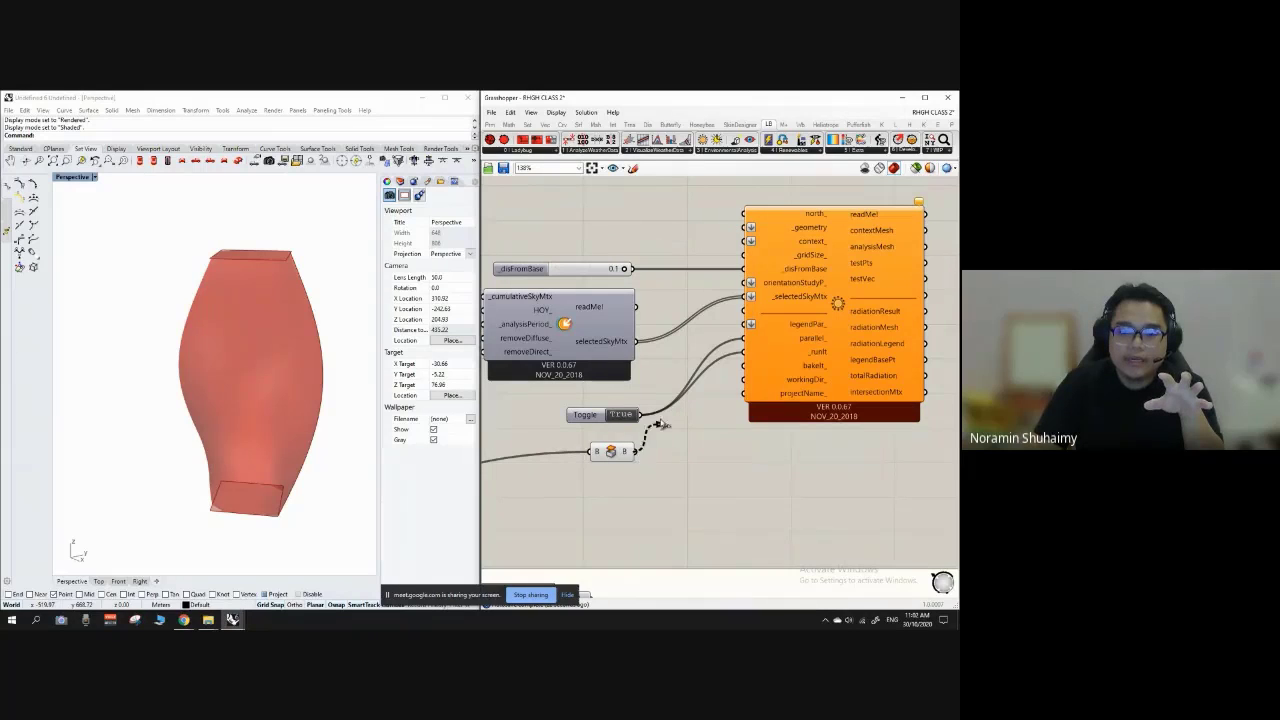
left_click_drag(660, 425, 737, 232)
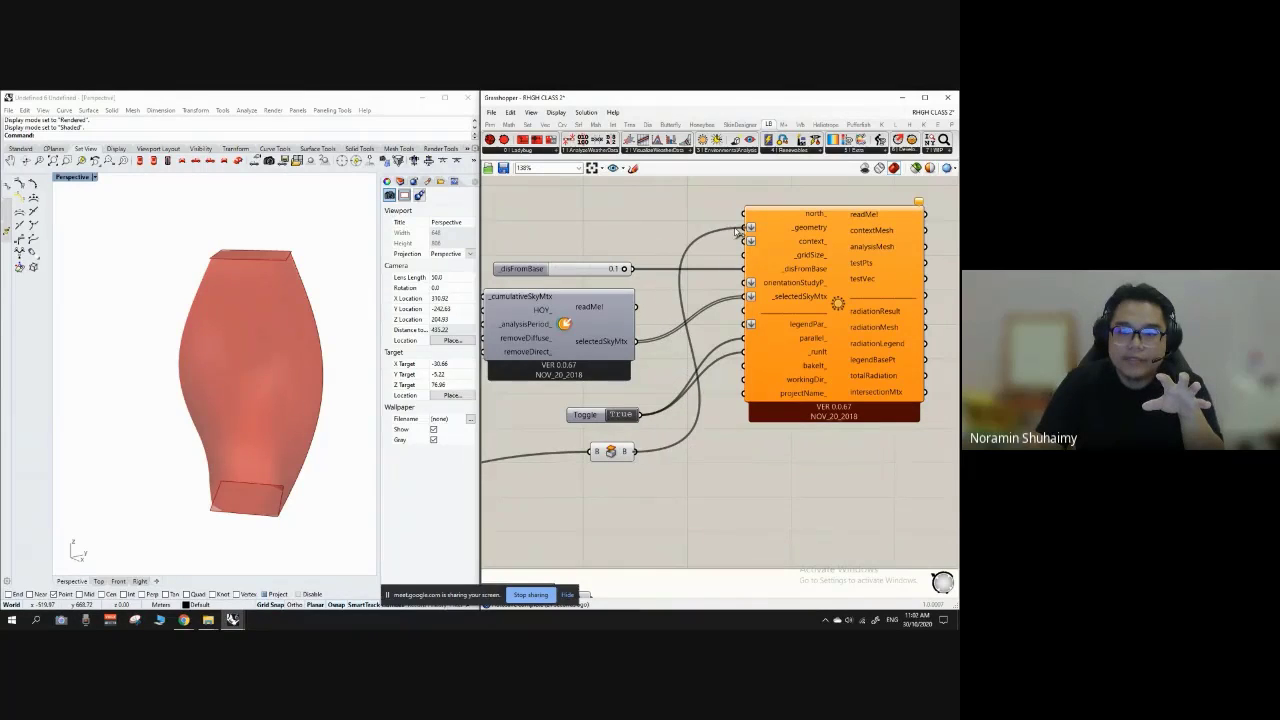
scroll(319, 261, "down", 6)
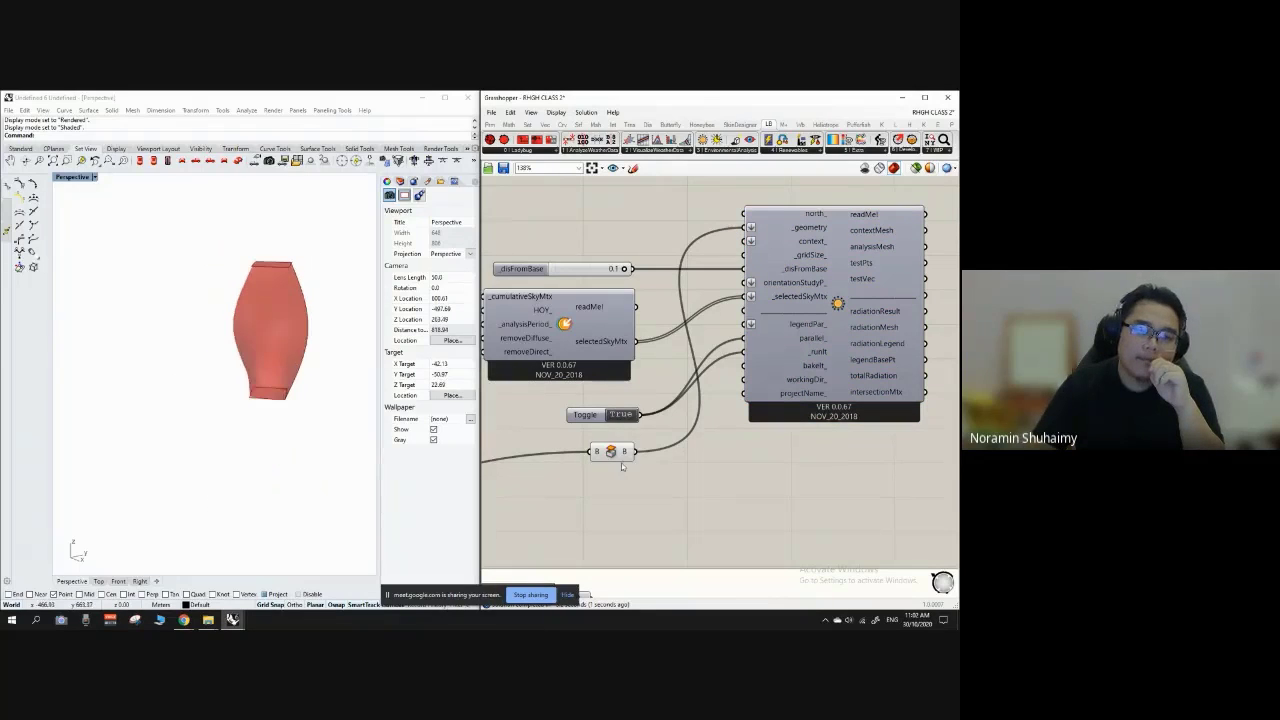
Step: Turn off the preview of the Cap Holes component and turn the radiation analysis component's preview back on
left_click(611, 453)
right_click(611, 452)
left_click(638, 470)
left_click(834, 305)
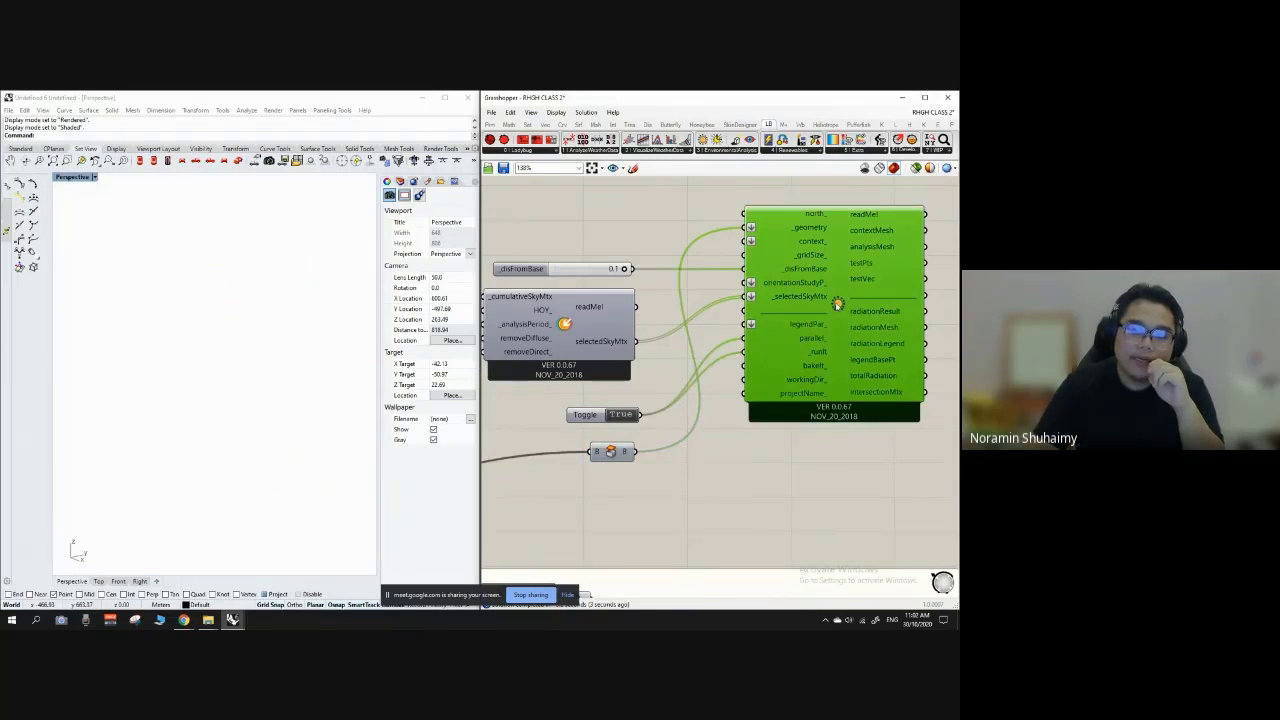
right_click(831, 304)
left_click(857, 371)
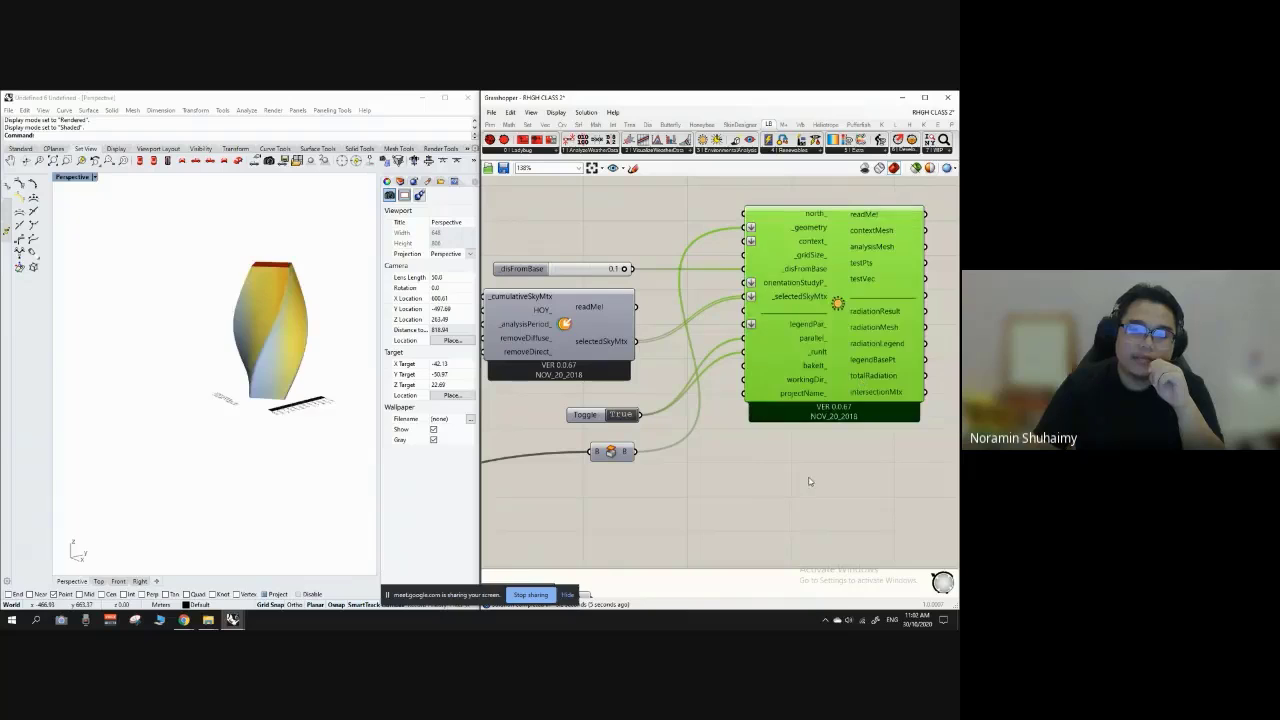
left_click(810, 479)
Step: Examine the radiation colours on the tower's capped top and twisted faces from above and from several sides
right_click_drag(290, 345, 200, 337)
scroll(280, 345, "up", 10)
right_click_drag(280, 345, 245, 325)
scroll(189, 323, "down", 10)
scroll(240, 305, "down", 5)
scroll(232, 296, "up", 8)
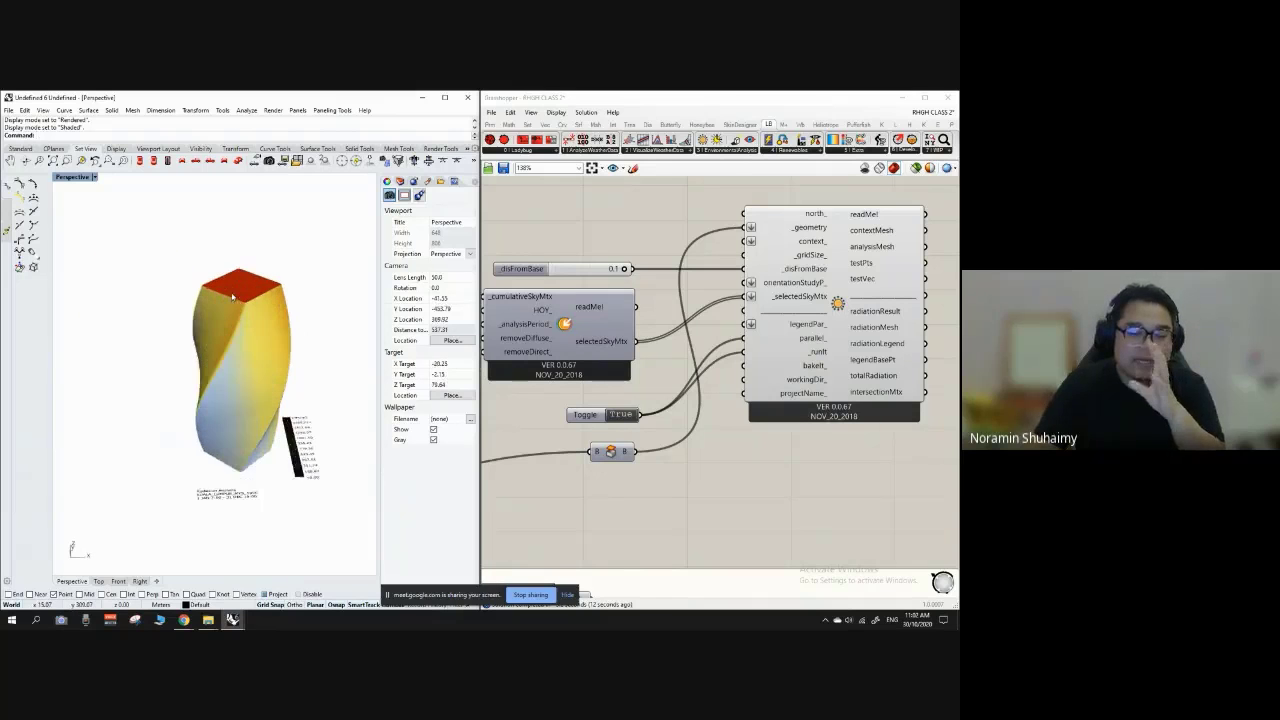
scroll(232, 297, "down", 5)
scroll(232, 297, "up", 5)
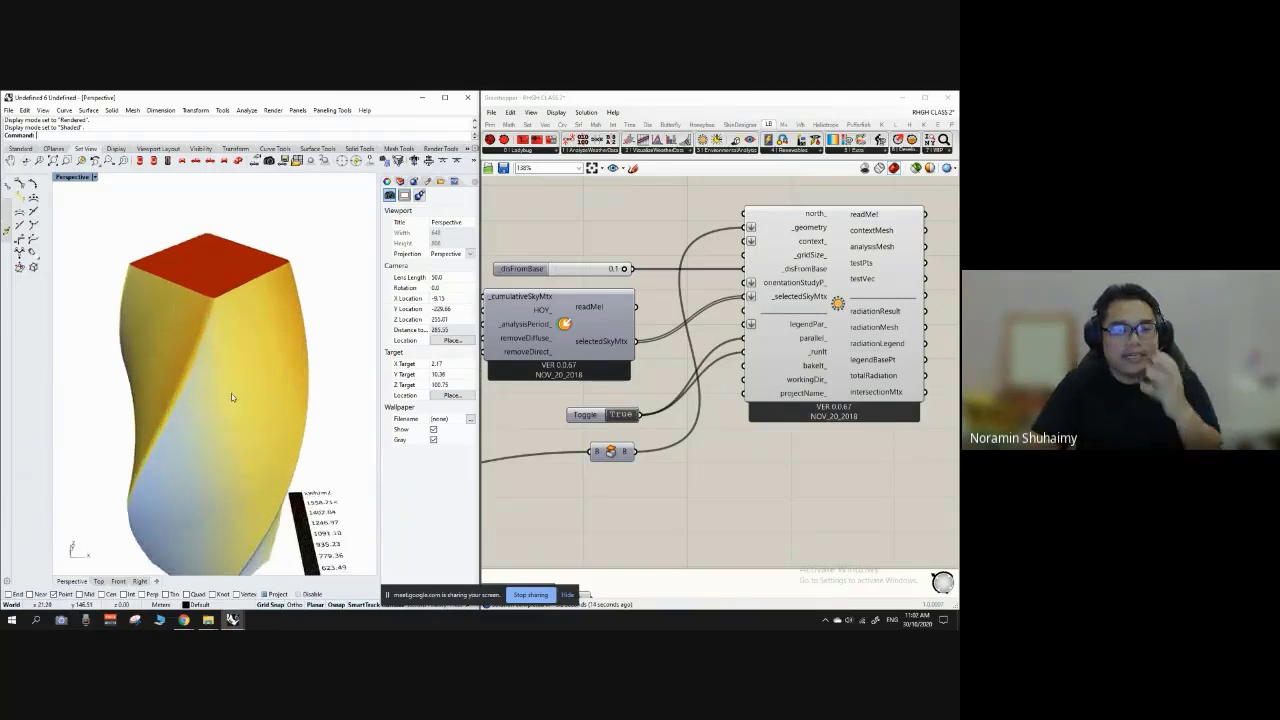
right_click_drag(231, 393, 215, 297)
scroll(209, 286, "up", 4)
scroll(165, 287, "up", 2)
scroll(219, 312, "down", 12)
scroll(221, 362, "up", 4)
scroll(234, 251, "up", 2)
right_click_drag(234, 251, 227, 242)
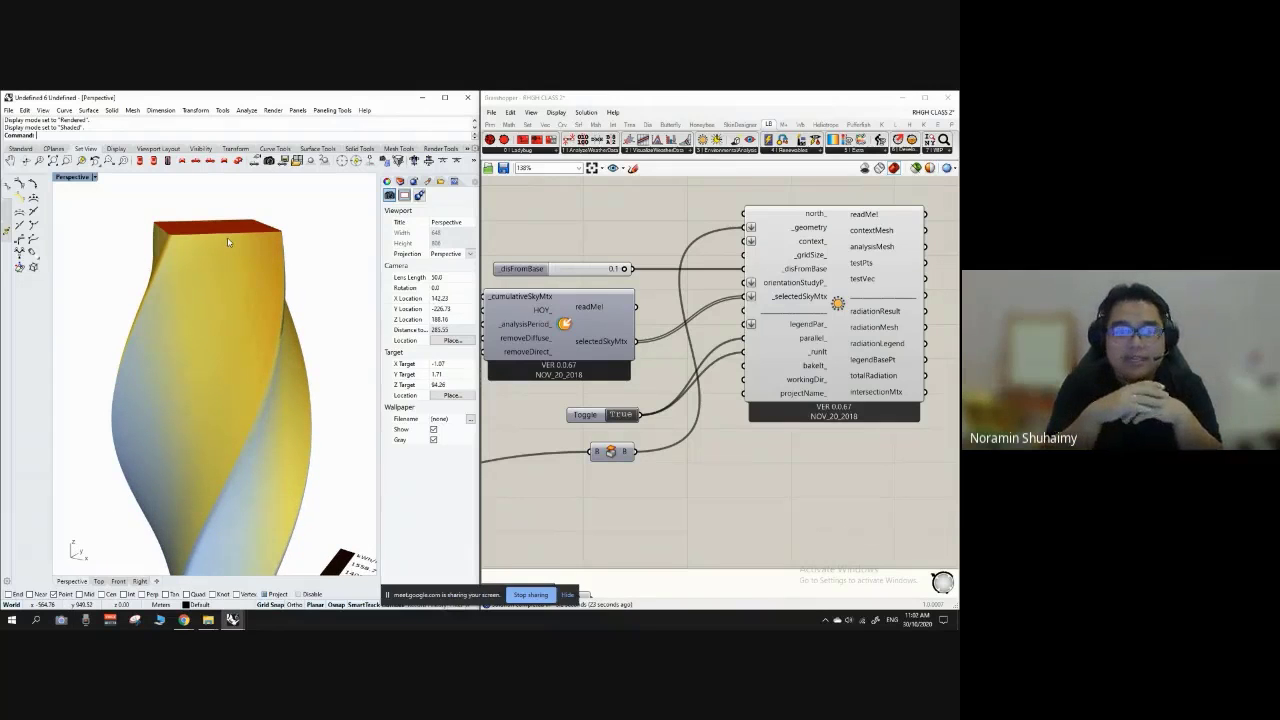
scroll(228, 242, "down", 6)
right_click_drag(228, 242, 231, 333)
scroll(288, 322, "up", 4)
scroll(289, 322, "down", 4)
scroll(258, 317, "up", 1)
Step: Set the Perspective view's display mode to Rendered and view the whole tower together with its radiation legend
left_click(95, 177)
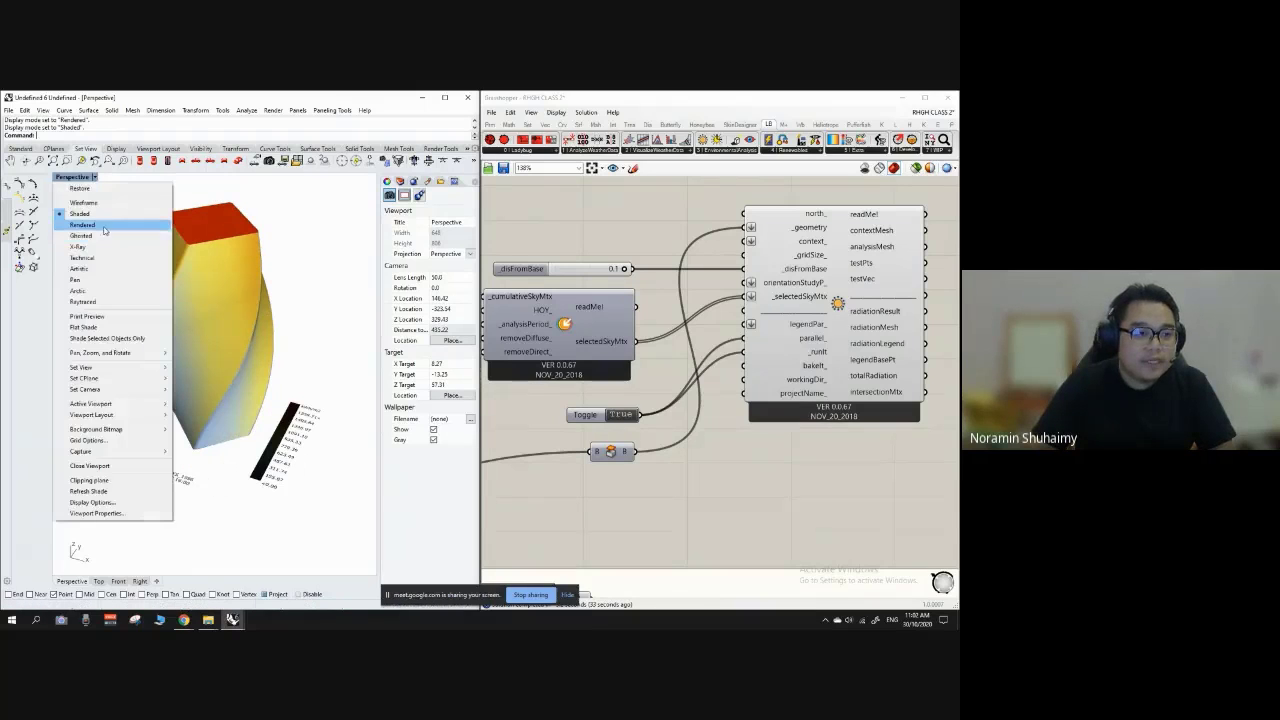
left_click(82, 224)
scroll(224, 317, "up", 4)
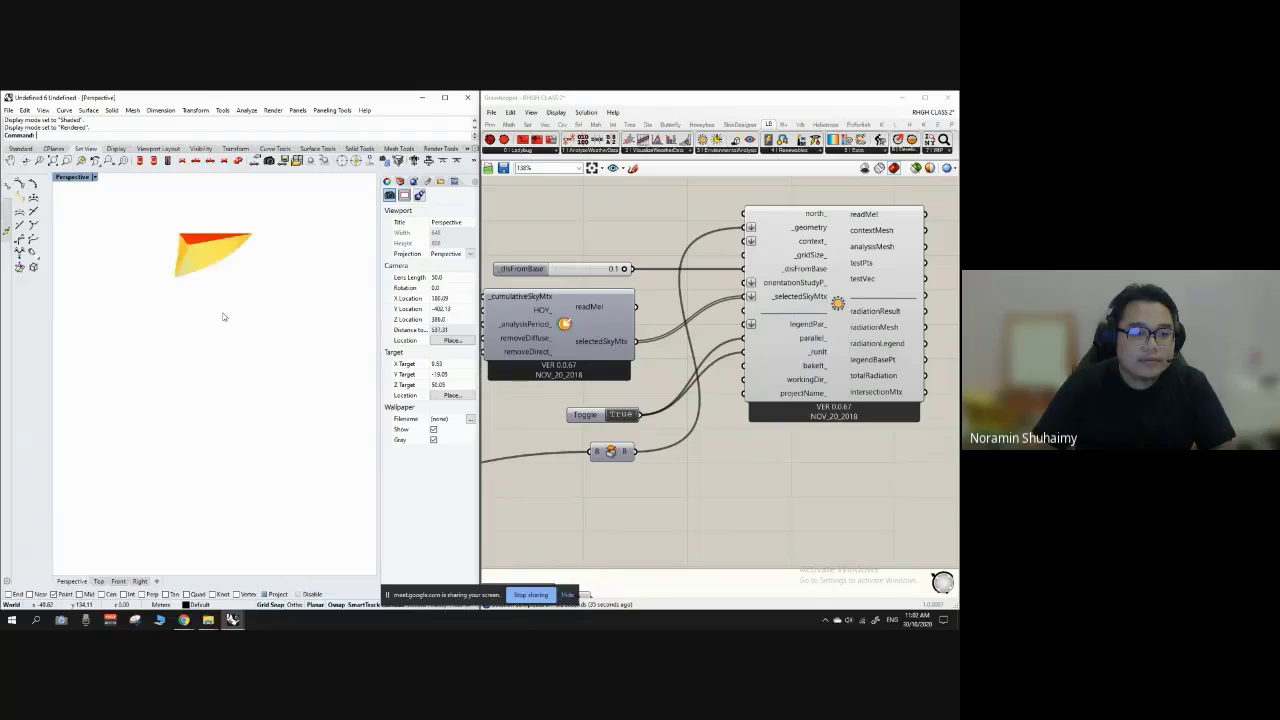
scroll(227, 324, "down", 2)
right_click_drag(227, 324, 258, 351)
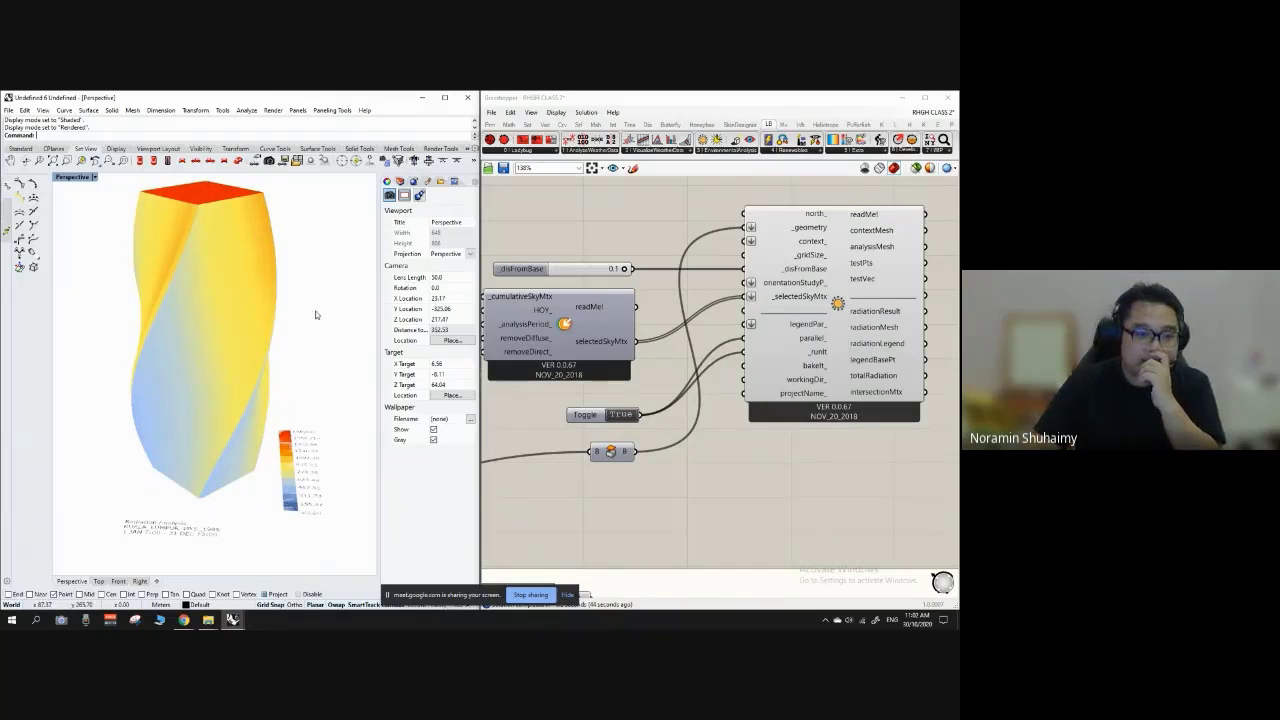
right_click_drag(315, 315, 233, 280)
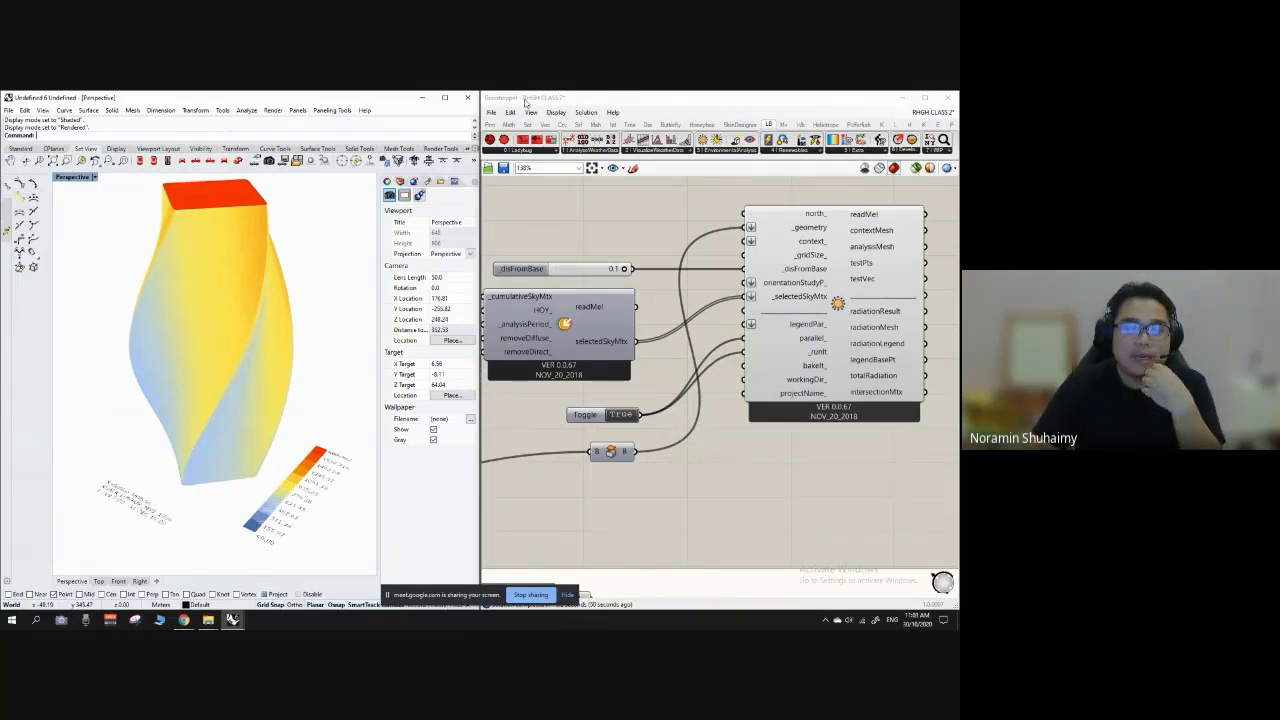
Step: Turn on Grasshopper's mesh edge preview for the tower and shift the radiation analysis component slightly down the canvas
left_click(525, 101)
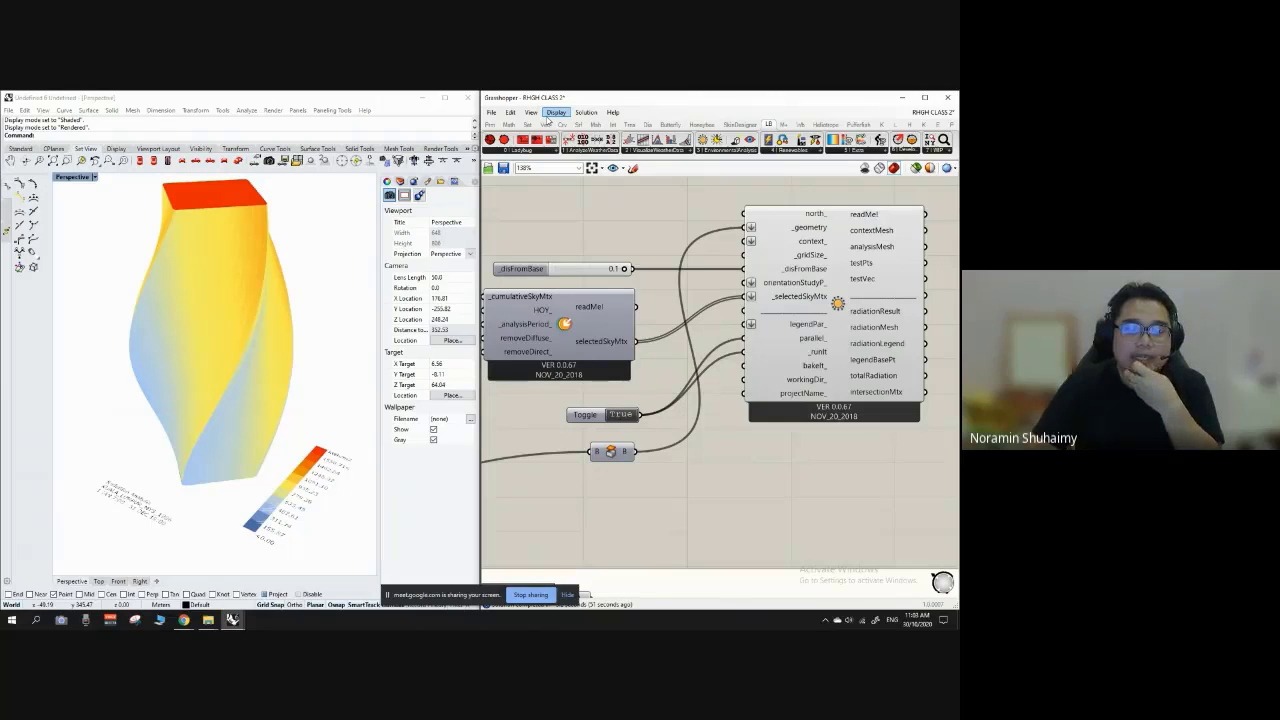
left_click(555, 112)
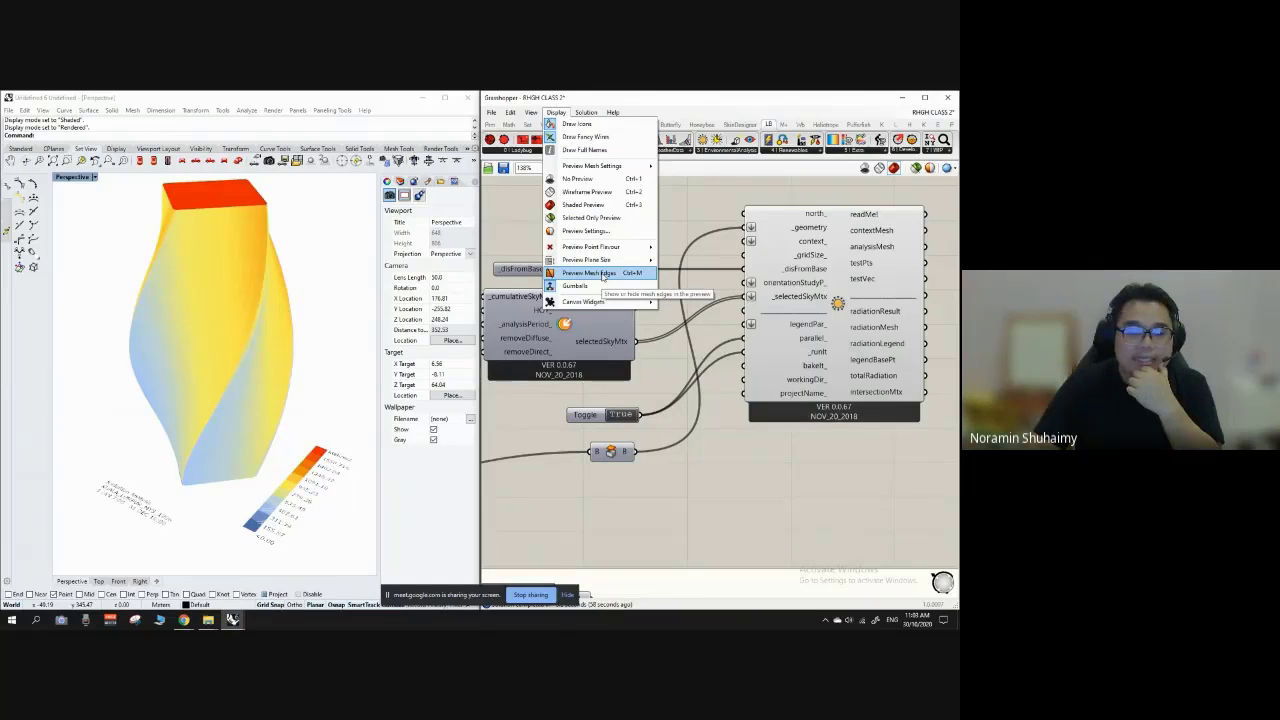
left_click(603, 273)
right_click_drag(190, 364, 145, 330)
scroll(244, 327, "up", 2)
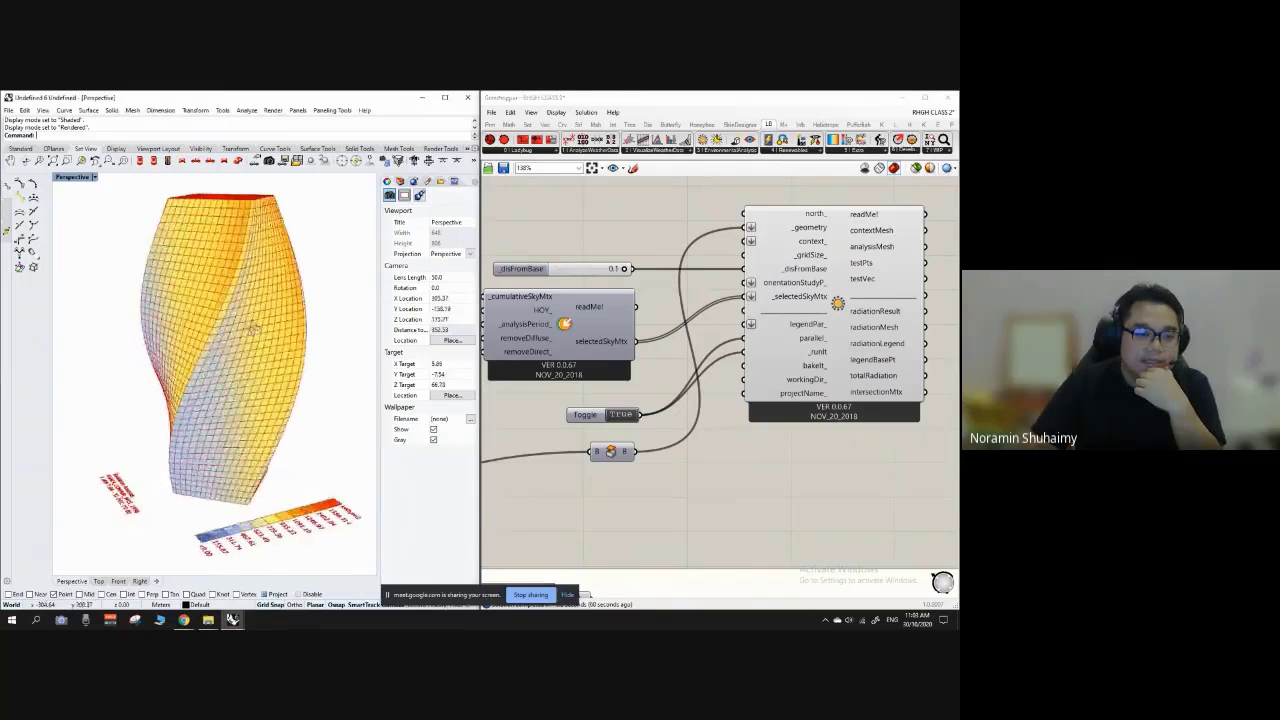
right_click_drag(251, 327, 155, 320)
scroll(290, 315, "up", 3)
mouse_move(289, 313)
right_mouse_down()
mouse_move(237, 314)
mouse_move(290, 332)
right_mouse_up()
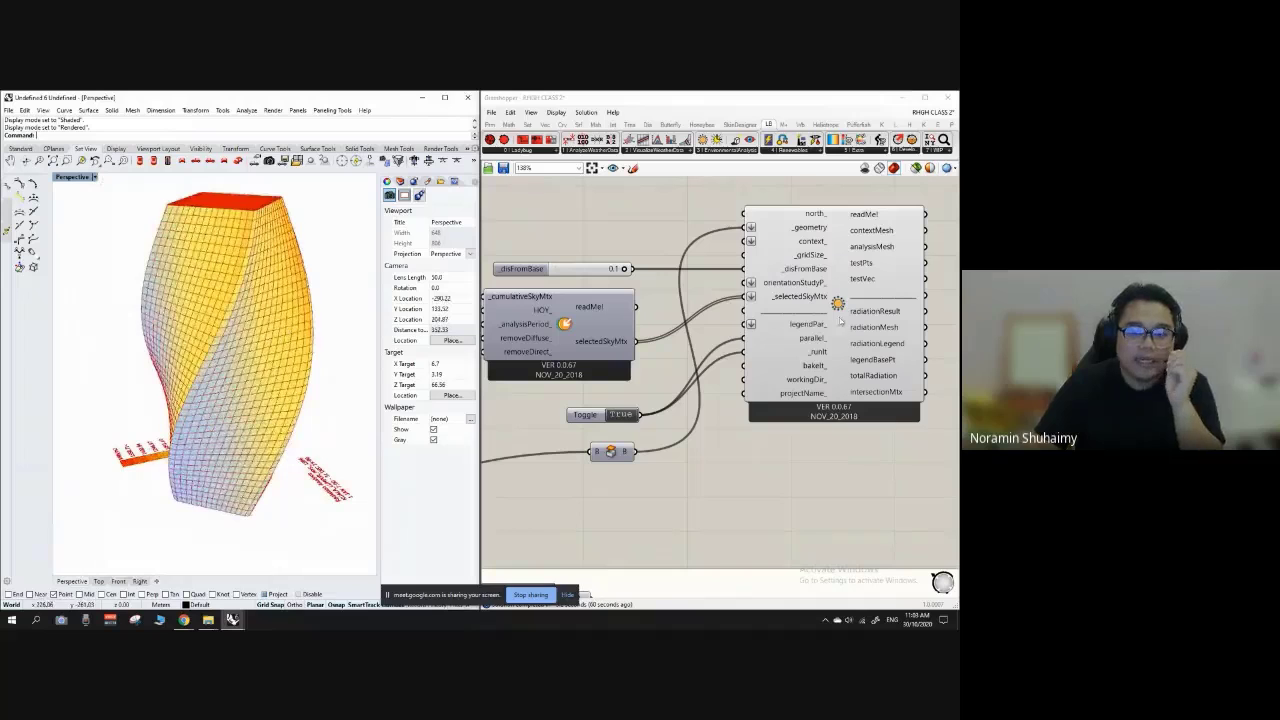
left_click_drag(842, 320, 840, 345)
left_click(682, 516)
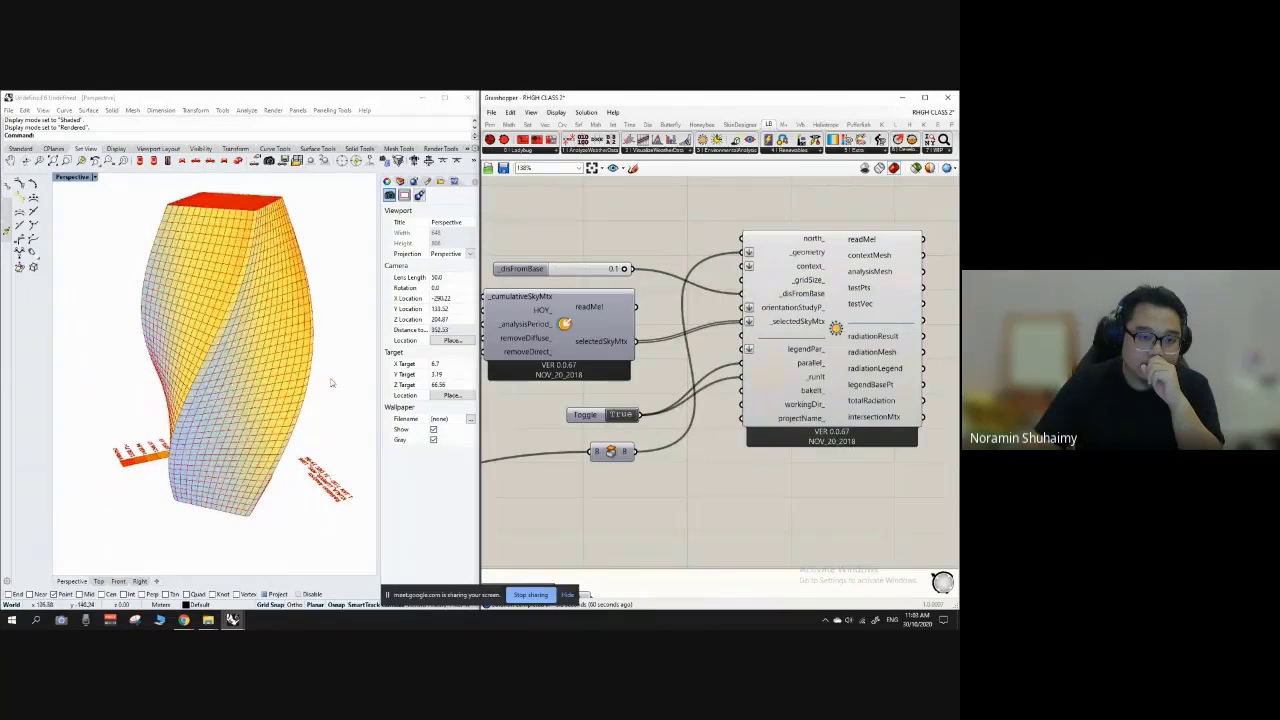
Step: Examine the analysis mesh grid on the tower's faces from several sides, including a close look at individual cells
right_click_drag(331, 383, 202, 358)
scroll(289, 363, "down", 4)
left_click(327, 296)
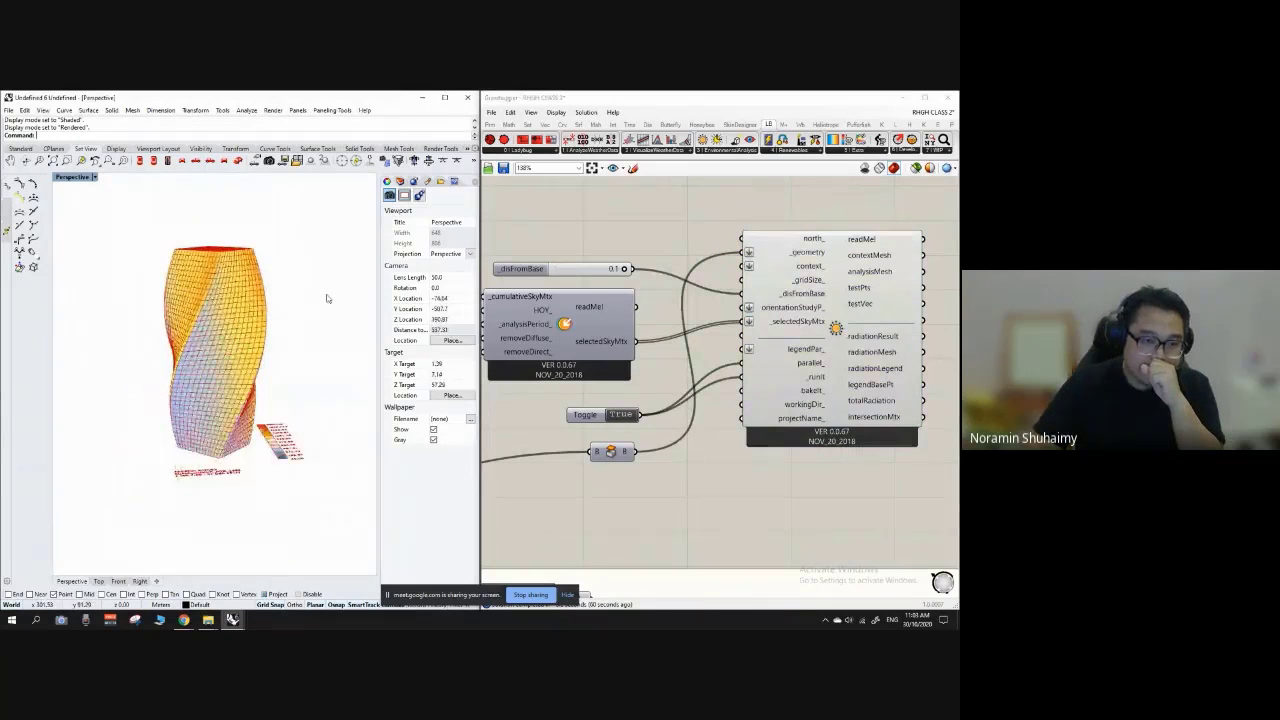
right_click_drag(304, 328, 250, 310)
scroll(250, 328, "up", 4)
right_click_drag(322, 330, 292, 328)
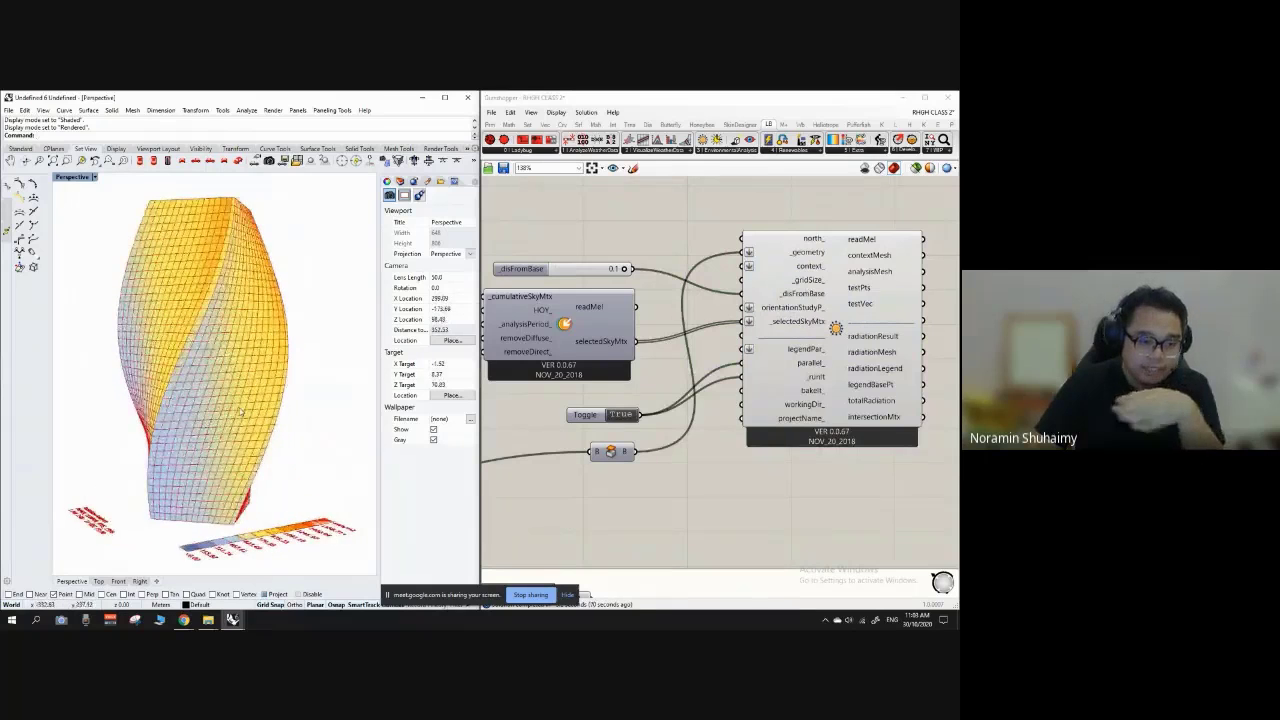
right_click_drag(240, 411, 250, 305)
scroll(202, 251, "down", 2)
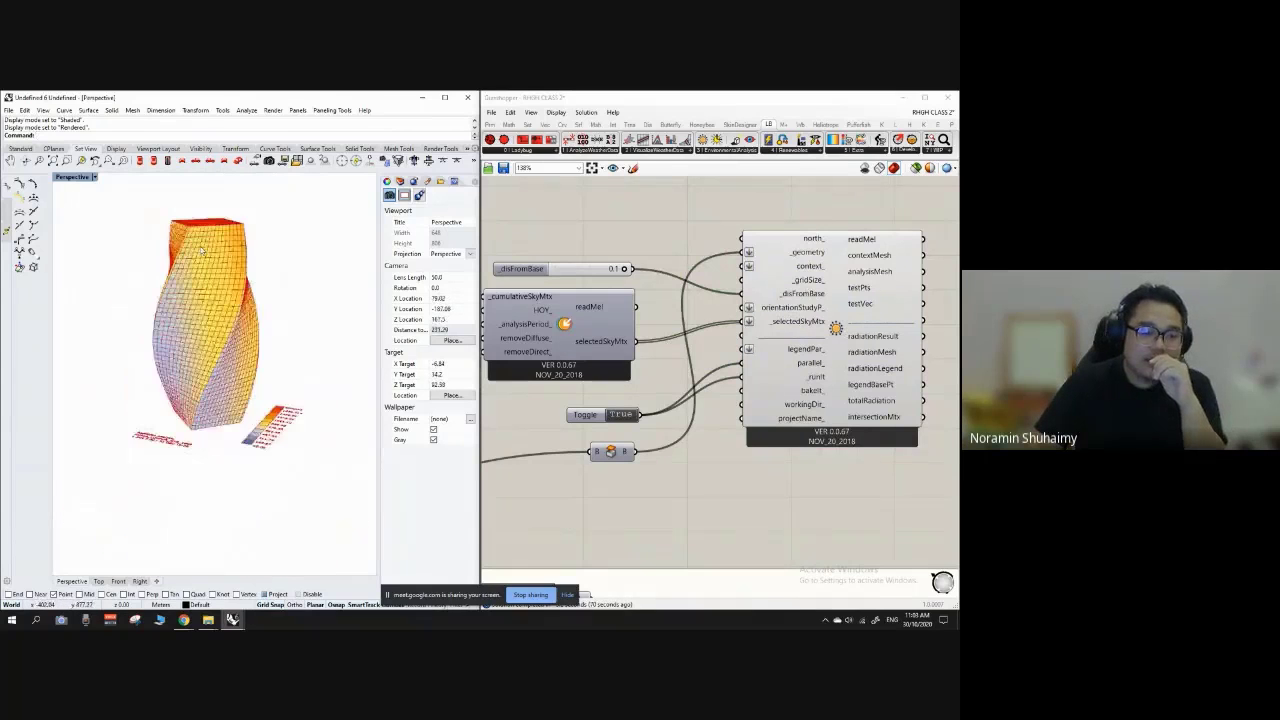
scroll(202, 251, "up", 8)
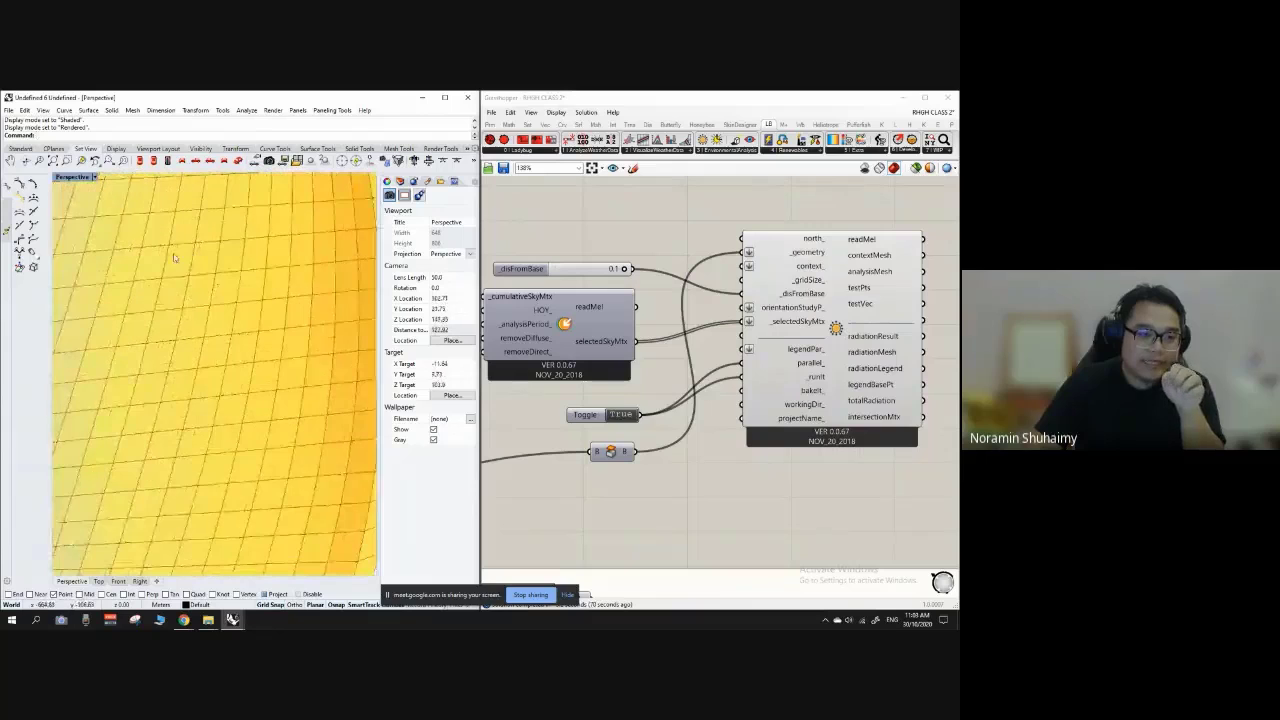
scroll(173, 254, "down", 8)
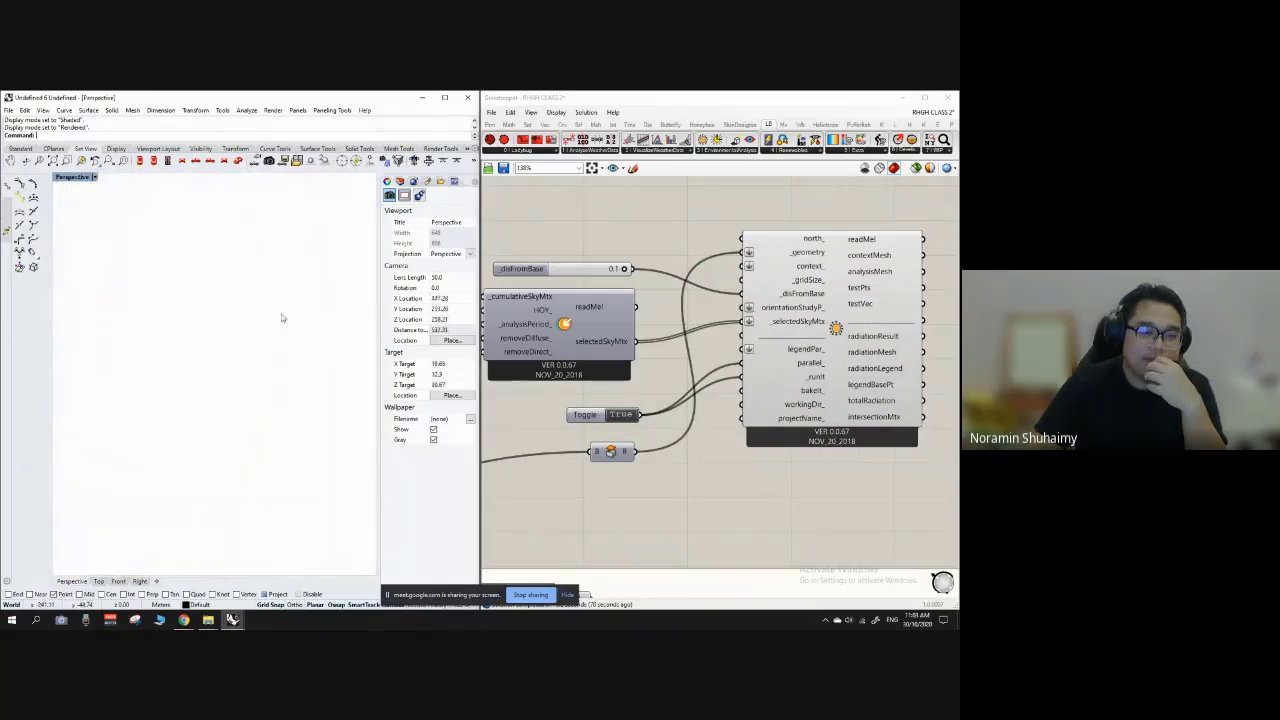
mouse_move(240, 309)
right_mouse_down()
mouse_move(214, 306)
mouse_move(212, 328)
mouse_move(257, 328)
right_mouse_up()
scroll(196, 318, "down", 4)
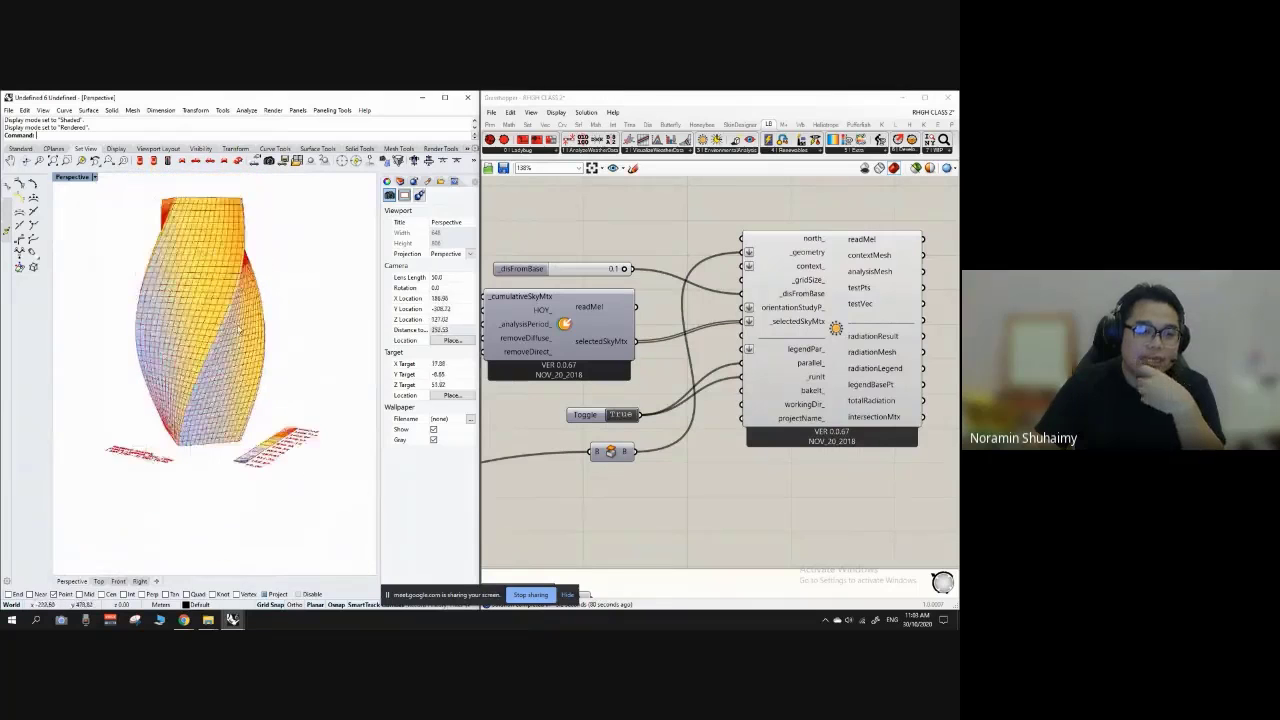
Step: Inspect the size and shape of the mesh cells at the tower's lower corner up close
right_click_drag(281, 338, 282, 222)
scroll(257, 325, "up", 3)
scroll(257, 320, "down", 3)
scroll(277, 304, "up", 4)
scroll(273, 312, "up", 3)
scroll(190, 310, "up", 5)
scroll(204, 318, "down", 6)
scroll(289, 222, "down", 3)
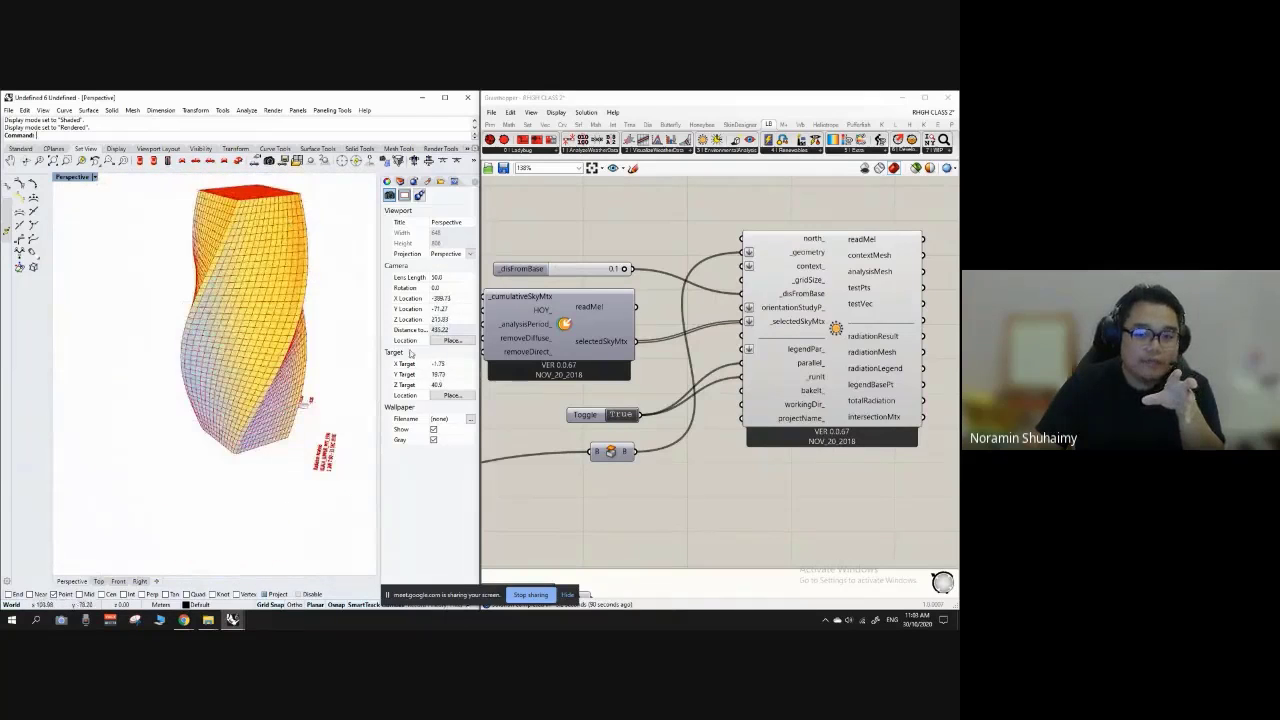
scroll(726, 330, "down", 2)
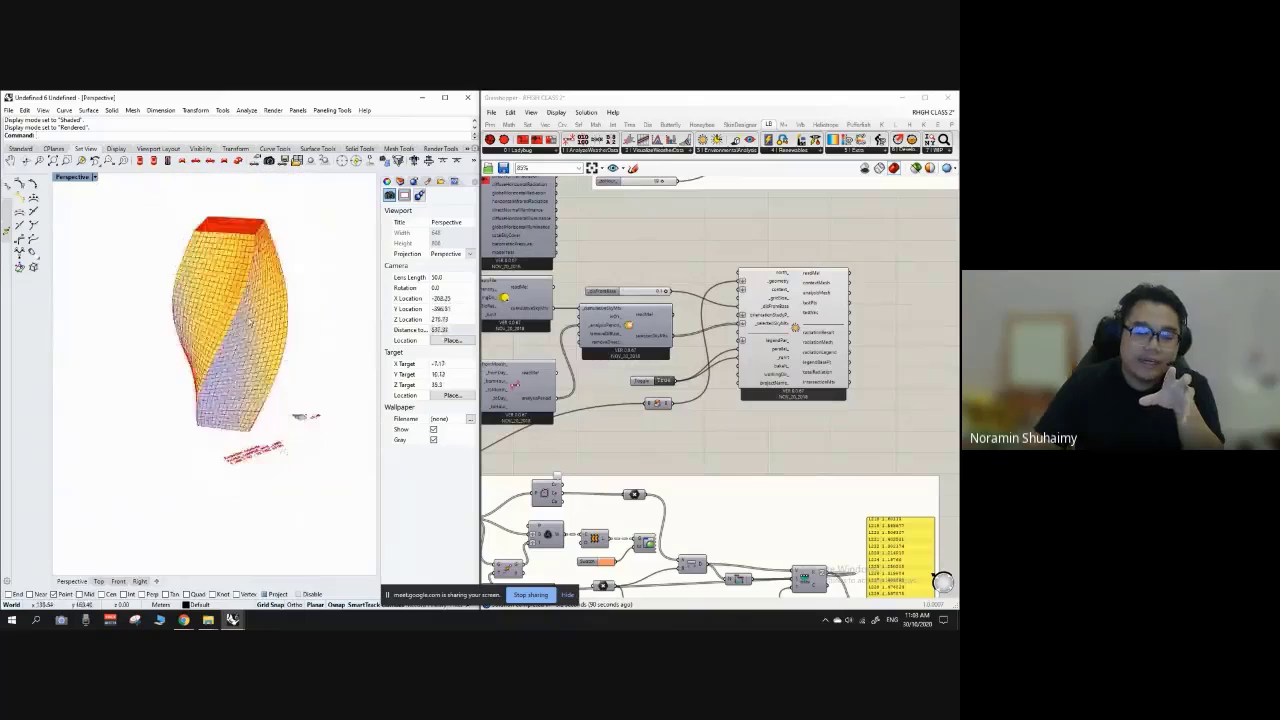
scroll(232, 369, "up", 5)
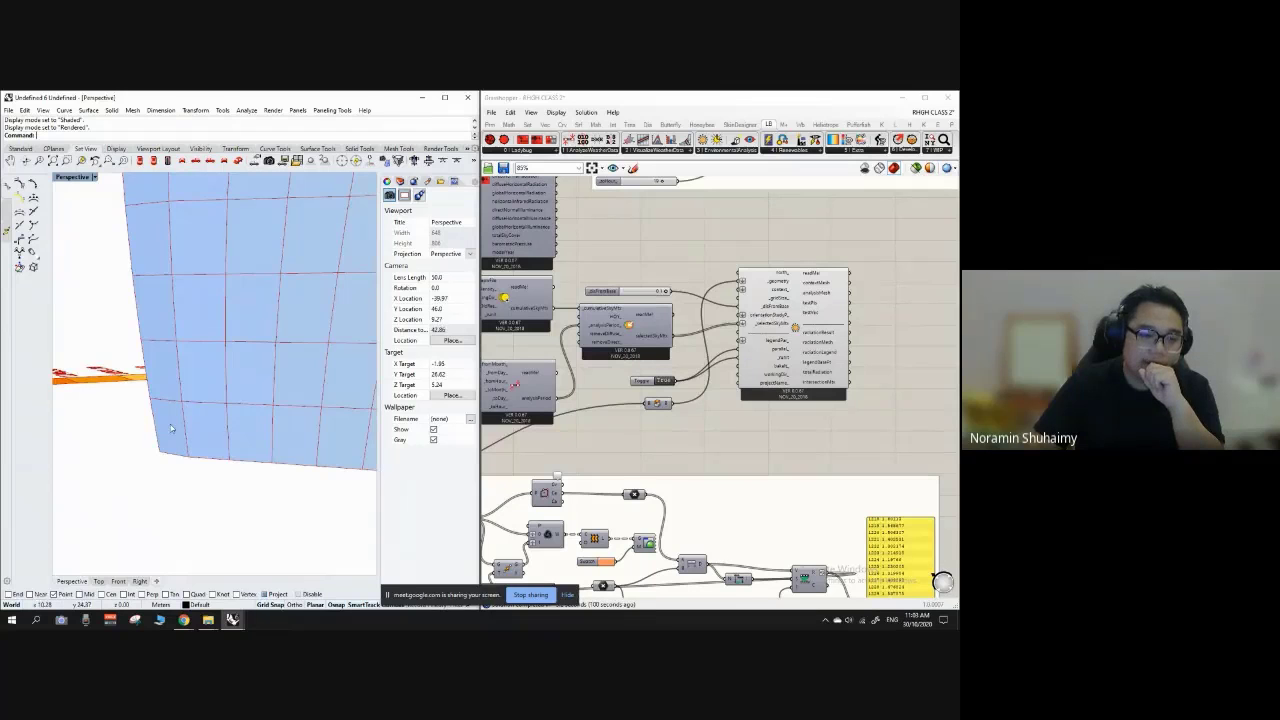
scroll(170, 428, "down", 3)
scroll(184, 410, "up", 3)
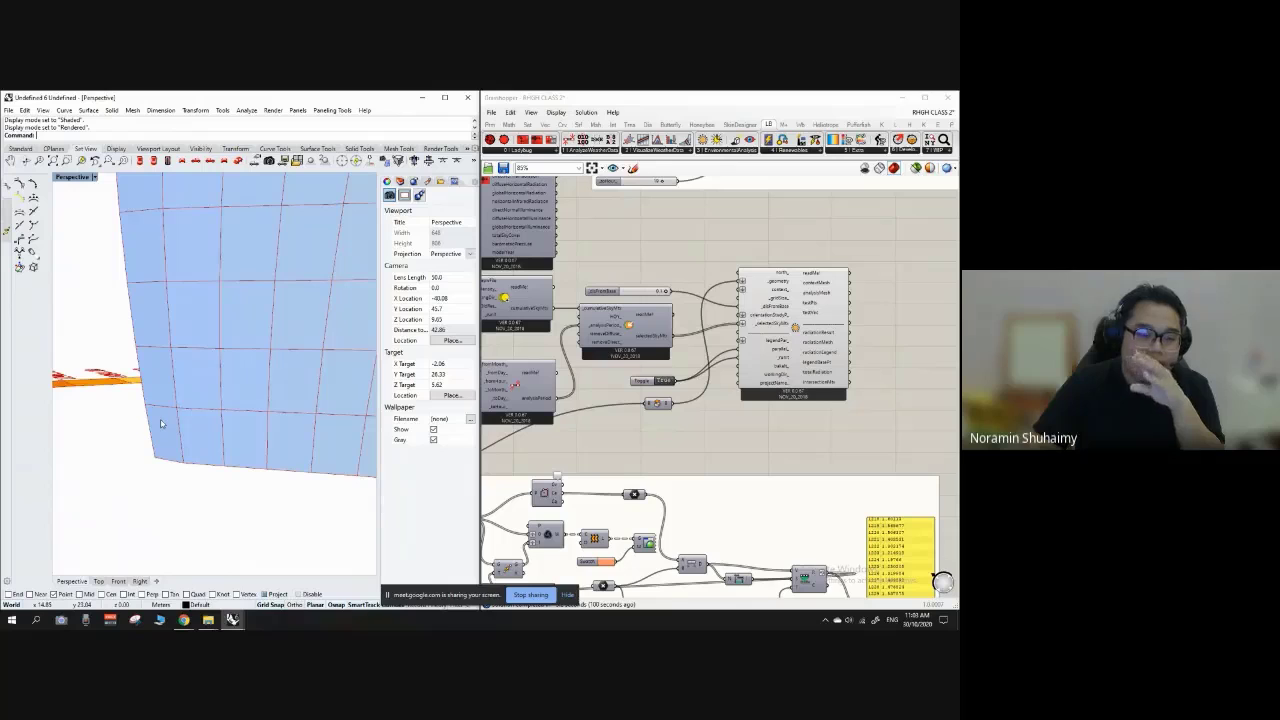
scroll(161, 425, "up", 2)
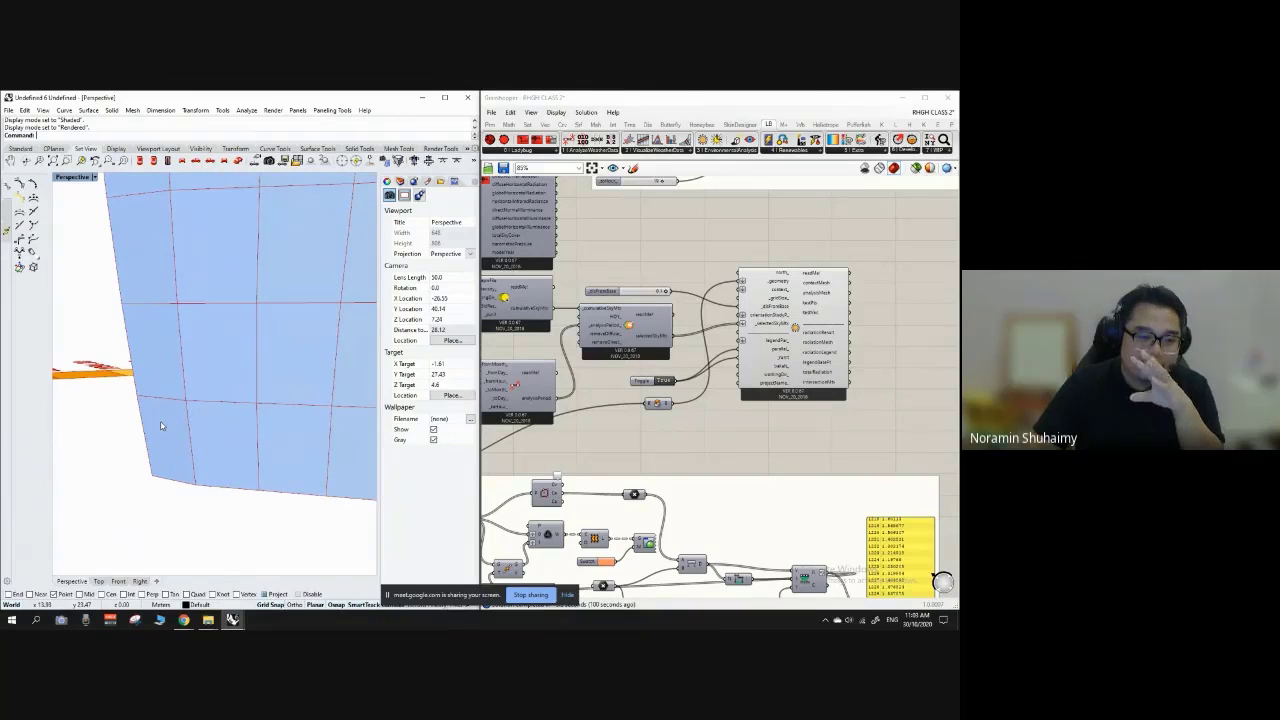
scroll(166, 425, "up", 1)
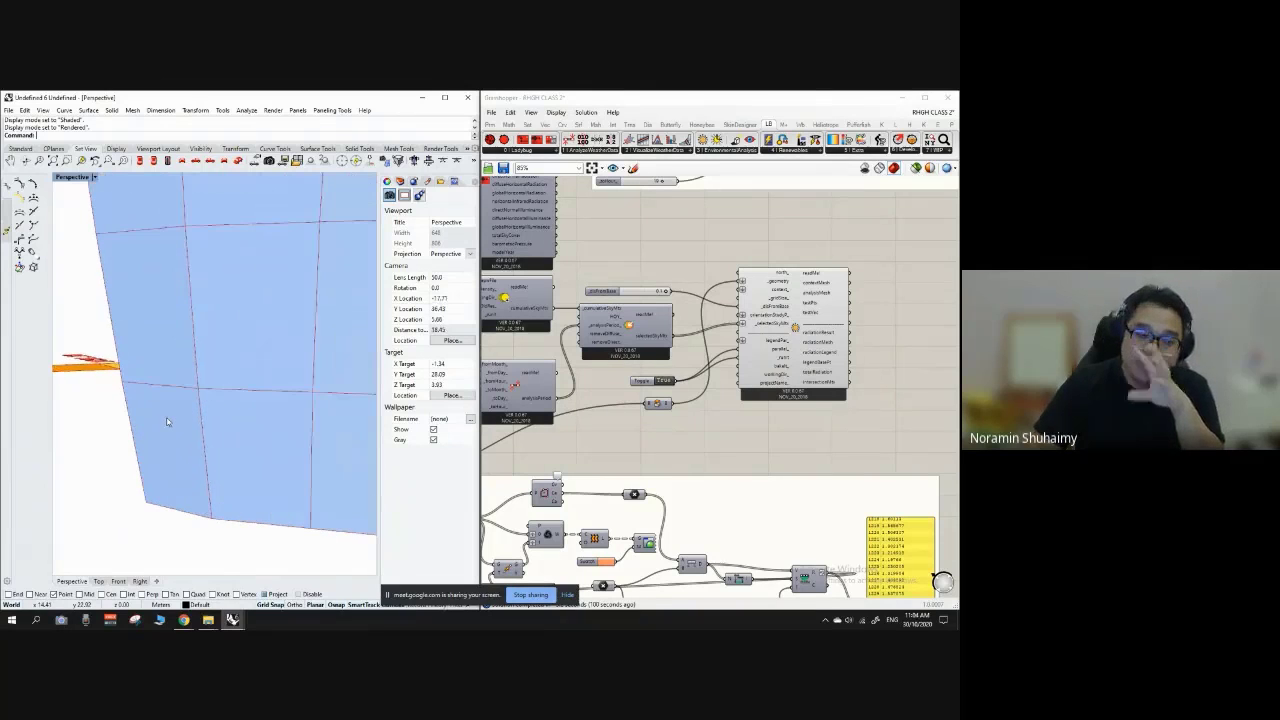
Step: Examine the analysis mesh over the whole tower and up close at its top corner, viewing it from several sides
scroll(168, 420, "down", 3)
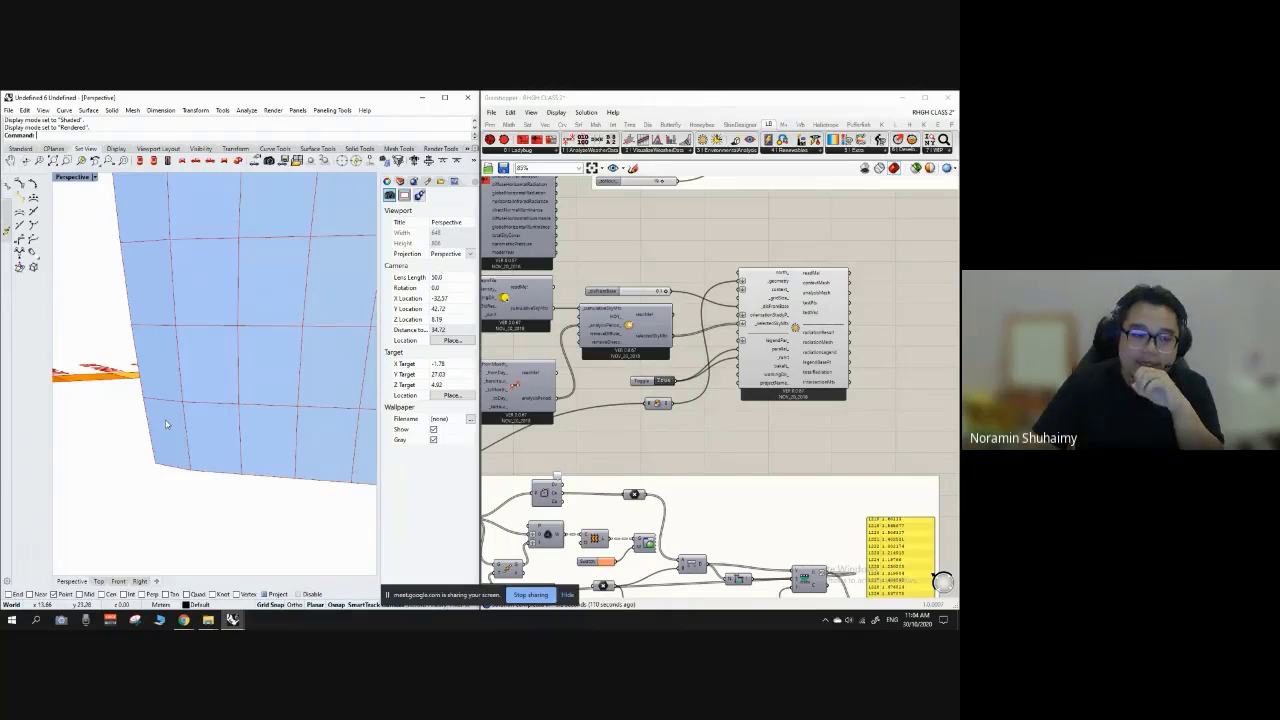
scroll(166, 425, "down", 10)
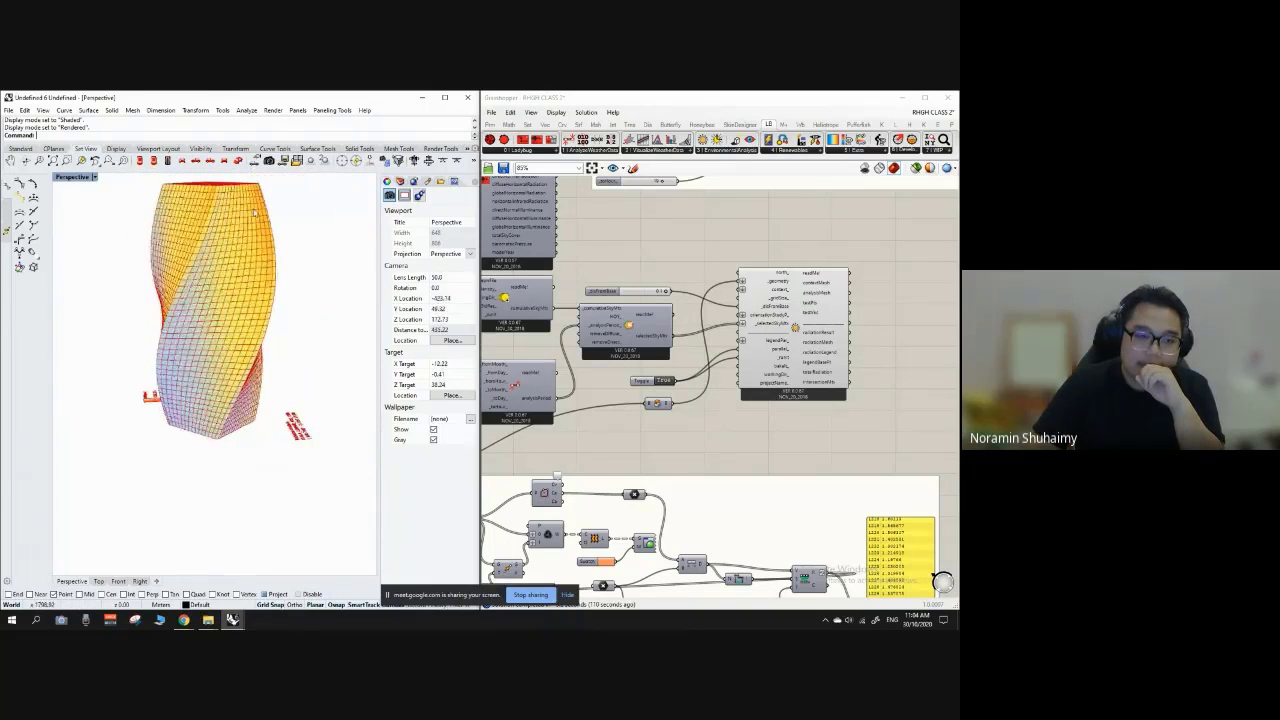
scroll(255, 211, "up", 8)
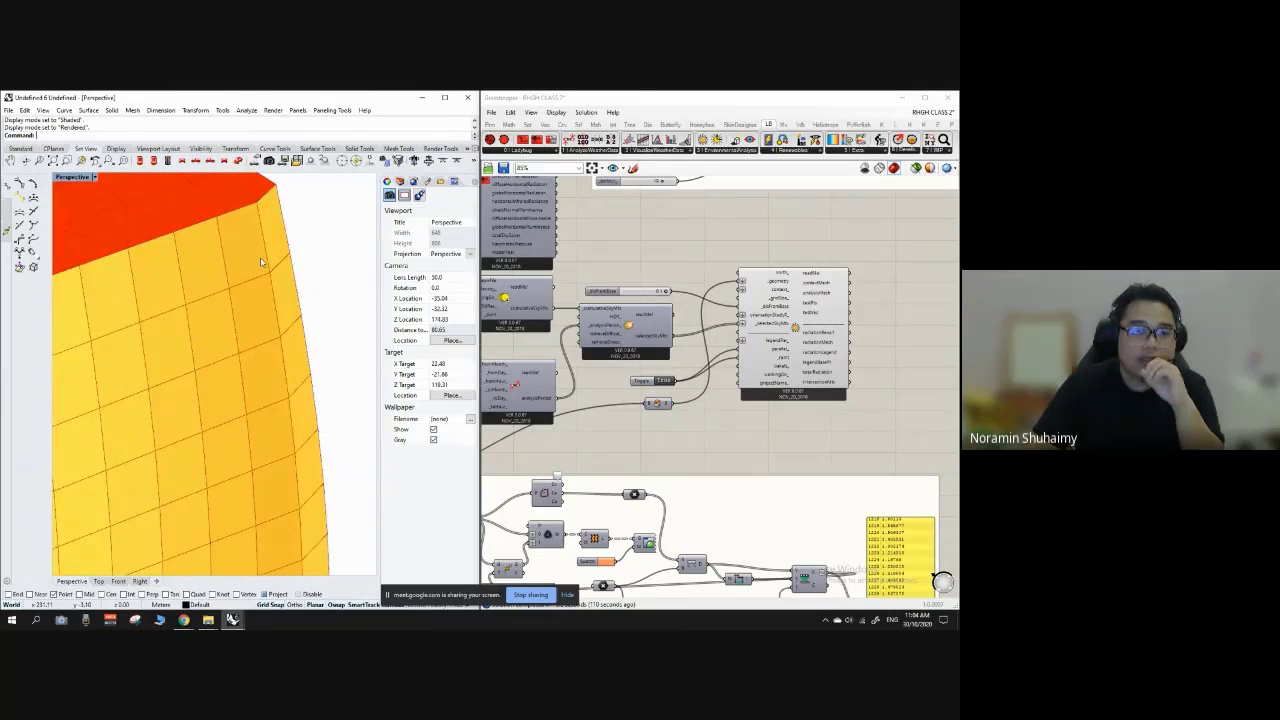
scroll(258, 232, "down", 6)
scroll(270, 306, "up", 3)
scroll(285, 320, "down", 4)
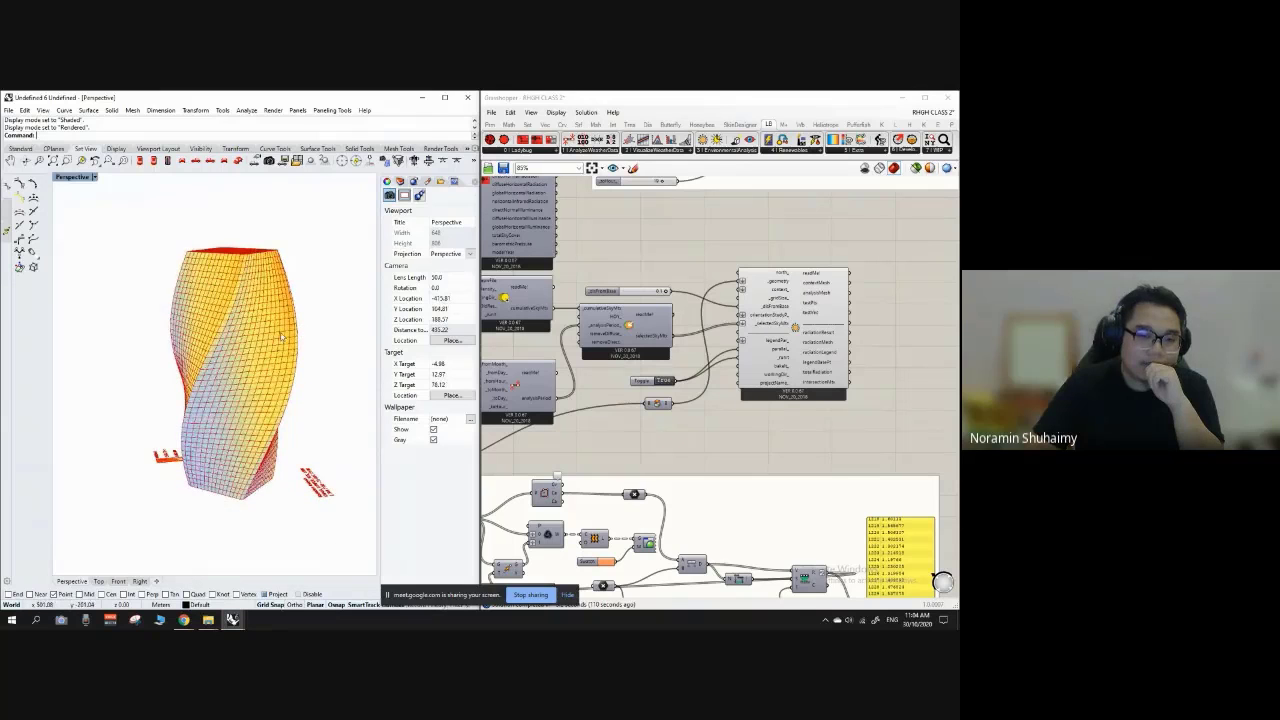
right_click_drag(283, 338, 237, 366)
scroll(270, 325, "down", 2)
right_click_drag(306, 340, 283, 383)
scroll(281, 384, "up", 8)
scroll(740, 238, "down", 4)
Step: Switch to the RHGH CLASS 1 definition and inspect its perforated panel tower from up close and at full height
left_click(933, 112)
left_click(905, 152)
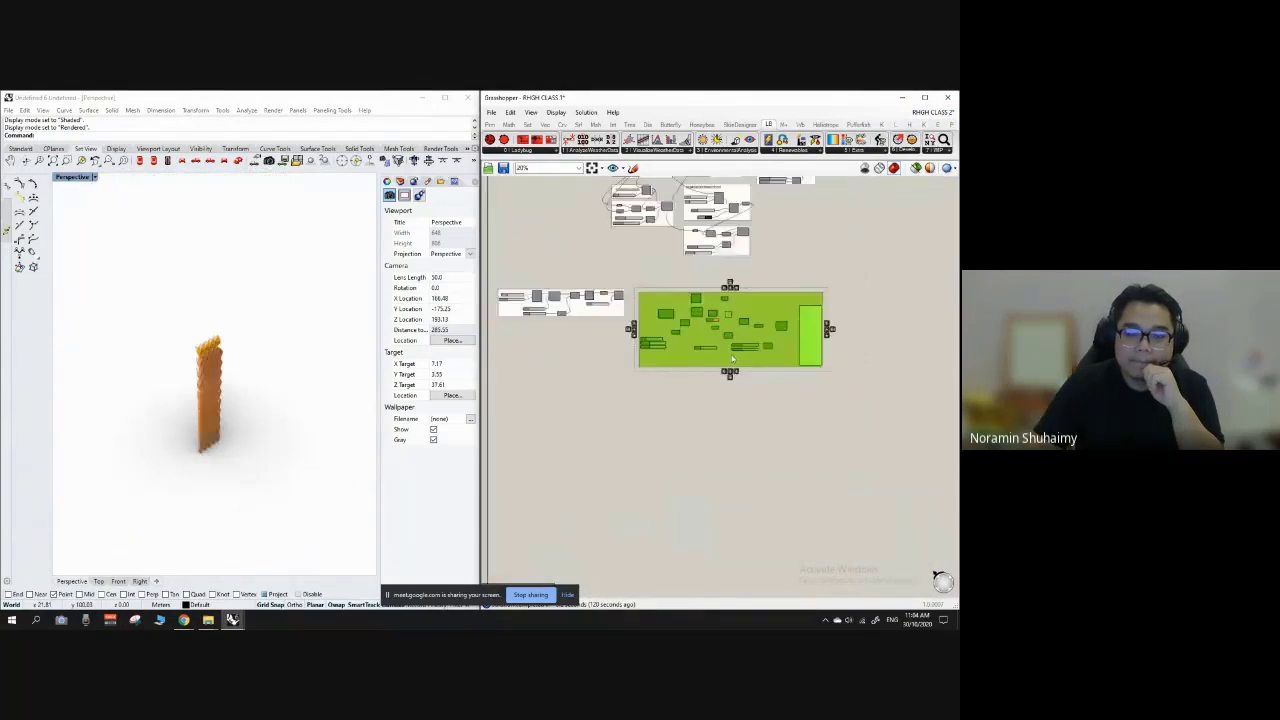
scroll(732, 358, "up", 8)
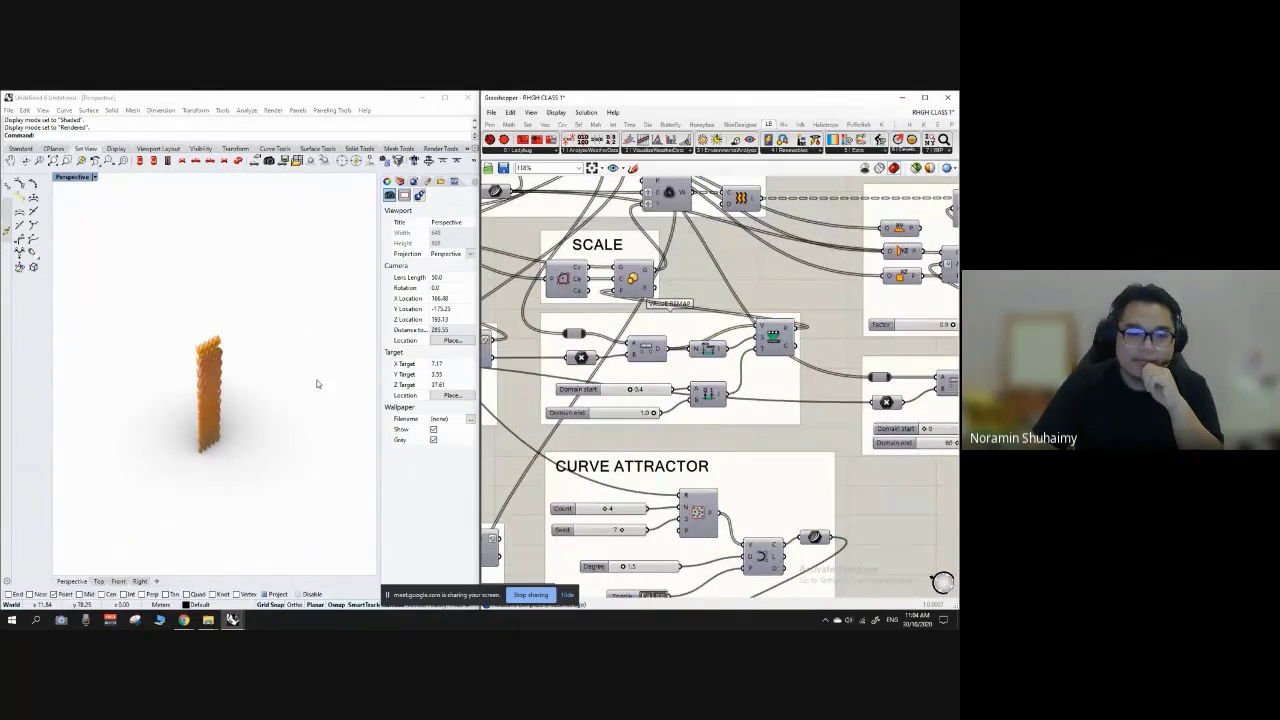
scroll(258, 372, "up", 6)
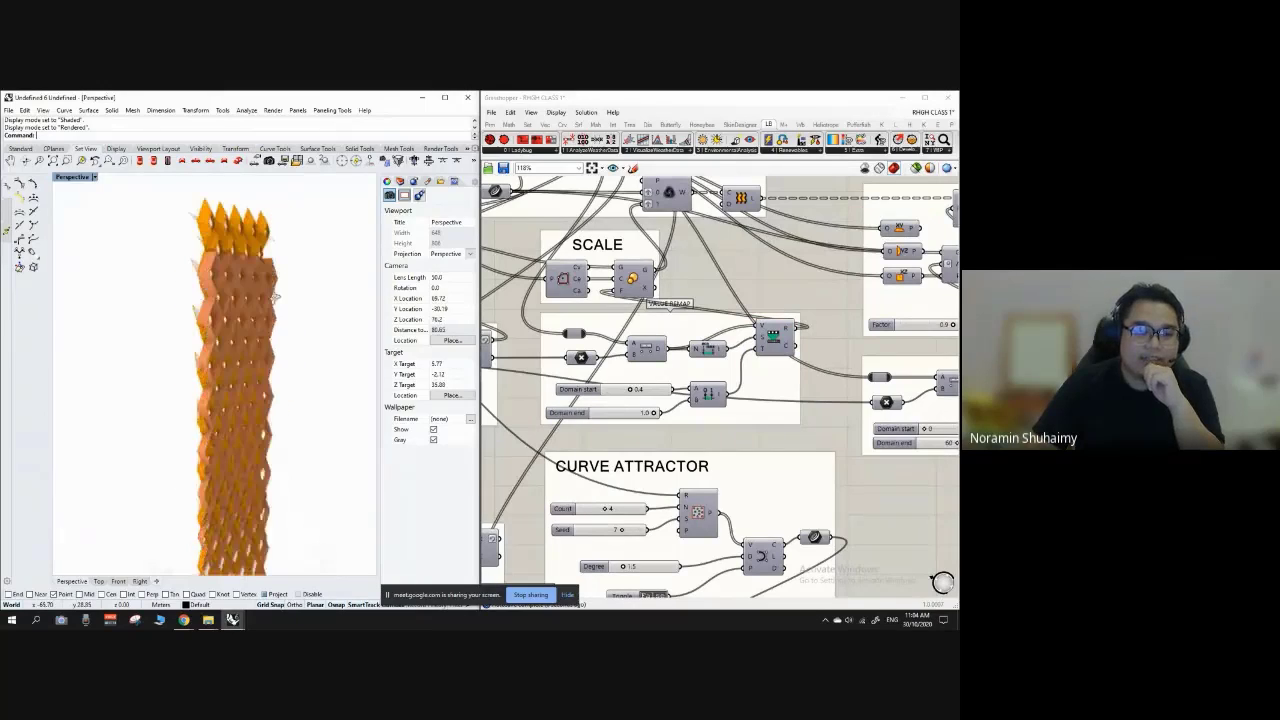
right_click_drag(275, 296, 331, 291)
scroll(331, 291, "down", 3)
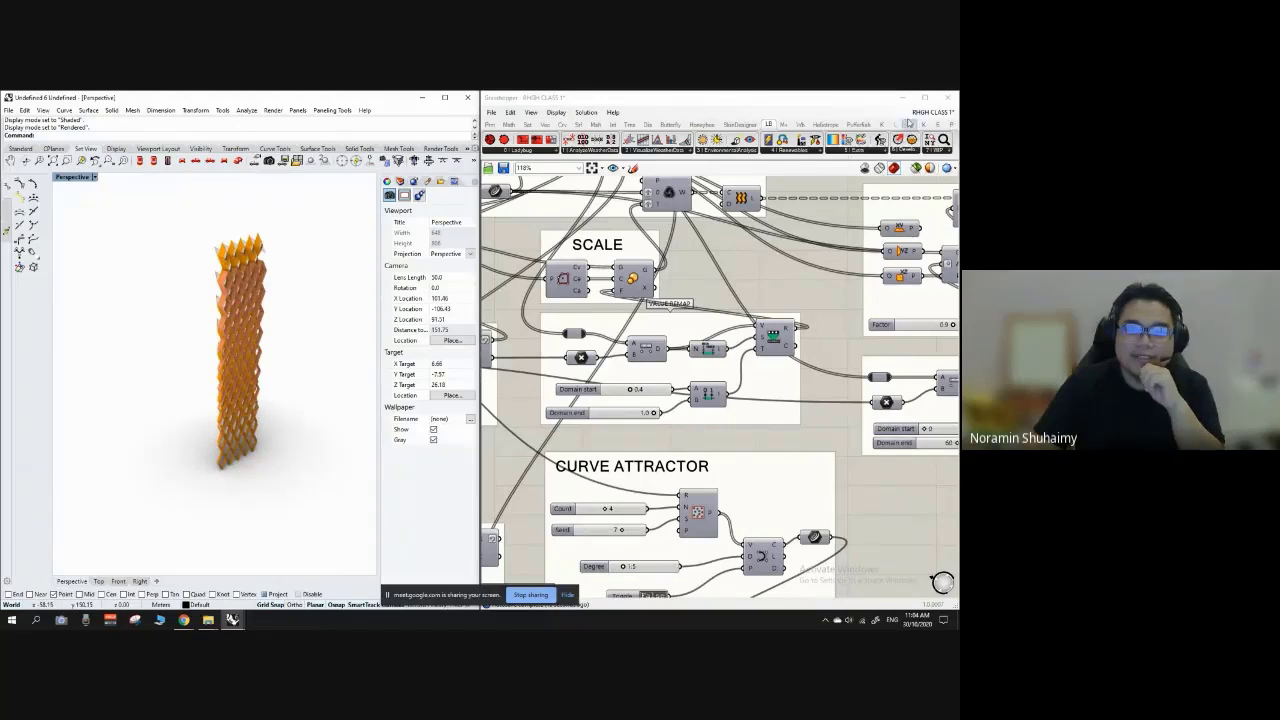
Step: Return to the RHGH CLASS 2 definition and examine the coloured tower with its radiation legend from several angles
left_click(908, 122)
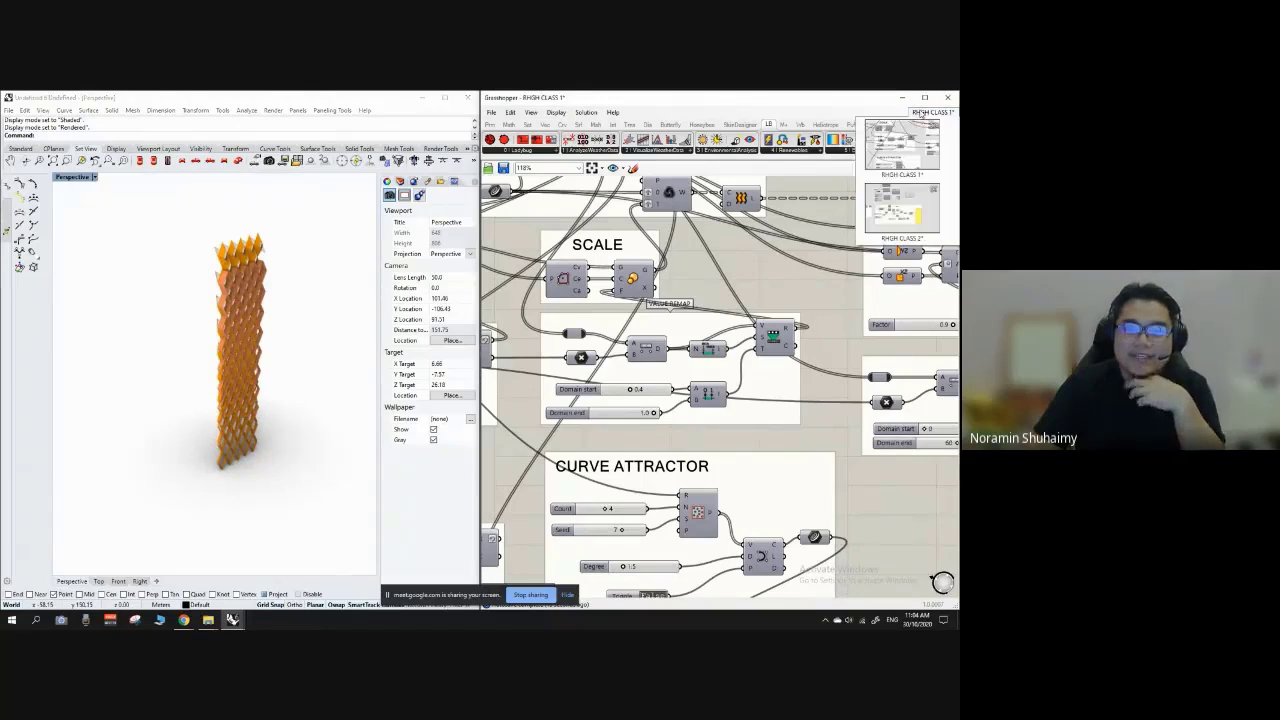
left_click(909, 217)
scroll(266, 350, "down", 5)
right_click_drag(266, 350, 250, 408)
scroll(272, 351, "up", 4)
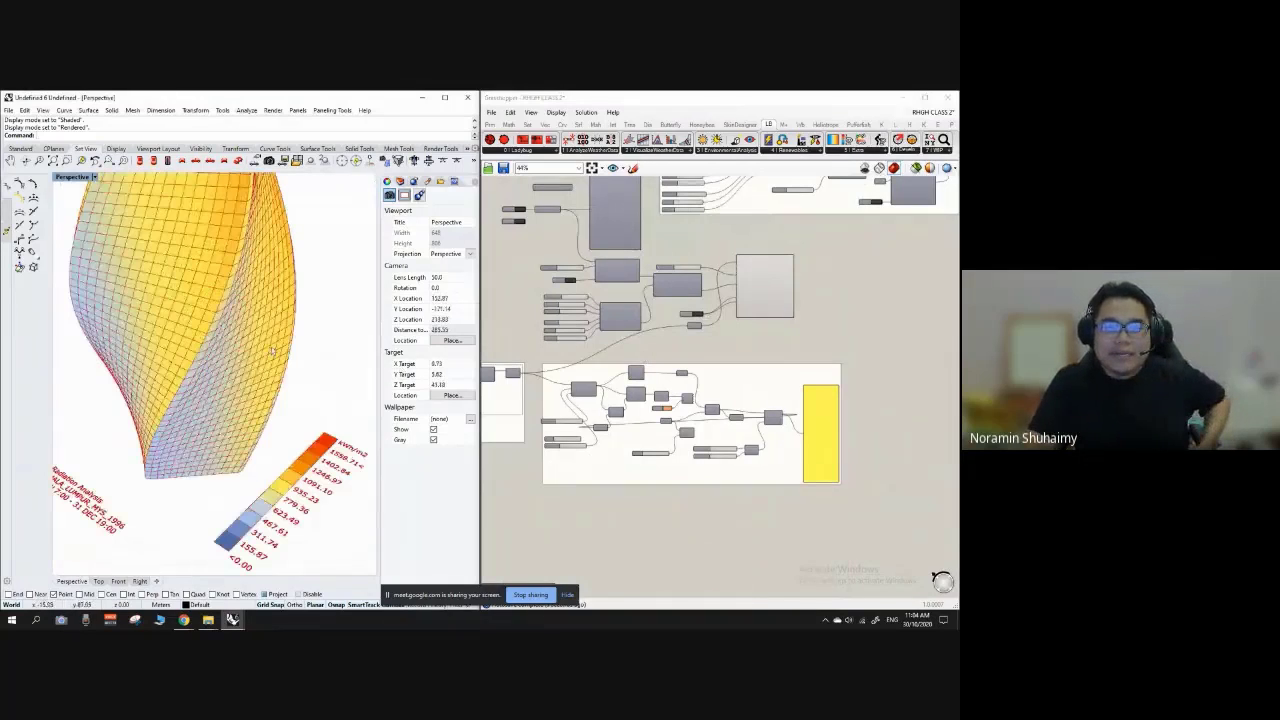
mouse_move(343, 314)
right_mouse_down()
mouse_move(308, 302)
mouse_move(331, 303)
right_mouse_up()
scroll(331, 303, "down", 2)
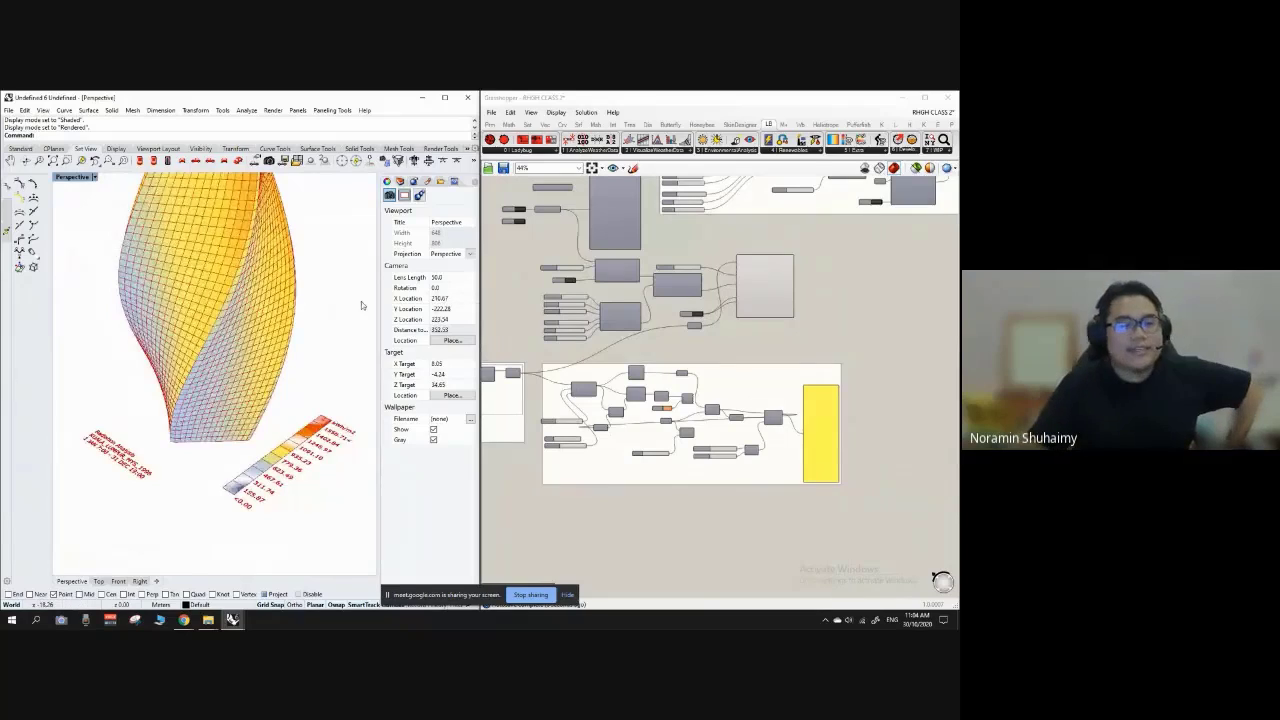
scroll(361, 305, "down", 2)
right_click_drag(321, 350, 356, 356)
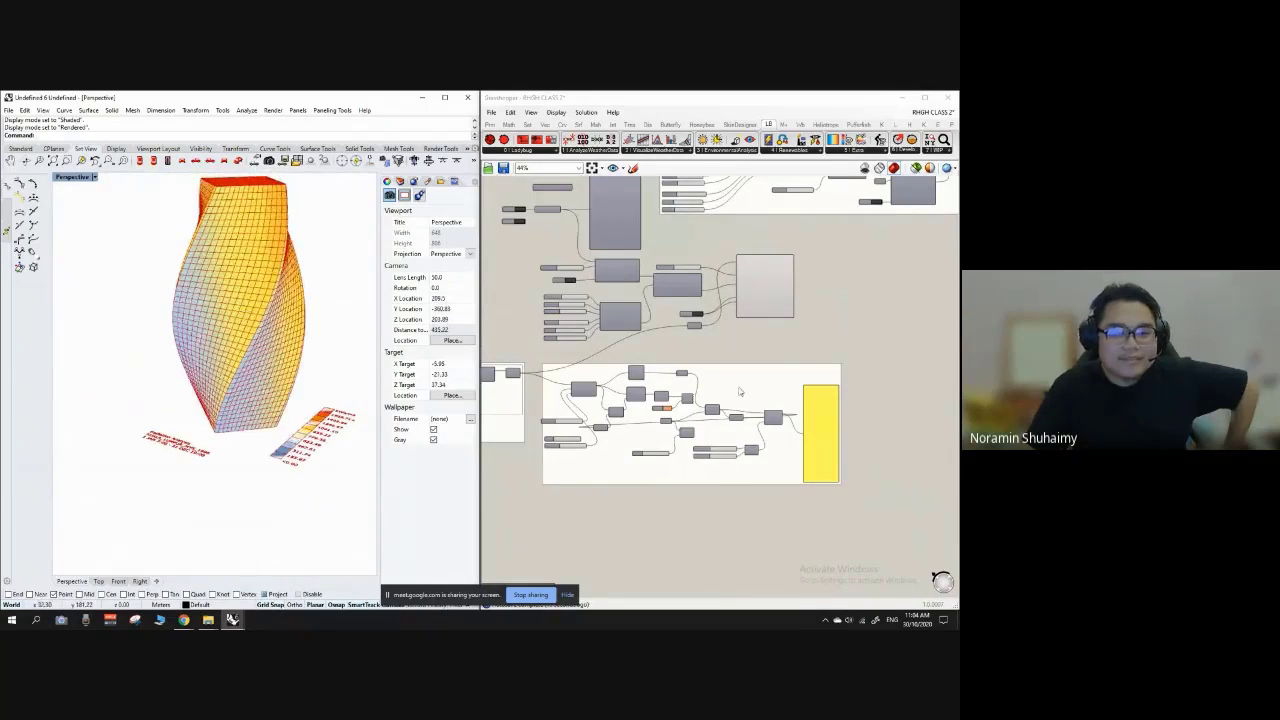
scroll(795, 339, "up", 4)
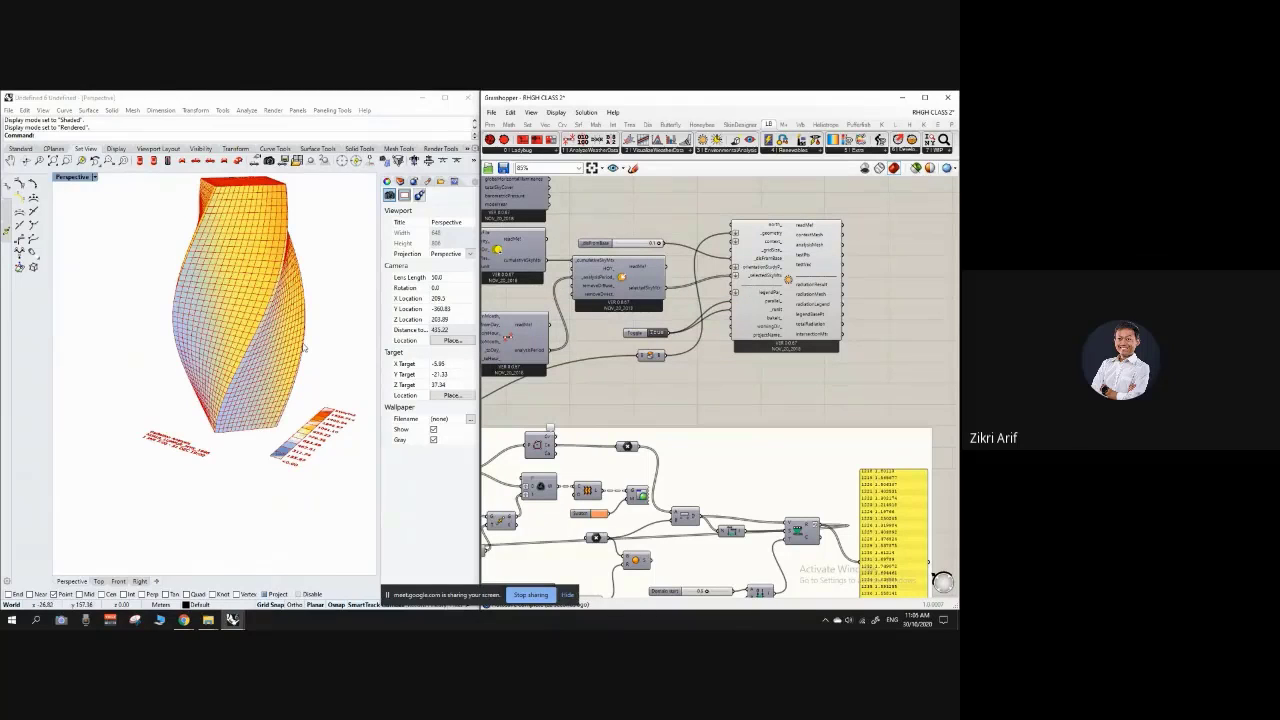
right_click_drag(308, 348, 329, 360)
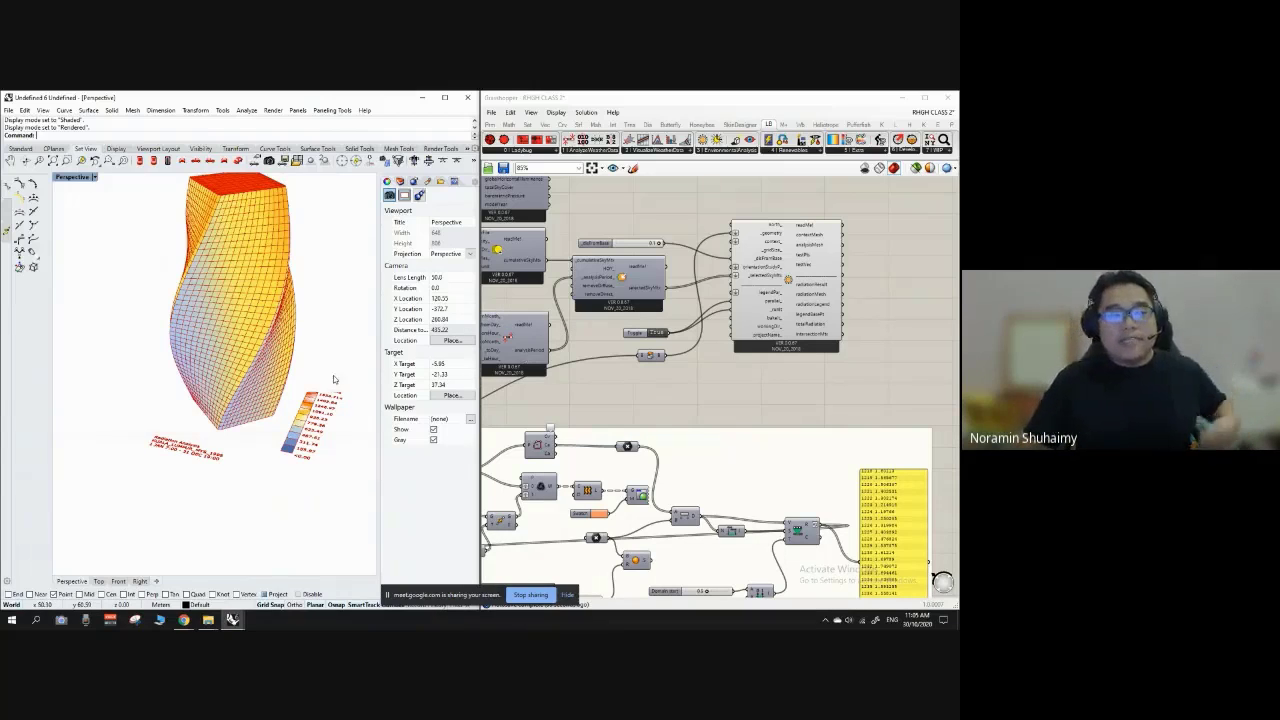
right_click_drag(280, 374, 268, 362)
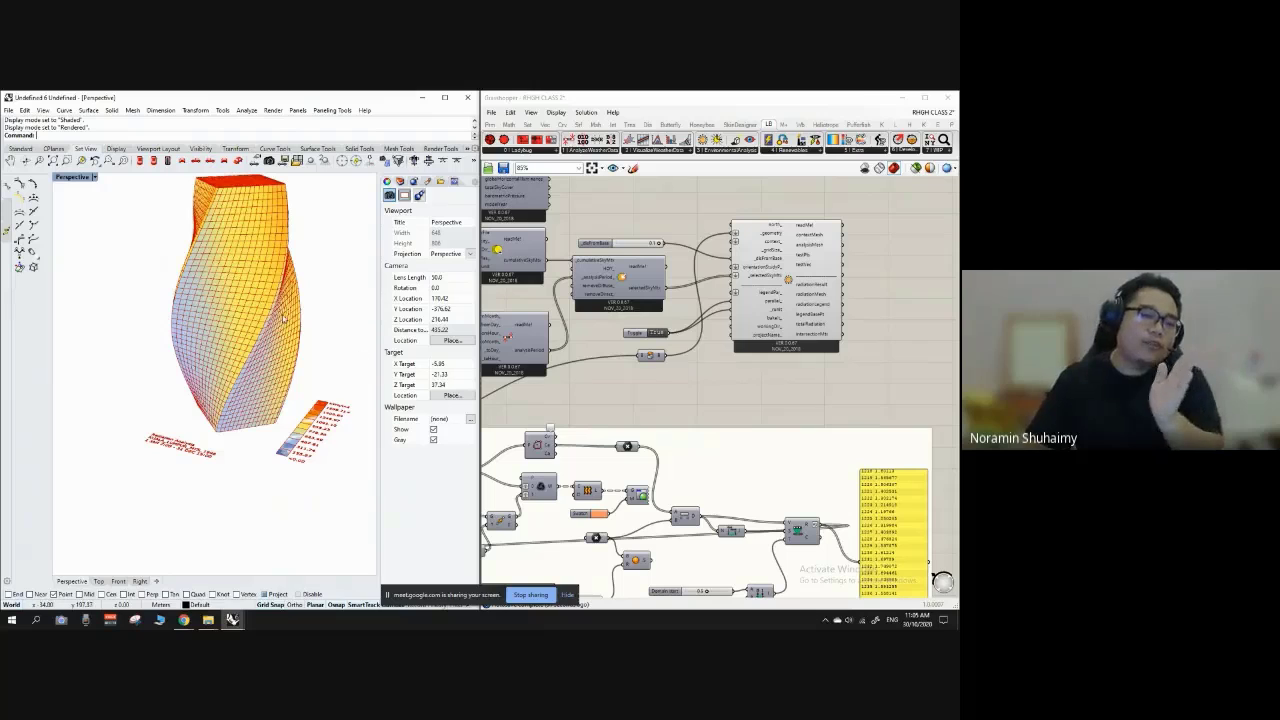
Step: Set the Perspective view to Shaded and model a corner-to-corner box beside the radiation tower, much taller than the tower
left_click(19, 149)
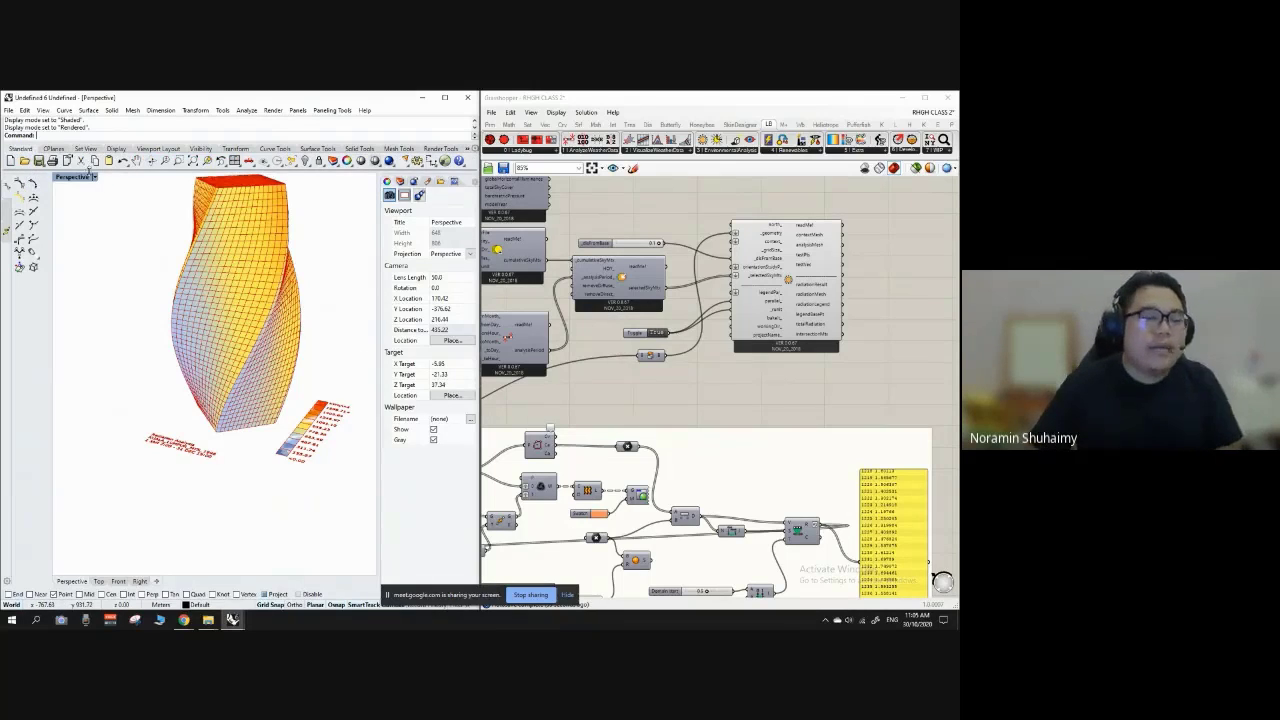
right_click_drag(300, 348, 258, 320)
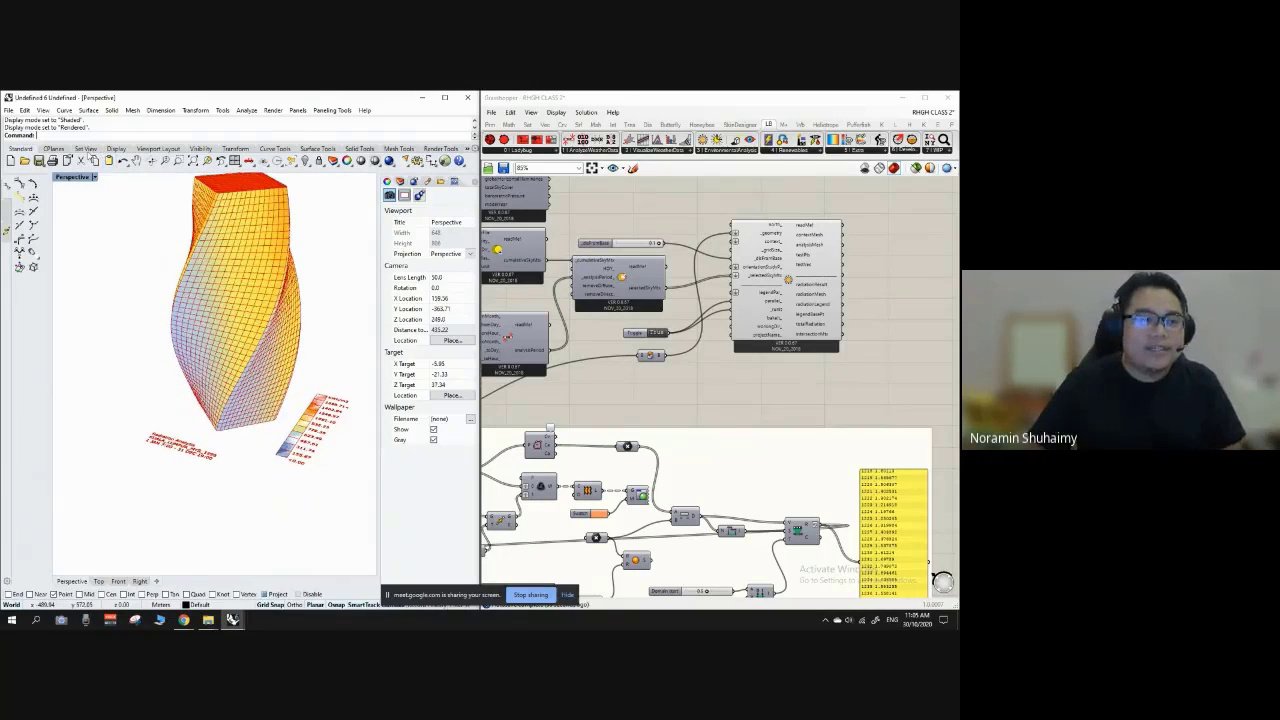
left_click(8, 188)
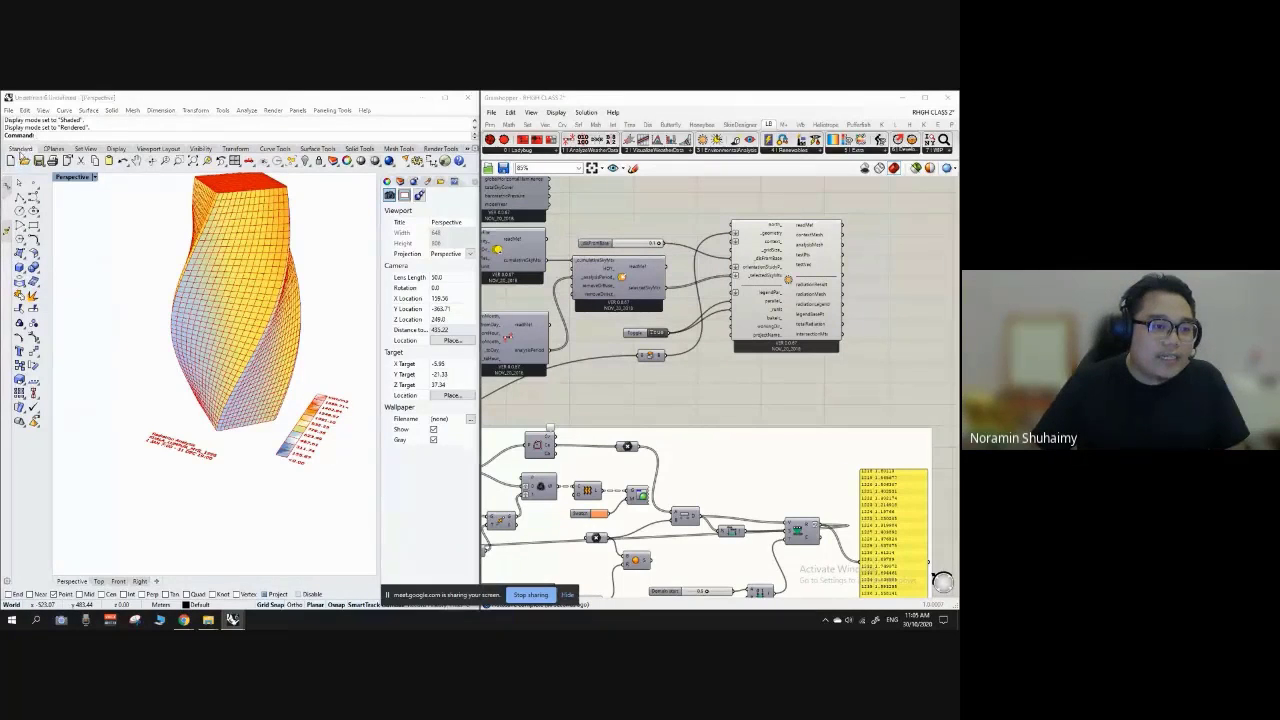
left_click(19, 268)
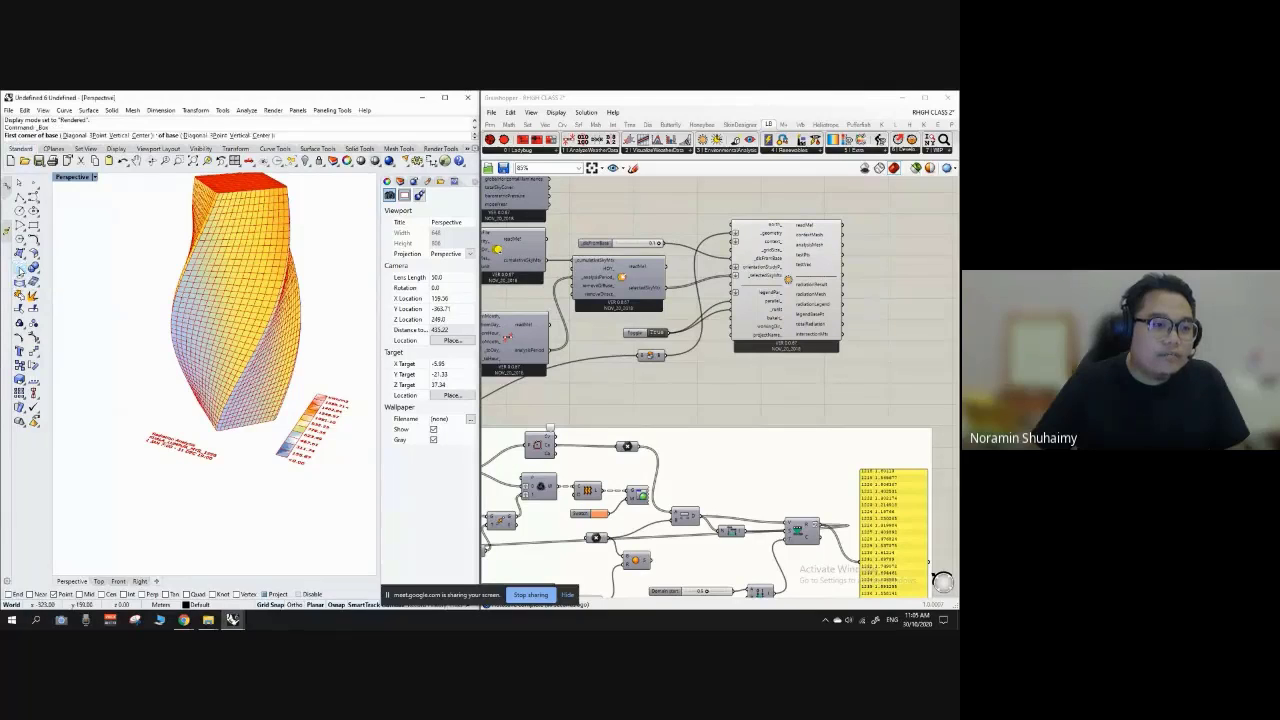
left_click(95, 179)
left_click(88, 214)
right_click_drag(178, 292, 230, 346)
scroll(230, 346, "down", 6)
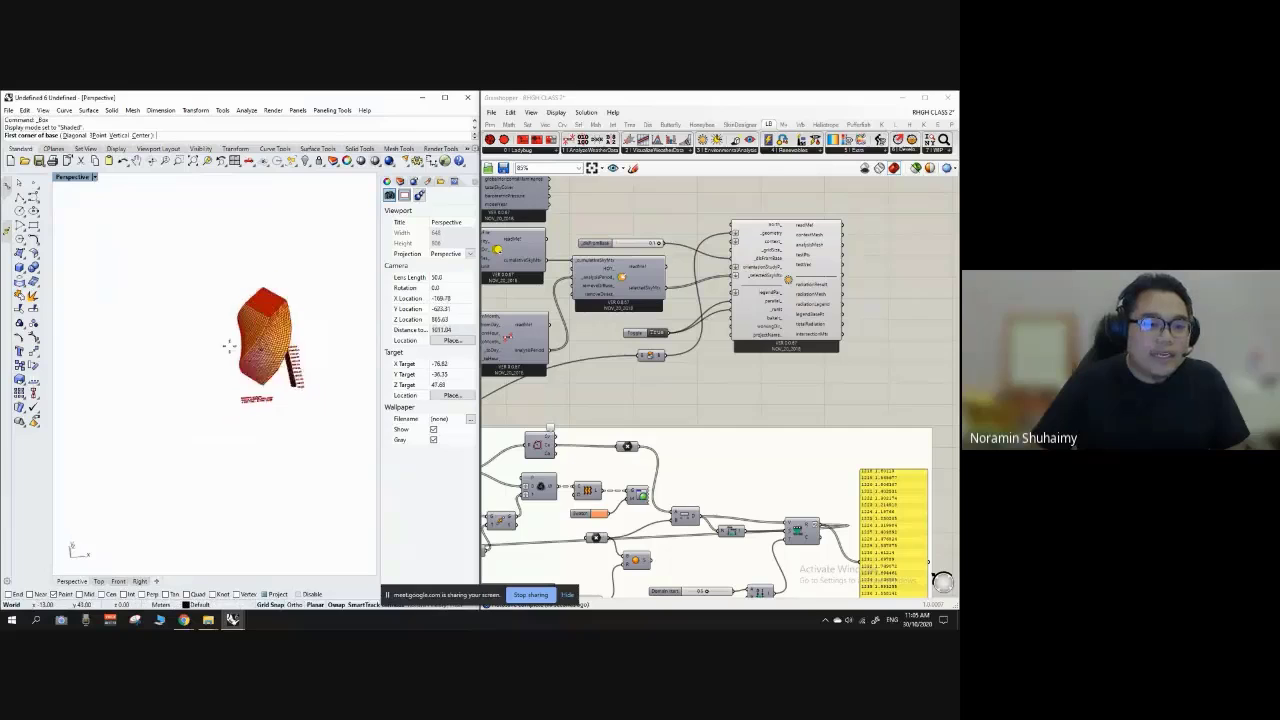
left_click(153, 330)
left_click(227, 401)
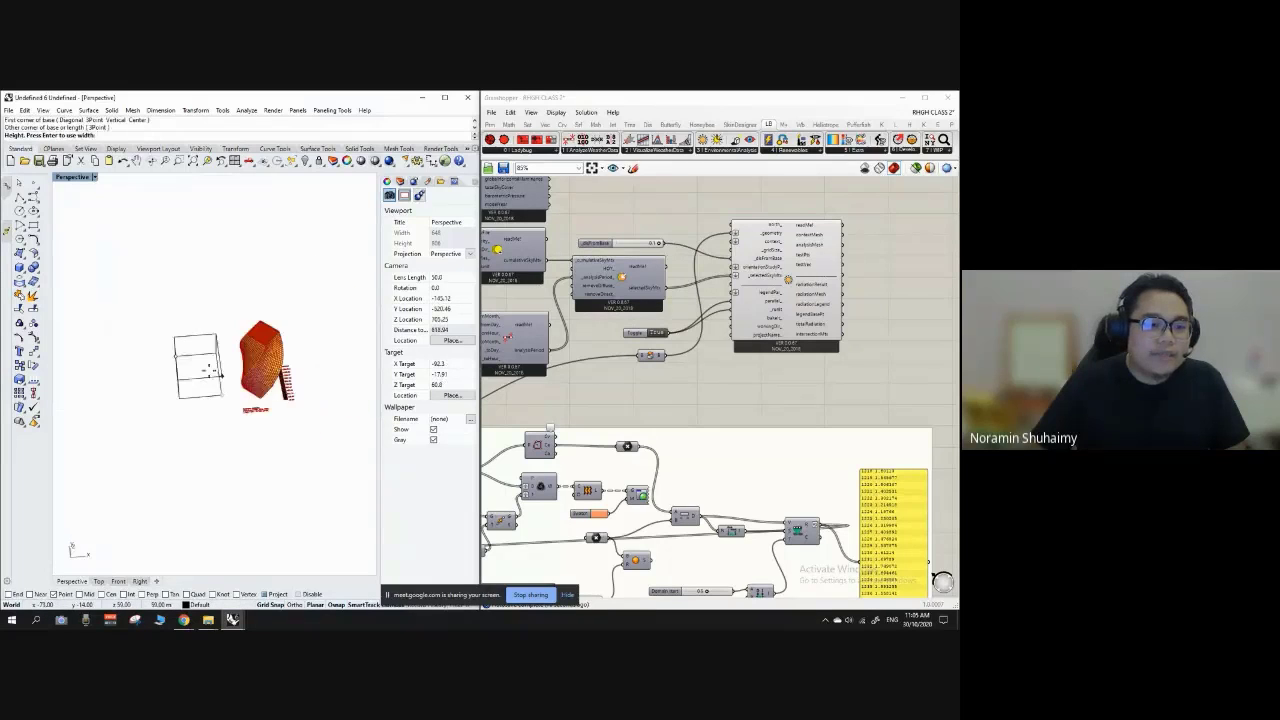
right_click_drag(203, 322, 191, 260)
left_click(197, 262)
right_click_drag(306, 314, 211, 296)
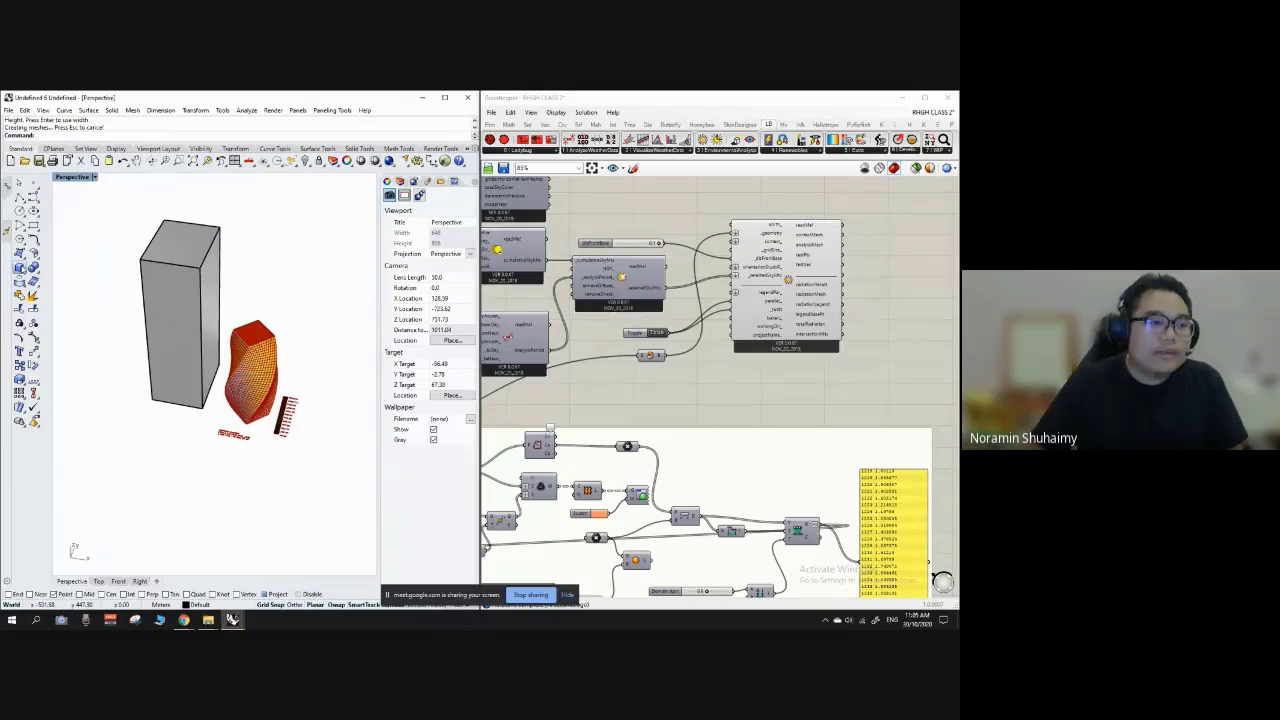
Step: Model a second, shorter box on the opposite side of the radiation tower
key("Return")
left_click(308, 354)
left_click(350, 380)
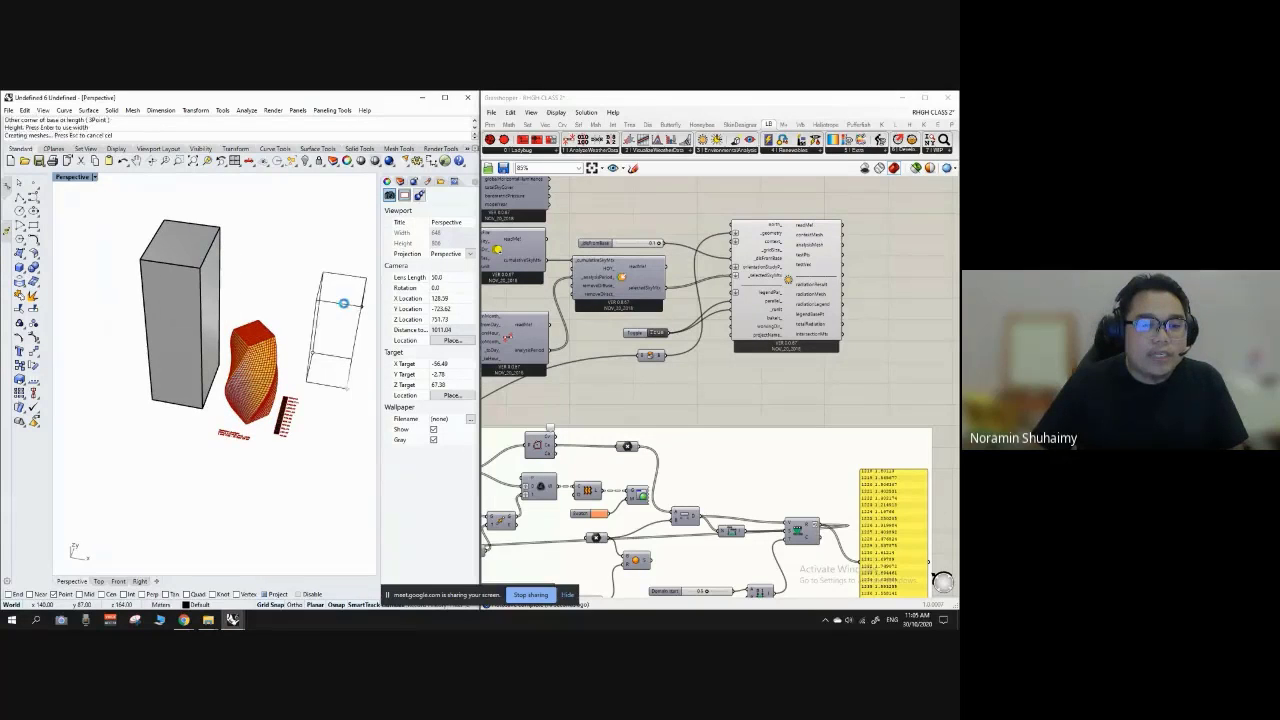
scroll(155, 322, "down", 6)
mouse_move(282, 324)
right_mouse_down()
mouse_move(160, 322)
mouse_move(222, 312)
right_mouse_up()
right_click(239, 337)
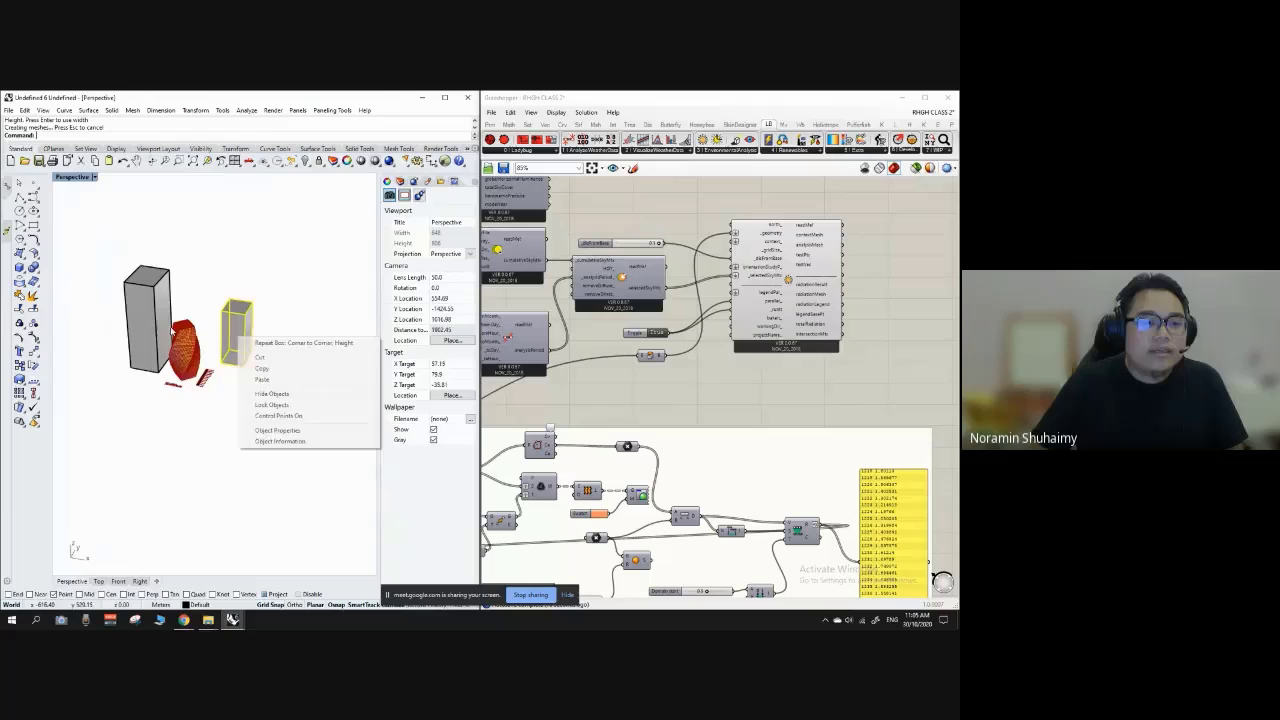
left_click(332, 296)
scroll(162, 316, "up", 6)
scroll(170, 284, "down", 7)
scroll(163, 286, "up", 5)
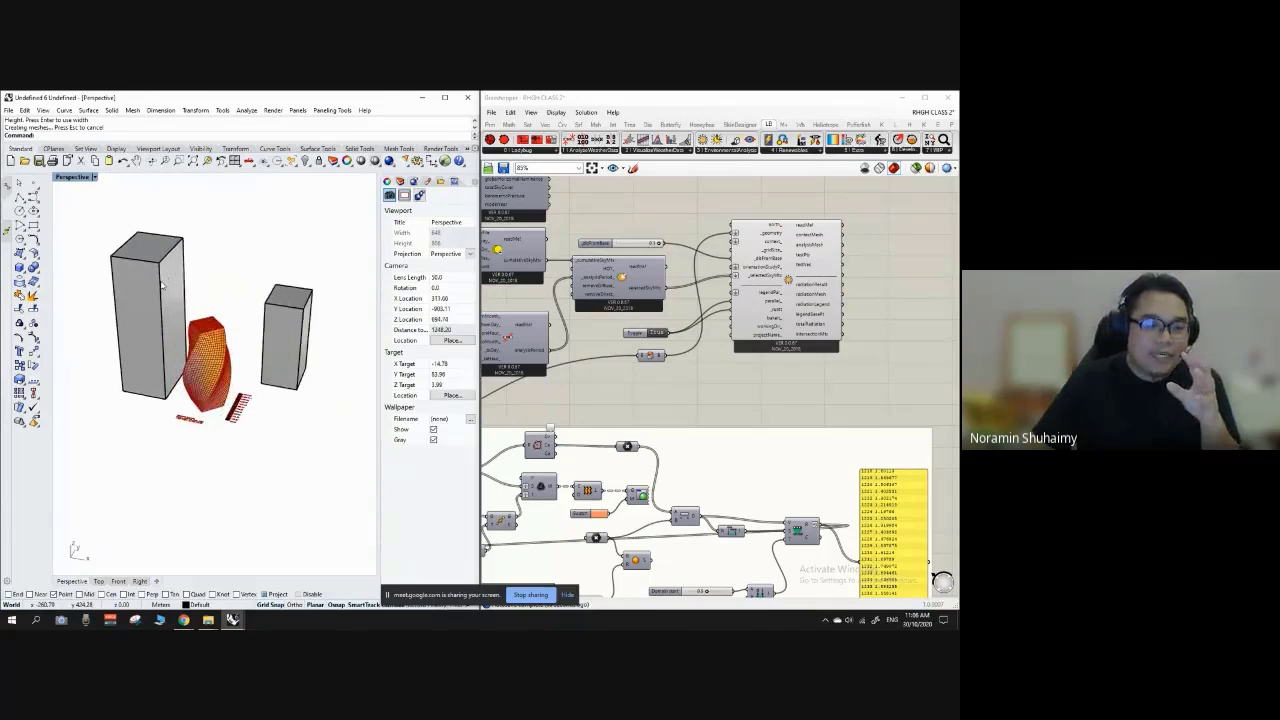
scroll(168, 276, "up", 3)
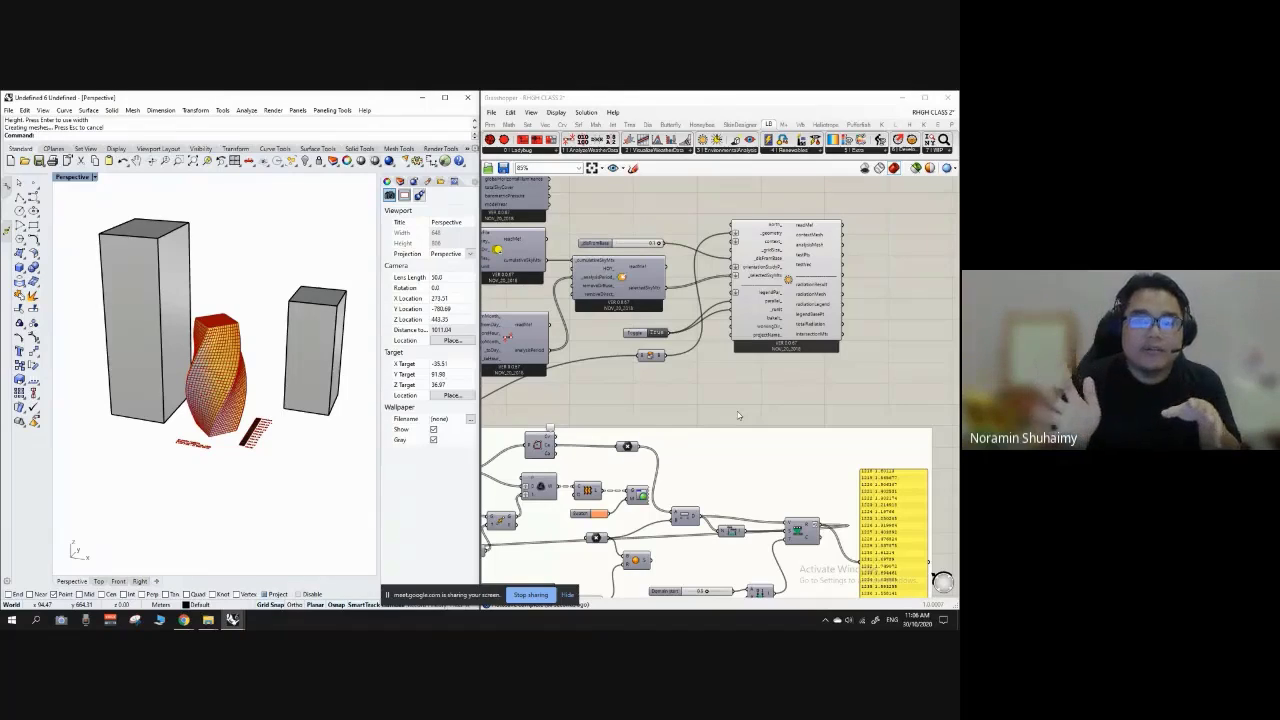
Step: Select the taller box beside the radiation tower in the Rhino viewport
left_click(153, 274)
left_click(285, 247)
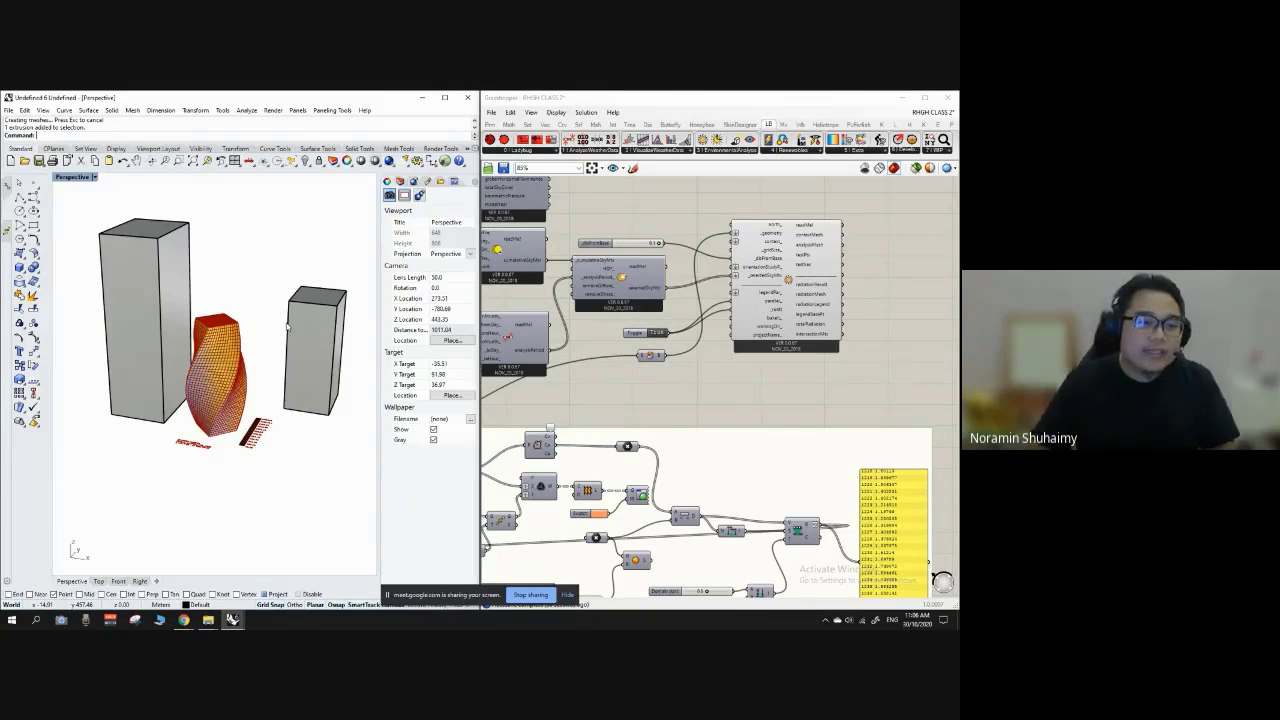
right_click_drag(716, 398, 700, 487)
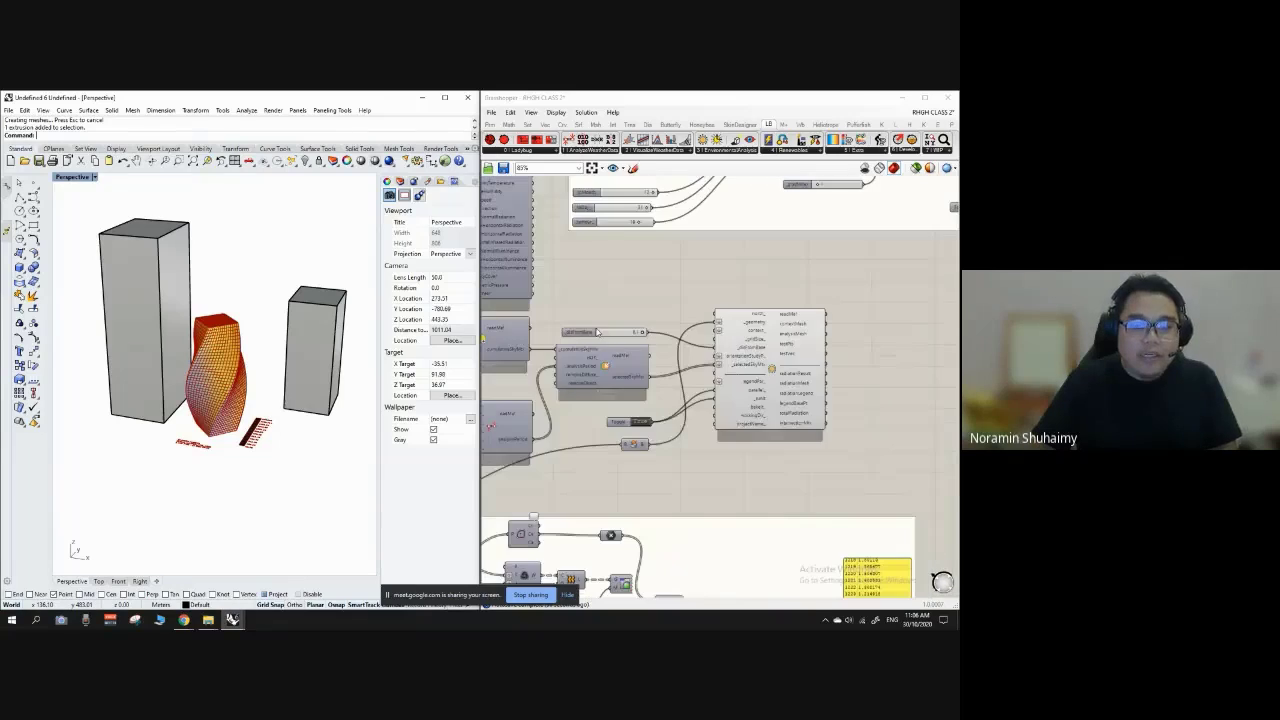
left_click(150, 284)
left_click(282, 237)
left_click(162, 288)
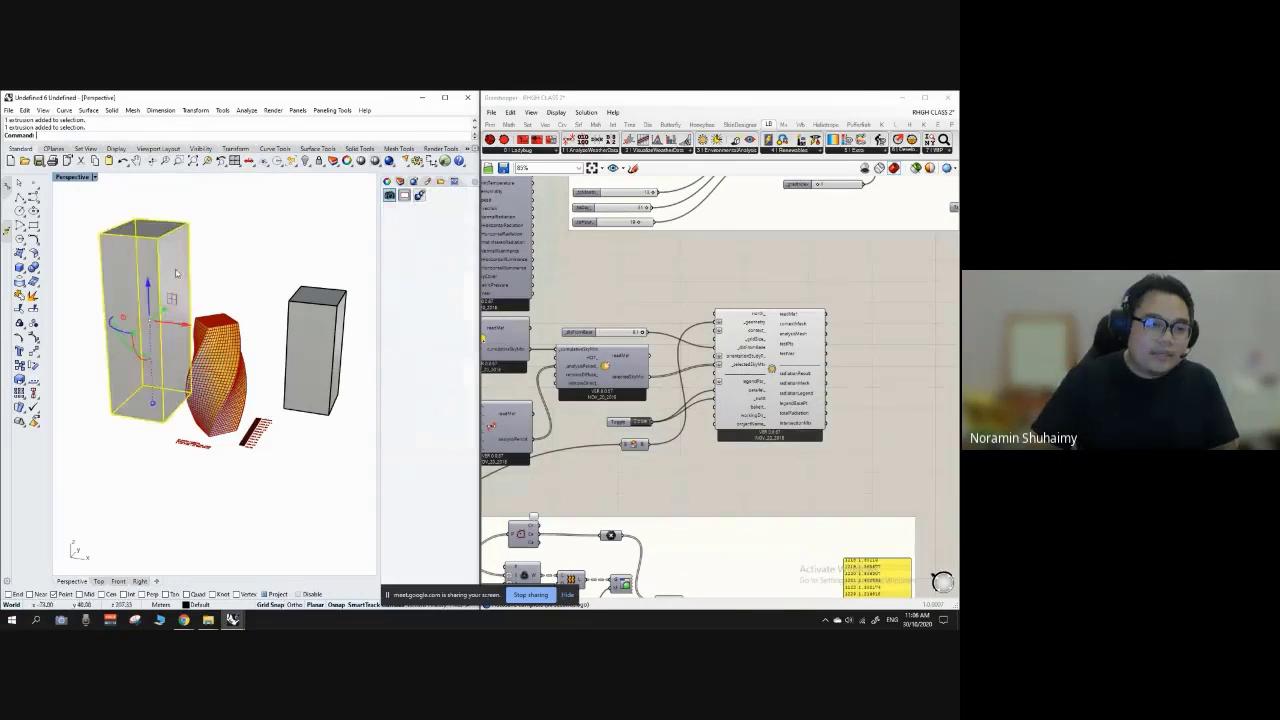
left_click(260, 242)
left_click(161, 291)
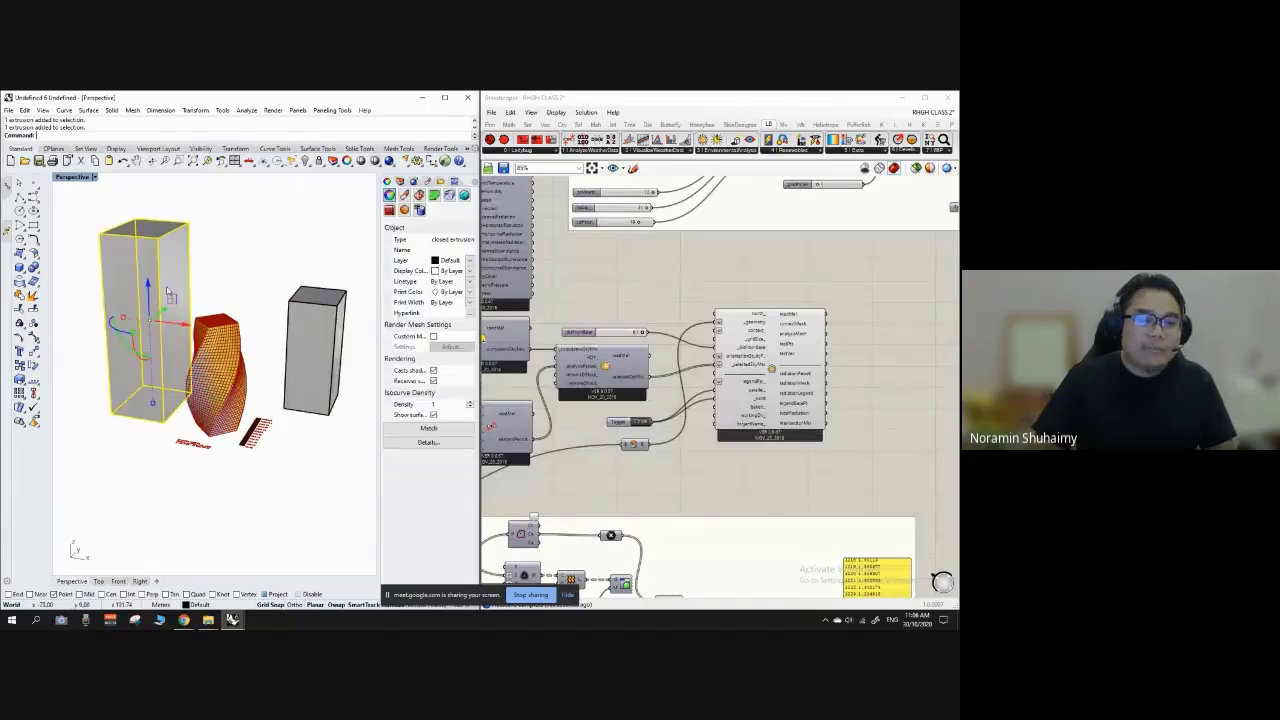
Step: Add a Brep parameter to the Grasshopper canvas in the empty area above the _disFromBase slider
left_click(614, 299)
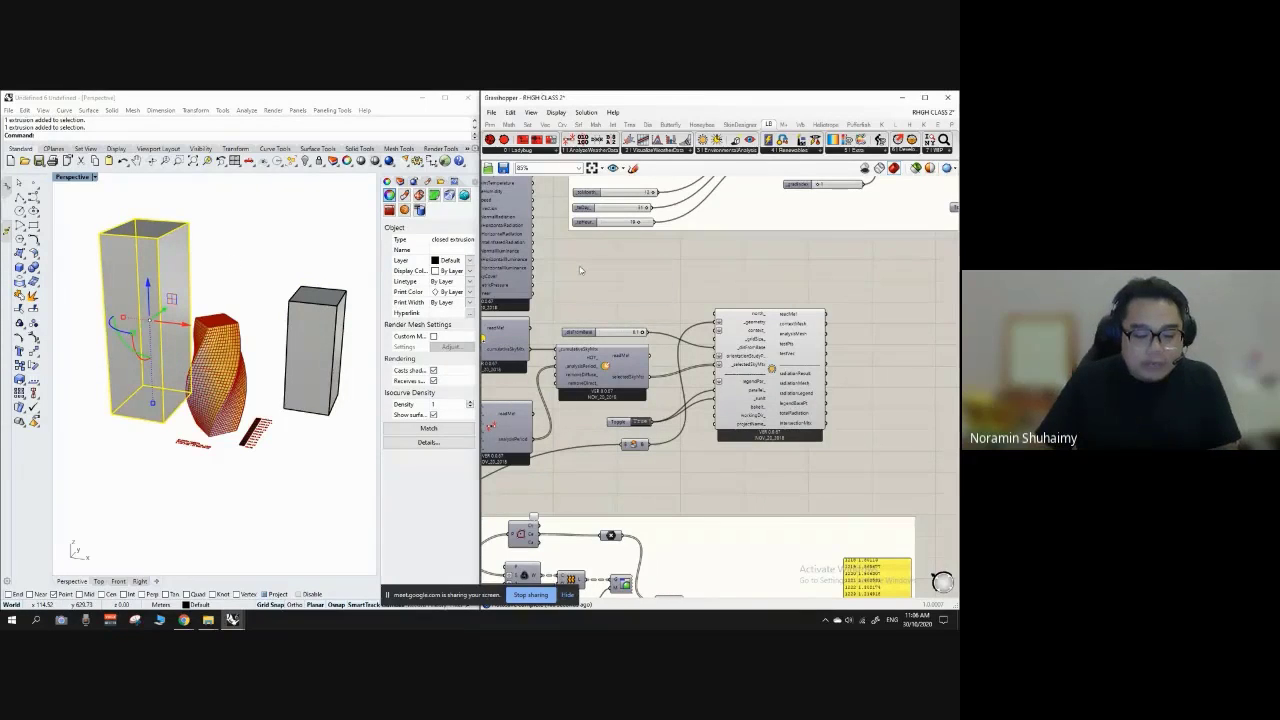
double_click(590, 271)
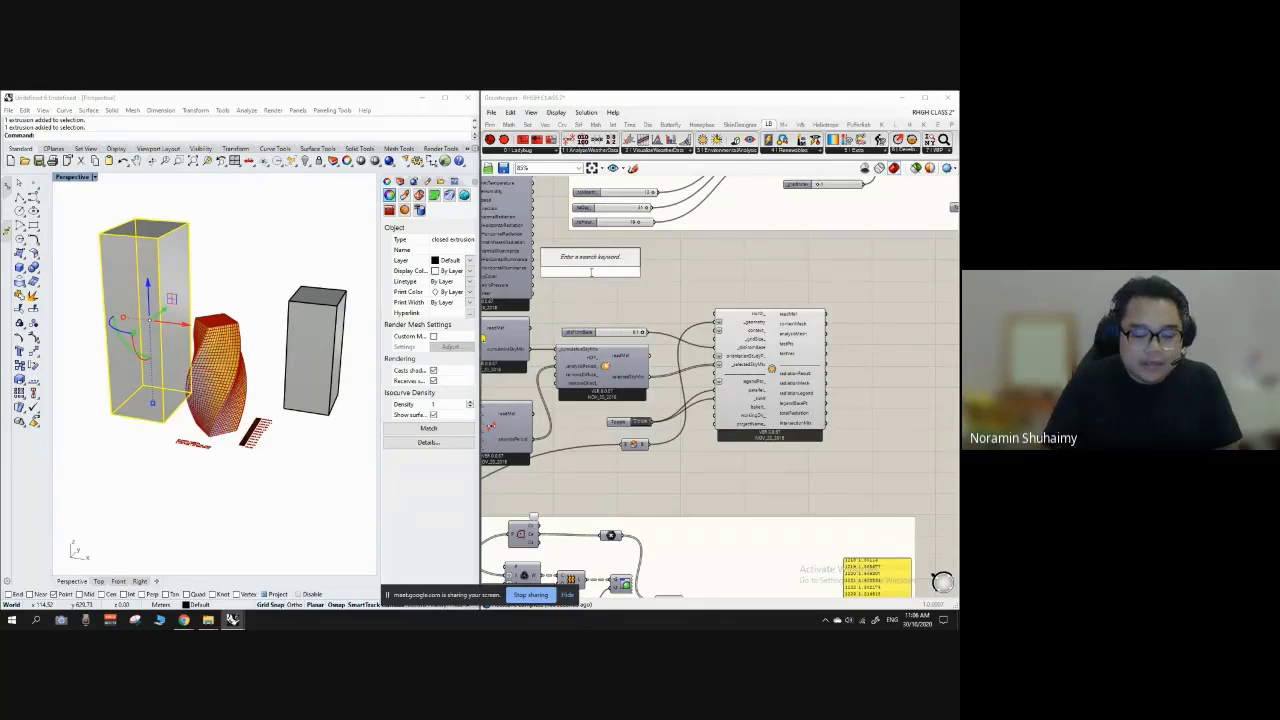
type("brep")
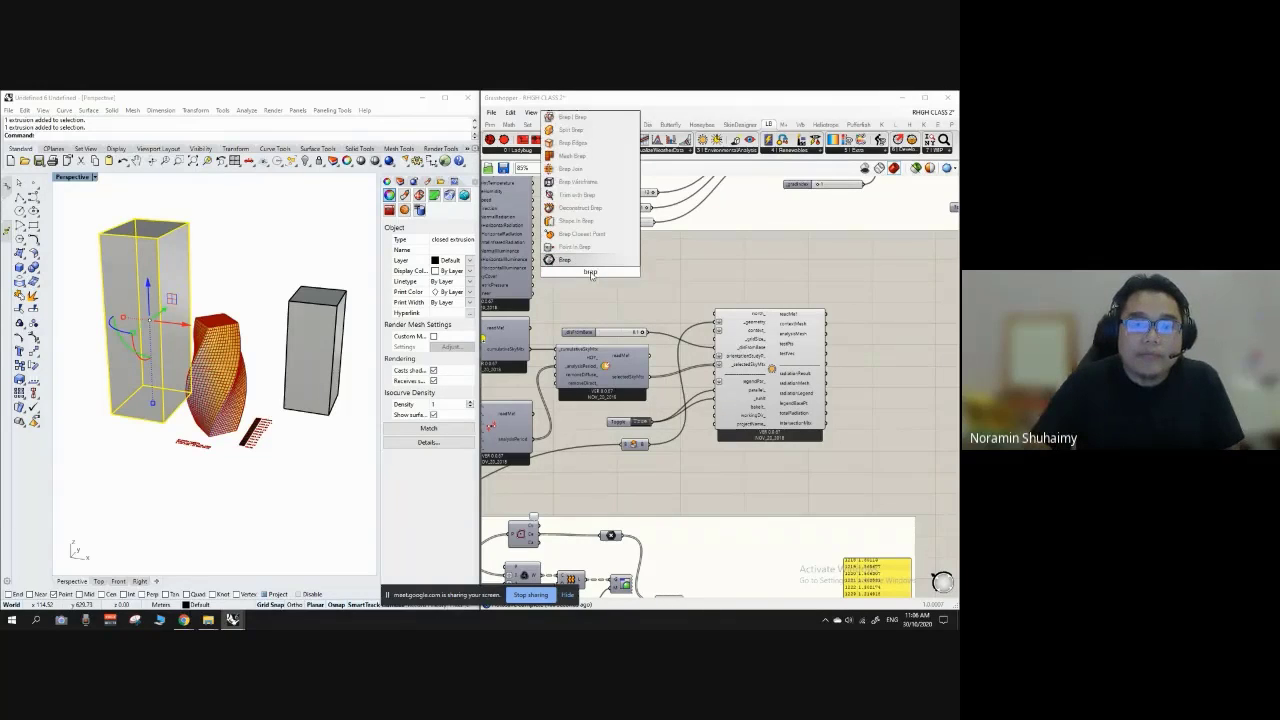
key("Return")
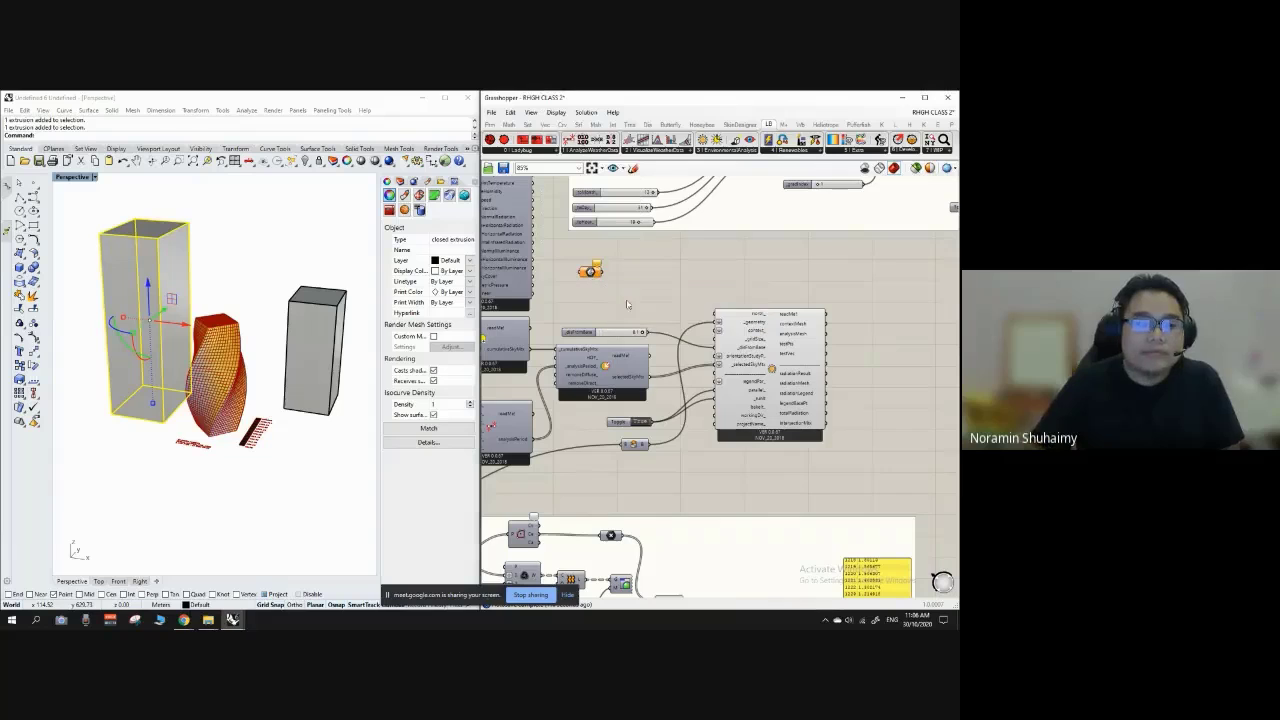
scroll(628, 304, "up", 3)
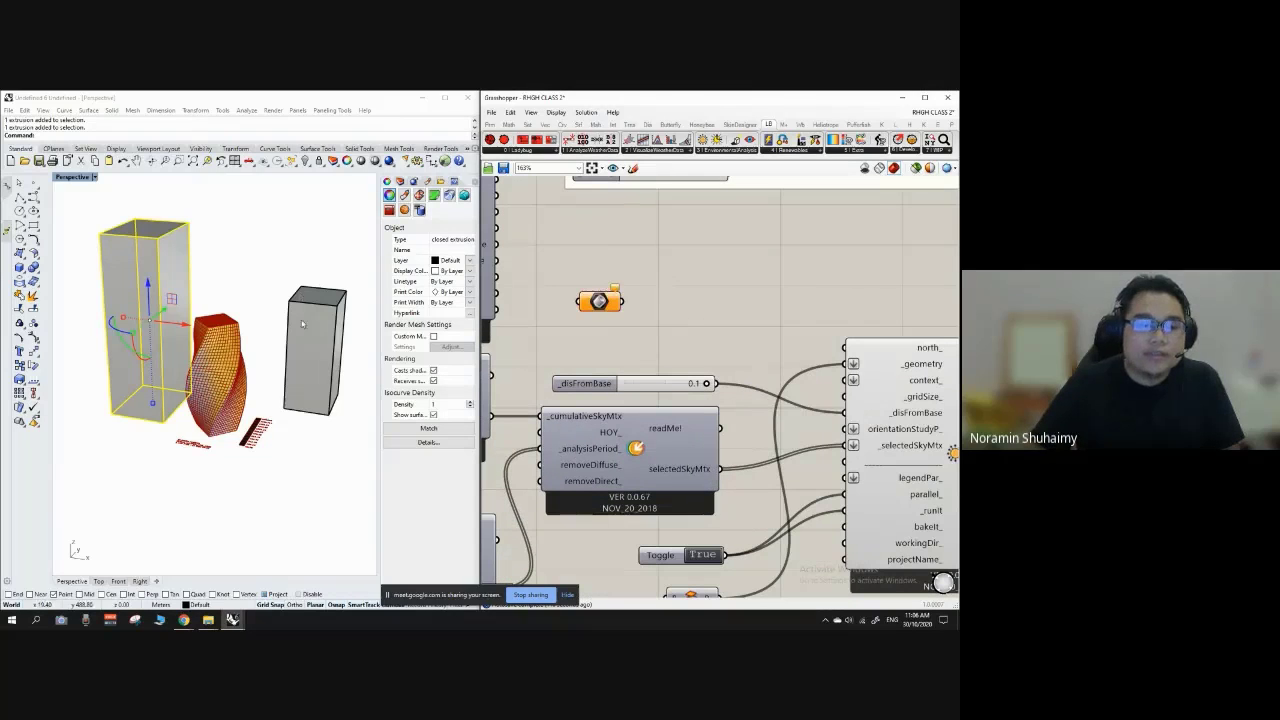
left_click(288, 280)
scroll(252, 270, "down", 2)
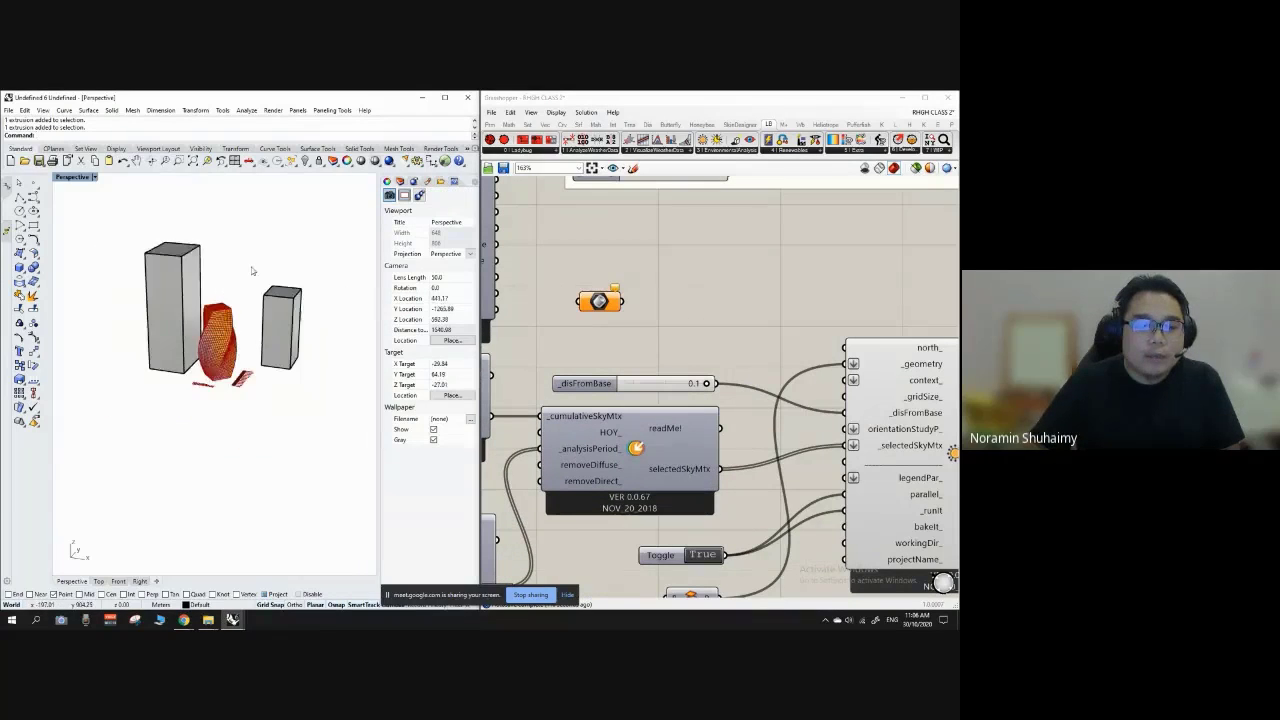
right_click_drag(252, 270, 226, 287)
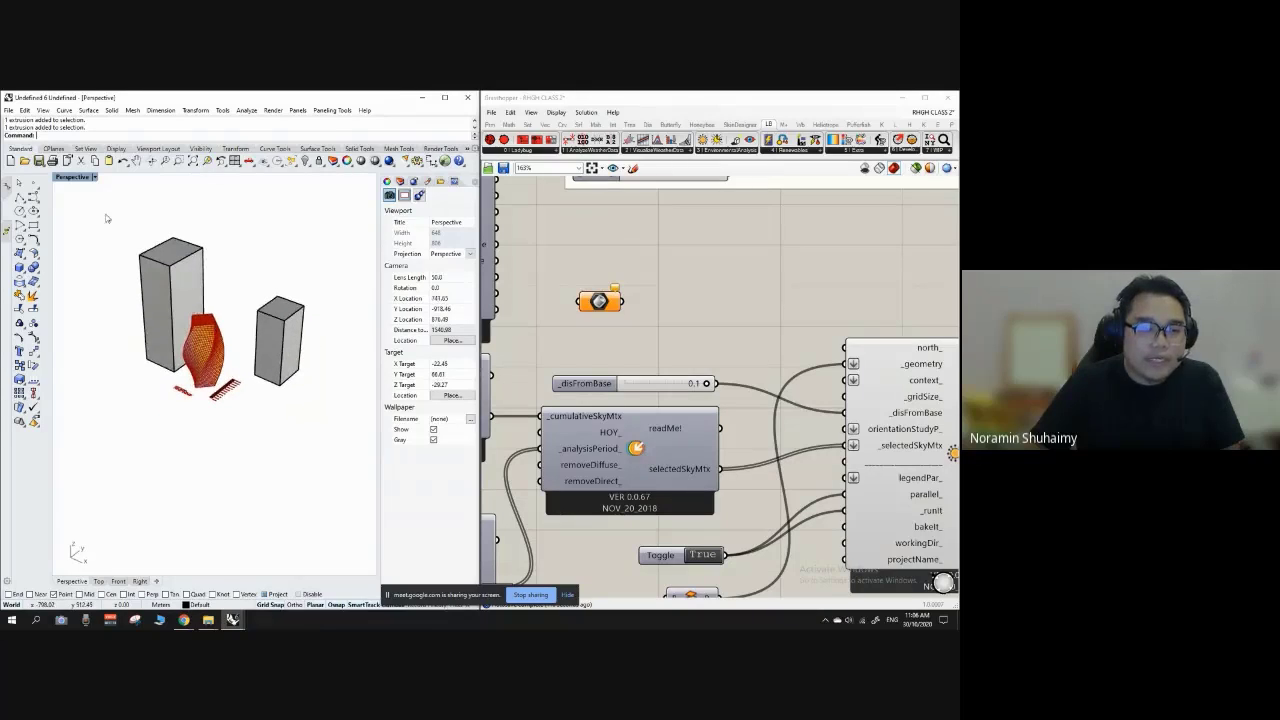
left_click_drag(93, 208, 341, 419)
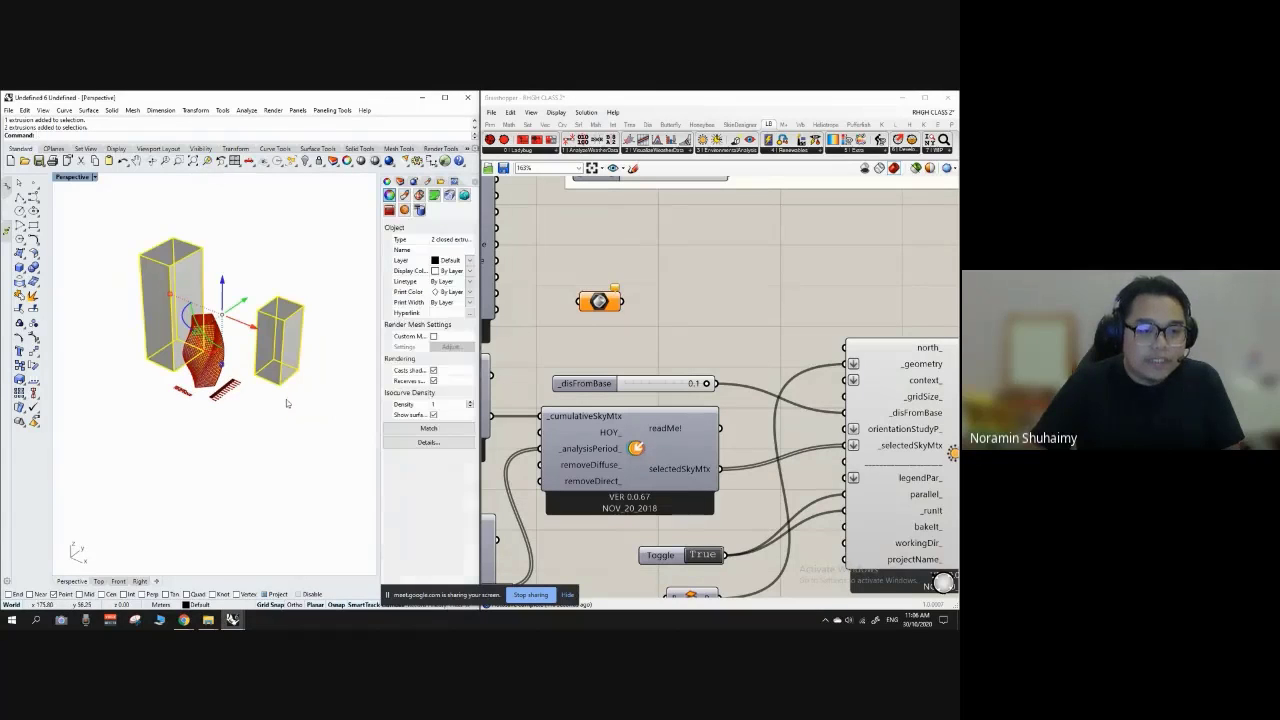
right_click(598, 302)
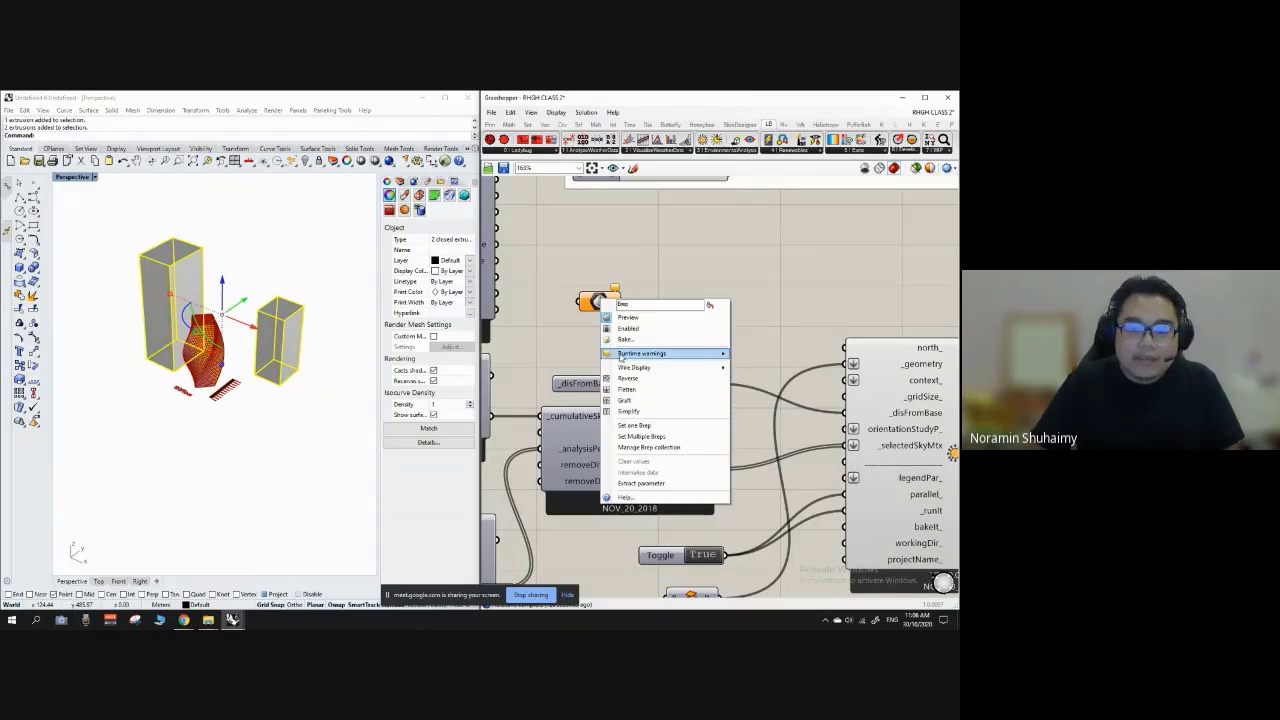
left_click(641, 437)
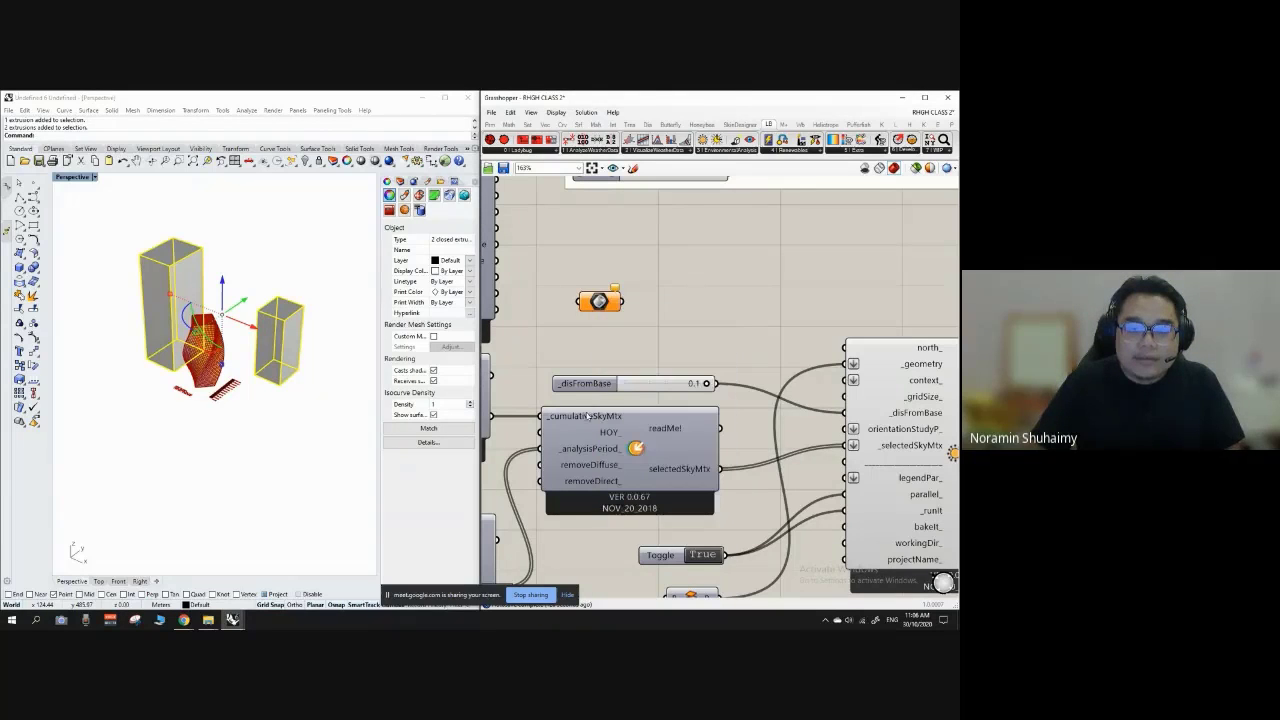
left_click(282, 268)
Step: Reference both neighbouring box buildings in the Brep parameter as multiple Breps and check their highlighted preview
left_click(601, 303)
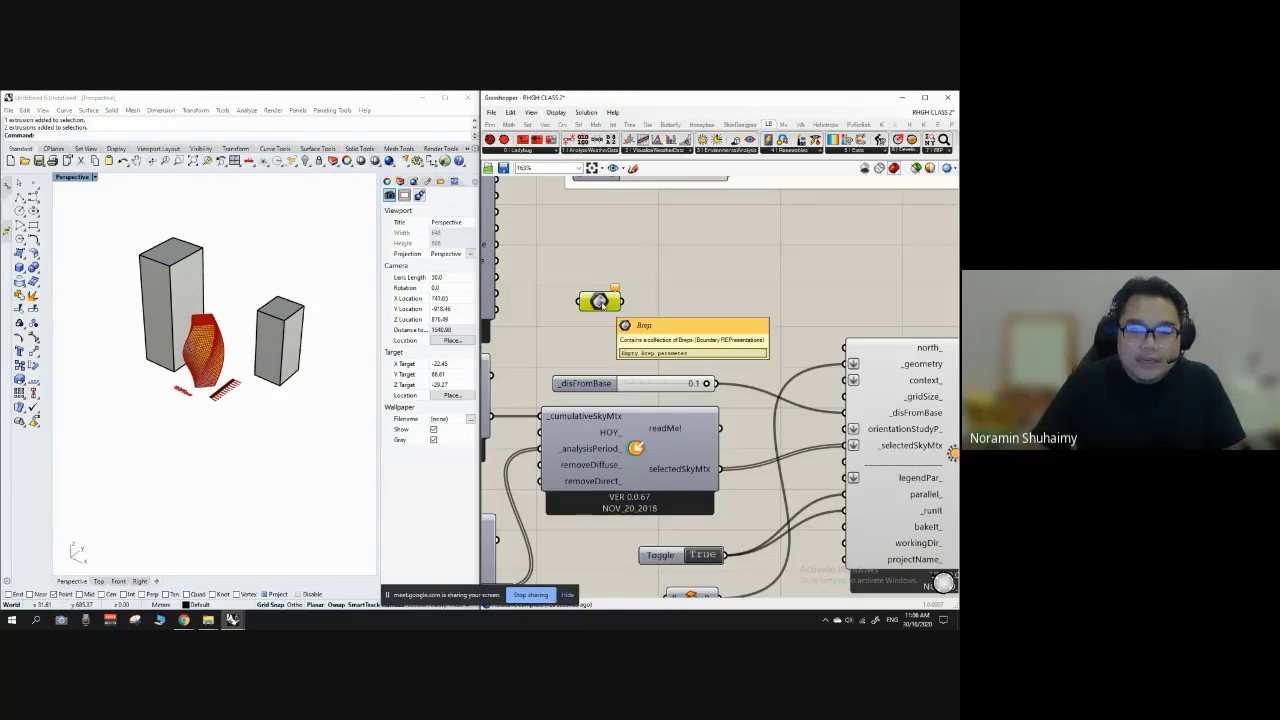
right_click(602, 305)
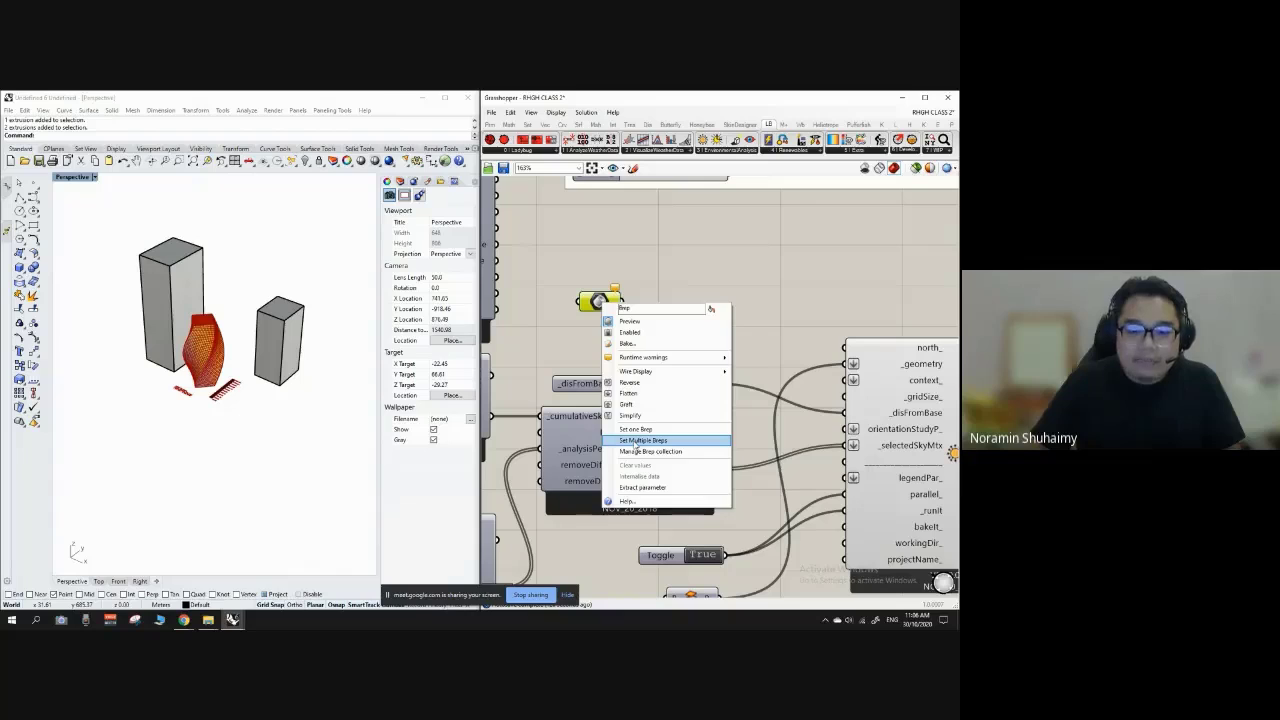
left_click(636, 441)
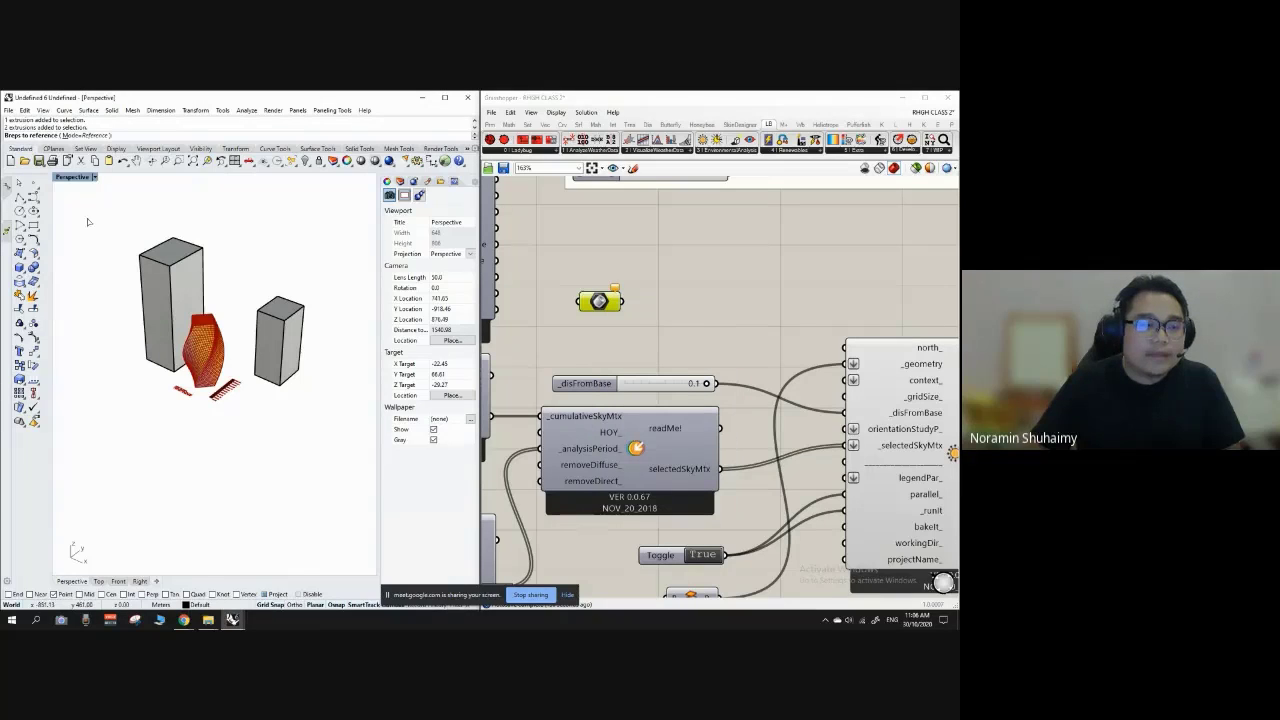
left_click_drag(89, 202, 347, 439)
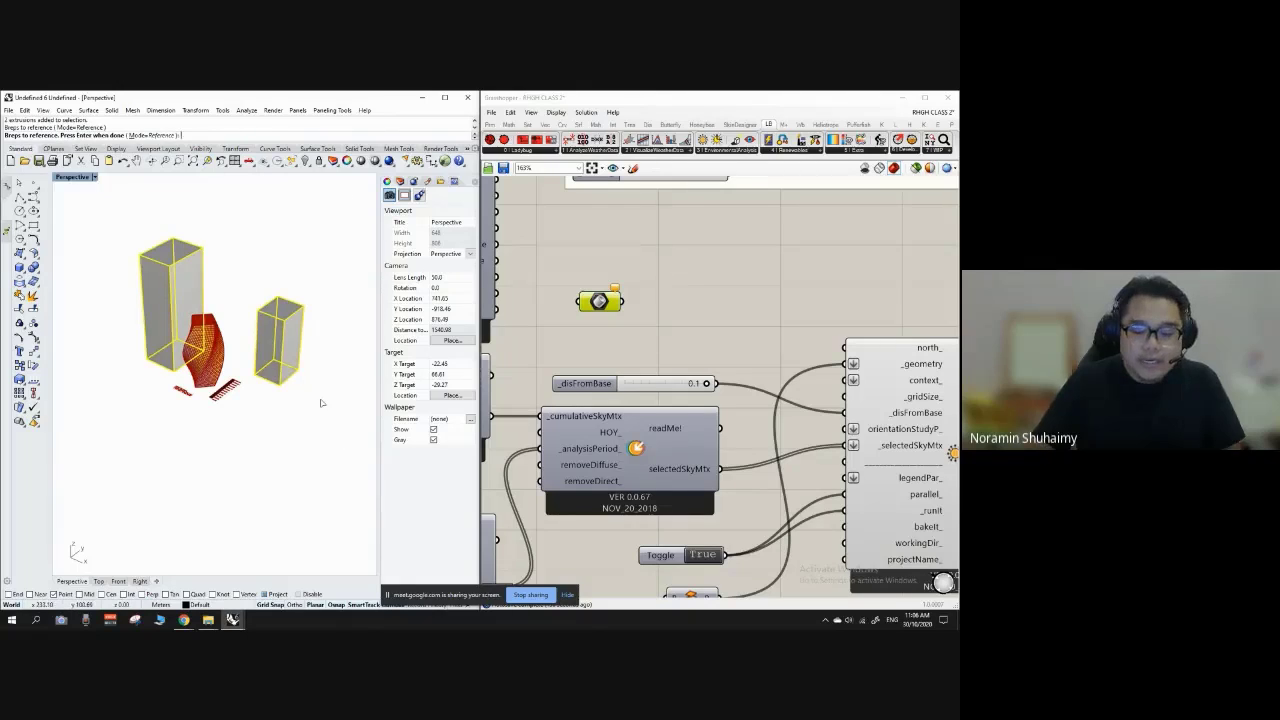
key("Return")
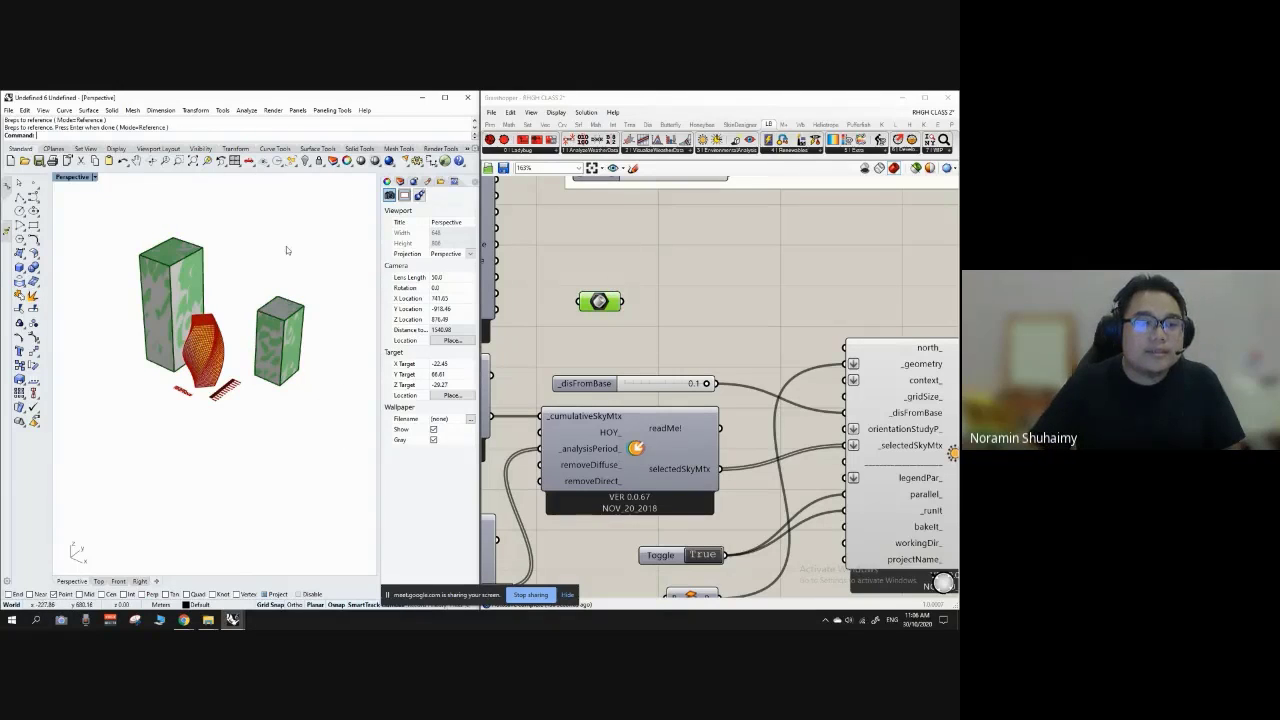
left_click(670, 333)
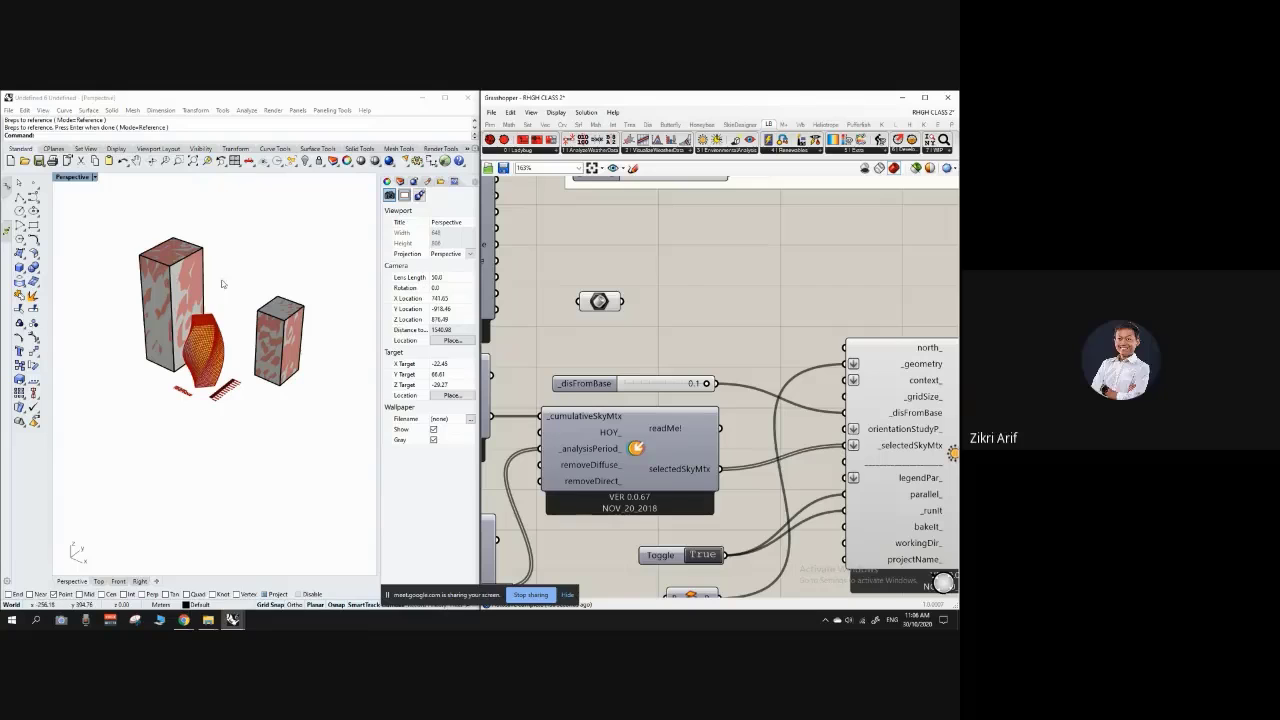
left_click(597, 303)
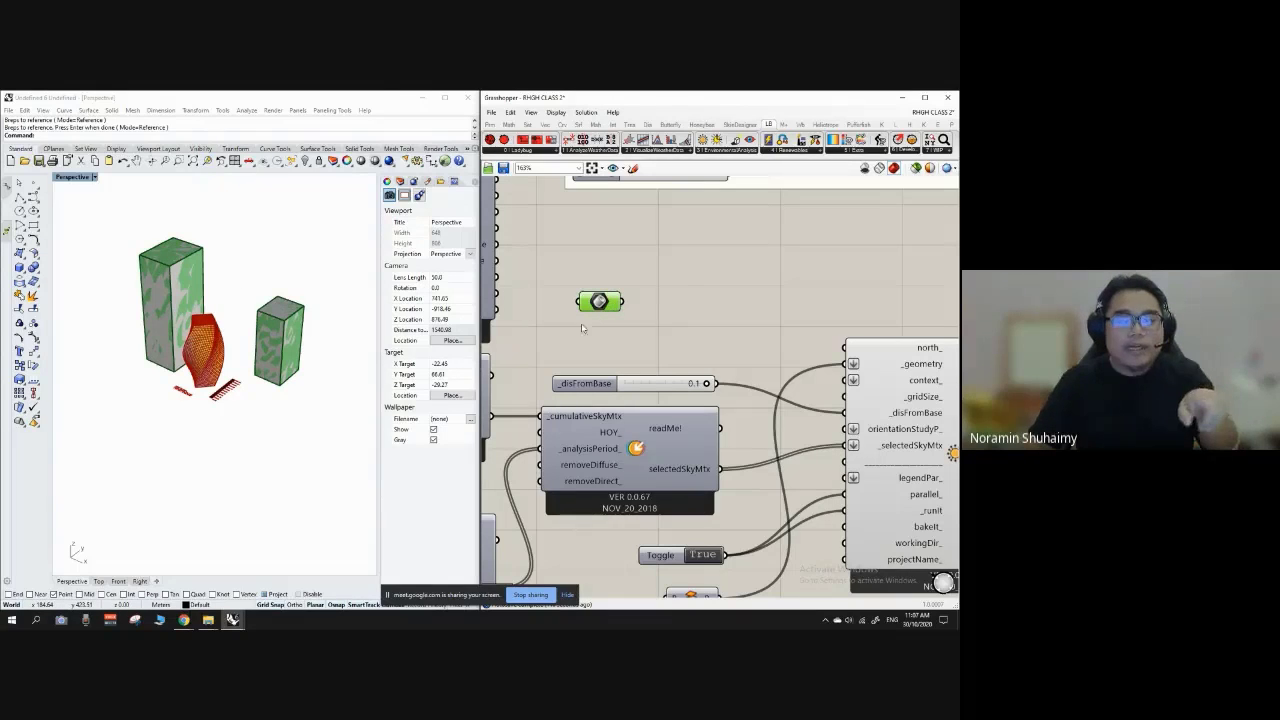
left_click(238, 274)
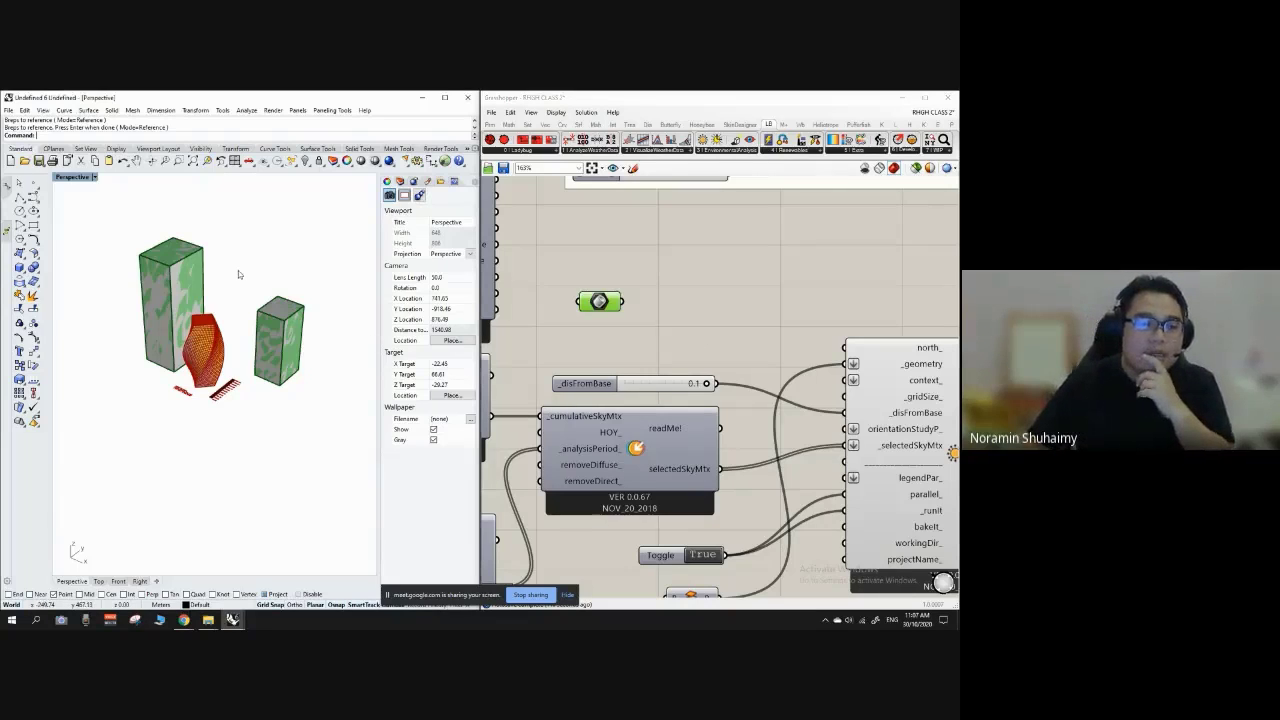
Step: Internalise the data of the Brep parameter that references the two box buildings
left_click_drag(598, 310, 577, 321)
left_click(613, 290)
mouse_move(245, 318)
right_mouse_down()
mouse_move(240, 296)
mouse_move(245, 314)
mouse_move(271, 286)
mouse_move(252, 294)
right_mouse_up()
scroll(249, 293, "up", 2)
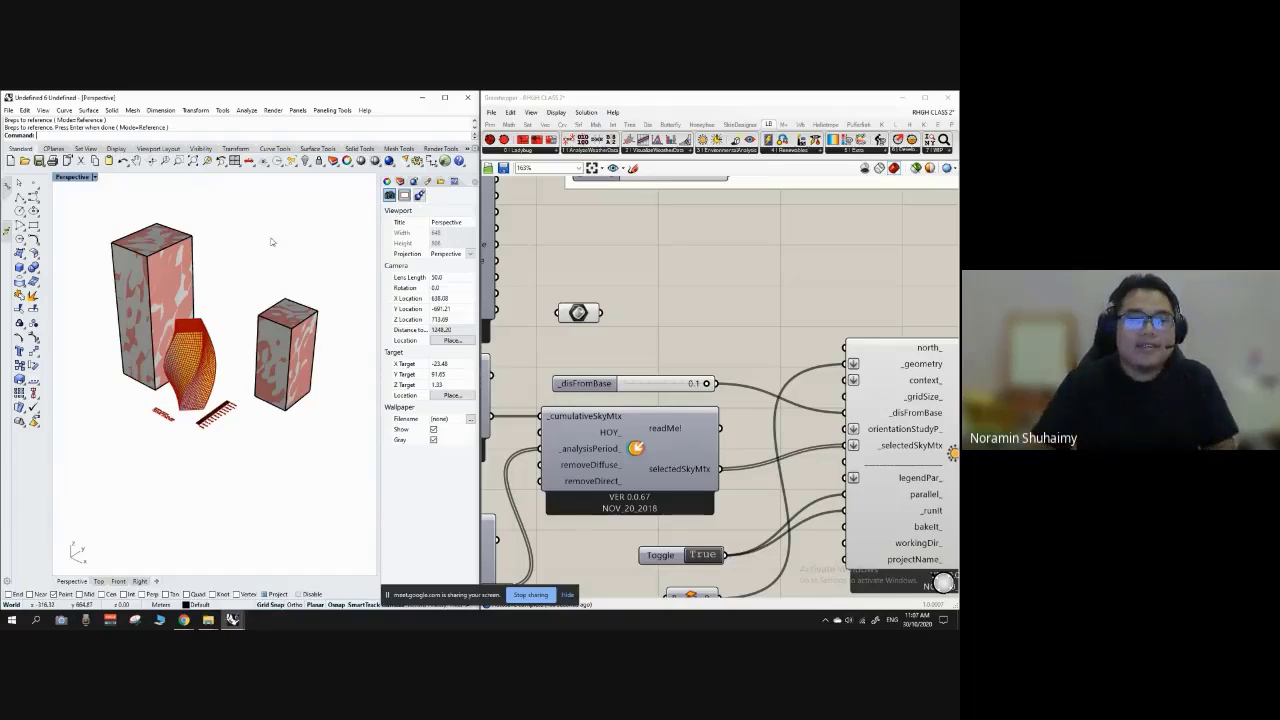
left_click(588, 314)
right_click(579, 314)
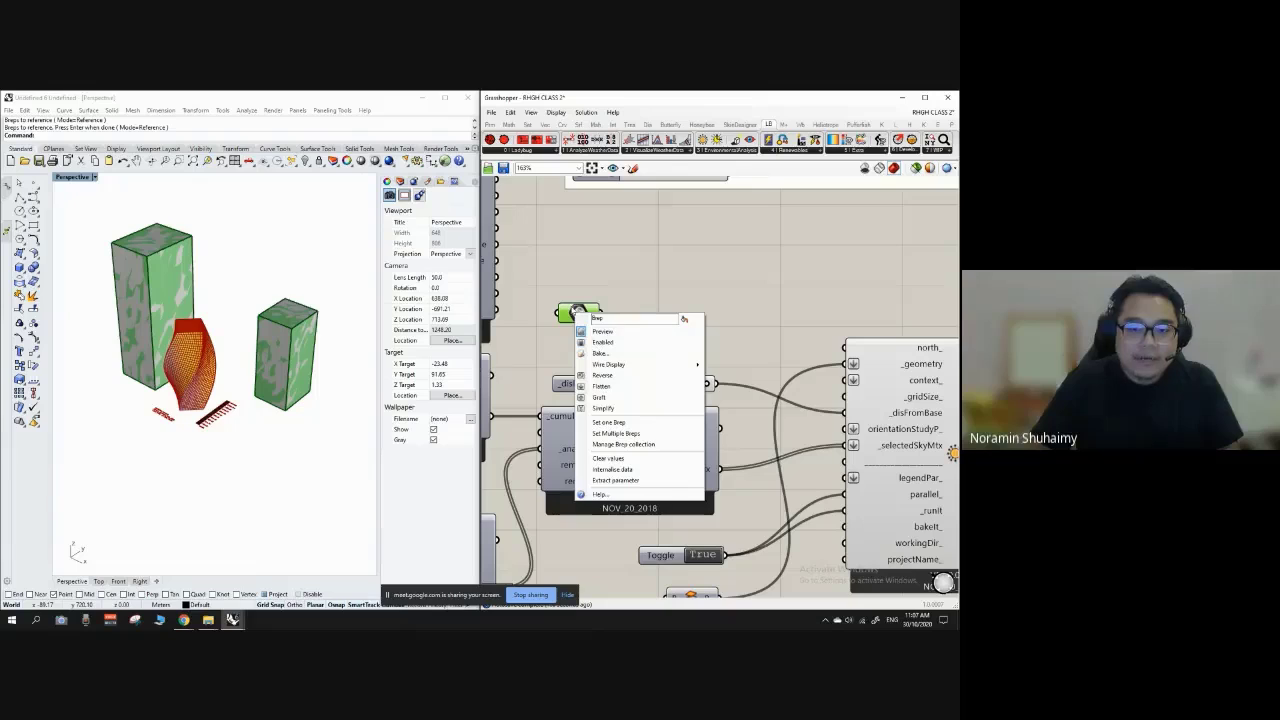
left_click(614, 469)
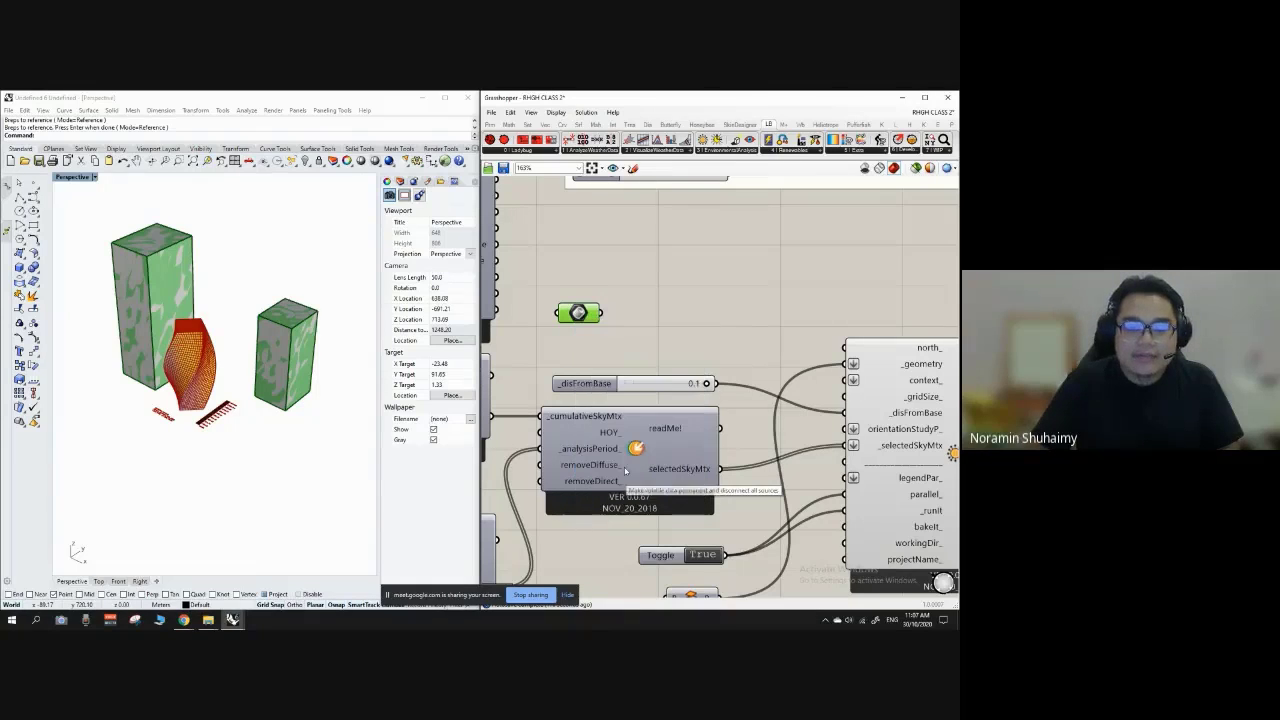
left_click(582, 313)
left_click(655, 307)
Step: Delete the two original box extrusions beside the tower from the Rhino model
left_click(257, 283)
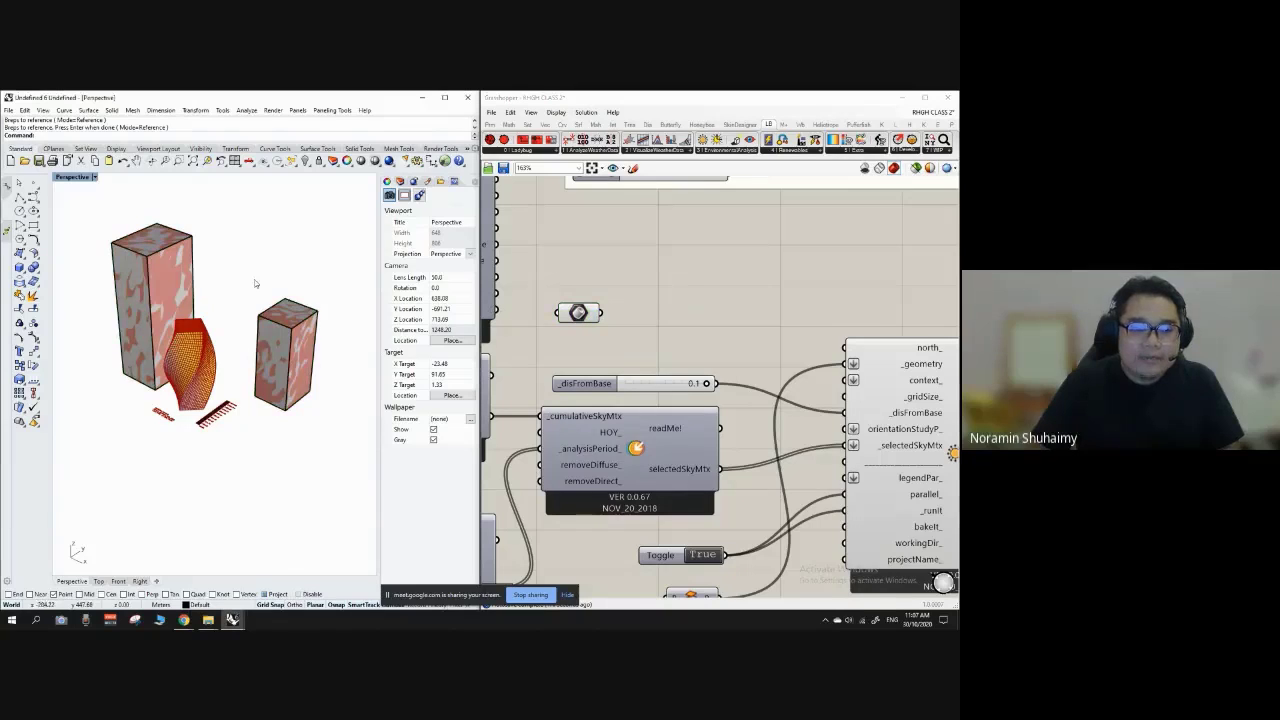
scroll(267, 296, "down", 2)
scroll(130, 272, "up", 2)
scroll(98, 261, "down", 2)
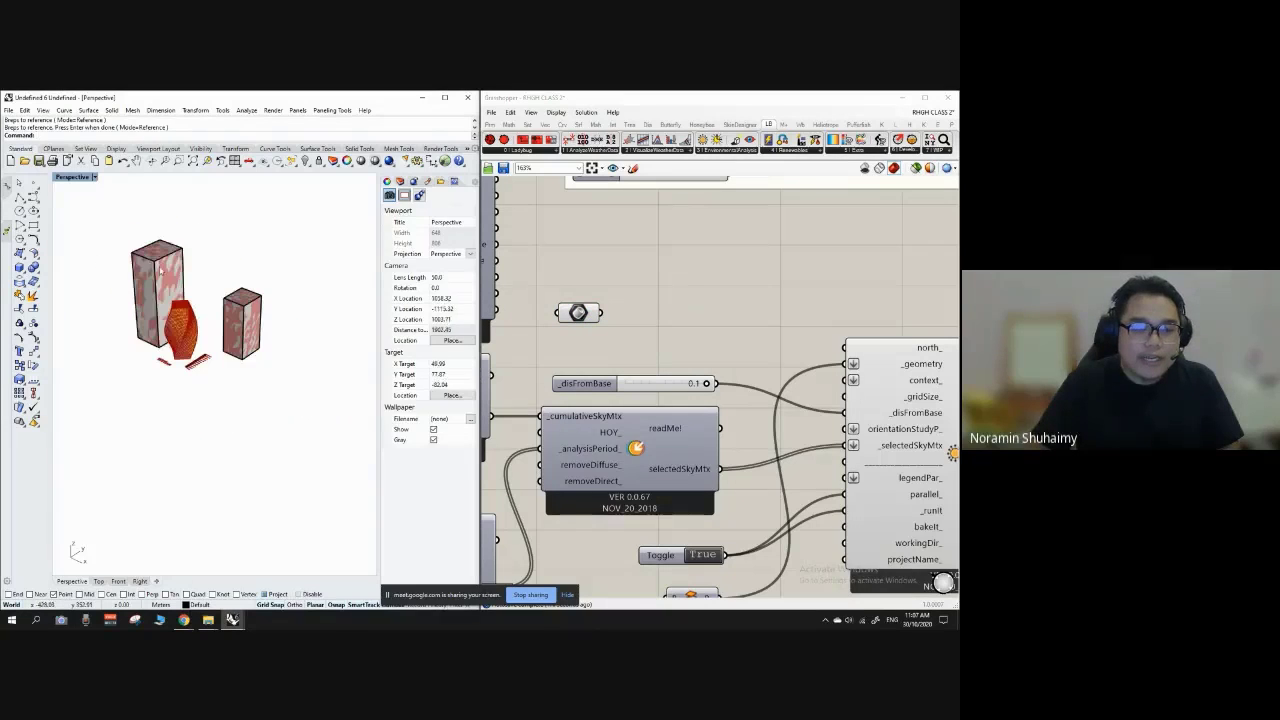
left_click(162, 271)
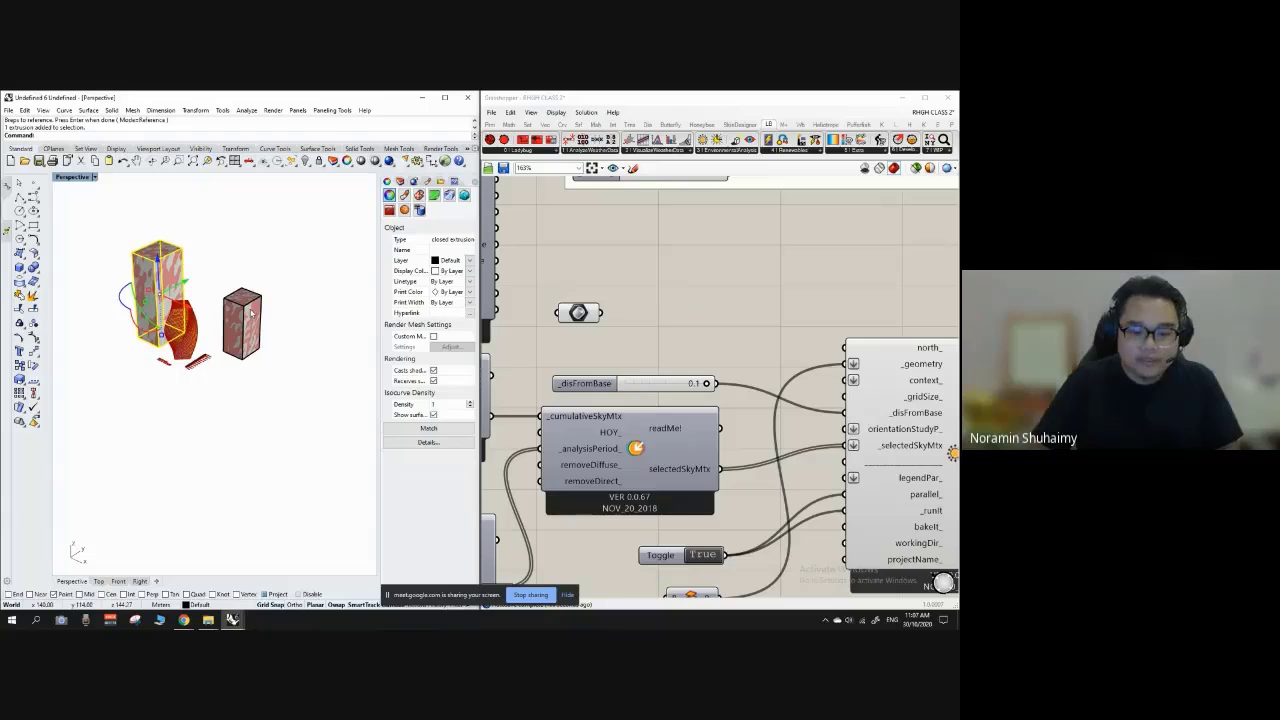
key("Delete")
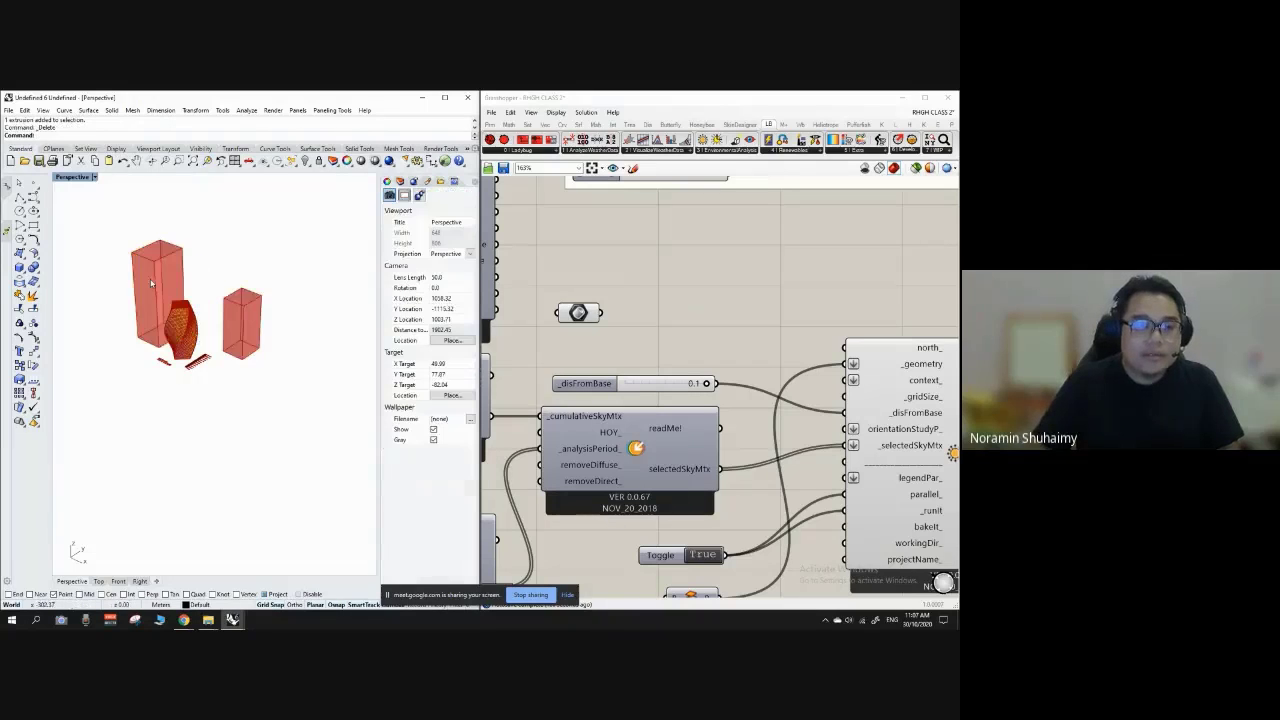
Step: Inspect the internalised box geometry in the Rhino view by highlighting the Brep parameter on the canvas
scroll(251, 313, "up", 2)
left_click_drag(587, 318, 594, 306)
left_click(598, 262)
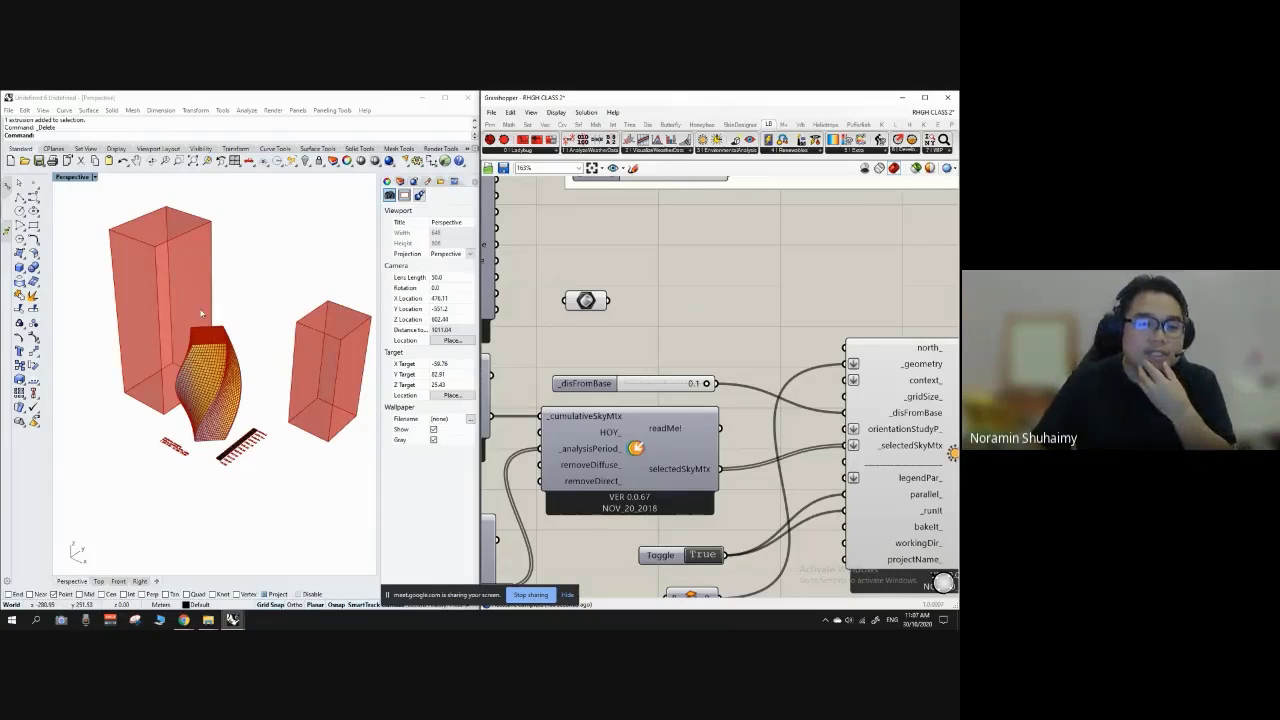
left_click_drag(590, 299, 586, 287)
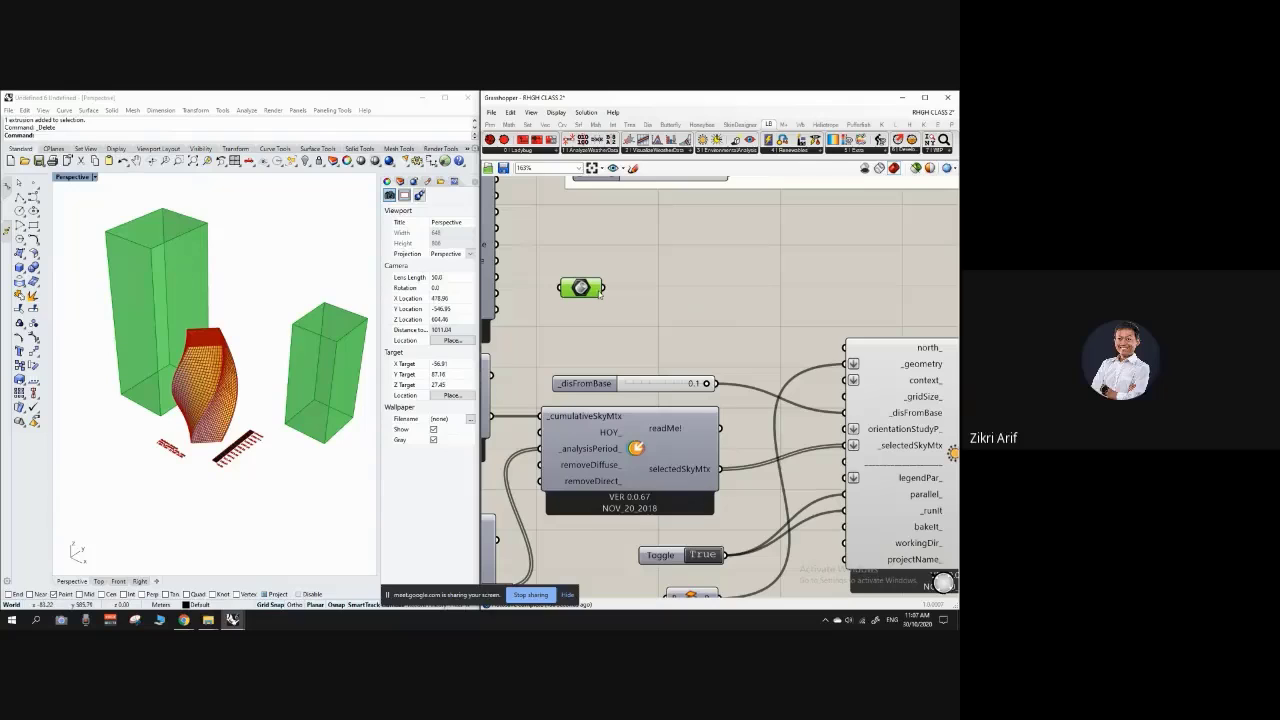
left_click(640, 293)
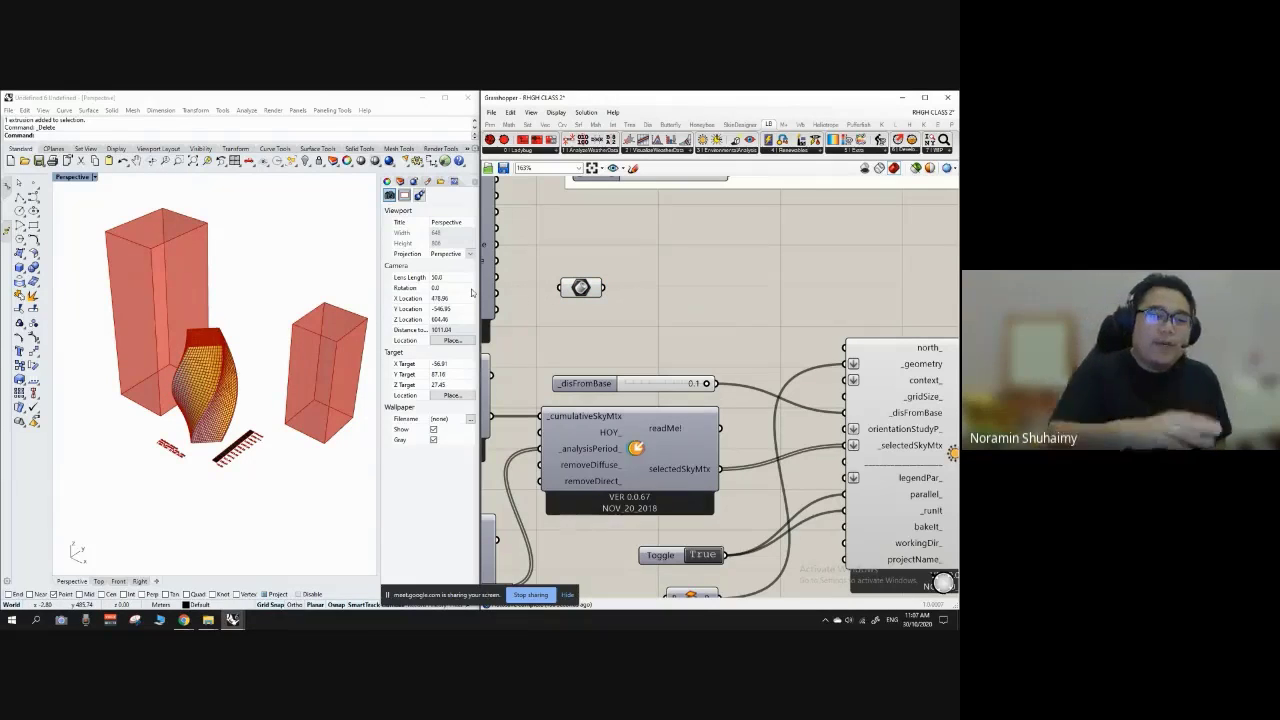
double_click(706, 272)
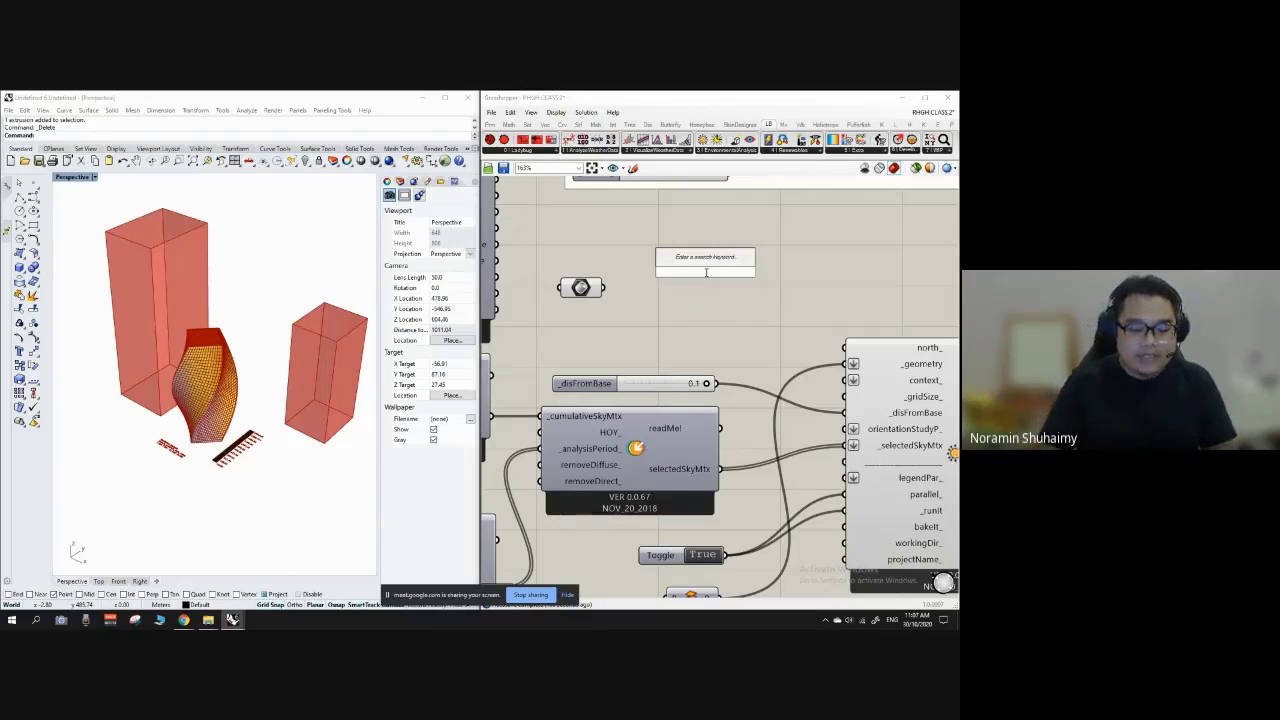
type("gras")
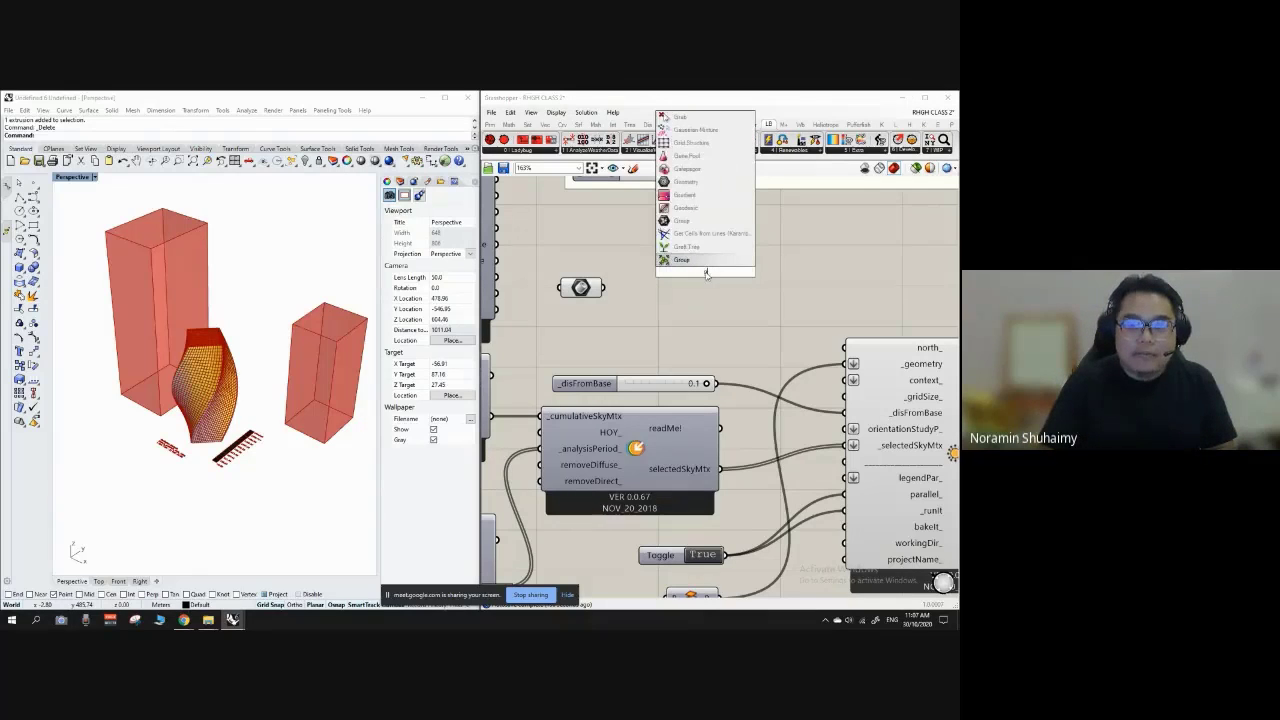
key("BackSpace")
key("BackSpace")
key("BackSpace")
key("BackSpace")
type("rectangle")
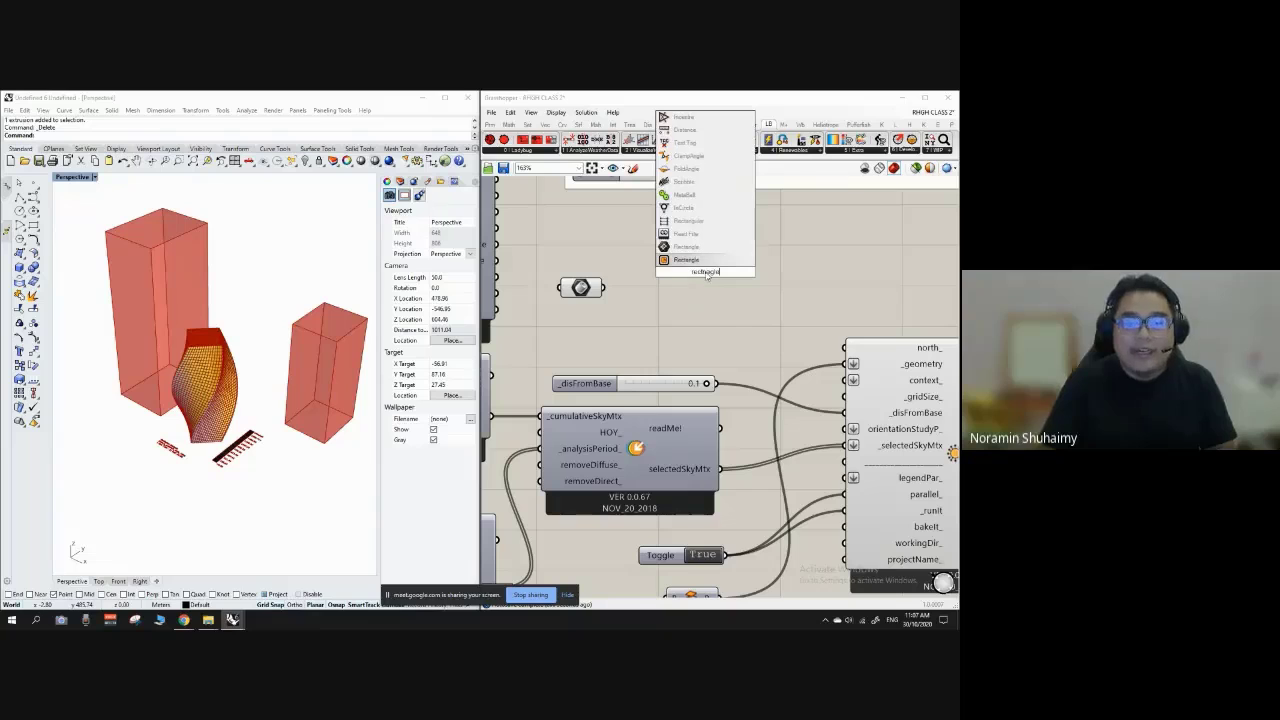
left_click(733, 348)
Step: Connect the Brep parameter to the radiation analysis component's context_ input and place the parameter just above the _disFromBase slider
right_click_drag(259, 359, 217, 376)
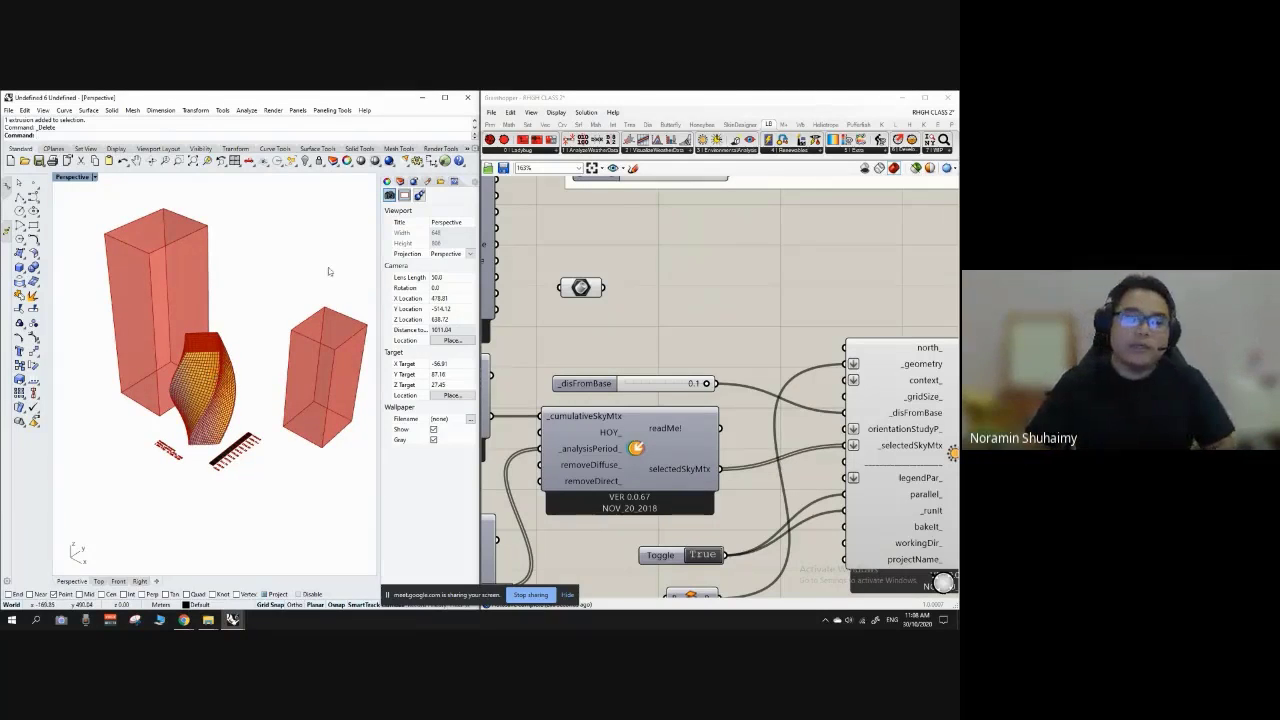
right_click_drag(293, 345, 281, 337)
scroll(586, 289, "up", 1)
left_click_drag(582, 288, 801, 371)
left_click(586, 246)
scroll(532, 270, "down", 2)
scroll(566, 286, "up", 1)
left_click(564, 288)
left_click(614, 259)
left_click(606, 341)
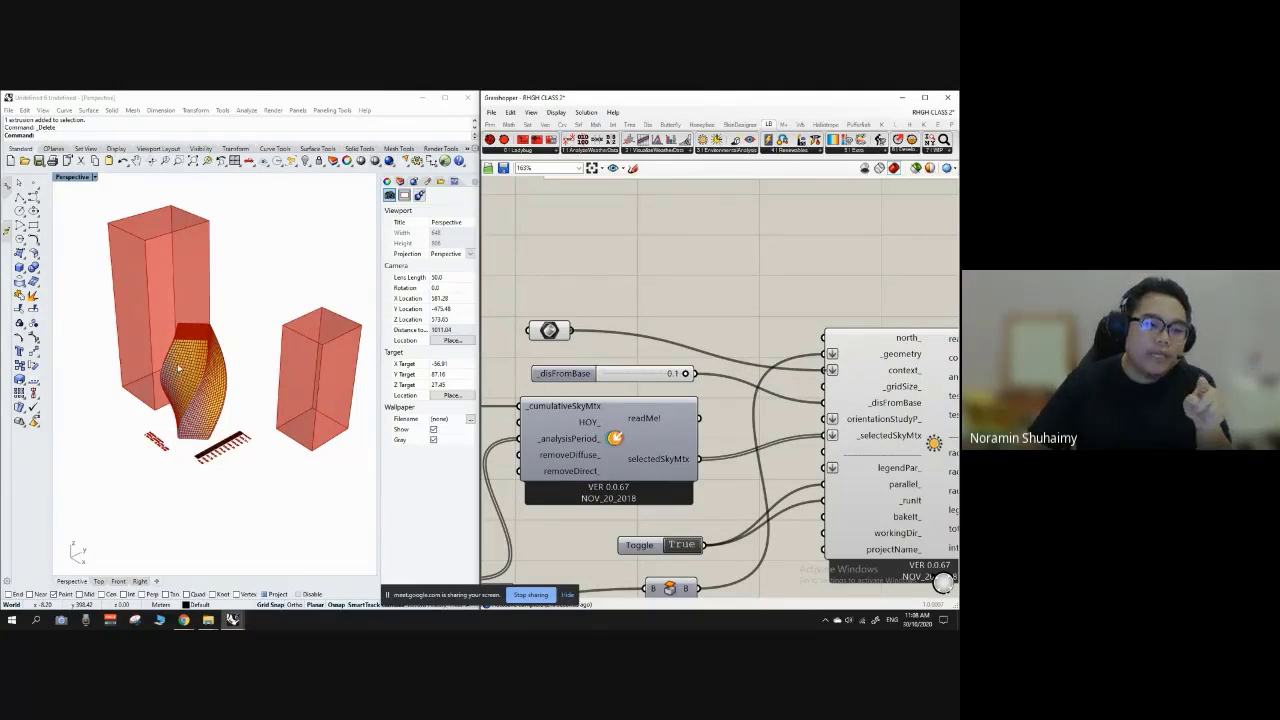
Step: Inspect the recalculated radiation on the tower up close and turn off the preview of the context Brep parameter
scroll(184, 366, "up", 2)
scroll(198, 399, "down", 2)
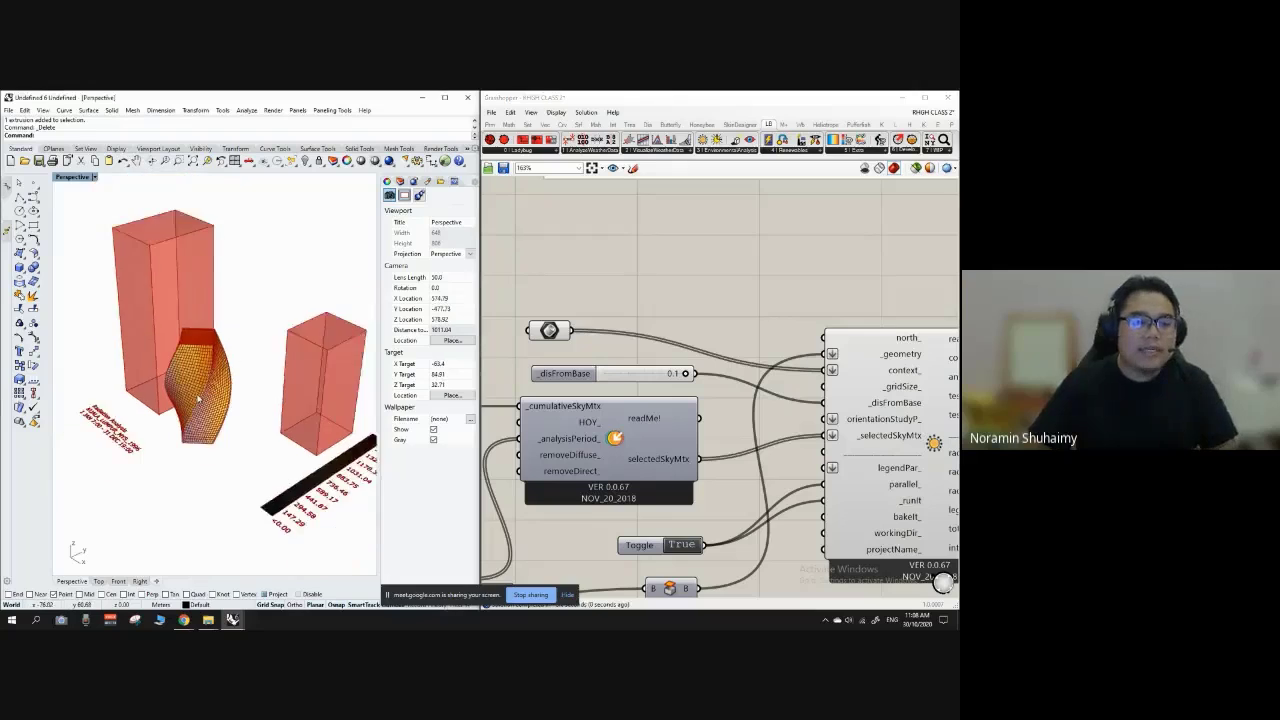
scroll(198, 398, "up", 4)
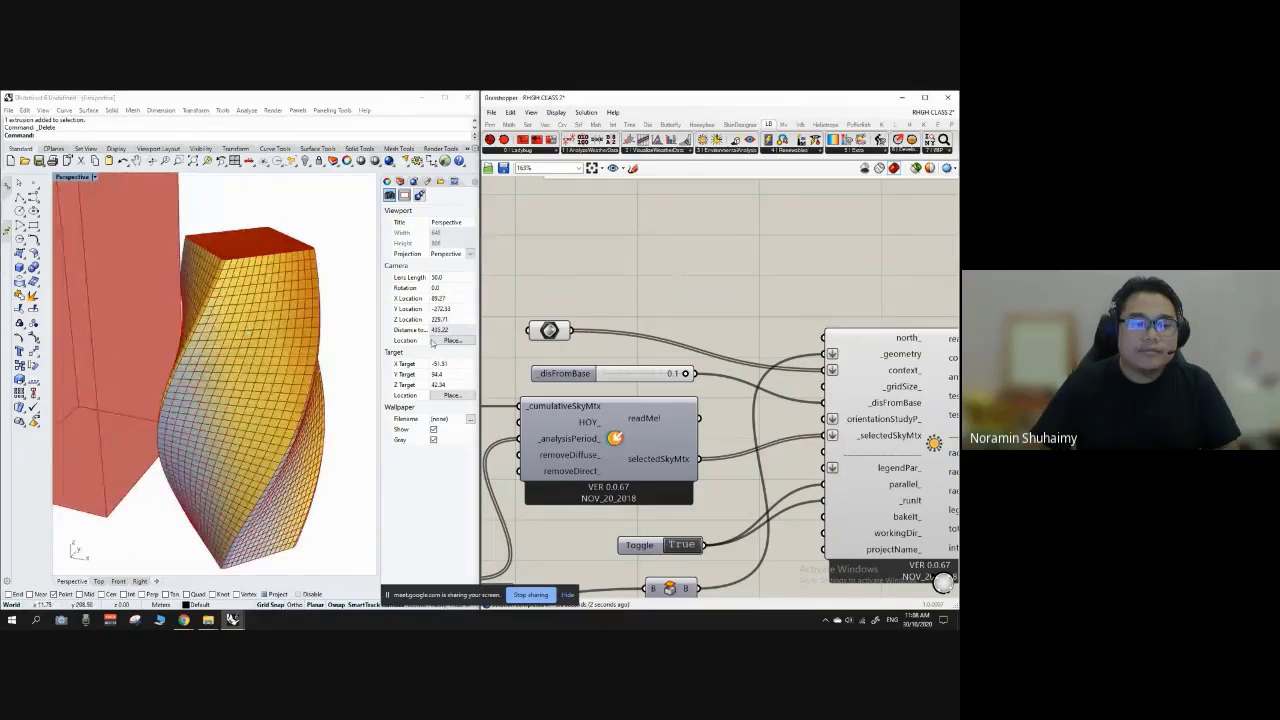
right_click(552, 331)
left_click(588, 348)
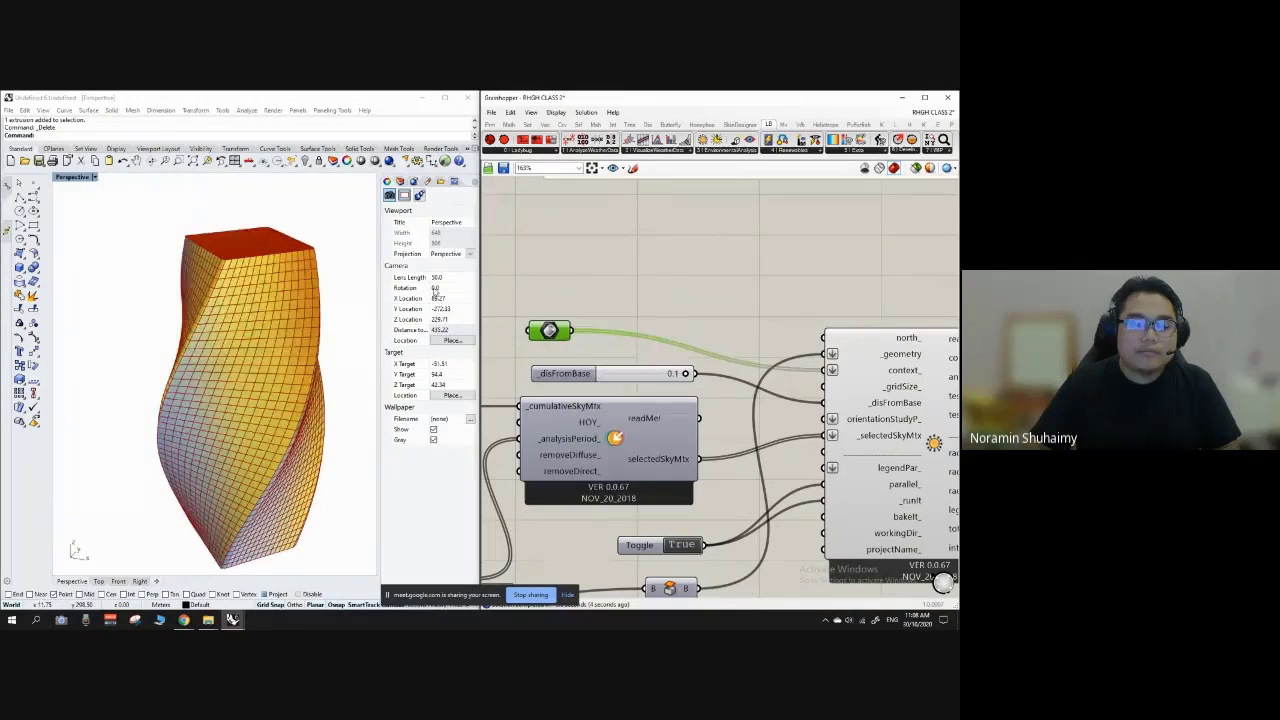
Step: View the shaded side of the tower and disable the context Brep parameter to recalculate the radiation without neighbouring buildings
scroll(250, 300, "down", 4)
right_click_drag(245, 300, 200, 278)
scroll(573, 286, "up", 2)
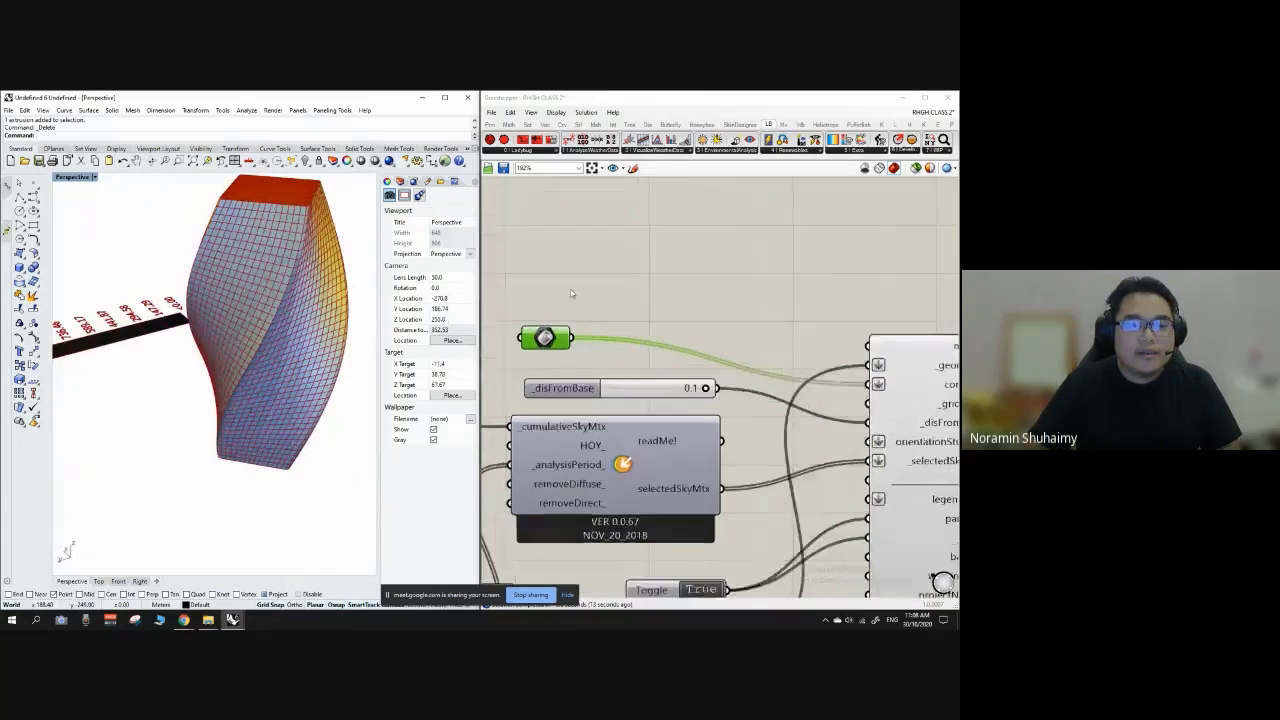
right_click(540, 347)
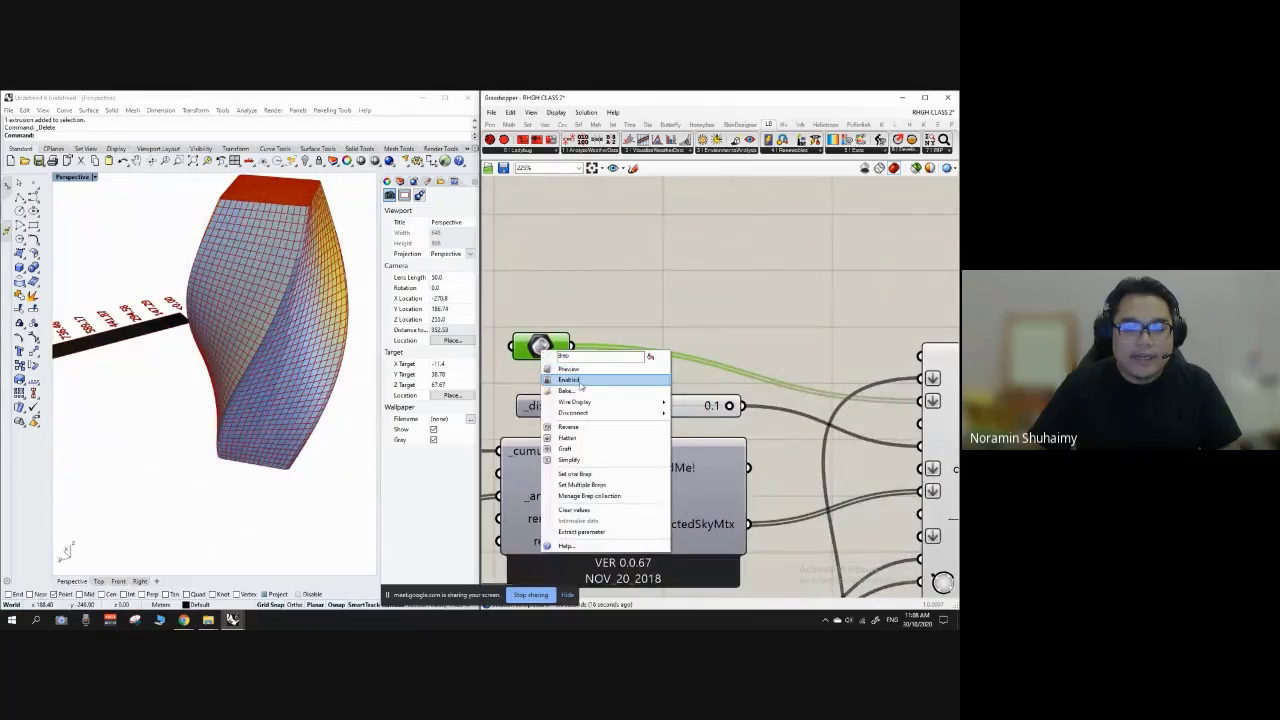
left_click(579, 382)
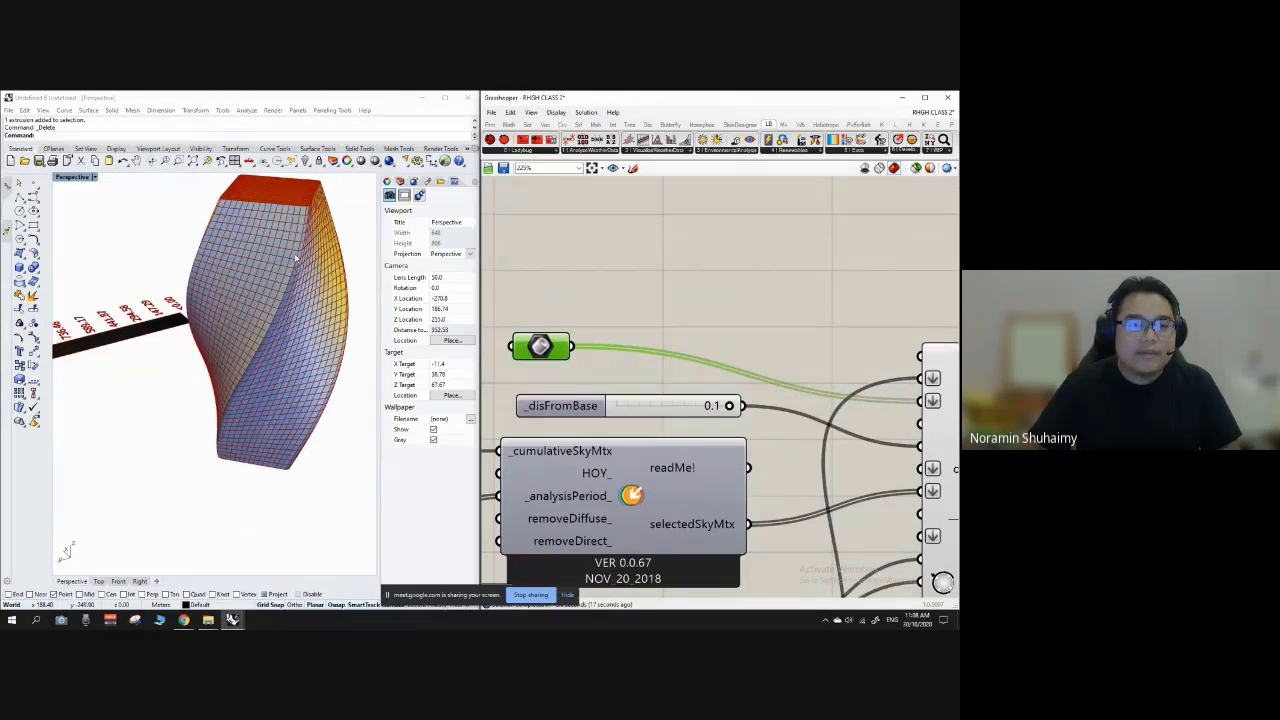
left_click(592, 277)
Step: Re-enable the context Brep parameter to recalculate the tower's radiation with the neighbouring boxes included
left_click(553, 349)
right_click(553, 349)
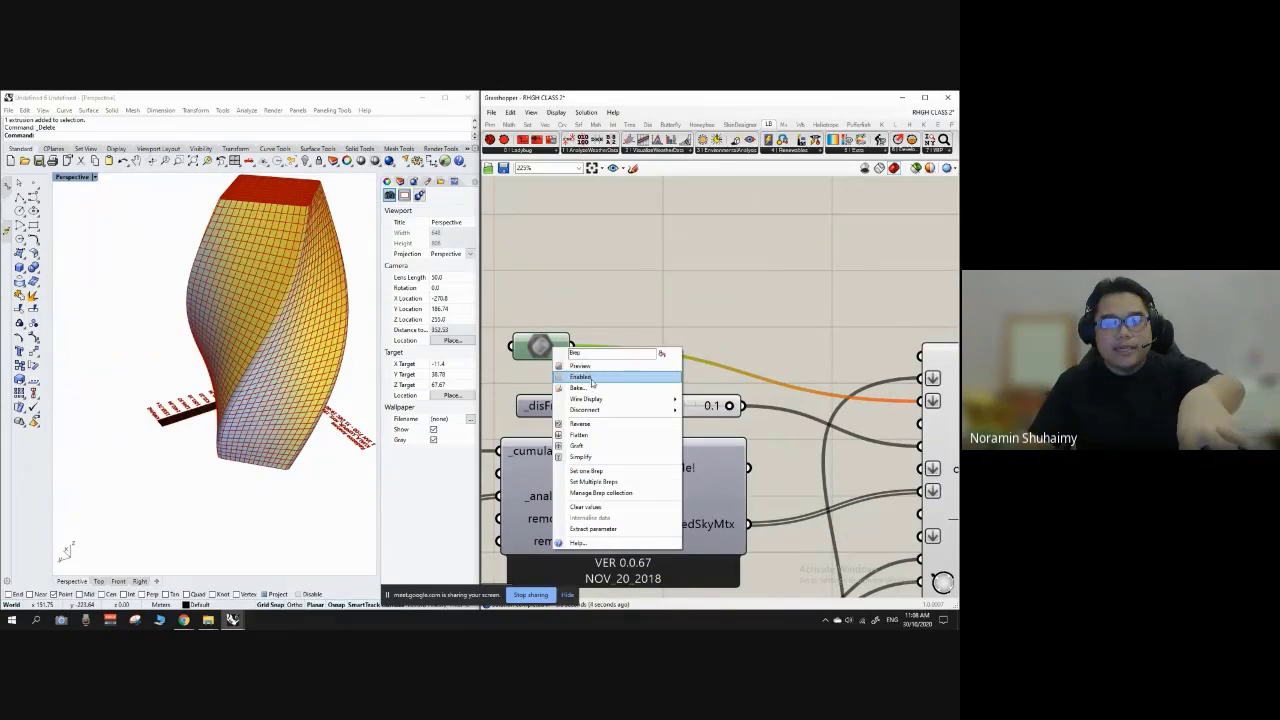
left_click(594, 376)
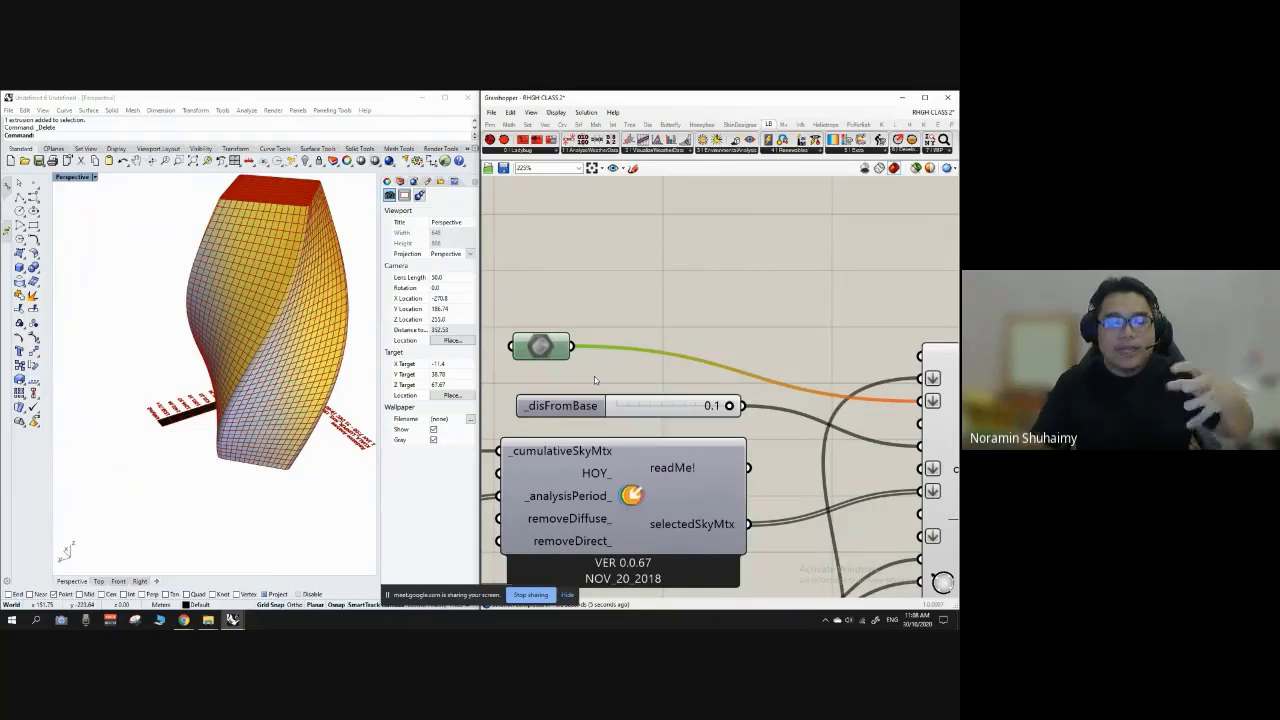
Step: Examine the recalculated radiation on the tower from all sides, both up close and from a distance
left_click(307, 230)
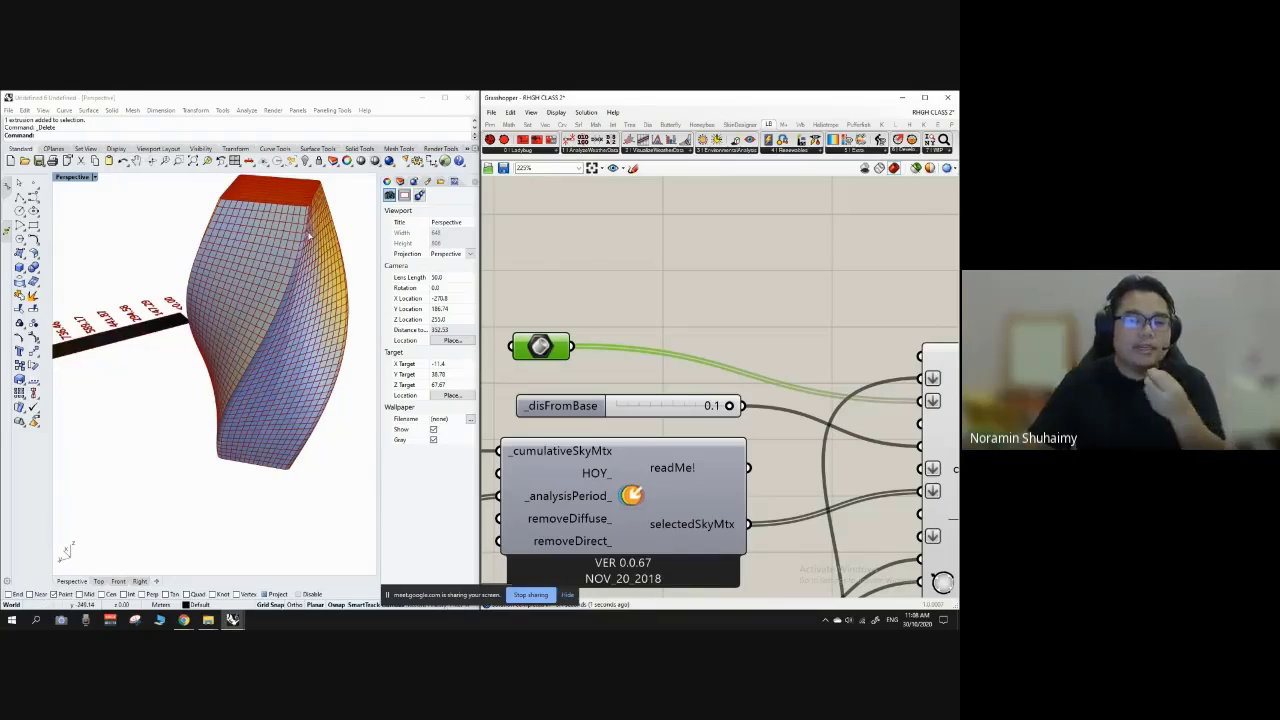
right_click_drag(310, 250, 263, 332)
left_click(570, 292)
scroll(286, 337, "down", 4)
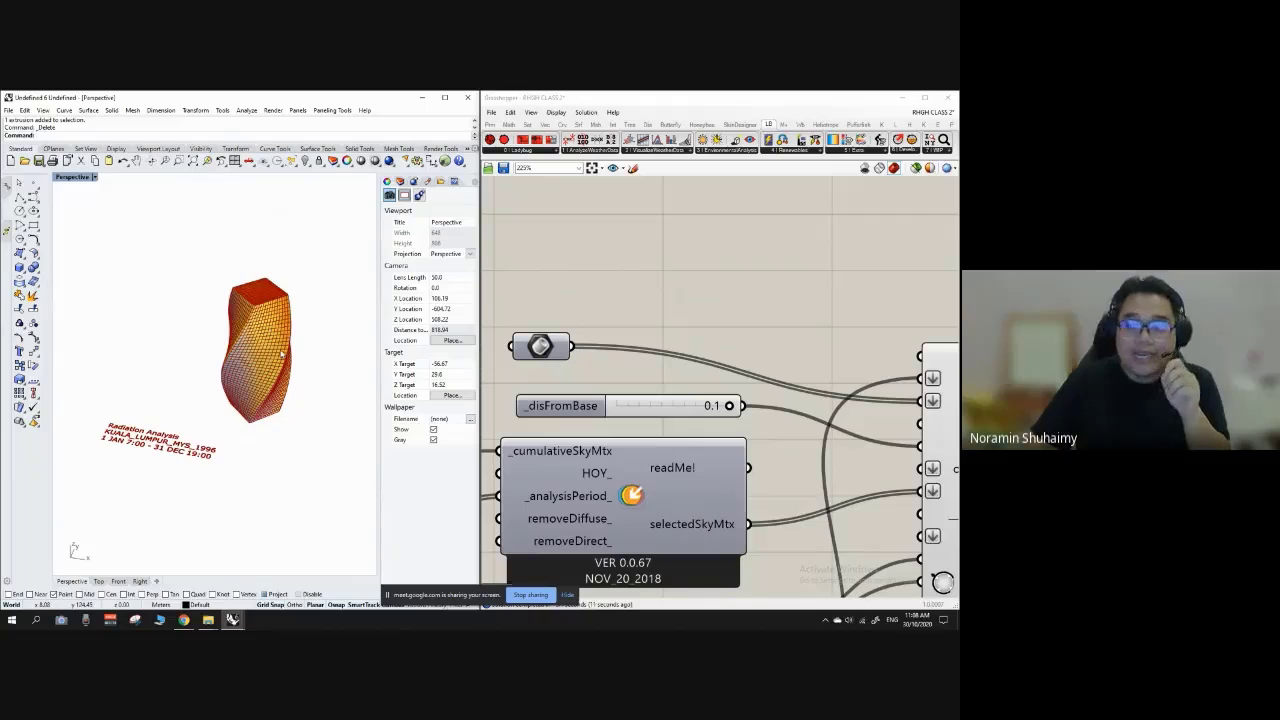
right_click_drag(196, 366, 182, 318)
scroll(279, 326, "up", 4)
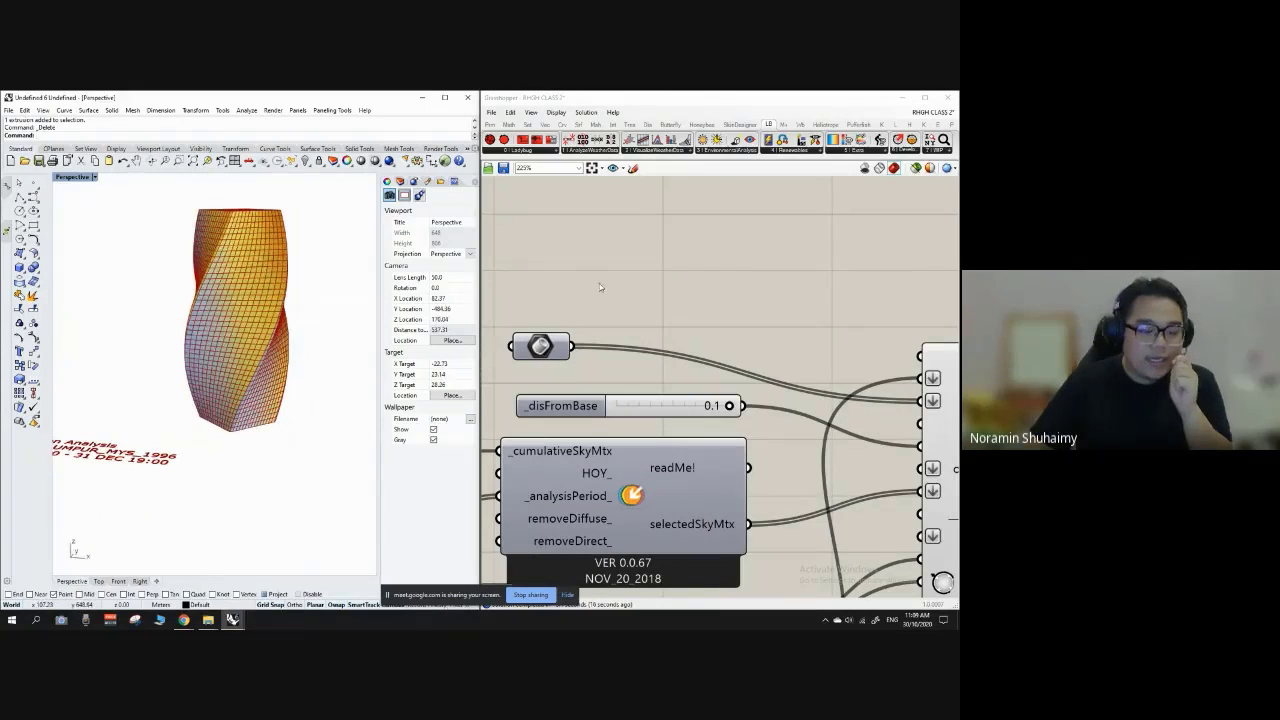
left_click(598, 288)
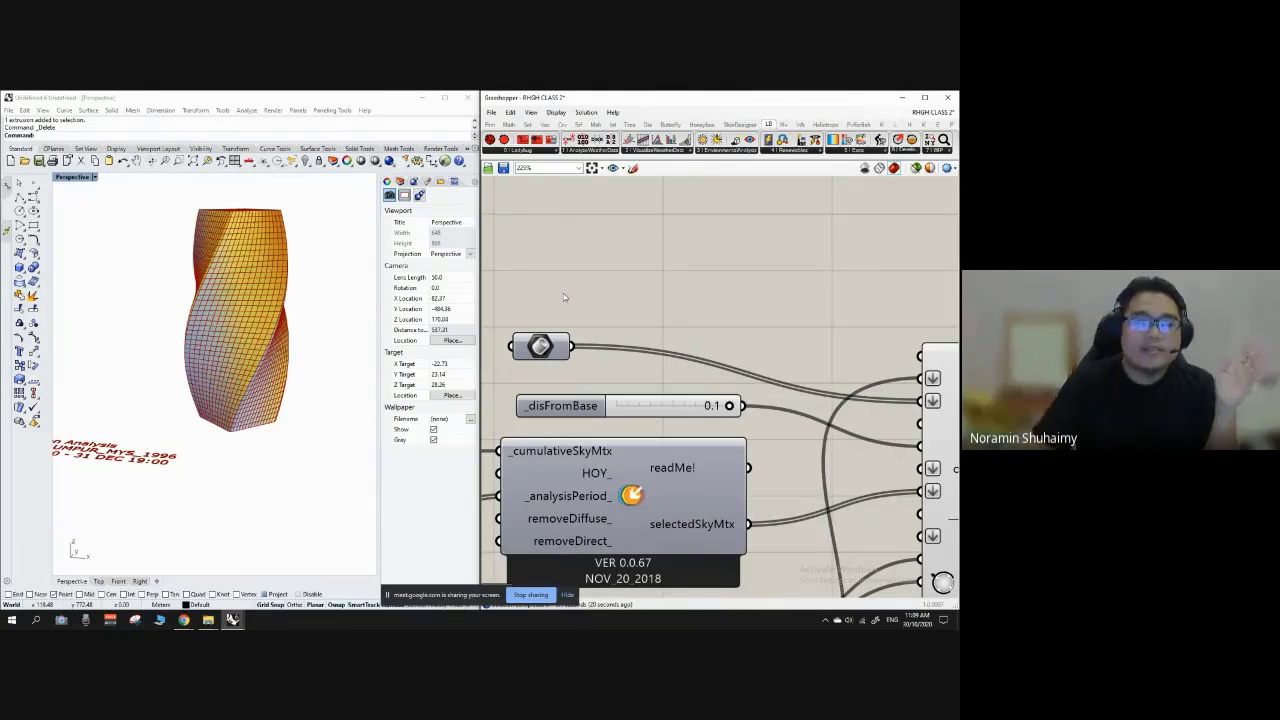
right_click_drag(272, 272, 234, 341)
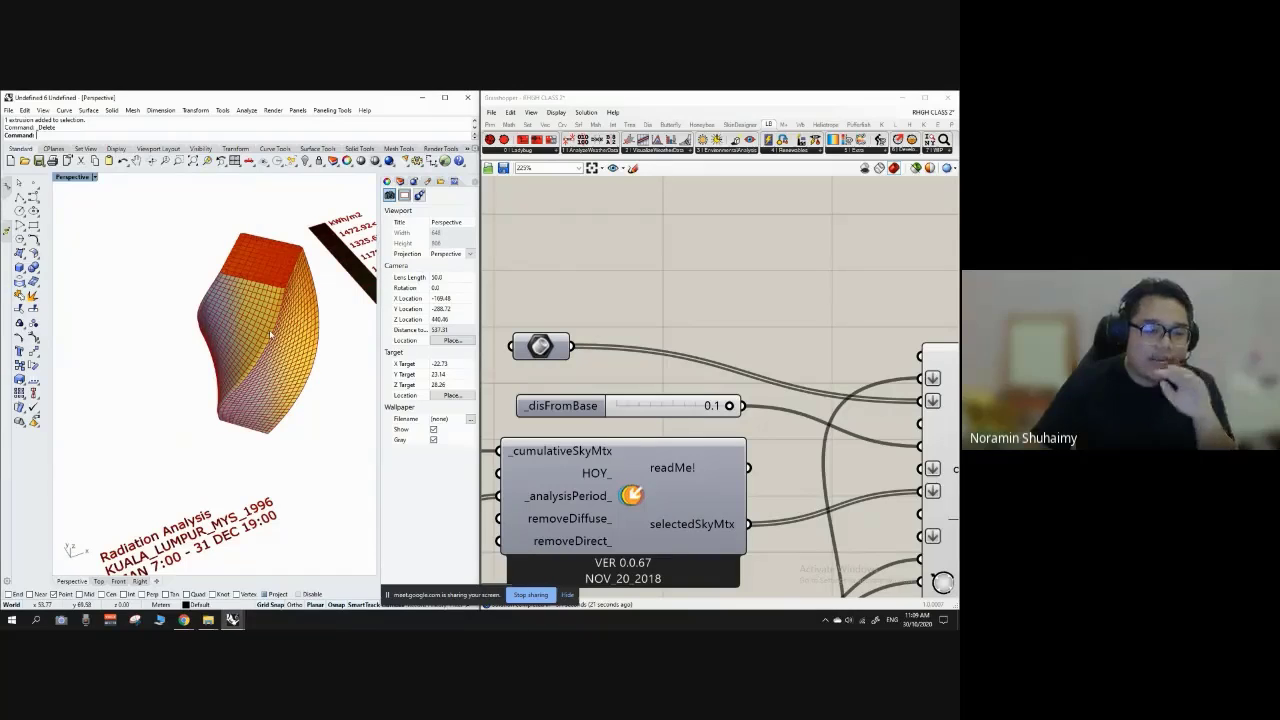
right_click_drag(259, 420, 283, 340)
scroll(283, 340, "up", 2)
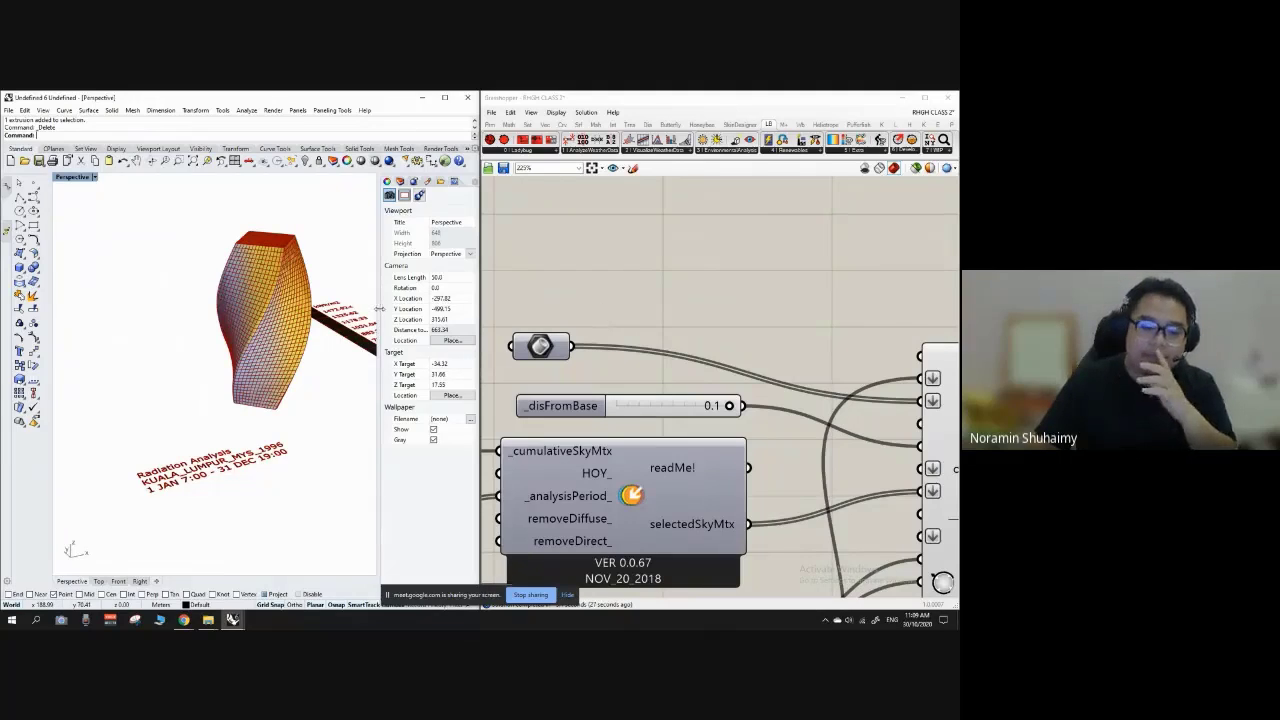
right_click_drag(316, 353, 263, 348)
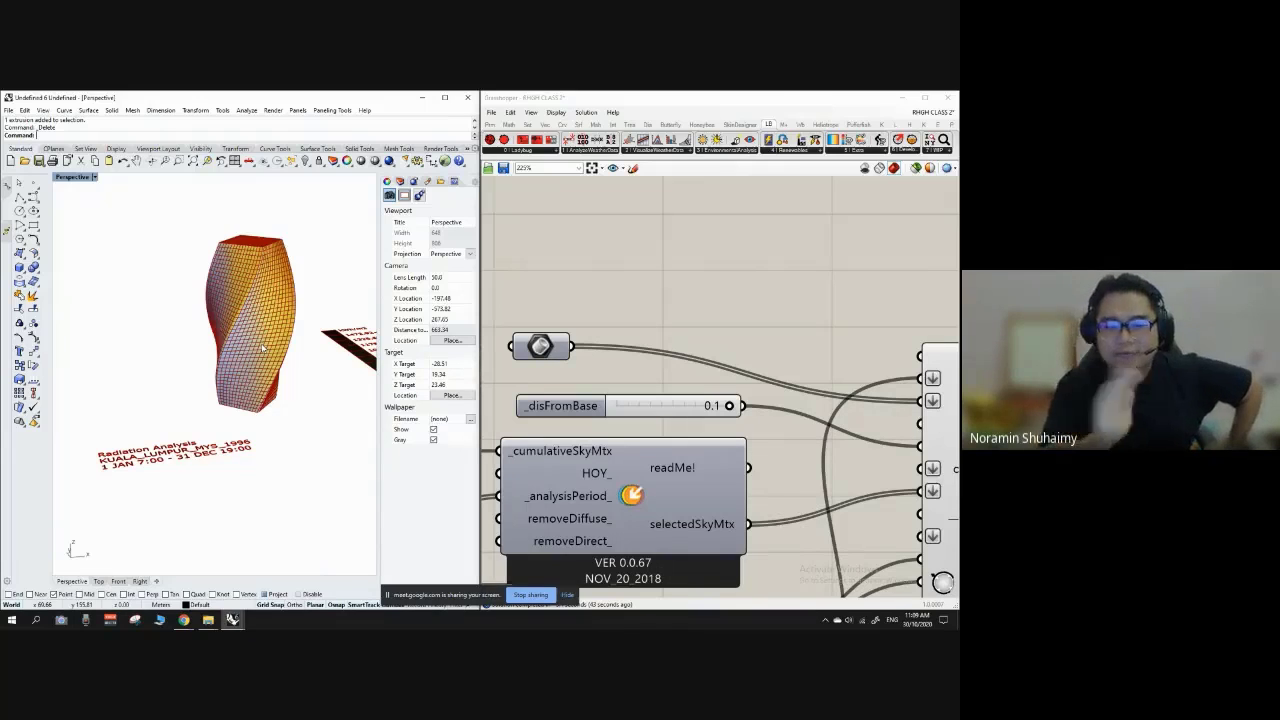
right_click_drag(262, 347, 303, 314)
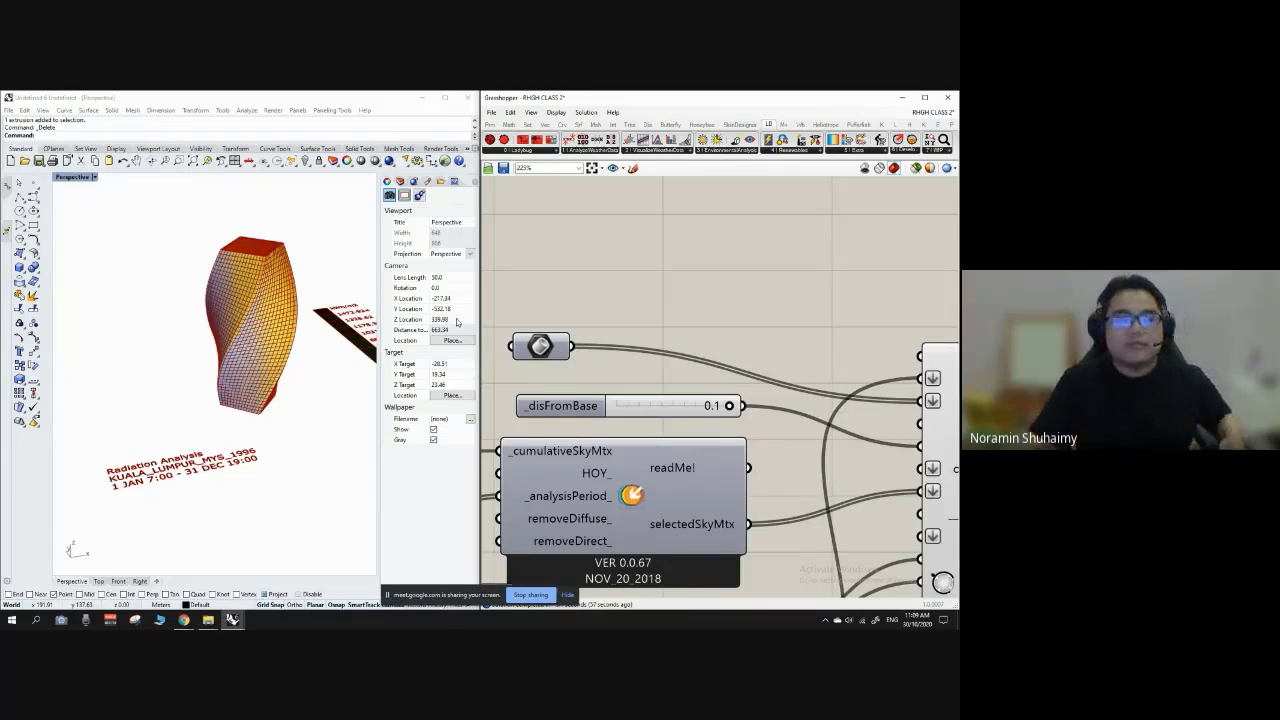
right_click_drag(312, 328, 287, 338)
scroll(272, 332, "down", 4)
right_click_drag(272, 394, 314, 410)
scroll(240, 374, "up", 9)
scroll(272, 389, "down", 7)
scroll(272, 389, "down", 2)
scroll(276, 357, "up", 4)
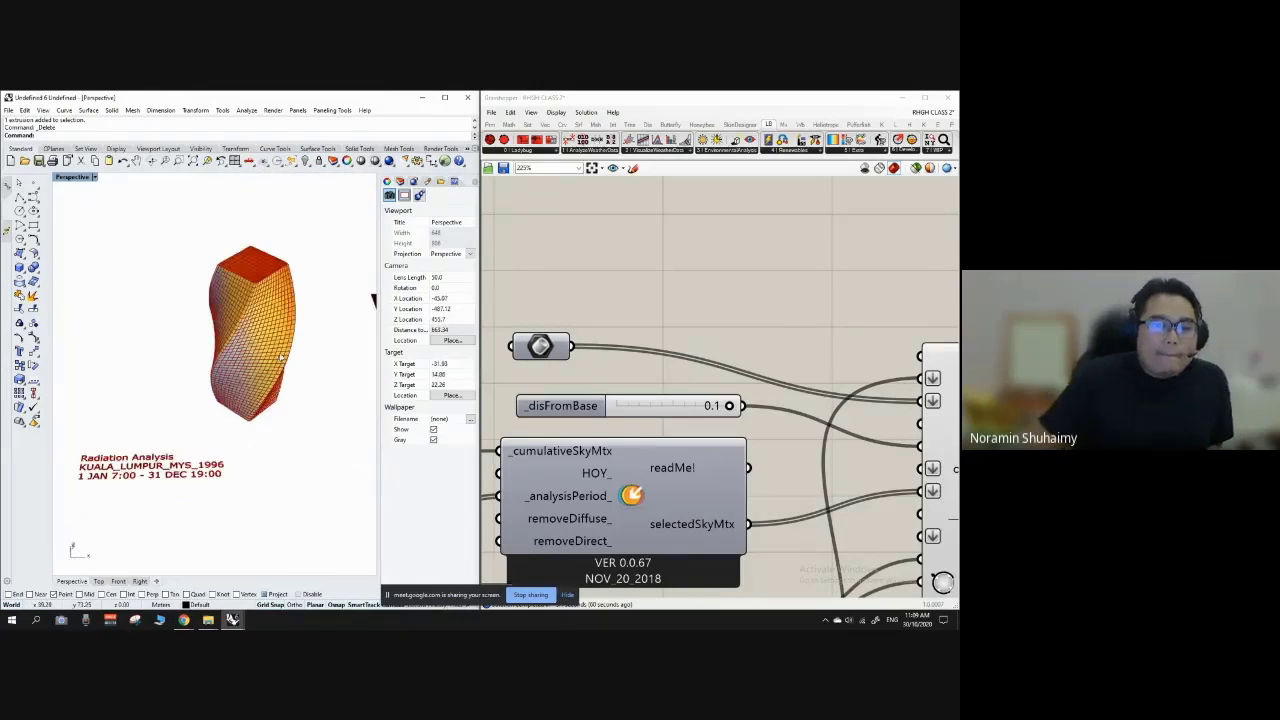
right_click_drag(276, 357, 314, 352)
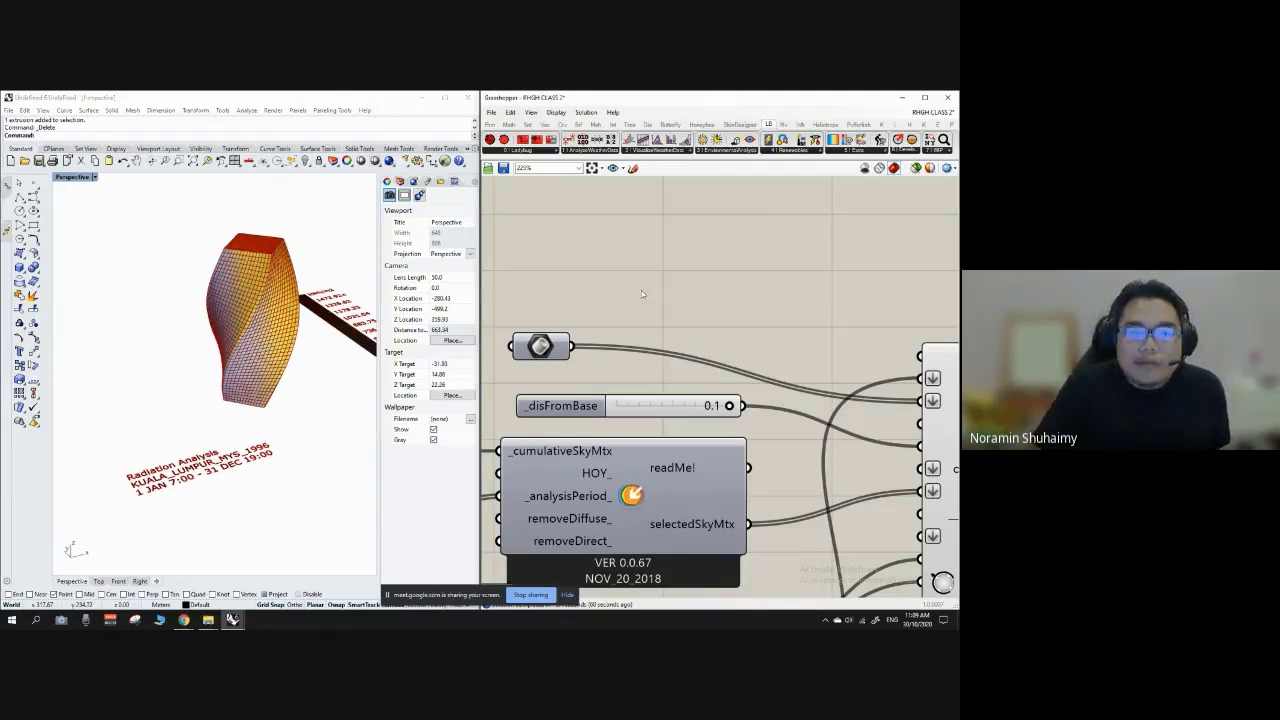
Step: Move the context Brep parameter closer to the radiation analysis component, just above the end of the _disFromBase slider
scroll(641, 290, "down", 2)
left_click_drag(545, 345, 656, 356)
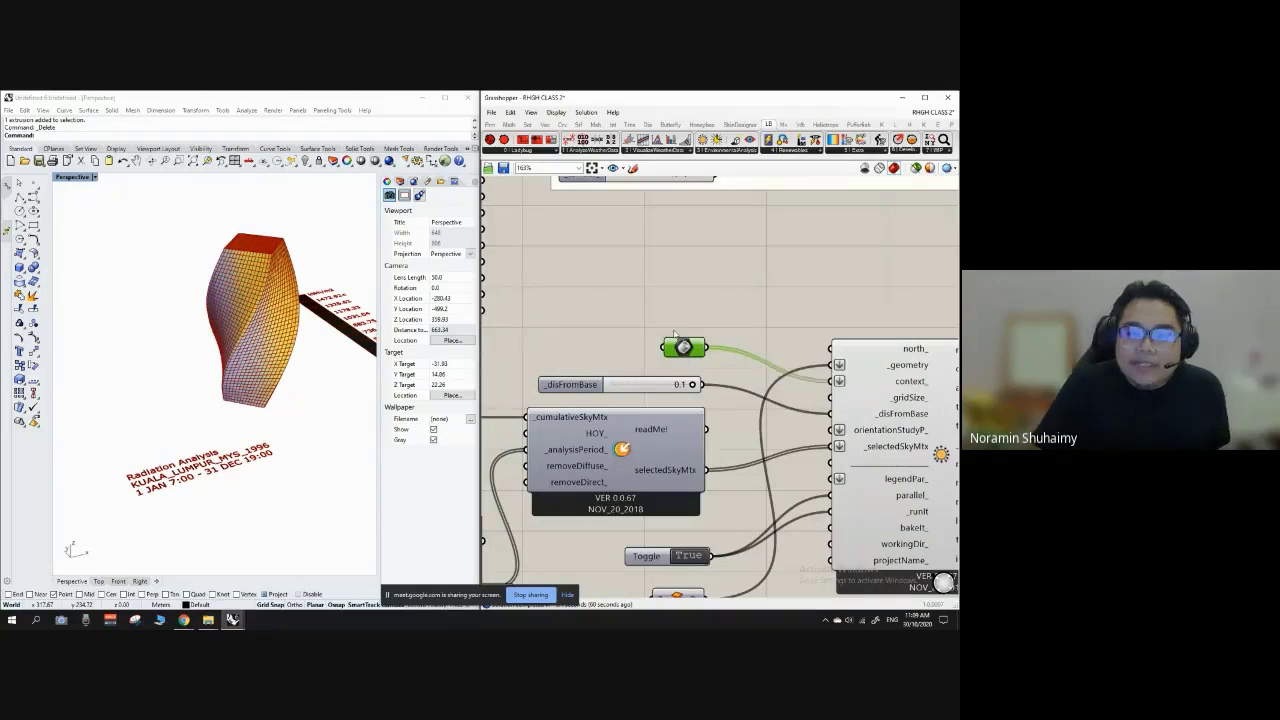
left_click(569, 308)
scroll(569, 308, "down", 5)
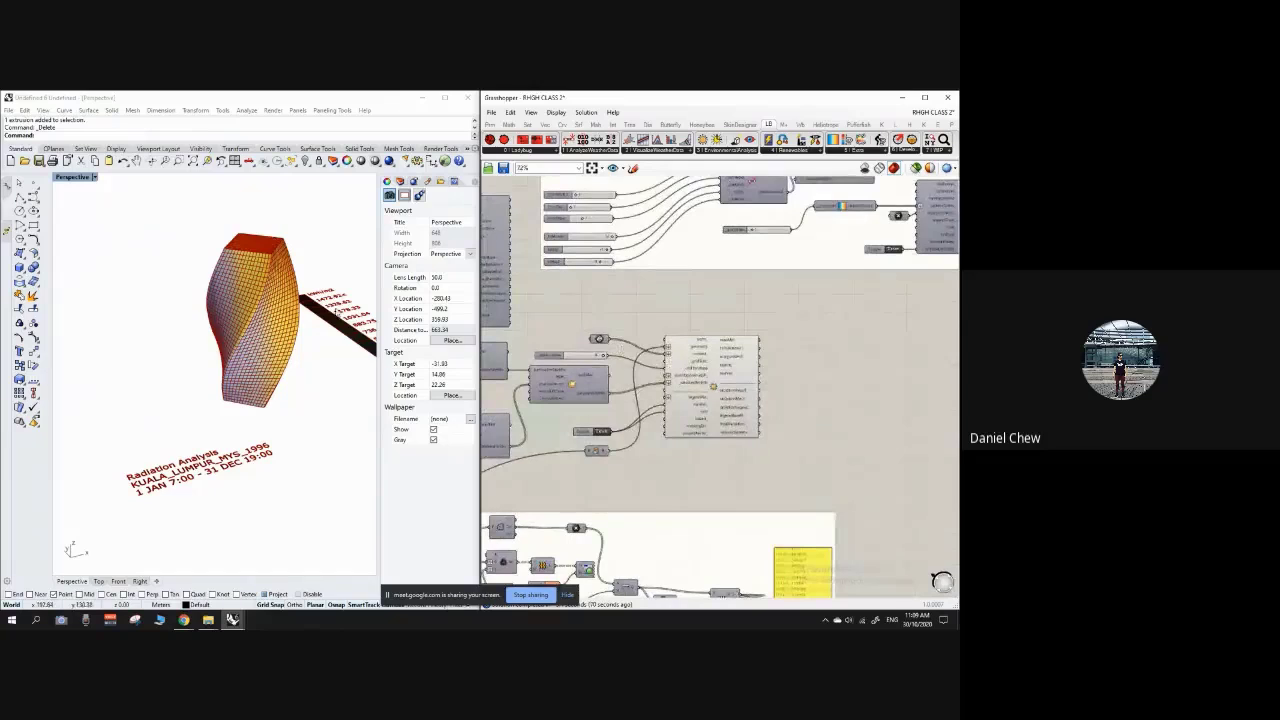
right_click_drag(333, 311, 282, 326)
right_click(288, 328)
left_click(300, 299)
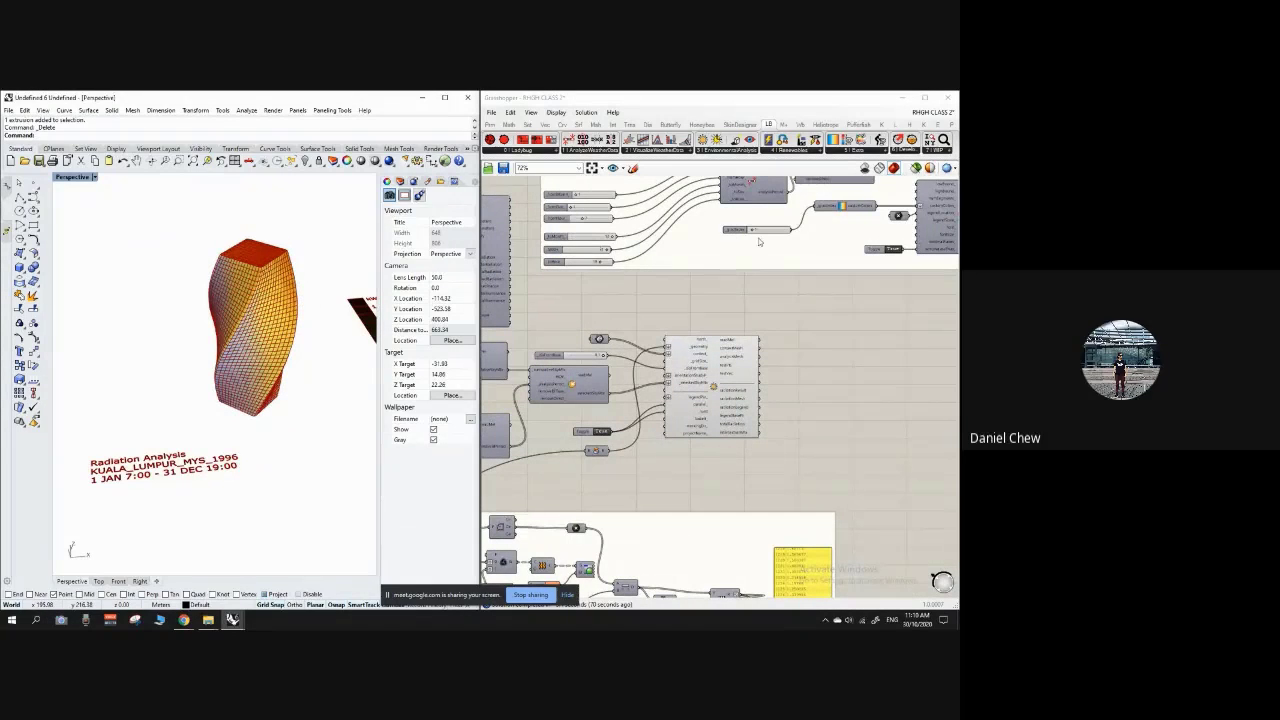
scroll(577, 311, "down", 3)
scroll(577, 311, "down", 3)
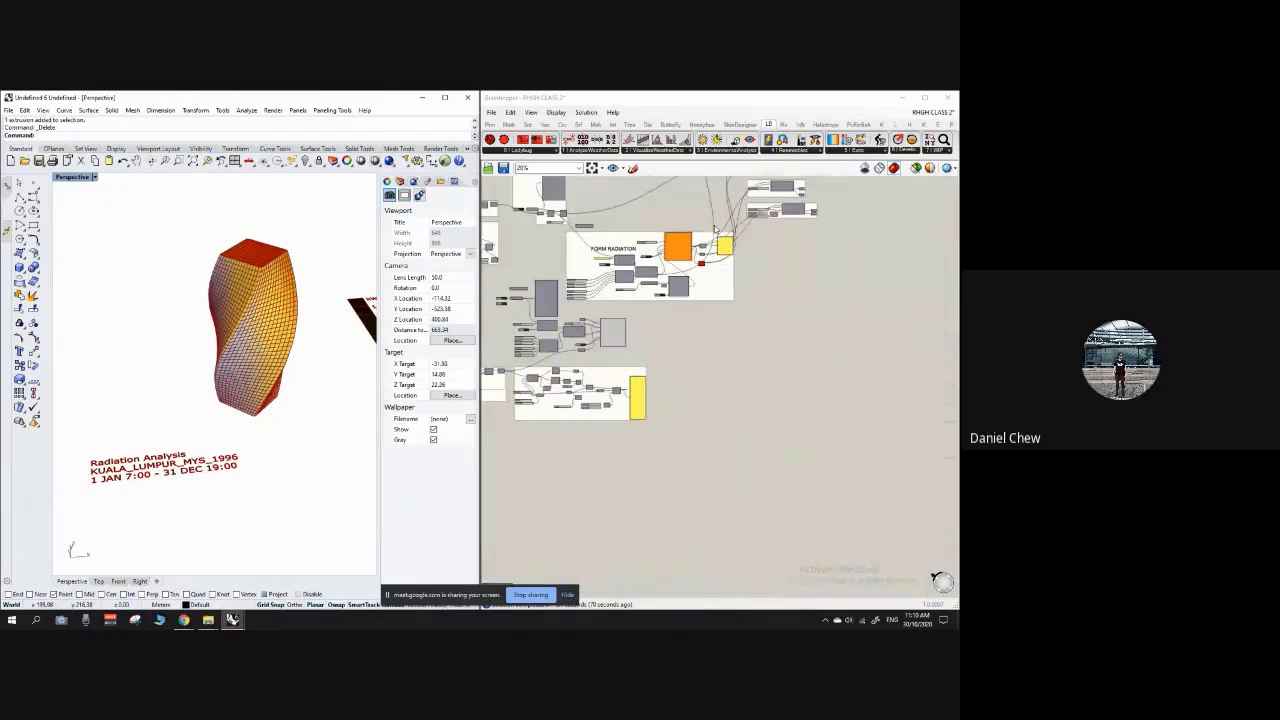
left_click(924, 99)
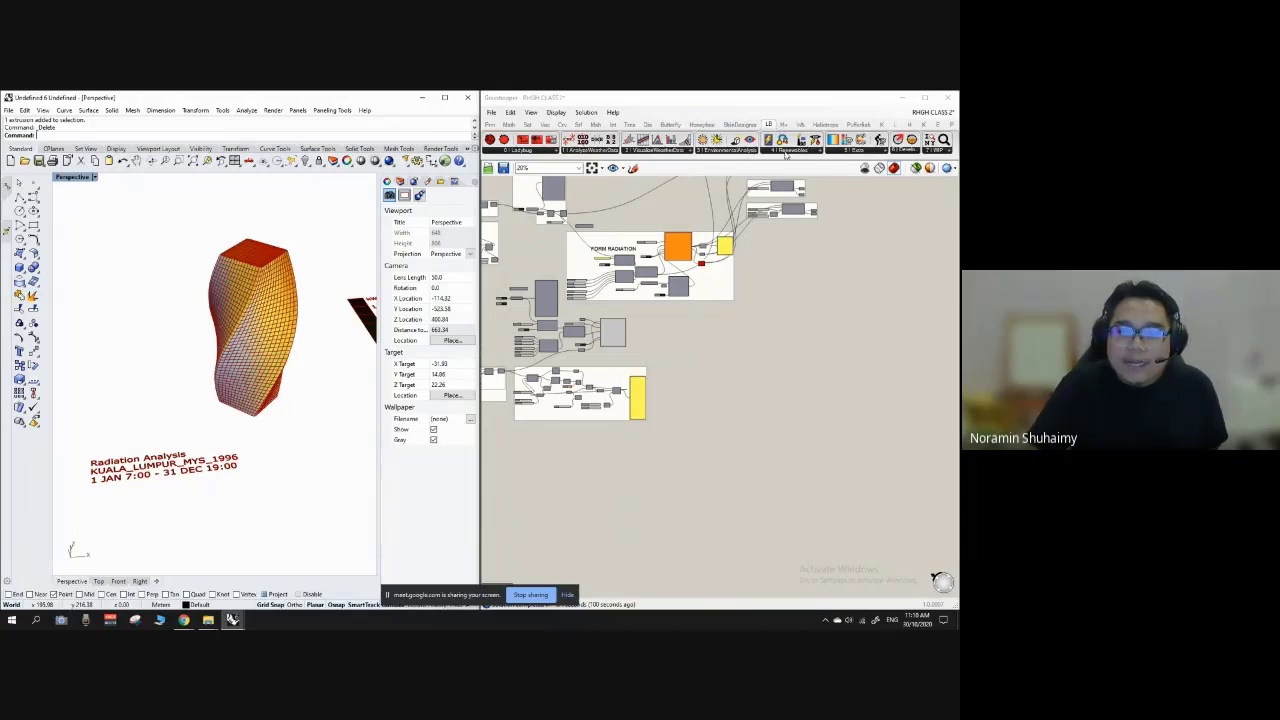
Step: Review the components in Ladybug's Renewables and VisualizeWeatherData categories and Honeybee's daylight sky and luminaire components
left_click(786, 152)
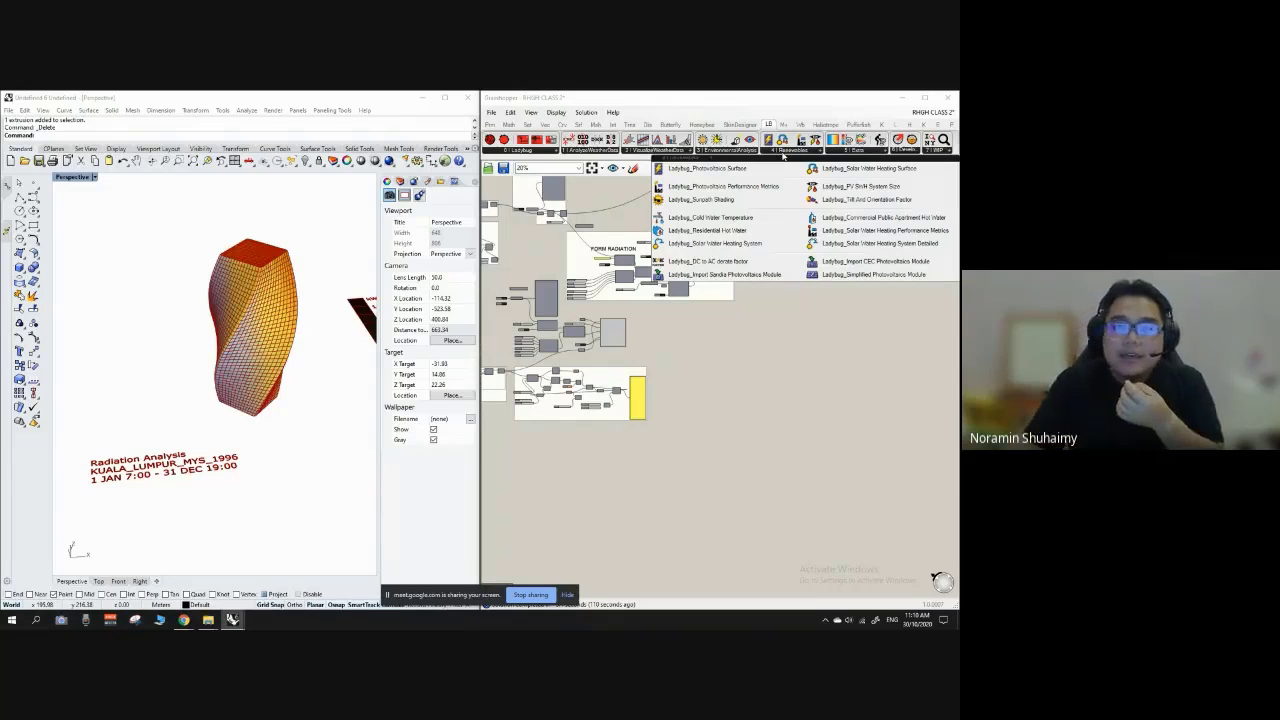
left_click(938, 150)
left_click(673, 152)
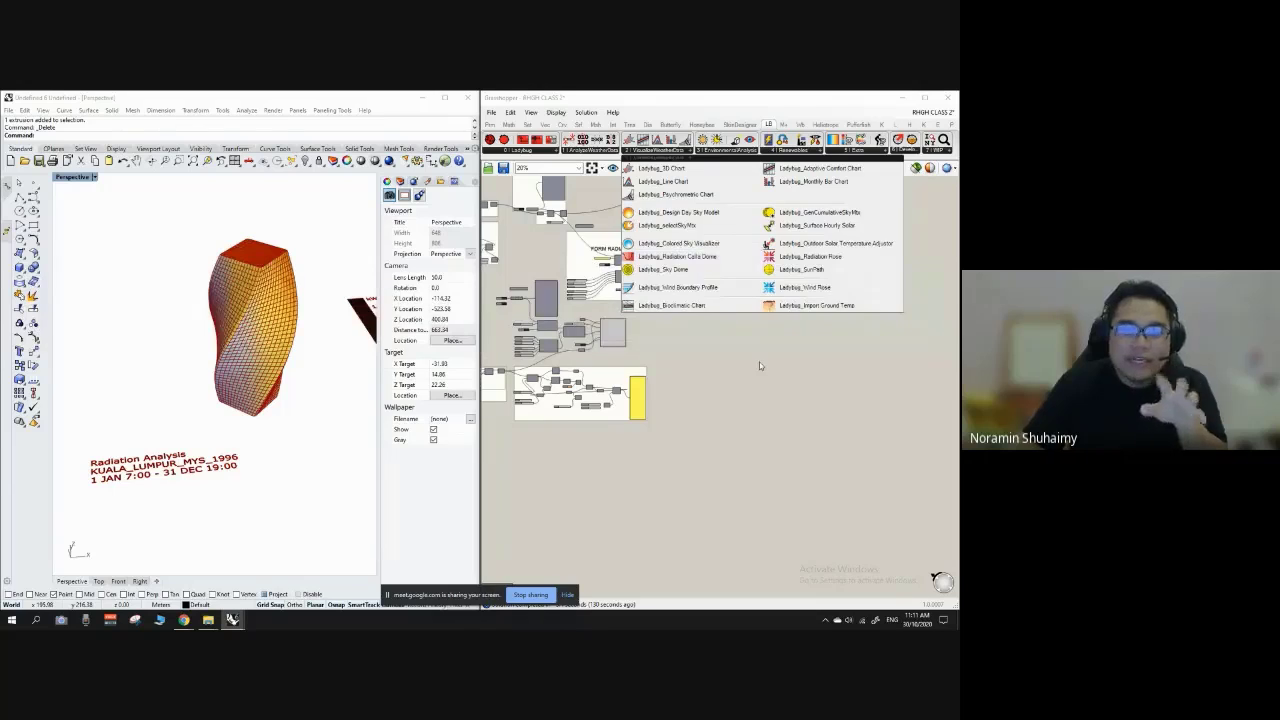
scroll(748, 358, "up", 1)
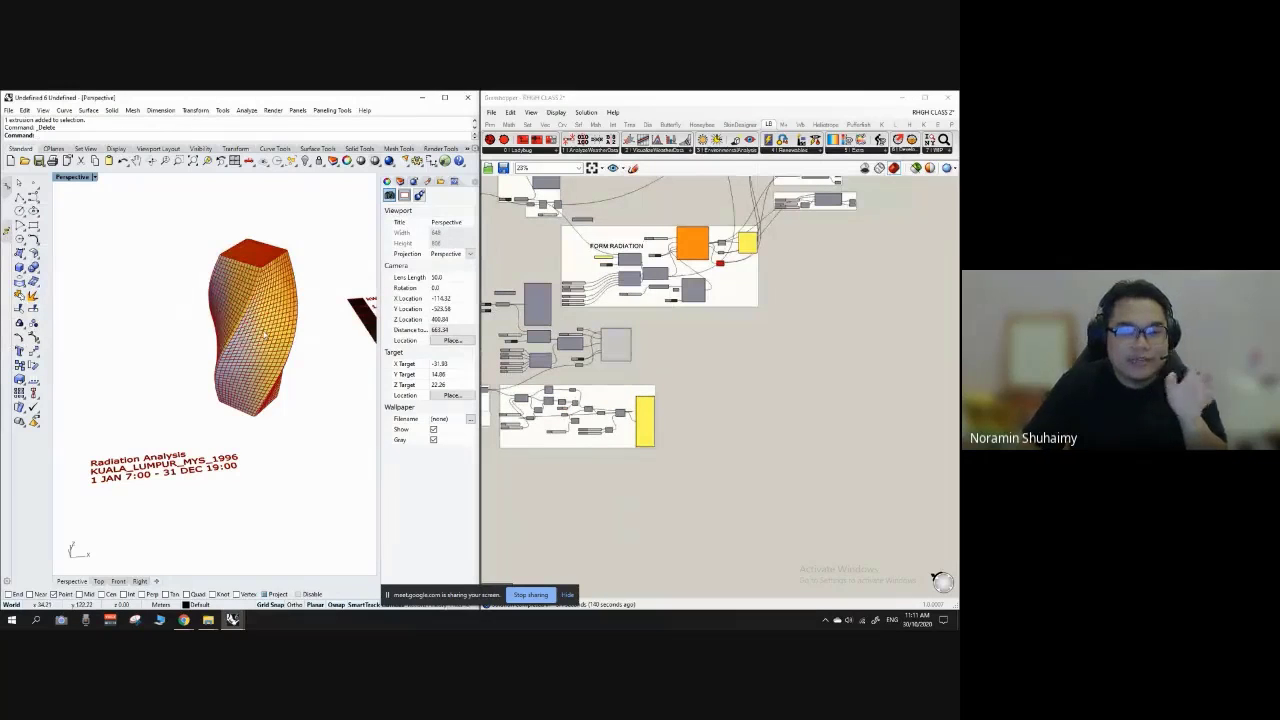
scroll(285, 311, "up", 2)
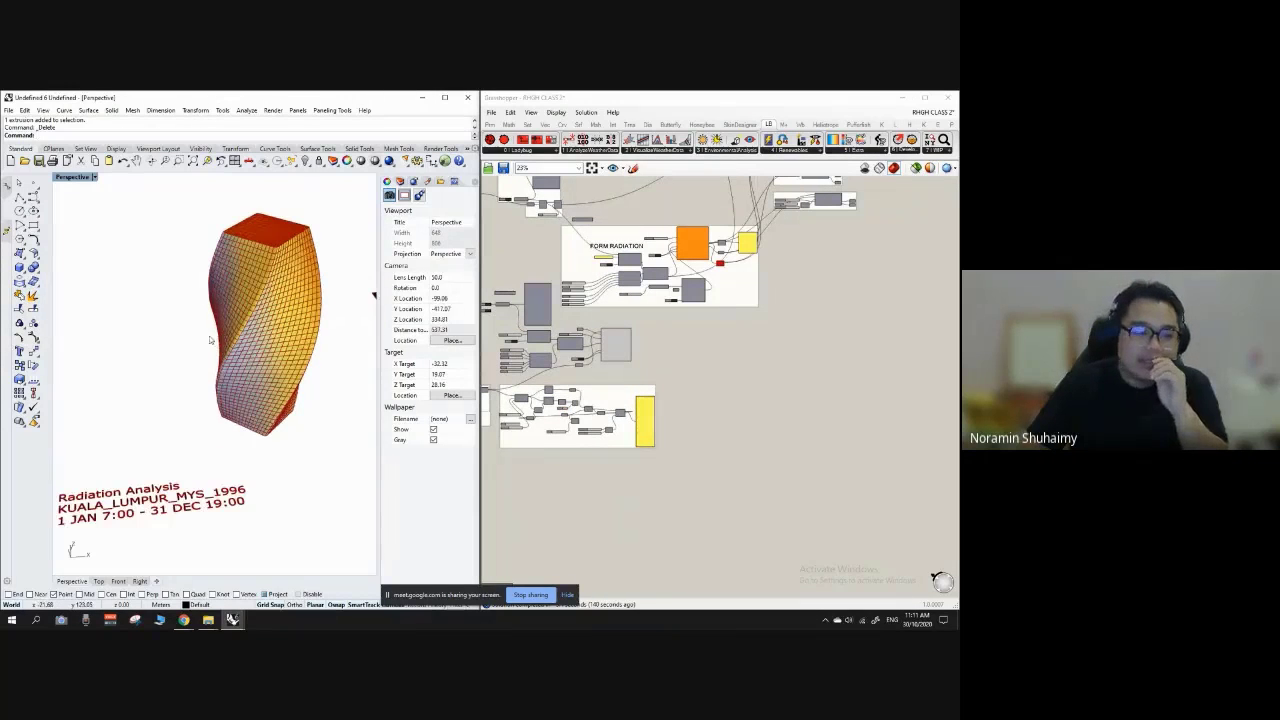
left_click(750, 152)
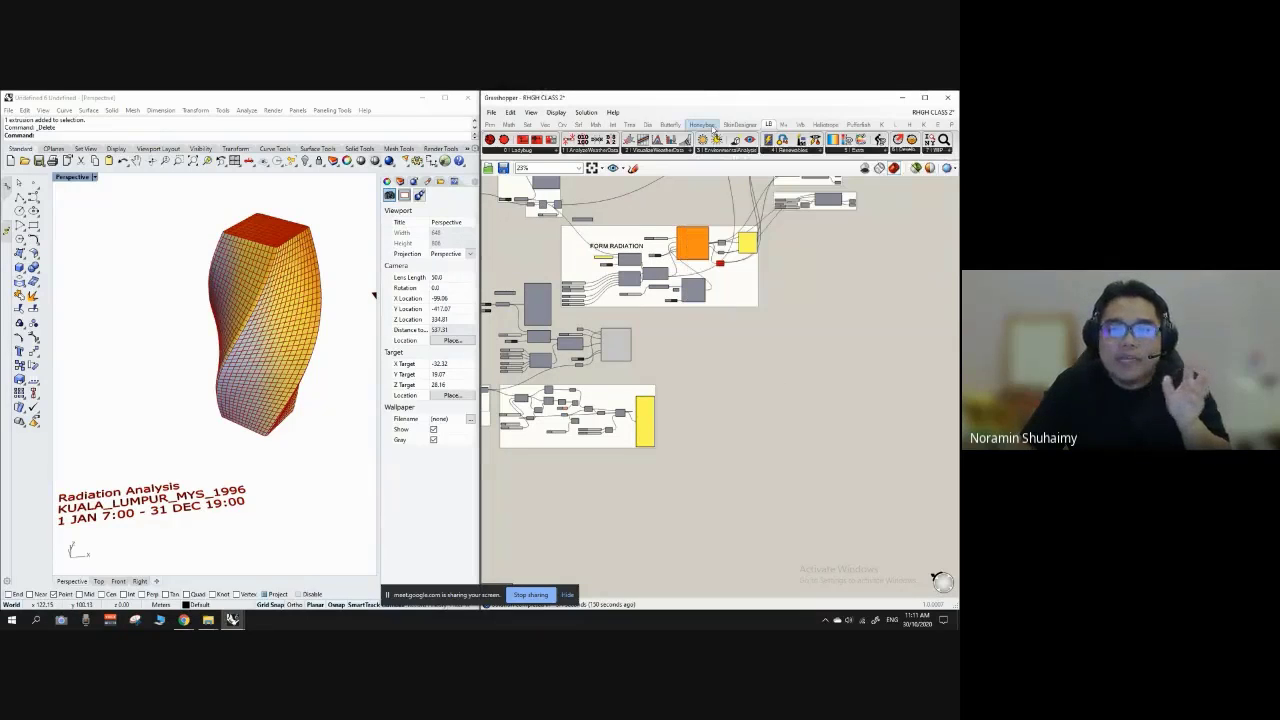
left_click(702, 124)
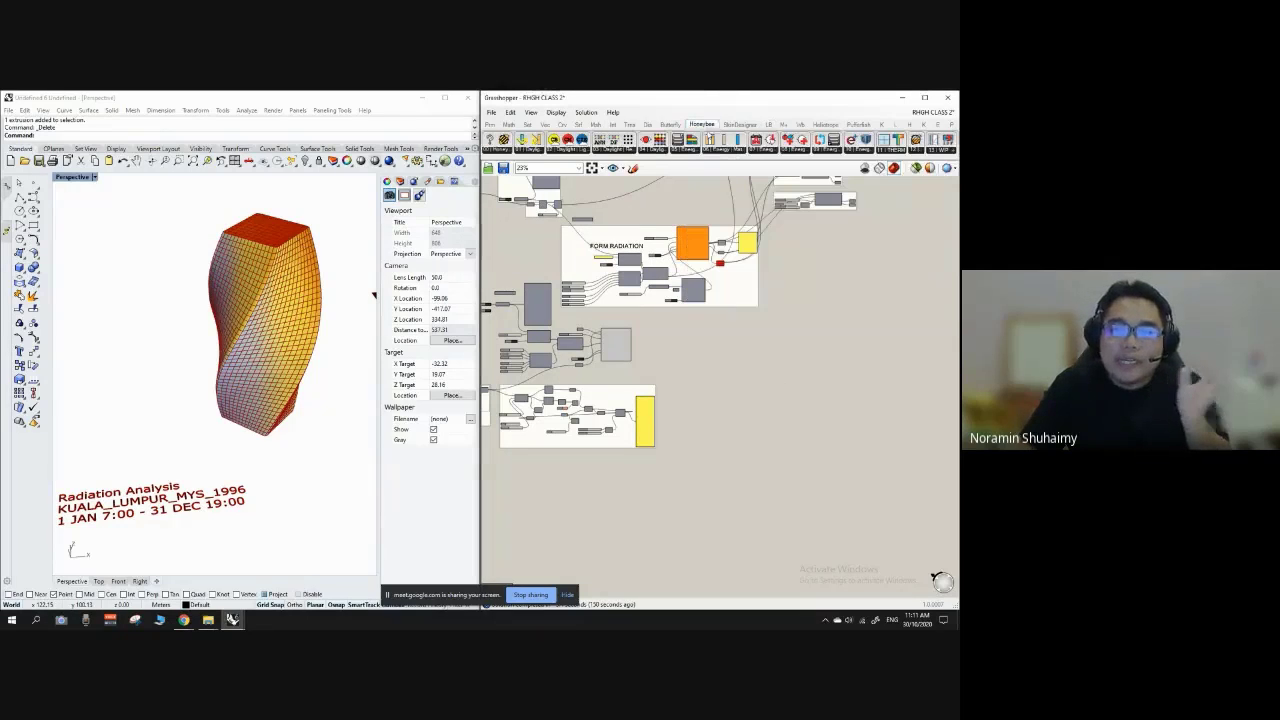
left_click(575, 151)
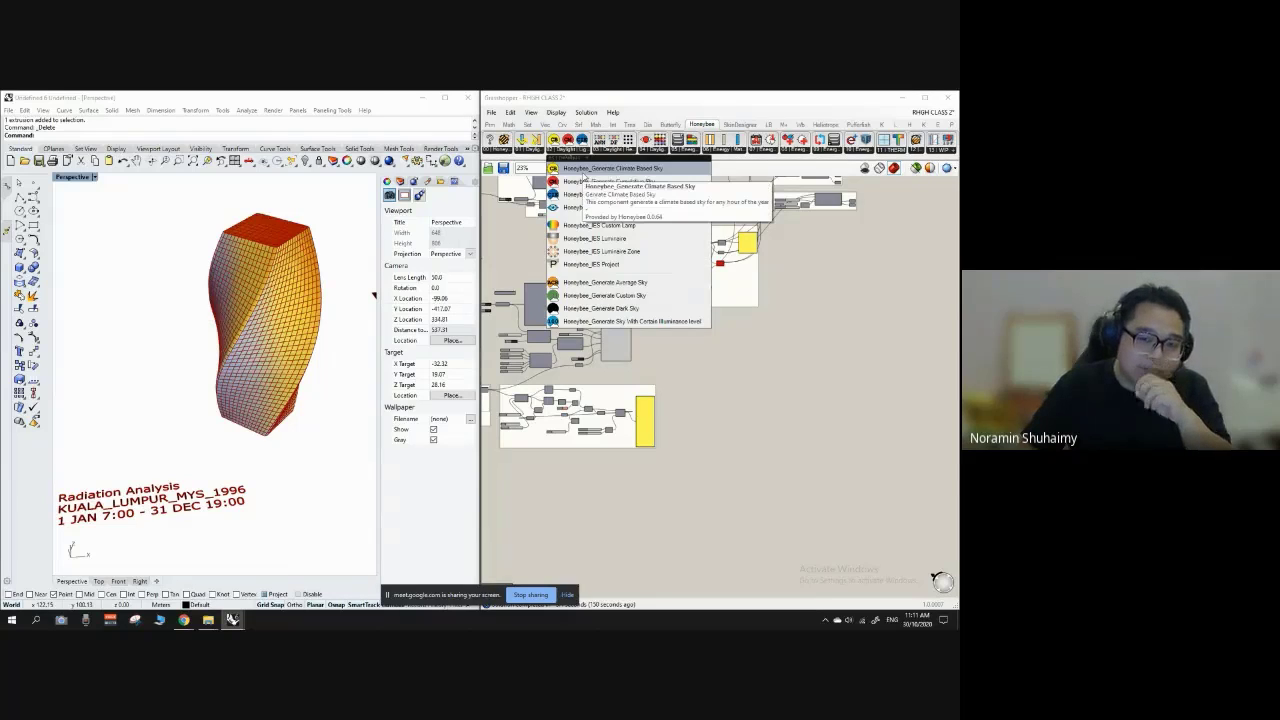
scroll(784, 410, "up", 2)
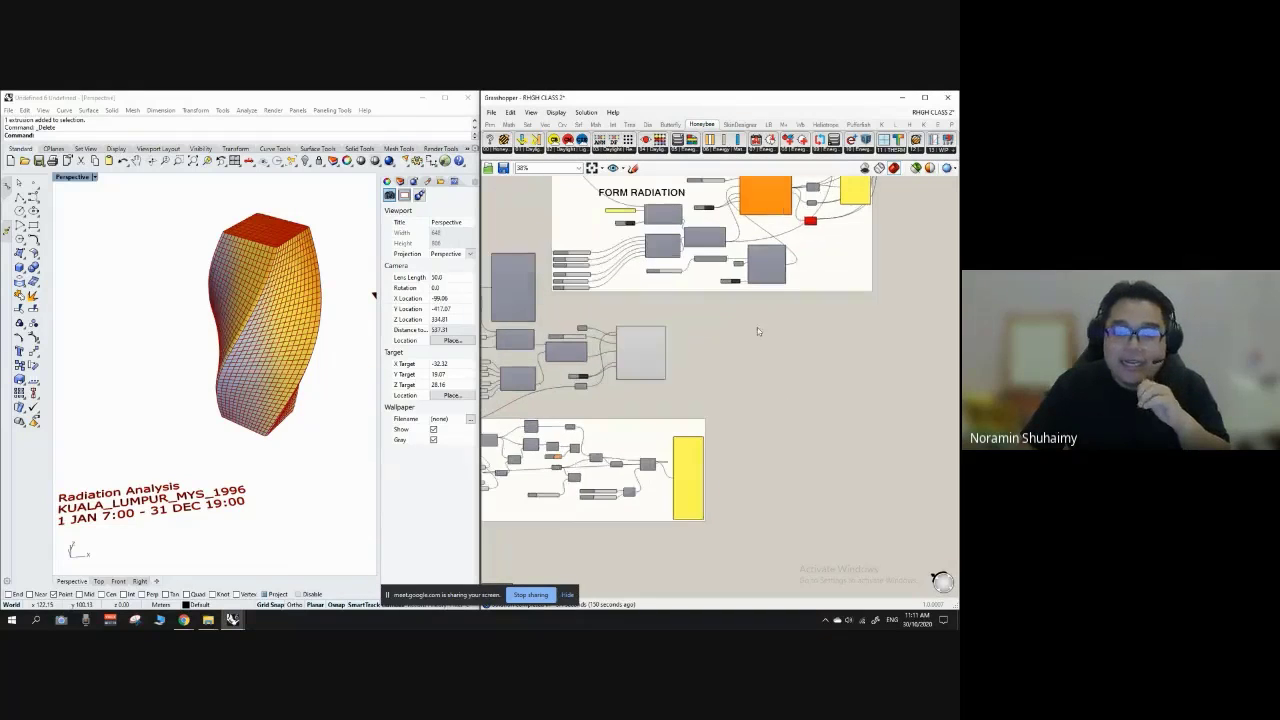
scroll(837, 329, "down", 1)
scroll(635, 328, "up", 1)
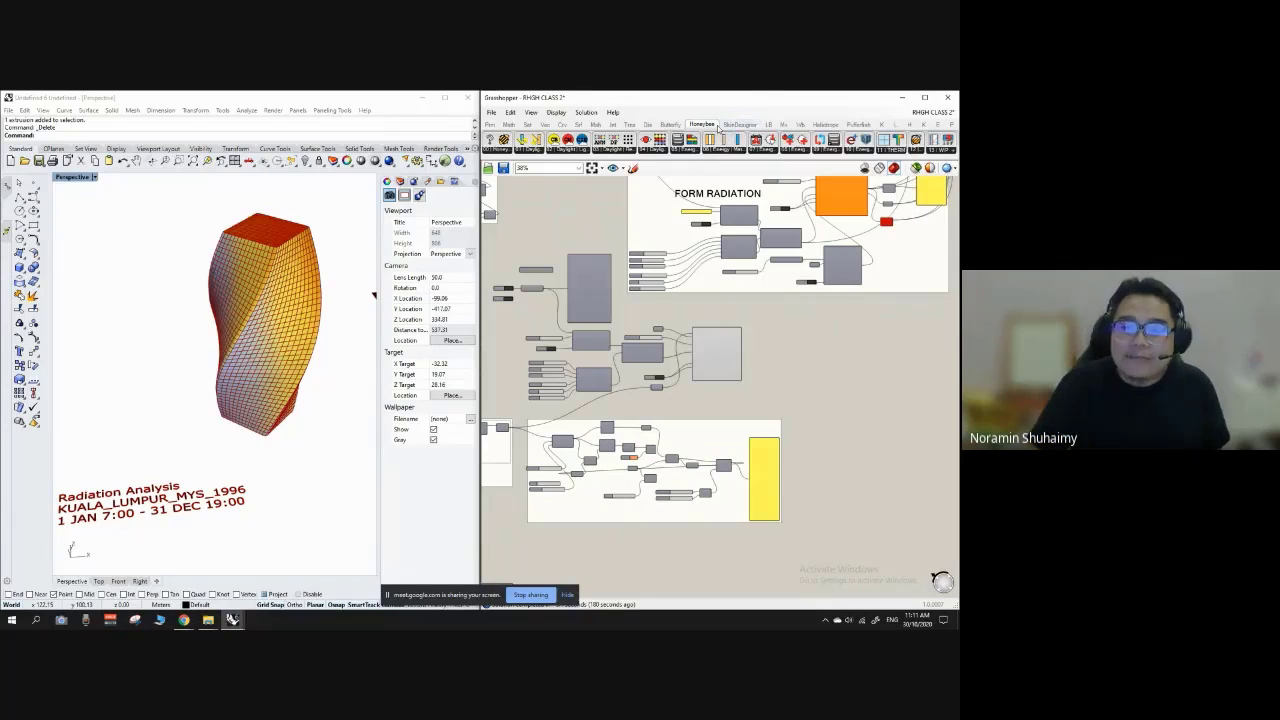
Step: Look through the Butterfly, Honeybee and Ladybug toolsets, including Ladybug's Renewables and EnvironmentalAnalysis components
left_click(740, 124)
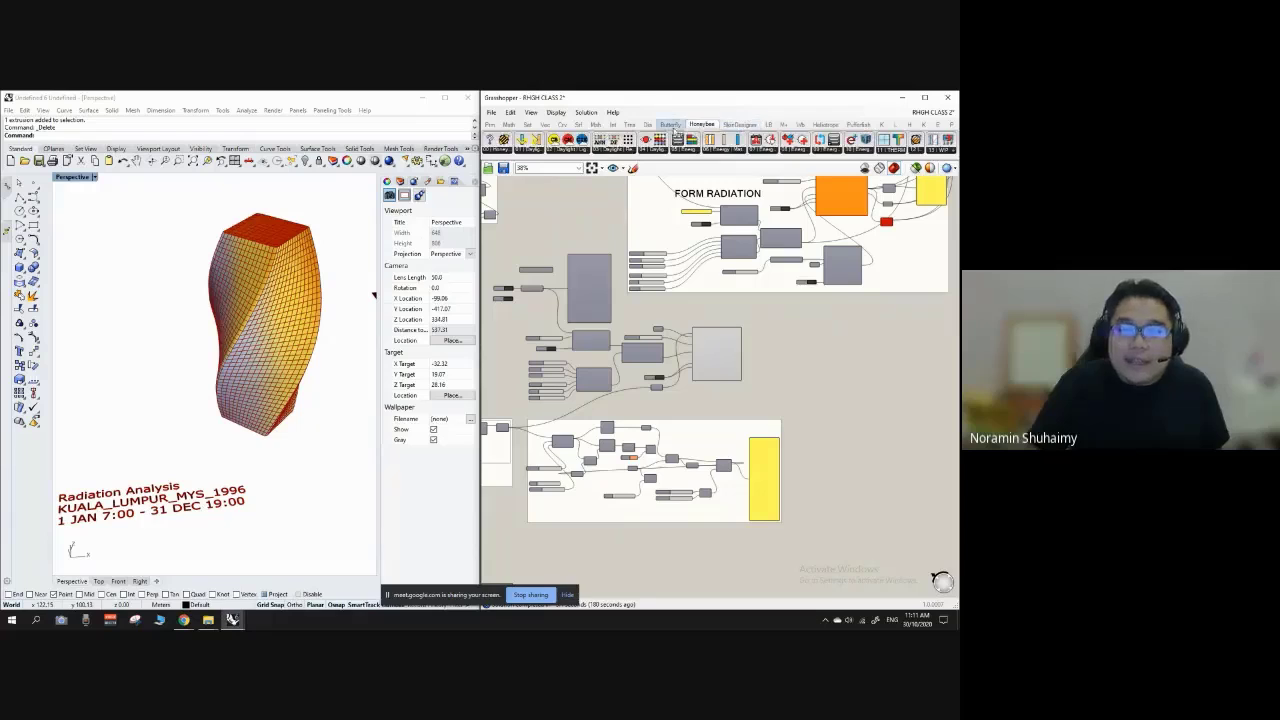
left_click(671, 126)
left_click(770, 126)
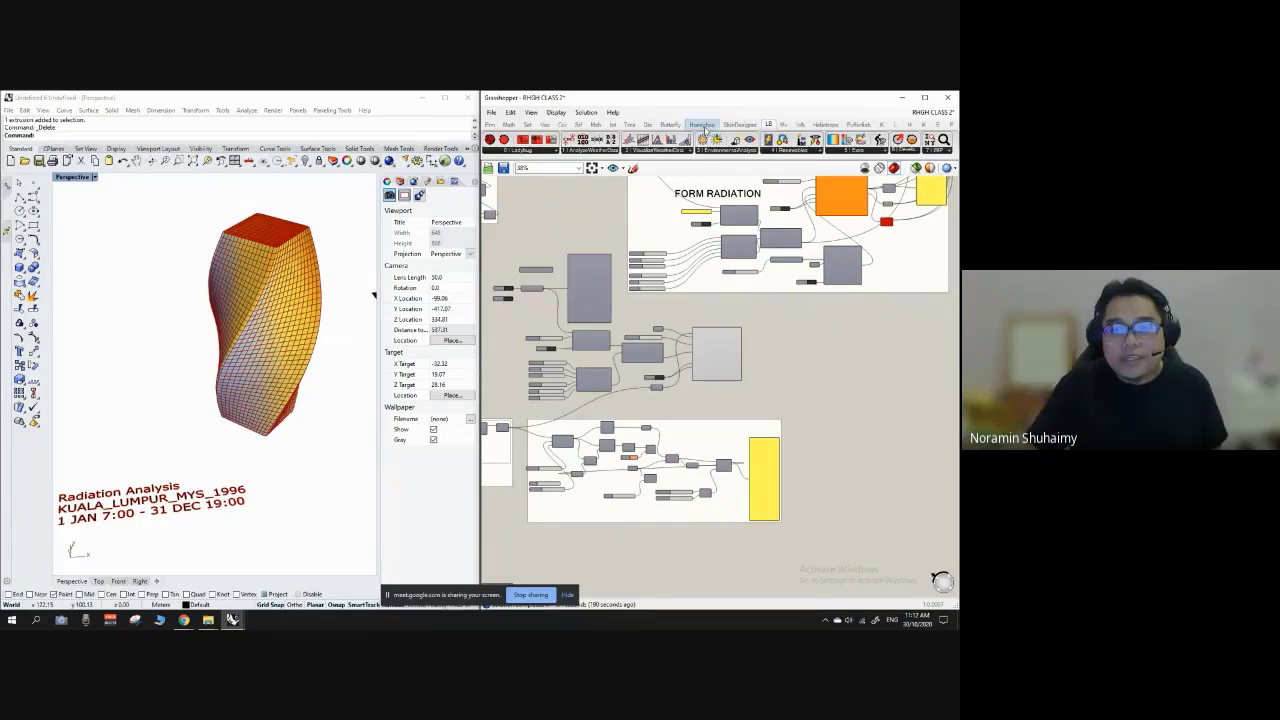
left_click(701, 124)
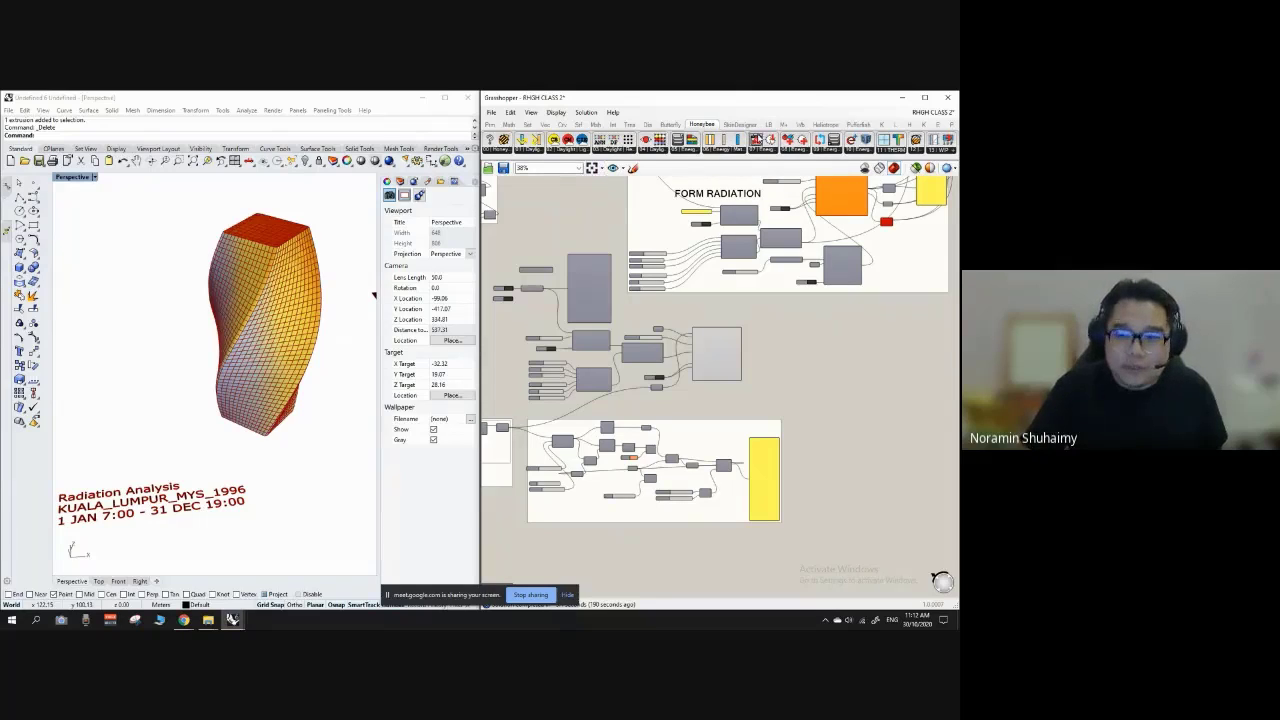
left_click(770, 124)
left_click(775, 151)
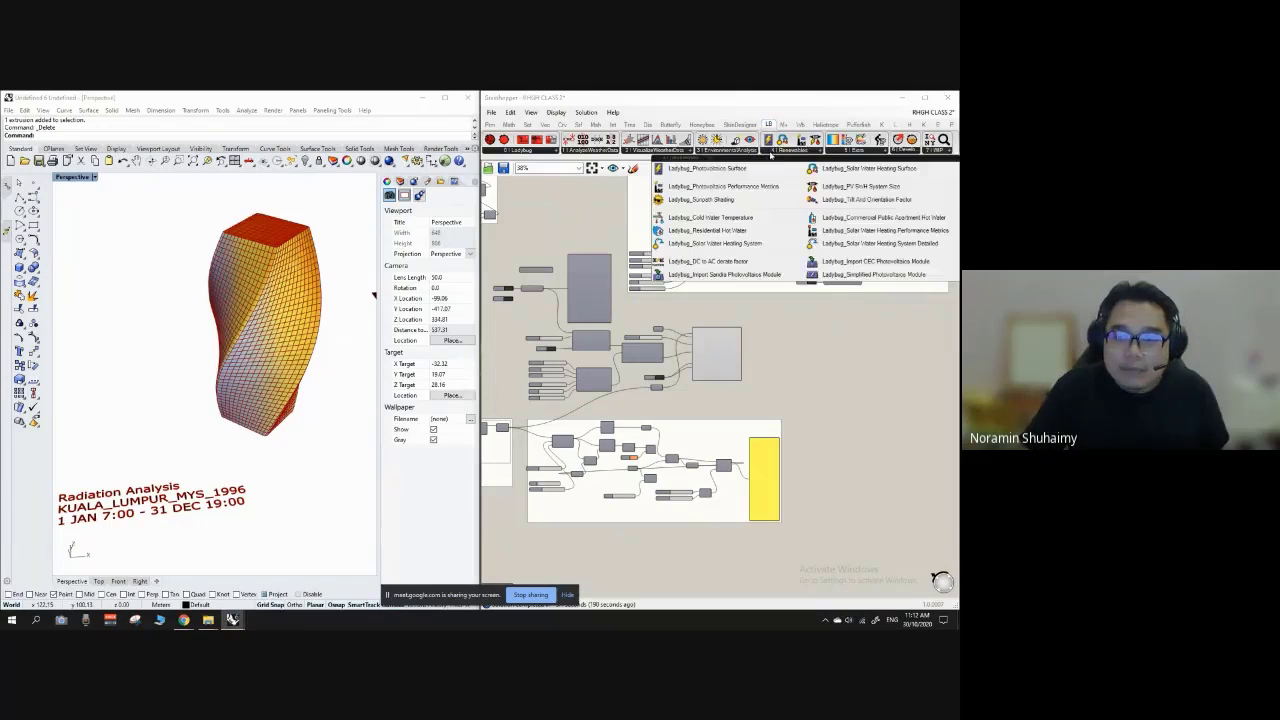
left_click(717, 151)
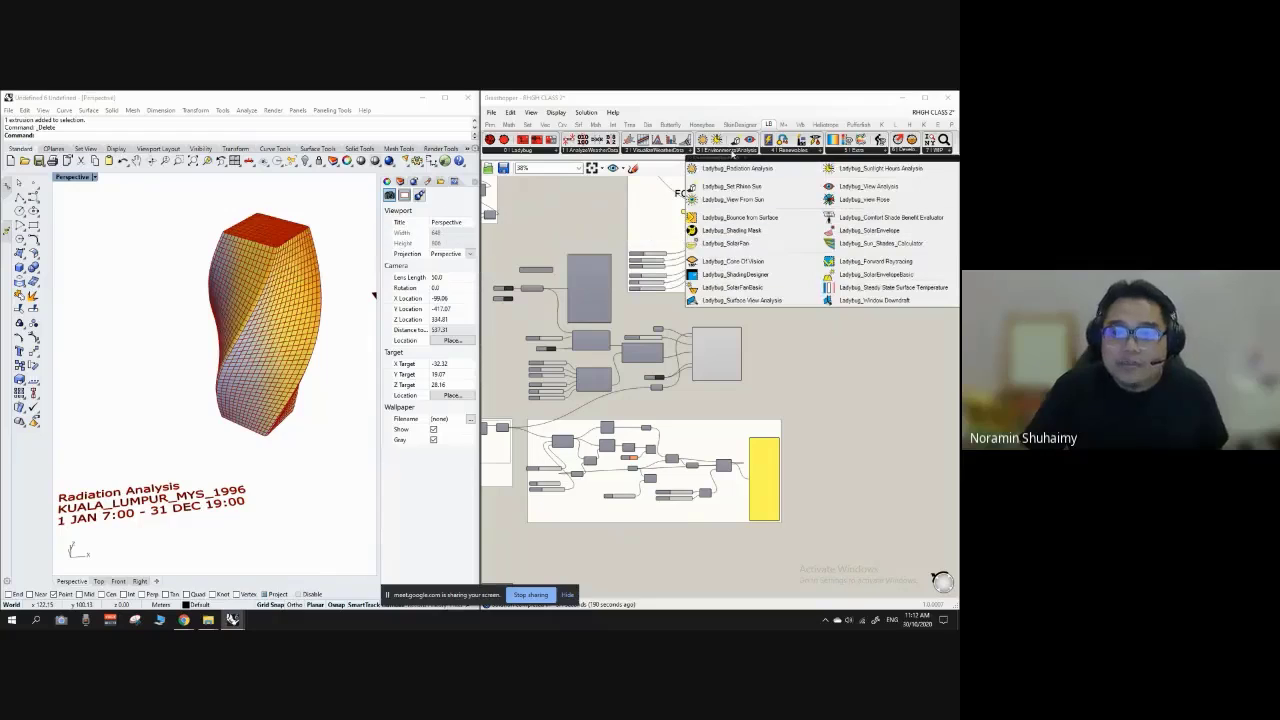
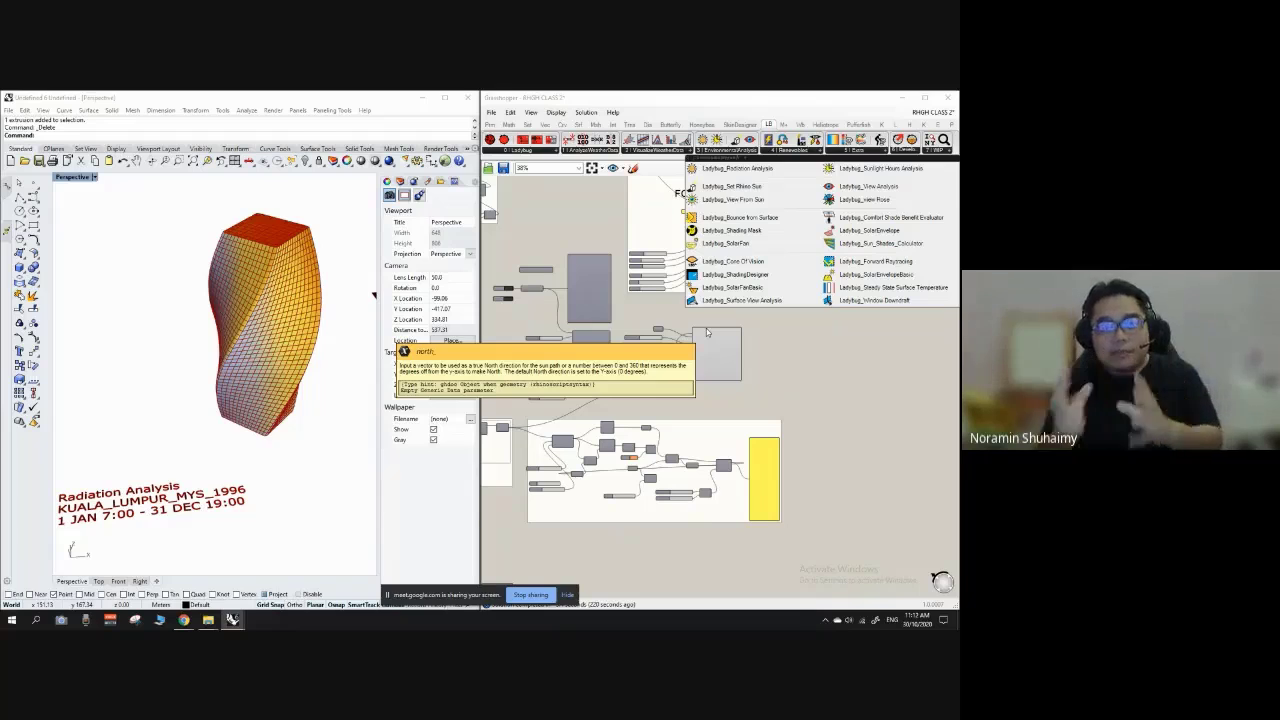
Step: Place a Ladybug View Rose component on the empty canvas beside the radiation analysis component
right_click_drag(277, 335, 300, 302)
scroll(307, 250, "up", 8)
scroll(307, 250, "down", 10)
scroll(728, 328, "down", 1)
scroll(268, 277, "up", 2)
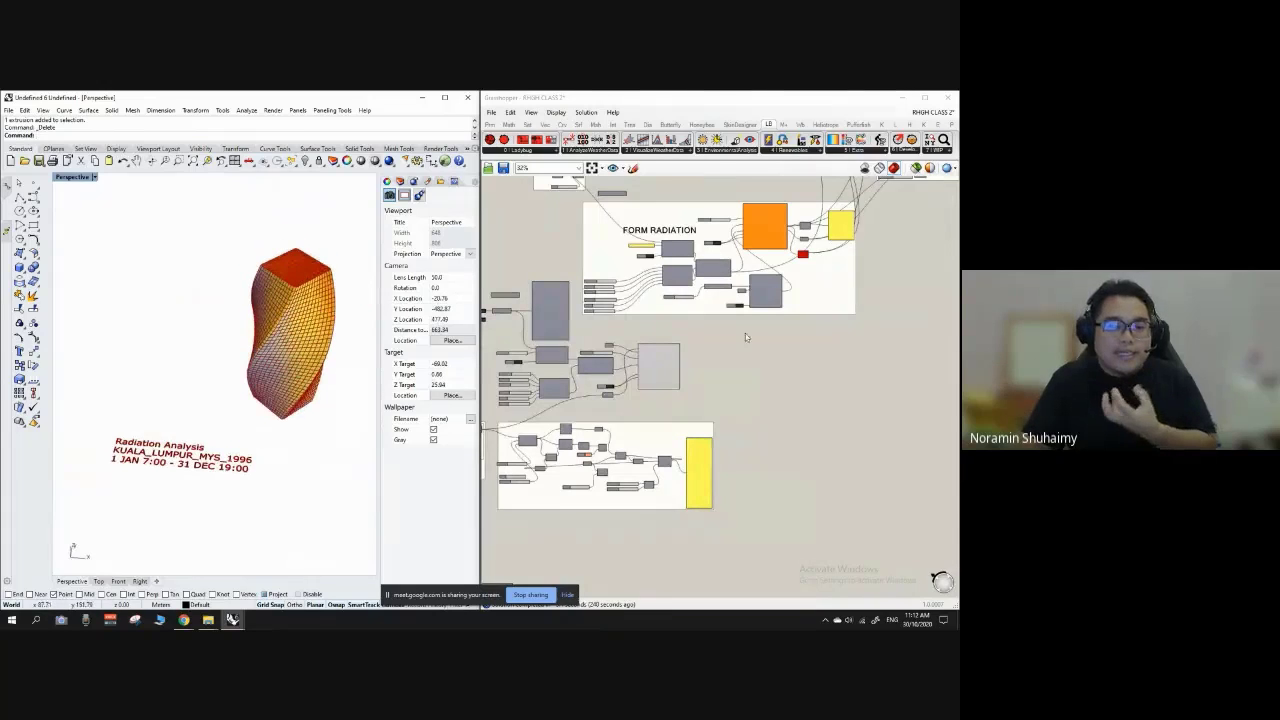
scroll(648, 370, "up", 5)
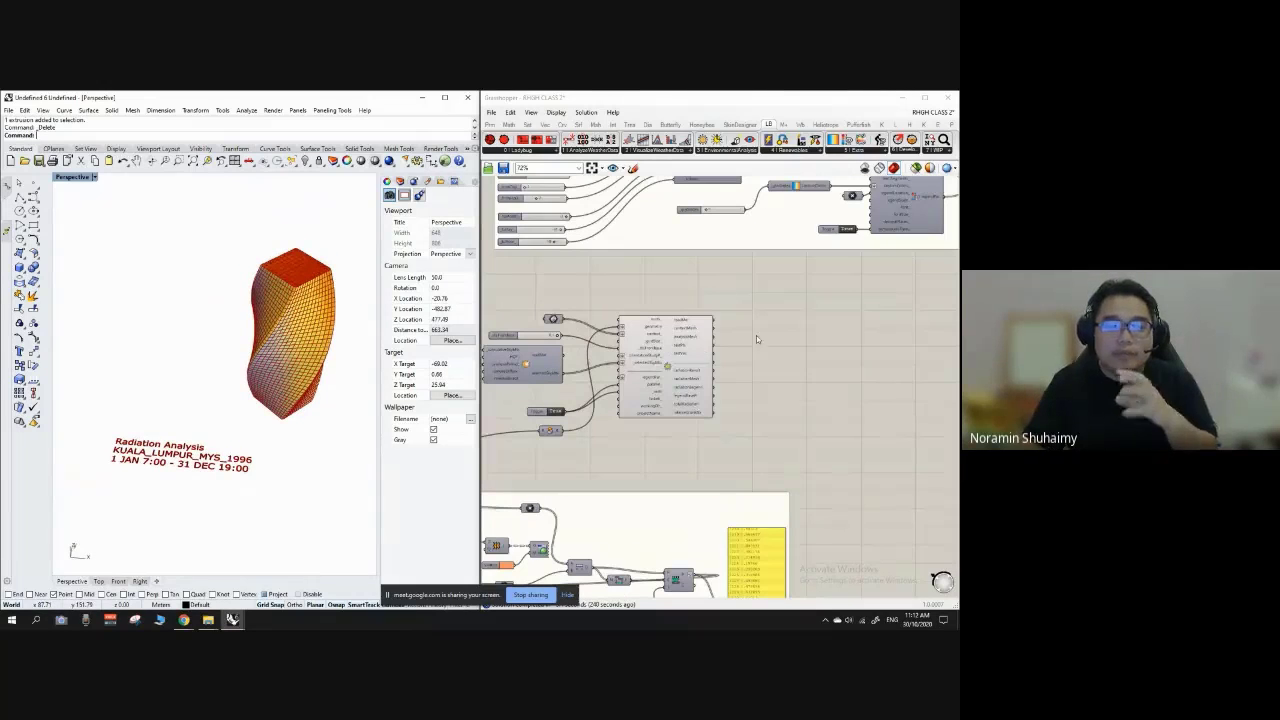
left_click(731, 150)
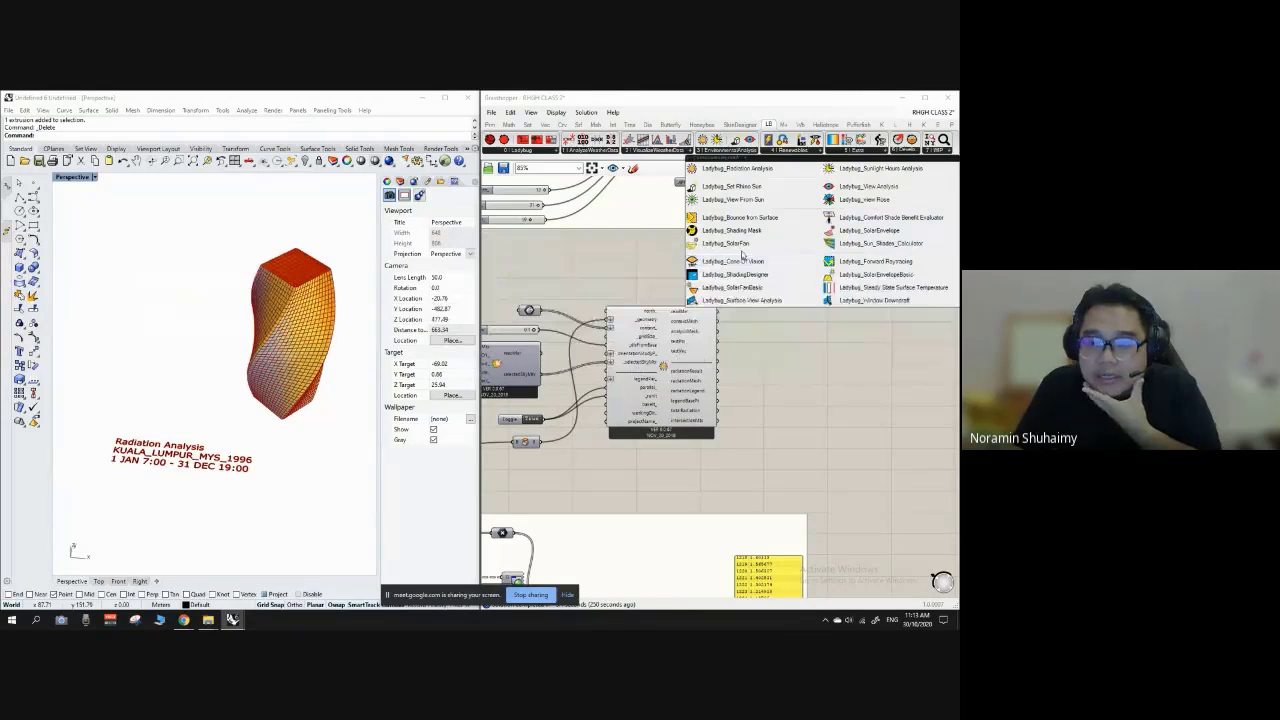
left_click(866, 200)
left_click(823, 362)
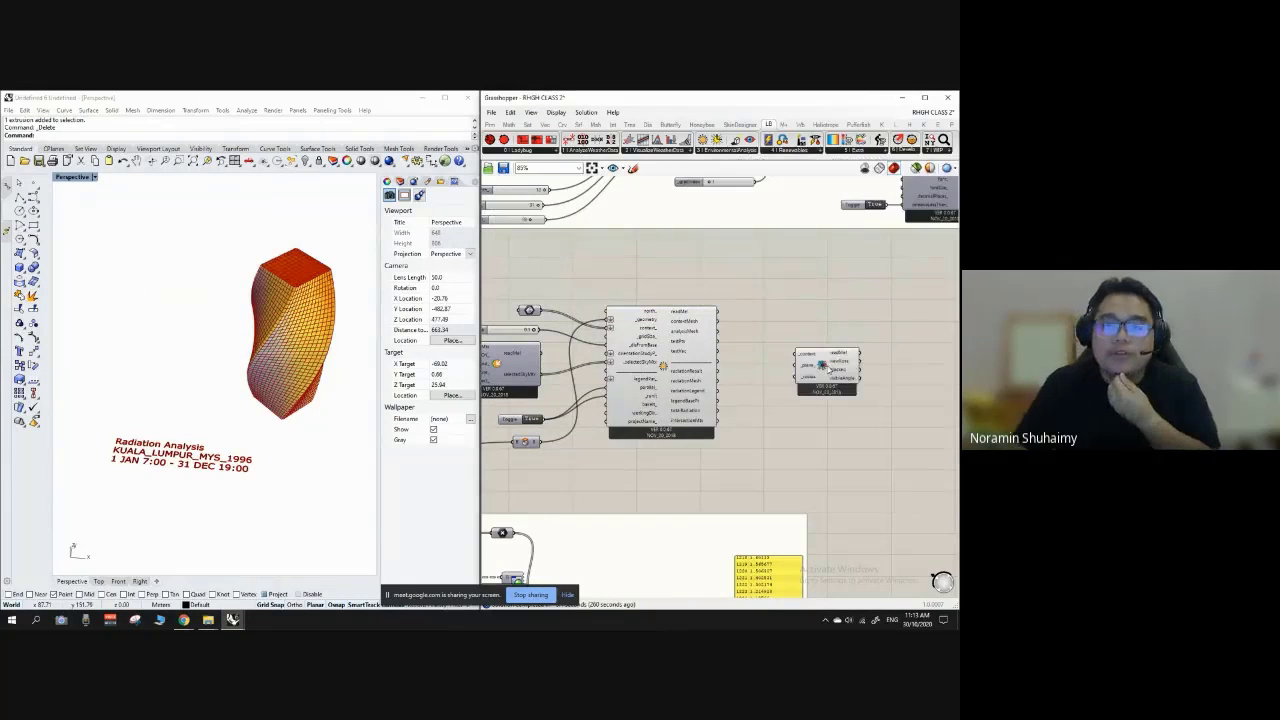
Step: Move the View Rose component up, closer to the radiation analysis component, and read its description
scroll(800, 340, "up", 3)
scroll(745, 297, "down", 1)
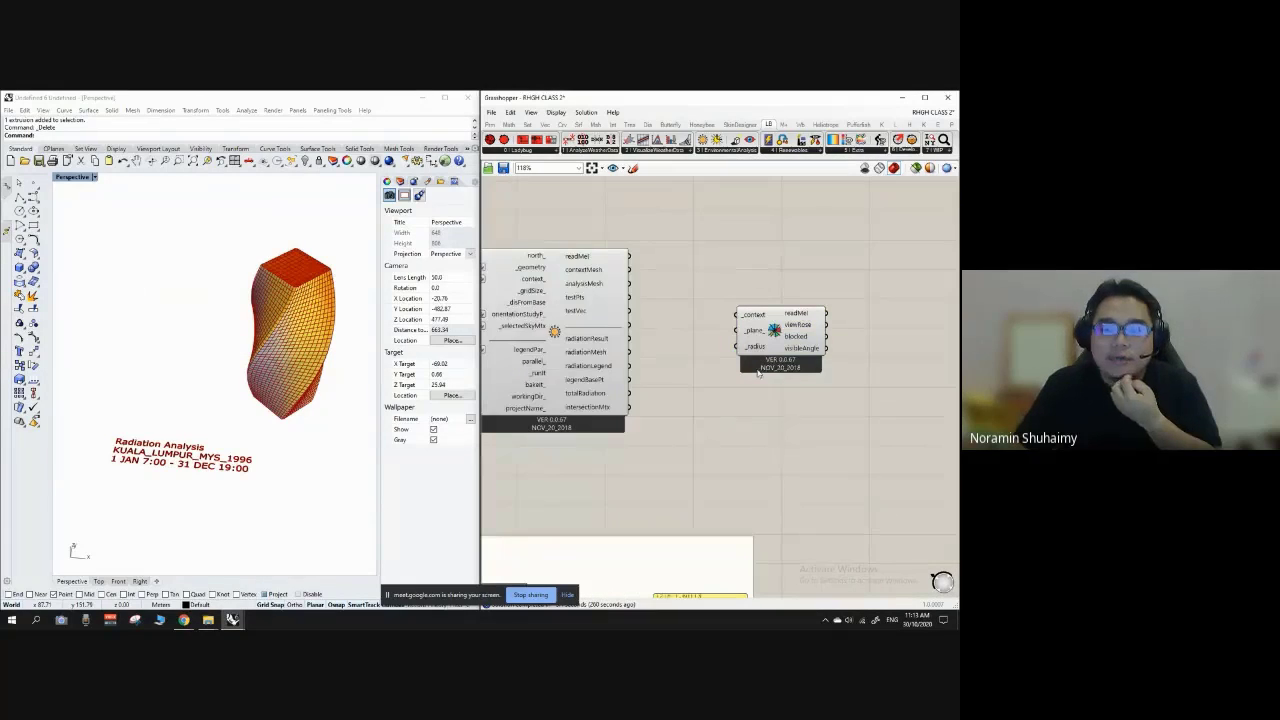
scroll(750, 290, "up", 1)
left_click_drag(772, 298, 741, 272)
left_click(660, 268)
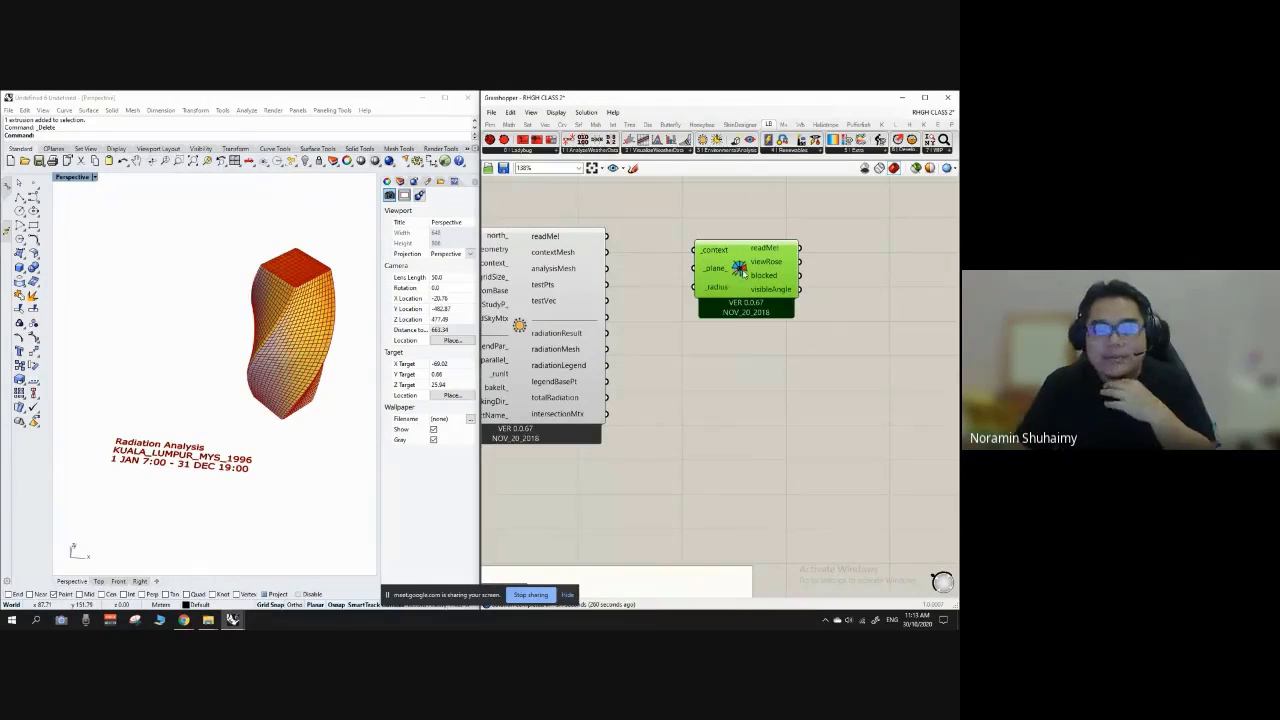
left_click(797, 346)
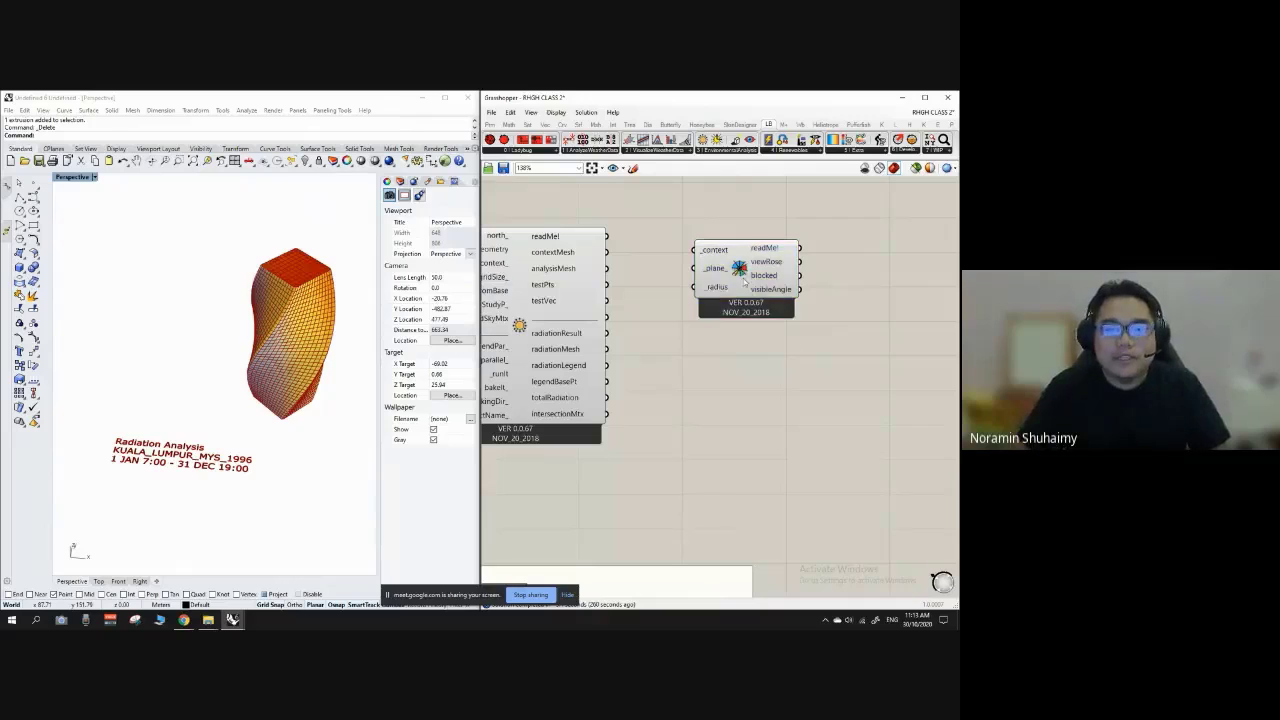
left_click(742, 274)
scroll(738, 268, "down", 2)
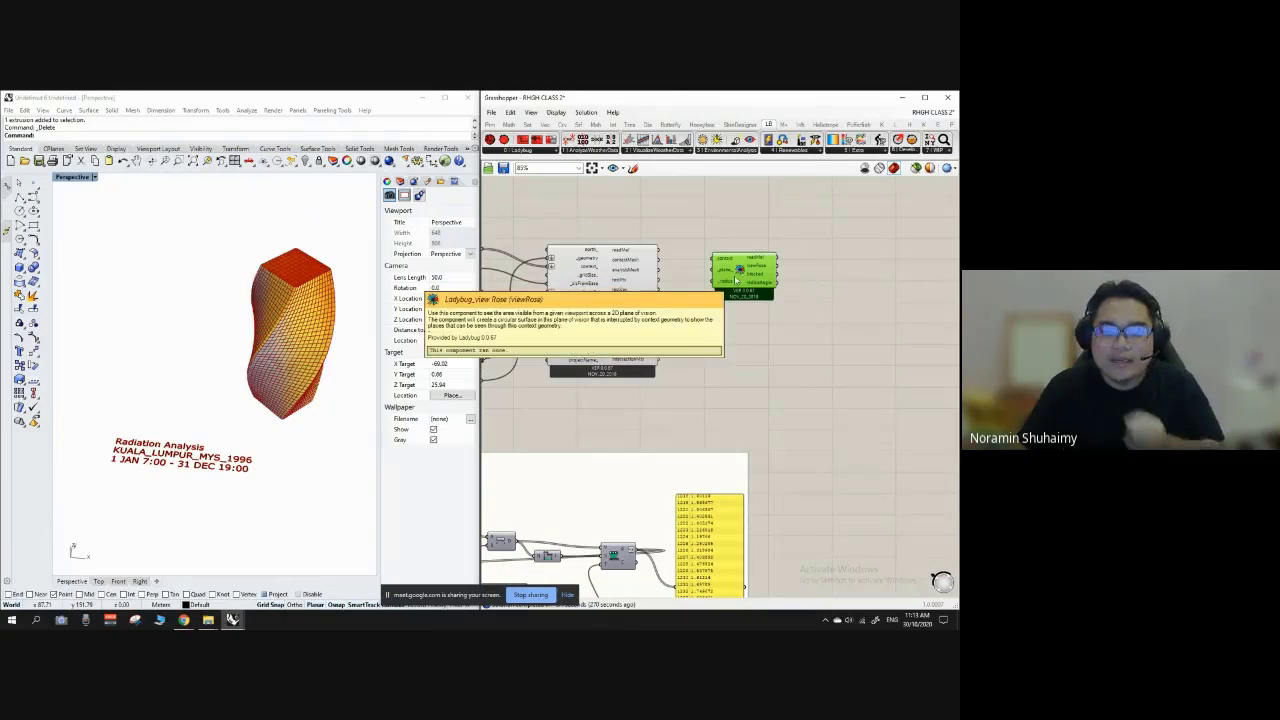
scroll(748, 346, "down", 2)
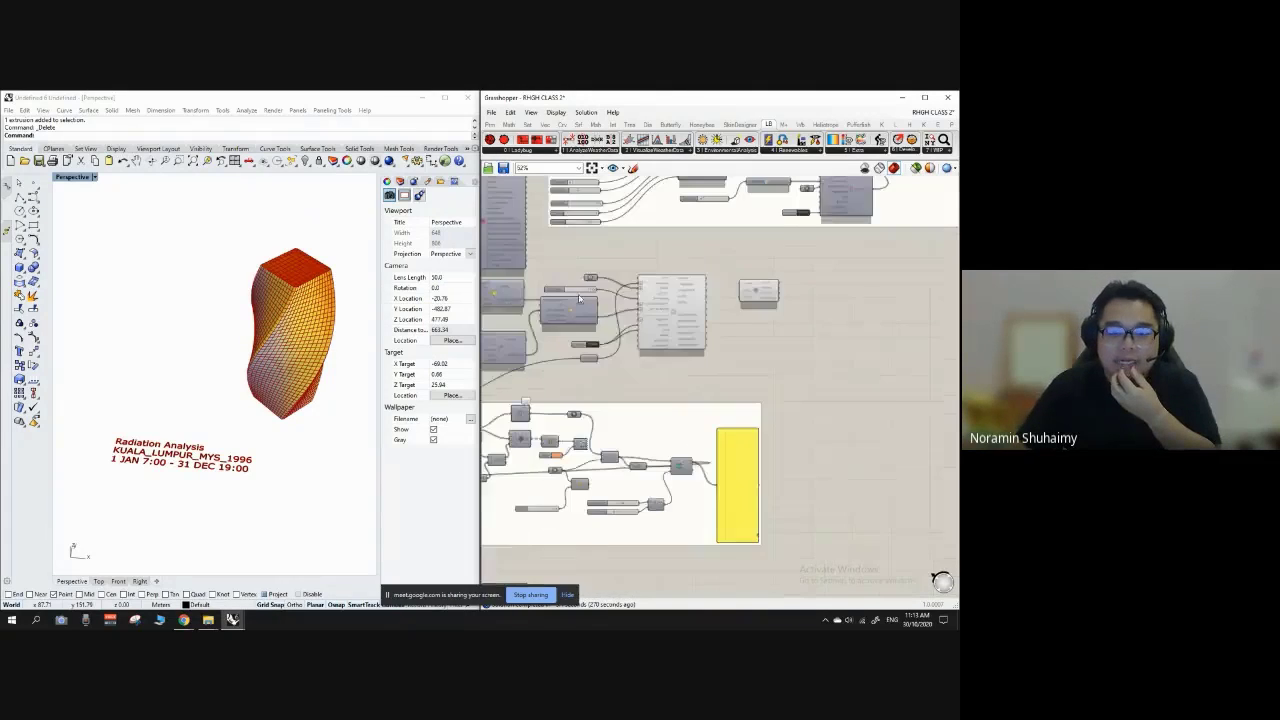
Step: Turn on the preview of the context Brep parameter and view the box buildings around the tower from above and the side
scroll(599, 271, "up", 2)
left_click(597, 268)
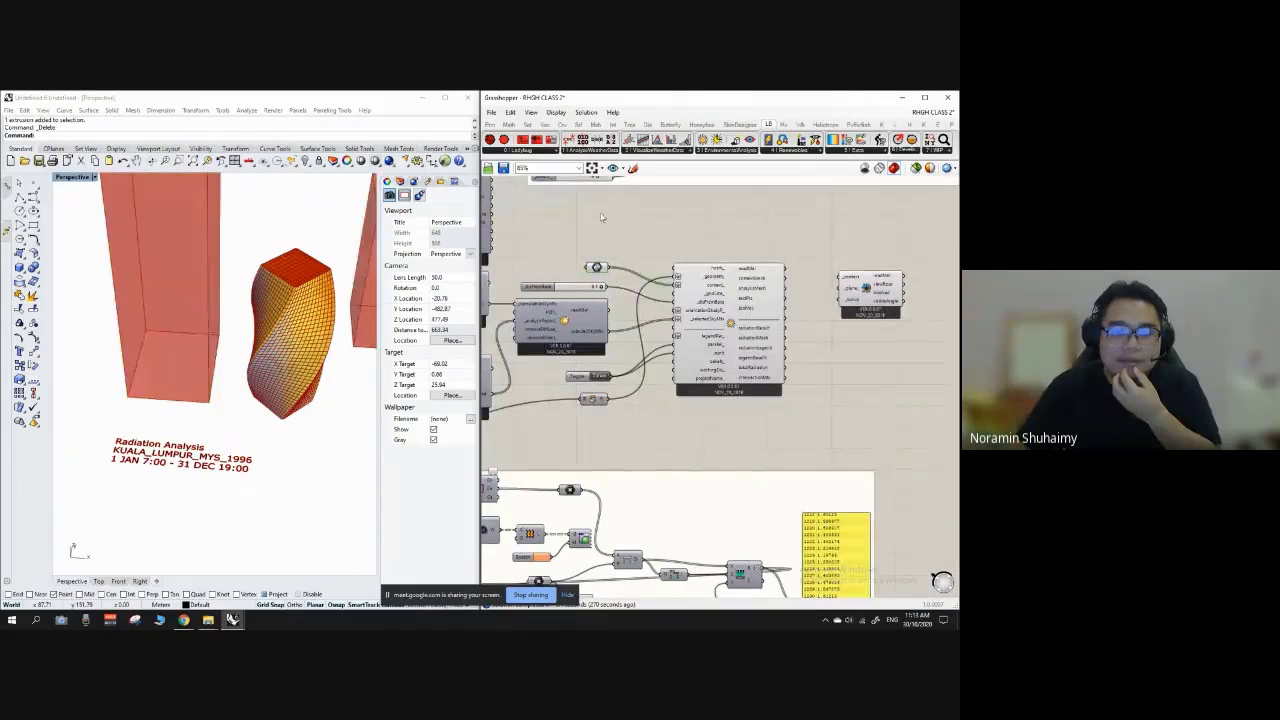
scroll(243, 330, "down", 4)
scroll(232, 332, "up", 4)
mouse_move(243, 329)
right_mouse_down()
mouse_move(206, 306)
mouse_move(234, 266)
mouse_move(231, 338)
right_mouse_up()
scroll(206, 306, "up", 2)
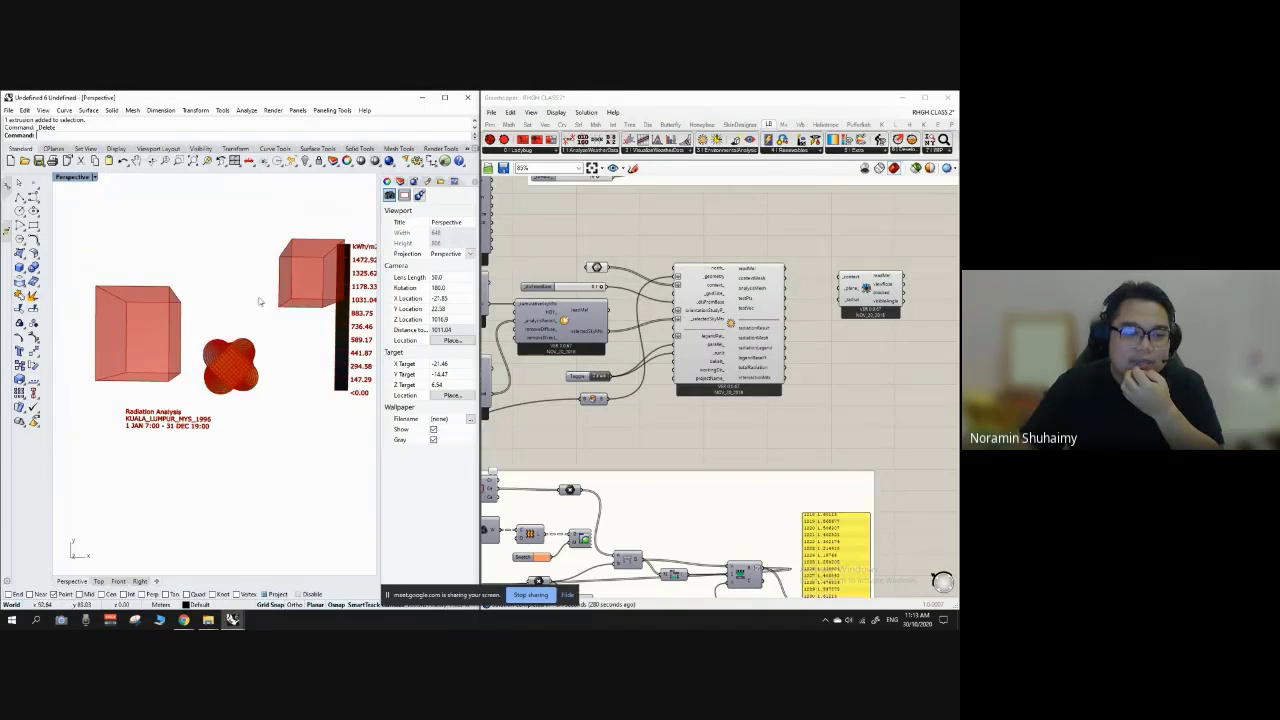
scroll(208, 400, "up", 4)
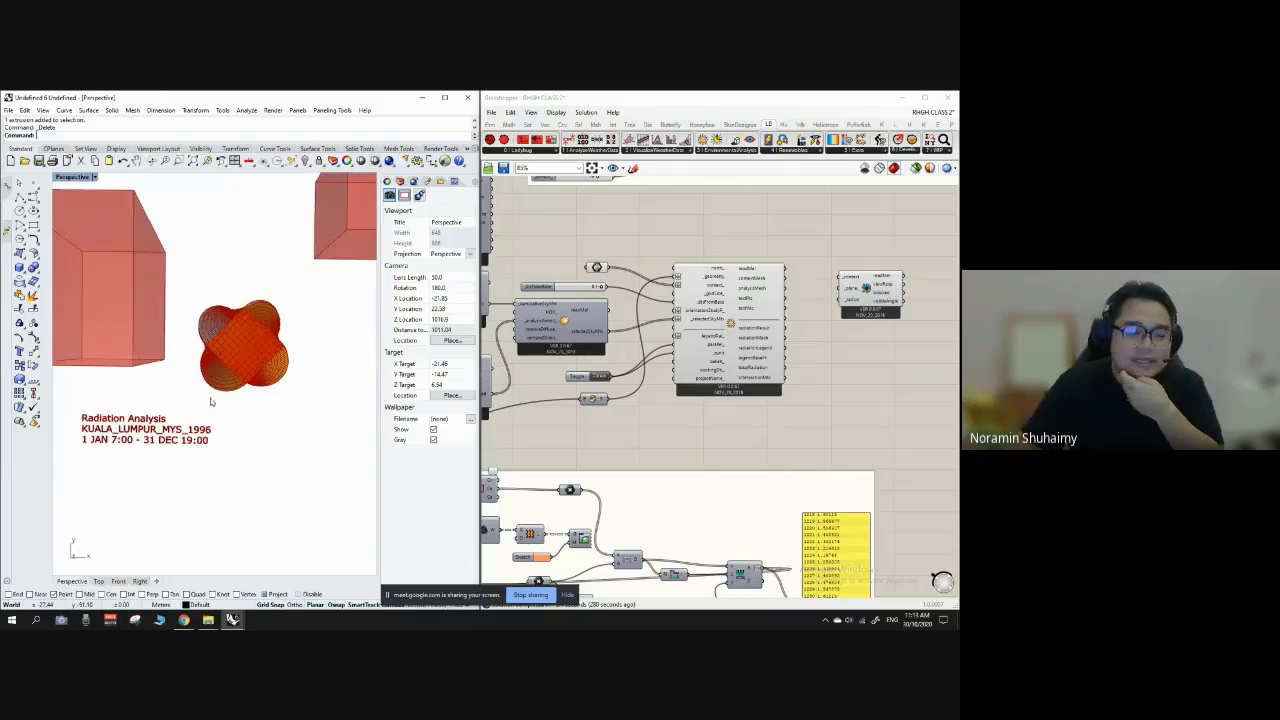
right_click_drag(209, 404, 230, 312)
Step: Delete the View Rose component and look over Ladybug's EnvironmentalAnalysis and VisualizeWeatherData components
scroll(942, 288, "up", 3)
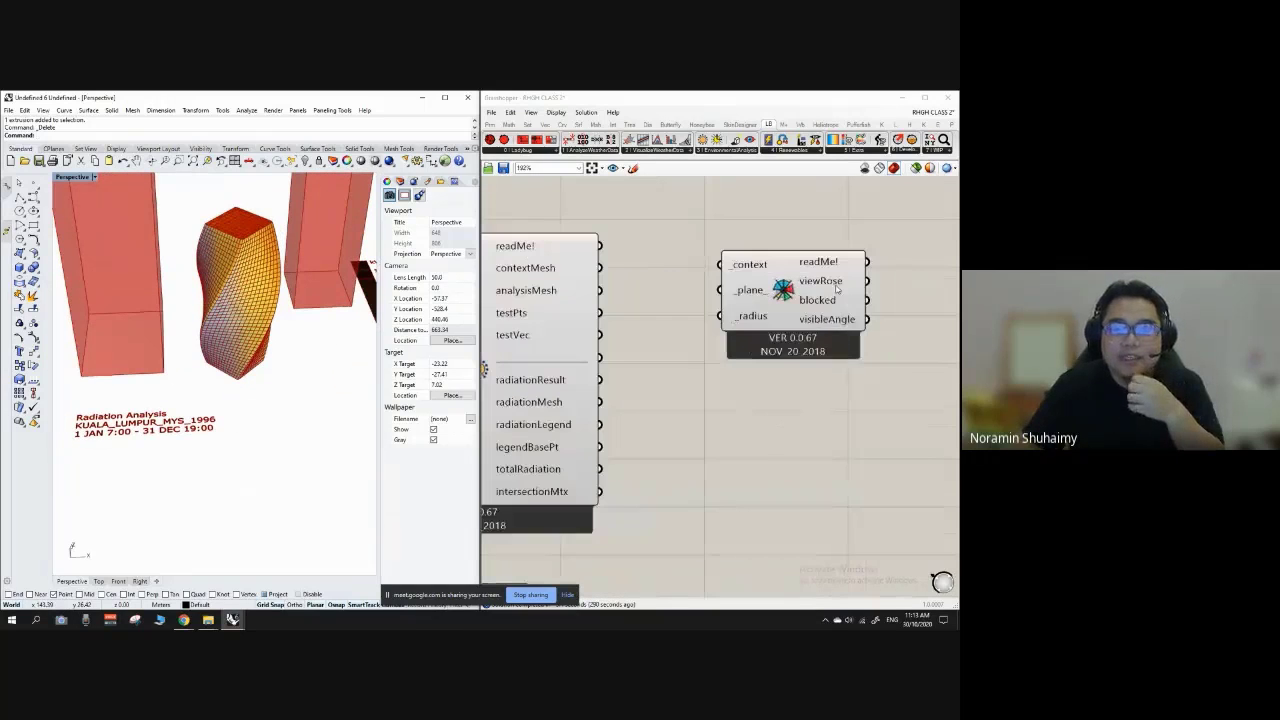
scroll(830, 283, "down", 3)
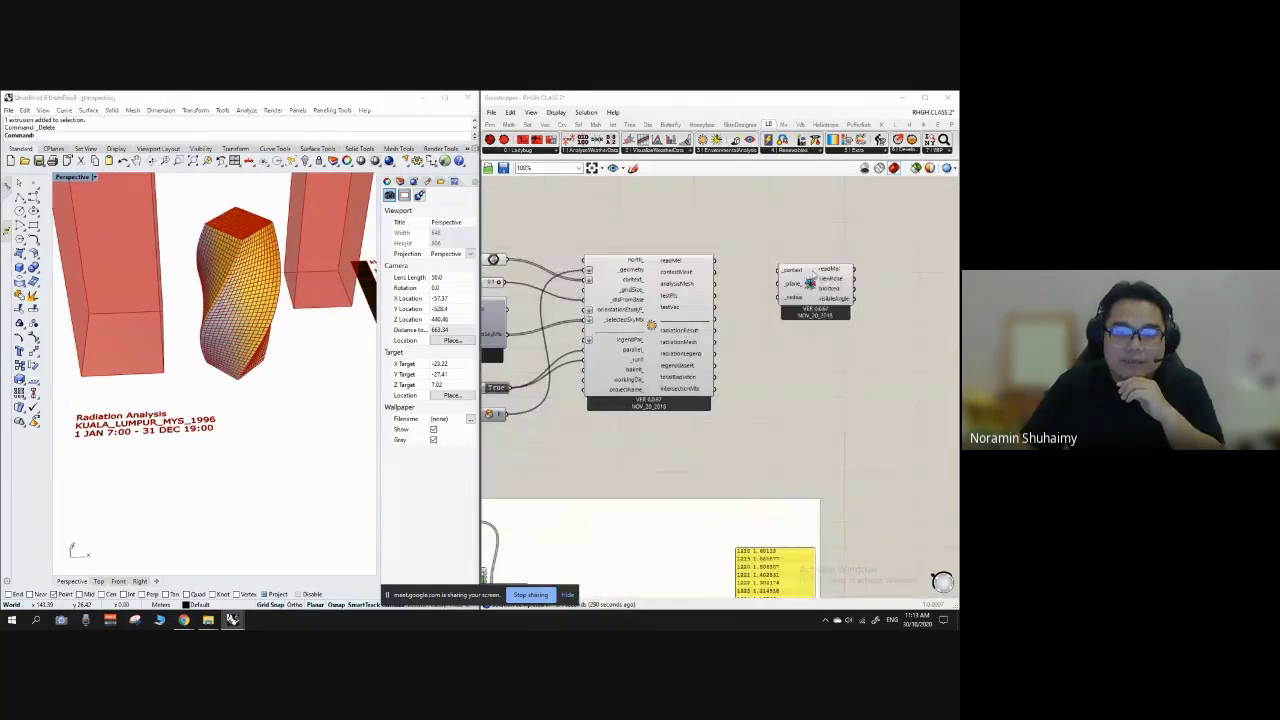
left_click_drag(828, 285, 703, 209)
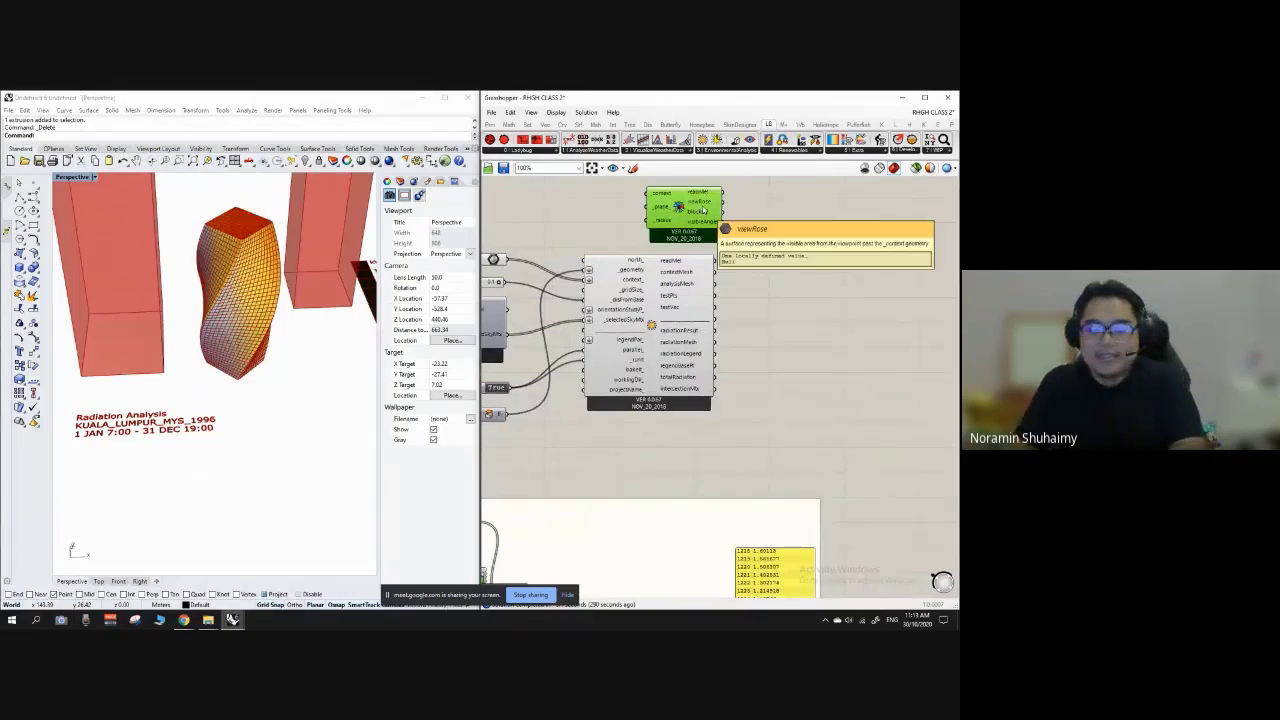
key("Delete")
left_click(733, 150)
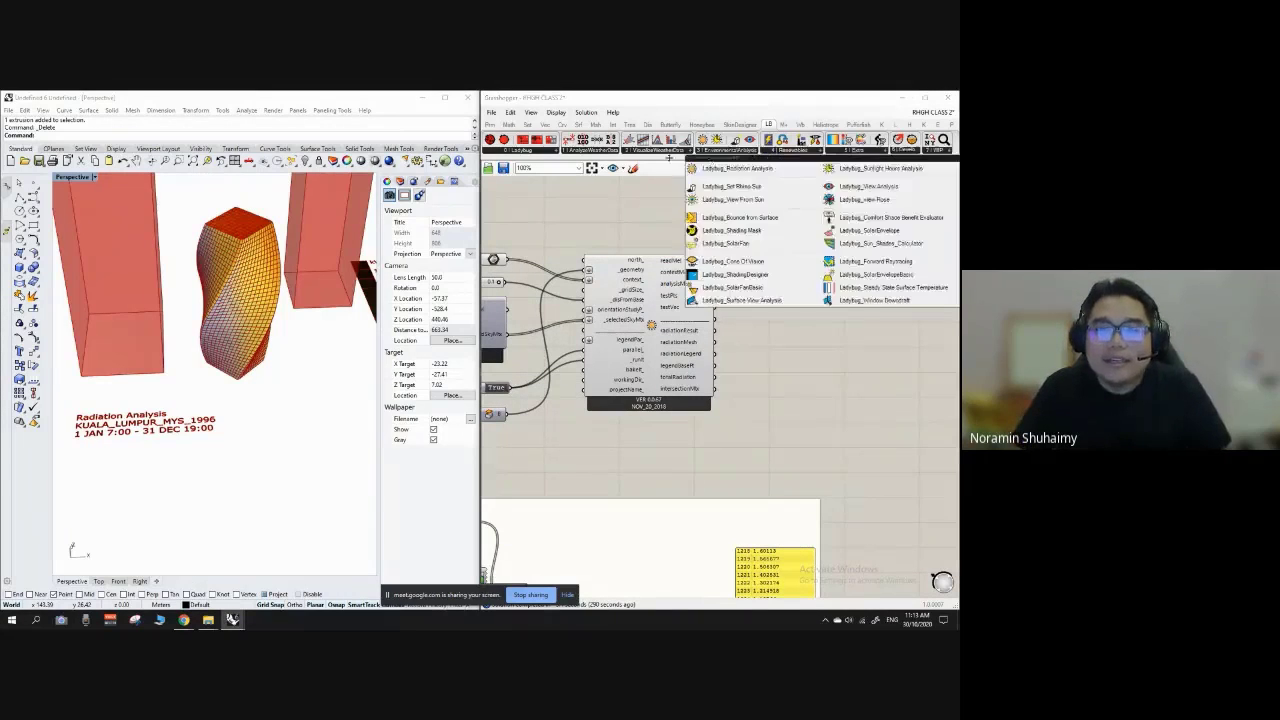
left_click(662, 150)
mouse_move(830, 243)
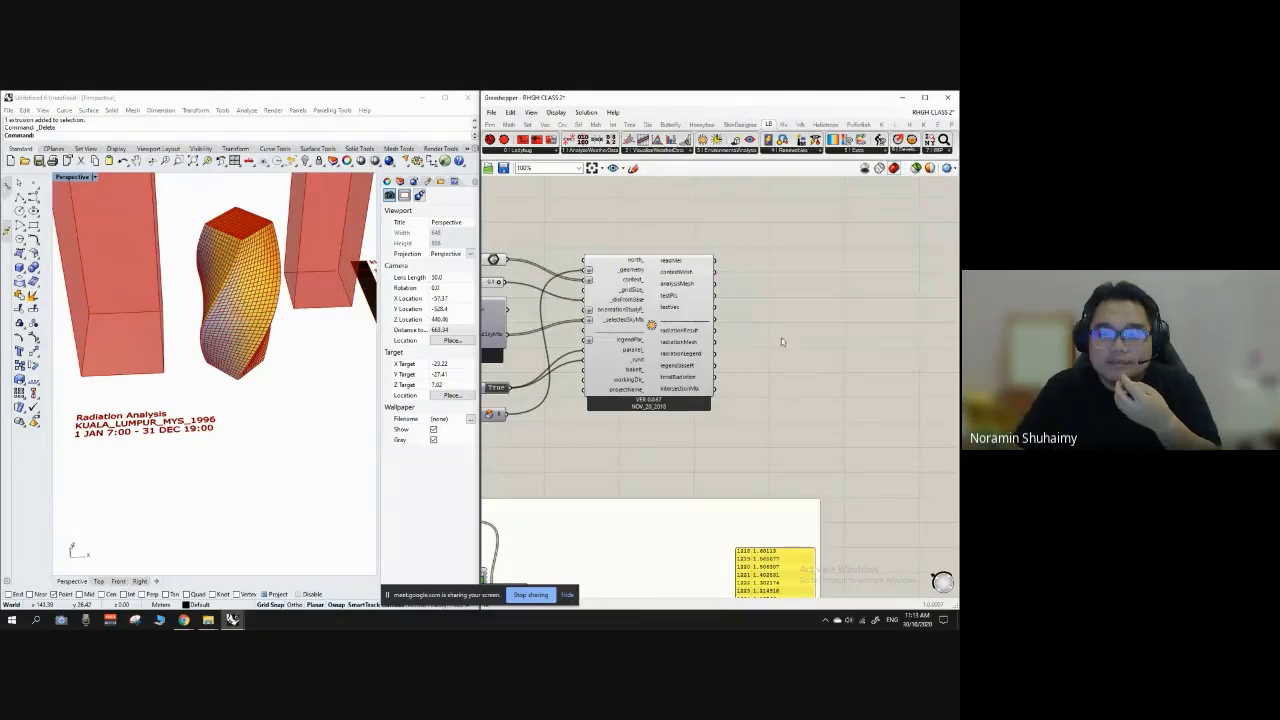
Step: Look over the canvas from the tower's radiation analysis up to the Form Radiation group
scroll(781, 337, "down", 2)
right_click_drag(315, 352, 280, 334)
scroll(672, 355, "down", 3)
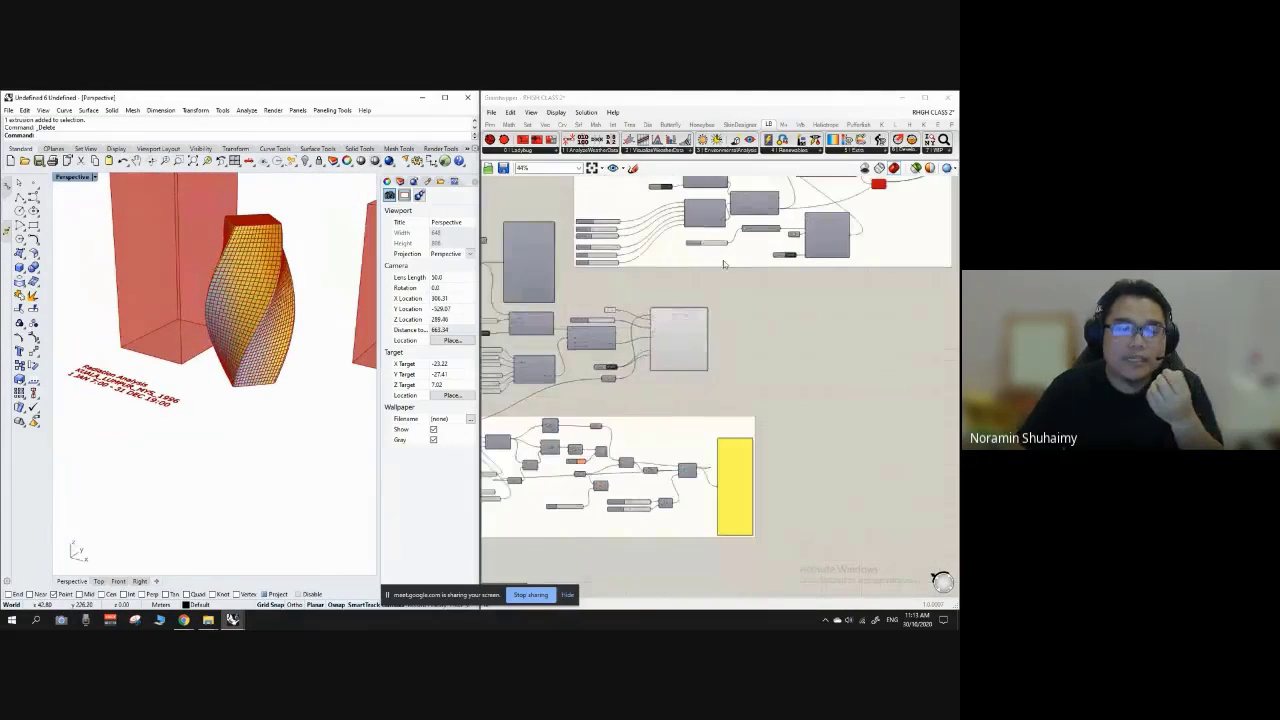
scroll(723, 260, "up", 1)
right_click_drag(723, 260, 694, 350)
scroll(694, 350, "up", 1)
scroll(682, 313, "down", 2)
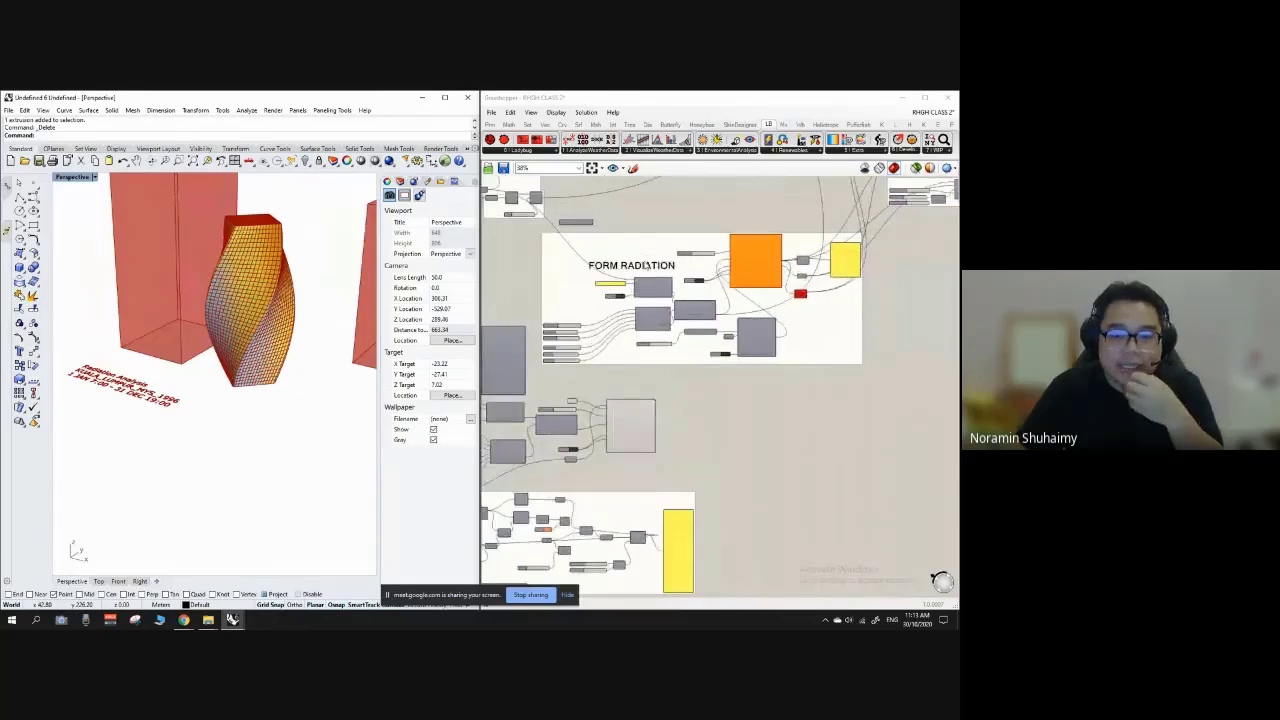
scroll(690, 300, "up", 3)
Step: Examine the radiation colours on the tower's faces next to the neighbouring box building, up close and from several angles
mouse_move(291, 294)
right_mouse_down()
mouse_move(258, 294)
mouse_move(272, 329)
mouse_move(293, 333)
mouse_move(280, 316)
right_mouse_up()
right_click_drag(216, 325, 303, 343)
left_click(252, 284)
scroll(240, 325, "up", 2)
scroll(289, 333, "down", 4)
scroll(259, 322, "up", 3)
scroll(639, 292, "down", 2)
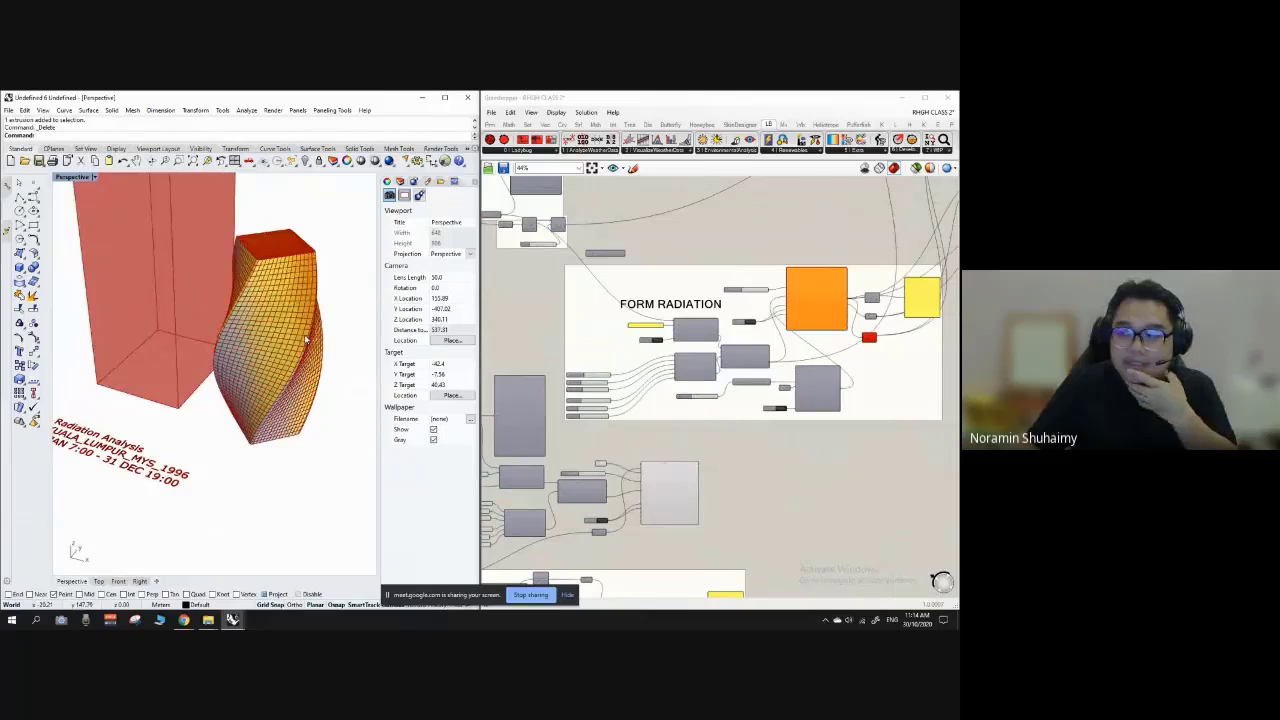
right_click_drag(232, 323, 290, 352)
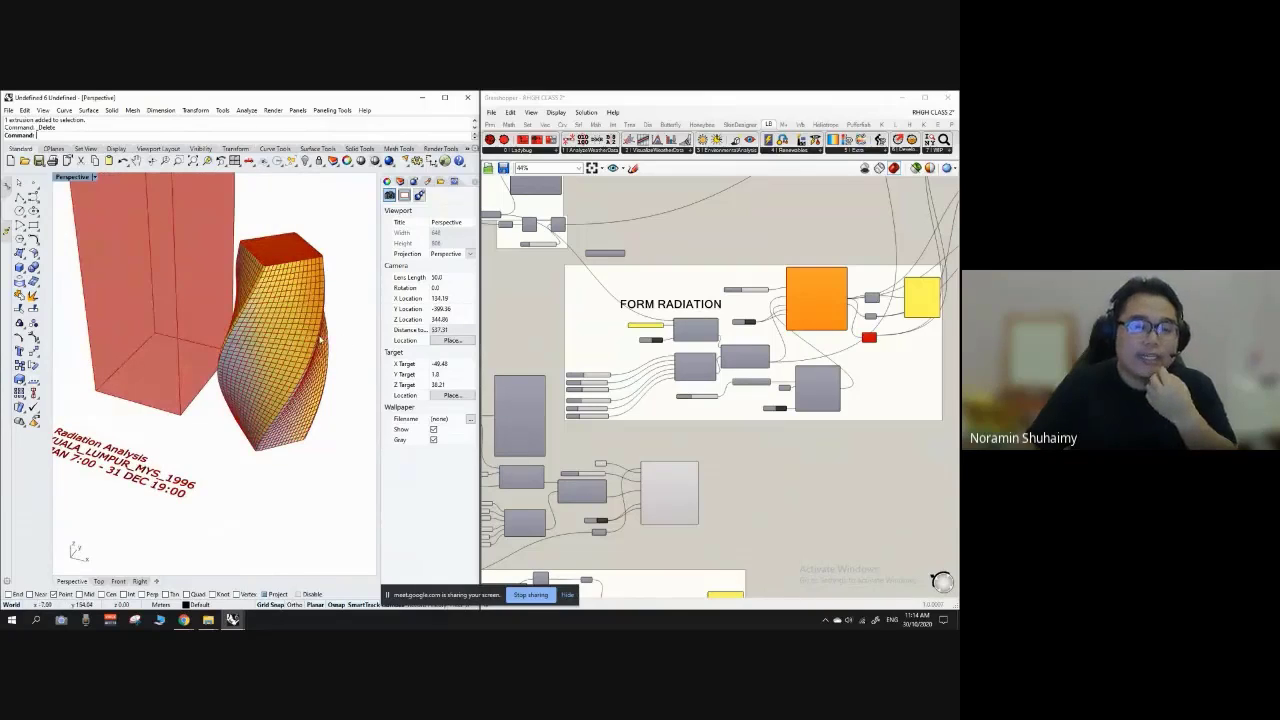
right_click_drag(316, 328, 302, 321)
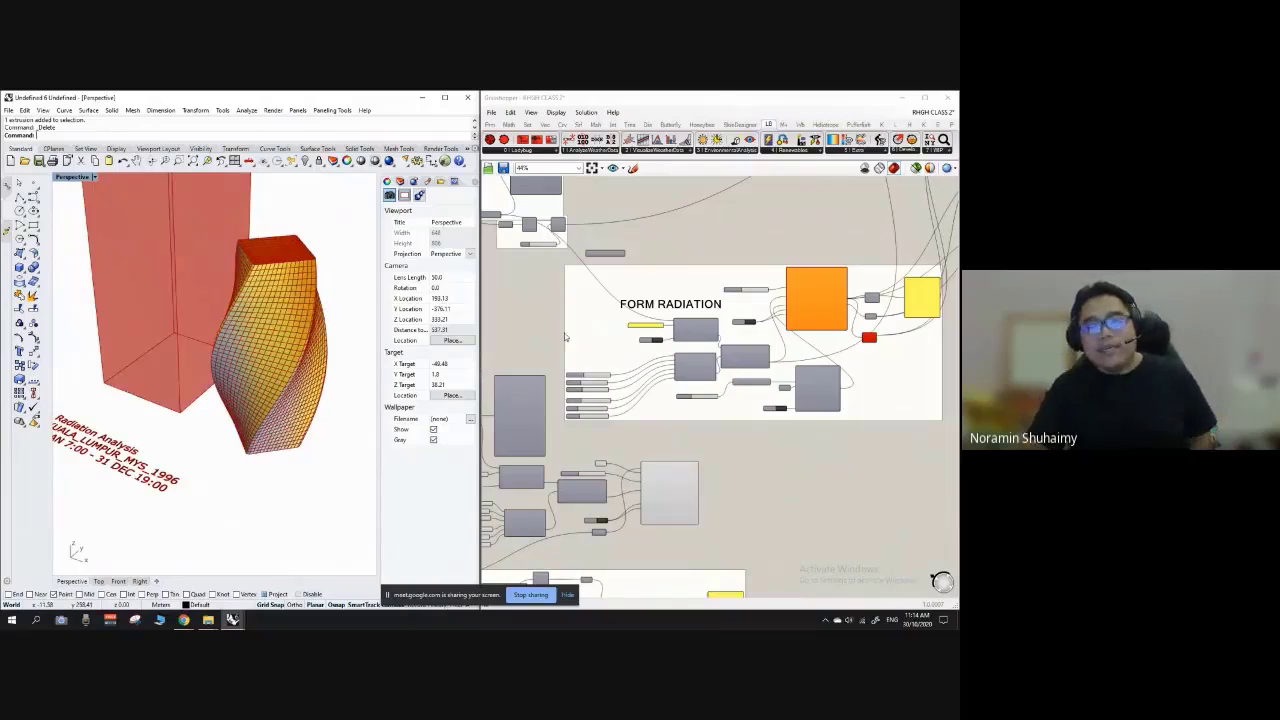
Step: Move the Form Radiation group up beside the Analysis group, in line with its connected result groups
scroll(750, 408, "down", 2)
scroll(693, 388, "down", 2)
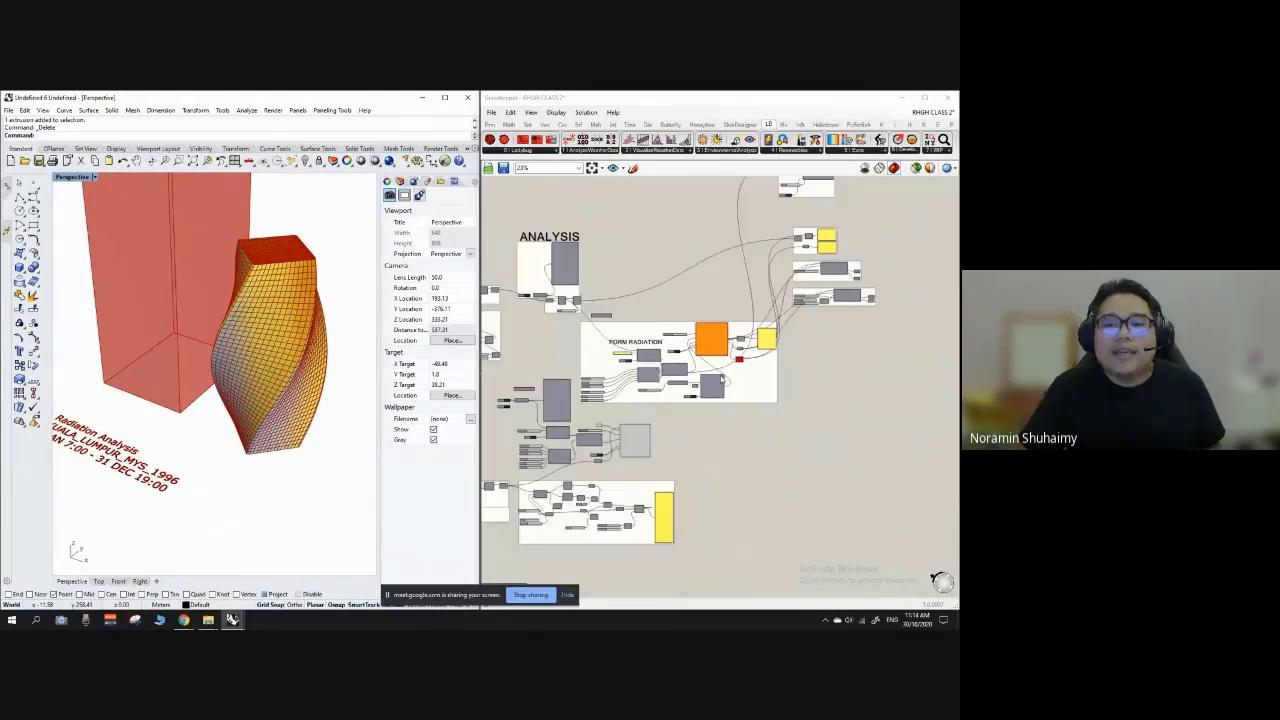
left_click_drag(693, 388, 753, 294)
left_click(766, 388)
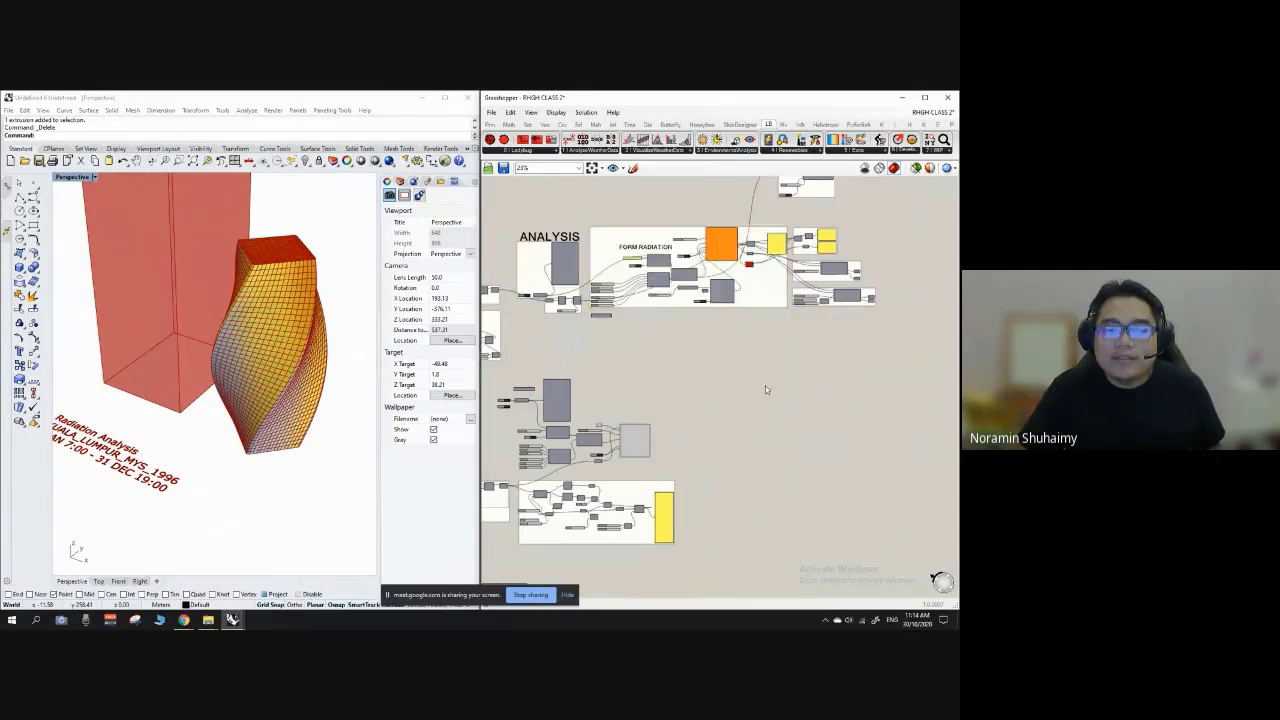
Step: Align the three small result groups in a column beside the Form Radiation group
scroll(836, 239, "up", 4)
left_click(790, 265)
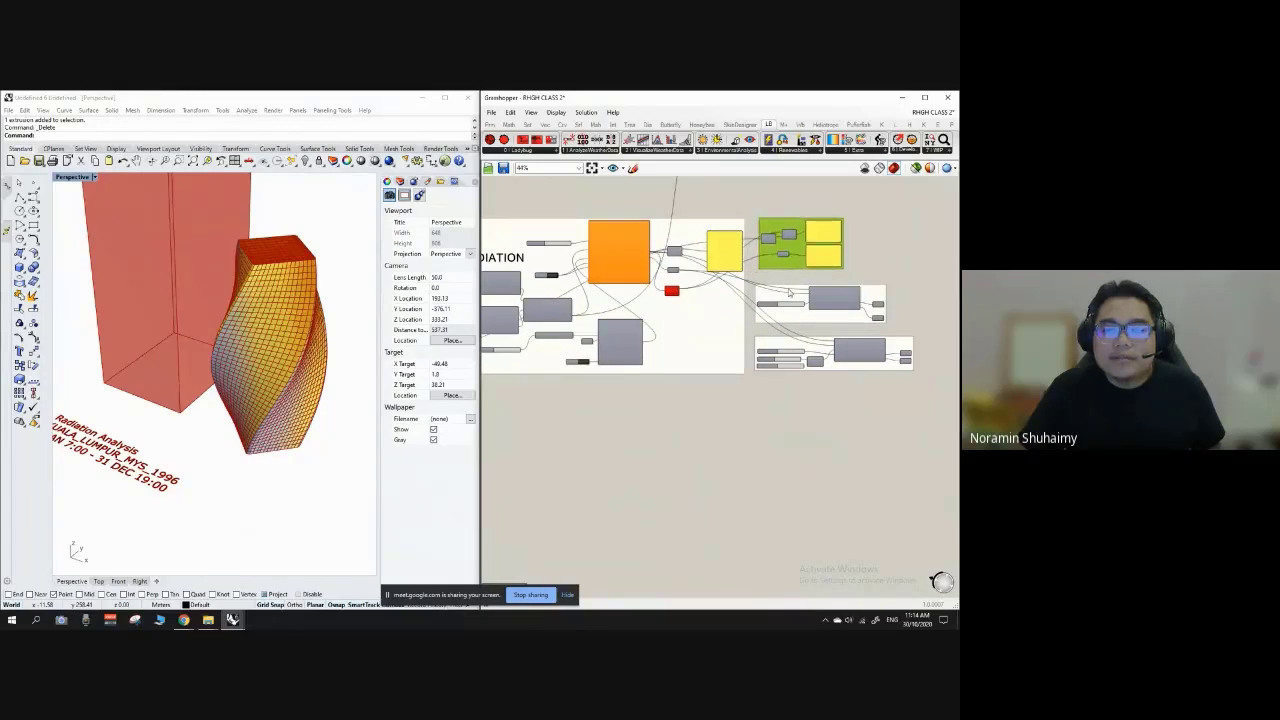
left_click_drag(789, 312, 802, 343)
left_click(794, 376)
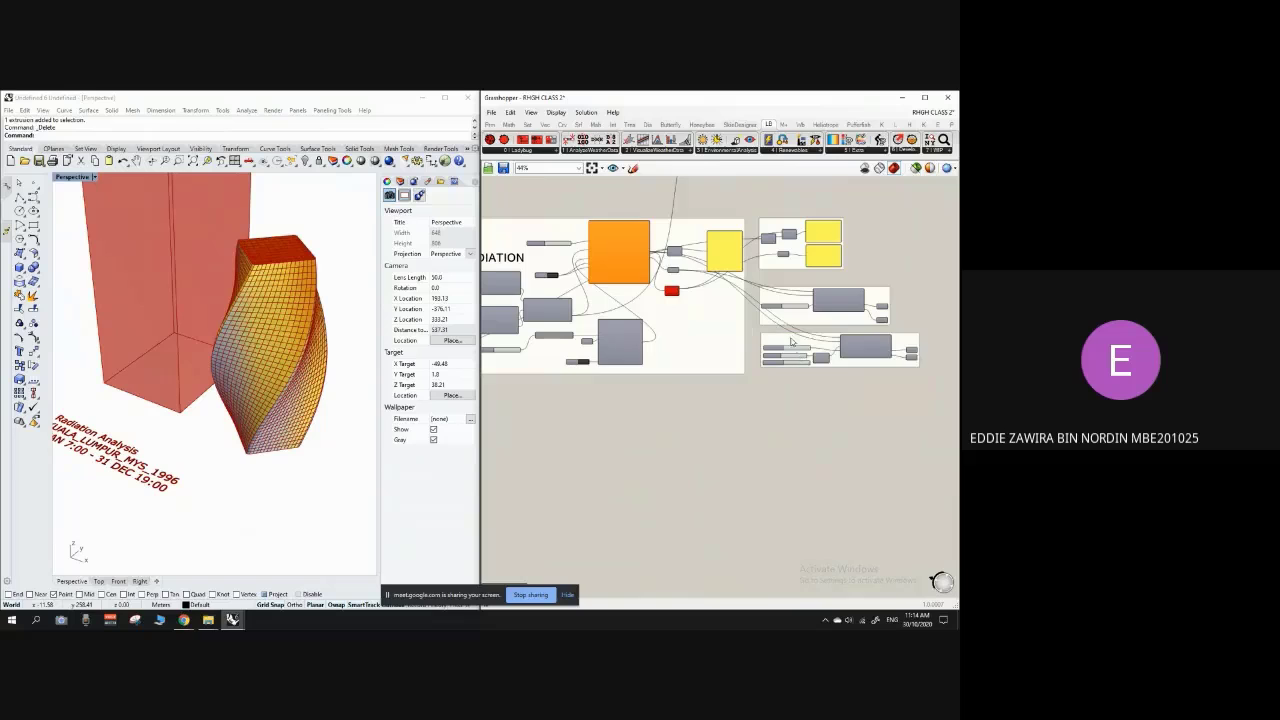
left_click(791, 342)
left_click(786, 400)
scroll(650, 292, "down", 2)
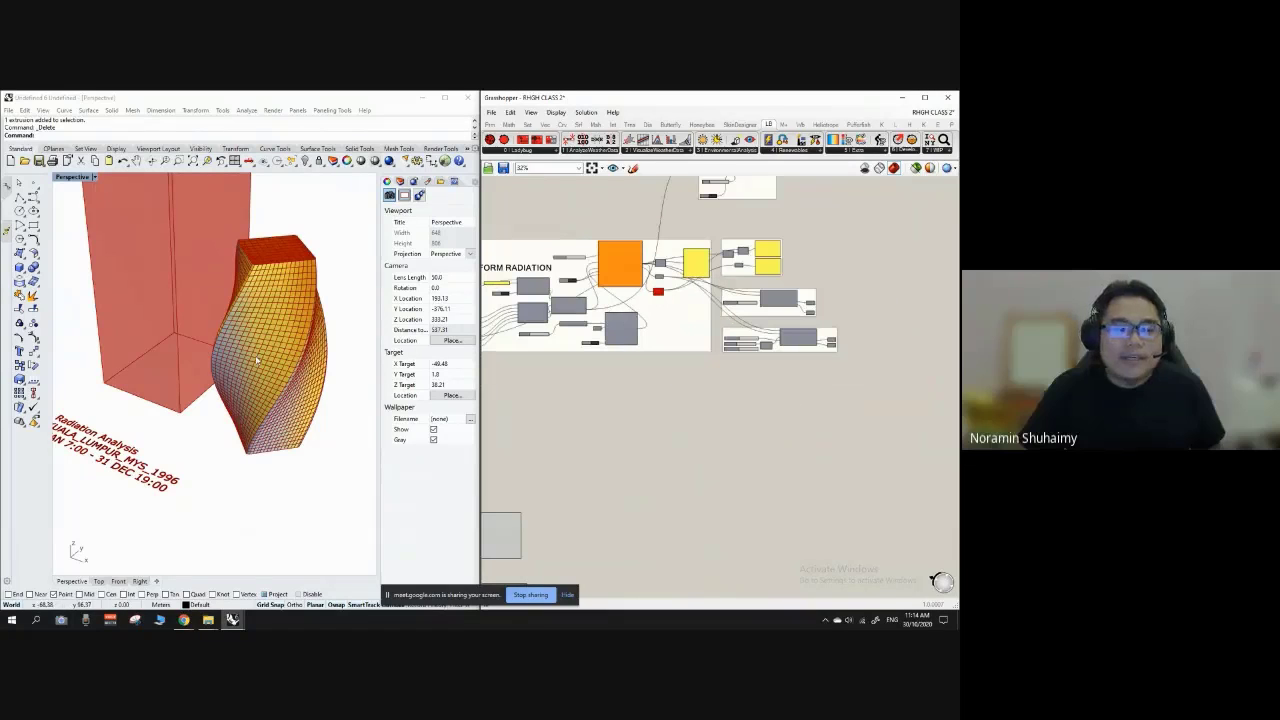
Step: Review the tower with its context box and the component chain from the weather data to the radiation analysis
scroll(287, 335, "down", 8)
mouse_move(257, 360)
right_mouse_down()
mouse_move(284, 354)
mouse_move(283, 310)
mouse_move(264, 338)
right_mouse_up()
scroll(284, 341, "up", 8)
left_click(858, 362)
scroll(862, 360, "down", 5)
scroll(704, 338, "up", 5)
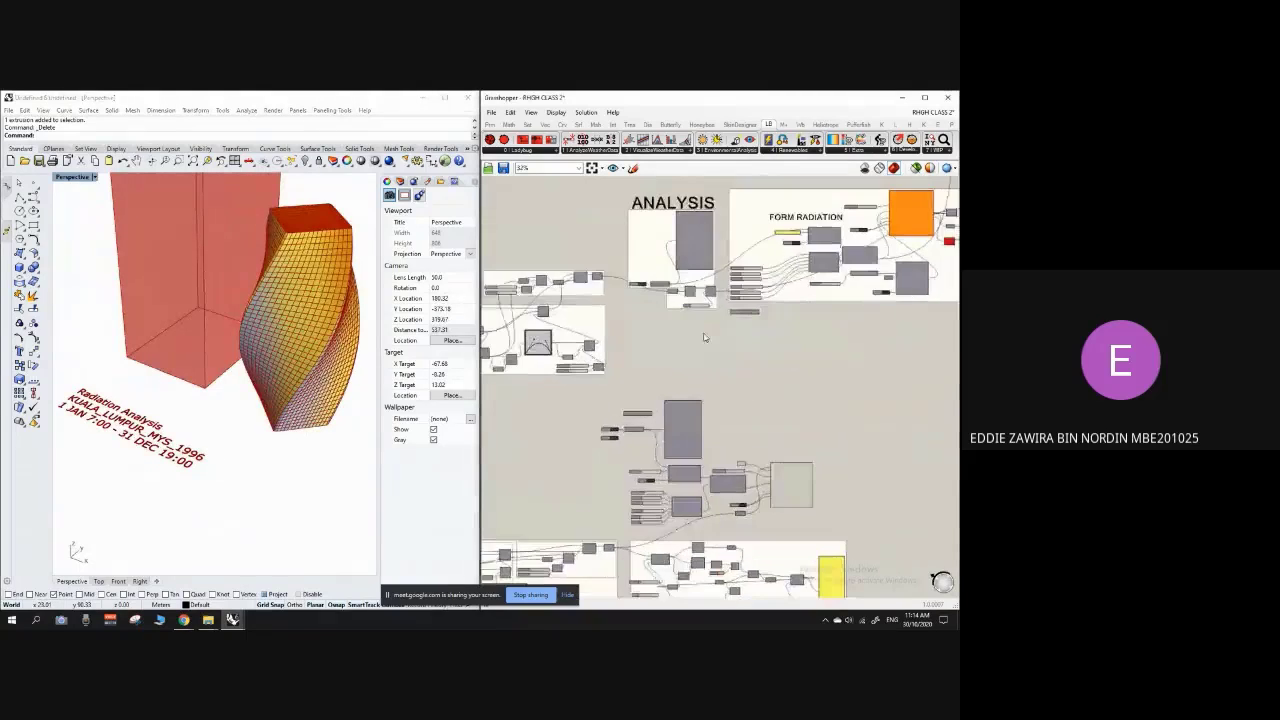
scroll(680, 332, "up", 4)
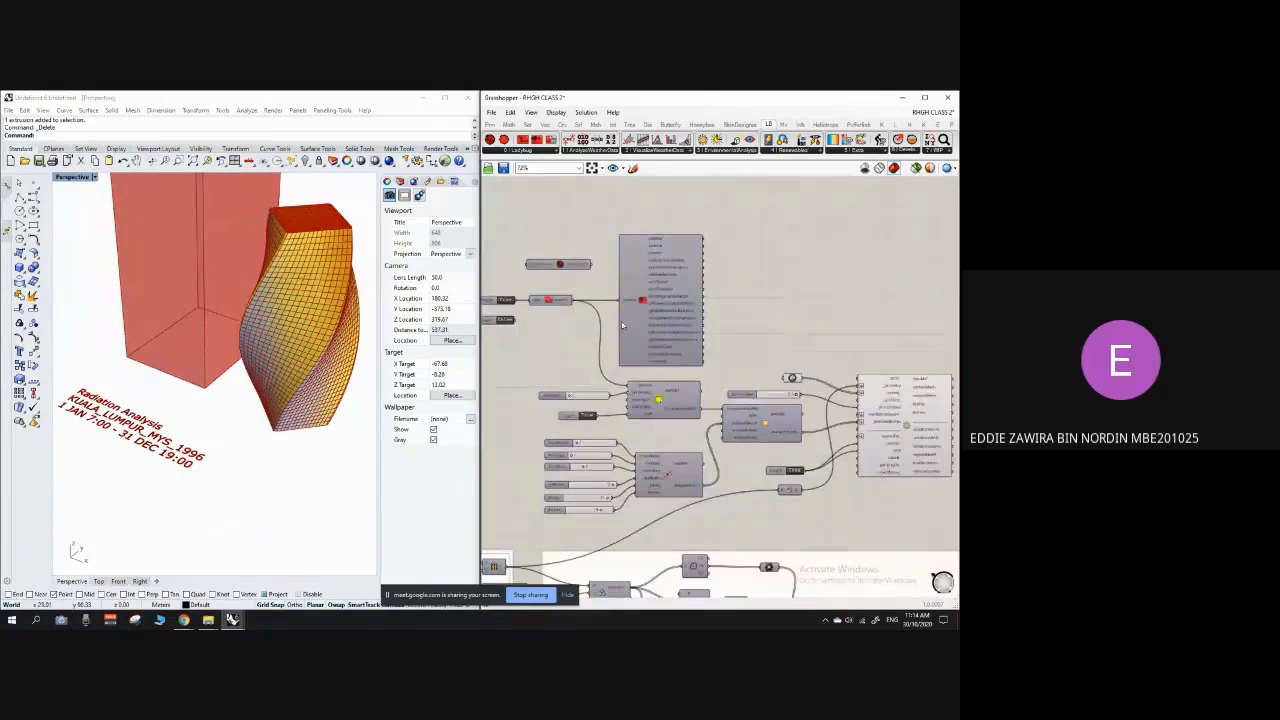
left_click(643, 300)
left_click(786, 290)
scroll(786, 290, "down", 3)
scroll(732, 356, "up", 3)
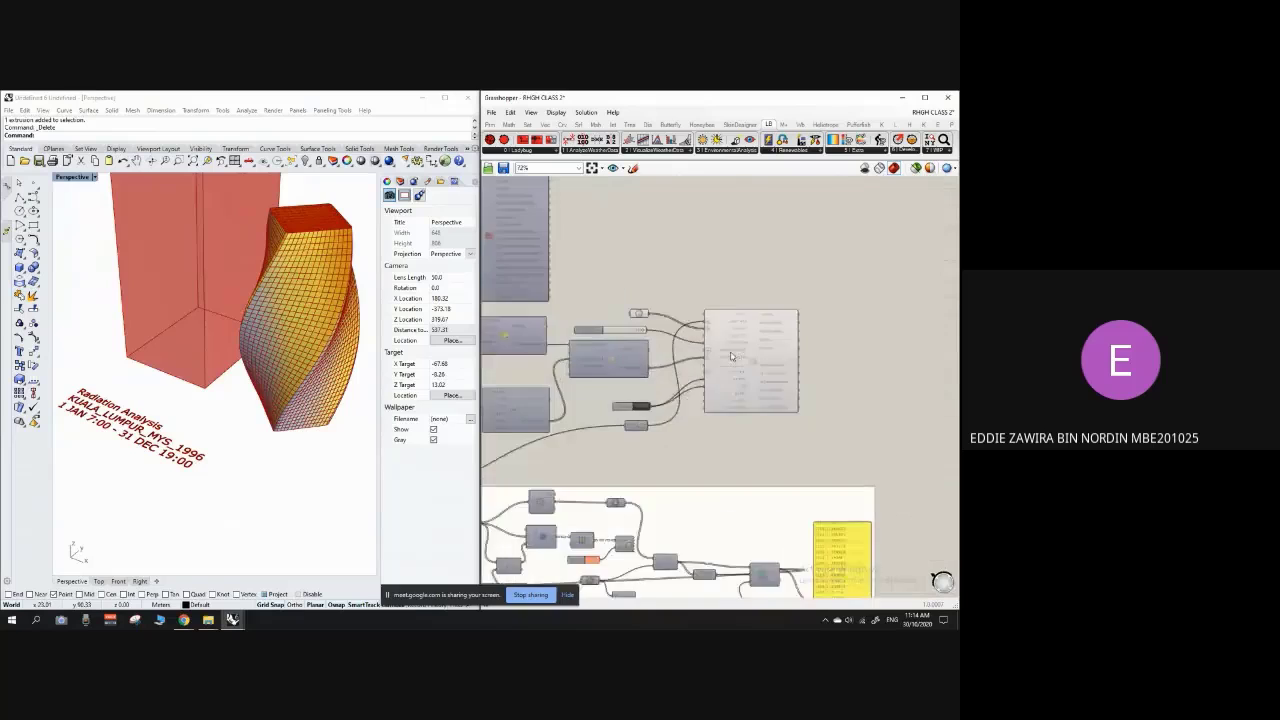
scroll(731, 356, "up", 4)
left_click(625, 302)
right_click(625, 302)
left_click(655, 250)
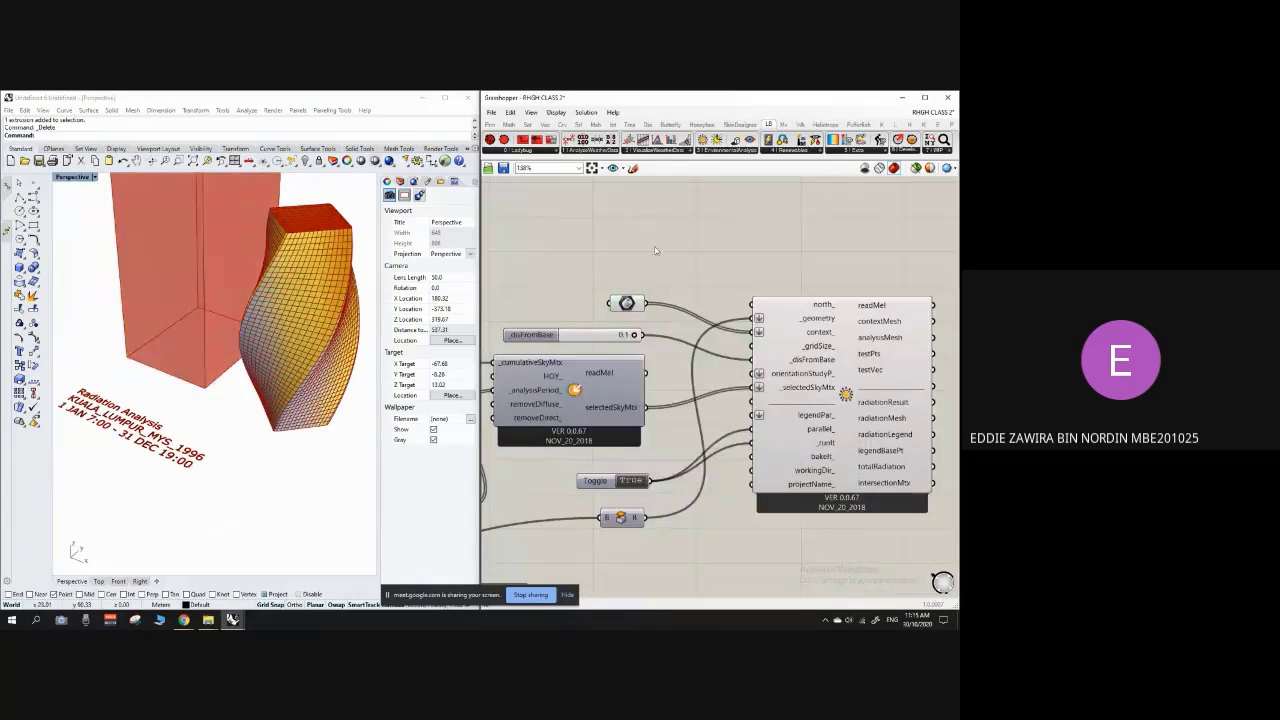
Step: Examine the tower between the two context boxes and the radiation legend from opposite sides and varying distances
scroll(137, 331, "down", 8)
right_click_drag(137, 331, 202, 328)
scroll(188, 322, "up", 4)
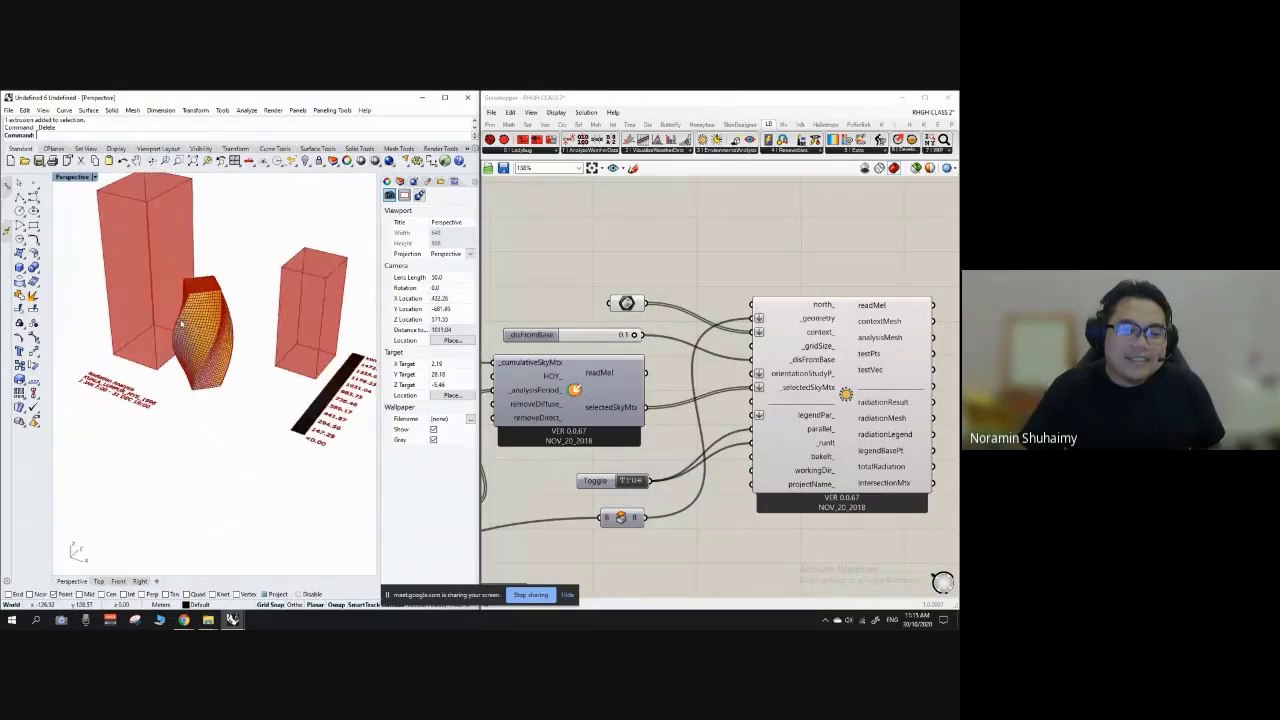
mouse_move(183, 336)
right_mouse_down()
mouse_move(222, 280)
mouse_move(164, 307)
mouse_move(185, 345)
right_mouse_up()
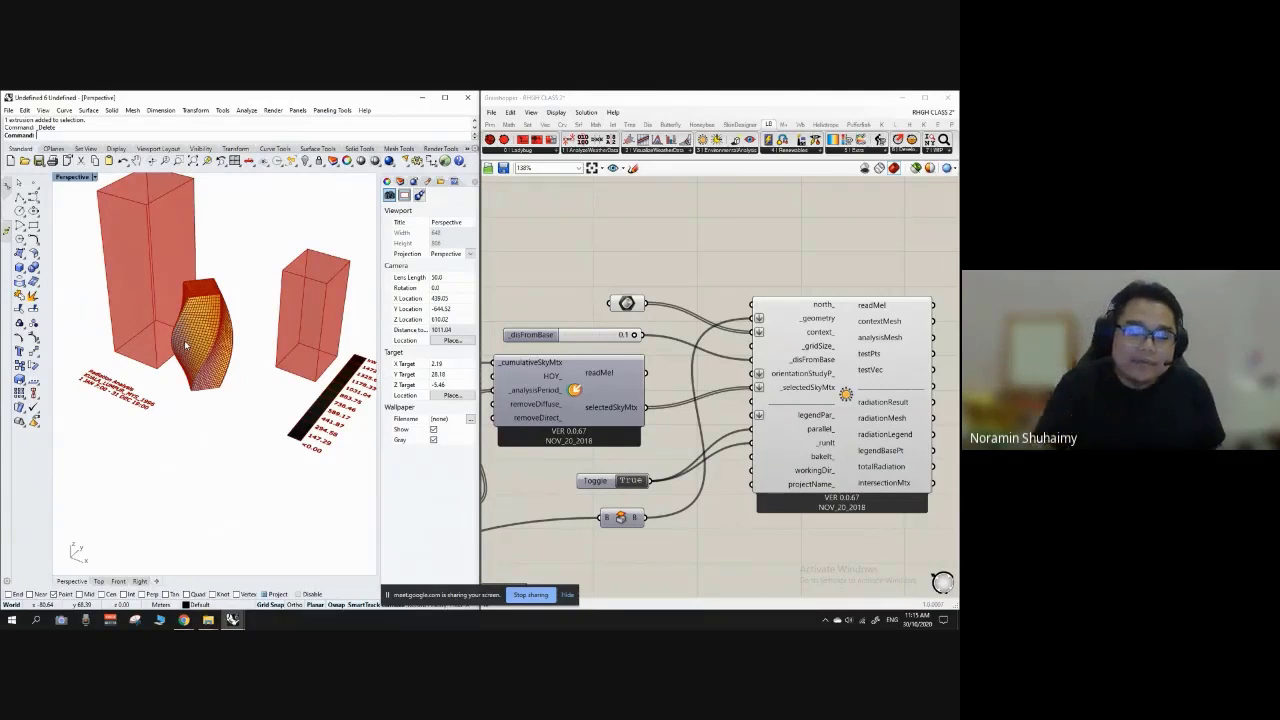
scroll(209, 397, "down", 3)
scroll(180, 353, "up", 5)
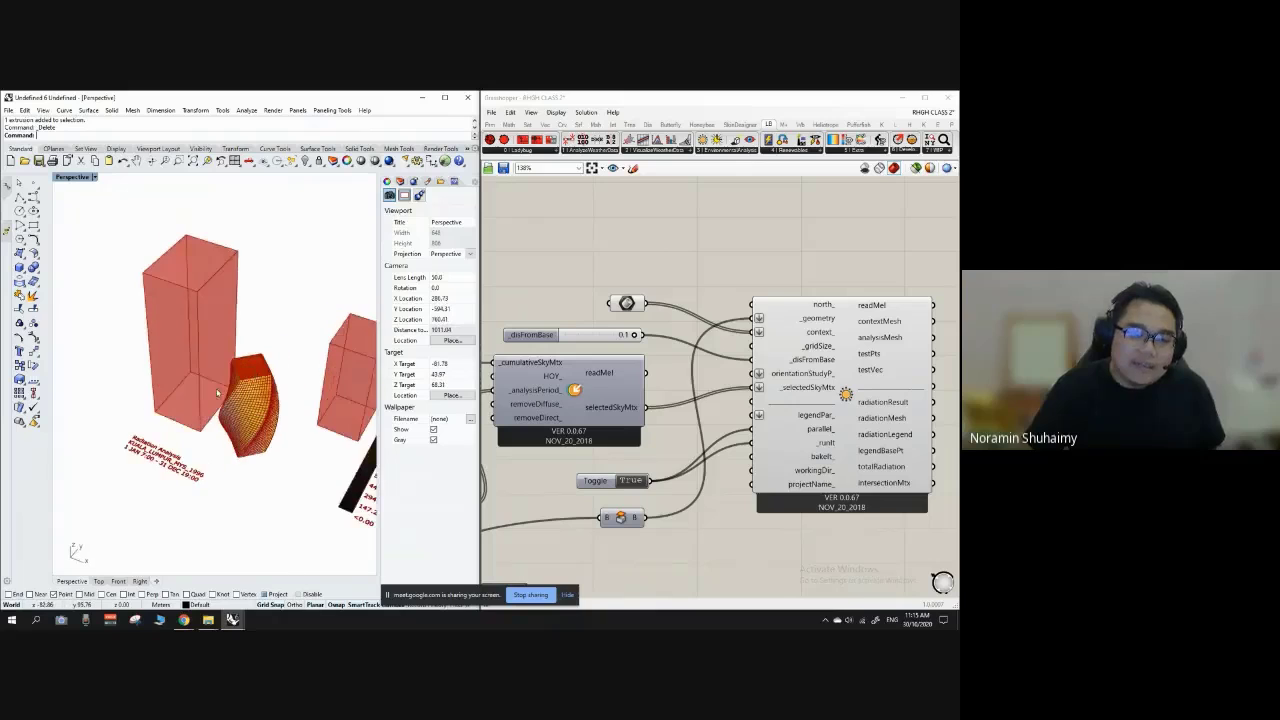
right_click_drag(180, 353, 217, 388)
scroll(169, 373, "down", 5)
scroll(219, 388, "up", 6)
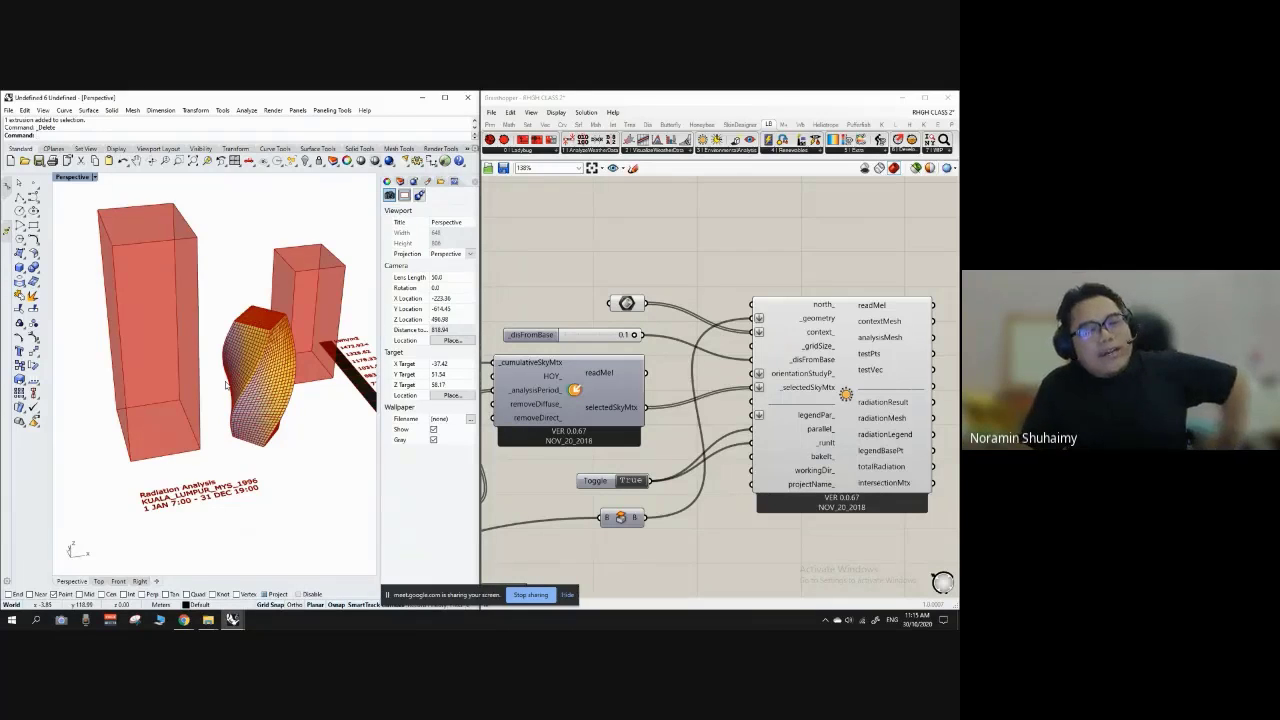
Step: Inspect the radiation colours on the twisted tower's faces and its position relative to the tall and short context boxes from several angles
mouse_move(259, 329)
right_mouse_down()
mouse_move(224, 325)
mouse_move(240, 335)
right_mouse_up()
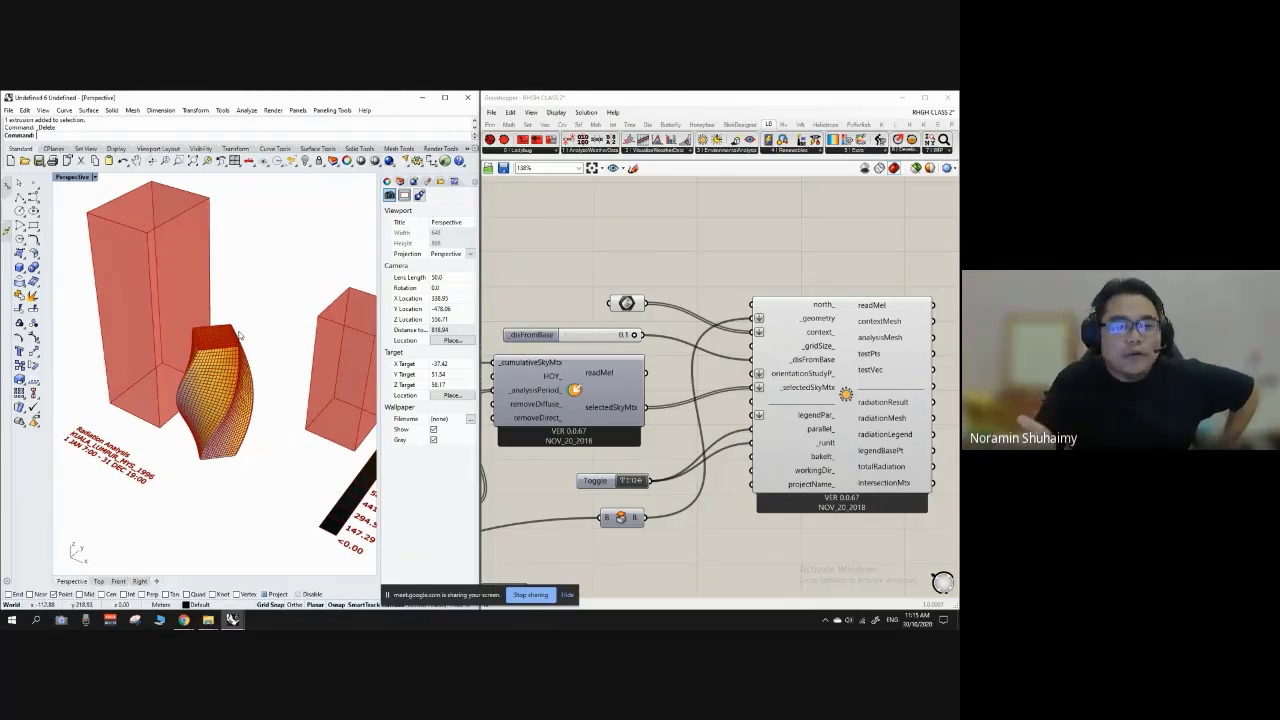
right_click_drag(243, 331, 270, 323)
right_click_drag(277, 371, 265, 341)
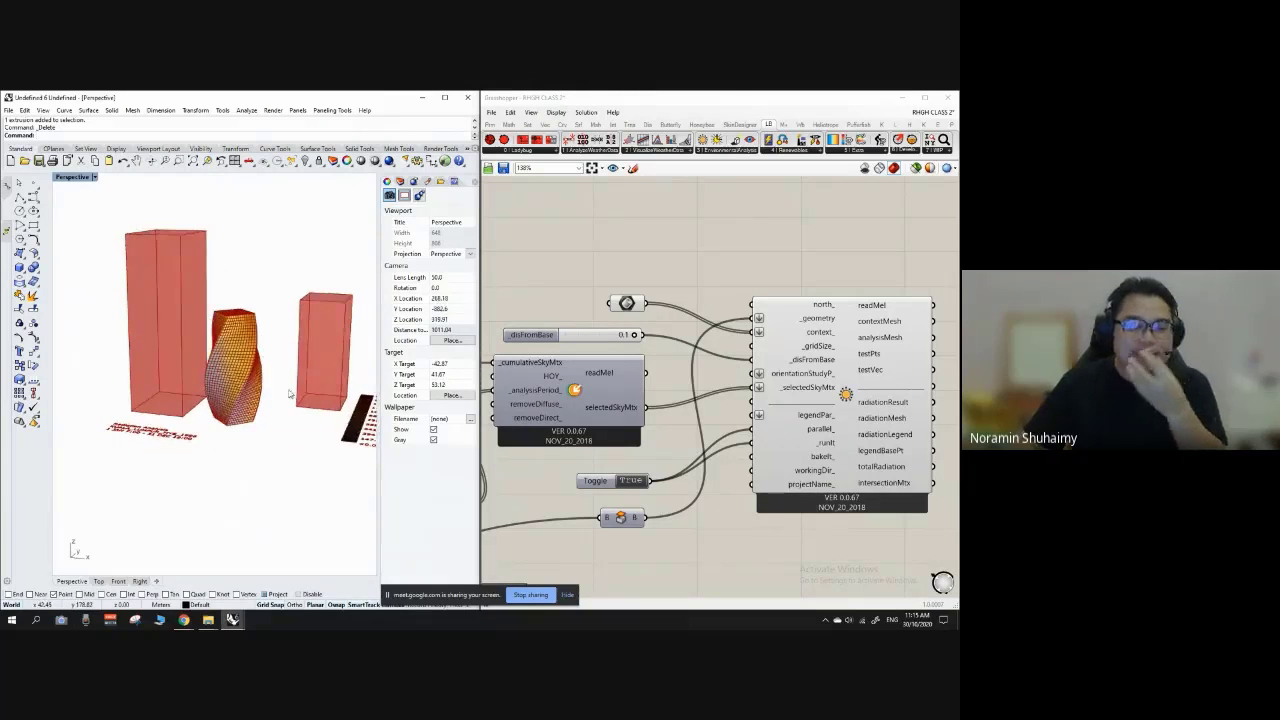
right_click_drag(289, 393, 209, 408)
scroll(210, 413, "up", 3)
mouse_move(268, 366)
right_mouse_down()
mouse_move(250, 377)
mouse_move(283, 368)
right_mouse_up()
right_click(282, 366)
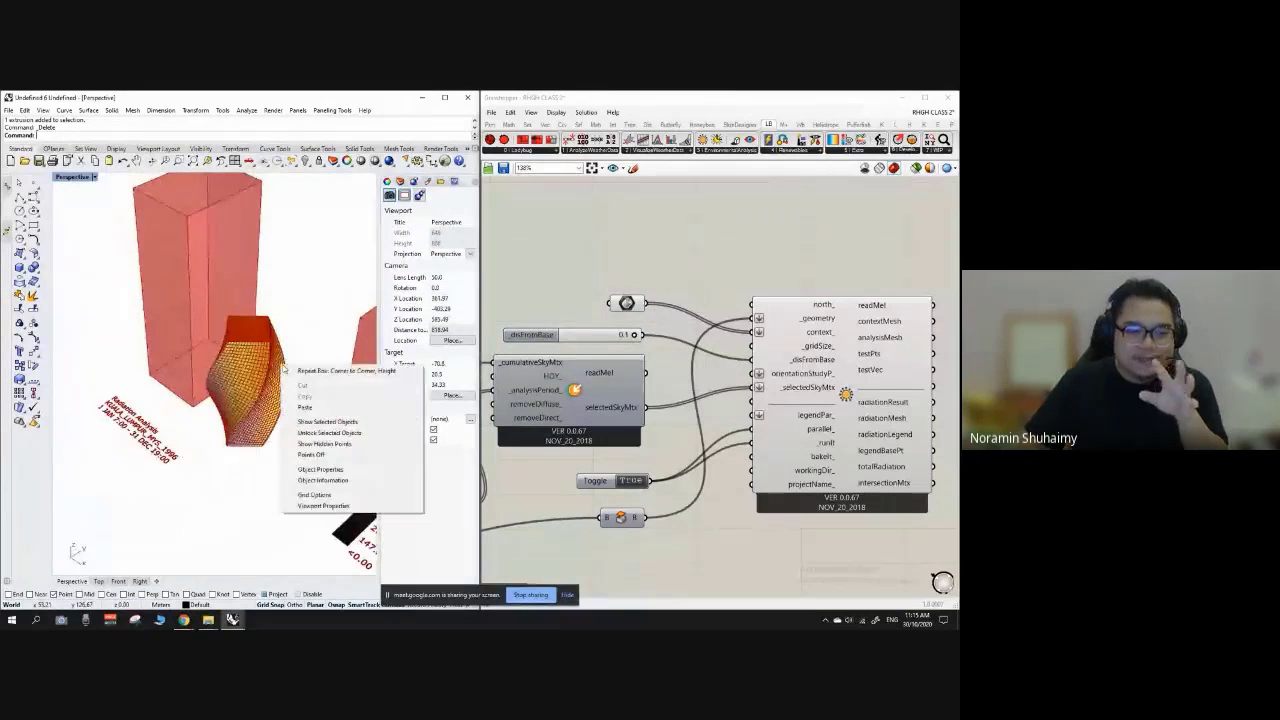
left_click(274, 340)
mouse_move(294, 312)
right_mouse_down()
mouse_move(270, 308)
mouse_move(293, 325)
right_mouse_up()
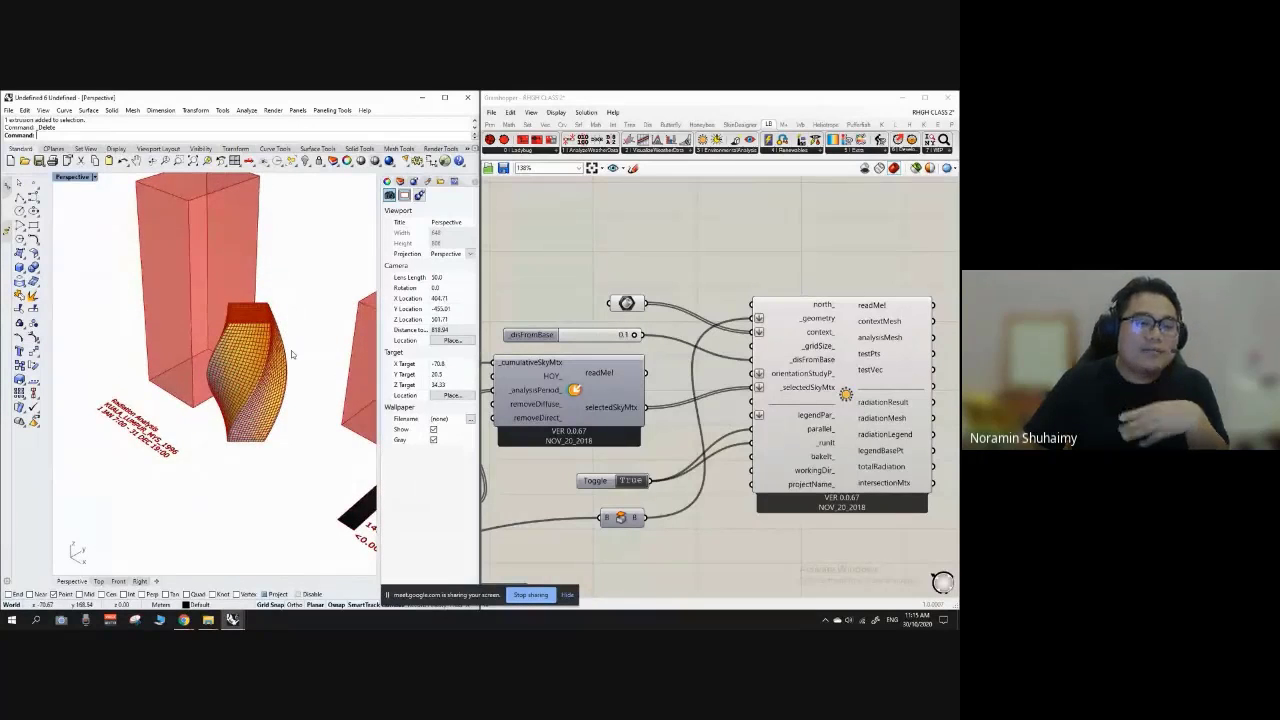
right_click_drag(307, 354, 267, 352)
scroll(218, 356, "down", 6)
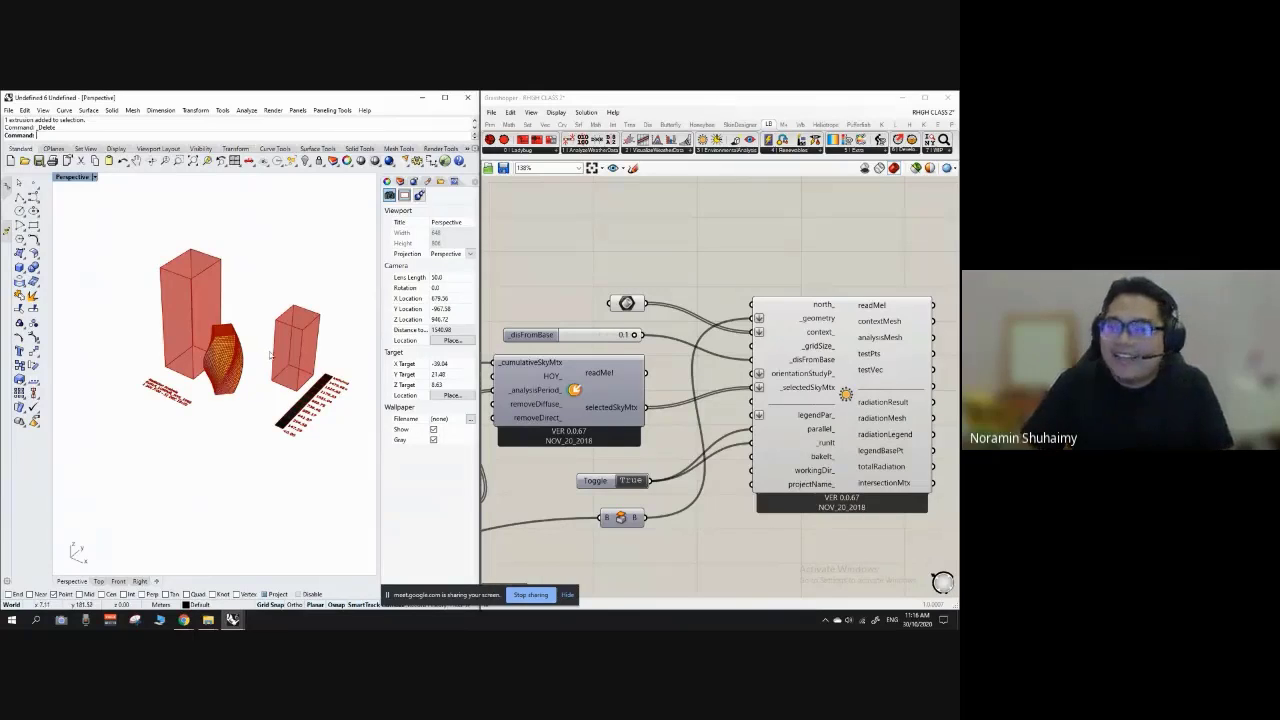
scroll(241, 369, "up", 5)
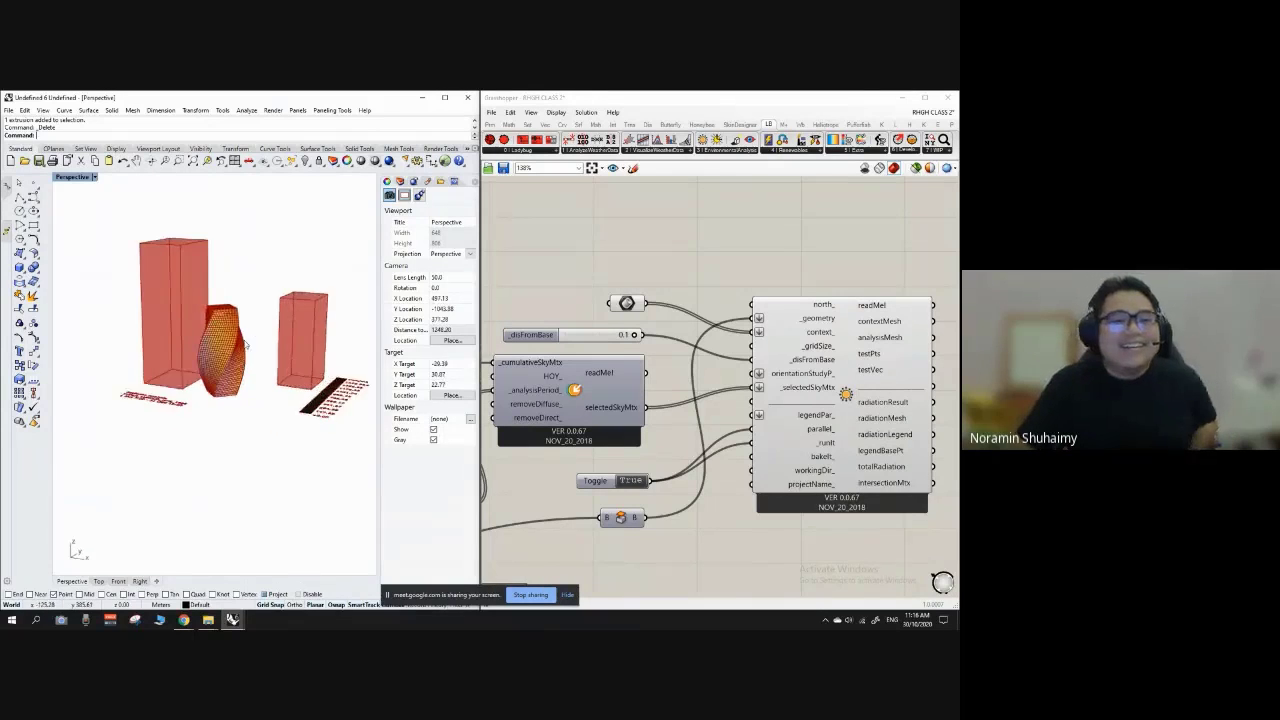
scroll(243, 360, "down", 4)
right_click_drag(246, 341, 275, 364)
scroll(249, 365, "up", 3)
scroll(249, 365, "down", 2)
Step: Turn off the preview of the geometry parameter that feeds the context input of the radiation analysis component
left_click(692, 286)
scroll(695, 283, "down", 3)
scroll(676, 294, "up", 2)
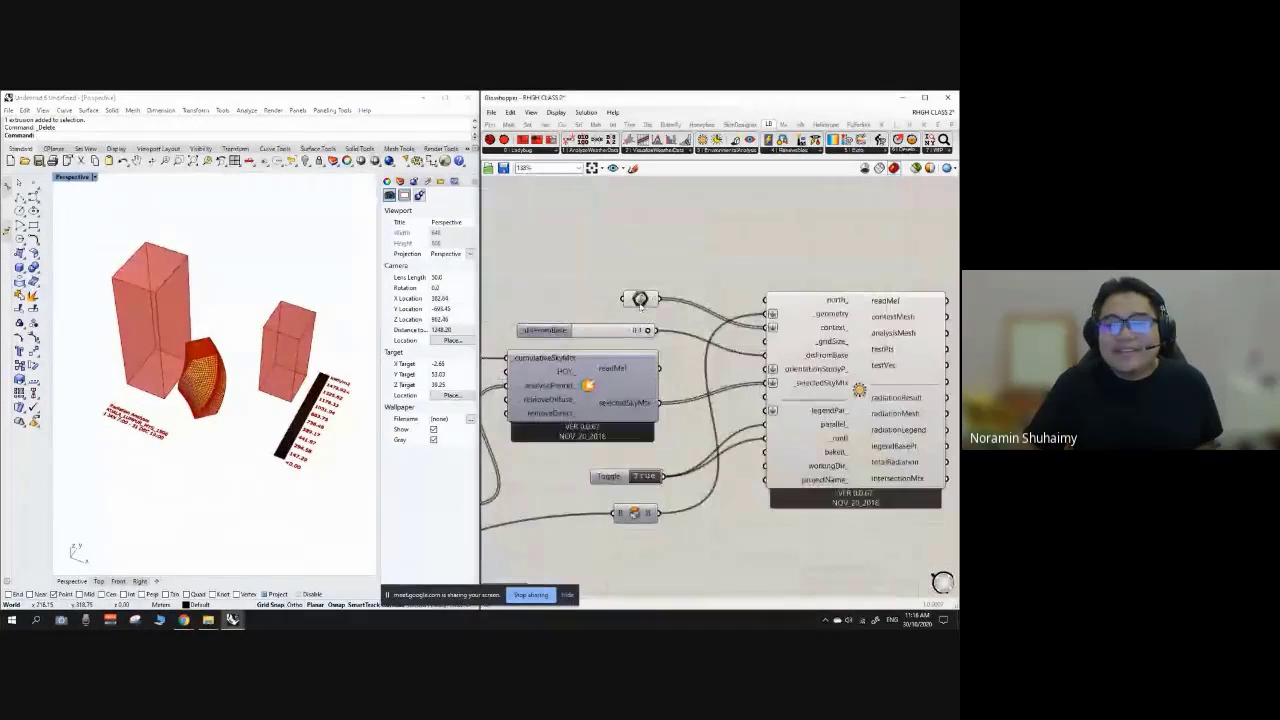
right_click(643, 299)
left_click(668, 320)
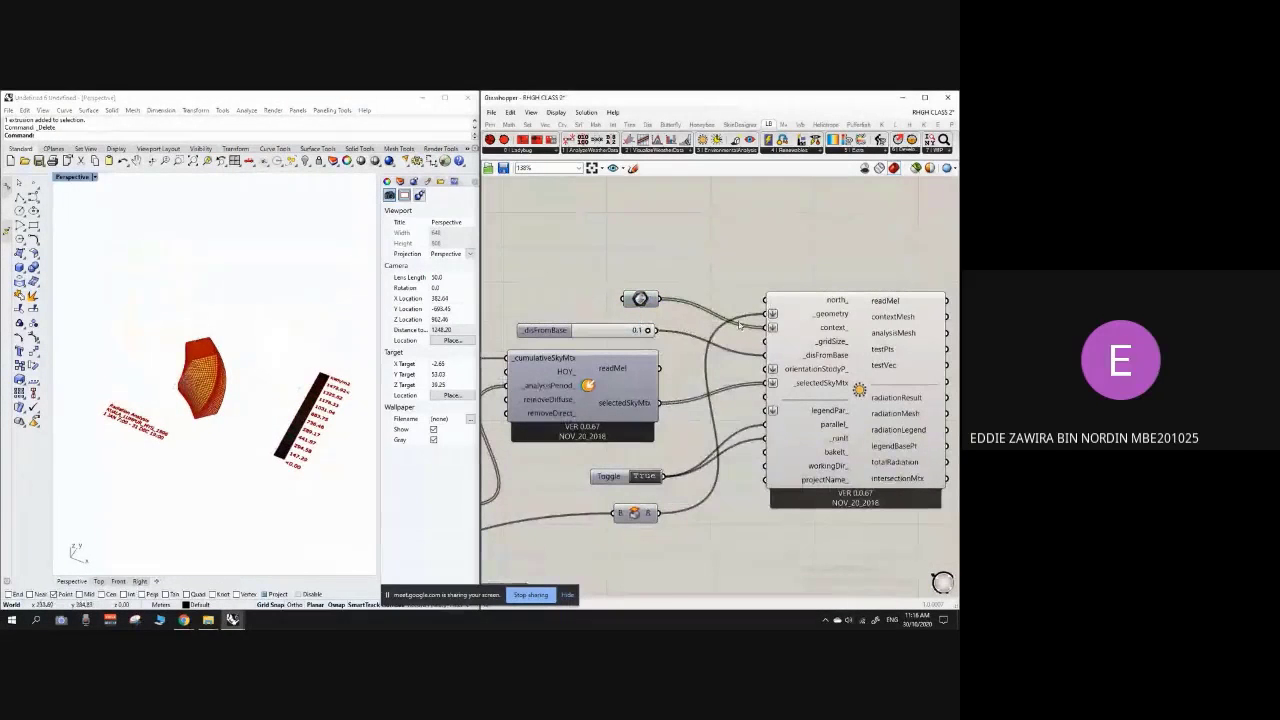
scroll(740, 325, "down", 6)
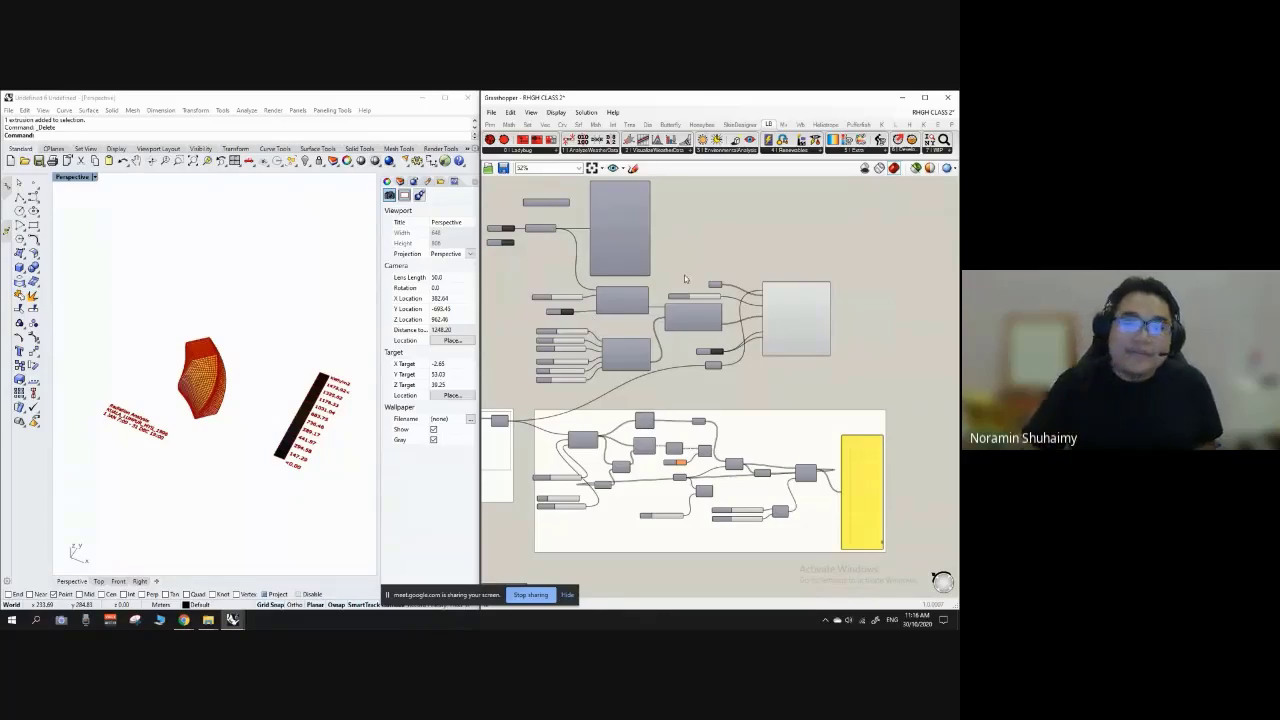
scroll(808, 316, "down", 3)
scroll(669, 300, "up", 4)
scroll(669, 300, "down", 4)
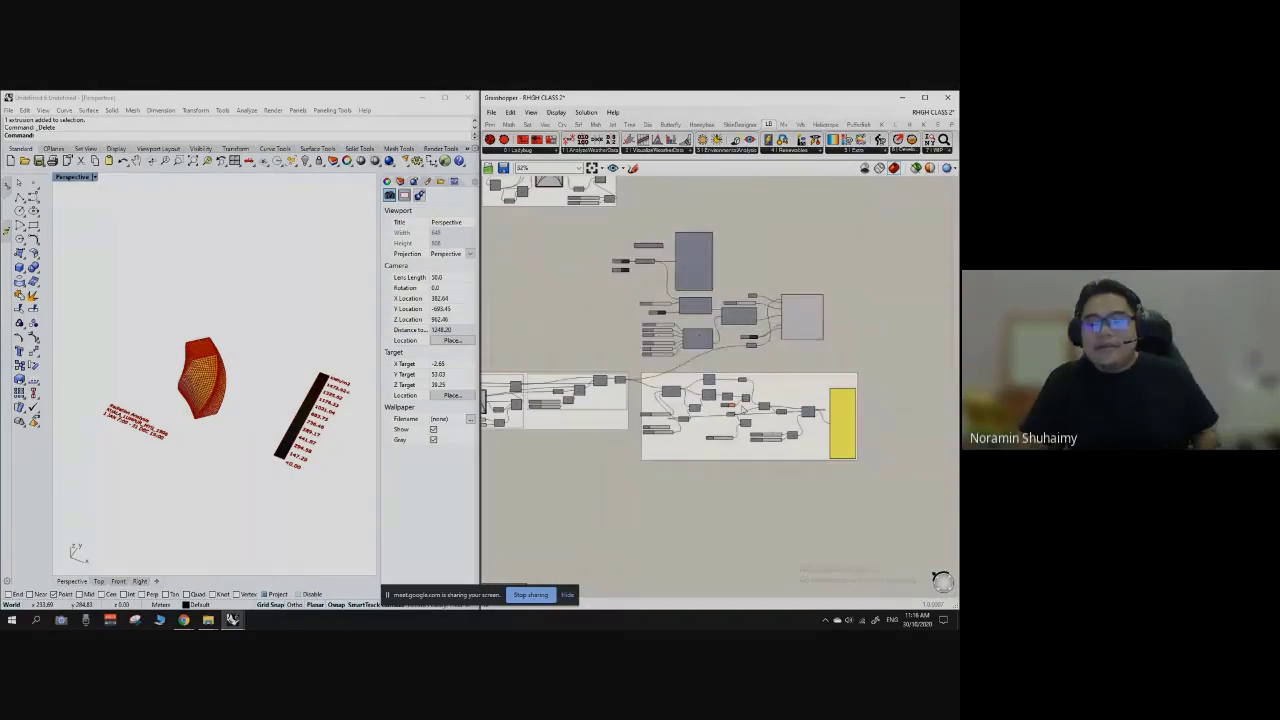